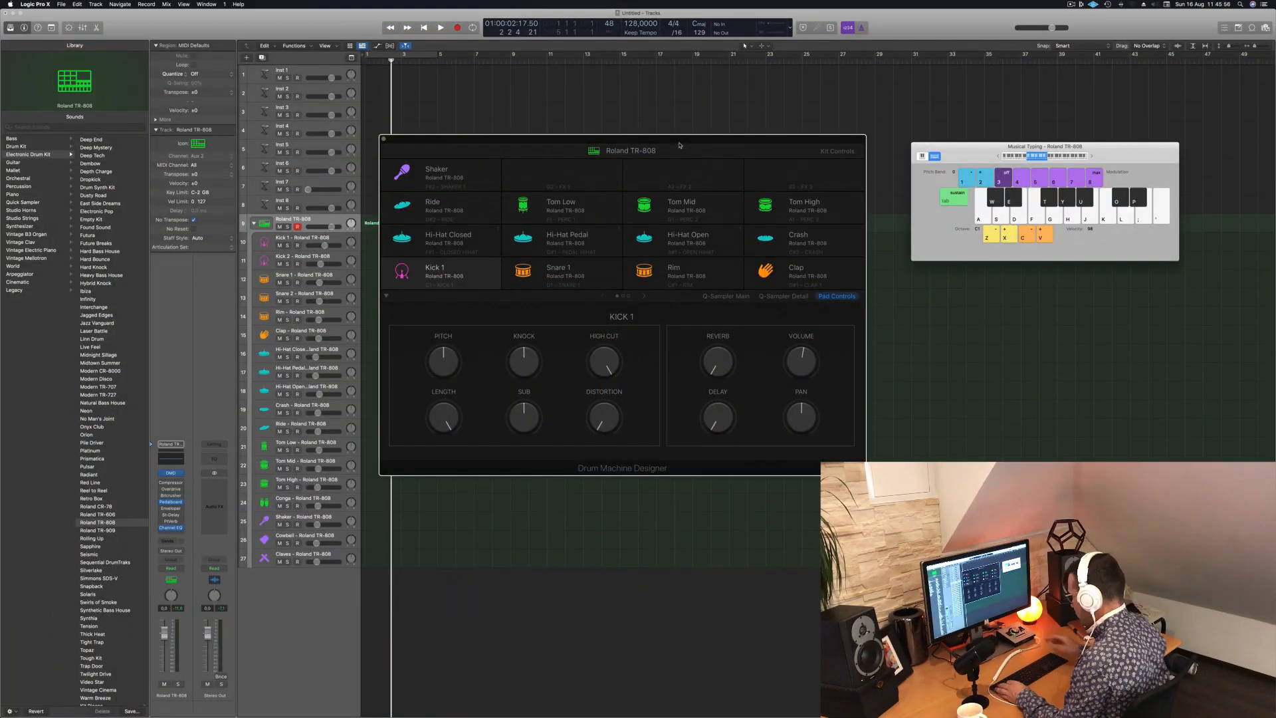
# - Audition the Kick 1 sound and move the Drum Machine Designer and Musical Typing windows clear of the first bars
pyautogui.press('a')
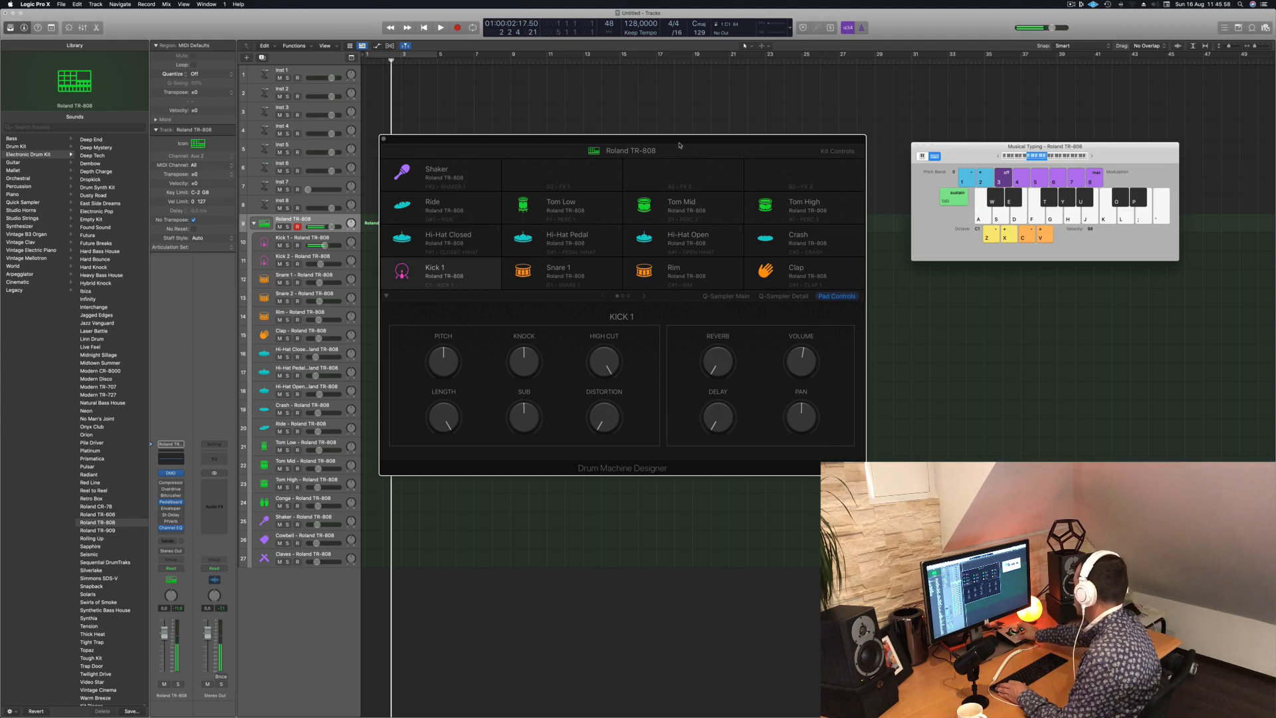
pyautogui.press('a')
pyautogui.press('a')
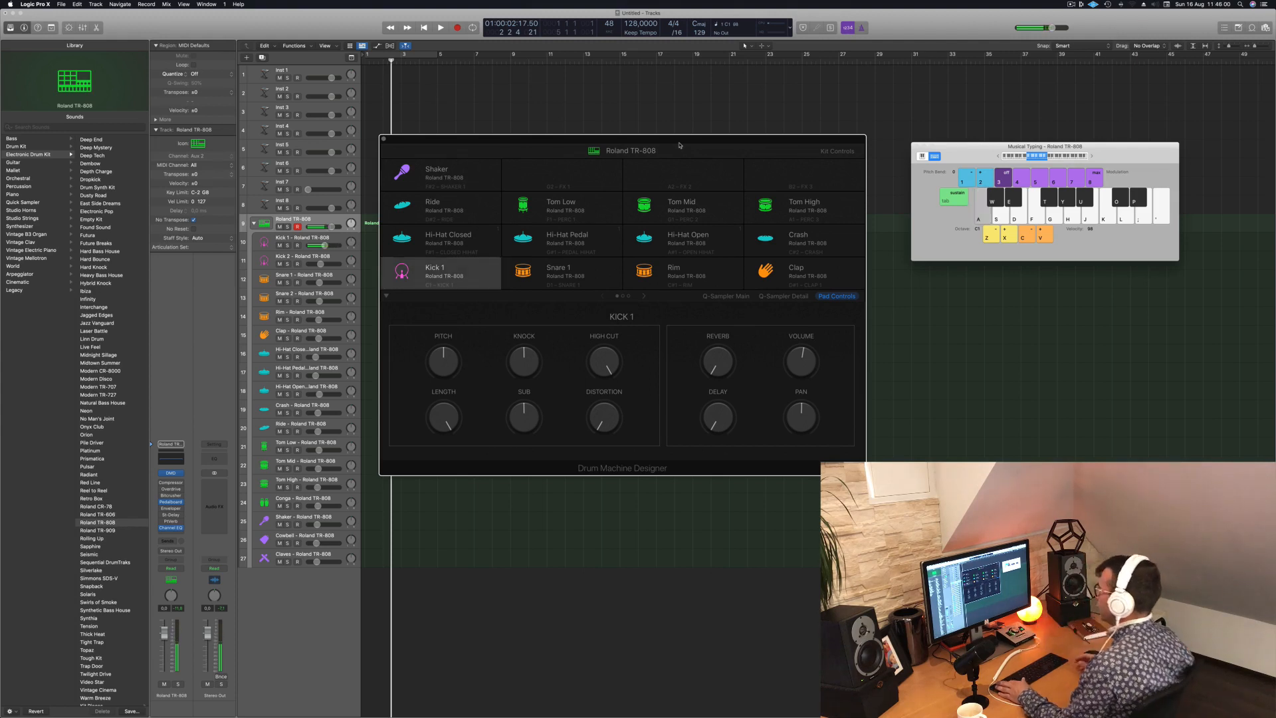
pyautogui.moveTo(670, 145); pyautogui.dragTo(751, 238)
pyautogui.moveTo(1117, 156); pyautogui.dragTo(1221, 224)
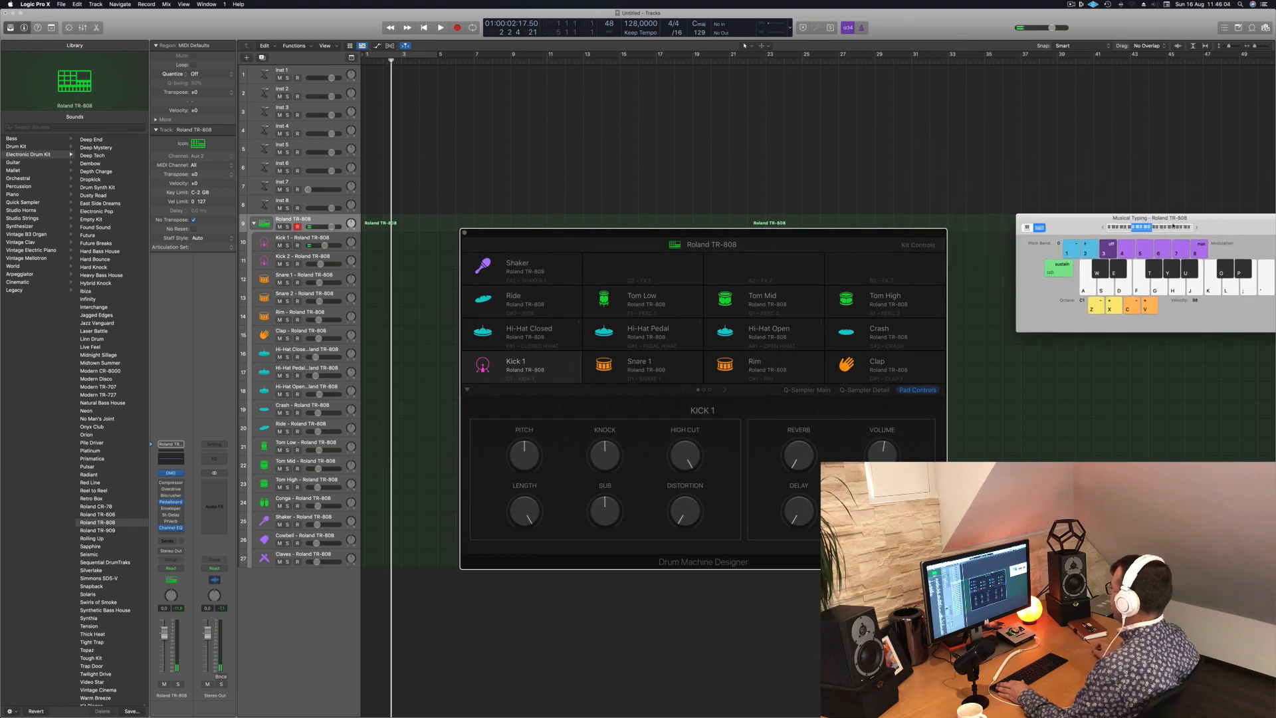
pyautogui.moveTo(836, 241); pyautogui.dragTo(902, 220)
# - Audition the Kick 1 and Snare 1 sounds of the Roland TR-808 kit with the Musical Typing keyboard
pyautogui.press('a')
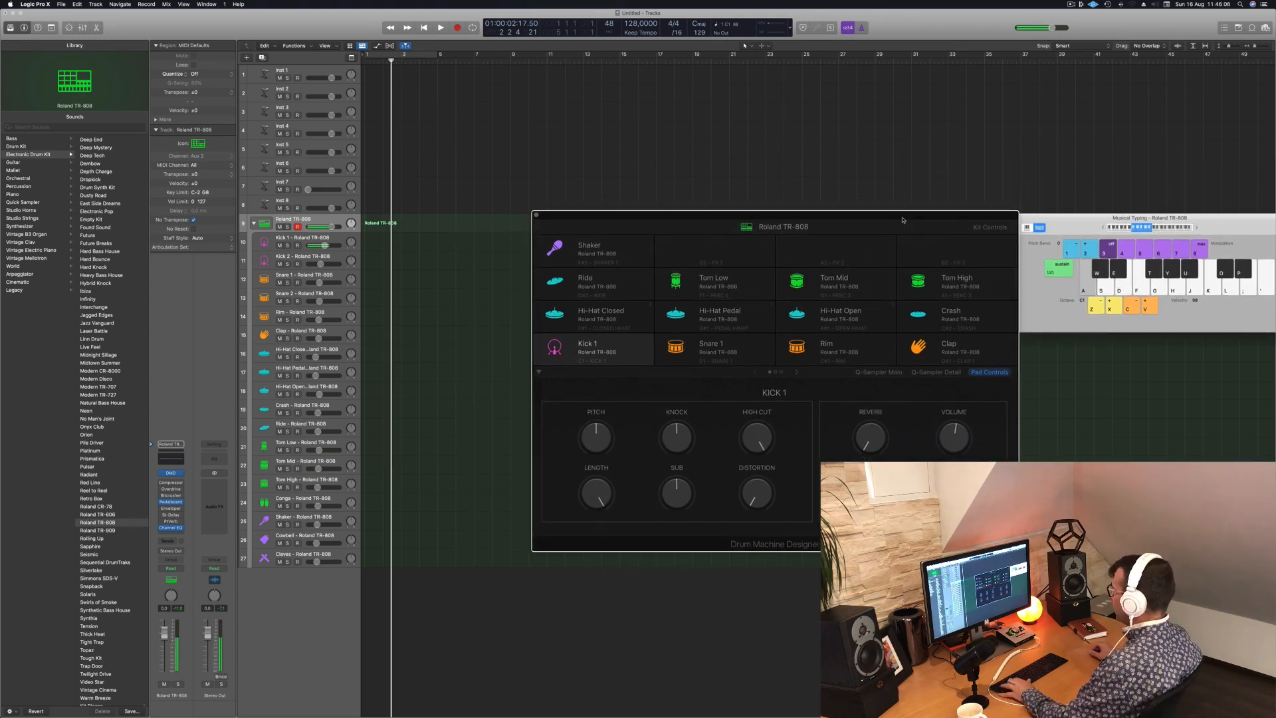
pyautogui.press('a')
pyautogui.press('a')
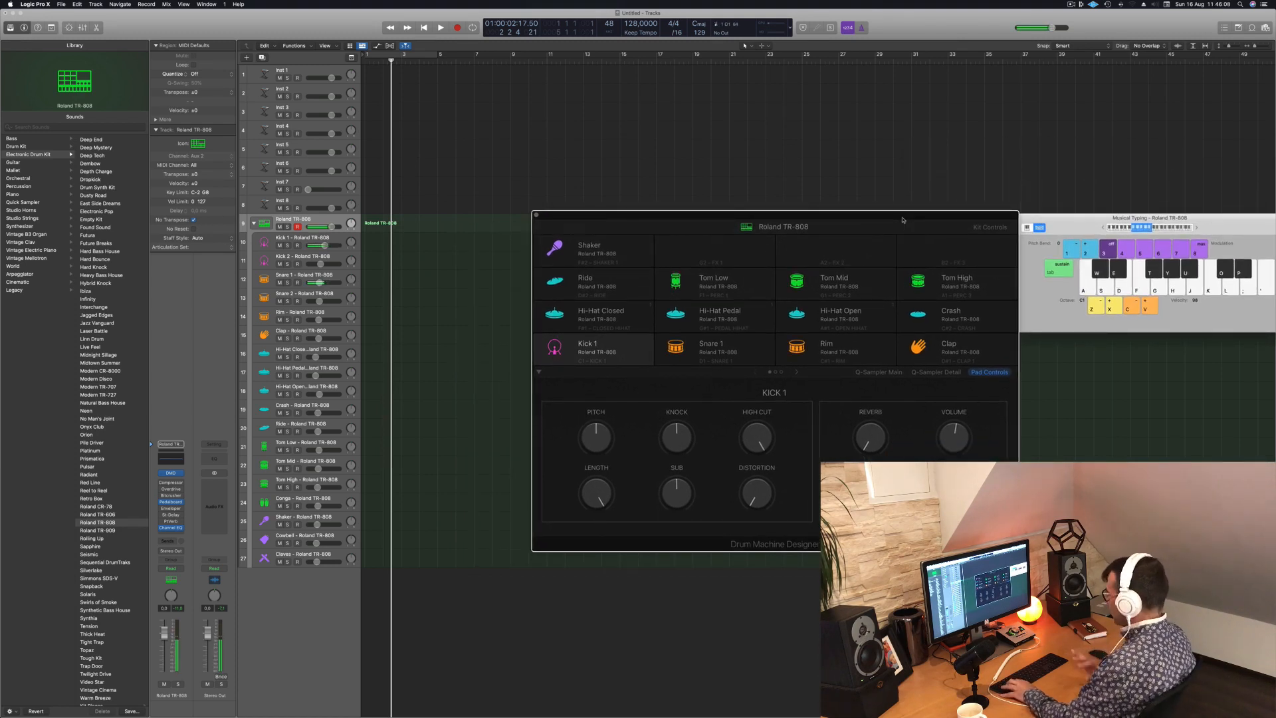
# - Record a two-bar pattern of alternating kick and snare hits on the Roland TR-808 track, starting at bar 3
pyautogui.press('space')
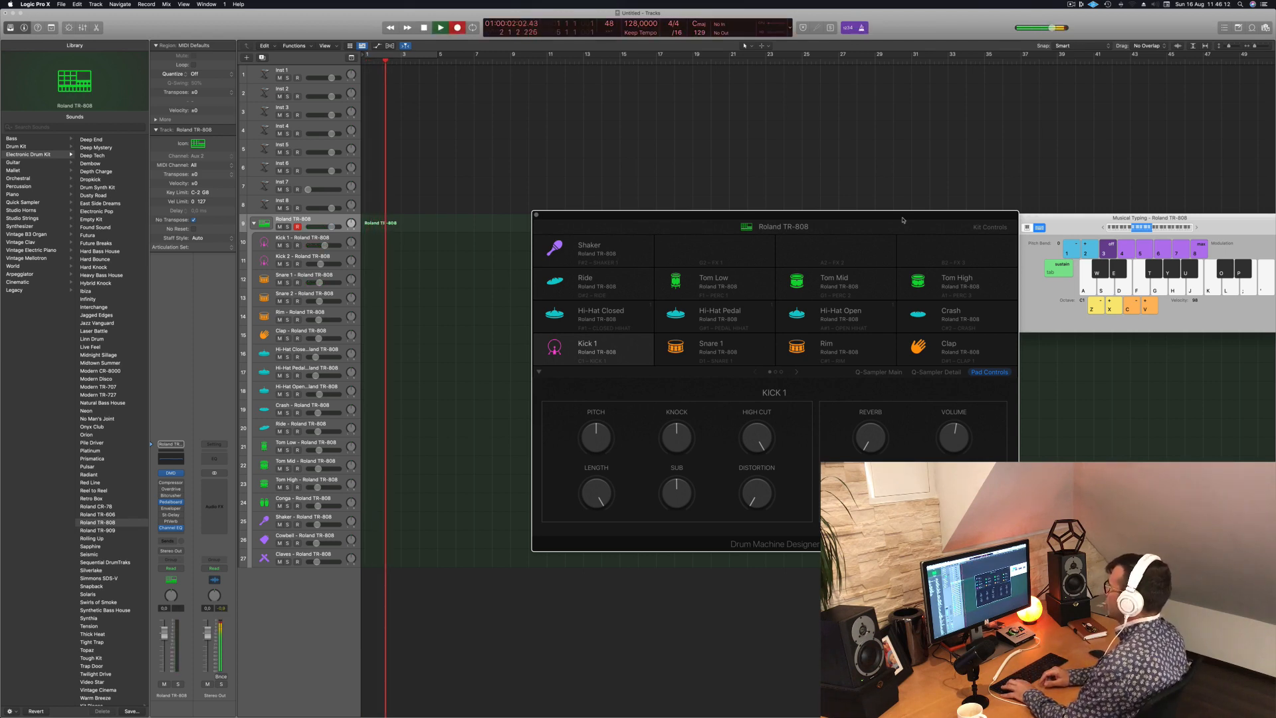
pyautogui.press('a')
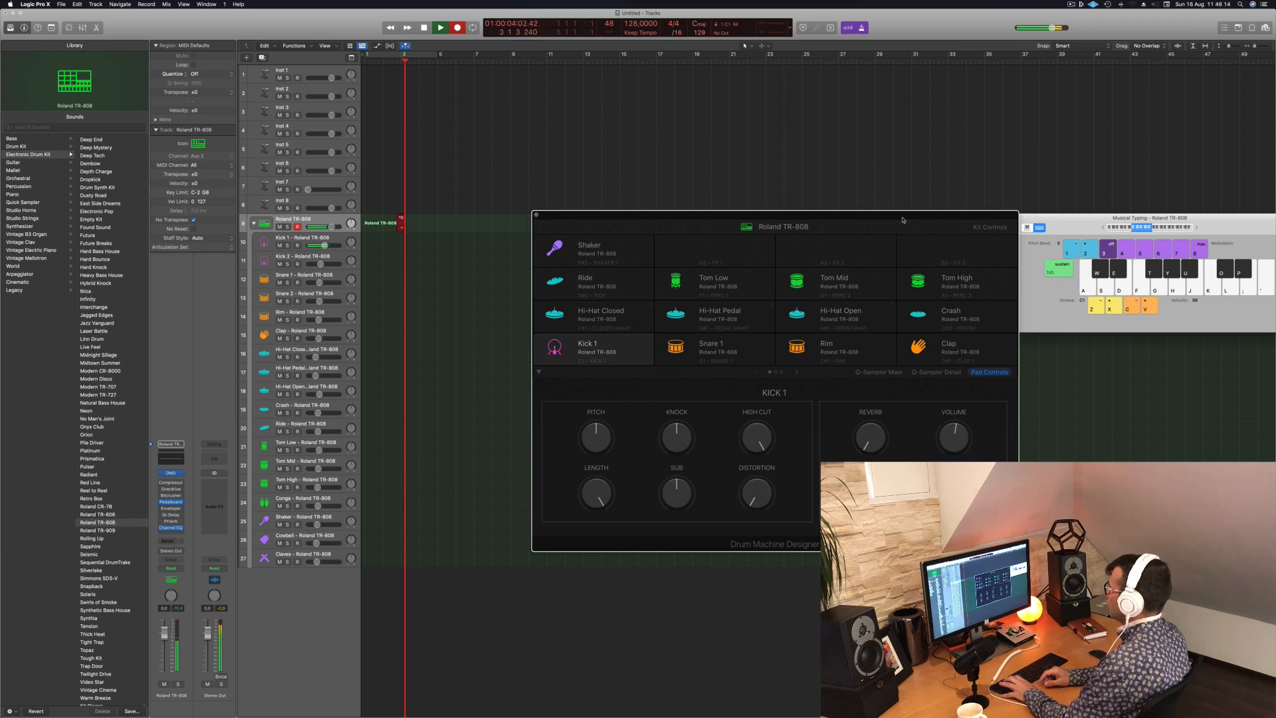
pyautogui.press('s')
pyautogui.press('a')
pyautogui.press('s')
pyautogui.press('a')
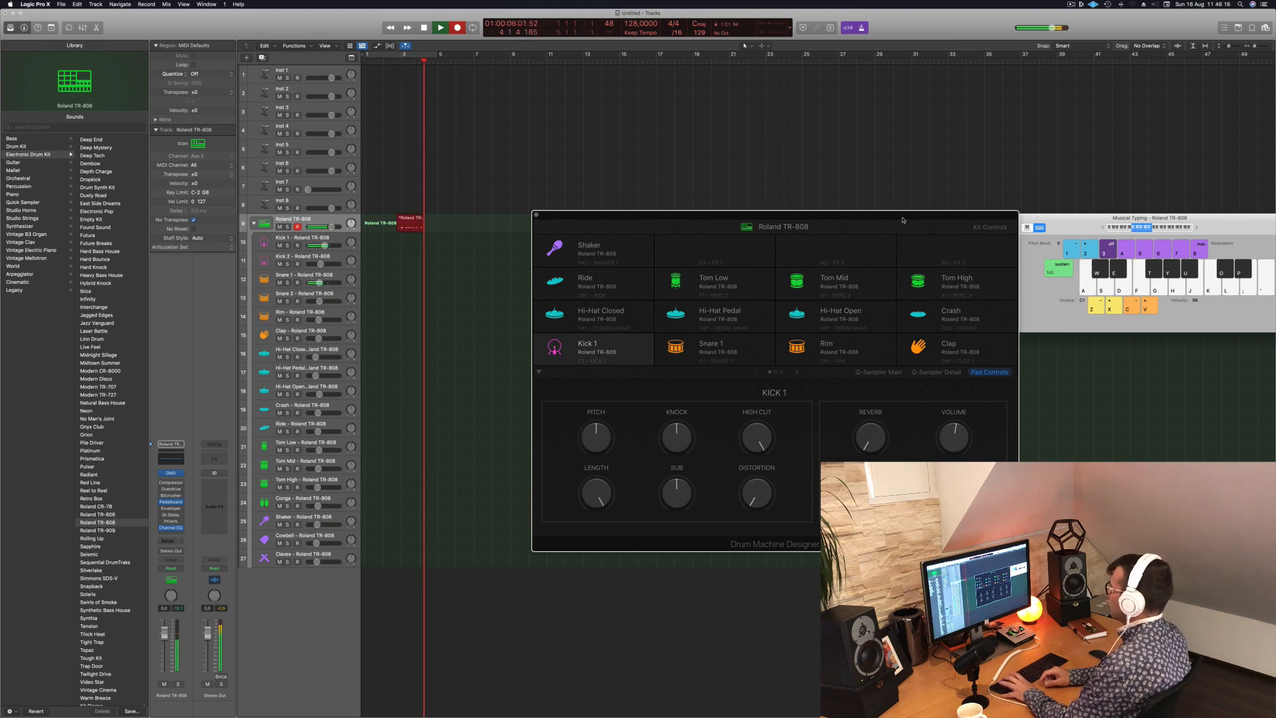
pyautogui.press('s')
pyautogui.press('a')
pyautogui.press('space')
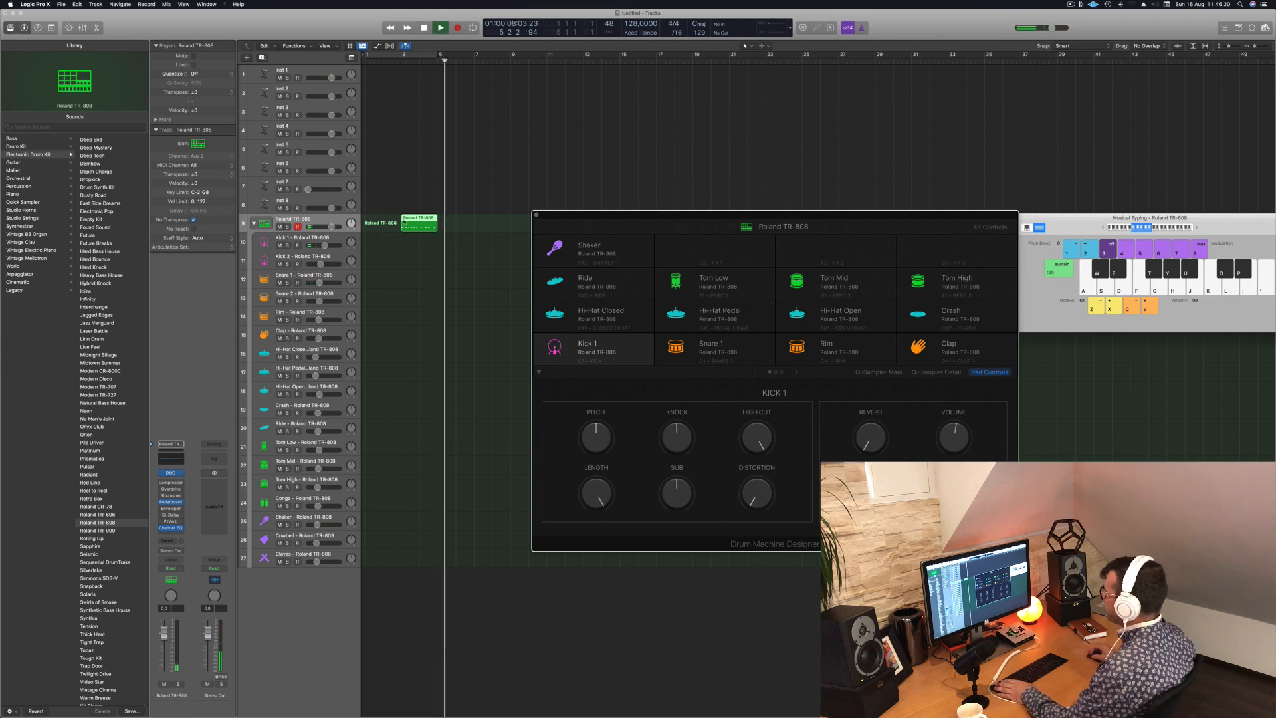
# - Move the recorded region to bar 1 and cycle playback over bars 1 to 5
pyautogui.moveTo(418, 223); pyautogui.dragTo(378, 223)
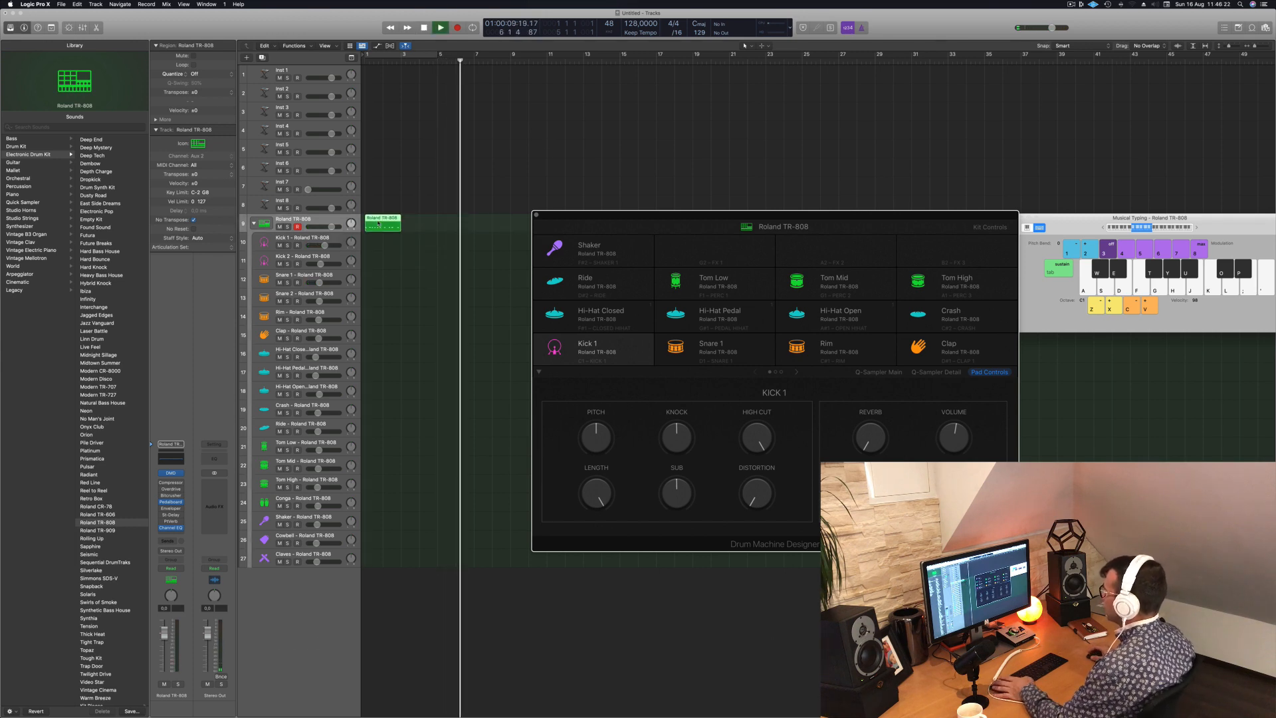
pyautogui.click(427, 60)
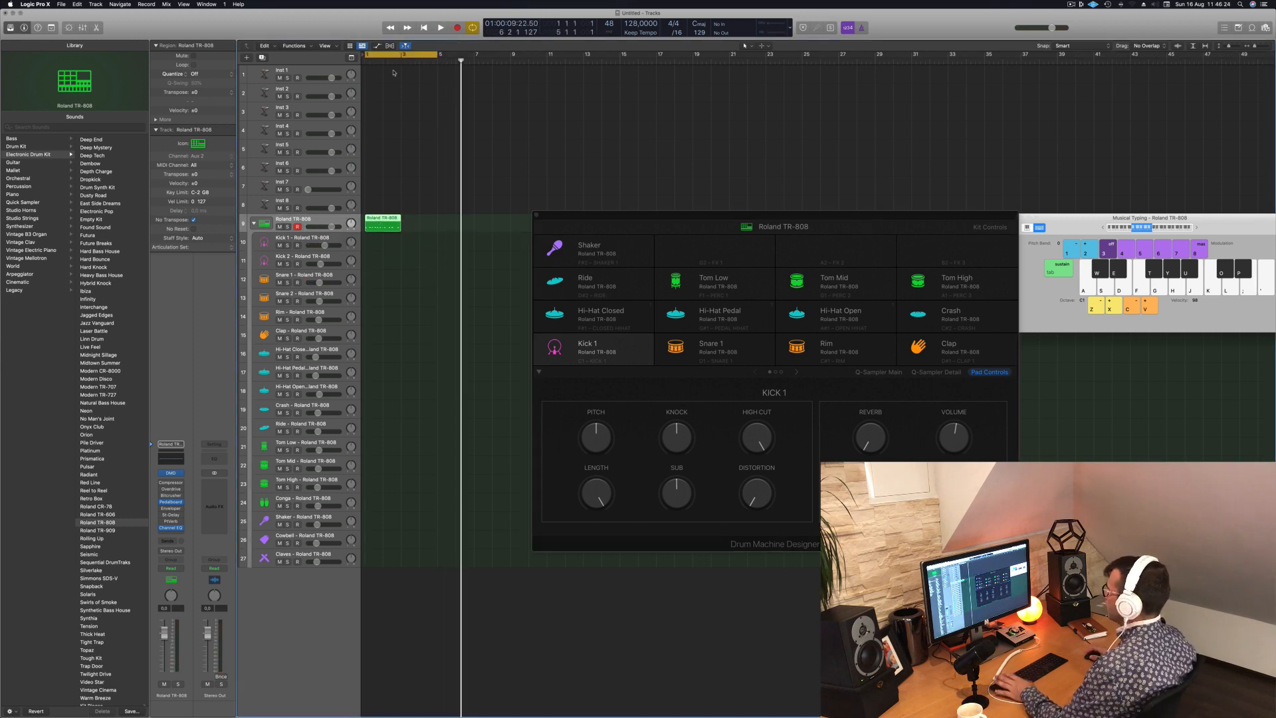
pyautogui.press('space')
# - Duplicate the drum region to bar 3 and join both regions into one four-bar region
pyautogui.moveTo(379, 220); pyautogui.dragTo(416, 220)
pyautogui.keyDown('shift'); pyautogui.click(386, 219); pyautogui.keyUp('shift')
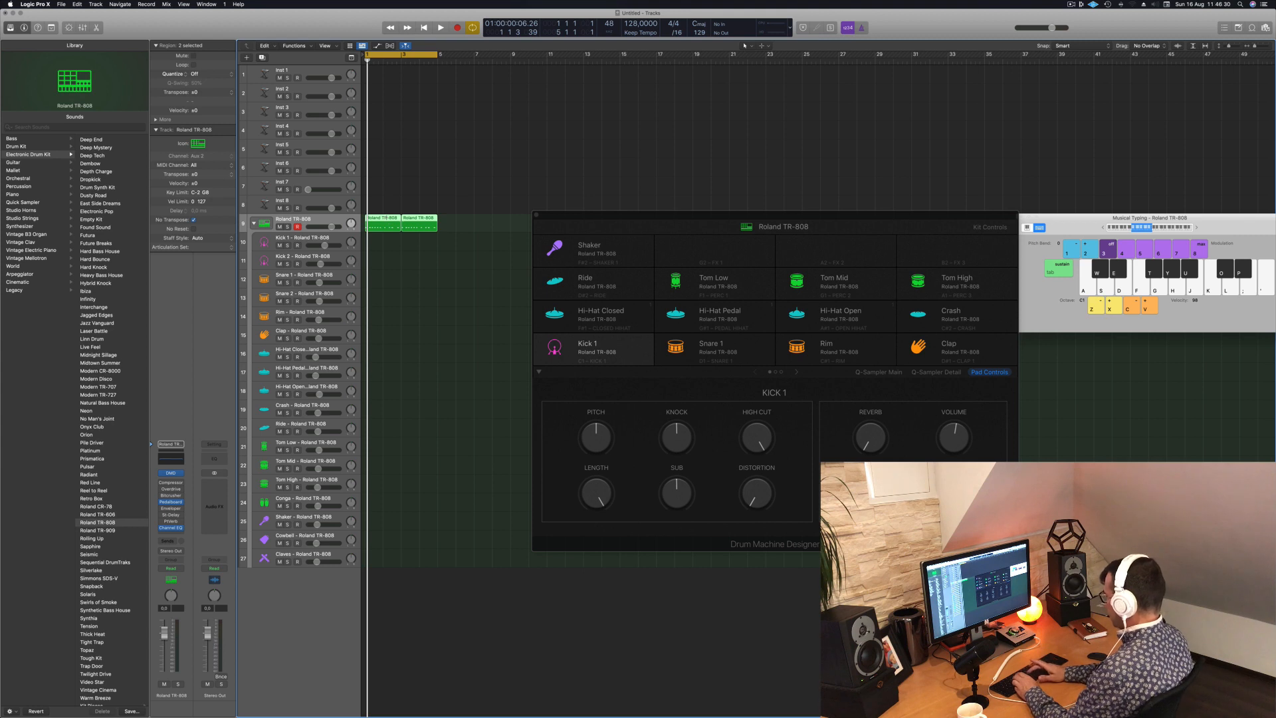
pyautogui.press('super+k')
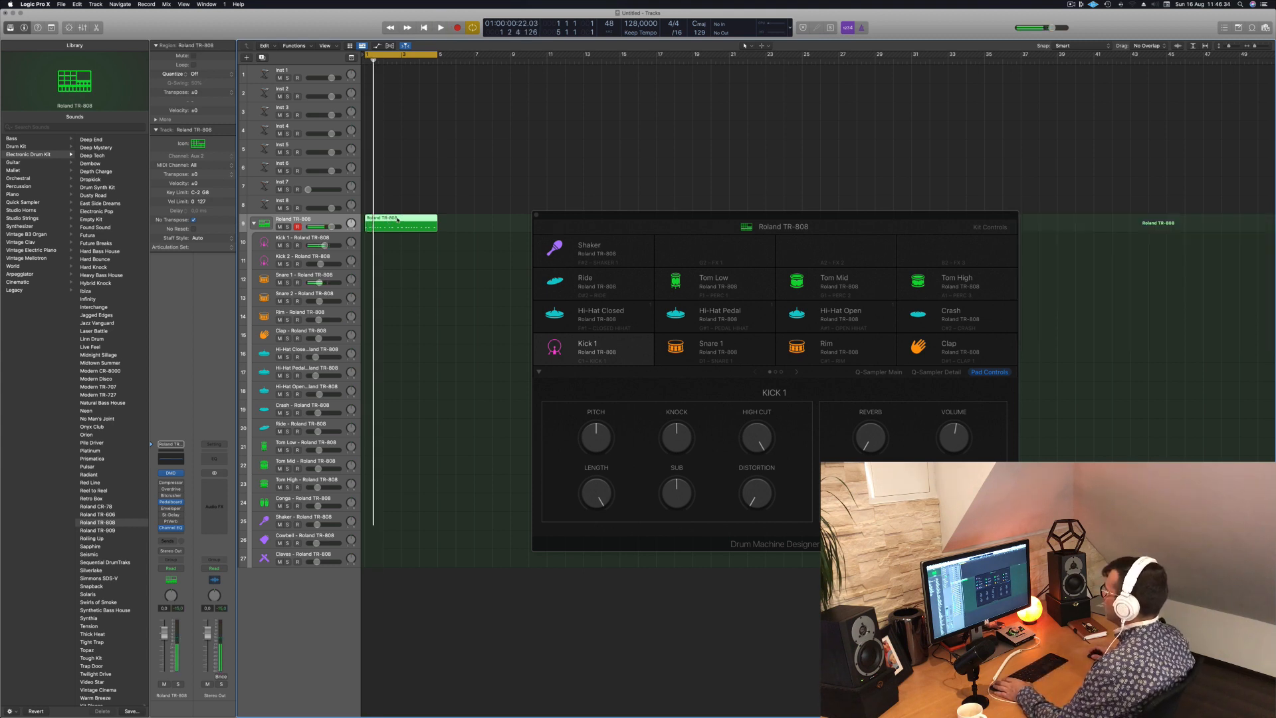
# - Open the joined drum region in the Piano Roll and play its notes back from the start
pyautogui.doubleClick(397, 219)
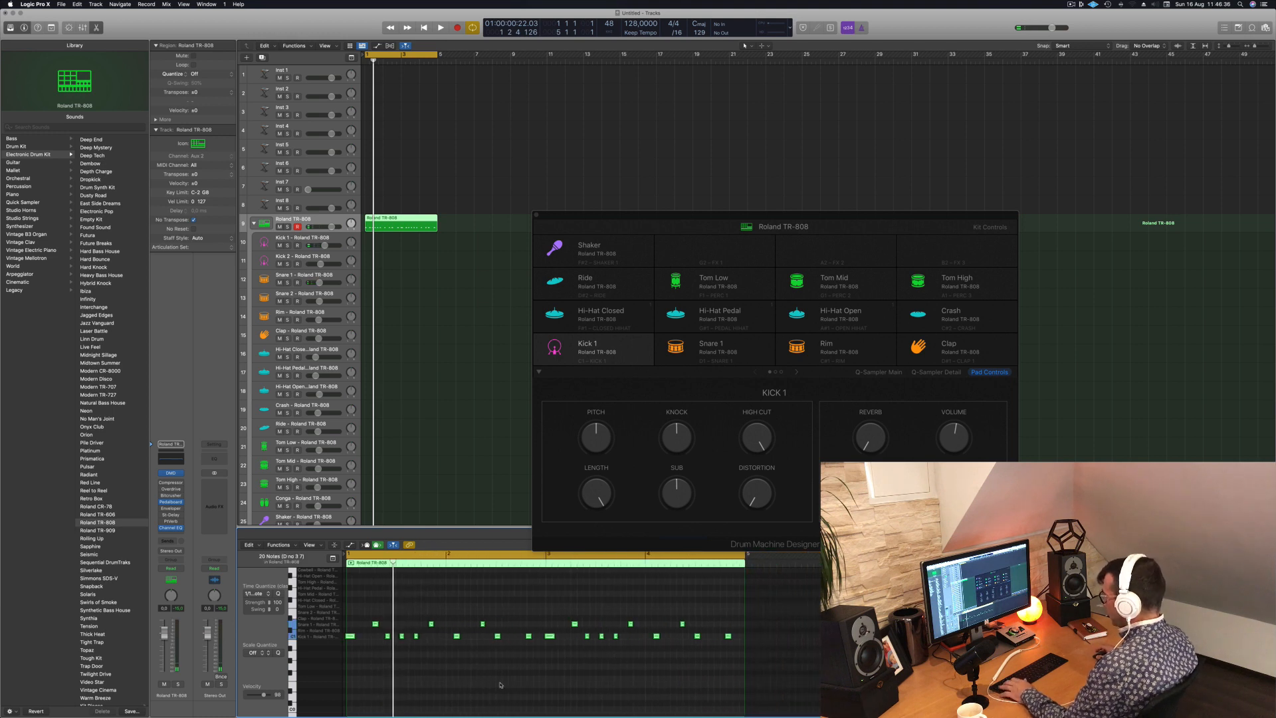
pyautogui.press('space')
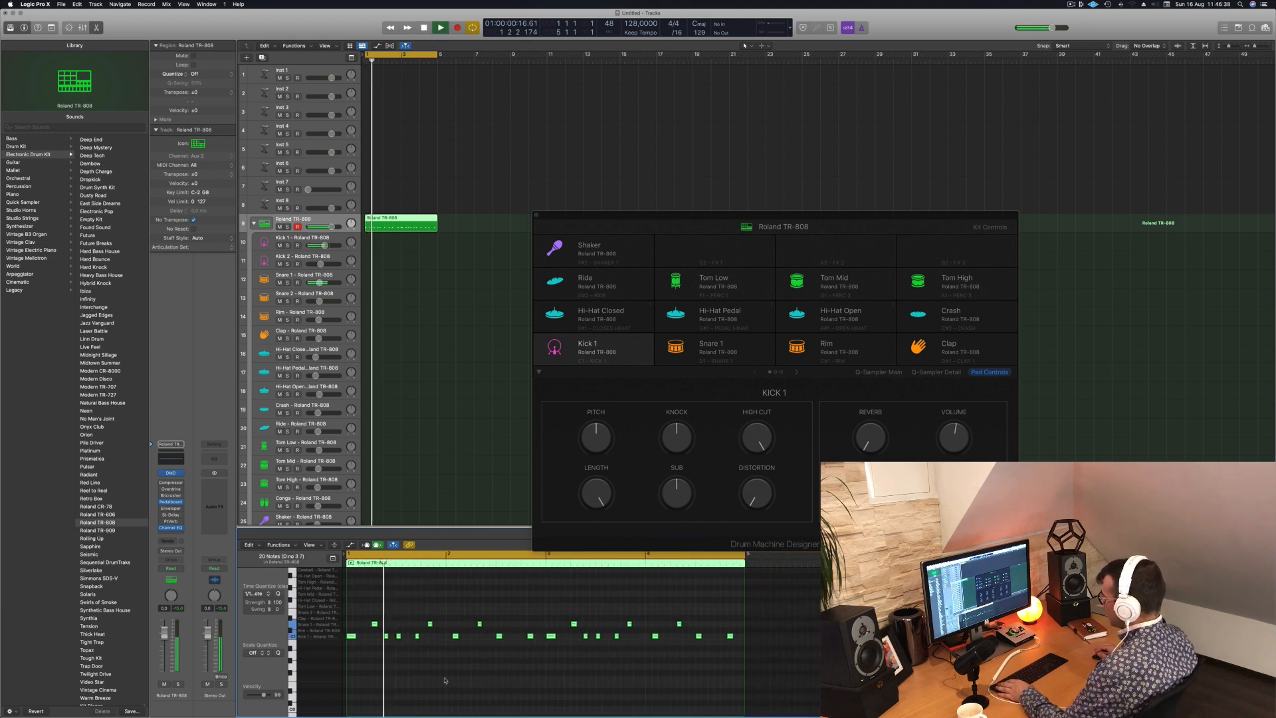
pyautogui.press('space')
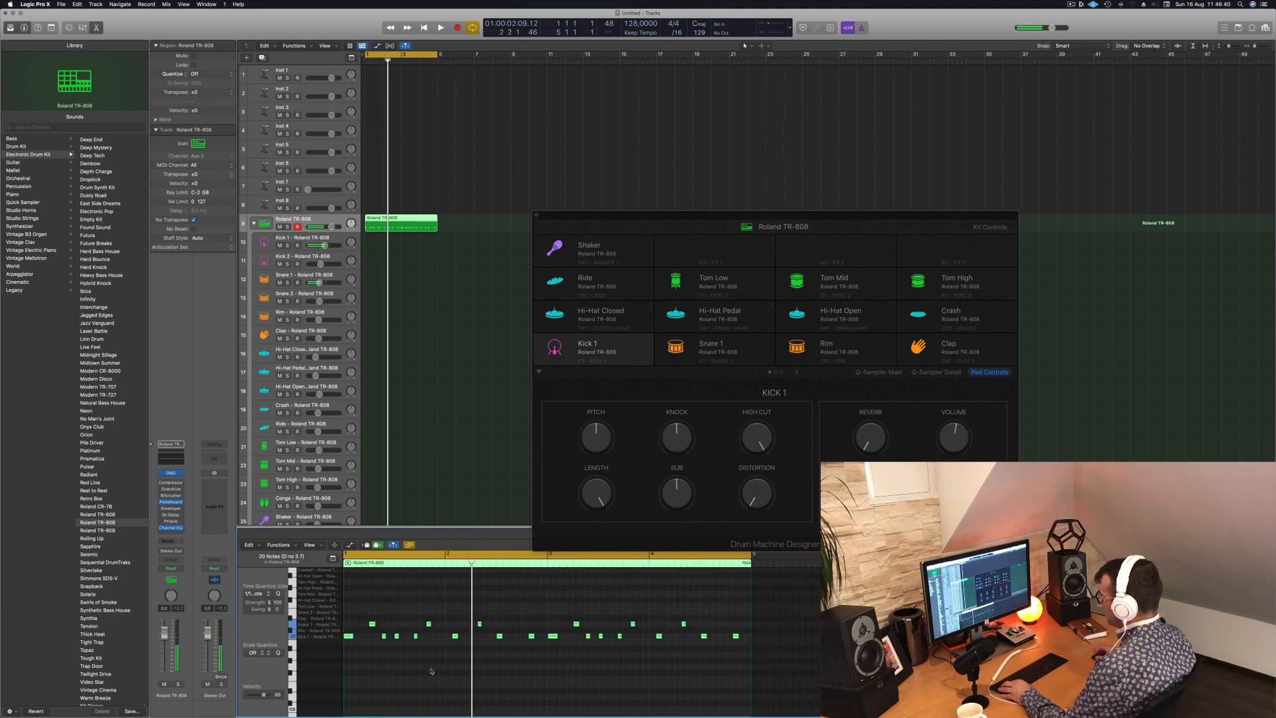
pyautogui.press('super+Right')
pyautogui.press('Return')
pyautogui.press('space')
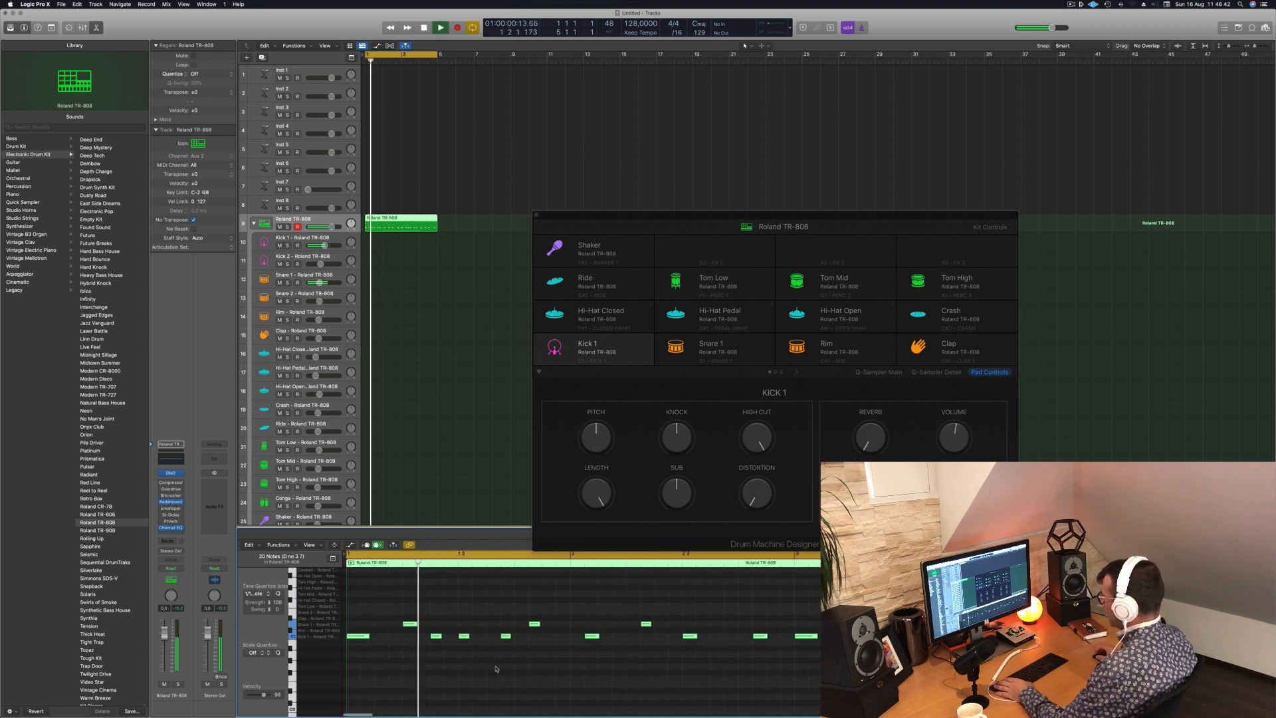
# - Shift the last kick of bar 1 and the second snare one sixteenth earlier, putting the snare on beat 4
pyautogui.press('space')
pyautogui.click(505, 636)
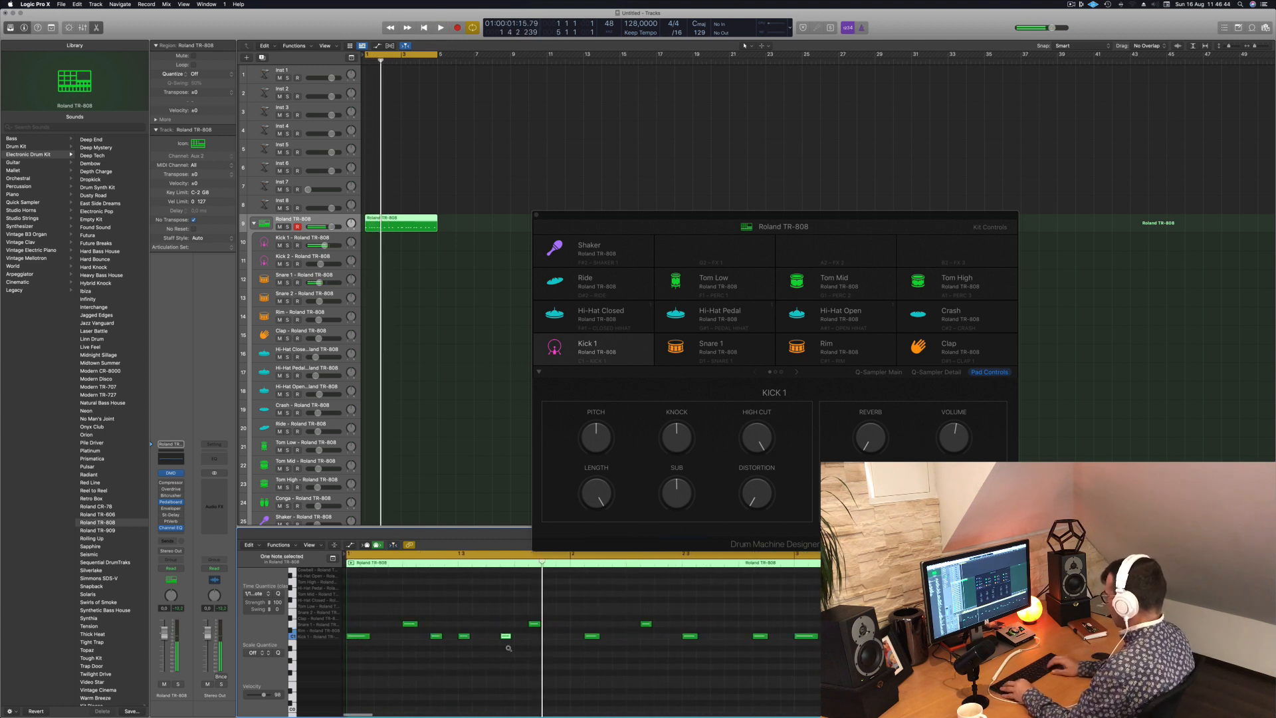
pyautogui.press('space')
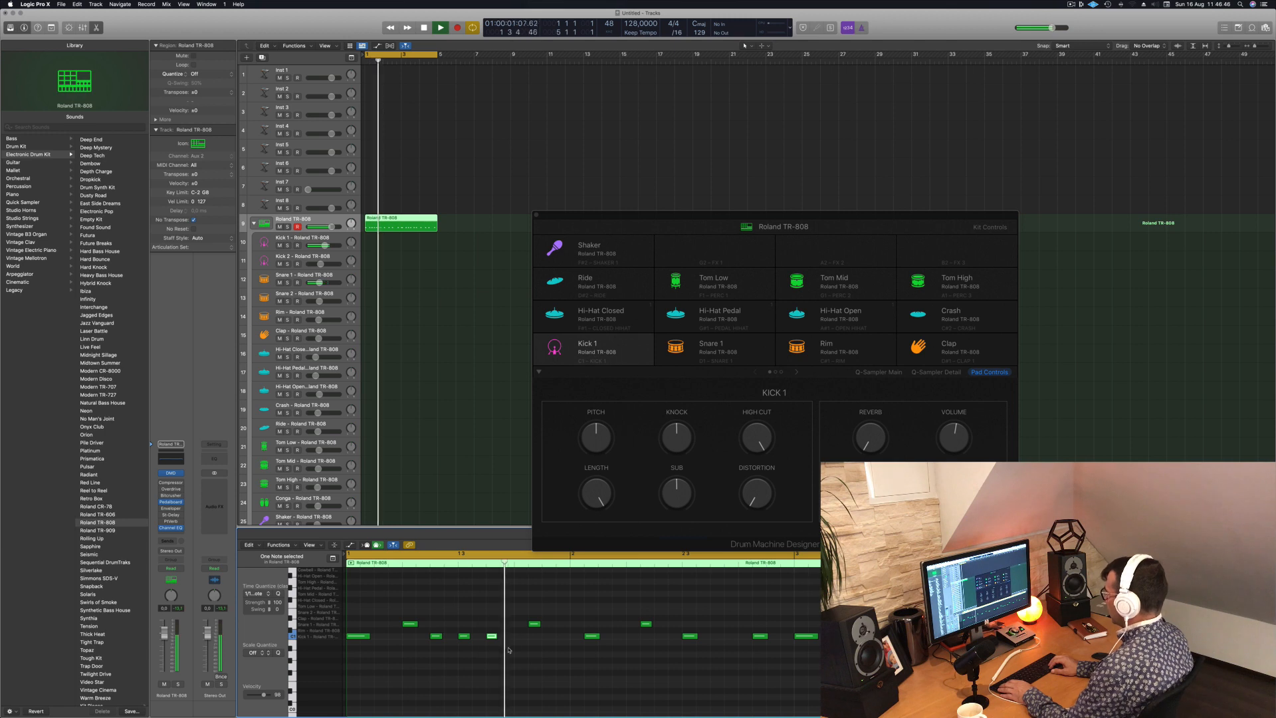
pyautogui.press('space')
pyautogui.click(534, 623)
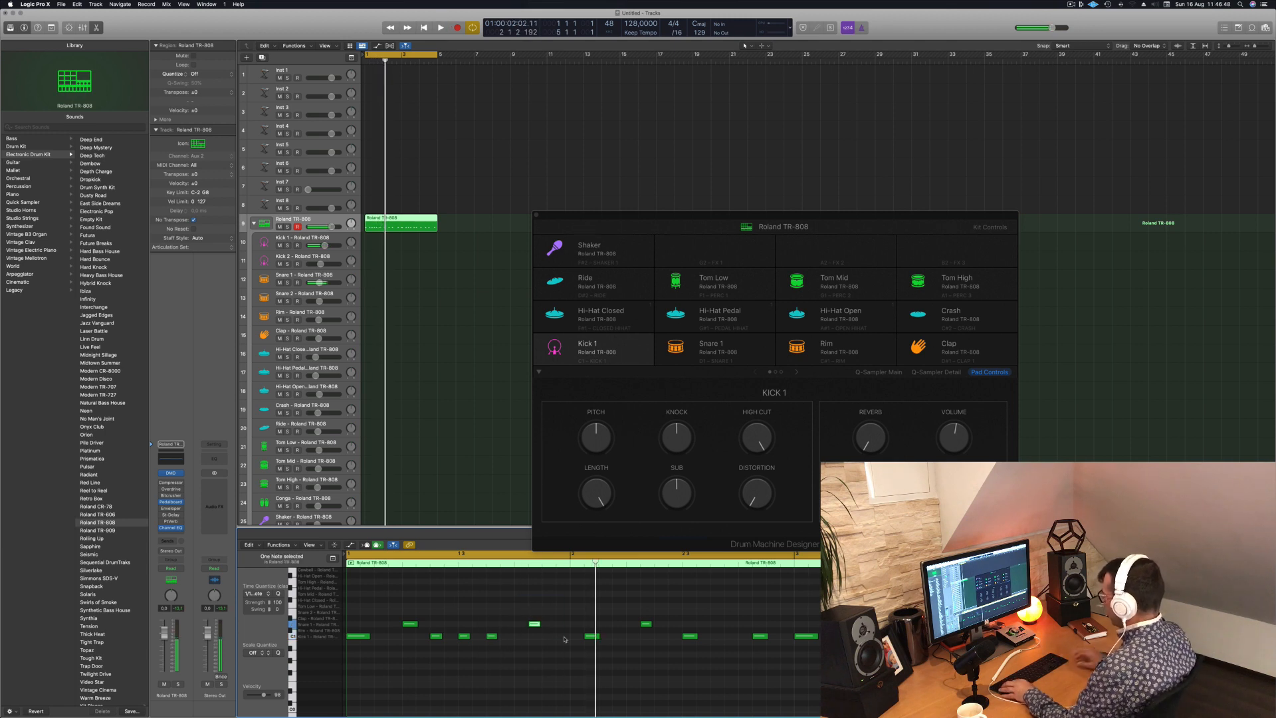
pyautogui.press('space')
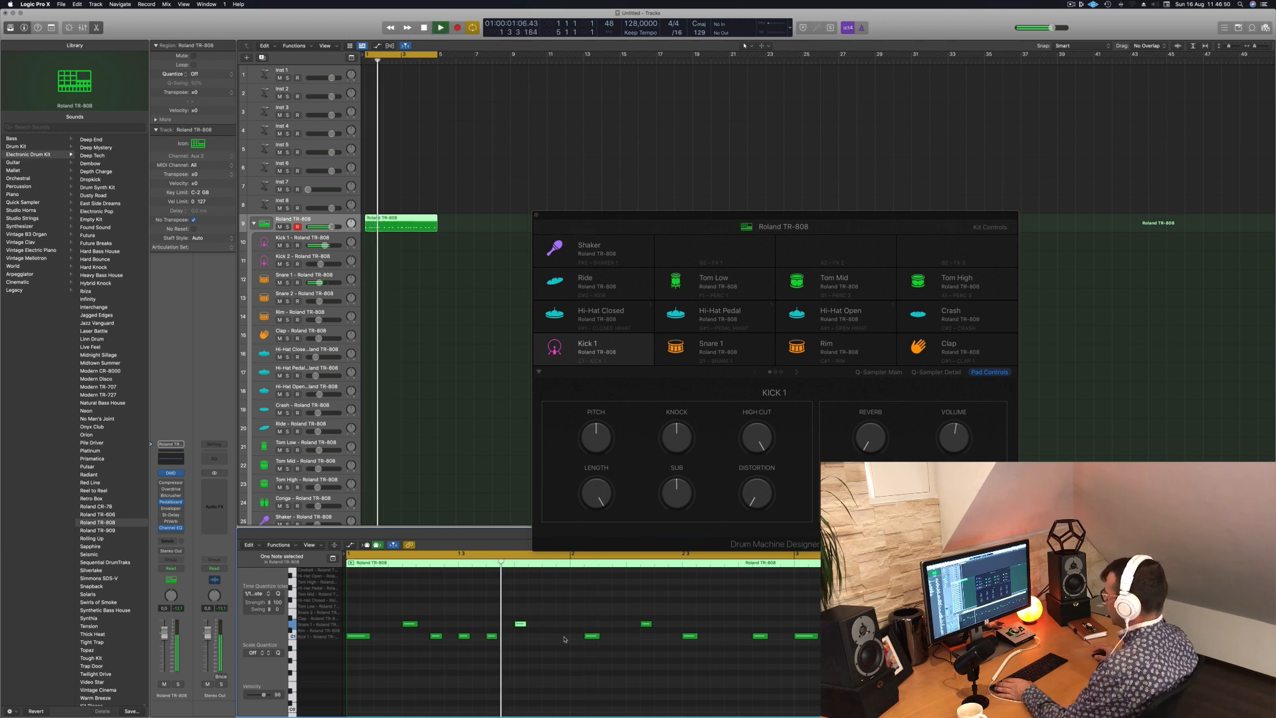
# - Shift the first kick of bar 2 onto its downbeat and the following snare onto beat 2
pyautogui.press('space')
pyautogui.click(591, 636)
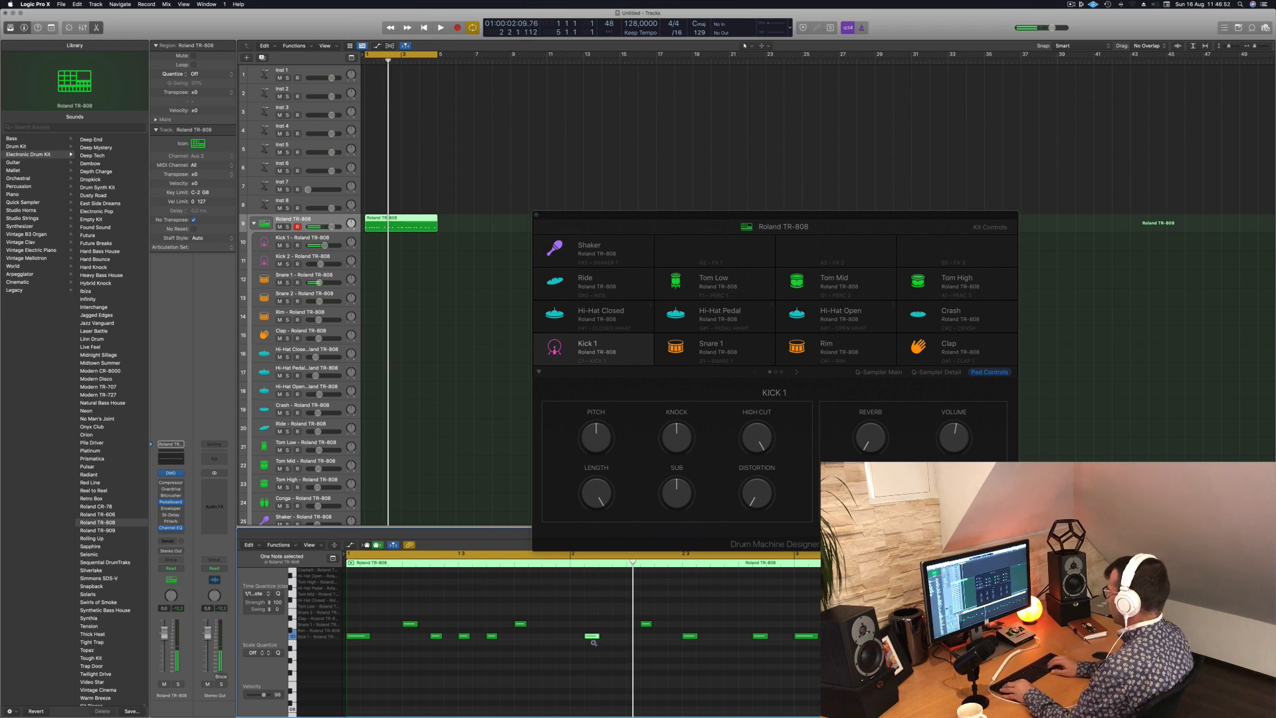
pyautogui.press('space')
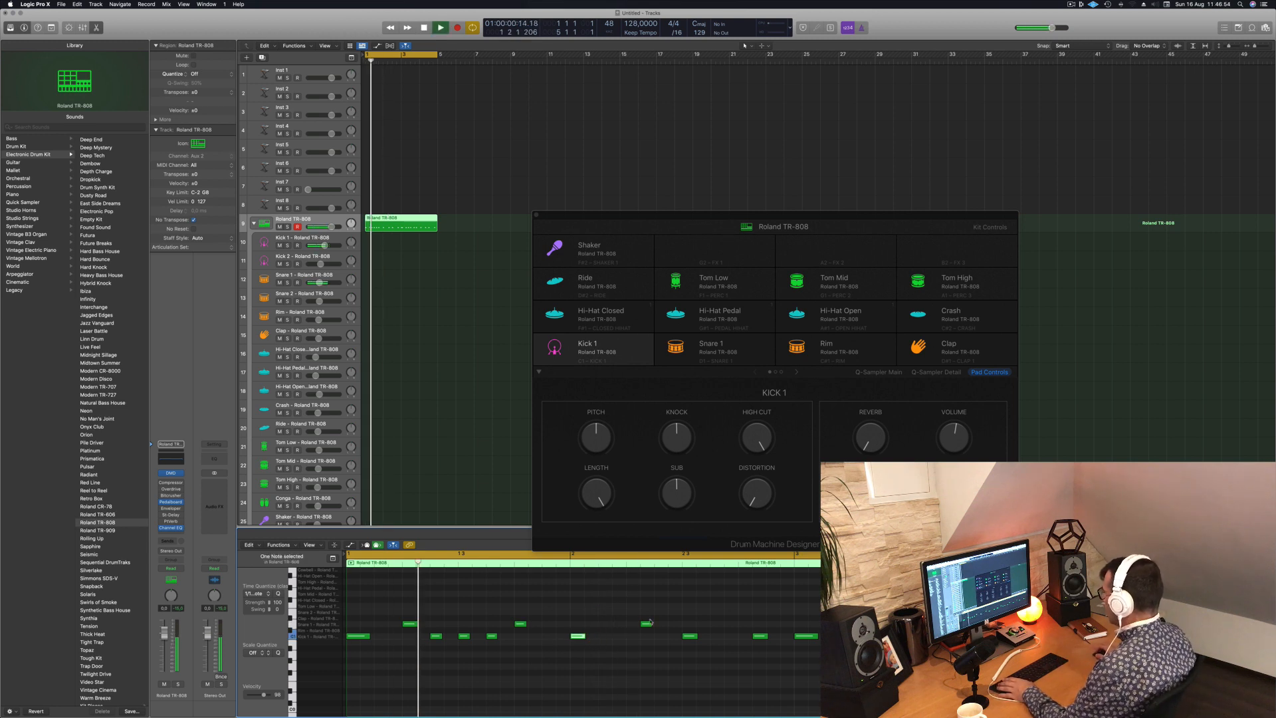
pyautogui.press('space')
pyautogui.click(646, 624)
pyautogui.press('space')
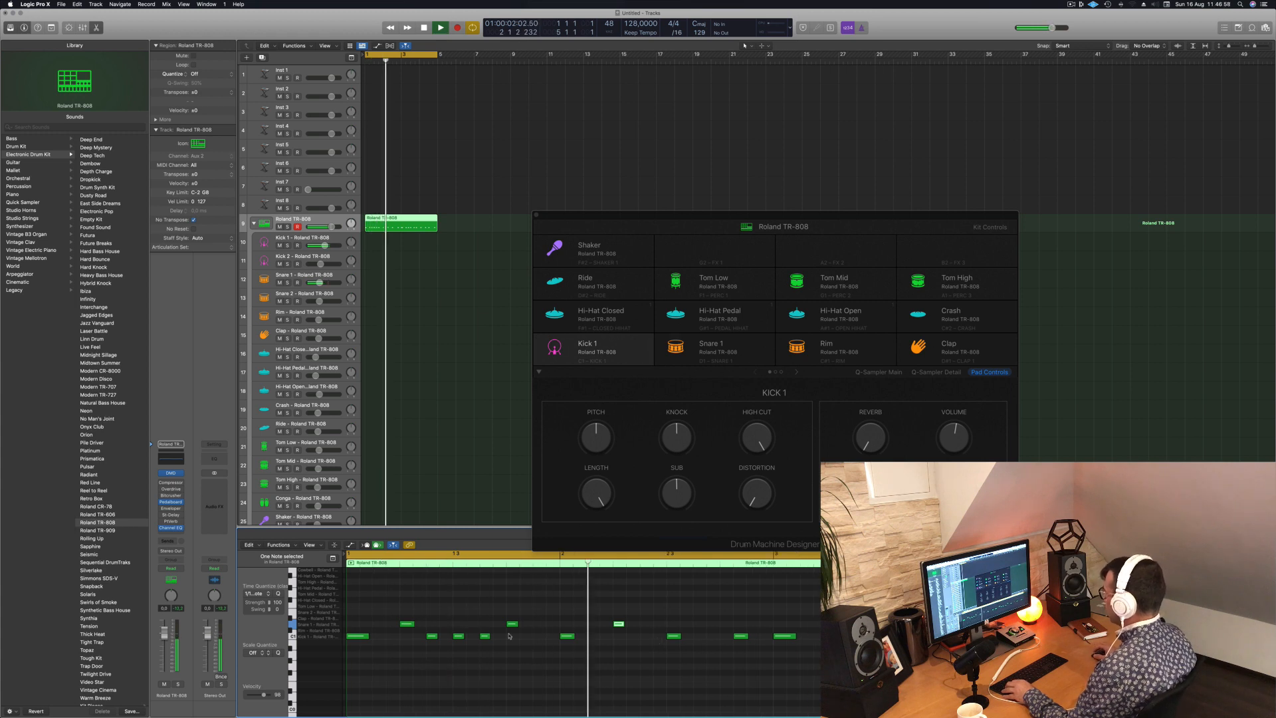
# - Copy the kick on beat 3 of bar 2 to two sixteenths earlier and check it in playback
pyautogui.press('space')
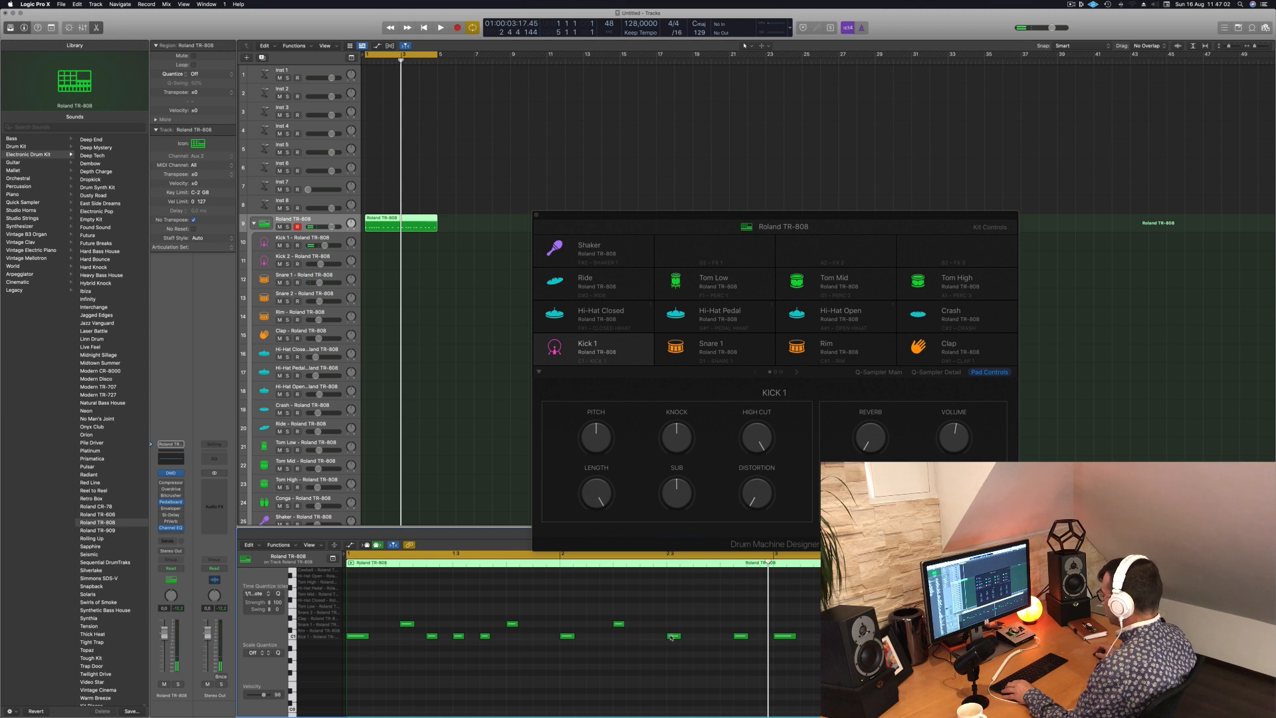
pyautogui.moveTo(675, 638); pyautogui.dragTo(648, 638)
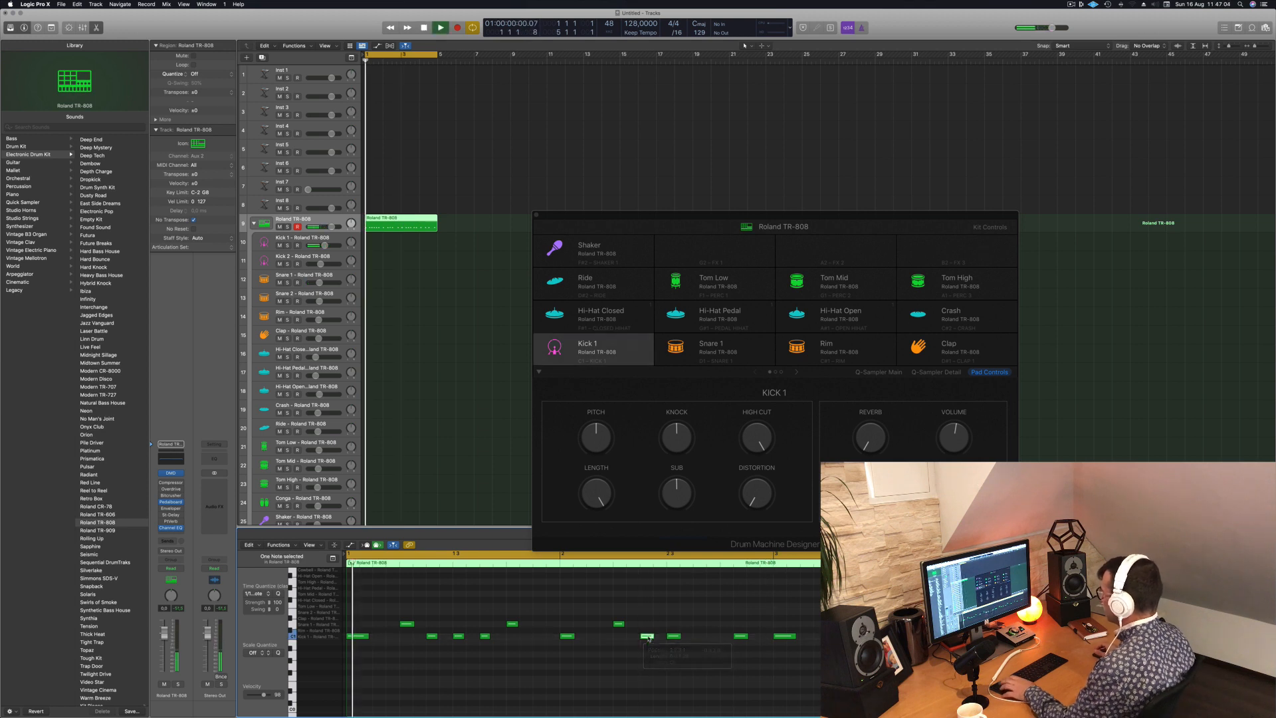
pyautogui.press('space')
pyautogui.press('super+Left')
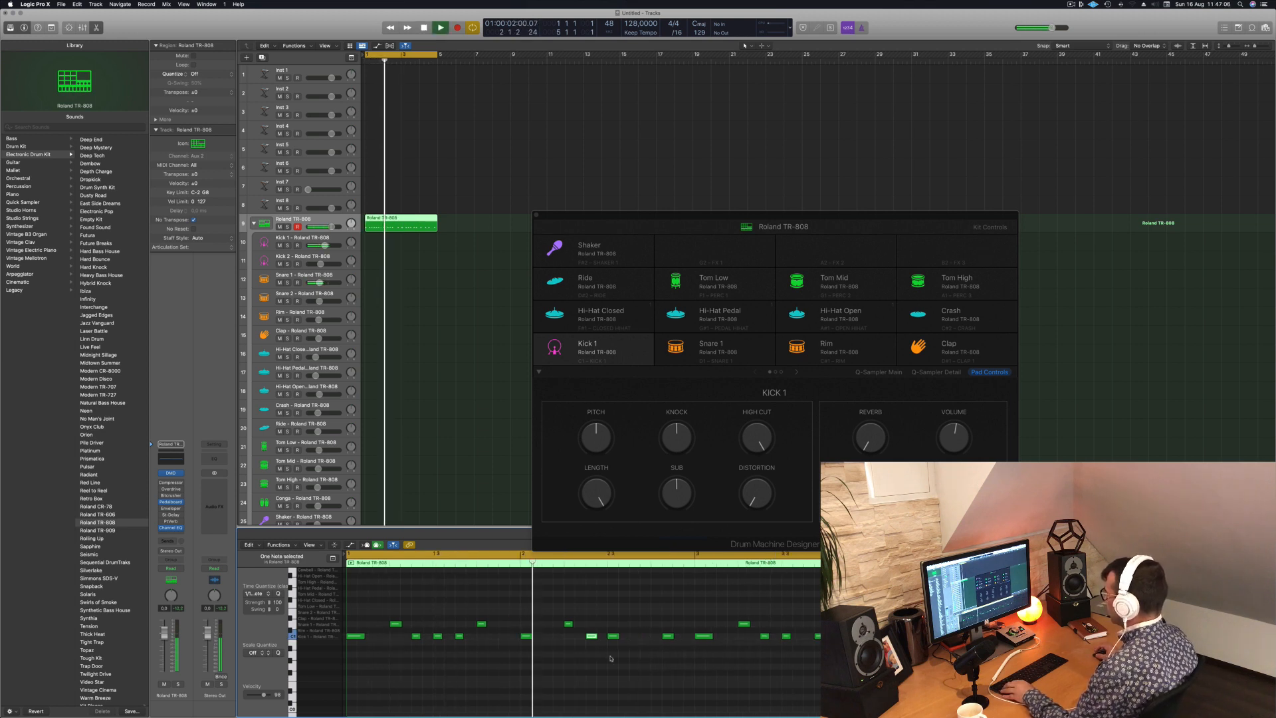
# - Copy the bar 2 snare from beat 2 to beat 4, and shift the last kick of that bar one sixteenth later
pyautogui.press('space')
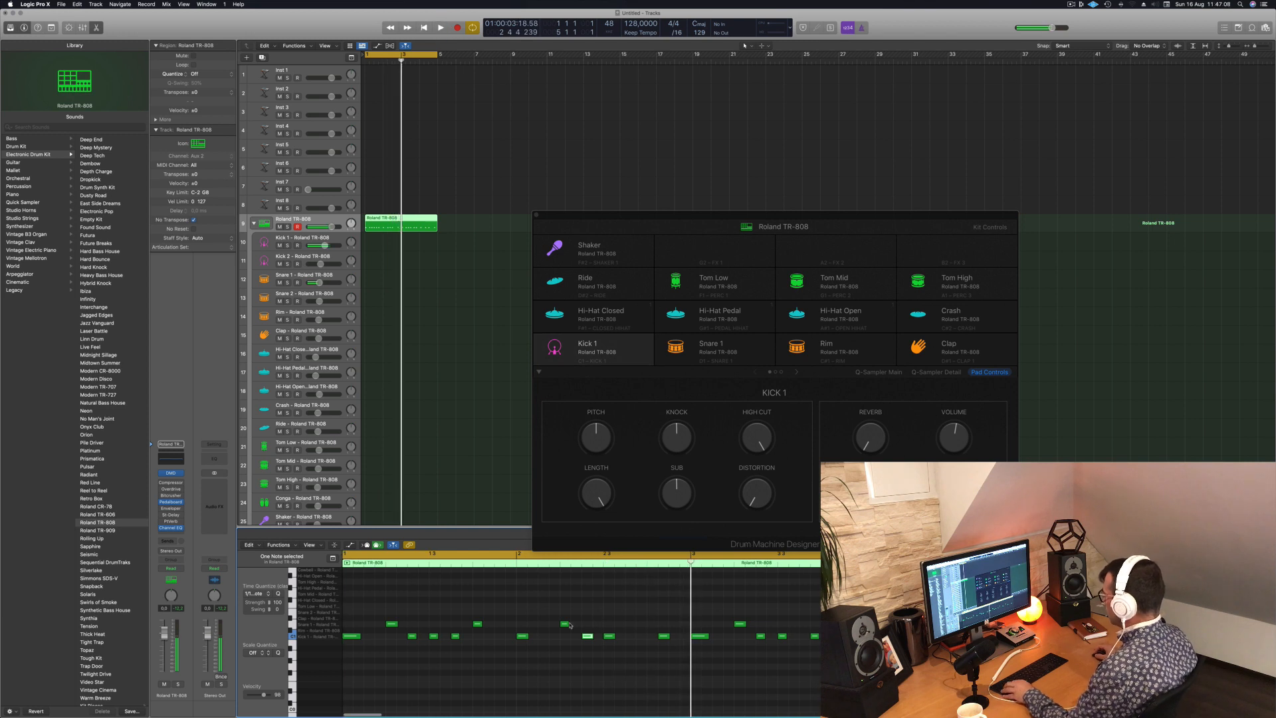
pyautogui.moveTo(564, 625); pyautogui.dragTo(651, 625)
pyautogui.press('space')
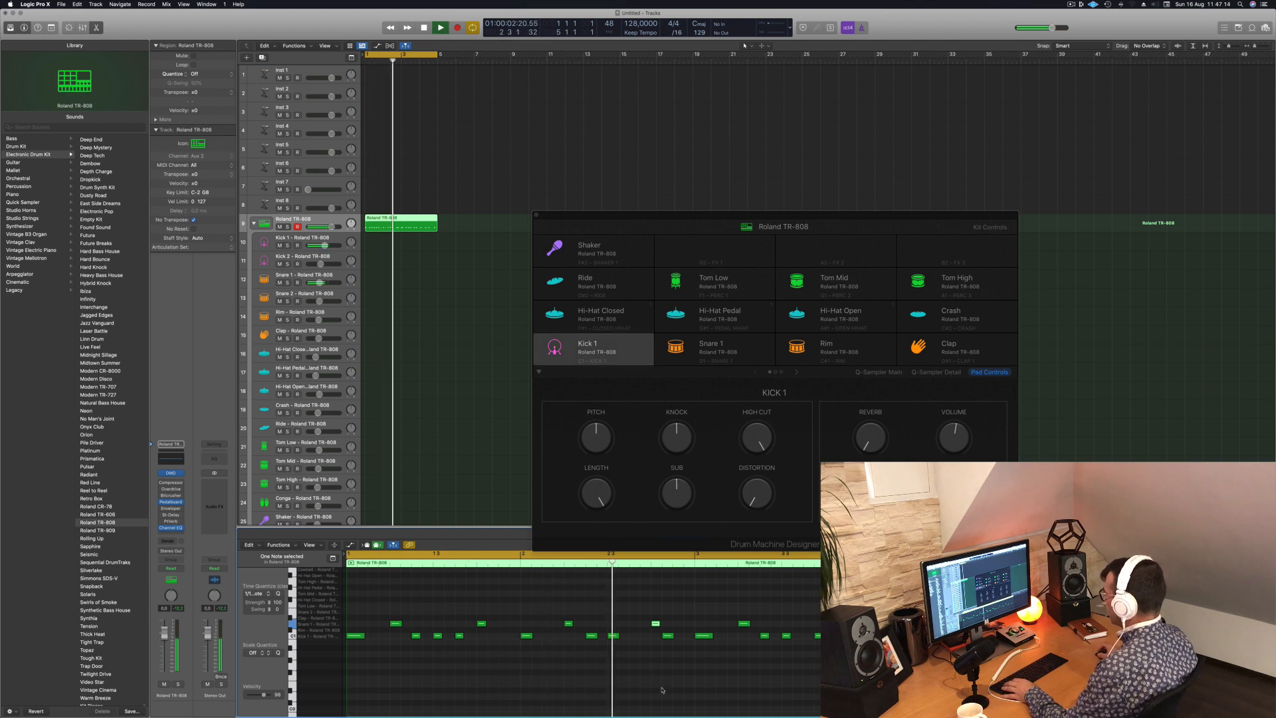
pyautogui.press('space')
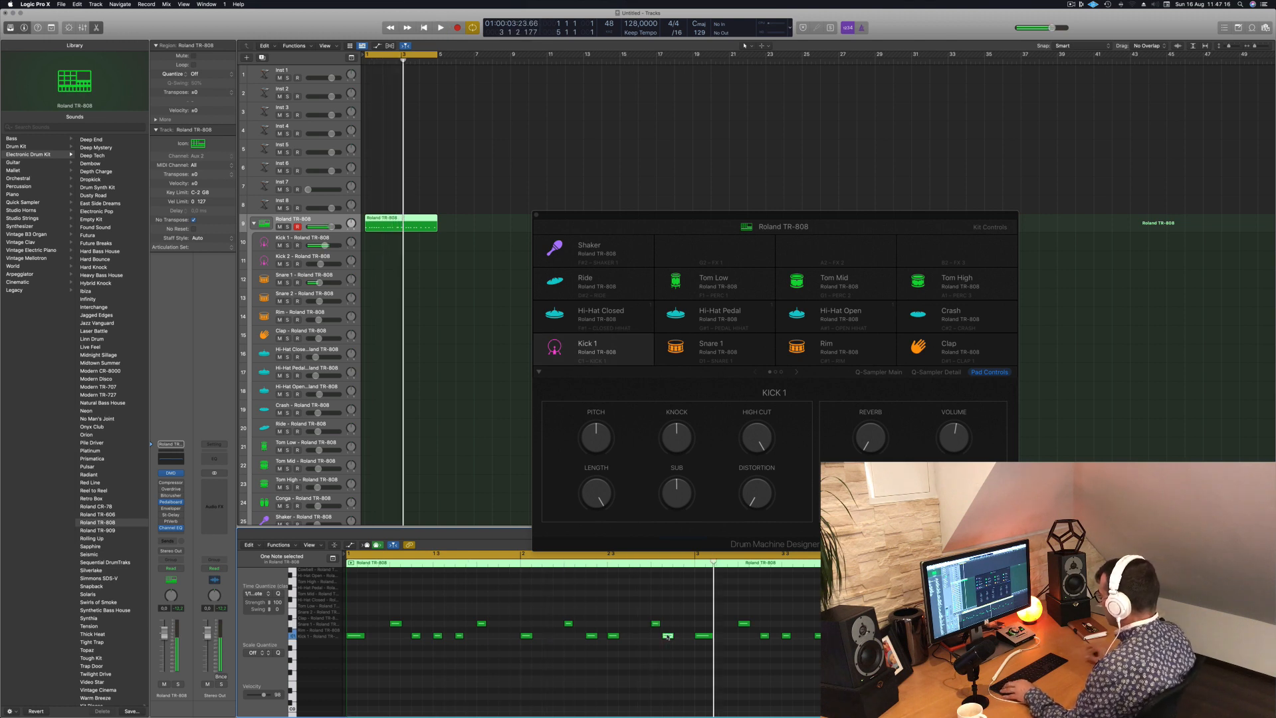
pyautogui.press('space')
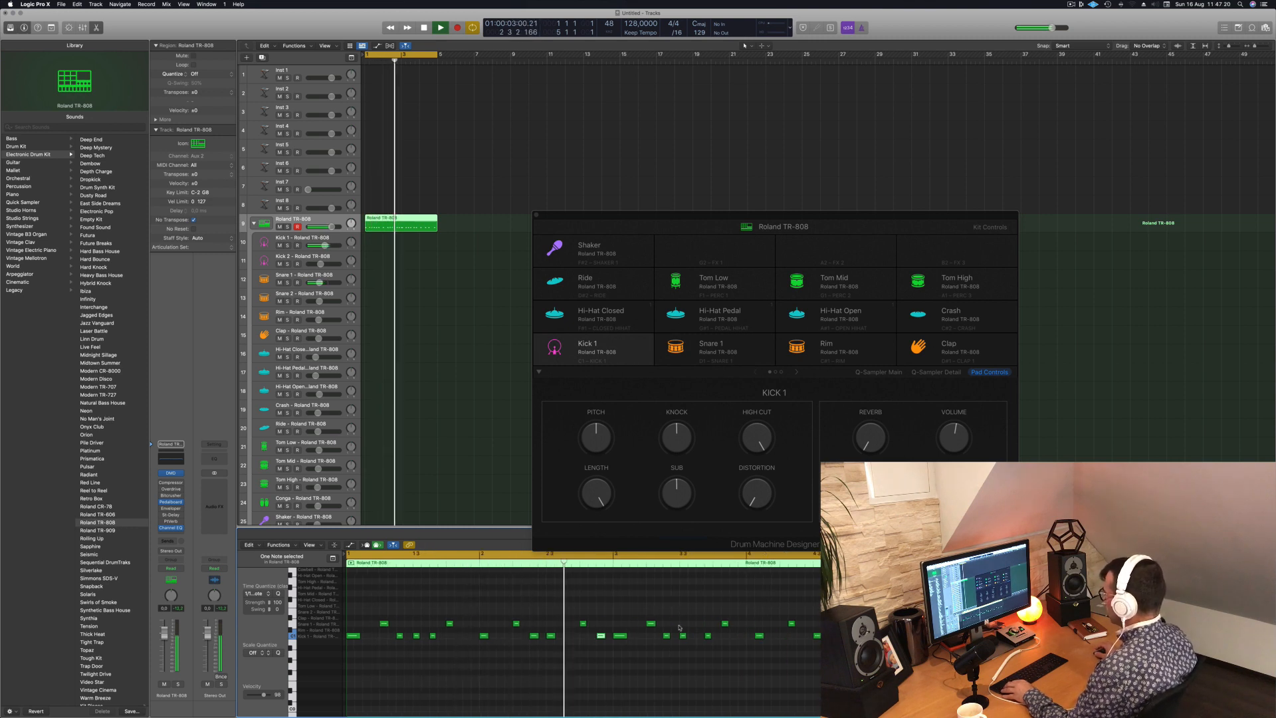
# - Replace the notes of bars 3 and 4 with a copy of the edited kick and snare notes from bars 1 and 2
pyautogui.press('space')
pyautogui.moveTo(618, 620); pyautogui.dragTo(823, 653)
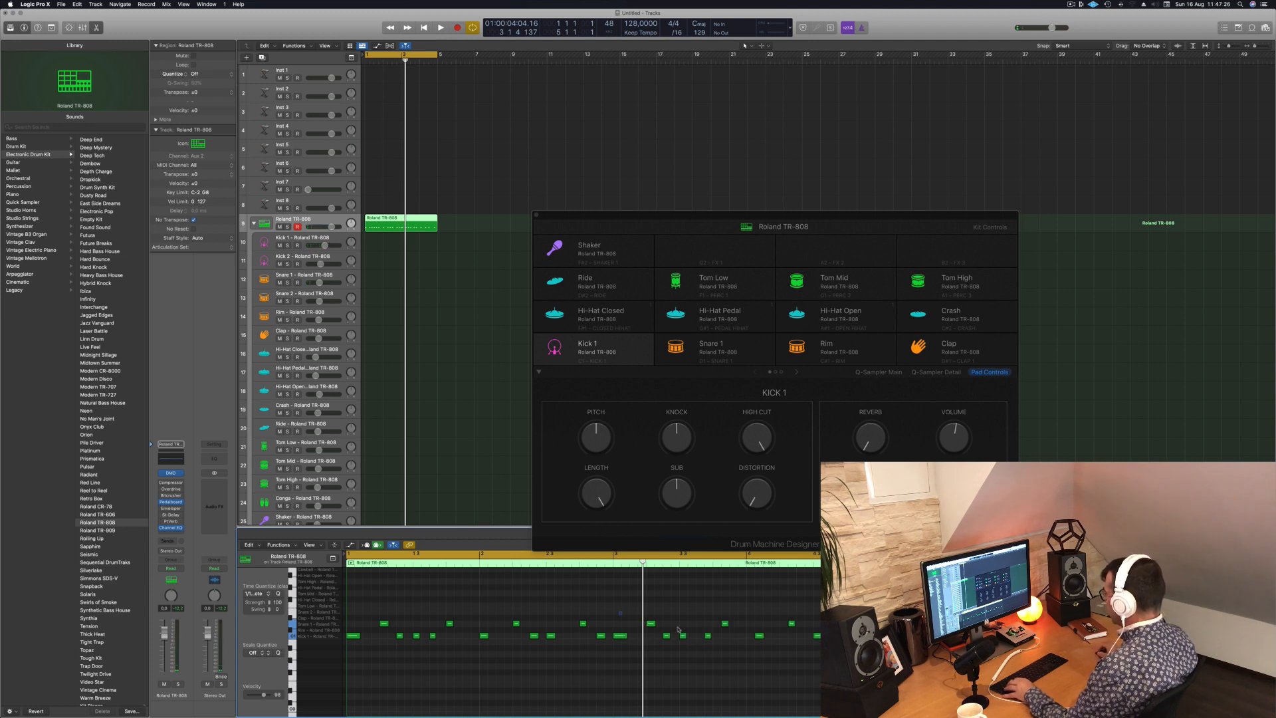
pyautogui.press('Delete')
pyautogui.moveTo(616, 609); pyautogui.dragTo(616, 637)
pyautogui.press('space')
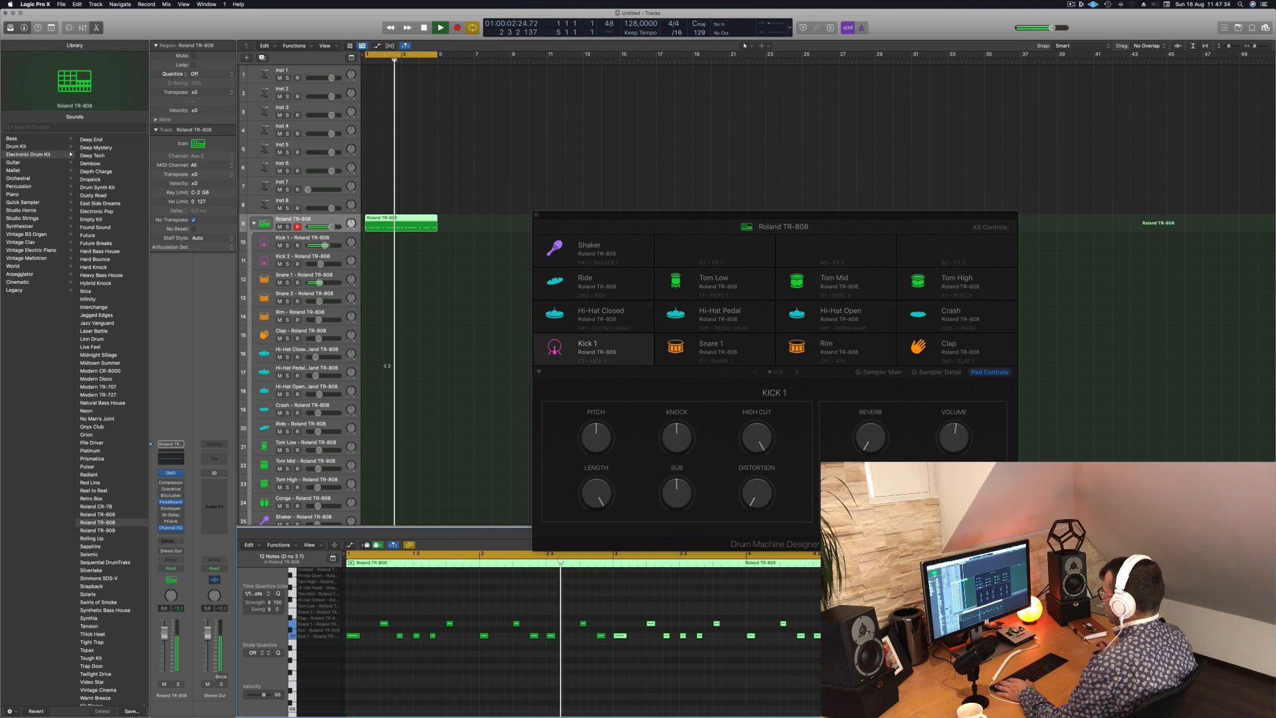
# - Replay the pattern and delete the kick two sixteenths before beat 3 of bar 2
pyautogui.press('space')
pyautogui.press('space')
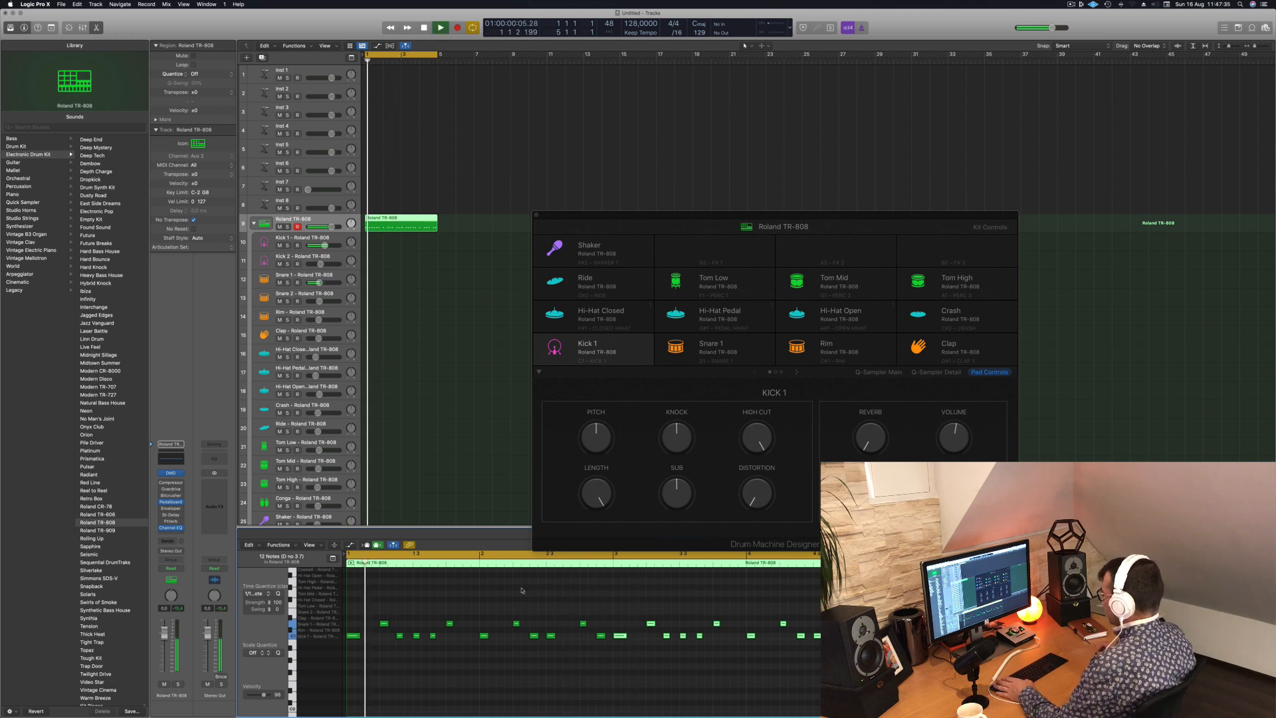
pyautogui.click(534, 636)
pyautogui.press('Delete')
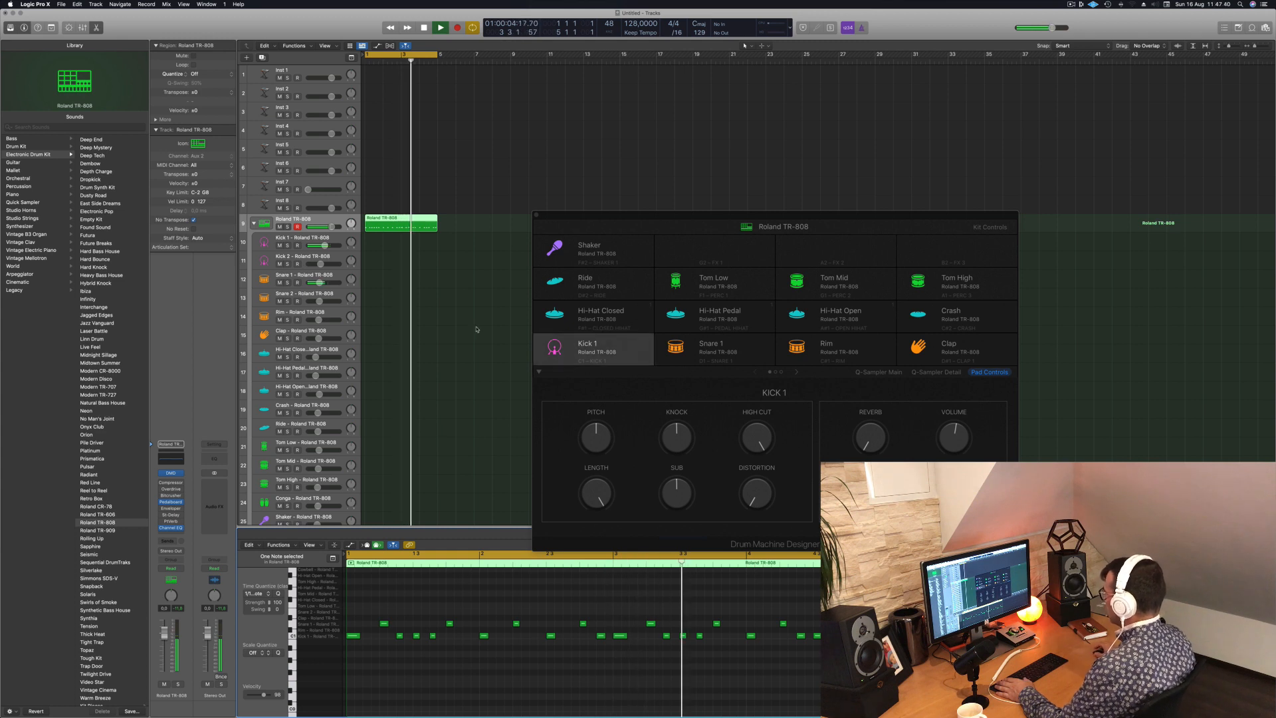
# - Replay the pattern and delete the kick two sixteenths after beat 3 of bar 1
pyautogui.press('space')
pyautogui.press('space')
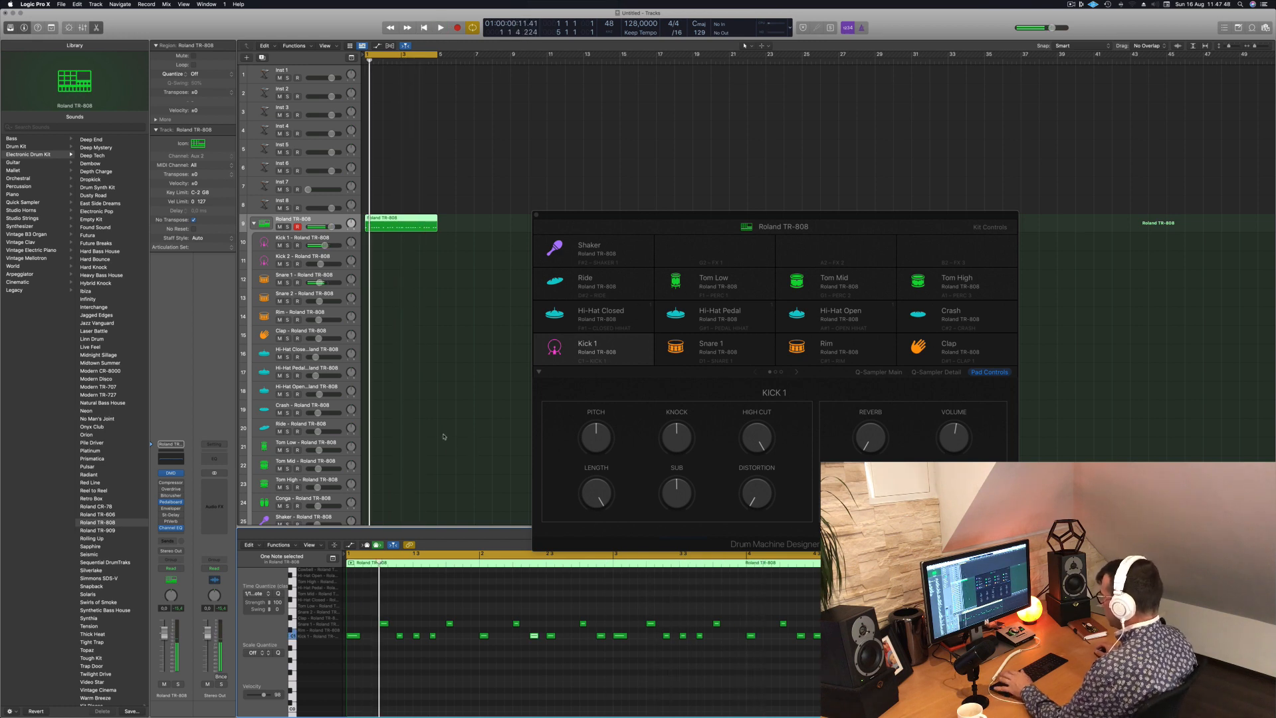
pyautogui.press('space')
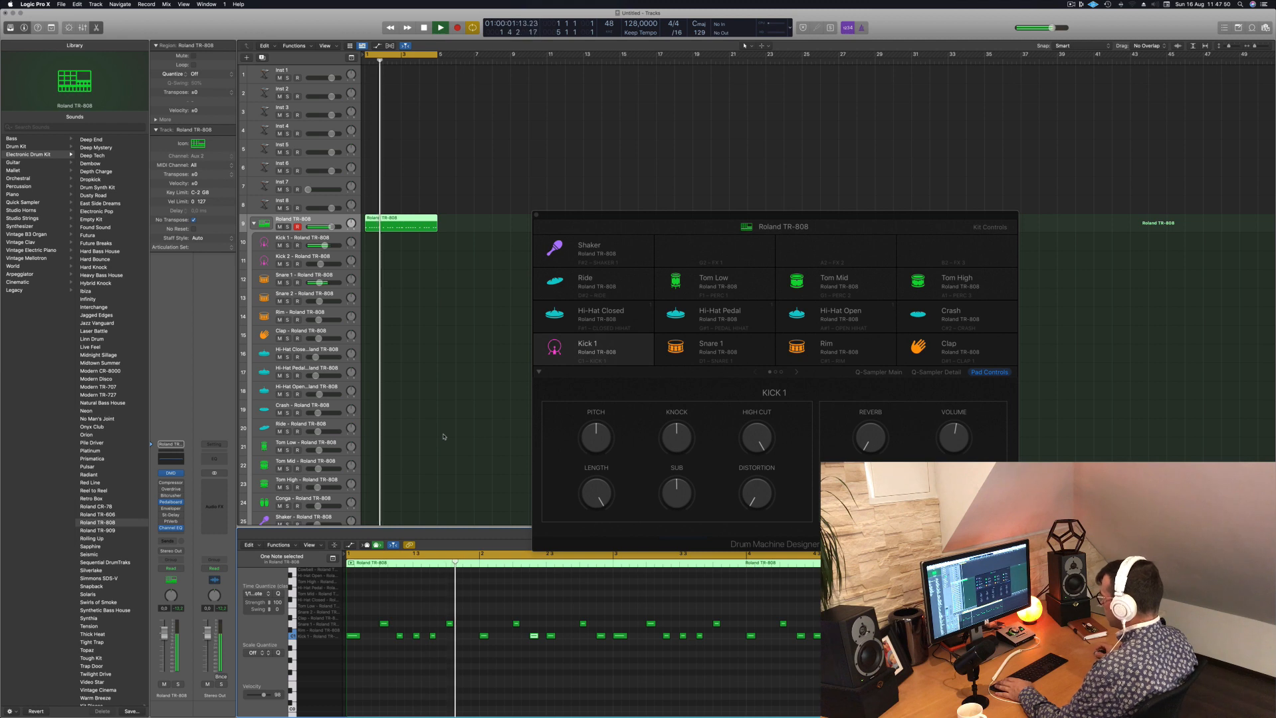
pyautogui.press('space')
pyautogui.press('space')
pyautogui.press('space')
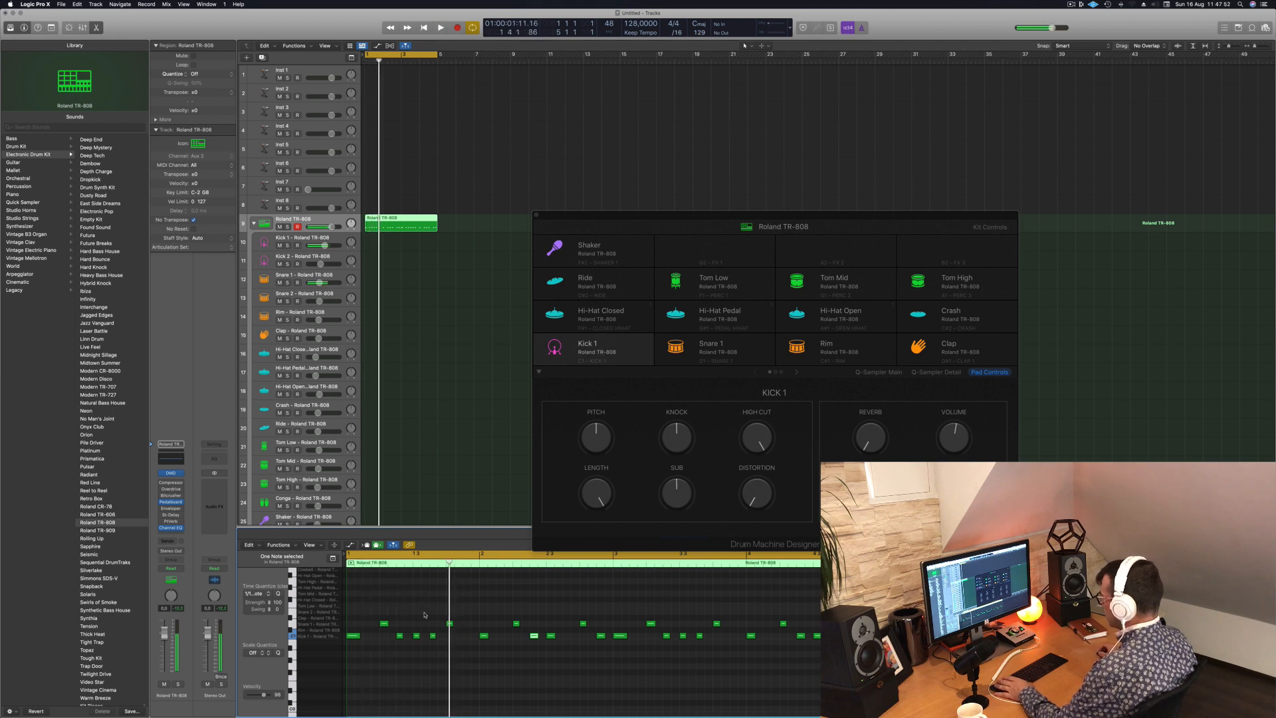
pyautogui.press('space')
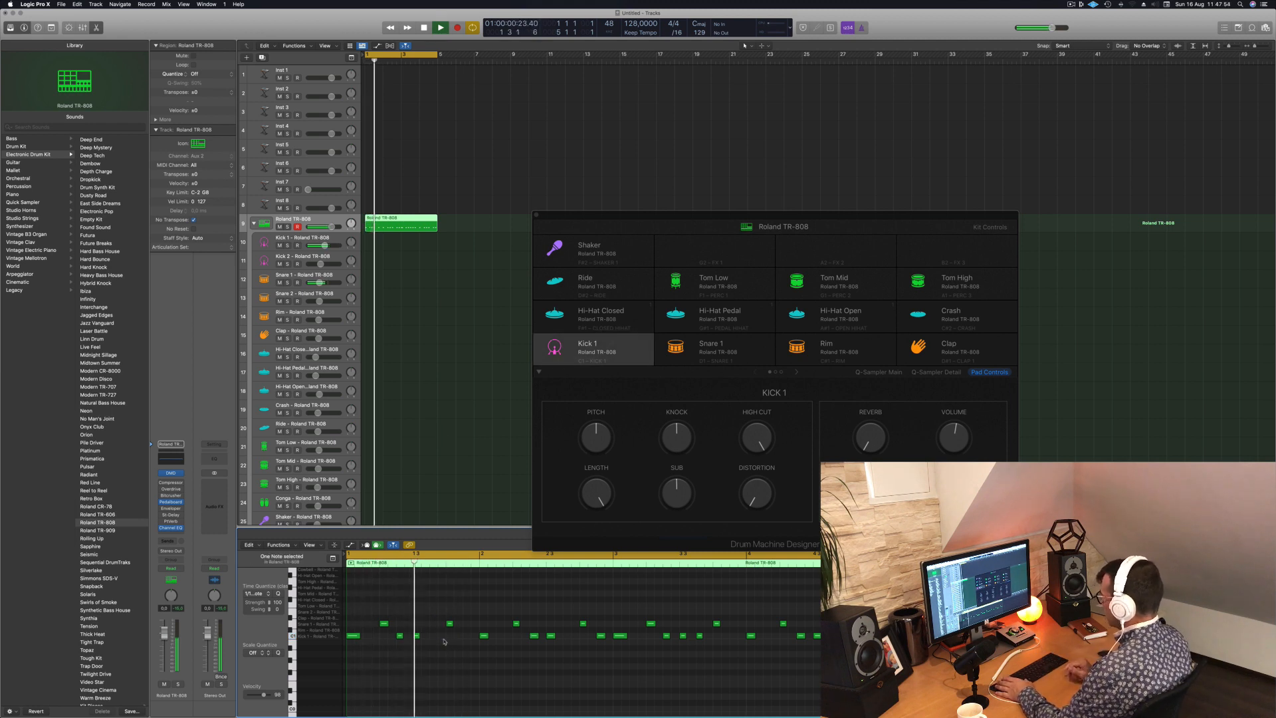
# - Delete the kick on beat 3 of bar 1 and listen to the pattern without it
pyautogui.press('space')
pyautogui.press('space')
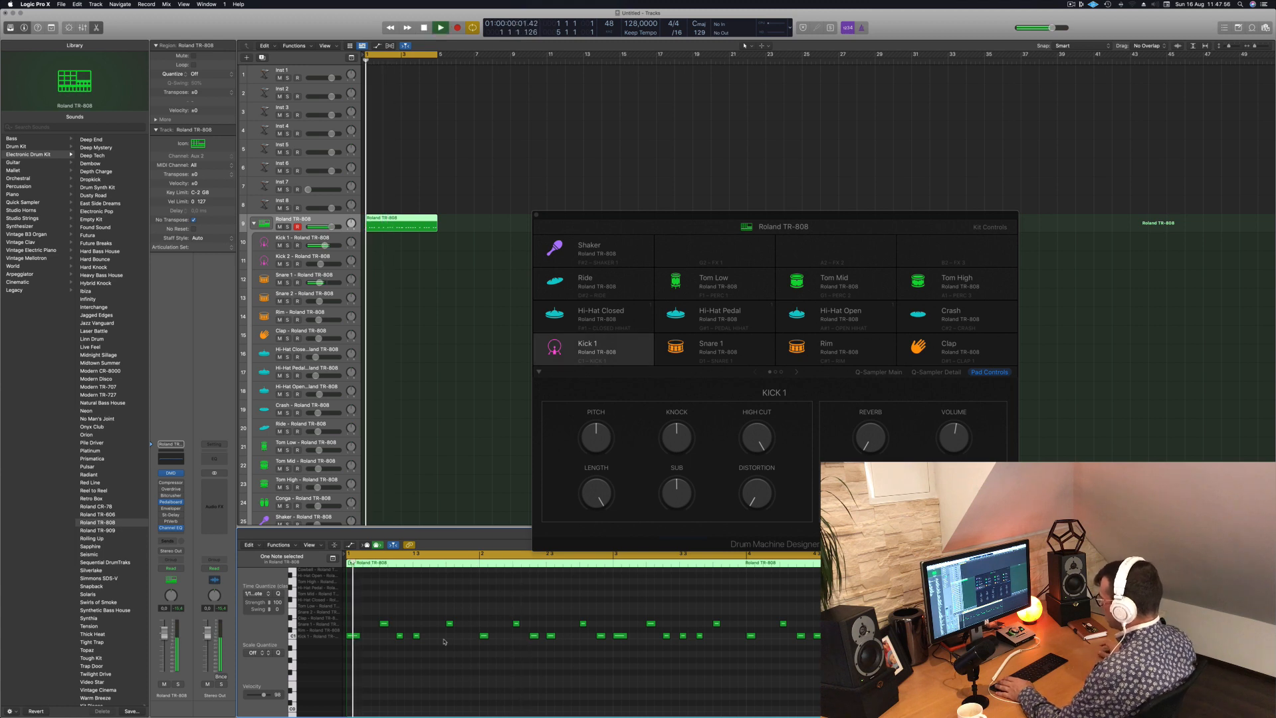
pyautogui.press('space')
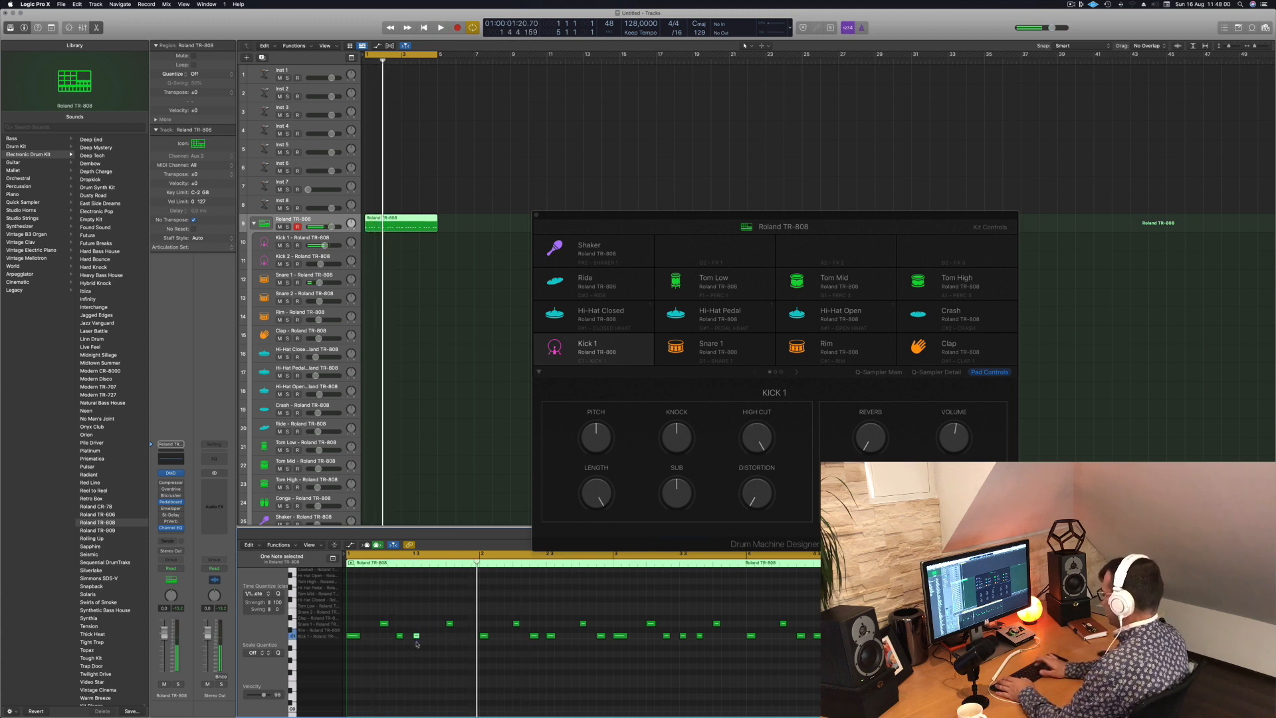
pyautogui.press('Delete')
pyautogui.press('space')
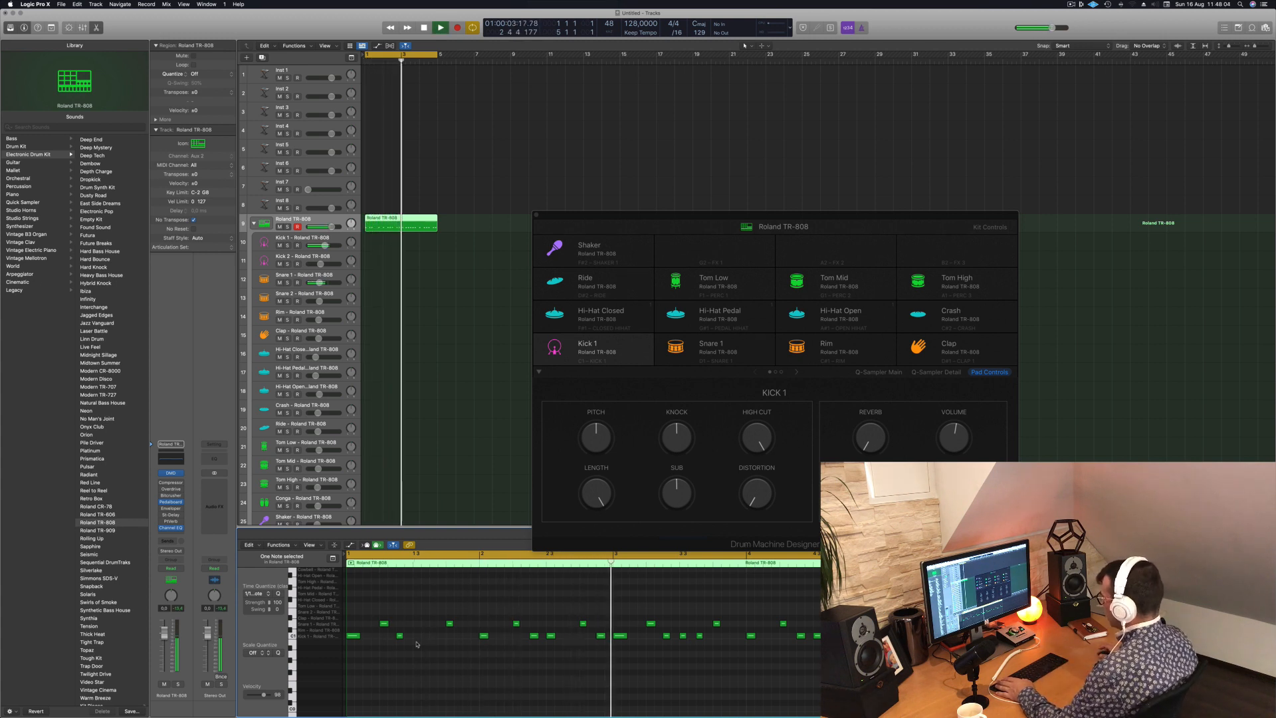
# - Delete the last kick of bar 2 and replace the notes of bars 3 and 4 with a copy of bars 1 and 2
pyautogui.press('space')
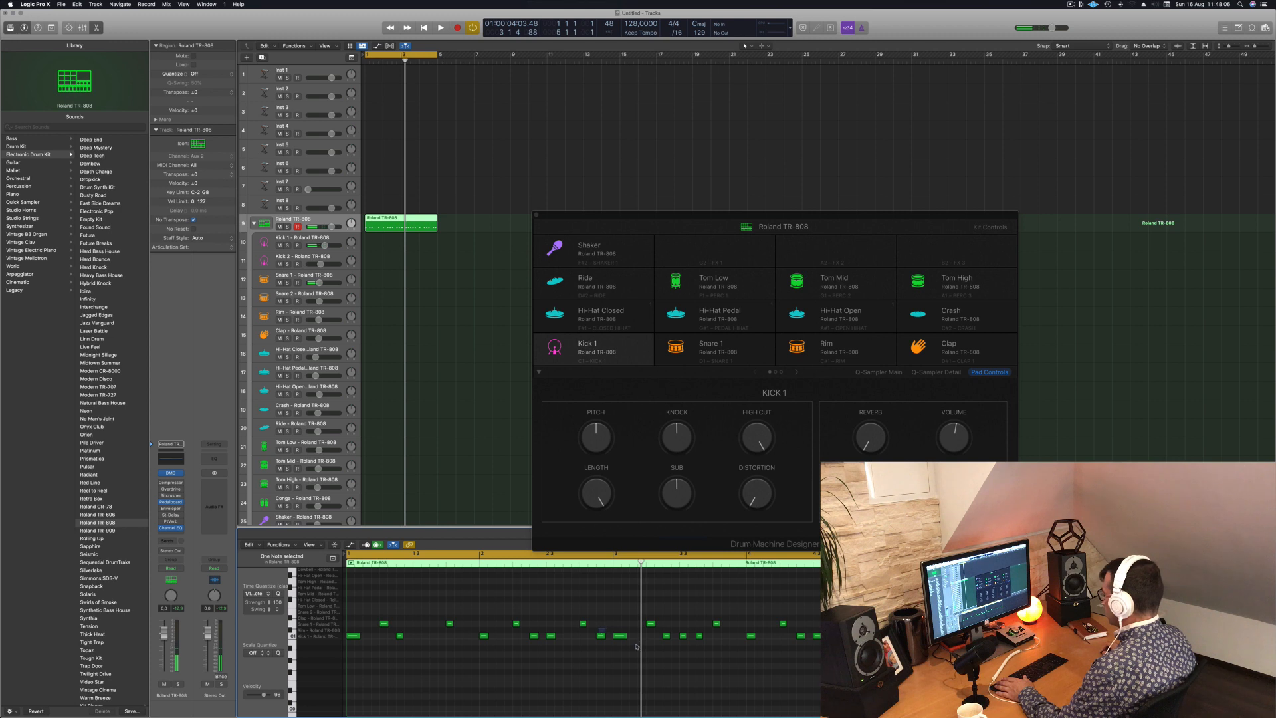
pyautogui.moveTo(627, 613); pyautogui.dragTo(878, 697)
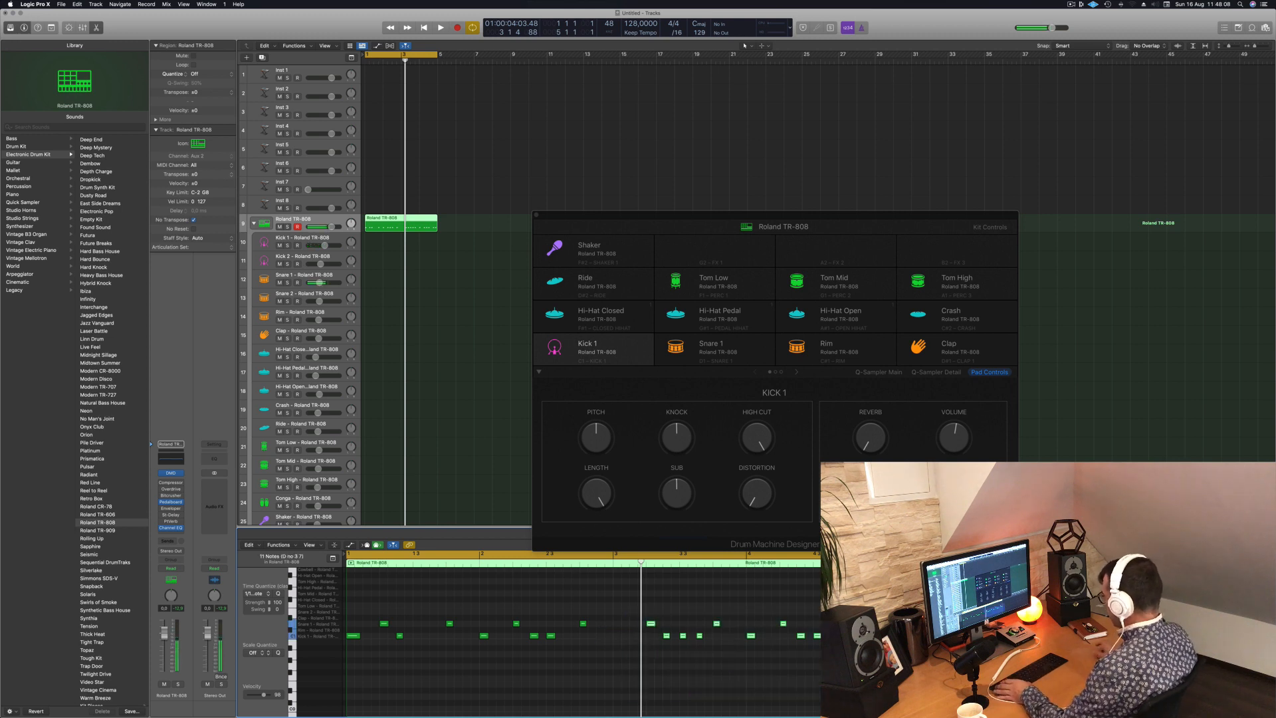
pyautogui.moveTo(614, 606); pyautogui.dragTo(622, 641)
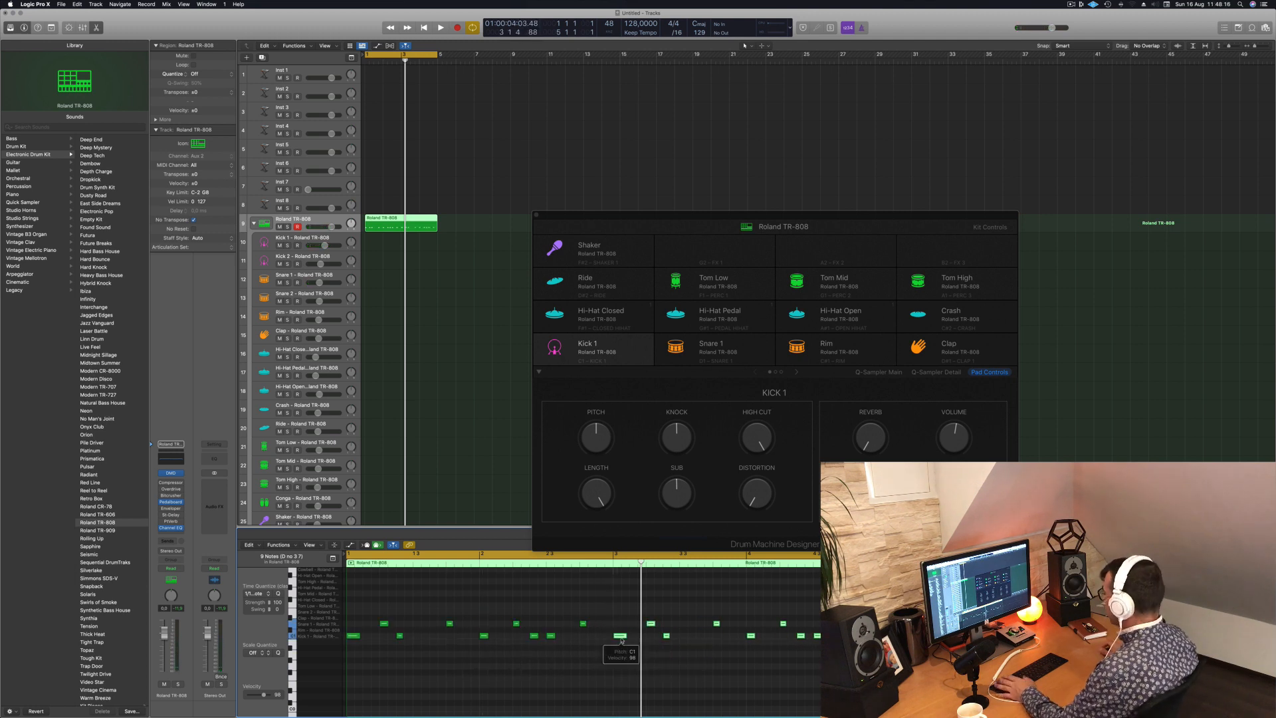
# - Shift the kick on beat 3 of bar 2 two sixteenths later, checking its timing in playback
pyautogui.click(453, 660)
pyautogui.press('space')
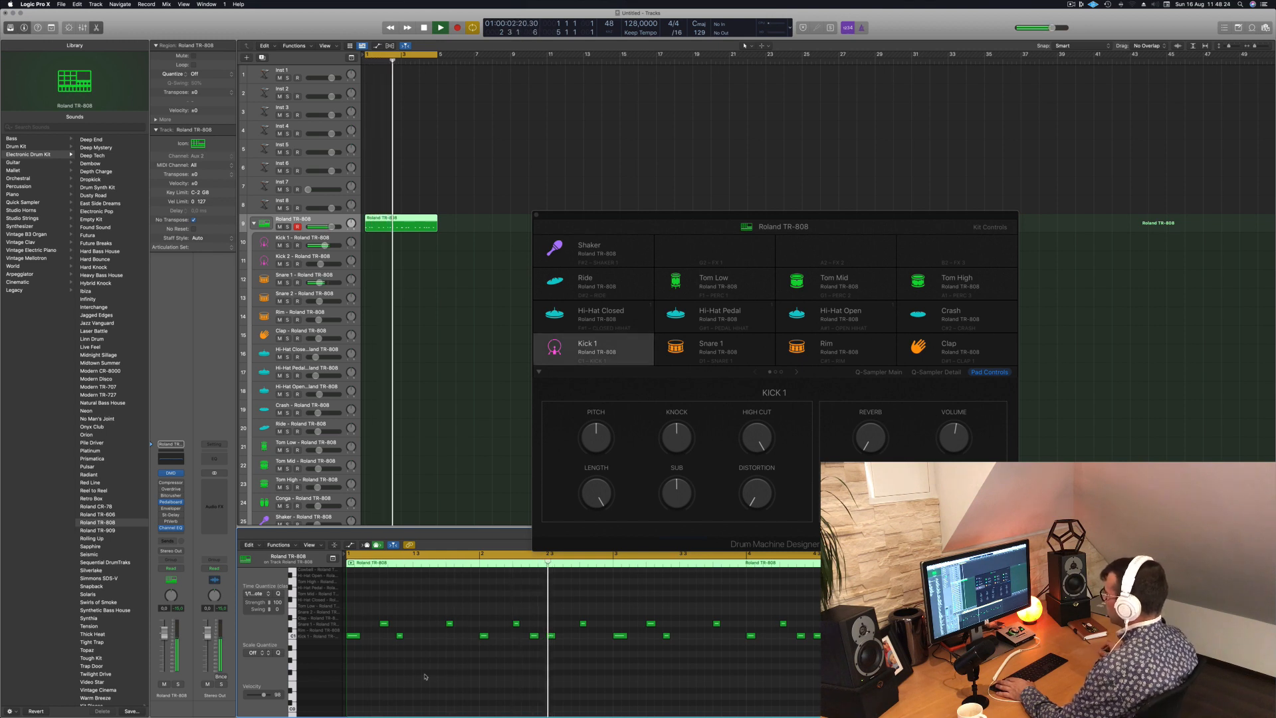
pyautogui.moveTo(550, 637); pyautogui.dragTo(559, 636)
pyautogui.press('space')
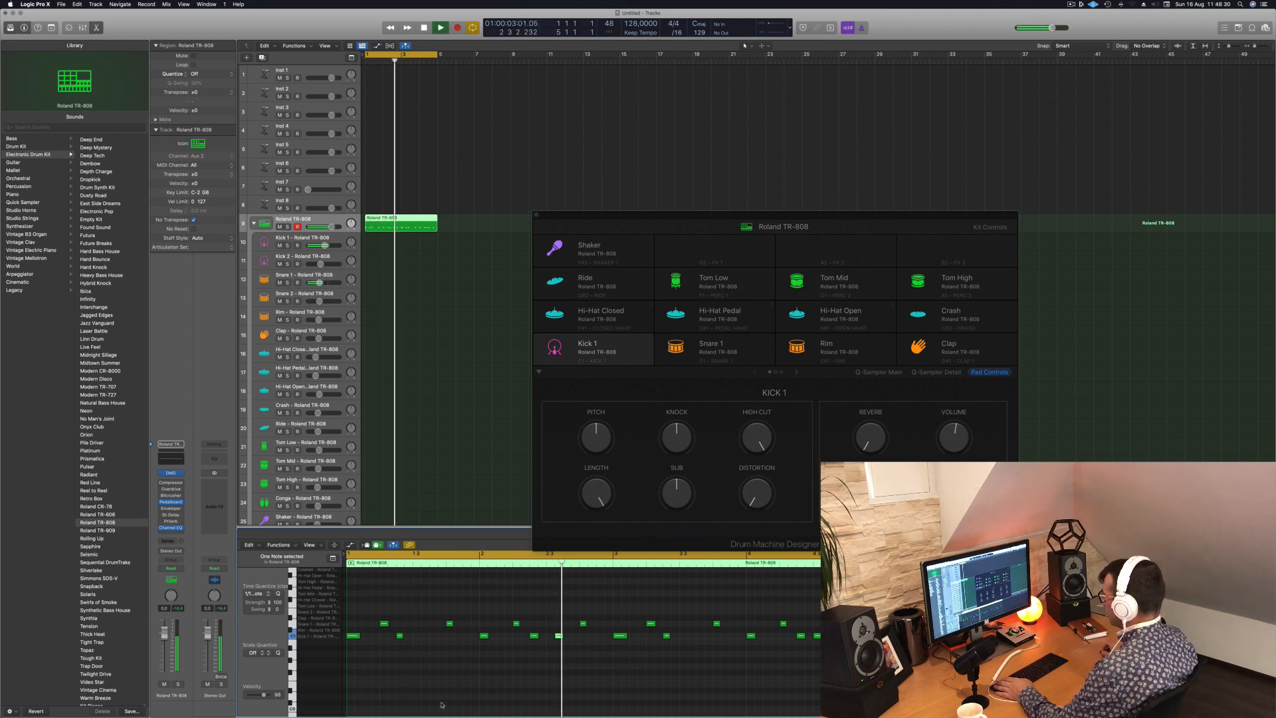
pyautogui.press('space')
pyautogui.moveTo(559, 636); pyautogui.dragTo(567, 638)
pyautogui.press('space')
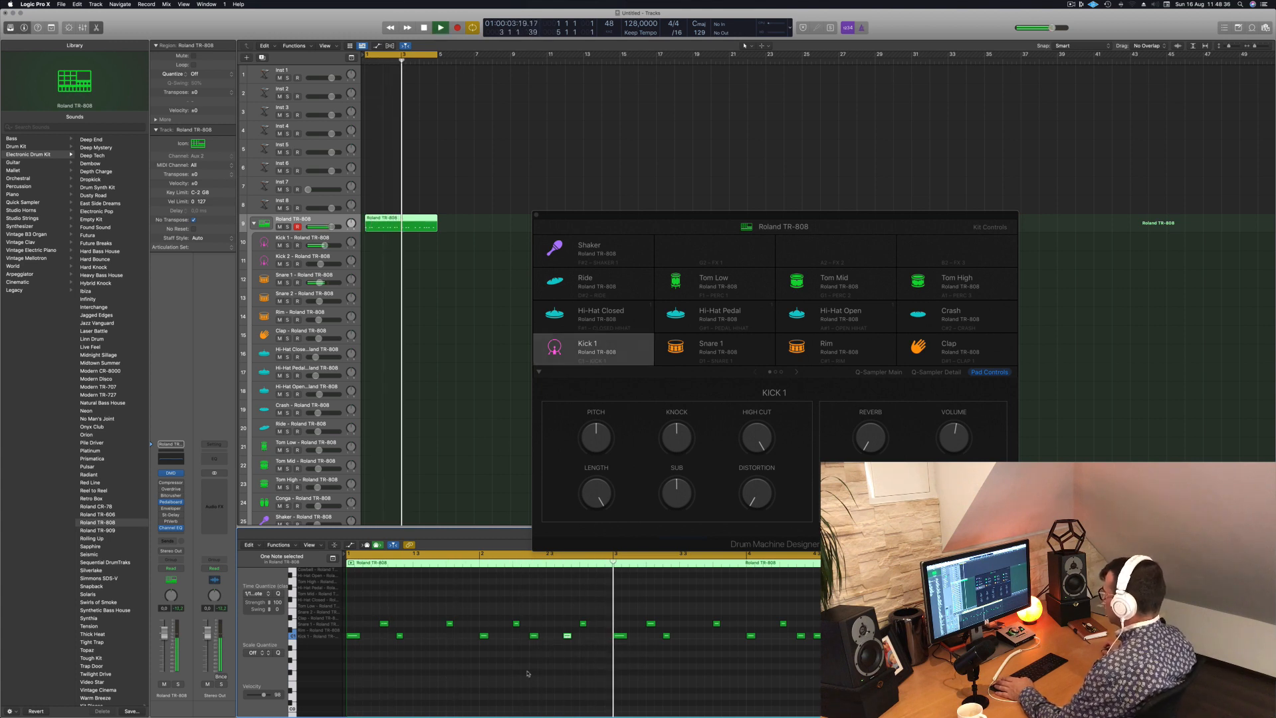
pyautogui.press('space')
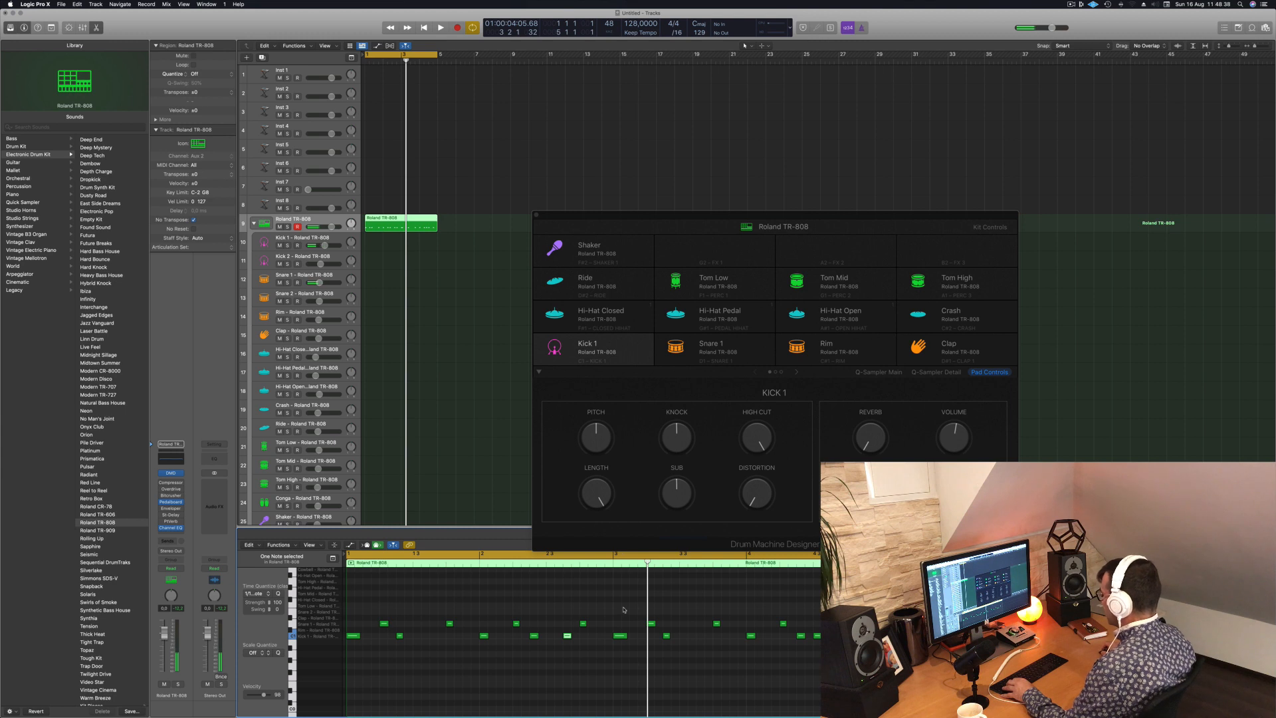
# - Replace the notes of bars 3 and 4 again with the updated kick and snare notes from bars 1 and 2
pyautogui.moveTo(623, 610); pyautogui.dragTo(830, 665)
pyautogui.moveTo(677, 606); pyautogui.dragTo(352, 640)
pyautogui.press('space')
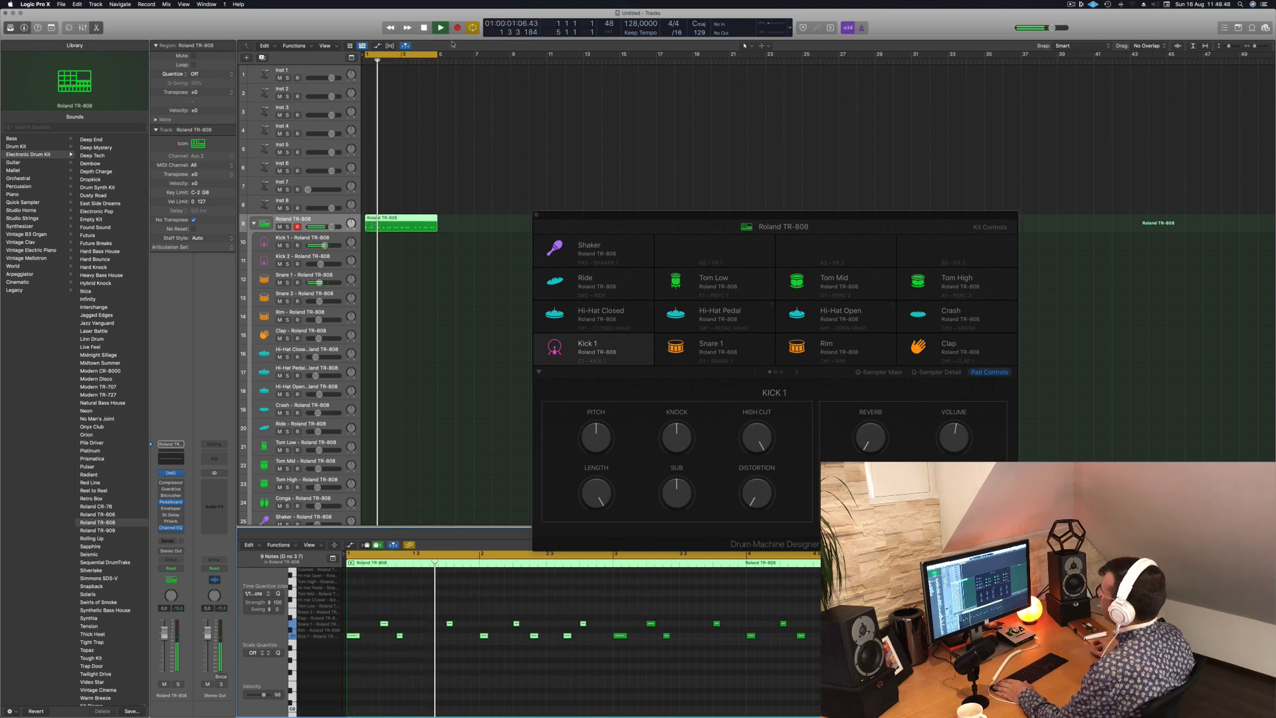
# - Move the Drum Machine Designer window out of the way and place the drum region on both the Kick 1 and Snare 1 tracks
pyautogui.moveTo(636, 214); pyautogui.dragTo(694, 158)
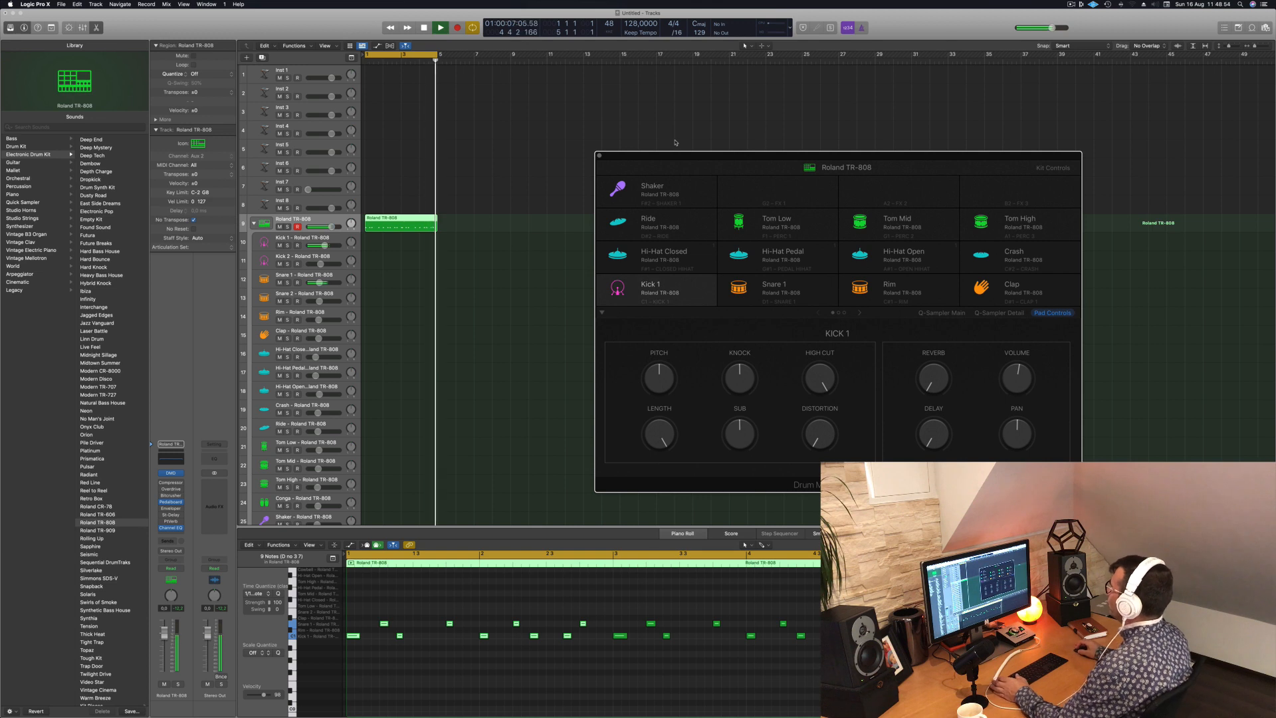
pyautogui.moveTo(688, 154); pyautogui.dragTo(728, 145)
pyautogui.press('space')
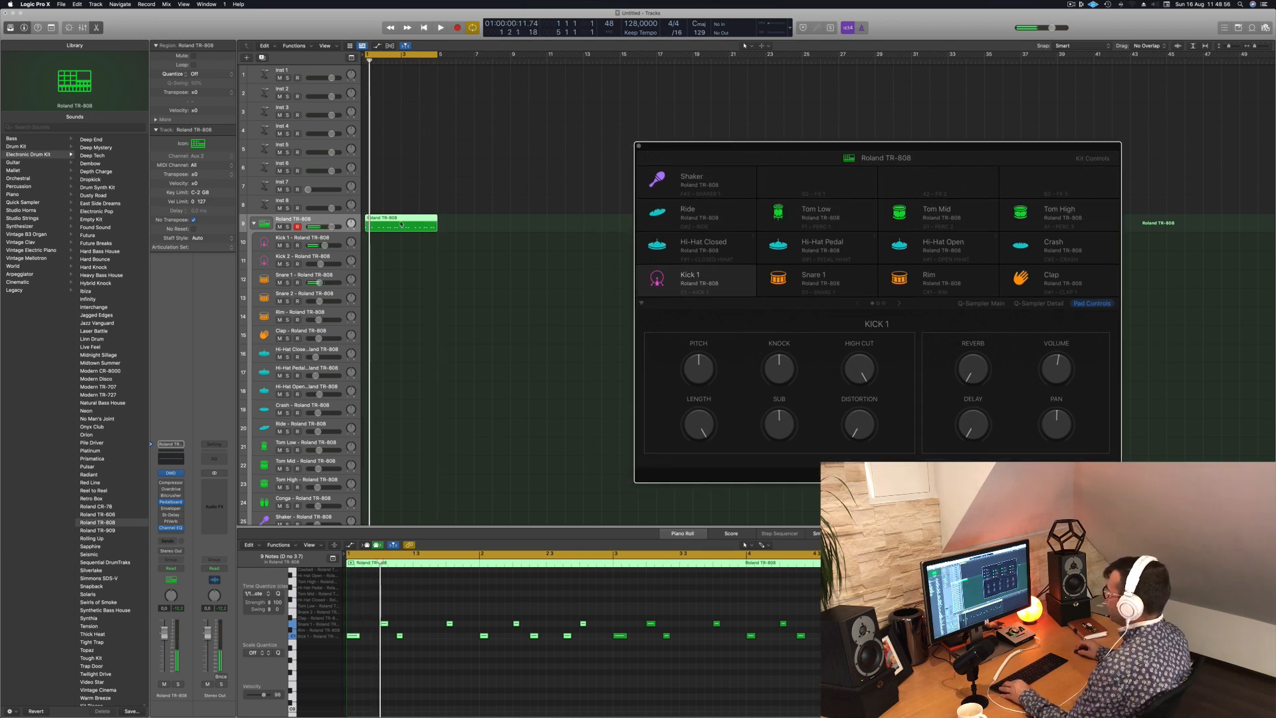
pyautogui.moveTo(401, 224); pyautogui.dragTo(400, 277)
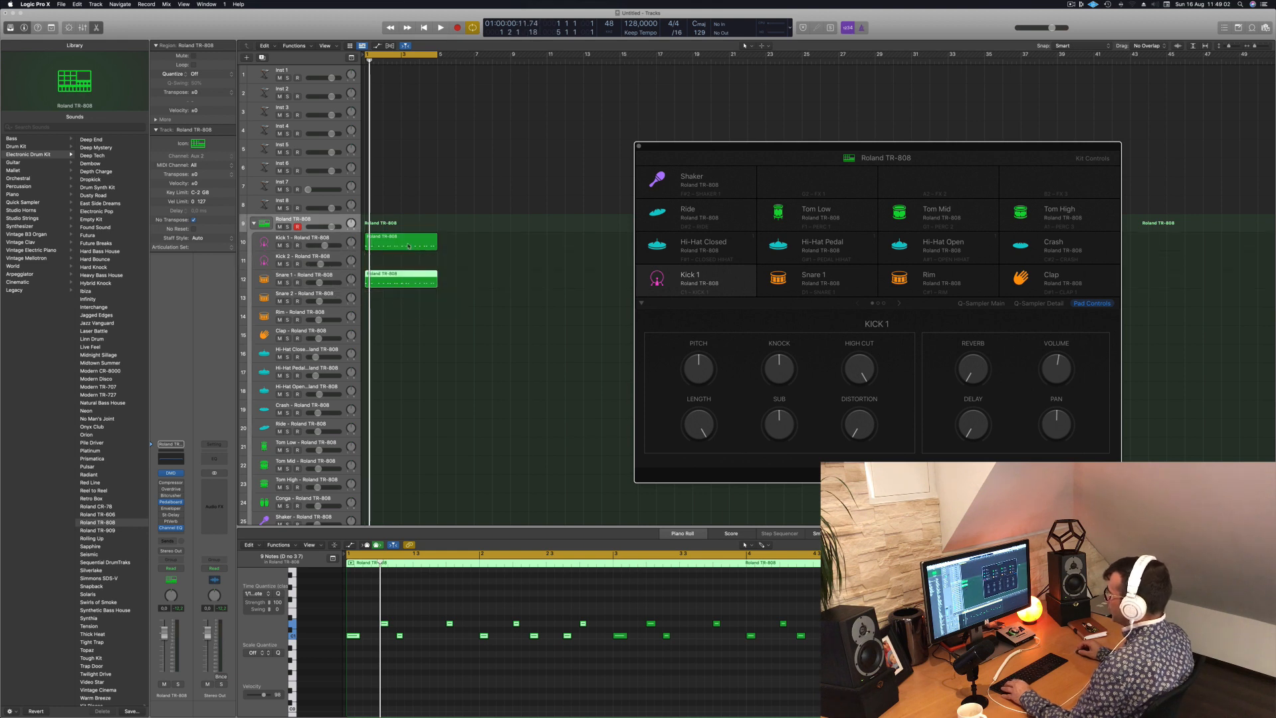
# - Delete all snare notes from the region on the Kick 1 track and mute the Snare 1 track
pyautogui.click(408, 246)
pyautogui.moveTo(364, 606); pyautogui.dragTo(821, 624)
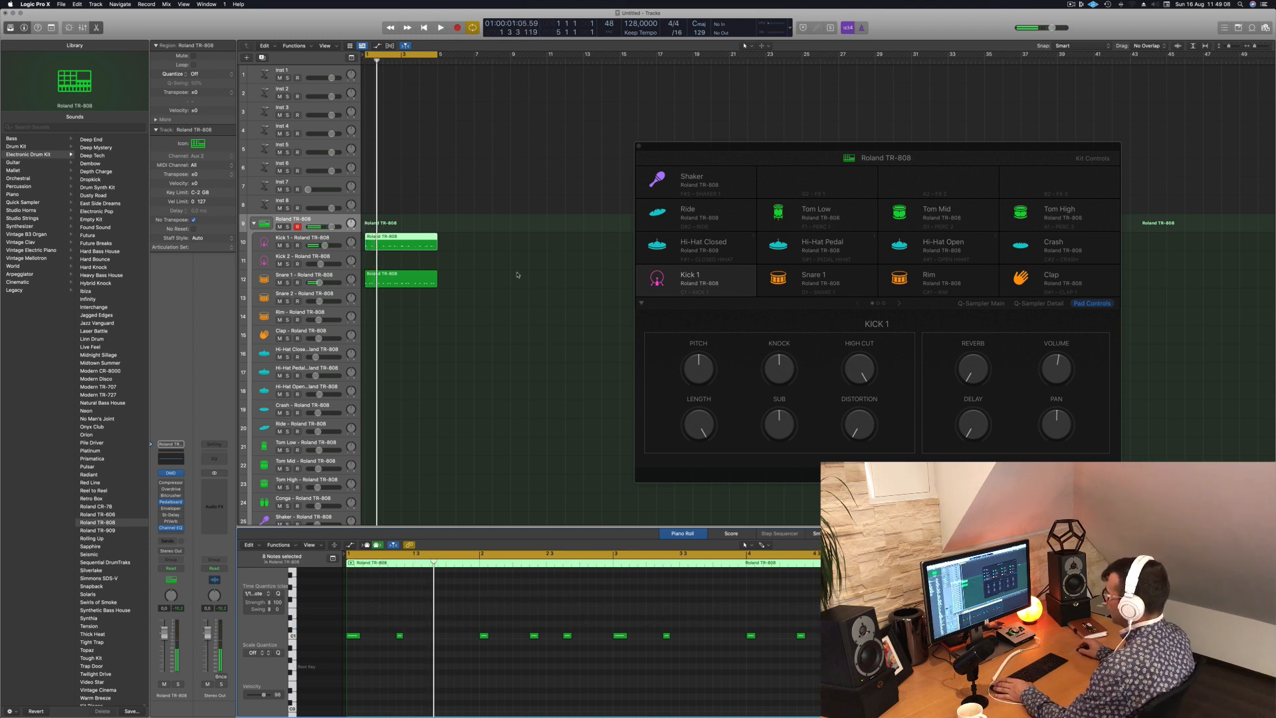
pyautogui.click(434, 277)
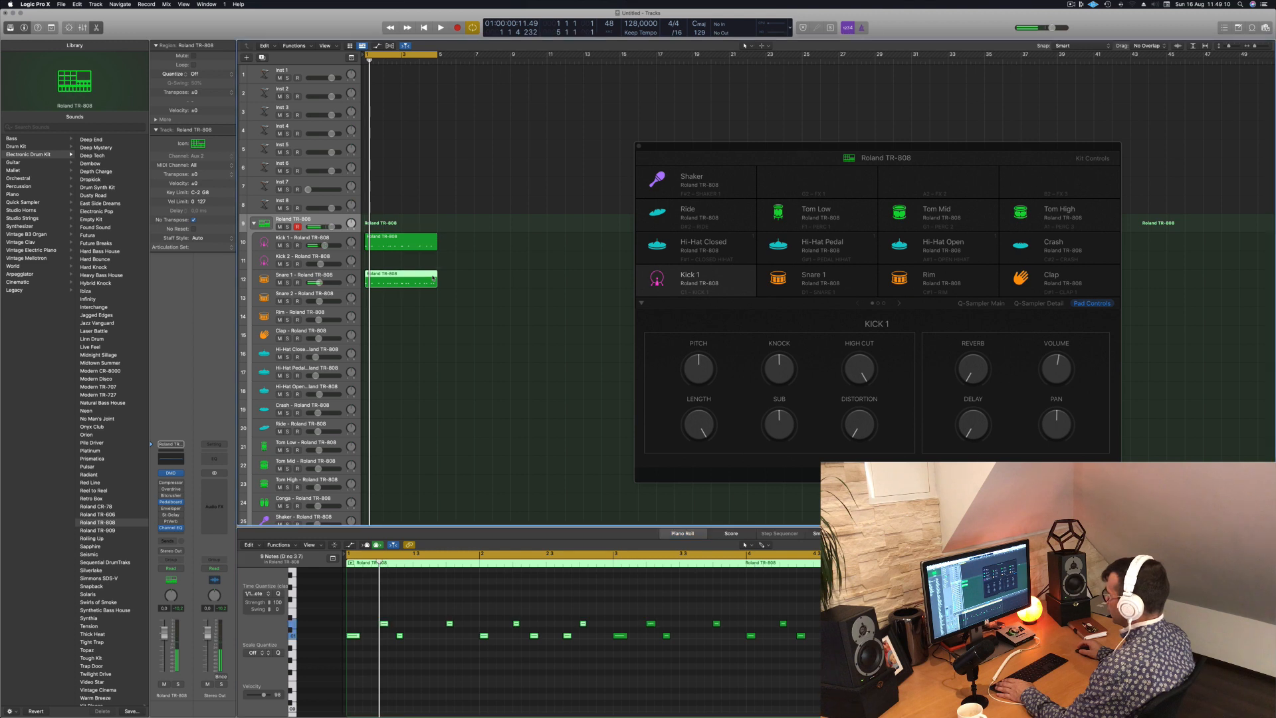
pyautogui.click(279, 283)
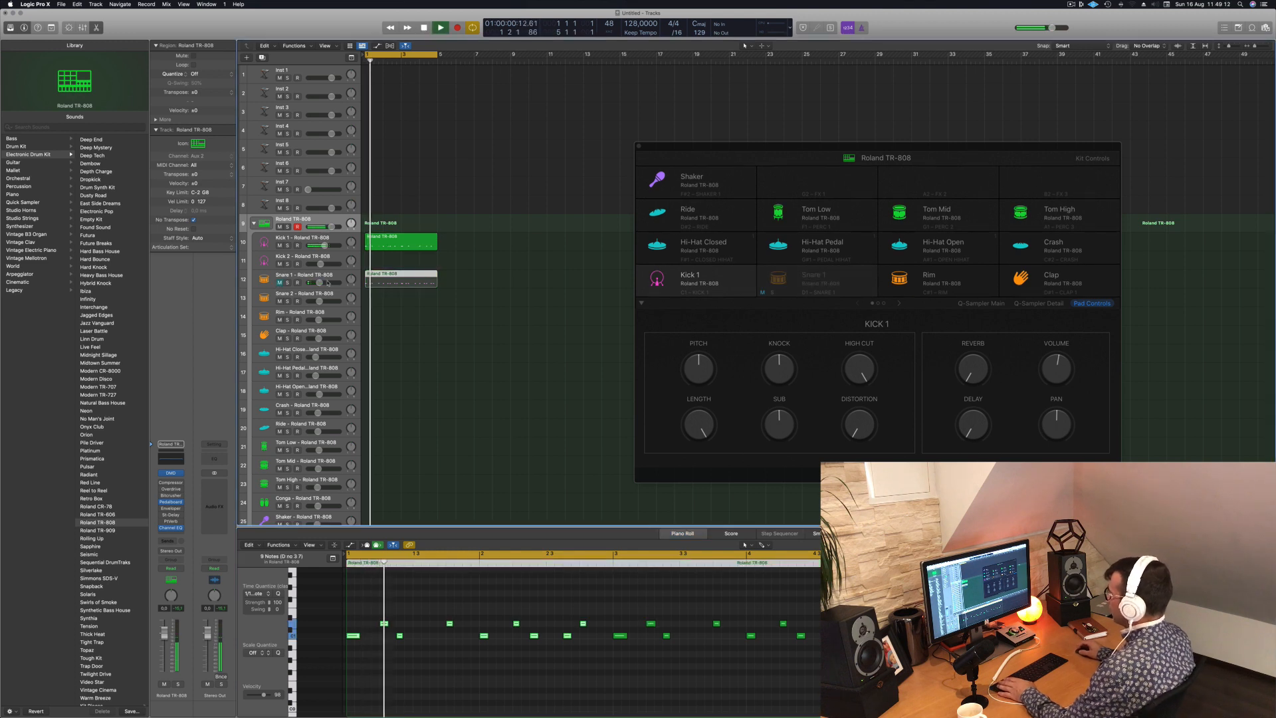
# - Transpose all notes of the Kick 1 region down to the labelled key row below them and check the pitch in playback
pyautogui.click(388, 247)
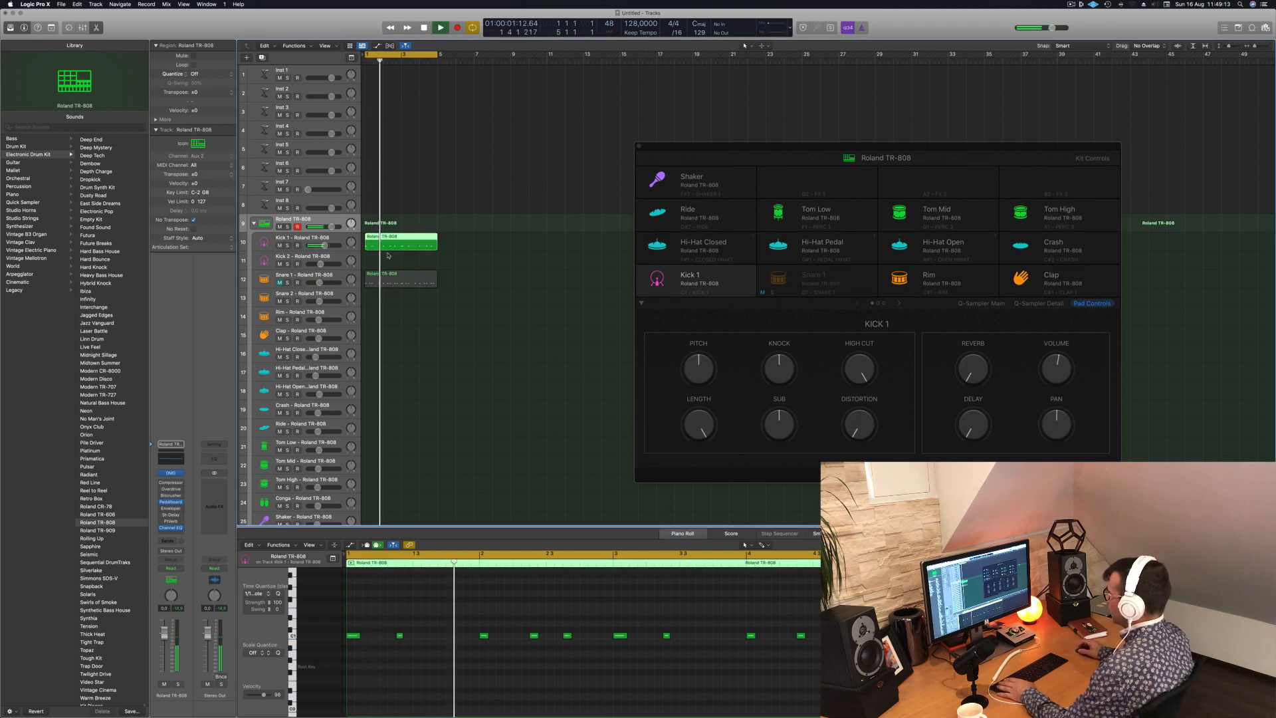
pyautogui.click(445, 661)
pyautogui.press('space')
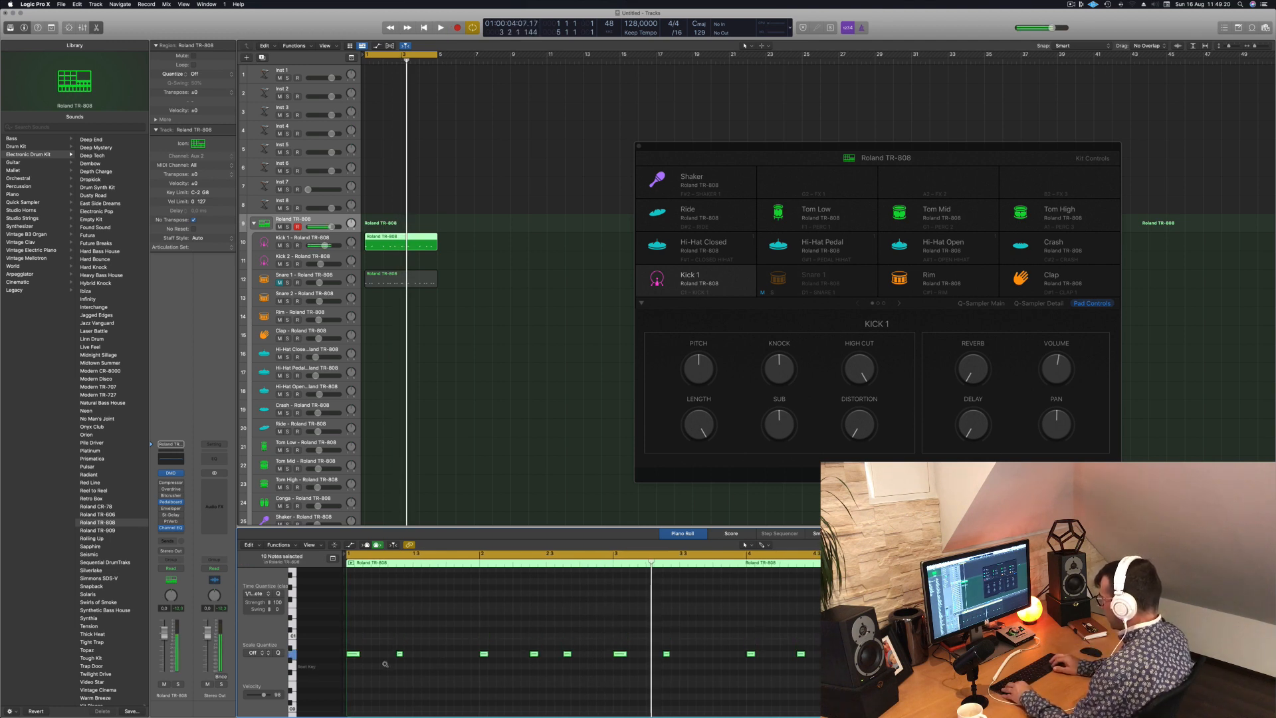
pyautogui.press('space')
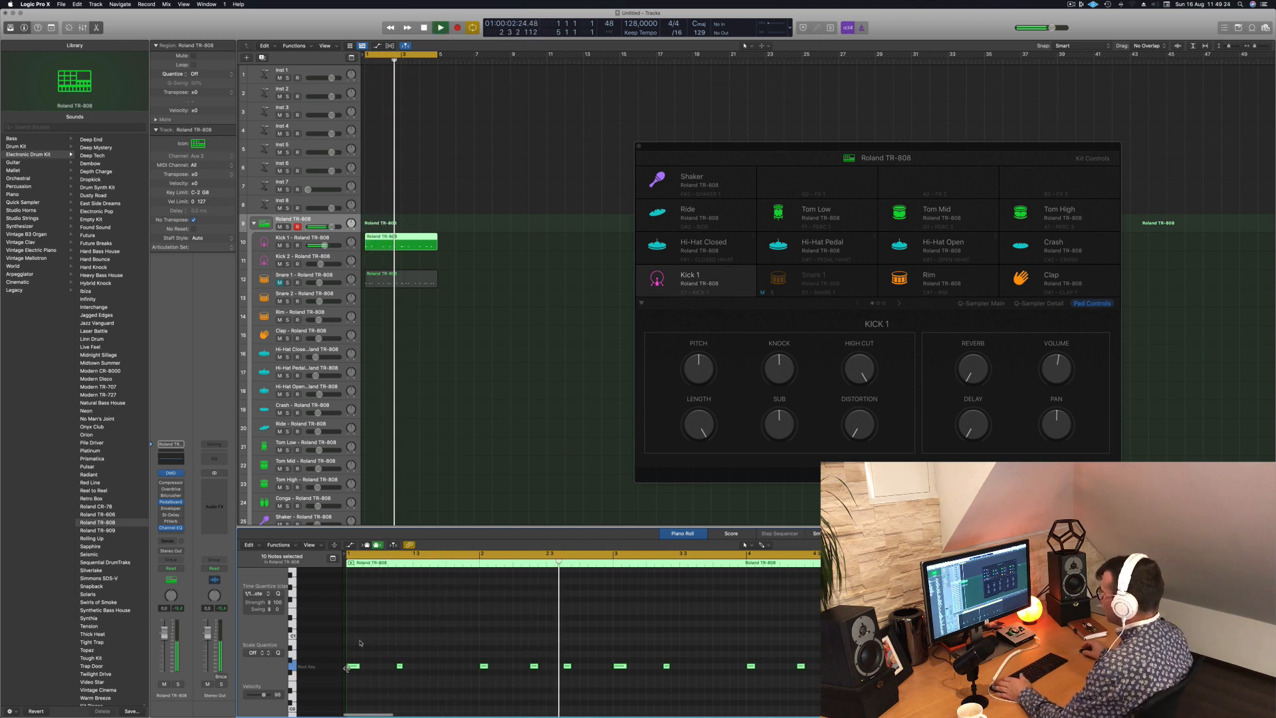
pyautogui.press('space')
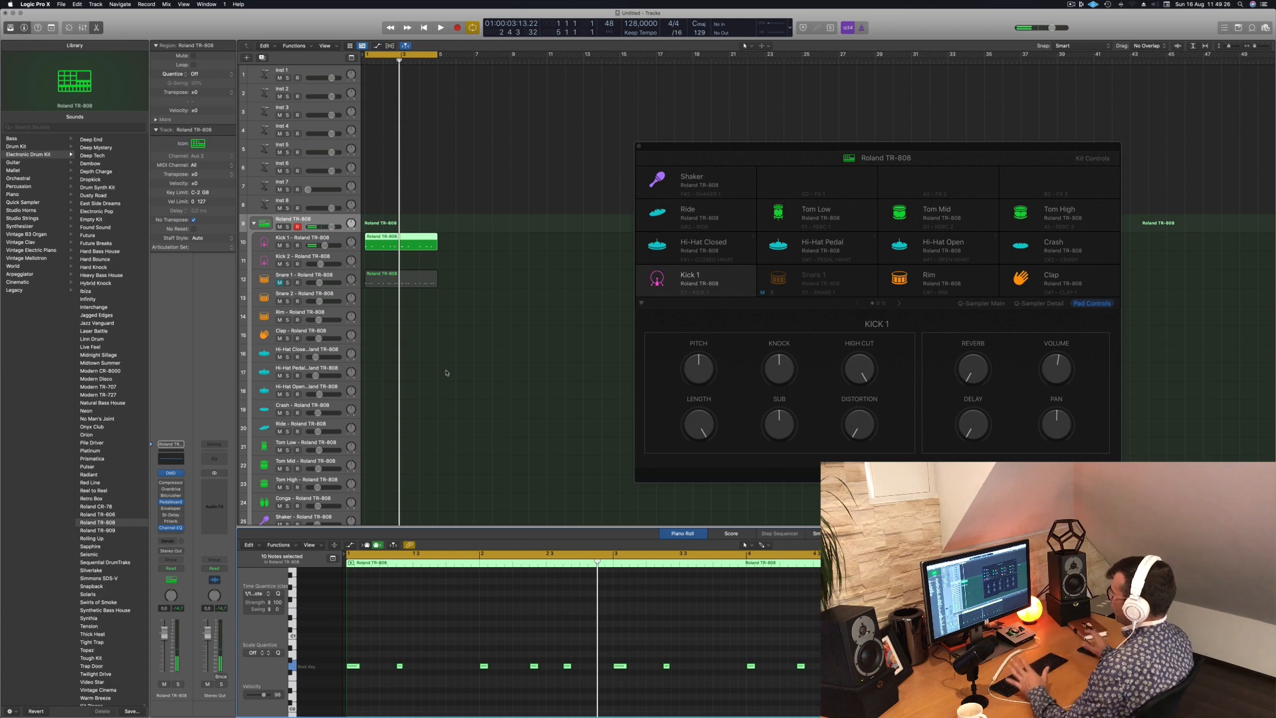
# - Open the Quick Sampler of the Kick 1 track, move its window aside and listen to the kick notes
pyautogui.click(302, 240)
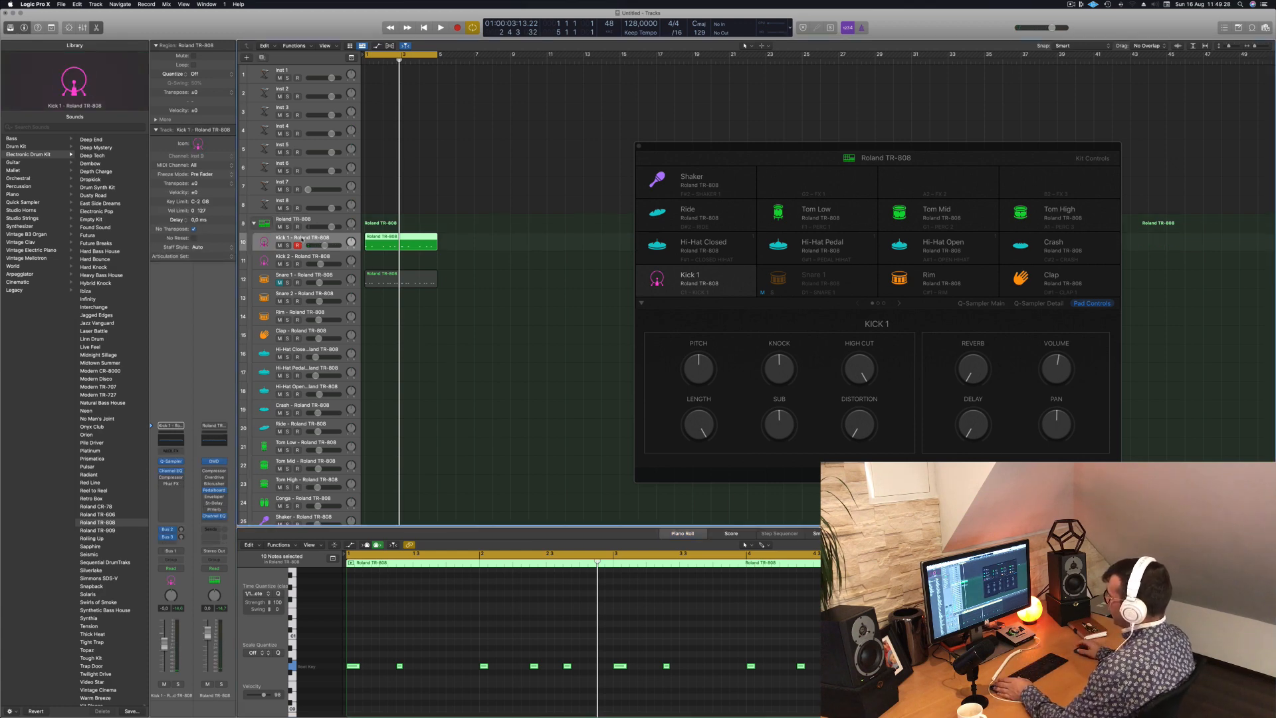
pyautogui.click(171, 462)
pyautogui.moveTo(628, 106); pyautogui.dragTo(991, 156)
pyautogui.press('space')
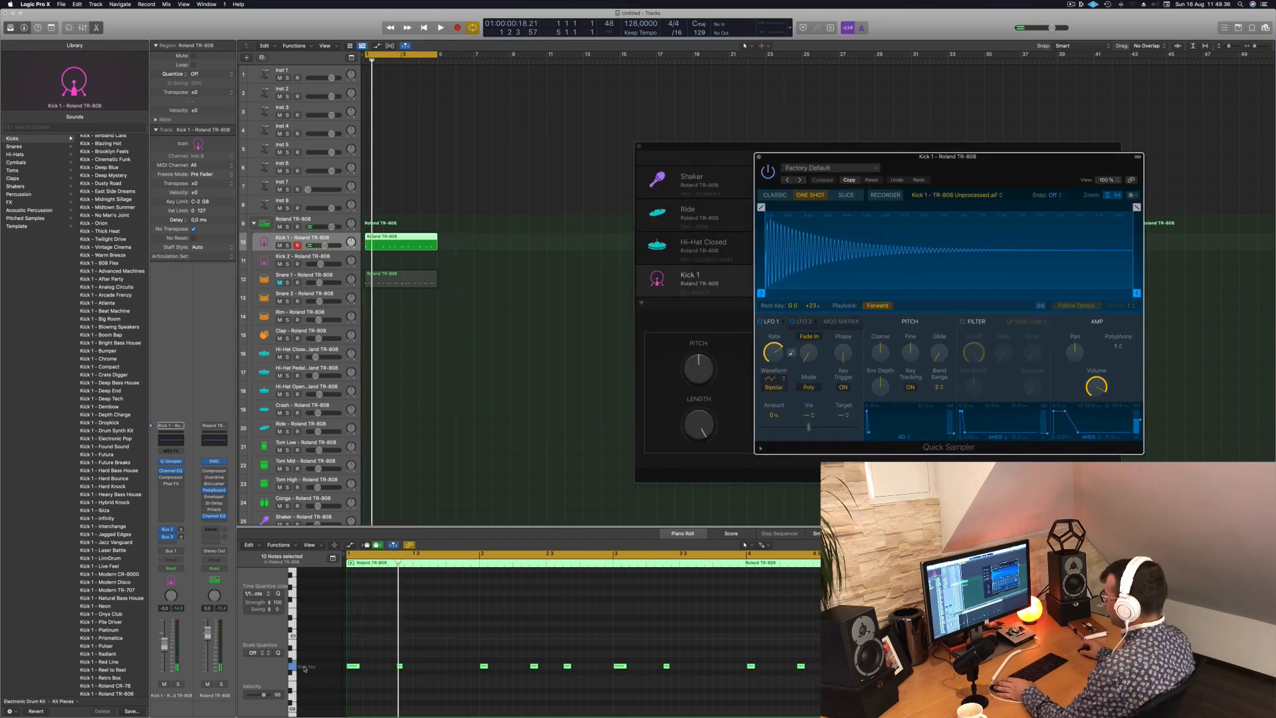
pyautogui.press('space')
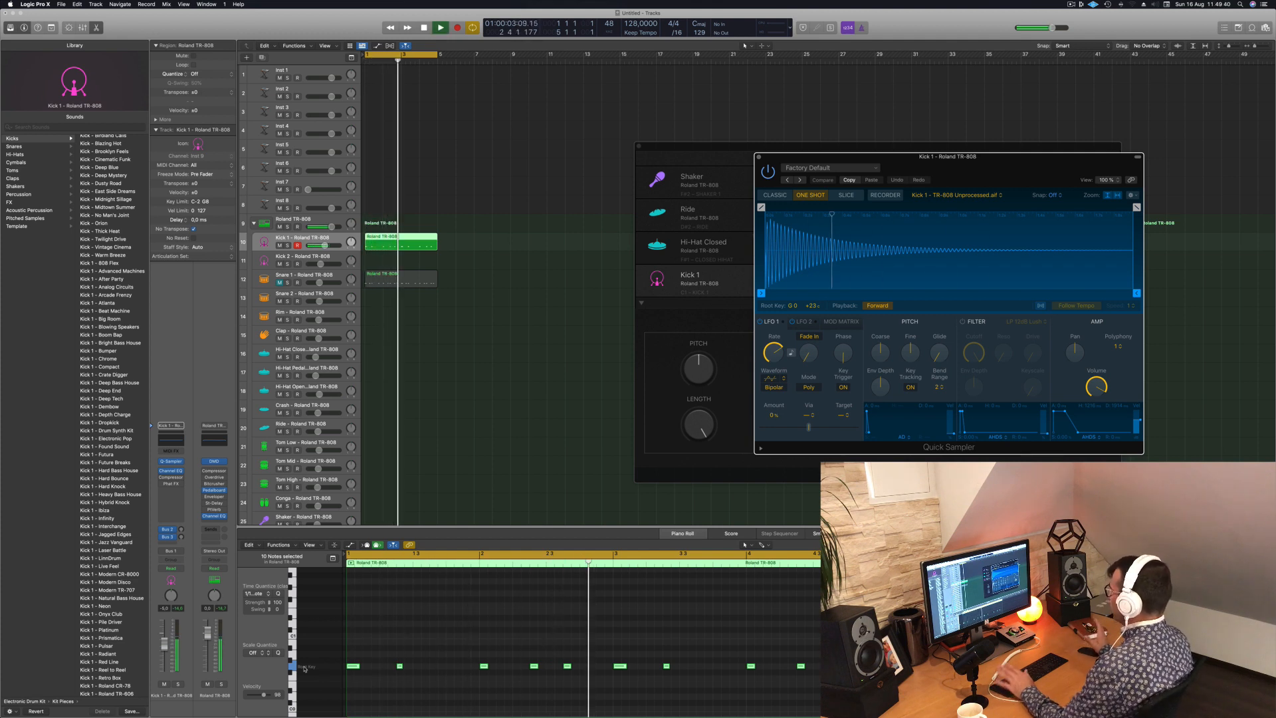
pyautogui.press('space')
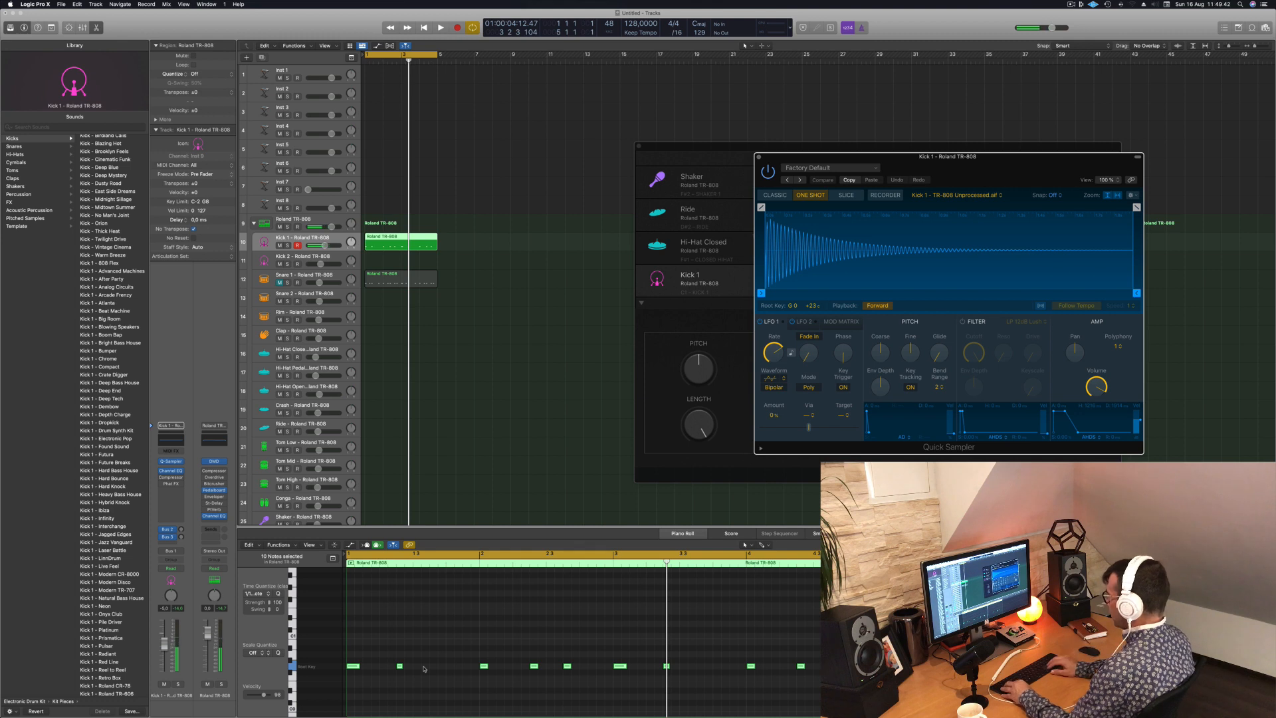
# - Try transposing the Kick 1 region up 3 semitones during playback and return it to its original pitch
pyautogui.press('space')
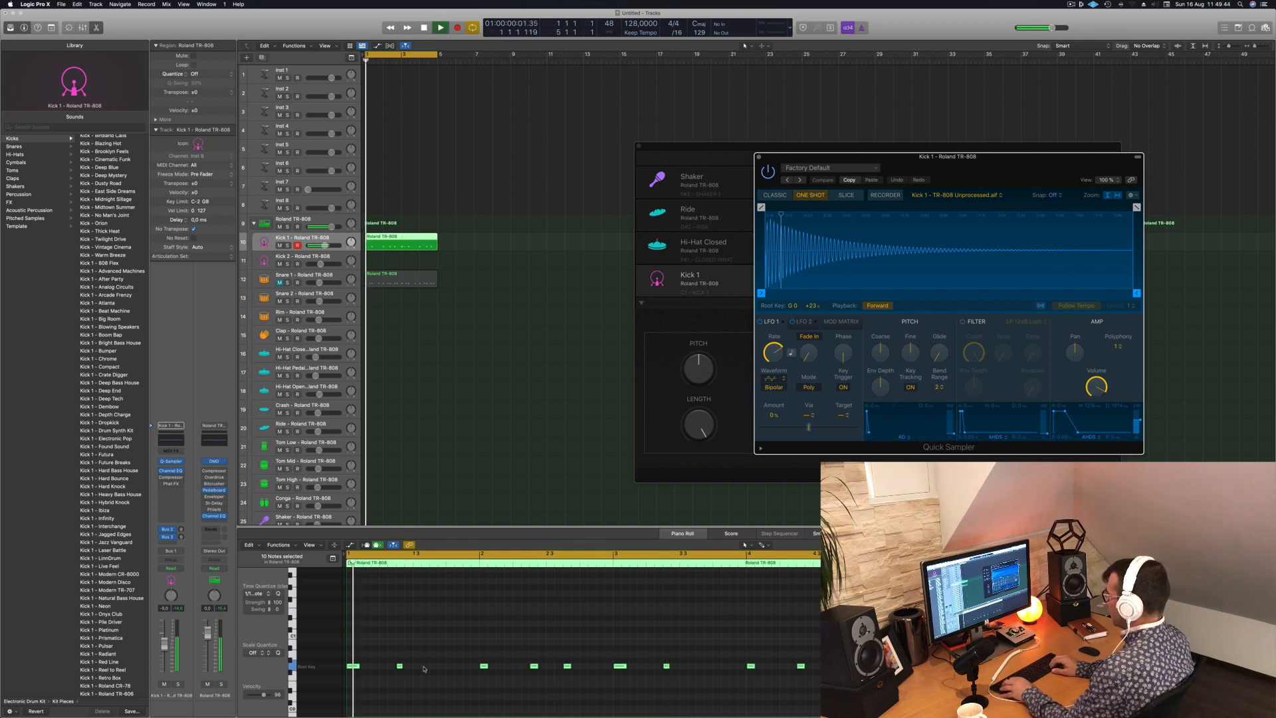
pyautogui.hotkey('alt', 'Up')
pyautogui.hotkey('alt', 'Up')
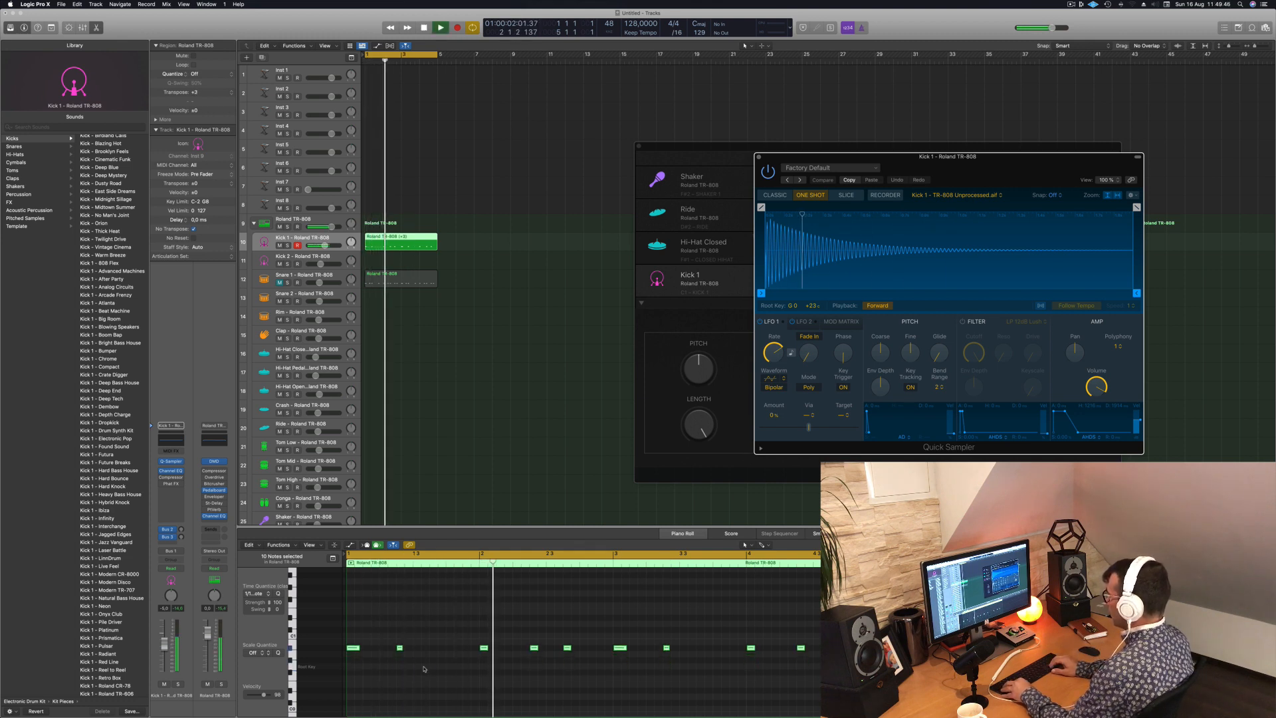
pyautogui.hotkey('alt', 'Down')
pyautogui.hotkey('alt', 'Down')
pyautogui.hotkey('alt', 'Down')
pyautogui.press('space')
pyautogui.press('space')
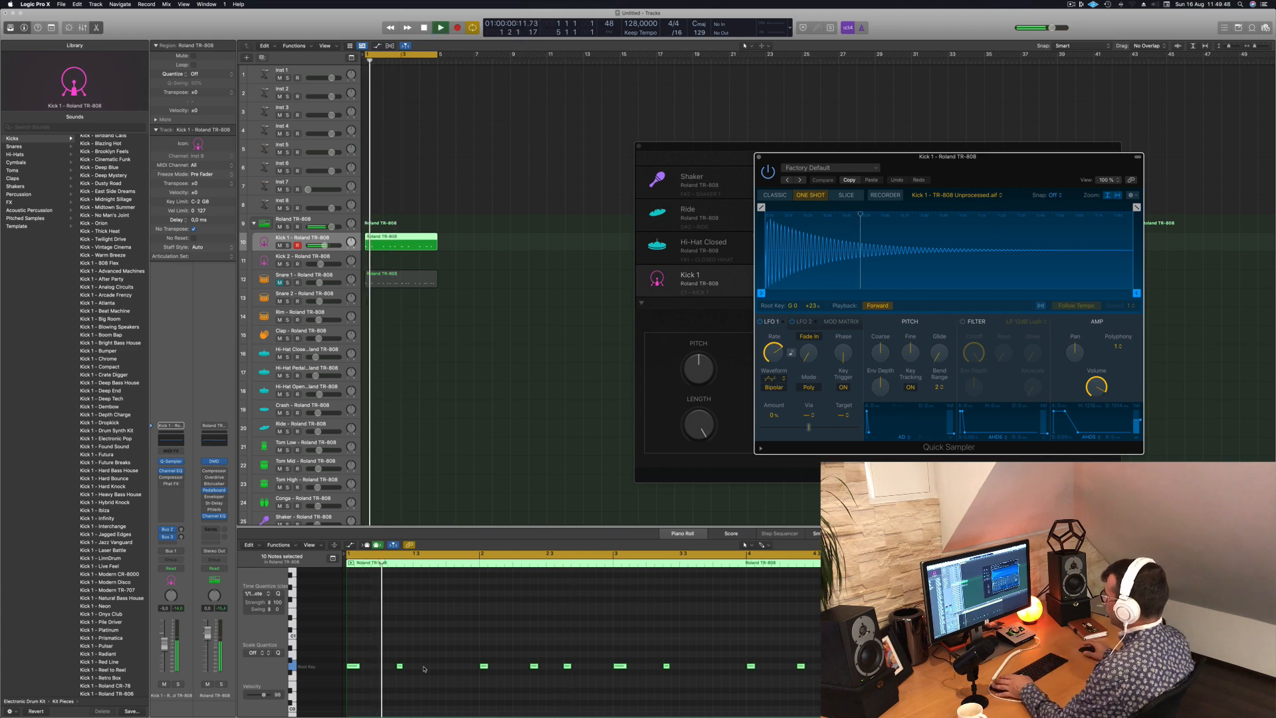
# - Close the Quick Sampler window, compare the Snare 1 region's notes and reselect the Kick 1 region
pyautogui.click(758, 157)
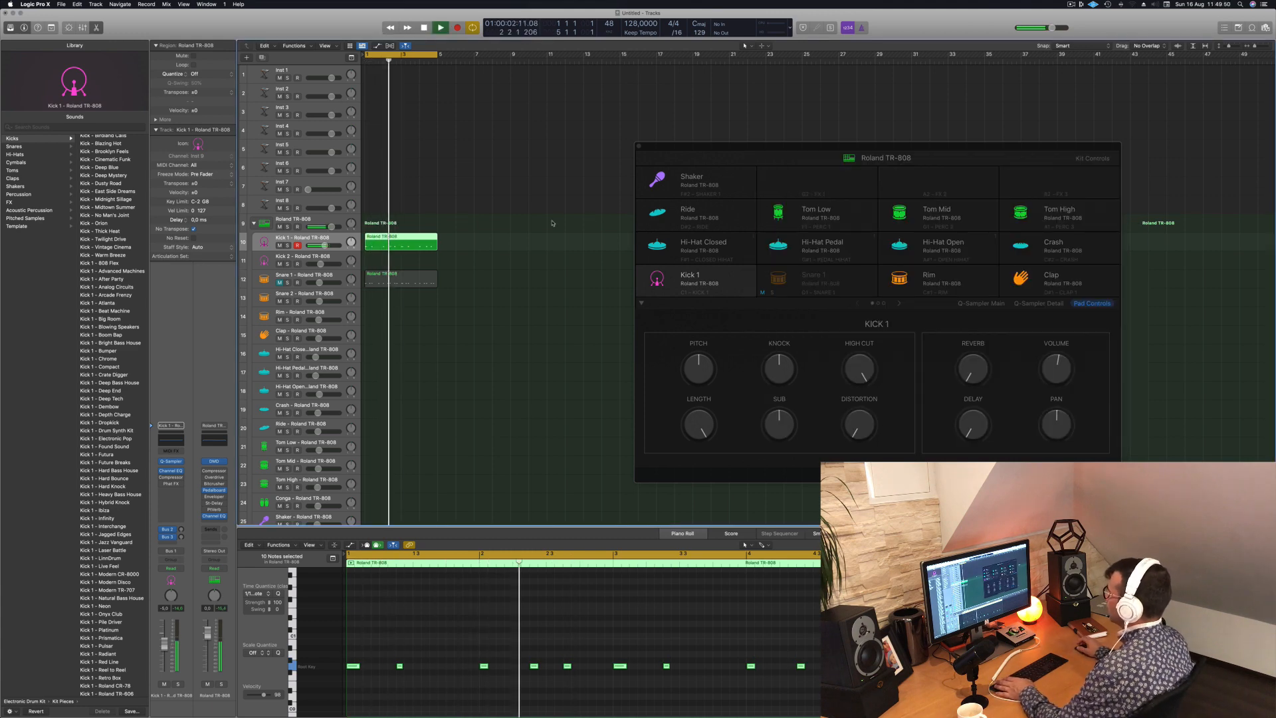
pyautogui.click(391, 280)
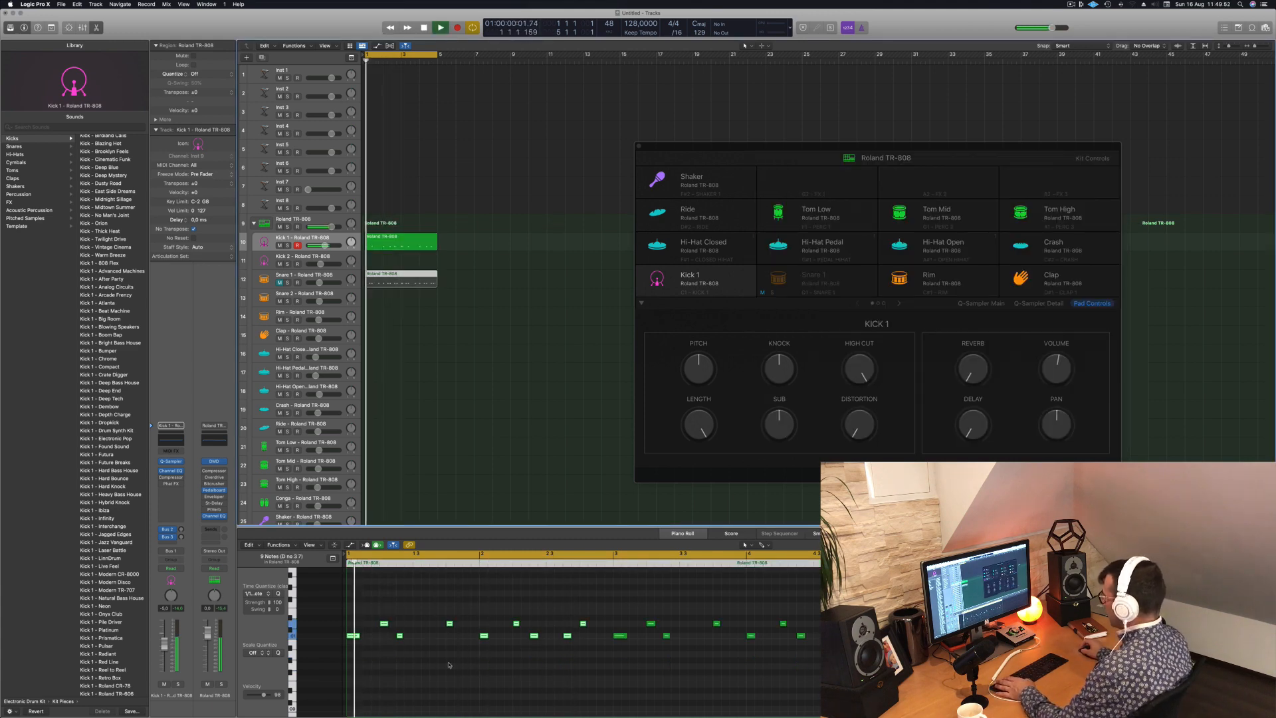
pyautogui.click(421, 247)
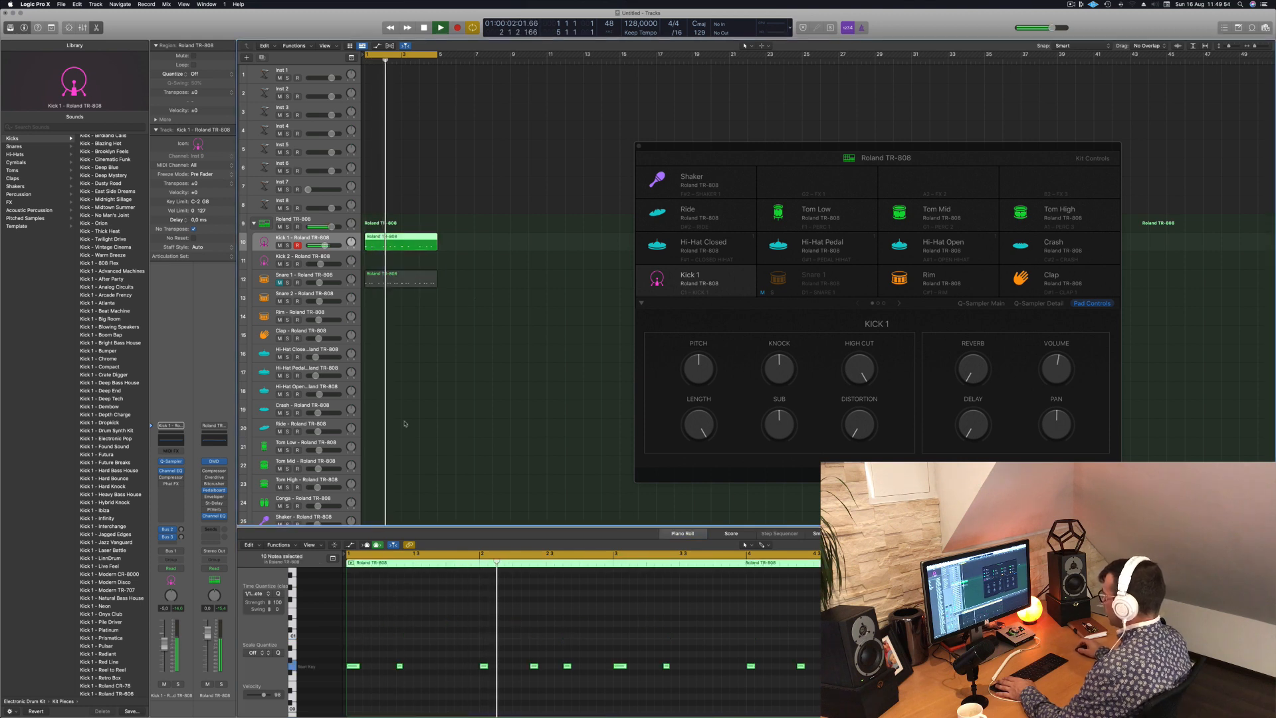
# - Audition the kick's root key, unmute the Snare 1 track and select all notes of its region in the Piano Roll
pyautogui.click(294, 667)
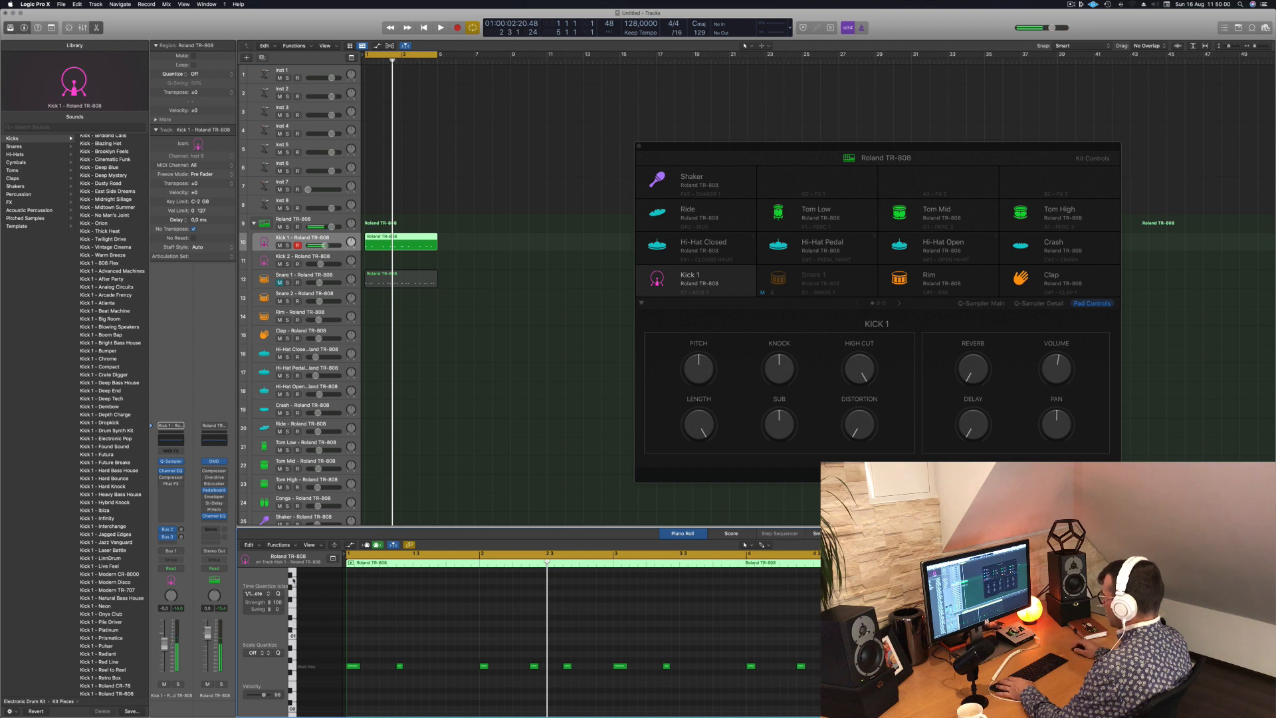
pyautogui.press('space')
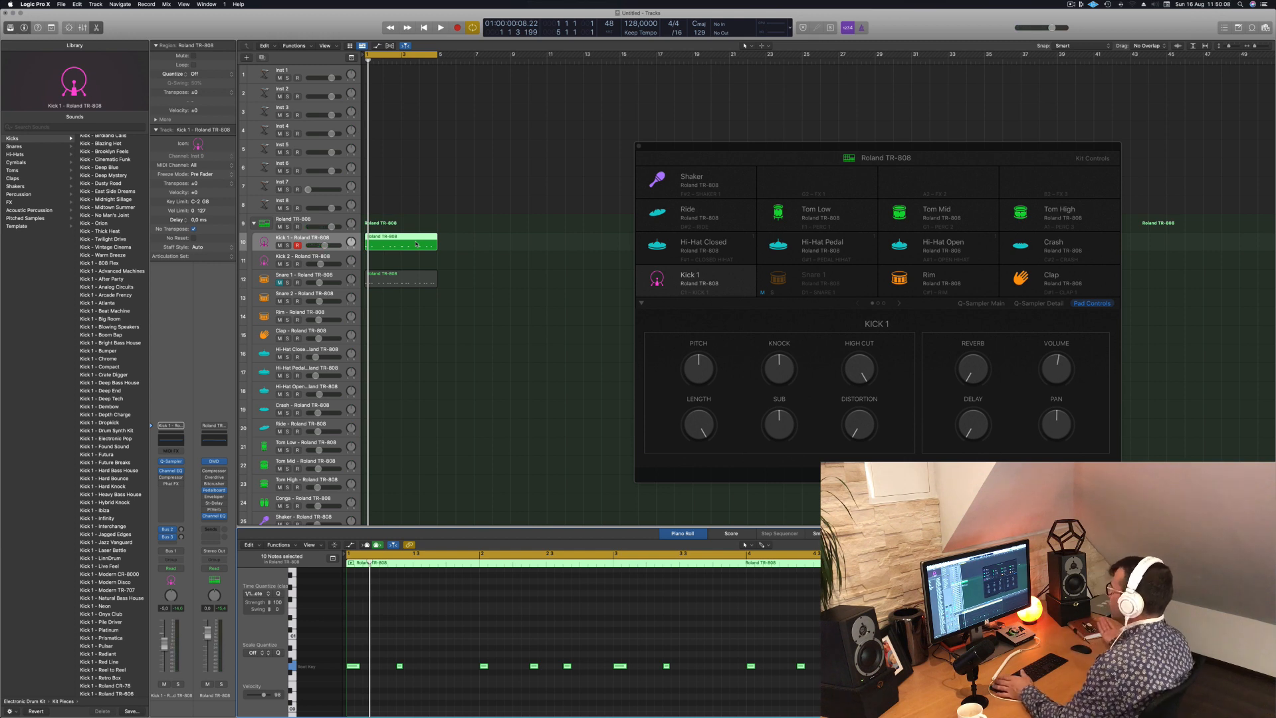
pyautogui.keyDown('shift'); pyautogui.click(404, 277); pyautogui.keyUp('shift')
pyautogui.moveTo(358, 659); pyautogui.dragTo(824, 631)
pyautogui.press('Delete')
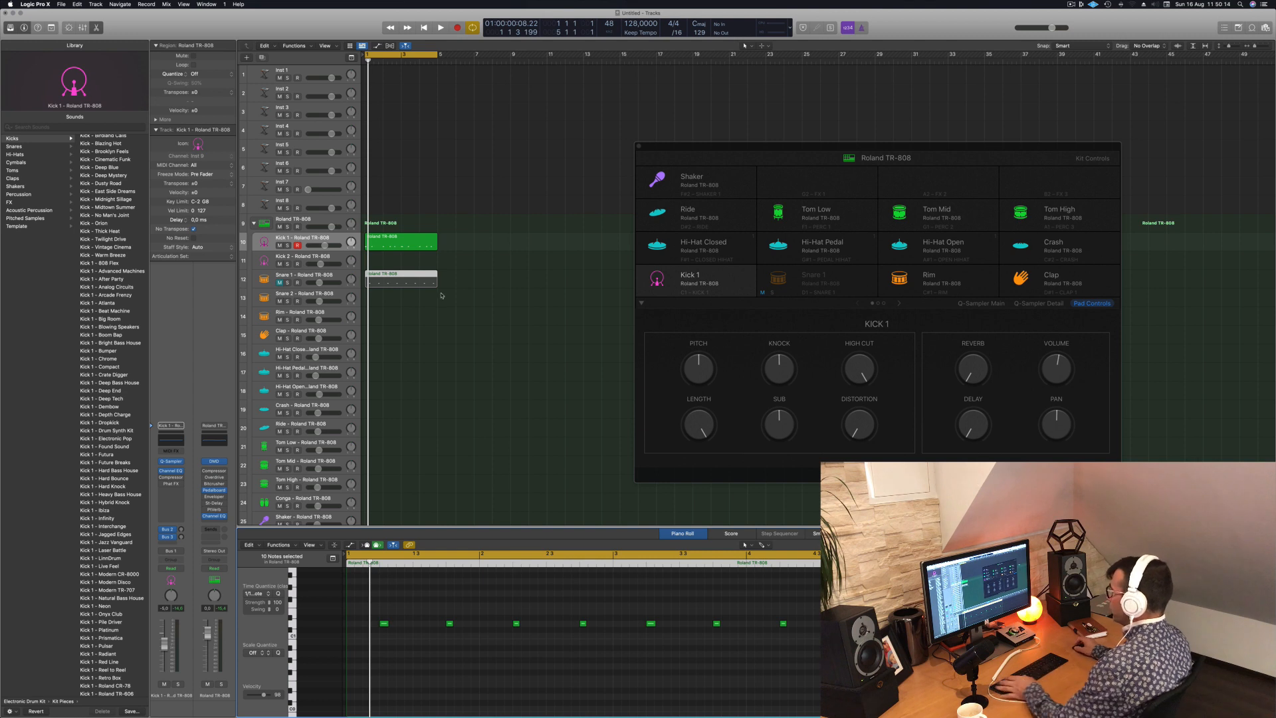
pyautogui.click(279, 283)
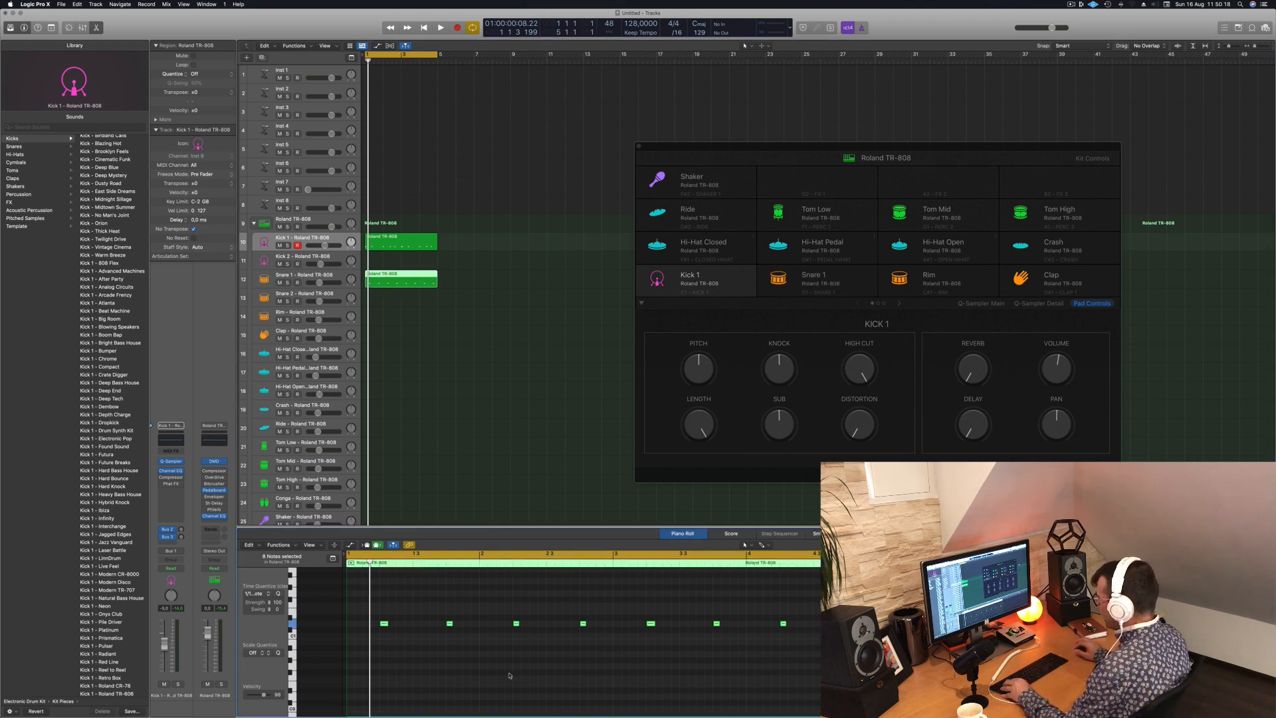
pyautogui.scroll(3, 319, 638)
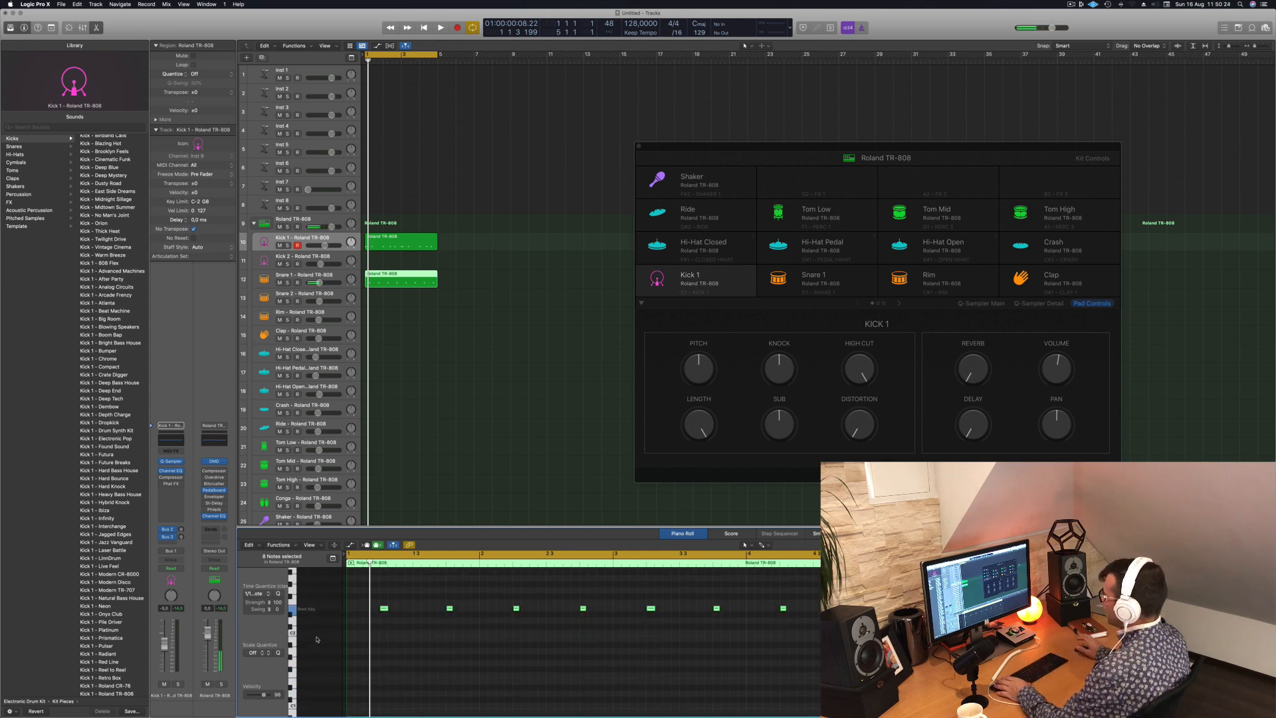
# - Try transposing the Snare 1 notes upward during playback and return them to the root key row
pyautogui.press('space')
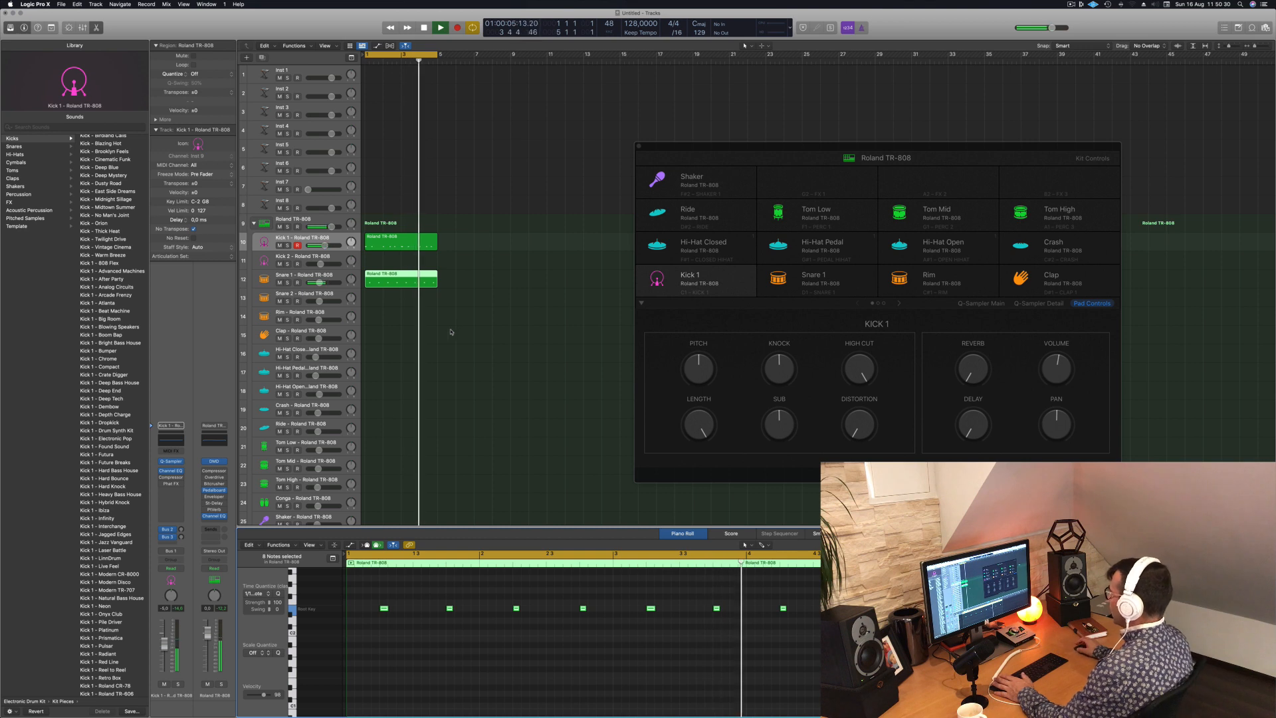
pyautogui.hotkey('alt', 'Up')
pyautogui.hotkey('alt', 'Up')
pyautogui.hotkey('alt', 'Up')
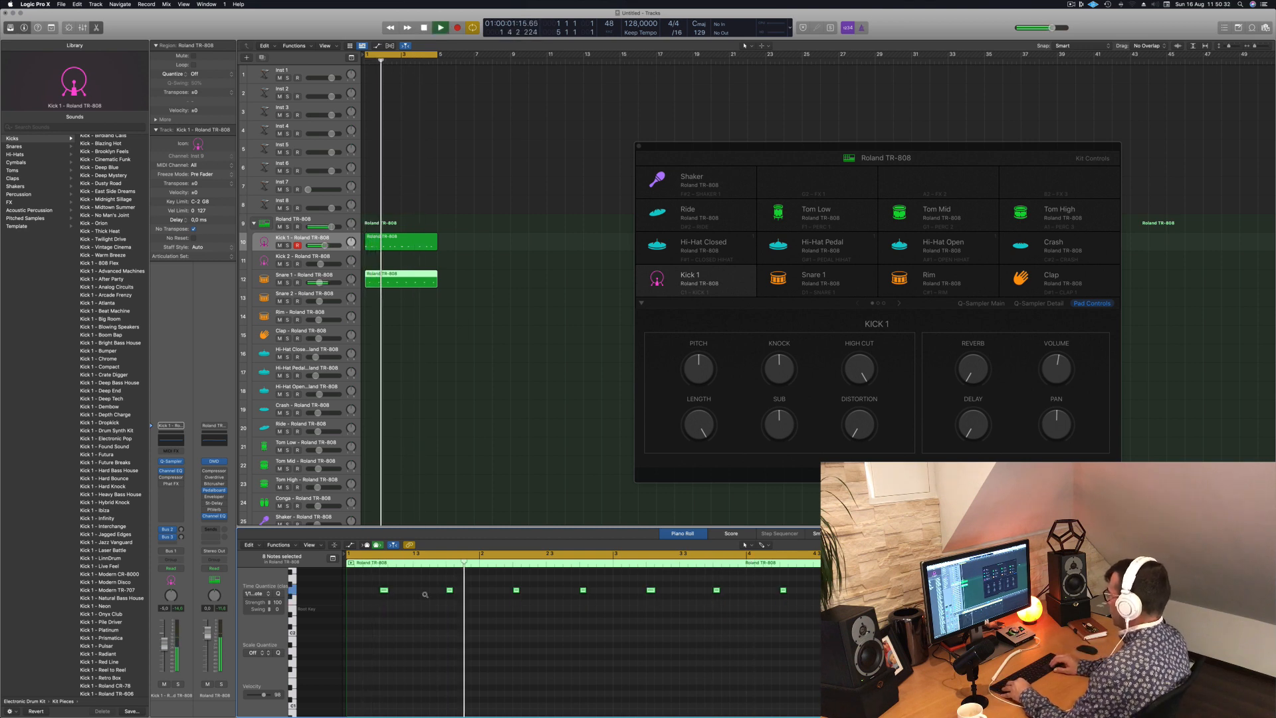
pyautogui.hotkey('alt', 'Up')
pyautogui.hotkey('alt', 'Up')
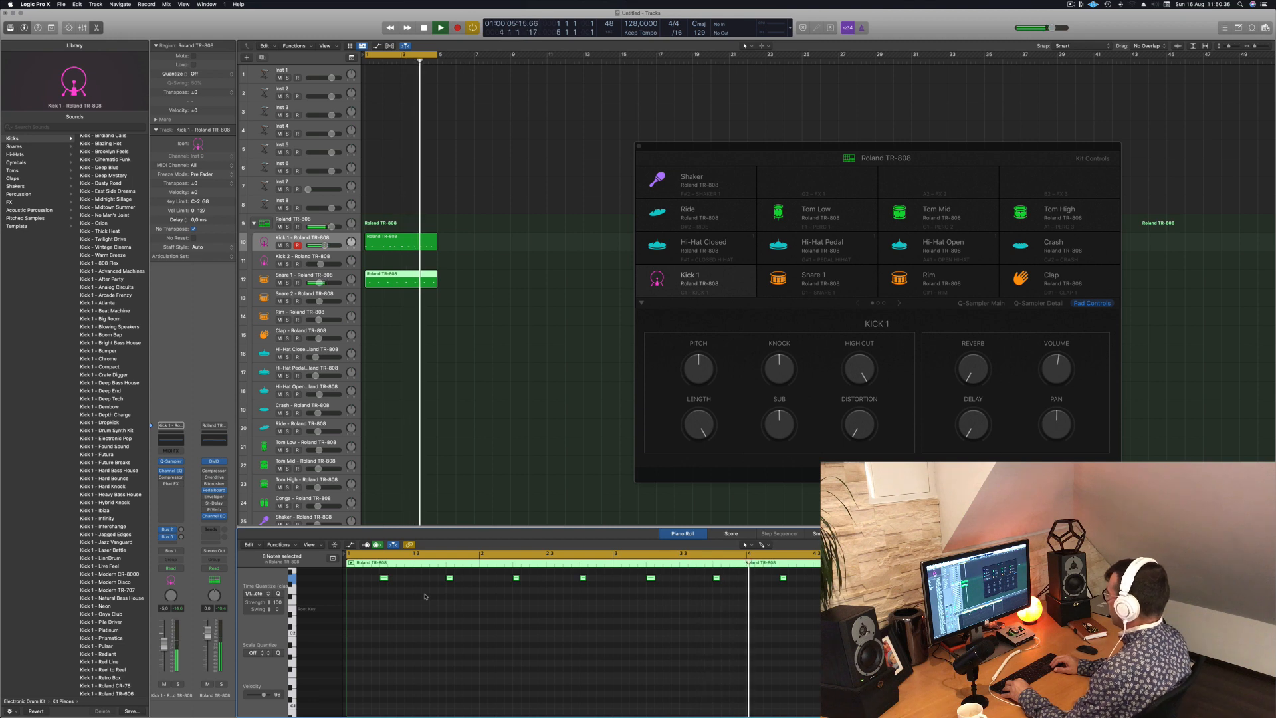
pyautogui.hotkey('alt', 'Down')
pyautogui.hotkey('alt', 'Down')
pyautogui.hotkey('alt', 'Down')
pyautogui.hotkey('alt', 'Down')
pyautogui.hotkey('alt', 'Down')
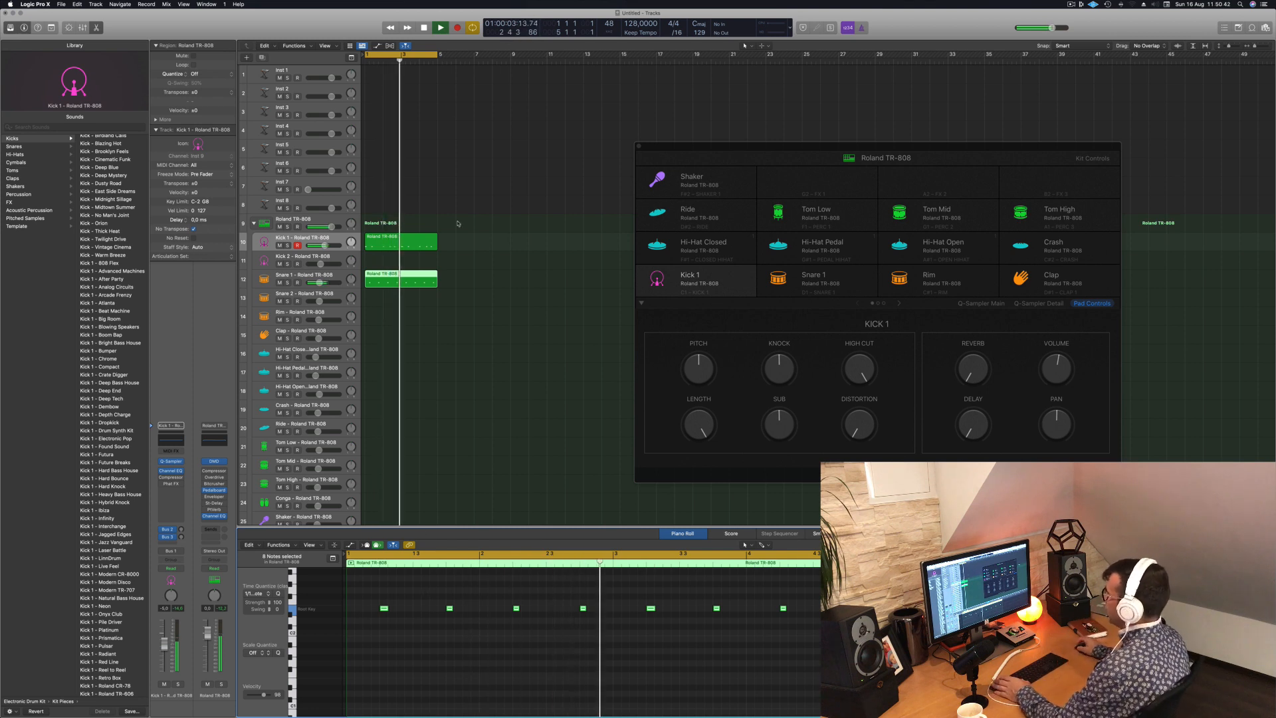
pyautogui.press('space')
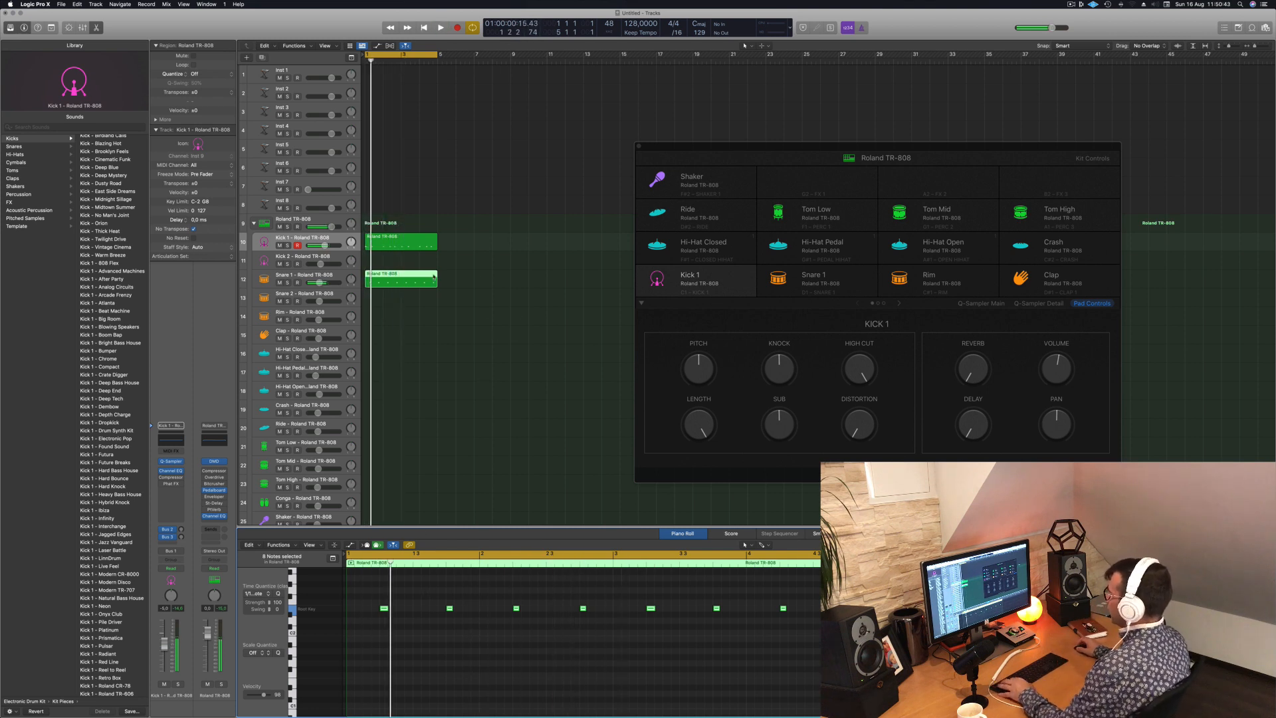
# - Copy the Snare 1 region to the Hi-Hat Closed track
pyautogui.click(406, 245)
pyautogui.click(391, 280)
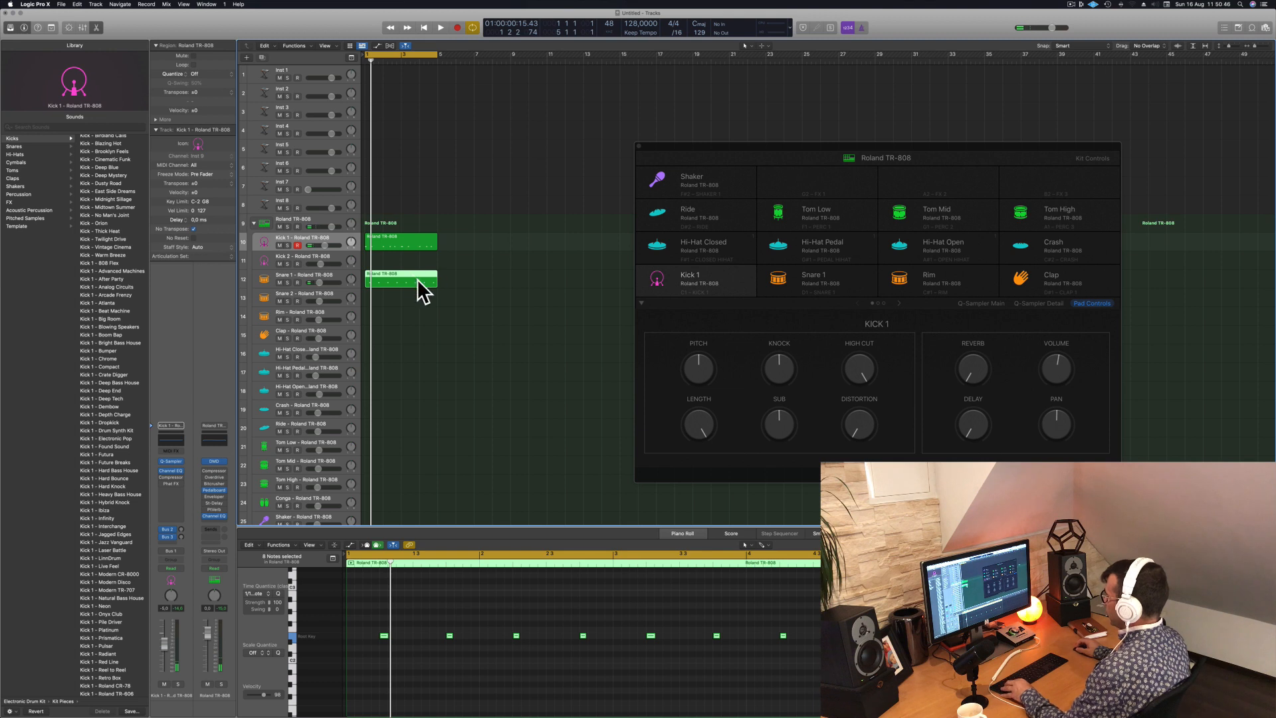
pyautogui.moveTo(400, 284); pyautogui.dragTo(398, 354)
# - Duplicate all notes of the Hi-Hat Closed region with an offset to make 16 evenly spaced notes and play the loop
pyautogui.click(473, 626)
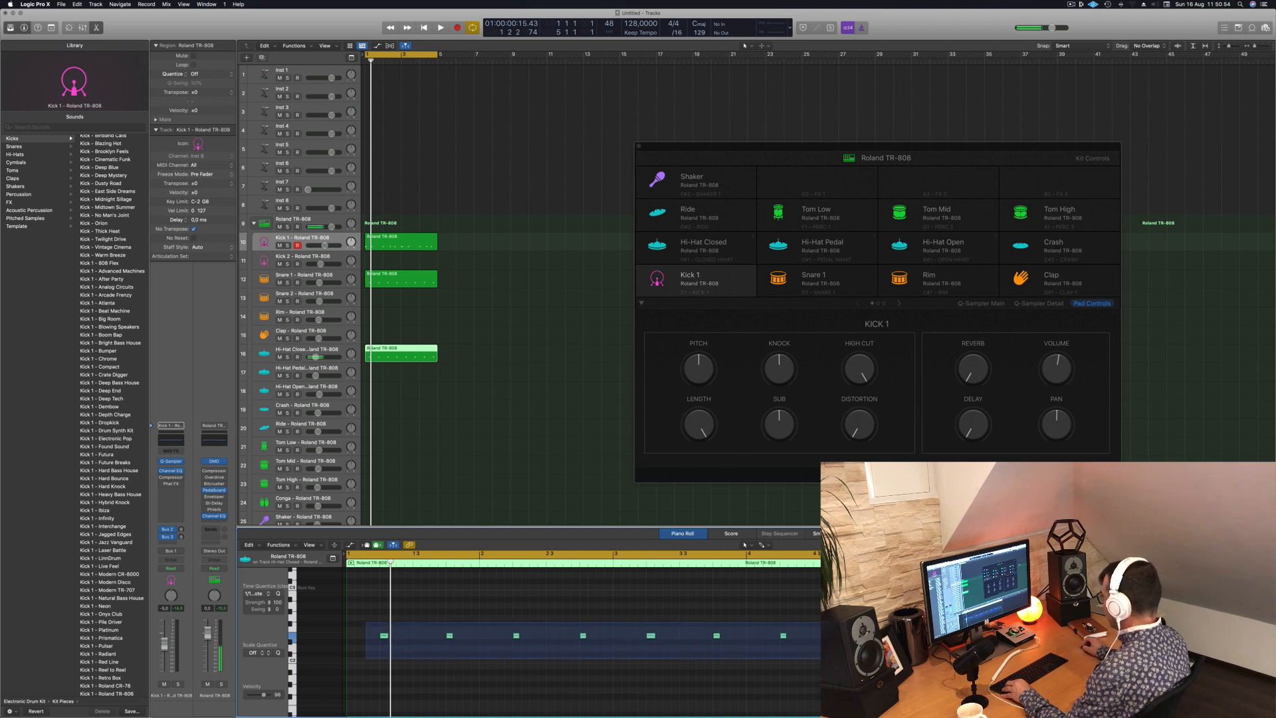
pyautogui.press('super+a')
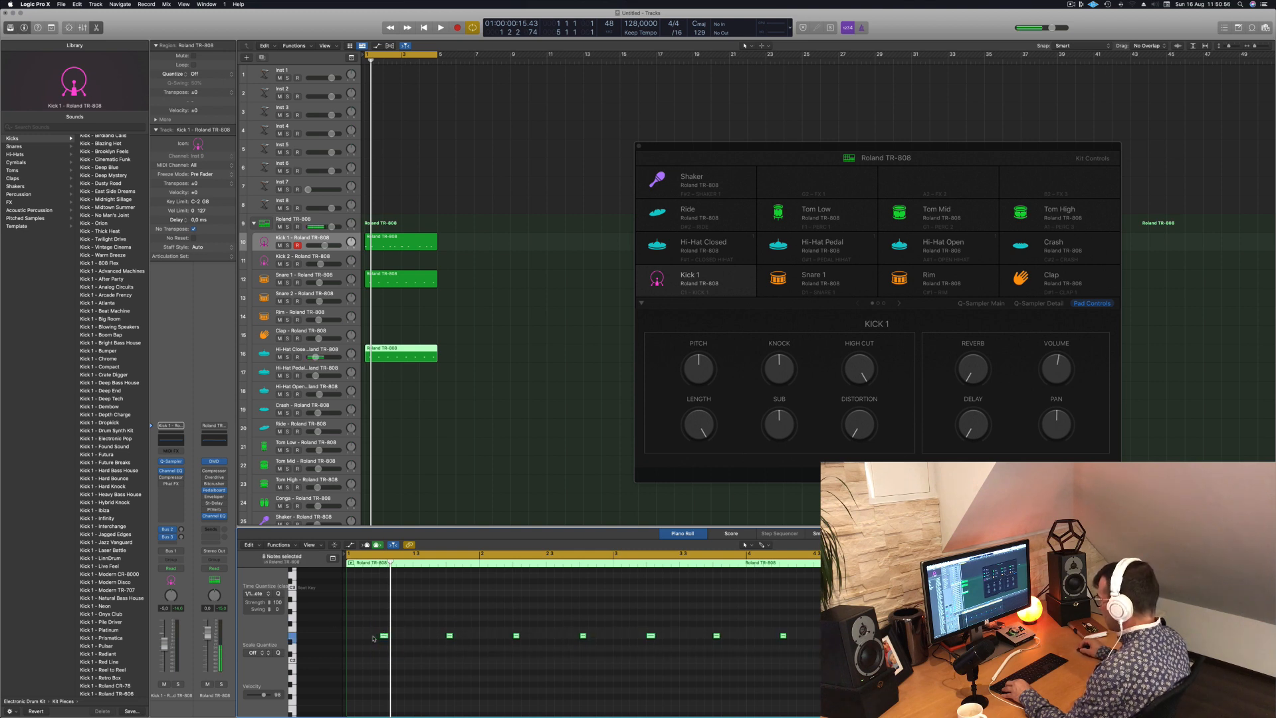
pyautogui.moveTo(384, 636)
pyautogui.mouseDown()
pyautogui.moveTo(368, 639)
pyautogui.moveTo(402, 642)
pyautogui.mouseUp()
pyautogui.press('space')
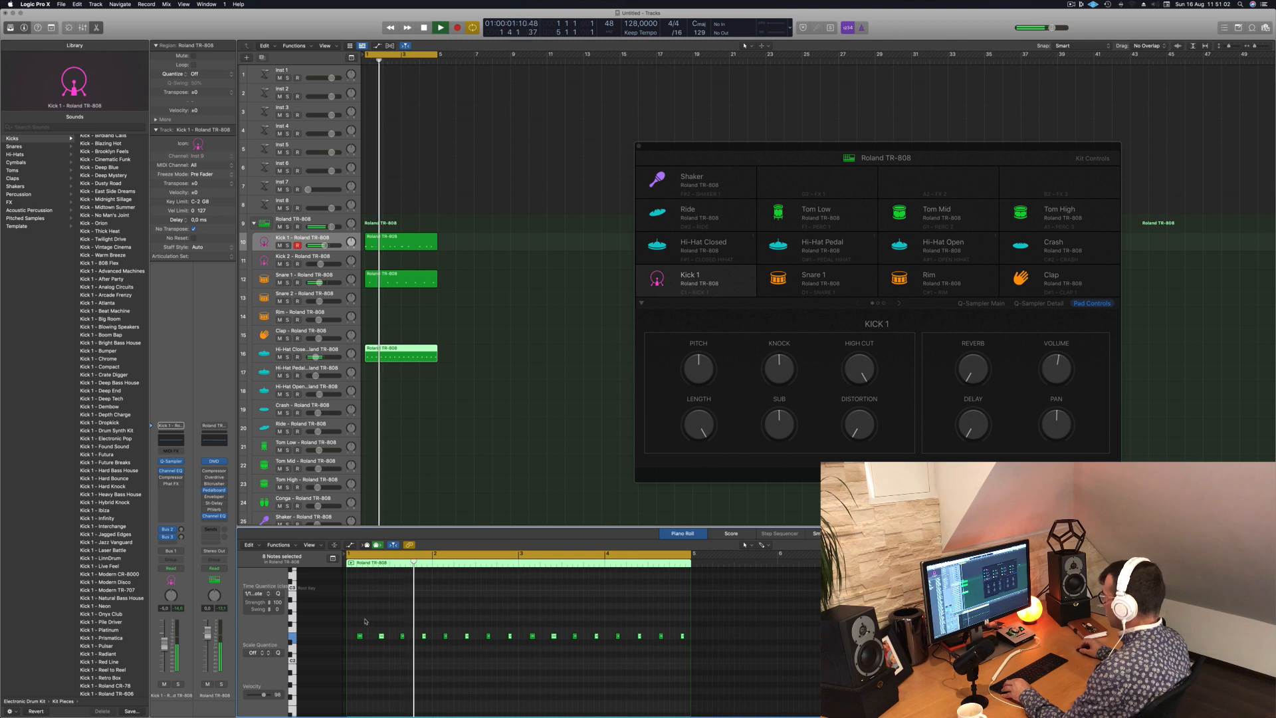
# - Select all 16 Hi-Hat Closed notes and transpose them up to the root key row during playback
pyautogui.moveTo(357, 627); pyautogui.dragTo(684, 652)
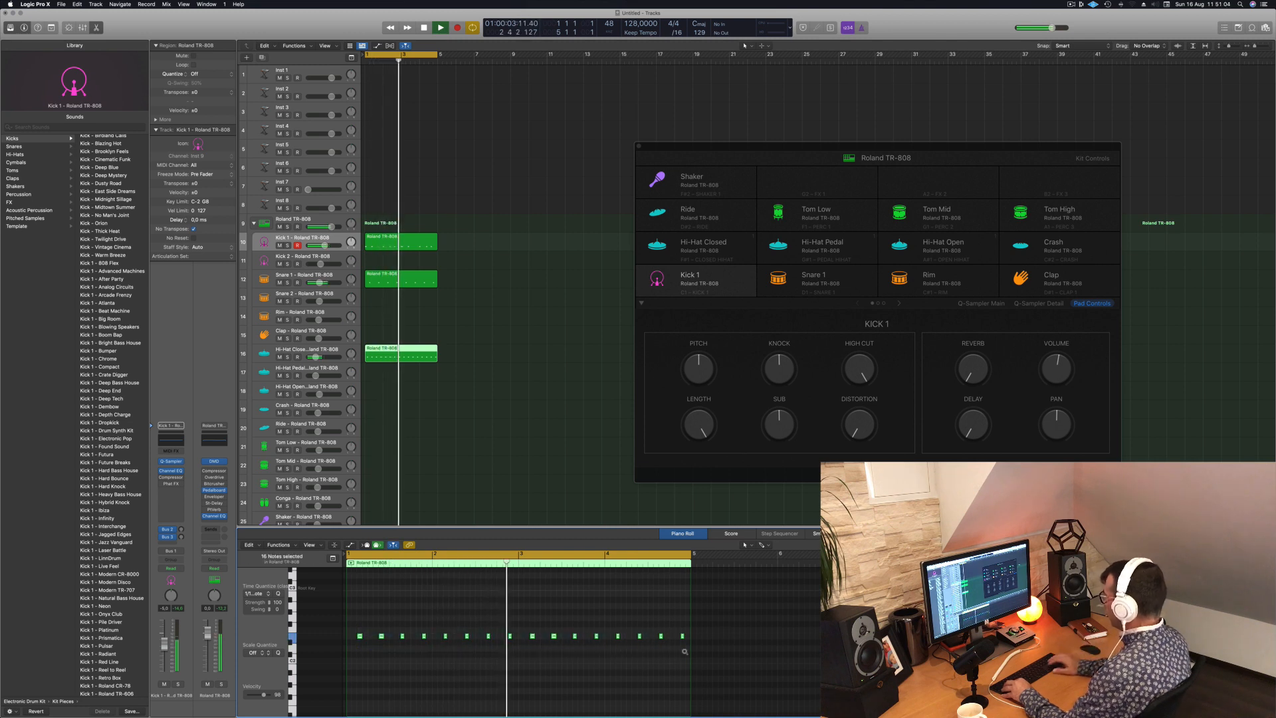
pyautogui.hotkey('alt', 'Up')
pyautogui.hotkey('alt', 'Up')
pyautogui.hotkey('alt', 'Up')
pyautogui.hotkey('alt', 'Up')
pyautogui.hotkey('alt', 'Up')
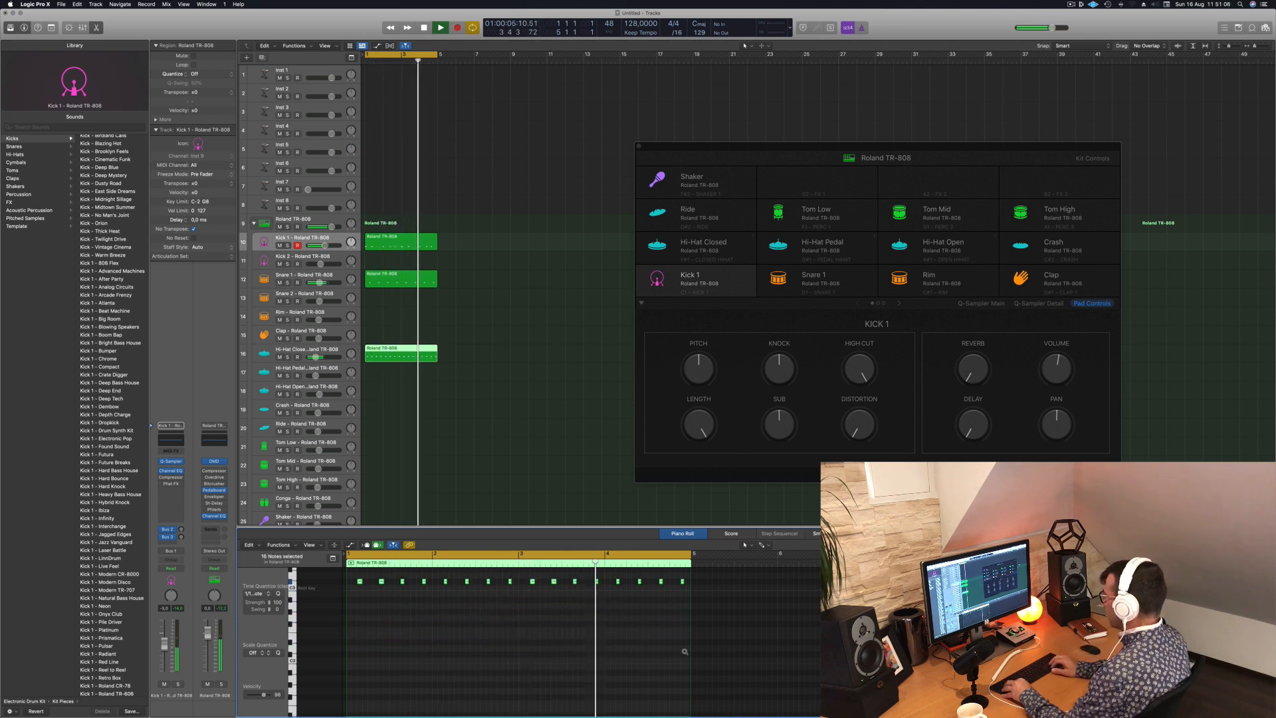
pyautogui.hotkey('alt', 'Down')
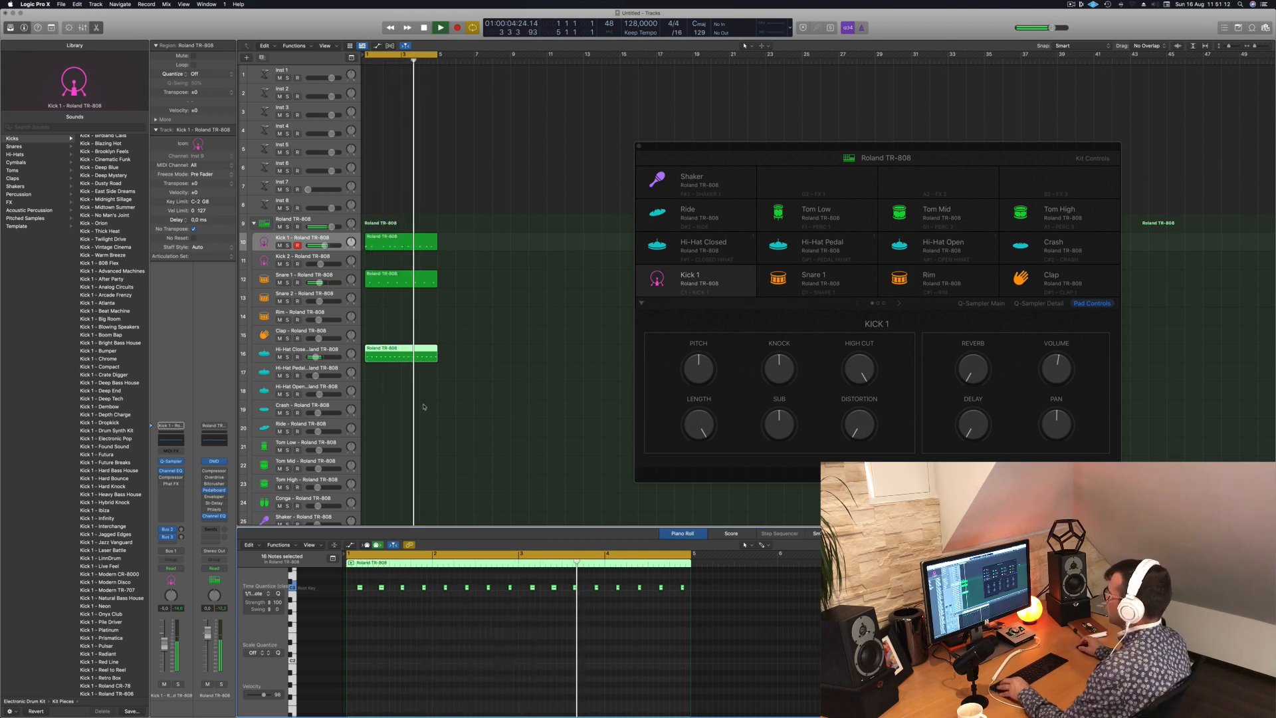
# - Copy the Hi-Hat Closed region to the Hi-Hat Open track and delete all notes except the last one in each bar
pyautogui.scroll(1, 419, 407)
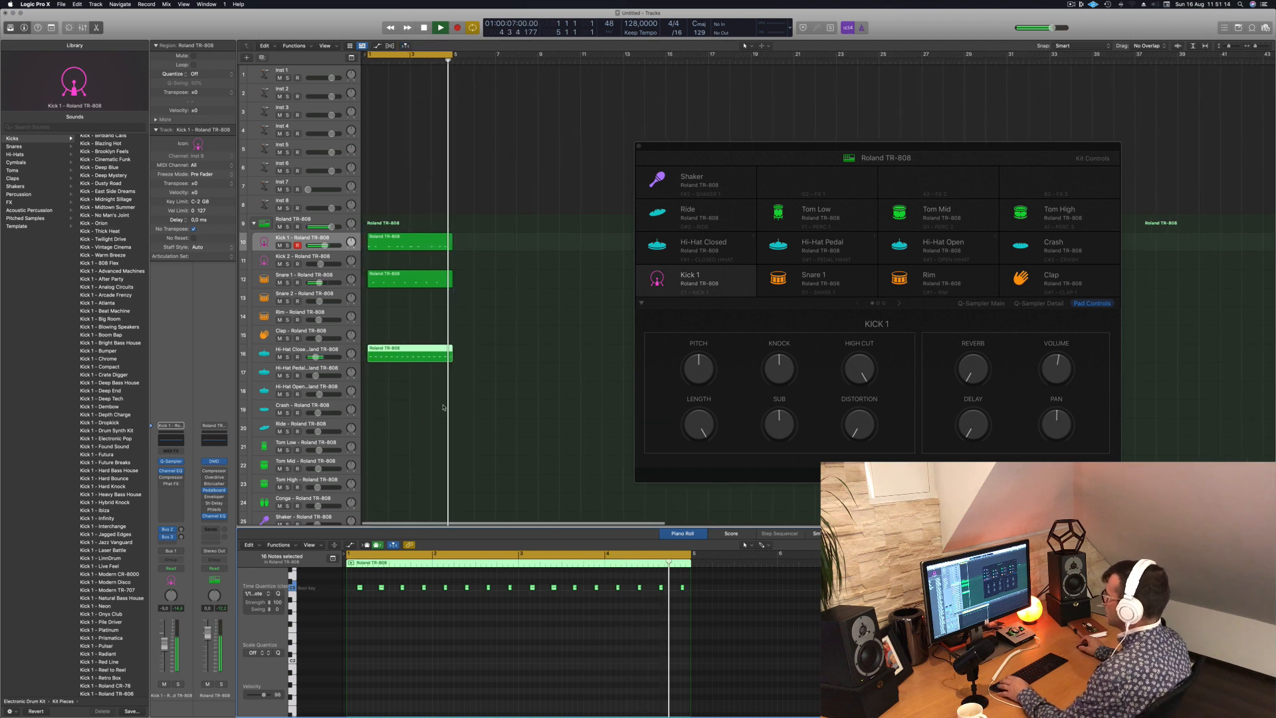
pyautogui.click(406, 349)
pyautogui.moveTo(403, 372); pyautogui.dragTo(404, 412)
pyautogui.moveTo(349, 578); pyautogui.dragTo(419, 606)
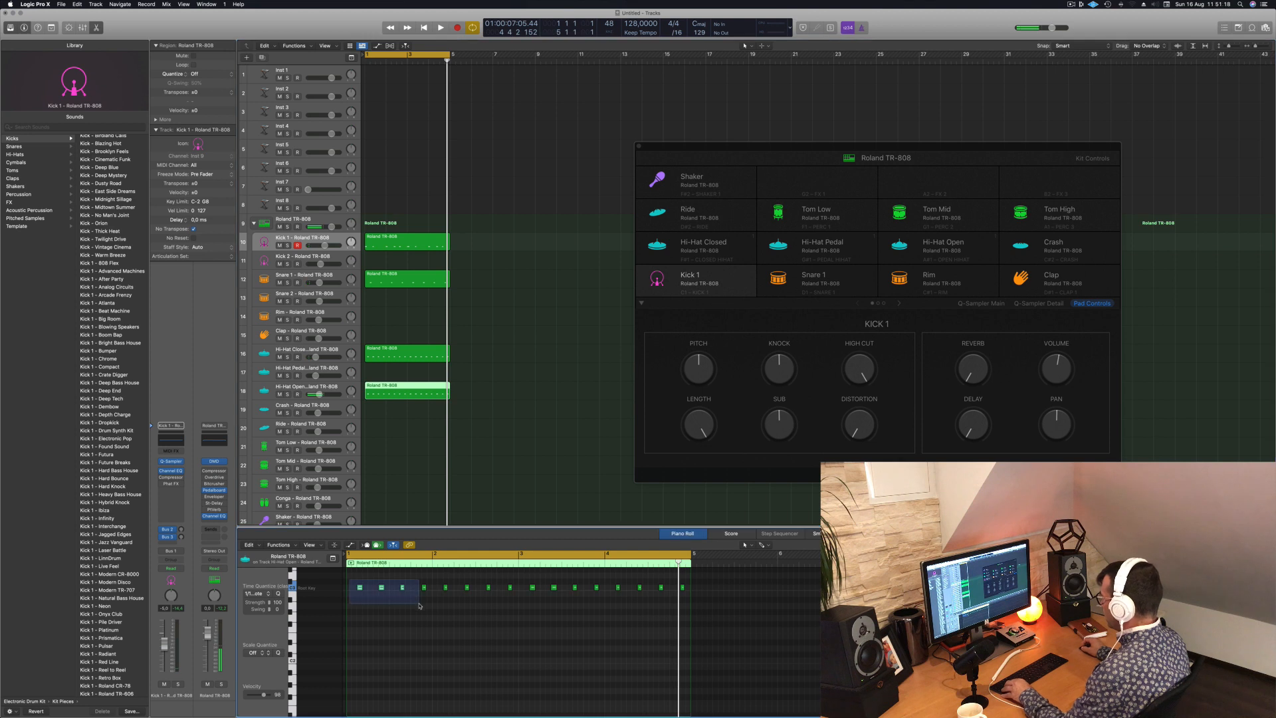
pyautogui.press('space')
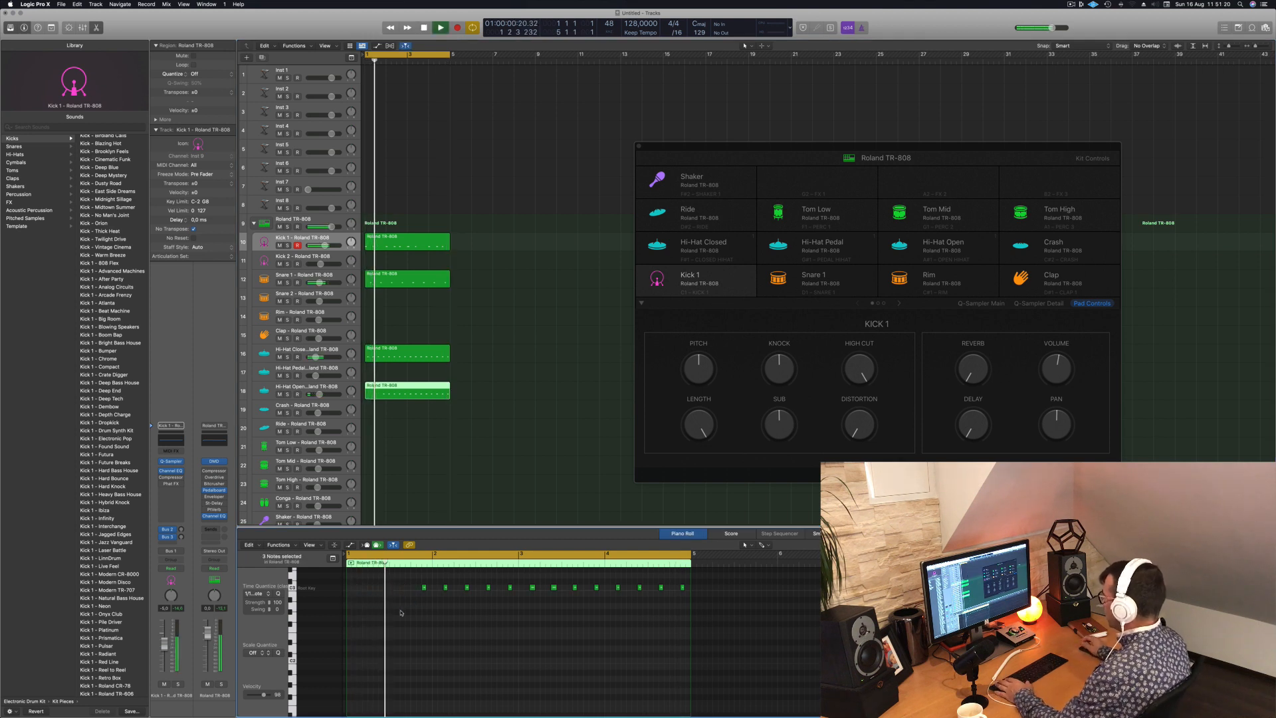
pyautogui.press('space')
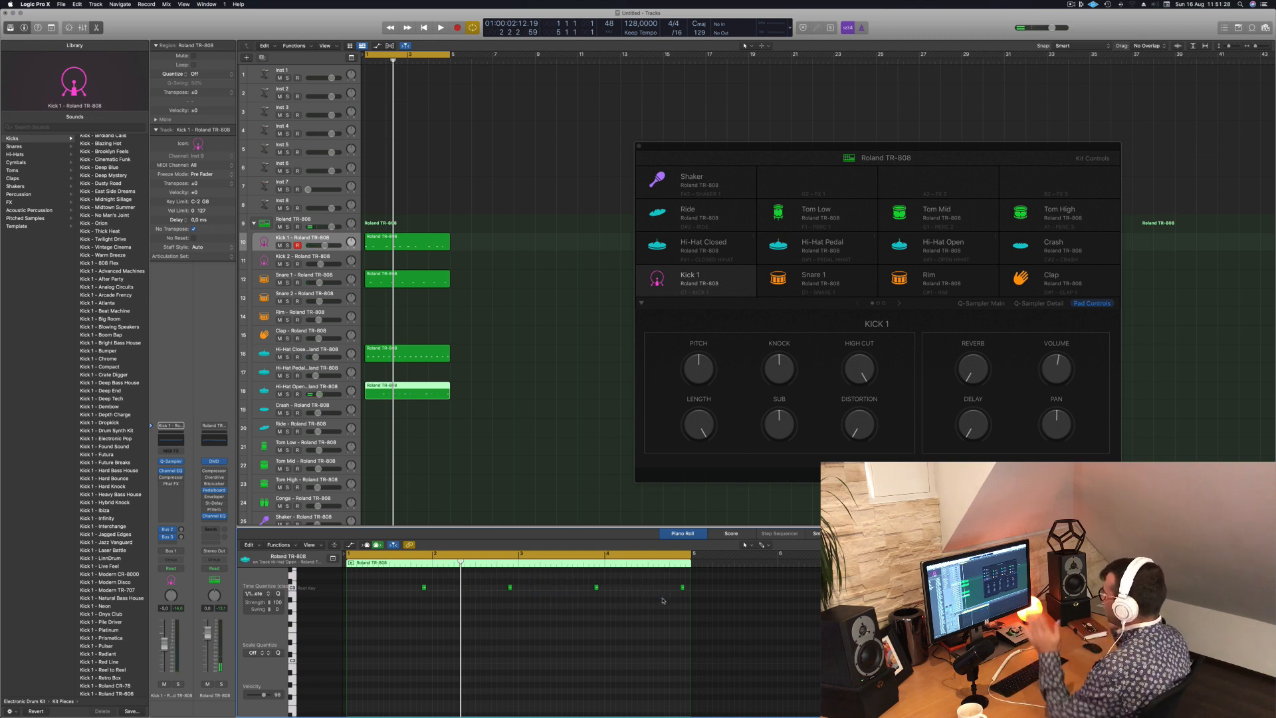
# - Play the loop and lower the volume of the Hi-Hat Open track
pyautogui.press('space')
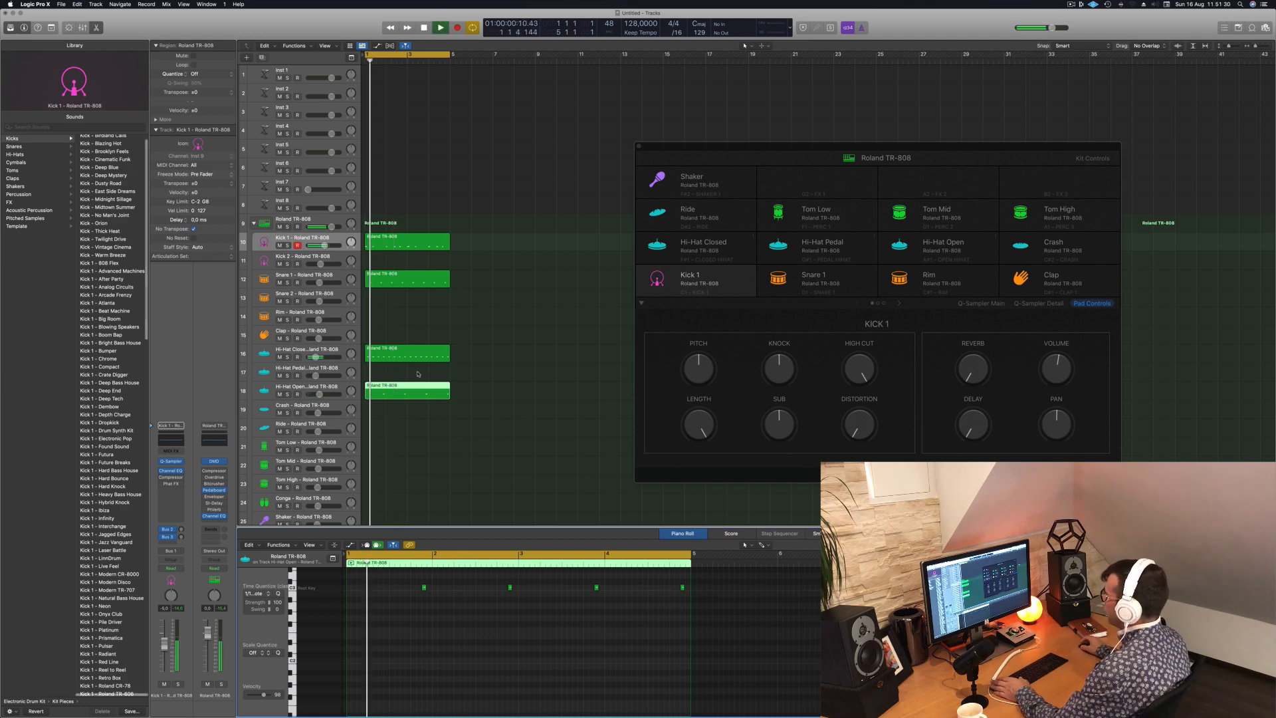
pyautogui.click(318, 394)
pyautogui.moveTo(318, 394); pyautogui.dragTo(308, 394)
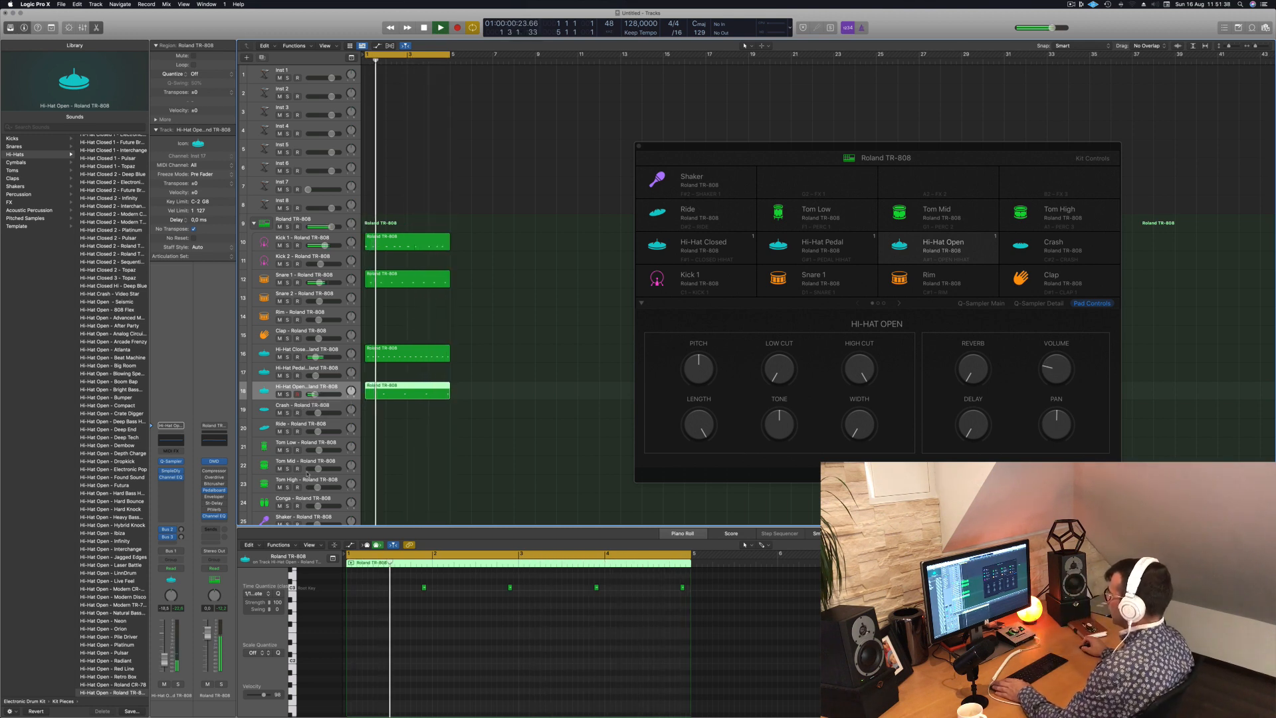
# - Select the Tom Low track and copy the Hi-Hat Open region onto it
pyautogui.click(307, 445)
pyautogui.click(384, 356)
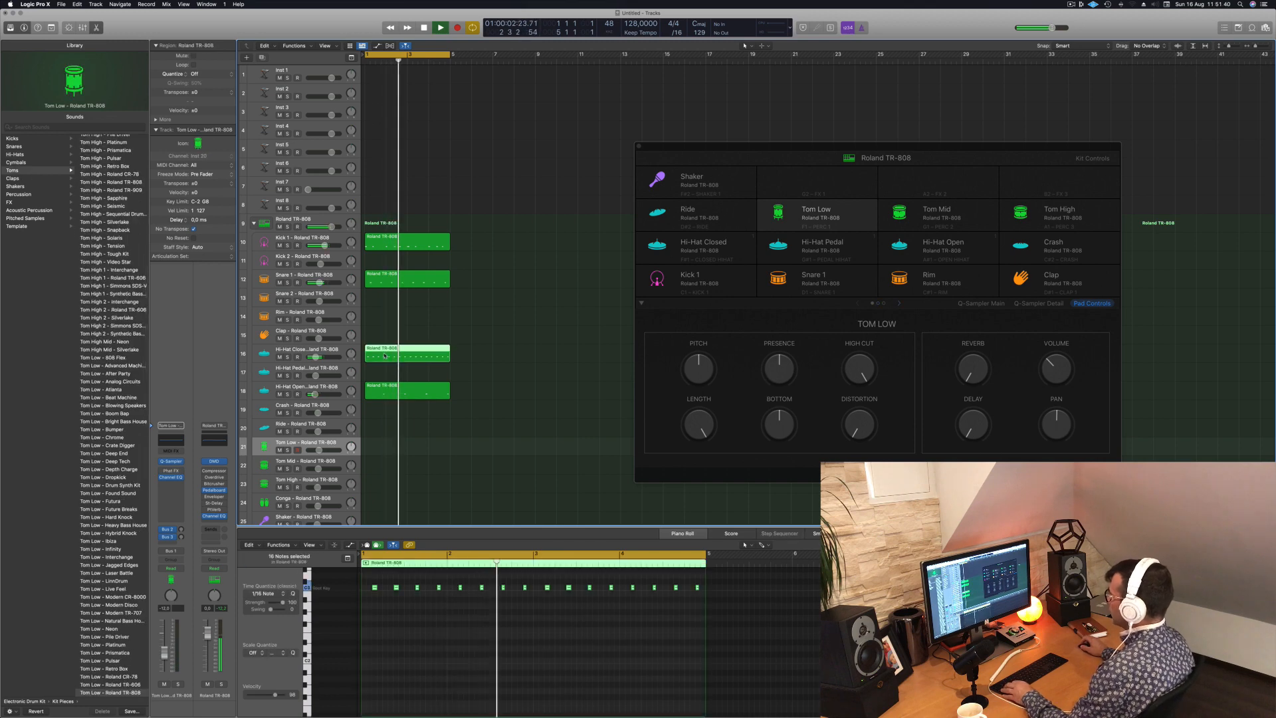
pyautogui.moveTo(385, 356); pyautogui.dragTo(384, 450)
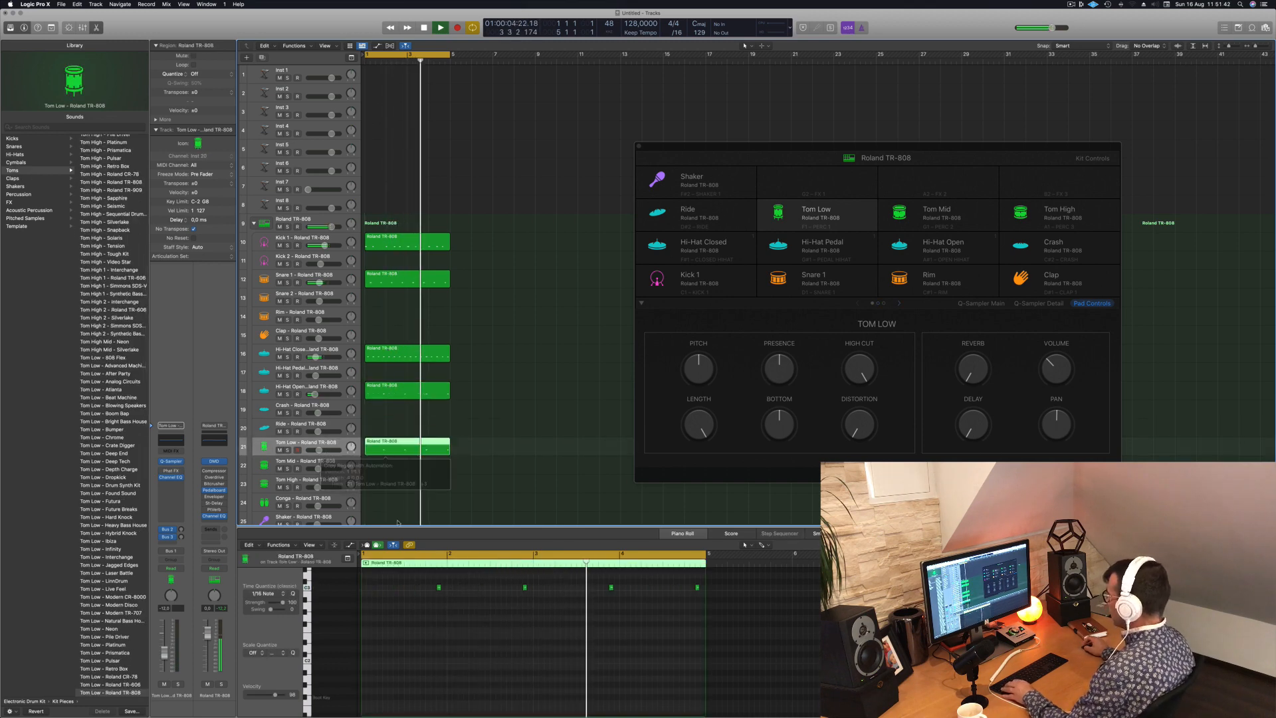
# - Transpose the four Tom Low notes down to the root key row and nudge them slightly earlier in time
pyautogui.moveTo(410, 564); pyautogui.dragTo(710, 617)
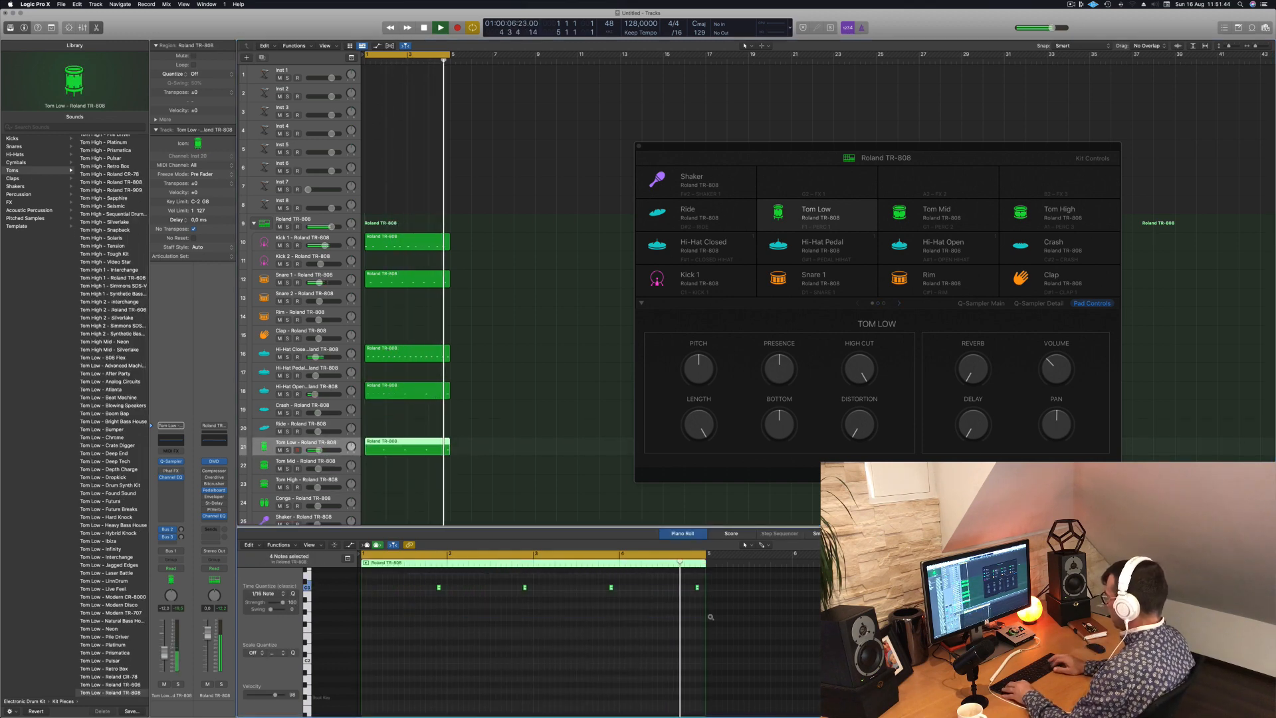
pyautogui.hotkey('alt', 'Down')
pyautogui.hotkey('alt', 'Down')
pyautogui.hotkey('alt', 'Down')
pyautogui.hotkey('alt', 'Down')
pyautogui.hotkey('alt', 'Down')
pyautogui.hotkey('alt', 'Down')
pyautogui.hotkey('alt', 'Down')
pyautogui.hotkey('alt', 'Down')
pyautogui.hotkey('alt', 'Down')
pyautogui.hotkey('alt', 'Down')
pyautogui.hotkey('alt', 'Down')
pyautogui.hotkey('alt', 'Down')
pyautogui.hotkey('alt', 'Down')
pyautogui.hotkey('alt', 'Down')
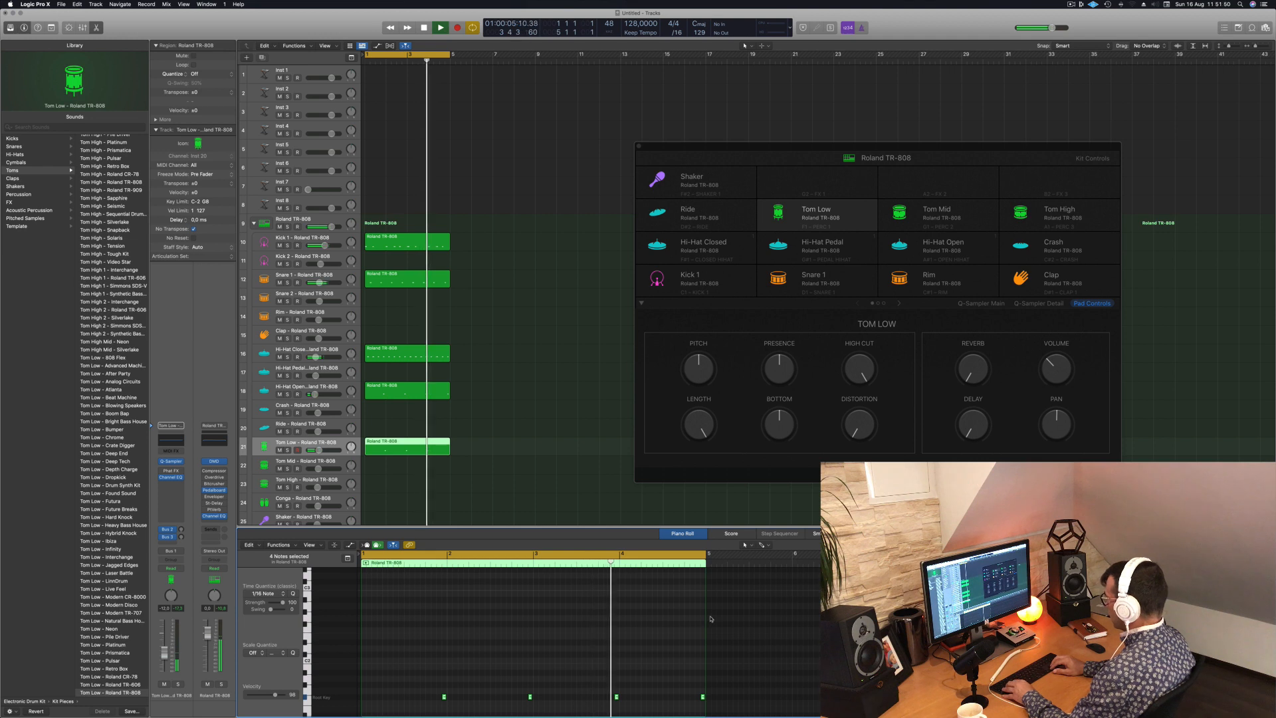
pyautogui.hotkey('alt', 'Left')
pyautogui.hotkey('alt', 'Left')
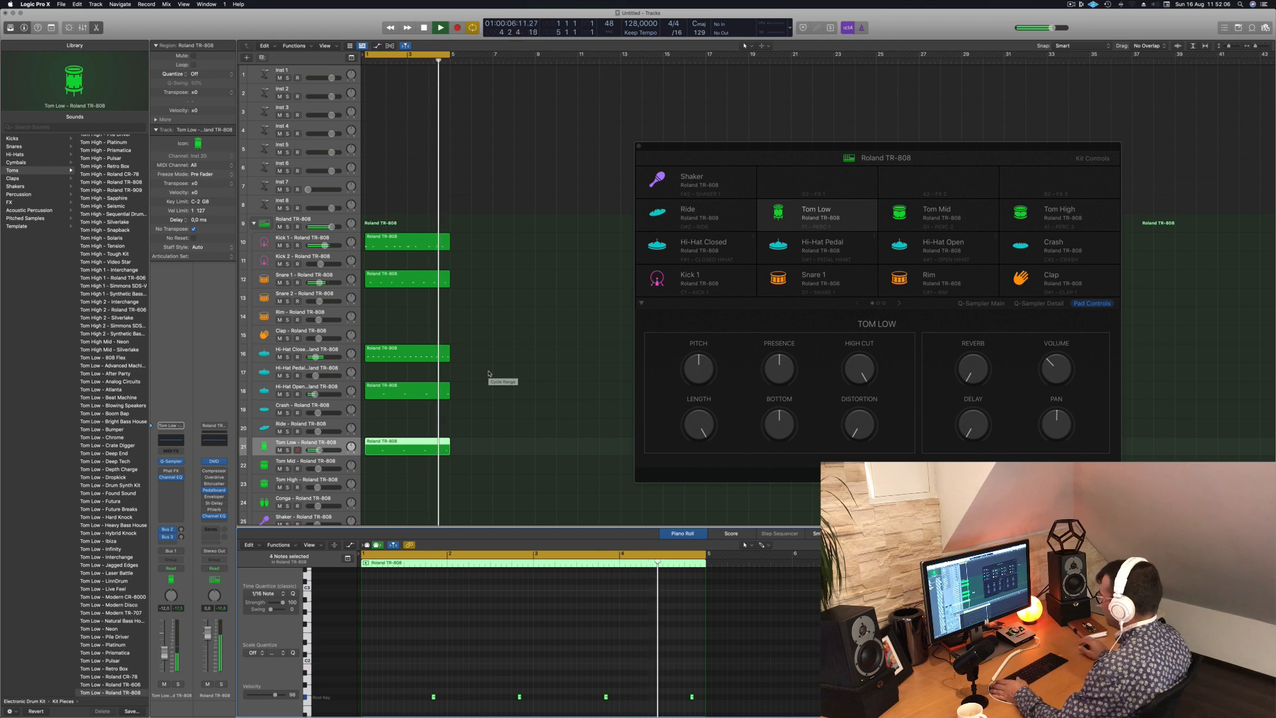
pyautogui.click(510, 456)
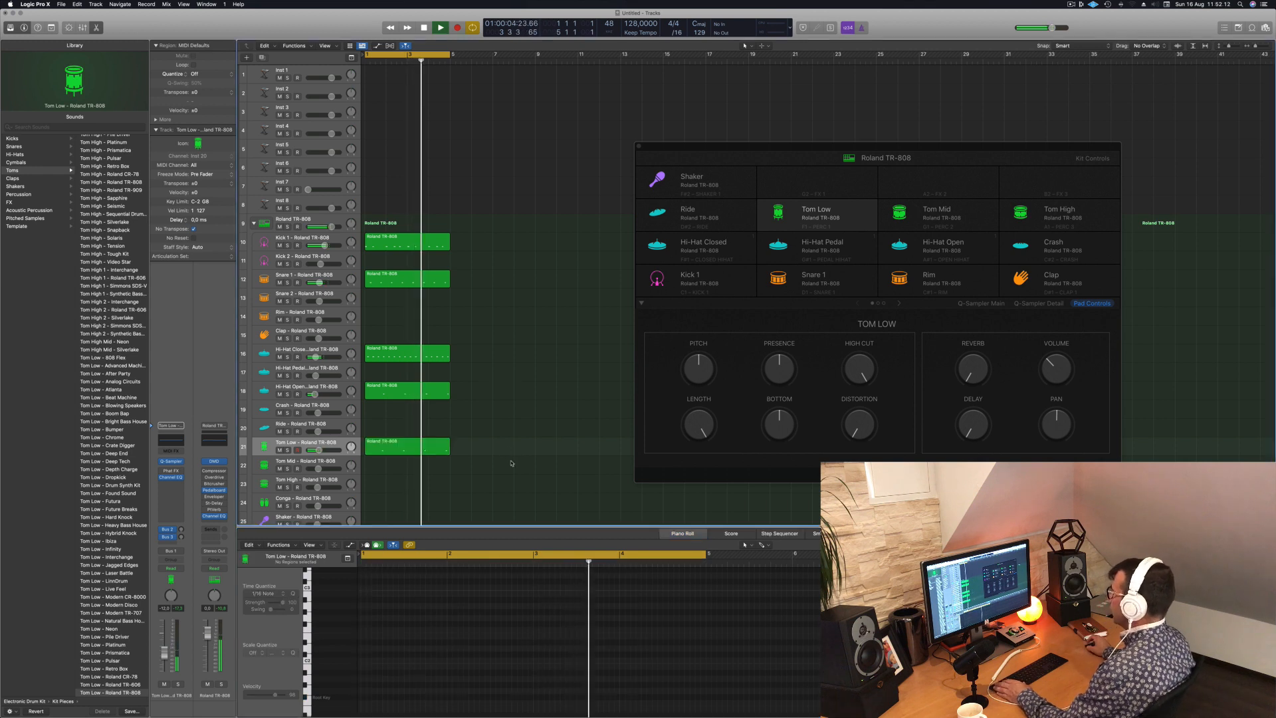
# - Open the Tom Low track's Quick Sampler, view its Slice and Recorder modes and switch it to Classic mode
pyautogui.click(411, 448)
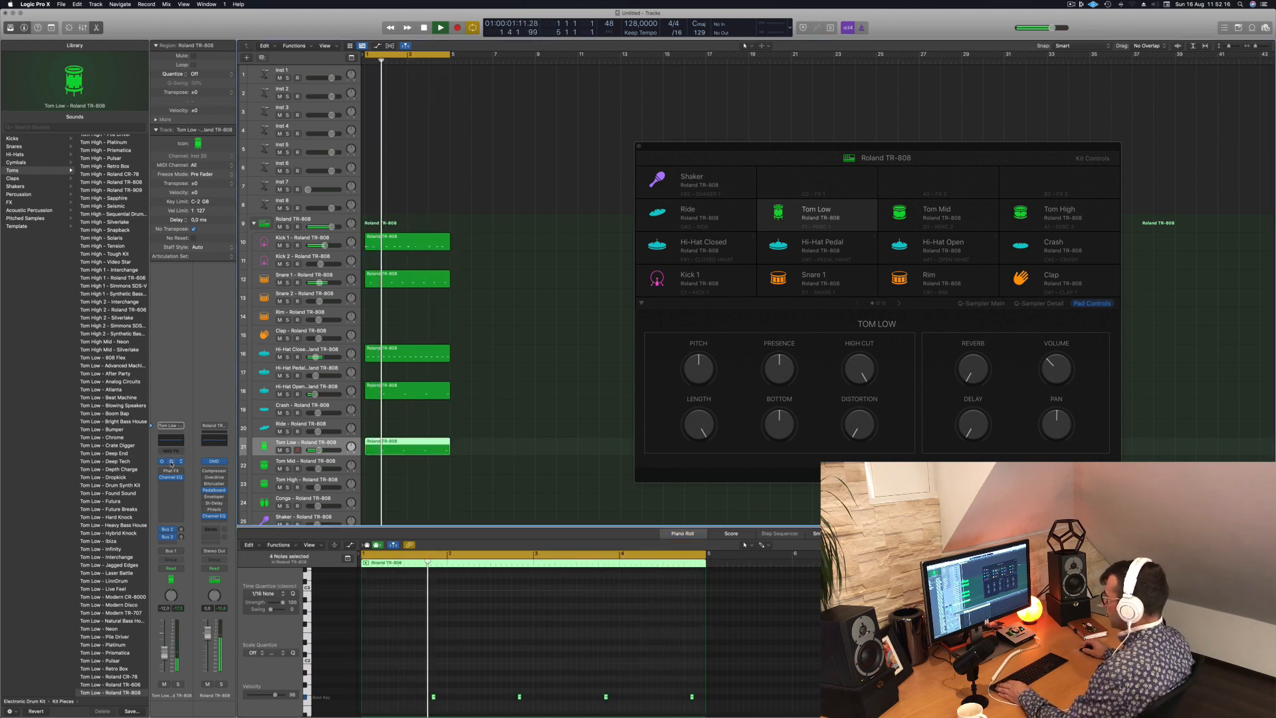
pyautogui.click(171, 461)
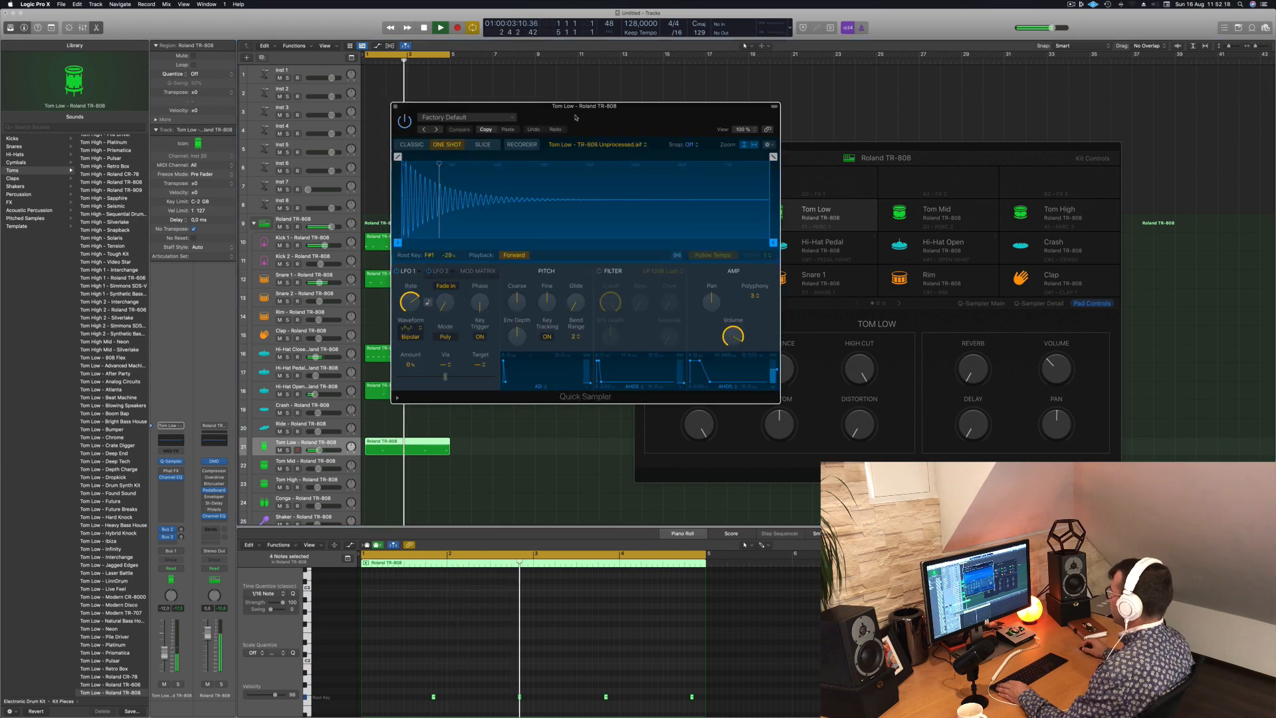
pyautogui.moveTo(575, 117); pyautogui.dragTo(565, 186)
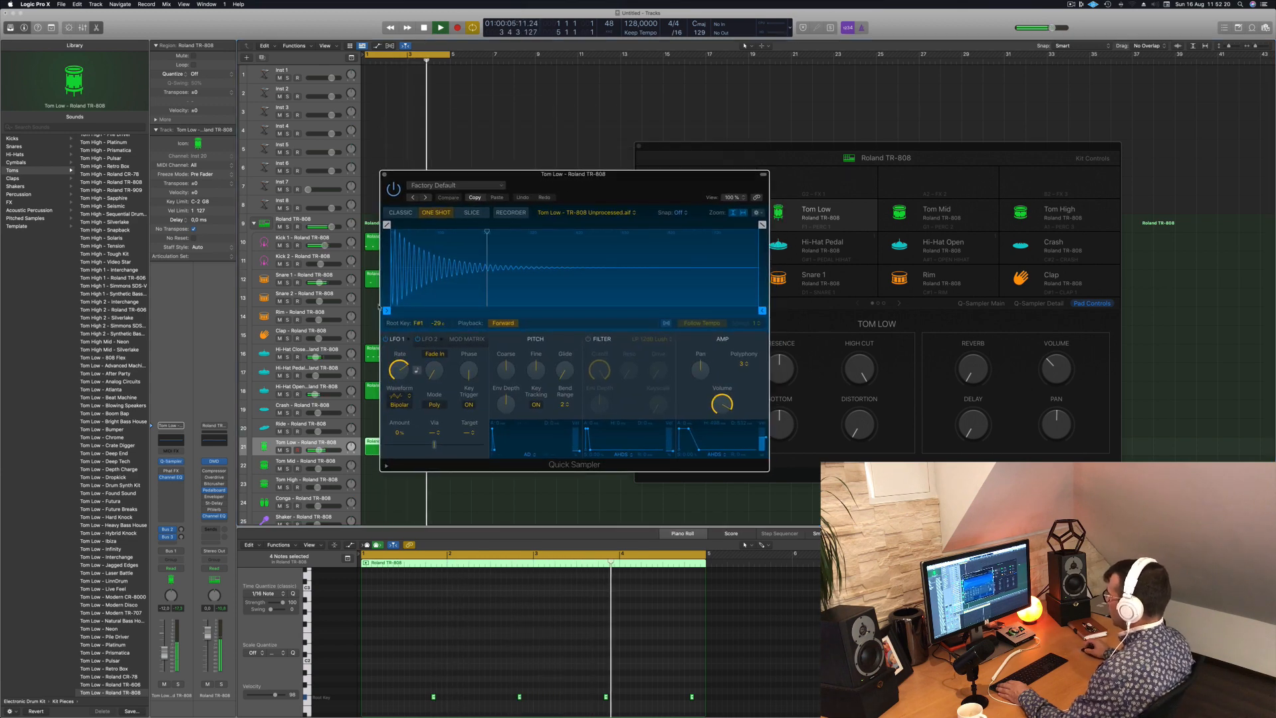
pyautogui.click(398, 341)
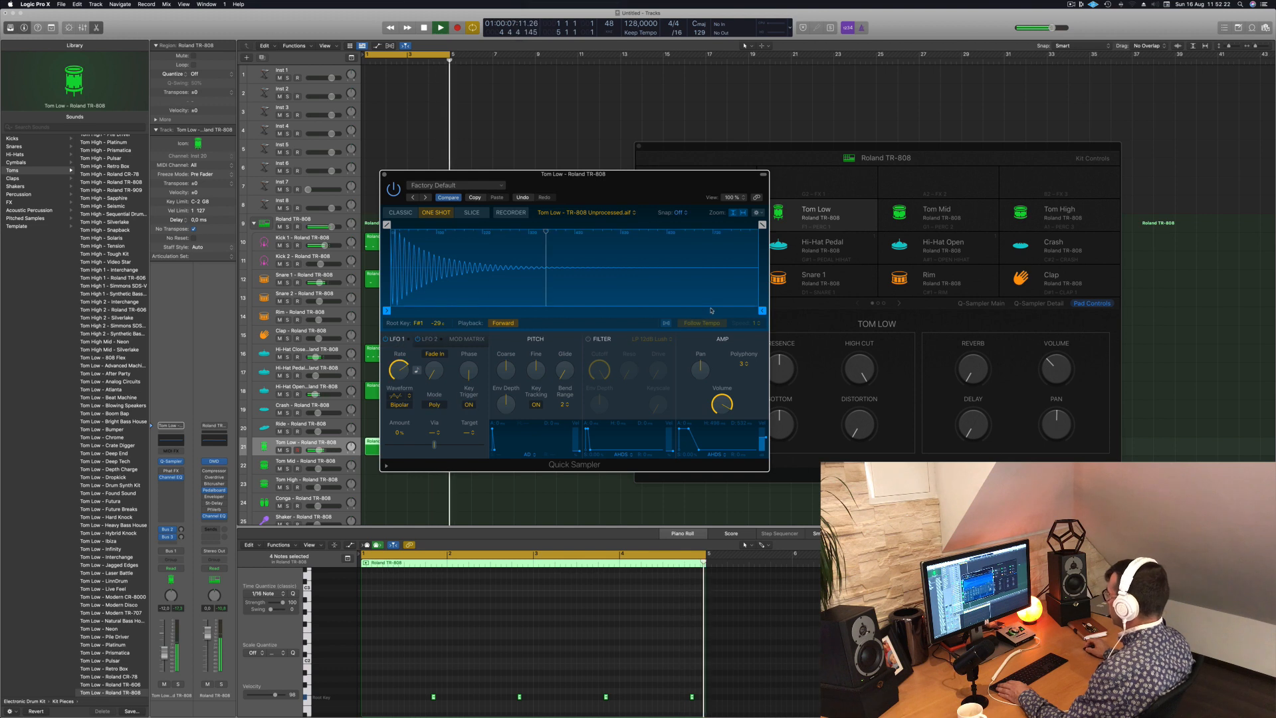
pyautogui.click(473, 218)
pyautogui.click(511, 214)
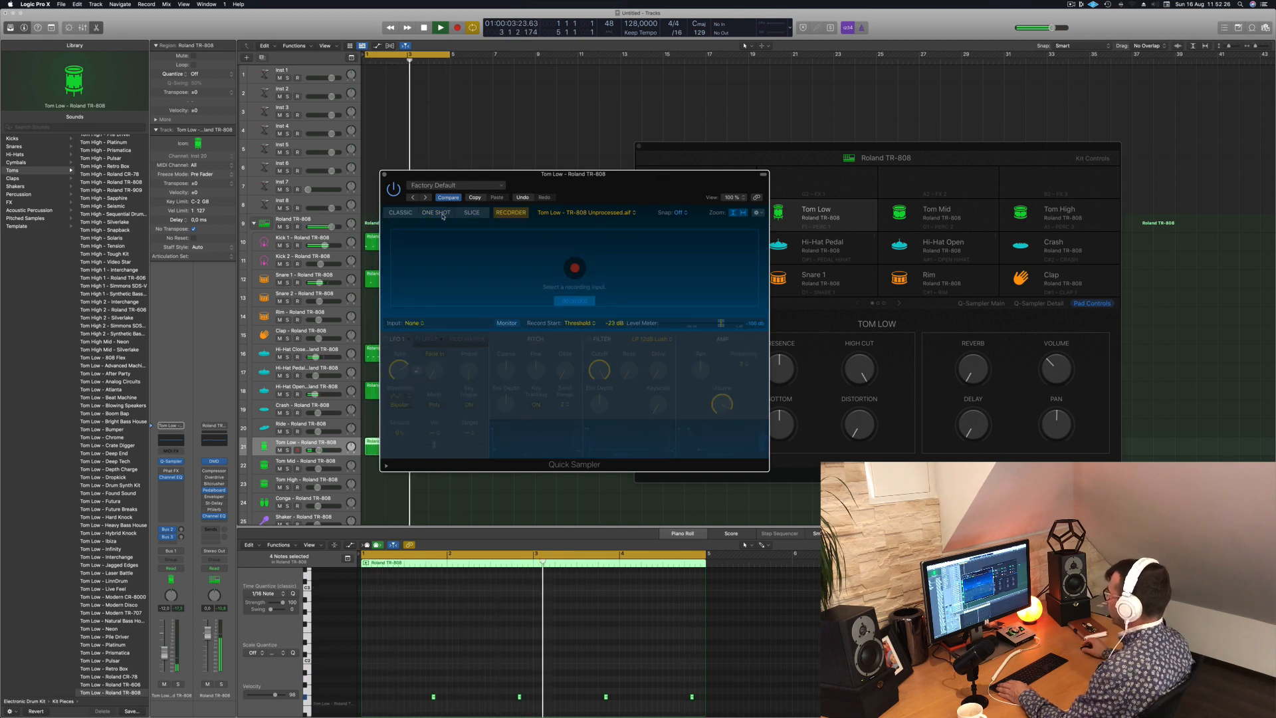
pyautogui.click(406, 214)
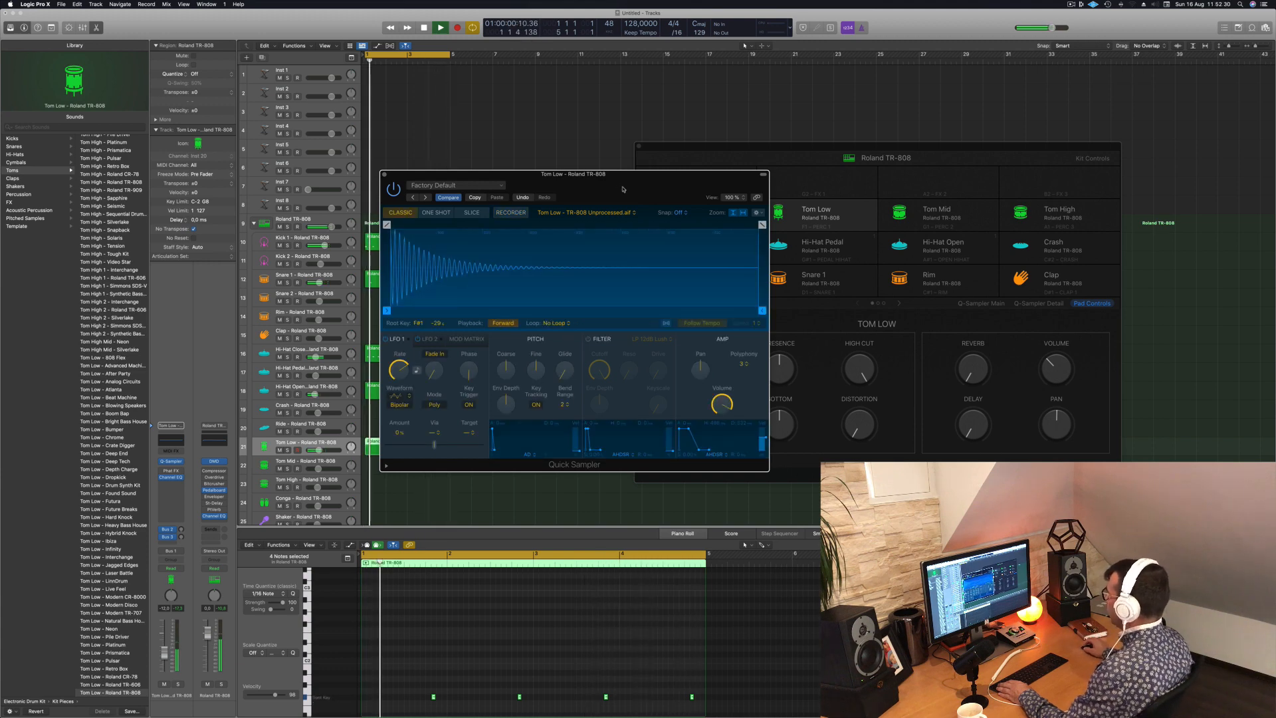
# - Move the Tom Low Quick Sampler window clear of the tracks and examine its envelope section
pyautogui.moveTo(603, 189); pyautogui.dragTo(737, 206)
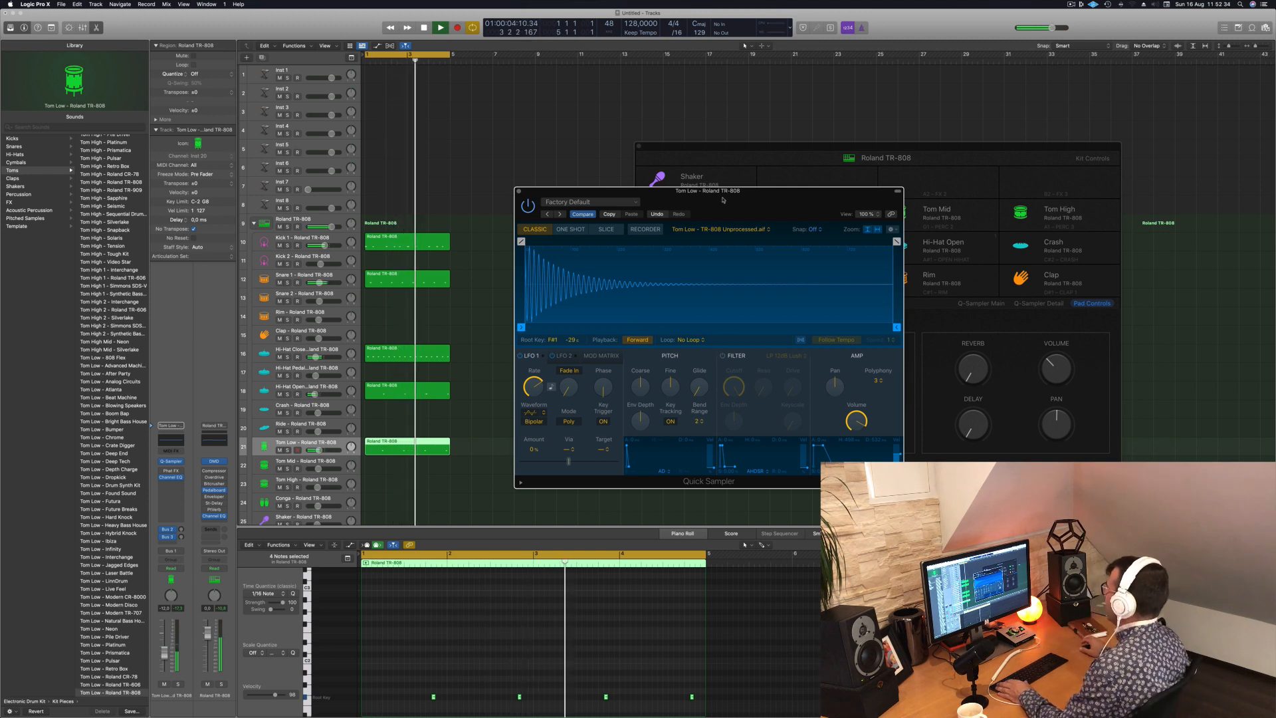
pyautogui.moveTo(713, 200); pyautogui.dragTo(658, 203)
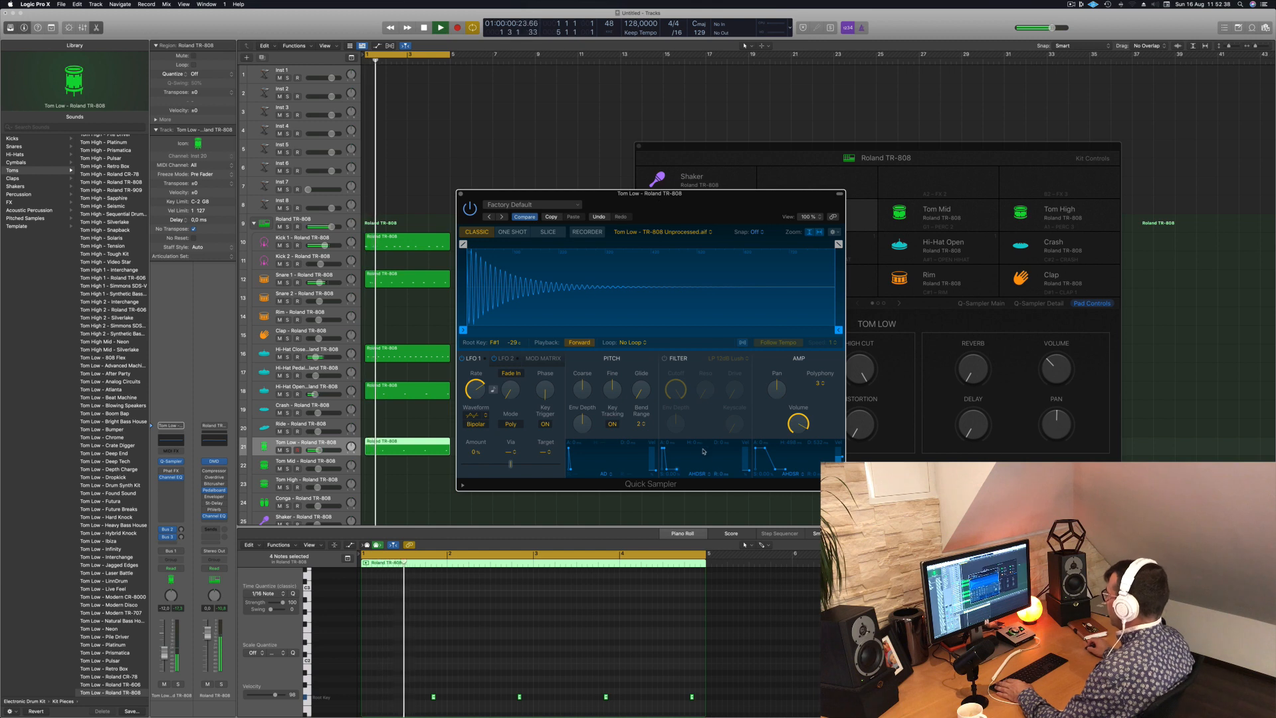
pyautogui.moveTo(776, 470); pyautogui.dragTo(806, 471)
pyautogui.moveTo(670, 471); pyautogui.dragTo(720, 470)
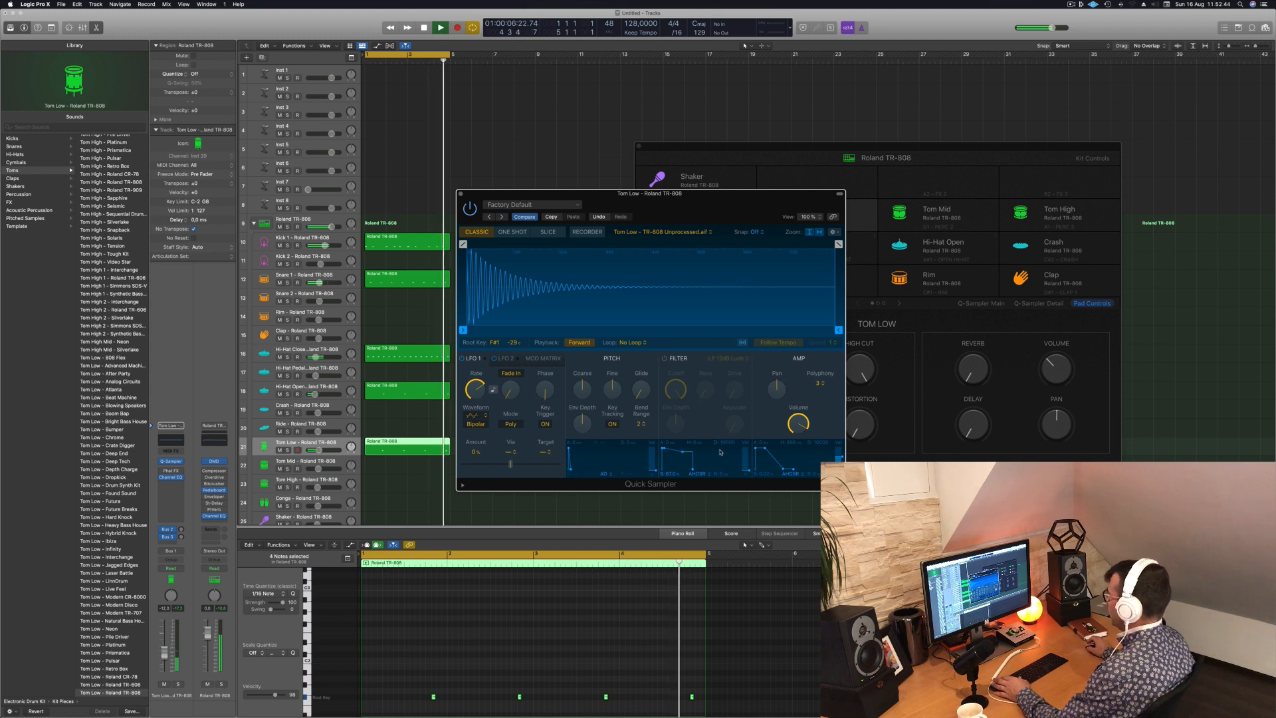
# - Compare Classic and One Shot playback for the Tom Low sample, leave it on One Shot and close Quick Sampler
pyautogui.click(510, 233)
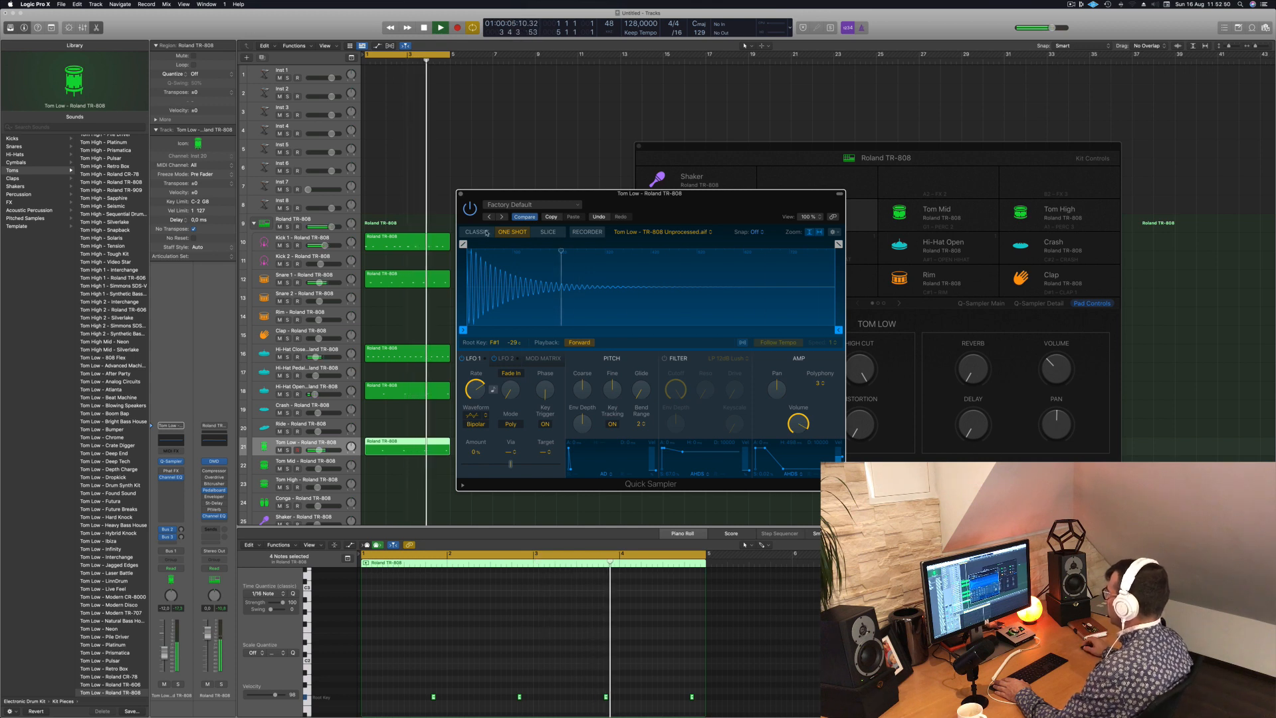
pyautogui.click(490, 232)
pyautogui.click(511, 232)
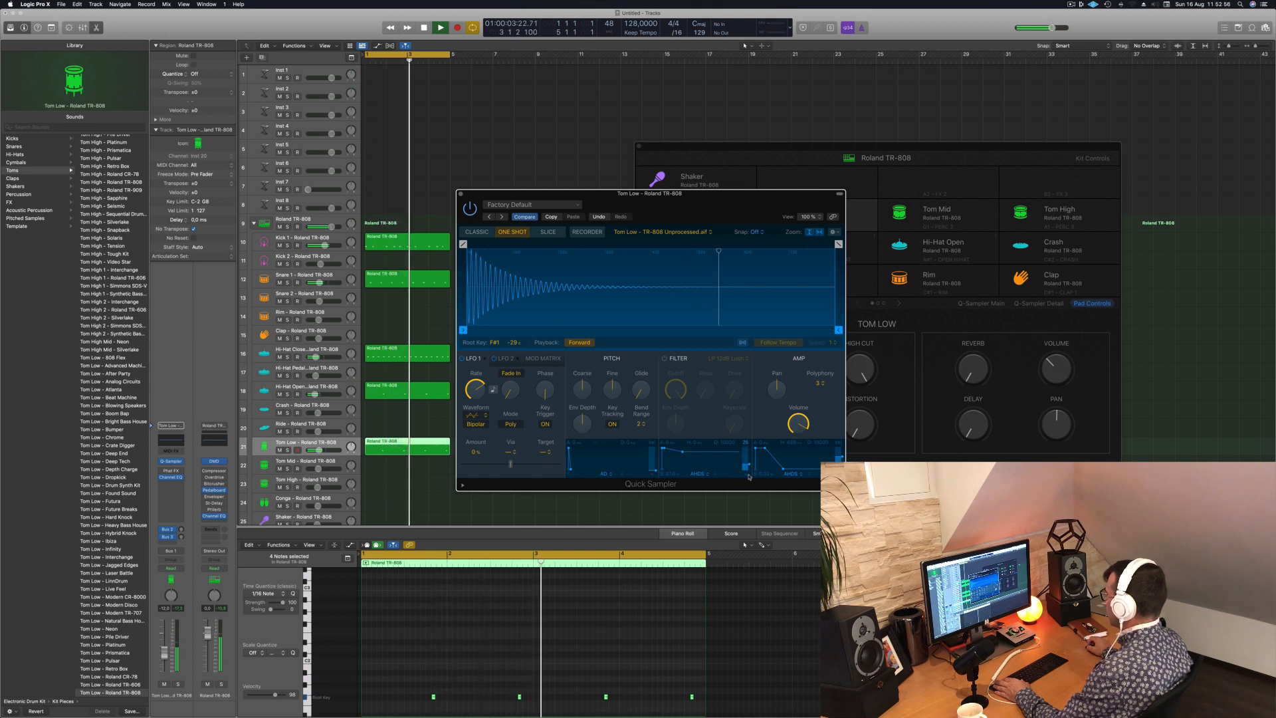
pyautogui.moveTo(786, 469)
pyautogui.mouseDown()
pyautogui.moveTo(793, 451)
pyautogui.moveTo(791, 473)
pyautogui.mouseUp()
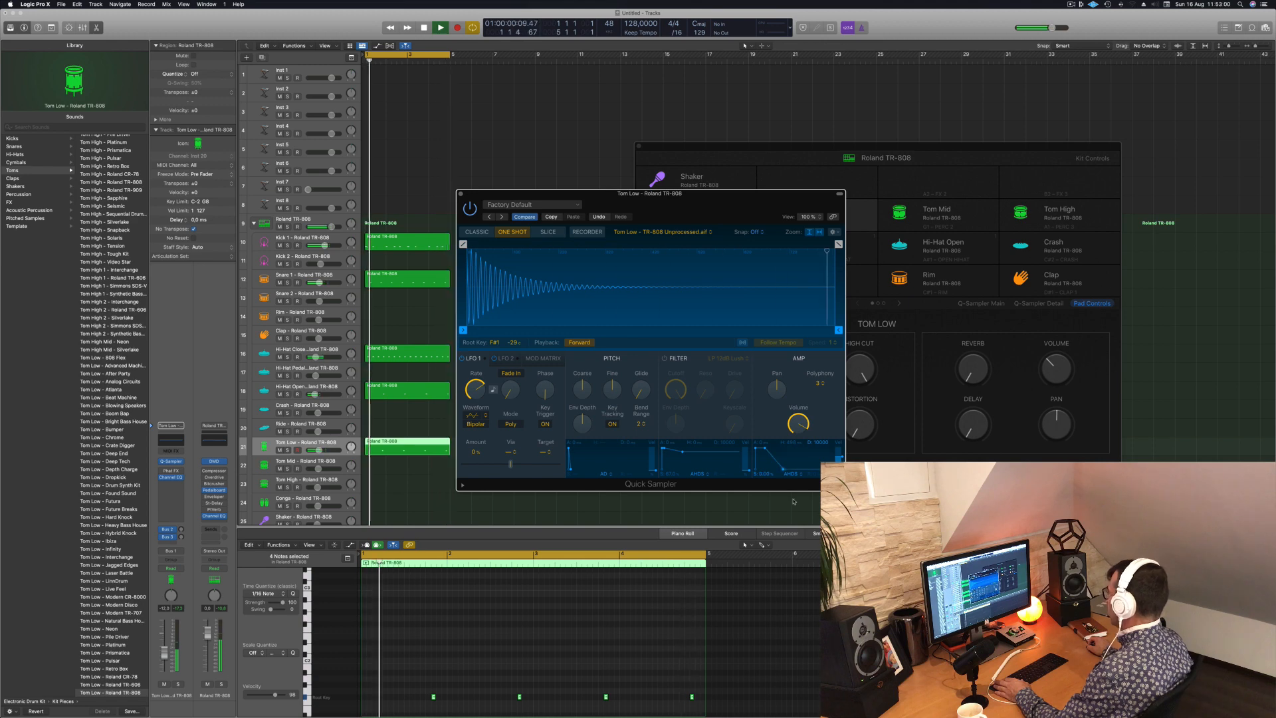
pyautogui.click(460, 194)
pyautogui.click(471, 188)
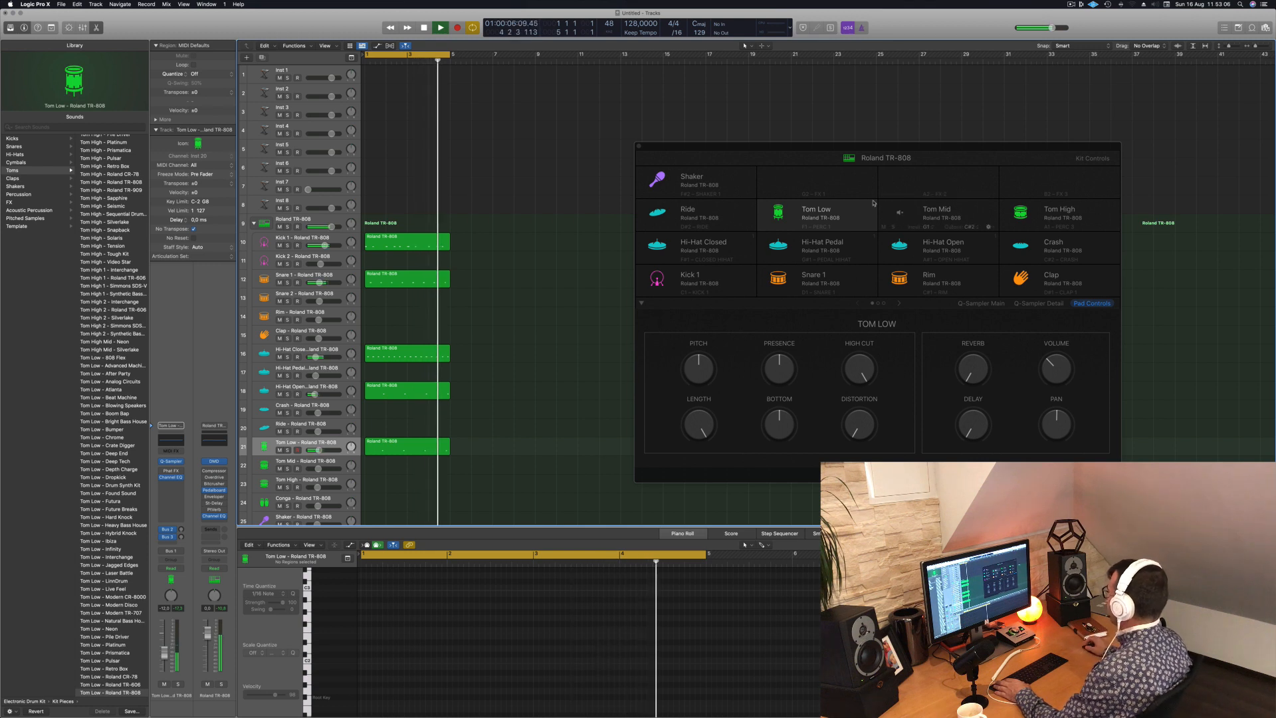
# - Turn up Bottom and Distortion on the Tom Low pad, check the Snare 1 pad's controls and return to Tom Low
pyautogui.click(855, 211)
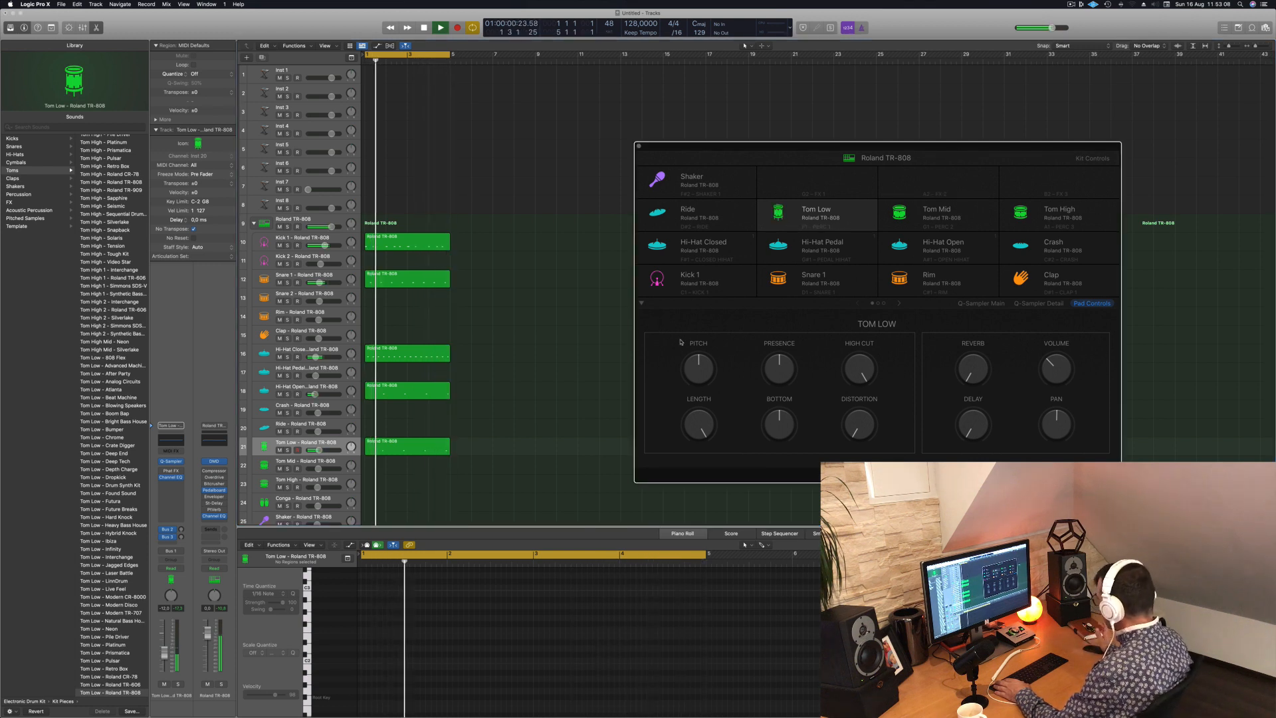
pyautogui.moveTo(787, 421); pyautogui.dragTo(855, 373)
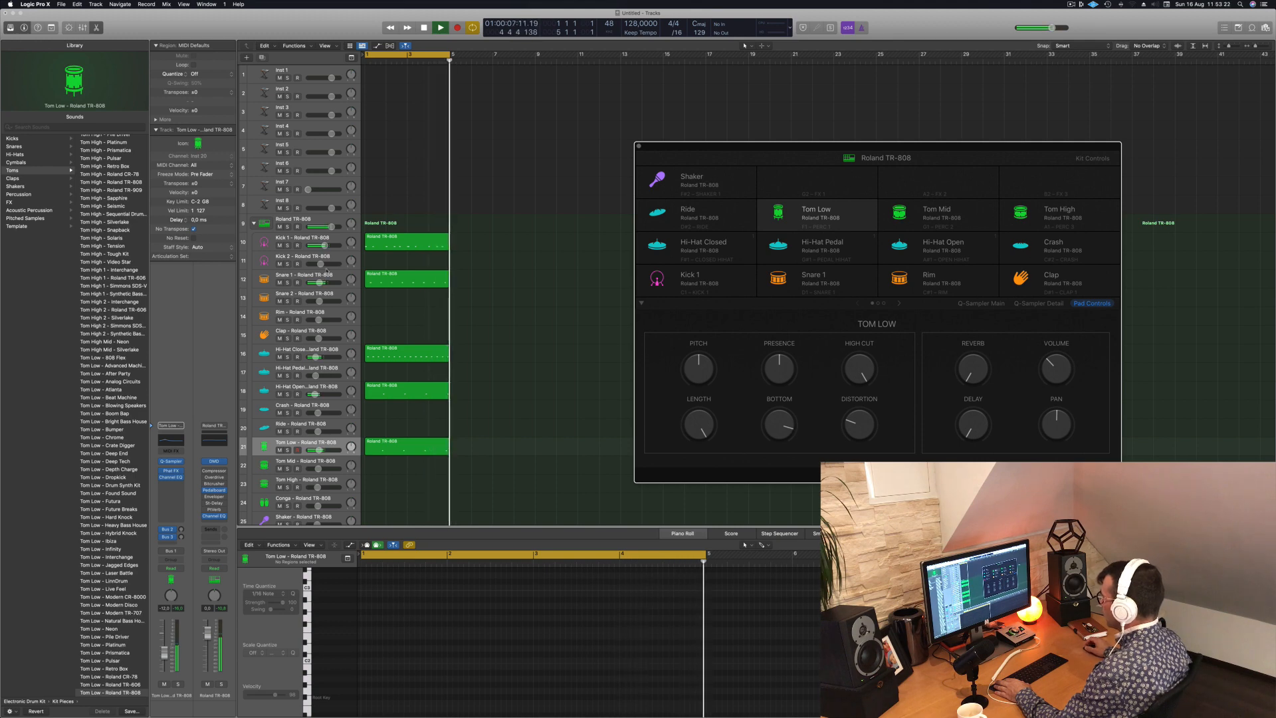
pyautogui.click(329, 275)
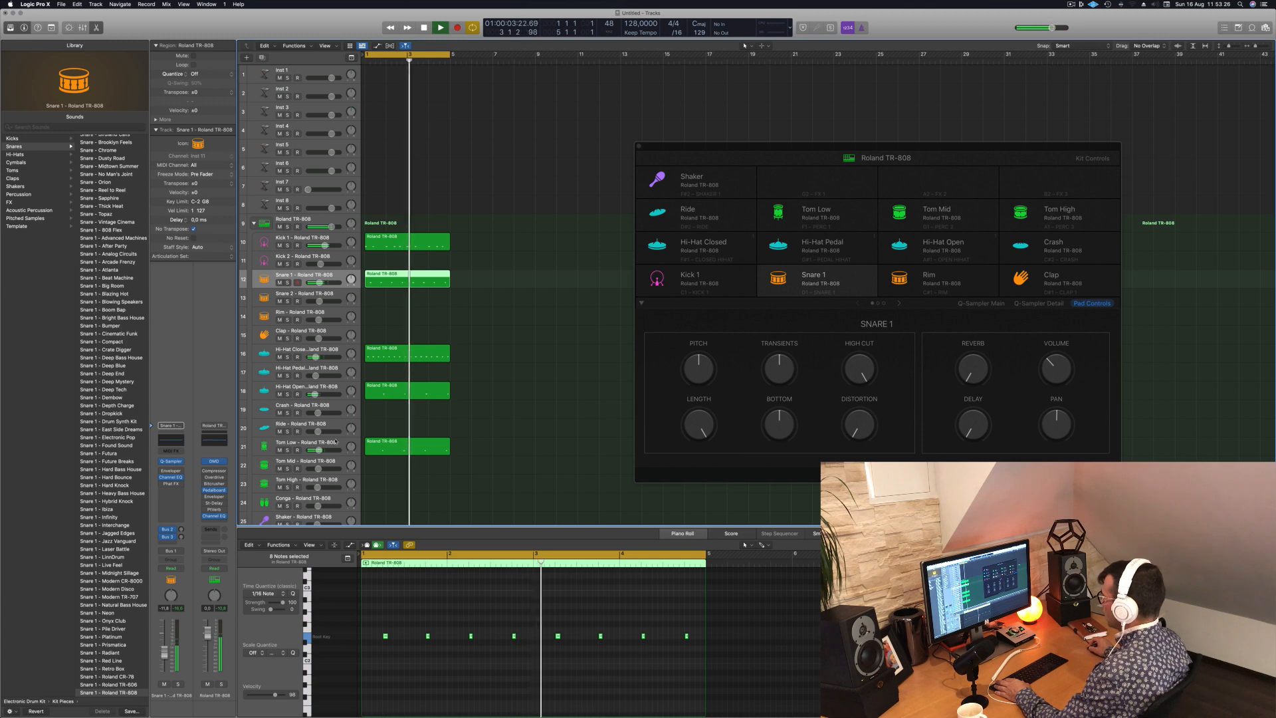
pyautogui.click(788, 226)
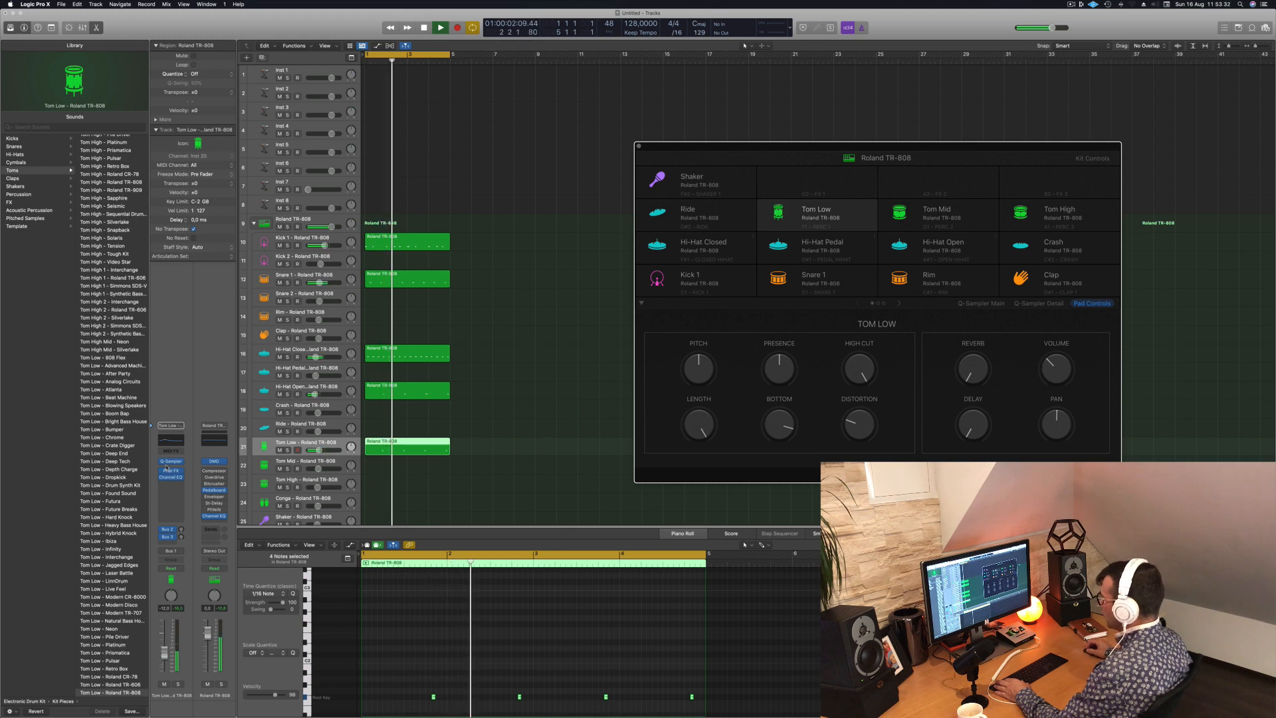
# - Open Tom Low's Quick Sampler from its channel strip, move it off the pad grid and close it
pyautogui.click(171, 461)
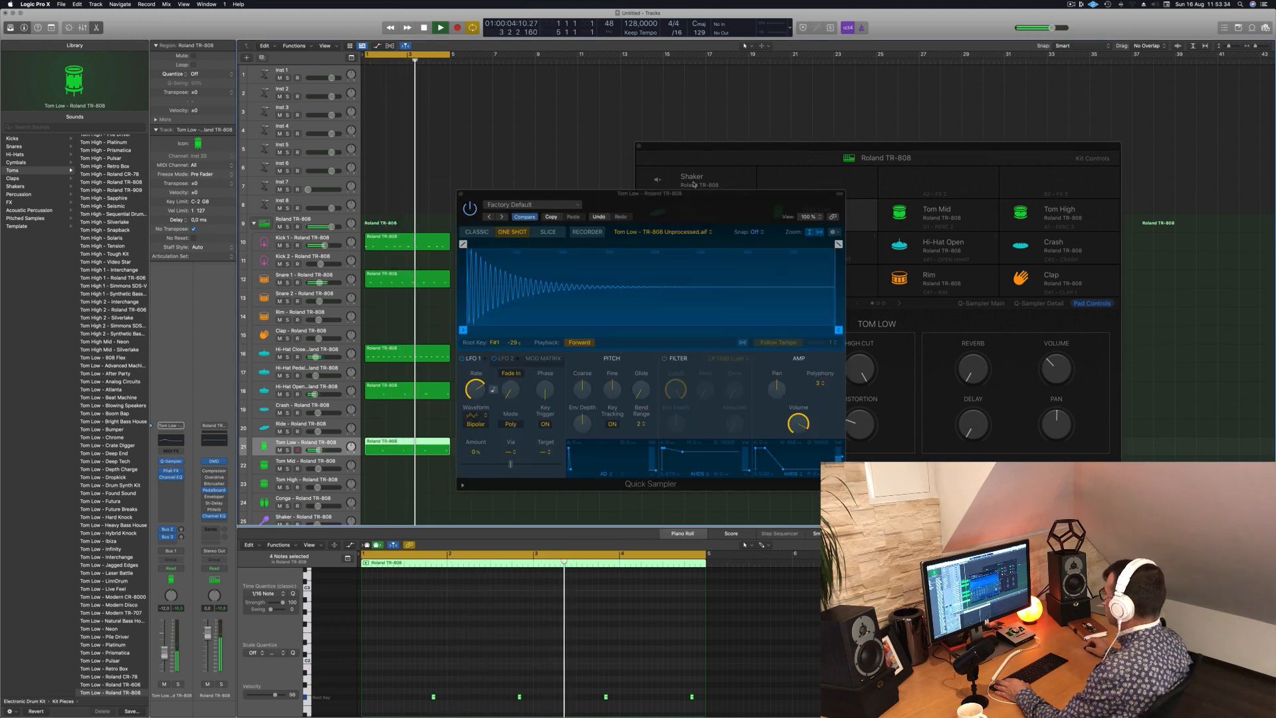
pyautogui.moveTo(551, 189); pyautogui.dragTo(910, 251)
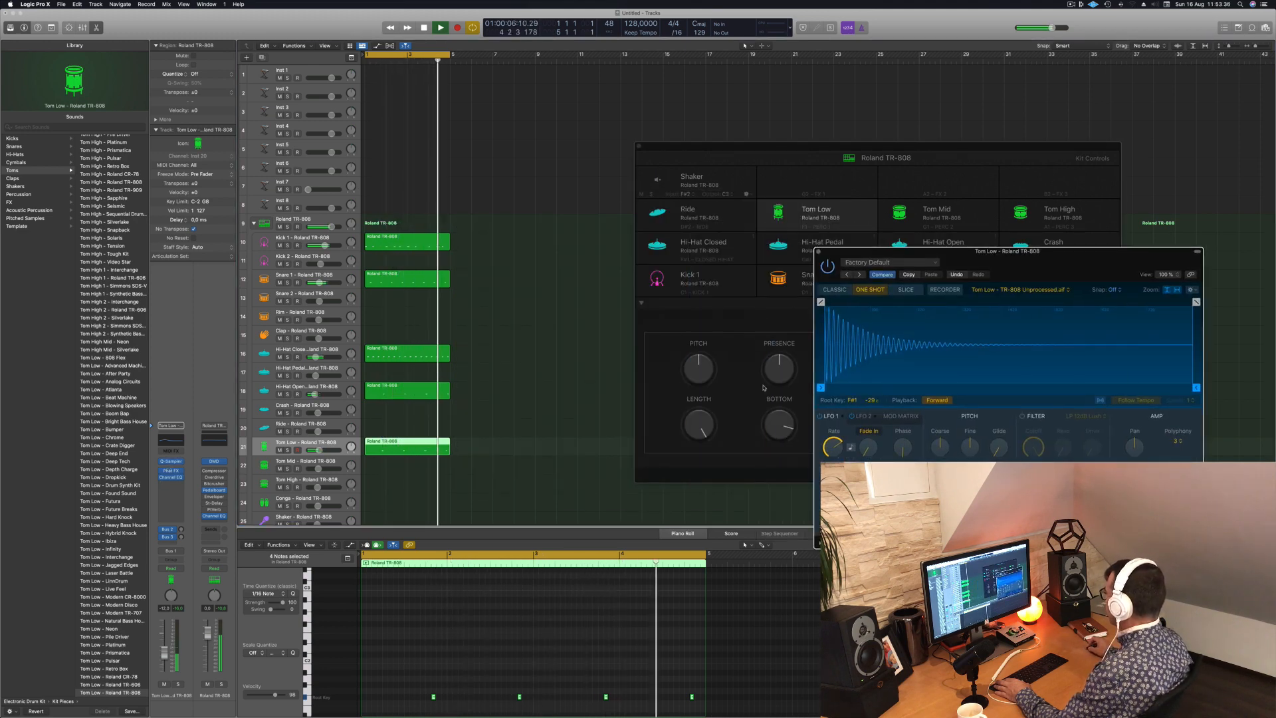
pyautogui.click(818, 253)
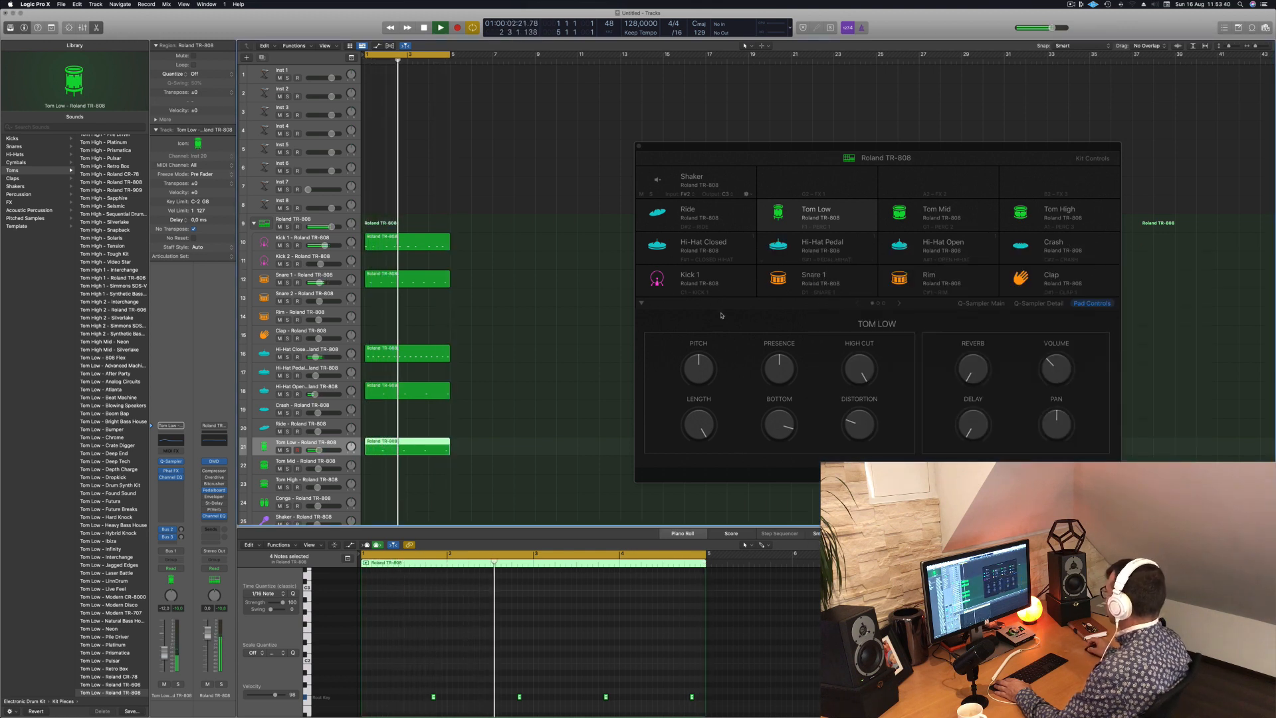
# - View the second page of drum pads, return to the first page and adjust the Tom Low pad's volume
pyautogui.click(897, 304)
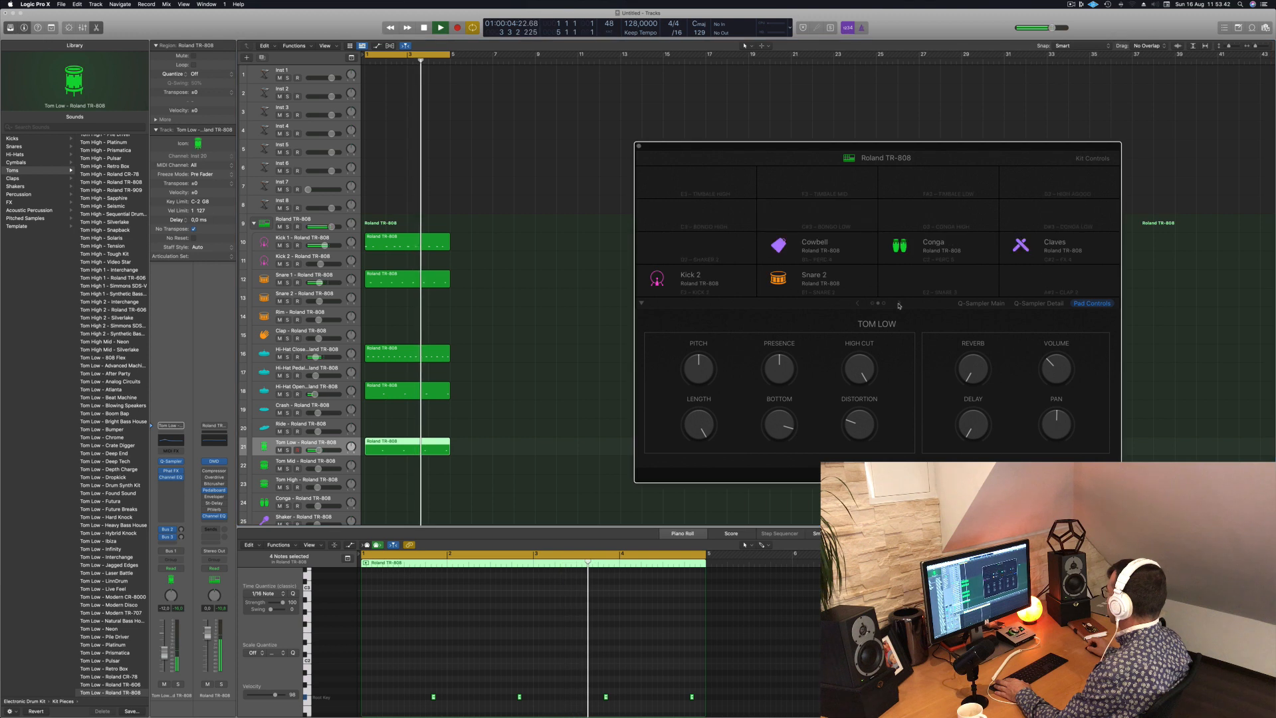
pyautogui.click(858, 303)
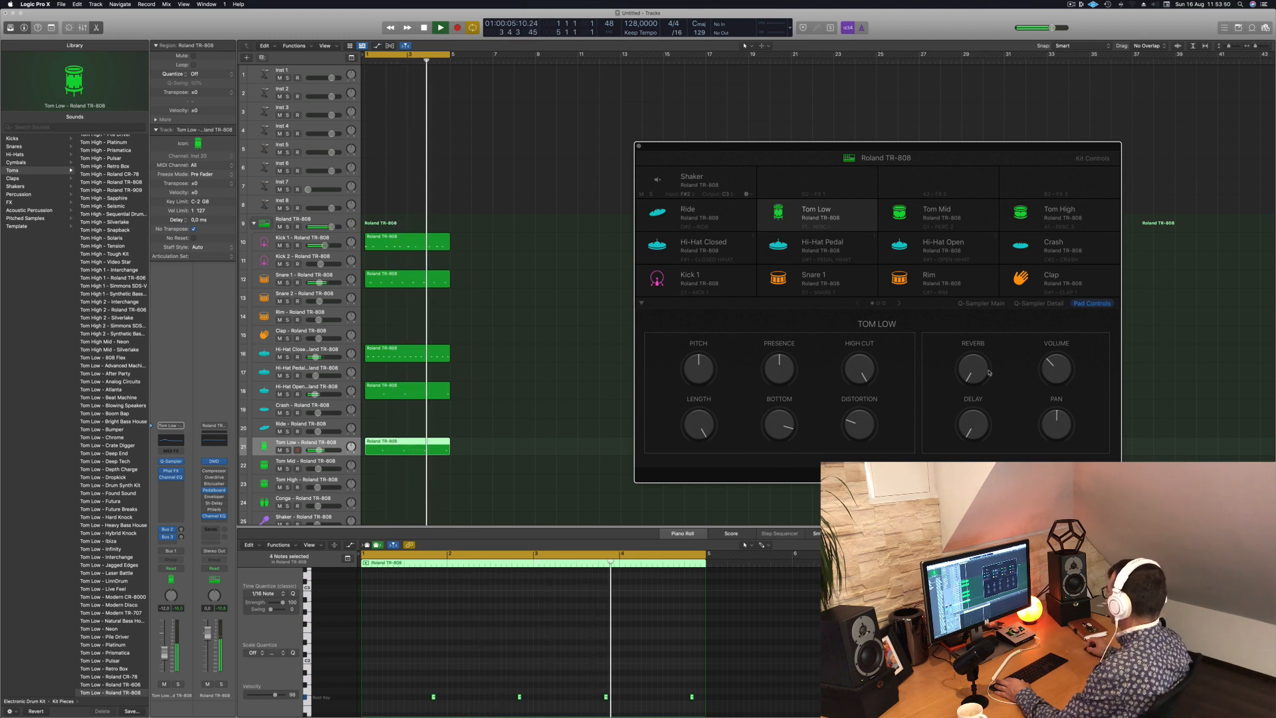
pyautogui.moveTo(982, 325); pyautogui.dragTo(984, 389)
pyautogui.moveTo(1058, 369)
pyautogui.mouseDown()
pyautogui.moveTo(1074, 299)
pyautogui.moveTo(1068, 365)
pyautogui.mouseUp()
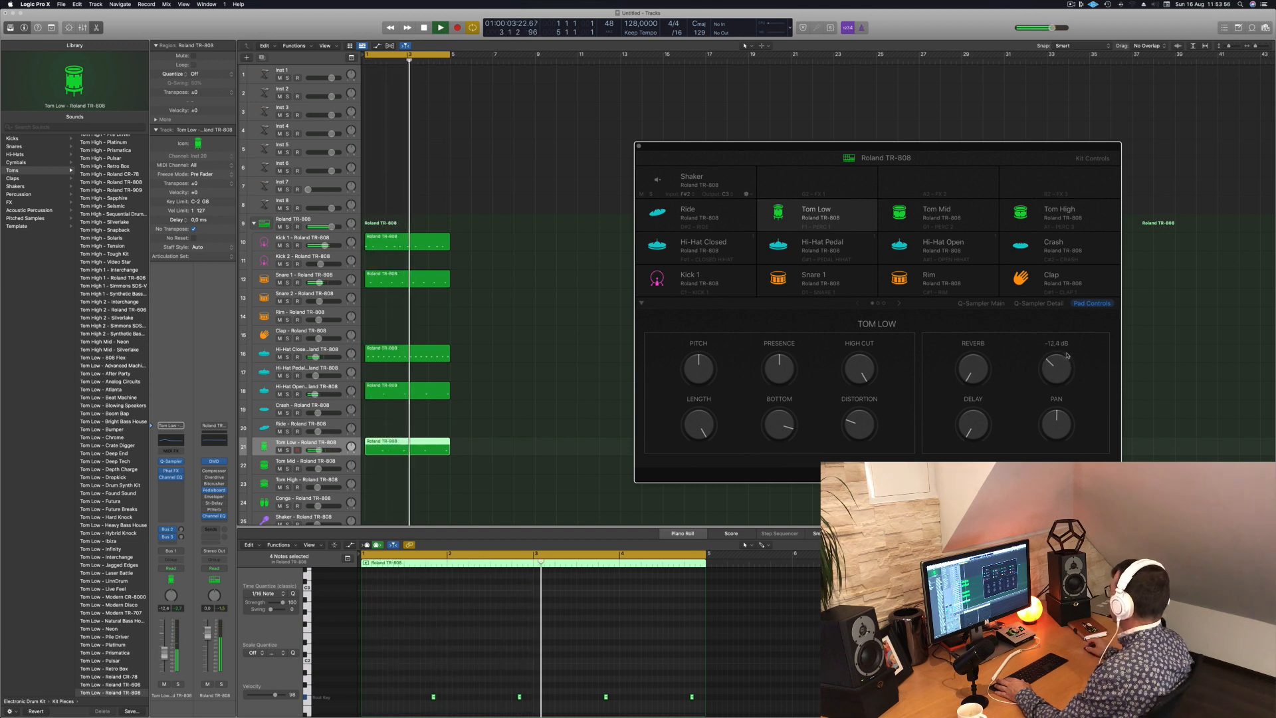
# - View Tom Low's Q-Sampler Detail and Q-Sampler Main pages and close the Drum Machine Designer window
pyautogui.click(1038, 303)
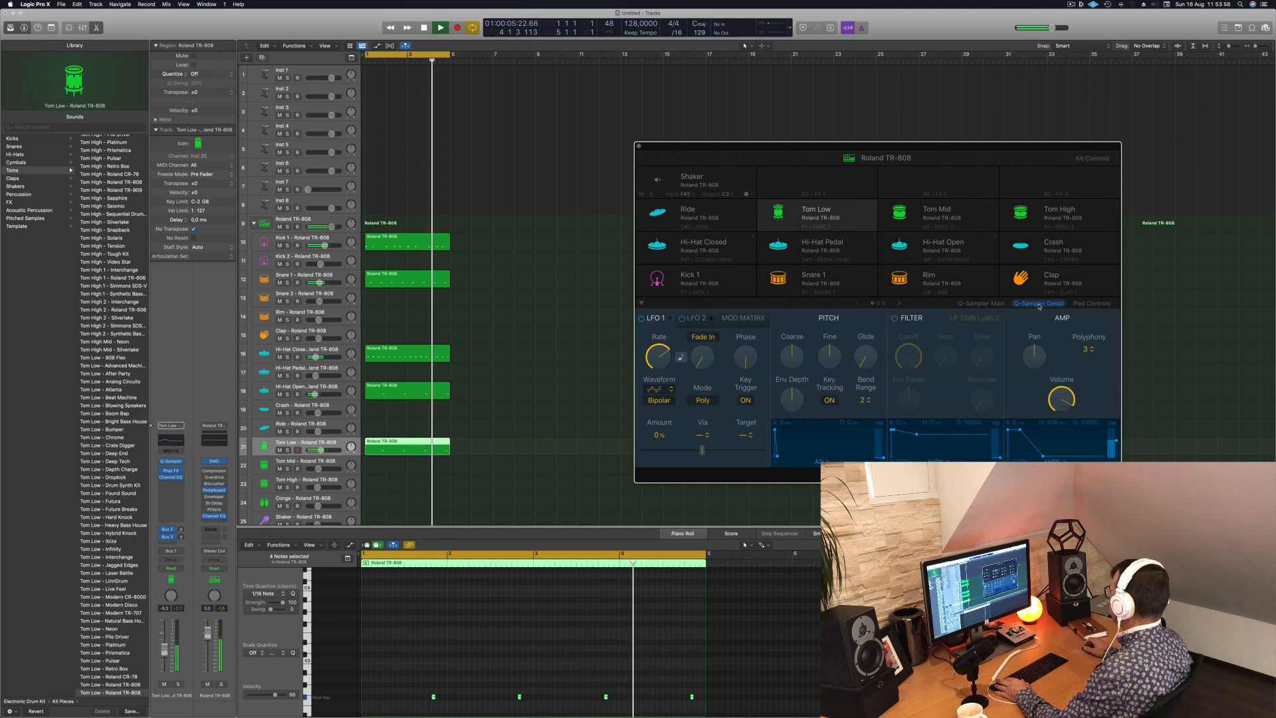
pyautogui.click(979, 304)
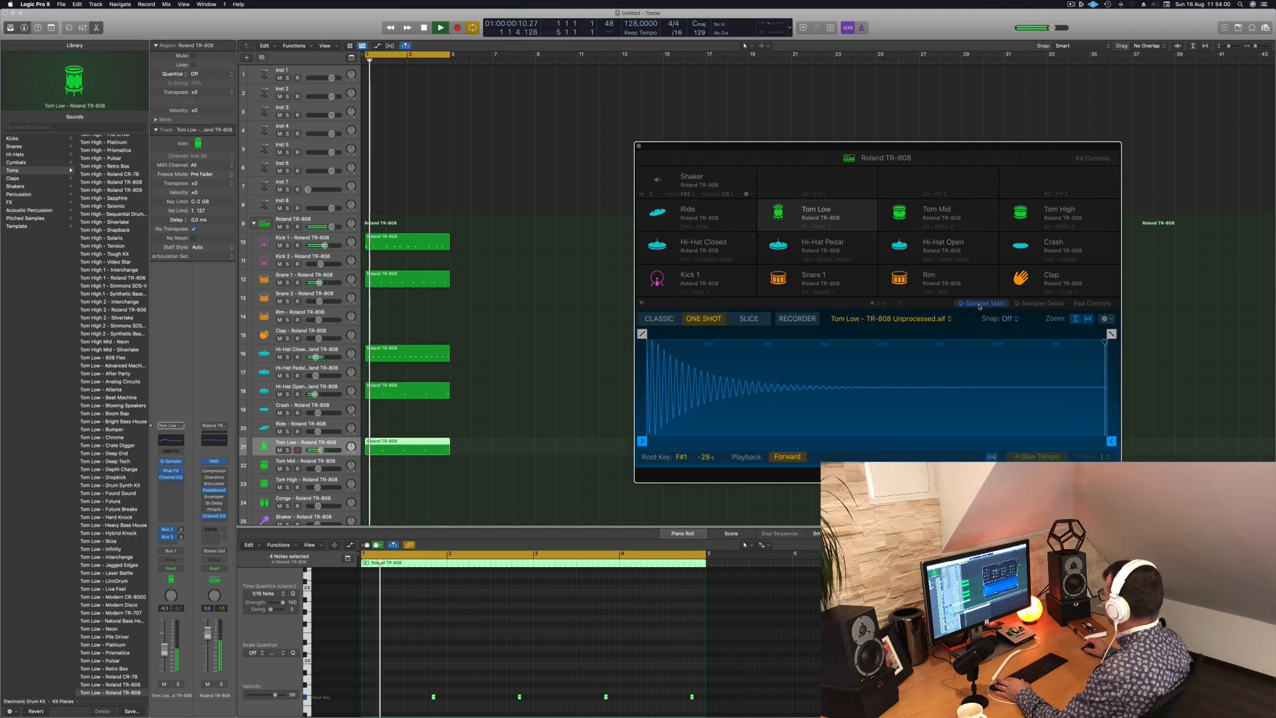
pyautogui.click(1051, 304)
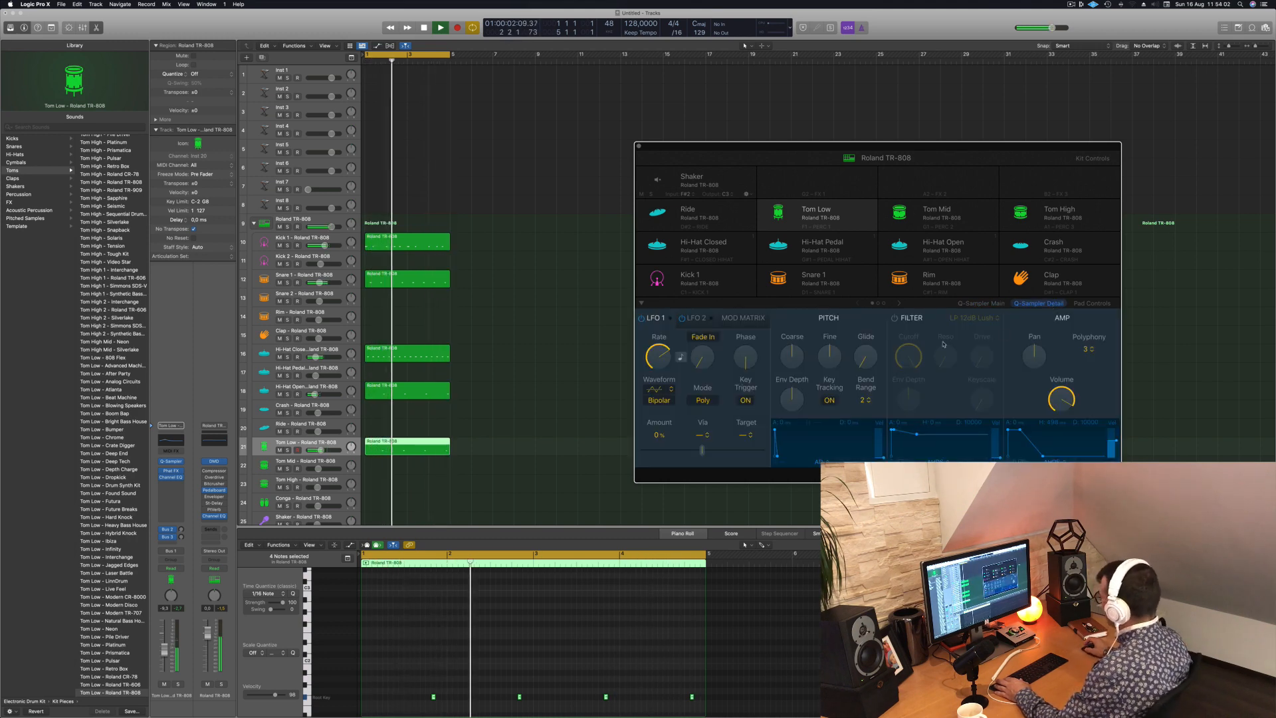
pyautogui.moveTo(967, 150)
pyautogui.mouseDown()
pyautogui.moveTo(914, 131)
pyautogui.moveTo(980, 130)
pyautogui.mouseUp()
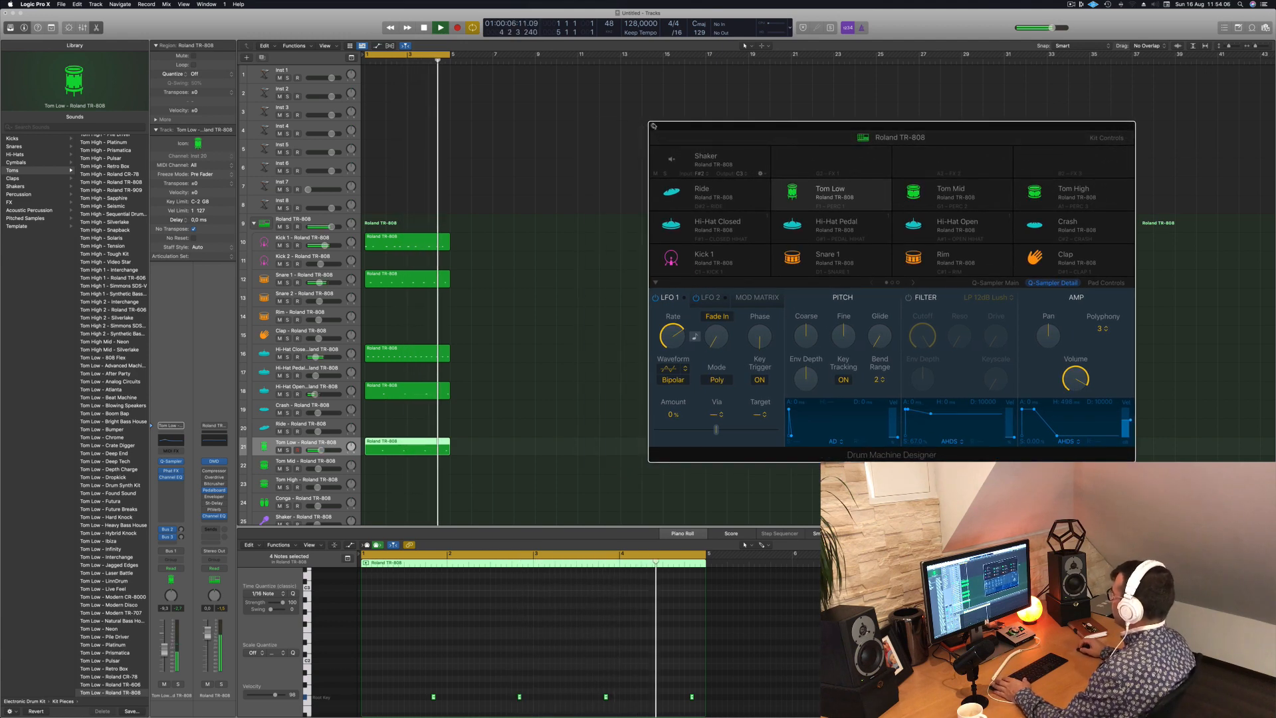
pyautogui.click(654, 127)
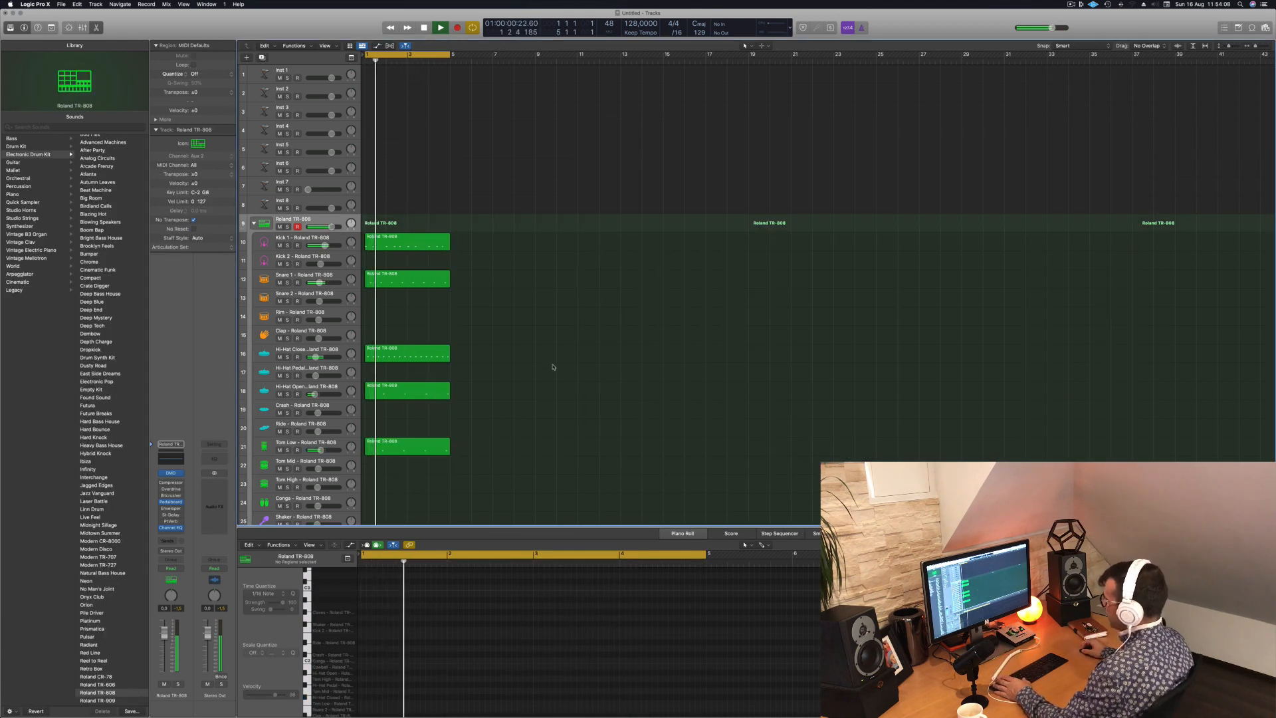
# - Stop playback, copy the Hi-Hat Closed region onto the Shaker track and transpose its notes to the root key row
pyautogui.click(403, 445)
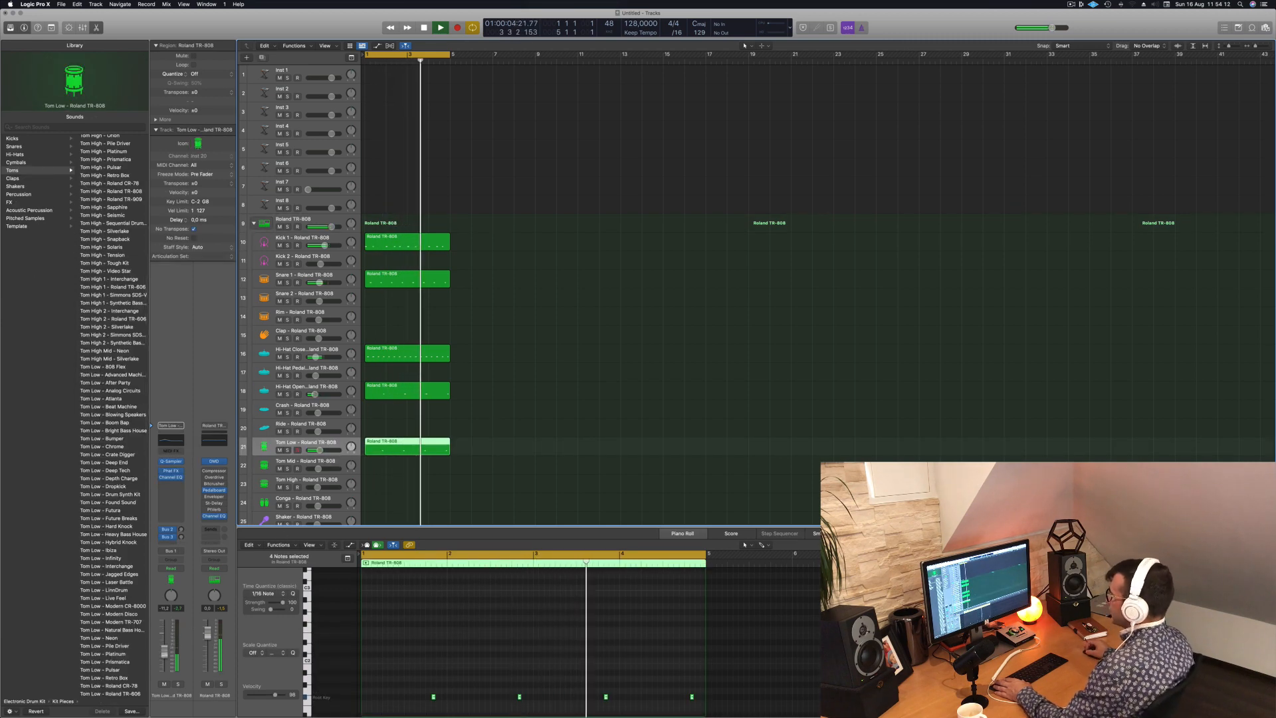
pyautogui.scroll(-3, 390, 385)
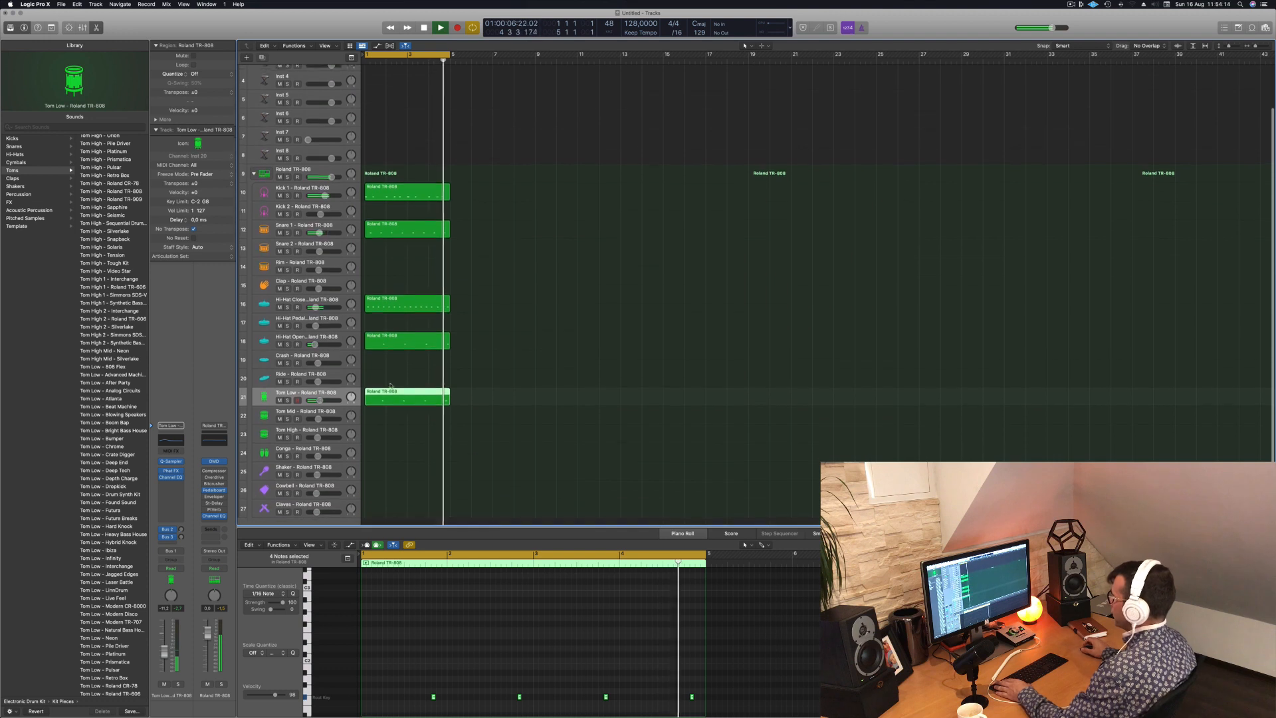
pyautogui.scroll(-1, 399, 359)
pyautogui.press('space')
pyautogui.moveTo(399, 387); pyautogui.dragTo(389, 462)
pyautogui.moveTo(733, 614); pyautogui.dragTo(733, 614)
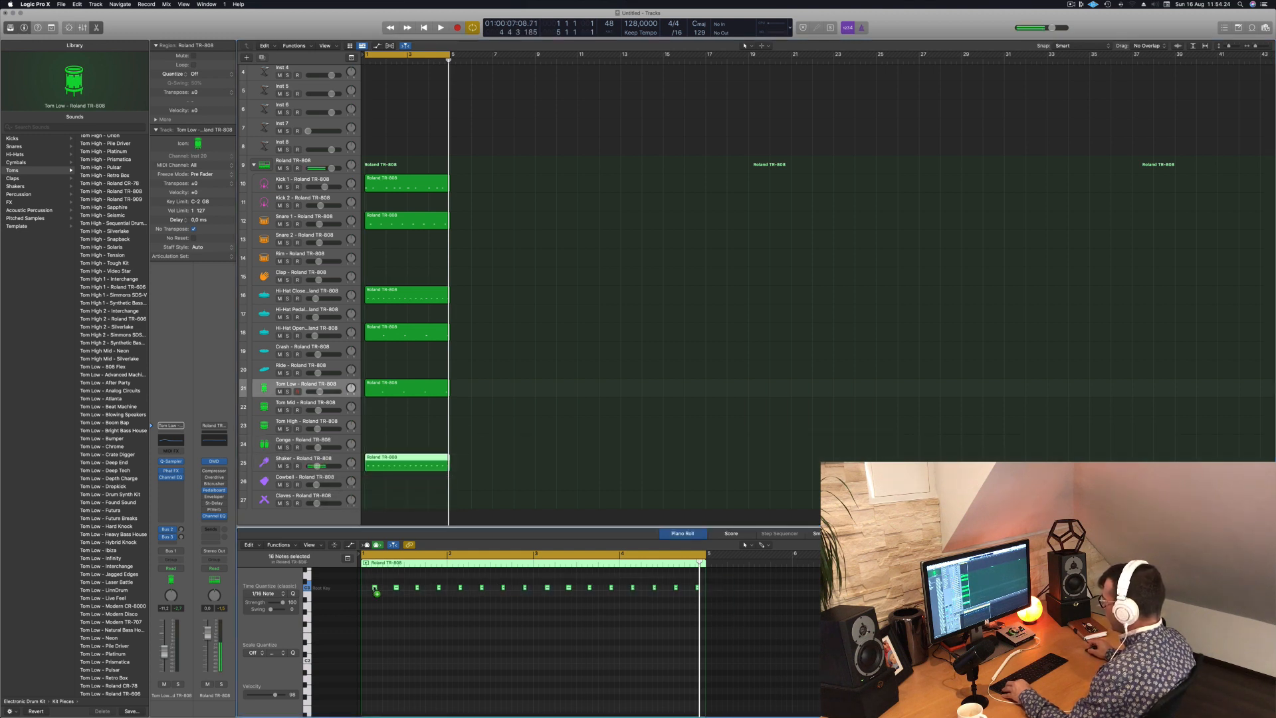
# - Duplicate the shaker notes into the gaps between them to double the pattern, and select the Shaker track
pyautogui.moveTo(374, 588); pyautogui.dragTo(212, 618)
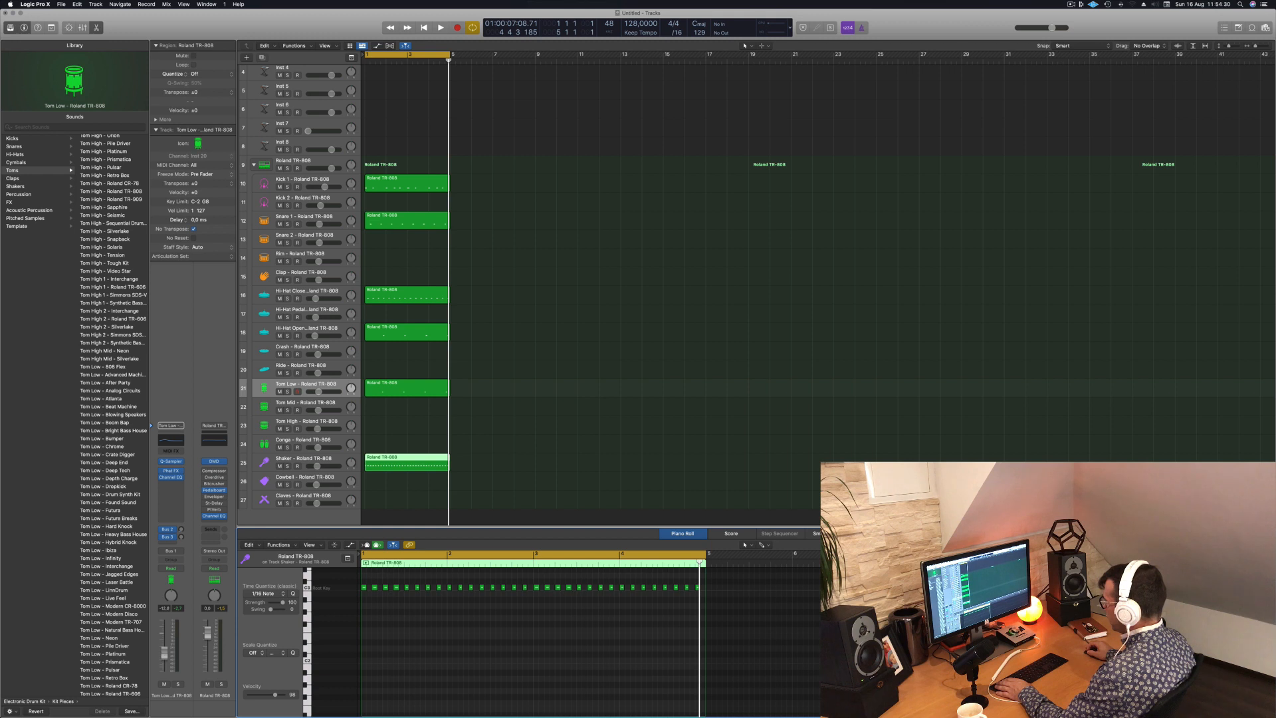
pyautogui.click(350, 464)
pyautogui.click(338, 460)
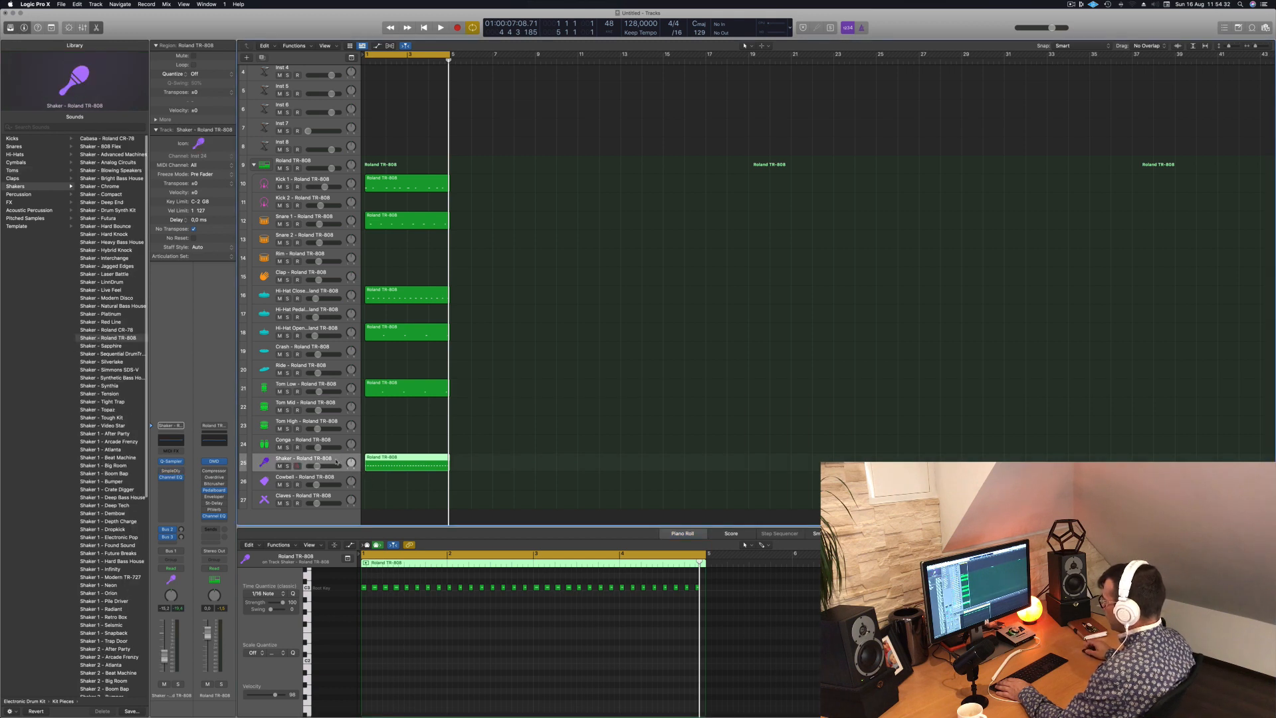
# - Play the loop, lower the Shaker track's volume and compare the groove with the shaker muted and unmuted
pyautogui.press('space')
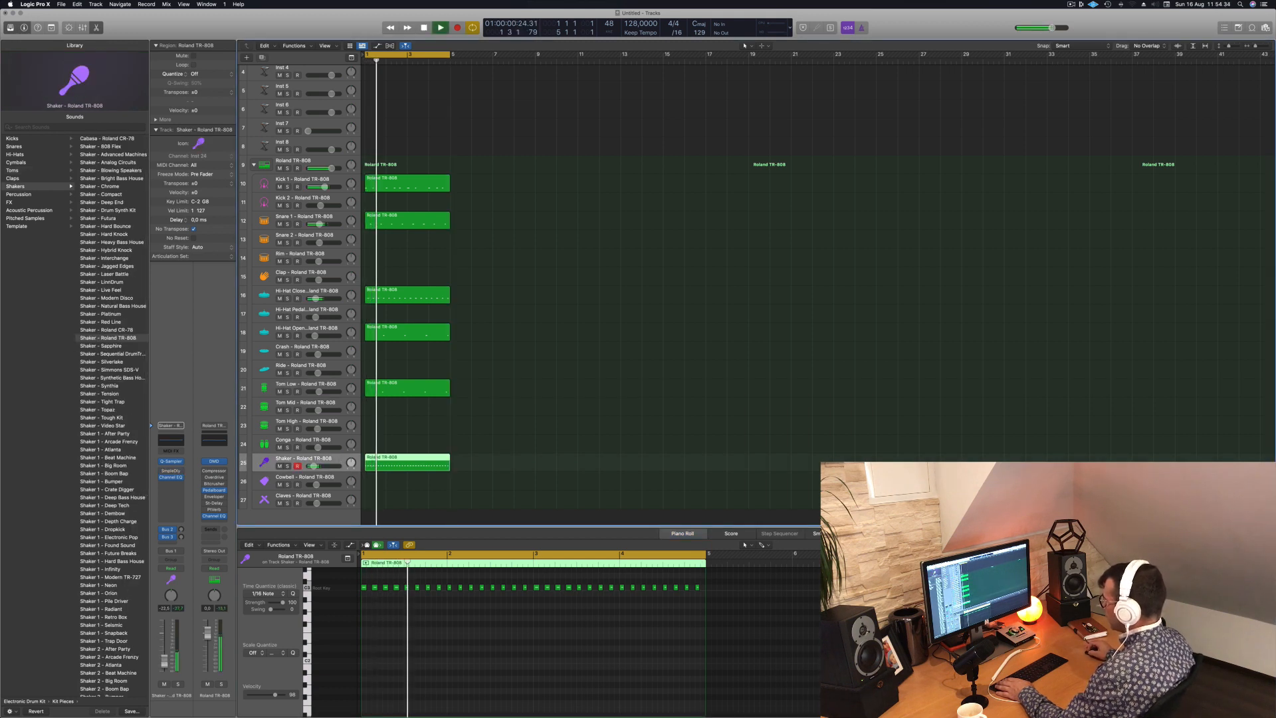
pyautogui.click(164, 683)
pyautogui.click(164, 683)
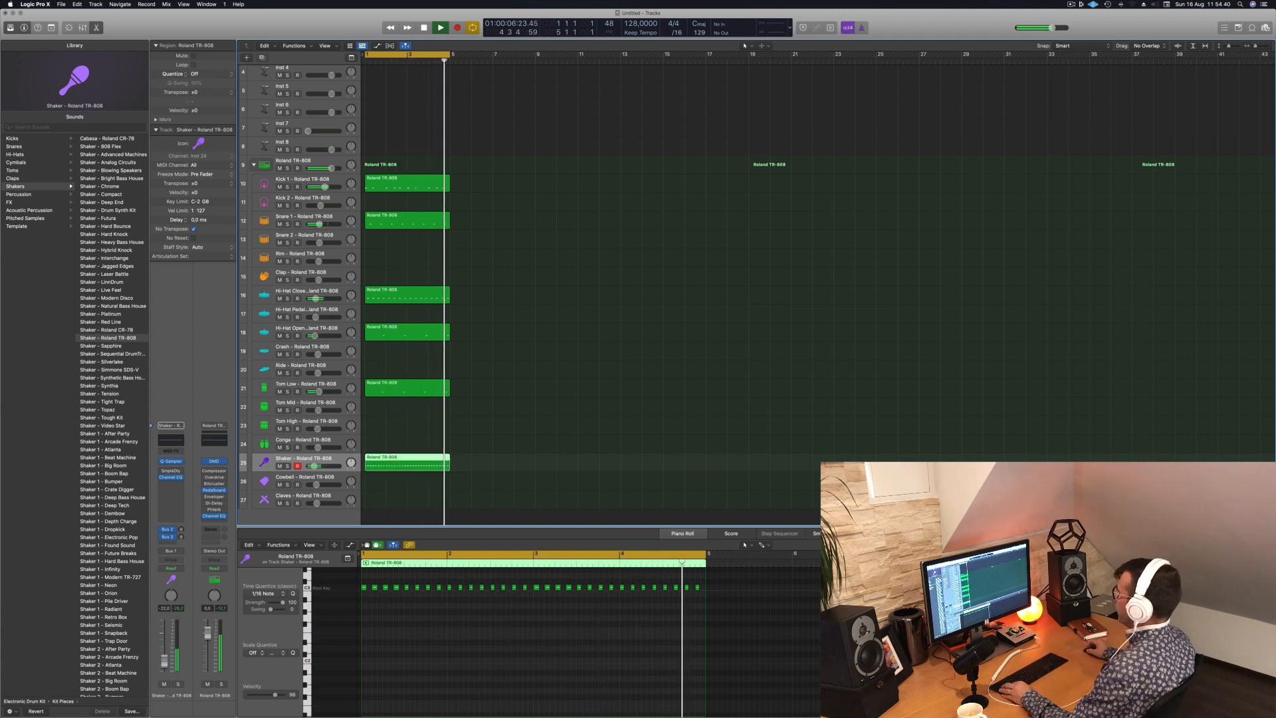
# - Copy all the drum regions to bar 5, and copy the resulting eight bars to bar 9 to fill 16 bars
pyautogui.scroll(1, 545, 223)
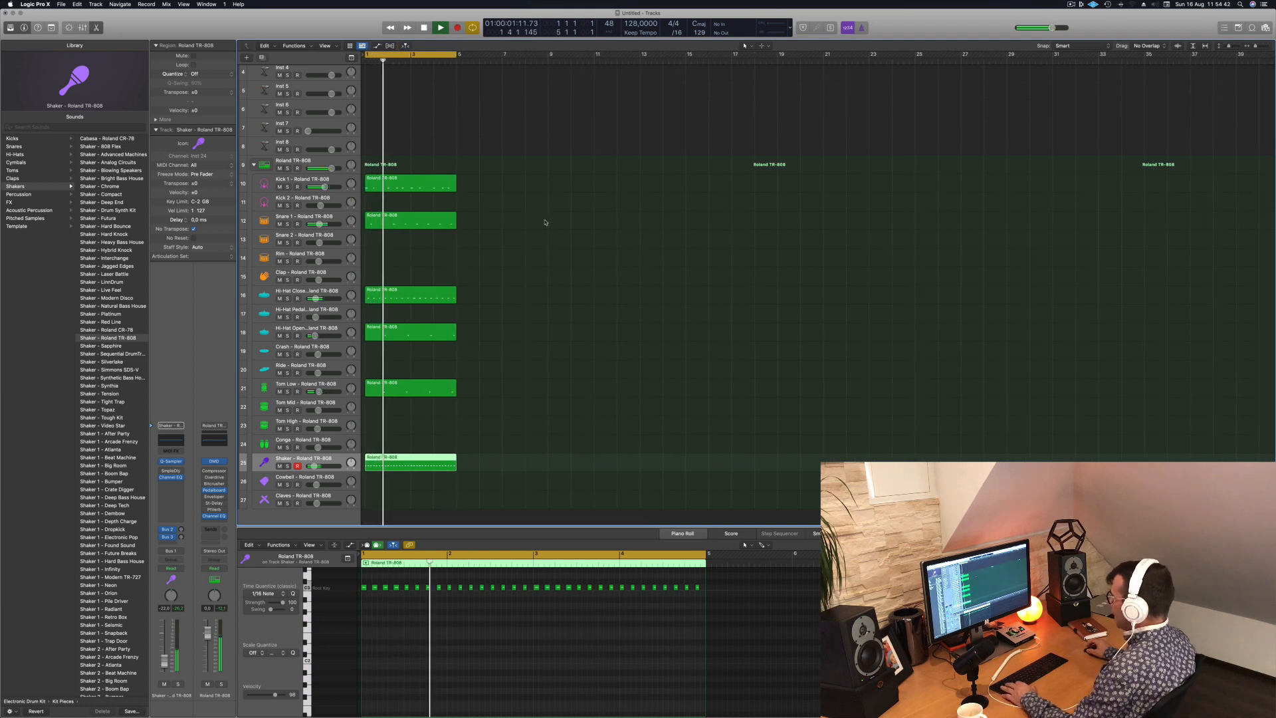
pyautogui.press('super+a')
pyautogui.moveTo(388, 183); pyautogui.dragTo(479, 184)
pyautogui.moveTo(620, 167); pyautogui.dragTo(406, 418)
pyautogui.moveTo(403, 186); pyautogui.dragTo(589, 188)
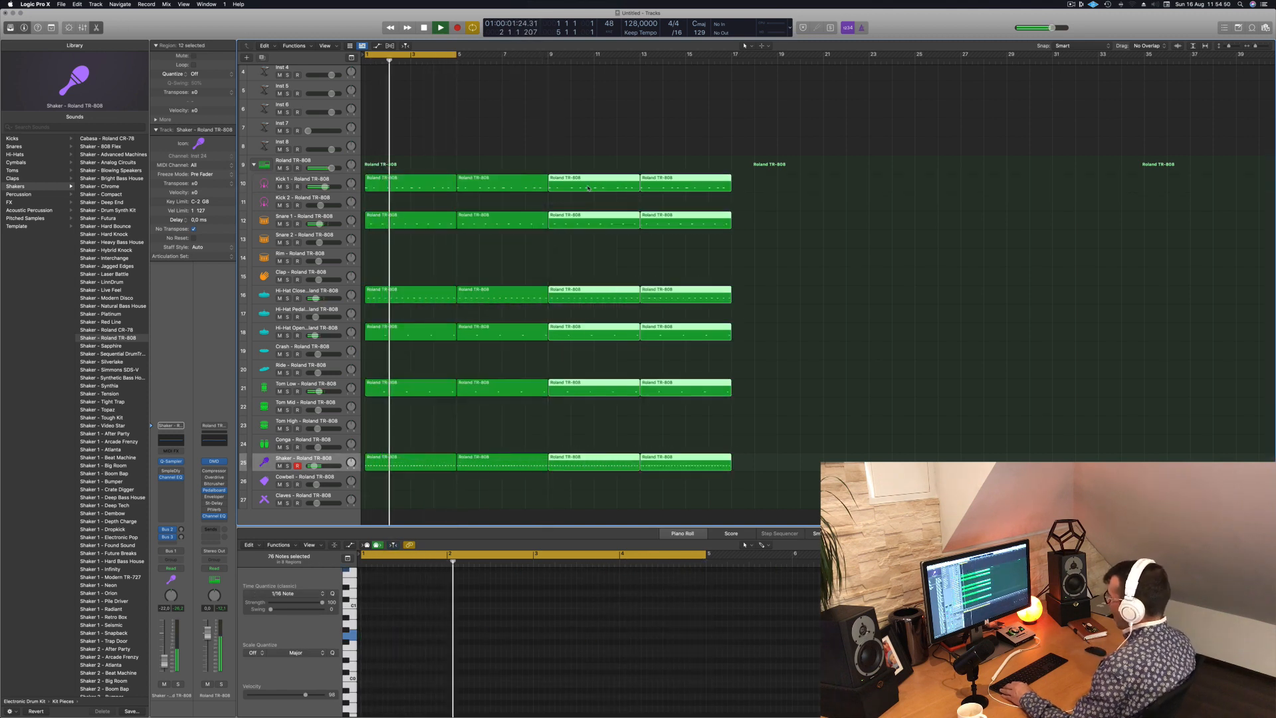
# - Copy the first Kick 1 region onto the Kick 2 track and play the loop
pyautogui.click(397, 180)
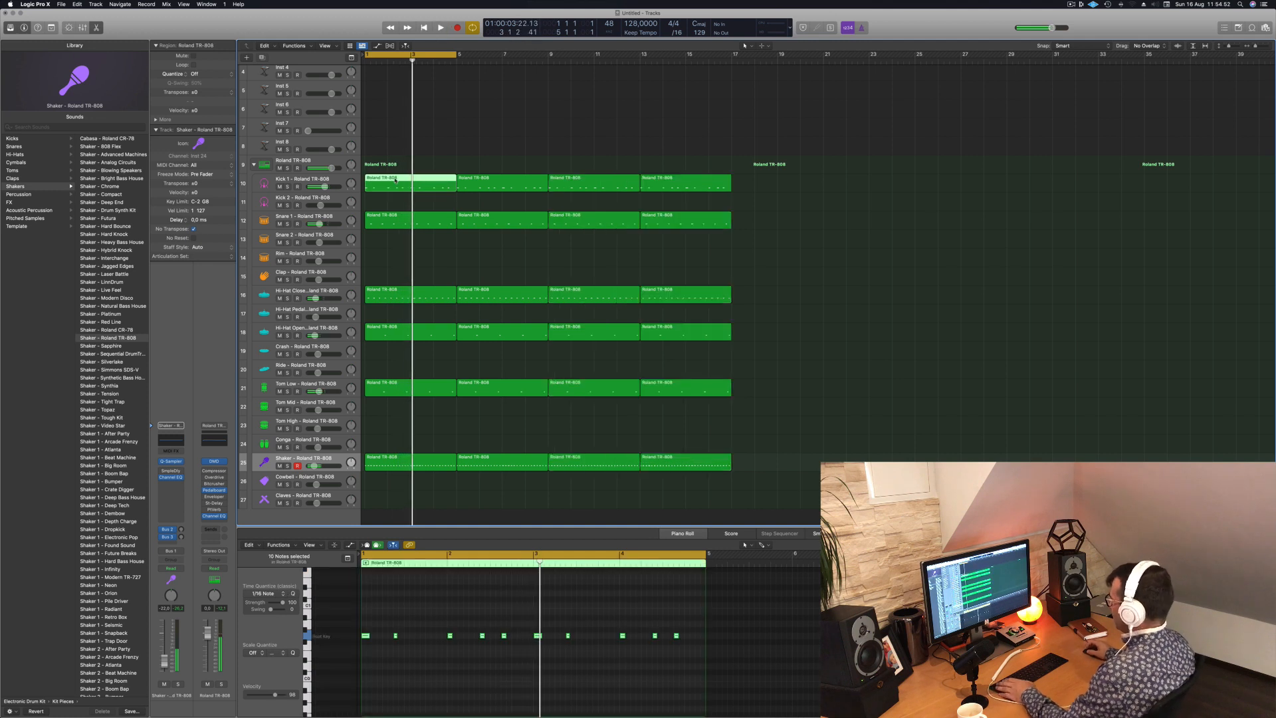
pyautogui.moveTo(394, 180); pyautogui.dragTo(394, 198)
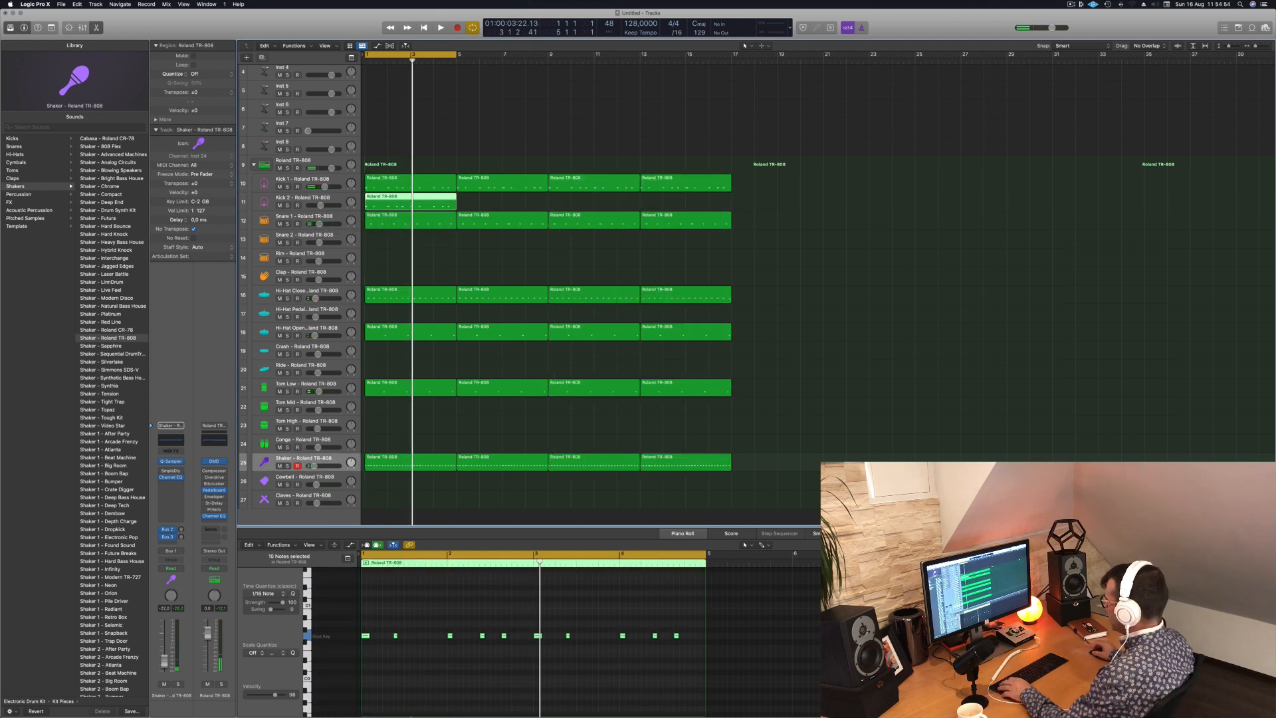
pyautogui.press('space')
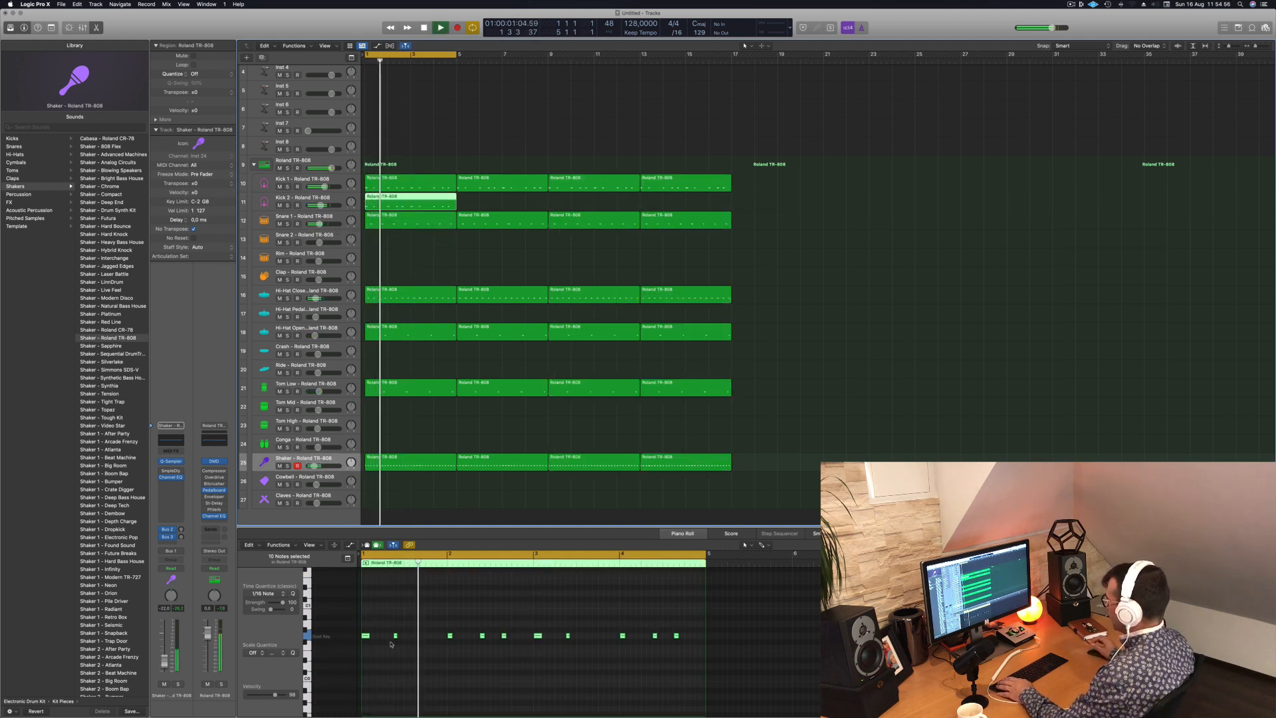
# - Delete the extra notes in the first Kick 2 region so only the first kick of each bar remains, and play the loop
pyautogui.press('space')
pyautogui.moveTo(386, 628); pyautogui.dragTo(397, 640)
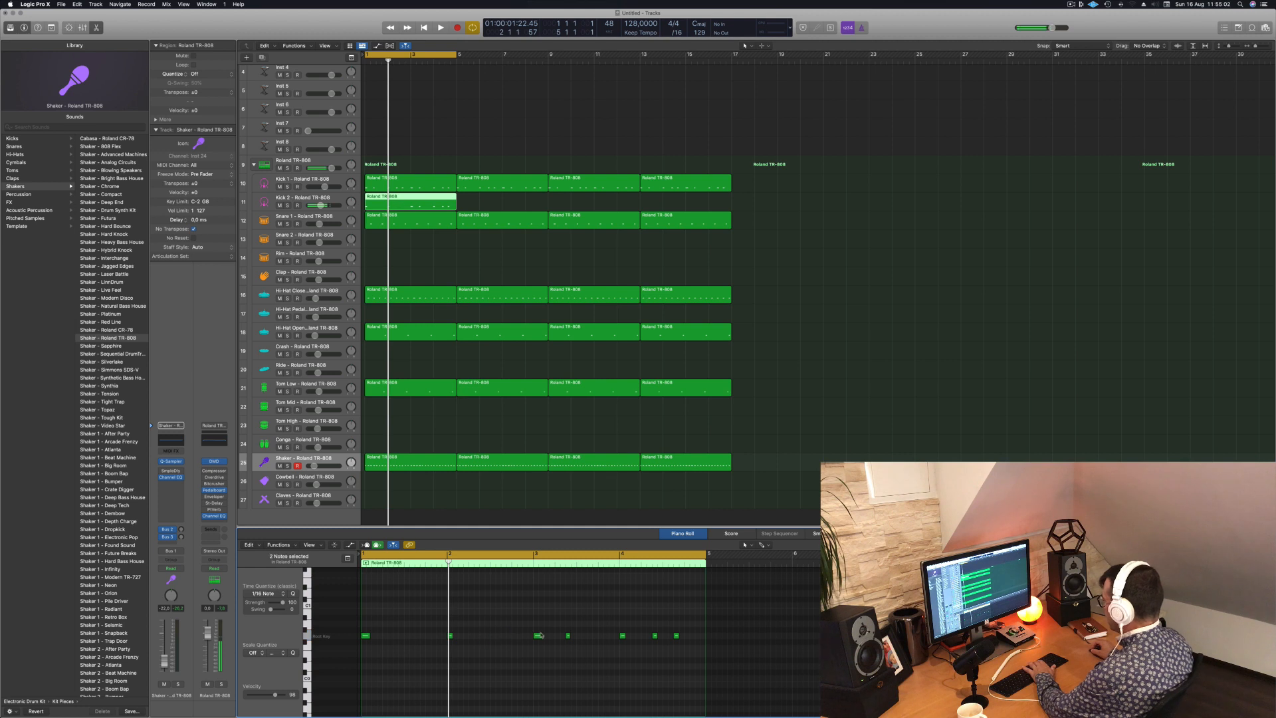
pyautogui.moveTo(552, 625); pyautogui.dragTo(711, 662)
pyautogui.press('Delete')
pyautogui.press('Delete')
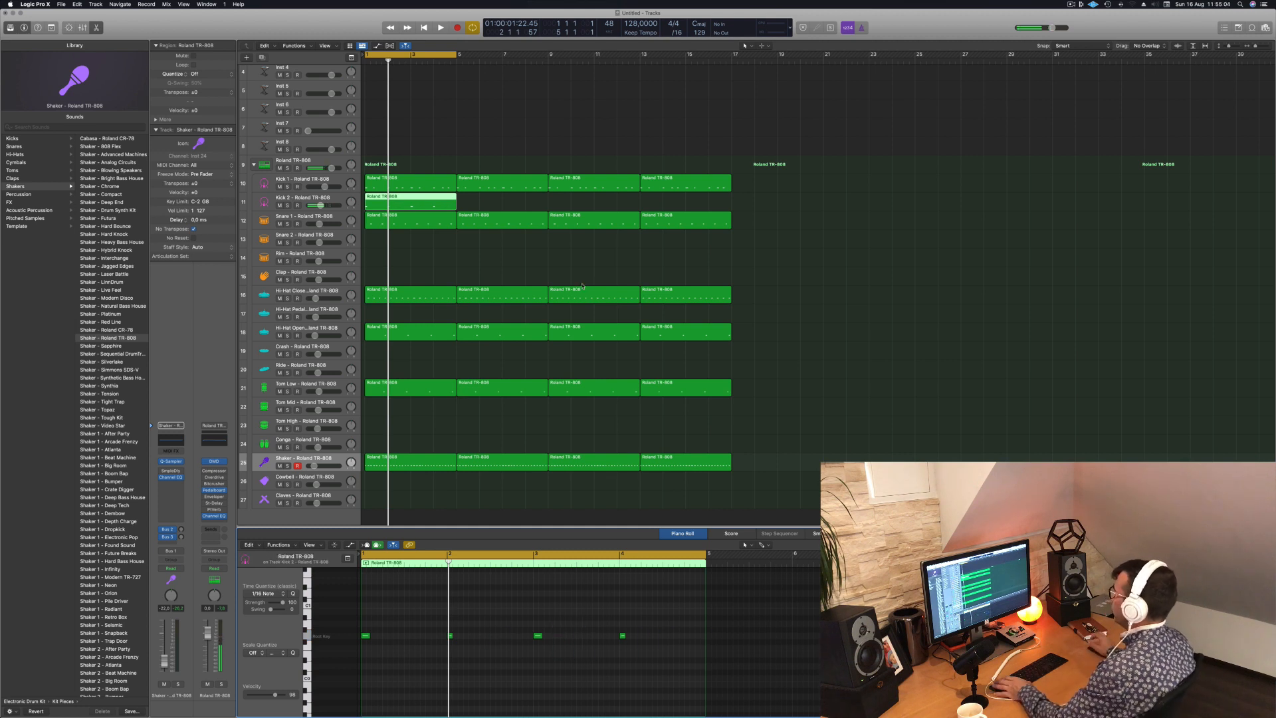
pyautogui.press('space')
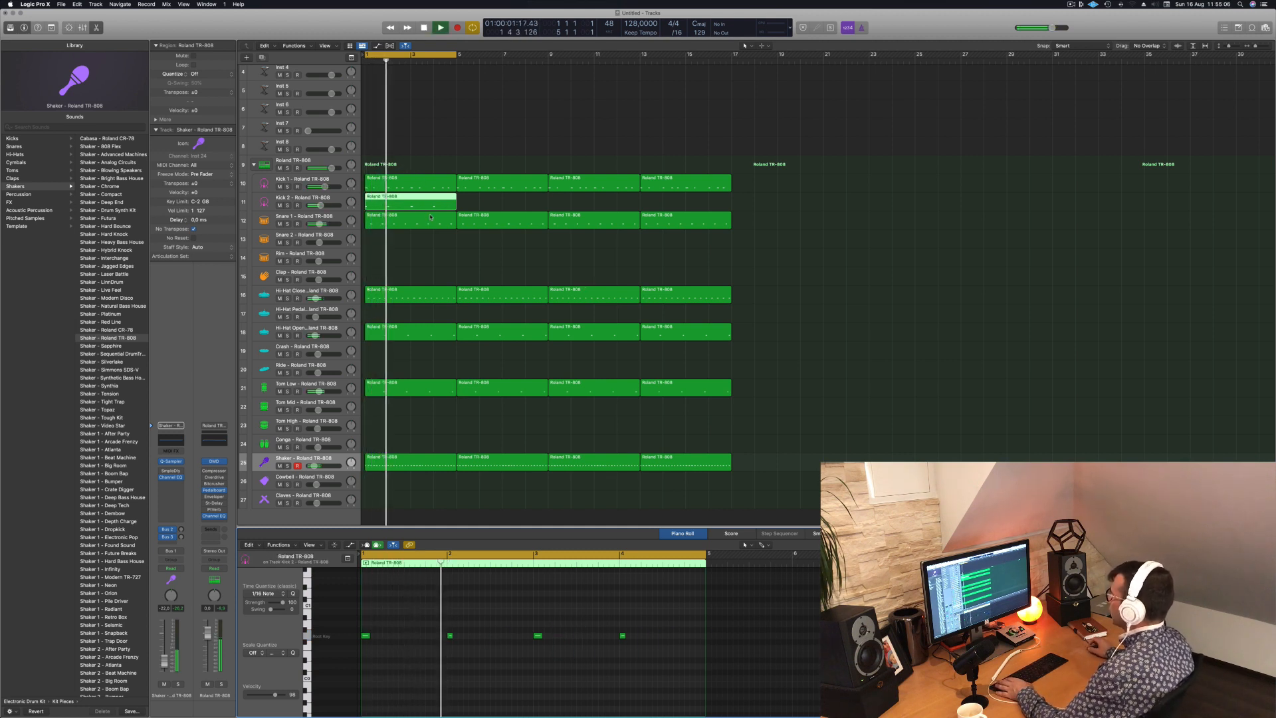
# - Copy the first Kick 2 region three times to fill bars 5 to 16, and play the loop with the original region selected
pyautogui.press('space')
pyautogui.moveTo(417, 202); pyautogui.dragTo(620, 209)
pyautogui.keyDown('shift'); pyautogui.click(437, 201); pyautogui.keyUp('shift')
pyautogui.press('space')
# - Audition Autumn Leaves, Birdland Calls, Blazing Hot and 808 Flex on the Kick 2 track, and load Kick 3 Sub - Blowing Speakers
pyautogui.click(293, 202)
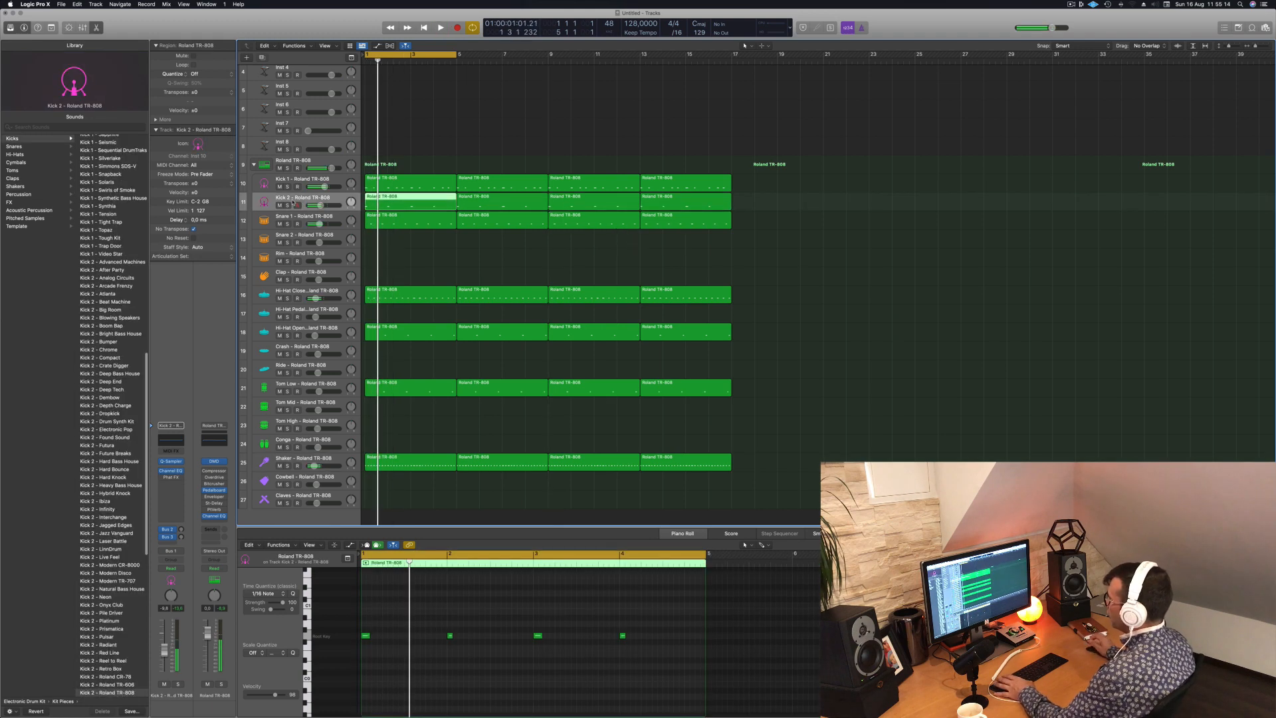
pyautogui.scroll(8, 100, 277)
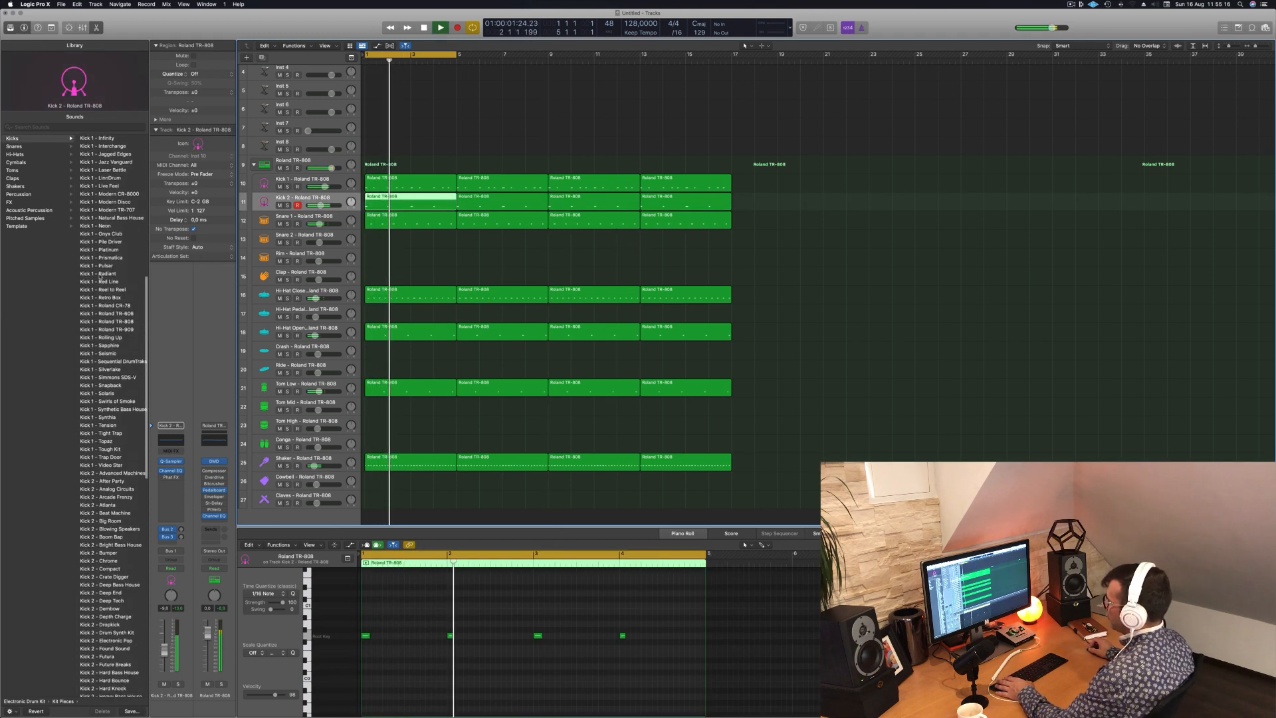
pyautogui.scroll(10, 100, 277)
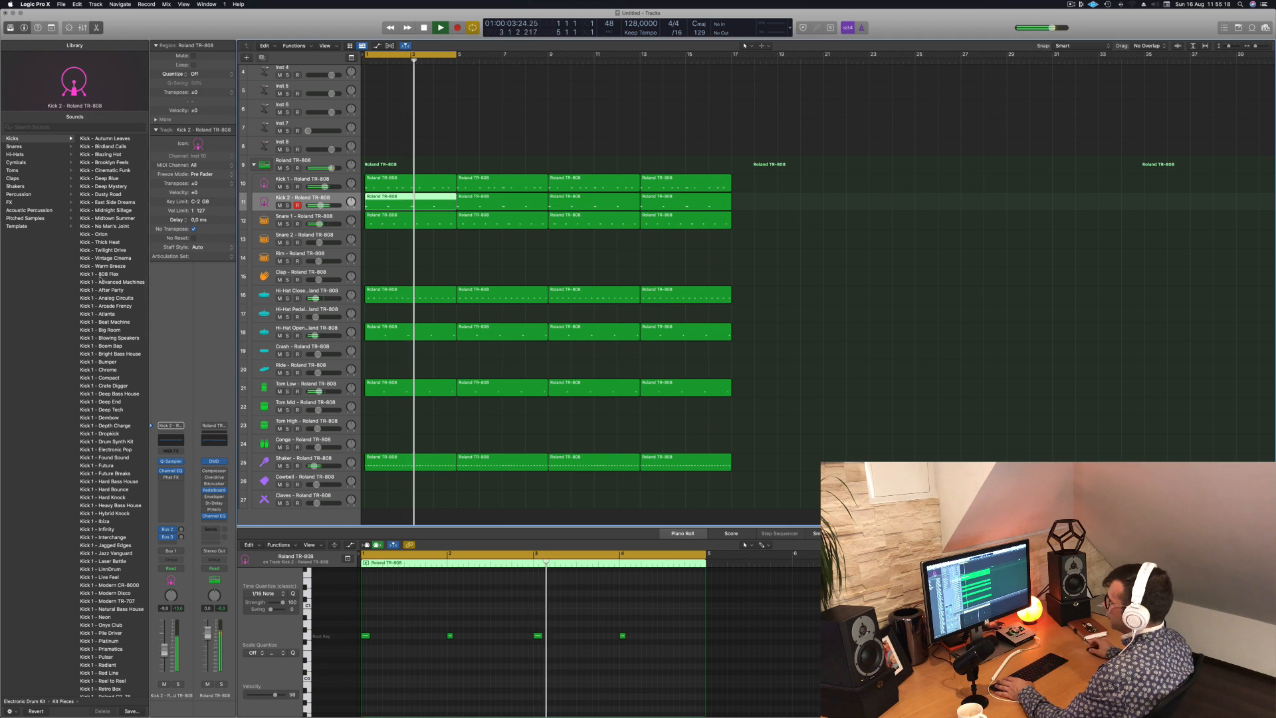
pyautogui.press('space')
pyautogui.click(108, 139)
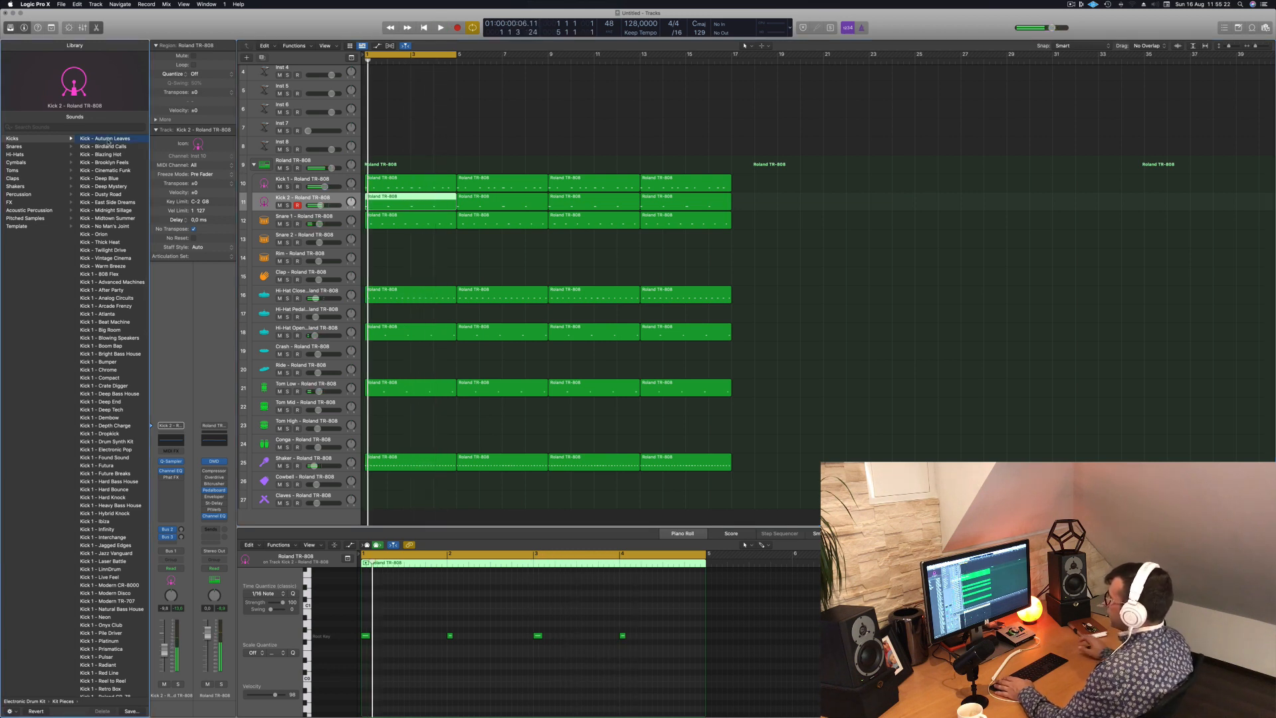
pyautogui.press('space')
pyautogui.press('Down')
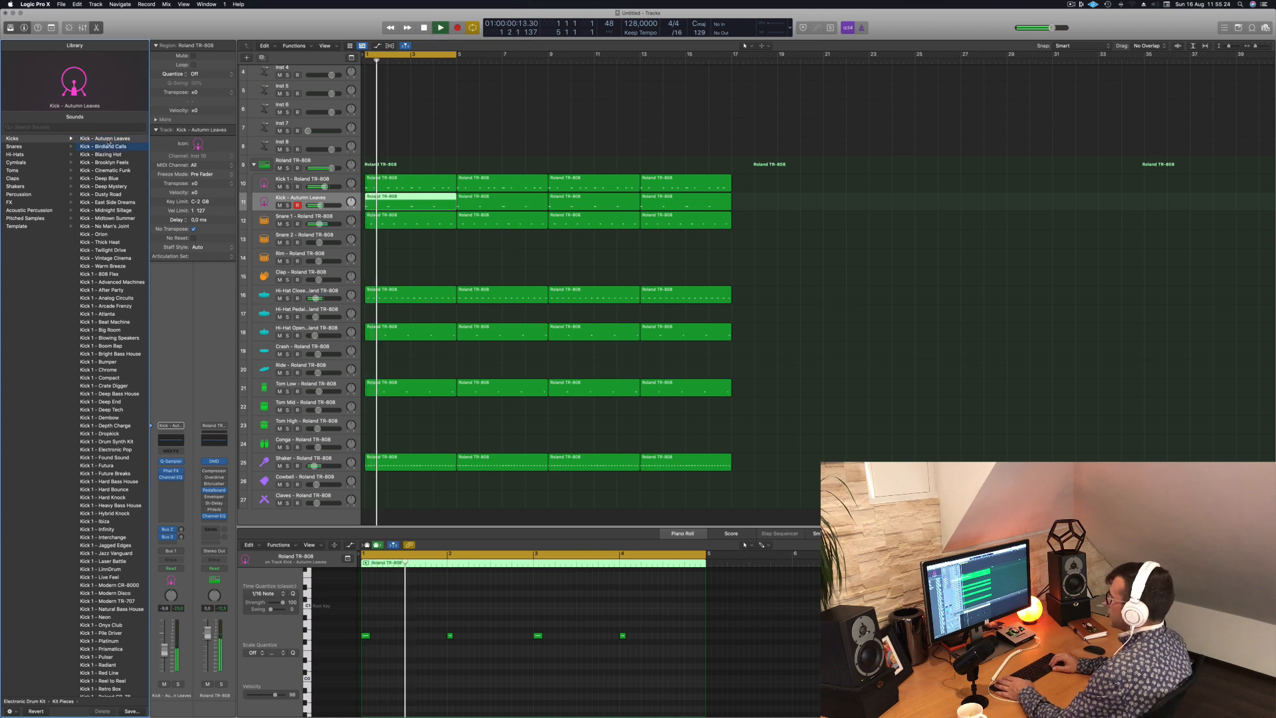
pyautogui.press('Down')
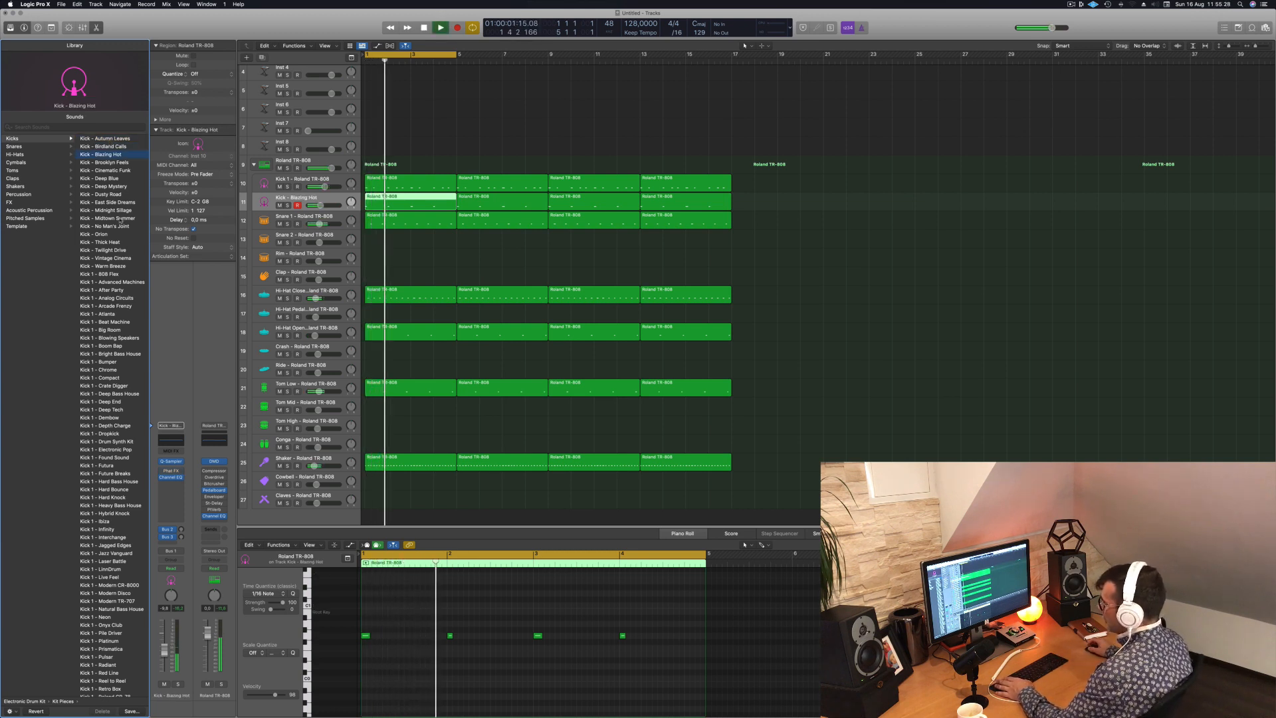
pyautogui.click(113, 273)
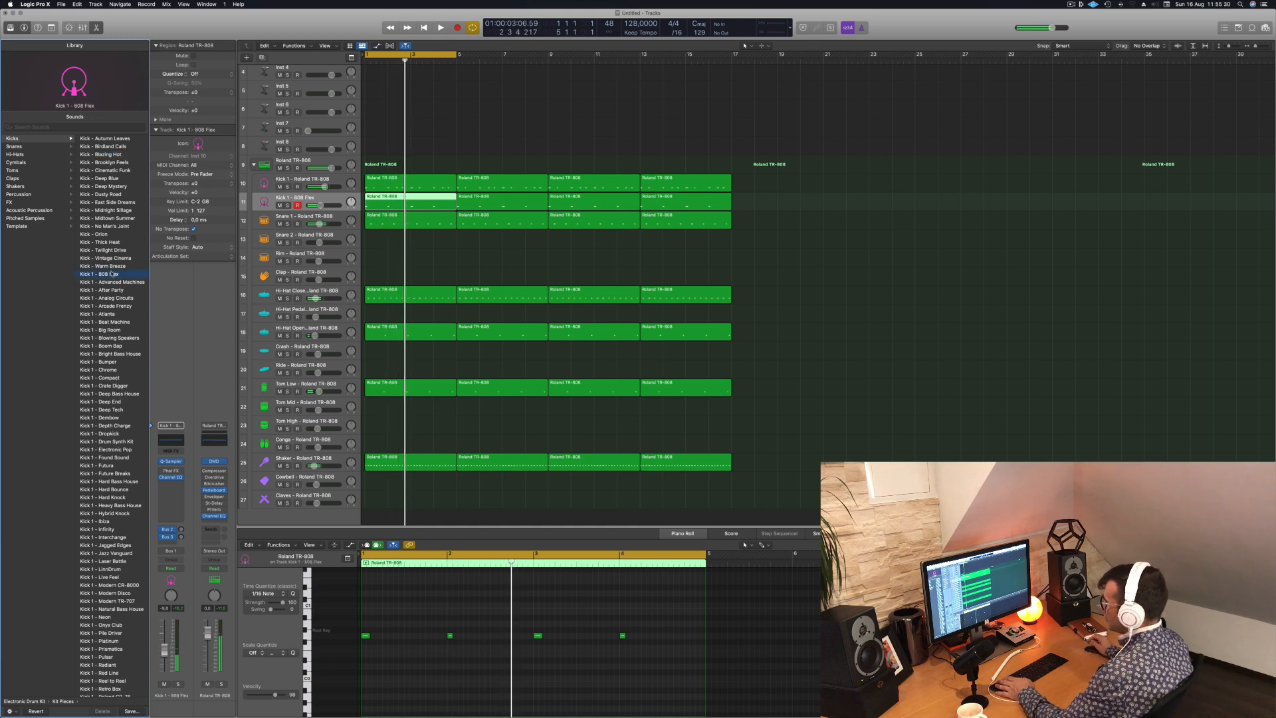
pyautogui.scroll(-20, 114, 276)
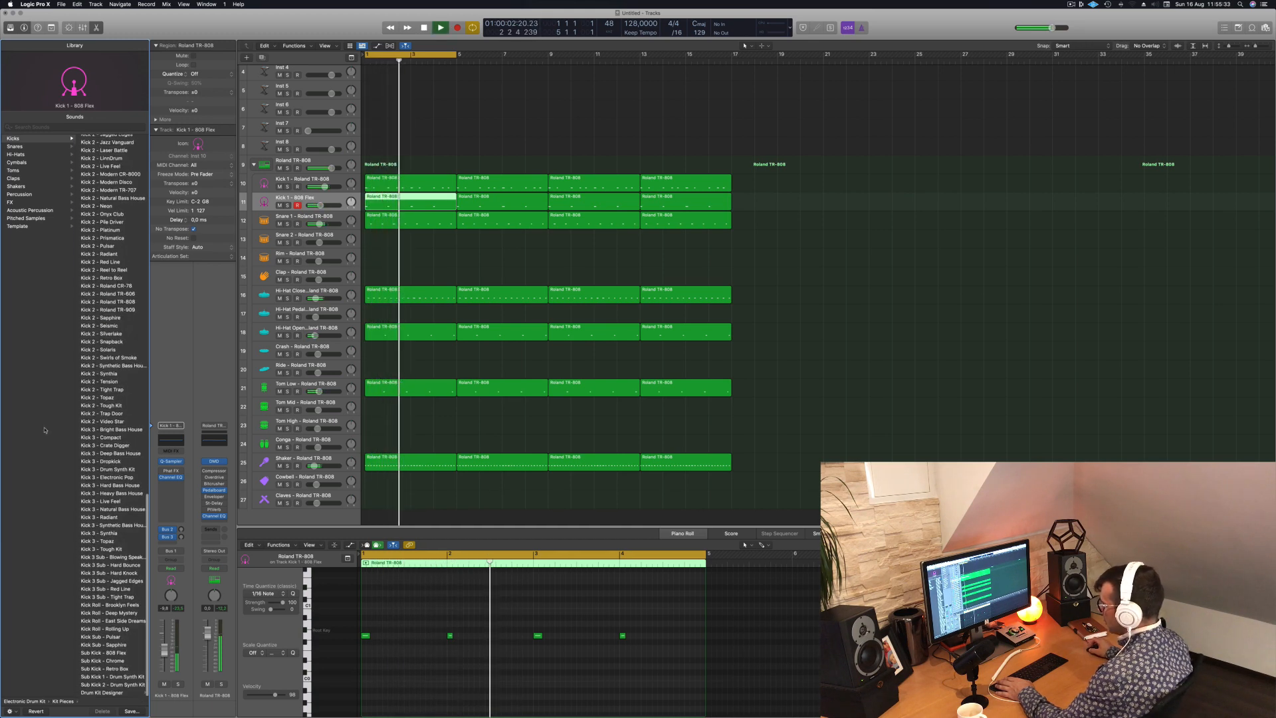
pyautogui.click(107, 557)
pyautogui.press('space')
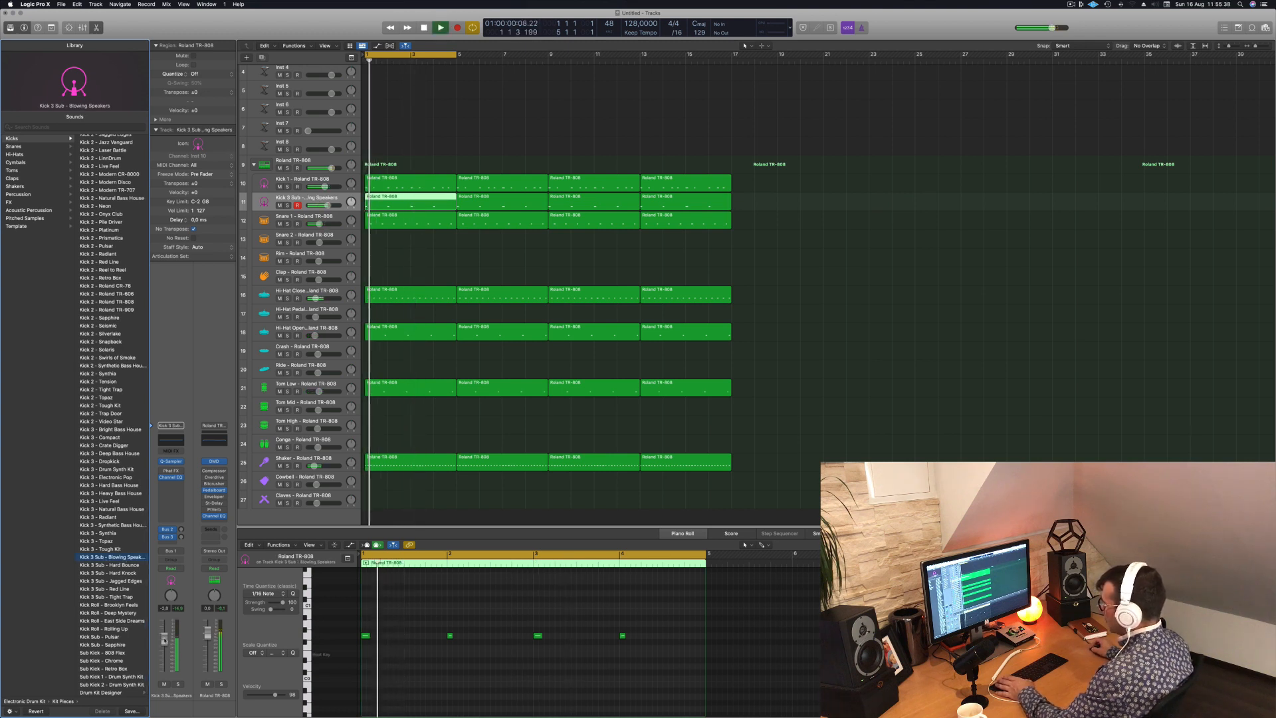
# - Move the four notes of the sub kick region down to the root key, lengthen them to about a third of a bar and replay
pyautogui.click(409, 675)
pyautogui.press('space')
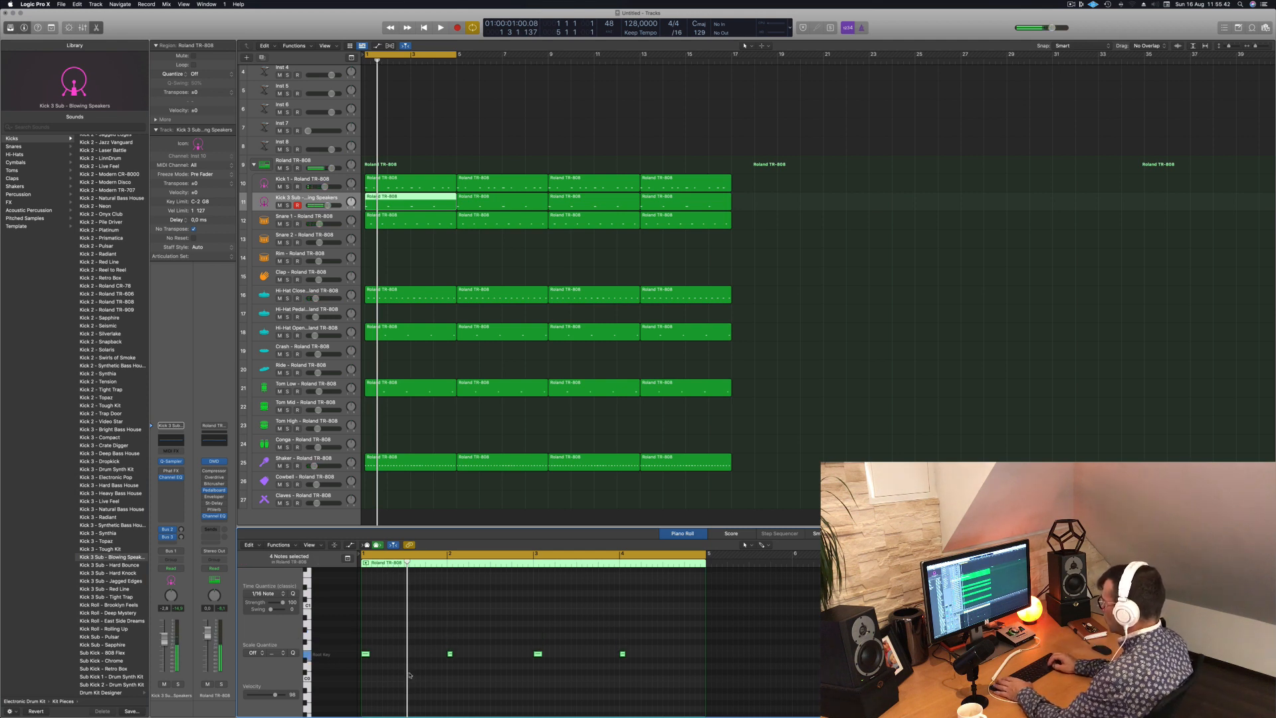
pyautogui.press('space')
pyautogui.moveTo(368, 653); pyautogui.dragTo(390, 653)
pyautogui.press('space')
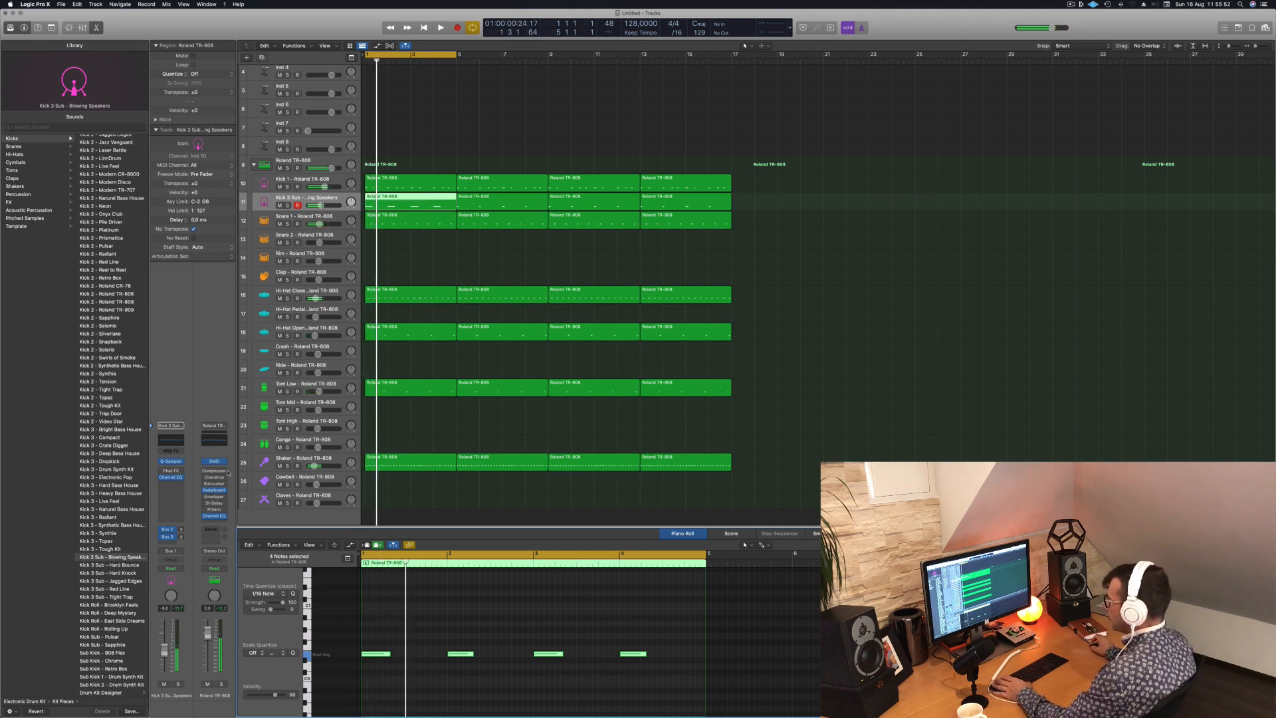
# - Audition the Kick 3 Sub sounds from Hard Bounce to Tight Trap, return to Blowing Speakers and compare the groove with it muted and unmuted
pyautogui.click(105, 565)
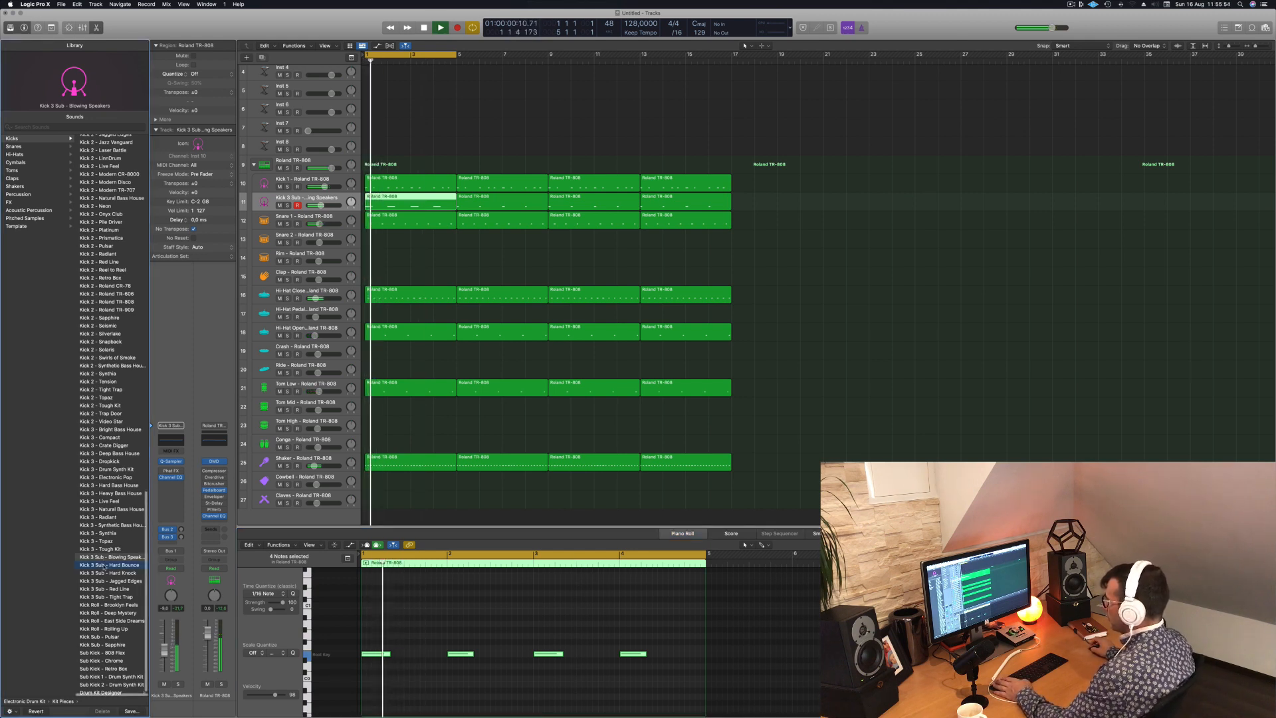
pyautogui.click(99, 573)
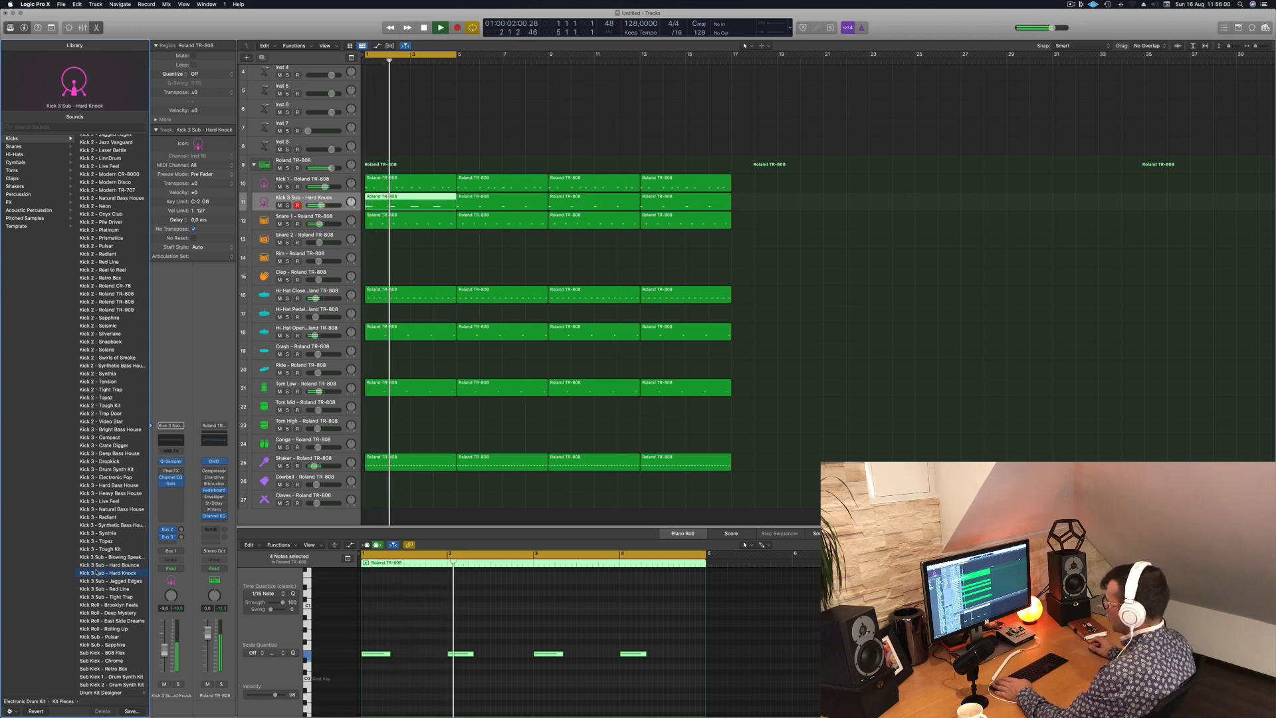
pyautogui.click(109, 581)
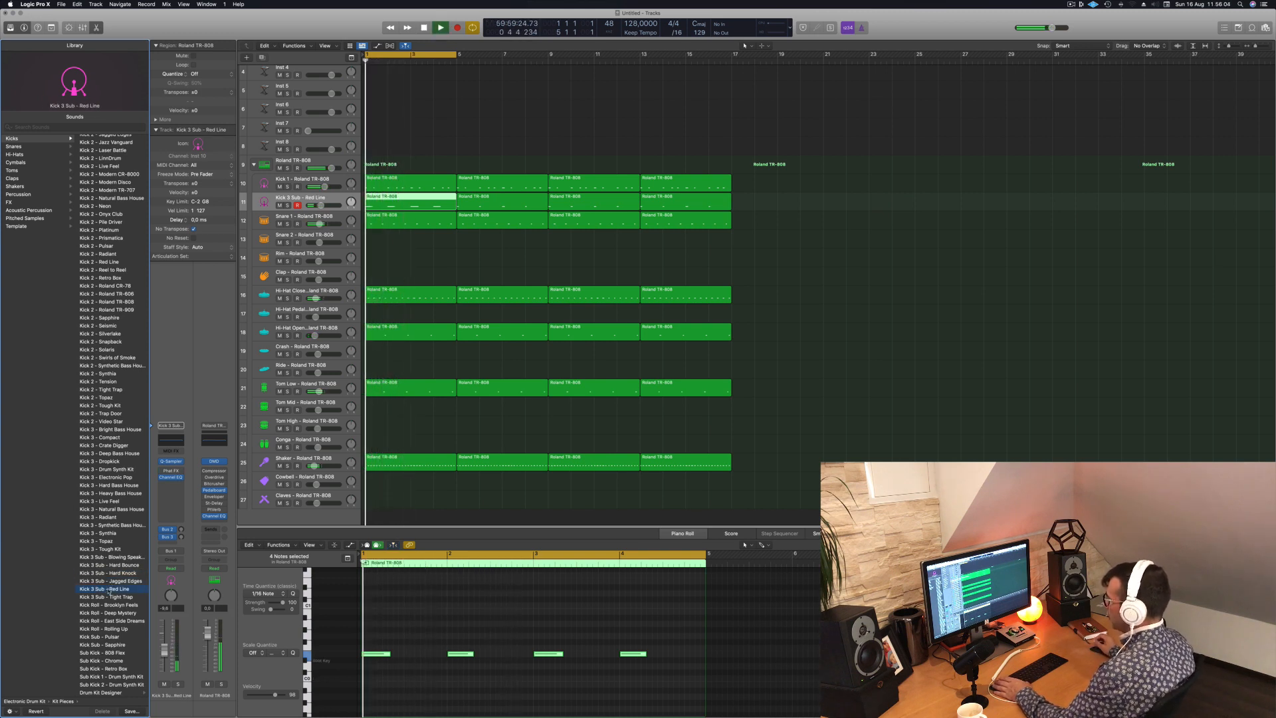
pyautogui.click(110, 599)
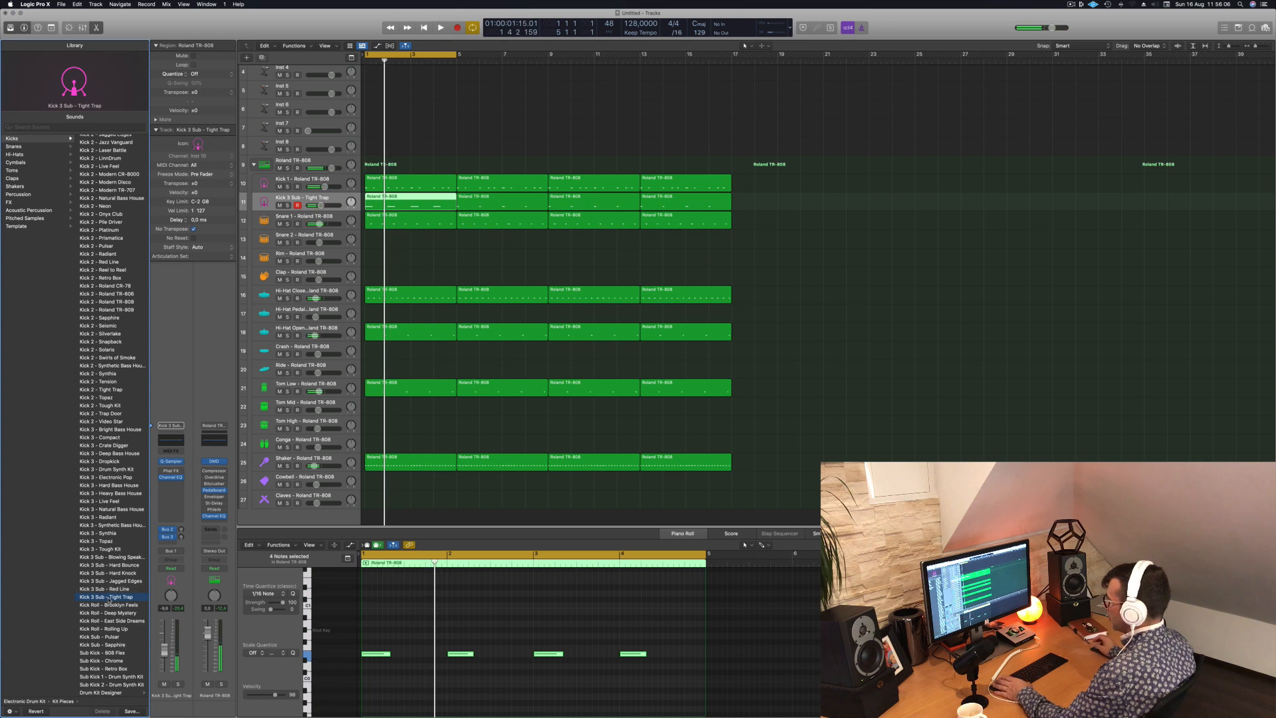
pyautogui.click(118, 557)
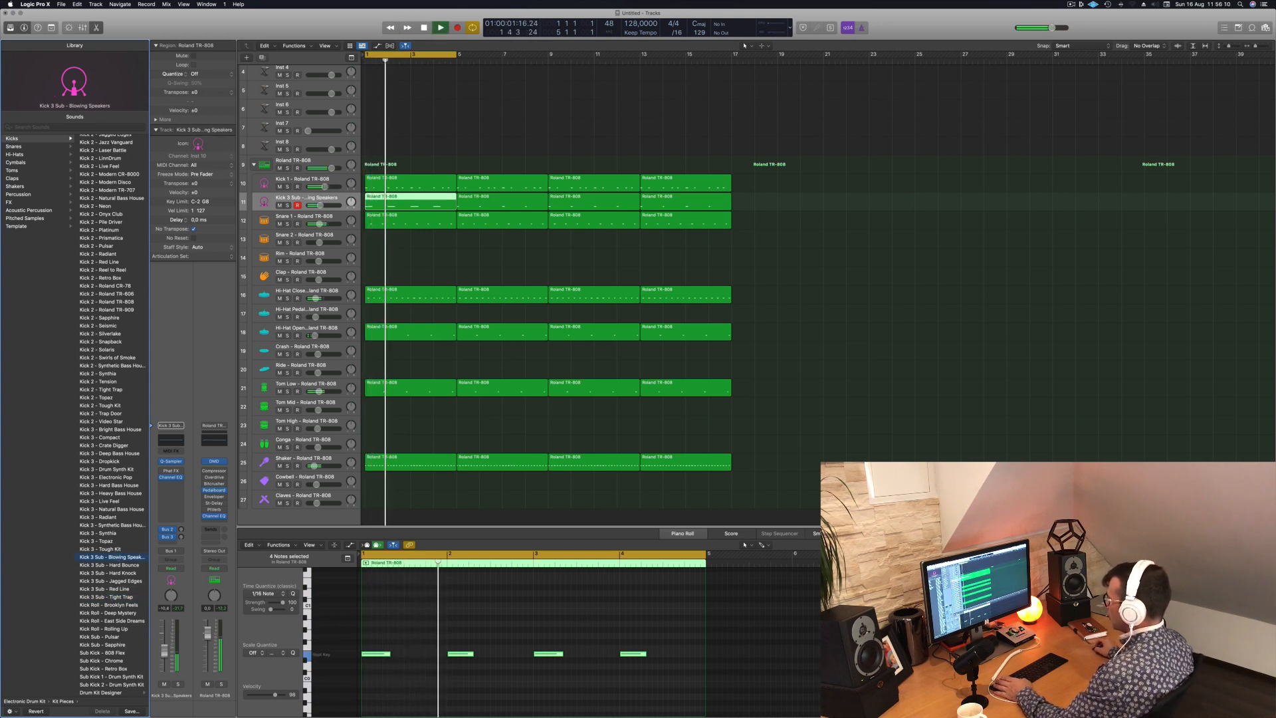
pyautogui.click(164, 683)
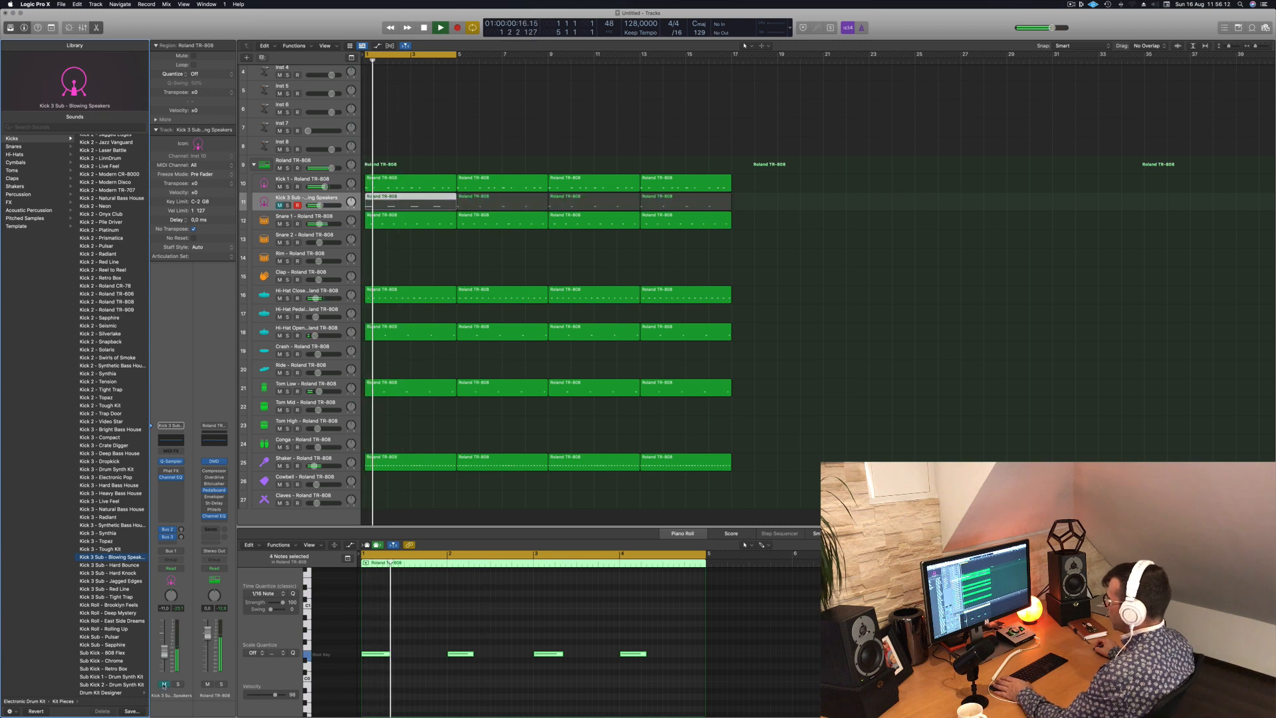
pyautogui.click(164, 684)
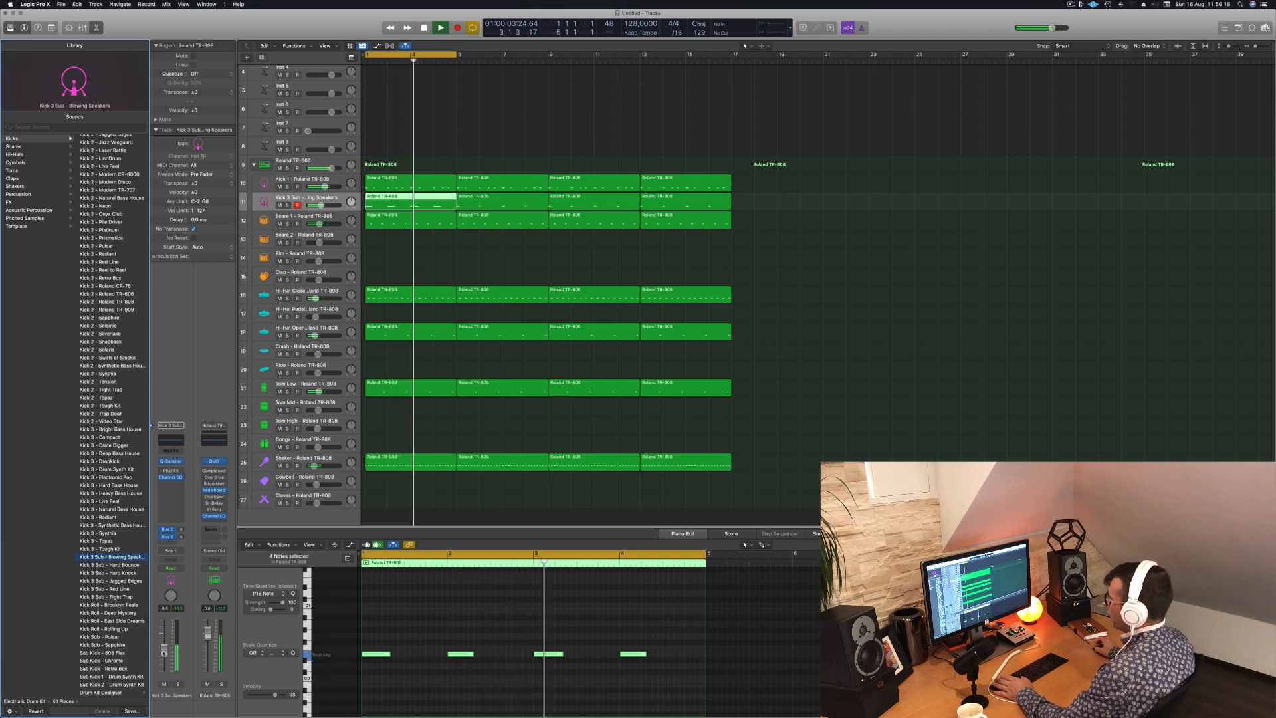
# - Stop playback and extend the cycle range to bar 17 so it covers all 16 bars
pyautogui.press('space')
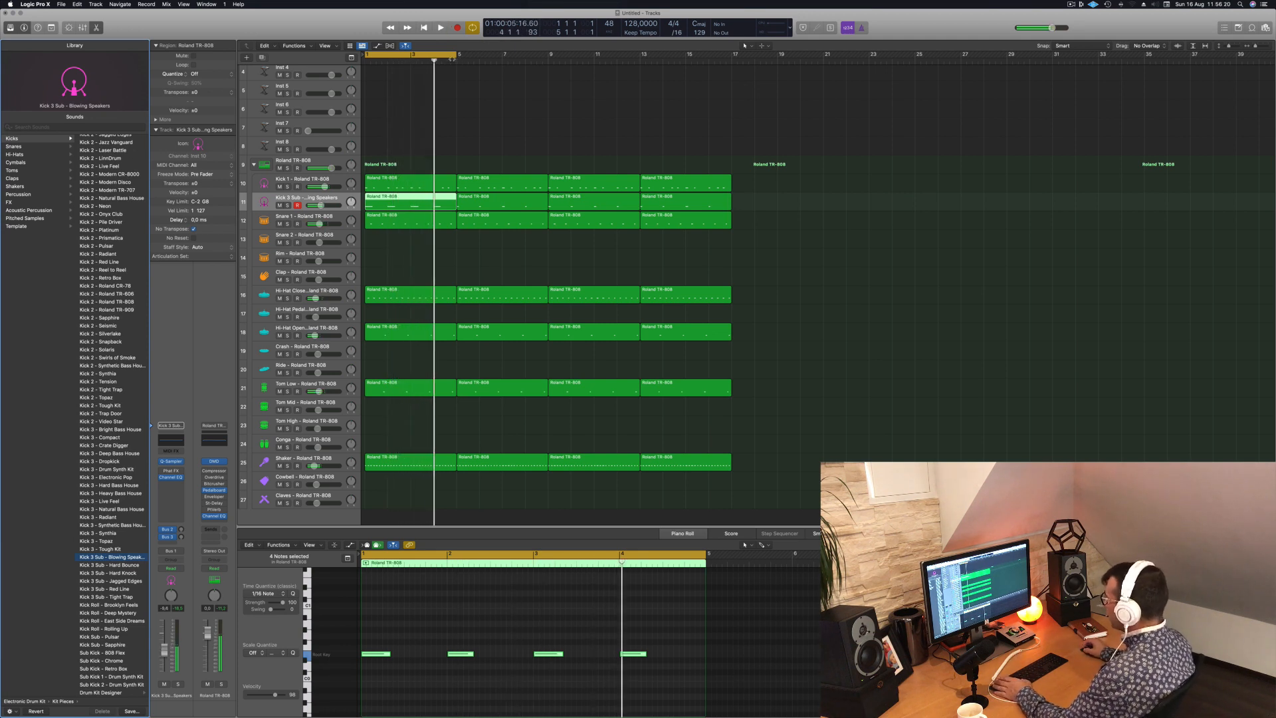
pyautogui.click(456, 58)
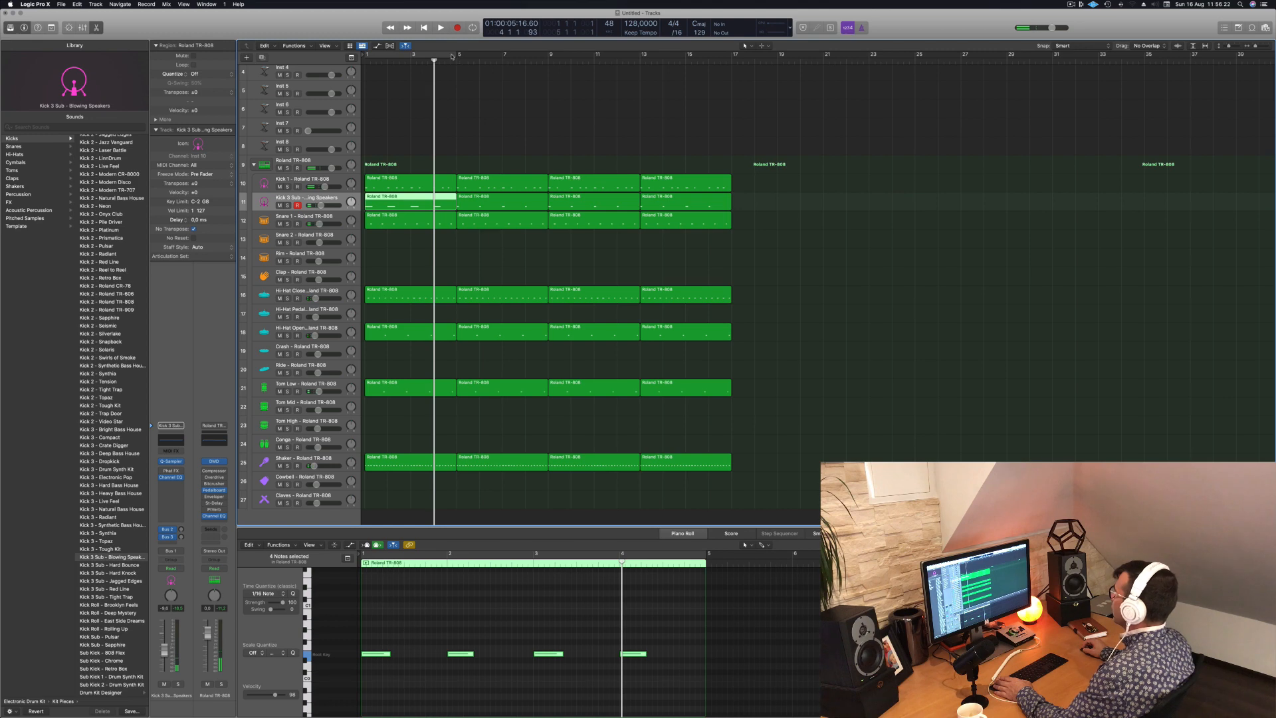
pyautogui.moveTo(451, 57); pyautogui.dragTo(731, 58)
# - Select the Inst 1 track, increase its height and open its Alchemy instrument window
pyautogui.scroll(3, 586, 113)
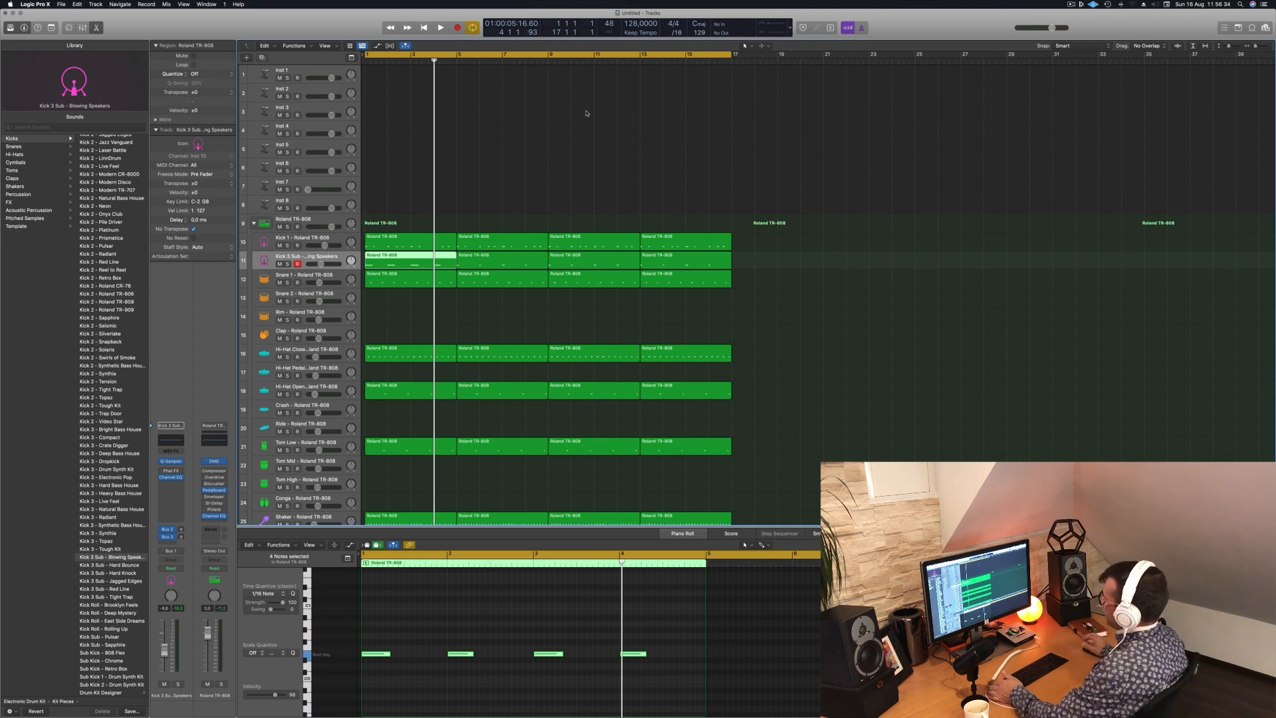
pyautogui.click(315, 69)
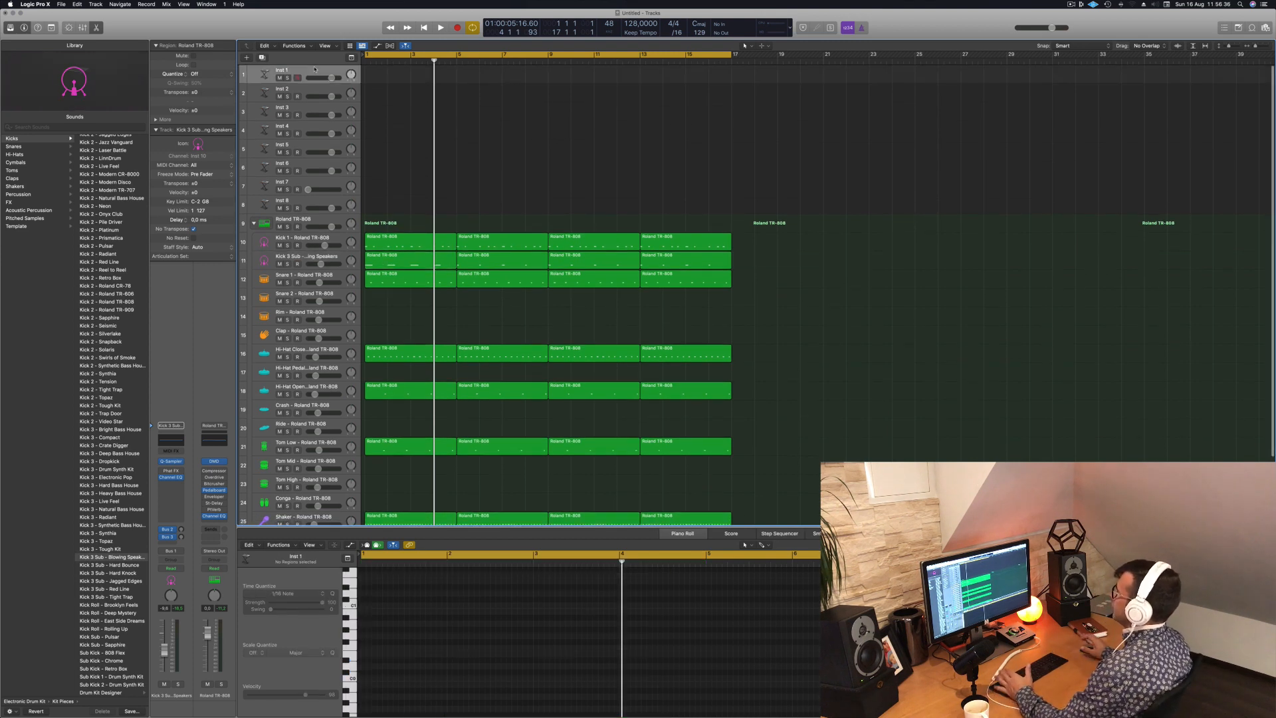
pyautogui.moveTo(316, 81); pyautogui.dragTo(316, 110)
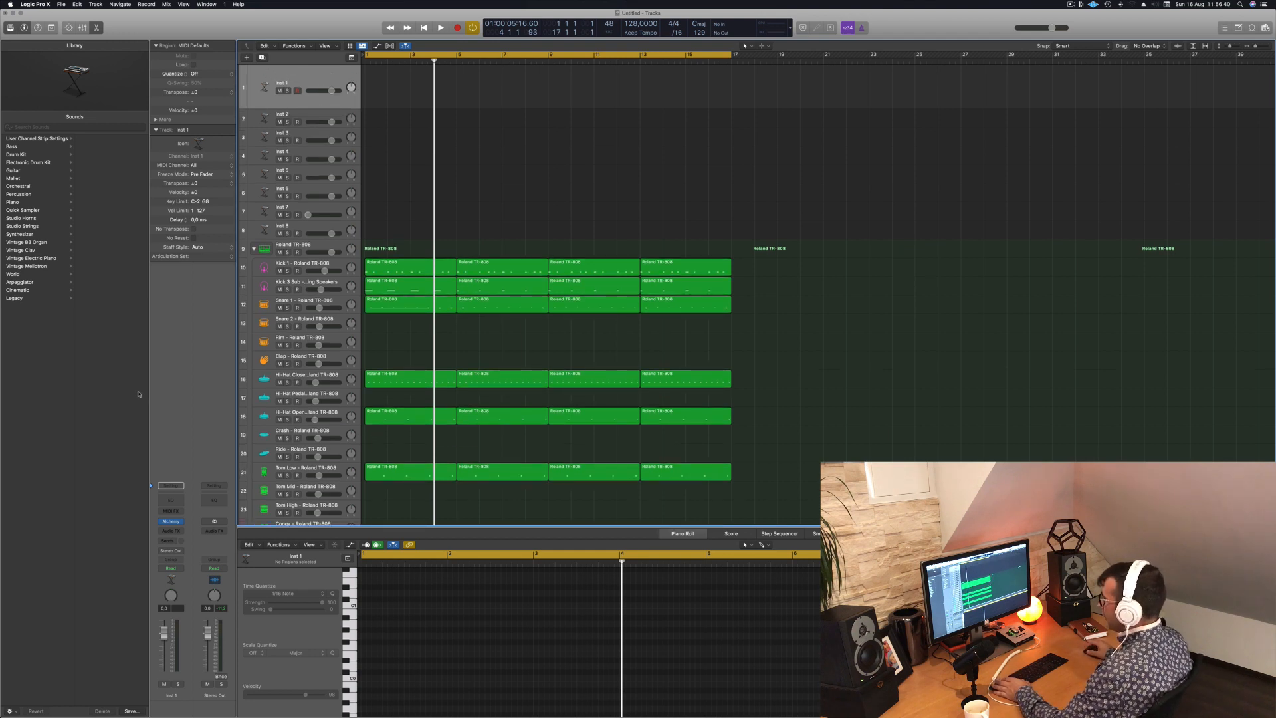
pyautogui.click(170, 522)
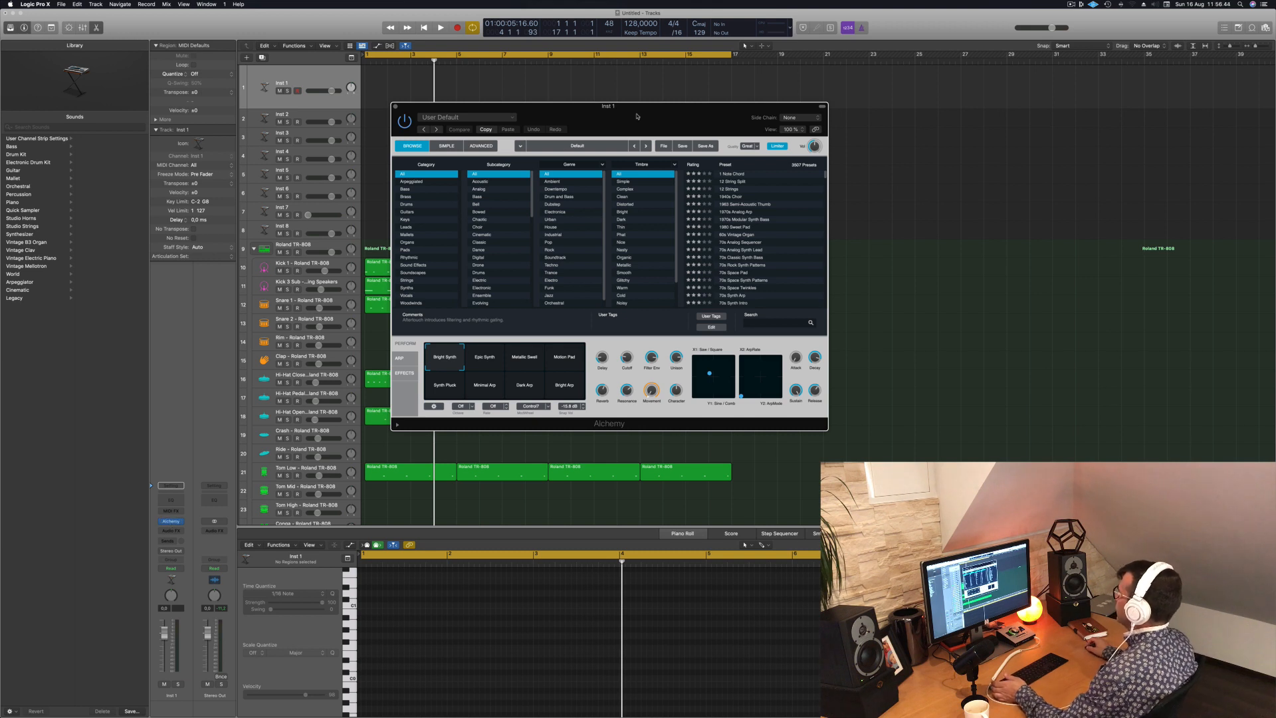
pyautogui.moveTo(638, 115); pyautogui.dragTo(639, 115)
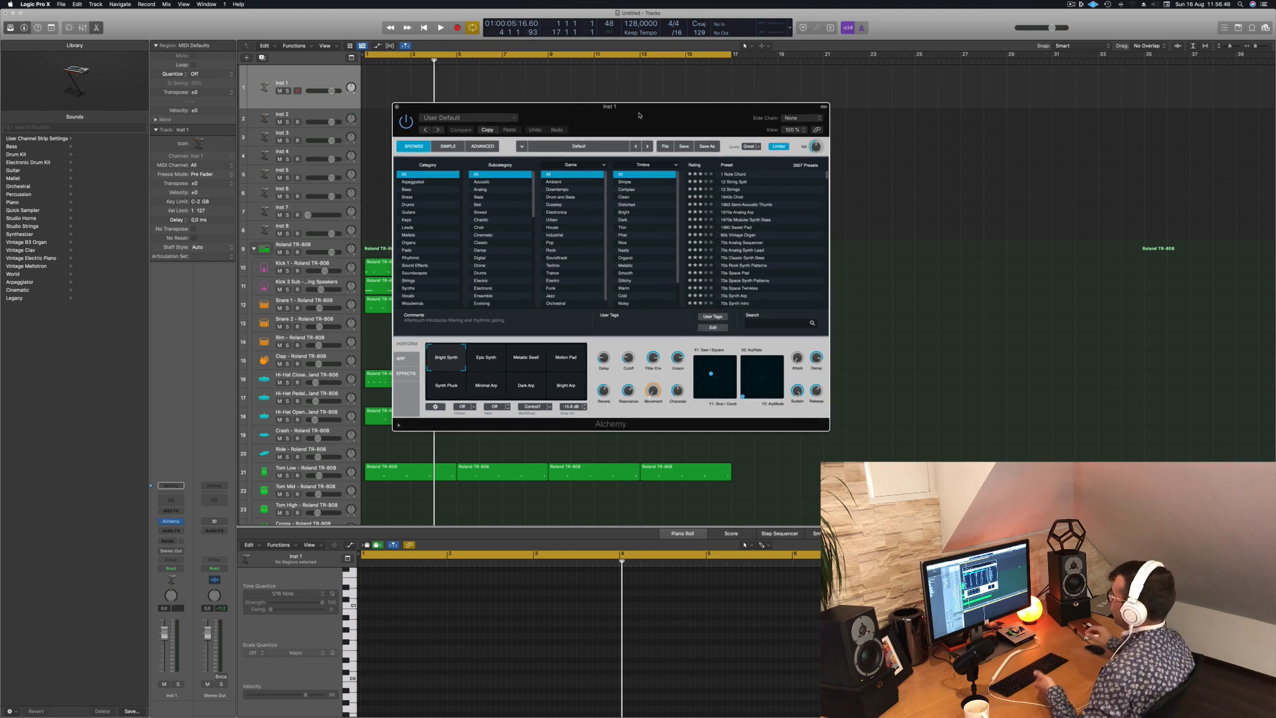
pyautogui.moveTo(685, 101); pyautogui.dragTo(681, 108)
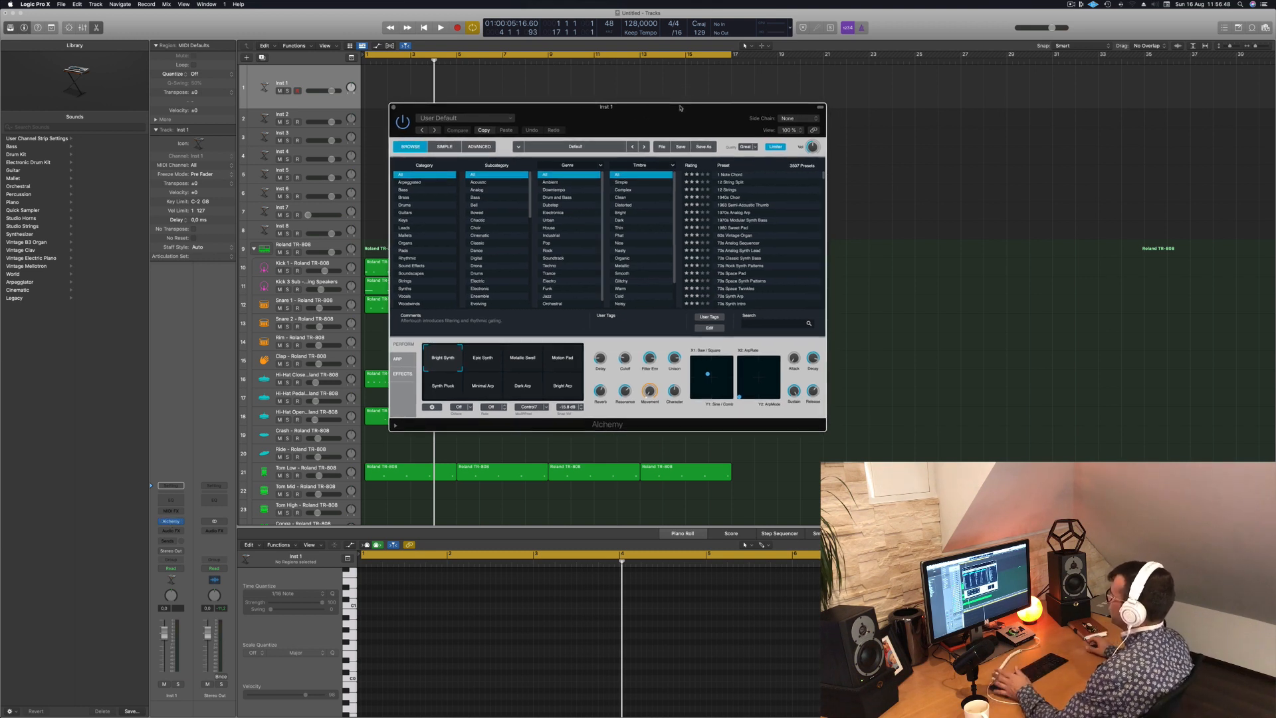
# - Filter the Alchemy presets by the Bass category and Downtempo genre, and load 80s FM Bass Attack
pyautogui.click(403, 190)
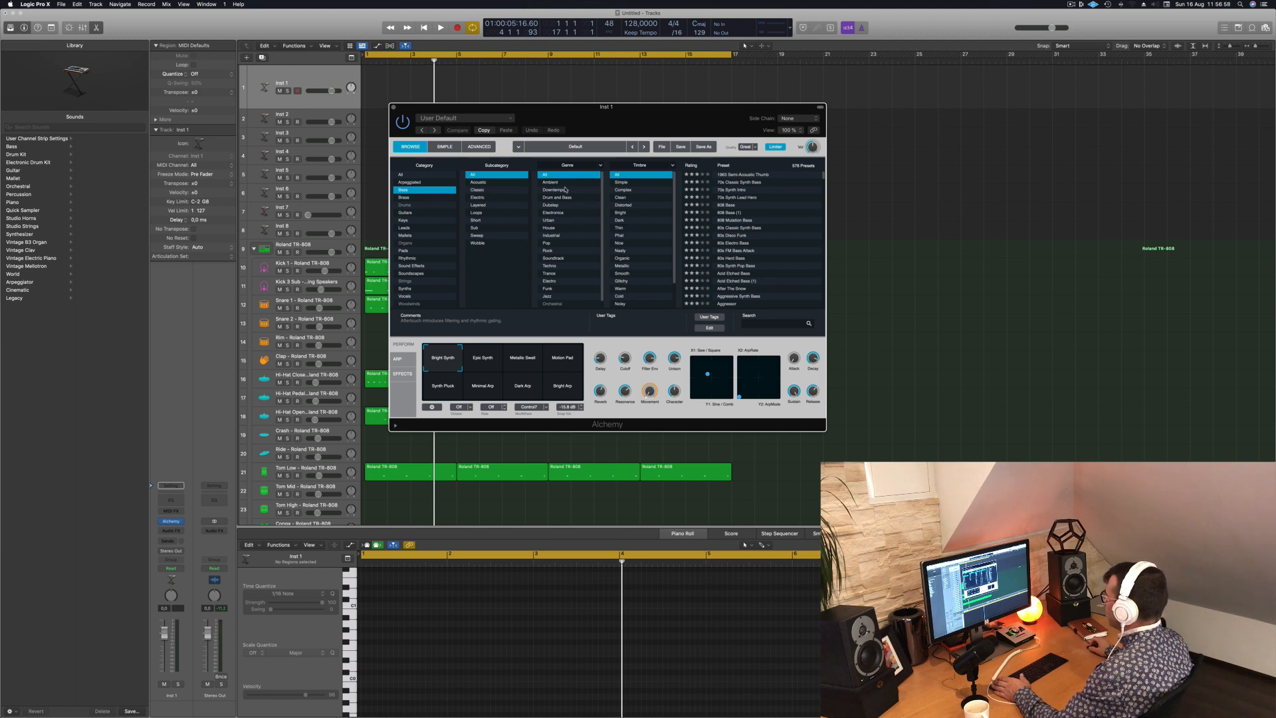
pyautogui.click(566, 190)
pyautogui.scroll(-1, 563, 226)
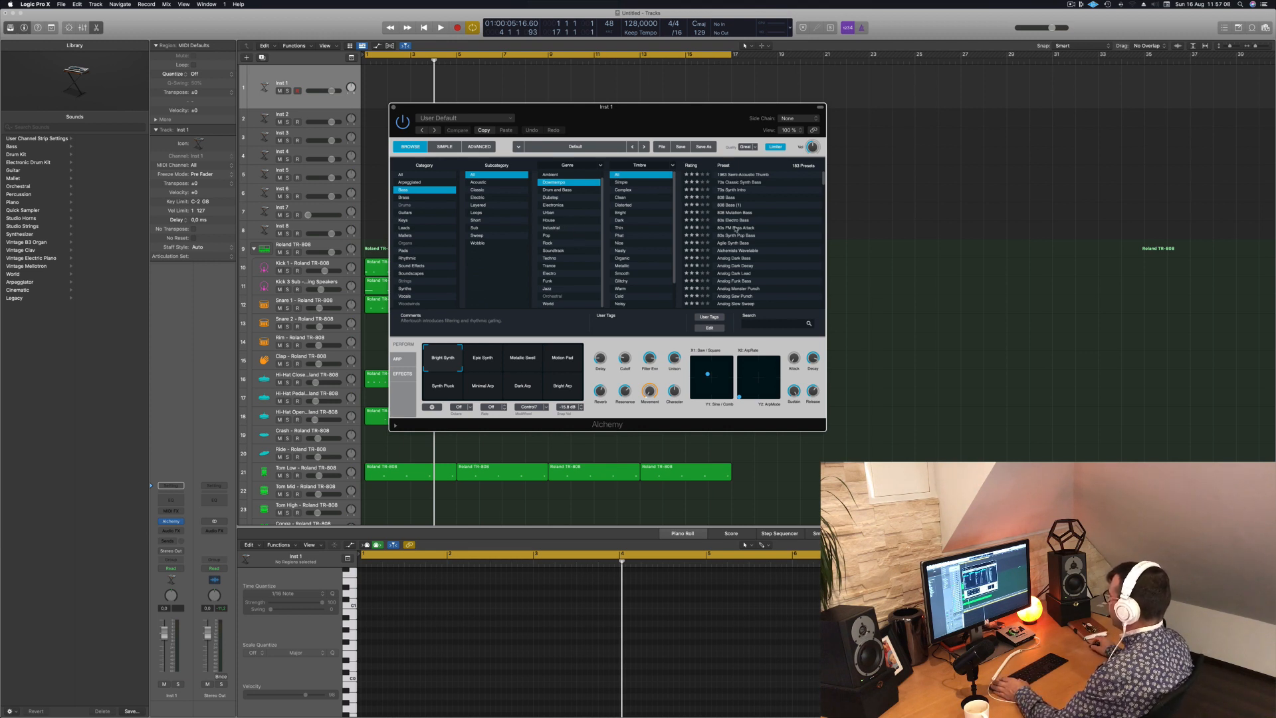
pyautogui.click(735, 228)
pyautogui.scroll(-1, 736, 236)
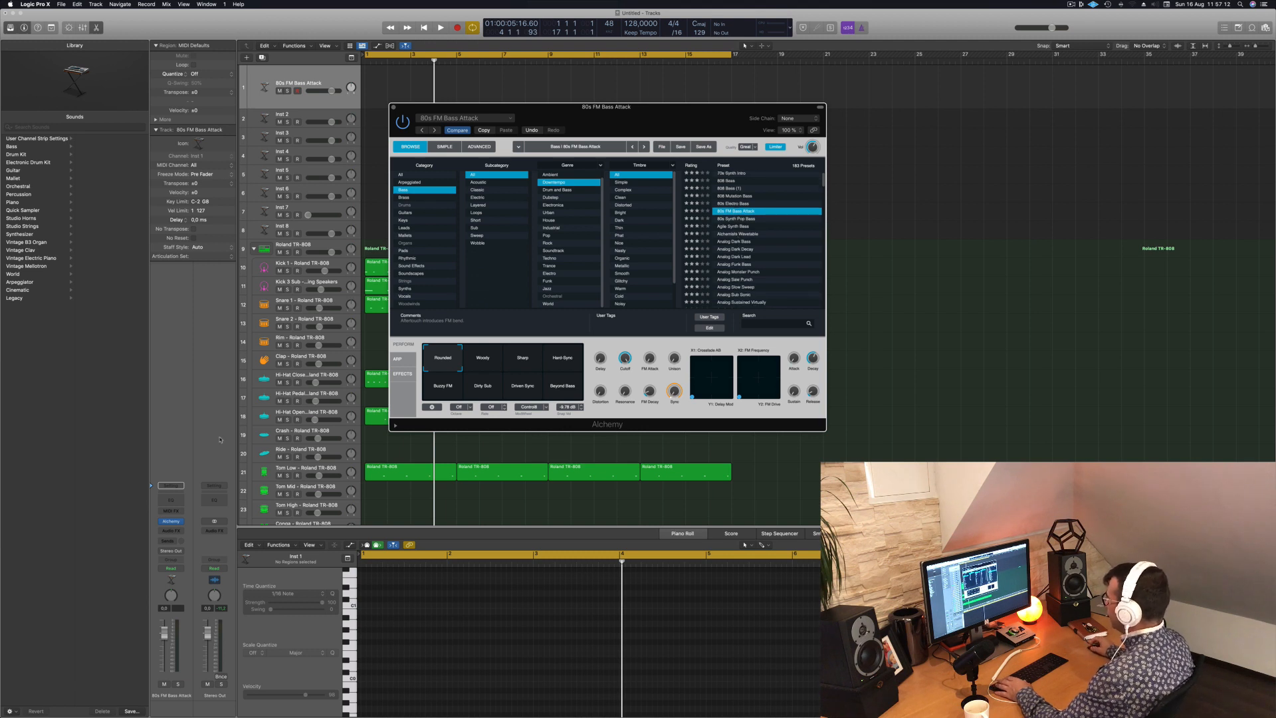
# - Show the Musical Typing keyboard, move it and the Alchemy window clear of the tracks, and play the loop to try the bass
pyautogui.press('super+k')
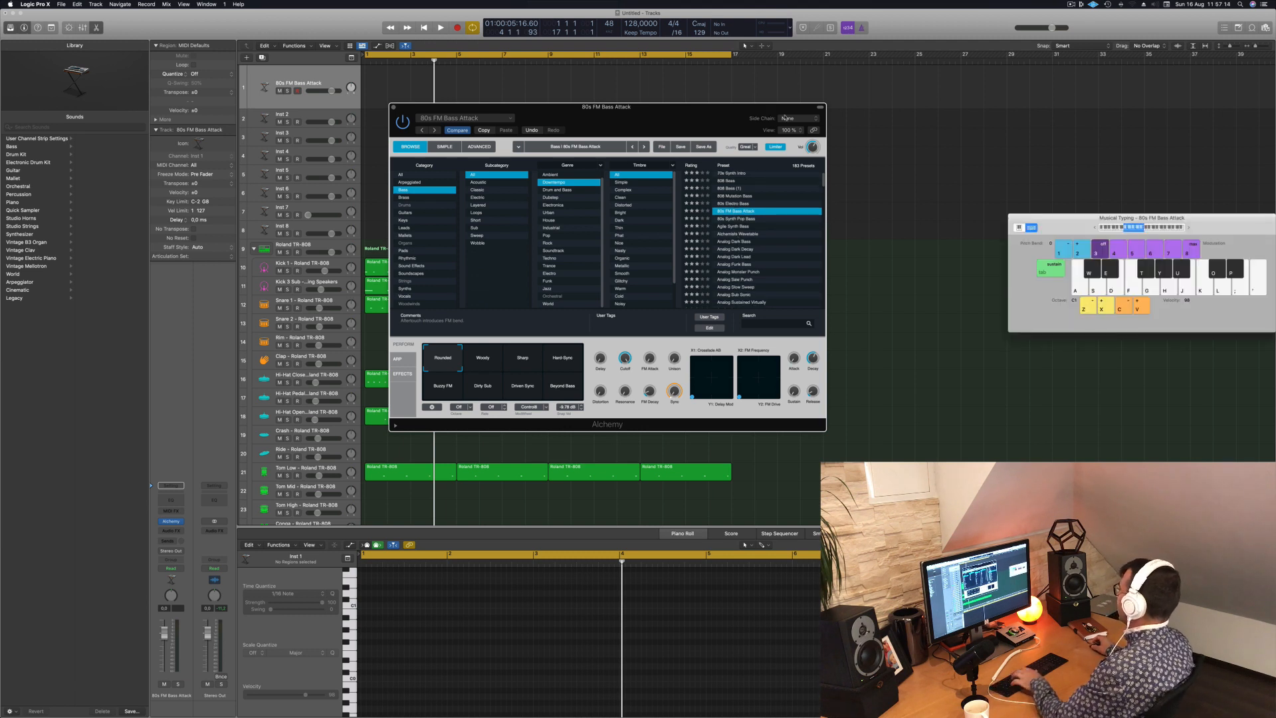
pyautogui.moveTo(1055, 231); pyautogui.dragTo(881, 212)
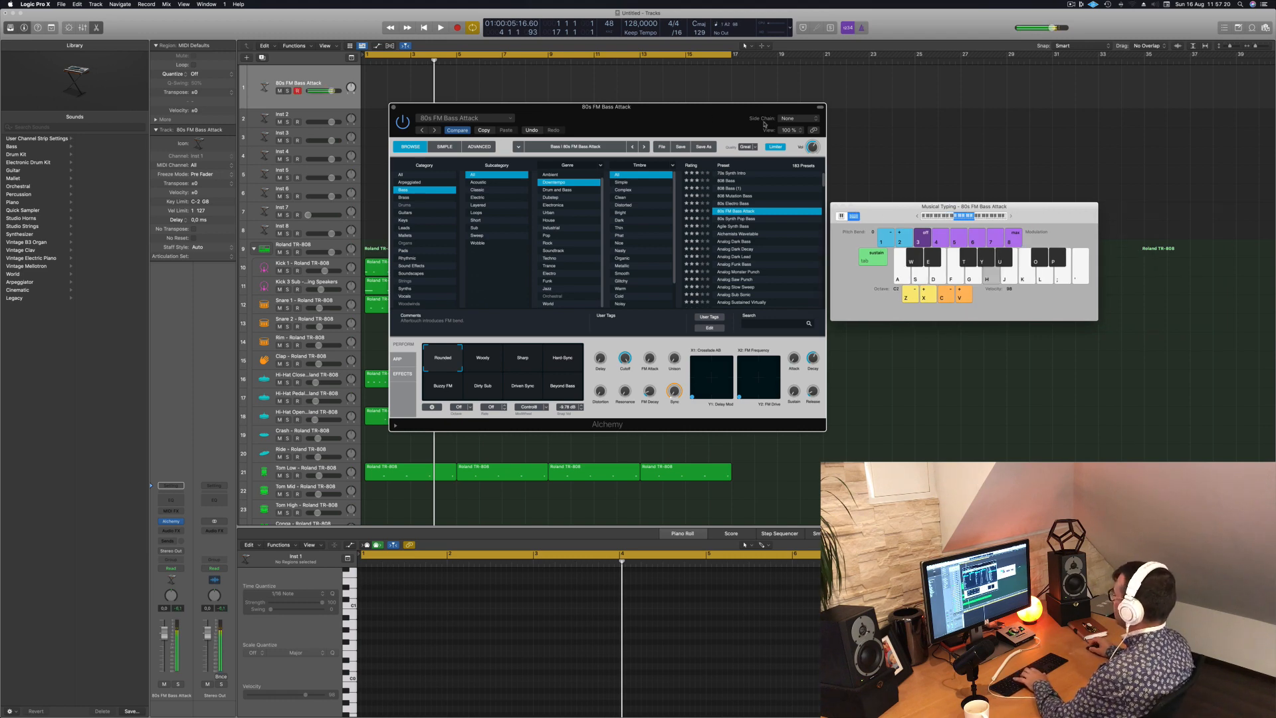
pyautogui.moveTo(764, 124); pyautogui.dragTo(1039, 167)
pyautogui.press('space')
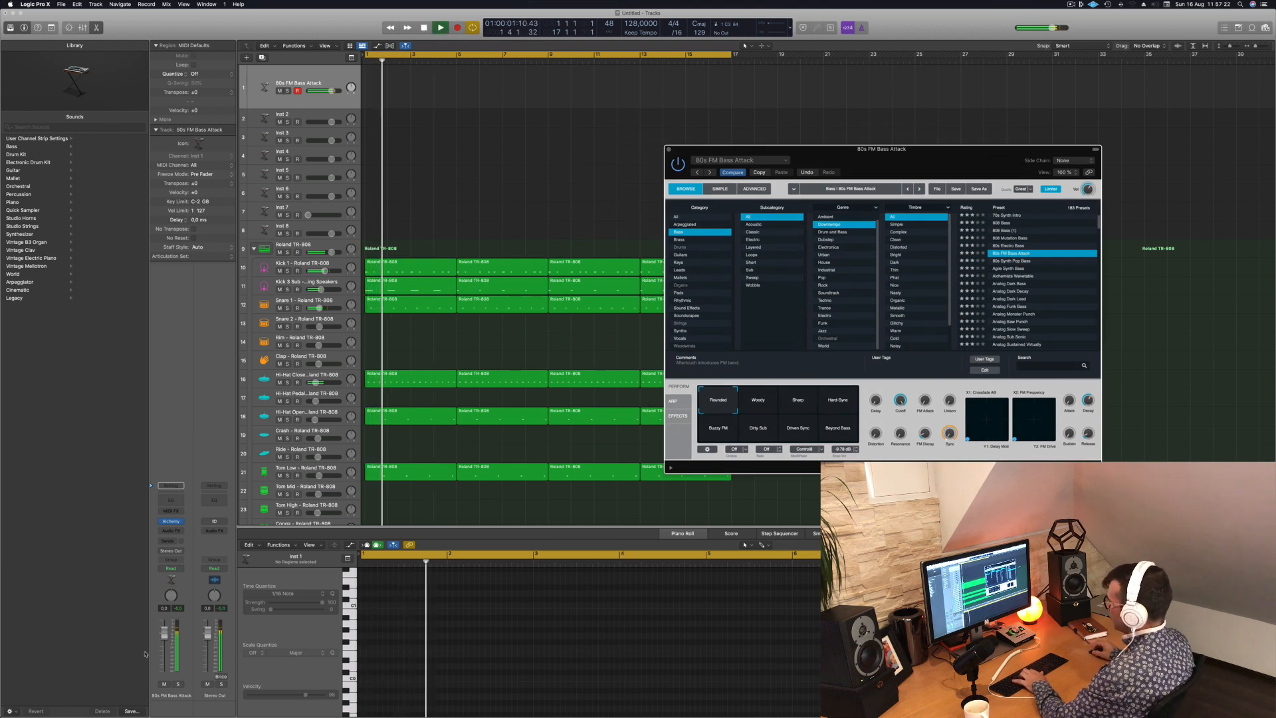
# - Lower the bass track's volume and step through the Alchemy presets 80s Synth Pop Bass, Agile Synth Bass and Alchemists Wavetable against the loop
pyautogui.moveTo(164, 640); pyautogui.dragTo(163, 658)
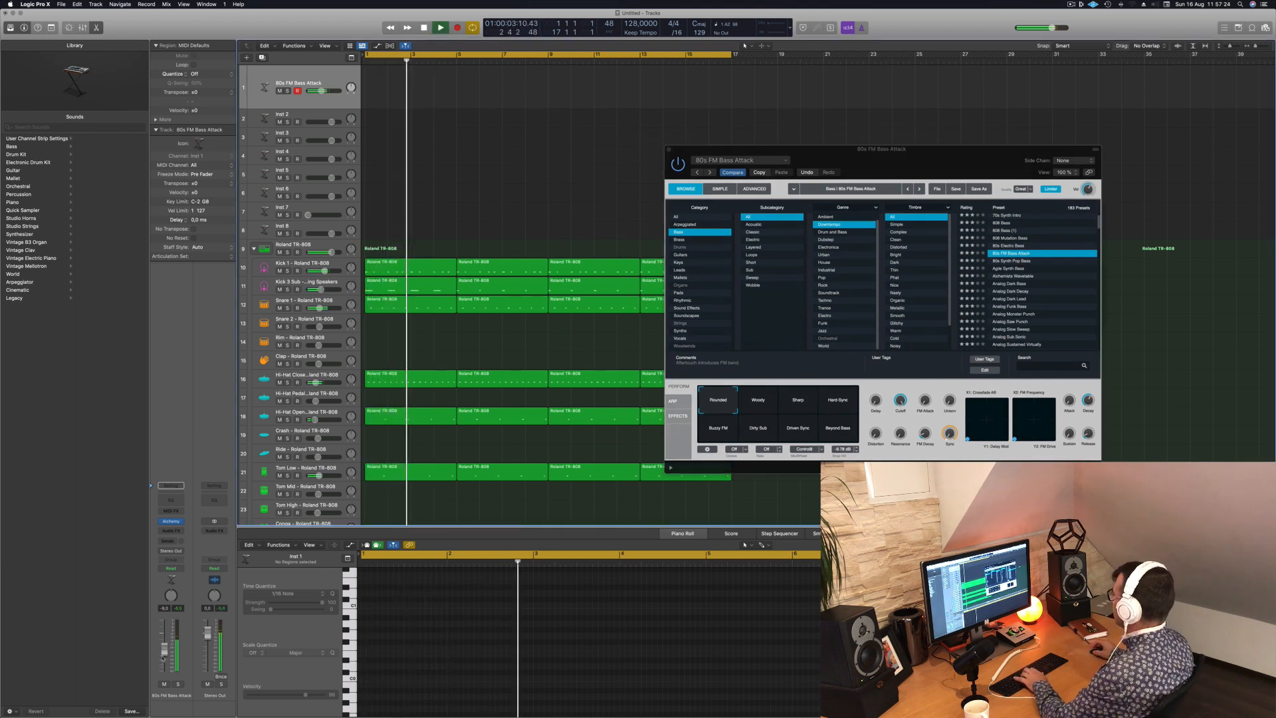
pyautogui.click(1016, 261)
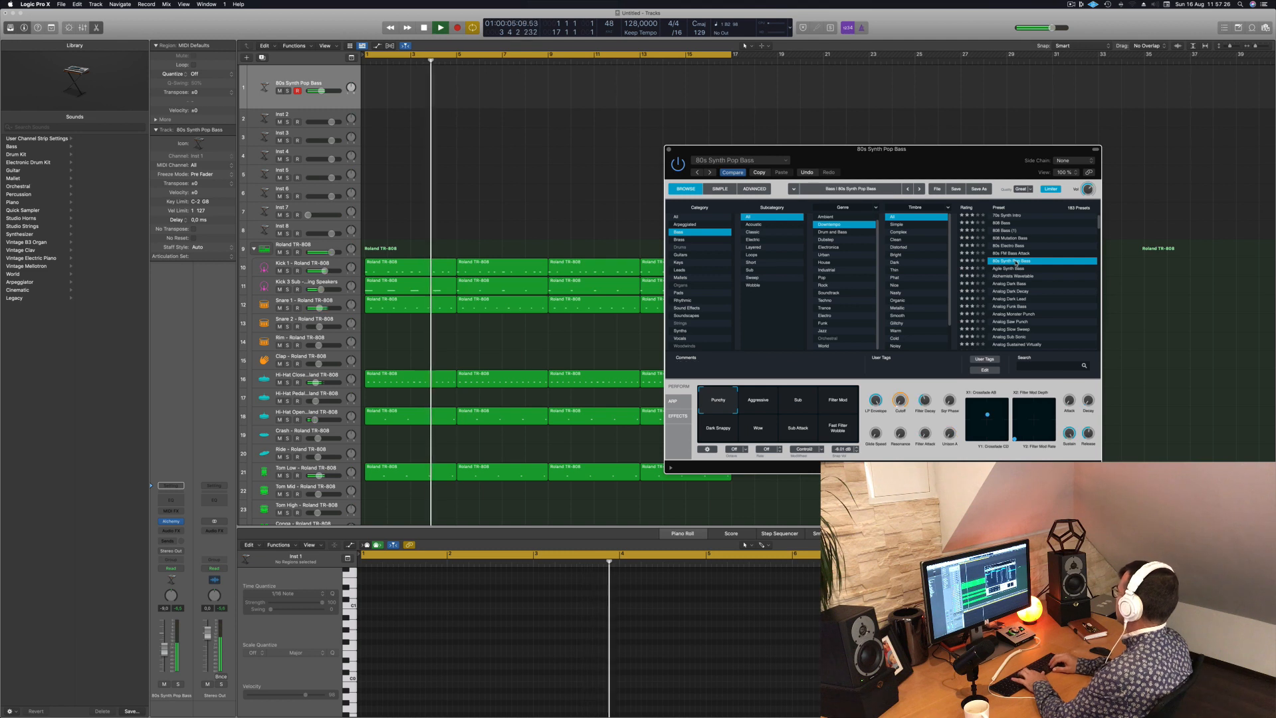
pyautogui.press('Down')
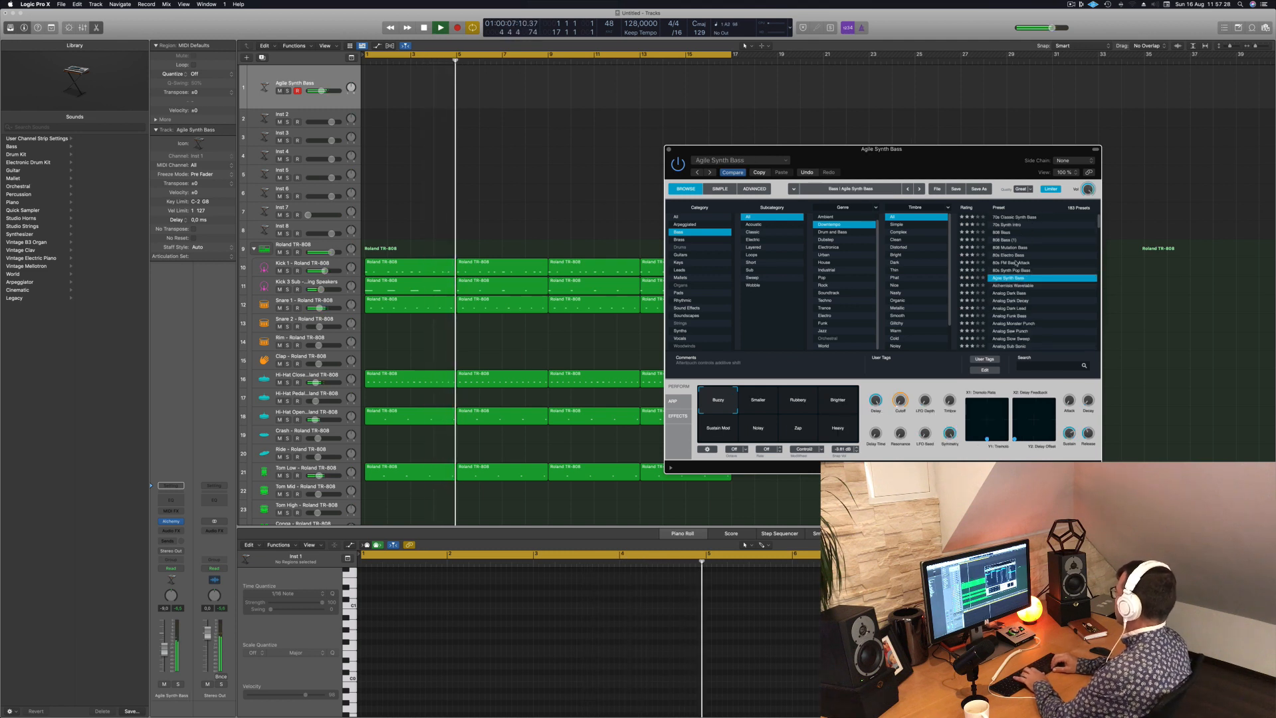
pyautogui.press('Down')
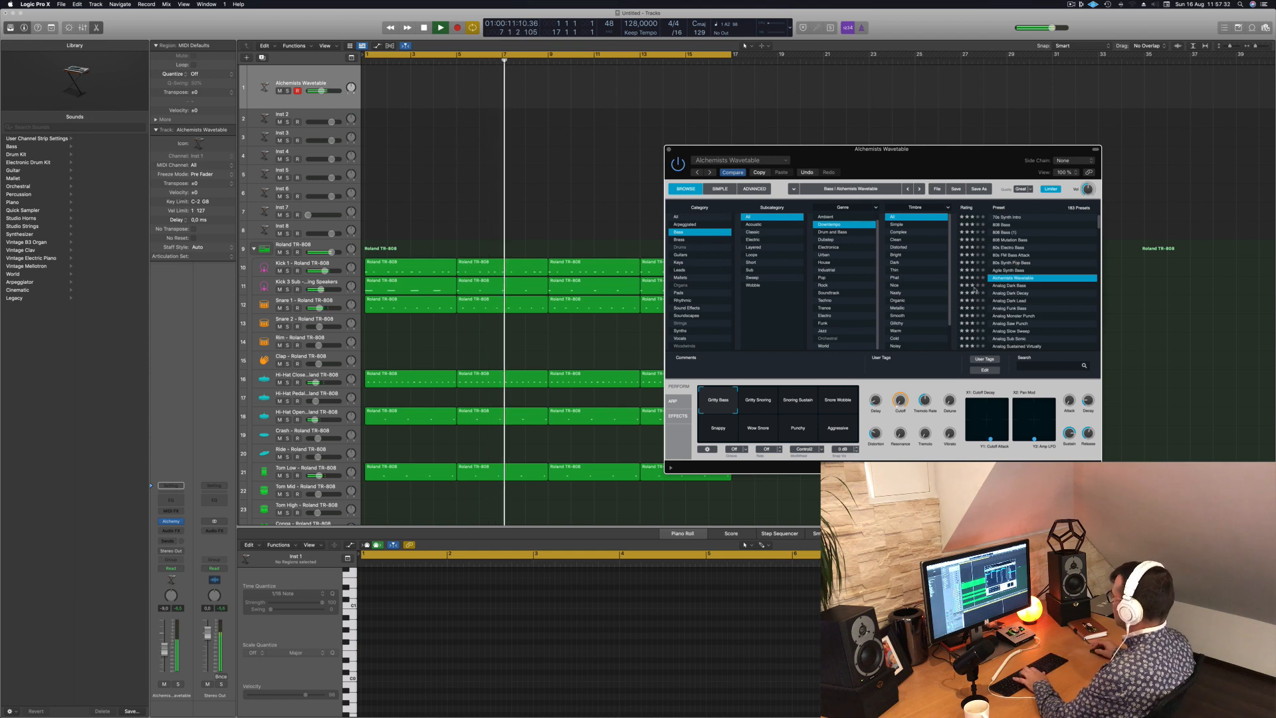
# - Audition the Alchemists Wavetable performance variations from Gritty Soaring to Aggressive, ending on Punchy
pyautogui.click(758, 401)
pyautogui.click(794, 402)
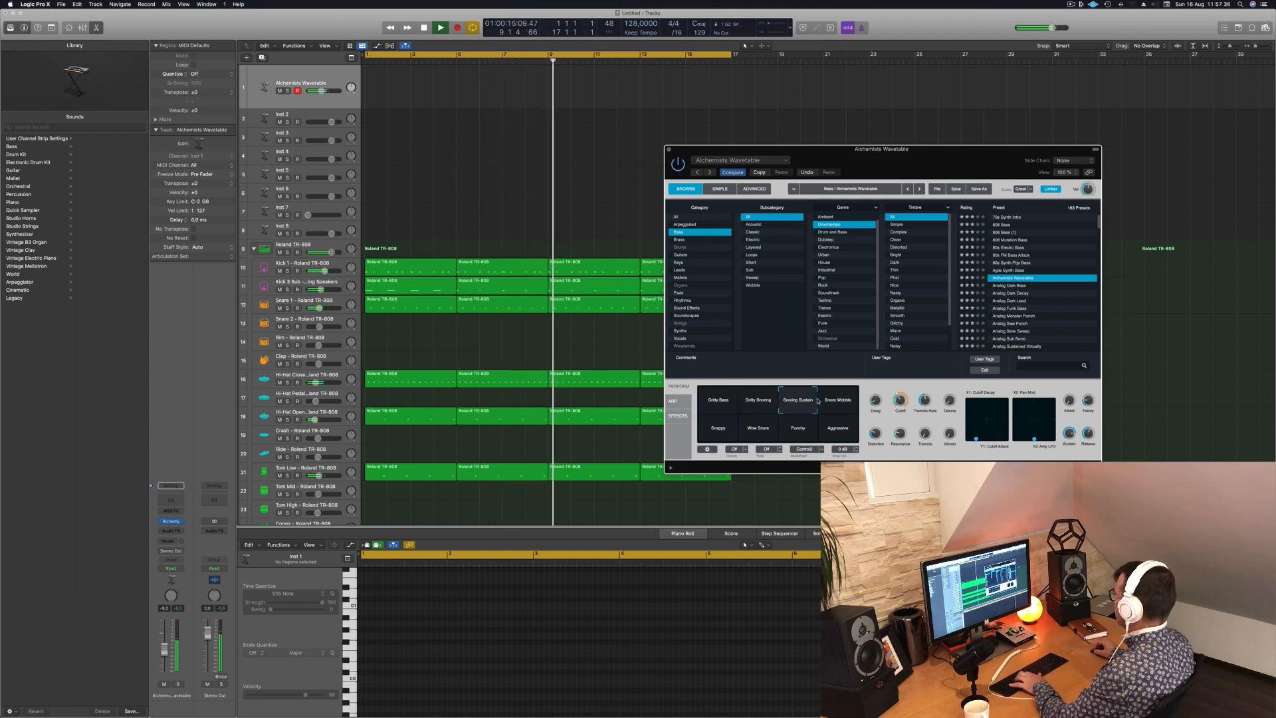
pyautogui.click(713, 433)
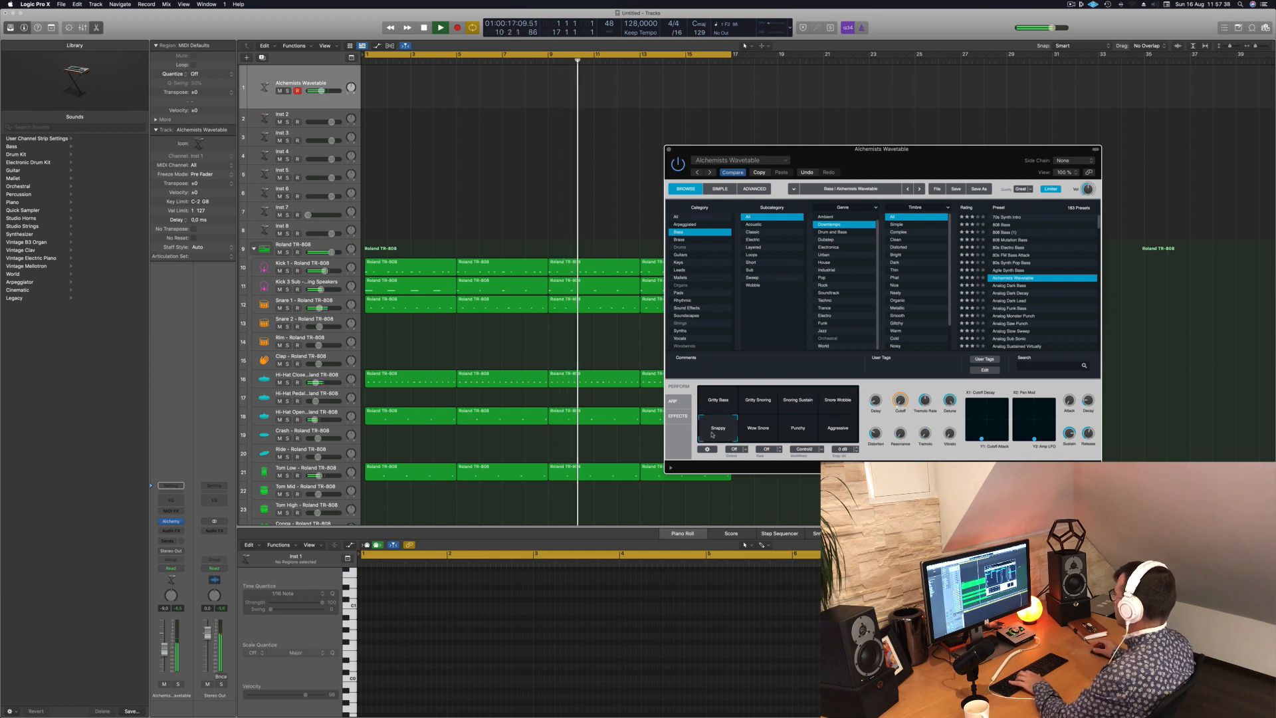
pyautogui.click(757, 430)
pyautogui.click(799, 430)
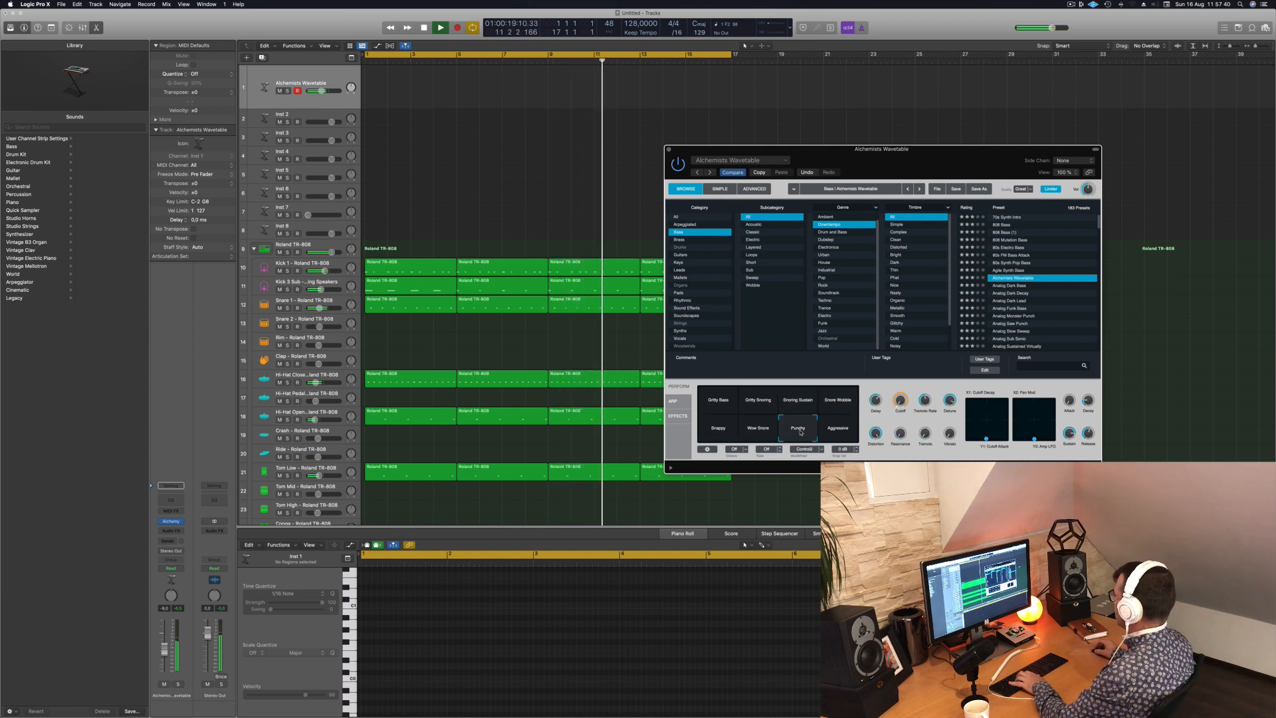
pyautogui.click(838, 432)
pyautogui.click(807, 430)
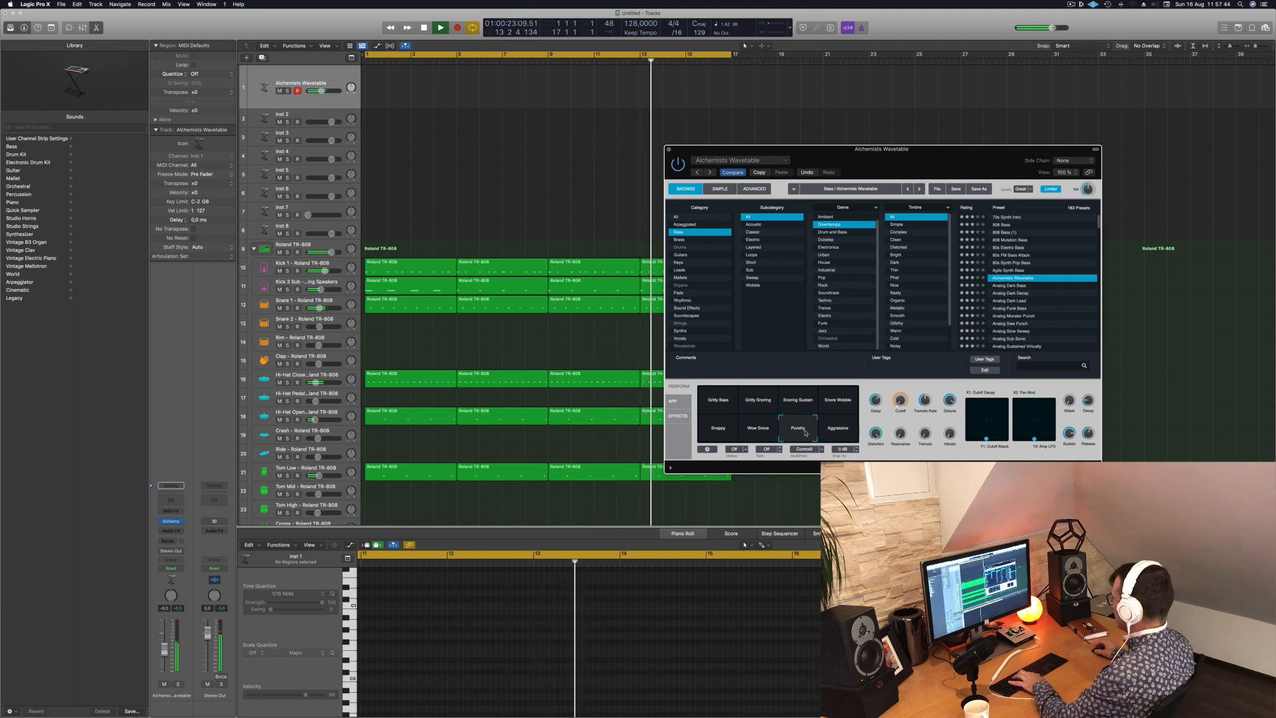
# - Audition the presets Analog Dark Bass, Analog Dark Decay and Analog Dark Lead, and return to Analog Dark Decay
pyautogui.click(1014, 287)
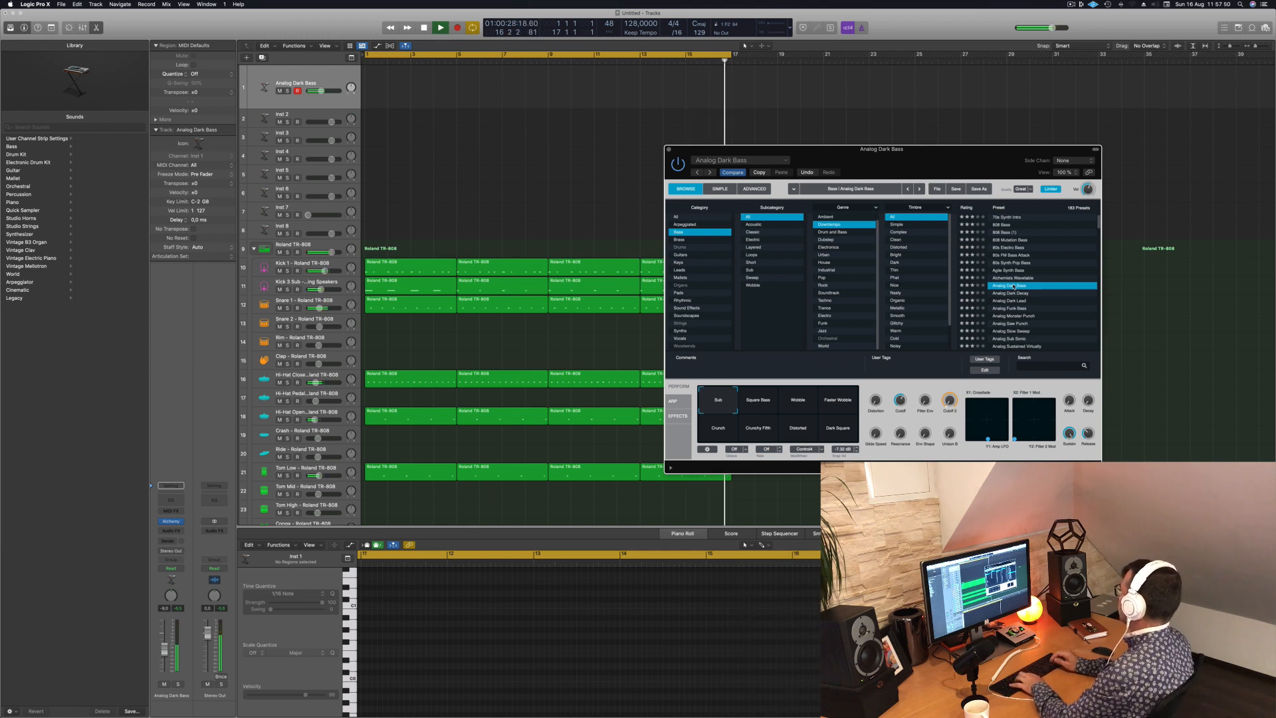
pyautogui.press('Down')
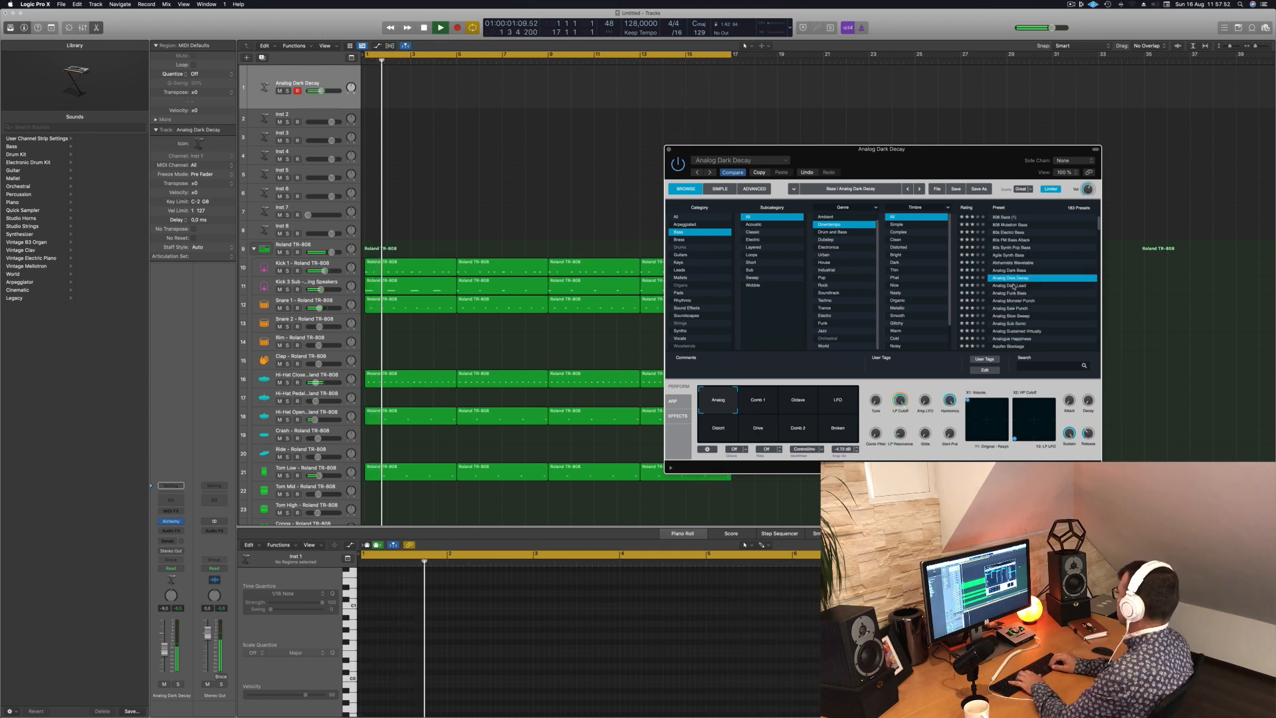
pyautogui.press('Down')
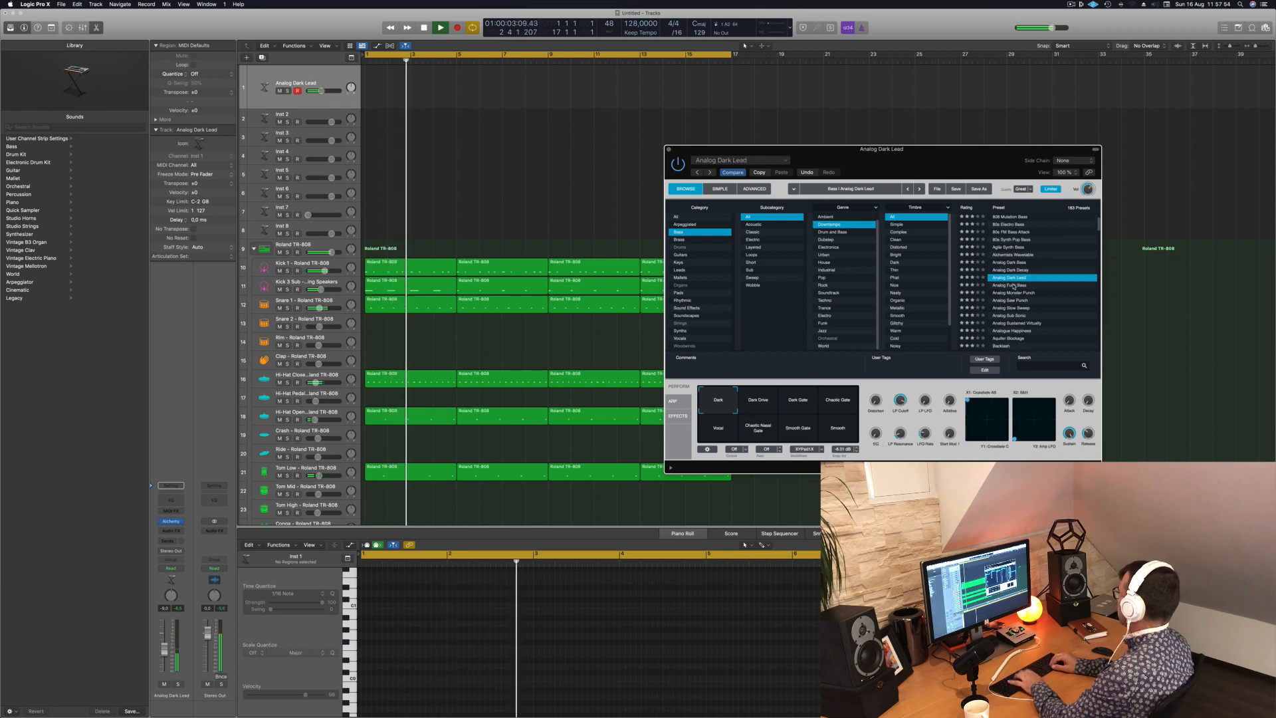
pyautogui.press('Up')
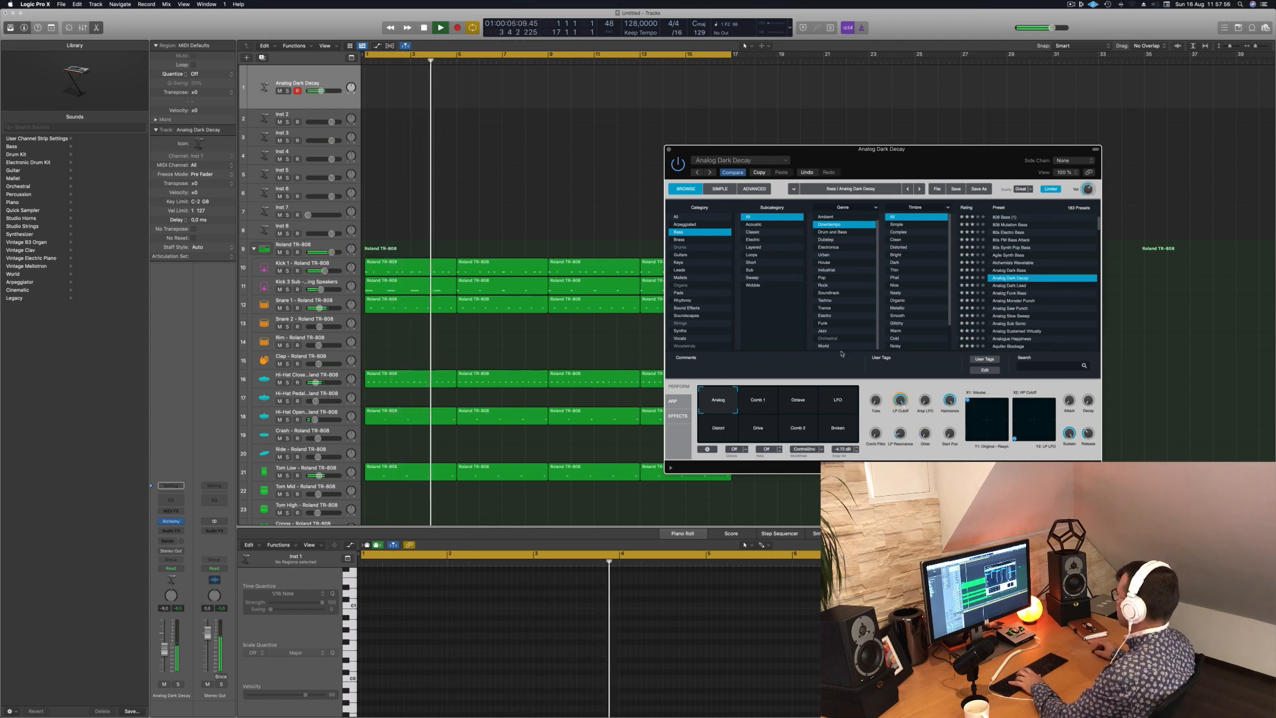
# - Try the Analog Dark Decay performance variations Comb 1, Octave, LFO, Distort, Drive, Comb 2 and Broken
pyautogui.click(761, 402)
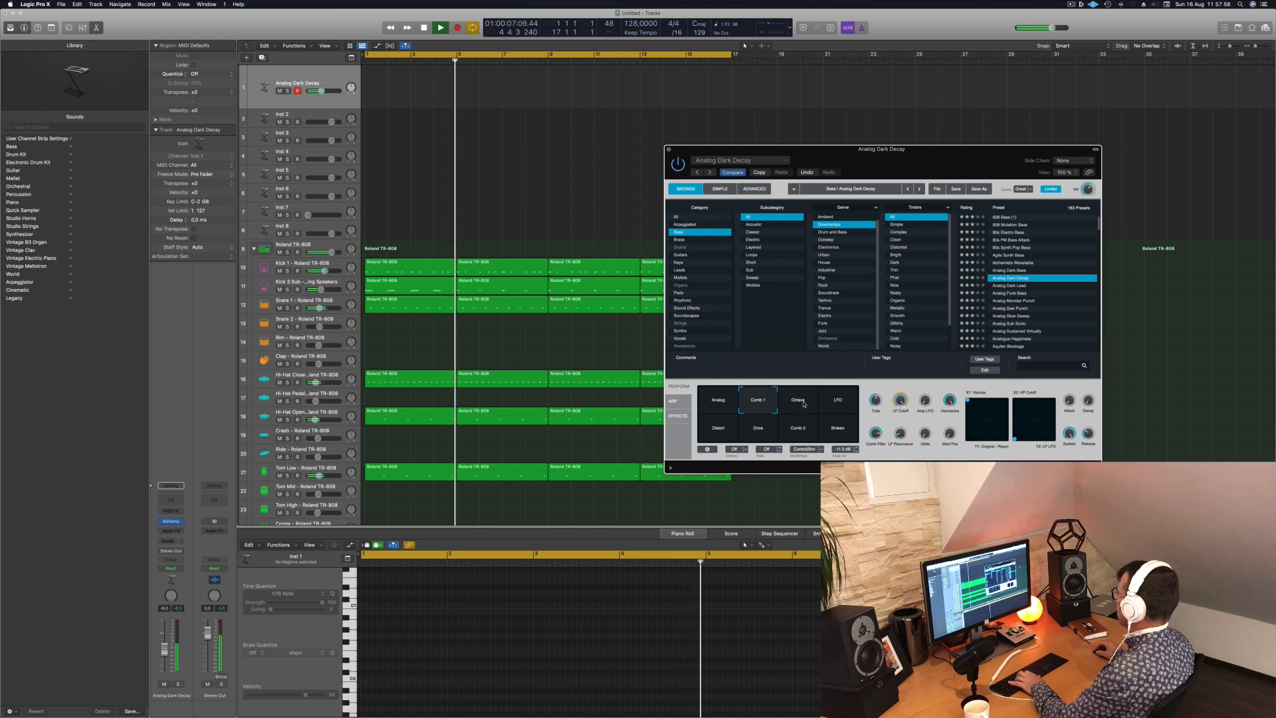
pyautogui.click(803, 402)
pyautogui.click(837, 401)
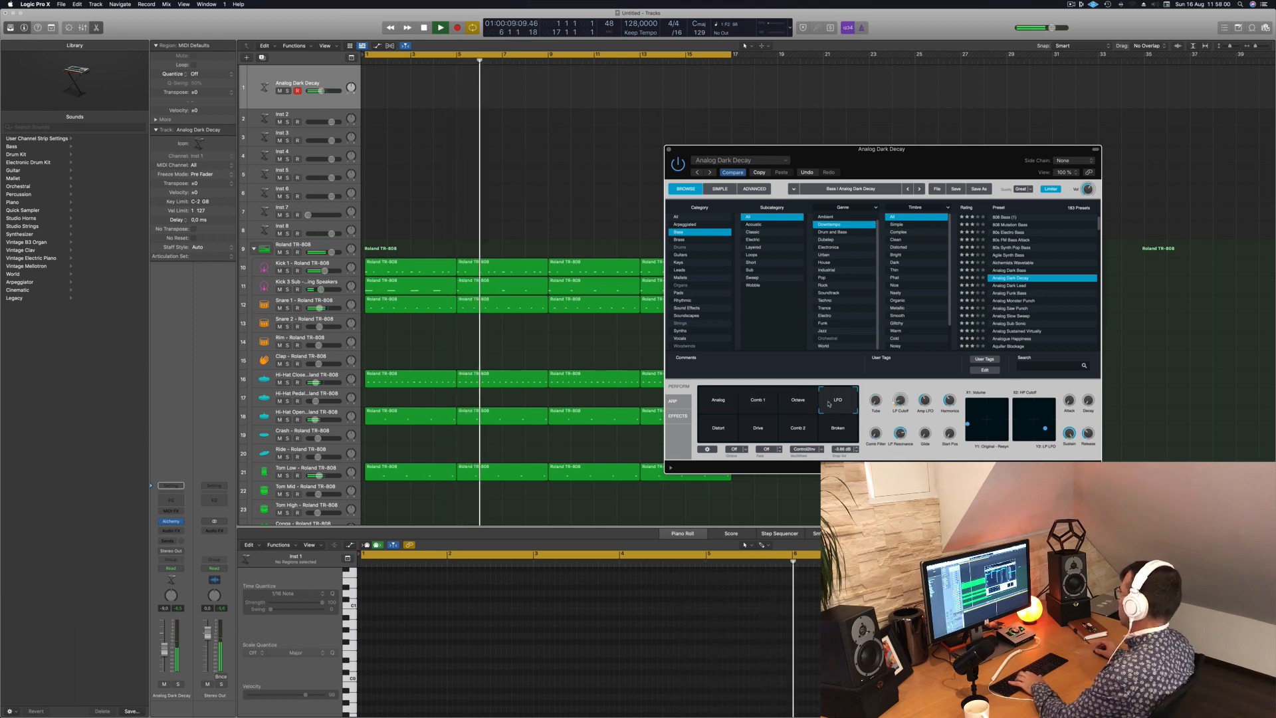
pyautogui.click(724, 427)
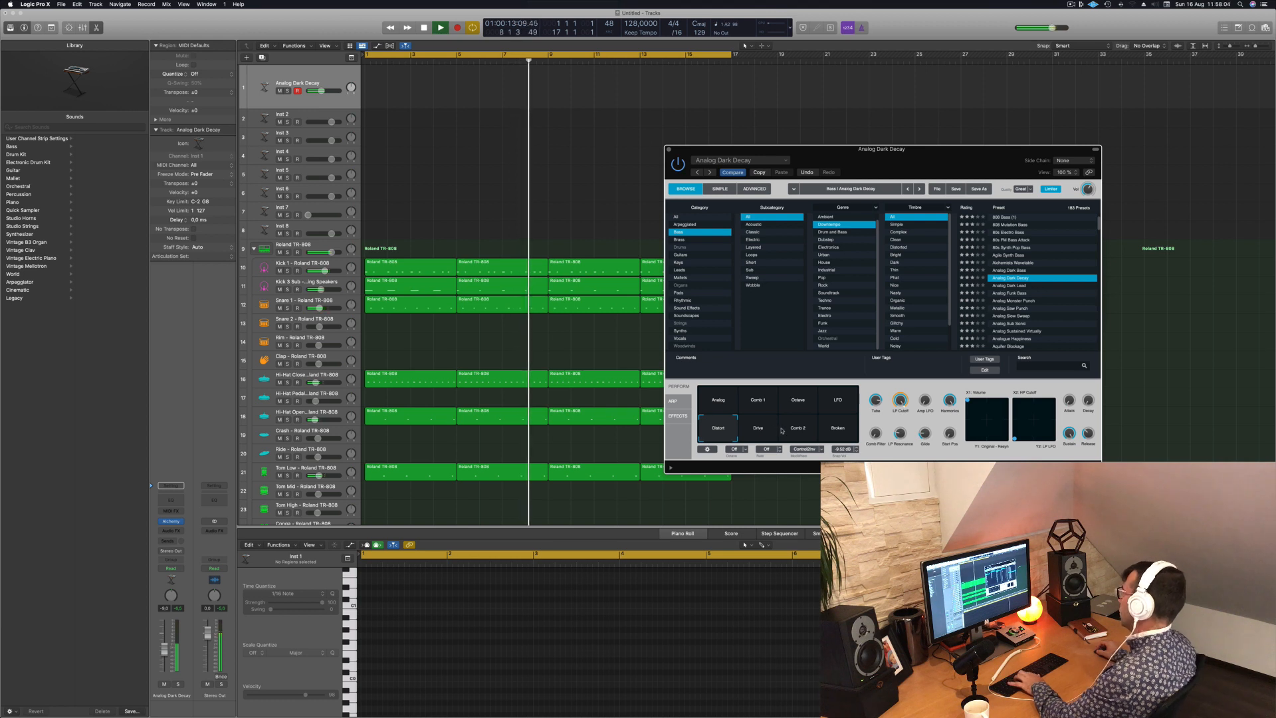
pyautogui.click(750, 433)
pyautogui.click(798, 428)
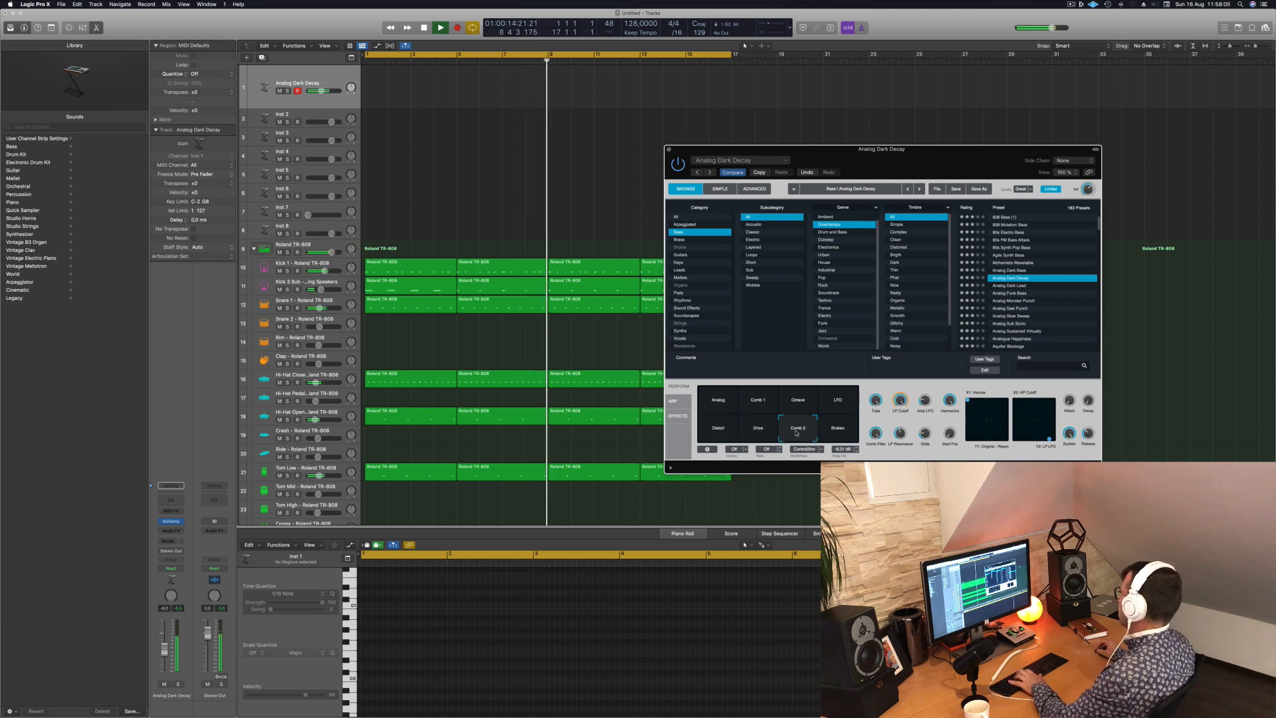
pyautogui.click(837, 429)
# - Audition the presets Analog Dark Lead, Analog Funk Bass, Analog Monster Punch, Analog Saw Punch and Analog Slow Sweep
pyautogui.click(1019, 285)
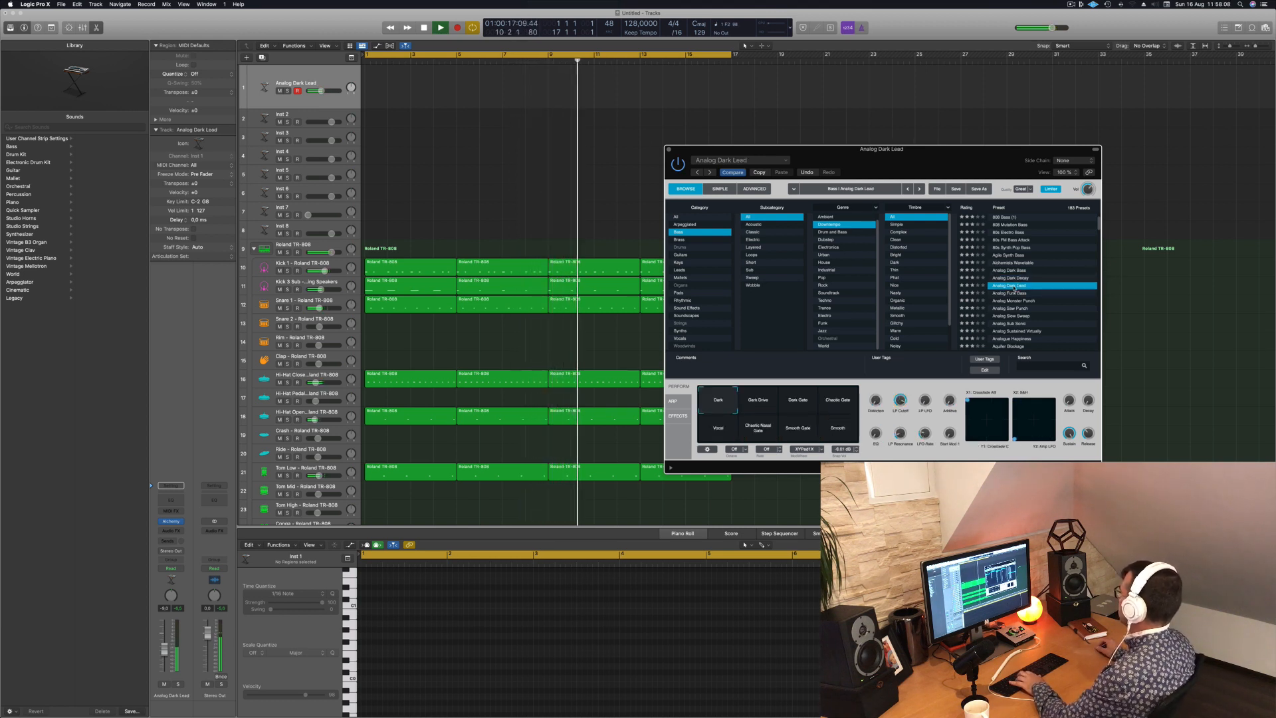
pyautogui.click(1008, 293)
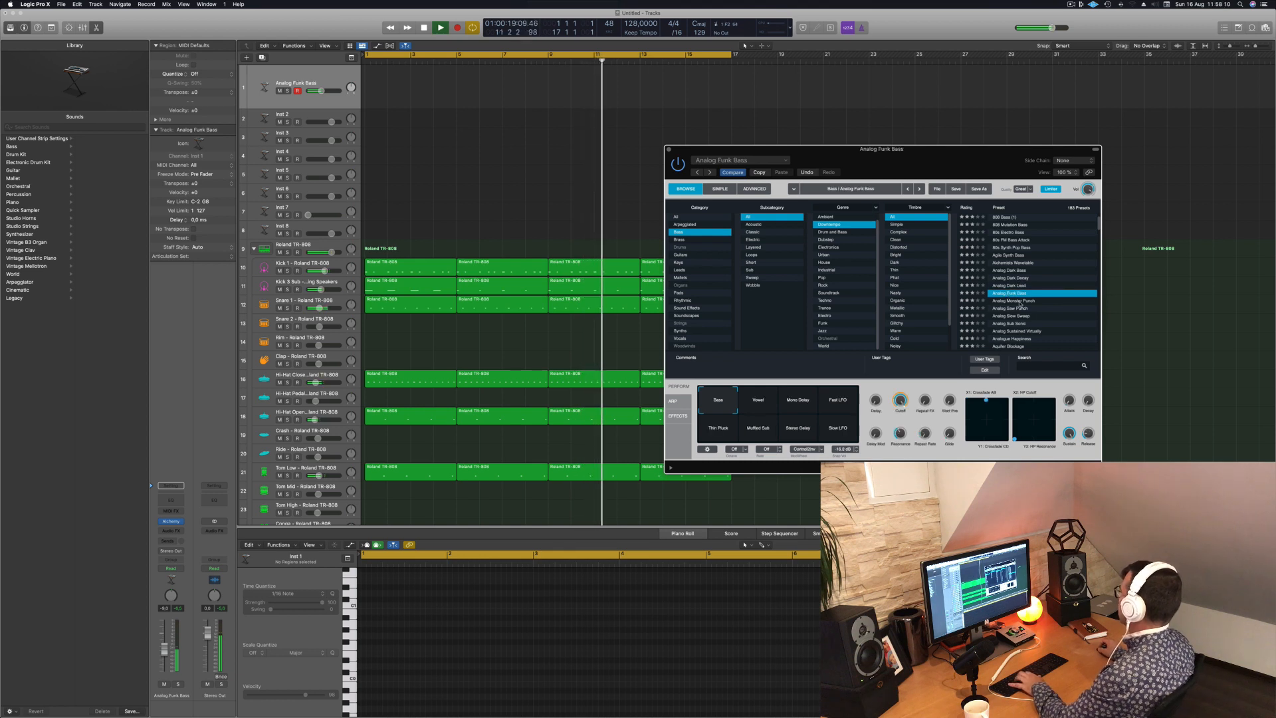
pyautogui.click(1019, 301)
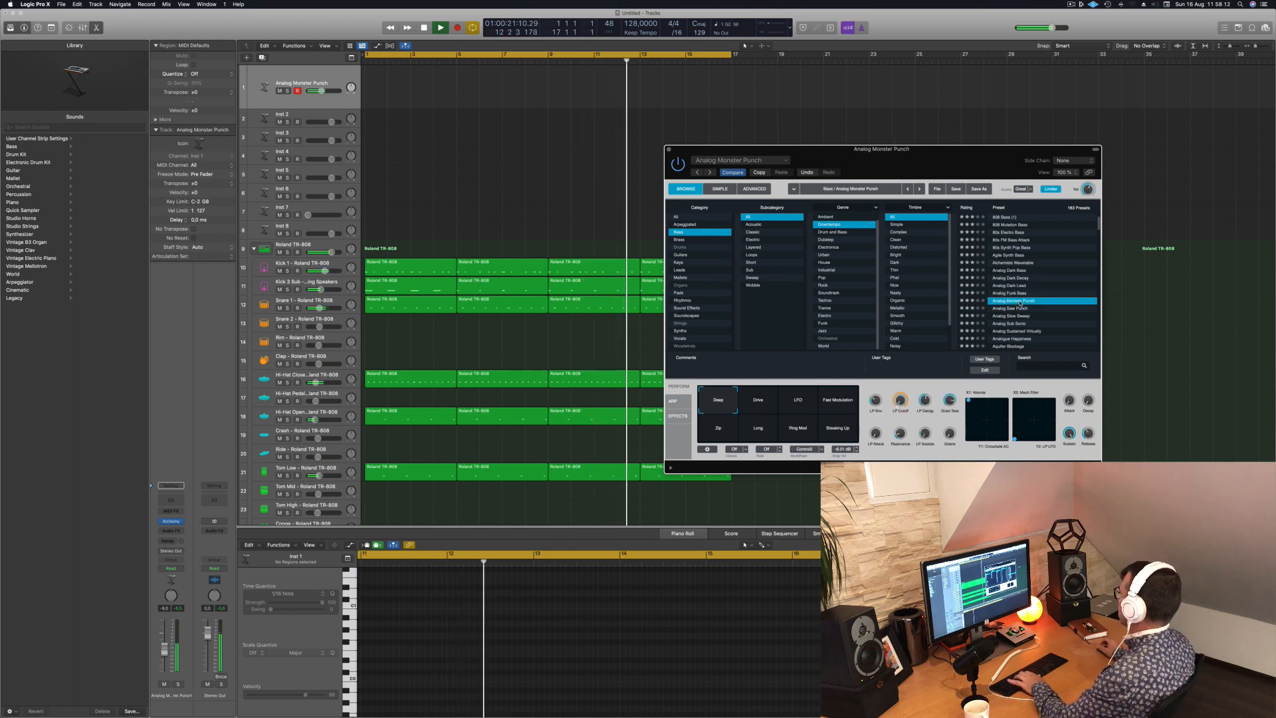
pyautogui.click(1013, 309)
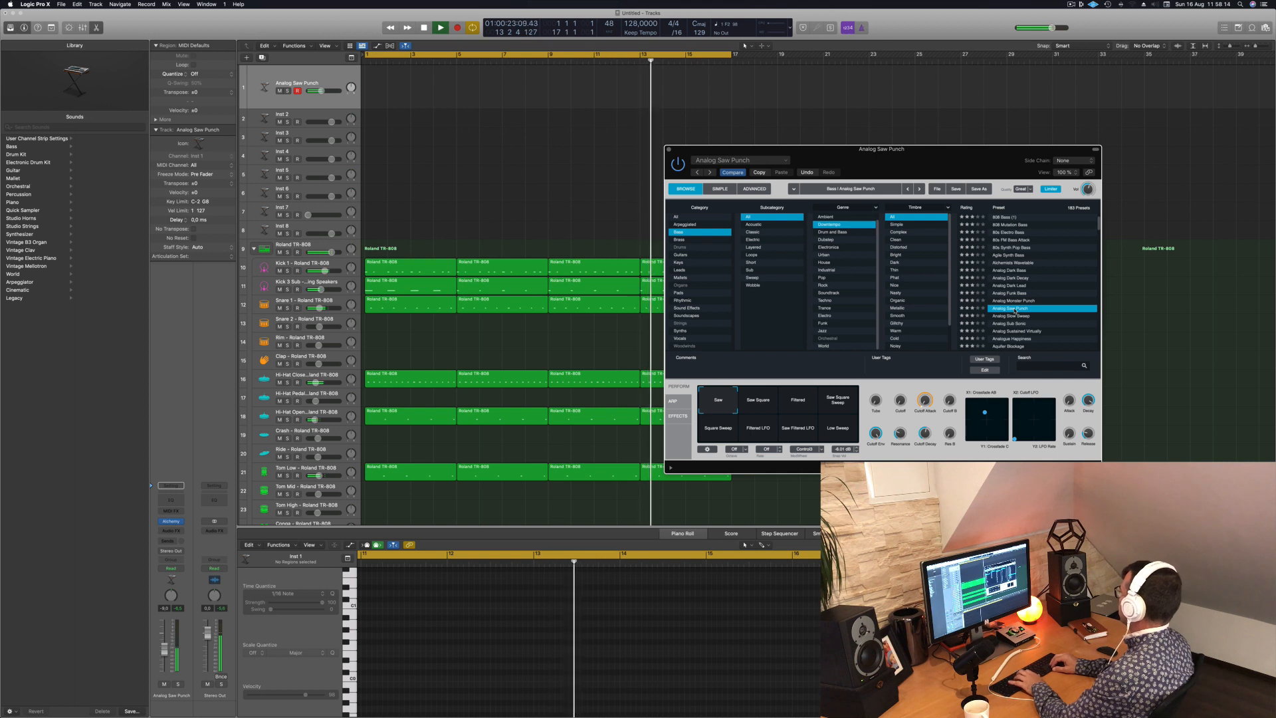
pyautogui.press('Down')
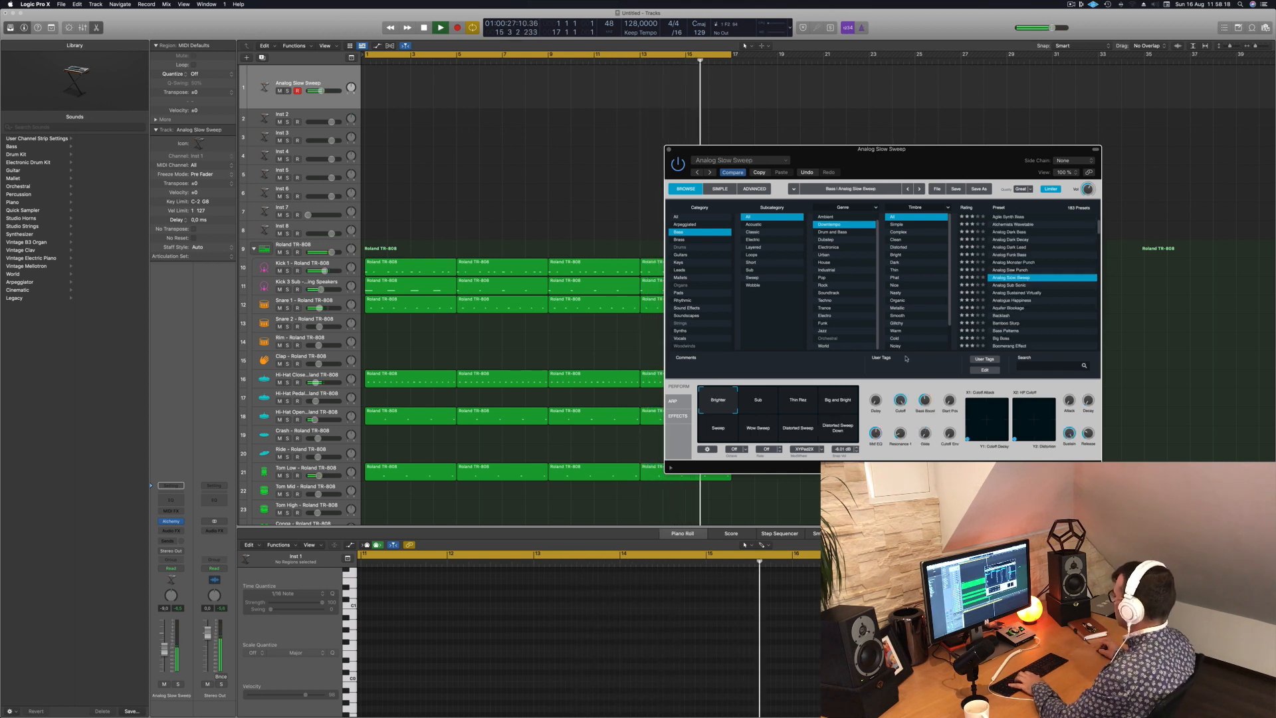
# - Try the Analog Slow Sweep variations Thin Rez, Big and Bright, Sweep, Wow Sweep, Distorted Sweep and Distorted Sweep Down
pyautogui.click(807, 399)
pyautogui.click(844, 406)
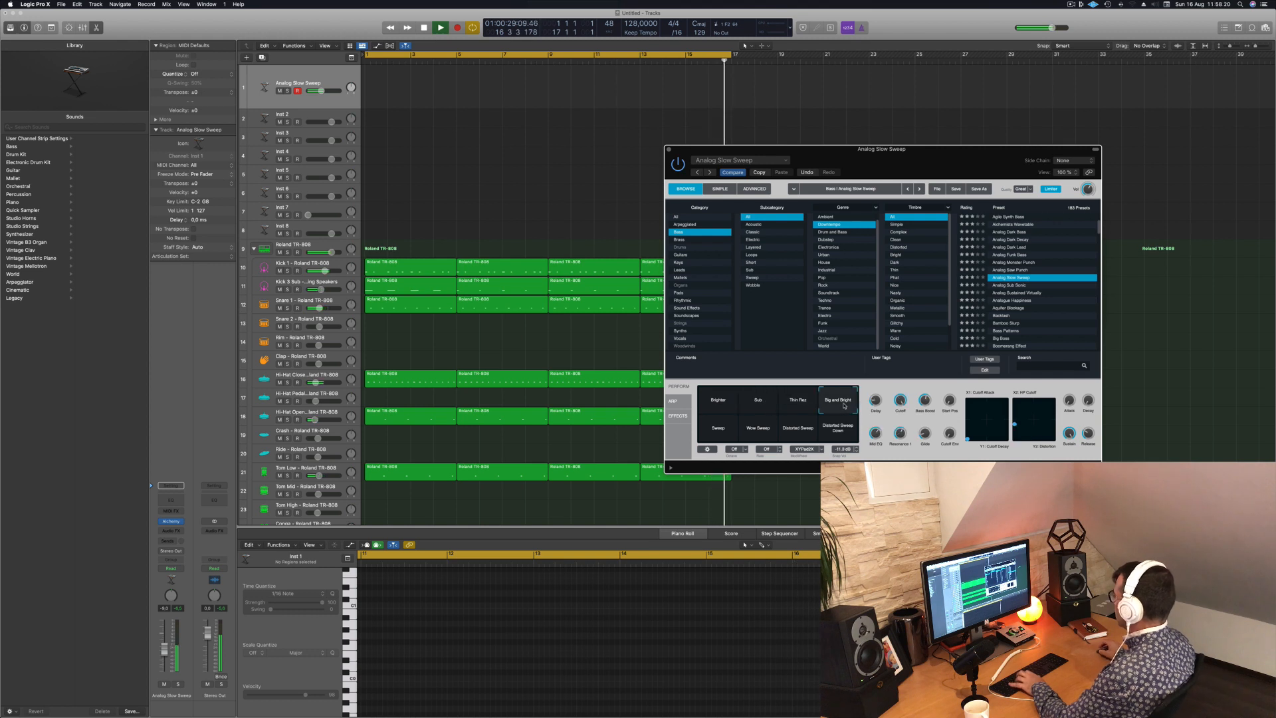
pyautogui.click(722, 430)
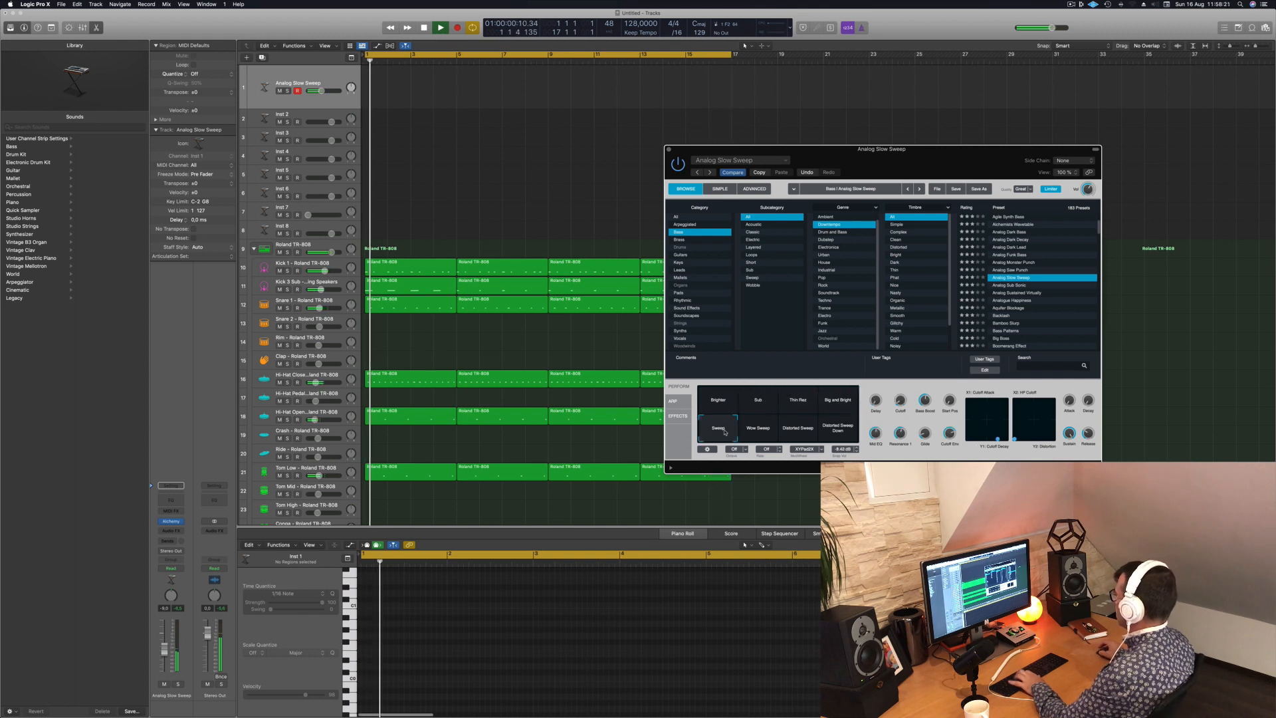
pyautogui.click(759, 430)
pyautogui.click(797, 427)
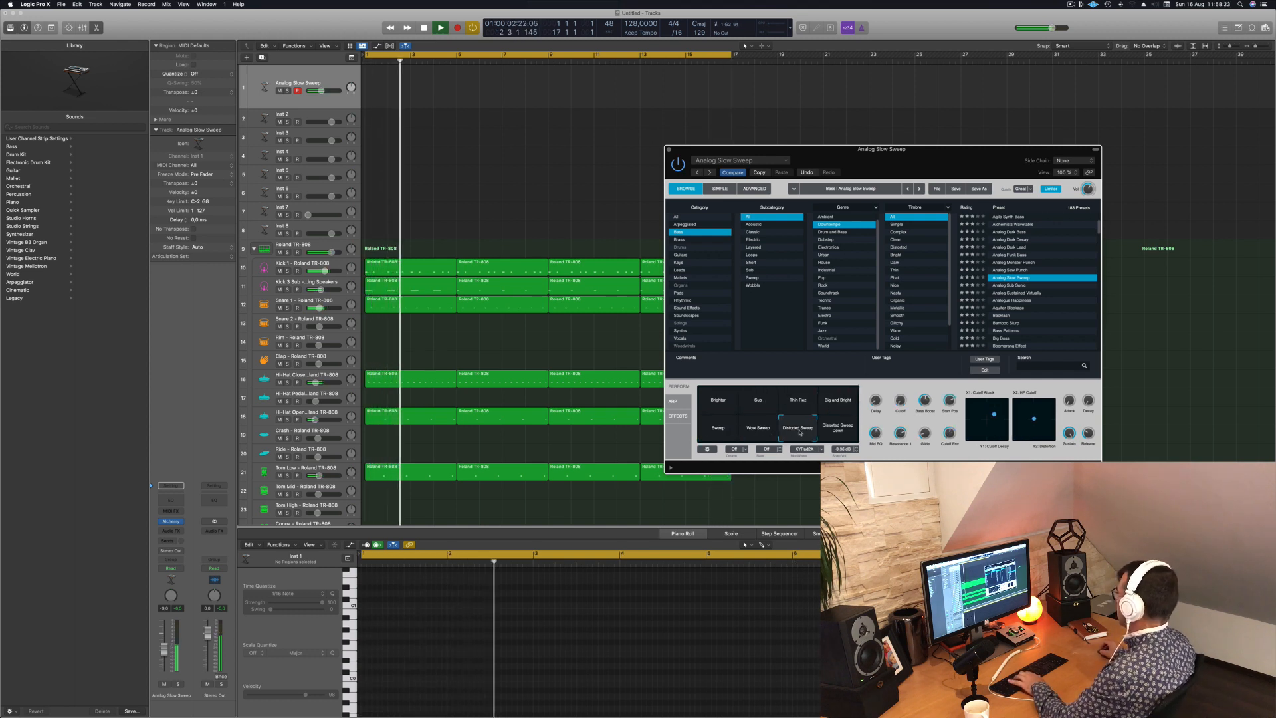
pyautogui.click(837, 428)
# - Audition the bass presets from Analog Sub Sonic through Analogue Happiness and Backlash to Bass Patterns
pyautogui.click(1014, 285)
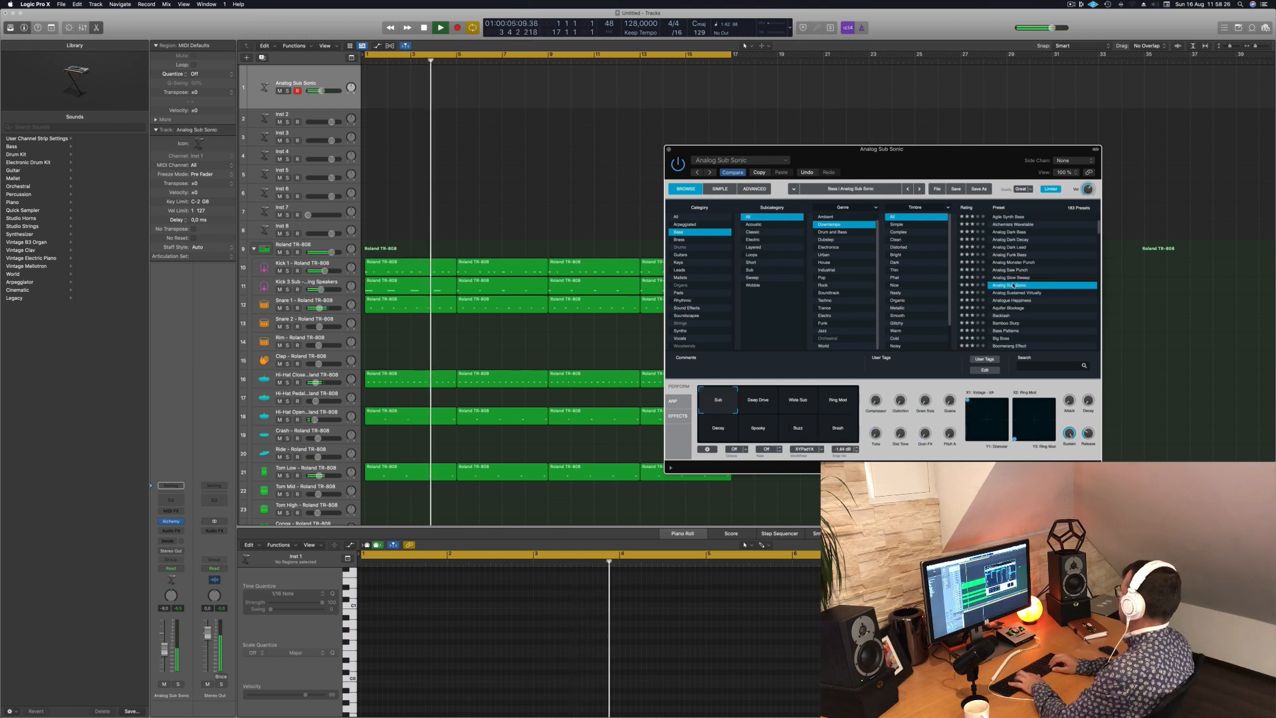
pyautogui.press('Down')
pyautogui.press('Down')
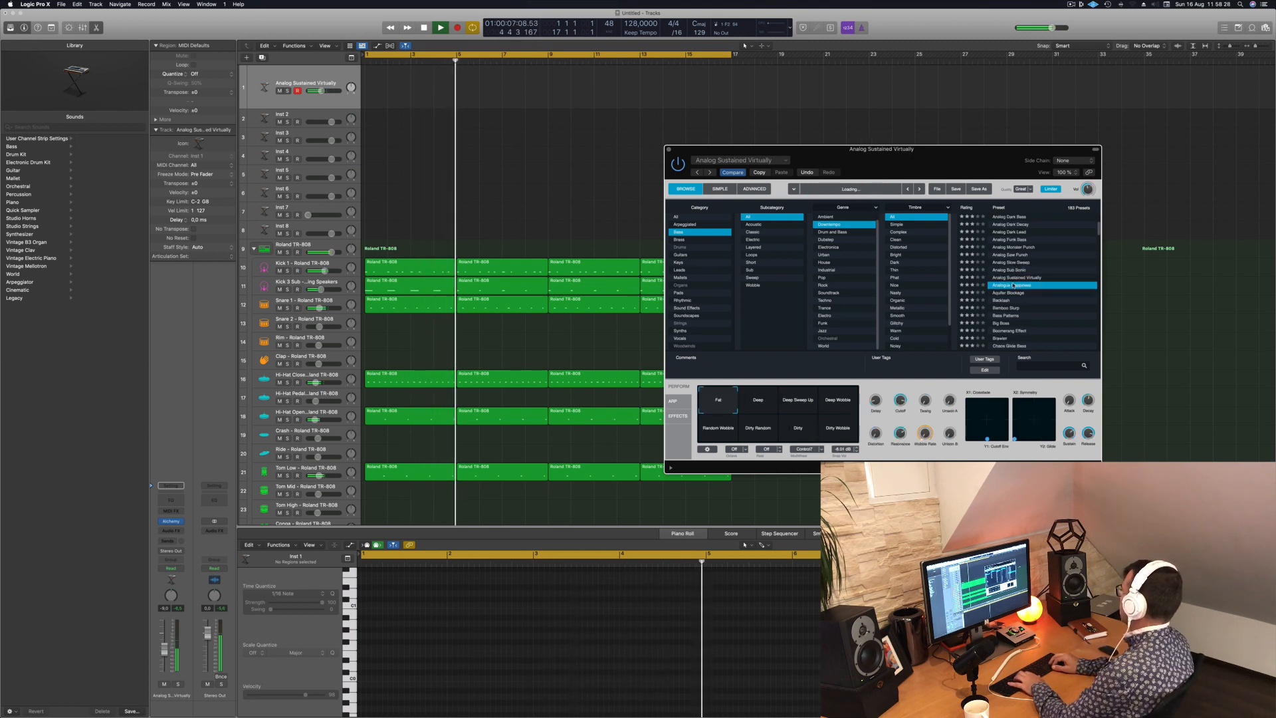
pyautogui.press('Down')
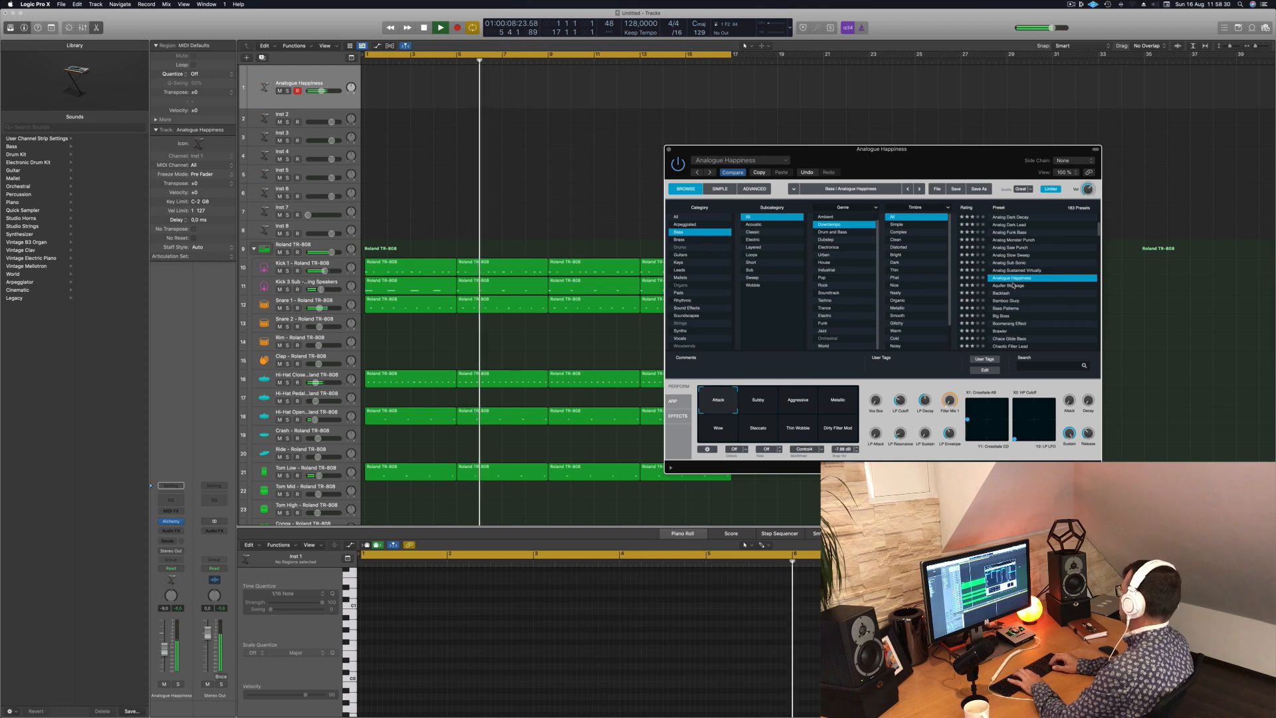
pyautogui.press('Down')
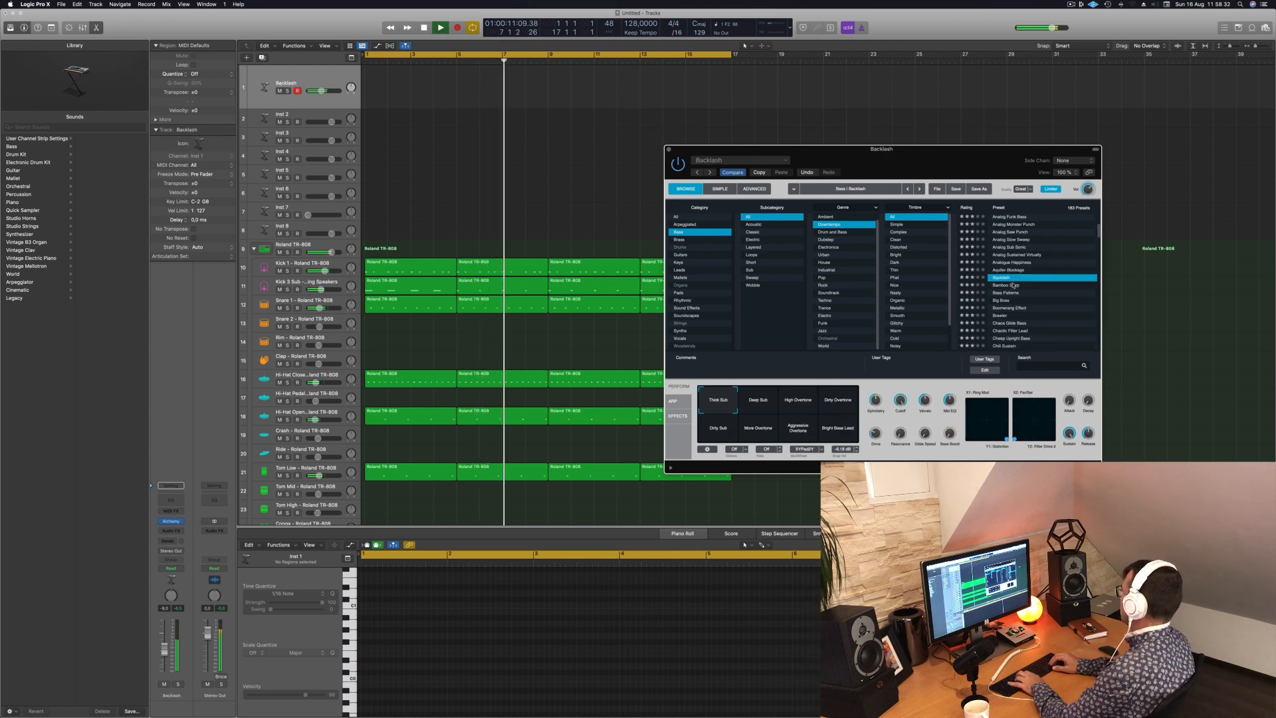
pyautogui.press('Down')
pyautogui.press('Down')
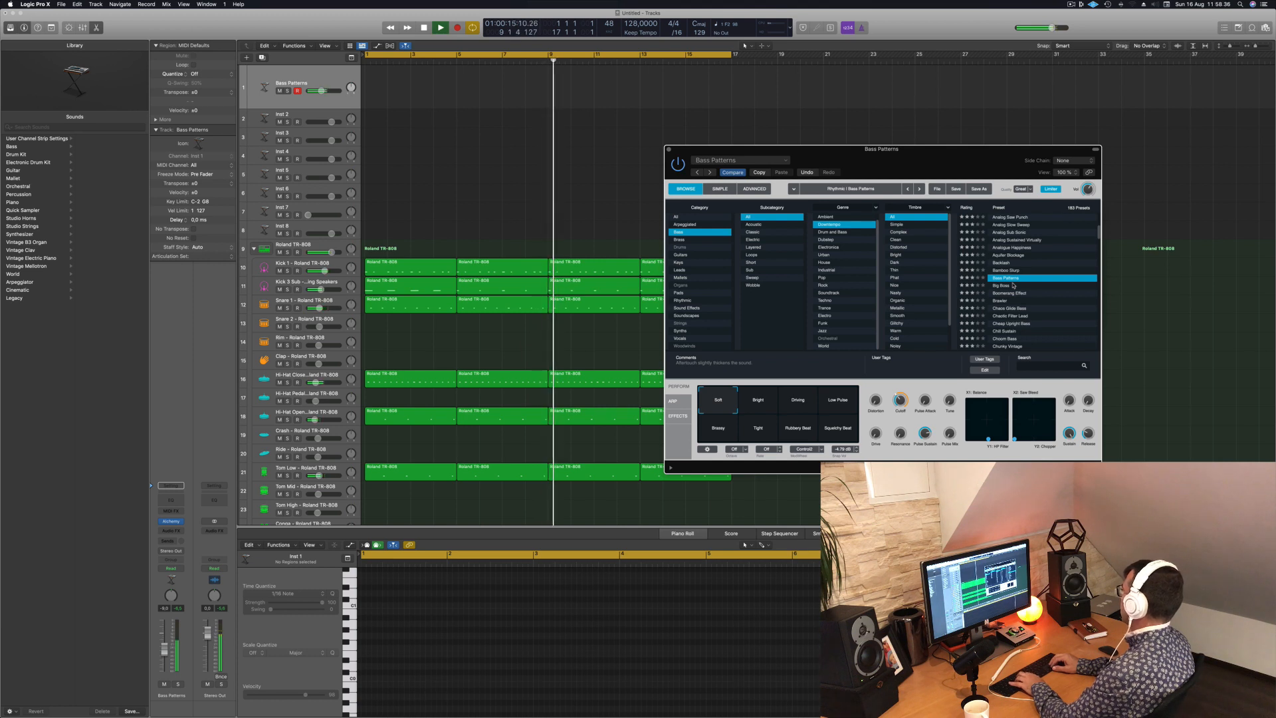
# - Step through the presets Big Boss, Boomerang Effect, Chaos Glide Bass and Chaotic Filter Lead, and load Cheap Upright Bass
pyautogui.press('Down')
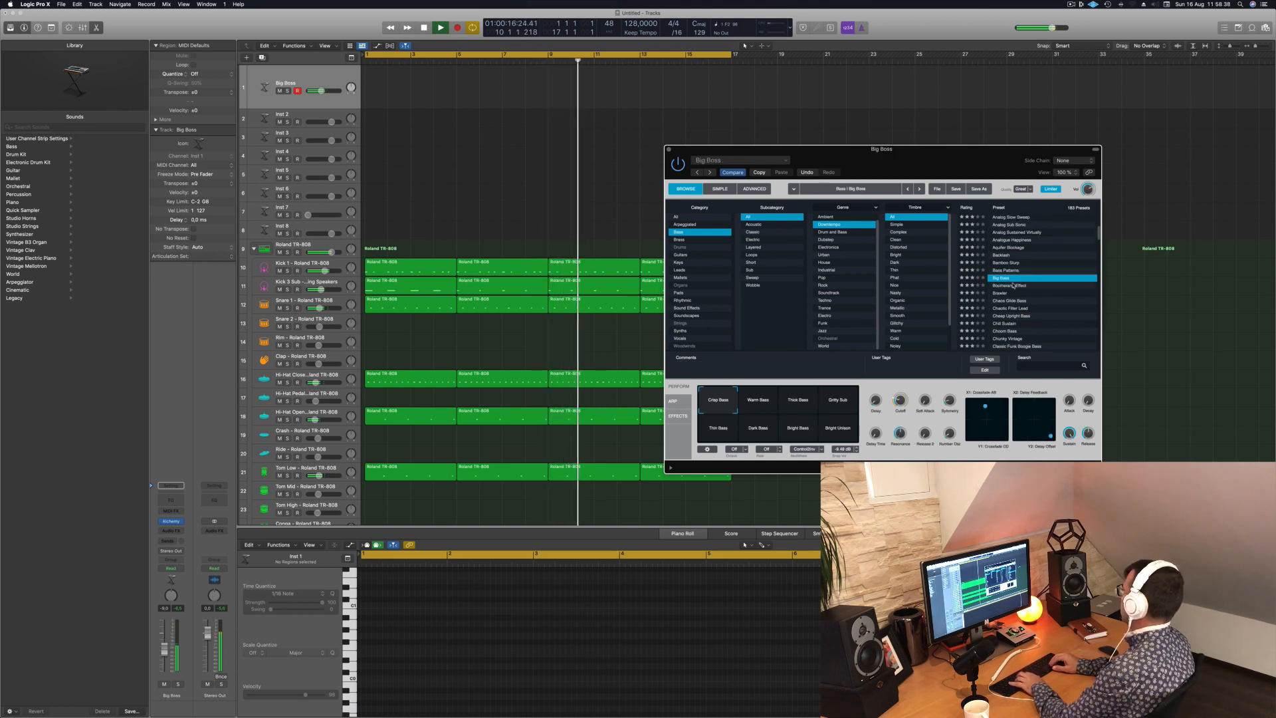
pyautogui.press('Down')
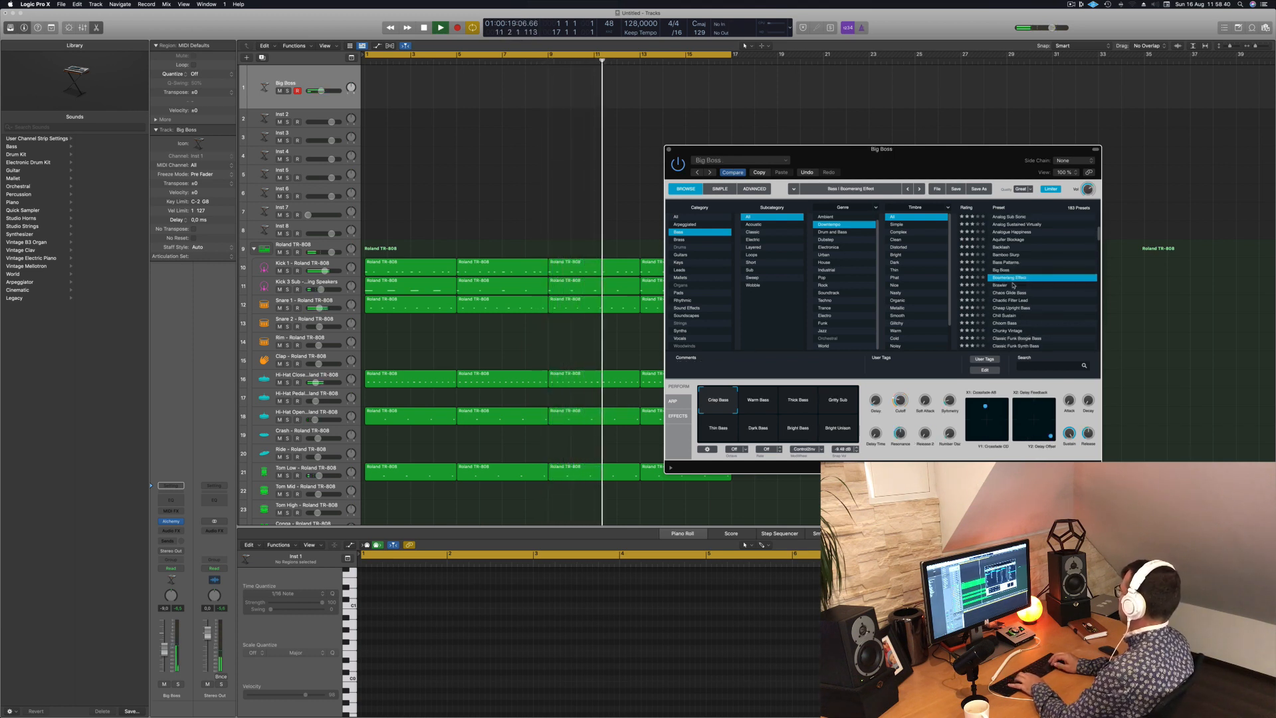
pyautogui.press('Down')
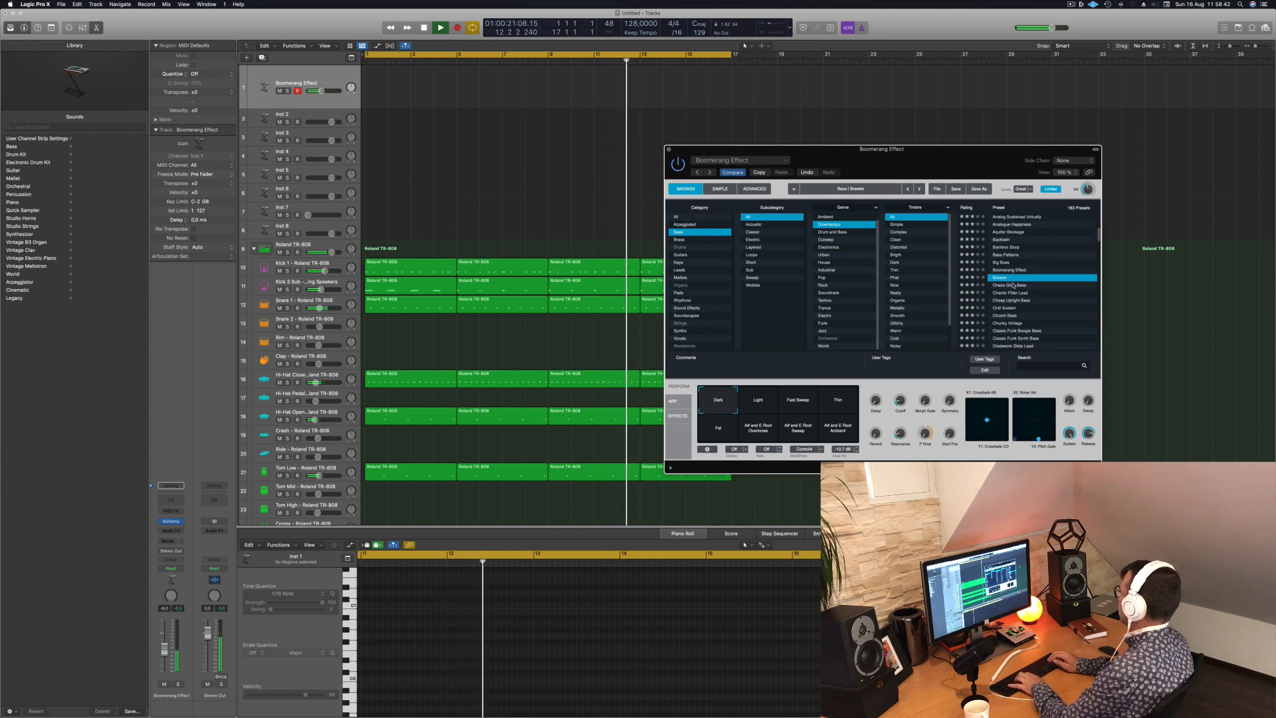
pyautogui.press('Down')
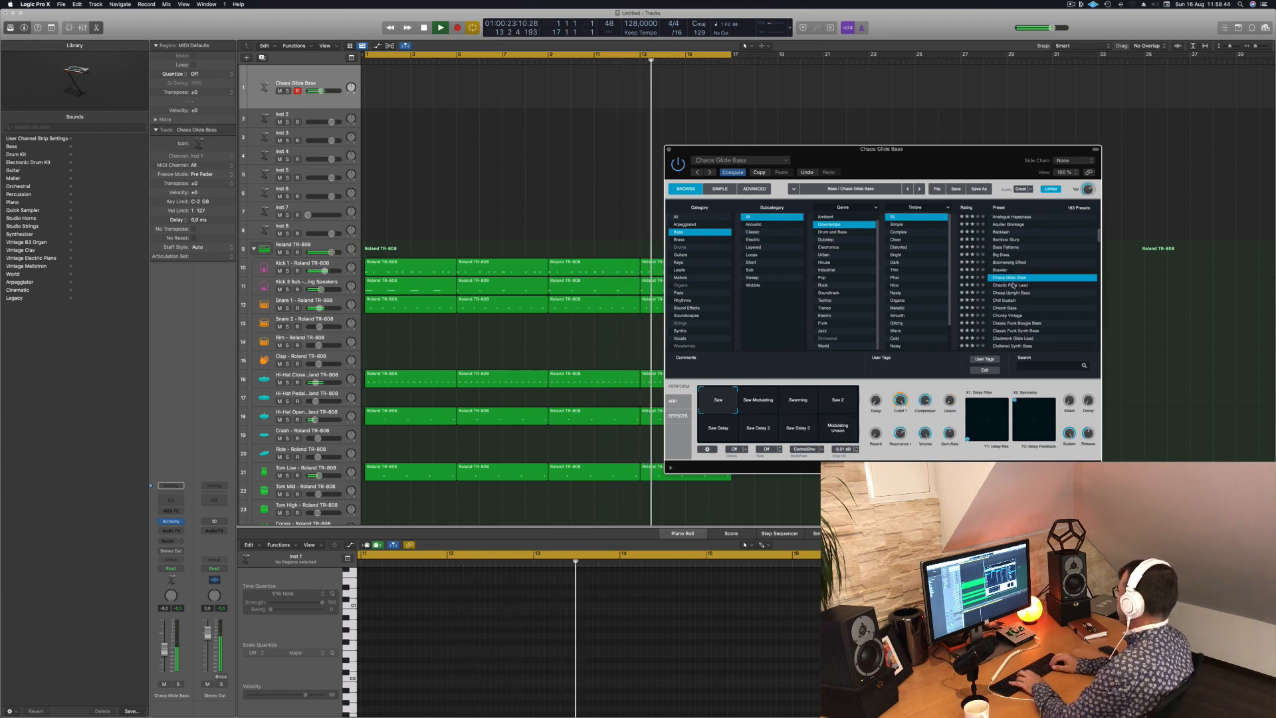
pyautogui.press('Down')
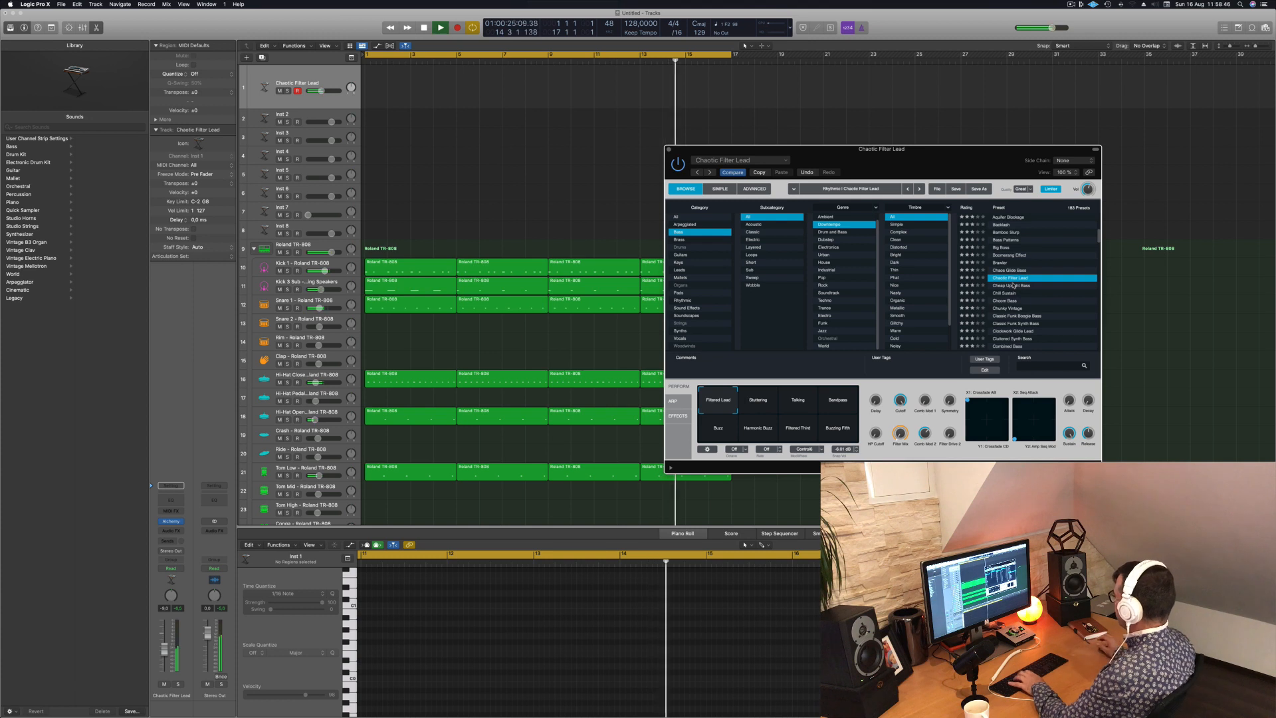
pyautogui.press('Down')
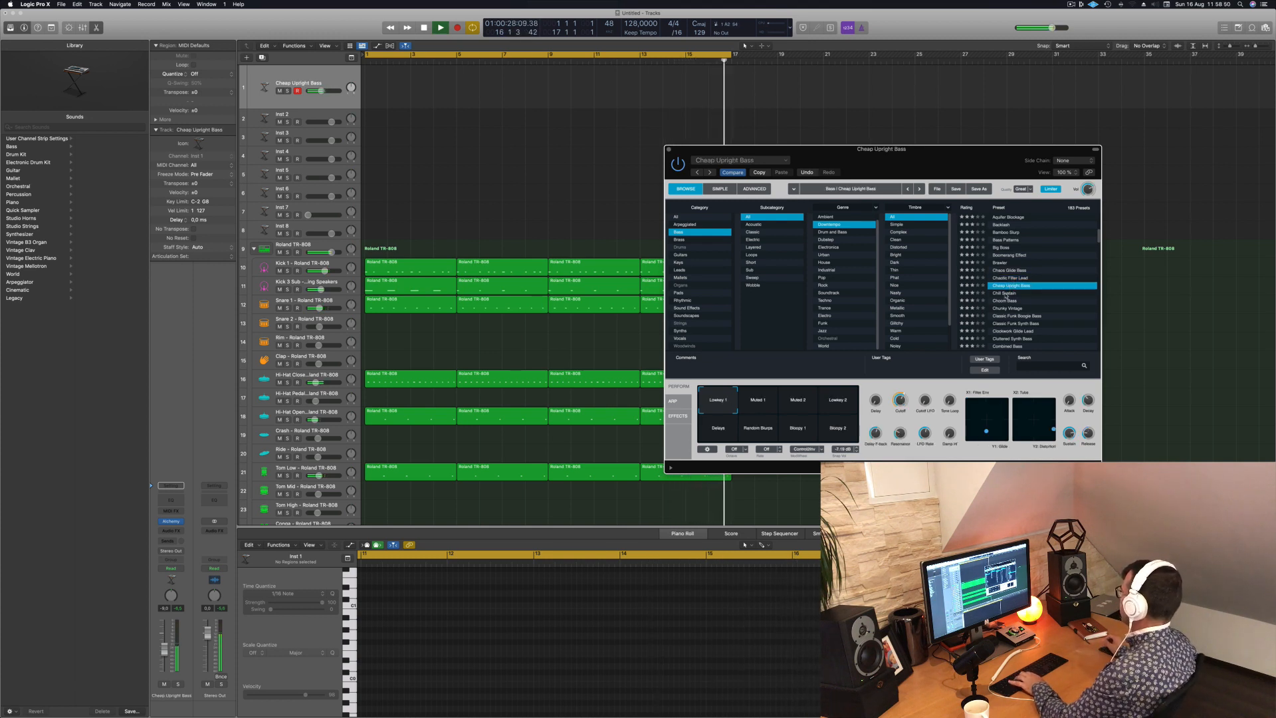
# - Load the Chill Sustain preset, try its Buzzing Pulse and Sustained Fifth variations, and fine-tune the track's volume
pyautogui.press('Down')
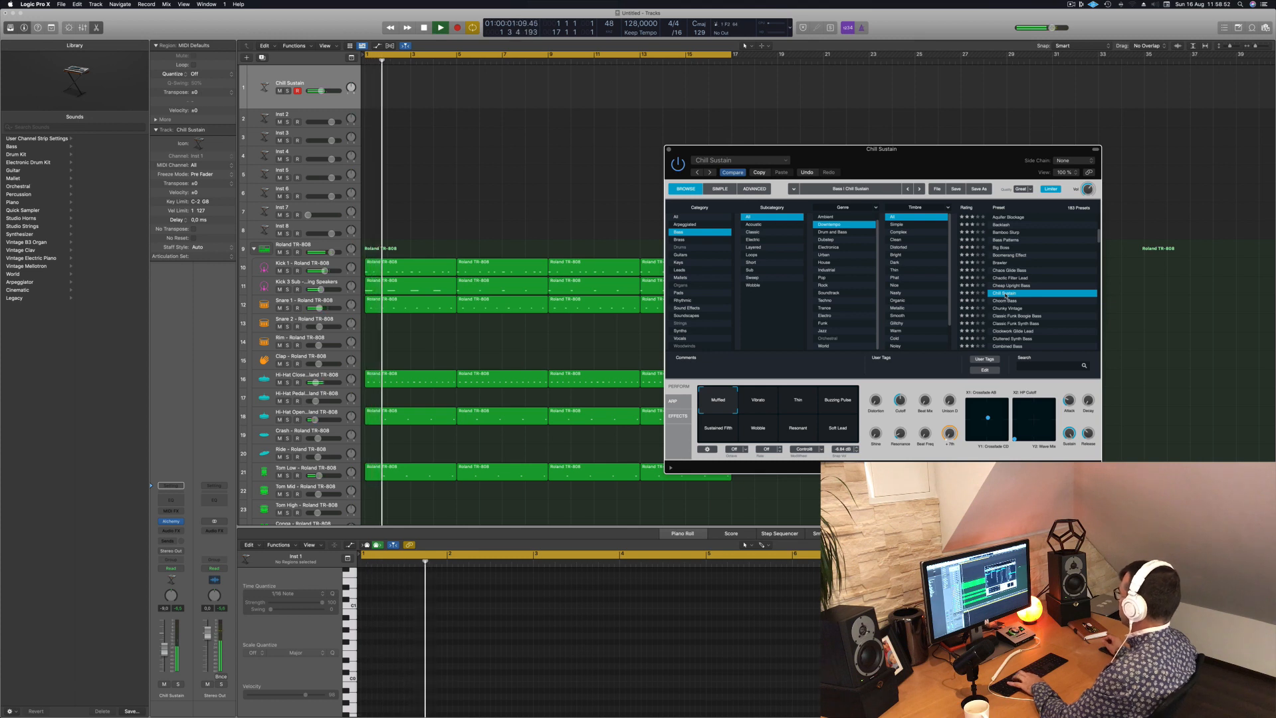
pyautogui.click(821, 406)
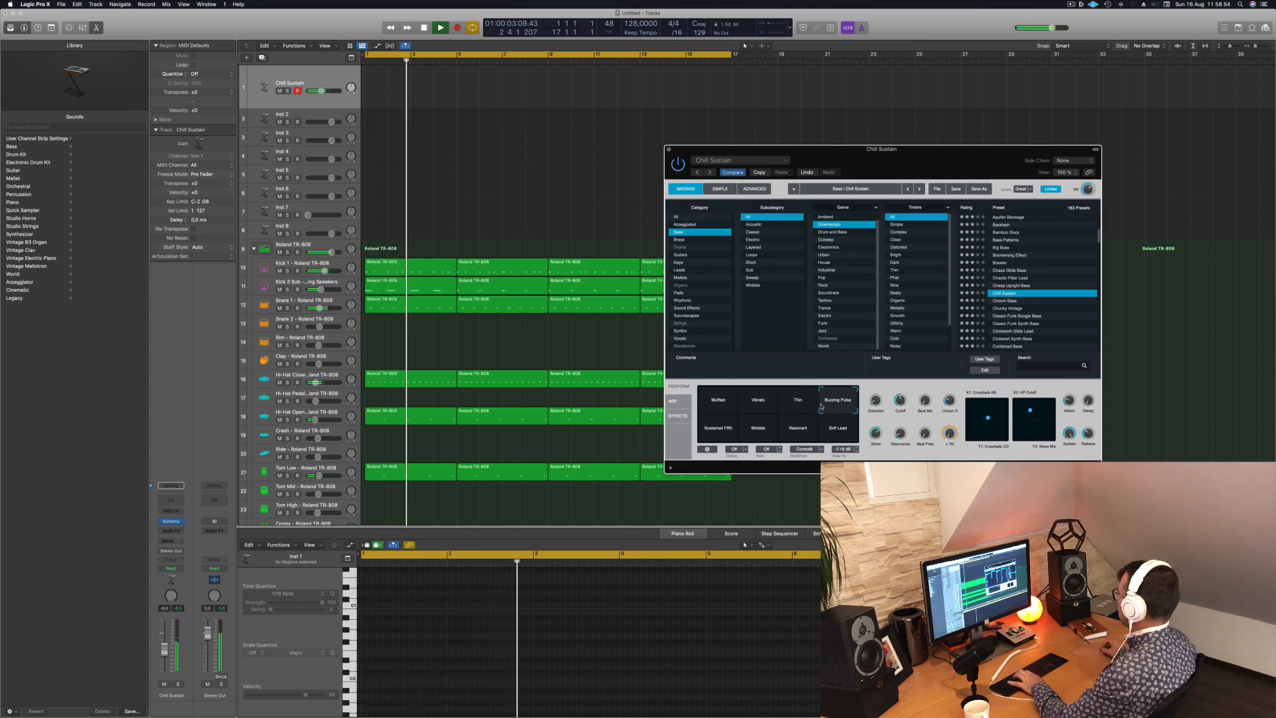
pyautogui.click(718, 427)
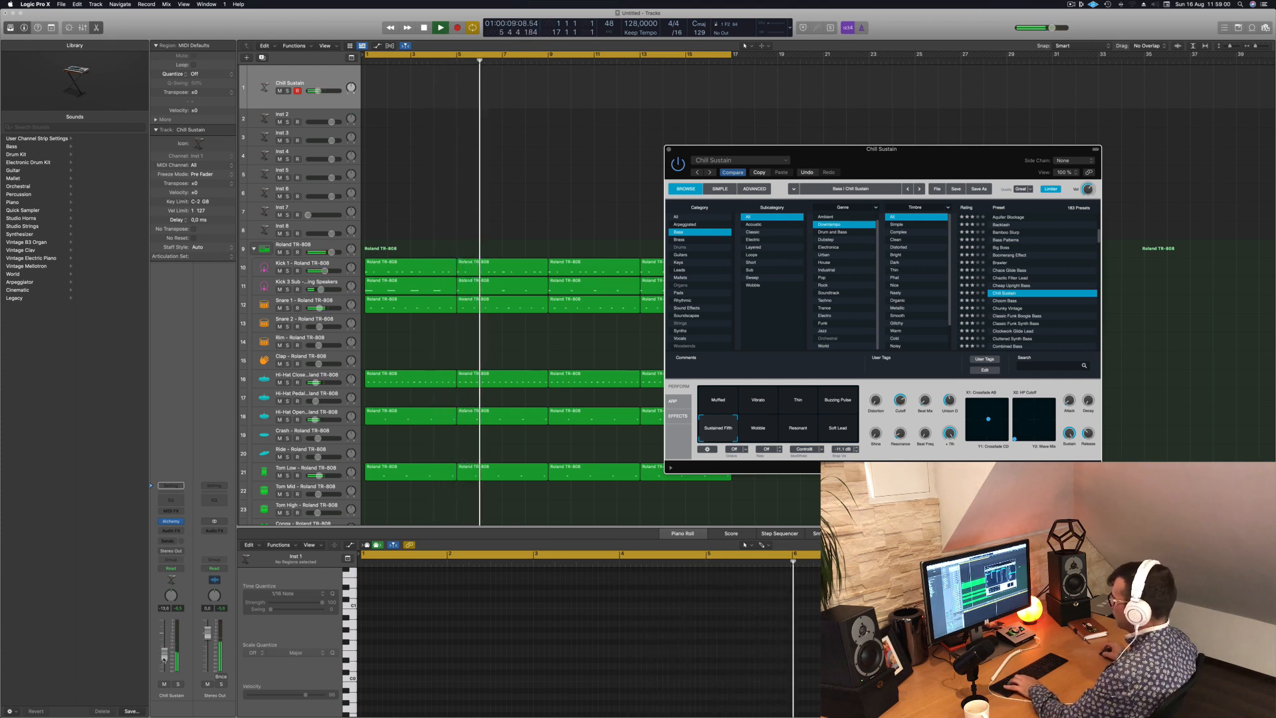
pyautogui.moveTo(164, 659); pyautogui.dragTo(165, 660)
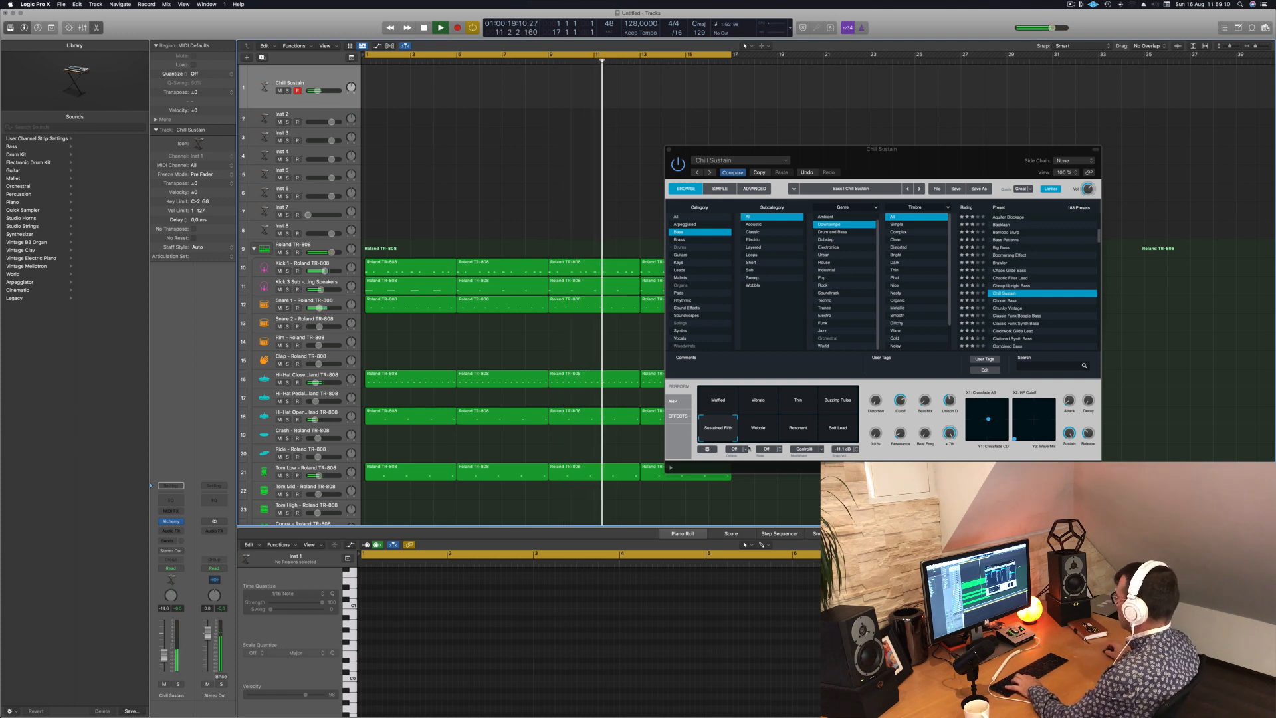
# - Compare the Chill Sustain variations Wobble, Resonant, Soft Lead and Buzzing Pulse, and return to Sustained Fifth
pyautogui.click(759, 429)
pyautogui.click(798, 429)
pyautogui.click(838, 428)
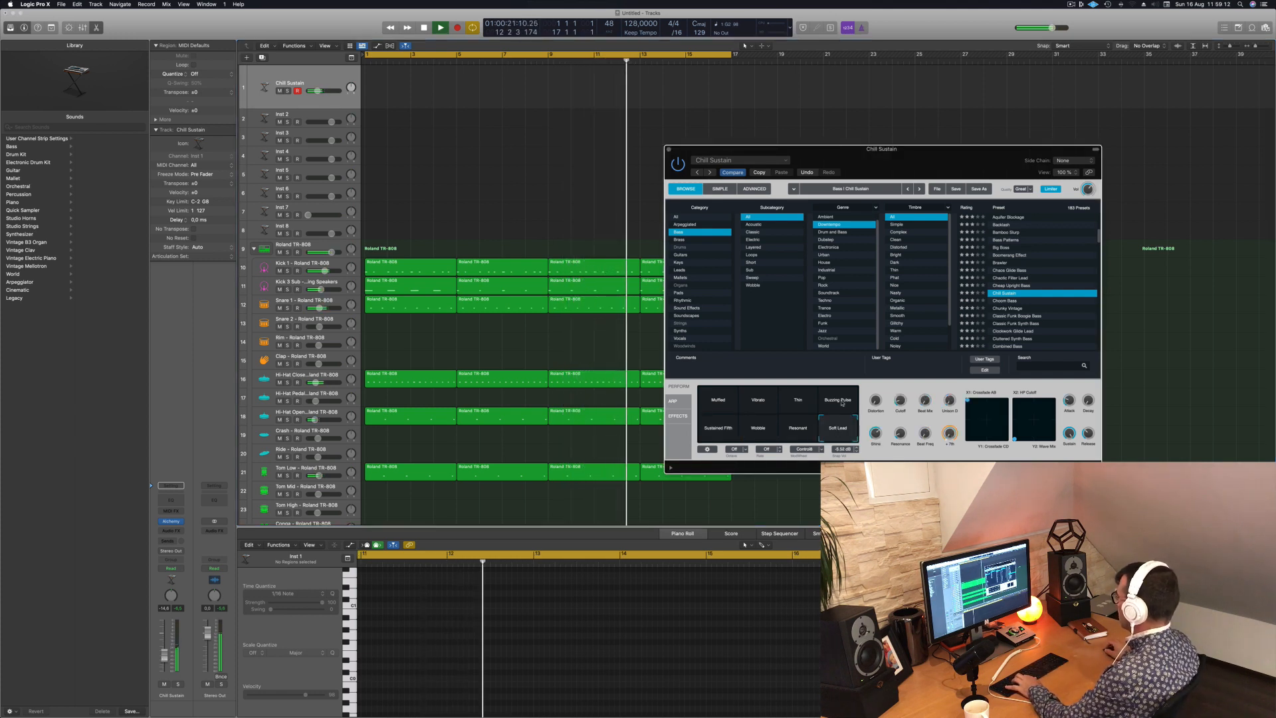
pyautogui.click(840, 401)
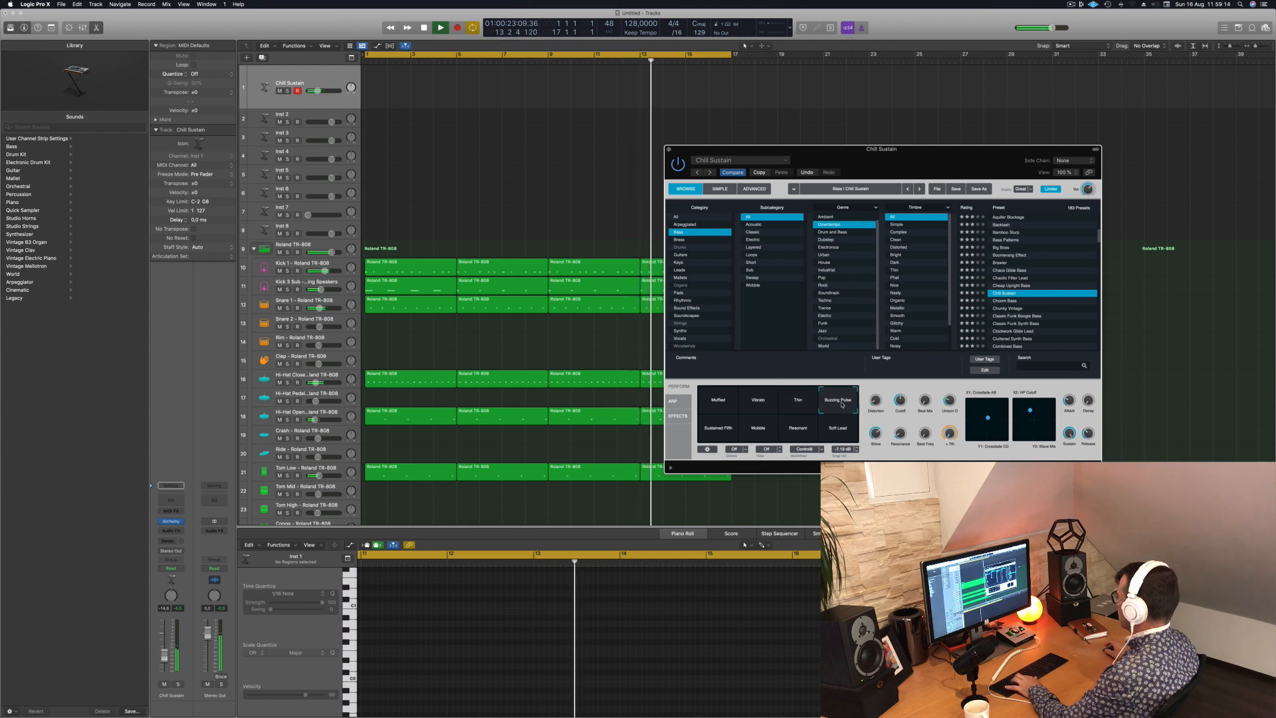
pyautogui.click(708, 433)
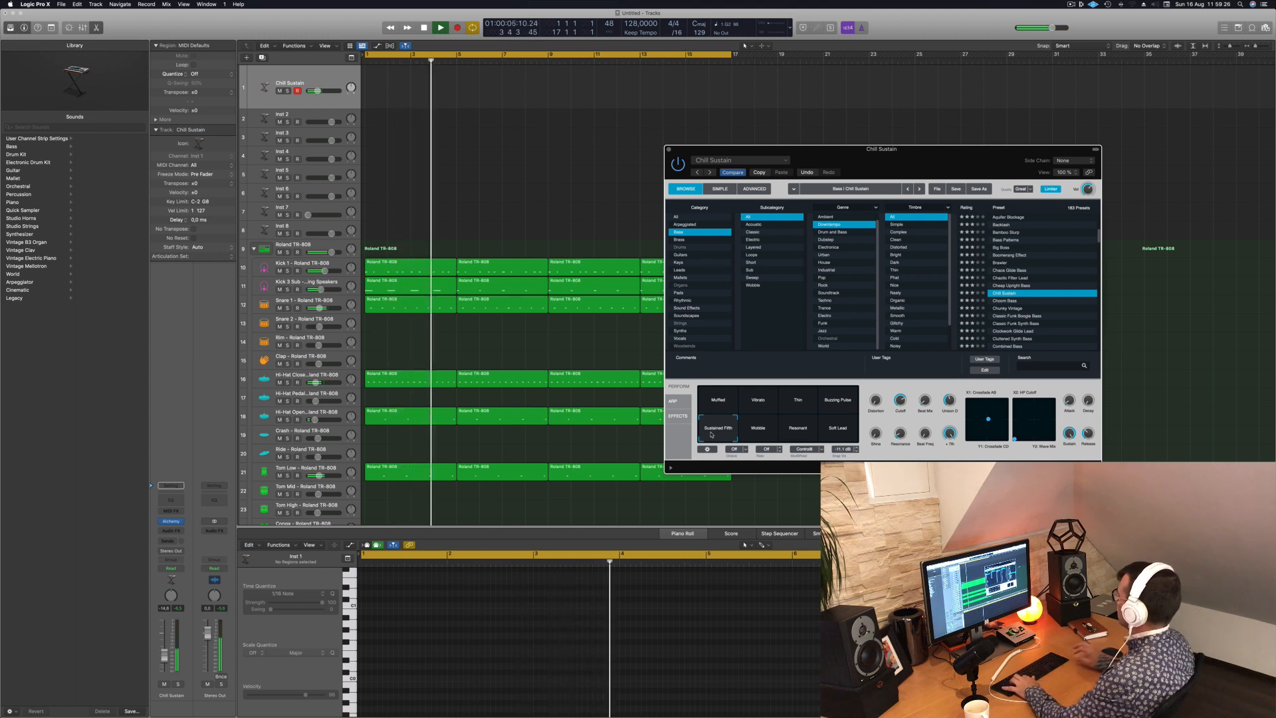
# - Move the Alchemy window aside and show the Musical Typing keyboard, setting its octave to C2
pyautogui.moveTo(965, 153); pyautogui.dragTo(723, 137)
pyautogui.press('super+k')
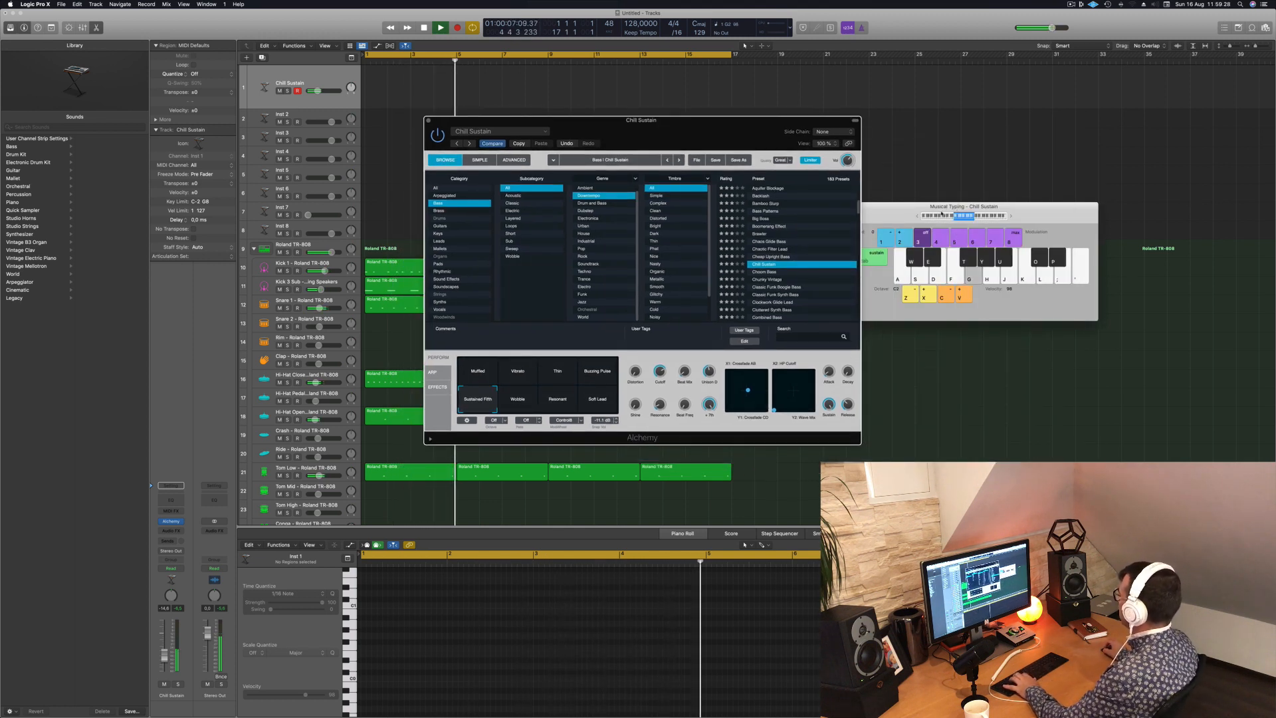
pyautogui.click(919, 216)
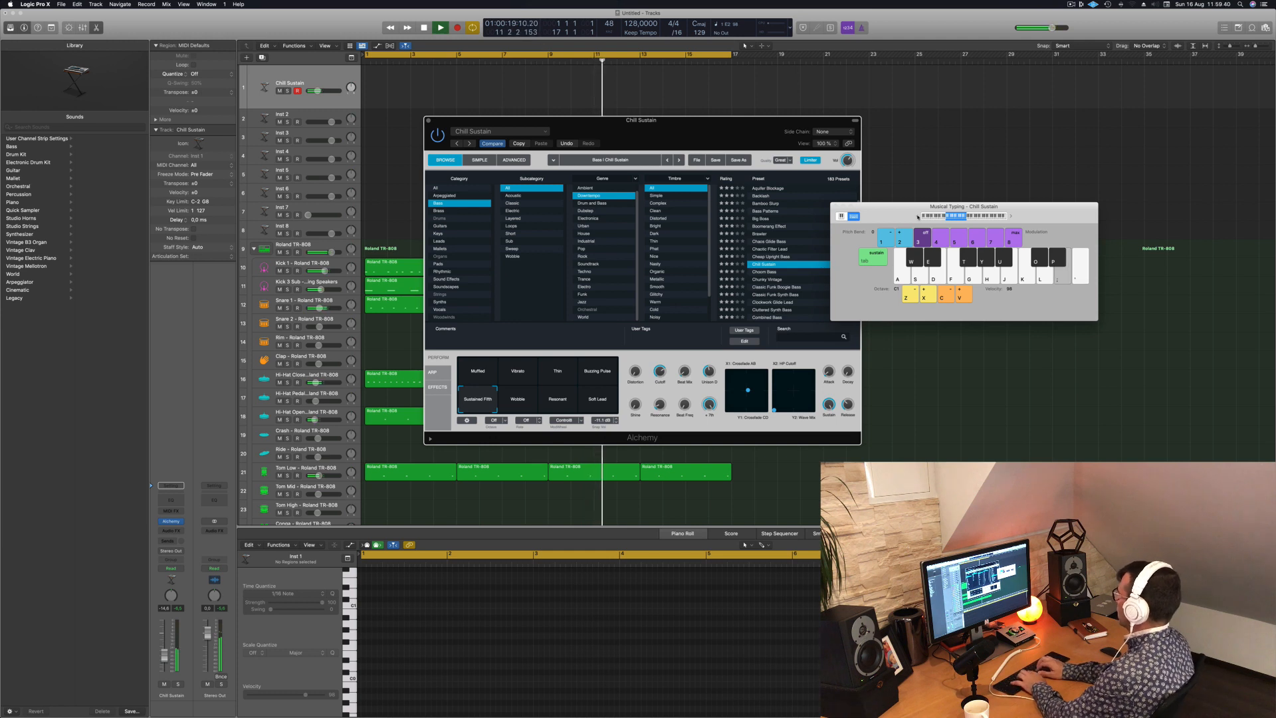
pyautogui.press("'")
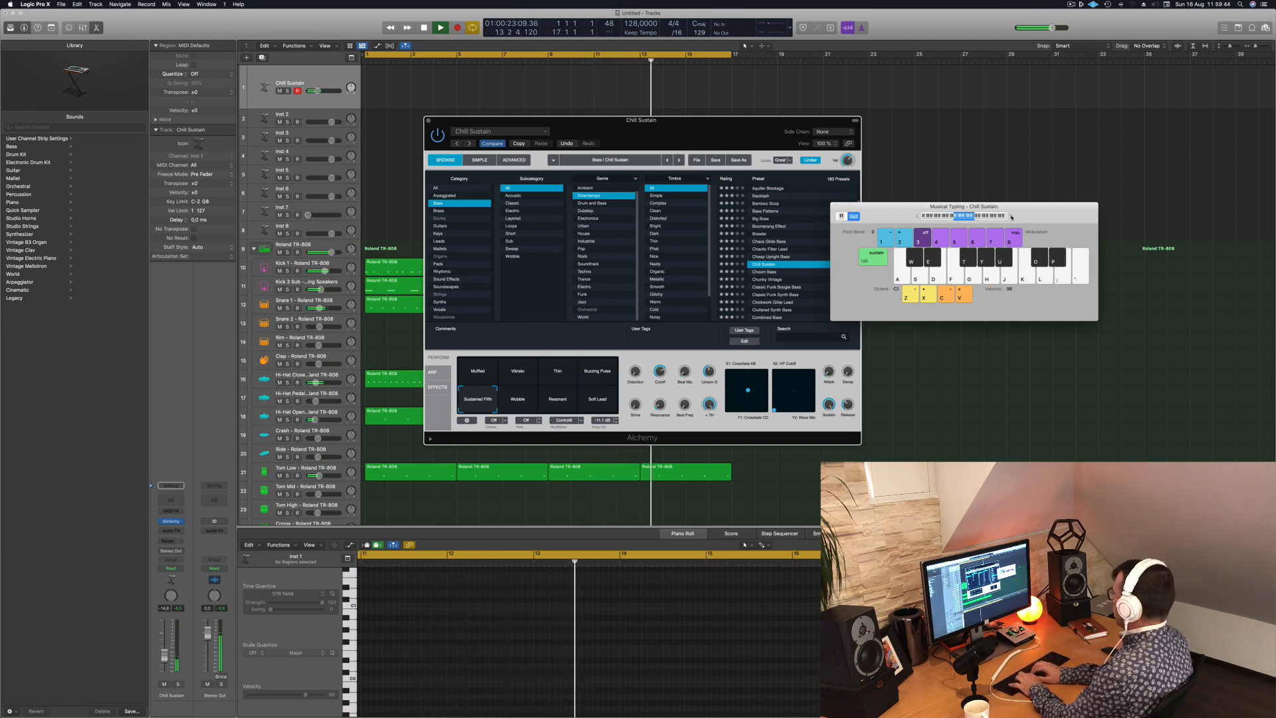
# - Play a few test notes over the drum loop with the Sustained Fifth variation of Chill Sustain
pyautogui.press('g')
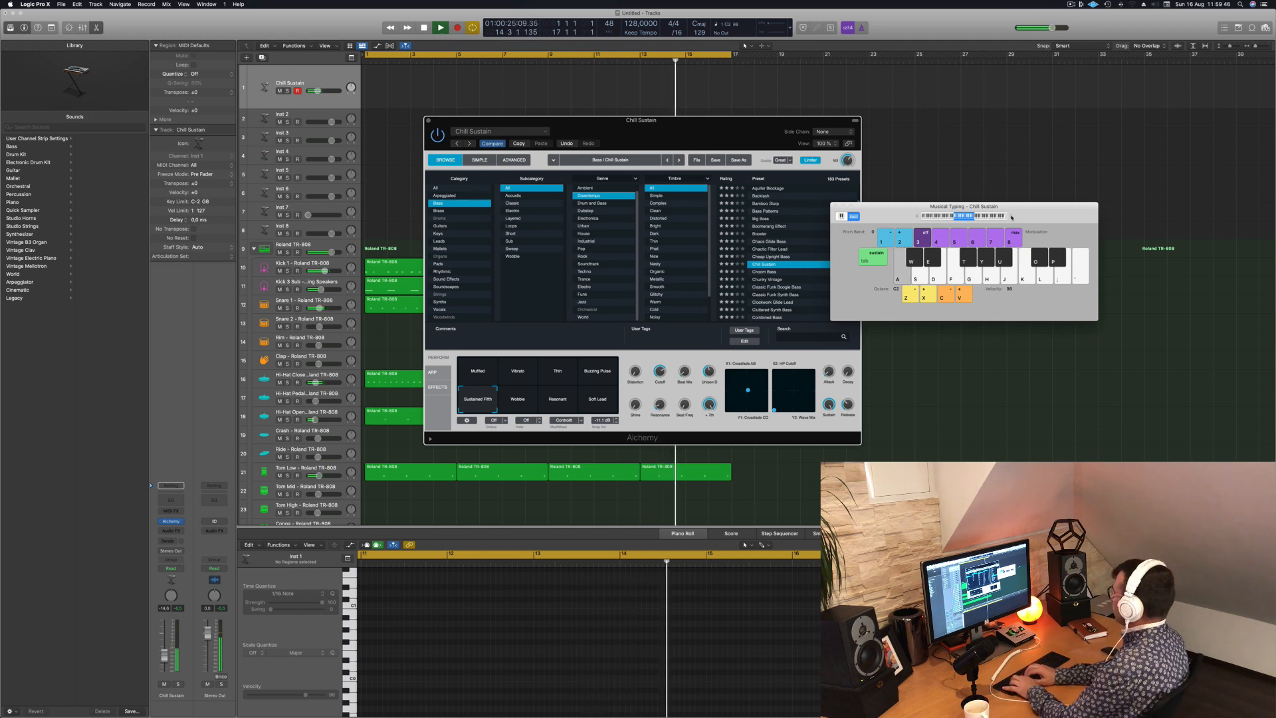
pyautogui.press('s')
pyautogui.press('d')
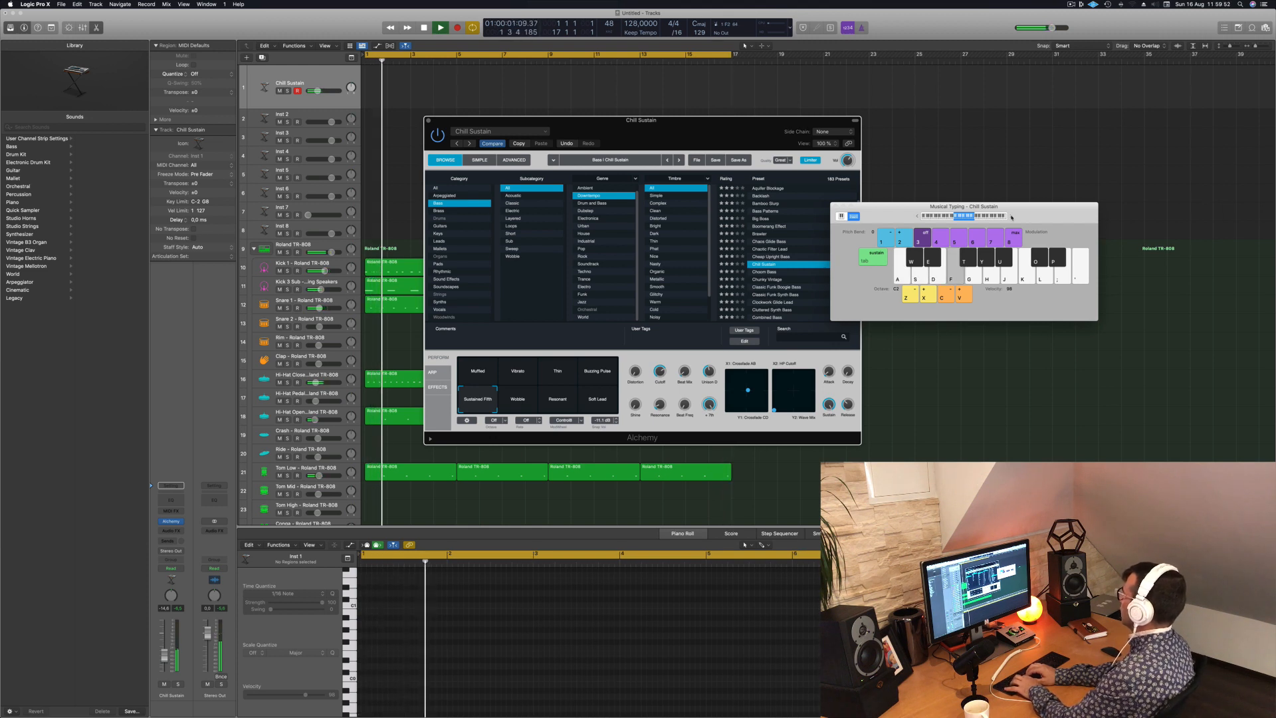
pyautogui.press('f')
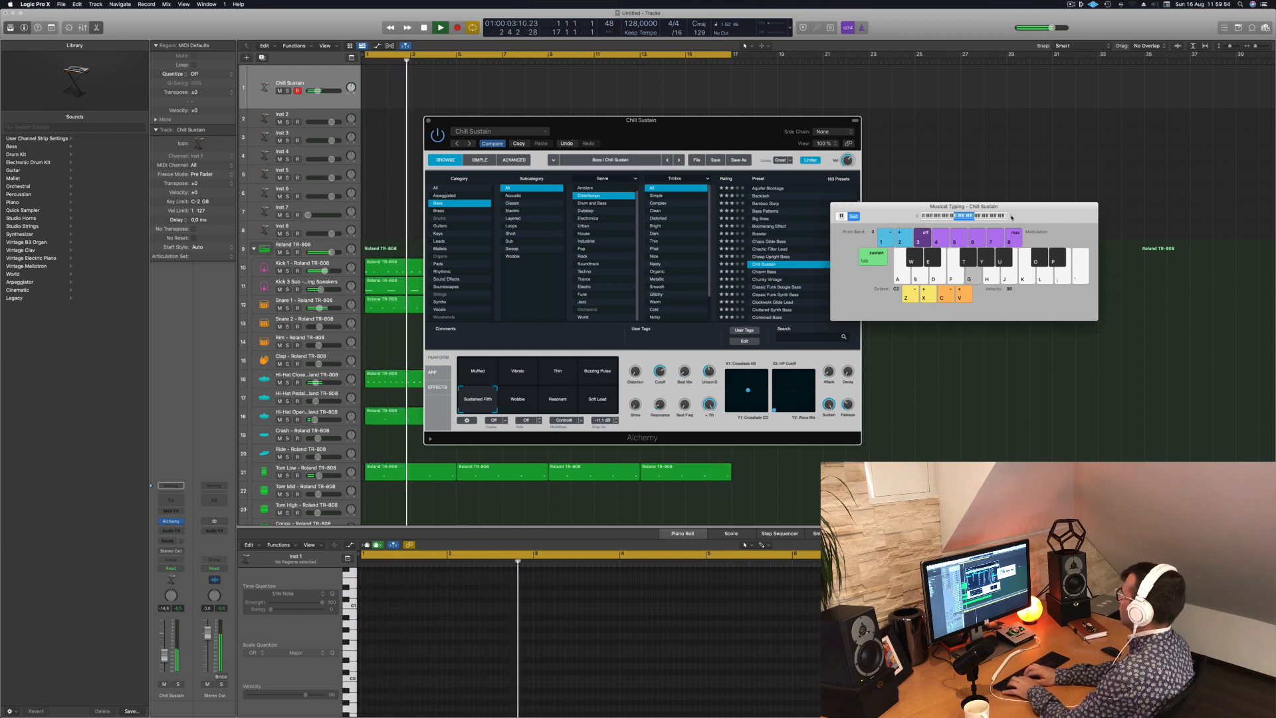
pyautogui.press('g')
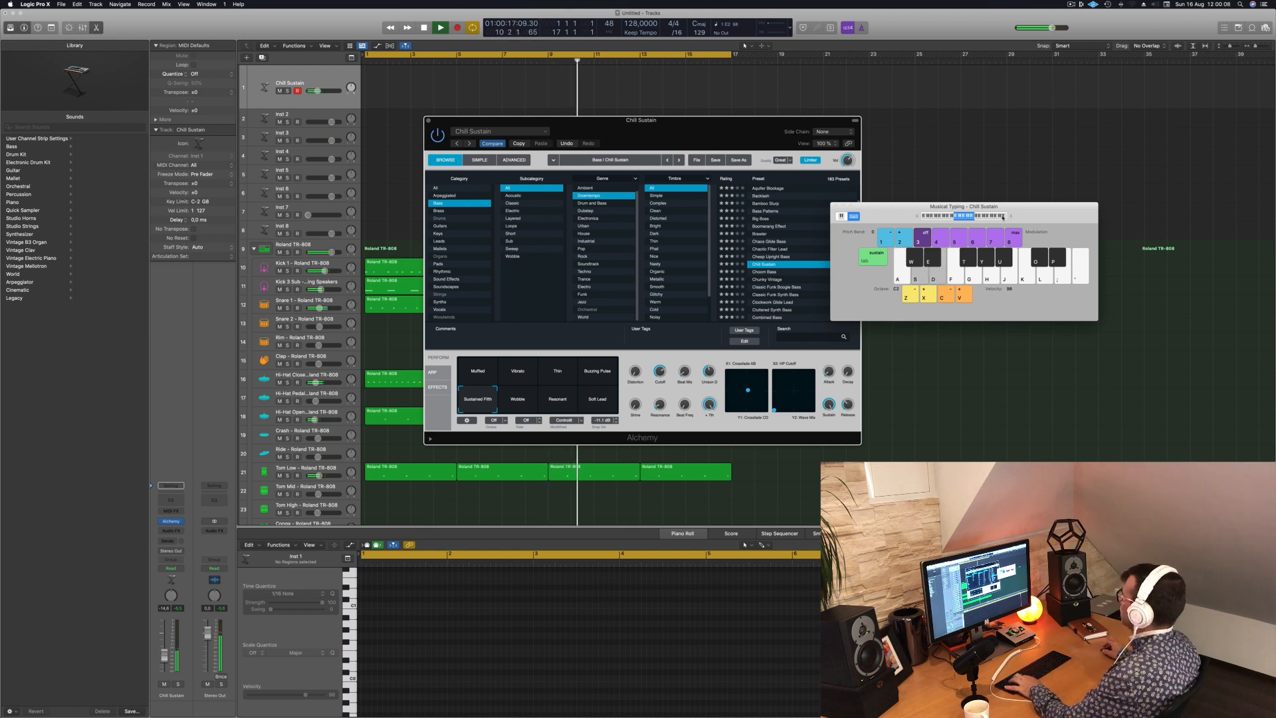
# - Audition the presets Choom Bass, Chunky Vintage, Classic Funk Boogie Bass and Classic Funk Synth Bass
pyautogui.click(764, 271)
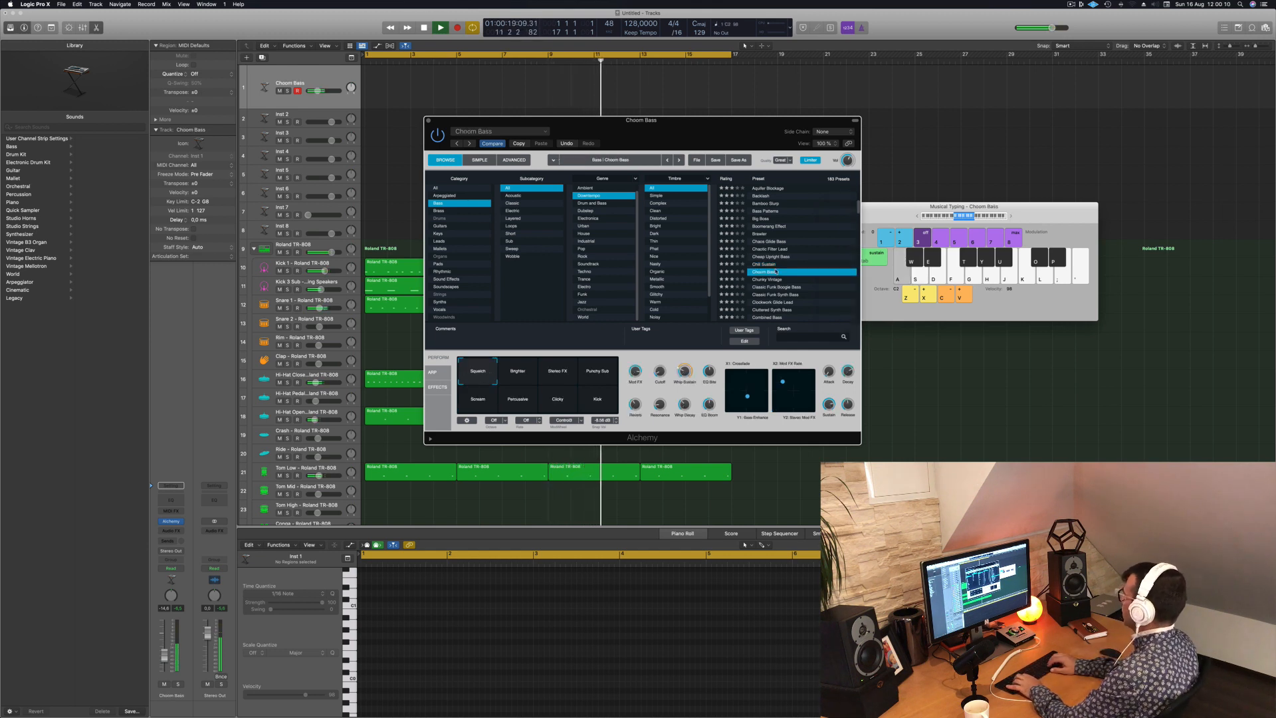
pyautogui.press('Down')
pyautogui.press('Down')
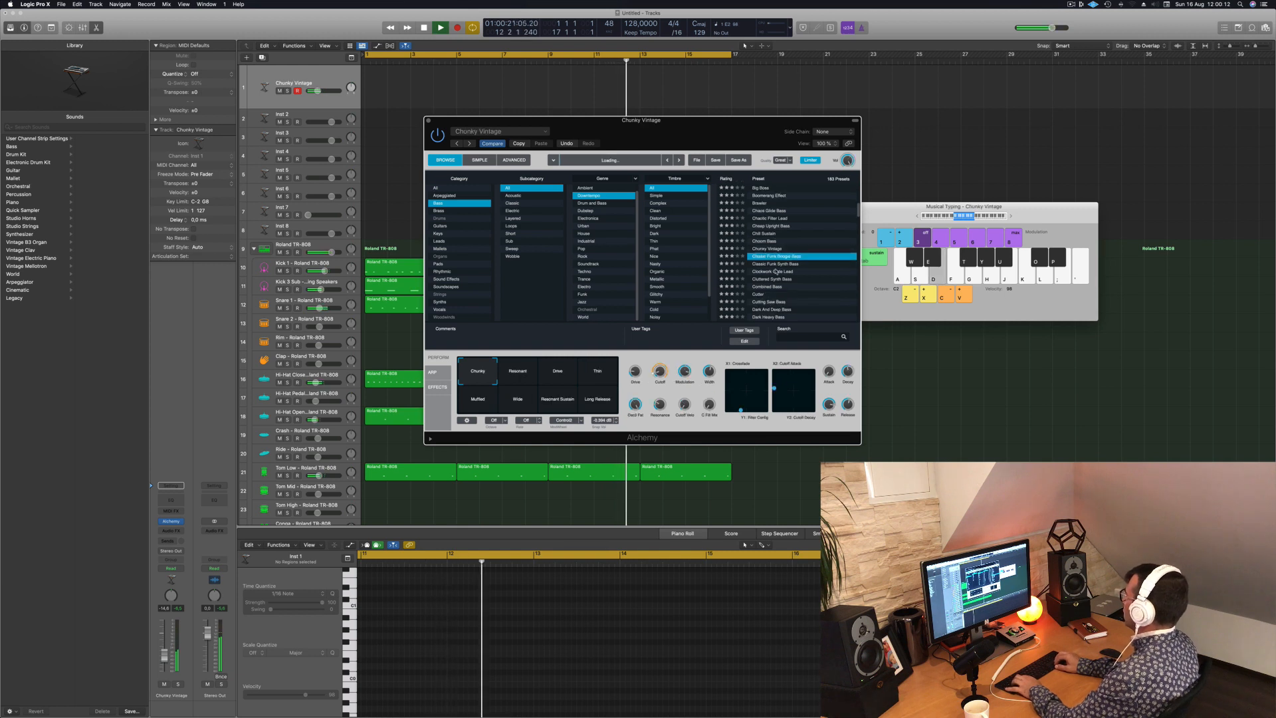
pyautogui.press('Down')
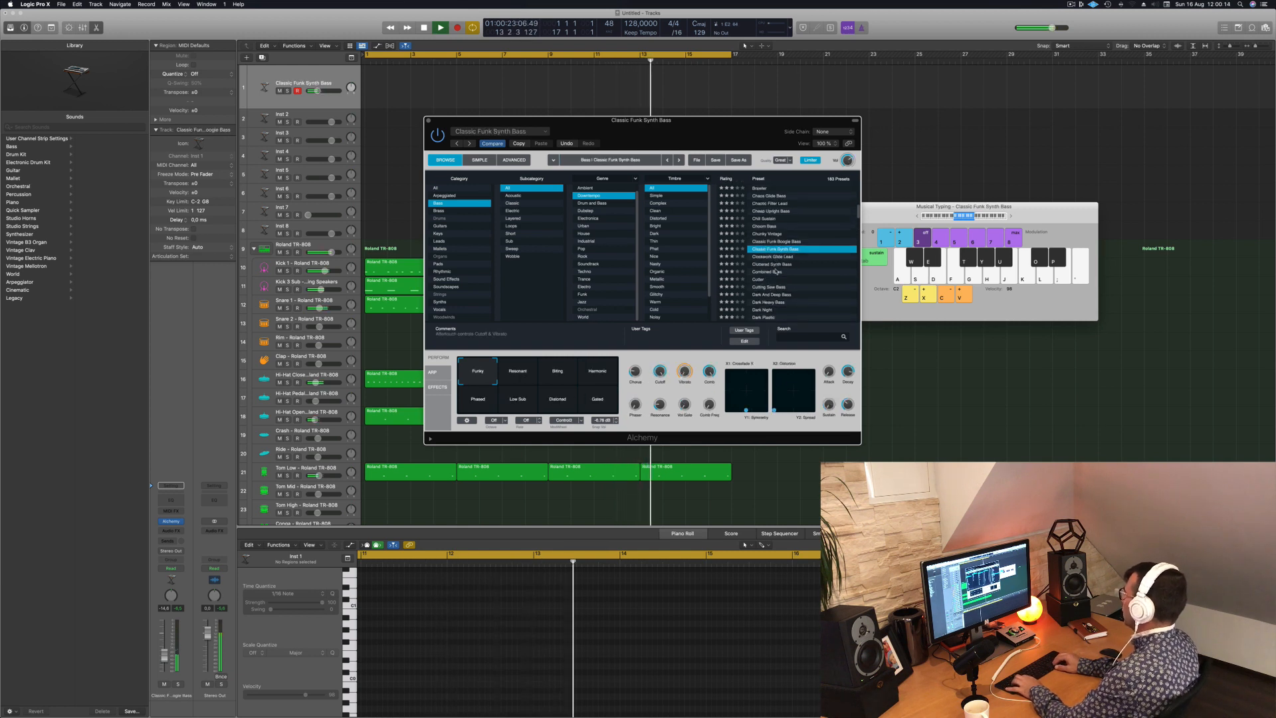
pyautogui.press('Up')
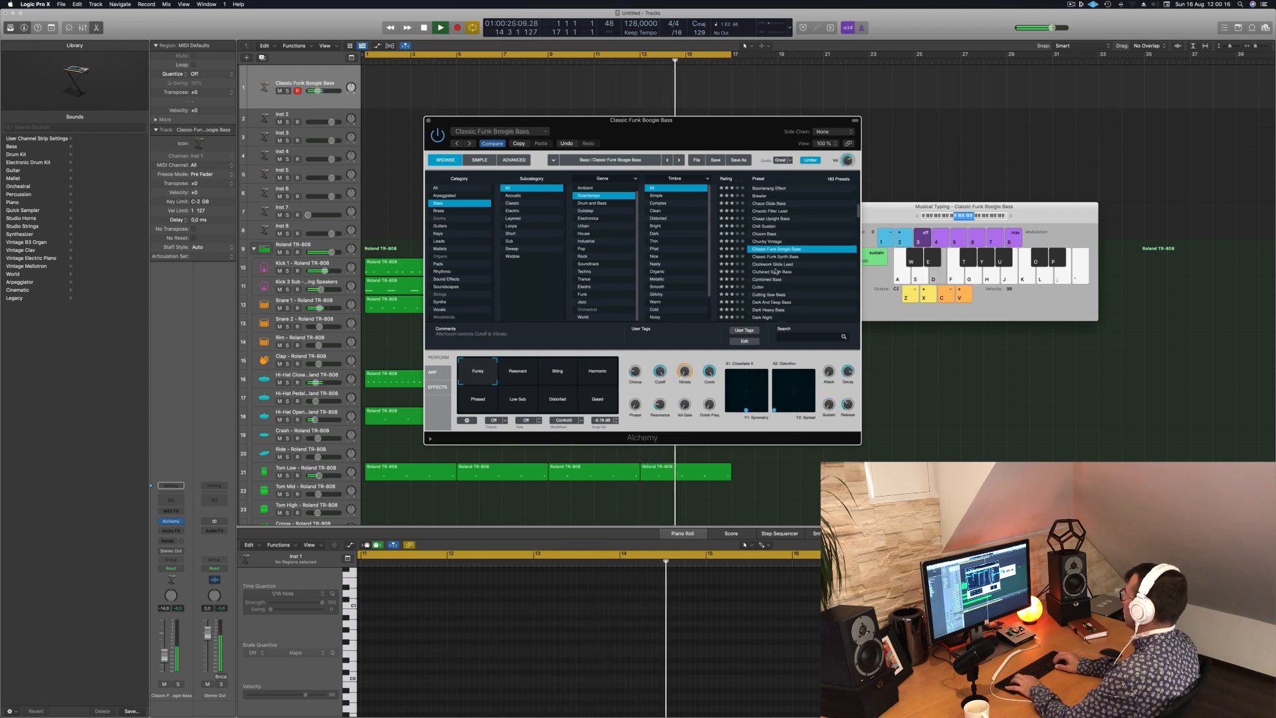
pyautogui.press('Down')
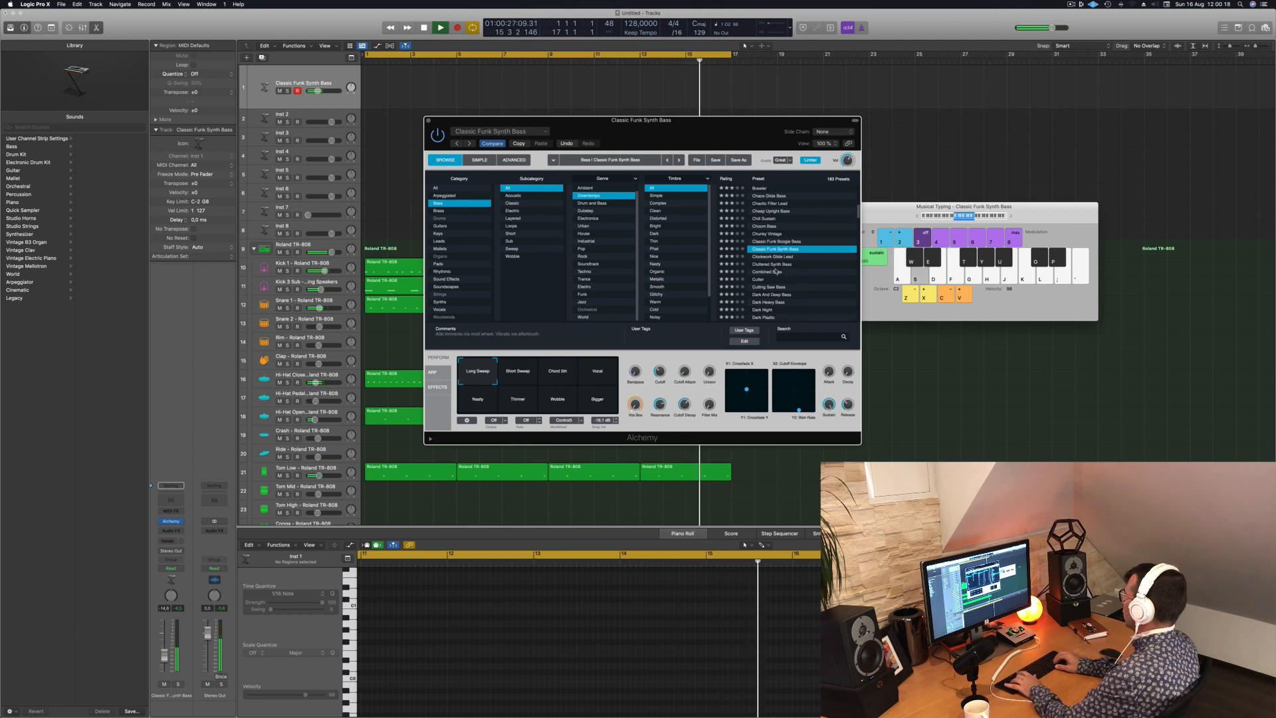
pyautogui.press('d')
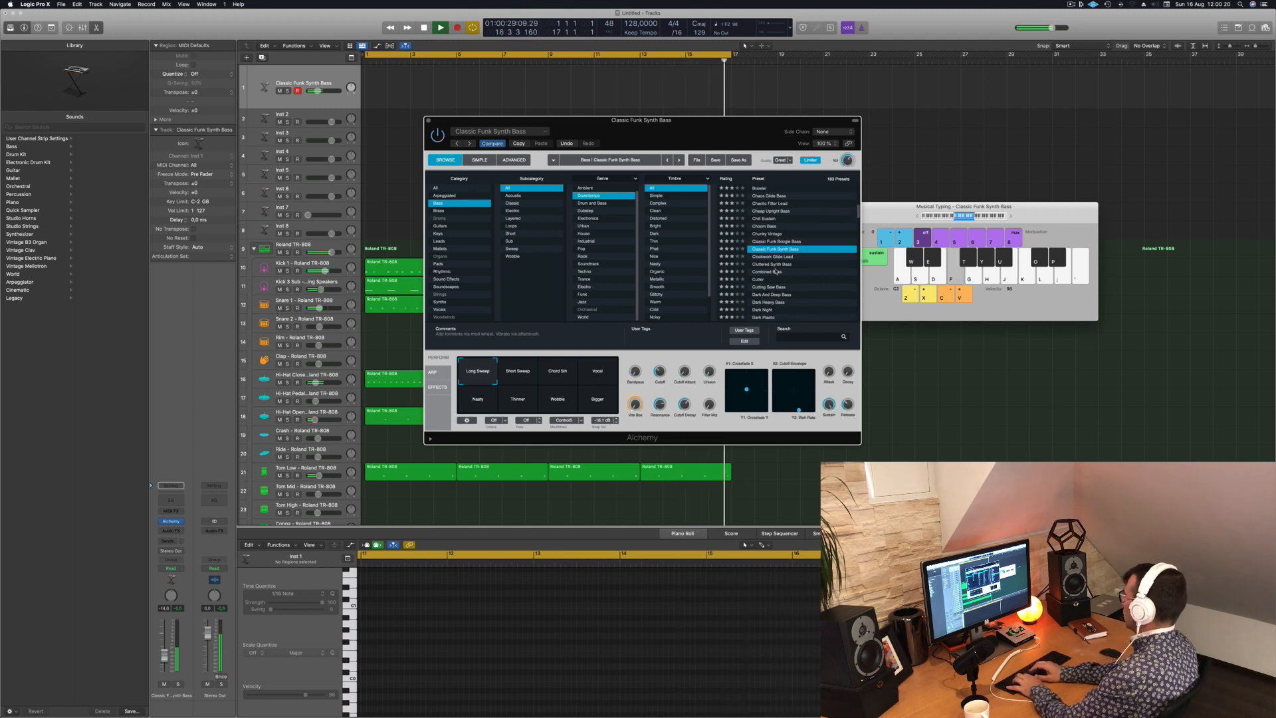
# - Try the Classic Funk Synth Bass variations from Short Sweep through Vocal, Thinner and Wobble to Bigger, also in a lower octave
pyautogui.click(518, 371)
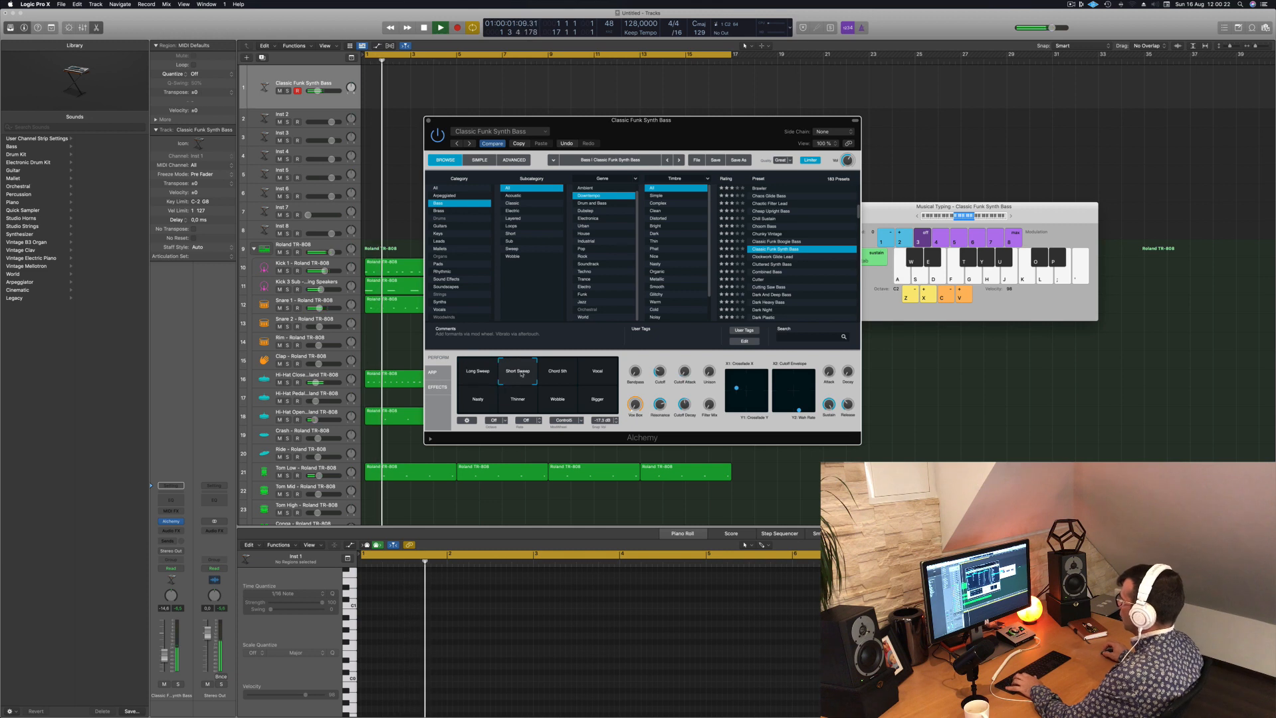
pyautogui.click(560, 373)
pyautogui.press('a')
pyautogui.click(600, 373)
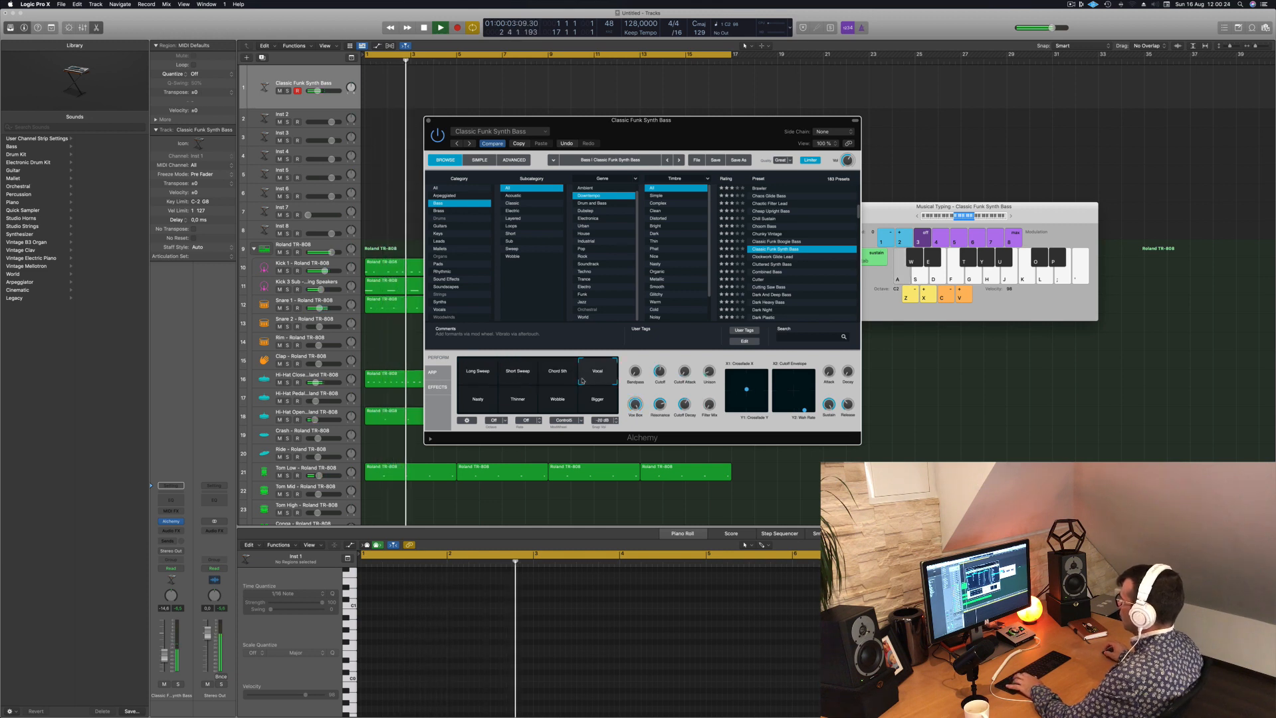
pyautogui.press('a')
pyautogui.click(475, 401)
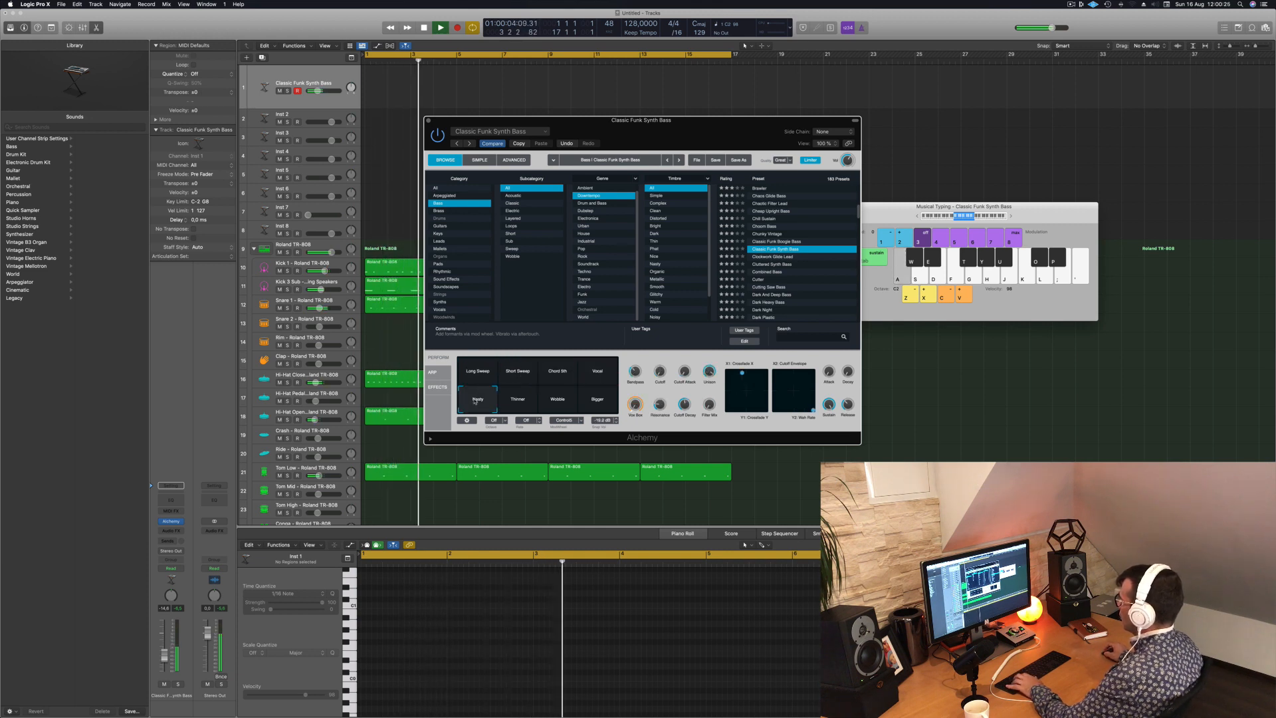
pyautogui.click(519, 402)
pyautogui.click(558, 399)
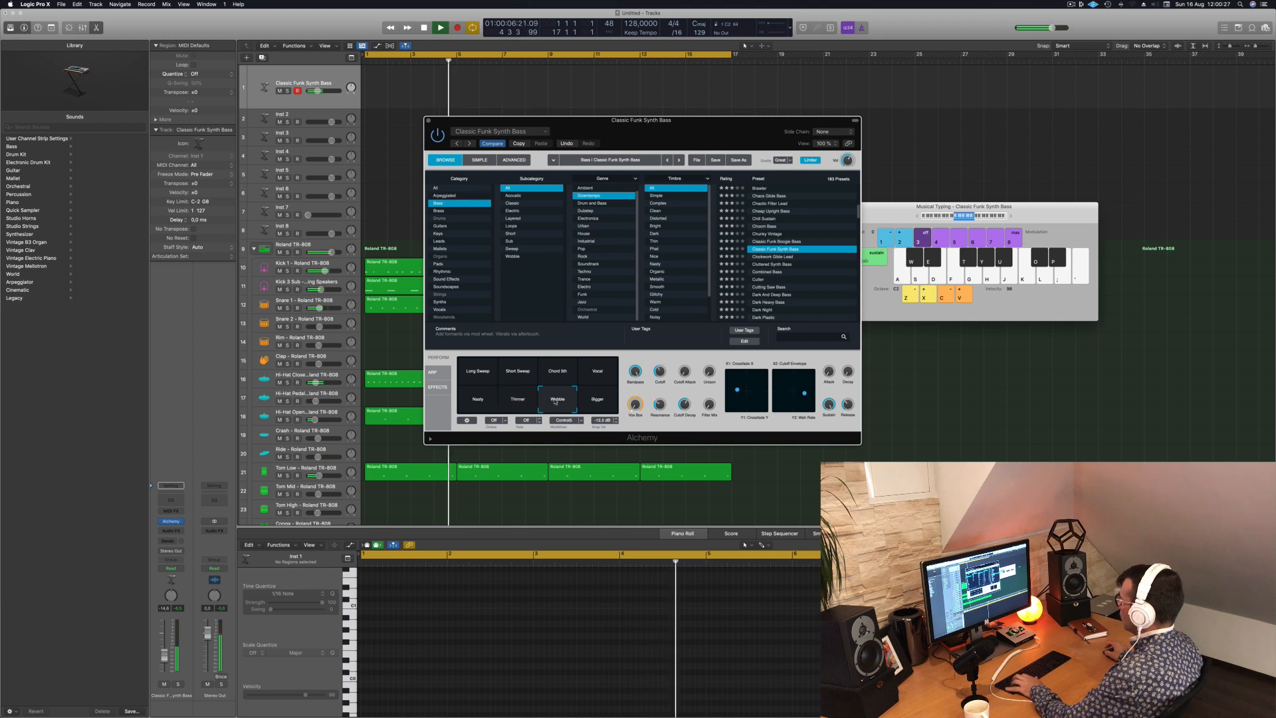
pyautogui.click(593, 401)
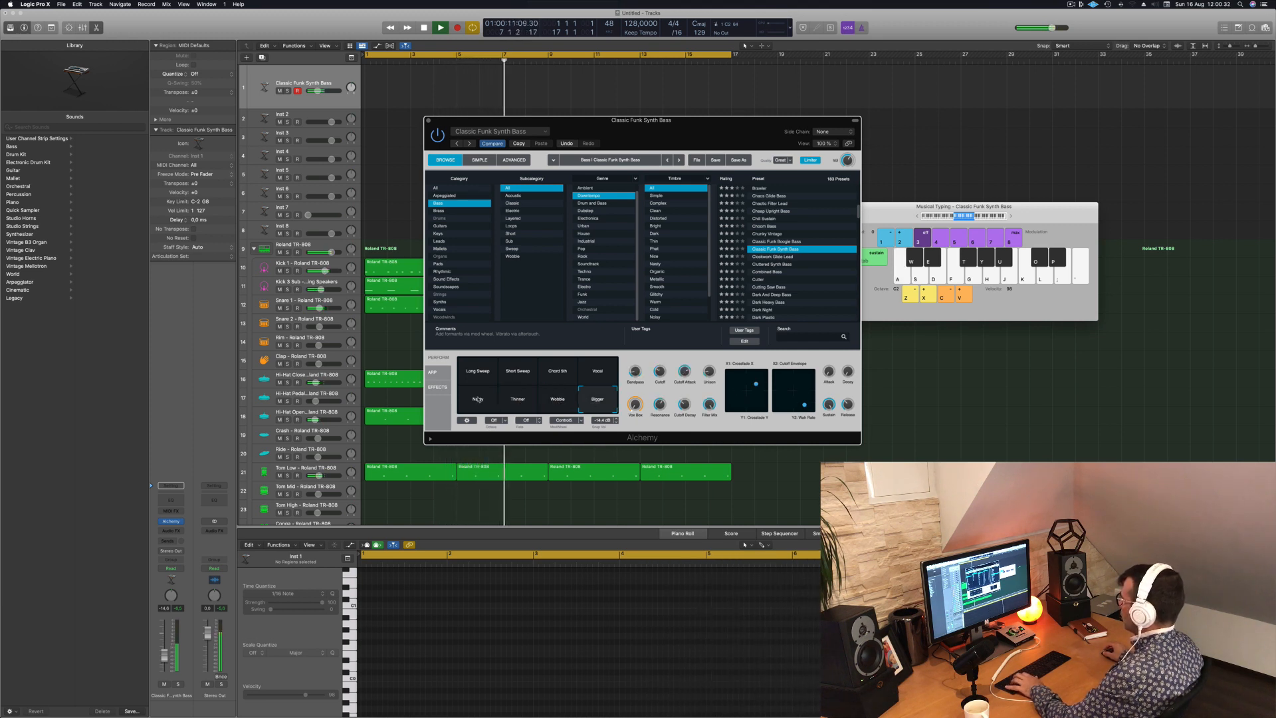
pyautogui.click(918, 218)
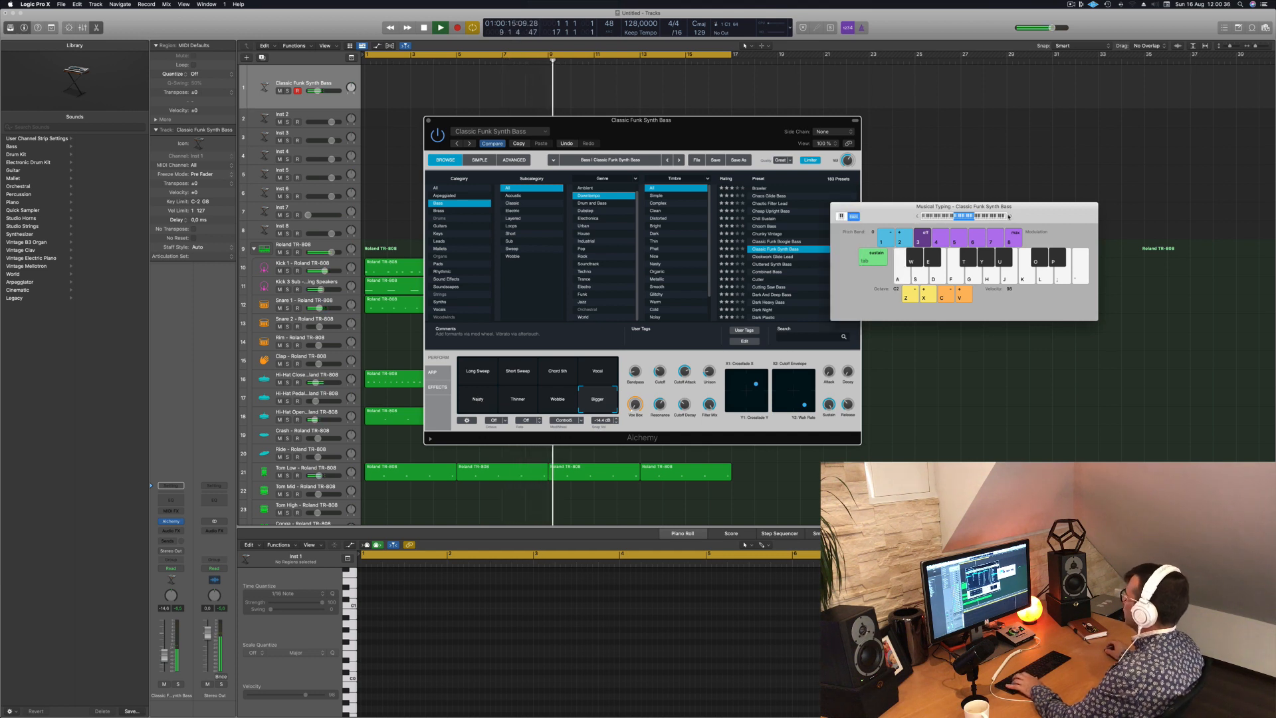
# - Audition Clockwork Glide Lead, Cluttered Synth Bass and Combined Bass, and go back to Chill Sustain for comparison
pyautogui.click(773, 256)
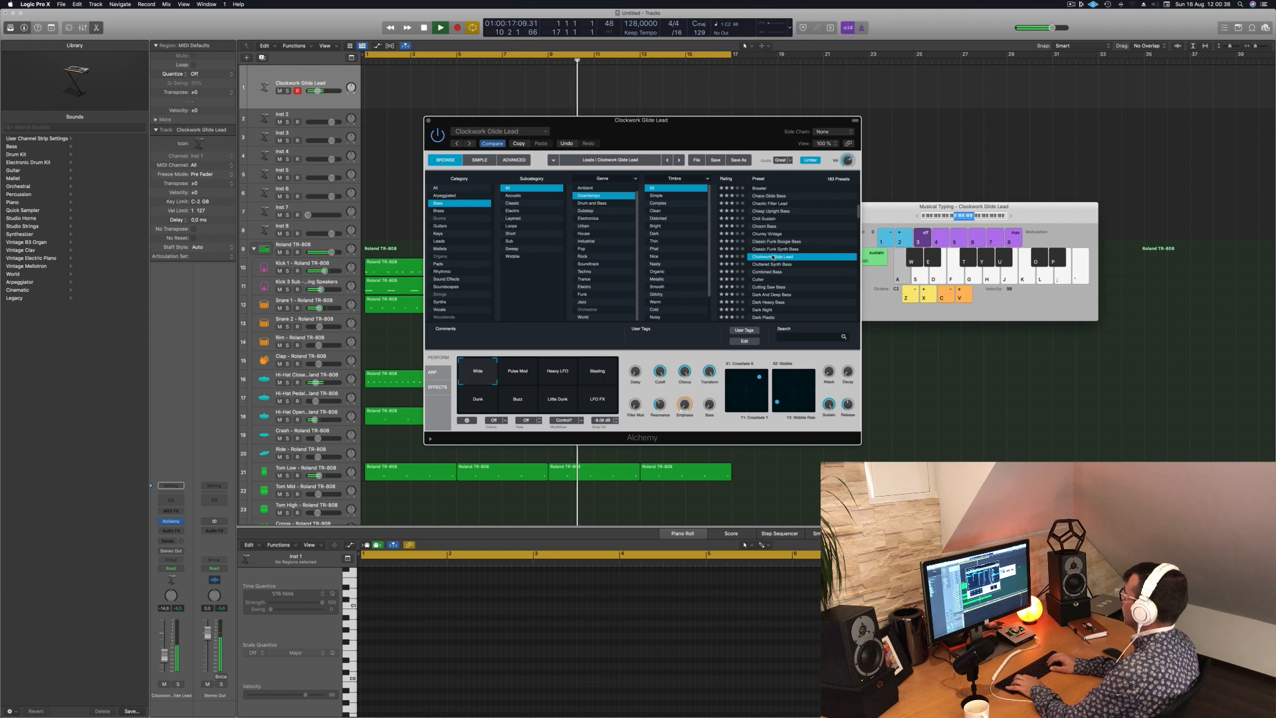
pyautogui.press('Down')
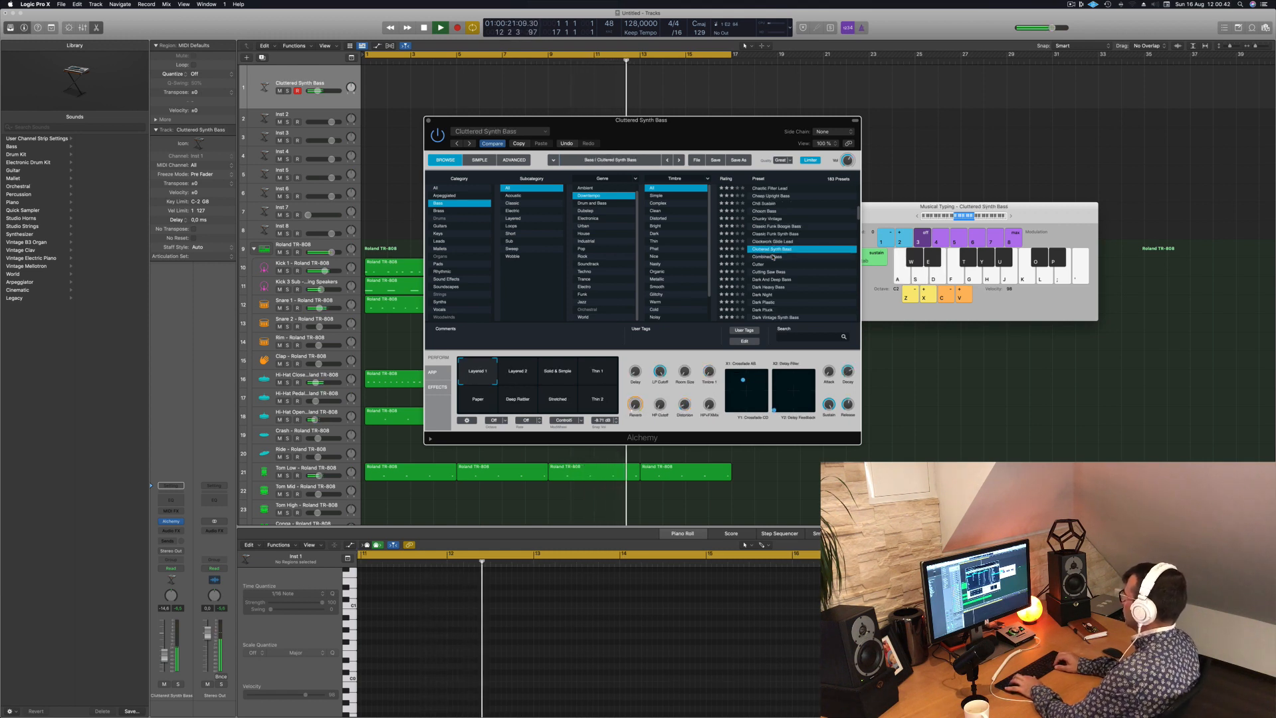
pyautogui.press('Down')
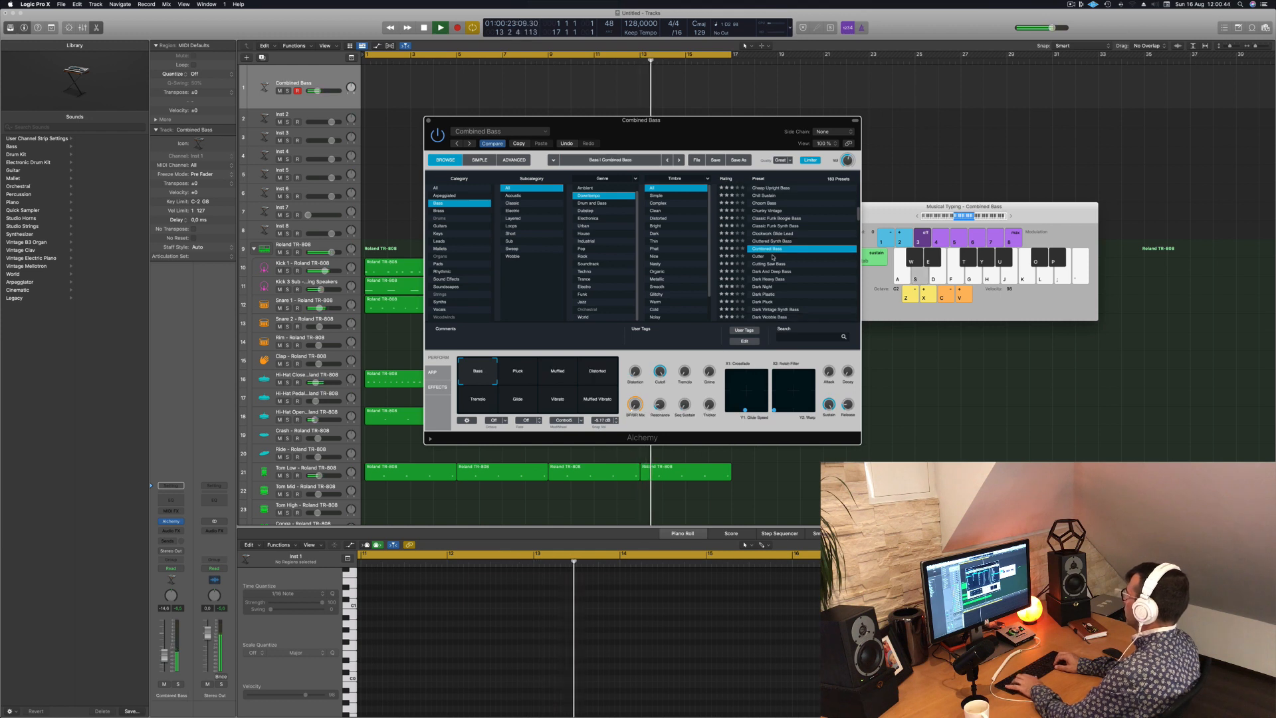
pyautogui.press('Up')
pyautogui.press('Up')
pyautogui.press('Up')
pyautogui.press('Up')
pyautogui.press('Up')
pyautogui.press('Up')
pyautogui.press('Up')
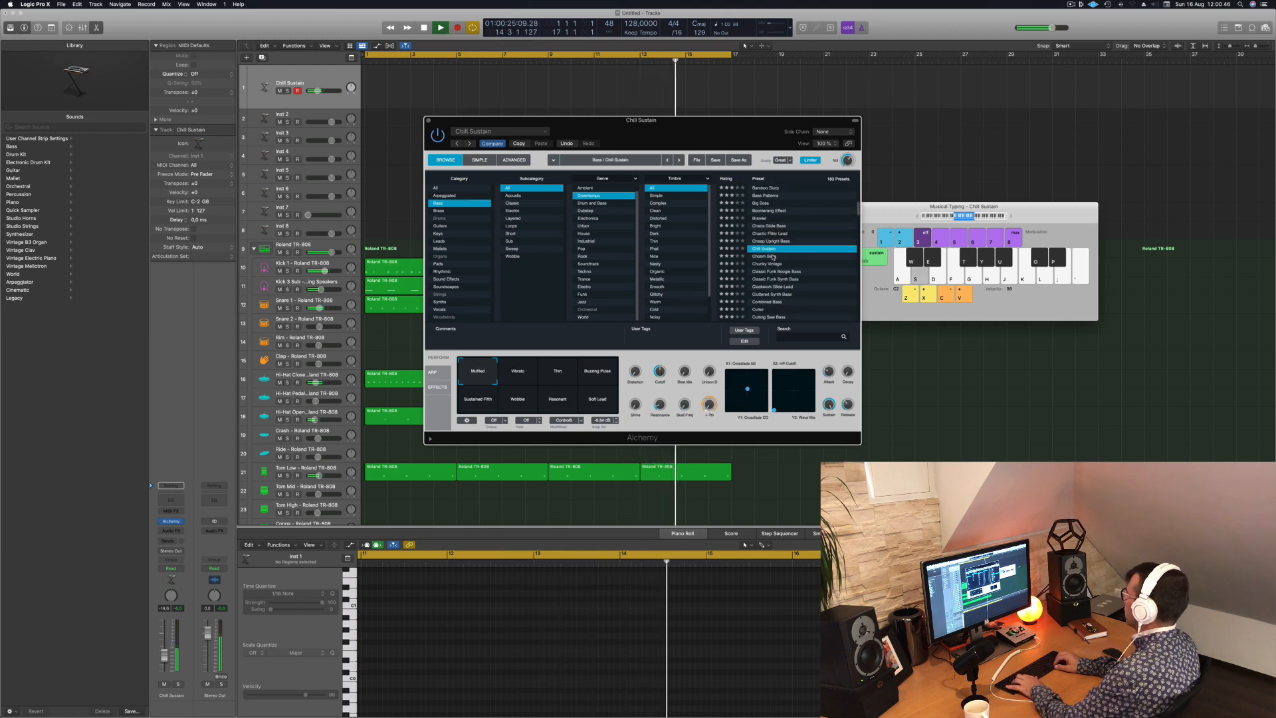
# - Load the Cutter preset, test its Resonant and Distortion variations, and select Fifth Harmonic
pyautogui.press('Down')
pyautogui.press('Down')
pyautogui.press('Down')
pyautogui.press('Down')
pyautogui.press('Down')
pyautogui.press('Down')
pyautogui.press('Down')
pyautogui.press('Down')
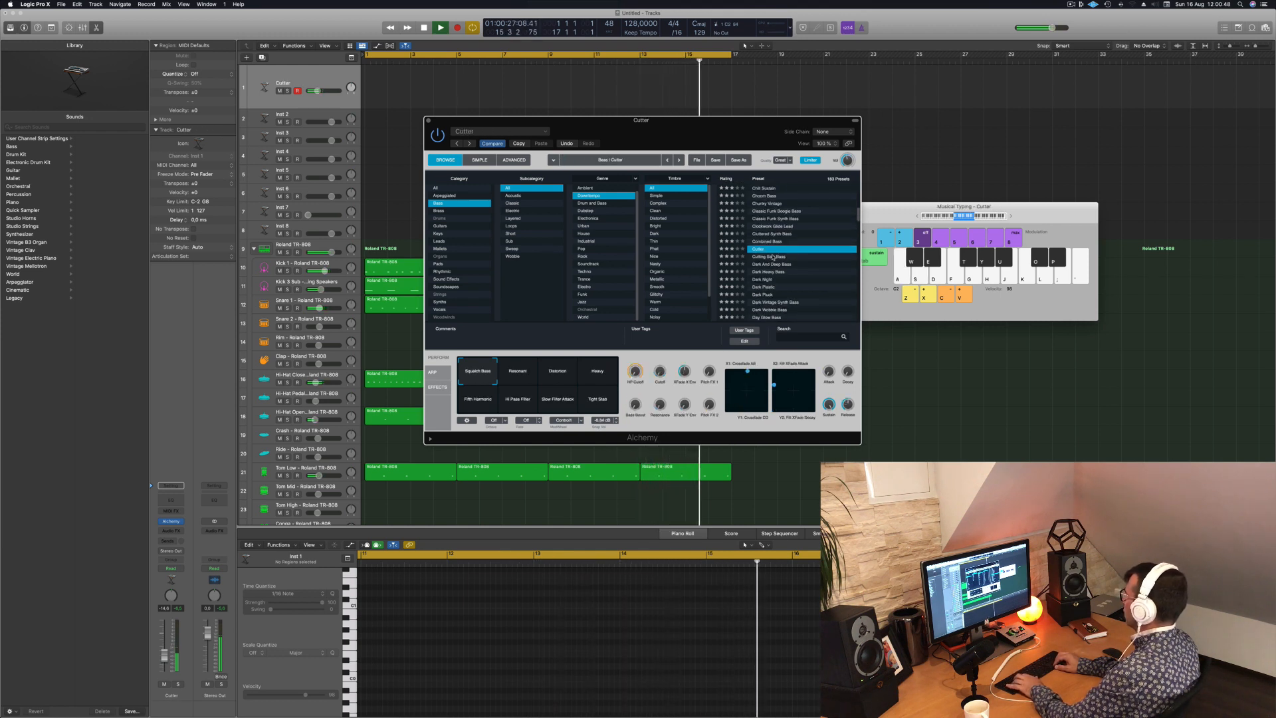
pyautogui.press('s')
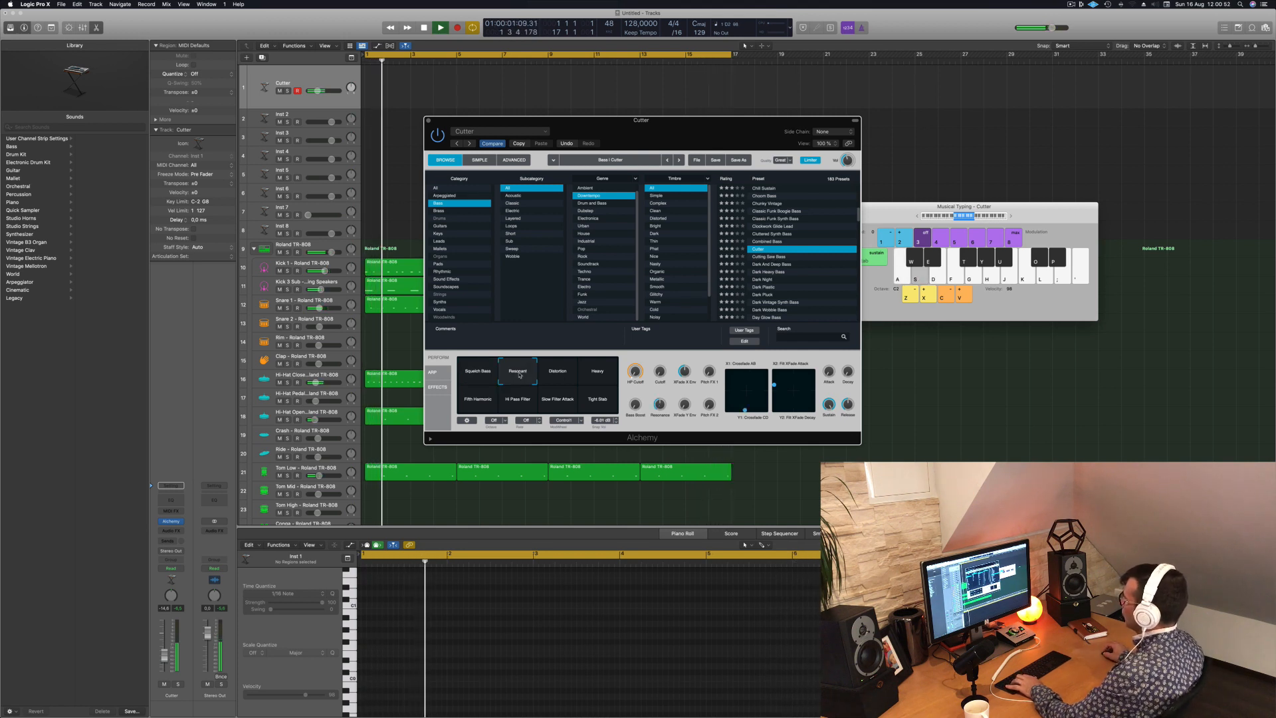
pyautogui.click(551, 373)
pyautogui.click(477, 401)
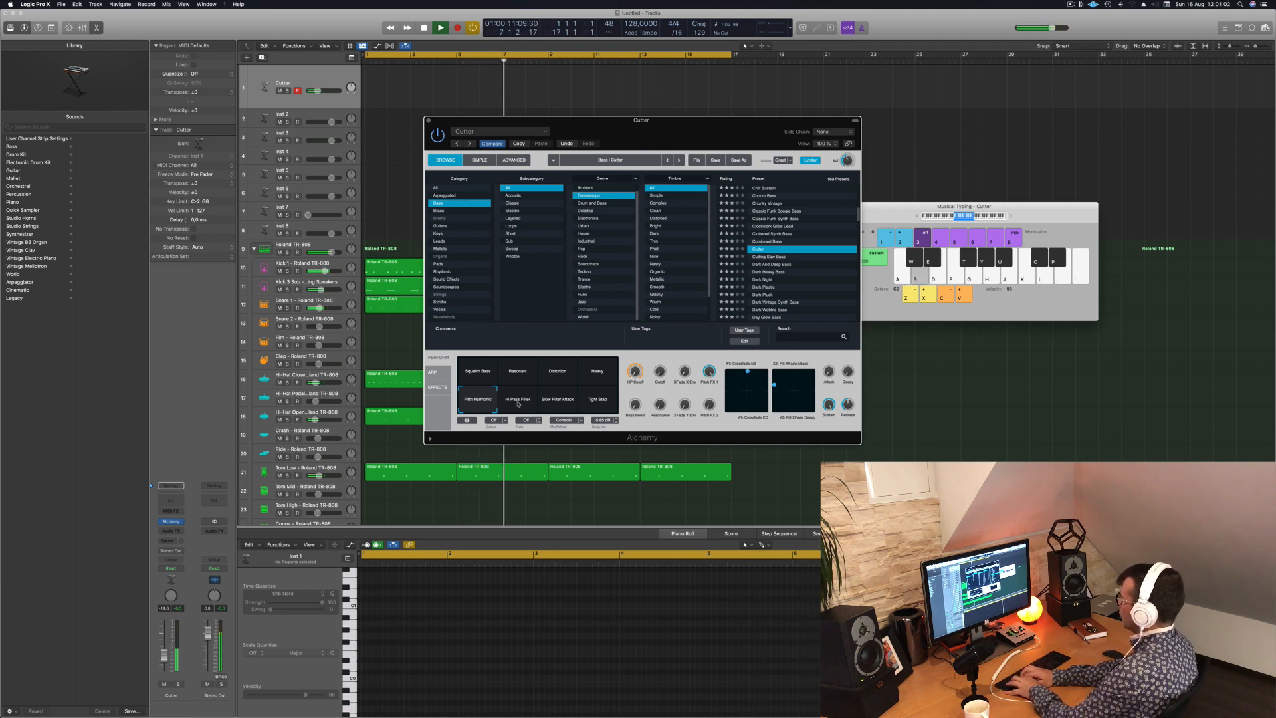
# - Start recording the bass part on the Cutter track over the running drum loop
pyautogui.press('r')
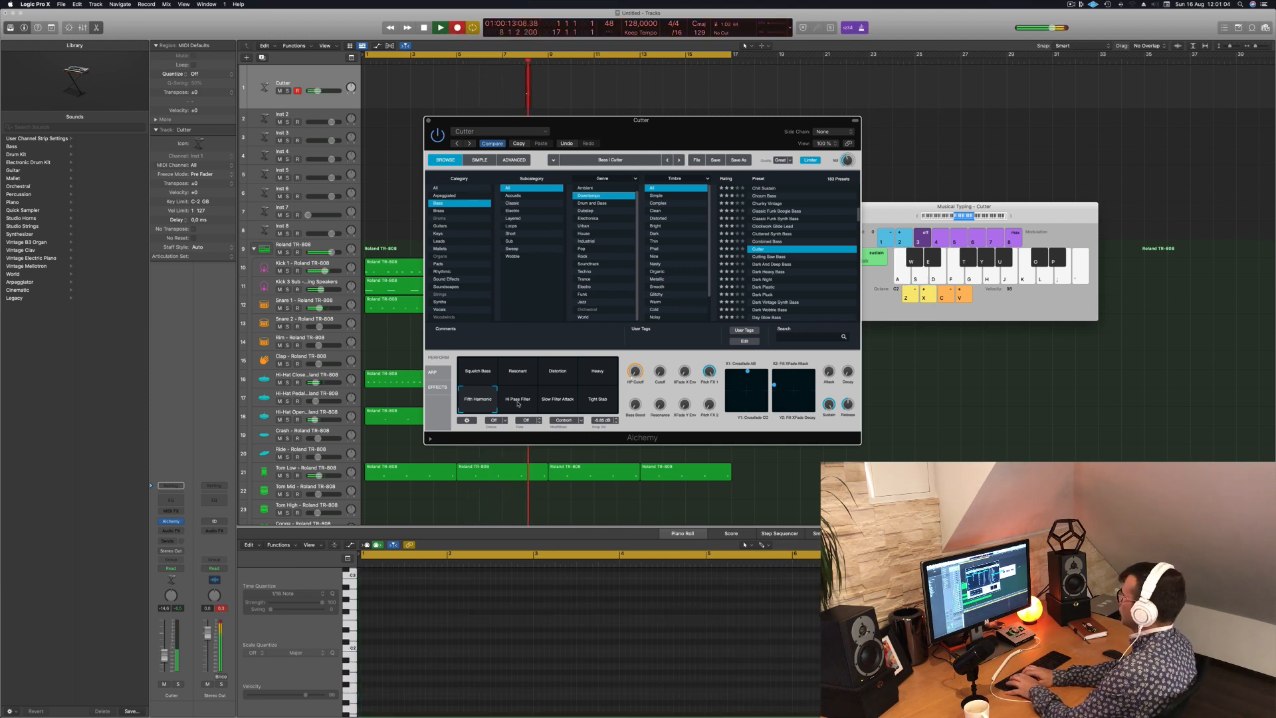
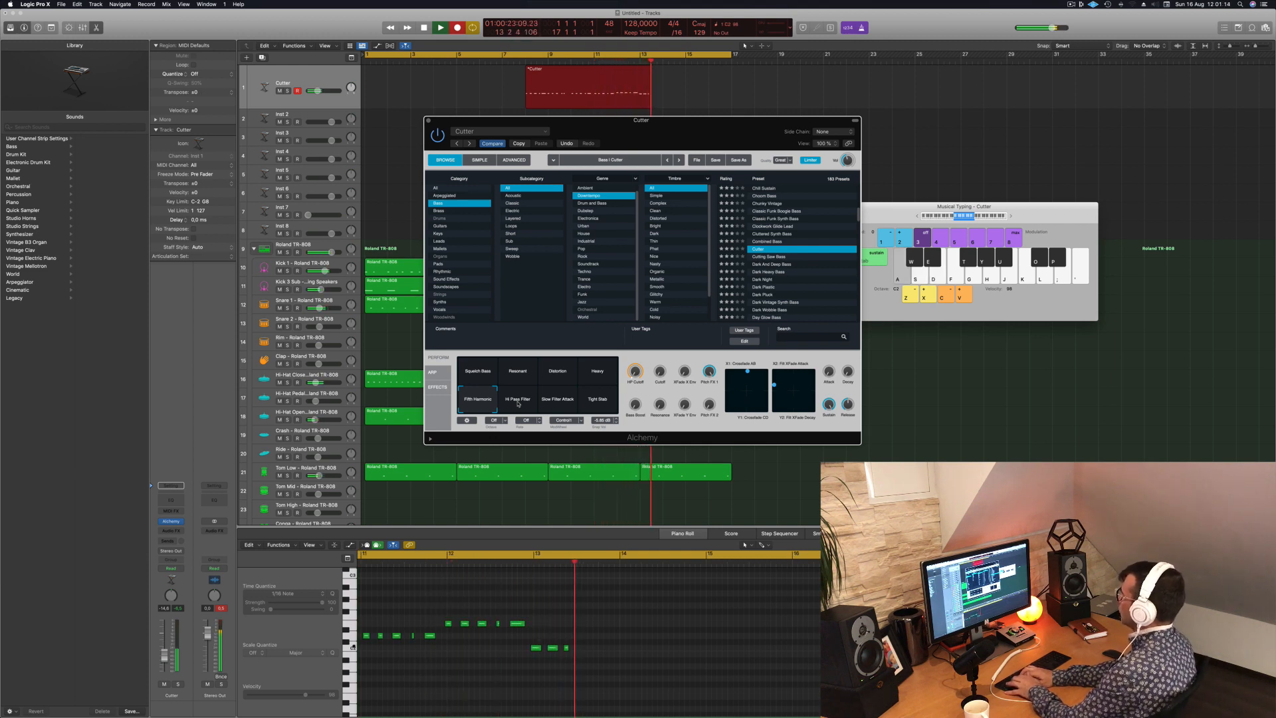
# - Play the final bass notes of the take and stop recording
pyautogui.press('a')
pyautogui.press('a')
pyautogui.press('space')
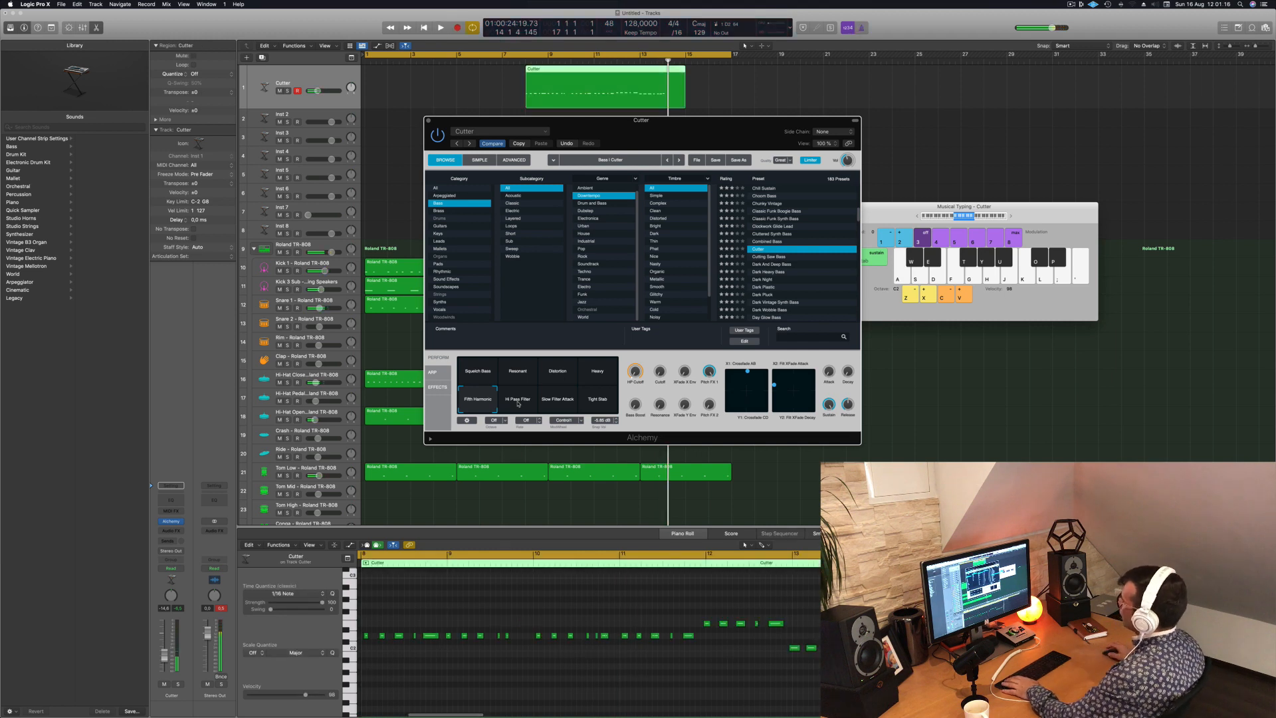
# - Try moving the whole recorded Cutter region to bar 1, listen to it, and undo the move
pyautogui.press('space')
pyautogui.press('space')
pyautogui.moveTo(573, 68); pyautogui.dragTo(405, 68)
pyautogui.press('space')
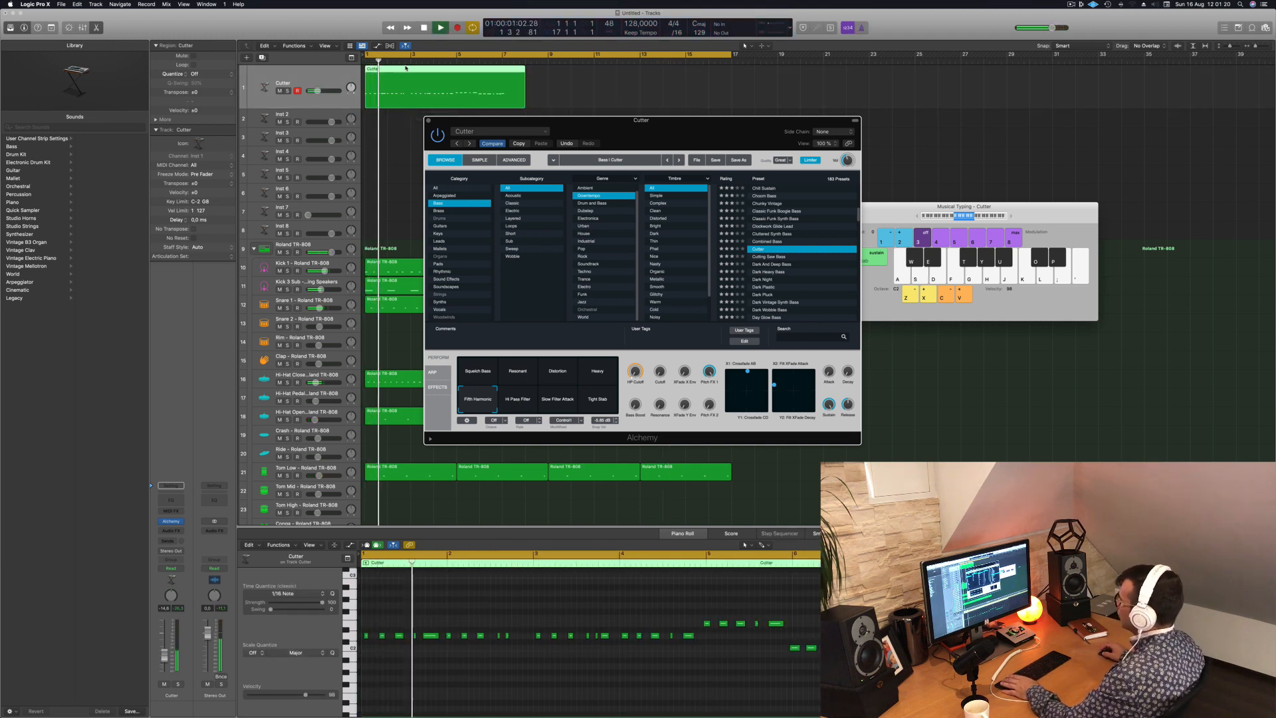
pyautogui.press('super+z')
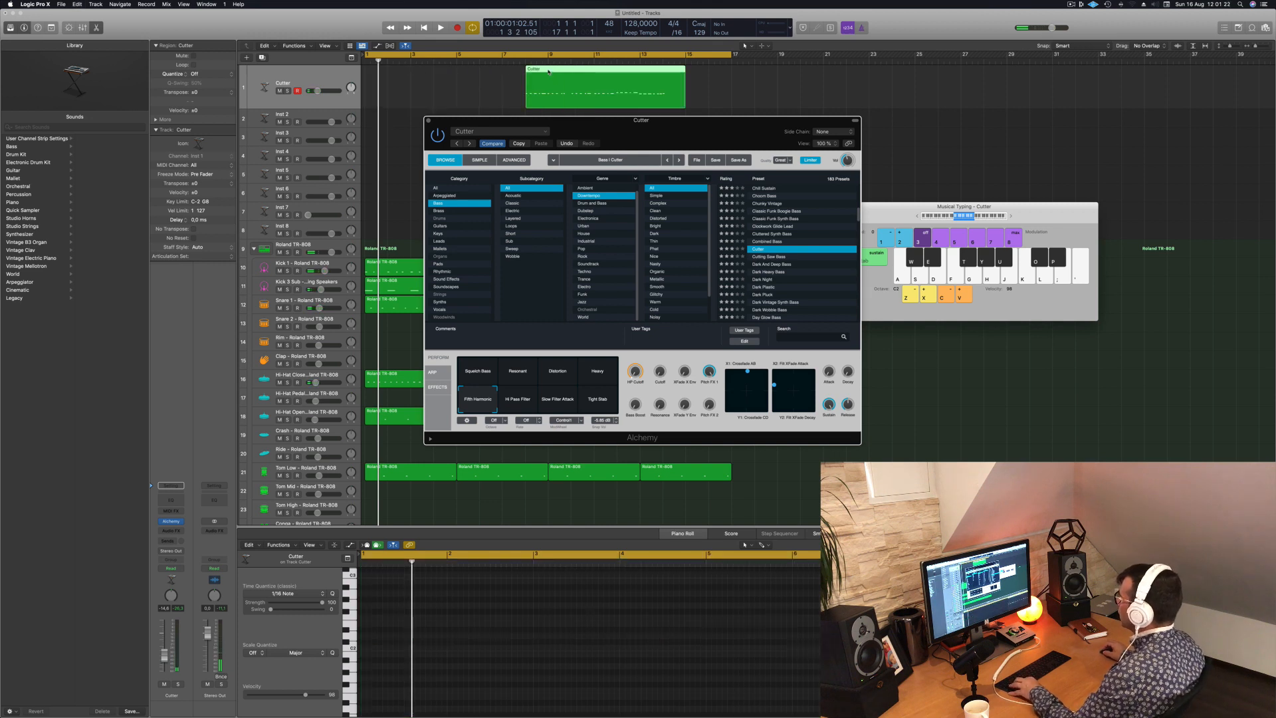
# - Cut the first two bars off the recorded Cutter region and move the remaining part to bar 1
pyautogui.click(570, 72)
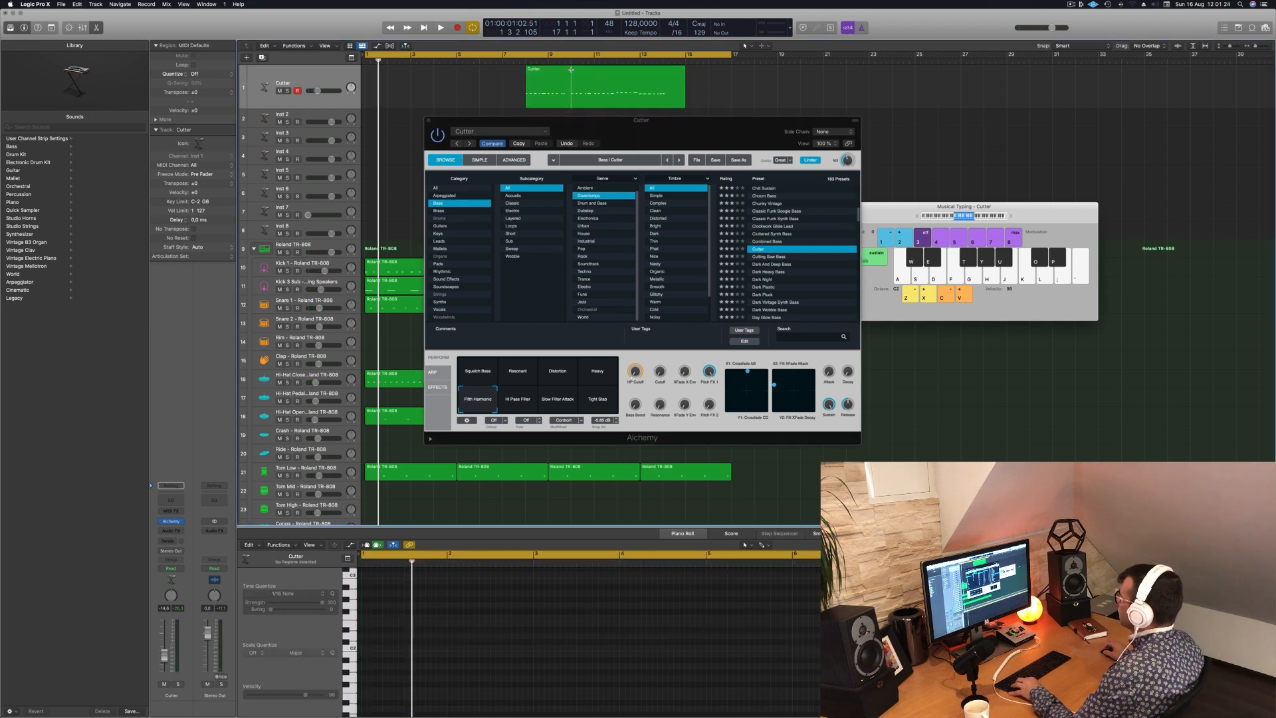
pyautogui.keyDown('super'); pyautogui.doubleClick(571, 69); pyautogui.keyUp('super')
pyautogui.click(549, 75)
pyautogui.press('BackSpace')
pyautogui.moveTo(586, 79); pyautogui.dragTo(380, 79)
pyautogui.press('space')
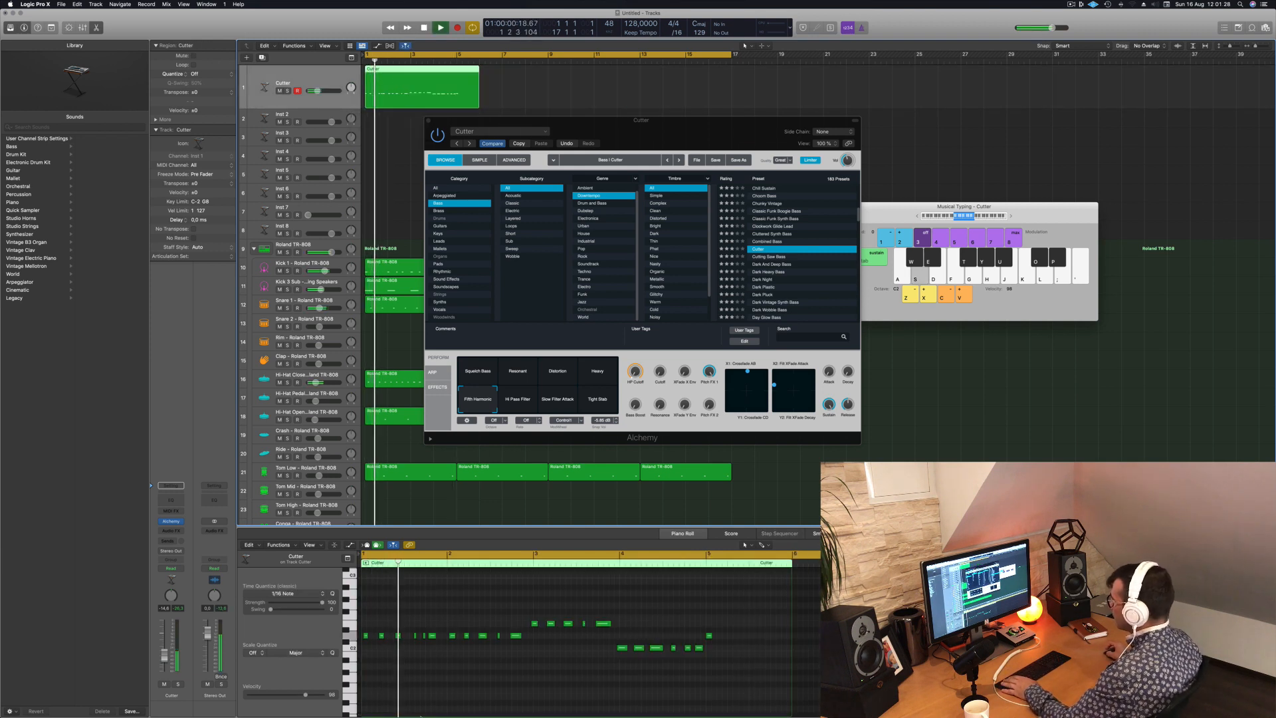
# - Quantize all notes of the Cutter region to 1/16 notes and play the result from the start
pyautogui.press('space')
pyautogui.click(449, 665)
pyautogui.press('super+a')
pyautogui.press('space')
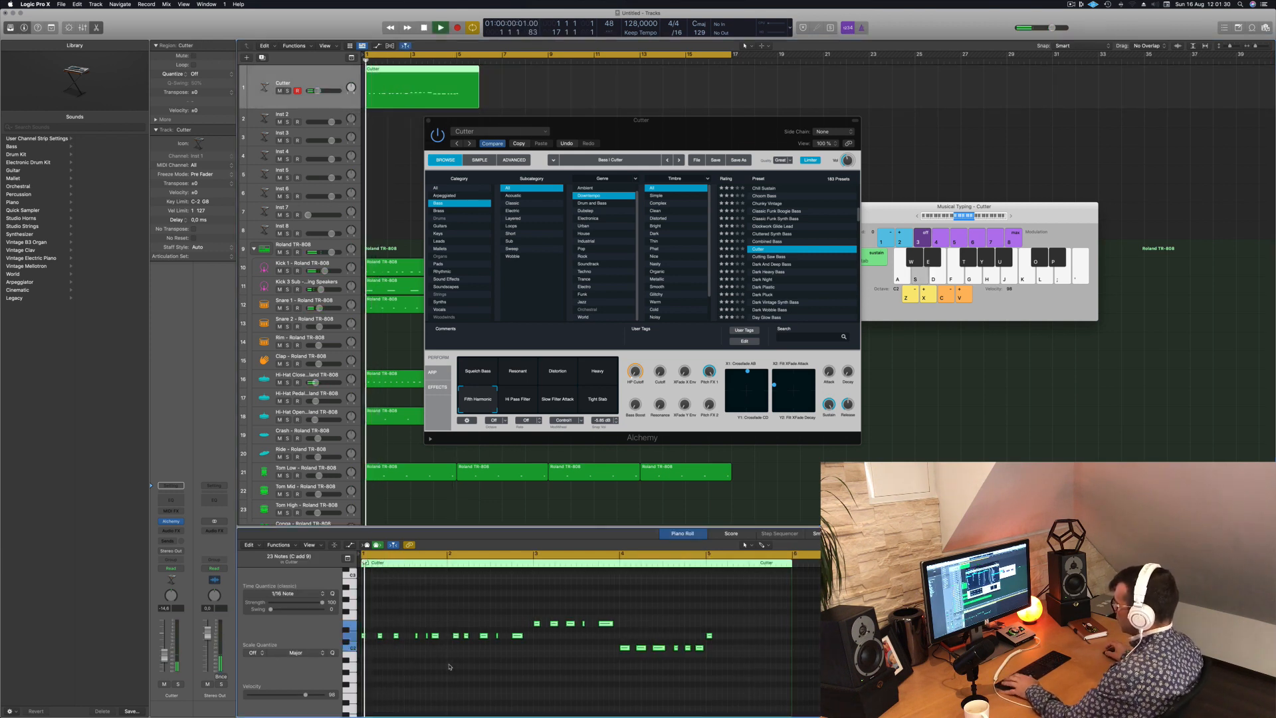
# - Replace the bass notes in bar 2 with a copy of the six notes from bar 1, and play it back
pyautogui.scroll(5, 448, 669)
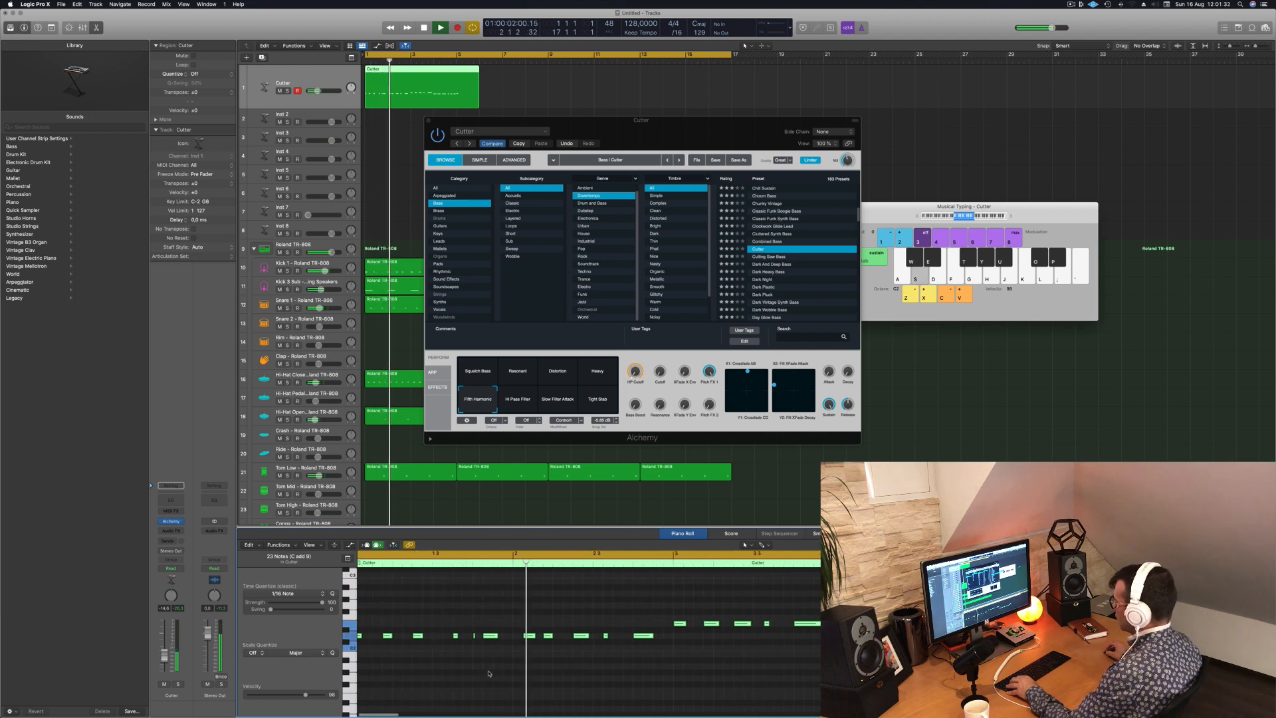
pyautogui.scroll(-3, 492, 673)
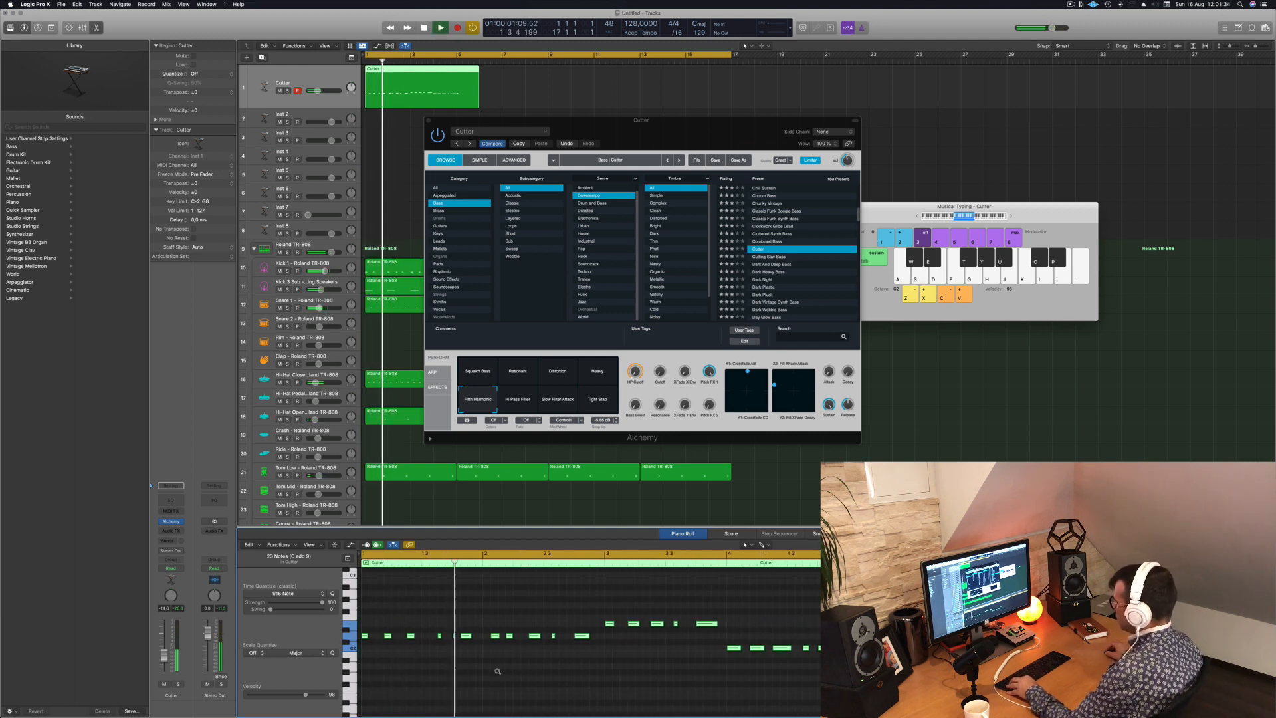
pyautogui.scroll(2, 511, 661)
pyautogui.press('space')
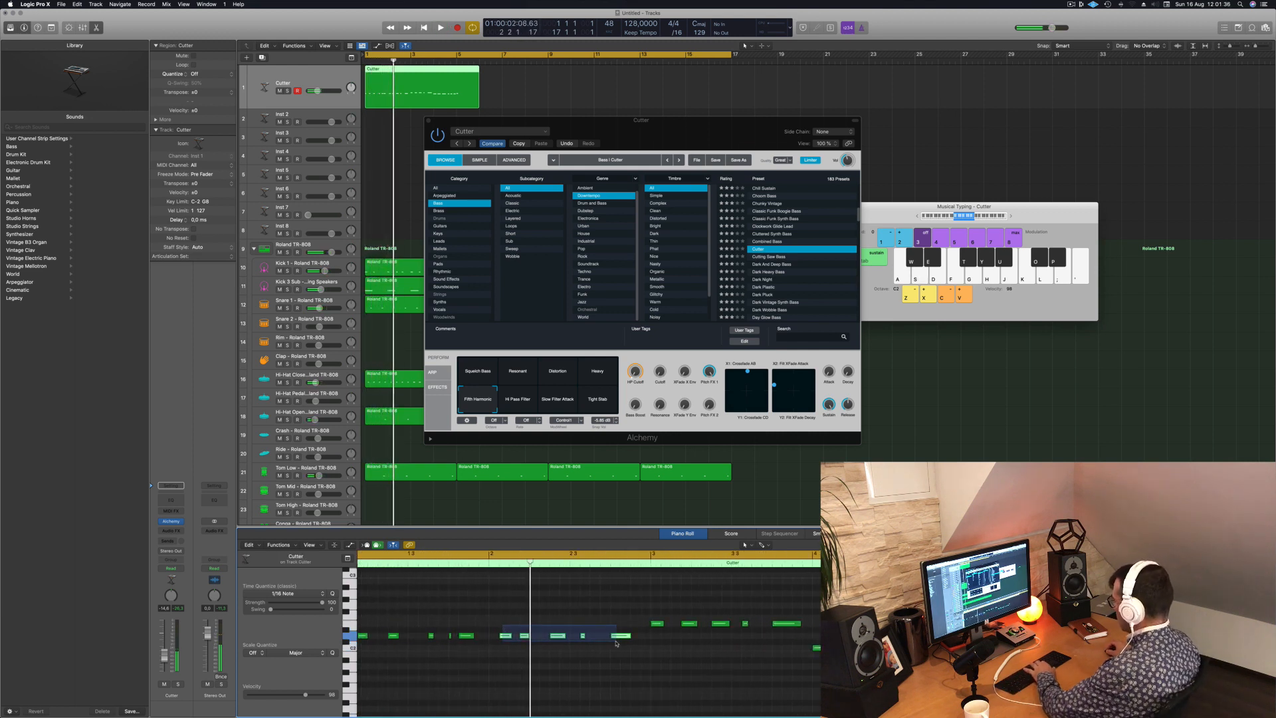
pyautogui.moveTo(568, 627); pyautogui.dragTo(530, 639)
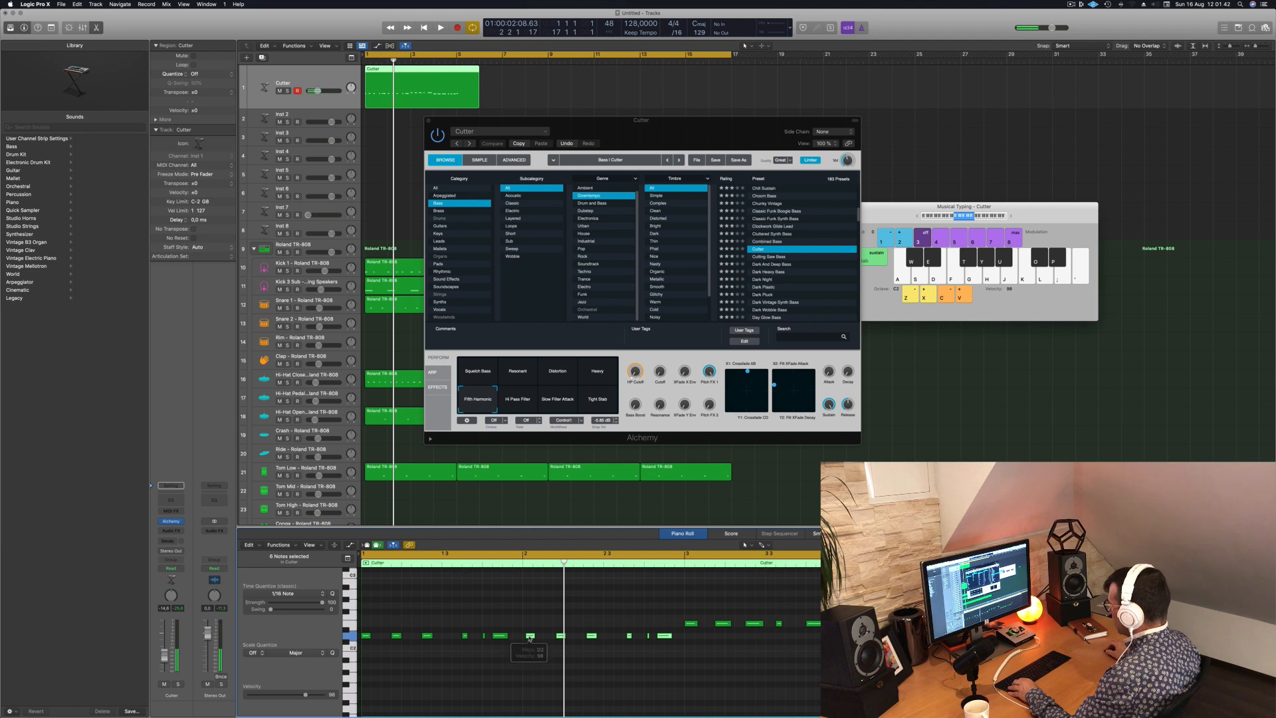
pyautogui.press('Return')
pyautogui.press('space')
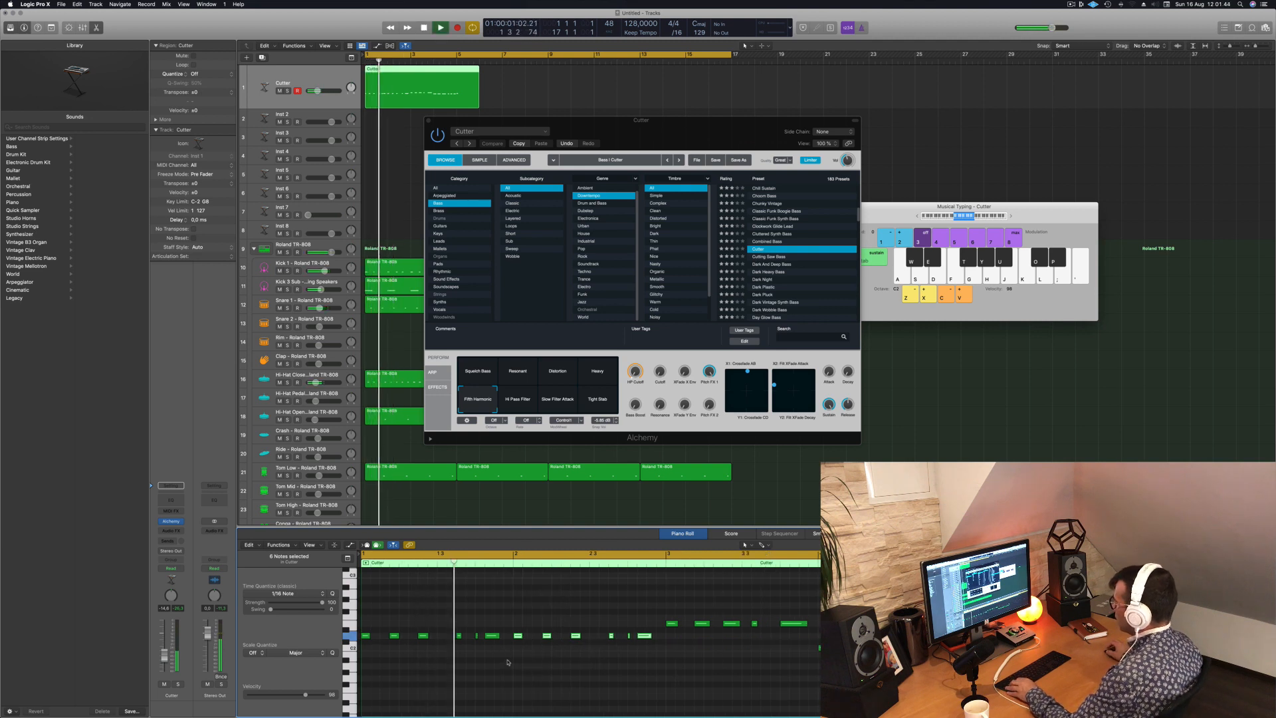
# - Replace the bass notes in bars 3 and 4 with copies of the first bar's rhythm, keeping bar 3 higher and bar 4 lower
pyautogui.scroll(2, 509, 663)
pyautogui.scroll(-5, 567, 663)
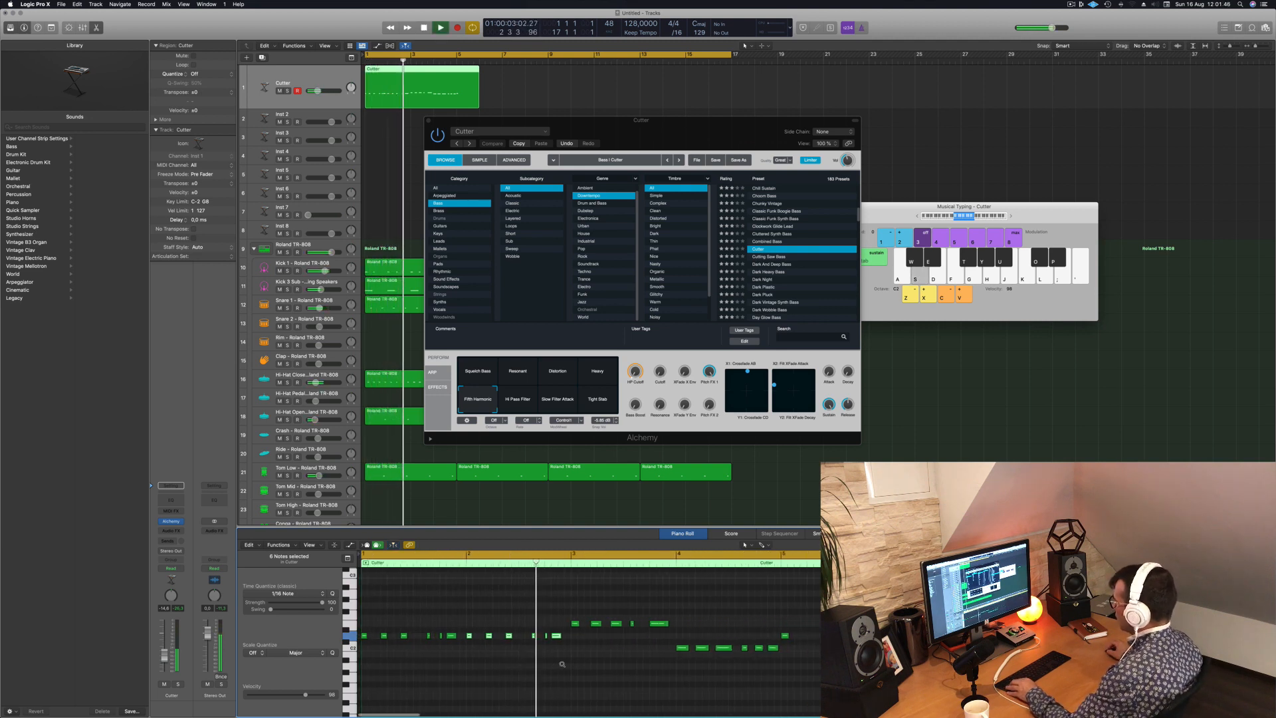
pyautogui.scroll(-1, 562, 664)
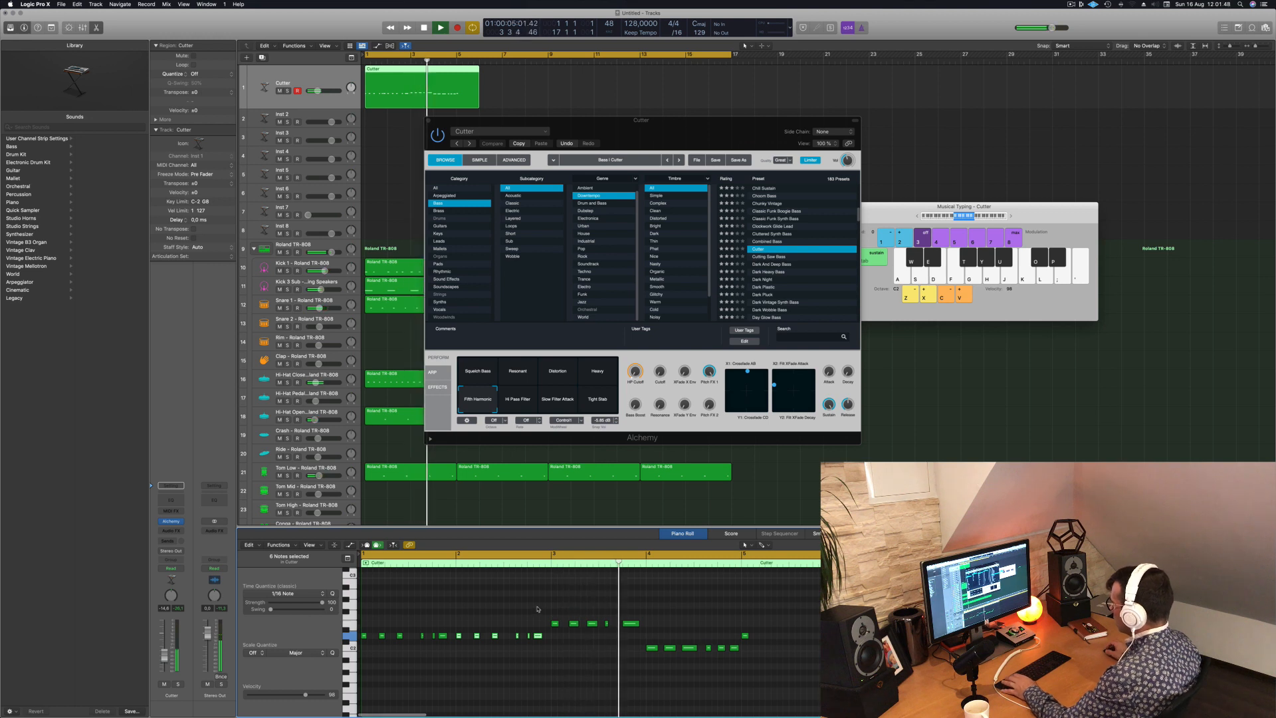
pyautogui.moveTo(548, 608)
pyautogui.mouseDown()
pyautogui.moveTo(758, 647)
pyautogui.moveTo(763, 629)
pyautogui.moveTo(458, 640)
pyautogui.moveTo(555, 631)
pyautogui.mouseUp()
pyautogui.press('Delete')
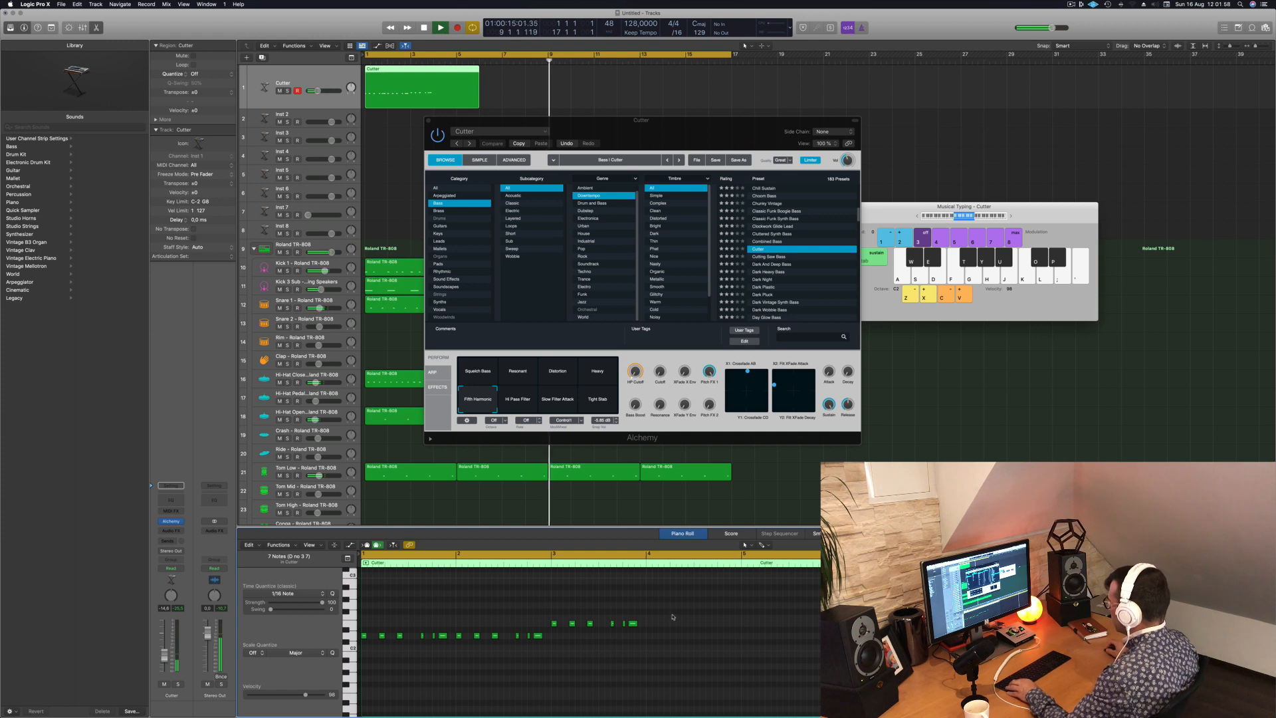
pyautogui.moveTo(553, 625); pyautogui.dragTo(649, 653)
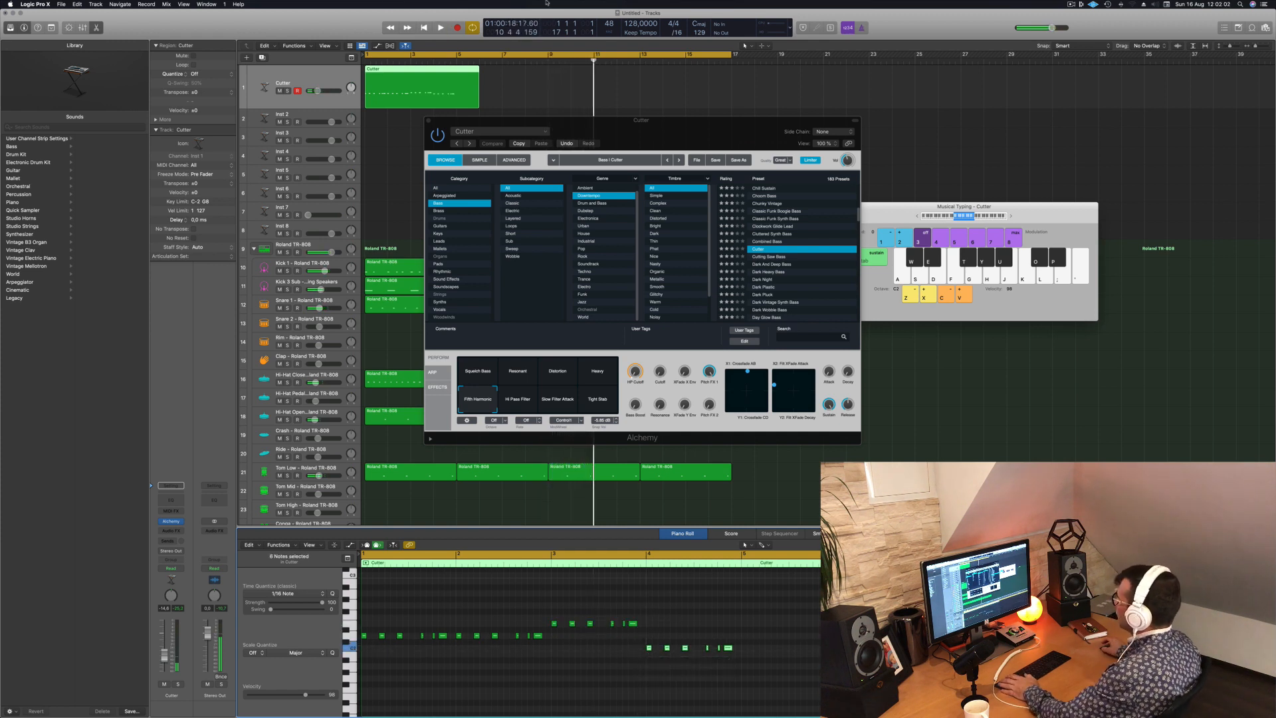
# - Split the Cutter region at bar 5 and remove the remainder, leaving a four-bar region
pyautogui.press('space')
pyautogui.keyDown('super'); pyautogui.doubleClick(455, 71); pyautogui.keyUp('super')
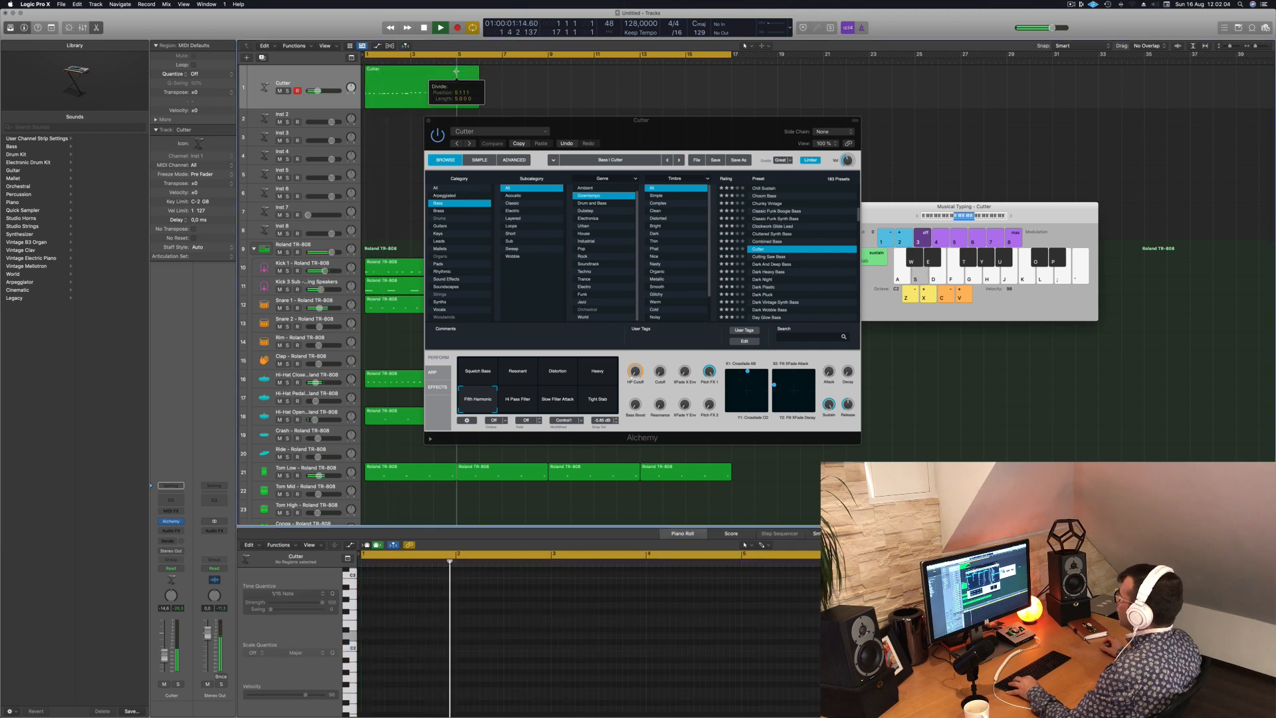
pyautogui.click(420, 71)
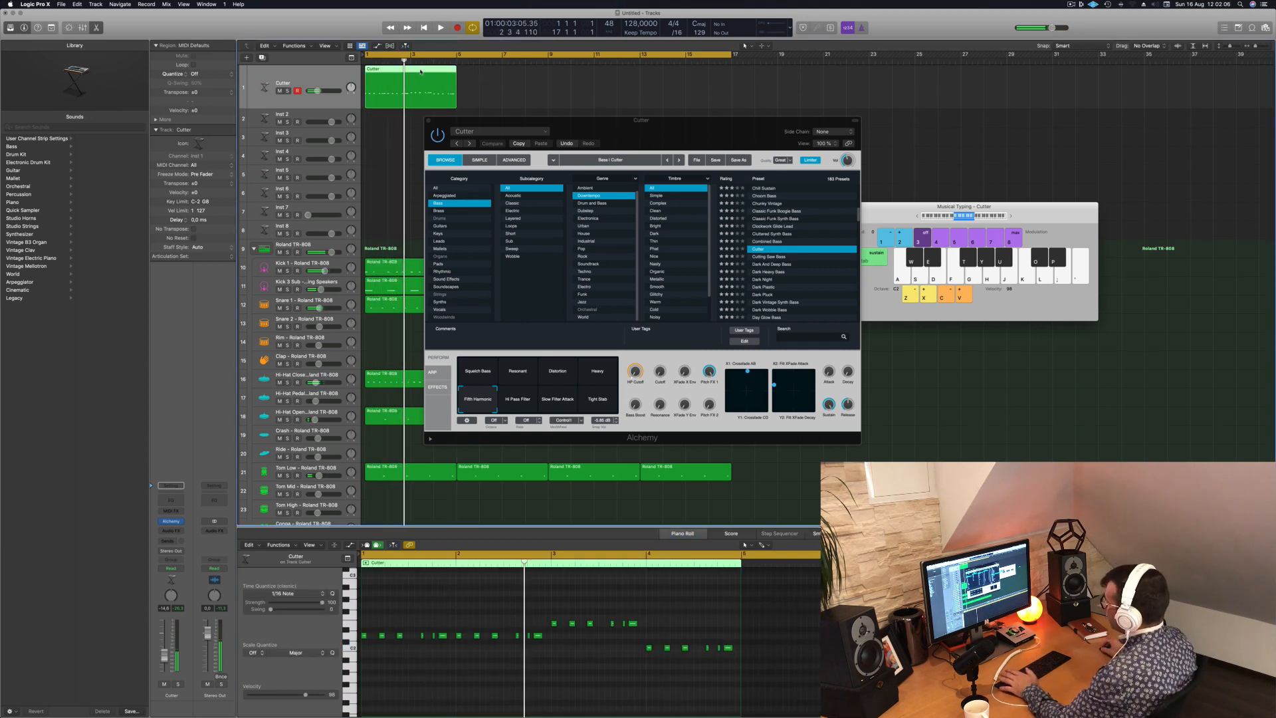
# - Move the Alchemy window clear of the bass region and audition Cutter's Squelch Bass, Distortion and Heavy variations over the loop
pyautogui.moveTo(724, 141); pyautogui.dragTo(802, 134)
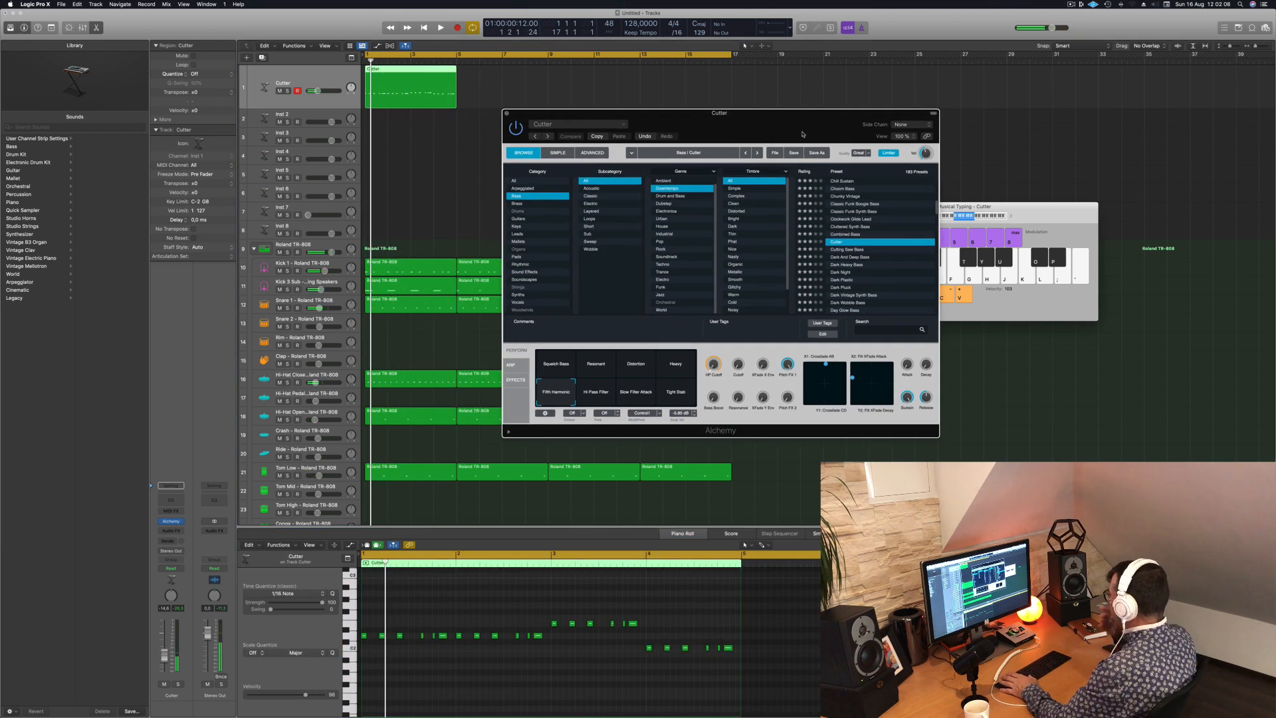
pyautogui.press('space')
pyautogui.click(596, 392)
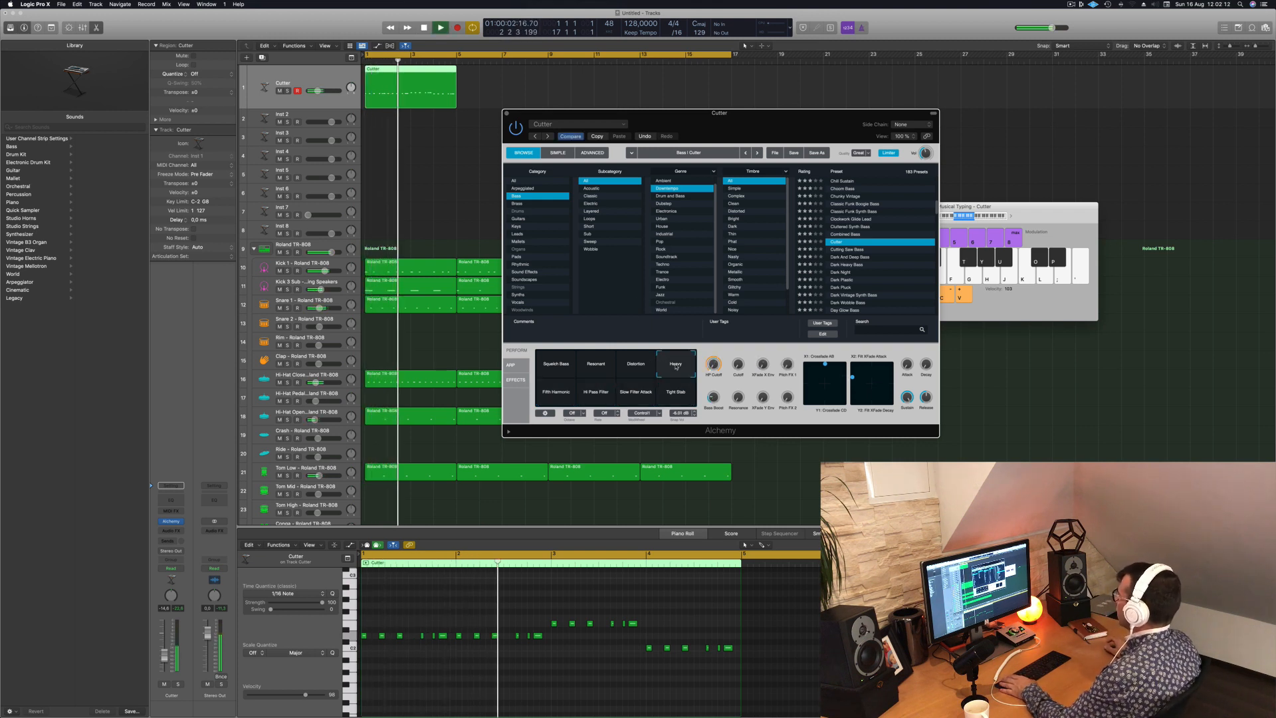
pyautogui.click(612, 366)
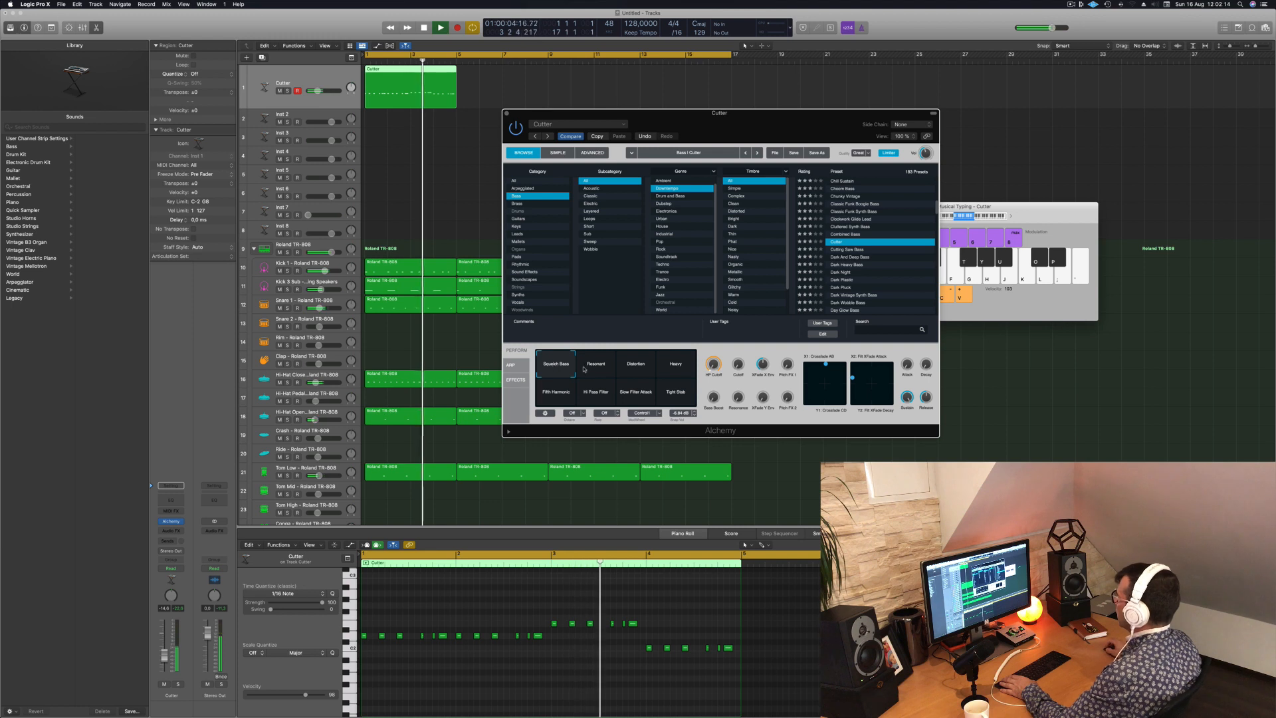
pyautogui.click(635, 367)
pyautogui.click(675, 367)
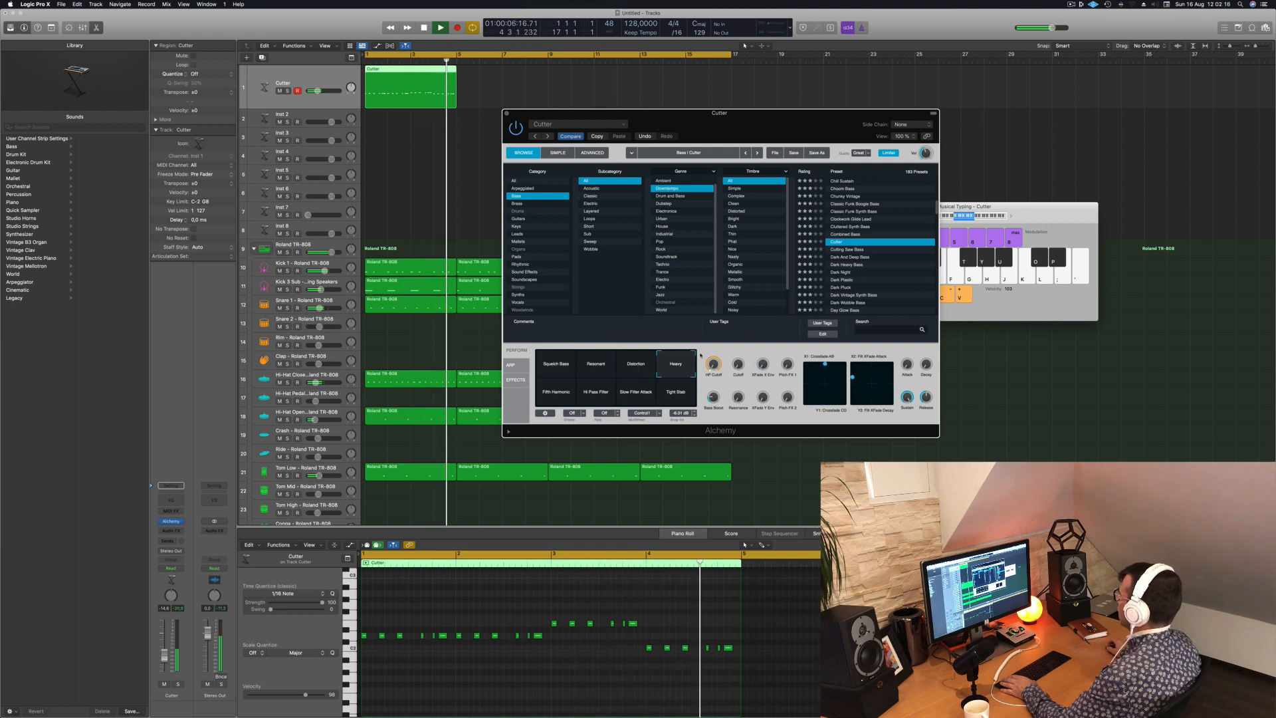
# - Restart playback and audition the bass presets from Cutting Saw Bass through Dark Heavy Bass and Dark Night to Dark Plastic
pyautogui.press('space')
pyautogui.press('space')
pyautogui.click(854, 249)
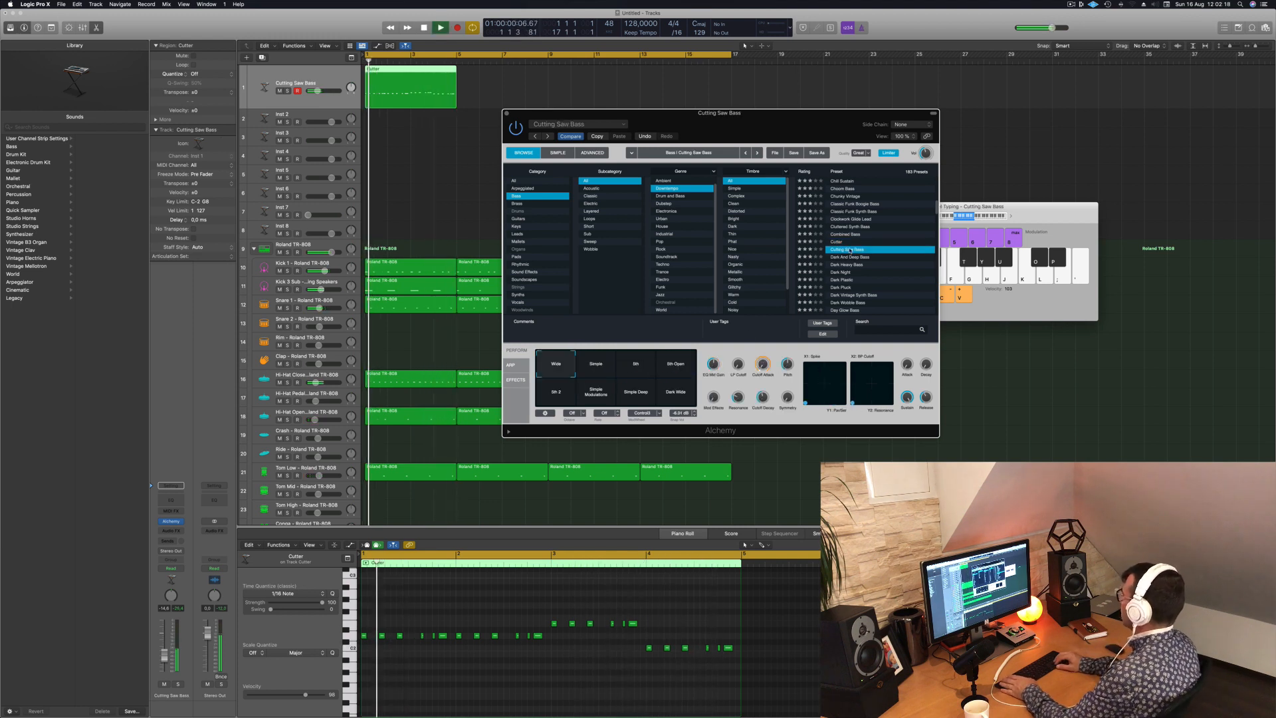
pyautogui.press('Down')
pyautogui.press('Down')
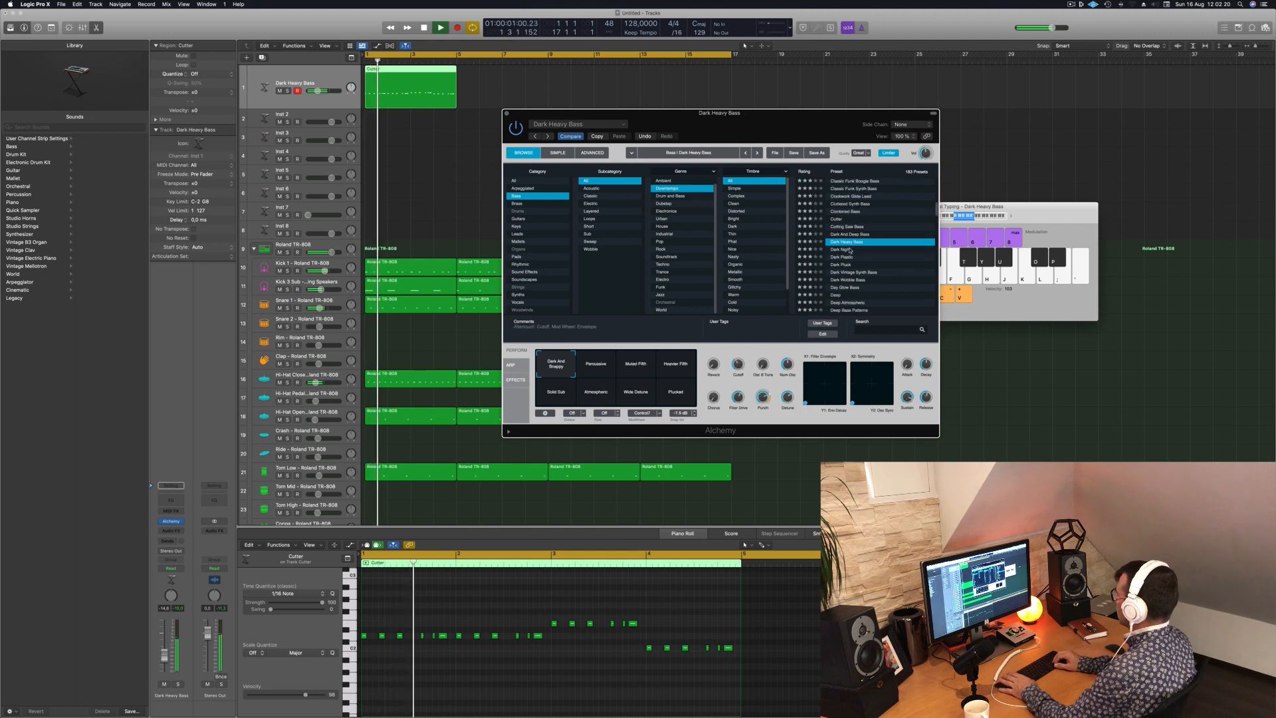
pyautogui.press('Down')
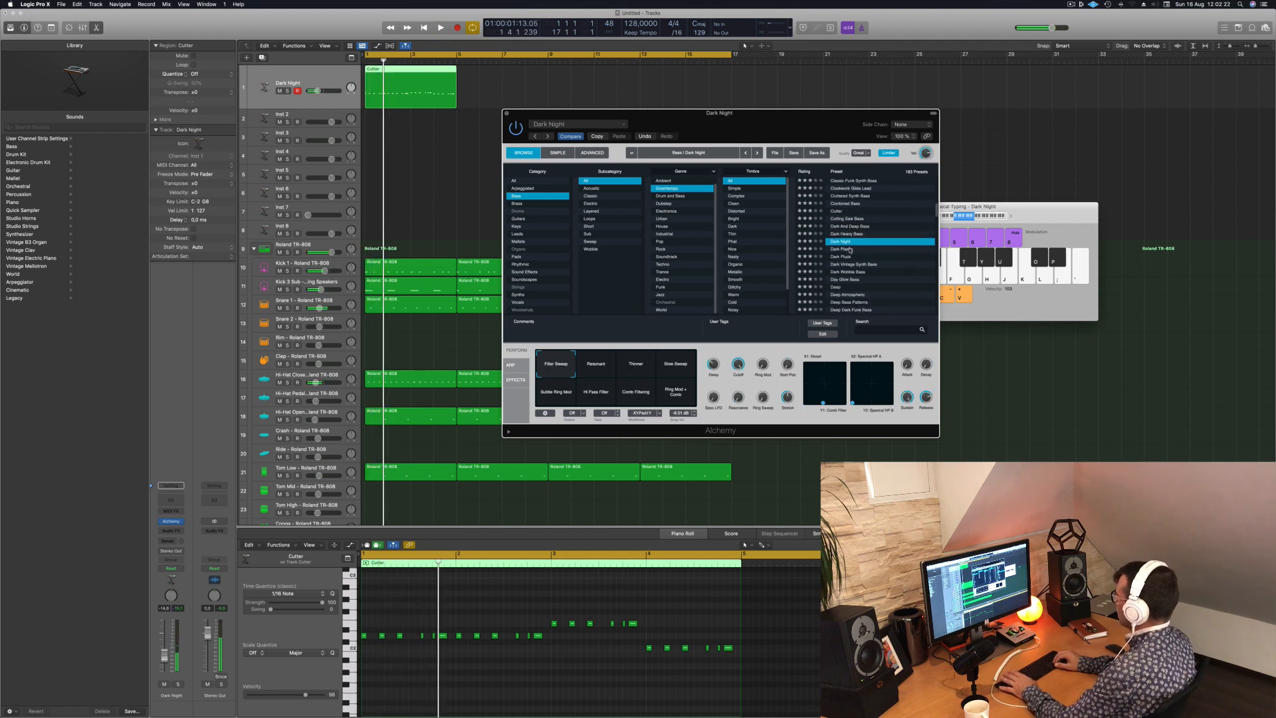
pyautogui.press('Down')
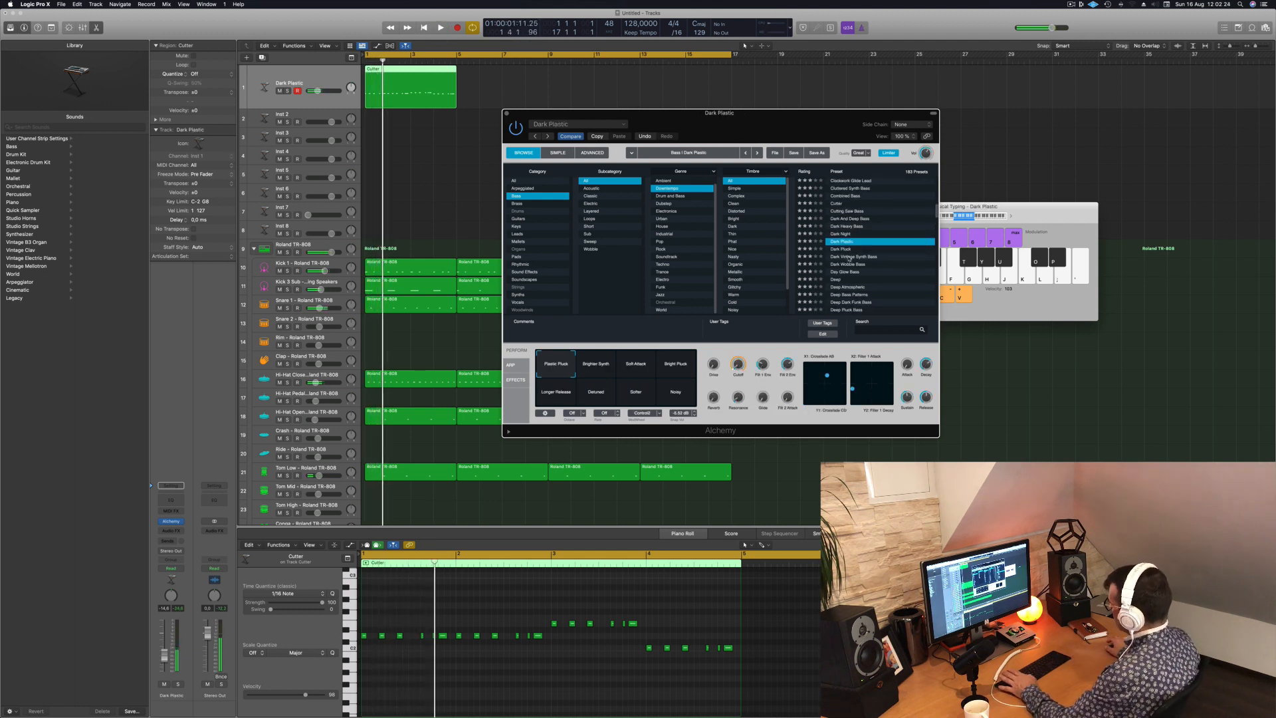
# - Separate the Musical Typing and Alchemy windows, and audition the Dark Wobble Bass and Day Glow Bass presets
pyautogui.moveTo(1035, 216); pyautogui.dragTo(1072, 211)
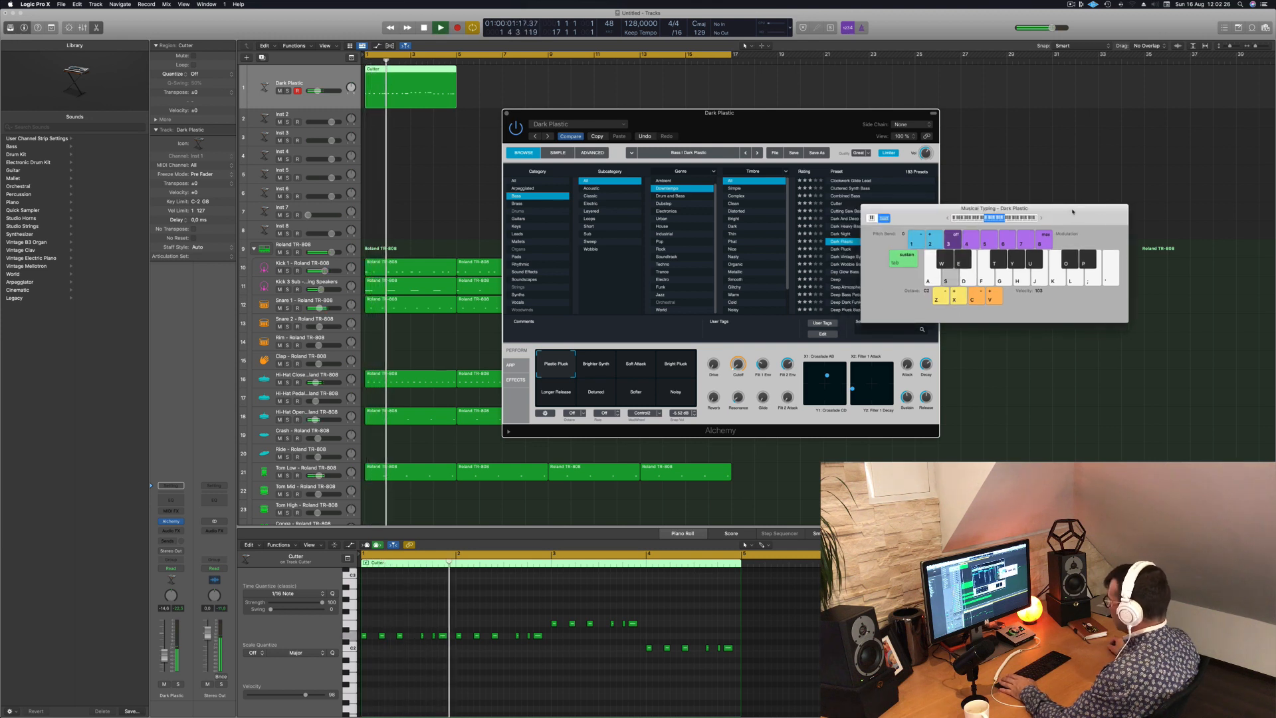
pyautogui.moveTo(798, 113); pyautogui.dragTo(704, 120)
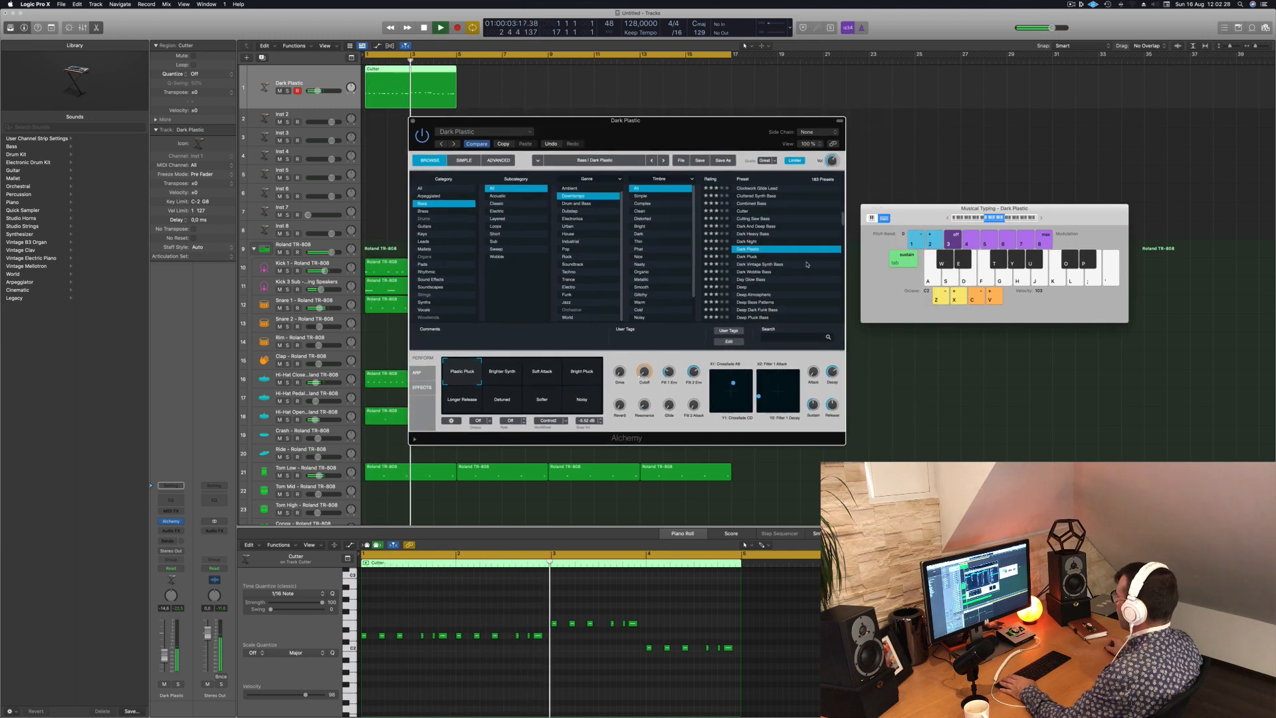
pyautogui.scroll(-2, 782, 262)
pyautogui.click(757, 241)
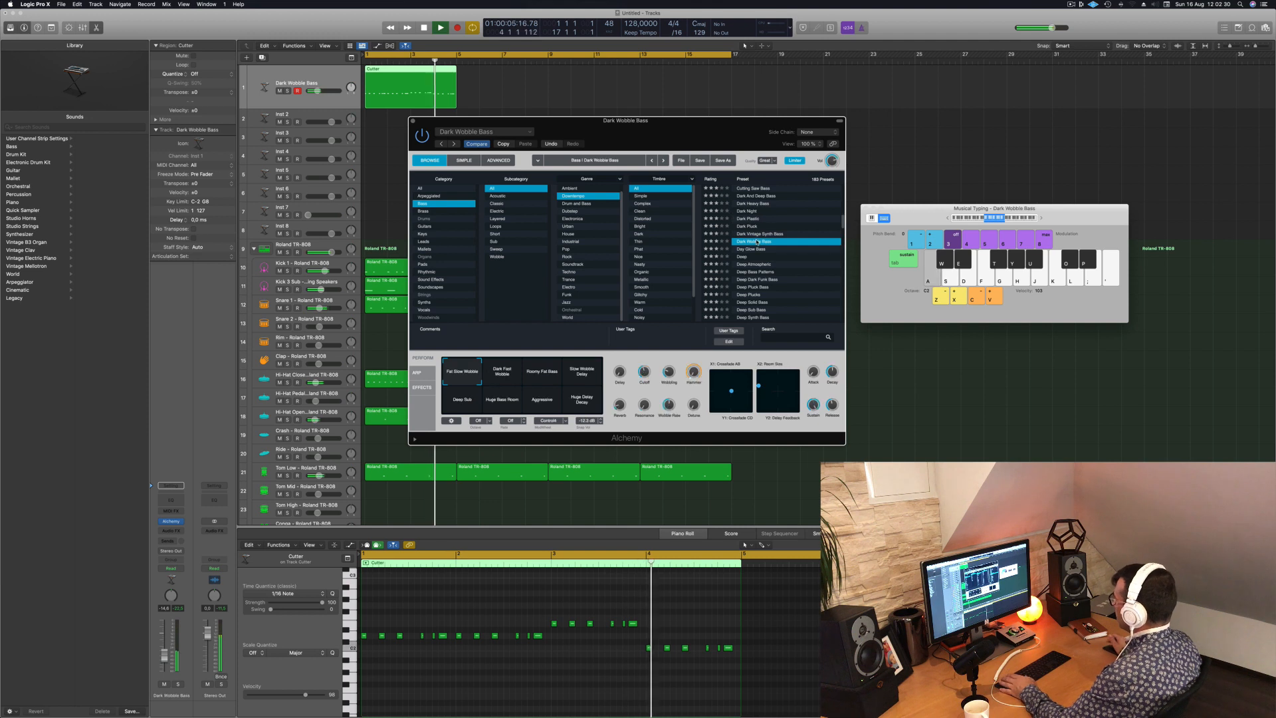
pyautogui.click(748, 249)
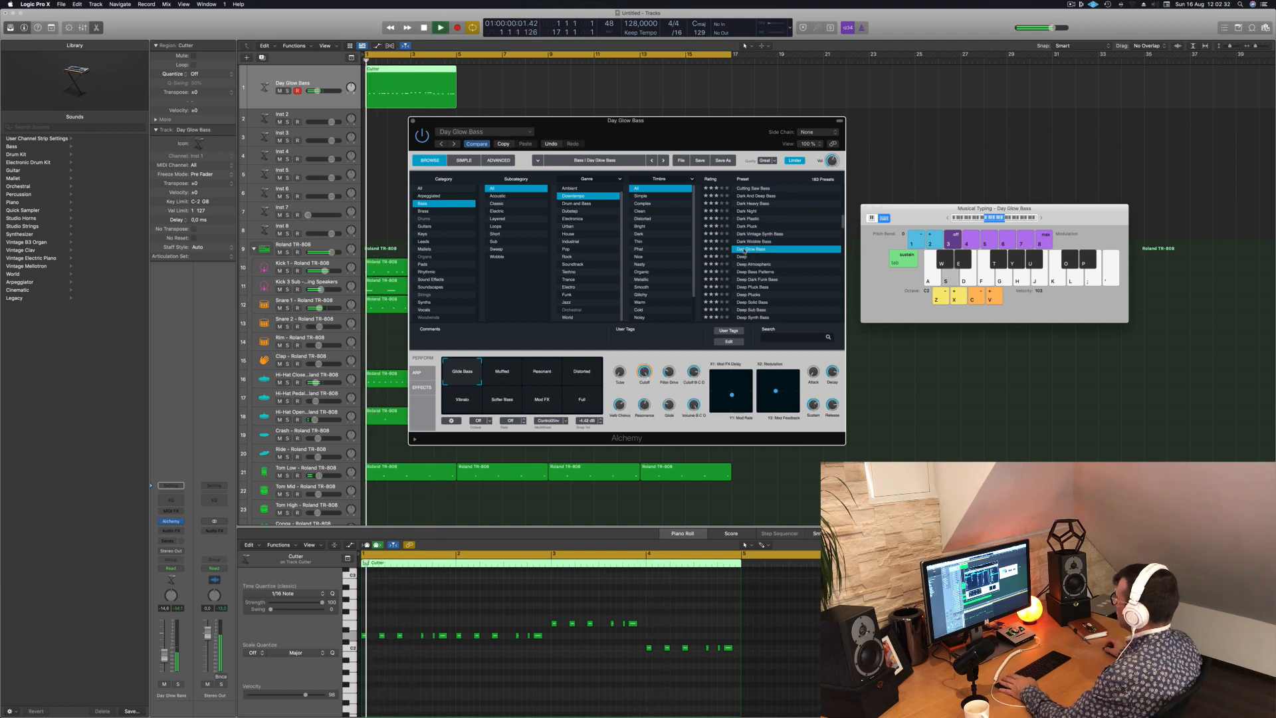
# - Audition the presets Deep, Deep Atmospheric, Deep Bass Patterns, Deep Dark Funk Bass, Deep Solid Bass and Deep Synth Bass over the loop
pyautogui.click(743, 258)
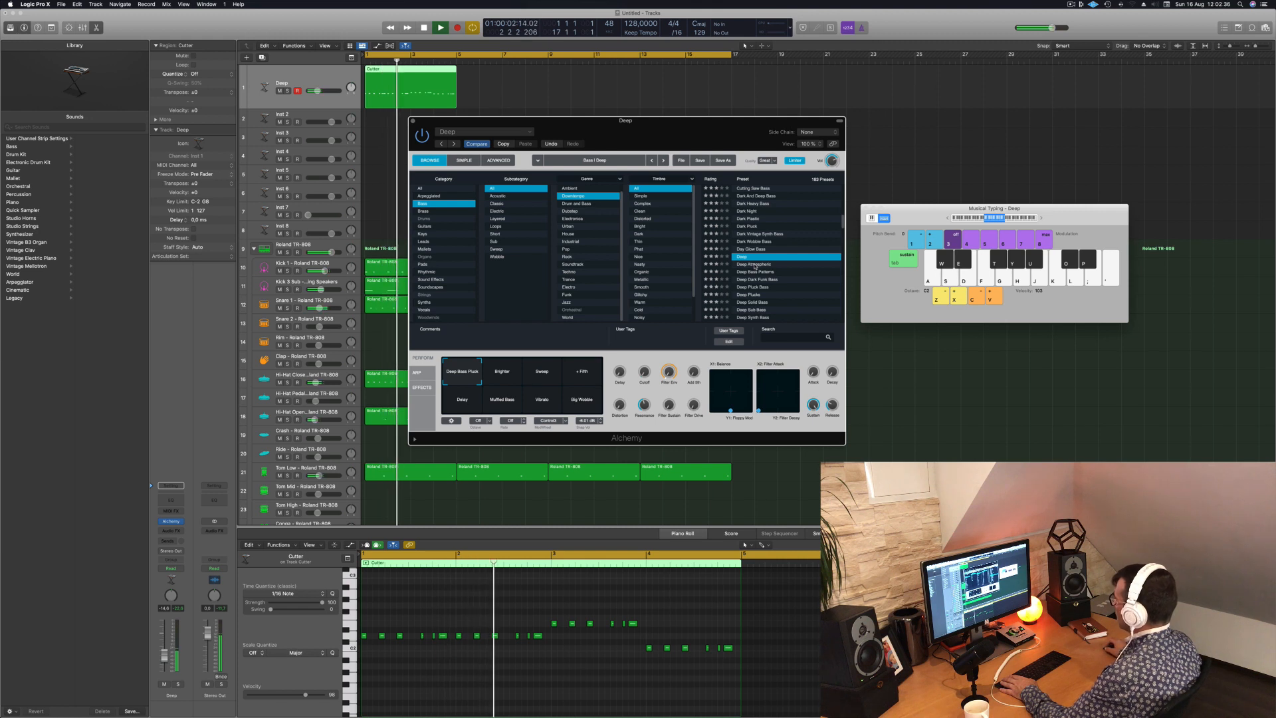
pyautogui.click(755, 265)
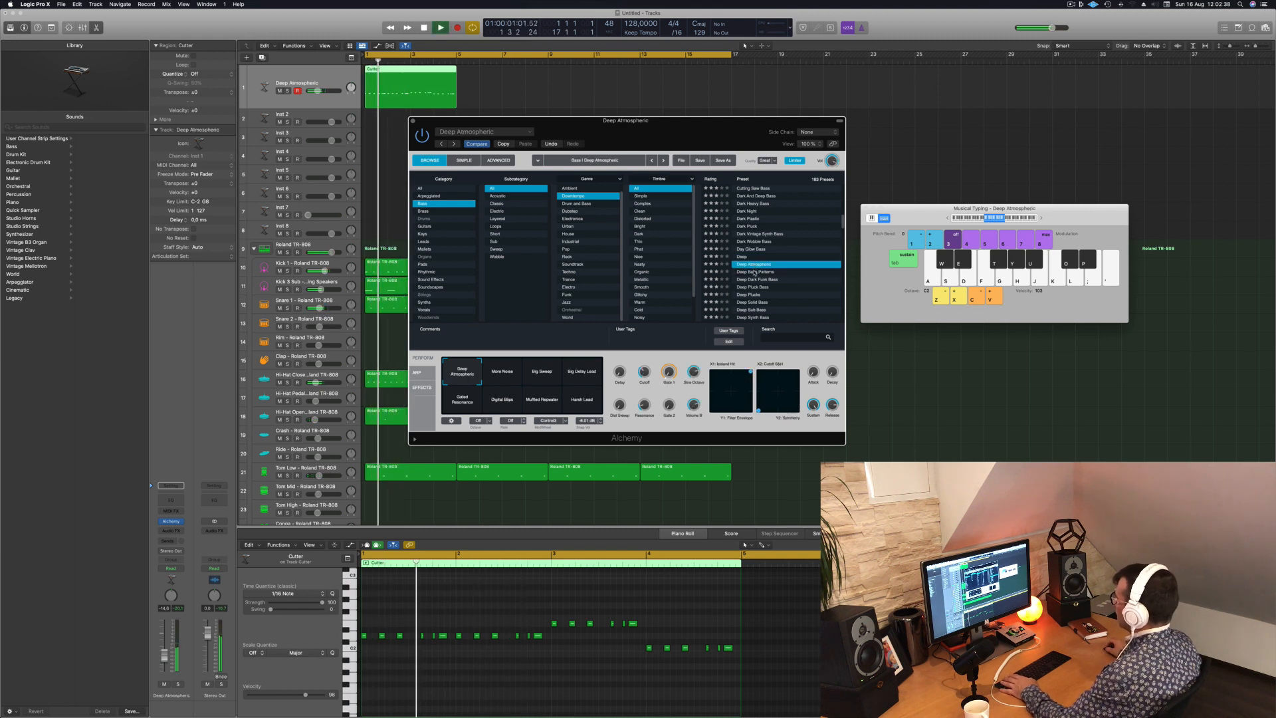
pyautogui.click(755, 273)
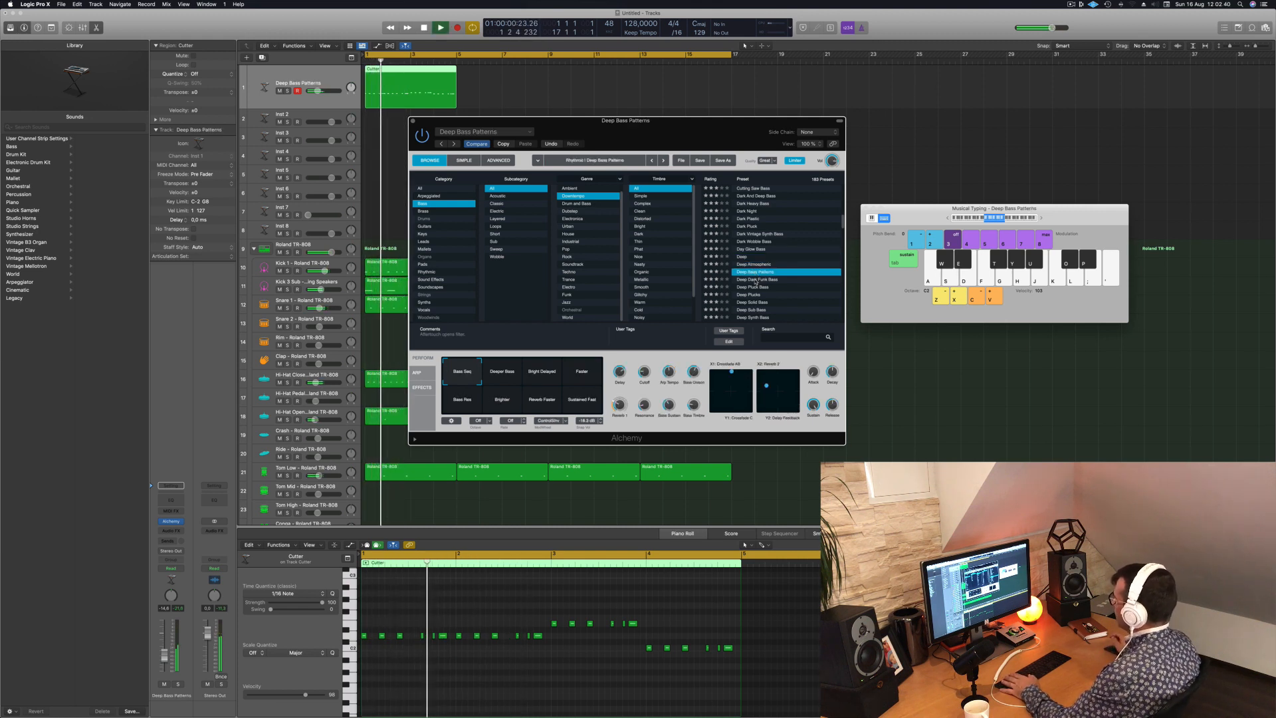
pyautogui.click(756, 280)
pyautogui.scroll(-3, 775, 259)
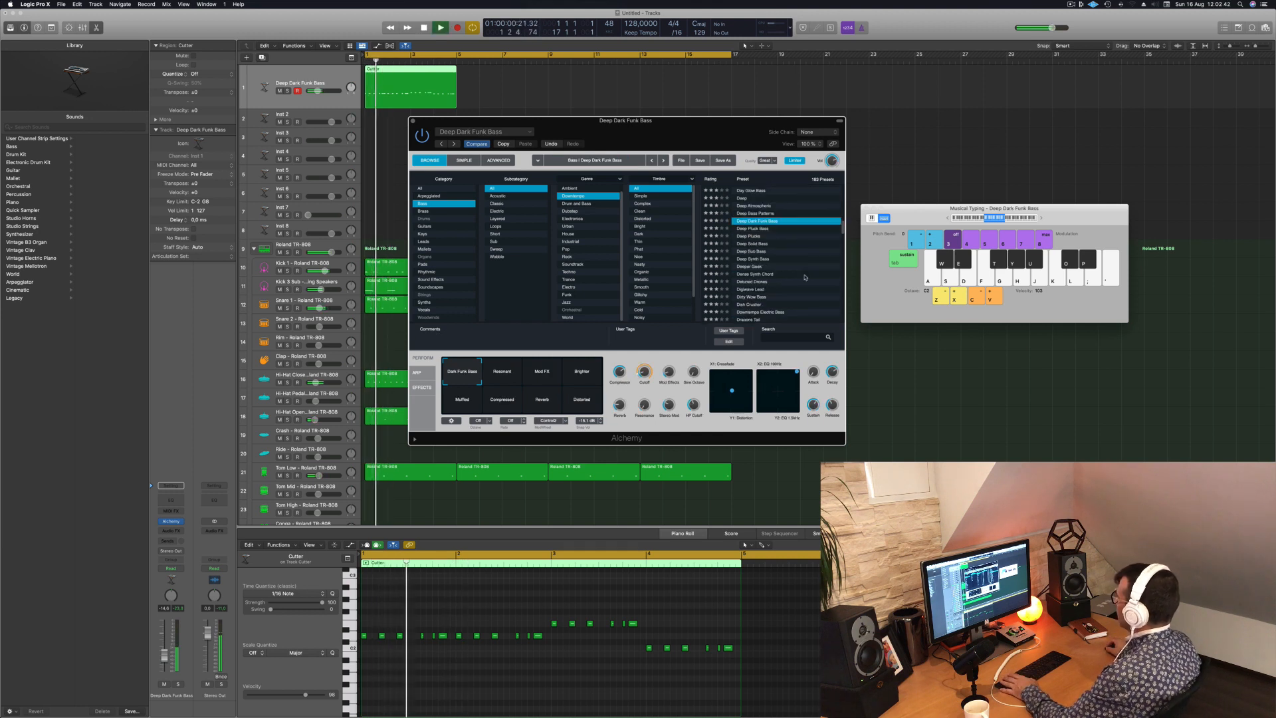
pyautogui.click(749, 234)
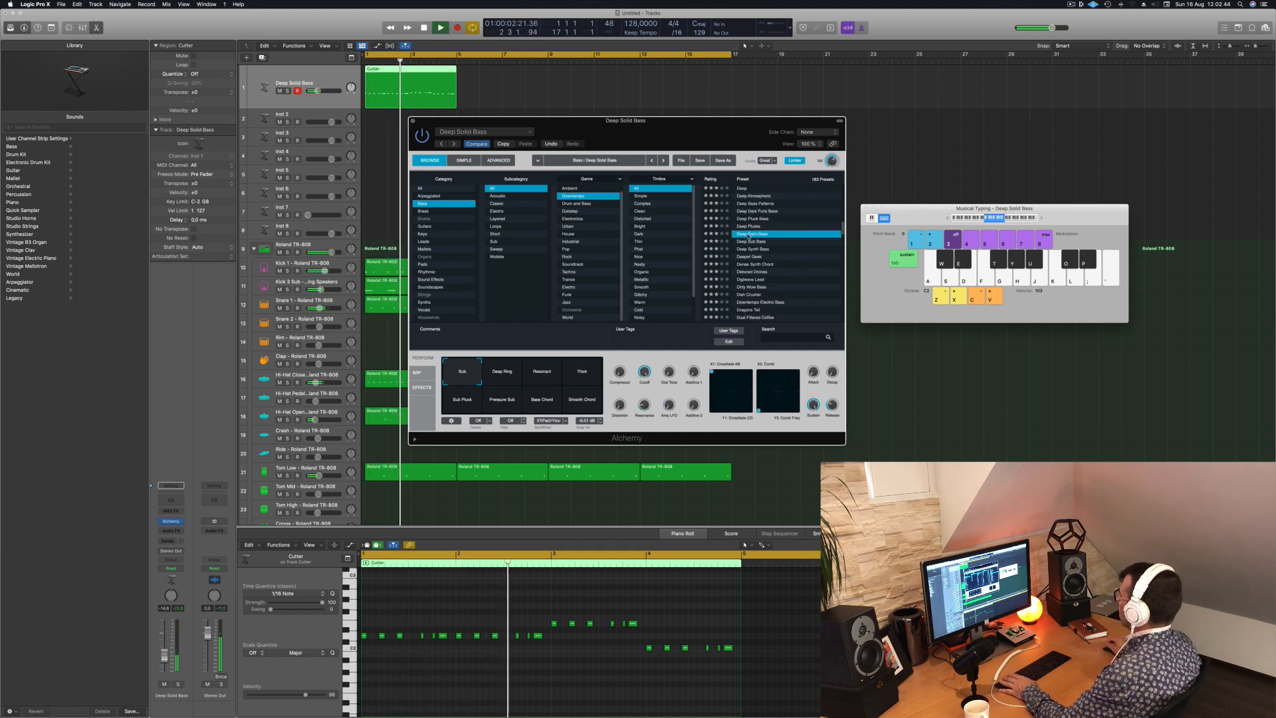
pyautogui.click(751, 248)
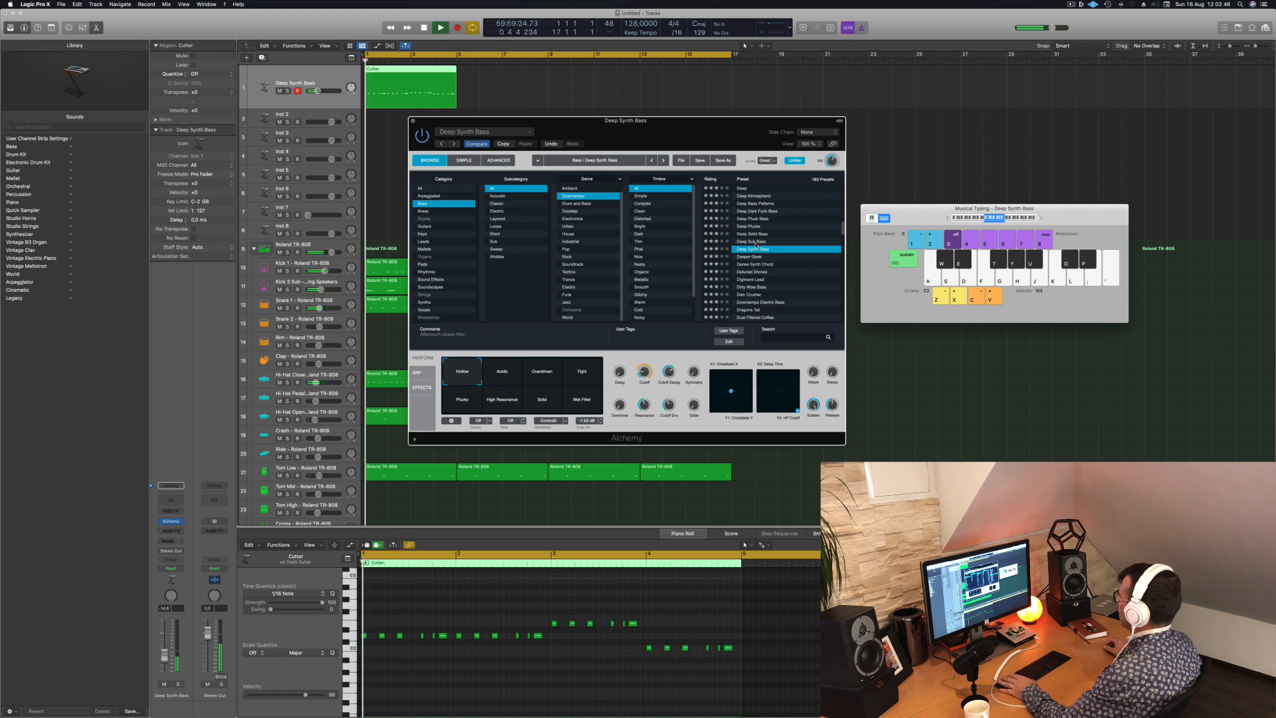
# - Move the Alchemy window aside and audition the Digiwave Lead, Dirty Wow Bass and Dish Crusher presets over the loop
pyautogui.moveTo(722, 139); pyautogui.dragTo(885, 166)
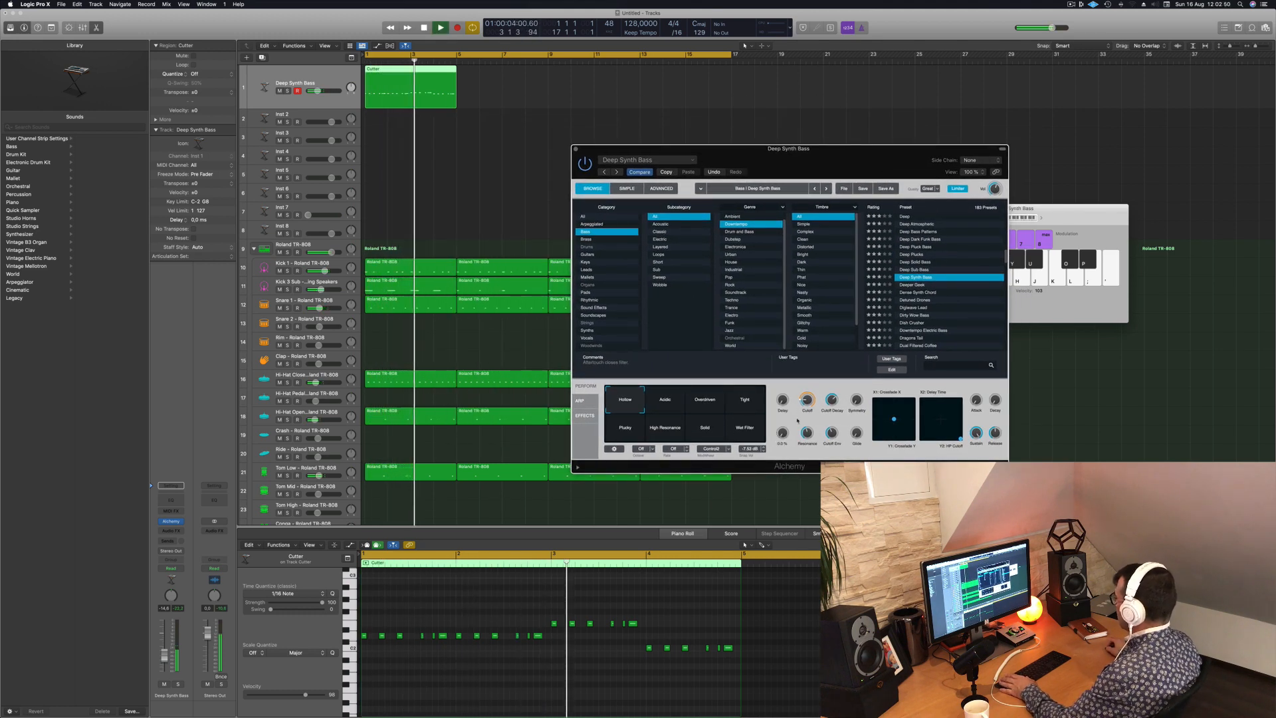
pyautogui.scroll(-1, 949, 334)
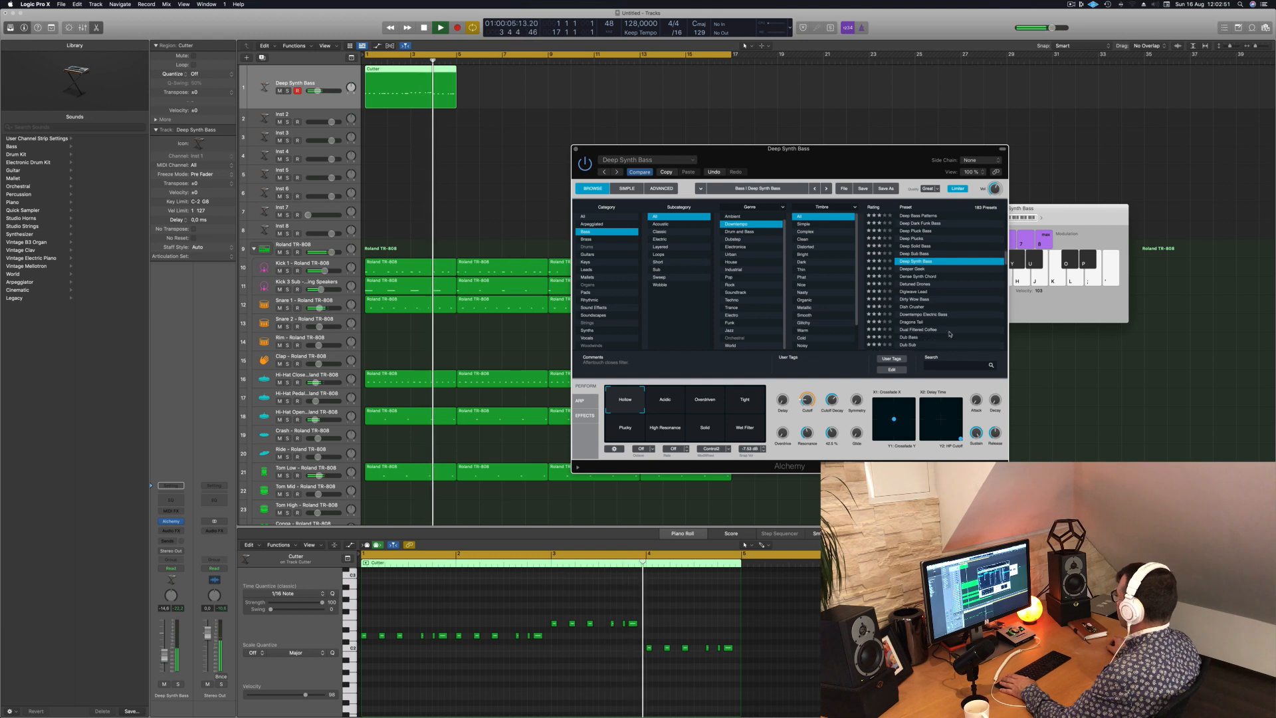
pyautogui.click(917, 291)
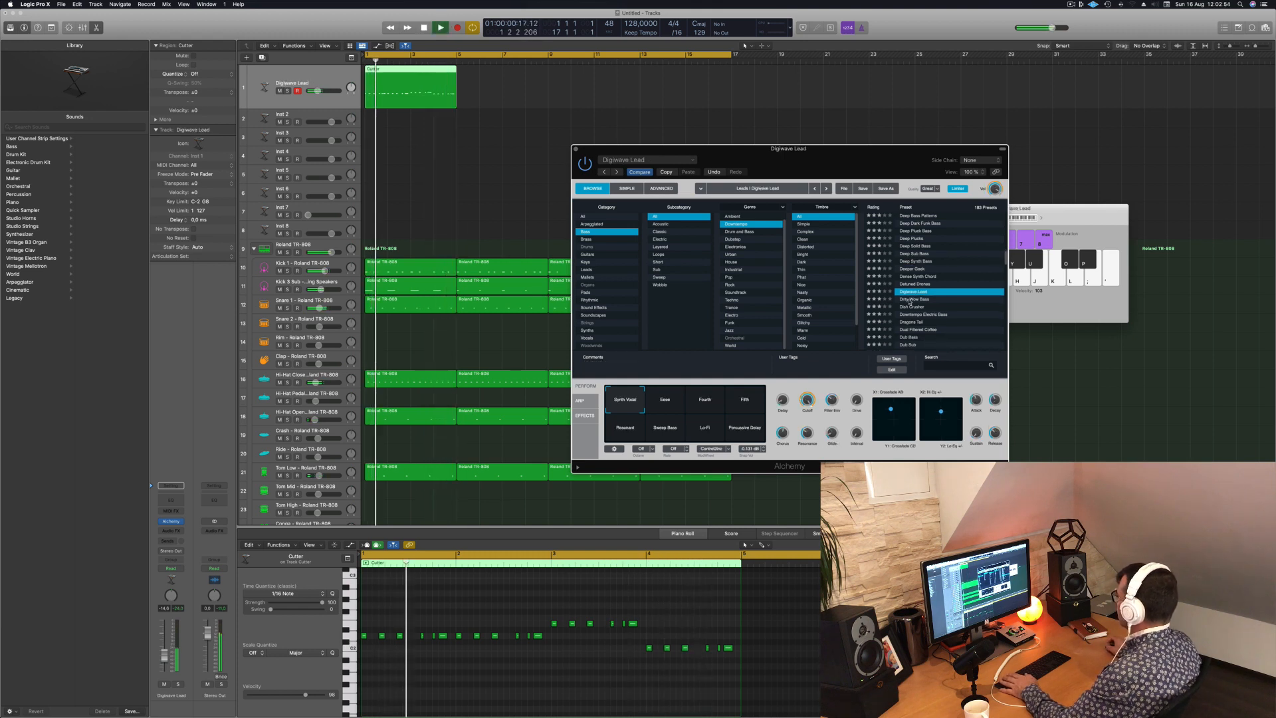
pyautogui.press('Down')
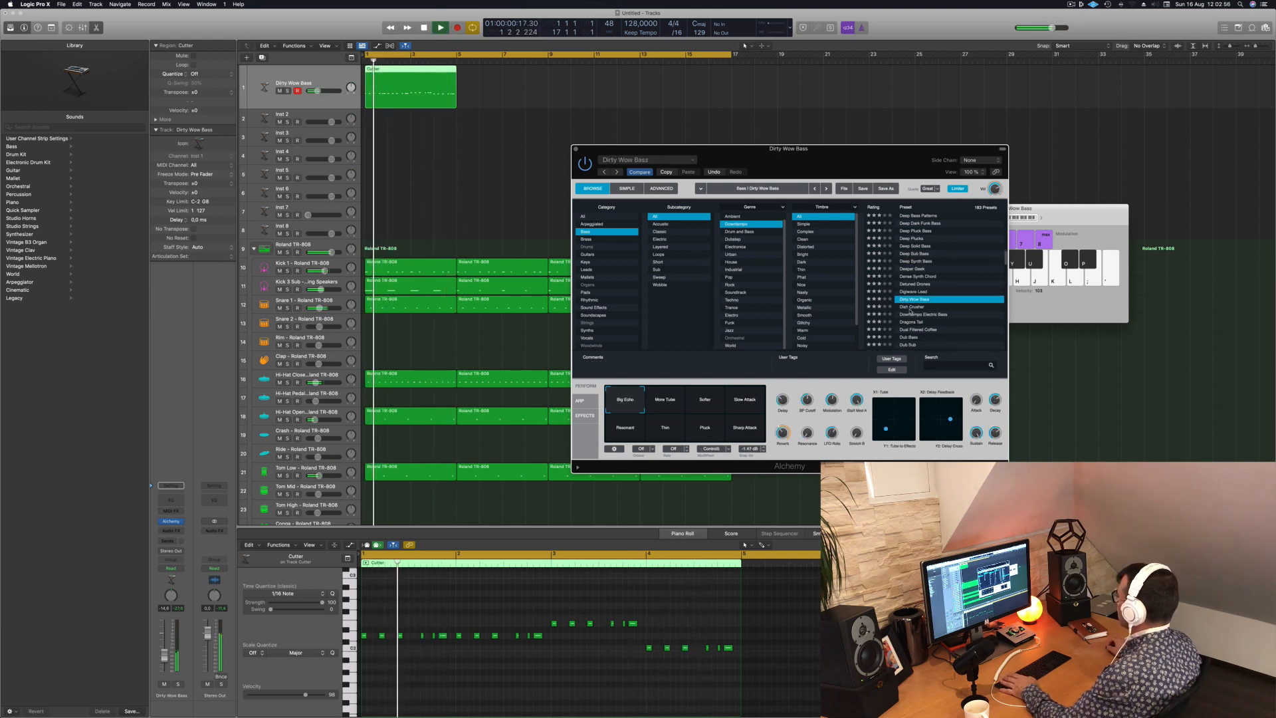
pyautogui.click(914, 307)
# - Audition Dish Crusher's variations from Thin through Muffled, Zap, Unison Lead and Thick Punch to Unison Lead 2
pyautogui.click(671, 403)
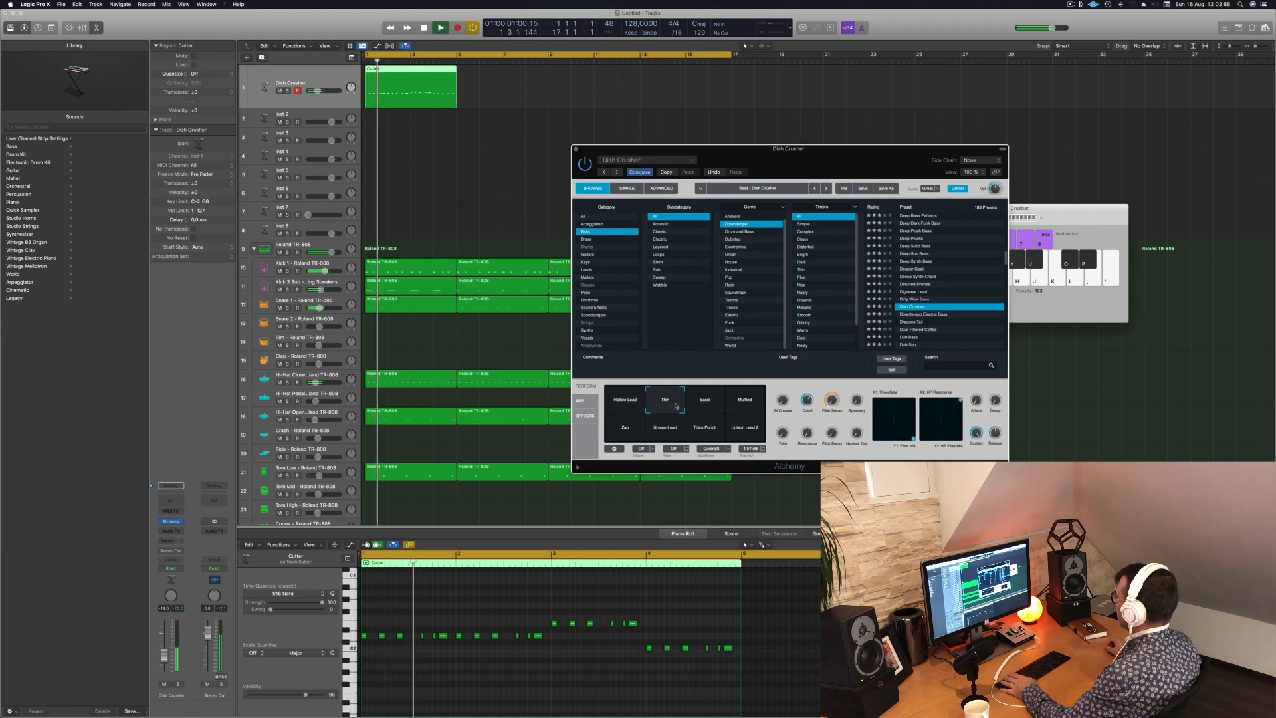
pyautogui.click(706, 404)
pyautogui.click(740, 403)
pyautogui.click(625, 427)
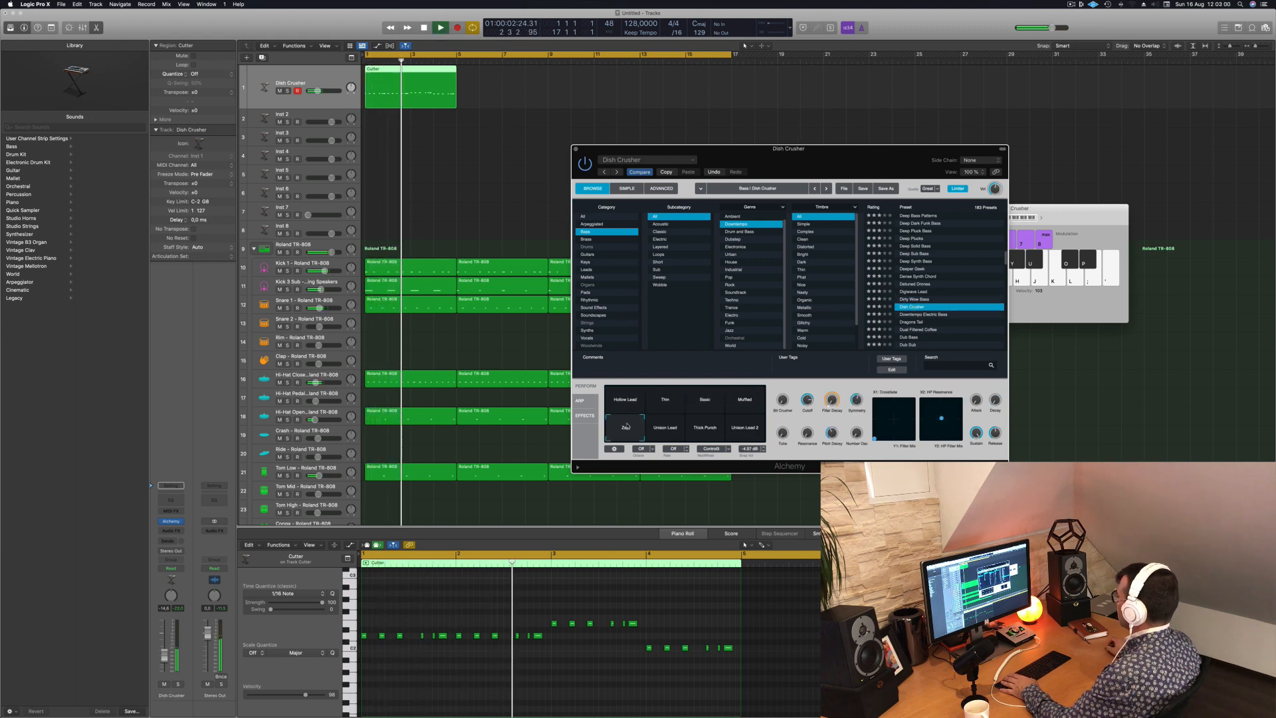
pyautogui.click(665, 428)
pyautogui.click(706, 427)
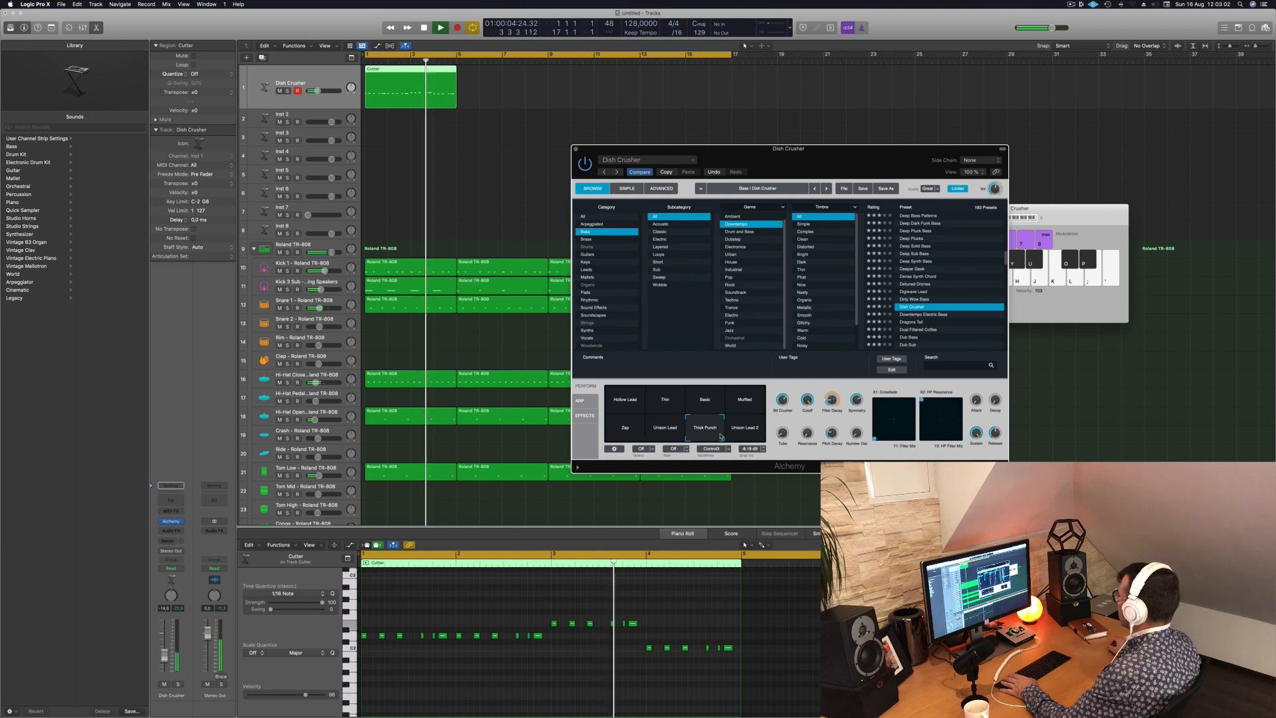
pyautogui.click(745, 428)
# - Load the Downtempo Electric Bass preset, audition variations such as Soft Ring Mod Delay and Distorted, and restart playback with Softer selected
pyautogui.scroll(-3, 925, 261)
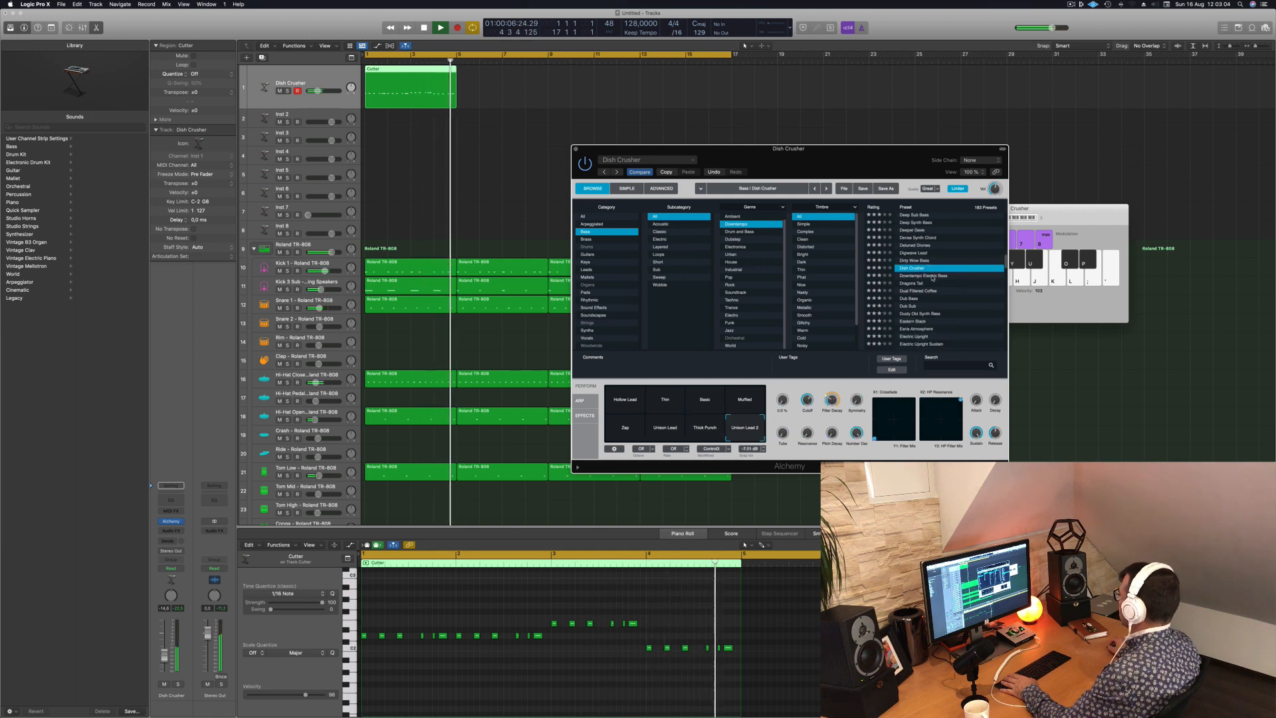
pyautogui.click(931, 276)
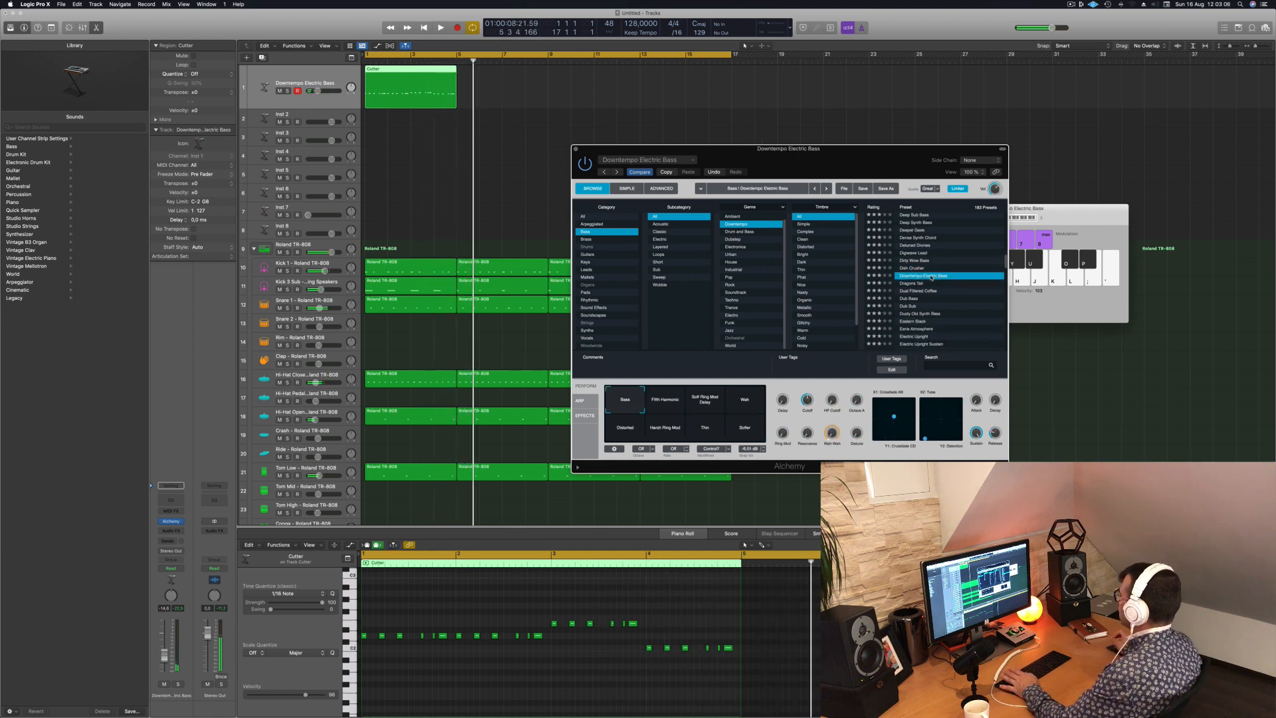
pyautogui.moveTo(784, 148); pyautogui.dragTo(714, 111)
pyautogui.click(593, 369)
pyautogui.click(635, 362)
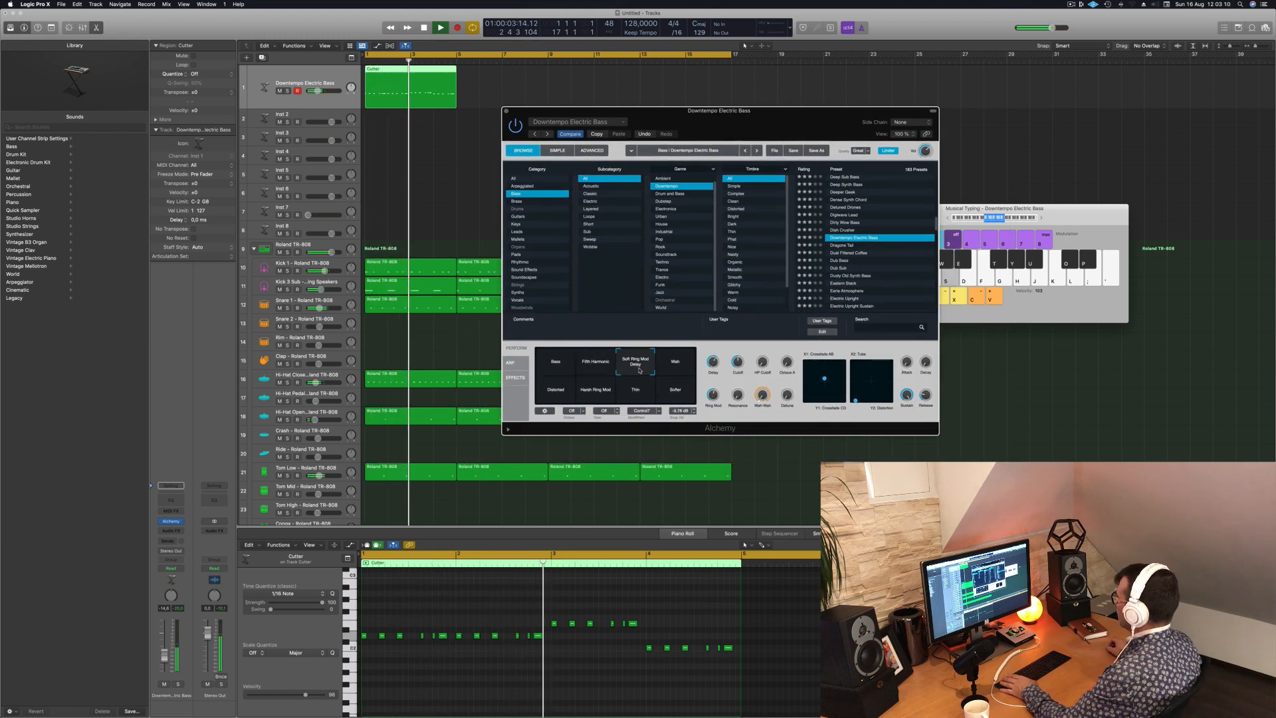
pyautogui.click(674, 364)
pyautogui.click(675, 390)
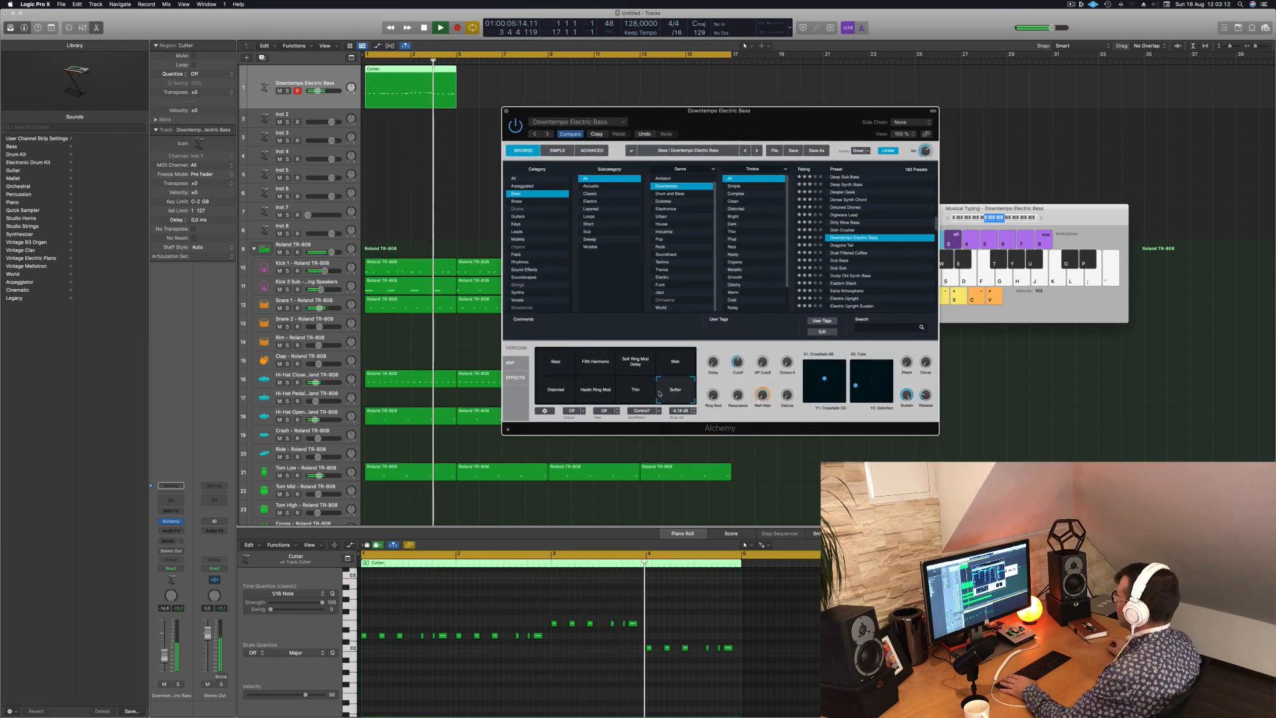
pyautogui.click(553, 394)
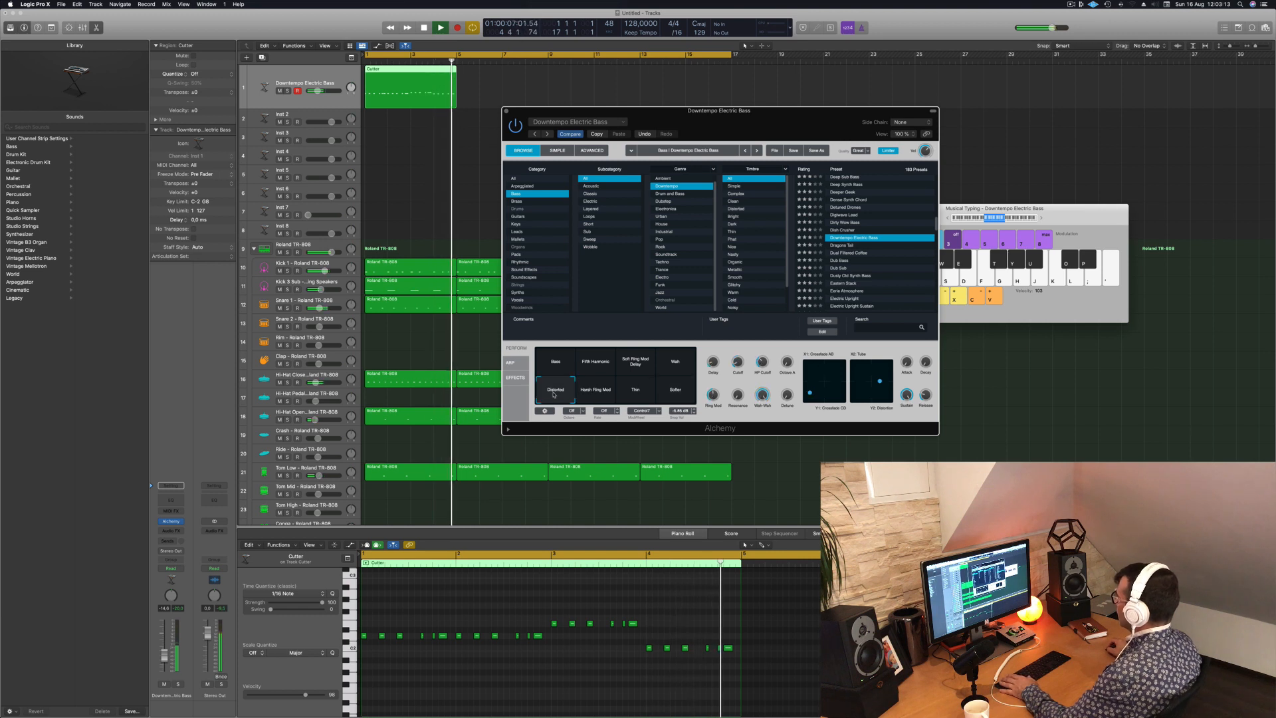
pyautogui.click(682, 394)
pyautogui.press('space')
pyautogui.press('space')
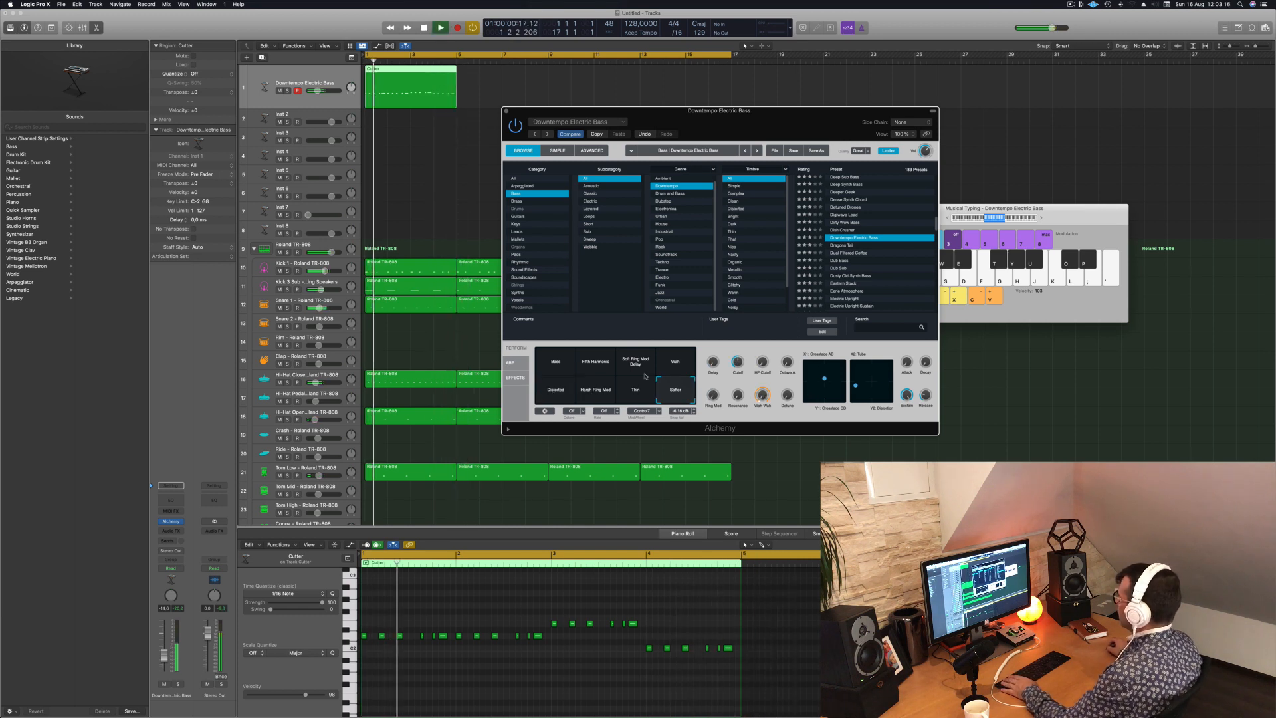
# - Copy the four-bar bass region along its track to fill all 16 bars, and replay the loop with all bass regions selected
pyautogui.moveTo(397, 71); pyautogui.dragTo(489, 72)
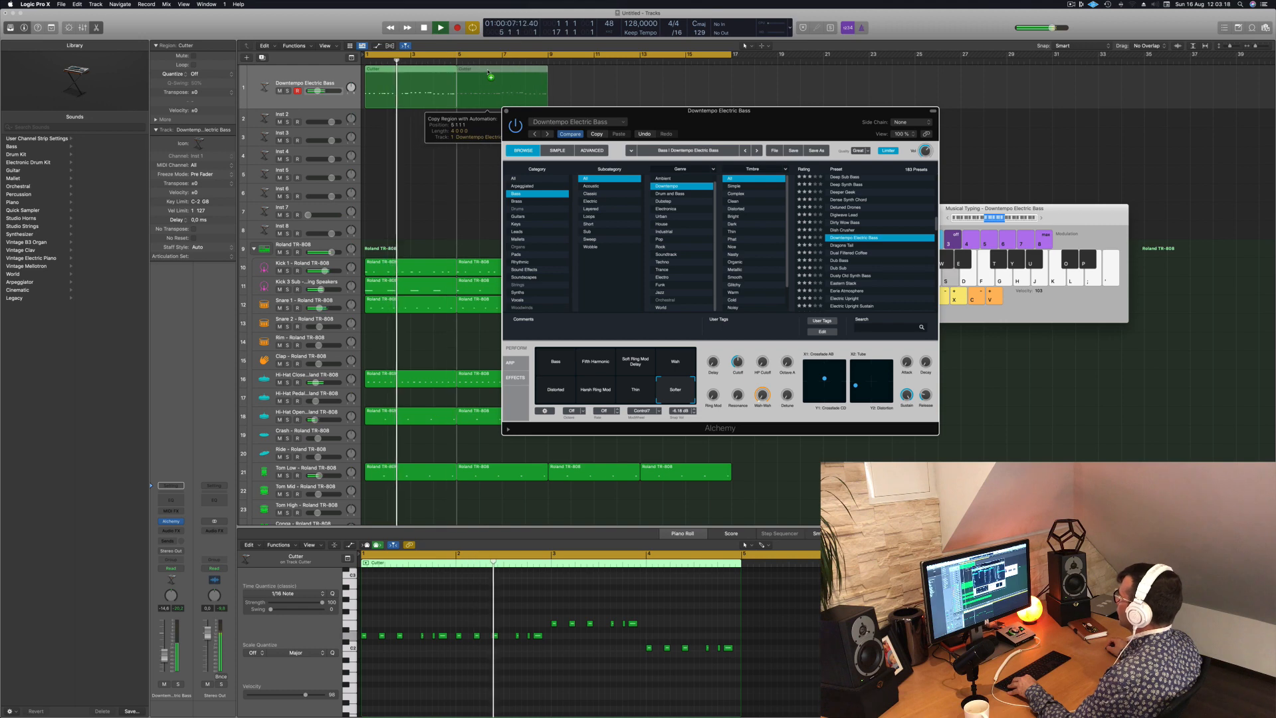
pyautogui.moveTo(601, 80)
pyautogui.mouseDown()
pyautogui.moveTo(425, 84)
pyautogui.moveTo(589, 71)
pyautogui.mouseUp()
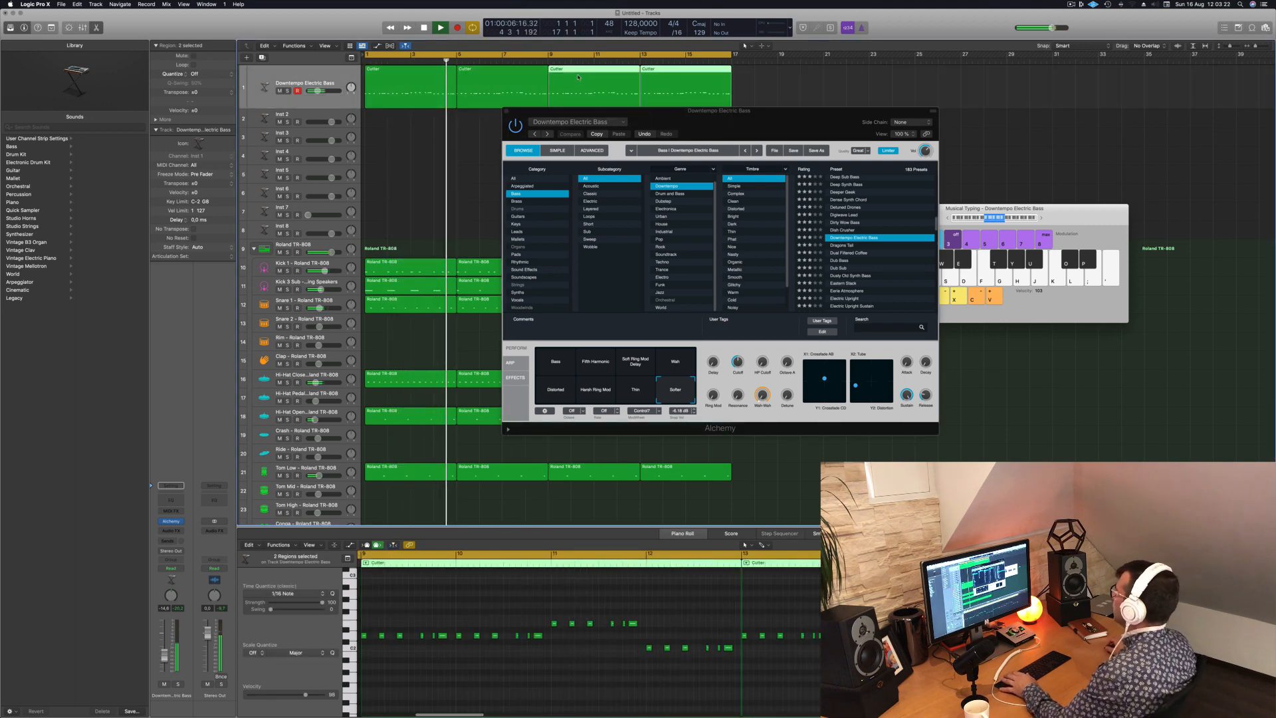
pyautogui.moveTo(680, 121); pyautogui.dragTo(931, 226)
pyautogui.press('super+a')
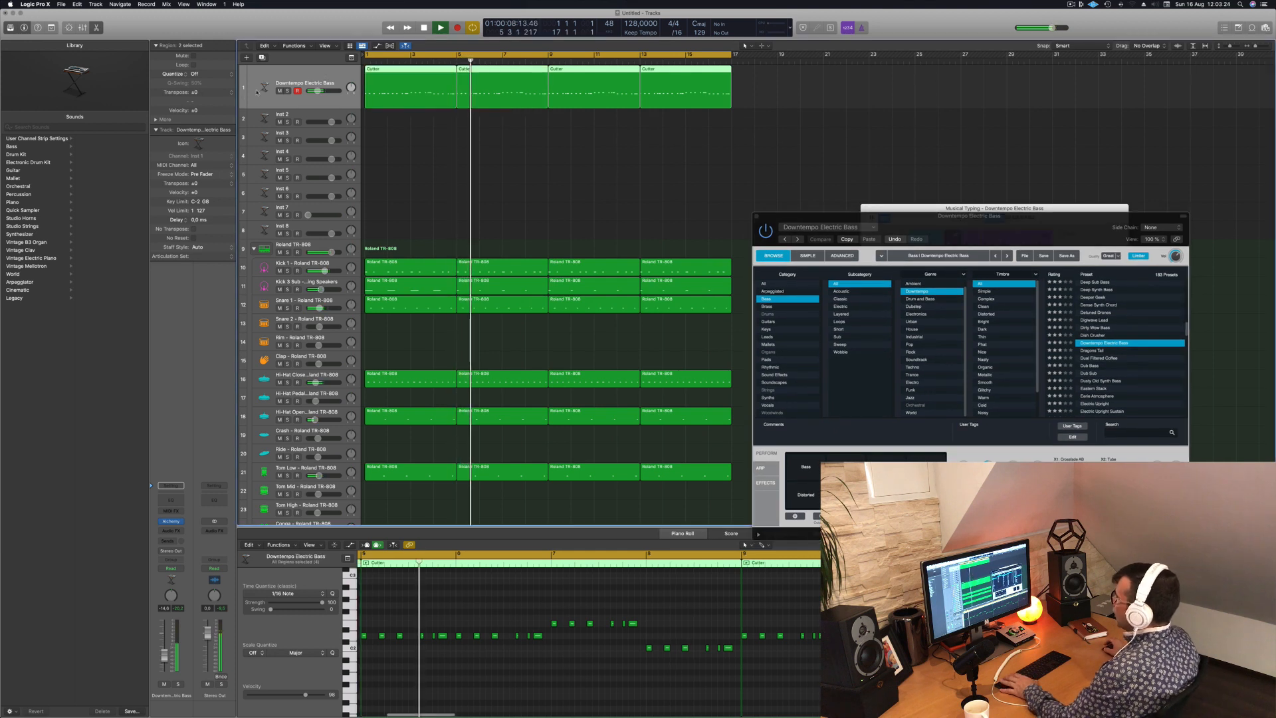
pyautogui.press('Return')
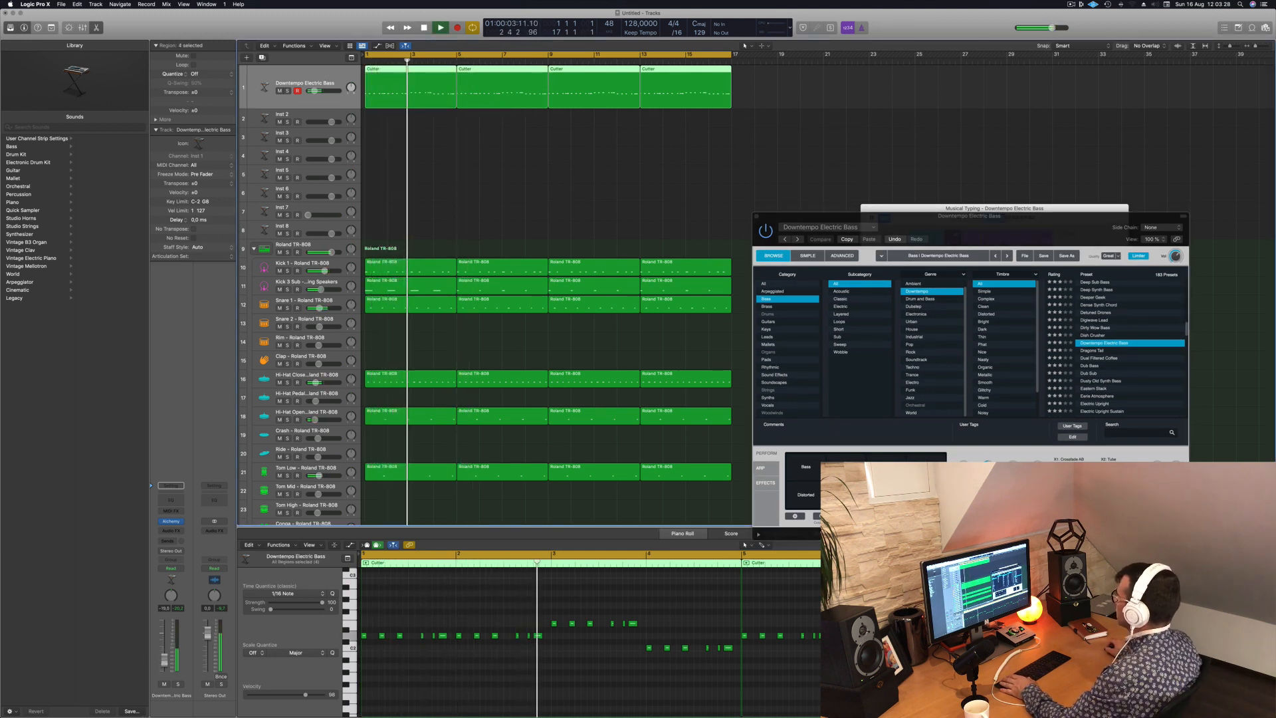
# - Compare Downtempo Electric Bass variations, including Distorted, Fifth Harmonic and Soft Ring Mod Delay, over the extended loop and choose Bass
pyautogui.moveTo(990, 223); pyautogui.dragTo(702, 285)
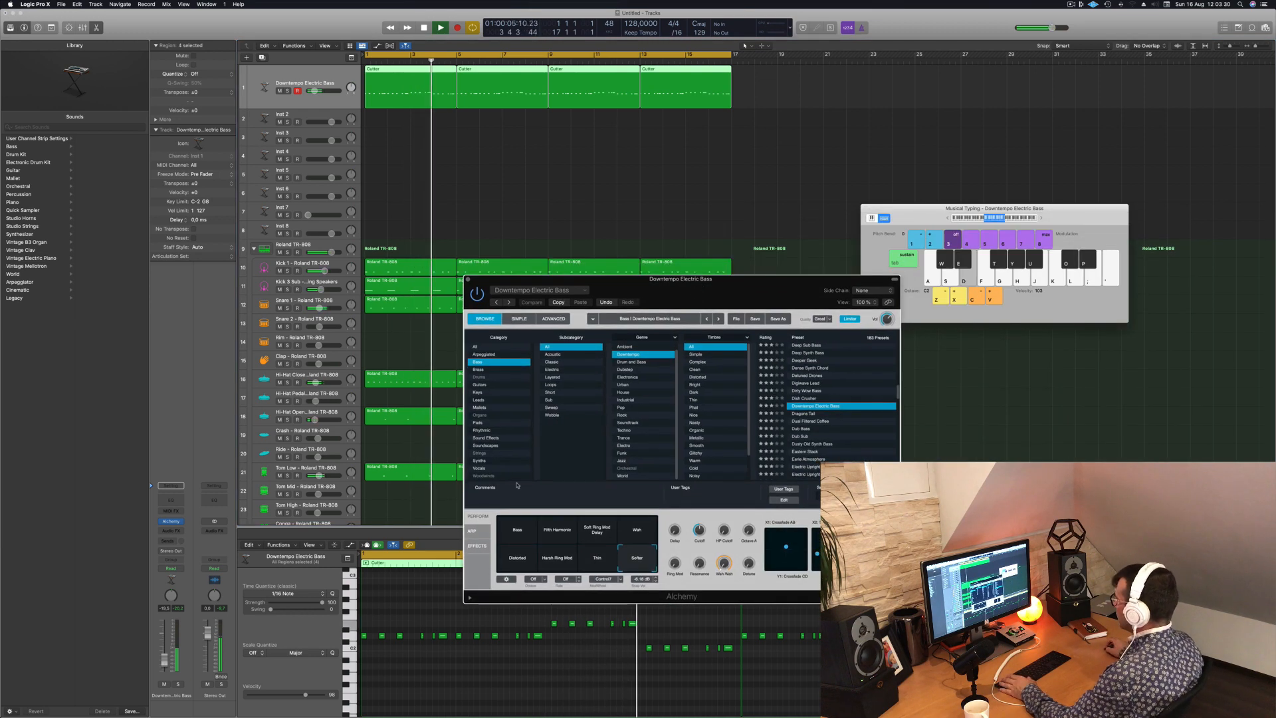
pyautogui.click(516, 565)
pyautogui.click(519, 533)
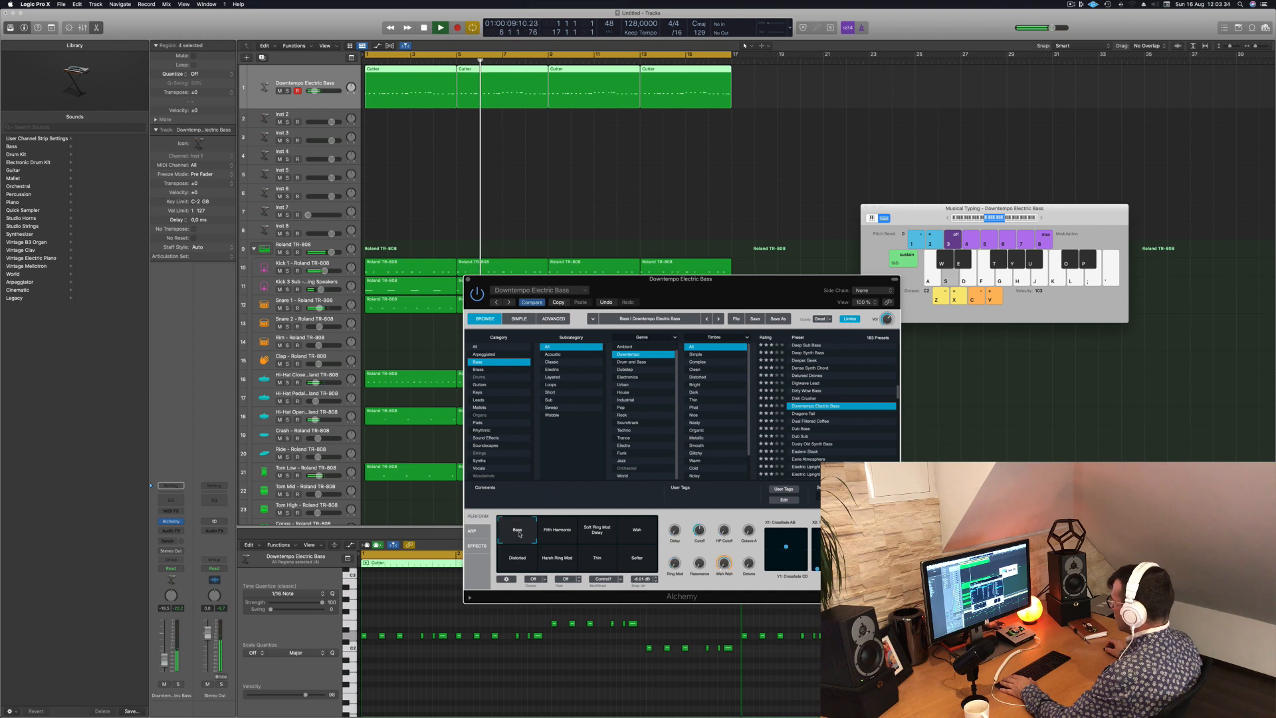
pyautogui.click(567, 533)
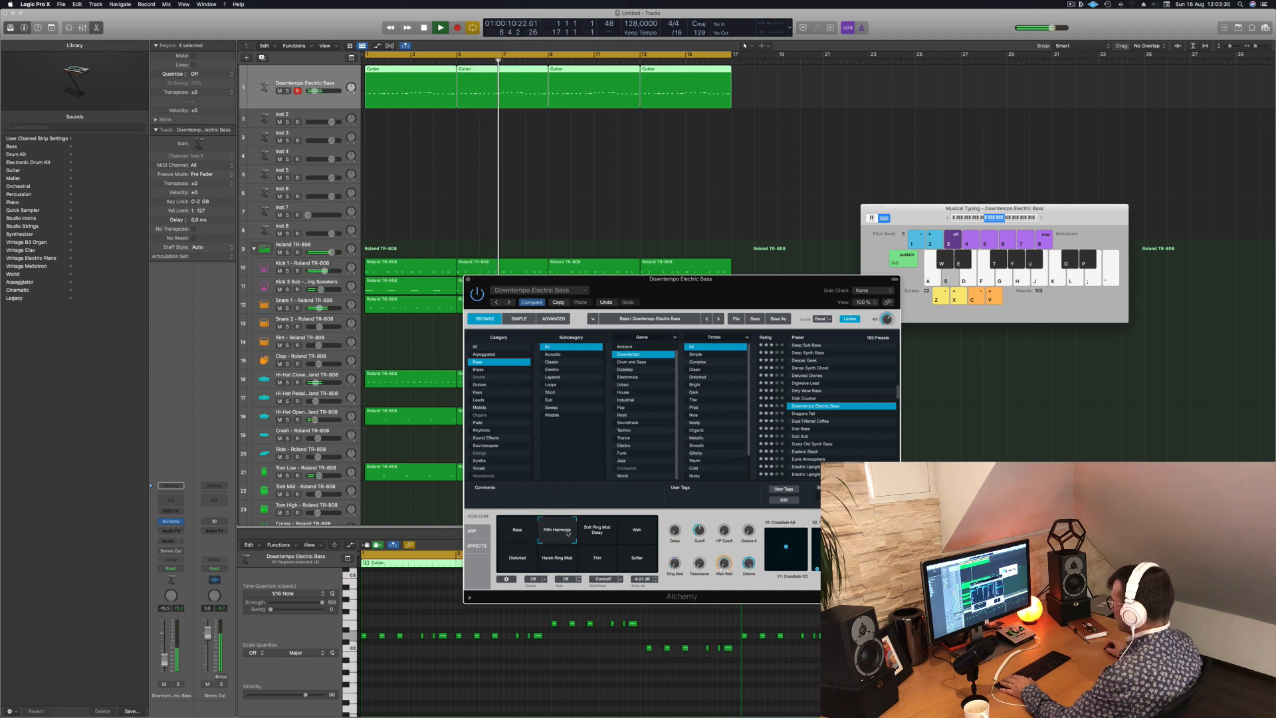
pyautogui.click(609, 532)
pyautogui.click(642, 529)
pyautogui.click(524, 538)
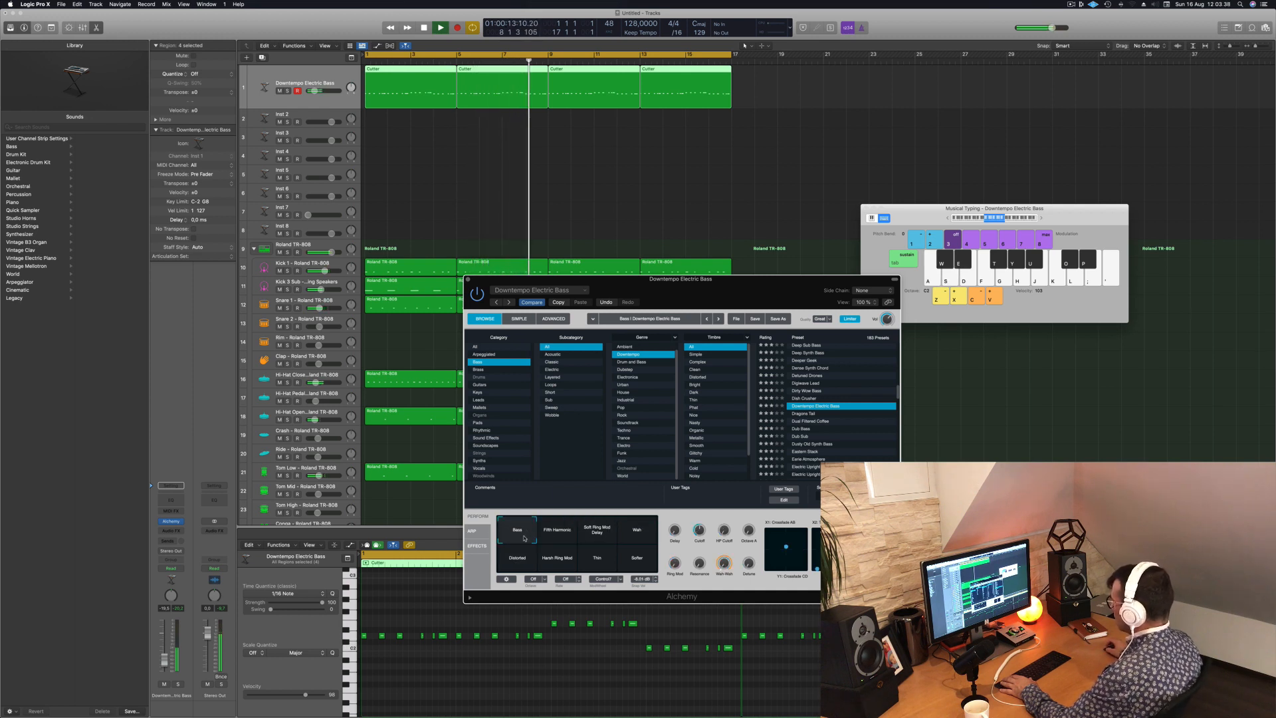
# - Restart the loop with the Alchemy controls in view and raise the bass sound's Cutoff slightly
pyautogui.press('Return')
pyautogui.moveTo(727, 291); pyautogui.dragTo(658, 265)
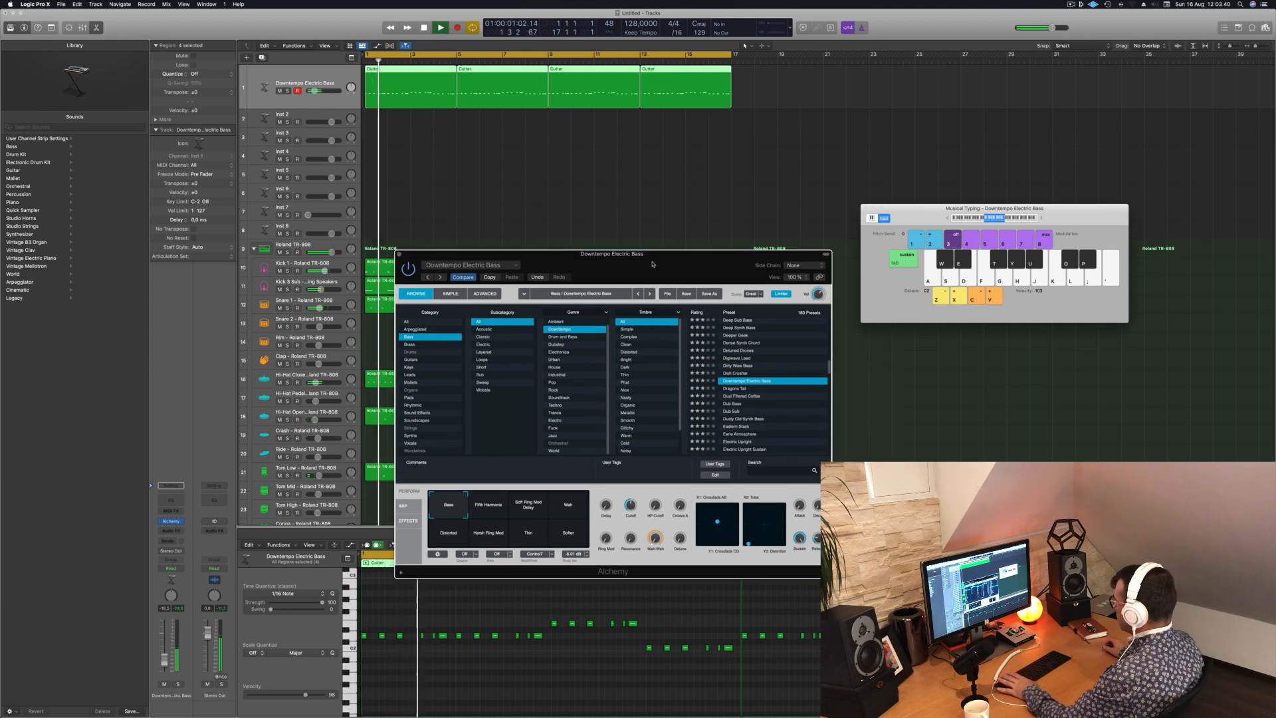
pyautogui.press('Return')
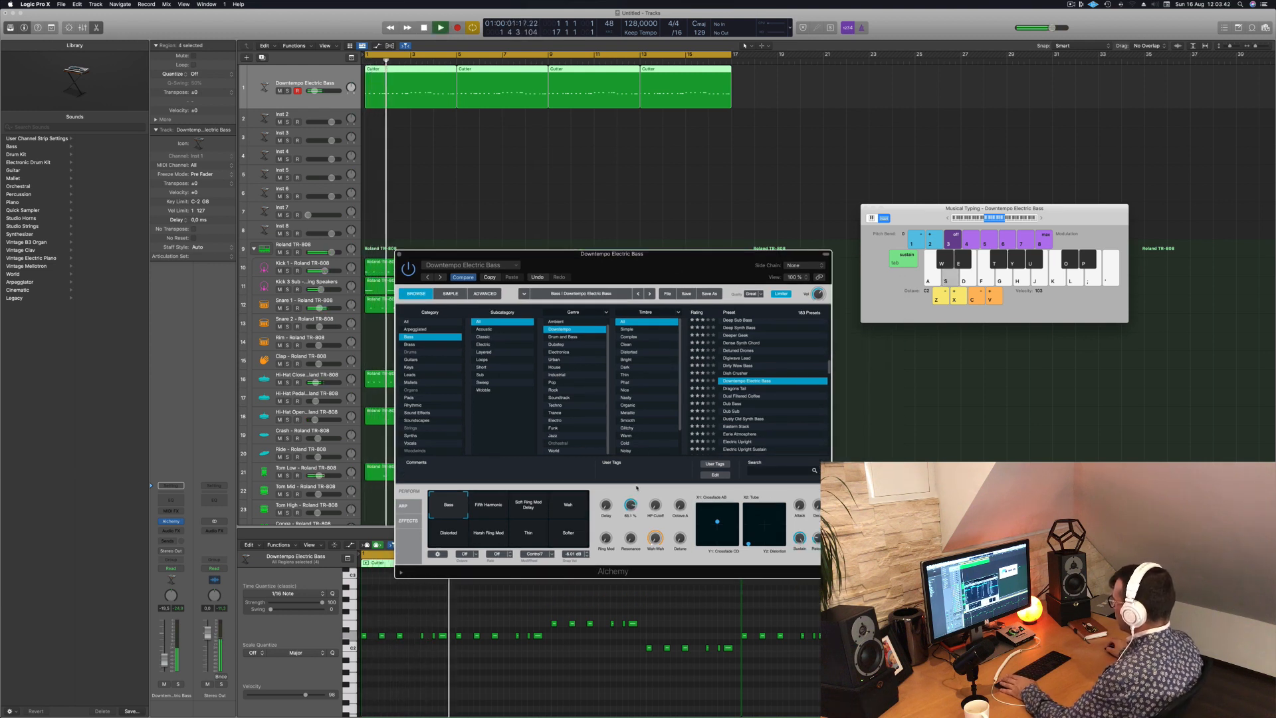
pyautogui.moveTo(632, 506); pyautogui.dragTo(634, 497)
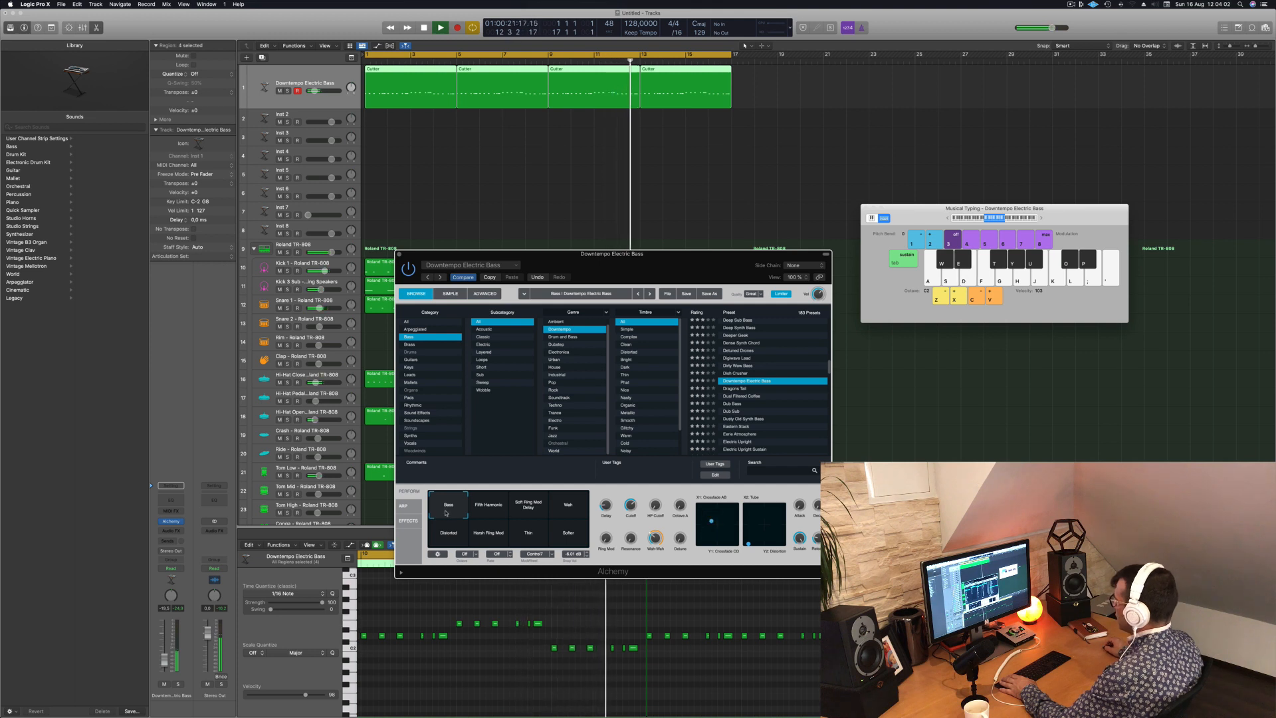
# - Try blending Bass with Soft Ring Mod Delay and neighbouring variations and lowering Delay, return to Bass, and restart playback
pyautogui.moveTo(463, 511); pyautogui.dragTo(528, 510)
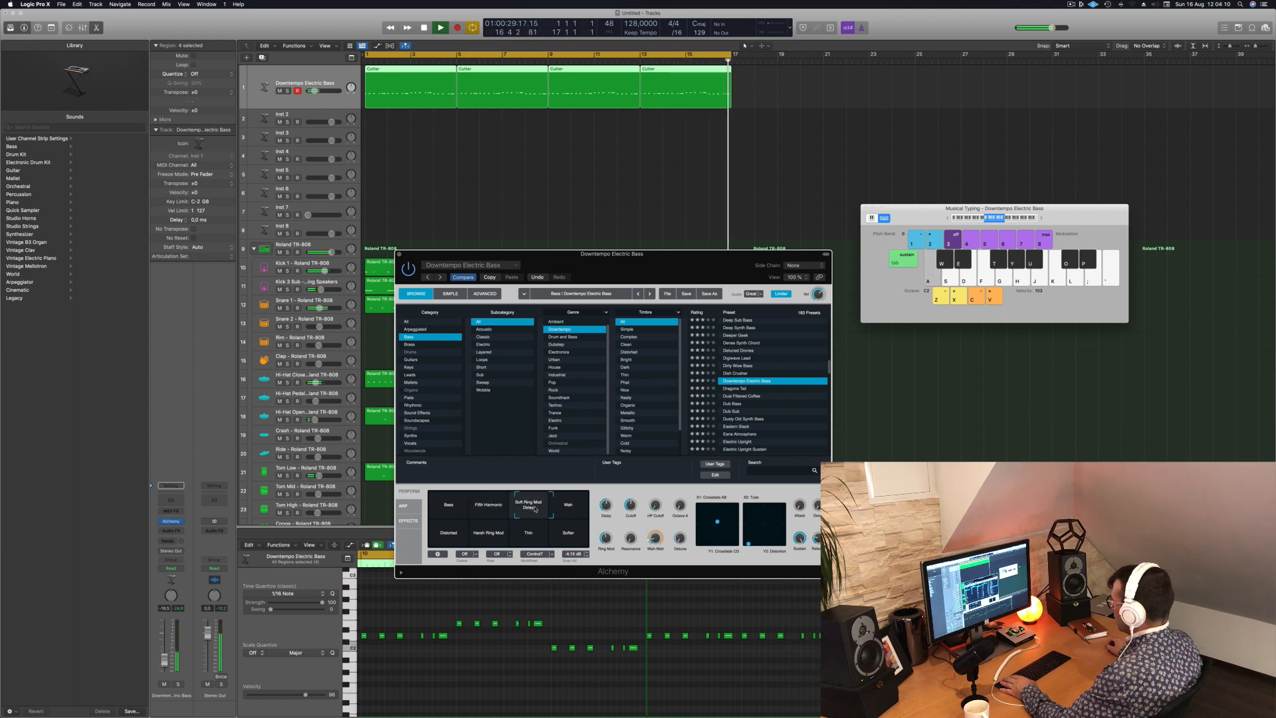
pyautogui.moveTo(608, 509)
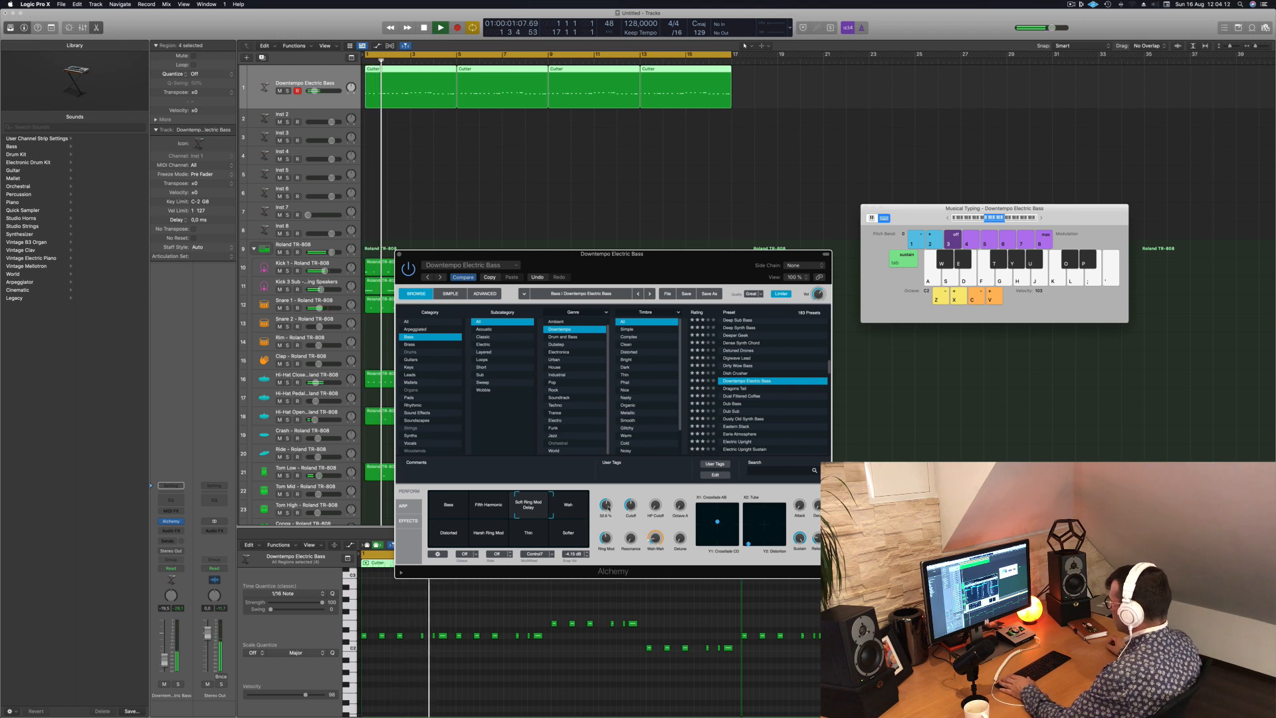
pyautogui.moveTo(606, 507); pyautogui.dragTo(605, 536)
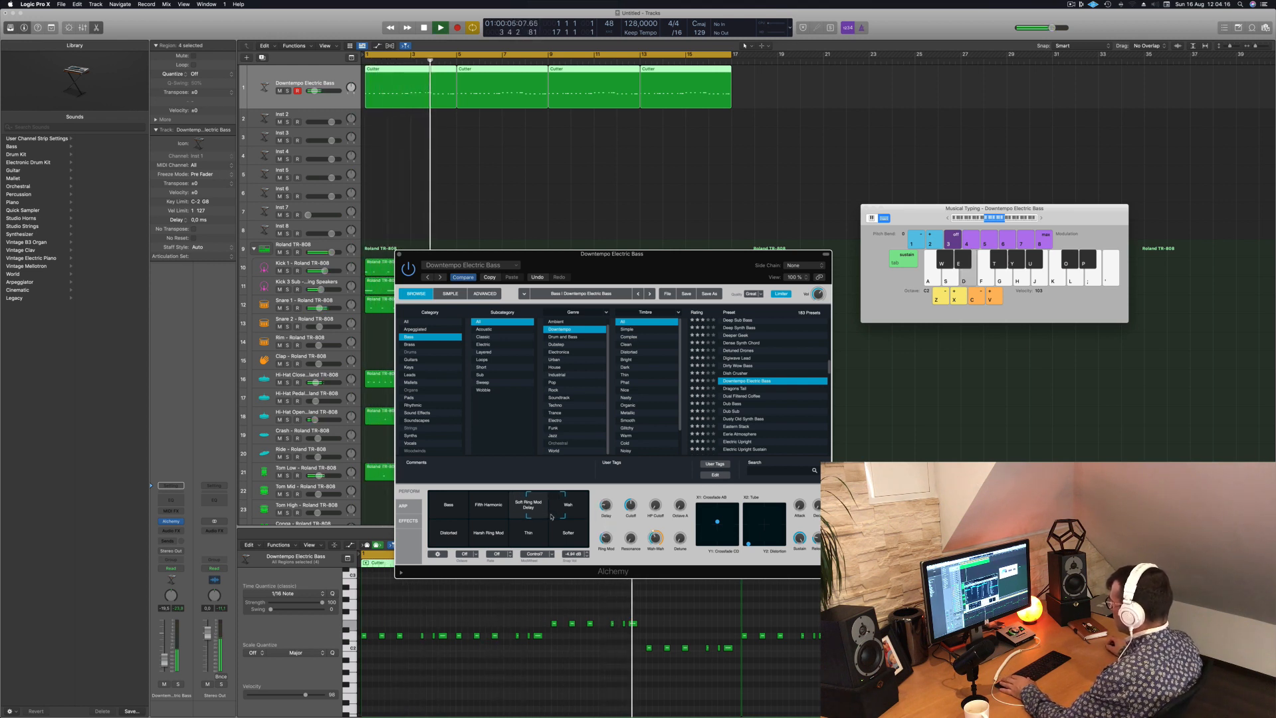
pyautogui.moveTo(518, 516)
pyautogui.mouseDown()
pyautogui.moveTo(512, 531)
pyautogui.moveTo(536, 532)
pyautogui.mouseUp()
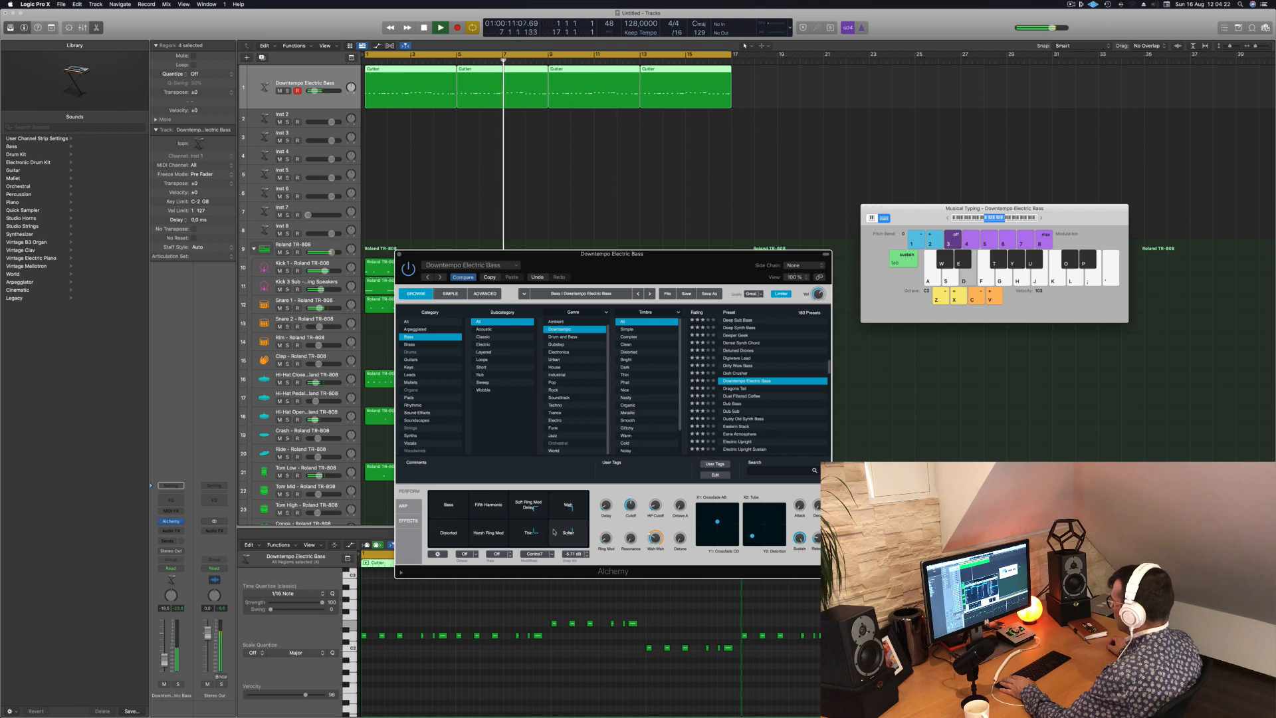
pyautogui.moveTo(554, 532); pyautogui.dragTo(391, 524)
pyautogui.press('space')
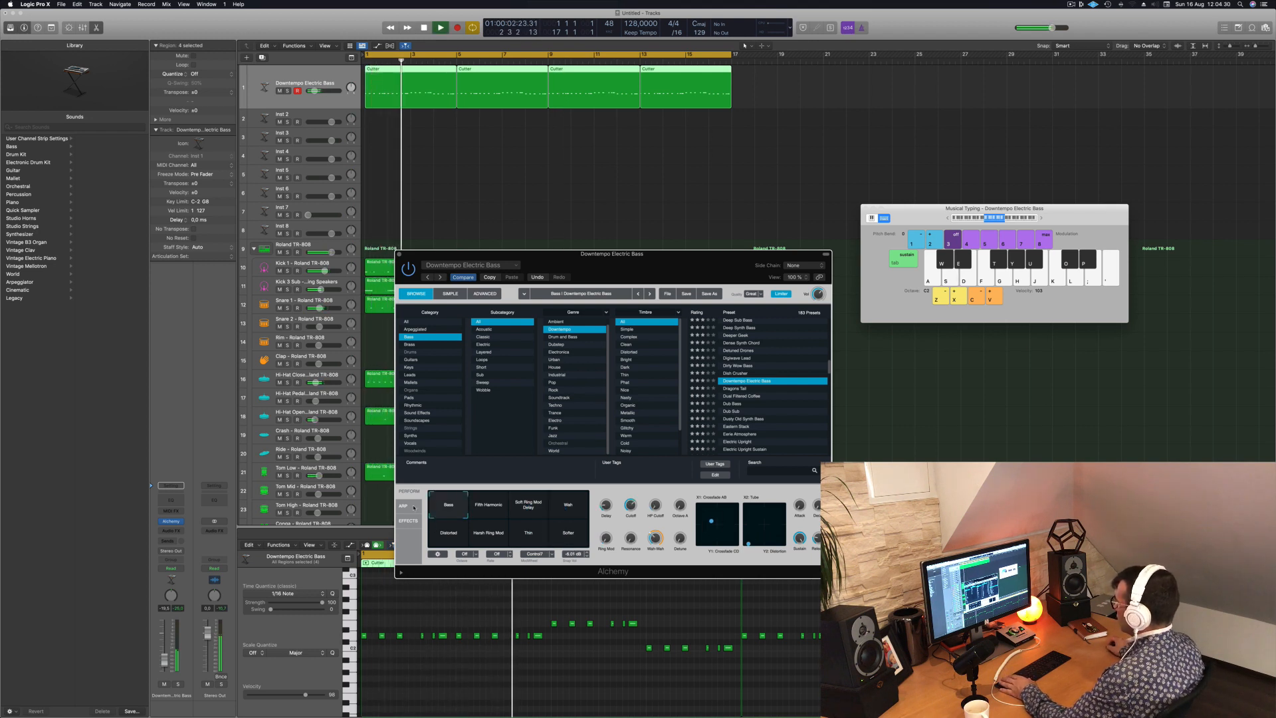
pyautogui.press('space')
pyautogui.press('space')
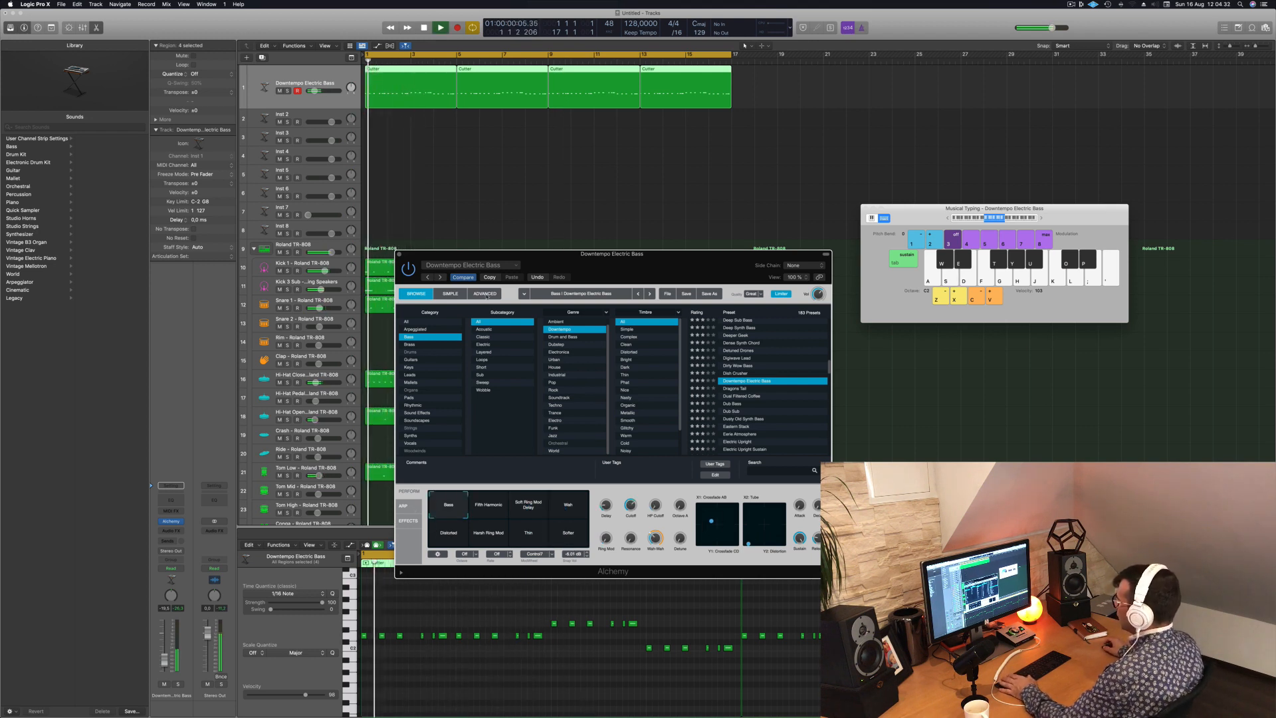
# - Raise the bass track's volume slightly and increase the Delay amount in Alchemy
pyautogui.moveTo(164, 660); pyautogui.dragTo(164, 654)
pyautogui.moveTo(643, 262); pyautogui.dragTo(533, 309)
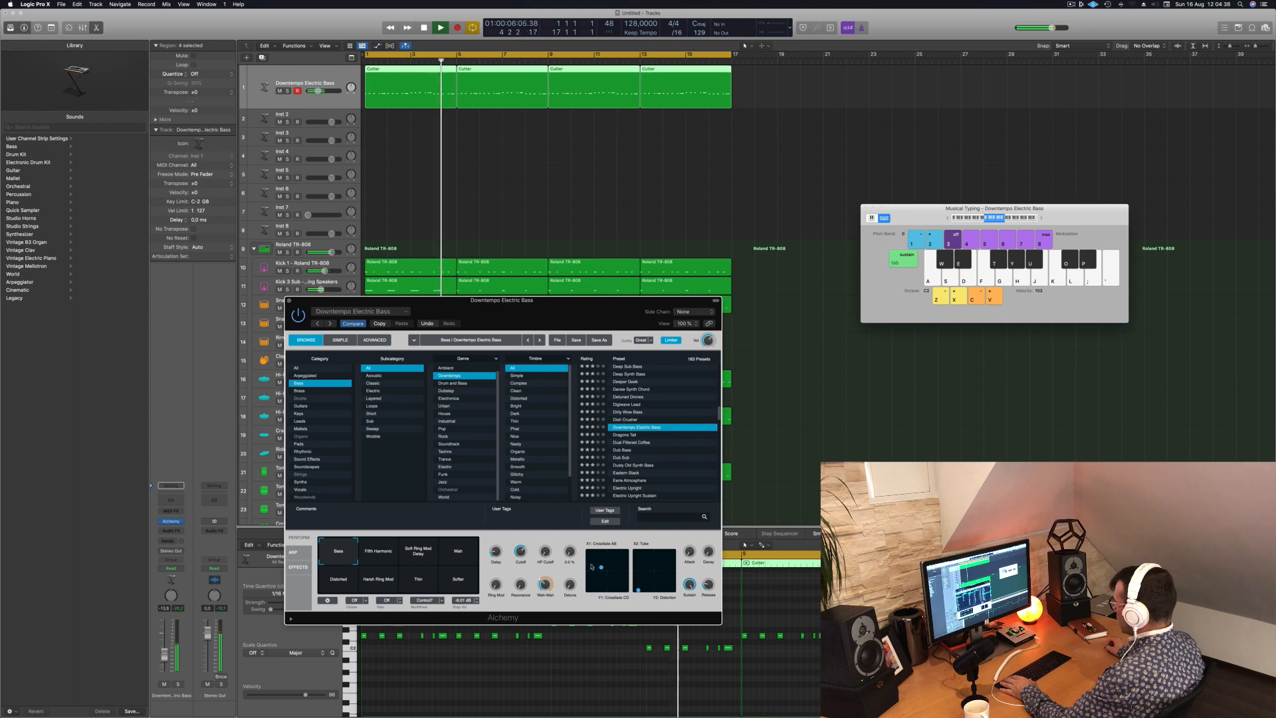
pyautogui.moveTo(505, 299); pyautogui.dragTo(700, 303)
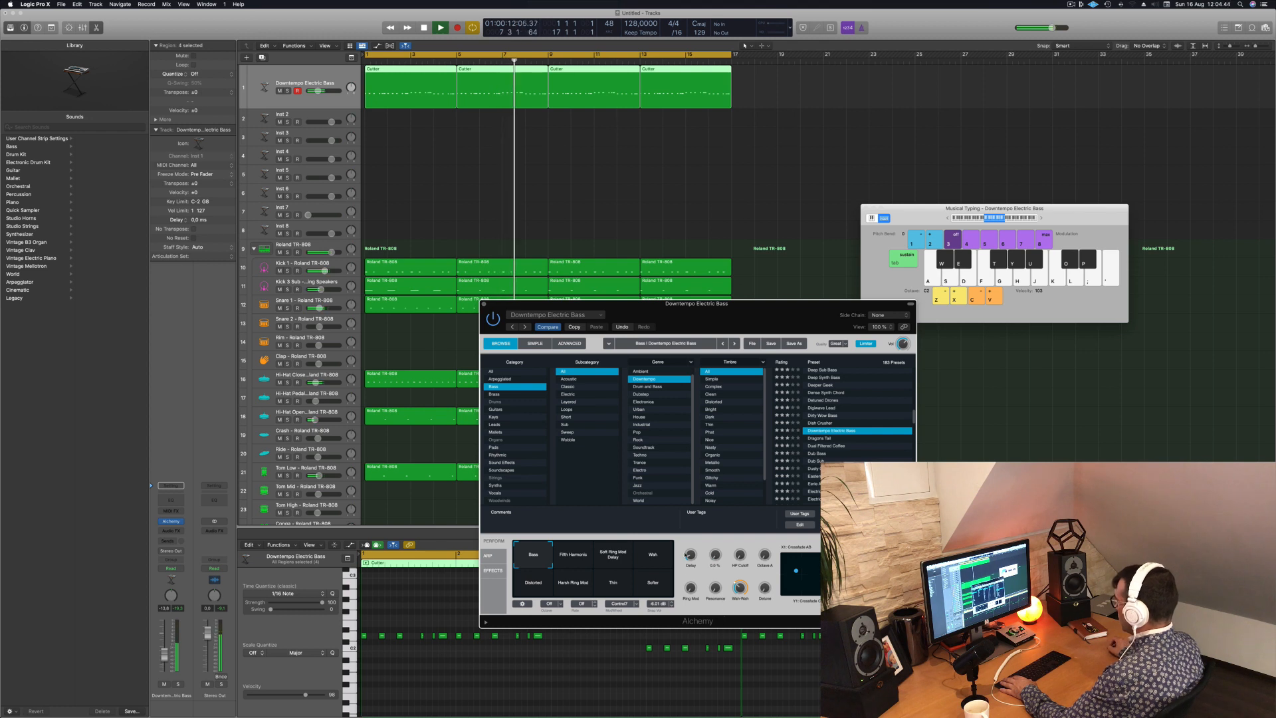
pyautogui.moveTo(696, 554)
pyautogui.mouseDown()
pyautogui.moveTo(696, 524)
pyautogui.moveTo(693, 545)
pyautogui.mouseUp()
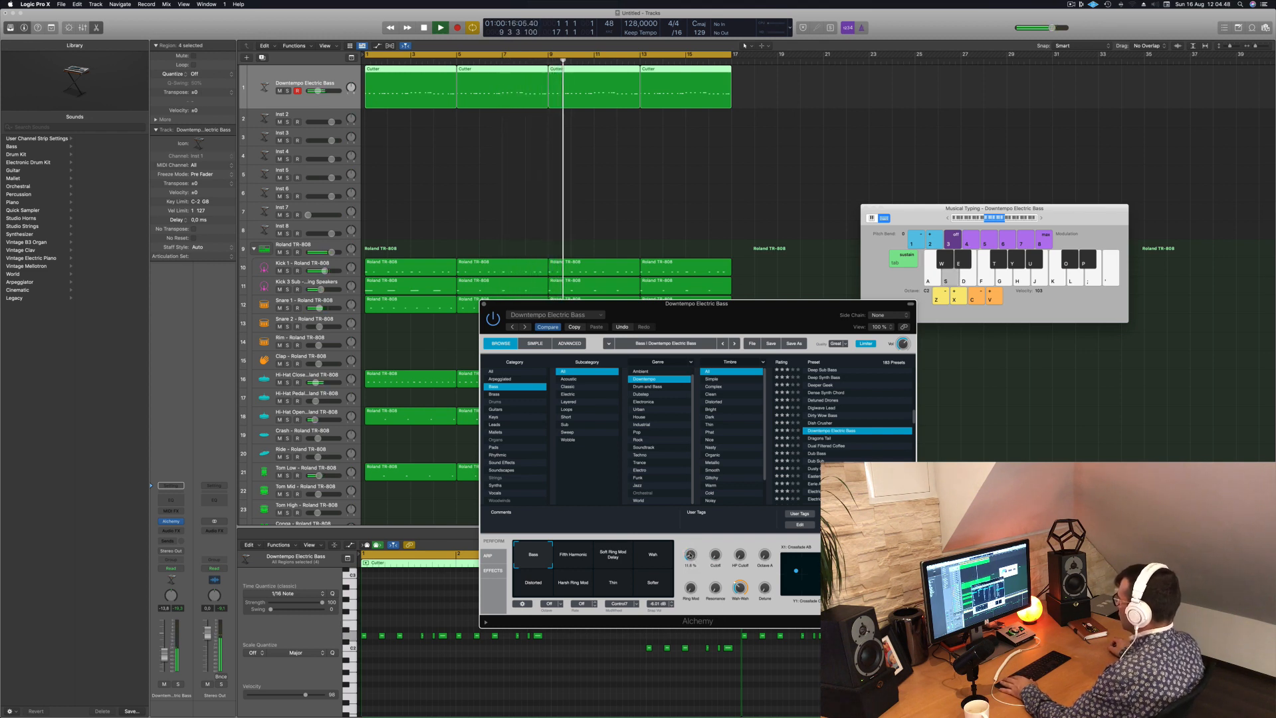
# - Close the Alchemy window, restart playback from the loop's beginning, and select the empty Inst 2 track
pyautogui.click(484, 304)
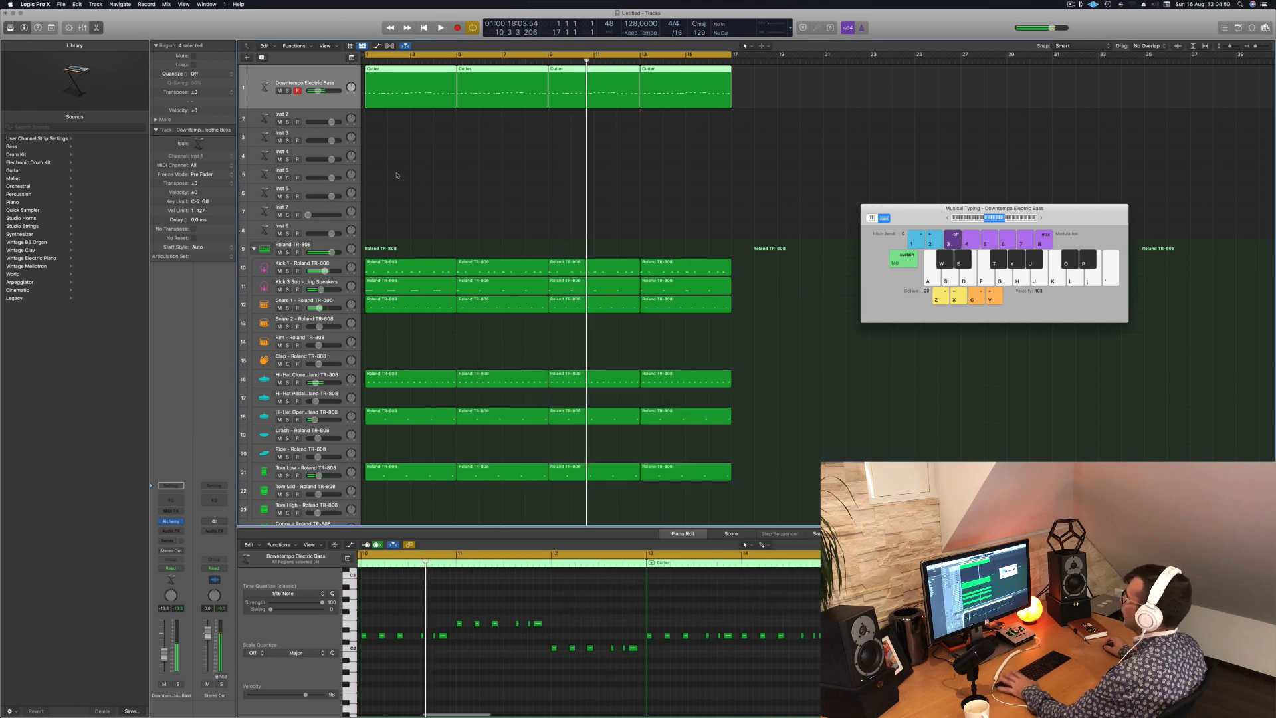
pyautogui.press('space')
pyautogui.press('space')
pyautogui.click(307, 115)
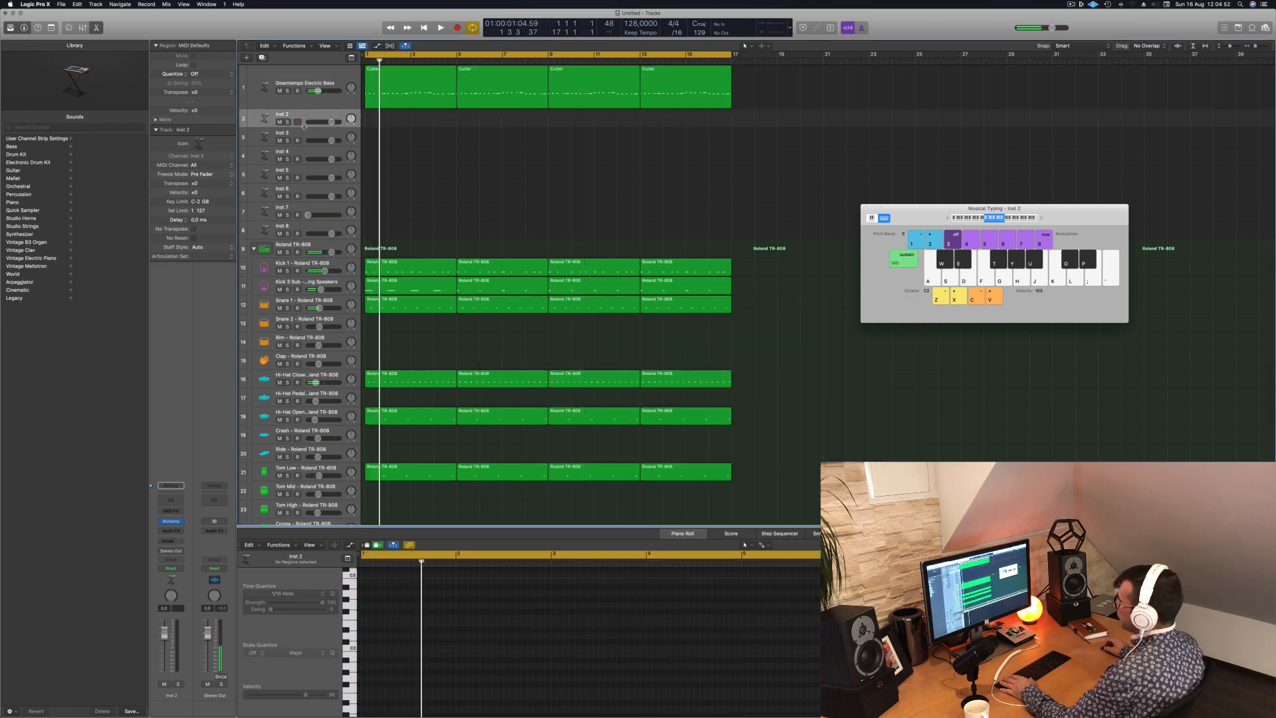
# - Duplicate the Downtempo Electric Bass track with its settings and copy the first four-bar bass region to the start of the new track
pyautogui.click(297, 101)
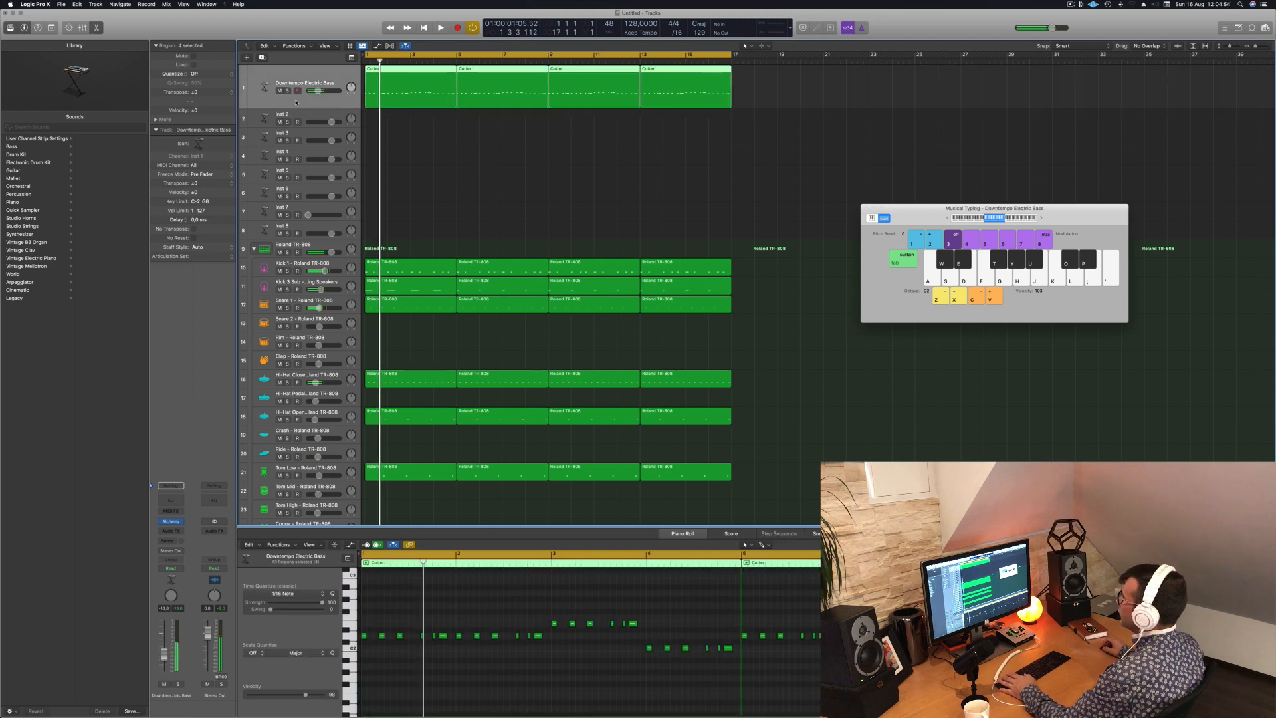
pyautogui.press('Return')
pyautogui.press('super+d')
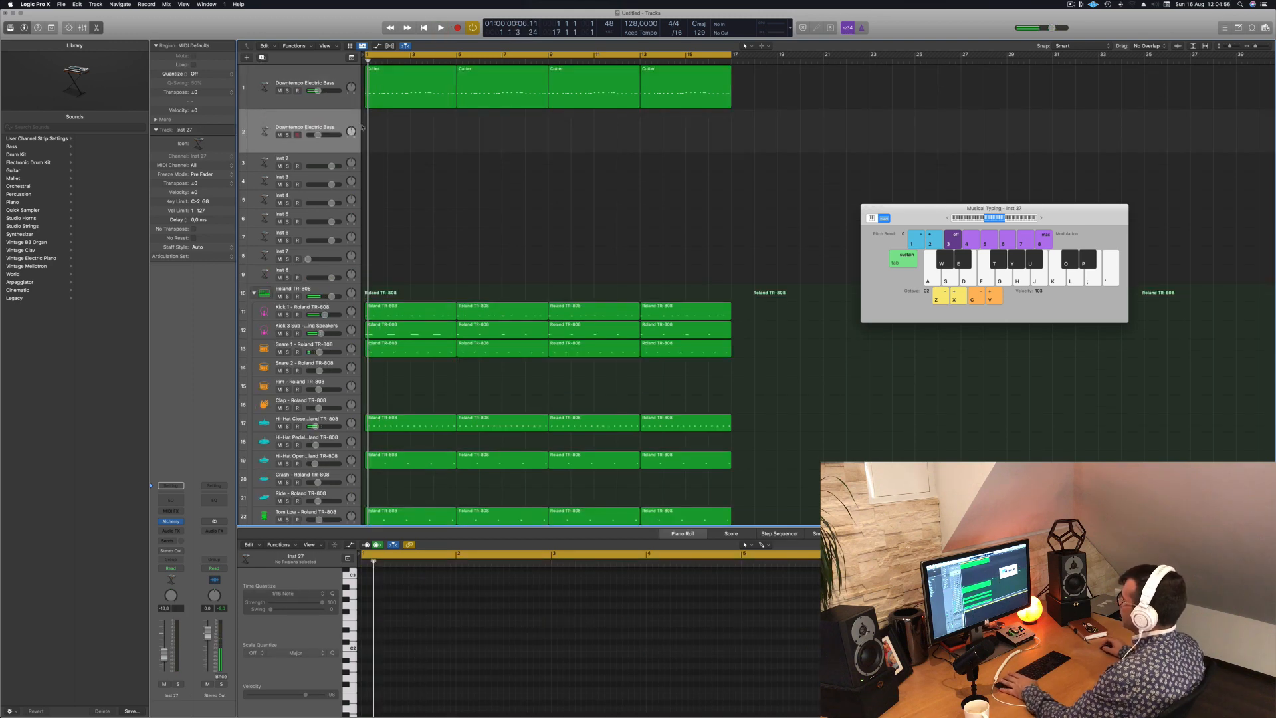
pyautogui.moveTo(397, 98); pyautogui.dragTo(392, 140)
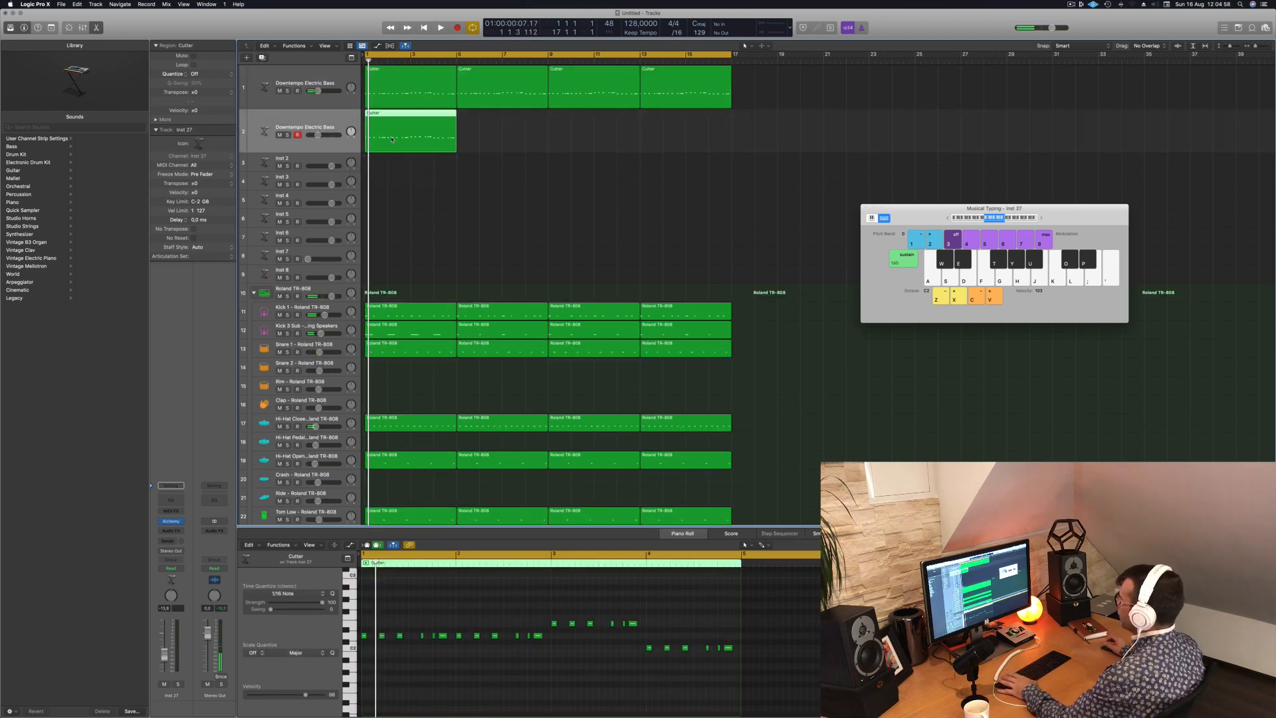
# - Mute the original Downtempo Electric Bass track and restart playback from the beginning to hear the duplicate
pyautogui.press('space')
pyautogui.press('space')
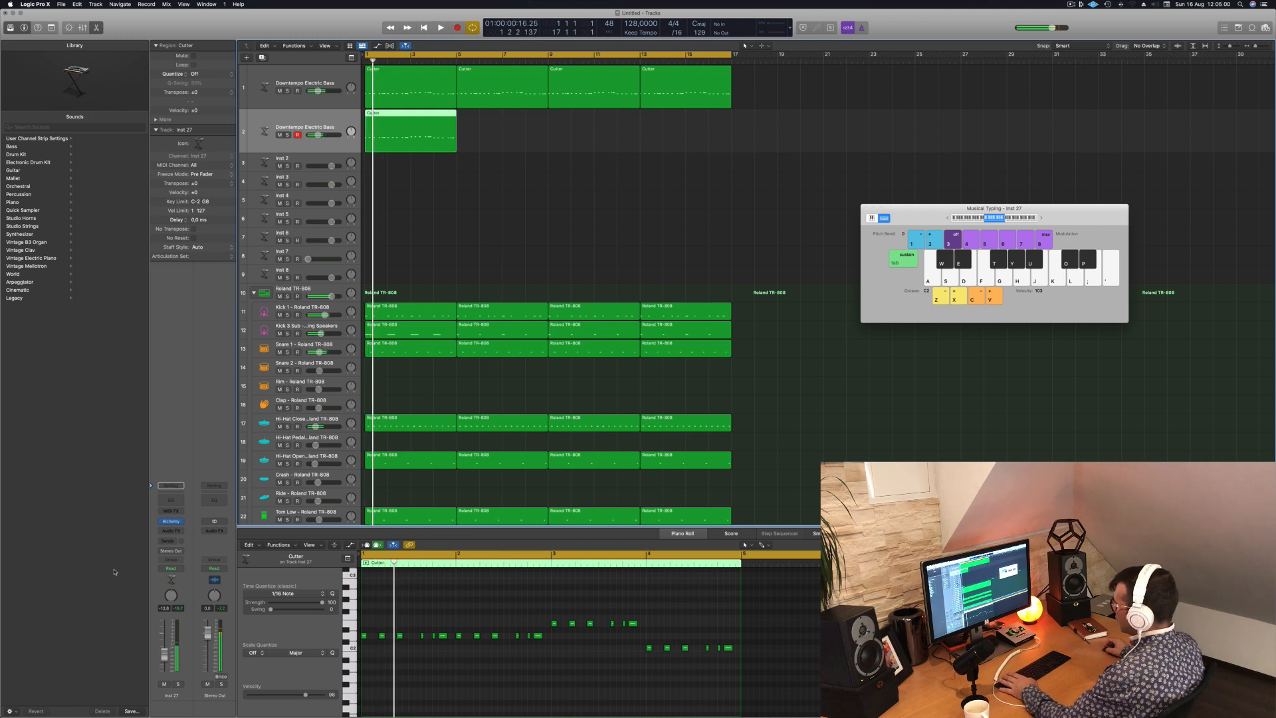
pyautogui.click(279, 91)
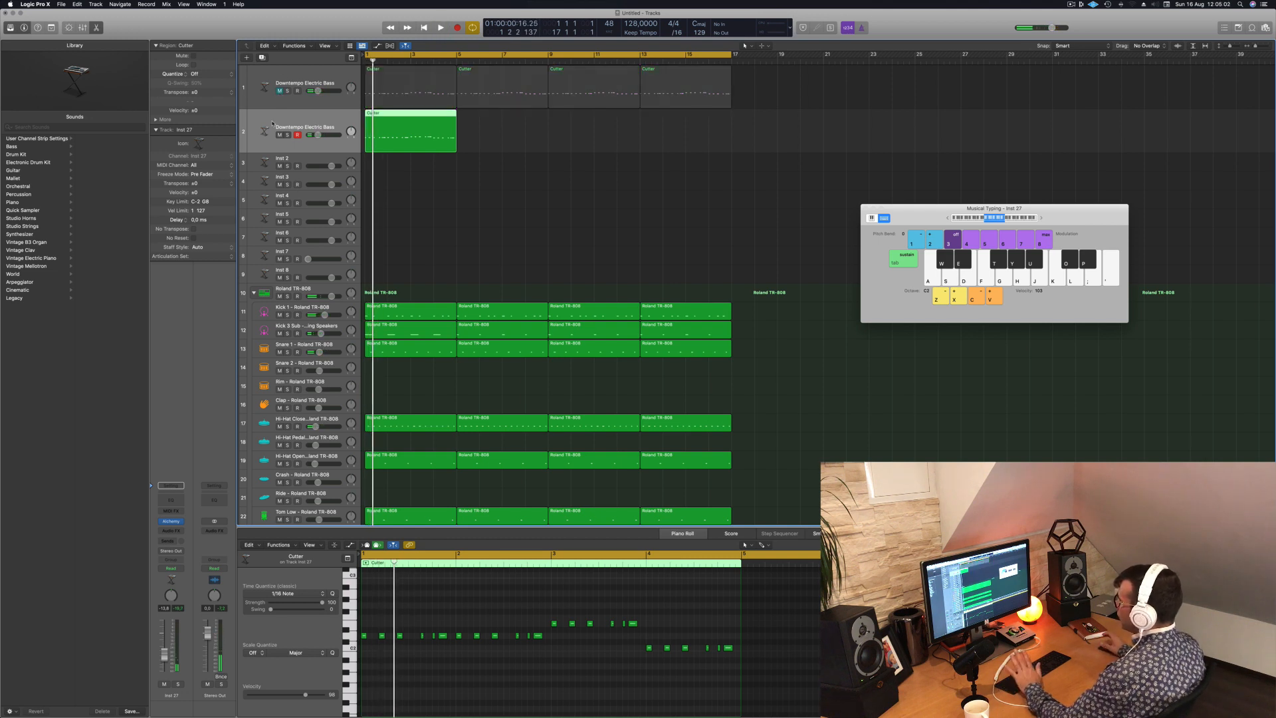
pyautogui.press('space')
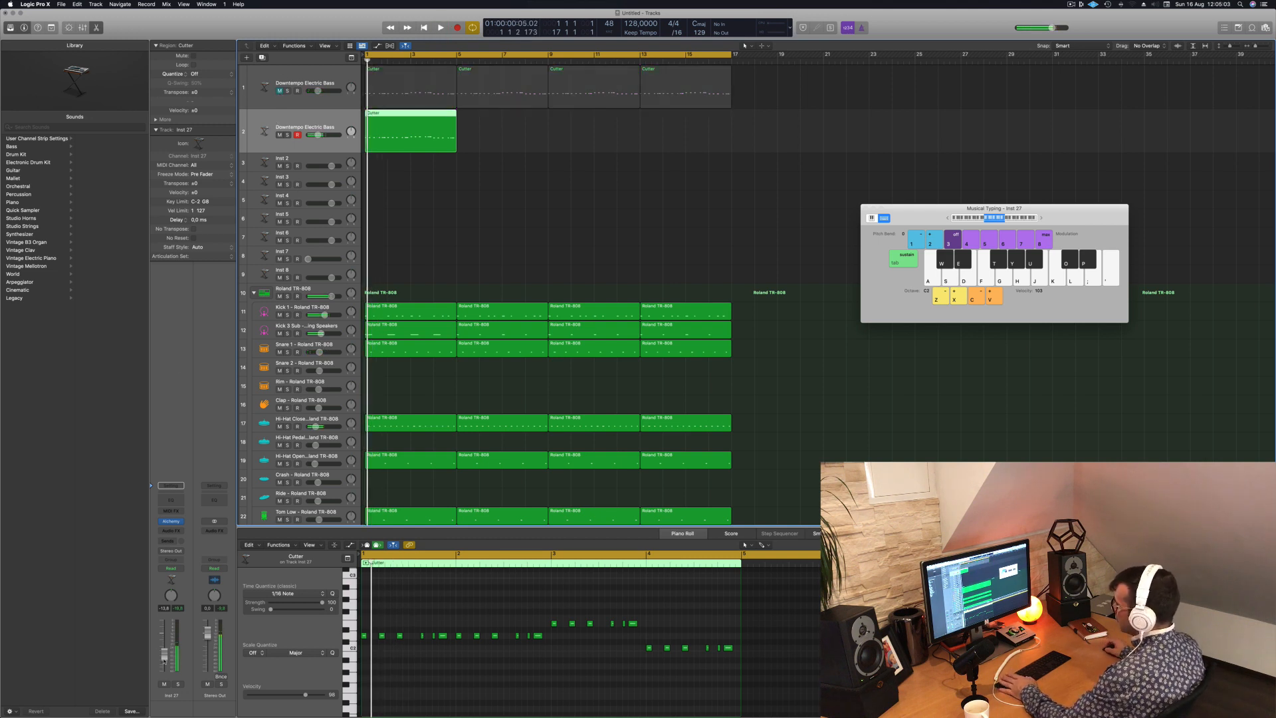
# - Open Alchemy on the duplicate bass track, copy its region across all 16 bars, and restart playback
pyautogui.click(171, 521)
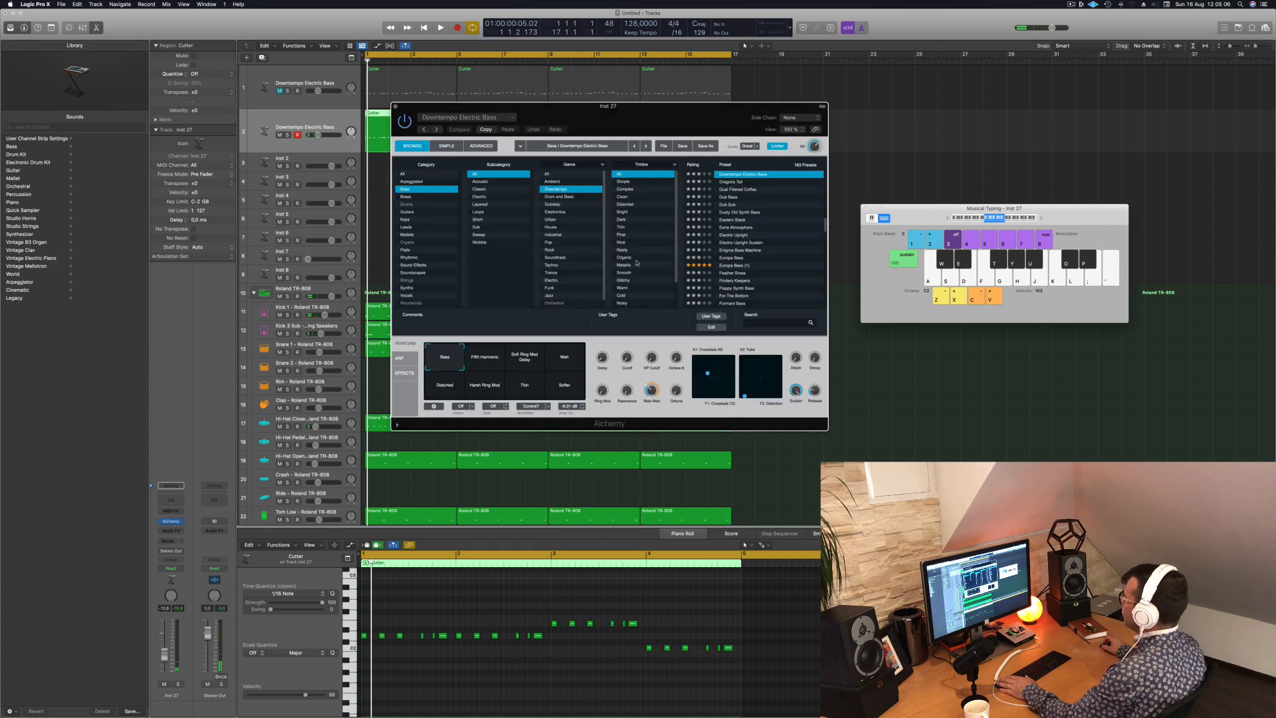
pyautogui.moveTo(697, 105); pyautogui.dragTo(982, 199)
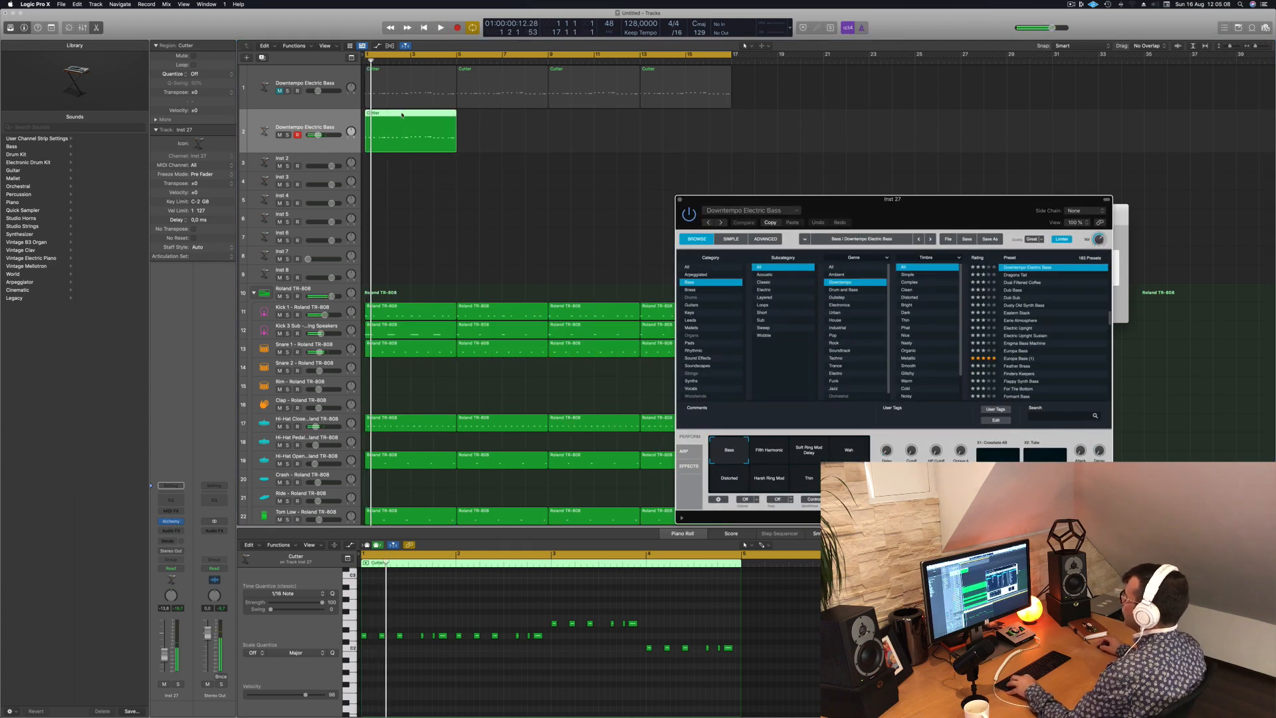
pyautogui.moveTo(401, 115); pyautogui.dragTo(491, 123)
pyautogui.moveTo(629, 133)
pyautogui.mouseDown()
pyautogui.moveTo(438, 136)
pyautogui.moveTo(620, 117)
pyautogui.mouseUp()
pyautogui.press('super+k')
pyautogui.moveTo(841, 206); pyautogui.dragTo(549, 190)
pyautogui.press('space')
# - Audition the Dragons Tail, Dual Filtered Coffee and Dub Bass presets on the duplicate track, restarting playback between them
pyautogui.press('space')
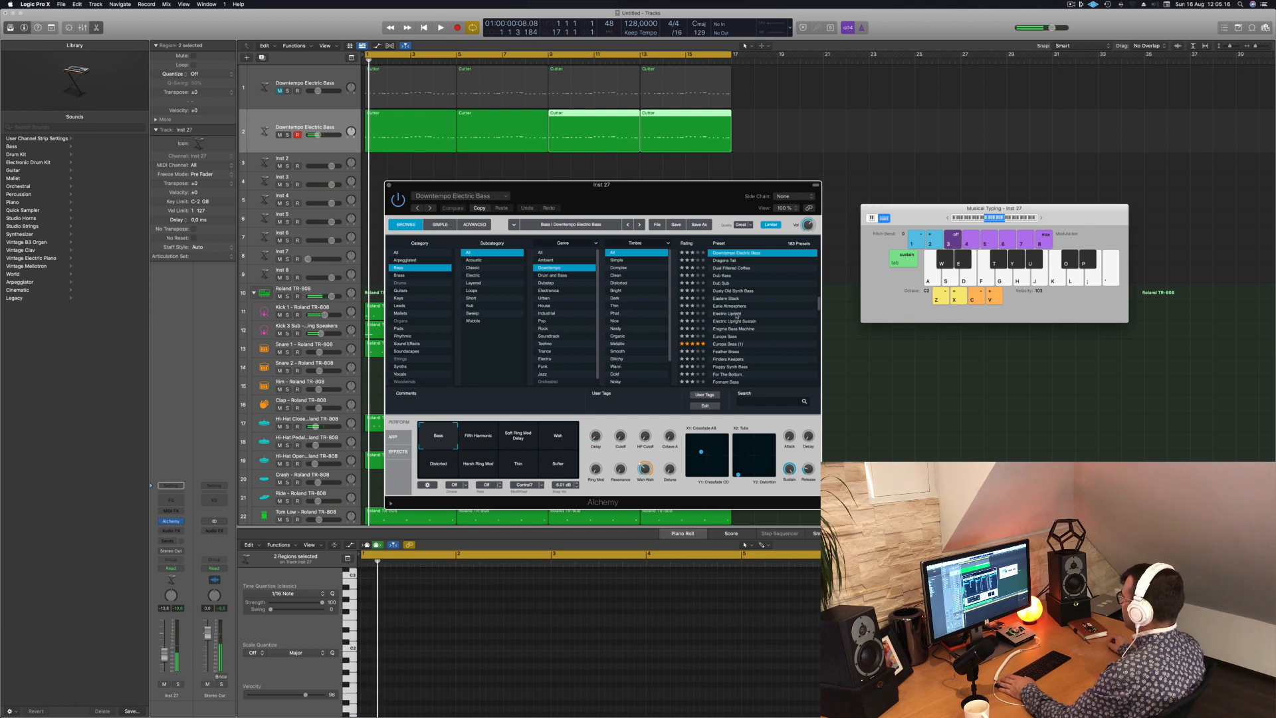
pyautogui.click(729, 262)
pyautogui.press('space')
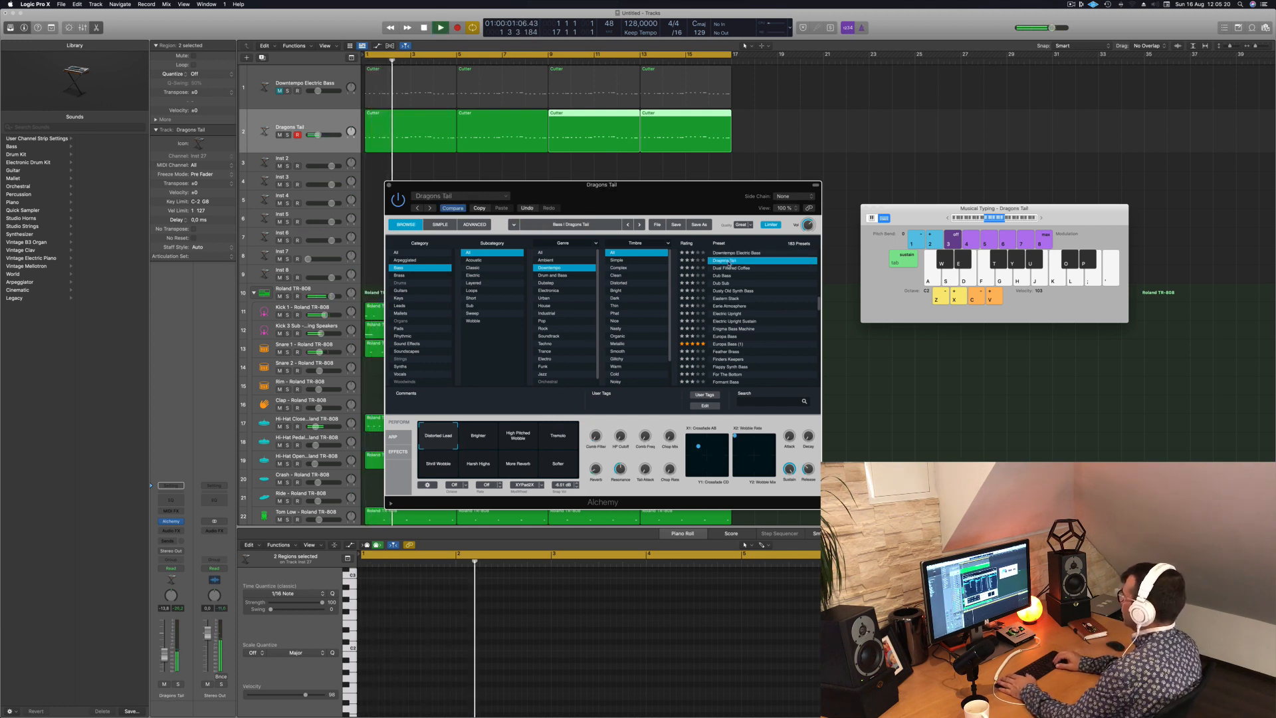
pyautogui.press('Down')
pyautogui.press('space')
pyautogui.press('space')
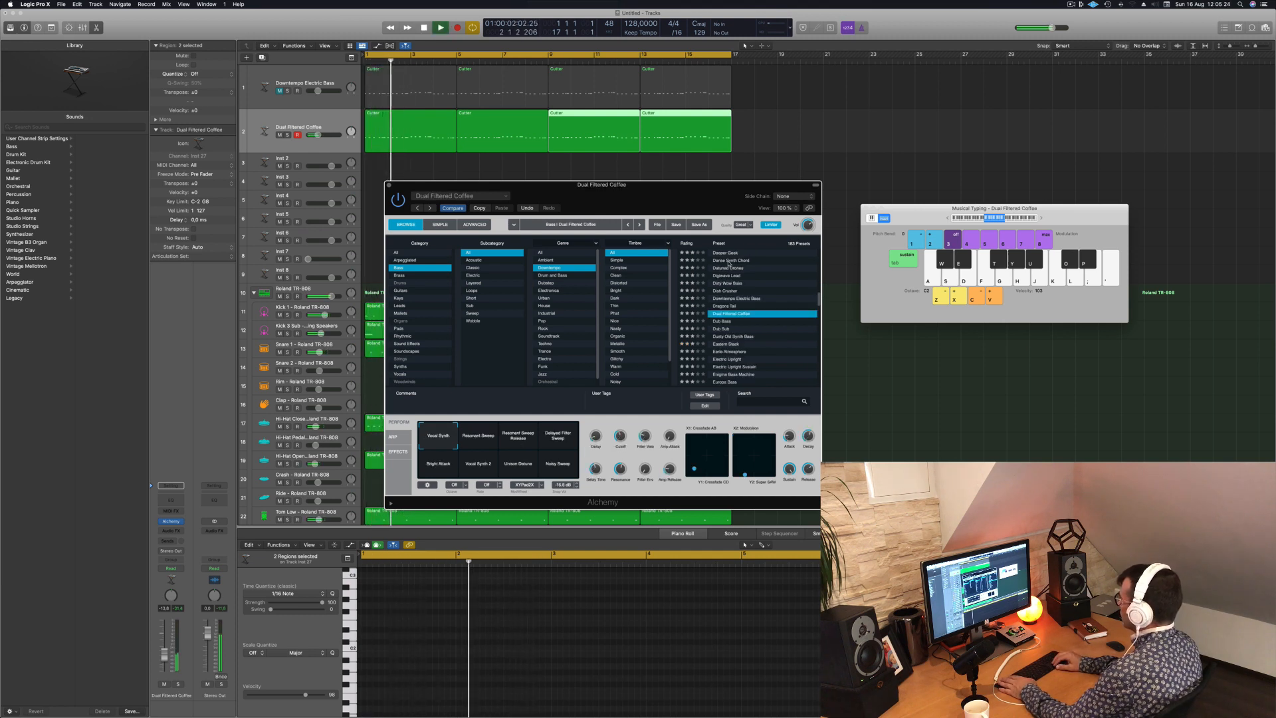
pyautogui.press('Down')
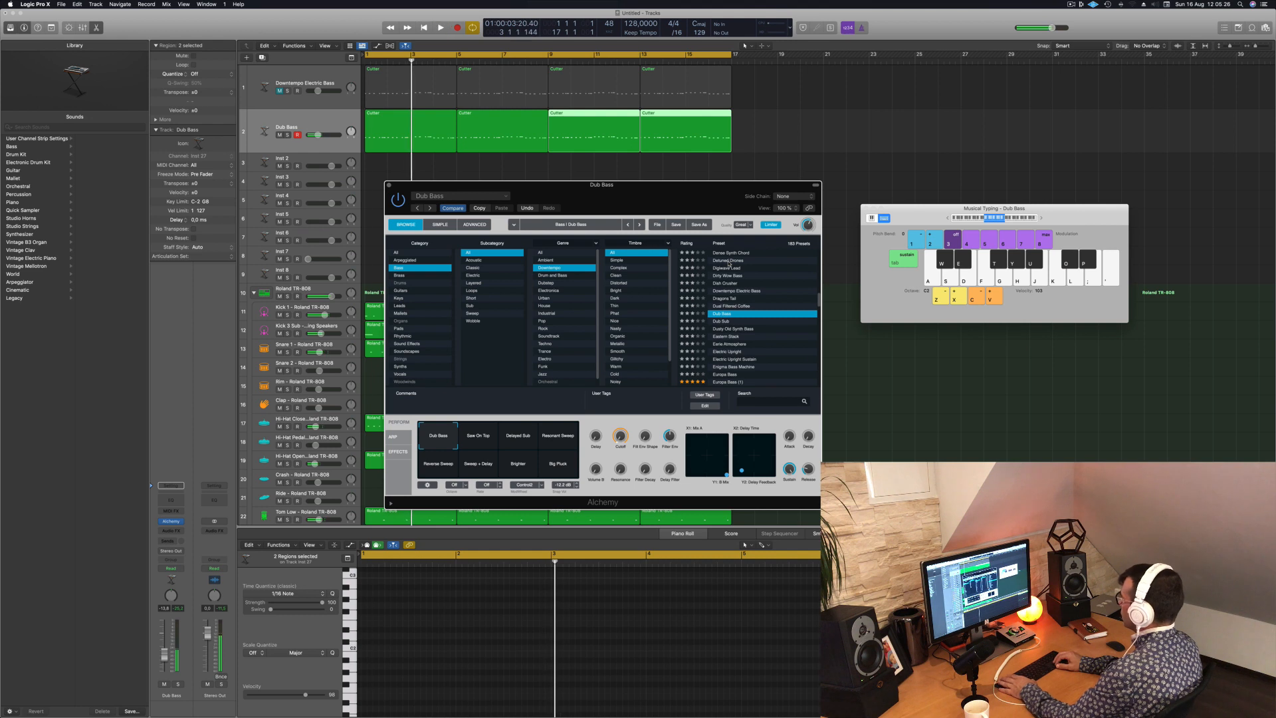
pyautogui.press('space')
pyautogui.press('space')
# - Audition the Dub Sub, Dusty Old Synth Bass and following presets up to Eerie Atmosphere against the beat
pyautogui.press('Down')
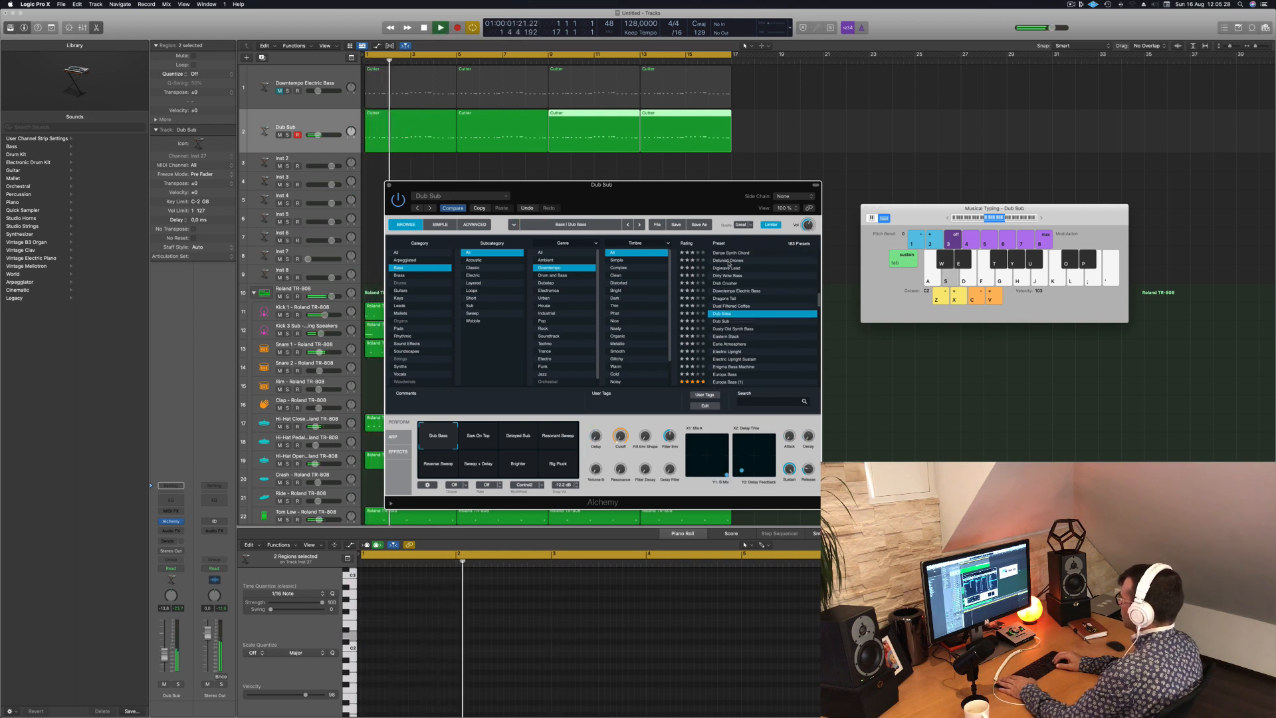
pyautogui.press('Down')
pyautogui.press('Down')
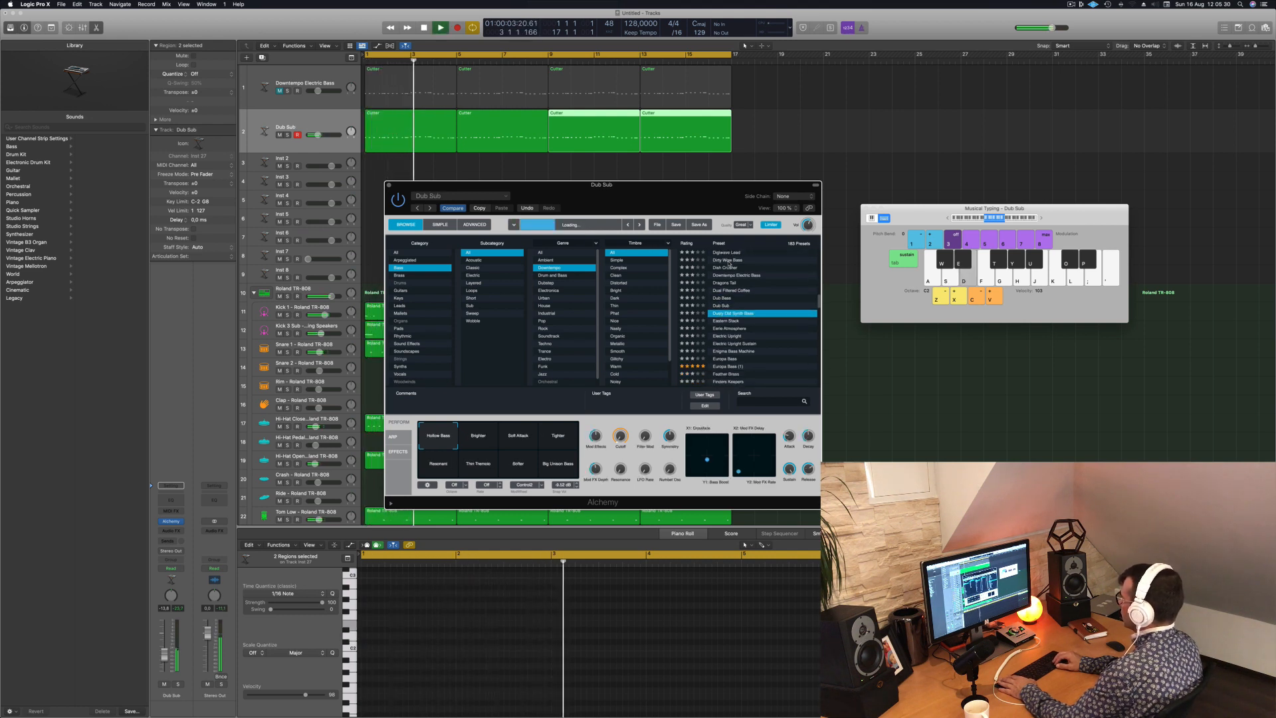
pyautogui.press('space')
pyautogui.press('space')
pyautogui.press('Down')
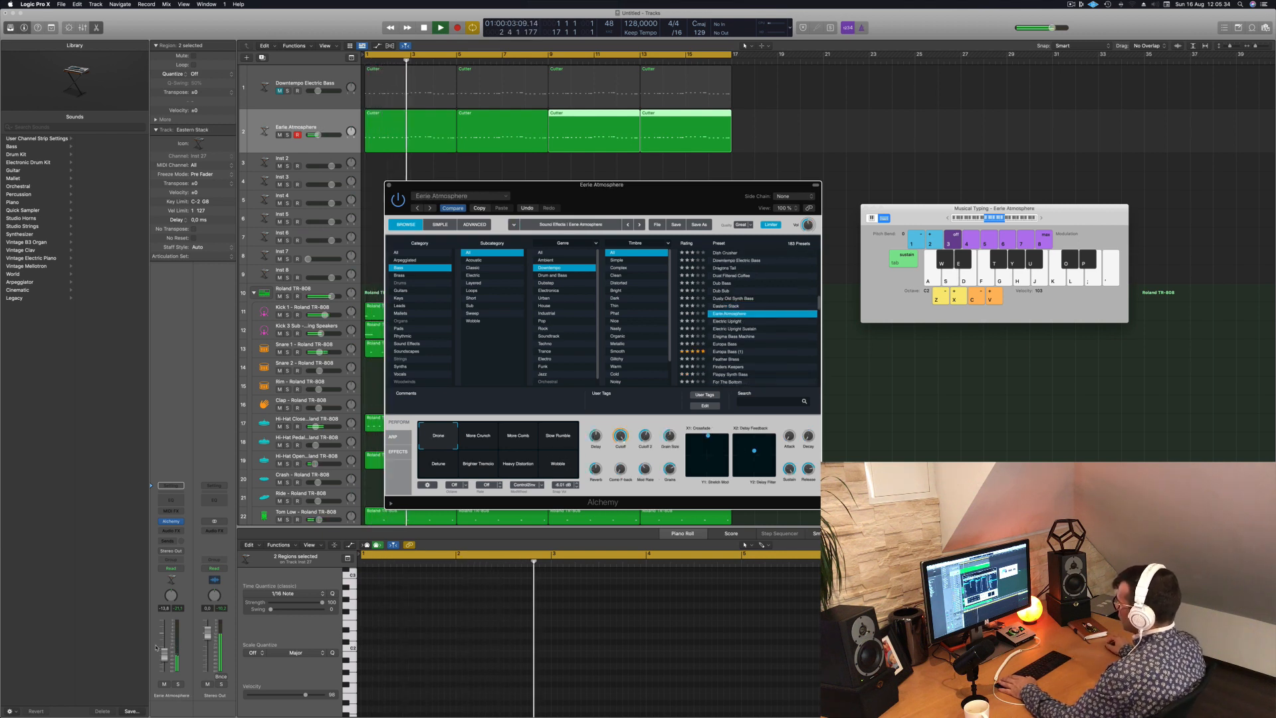
# - Replay Eerie Atmosphere, try Electric Upright and Electric Upright Sustain, then reselect the duplicate bass track
pyautogui.press('space')
pyautogui.press('space')
pyautogui.press('Down')
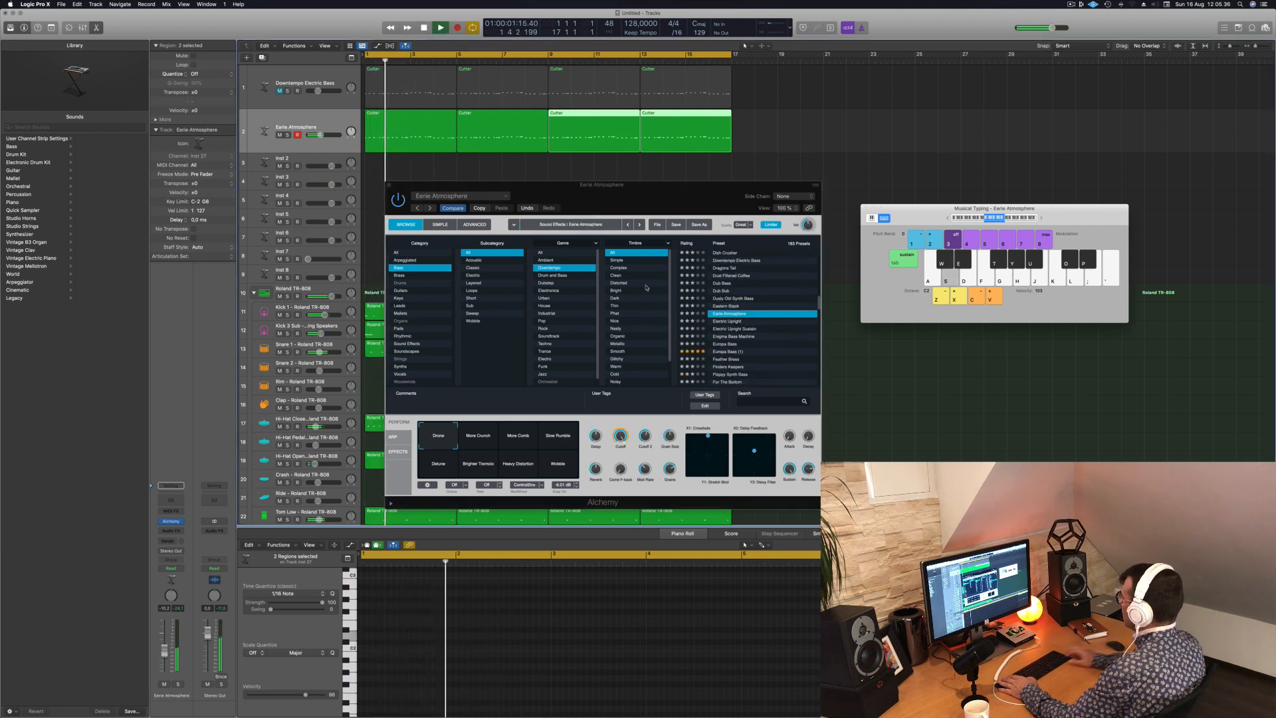
pyautogui.press('Down')
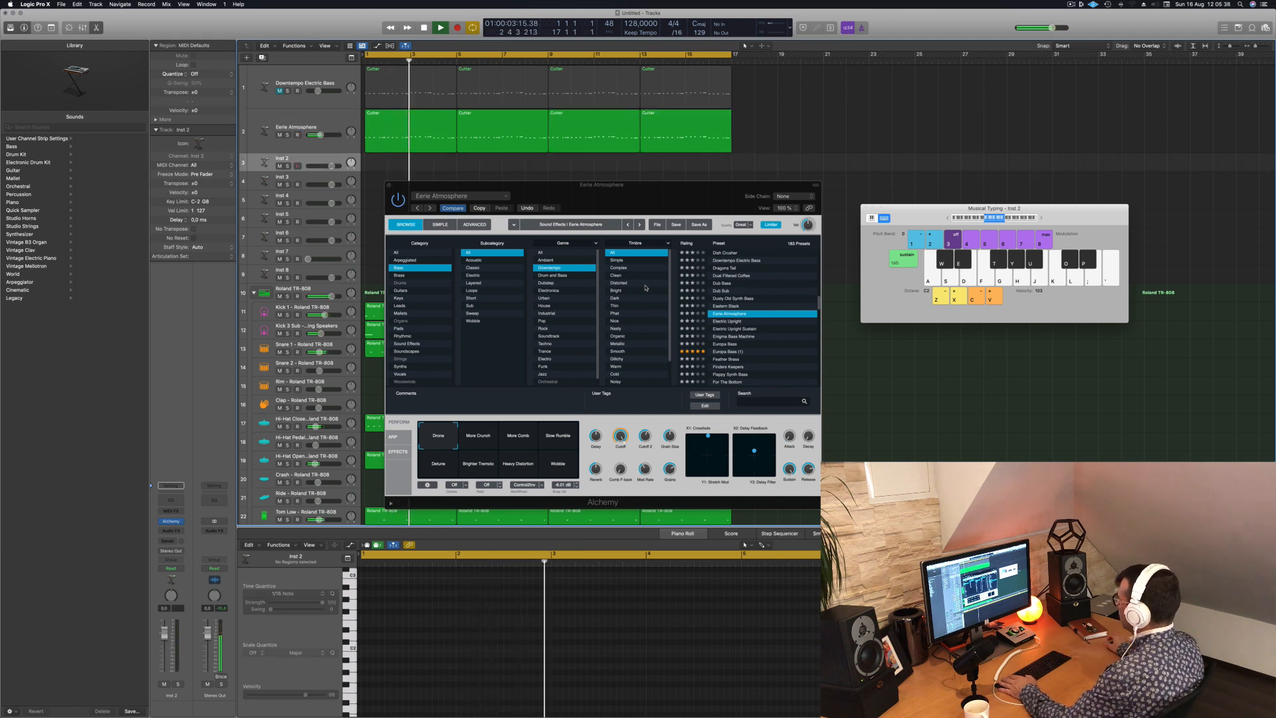
pyautogui.click(735, 324)
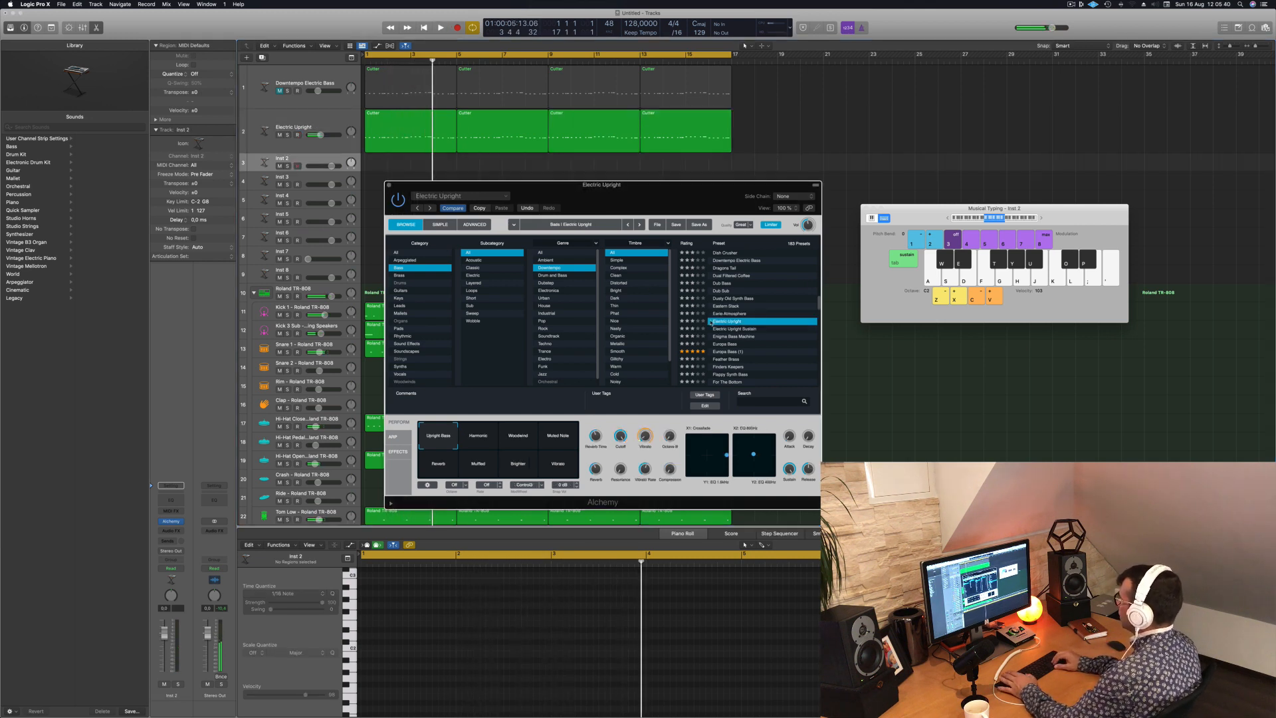
pyautogui.press('Return')
pyautogui.press('Down')
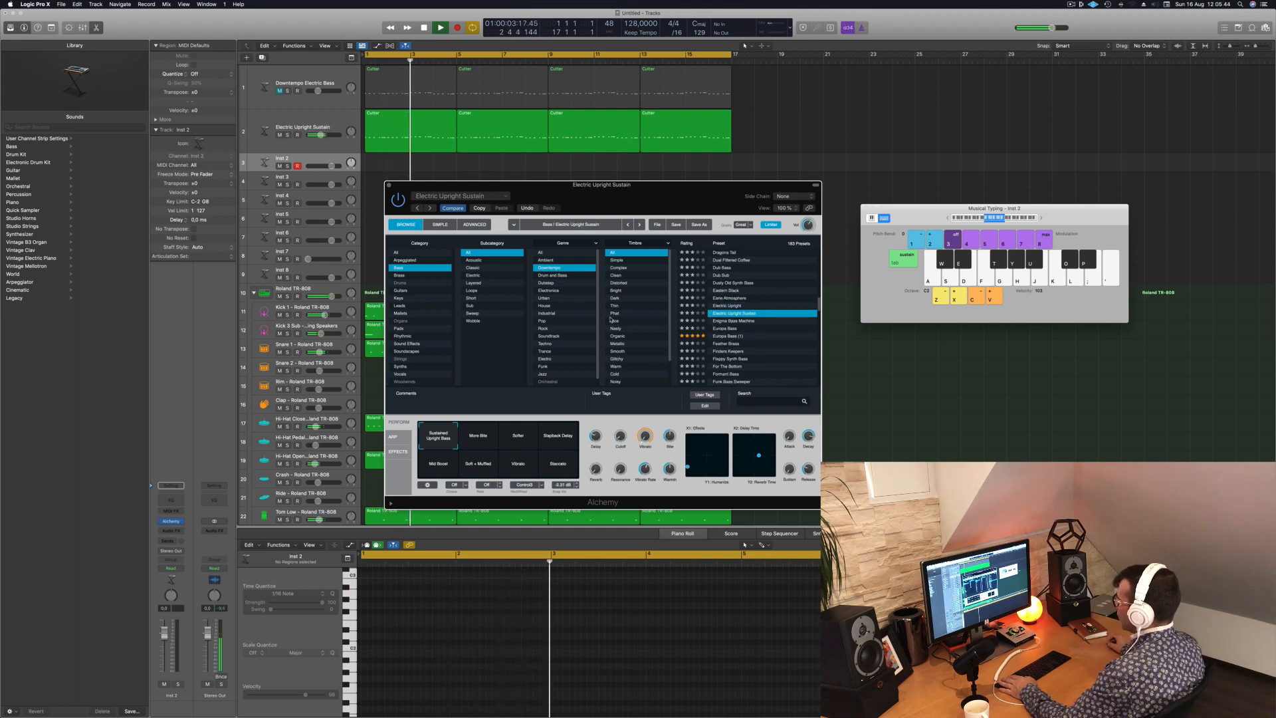
pyautogui.press('Up')
pyautogui.press('Return')
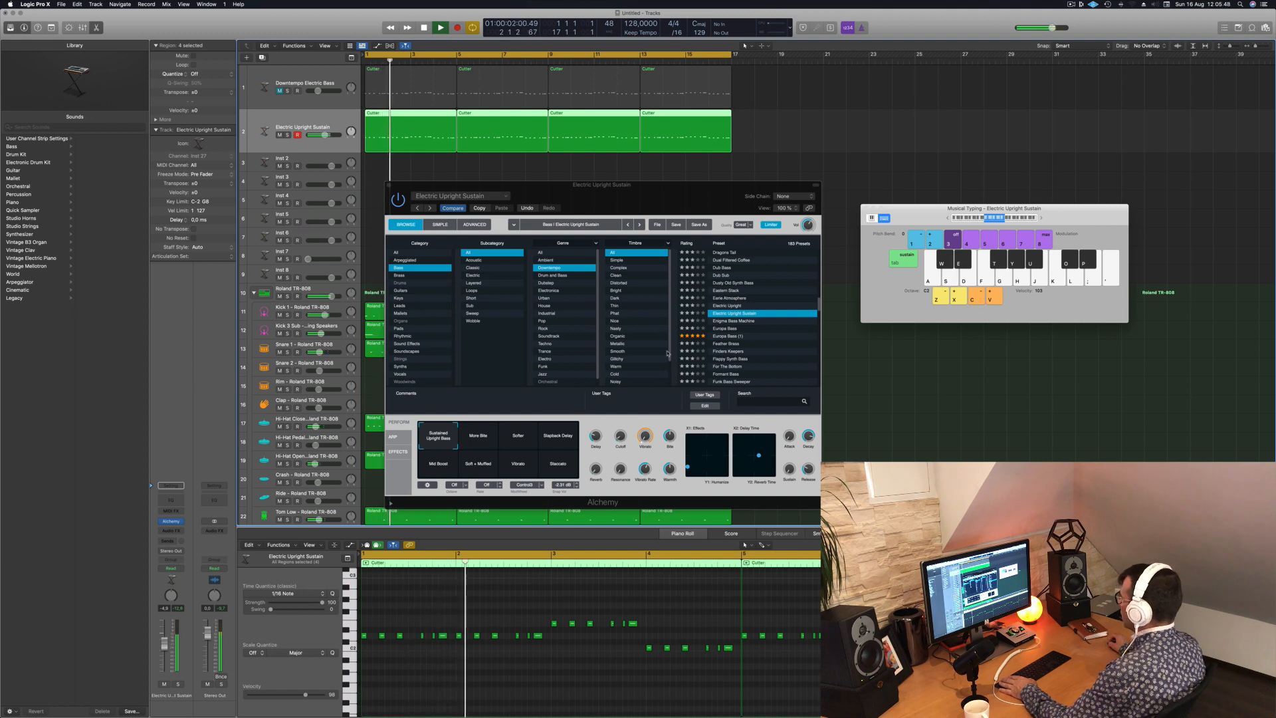
# - Audition the Enigma Bass Machine, Europa Bass and Feather Brass presets on the duplicate bass track
pyautogui.click(741, 322)
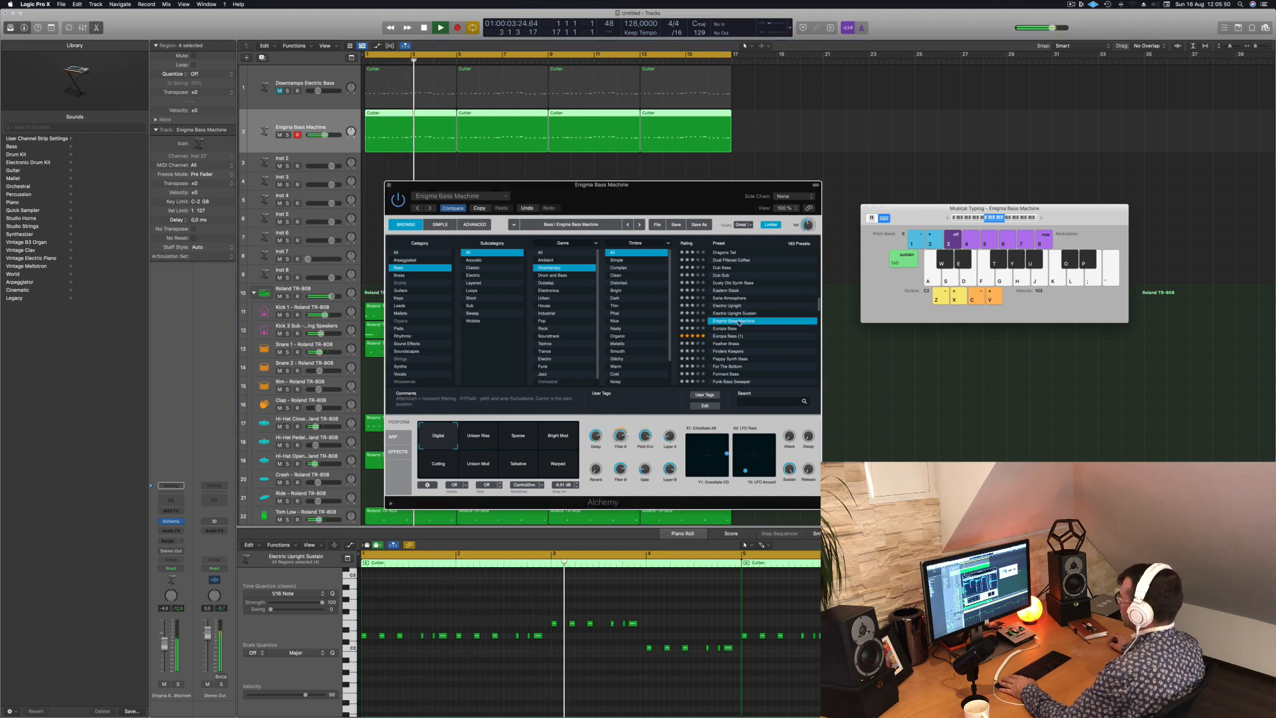
pyautogui.click(720, 328)
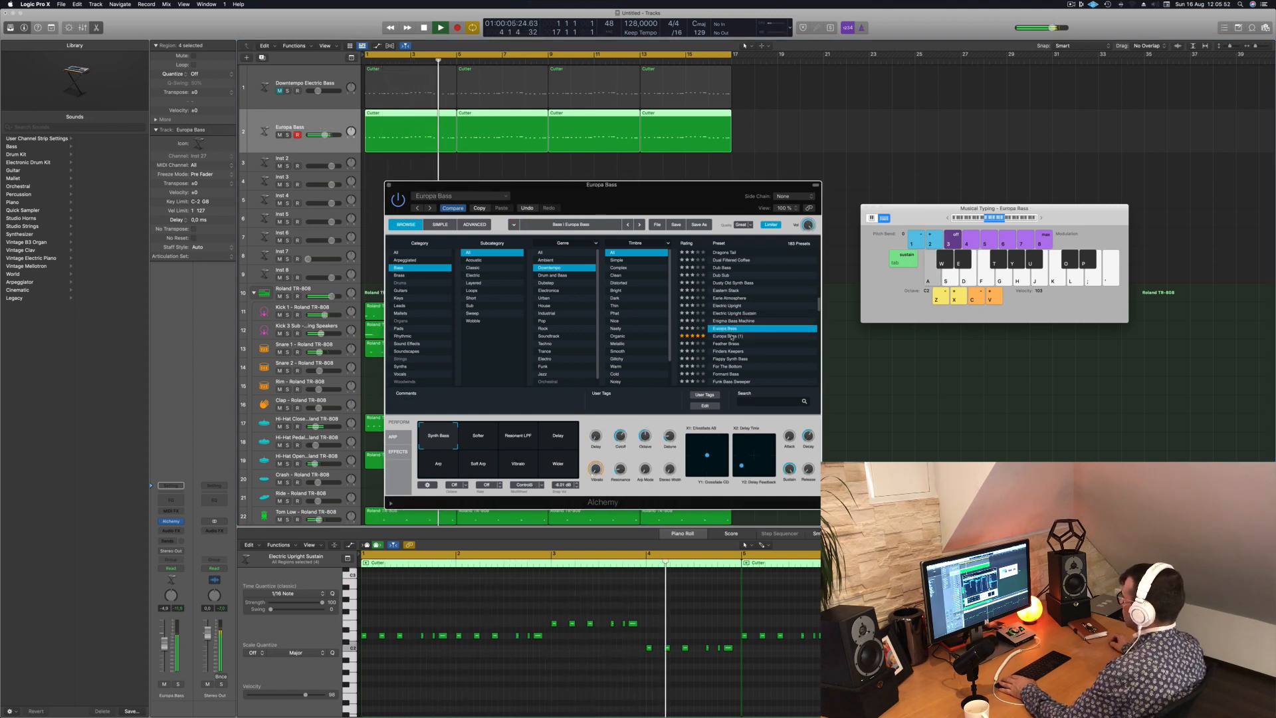
pyautogui.click(733, 343)
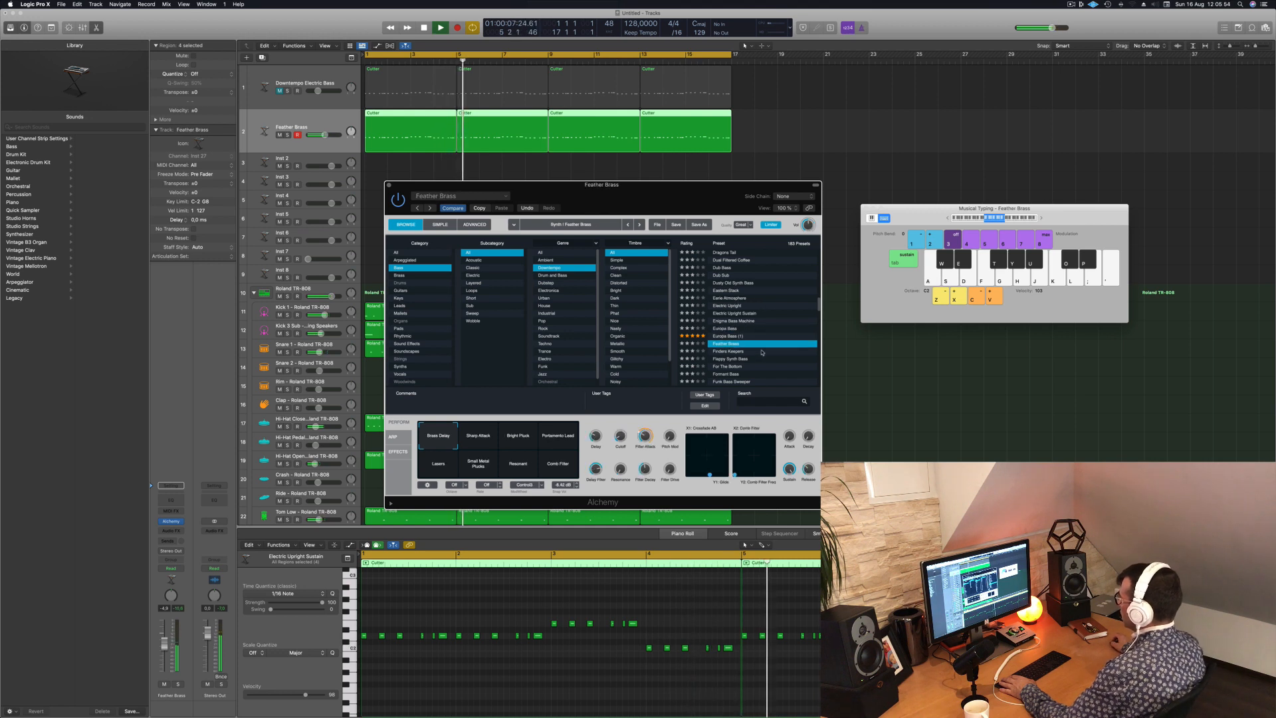
# - Try Feather Brass's Sharp Attack, Bright Pluck, Portamento Lead, Comb Filter, Resonant, Small Metal Plucks and Layers variations
pyautogui.moveTo(710, 186); pyautogui.dragTo(758, 189)
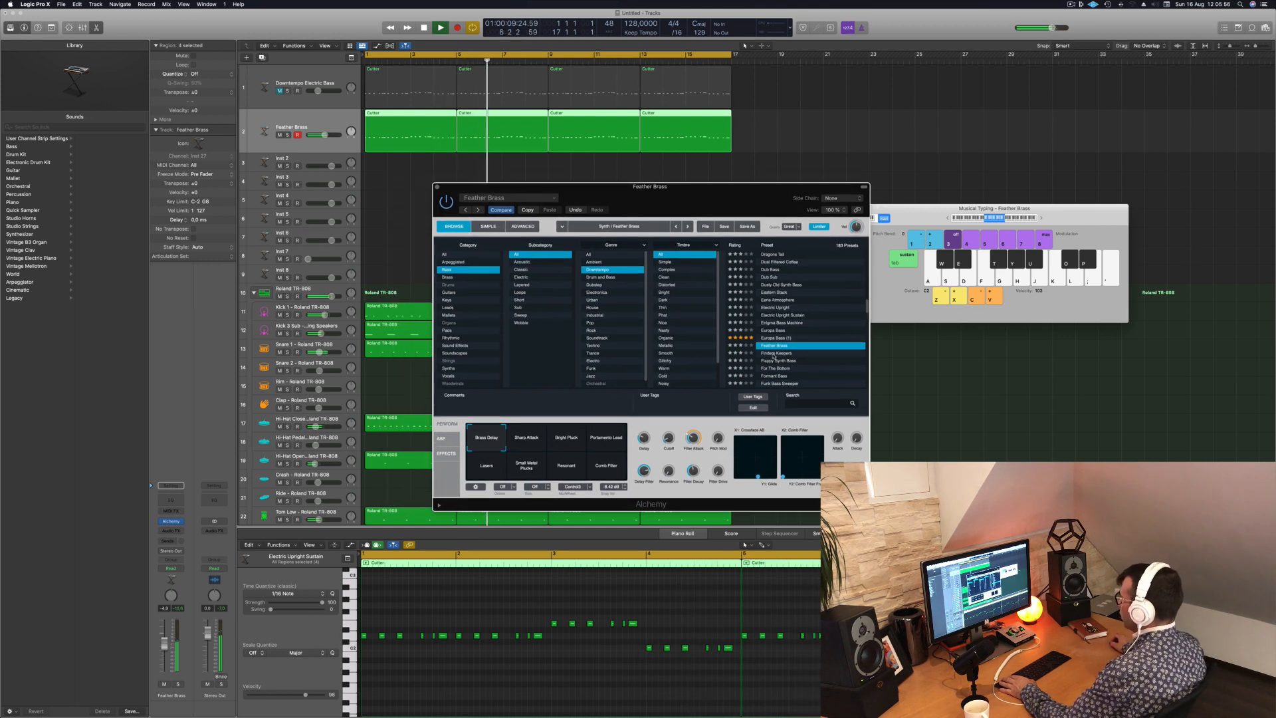
pyautogui.click(527, 440)
pyautogui.click(566, 442)
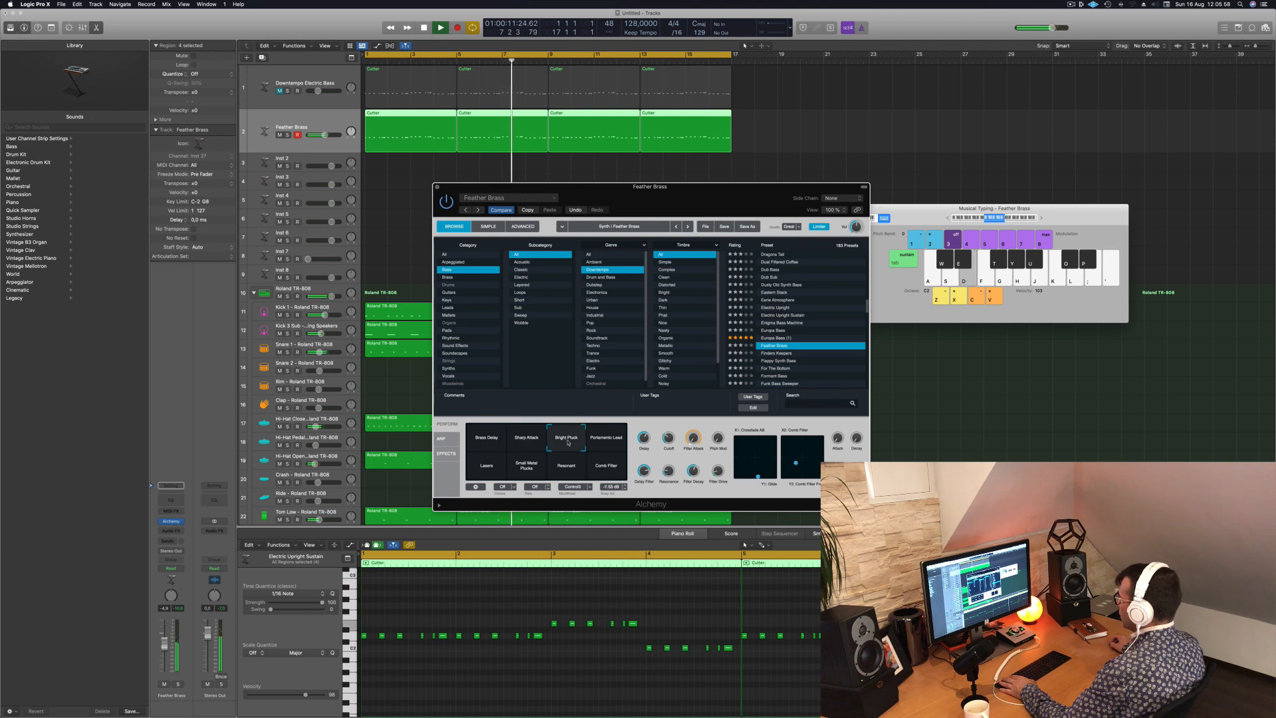
pyautogui.click(612, 440)
pyautogui.click(607, 469)
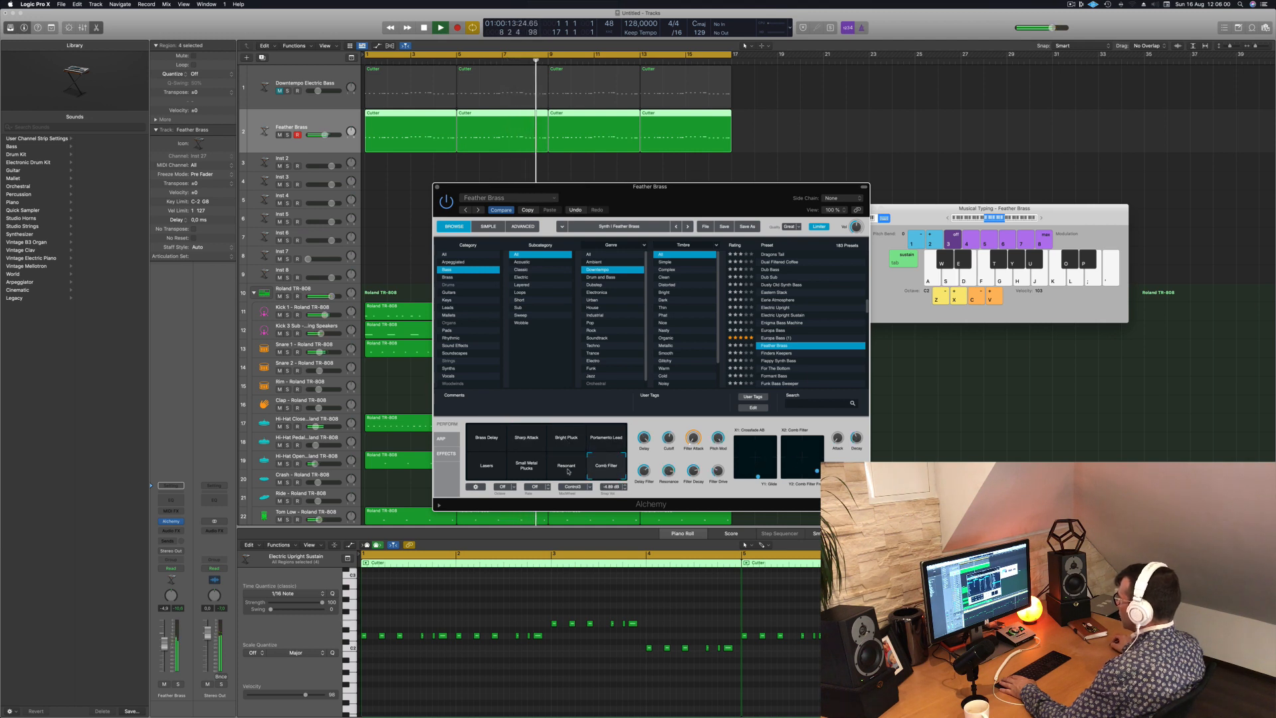
pyautogui.click(568, 469)
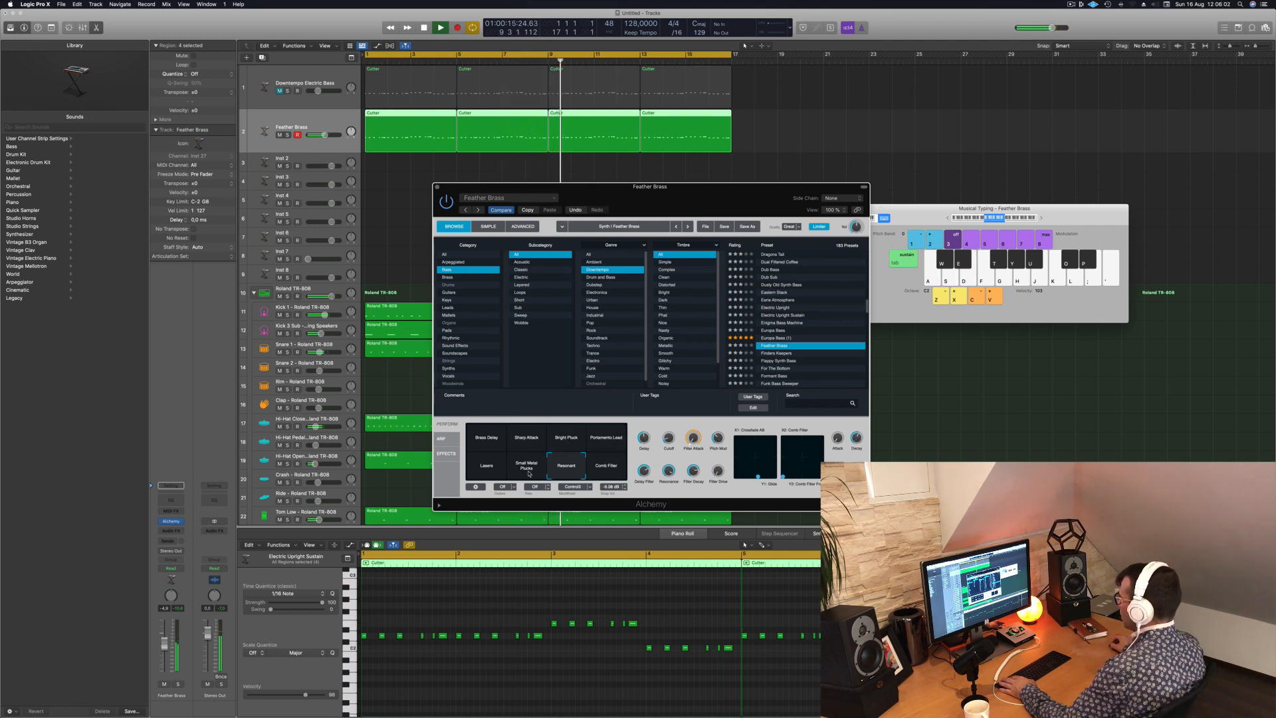
pyautogui.click(529, 473)
pyautogui.click(486, 465)
# - Audition the Finders Keepers, Flappy Synth Bass, For The Bottom, Formant Bass and Funk Bass Sweeper presets
pyautogui.click(772, 352)
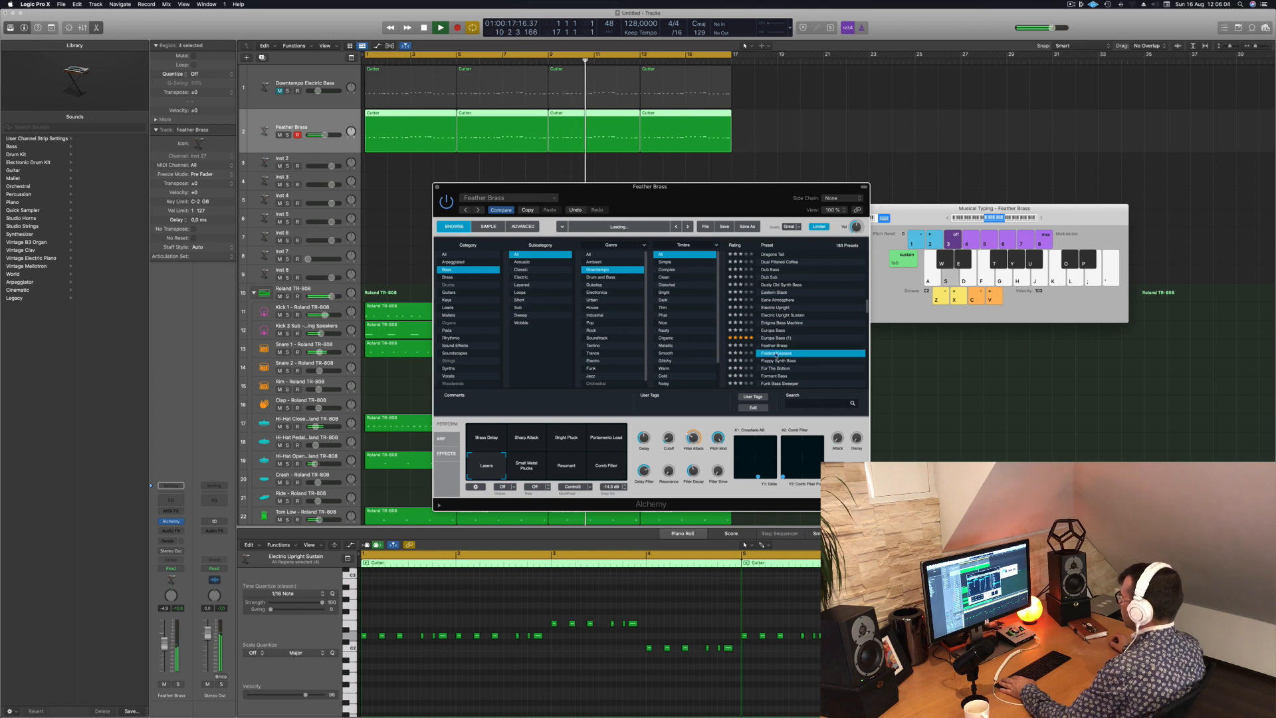
pyautogui.scroll(-3, 810, 323)
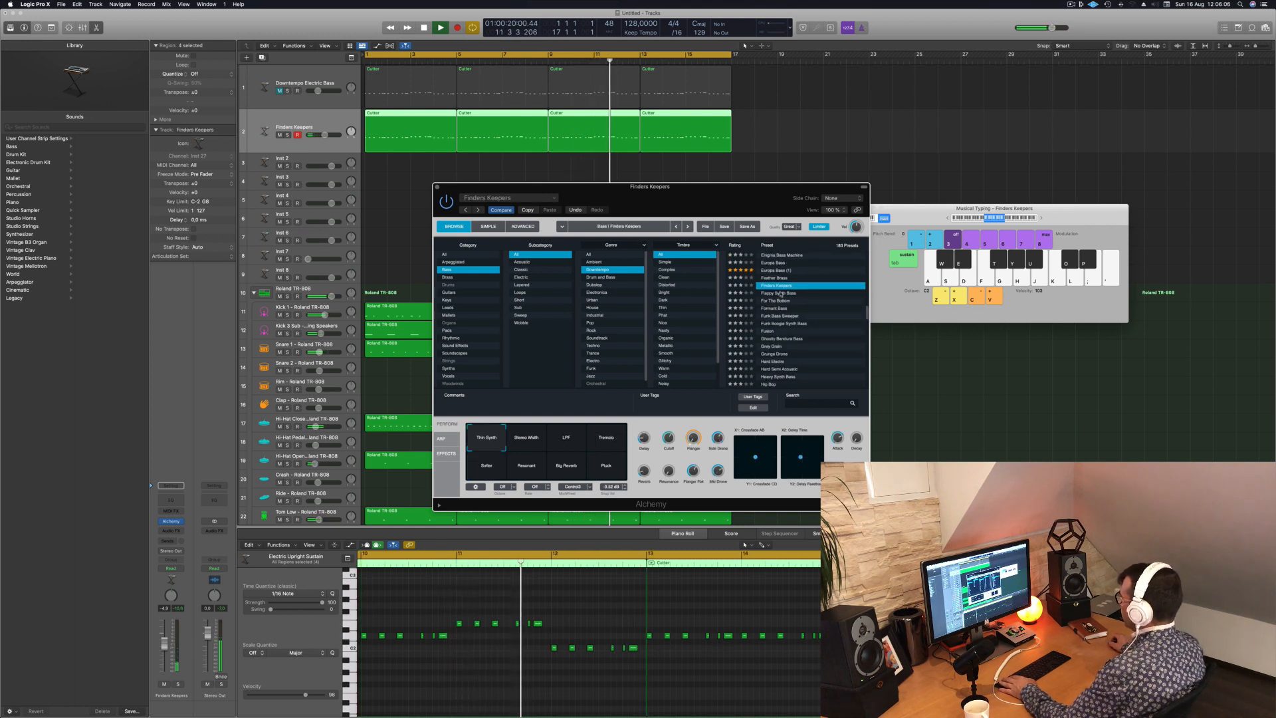
pyautogui.click(779, 294)
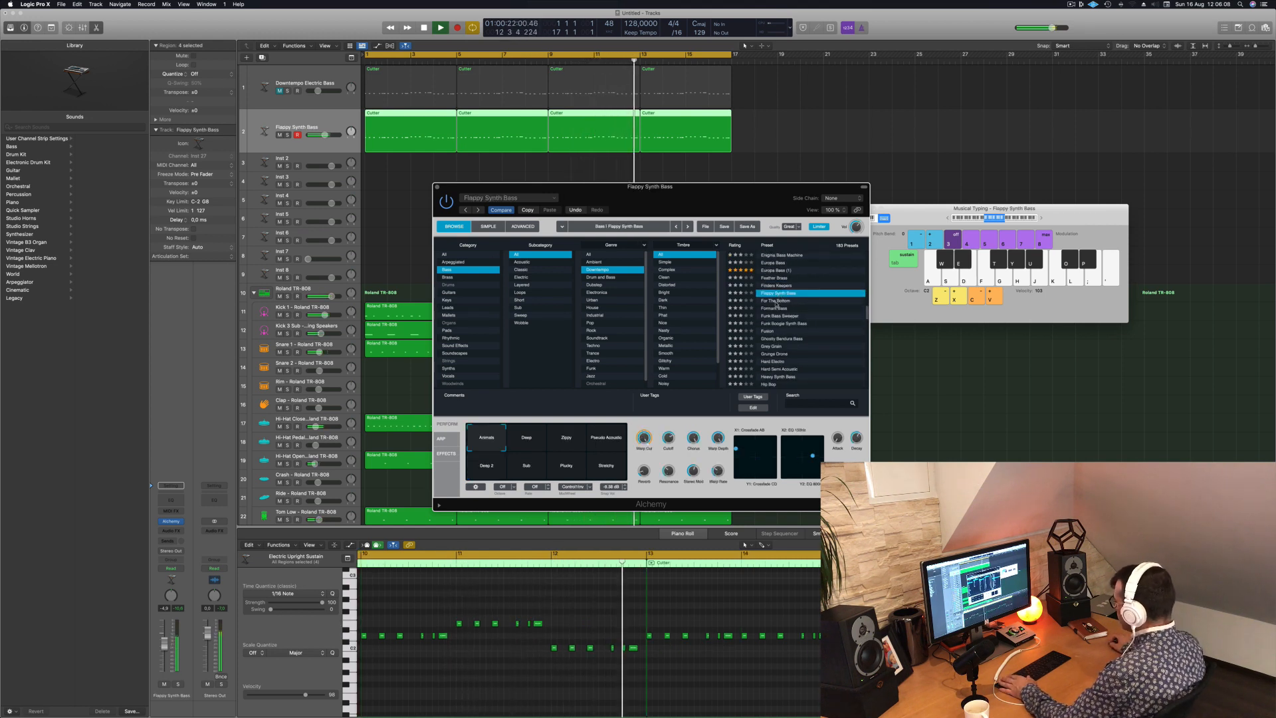
pyautogui.click(775, 301)
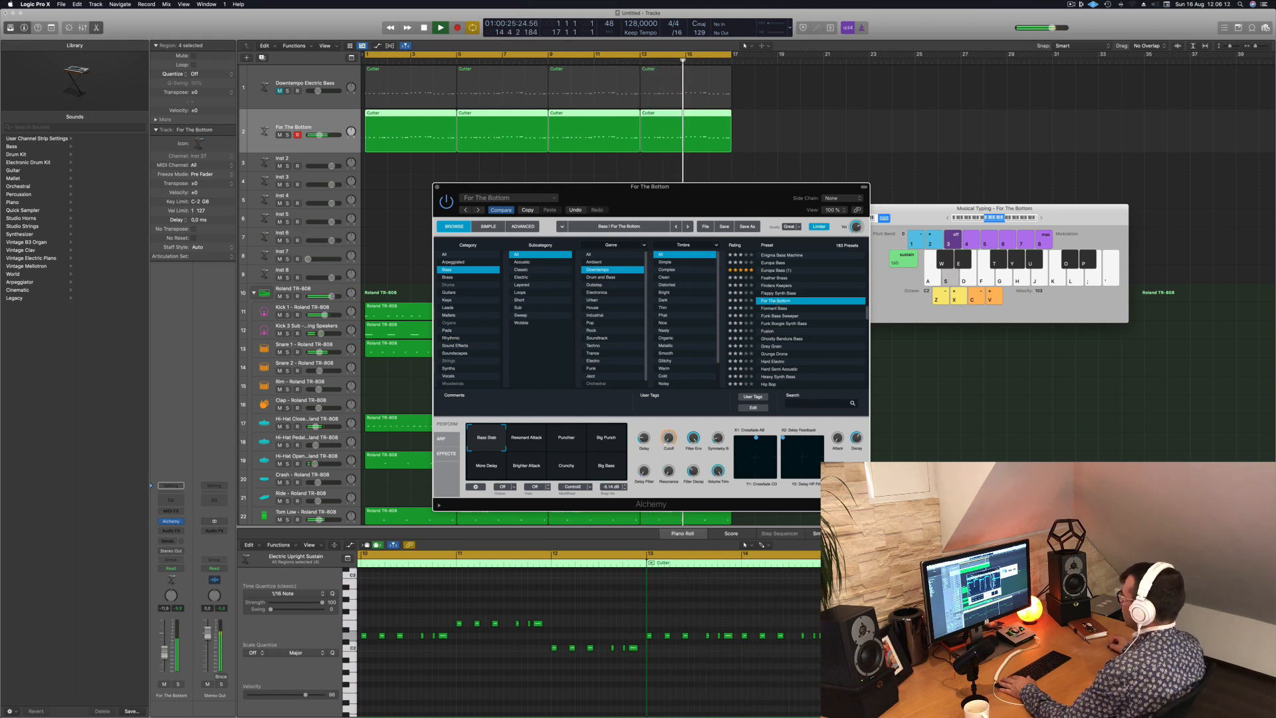
pyautogui.click(775, 308)
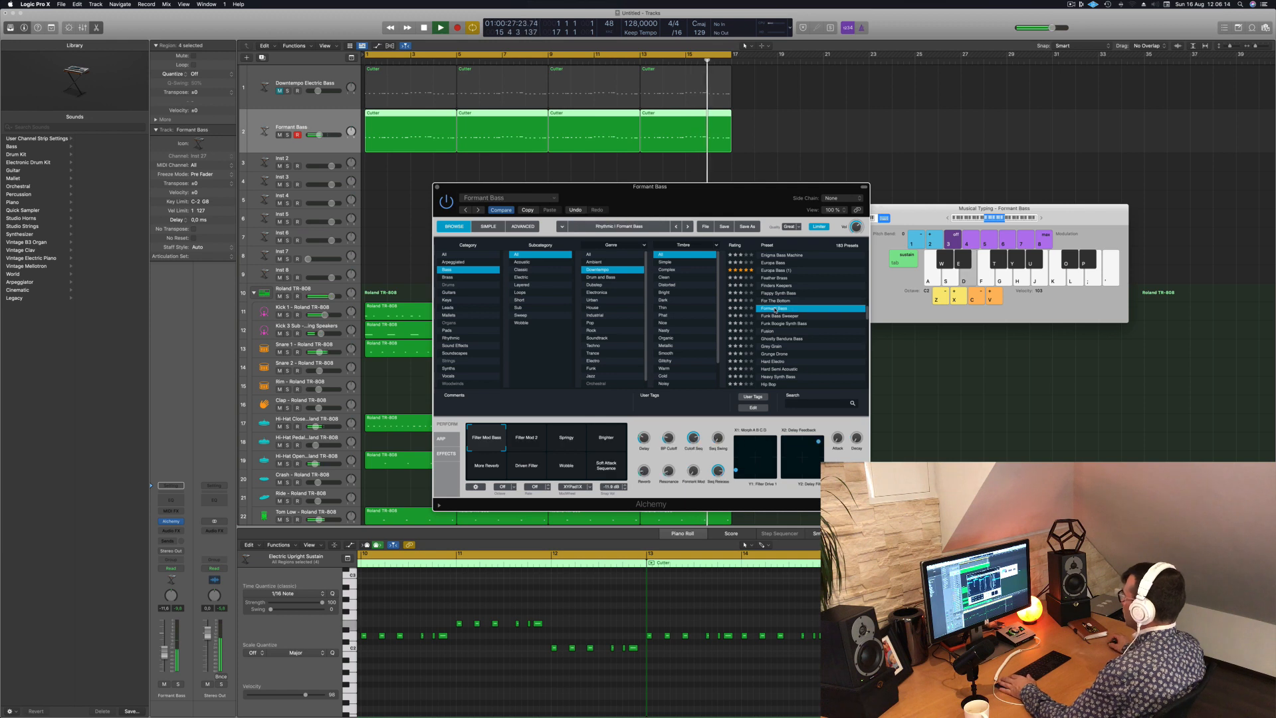
pyautogui.click(776, 316)
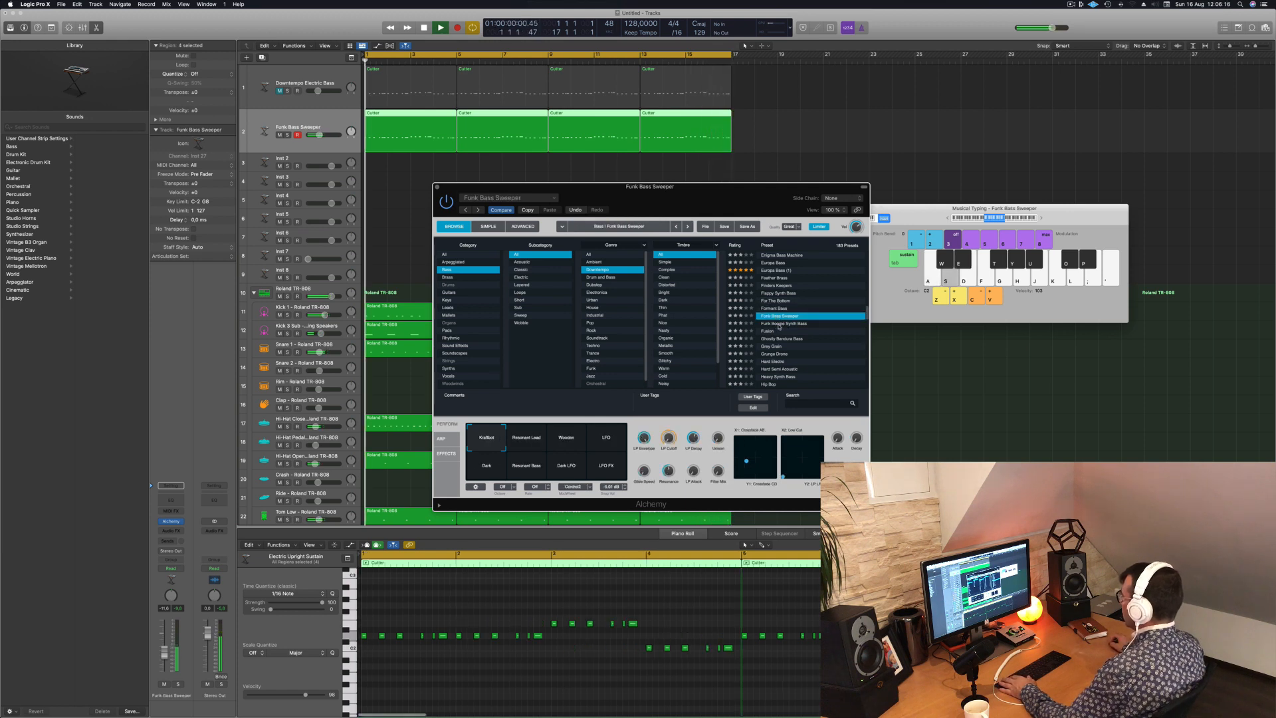
# - Load the Funk Boogie Synth Bass preset on the duplicate track and move the Alchemy window away from the track headers
pyautogui.click(782, 324)
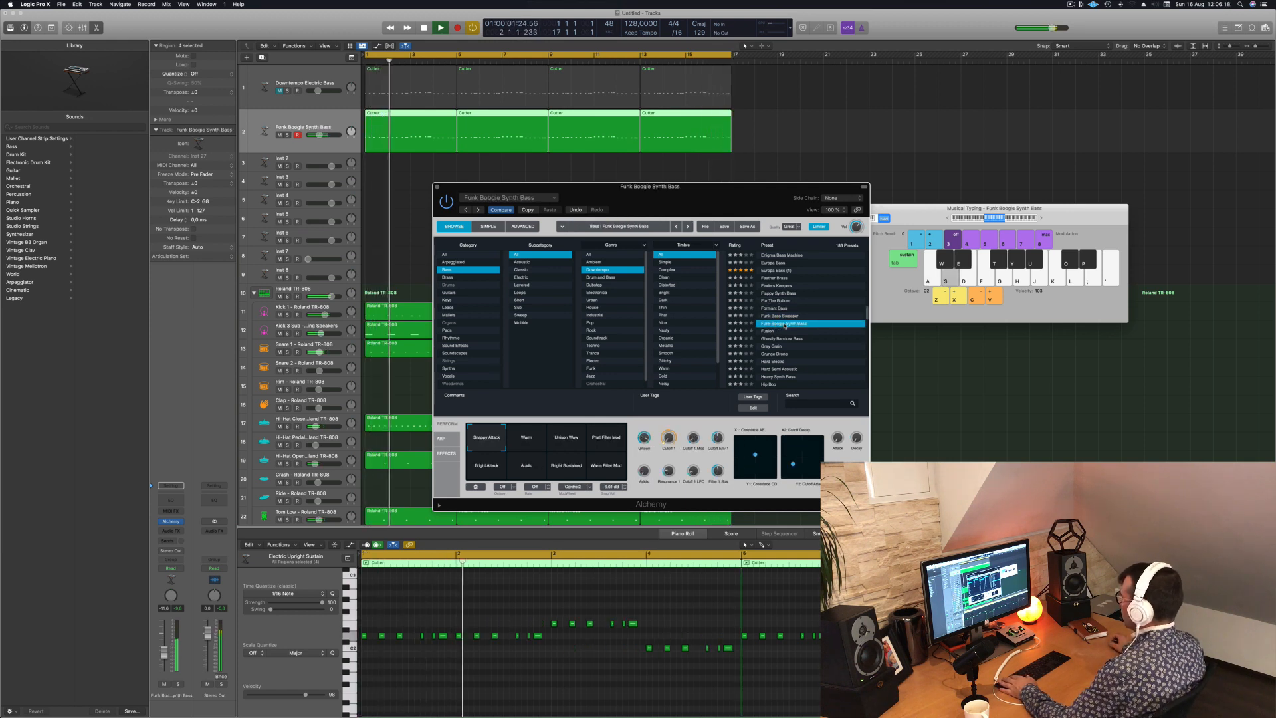
pyautogui.moveTo(742, 202); pyautogui.dragTo(841, 248)
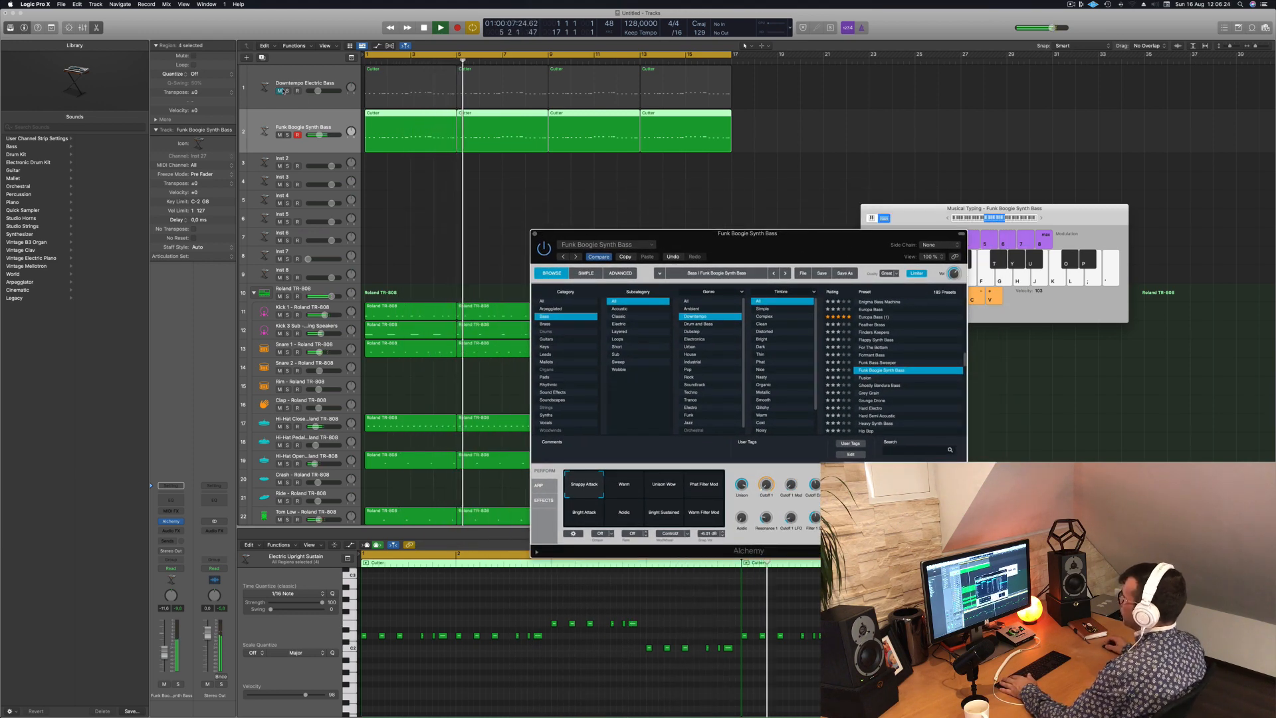
# - Compare the beat with the Downtempo Electric Bass track unmuted, mute it again, and move the Alchemy window aside
pyautogui.click(280, 91)
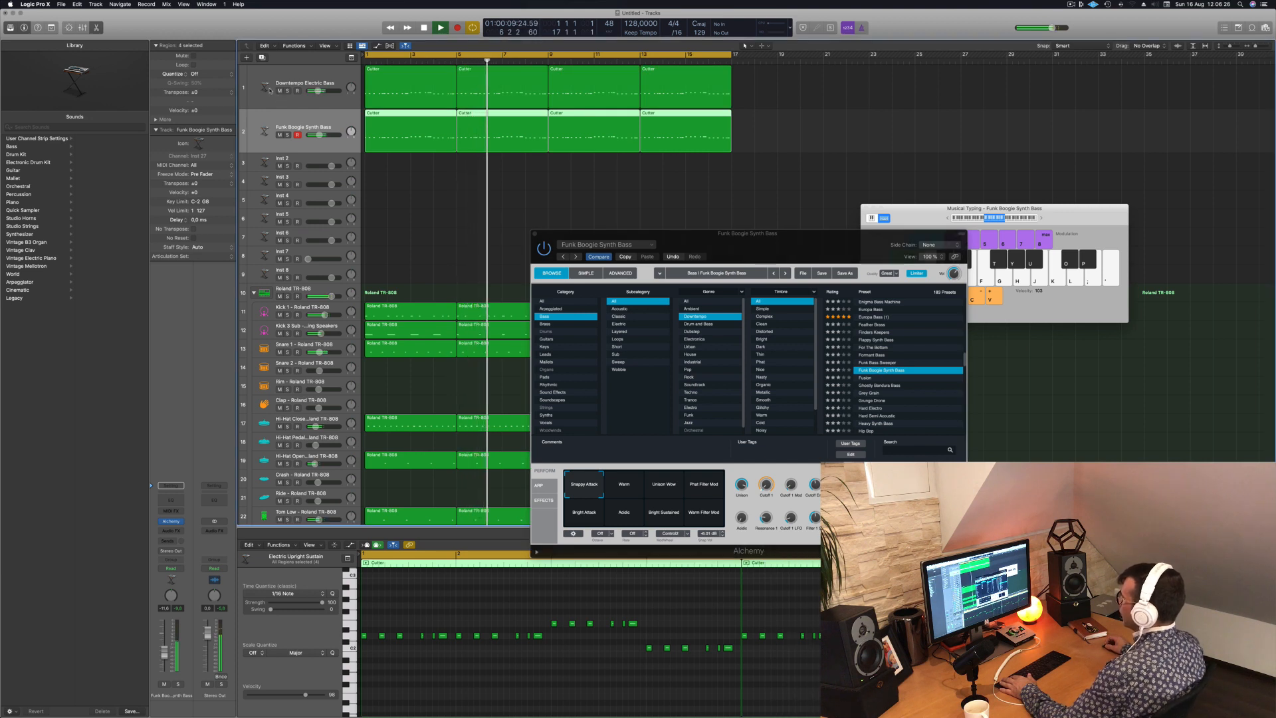
pyautogui.click(280, 91)
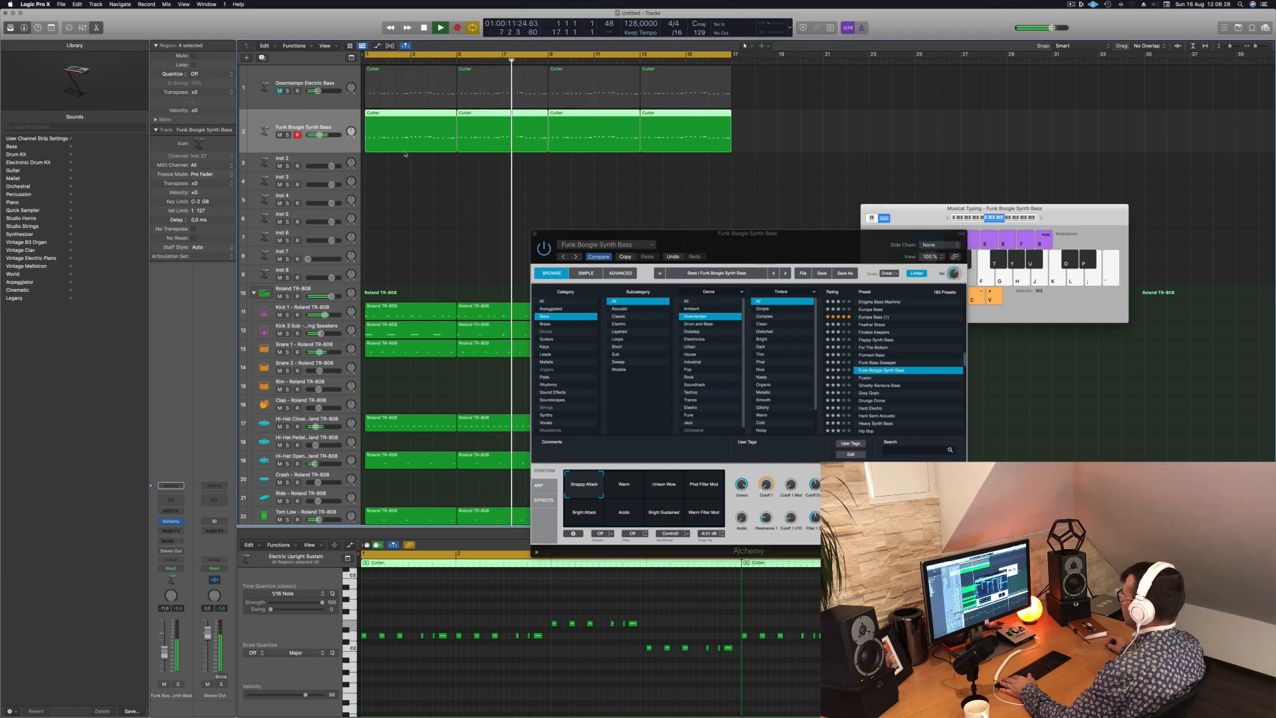
pyautogui.moveTo(671, 234); pyautogui.dragTo(707, 208)
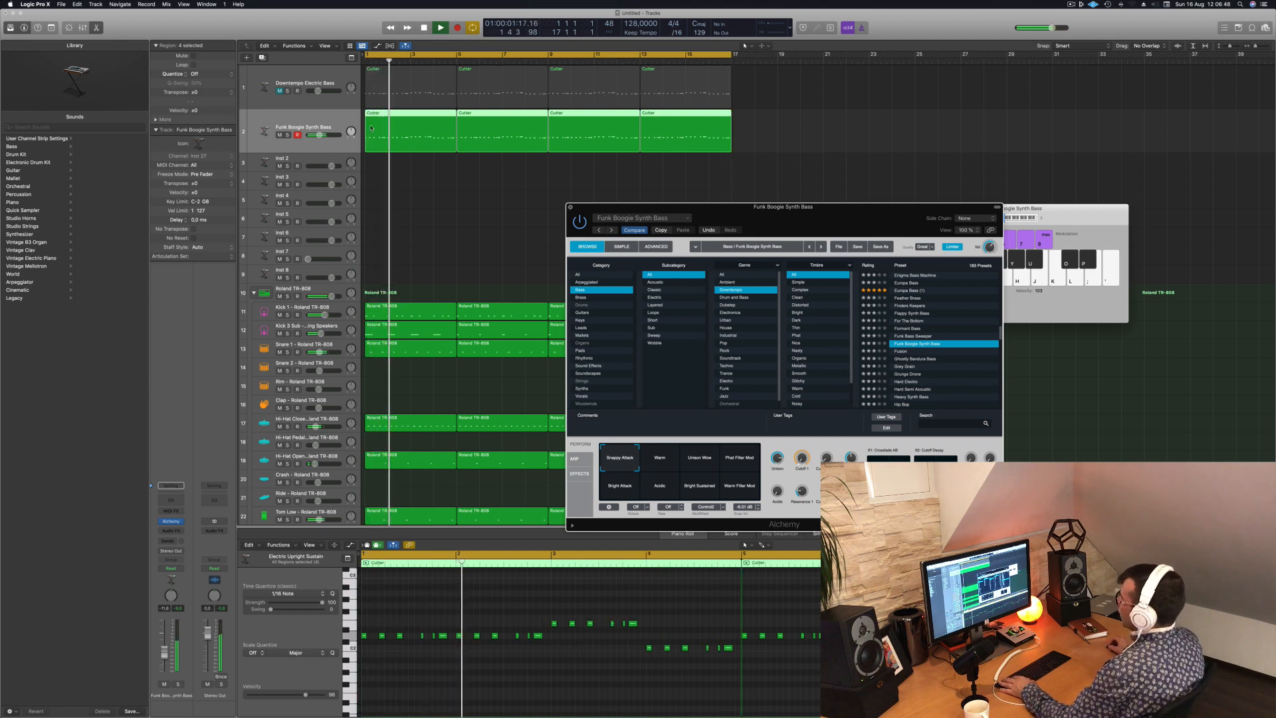
# - Close the Alchemy window and lower the Funk Boogie Synth Bass track's volume slightly while the beat plays
pyautogui.press('super+w')
pyautogui.press('space')
pyautogui.press('space')
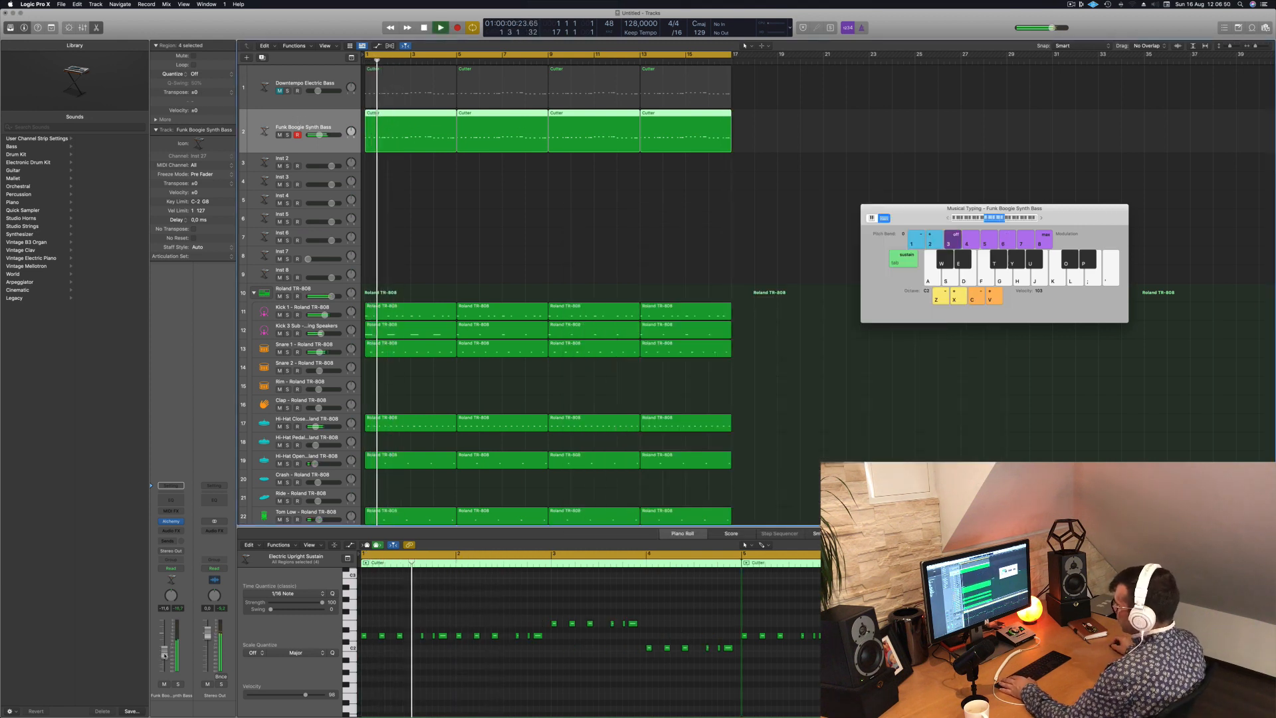
pyautogui.moveTo(165, 656); pyautogui.dragTo(165, 658)
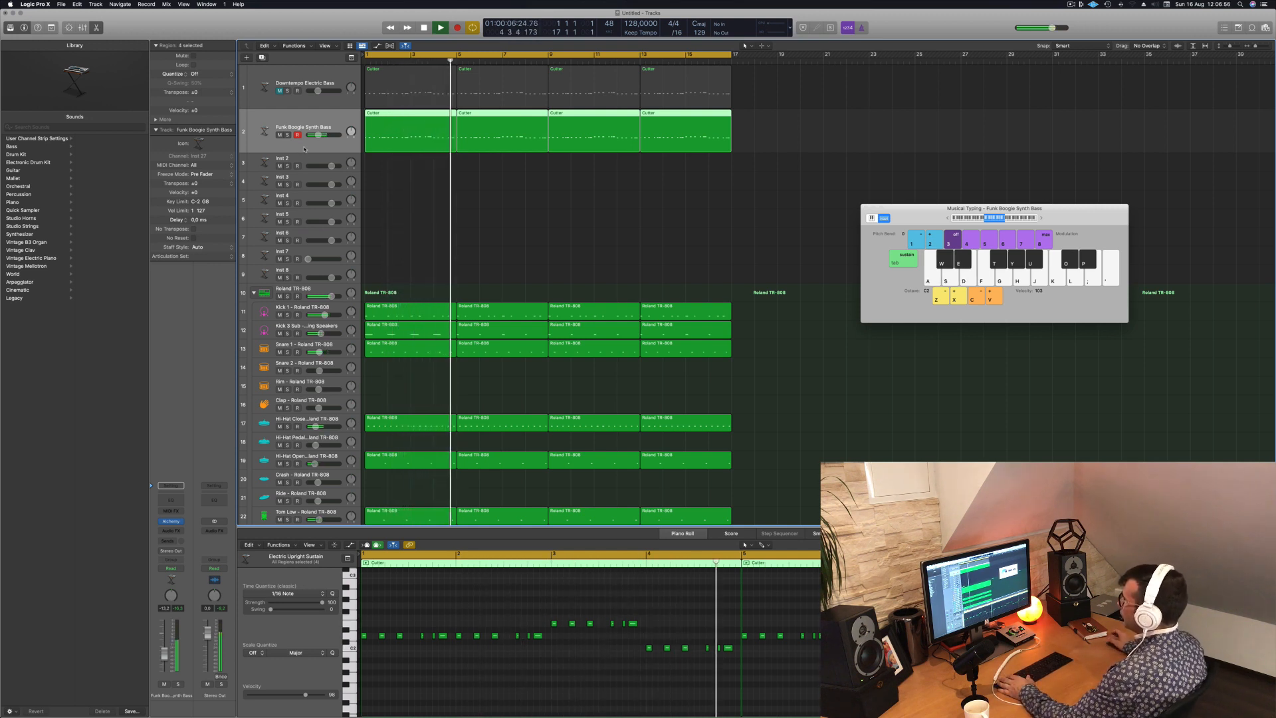
pyautogui.press('space')
# - Select the Inst 2 track, increase its height, and open its Alchemy instrument clear of the bass regions
pyautogui.click(312, 159)
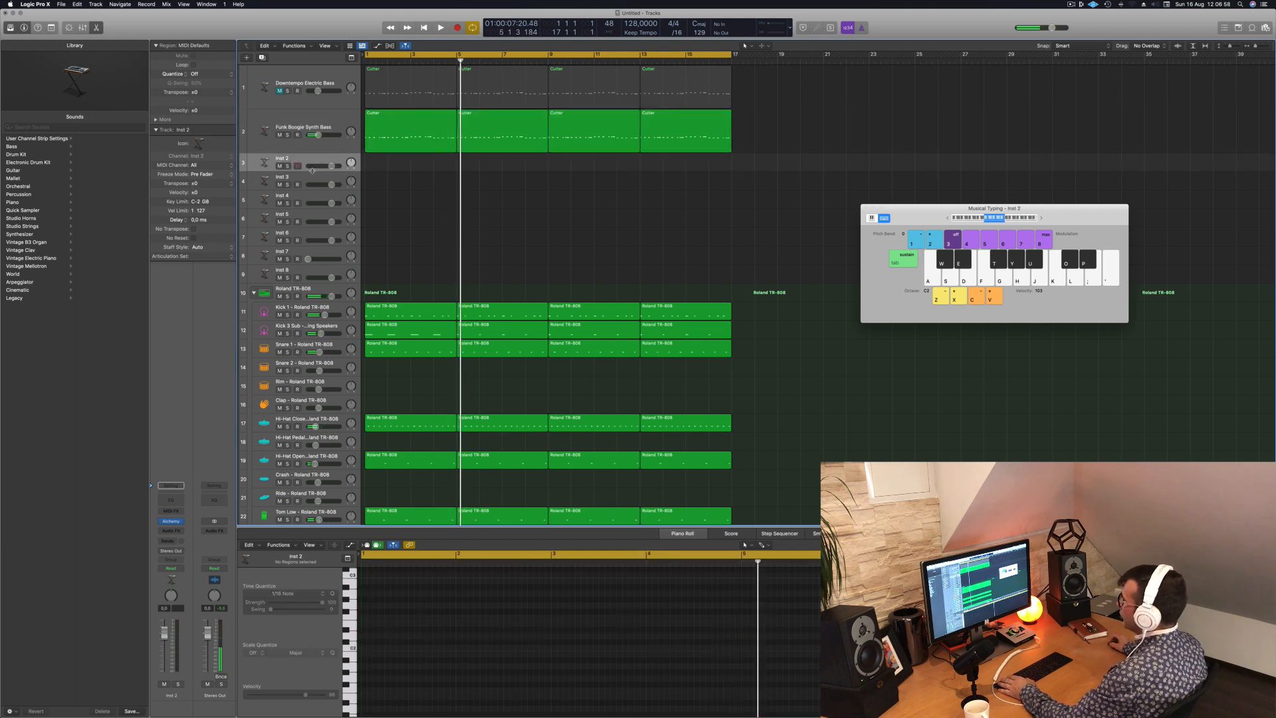
pyautogui.moveTo(312, 171); pyautogui.dragTo(310, 201)
pyautogui.click(381, 139)
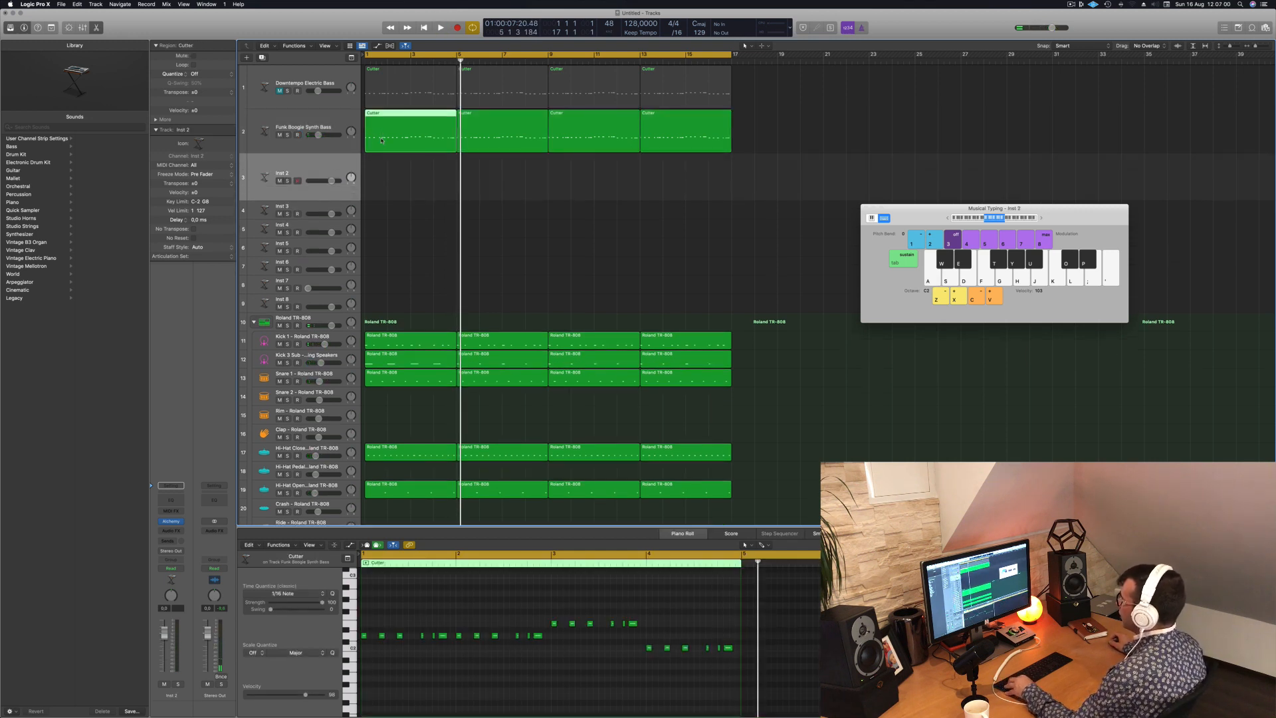
pyautogui.press('space')
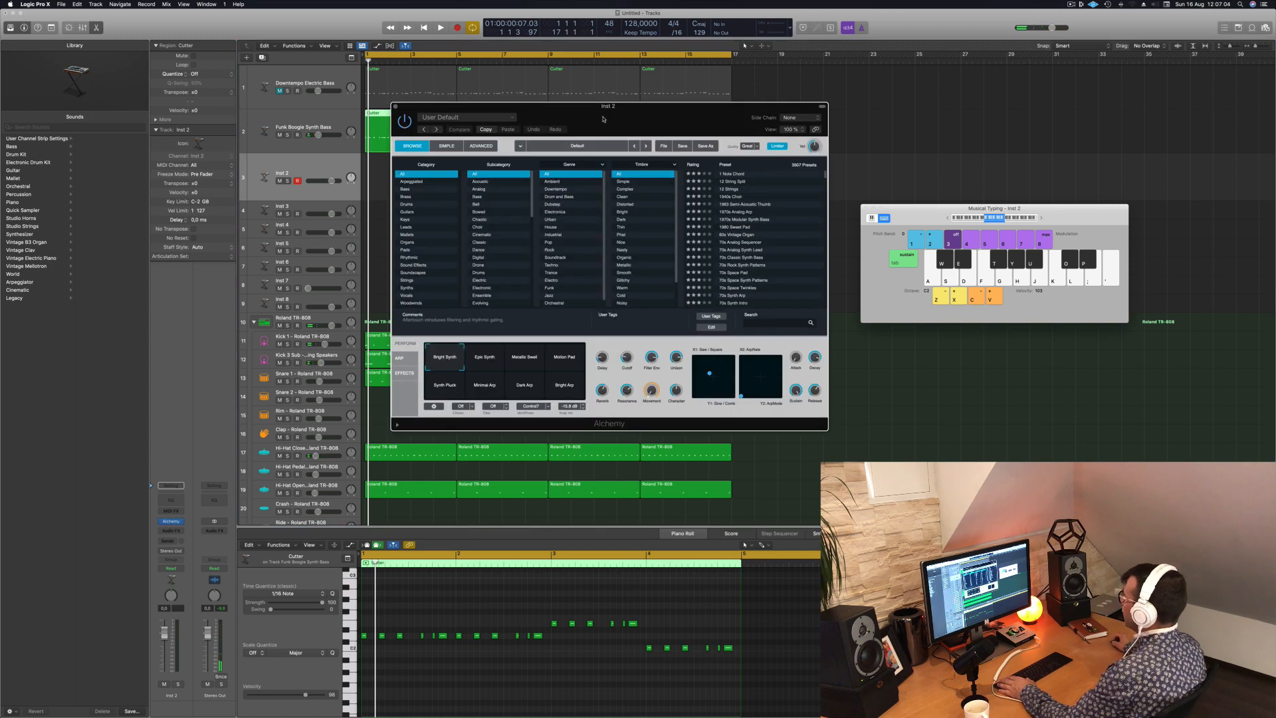
pyautogui.moveTo(603, 119); pyautogui.dragTo(725, 239)
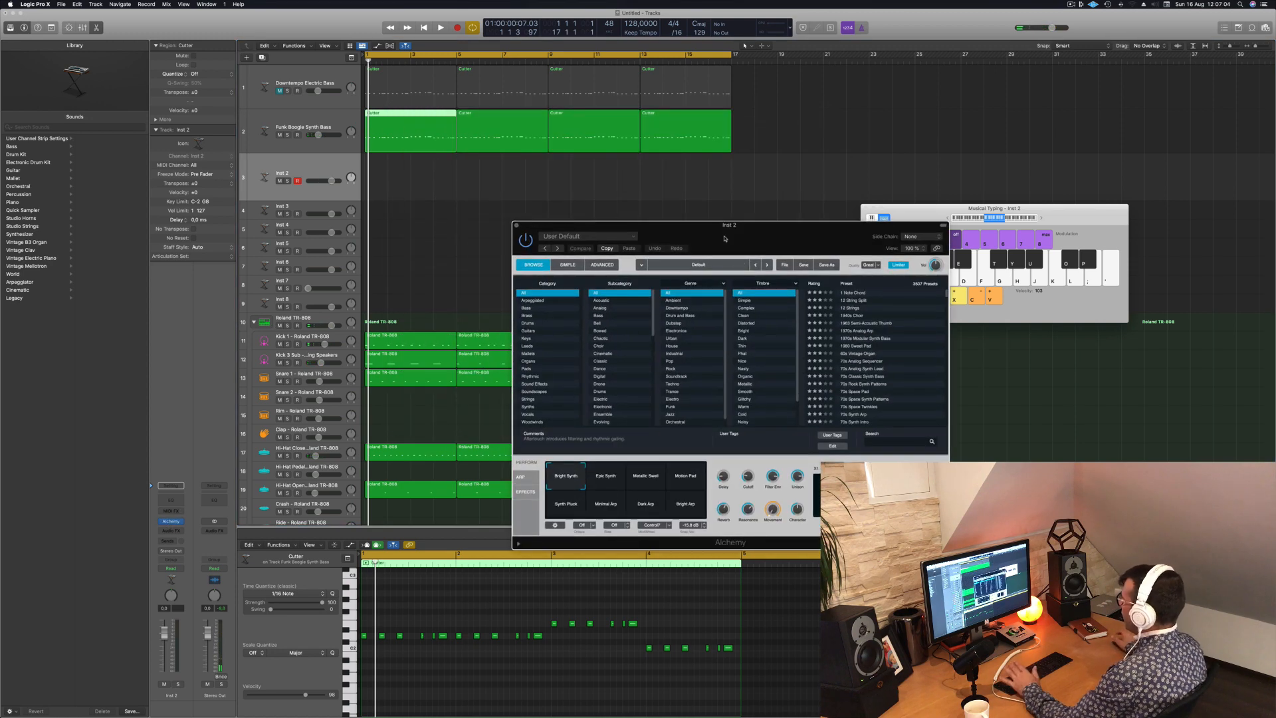
# - Filter Alchemy's presets to Pads, load Alone, and try it an octave lower over the beat
pyautogui.click(544, 370)
pyautogui.moveTo(792, 225); pyautogui.dragTo(780, 233)
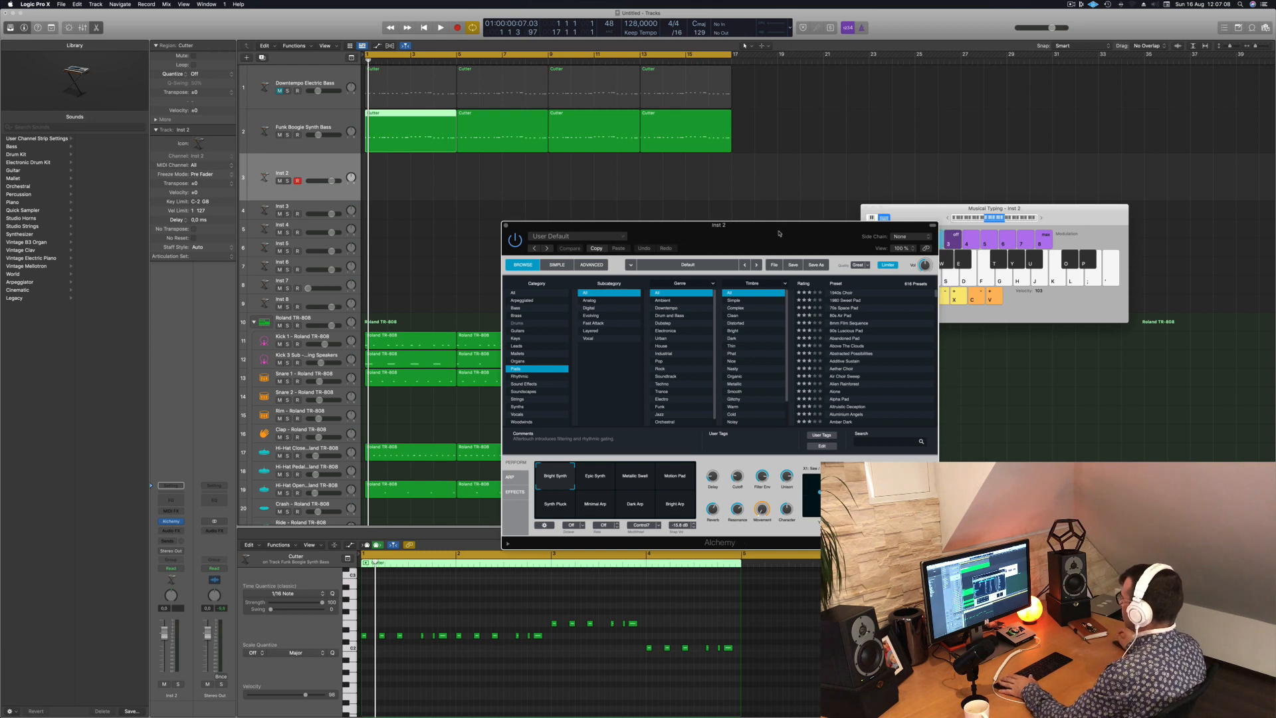
pyautogui.scroll(-2, 897, 350)
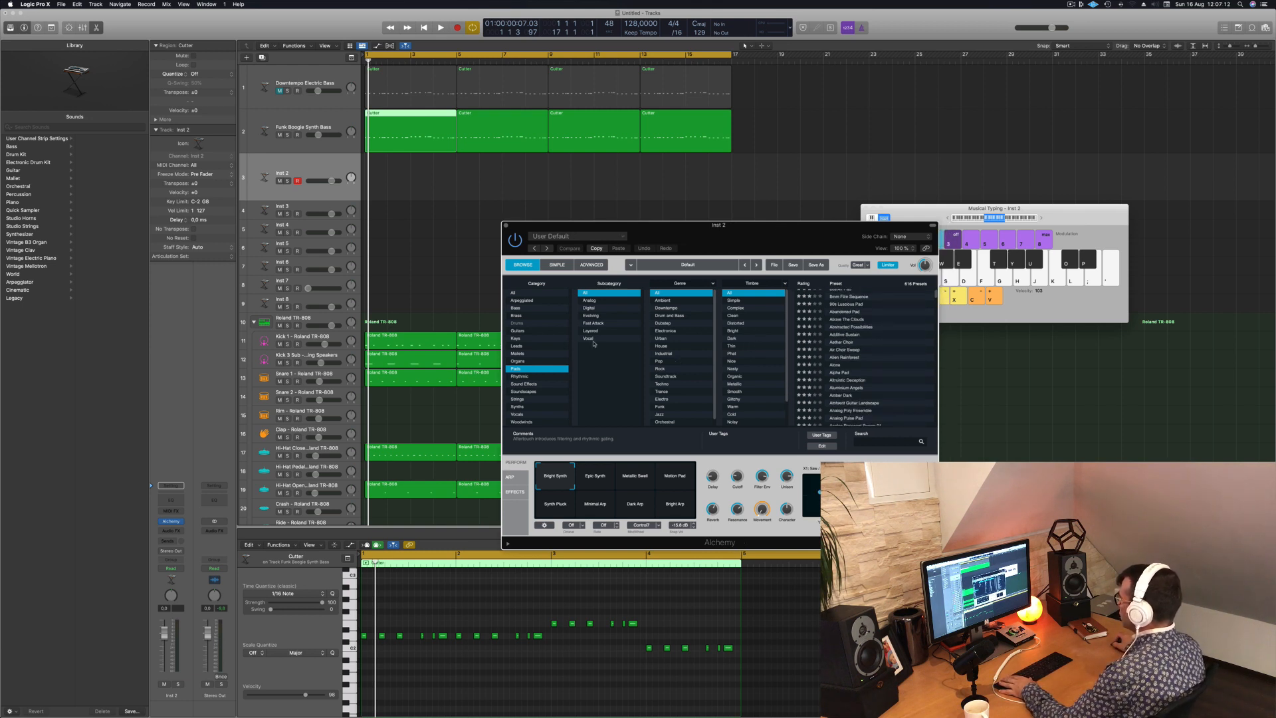
pyautogui.scroll(-2, 837, 359)
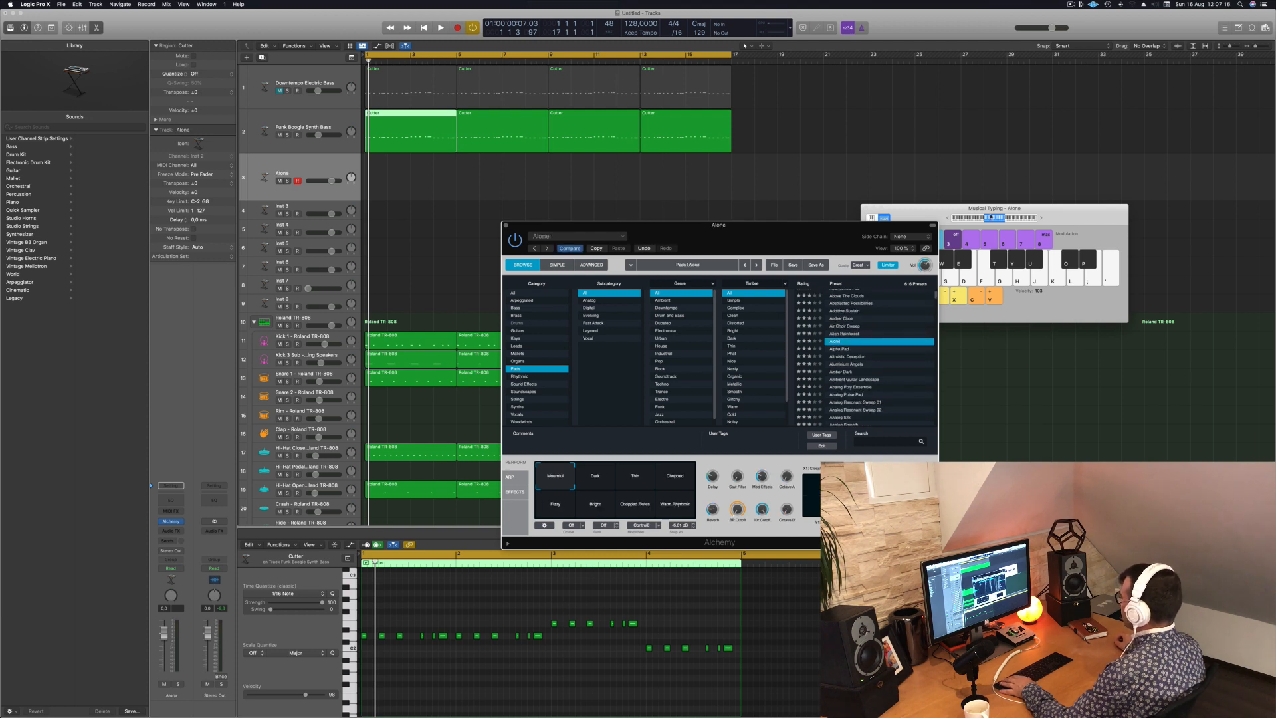
pyautogui.click(980, 219)
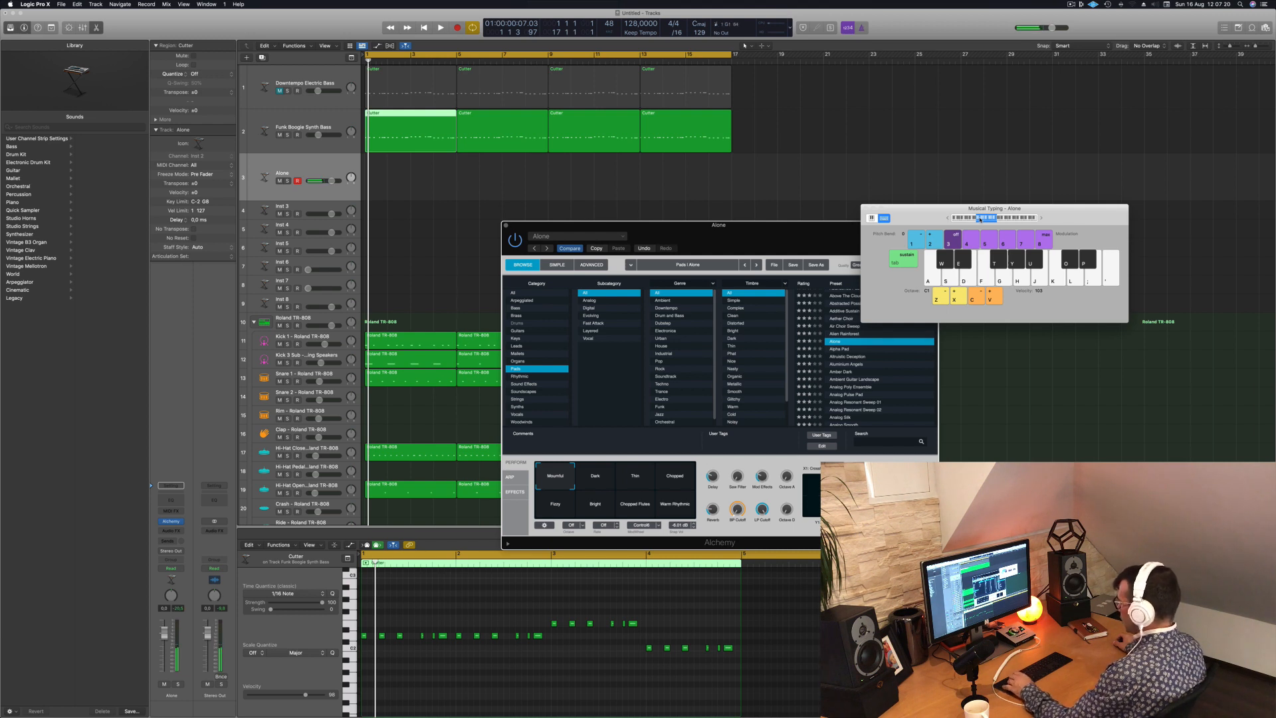
pyautogui.press('space')
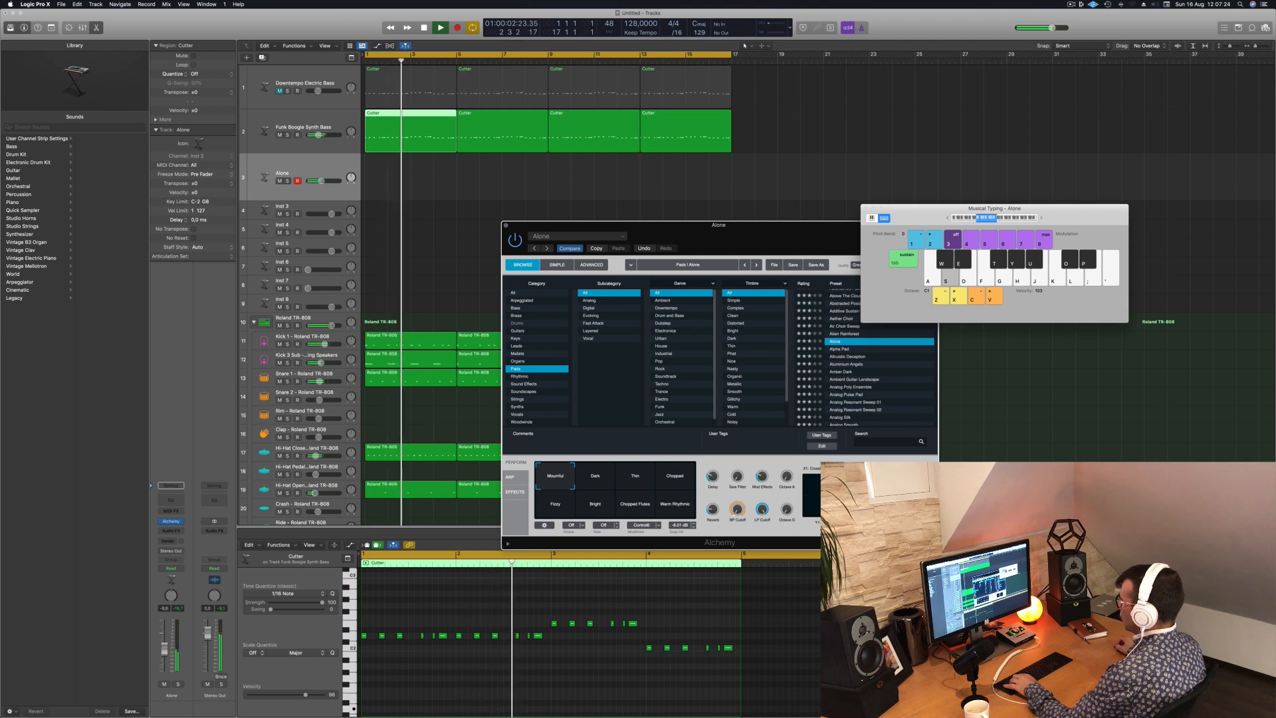
# - Audition the Alpha Pad, Altruistic Deception and Amber Dark presets over the beat, and load Analog Poly Ensemble
pyautogui.click(839, 349)
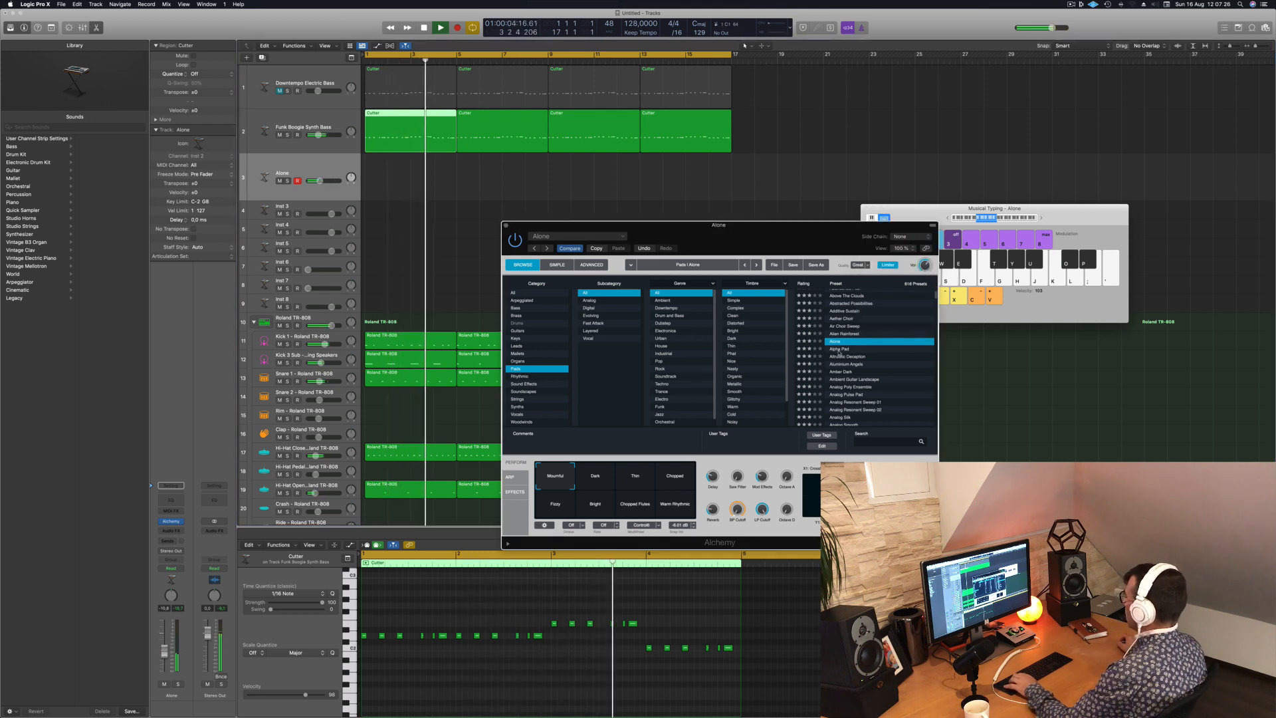
pyautogui.click(838, 349)
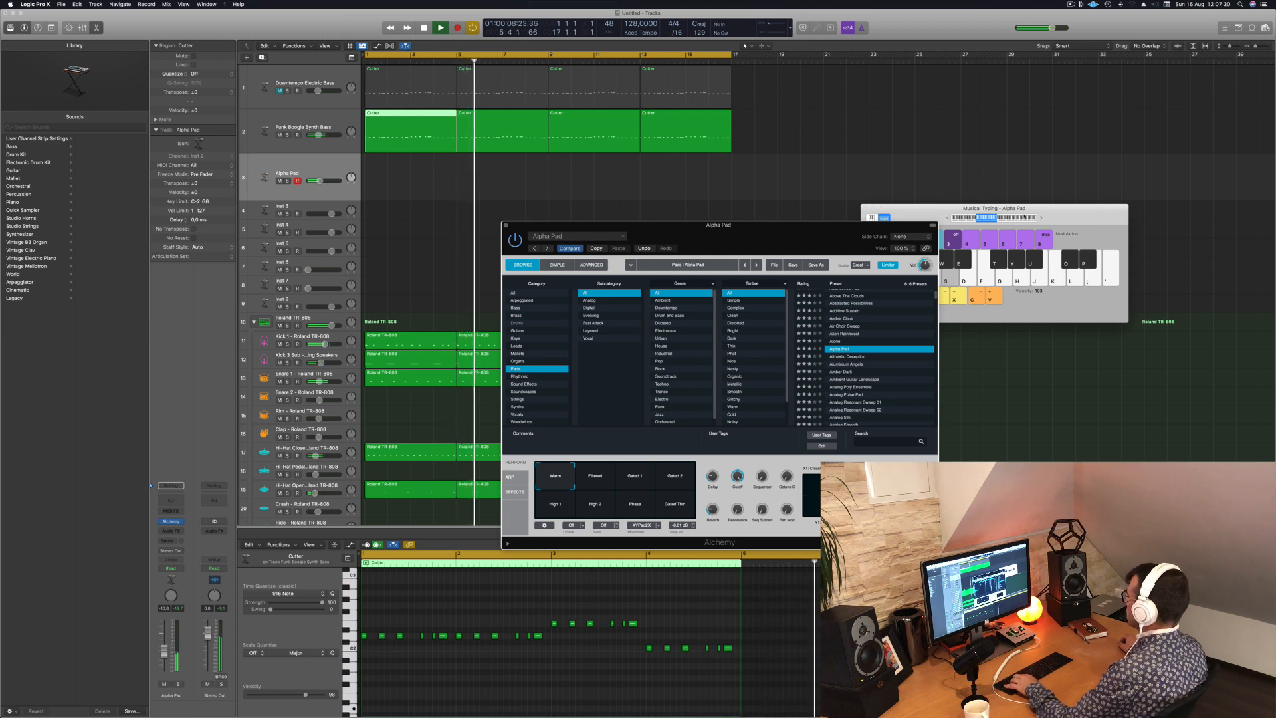
pyautogui.click(854, 357)
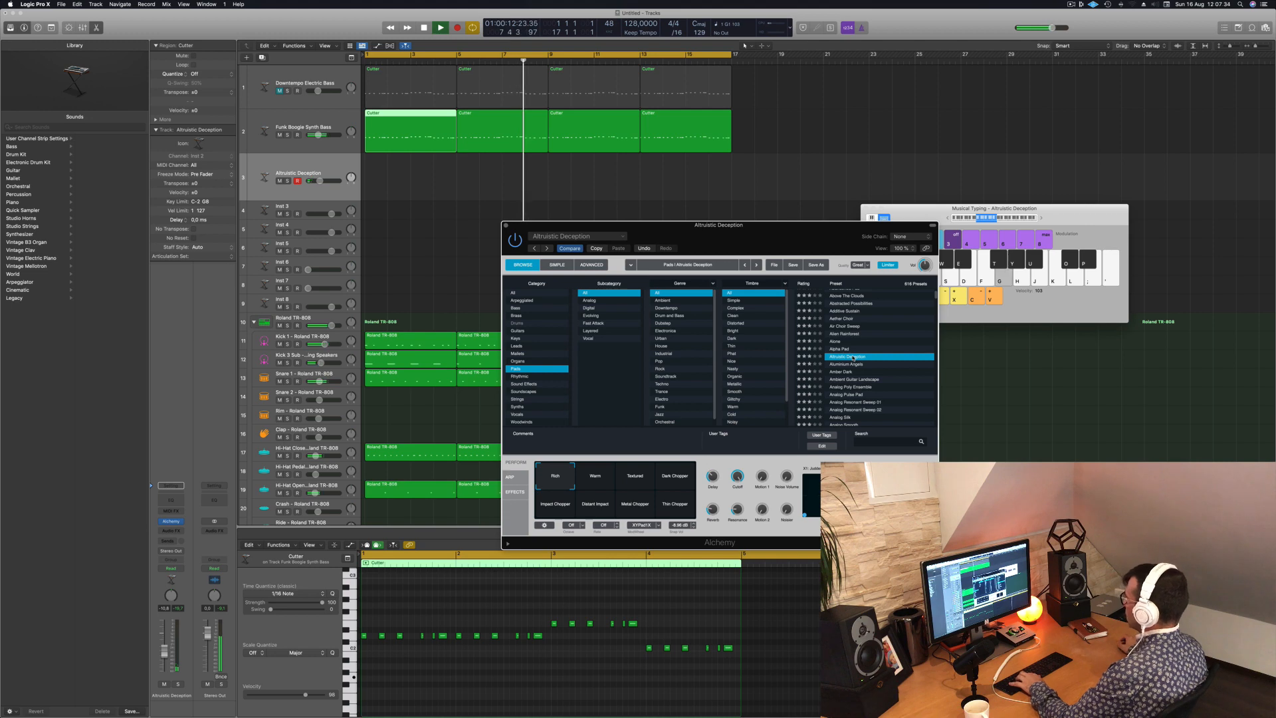
pyautogui.moveTo(854, 232); pyautogui.dragTo(1036, 293)
pyautogui.scroll(-2, 1026, 405)
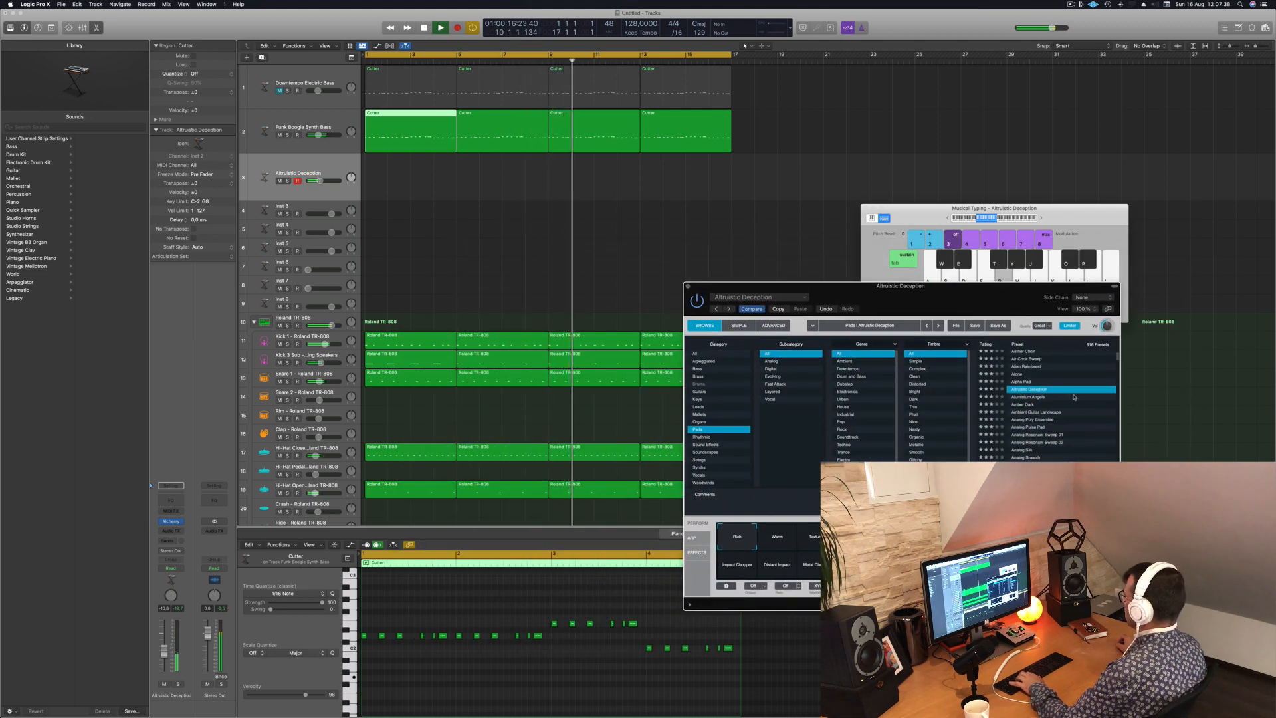
pyautogui.click(1027, 404)
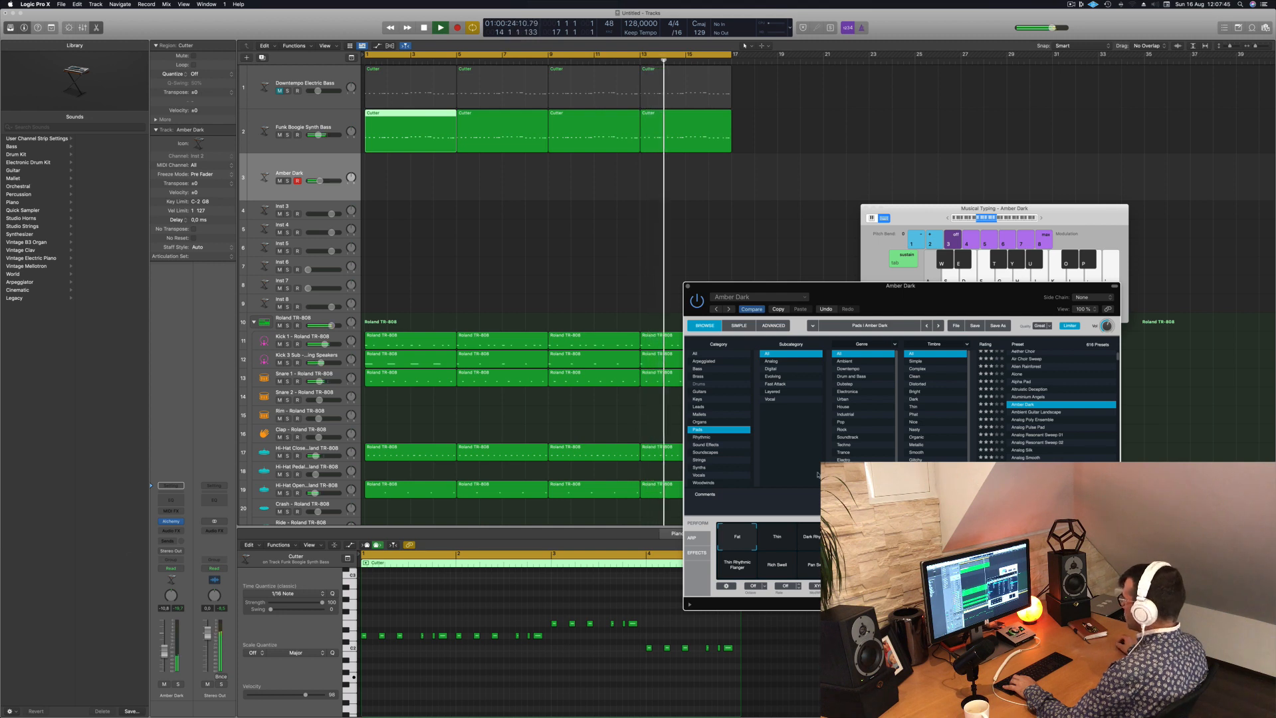
pyautogui.click(1044, 412)
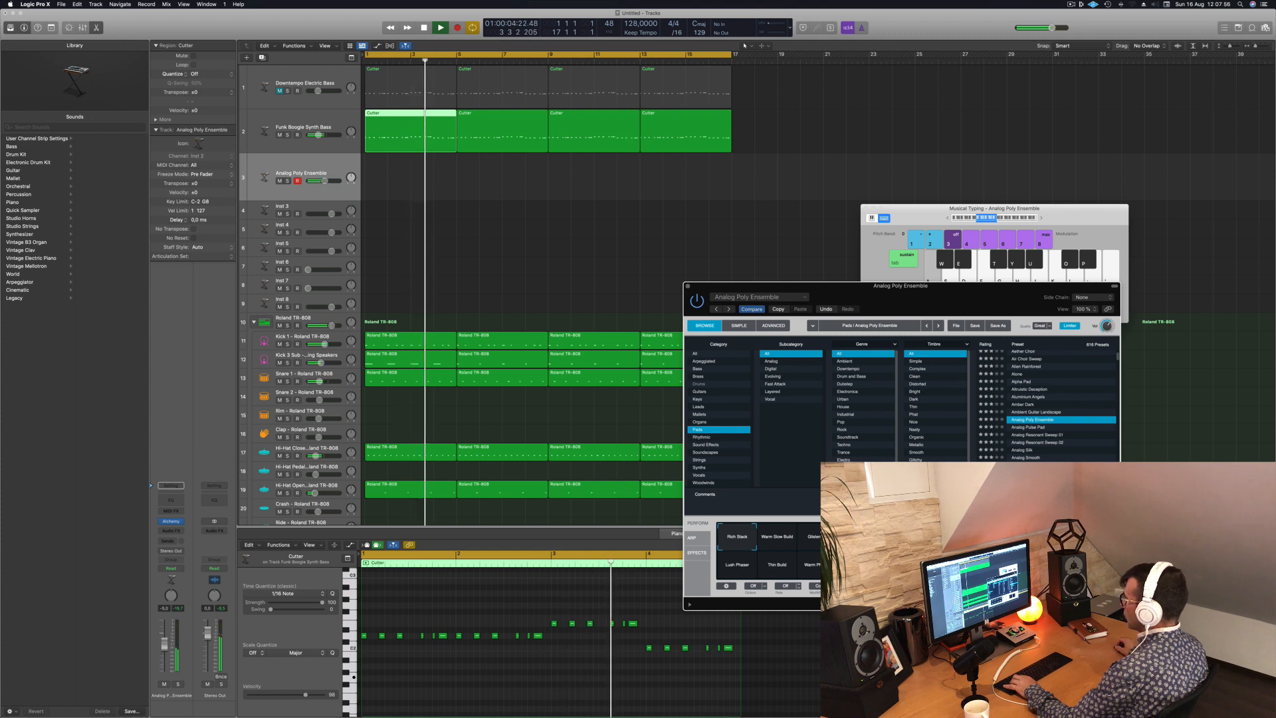
# - Raise the Analog Poly Ensemble track's volume and try out pad notes with and without the beat
pyautogui.moveTo(165, 647); pyautogui.dragTo(165, 641)
pyautogui.press('s')
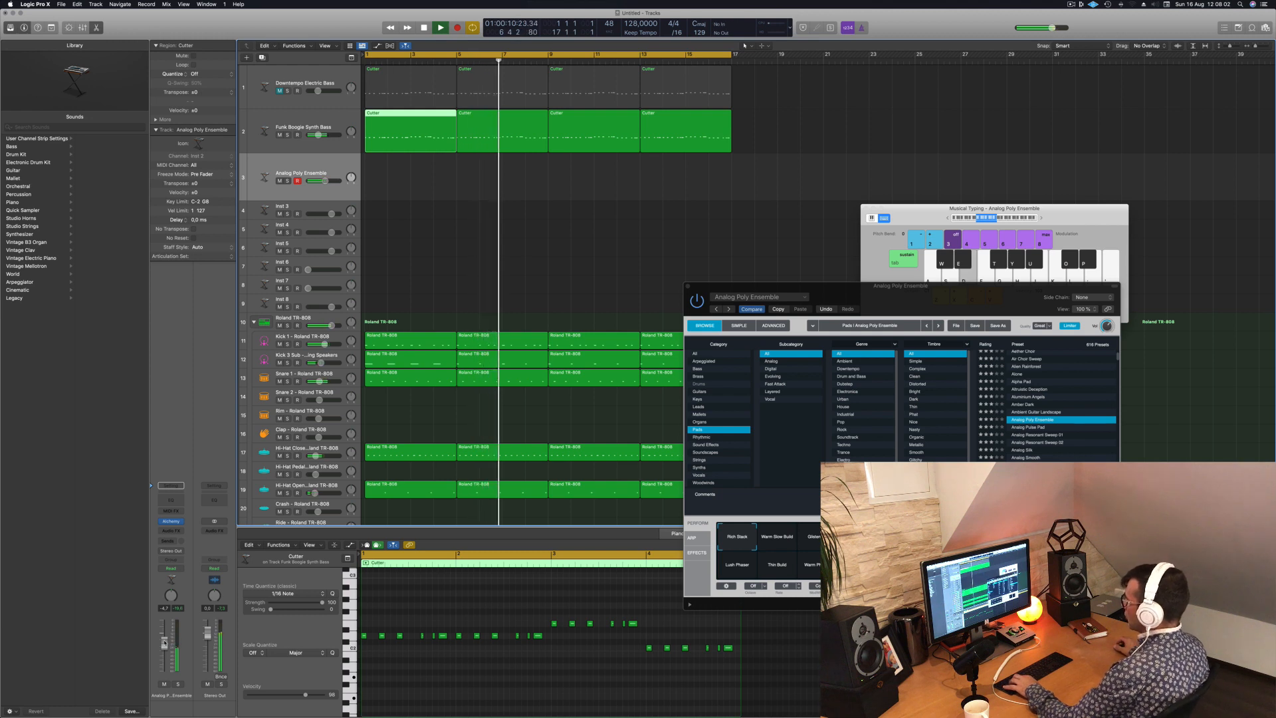
pyautogui.press('a')
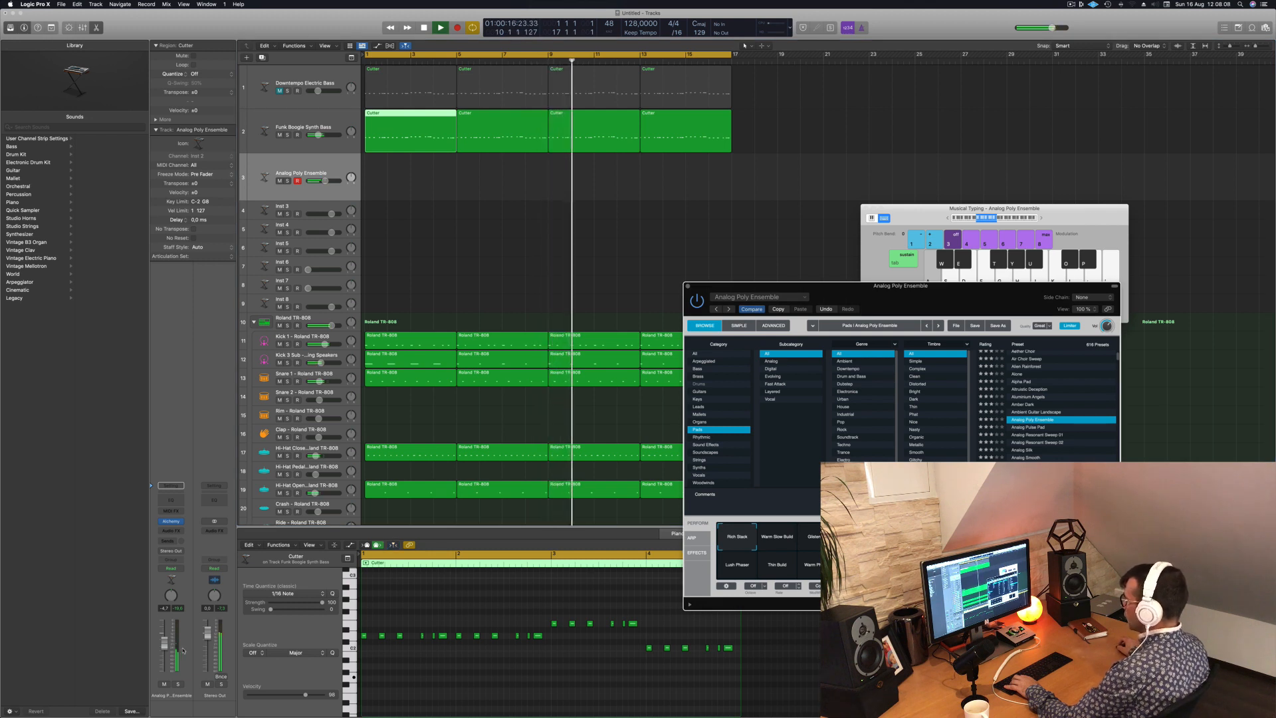
pyautogui.press('space')
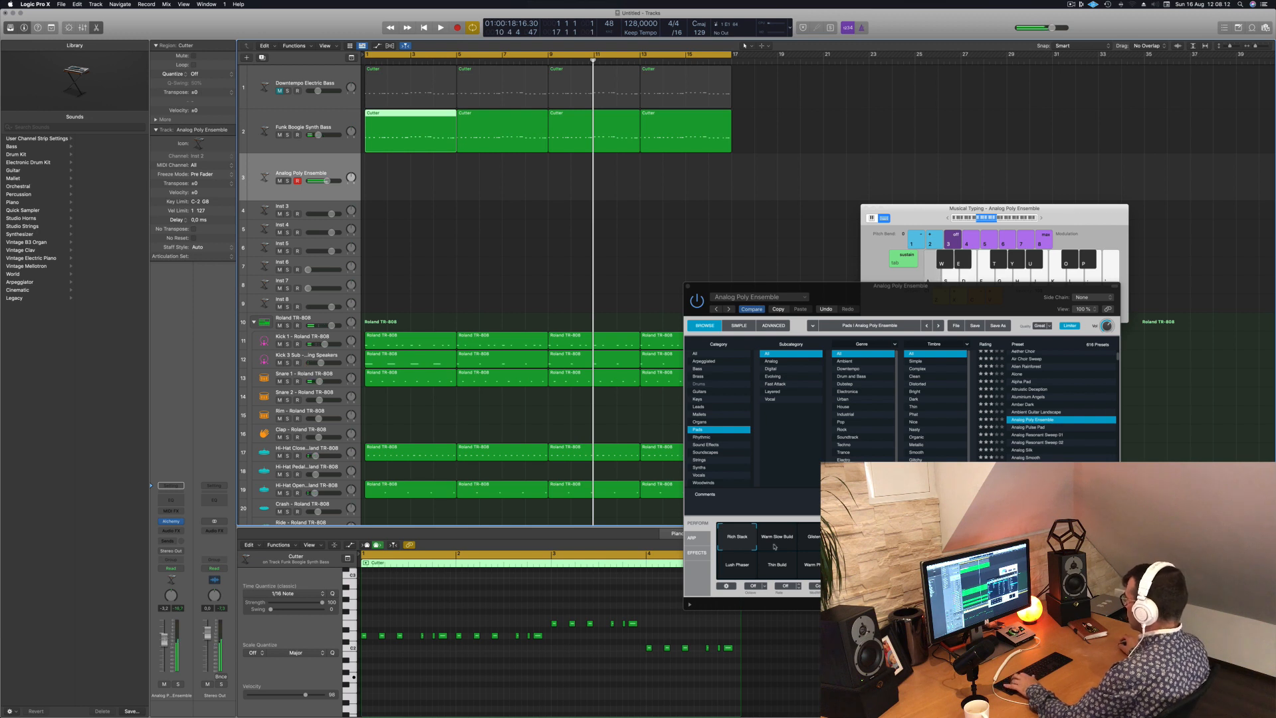
pyautogui.press('s')
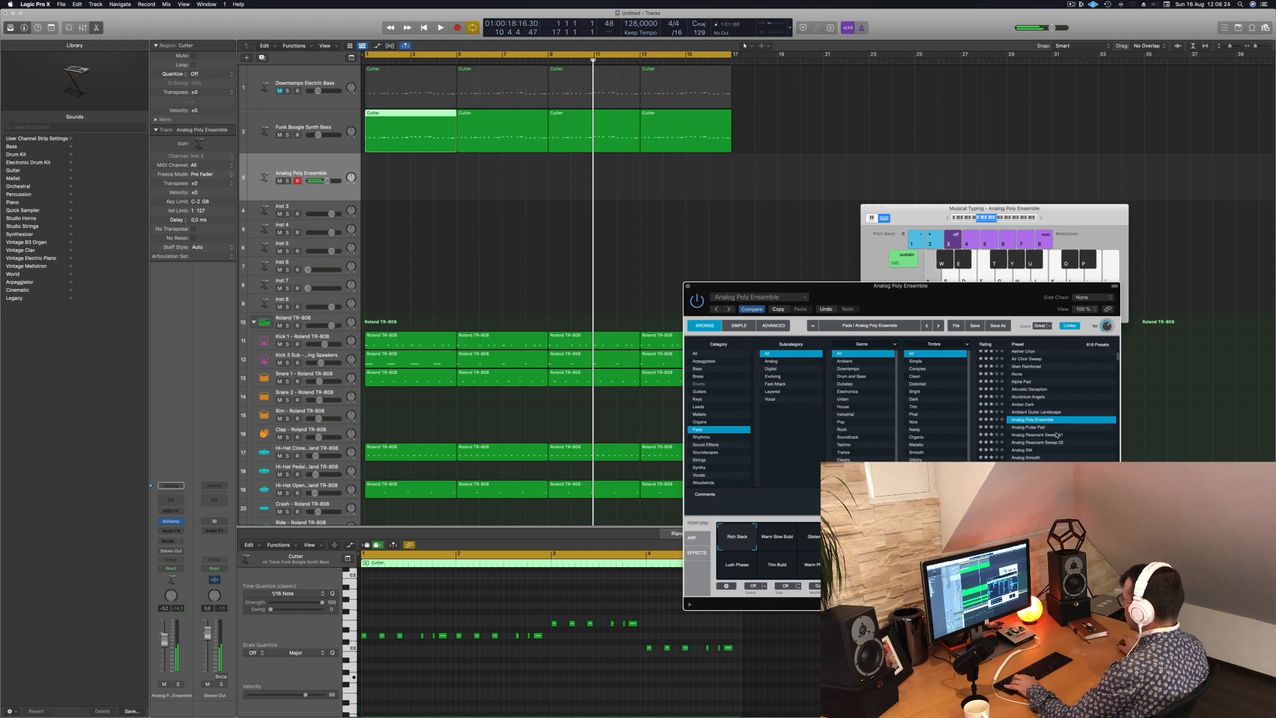
# - Try recording a sustained three-note line on the Analog Poly Ensemble track and delete the take
pyautogui.press('r')
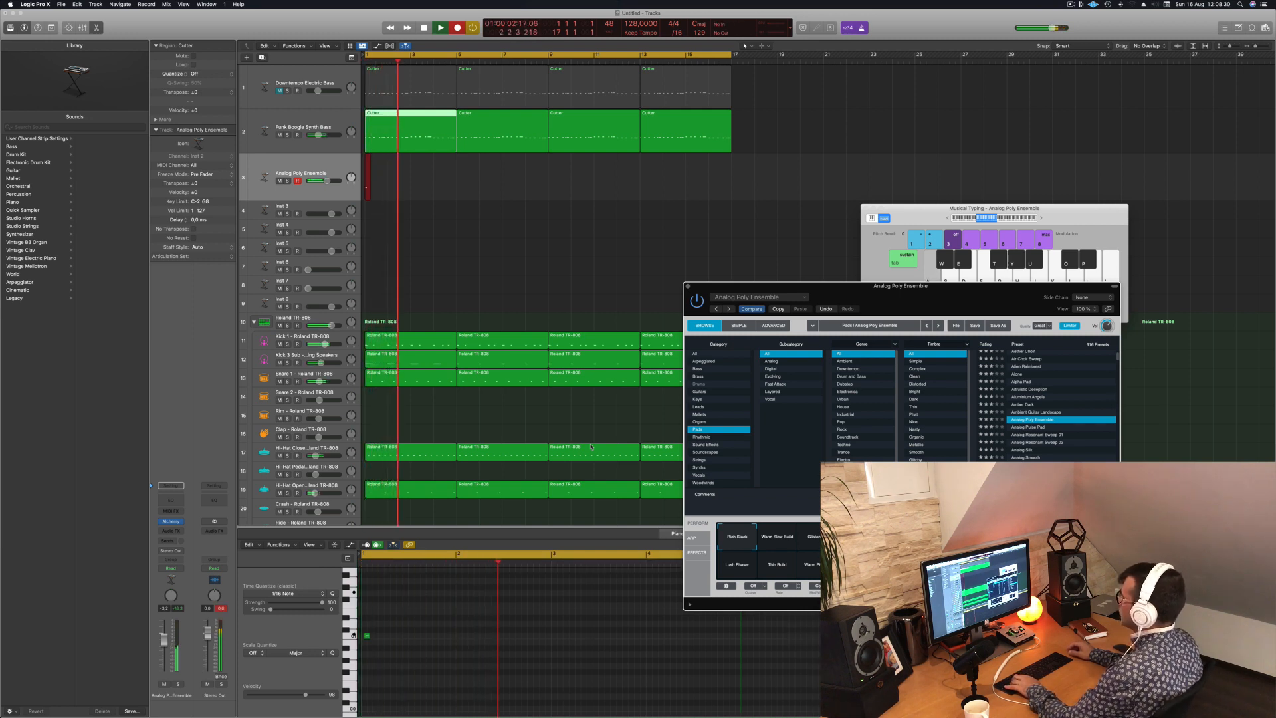
pyautogui.press('s')
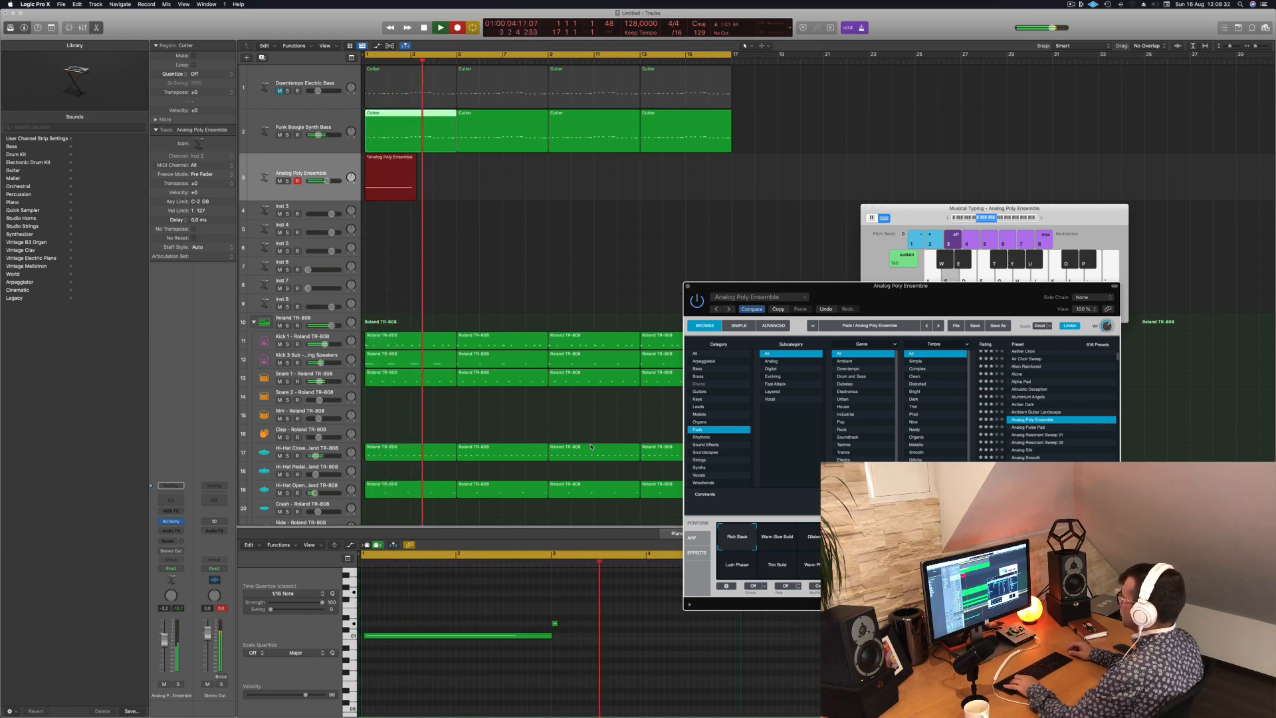
pyautogui.press('d')
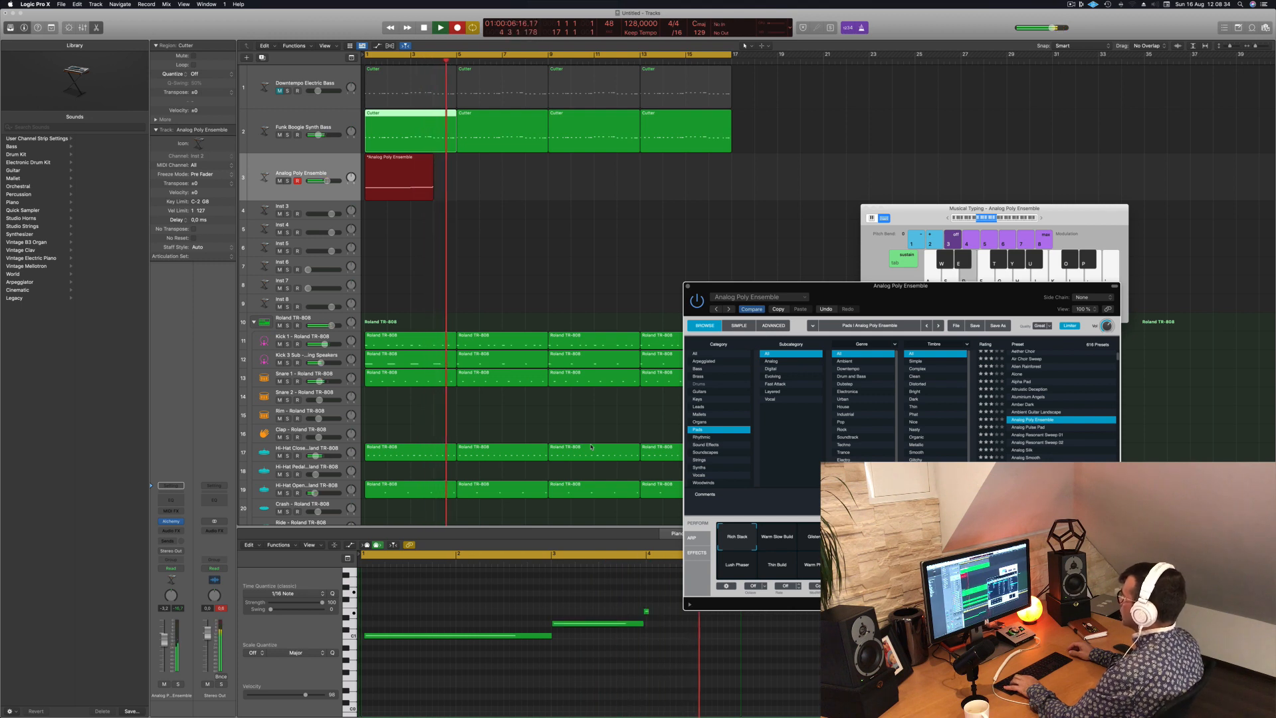
pyautogui.press('space')
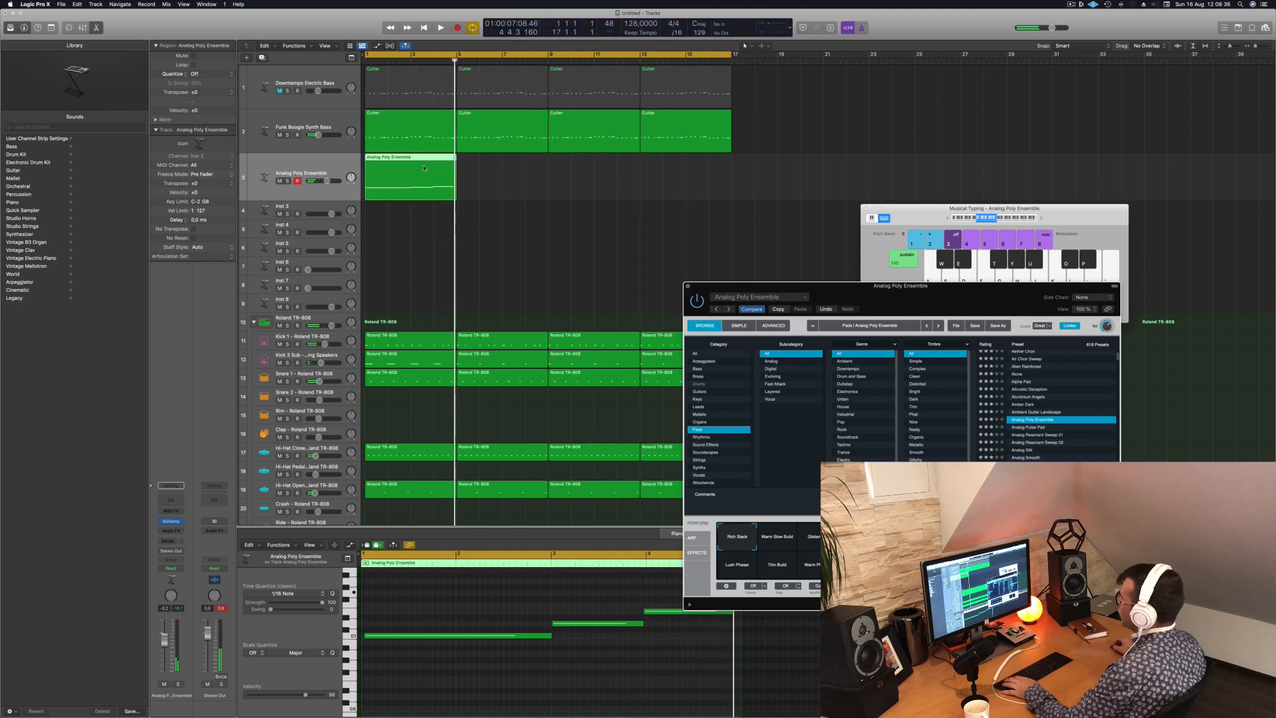
pyautogui.press('Delete')
# - Copy the first Cutter region of the Funk Boogie Synth Bass track onto the Analog Poly Ensemble track
pyautogui.click(412, 145)
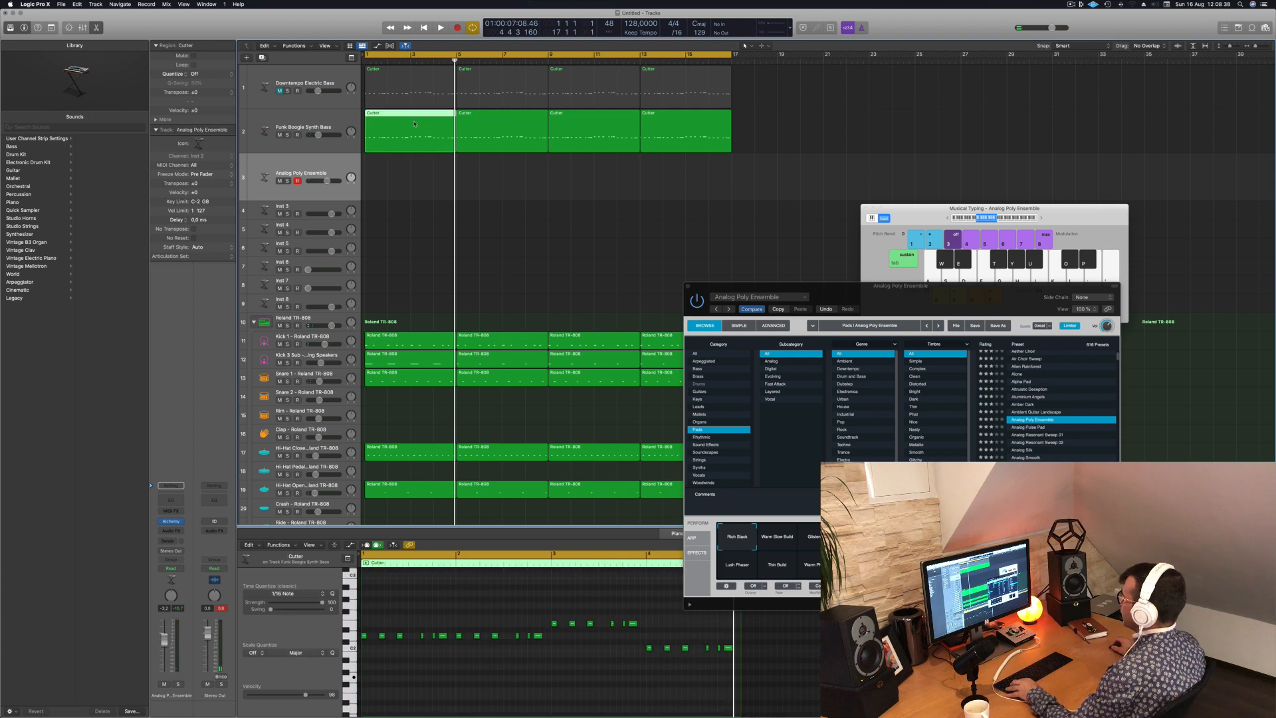
pyautogui.moveTo(412, 145); pyautogui.dragTo(413, 181)
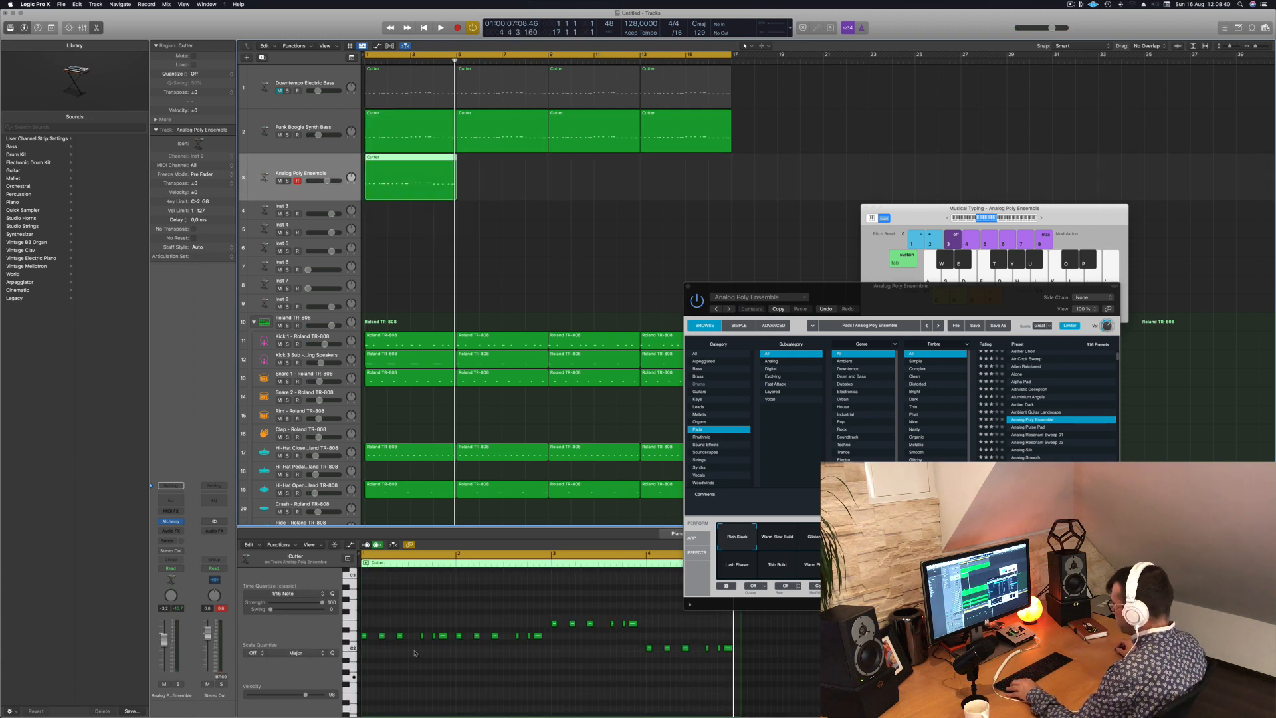
# - Delete the repeated notes in the copied region and lengthen the first note of each pitch to fill its section
pyautogui.moveTo(378, 629); pyautogui.dragTo(535, 658)
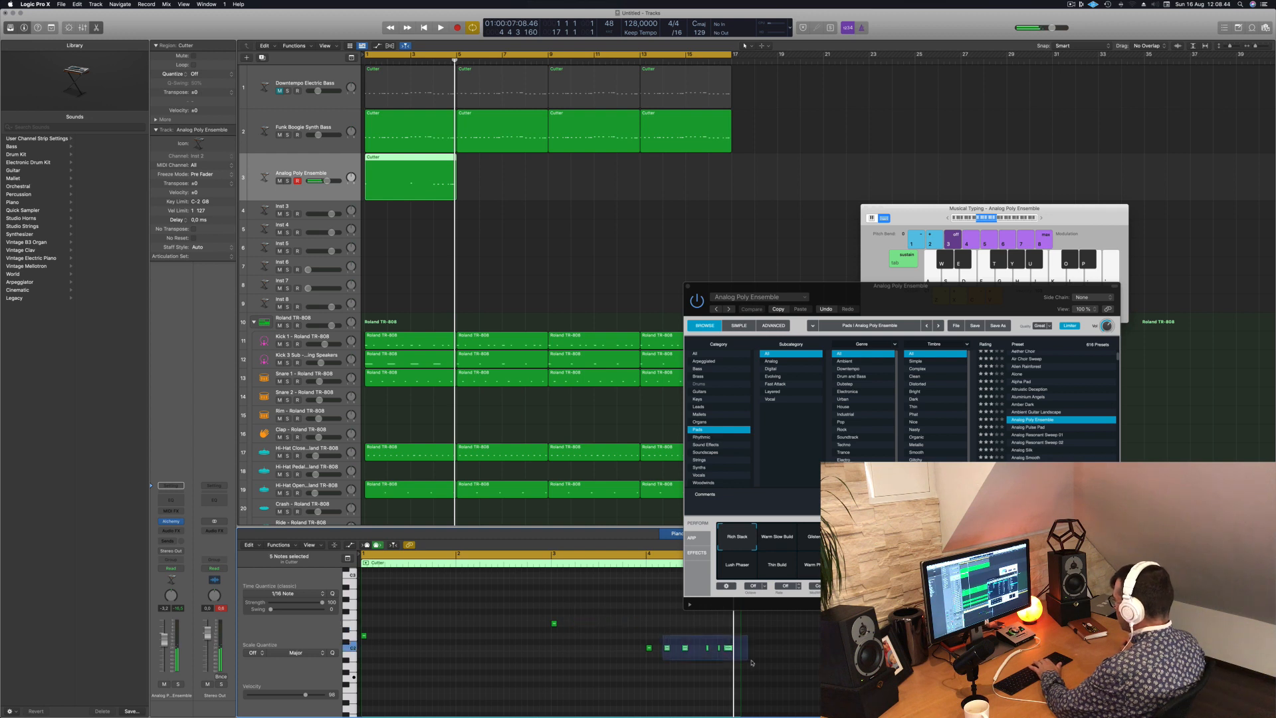
pyautogui.moveTo(671, 688); pyautogui.dragTo(508, 606)
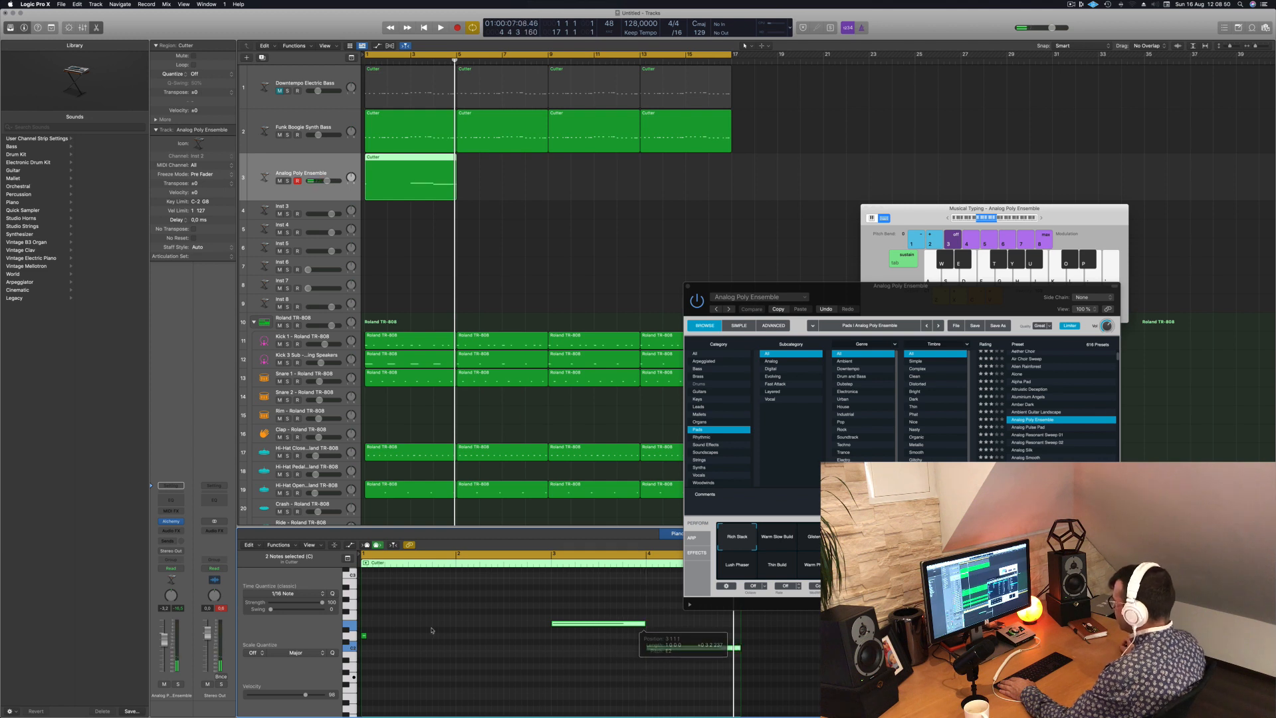
pyautogui.moveTo(365, 635); pyautogui.dragTo(525, 636)
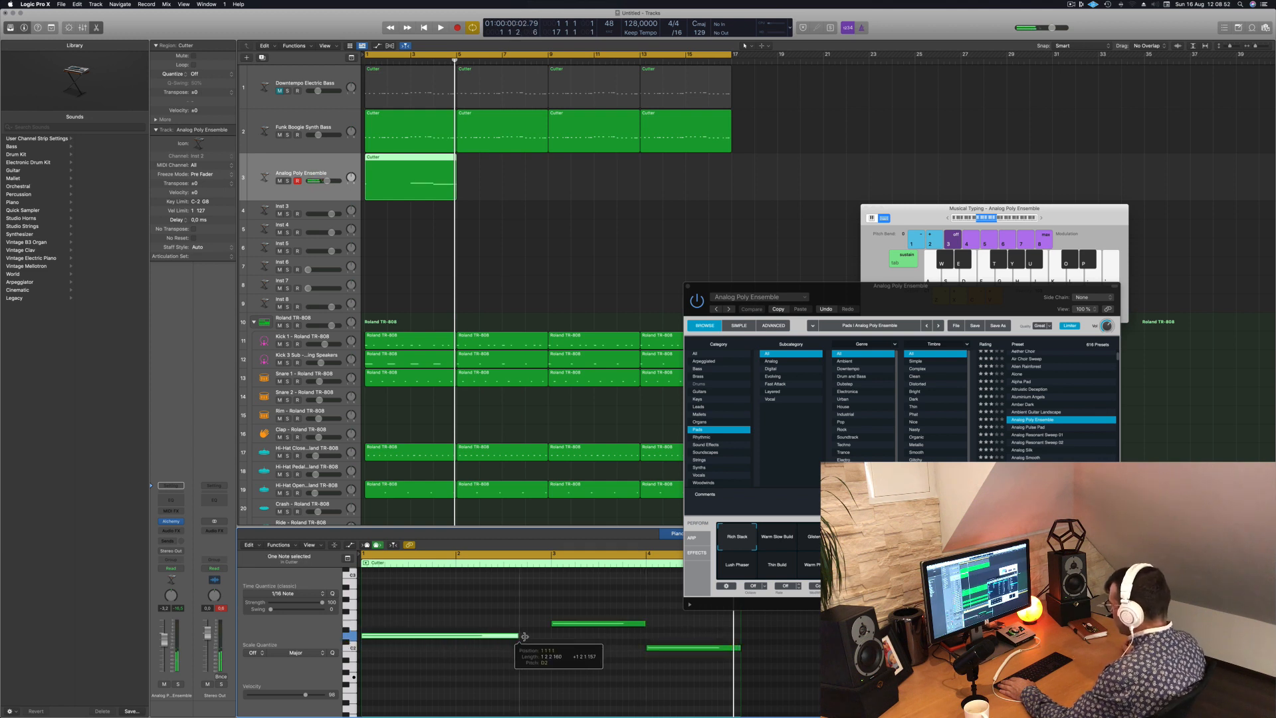
# - Transpose the three sustained pad notes down one octave and play them with the beat
pyautogui.press('space')
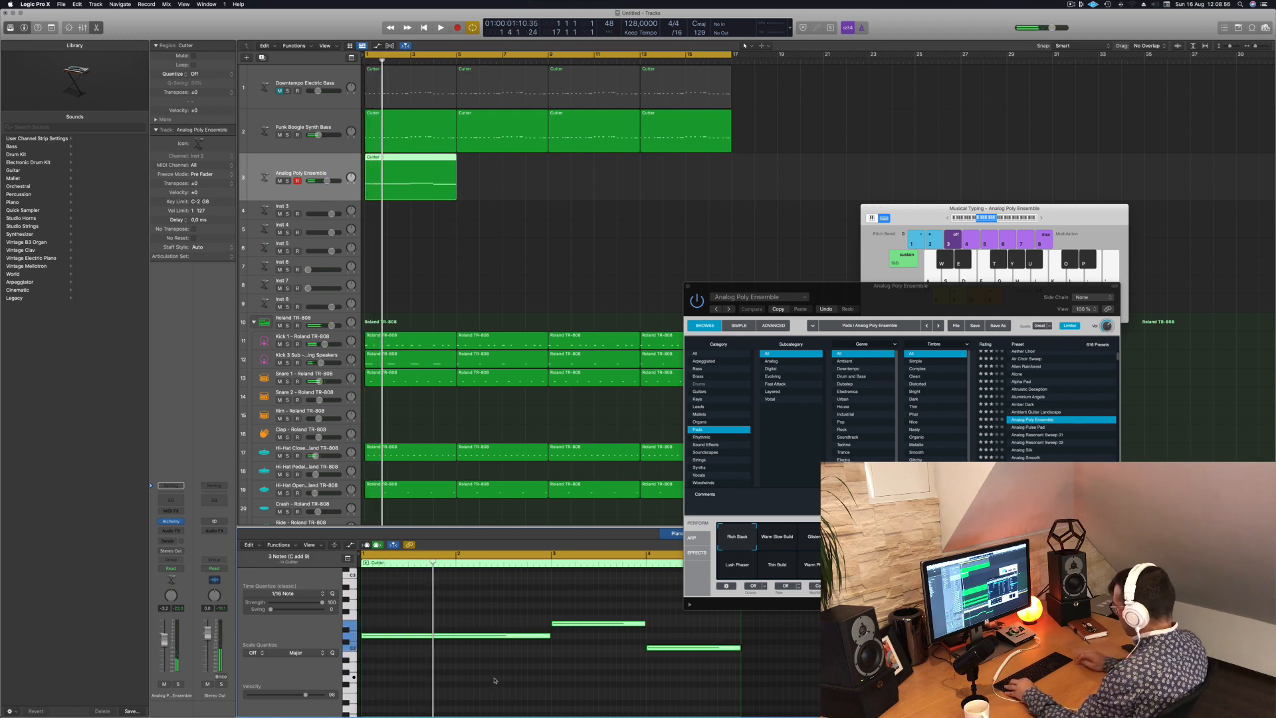
pyautogui.scroll(4, 494, 680)
pyautogui.press('space')
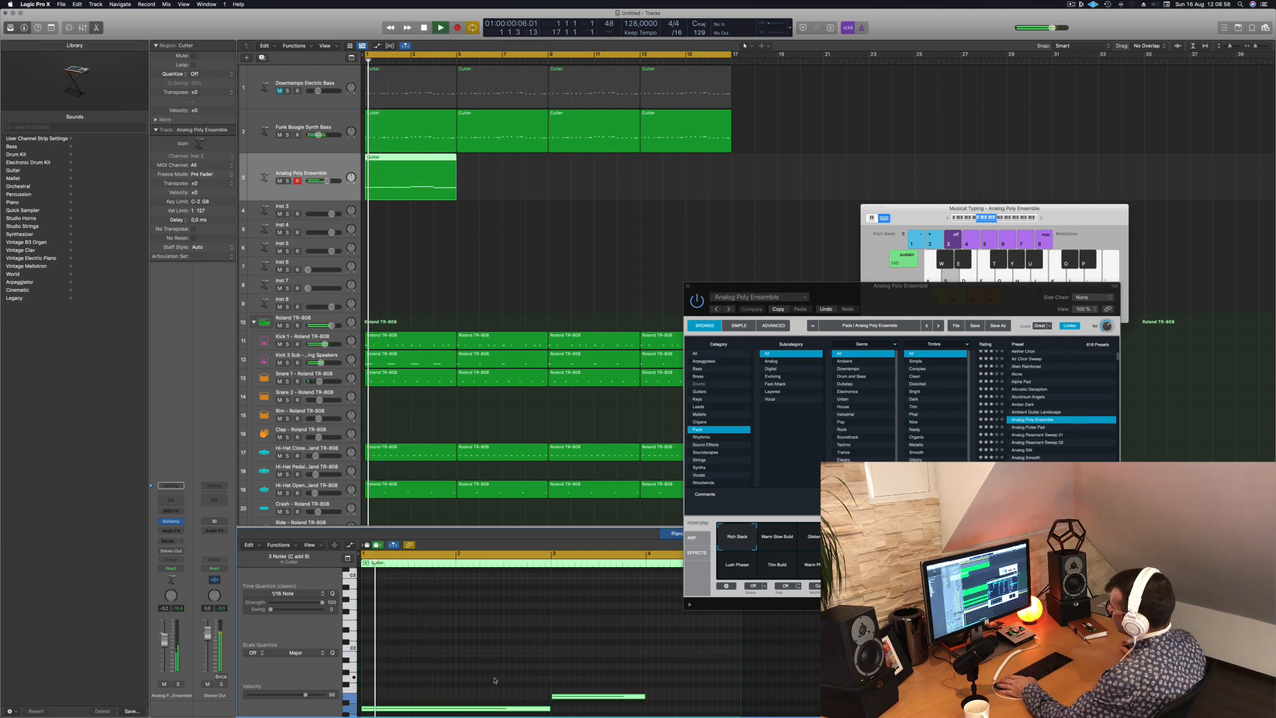
# - Copy the pad region along the Analog Poly Ensemble track so four consecutive copies fill bars 1 to 16
pyautogui.press('space')
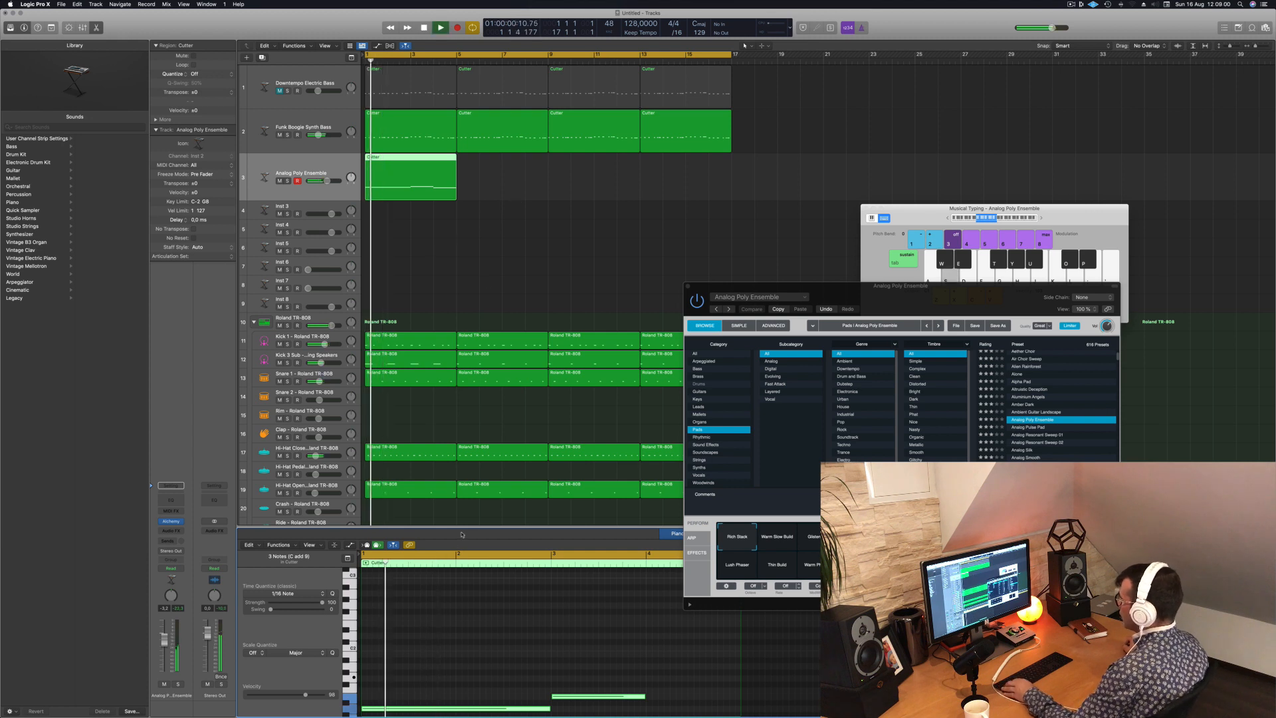
pyautogui.hscroll(-2, 461, 622)
pyautogui.click(461, 621)
pyautogui.press('s')
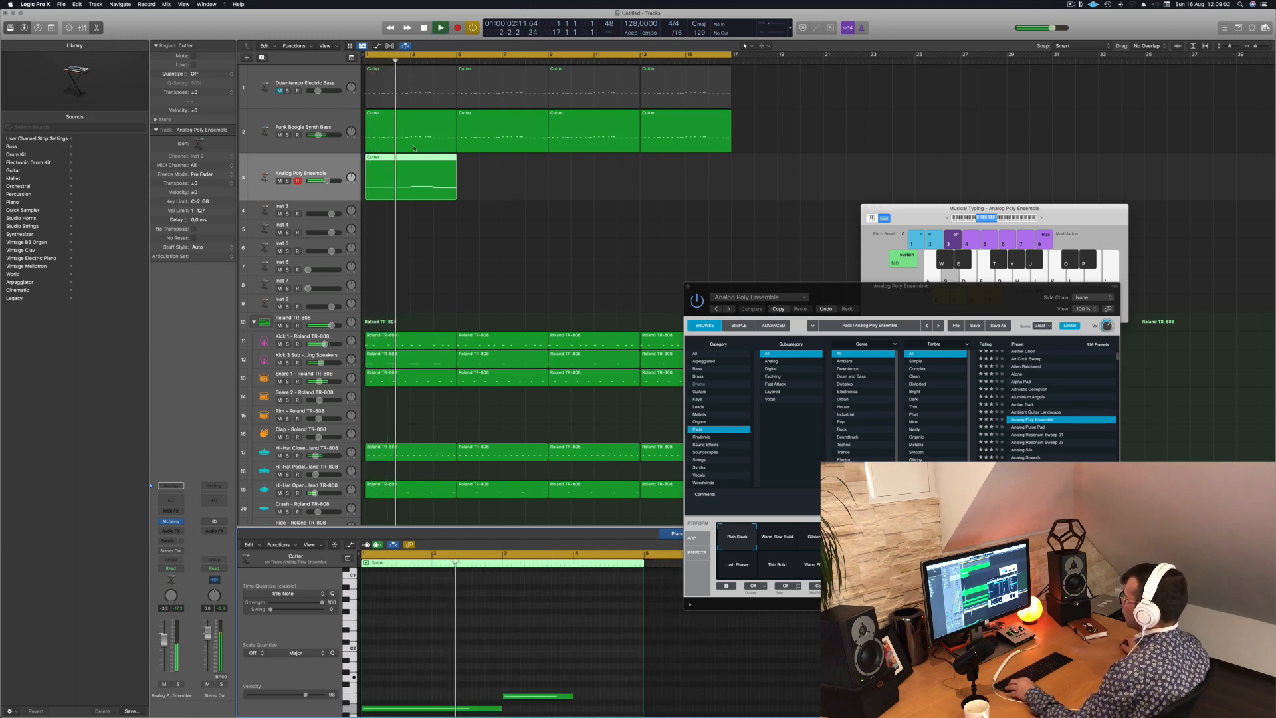
pyautogui.keyDown('alt'); pyautogui.moveTo(411, 159); pyautogui.dragTo(510, 167); pyautogui.keyUp('alt')
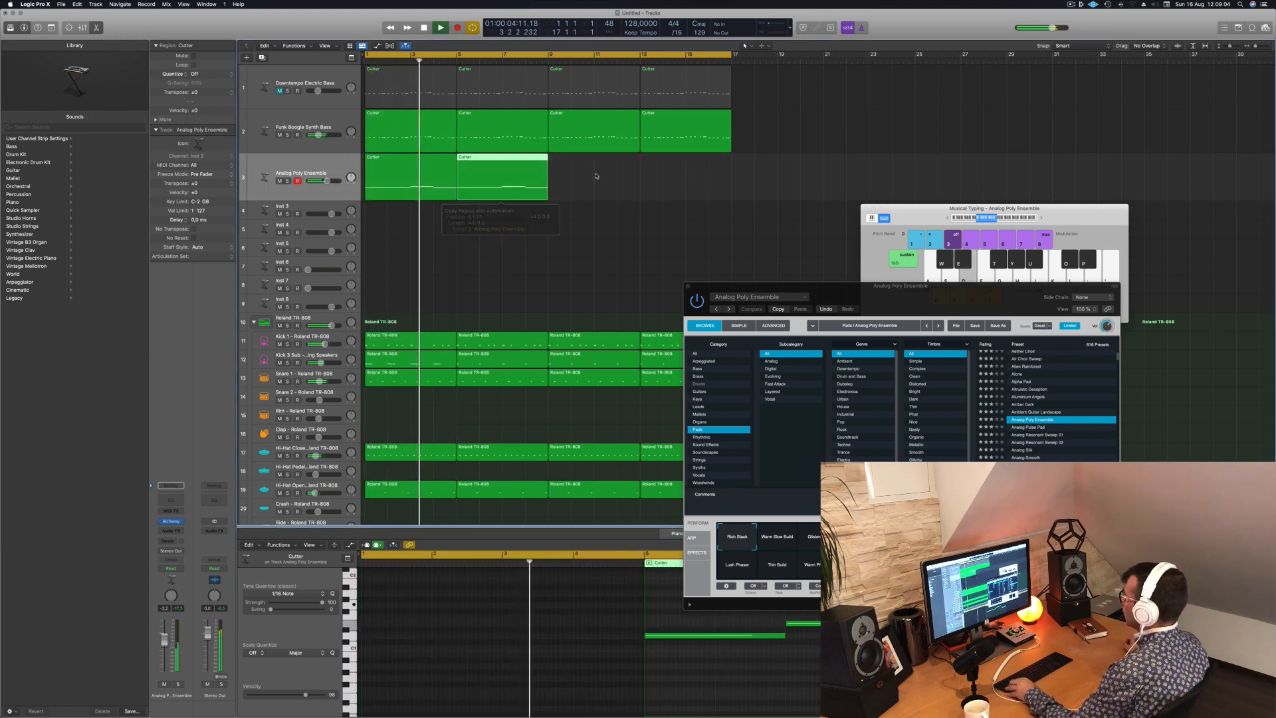
pyautogui.moveTo(596, 176)
pyautogui.mouseDown()
pyautogui.moveTo(444, 176)
pyautogui.moveTo(600, 162)
pyautogui.mouseUp()
# - Audition the Resonant Phaser, Warm Phaser and Thin Build variations in Alchemy with the beat and choose Lush Phaser
pyautogui.moveTo(904, 289); pyautogui.dragTo(671, 261)
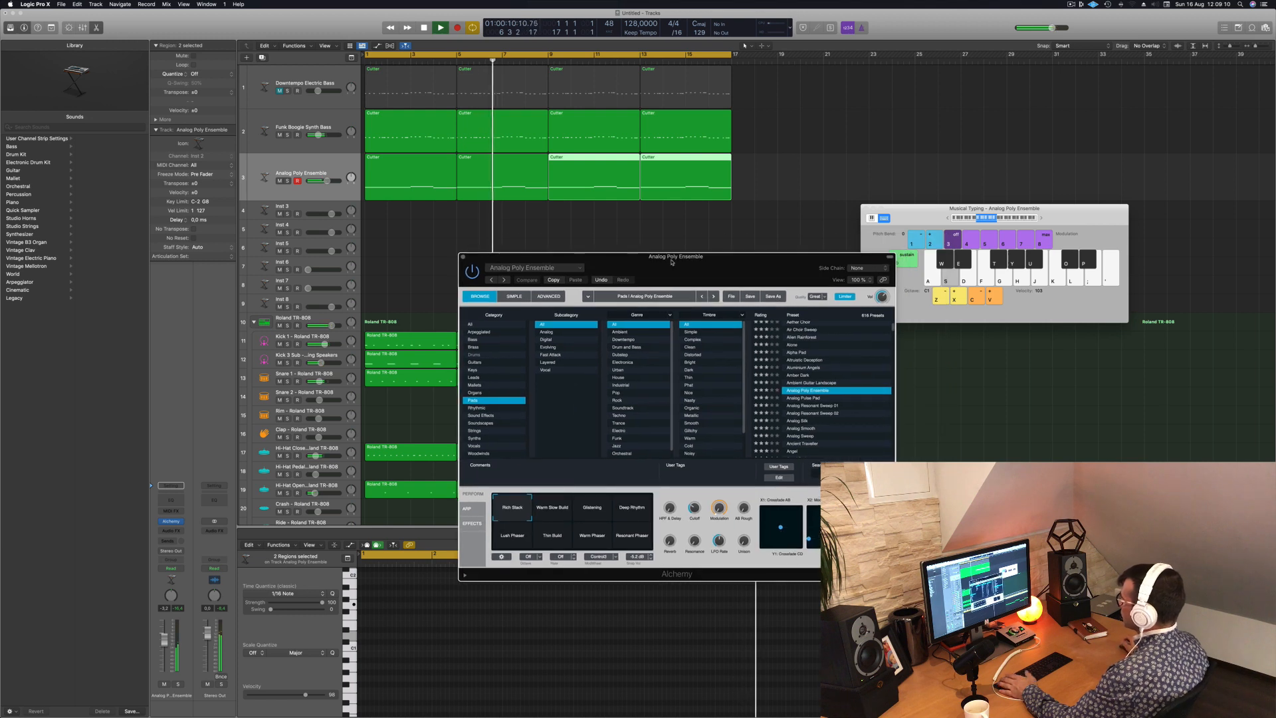
pyautogui.press('space')
pyautogui.click(626, 508)
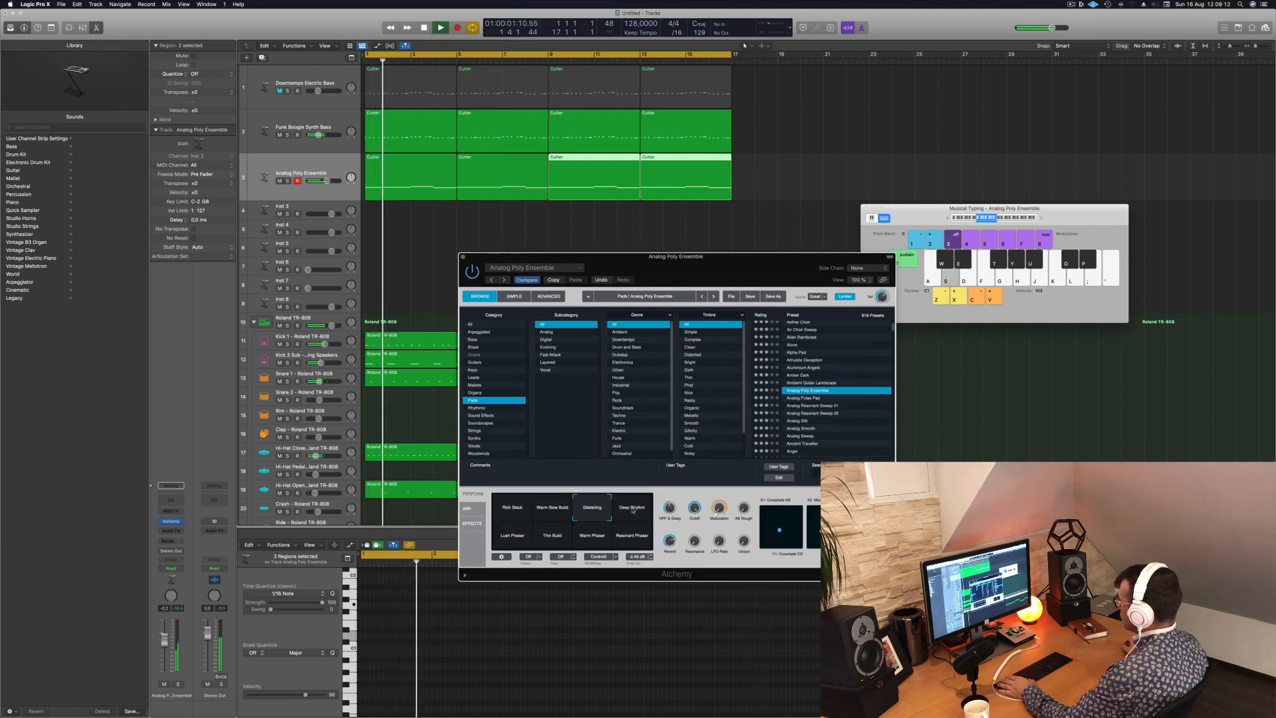
pyautogui.click(596, 539)
pyautogui.click(552, 537)
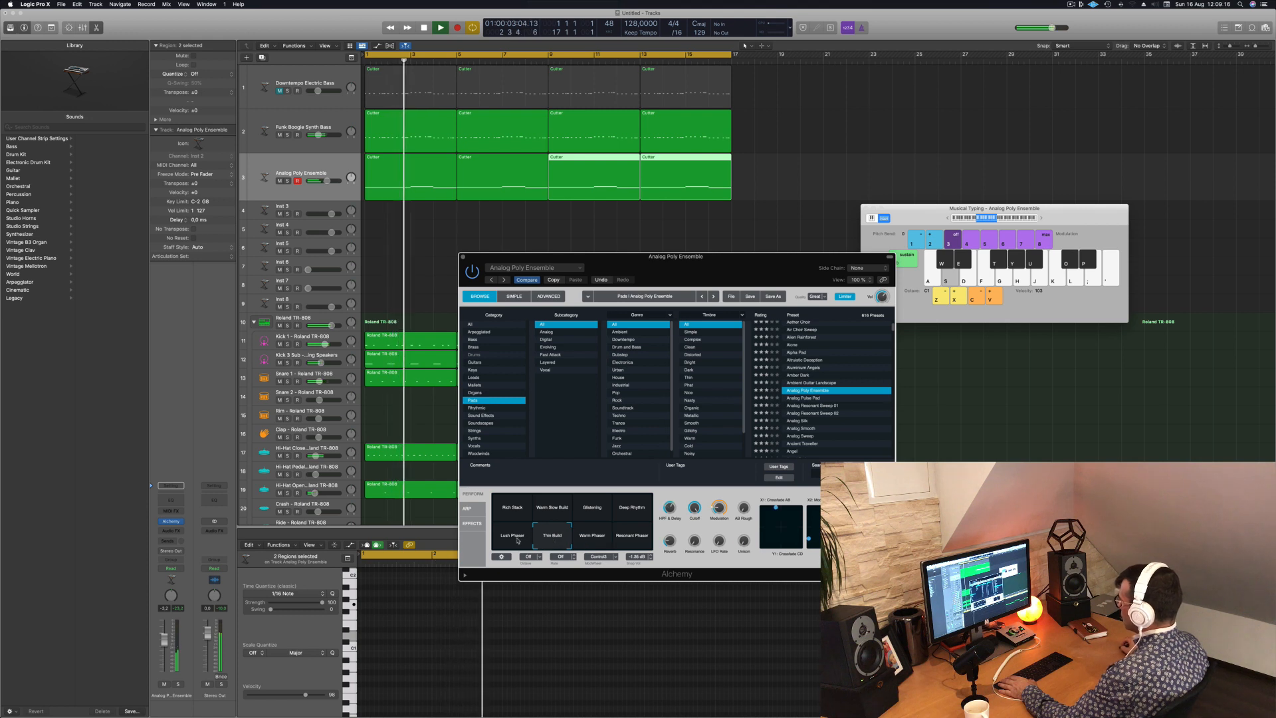
pyautogui.press('space')
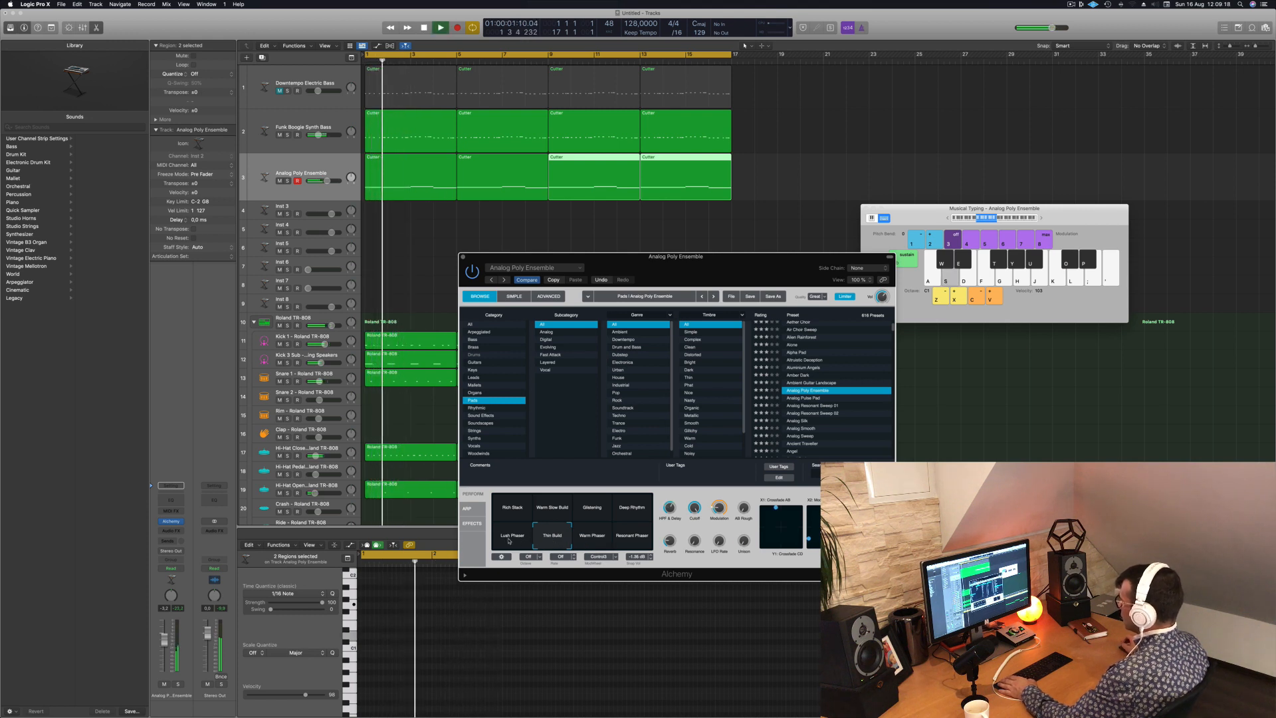
pyautogui.moveTo(724, 272); pyautogui.dragTo(990, 131)
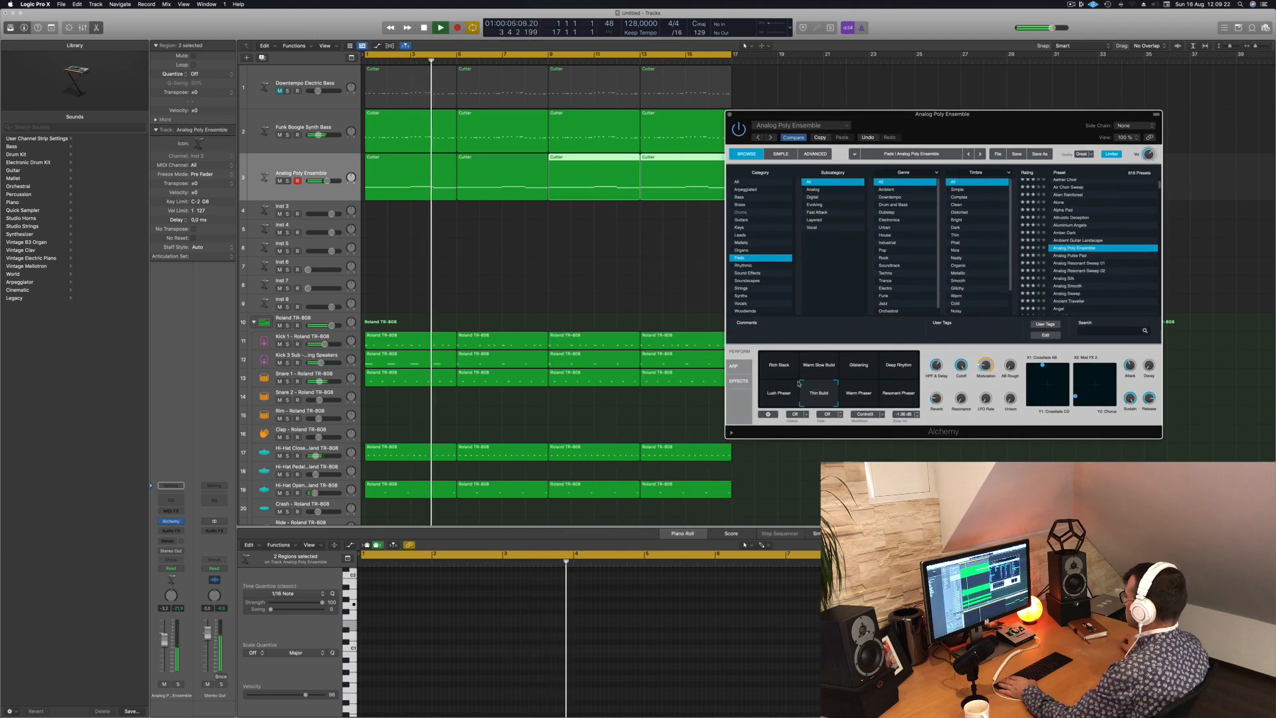
pyautogui.click(779, 396)
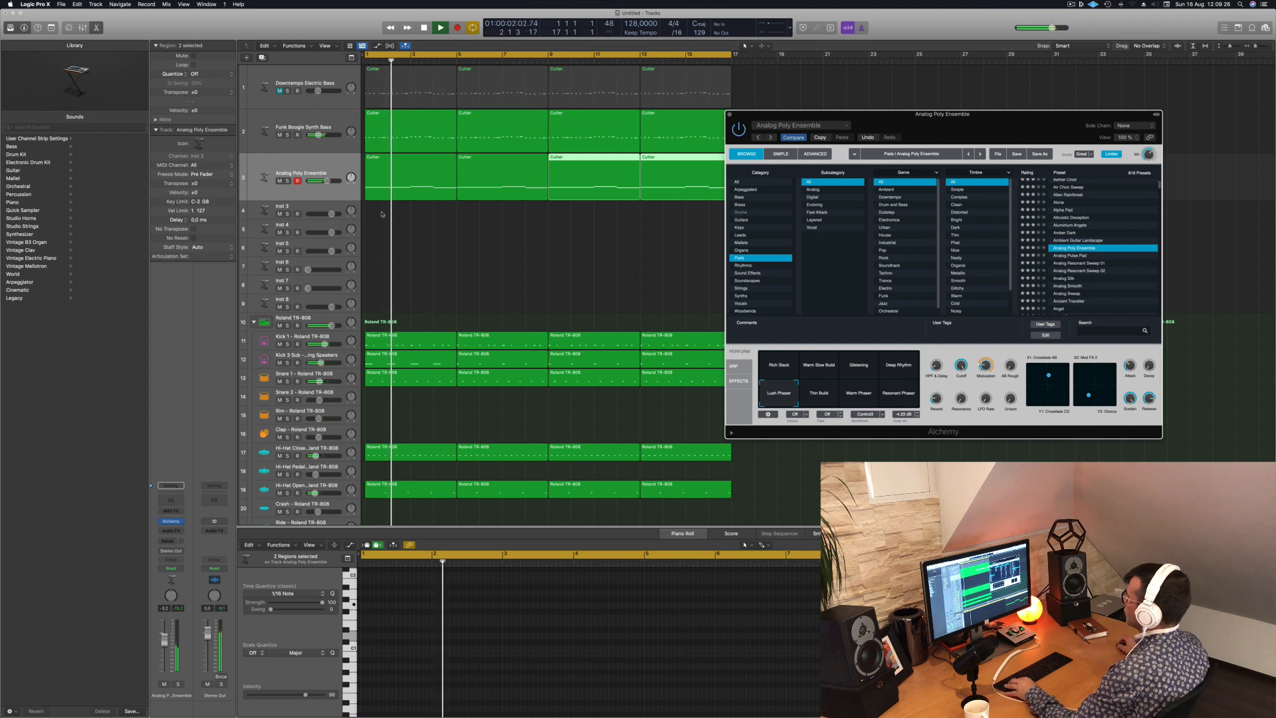
# - Duplicate the Analog Poly Ensemble track with its instrument and copy all four pad regions onto the new track
pyautogui.click(406, 157)
pyautogui.moveTo(406, 156); pyautogui.dragTo(401, 188)
pyautogui.press('space')
pyautogui.click(309, 166)
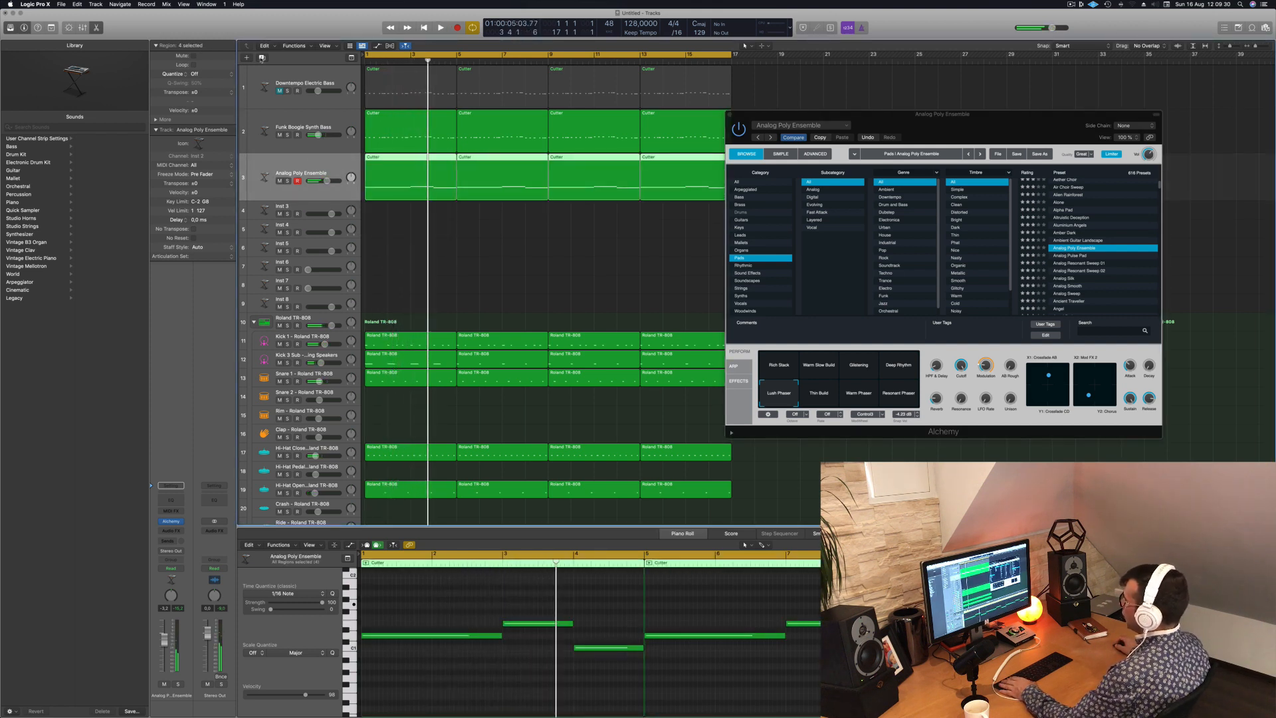
pyautogui.press('super+d')
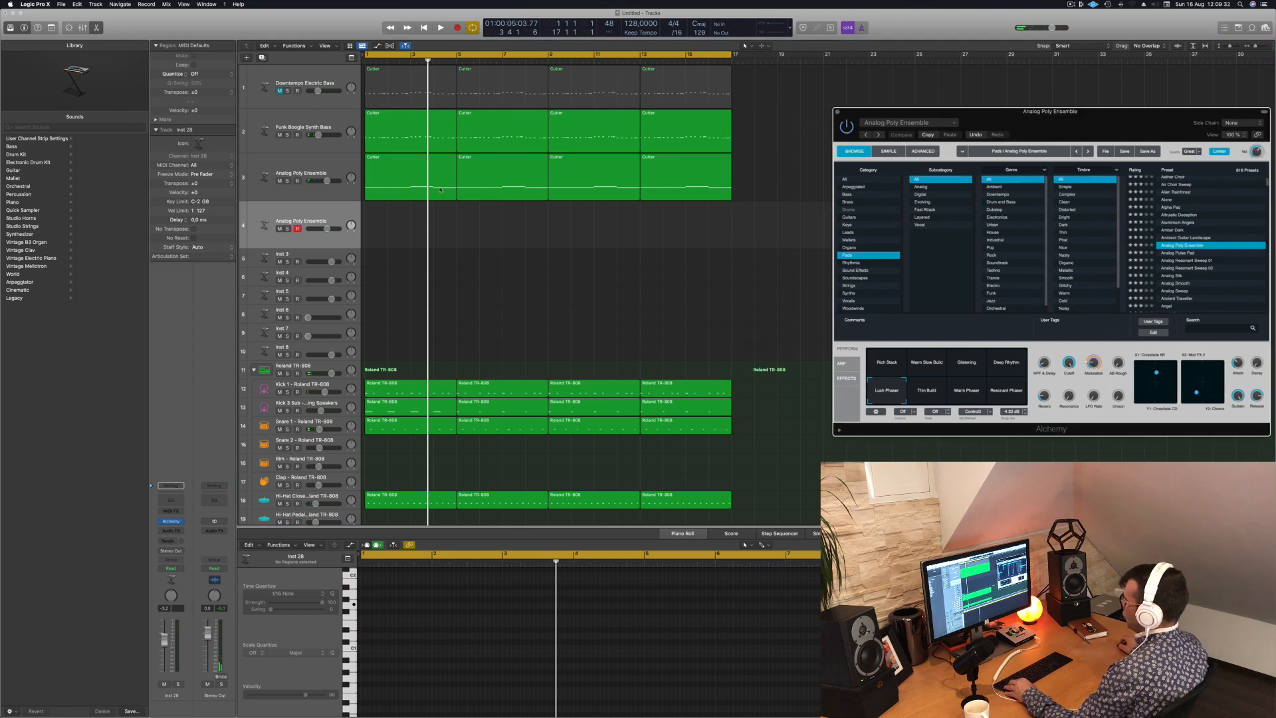
pyautogui.moveTo(564, 211); pyautogui.dragTo(713, 198)
pyautogui.moveTo(410, 157); pyautogui.dragTo(408, 218)
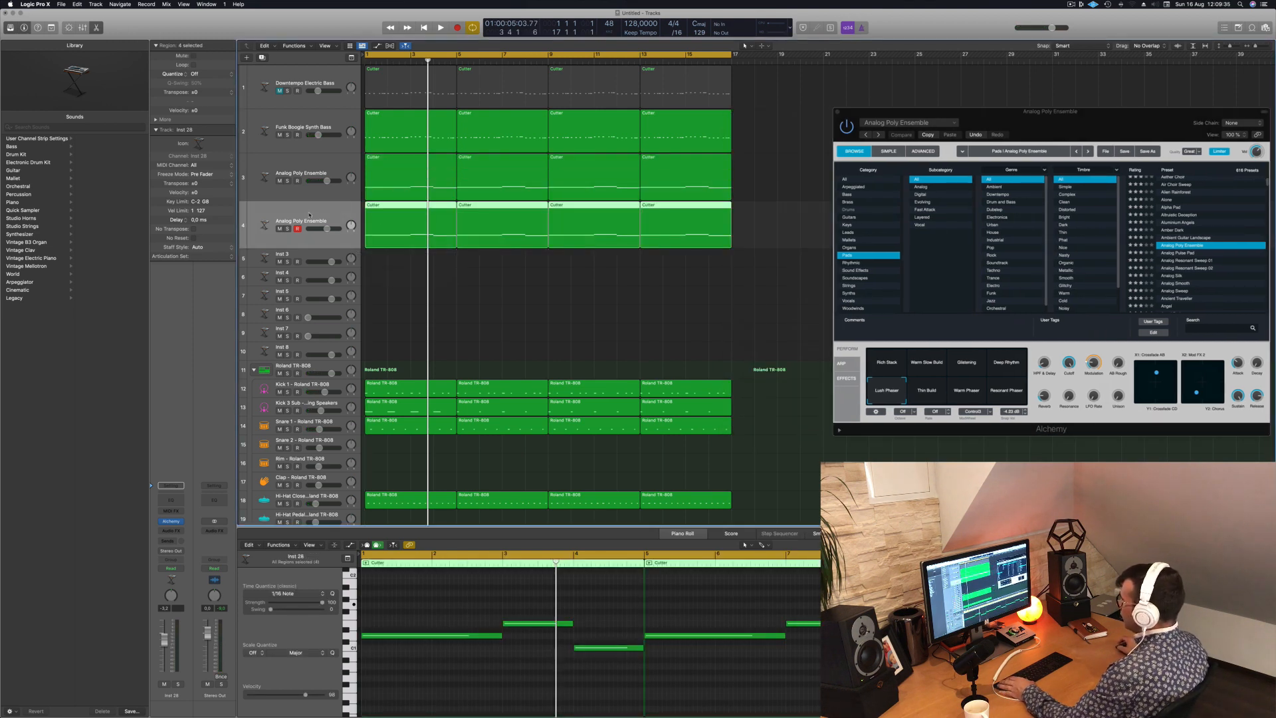
# - Open Alchemy on the duplicated pad track, solo the track and adjust the Cutoff of its Rich Stack sound
pyautogui.click(172, 522)
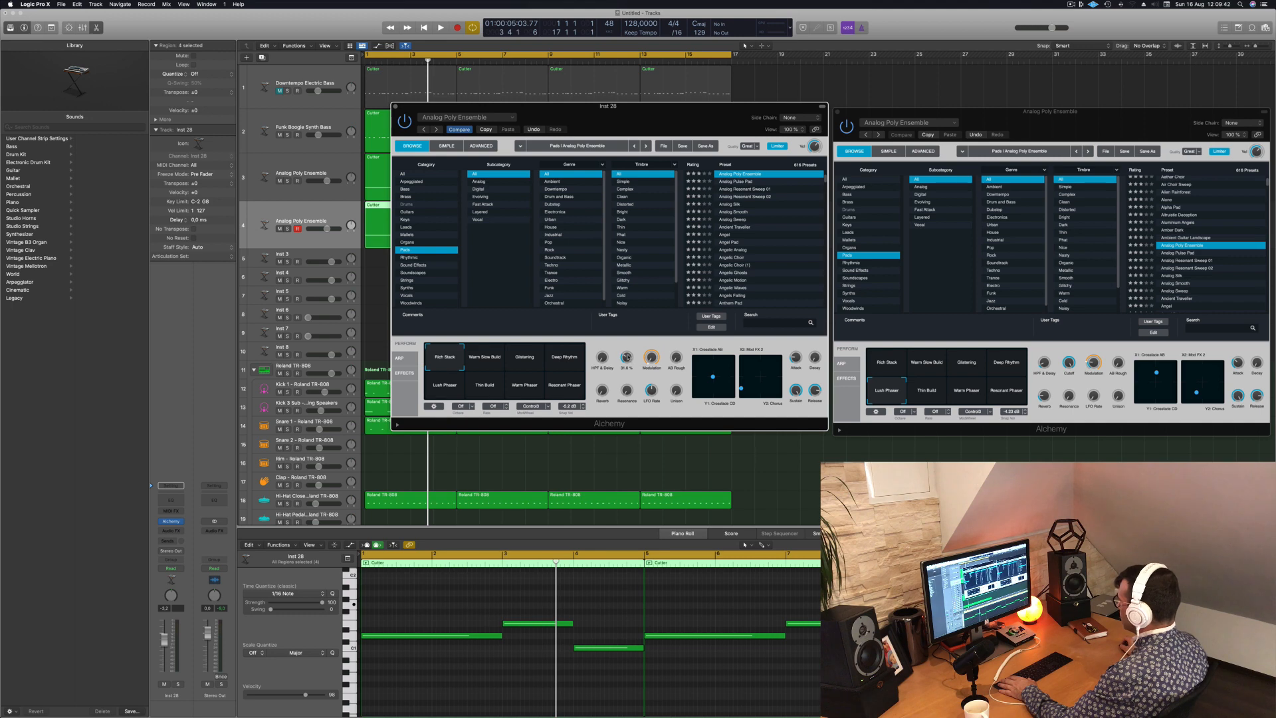
pyautogui.press('Return')
pyautogui.press('space')
pyautogui.moveTo(605, 106); pyautogui.dragTo(894, 120)
pyautogui.click(287, 228)
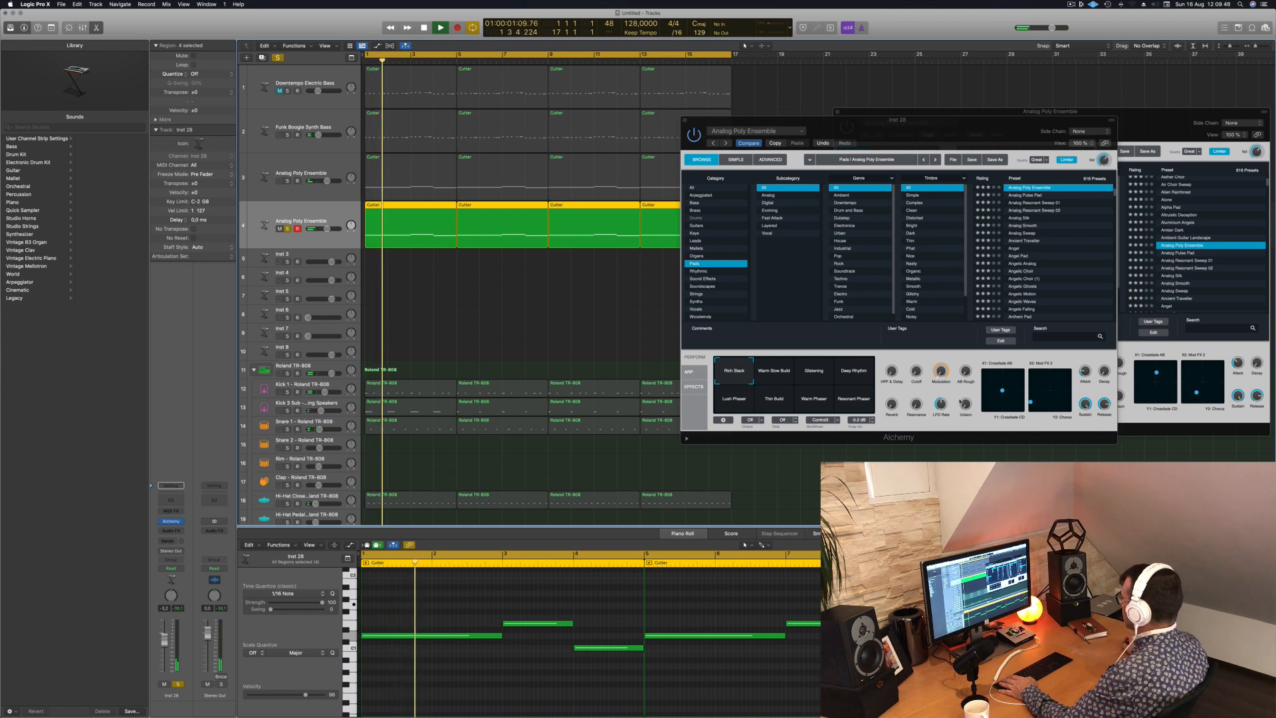
pyautogui.press('Return')
pyautogui.moveTo(915, 372); pyautogui.dragTo(918, 360)
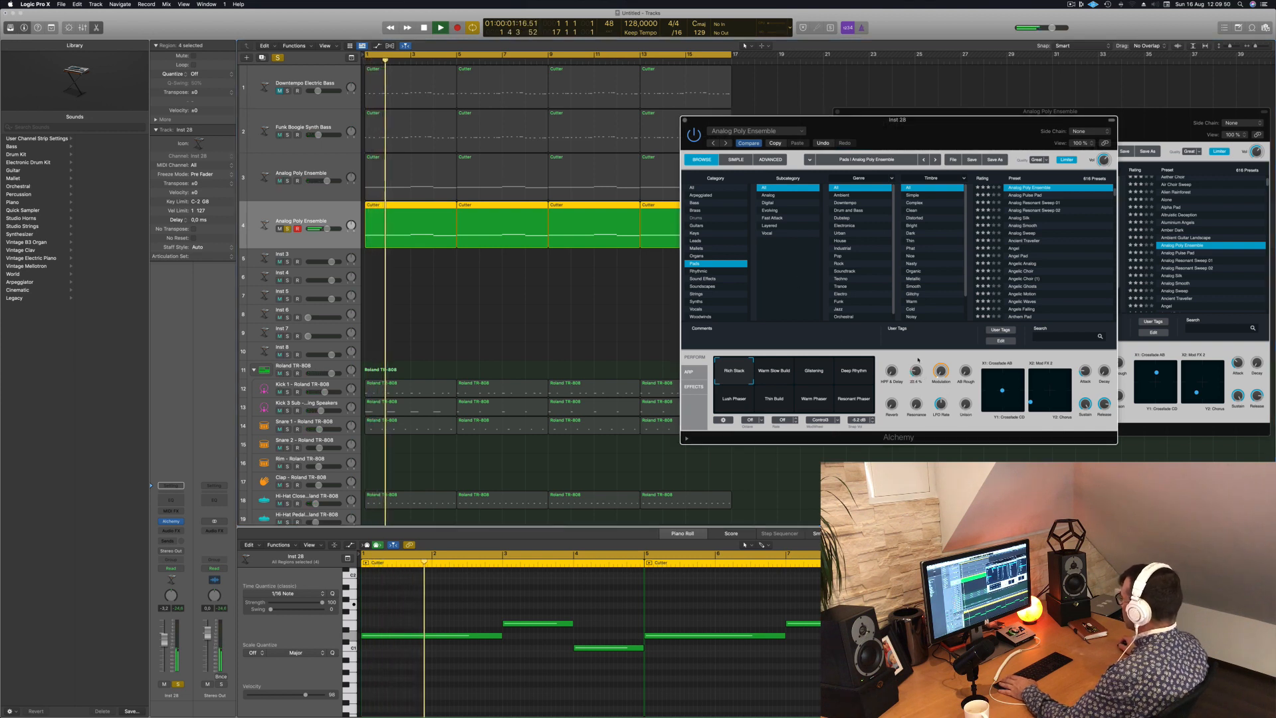
pyautogui.press('space')
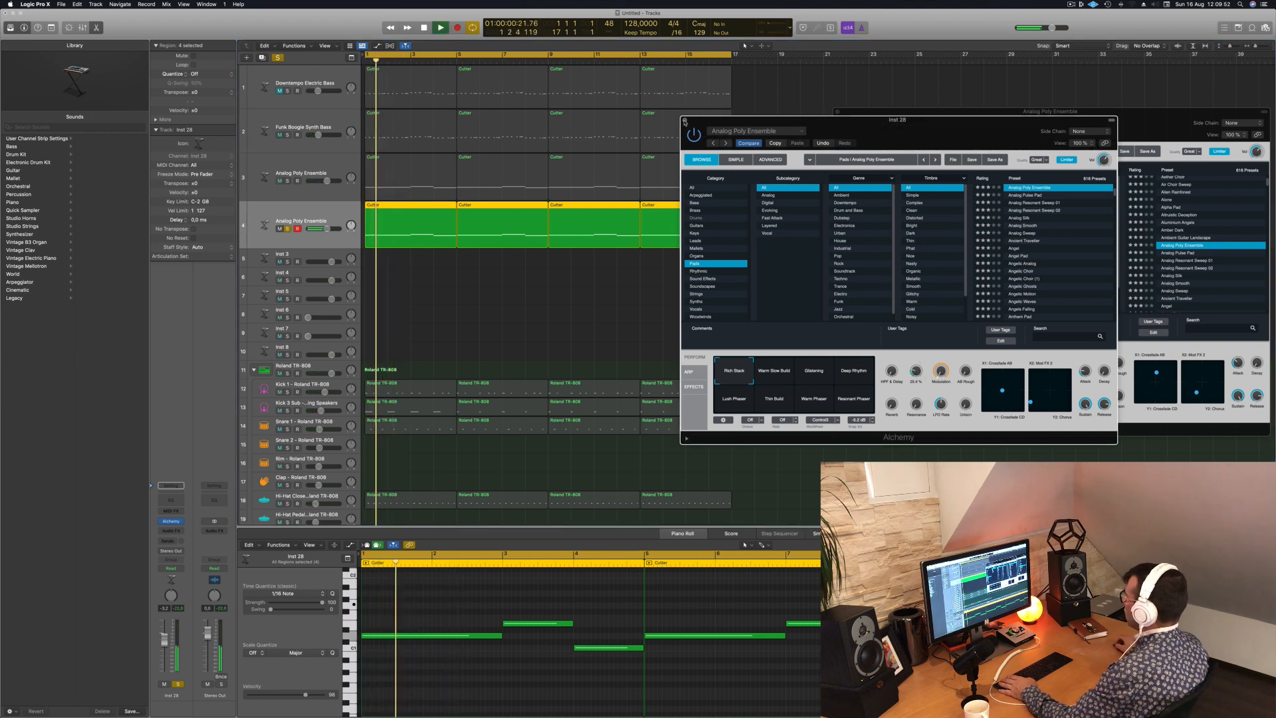
# - Close the duplicate's Alchemy window, unsolo its track and play both pads together with the beat
pyautogui.click(684, 120)
pyautogui.press('space')
pyautogui.press('space')
pyautogui.click(287, 229)
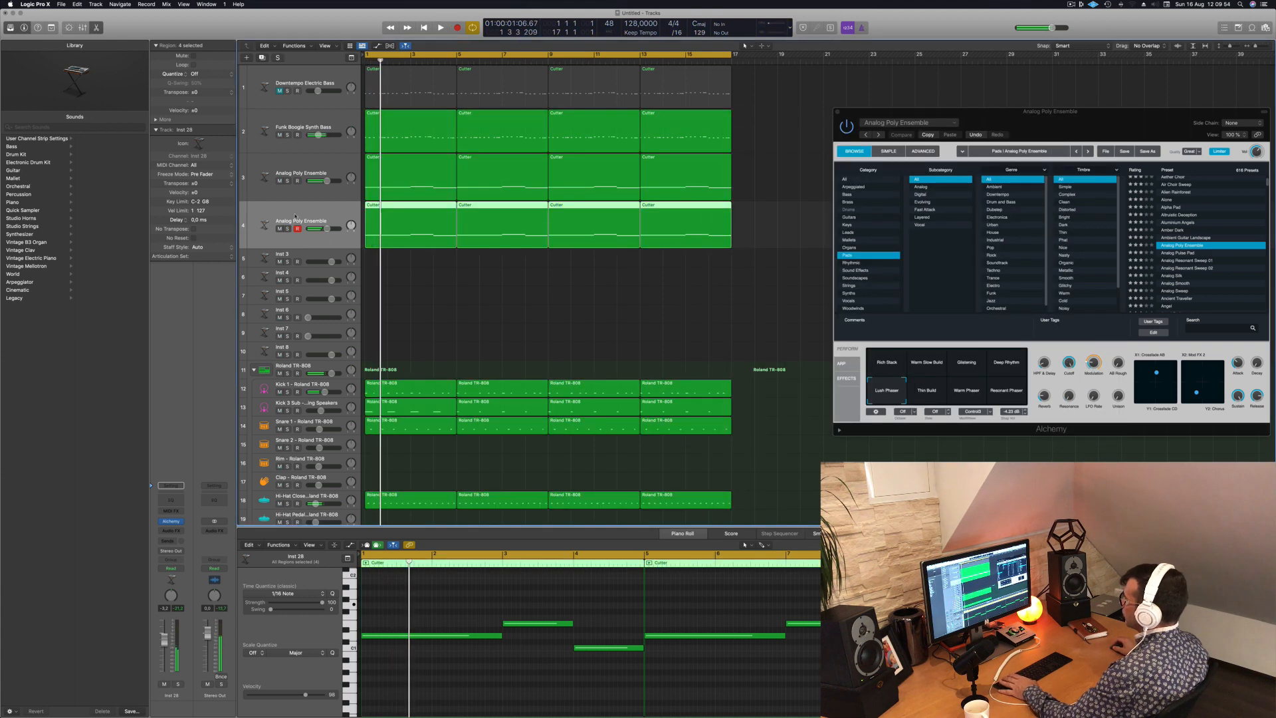
pyautogui.press('space')
pyautogui.press('space')
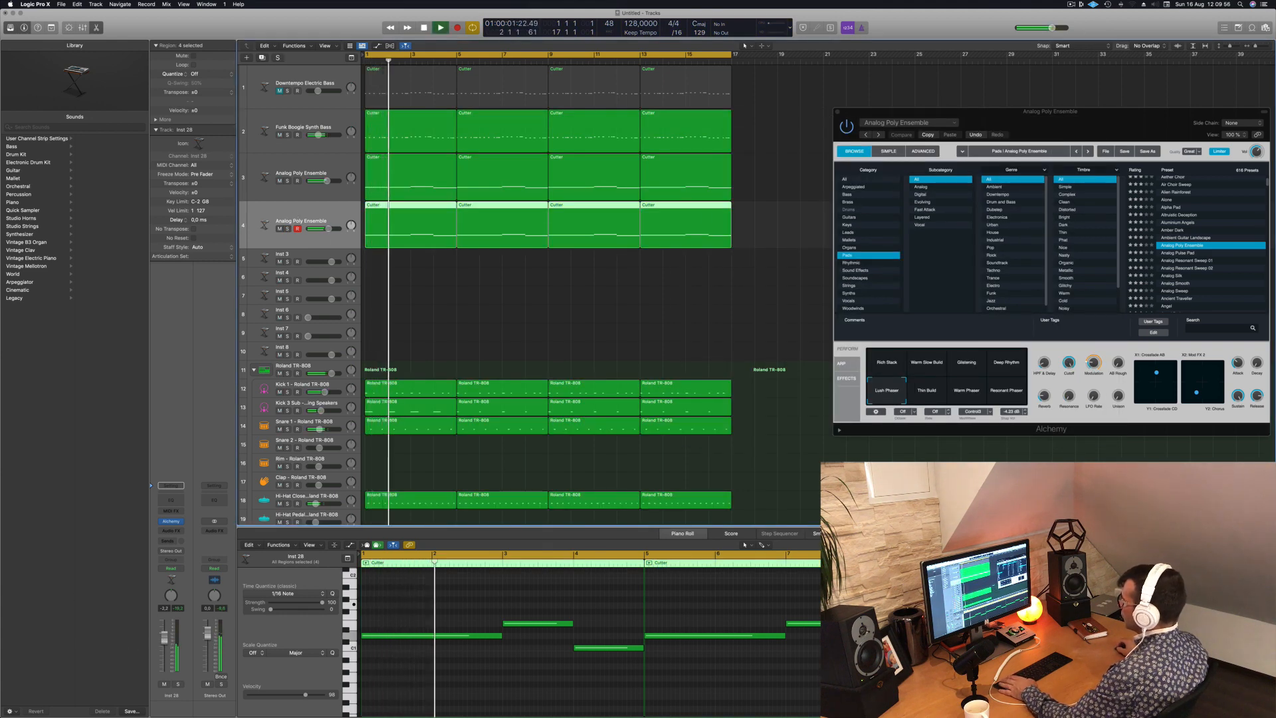
# - Select the original Analog Poly Ensemble track and bring up its Alchemy instrument during playback
pyautogui.click(307, 166)
pyautogui.press('space')
pyautogui.press('space')
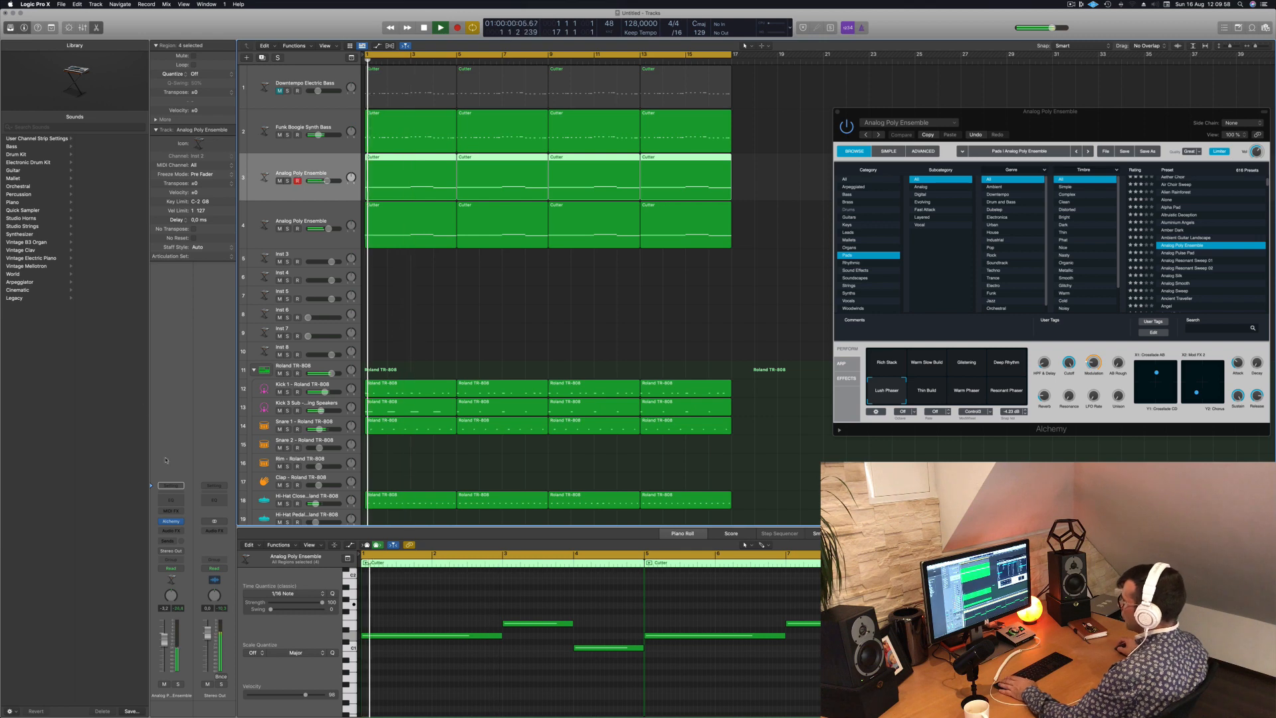
pyautogui.click(171, 523)
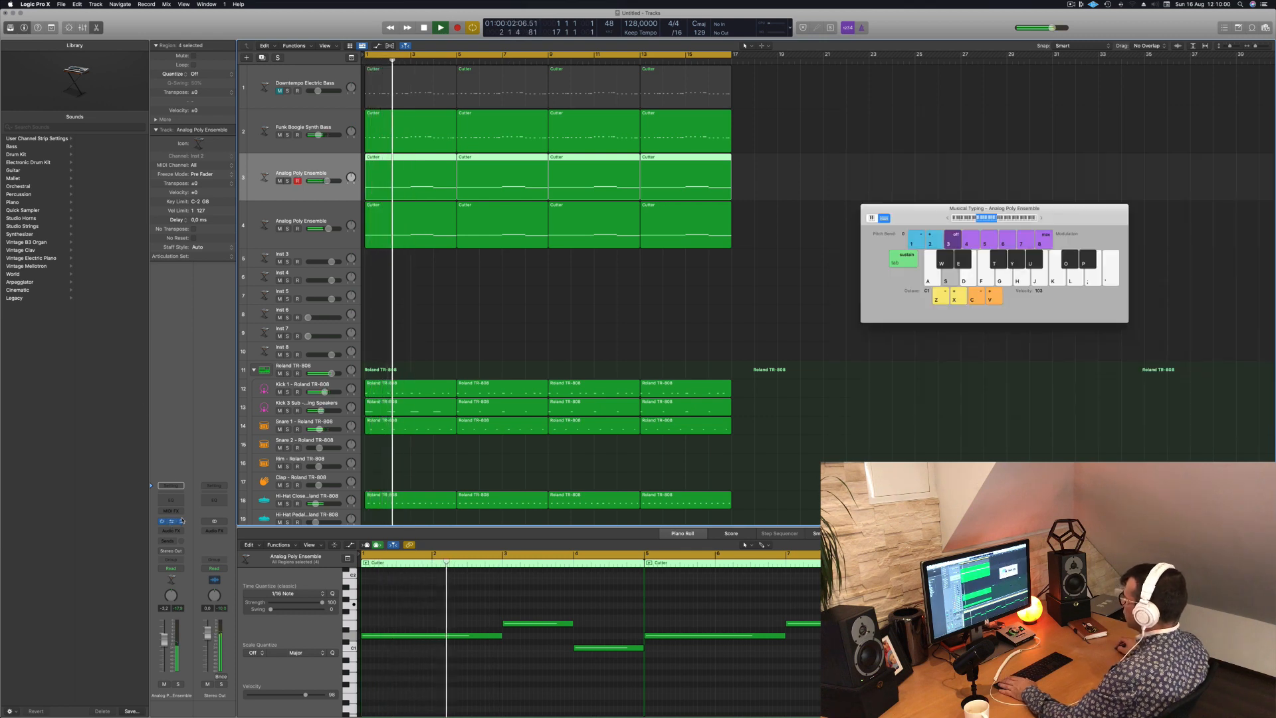
pyautogui.click(171, 523)
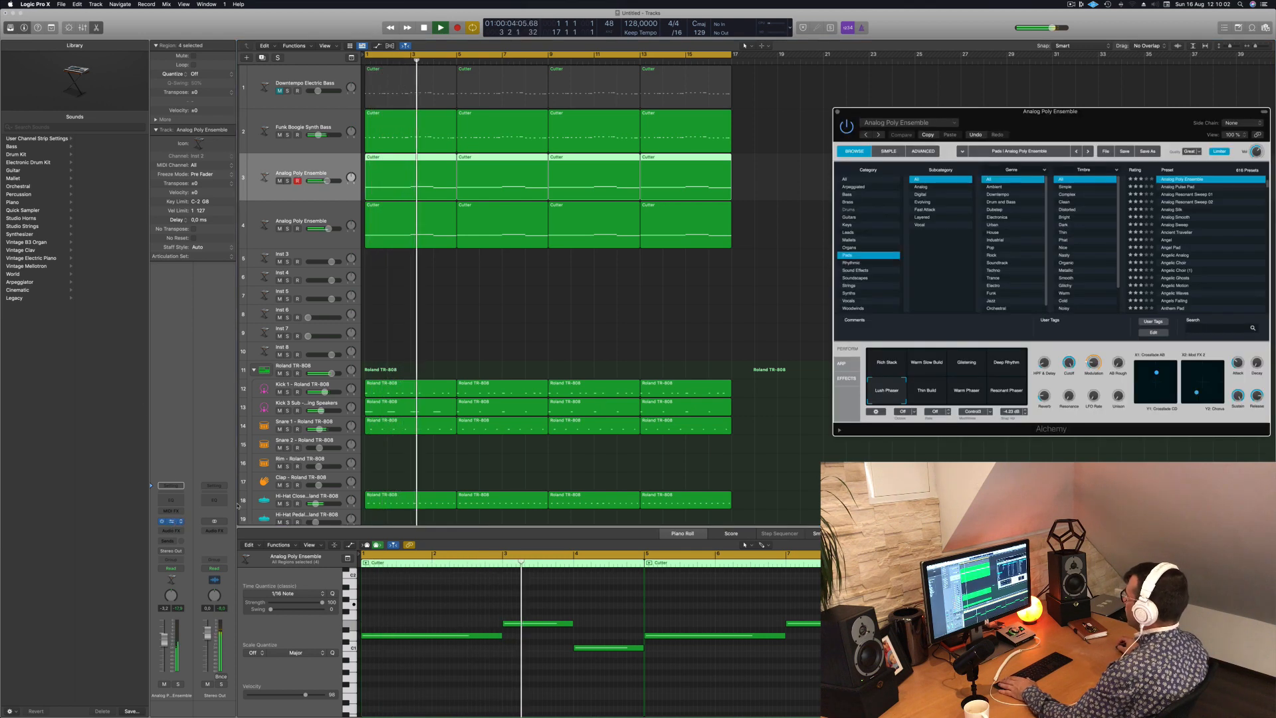
pyautogui.moveTo(1053, 128); pyautogui.dragTo(691, 213)
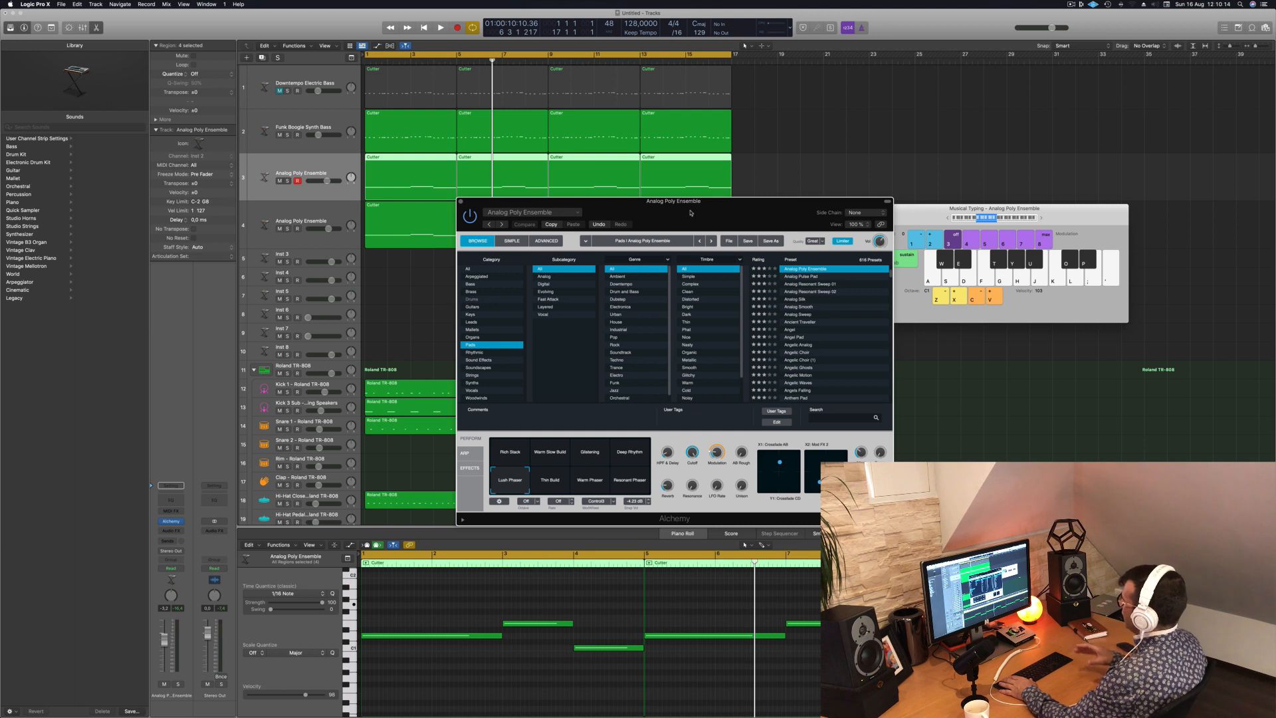
# - Audition Rich Stack, Warm Slow Build, Glistening and Deep Rhythm on the original pad, trying different Cutoff and HPF & Delay amounts
pyautogui.press('Return')
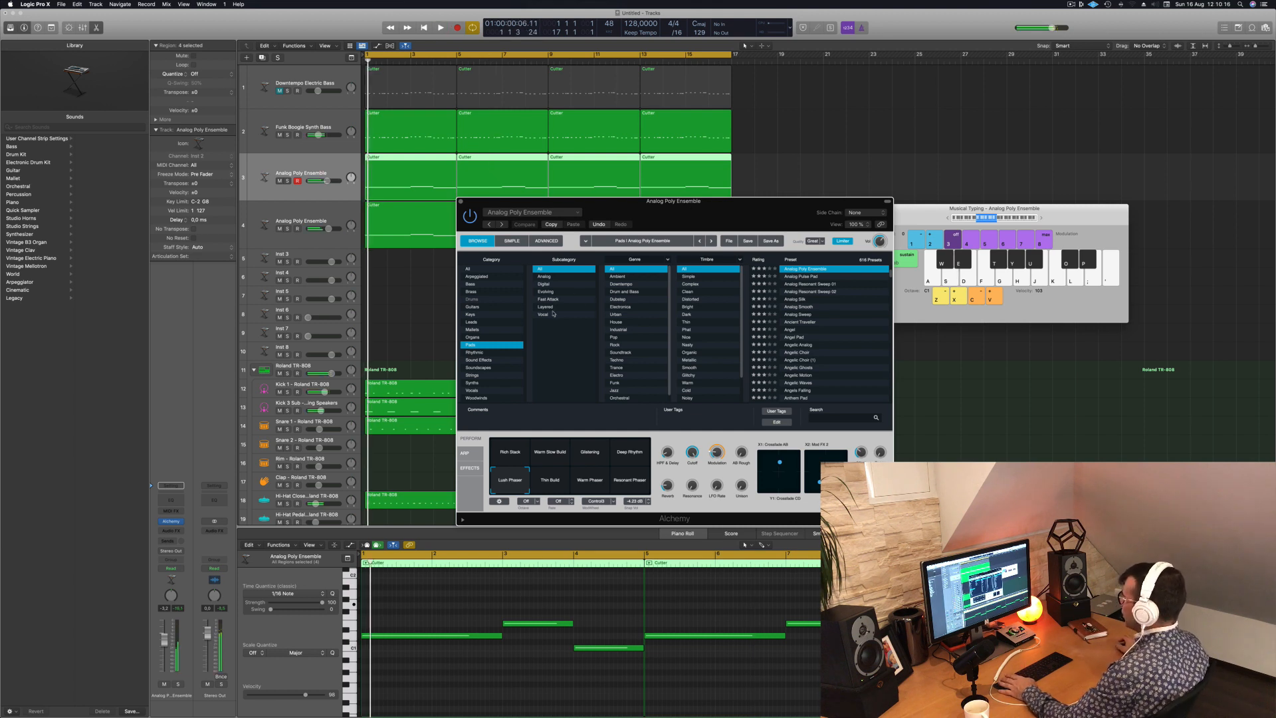
pyautogui.click(509, 456)
pyautogui.press('space')
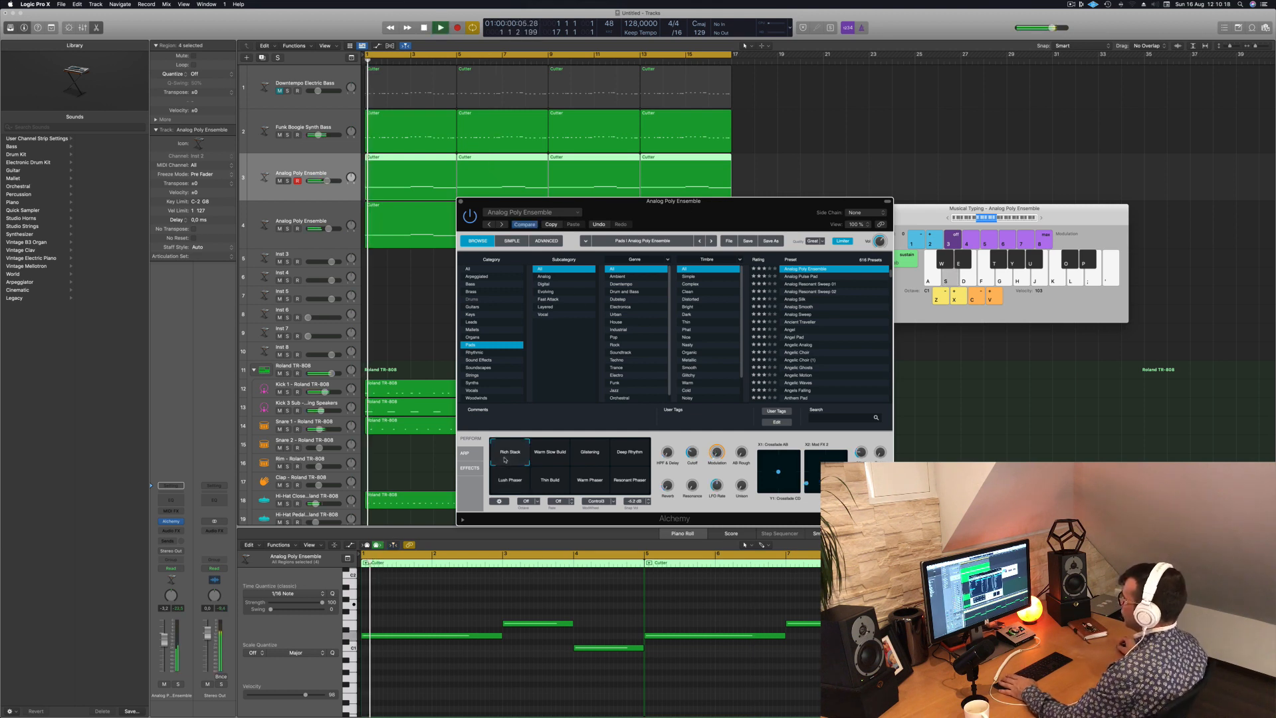
pyautogui.click(550, 453)
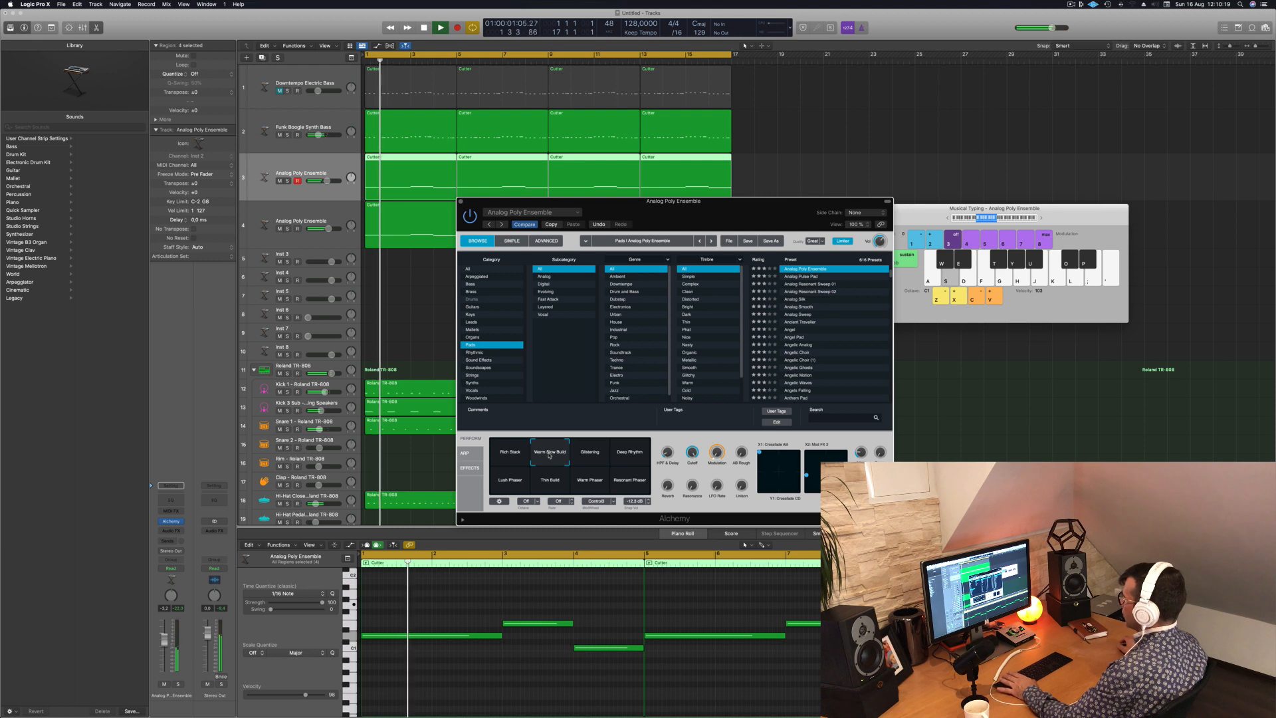
pyautogui.click(591, 454)
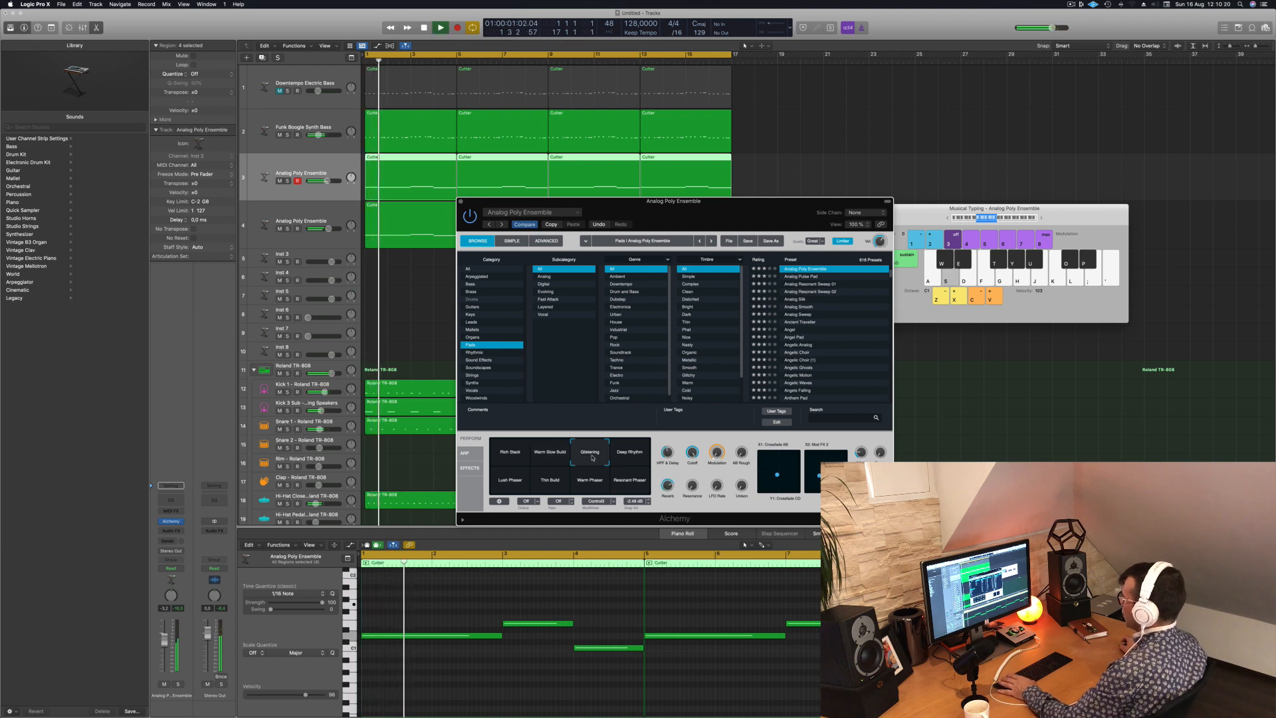
pyautogui.click(632, 456)
pyautogui.moveTo(747, 216); pyautogui.dragTo(895, 182)
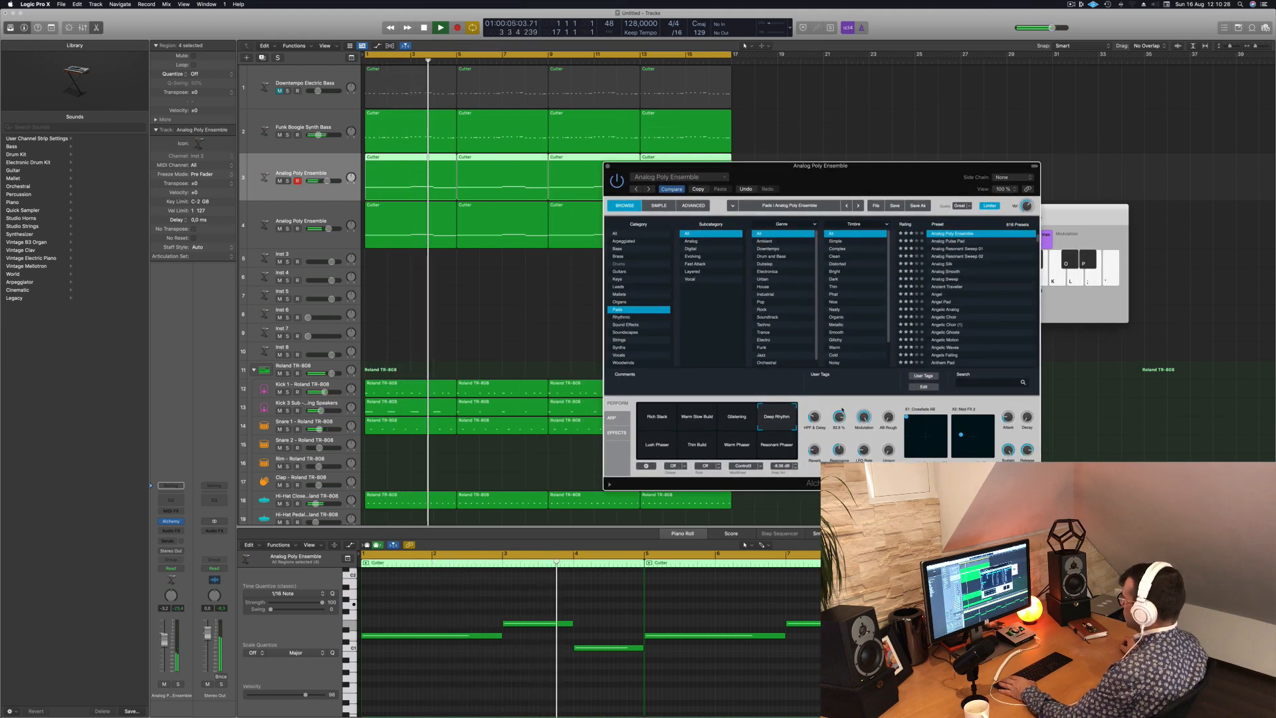
pyautogui.moveTo(844, 403); pyautogui.dragTo(820, 393)
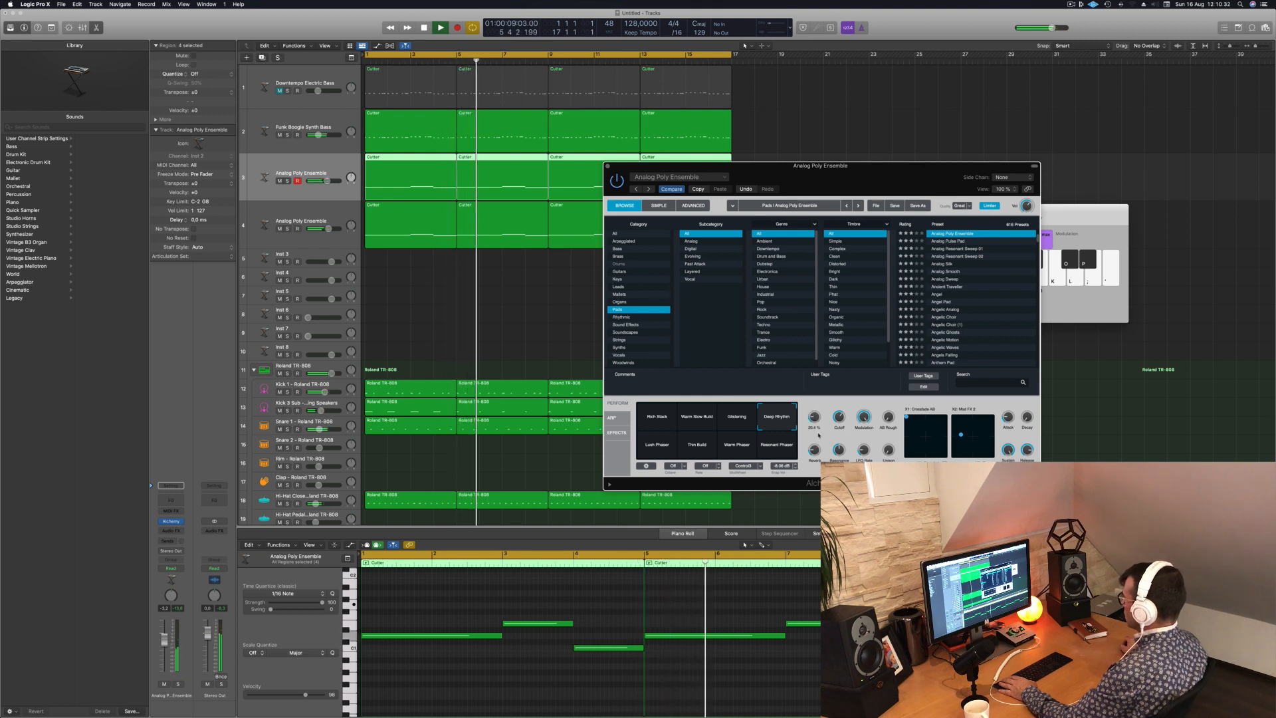
# - Compare Lush Phaser, Thin Build and Resonant Phaser, set the original pad to a blend of Thin Build and Warm Phaser, and close Alchemy
pyautogui.click(657, 444)
pyautogui.press('Return')
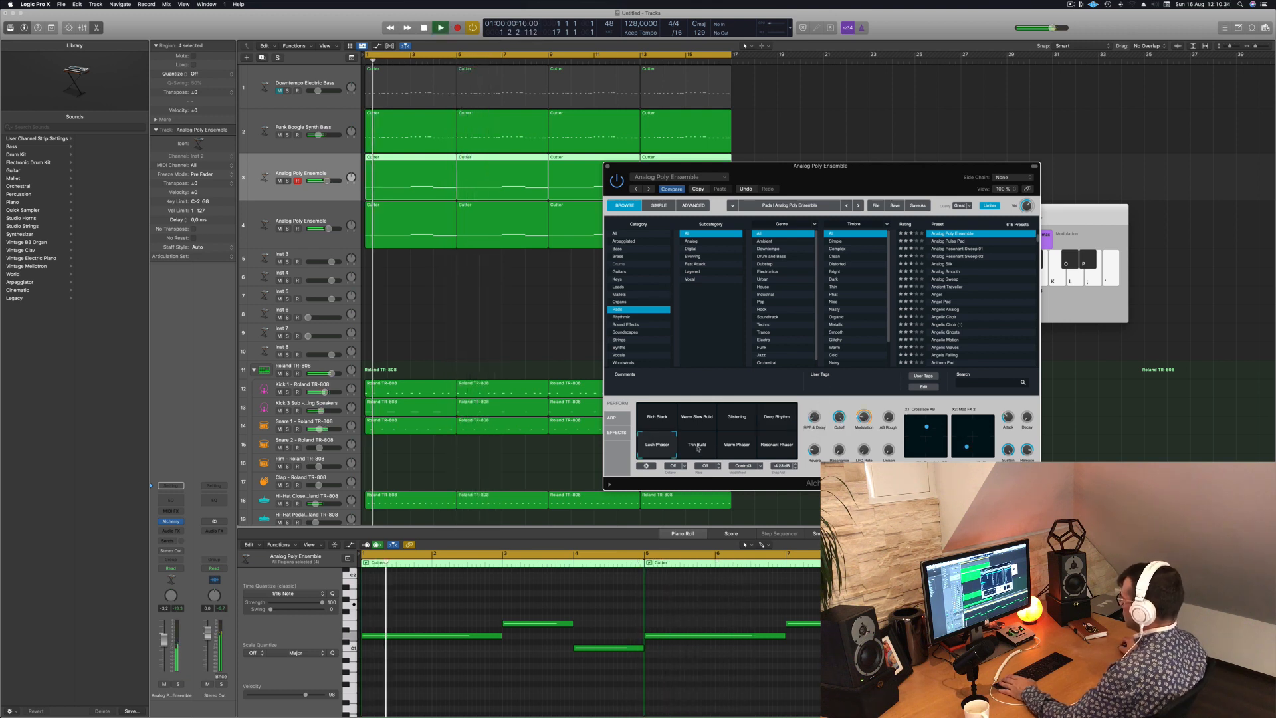
pyautogui.click(707, 448)
pyautogui.press('Return')
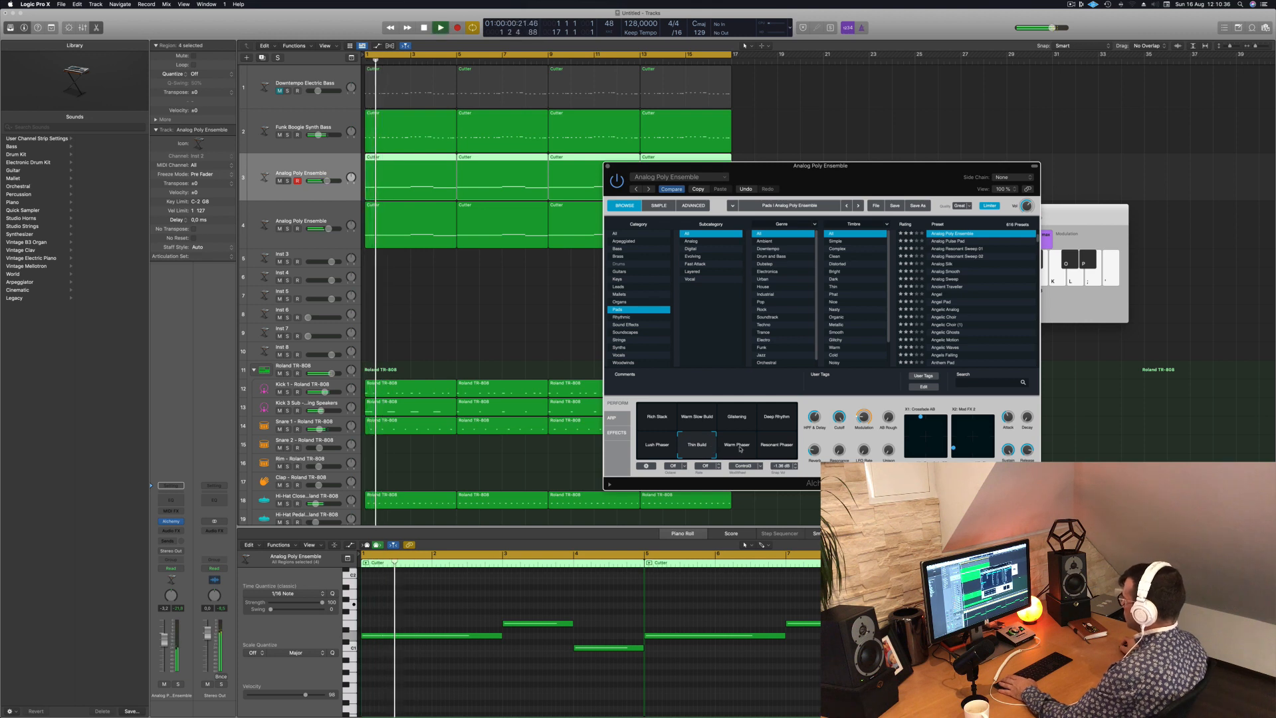
pyautogui.click(765, 450)
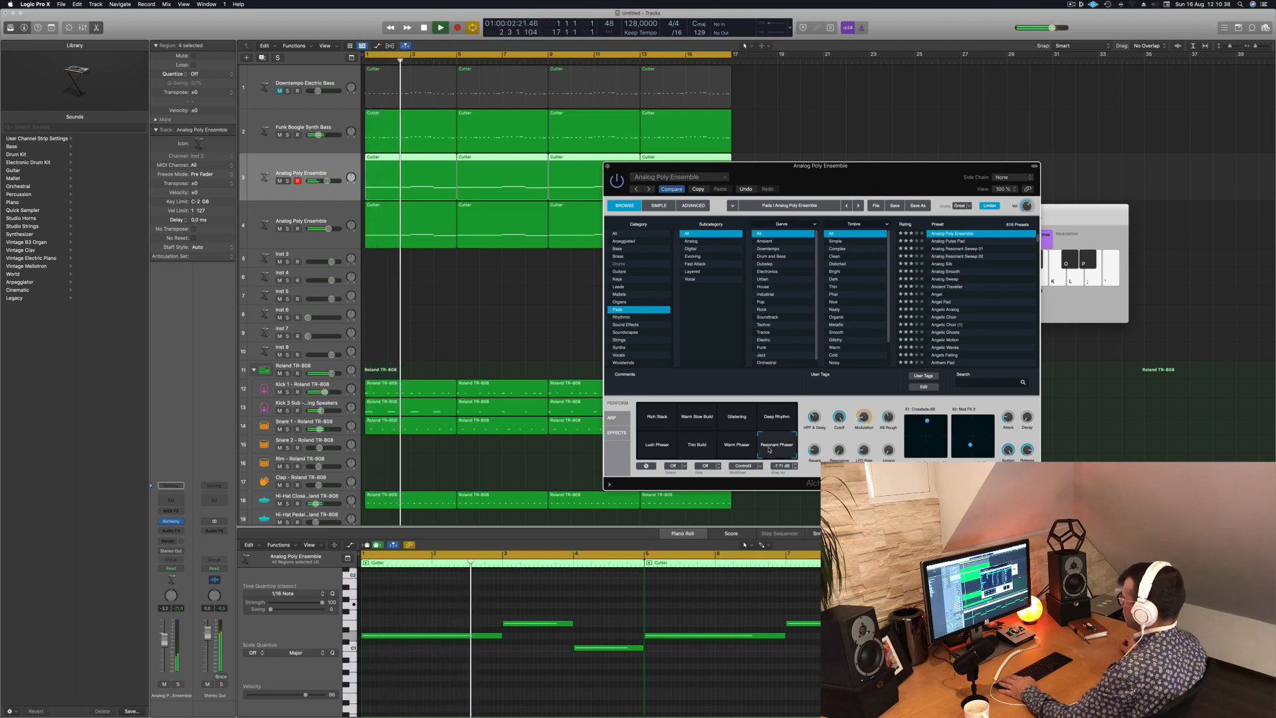
pyautogui.press('Return')
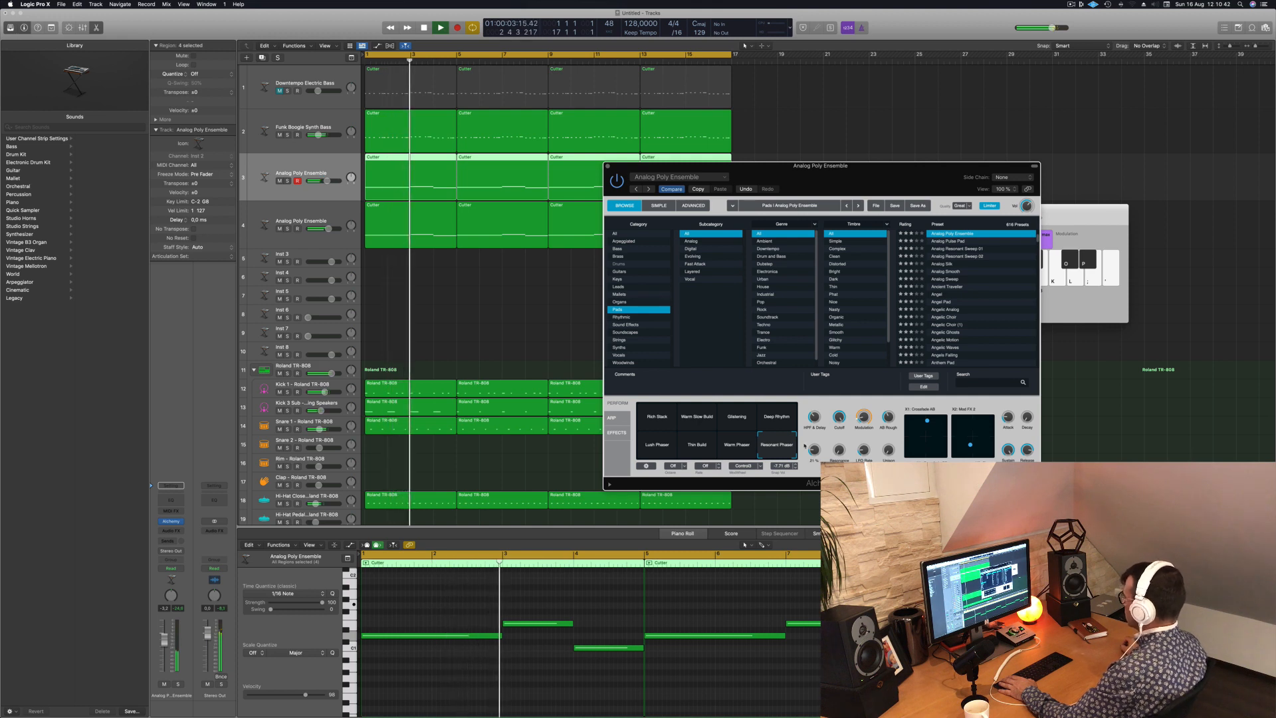
pyautogui.moveTo(780, 449); pyautogui.dragTo(721, 454)
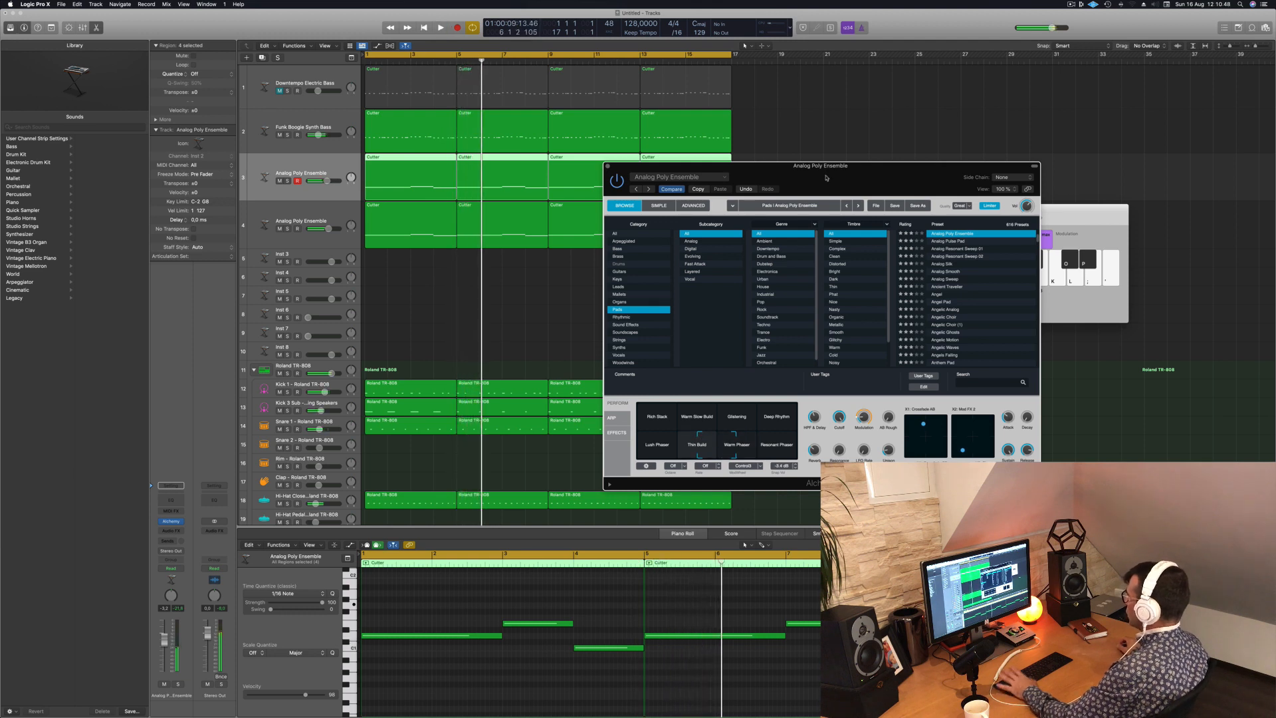
pyautogui.moveTo(608, 168); pyautogui.dragTo(569, 177)
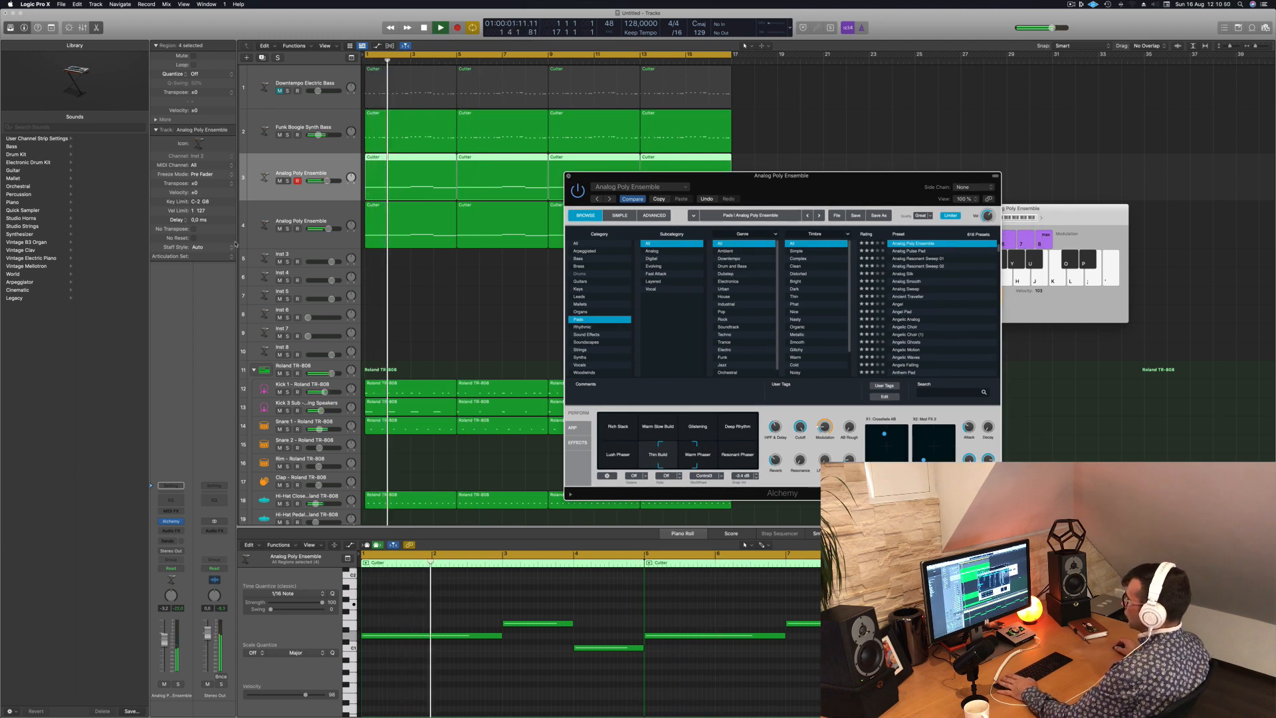
pyautogui.click(569, 177)
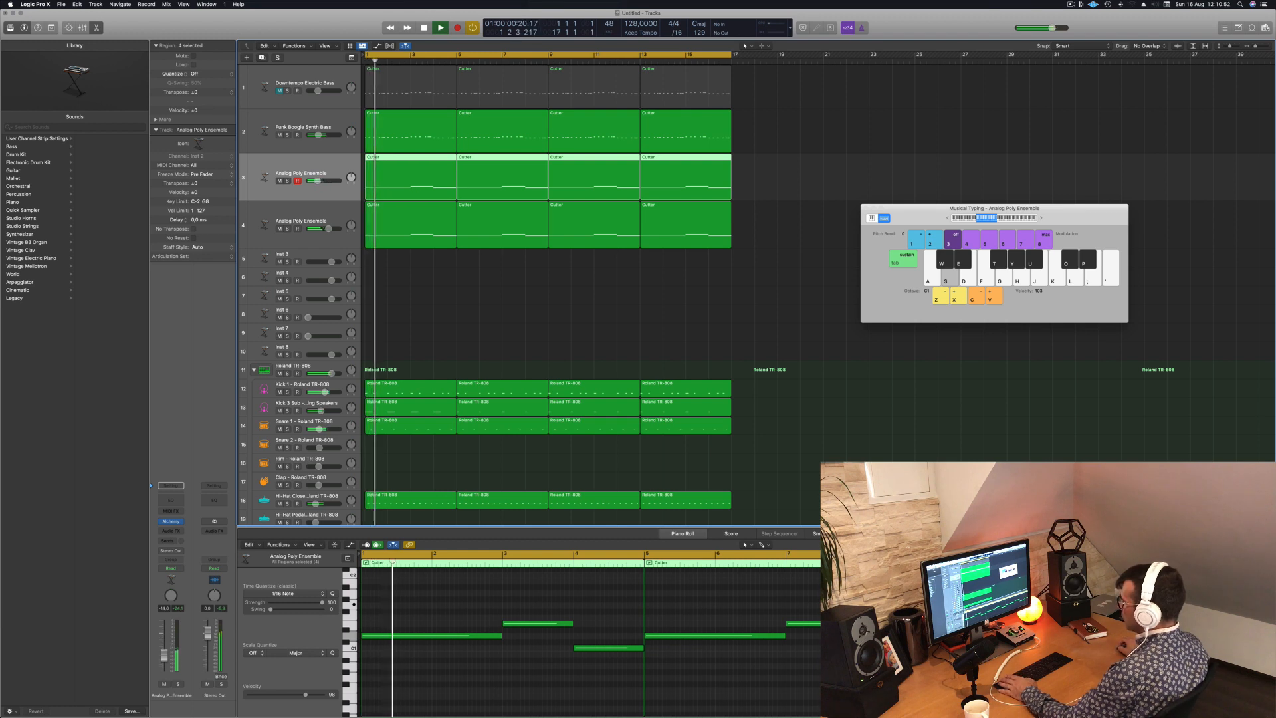
# - Add a Channel EQ with a low-cut filter to the original Analog Poly Ensemble pad and close the EQ window
pyautogui.click(172, 500)
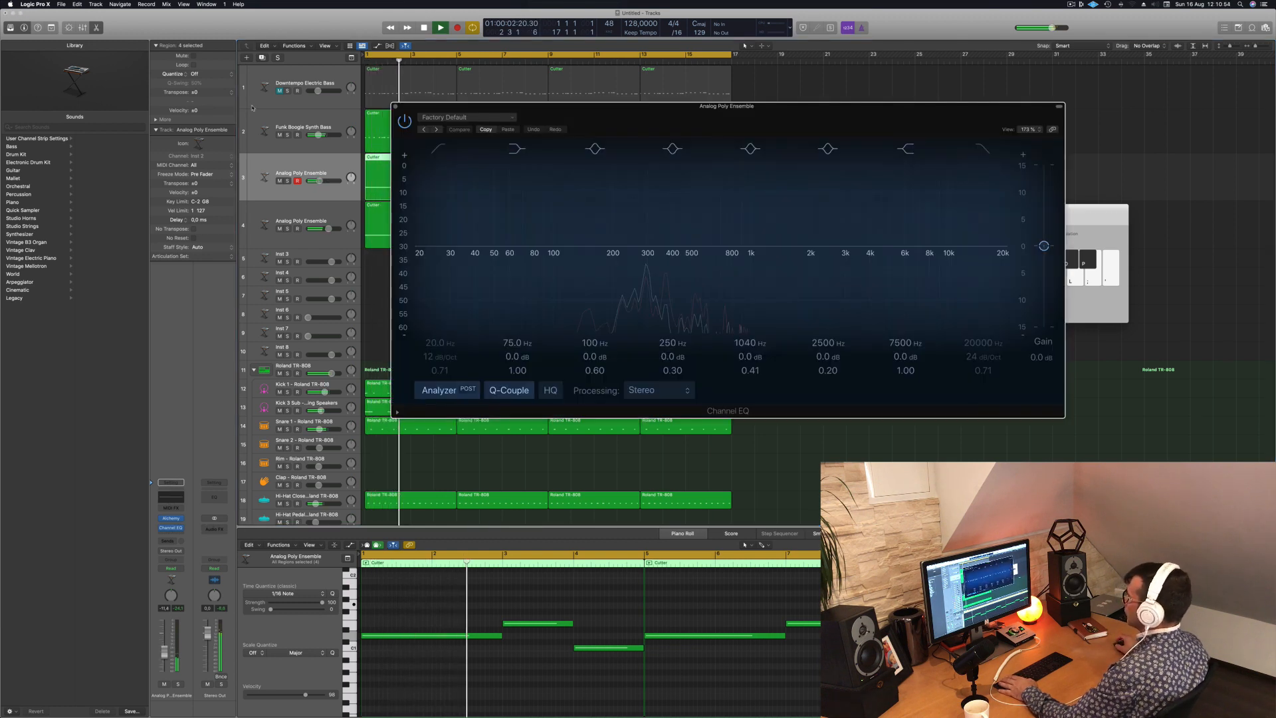
pyautogui.click(441, 148)
pyautogui.moveTo(456, 226); pyautogui.dragTo(667, 225)
pyautogui.click(395, 106)
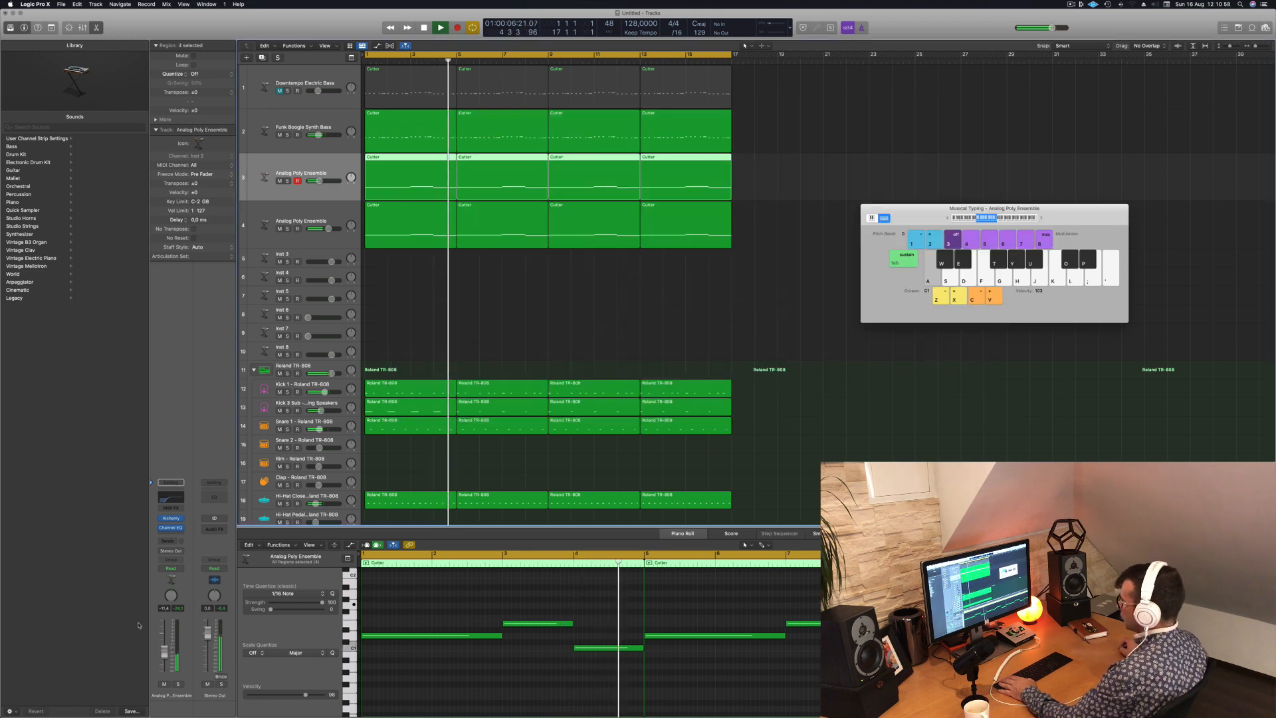
# - Select the Funk Boogie Synth Bass track, bring up its Alchemy instrument and audition the performance snapshots from Warm through Bright Attack to Snappy Attack
pyautogui.click(322, 121)
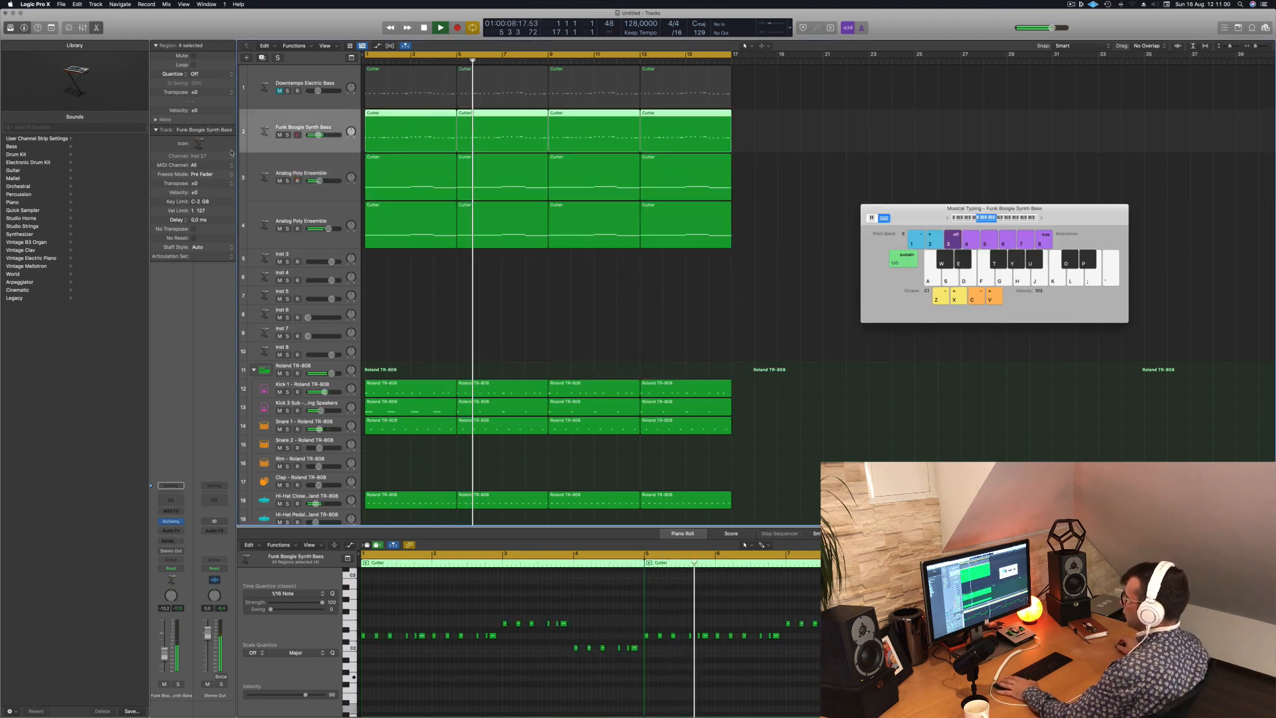
pyautogui.click(171, 522)
pyautogui.moveTo(790, 222); pyautogui.dragTo(710, 226)
pyautogui.click(578, 461)
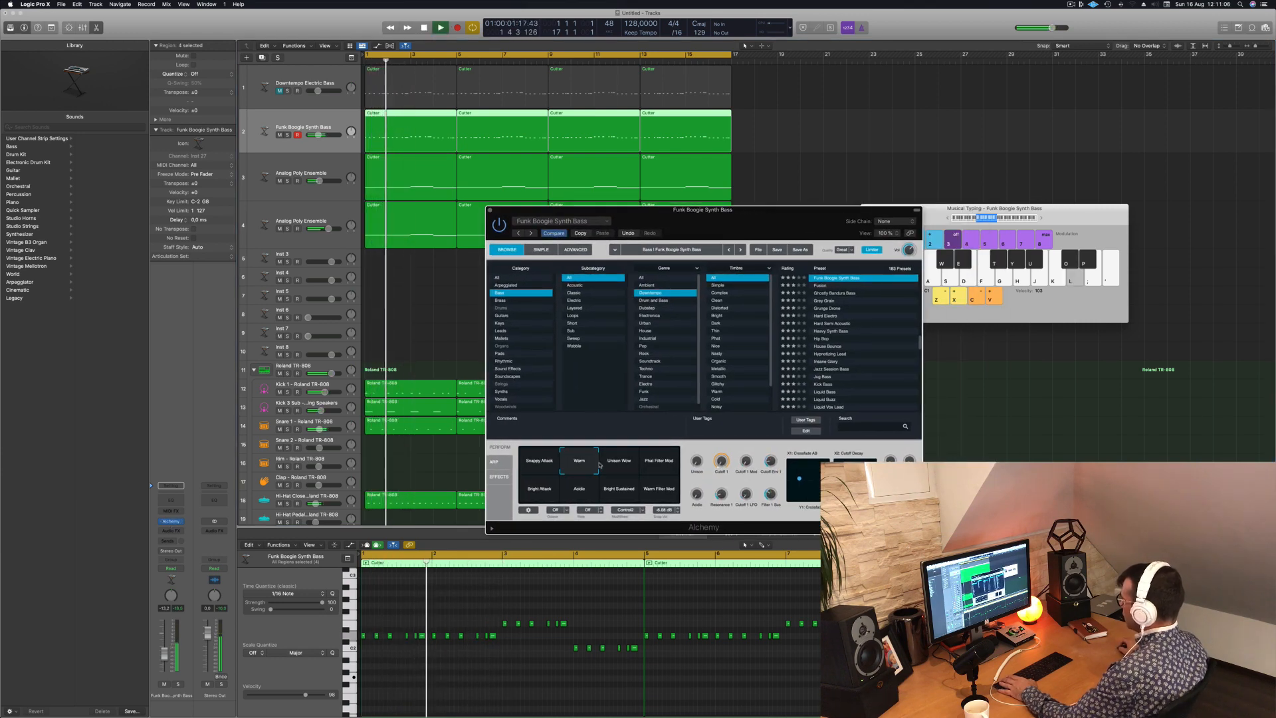
pyautogui.click(619, 463)
pyautogui.click(657, 464)
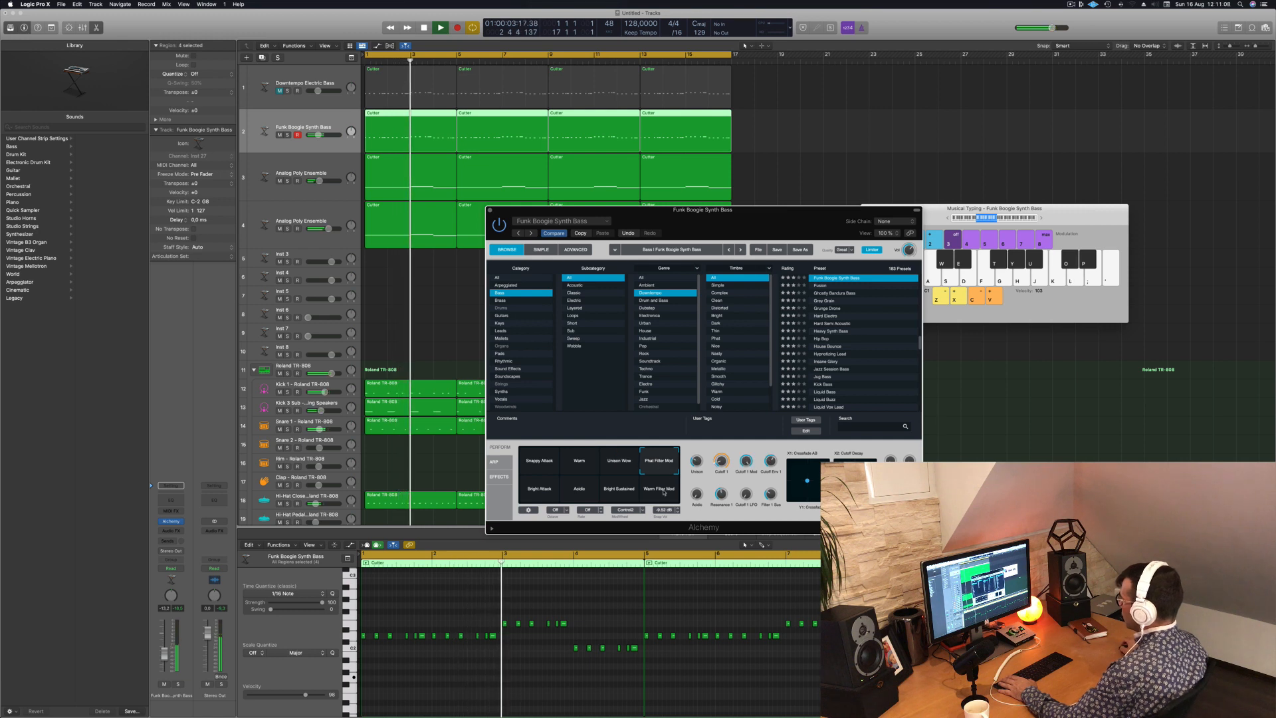
pyautogui.click(659, 488)
pyautogui.click(619, 489)
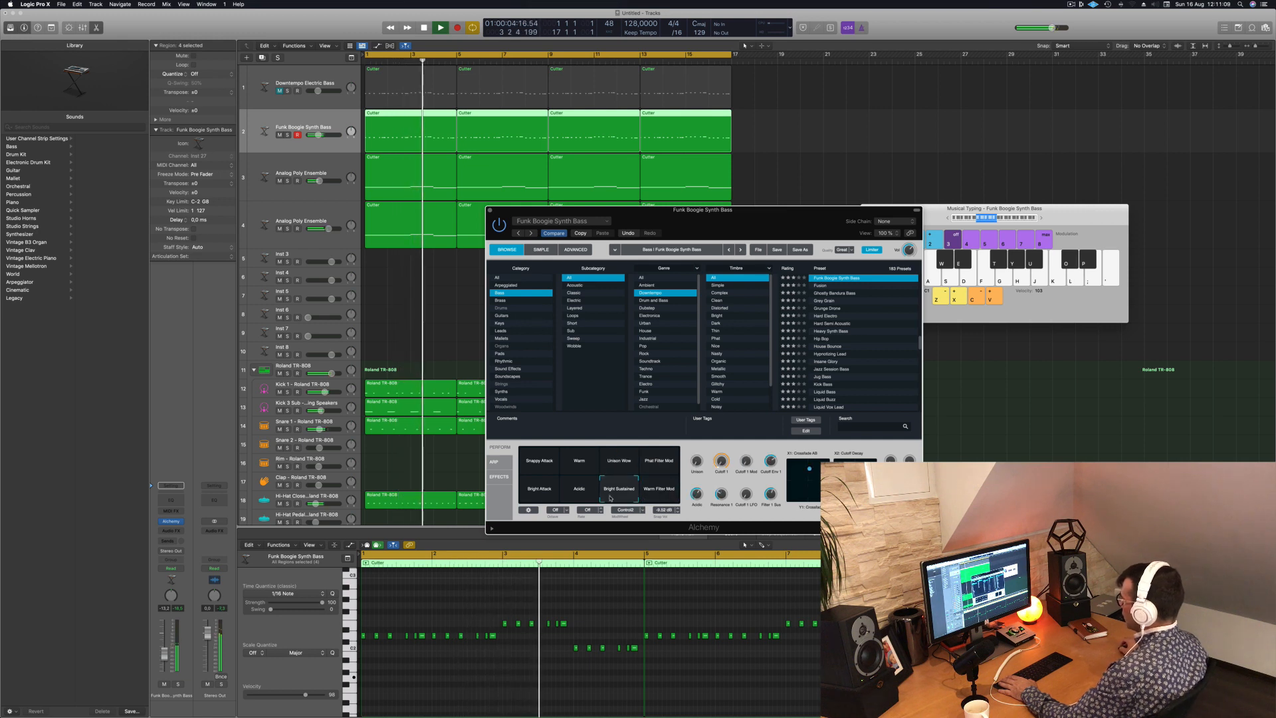
pyautogui.click(536, 494)
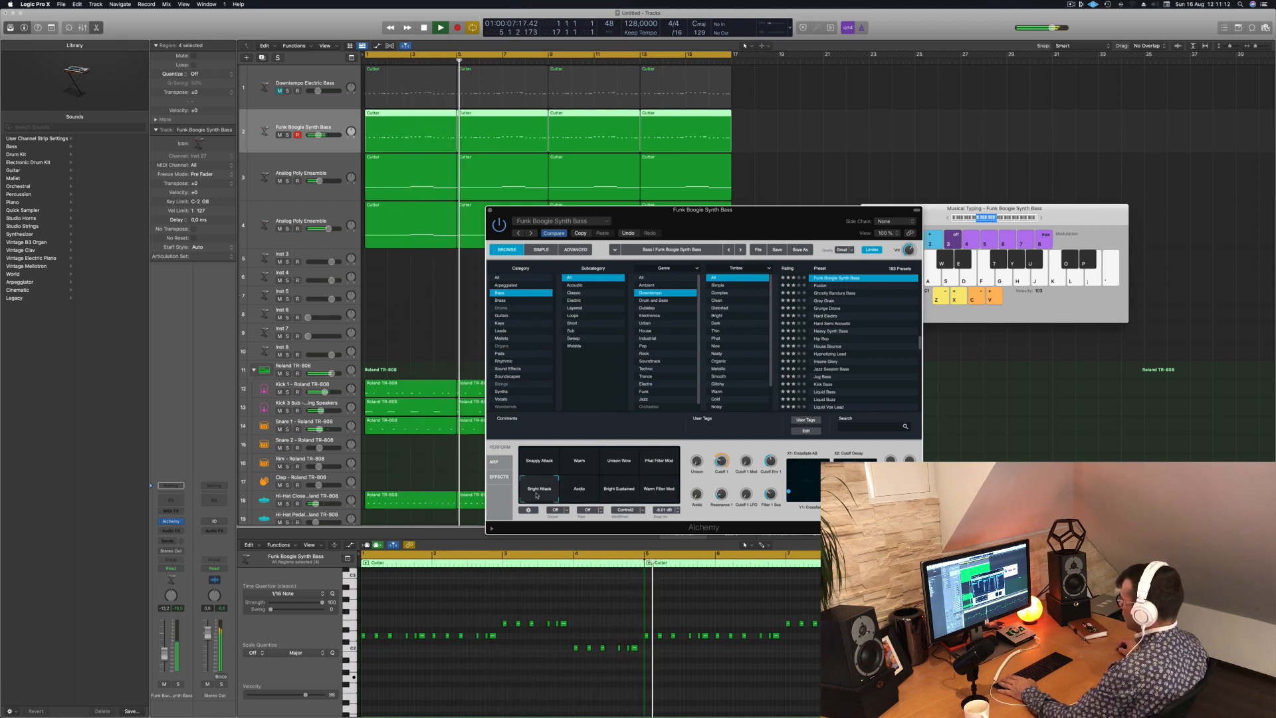
pyautogui.click(538, 471)
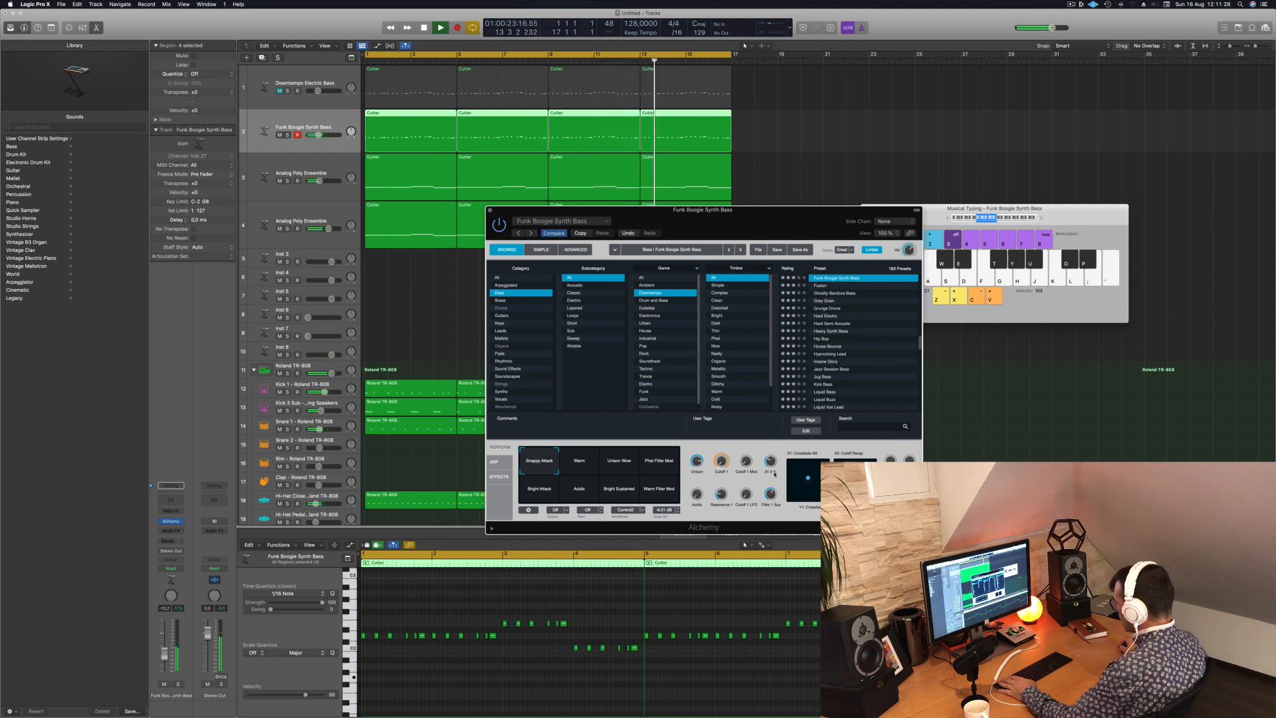
# - Adjust the bass's performance controls, switch its Alchemy snapshot to Bright Attack and replay the beat from the start
pyautogui.moveTo(774, 474); pyautogui.dragTo(775, 470)
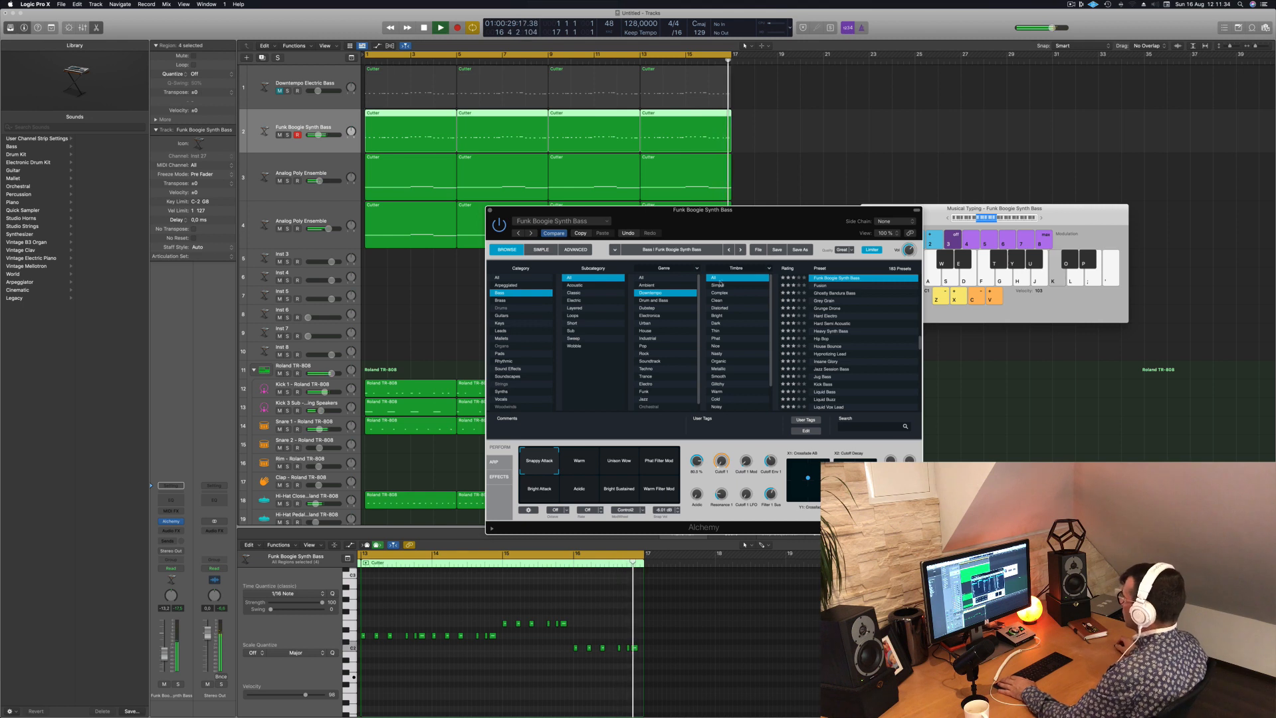
pyautogui.moveTo(515, 228); pyautogui.dragTo(445, 260)
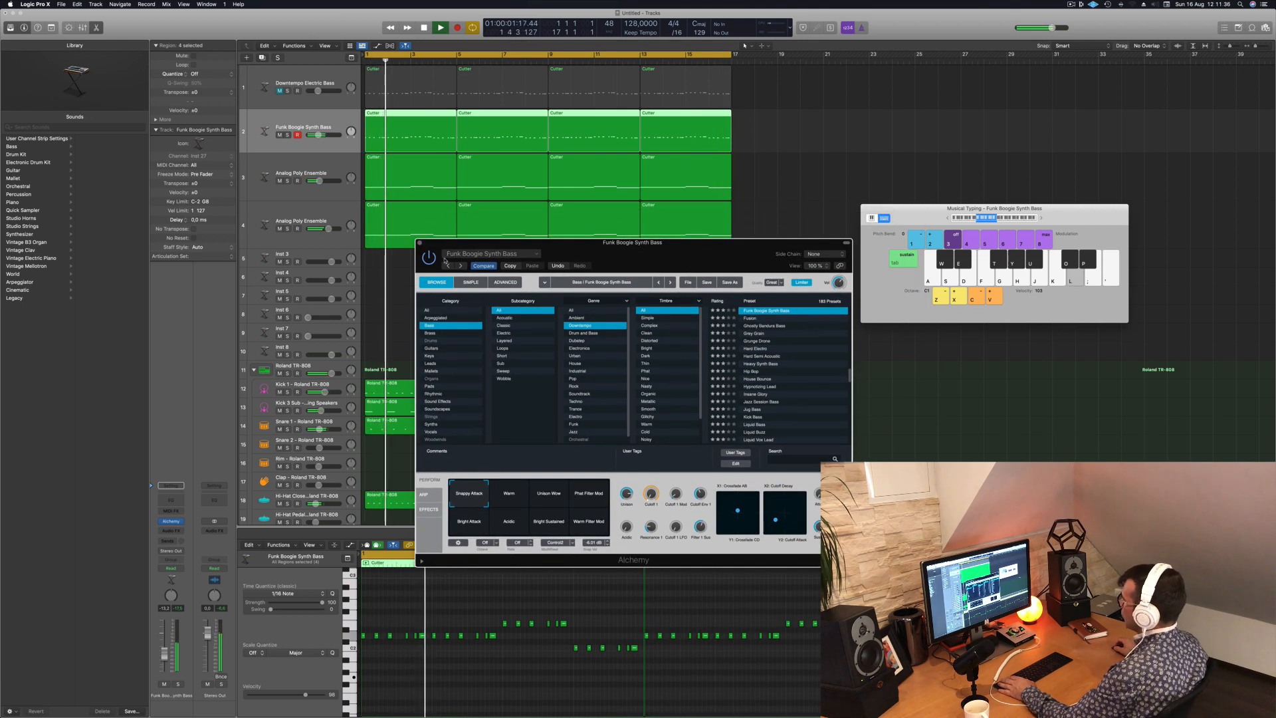
pyautogui.click(461, 531)
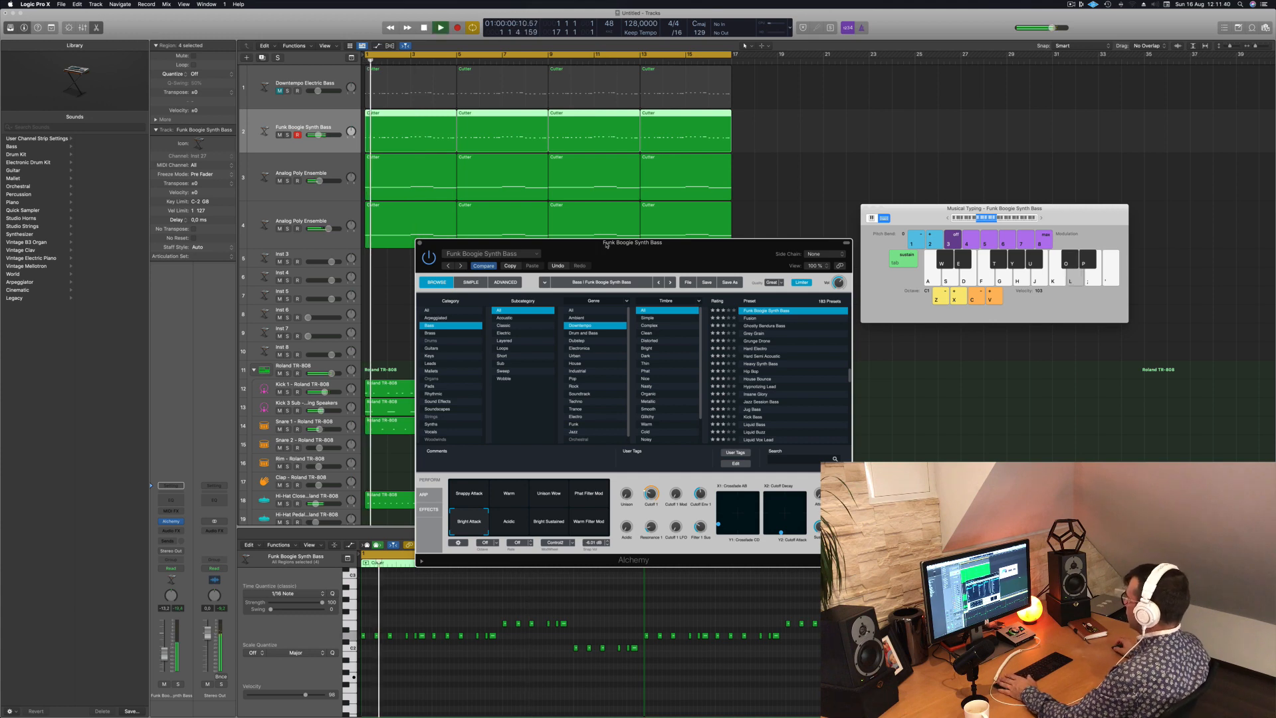
pyautogui.moveTo(598, 247); pyautogui.dragTo(694, 208)
pyautogui.press('space')
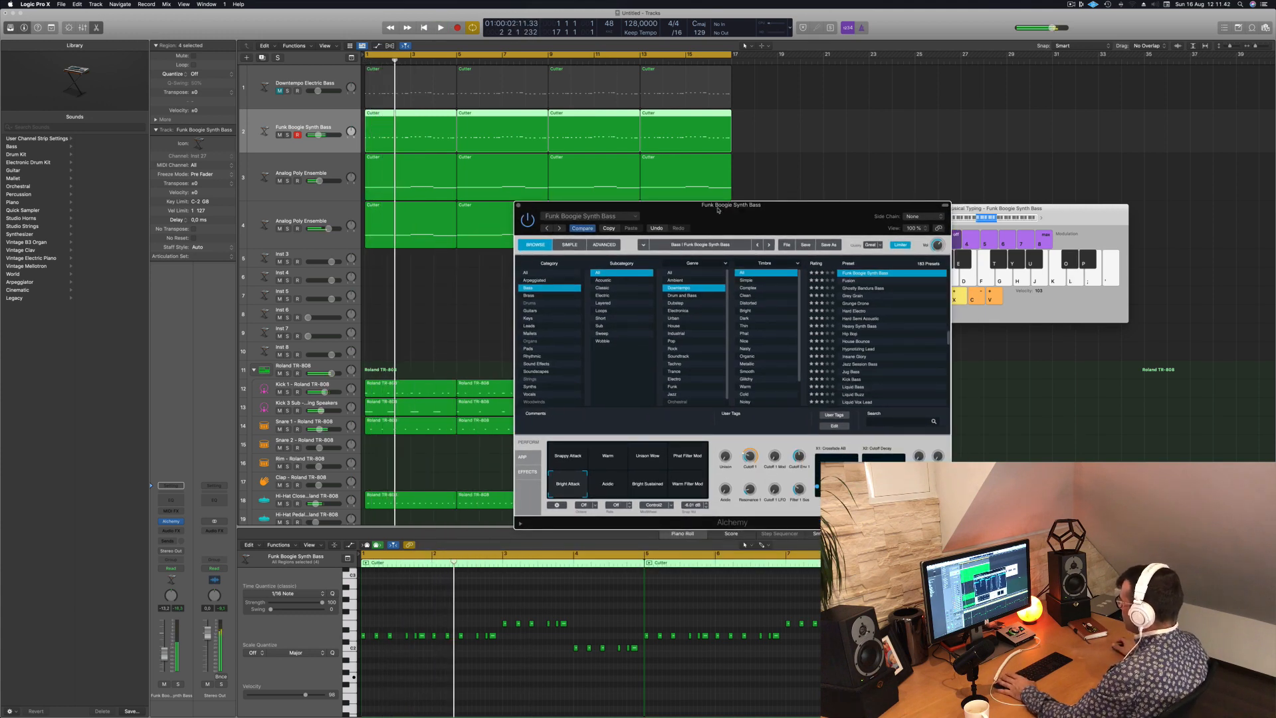
pyautogui.press('Return')
pyautogui.press('space')
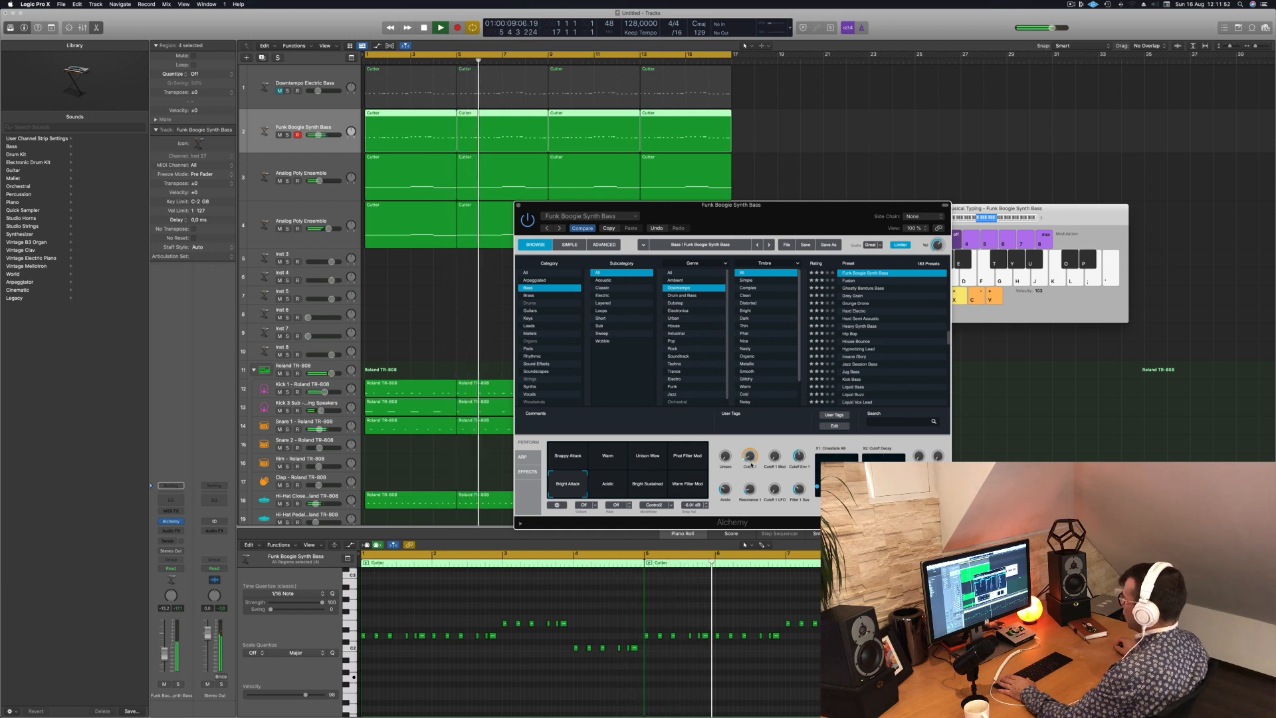
pyautogui.press('space')
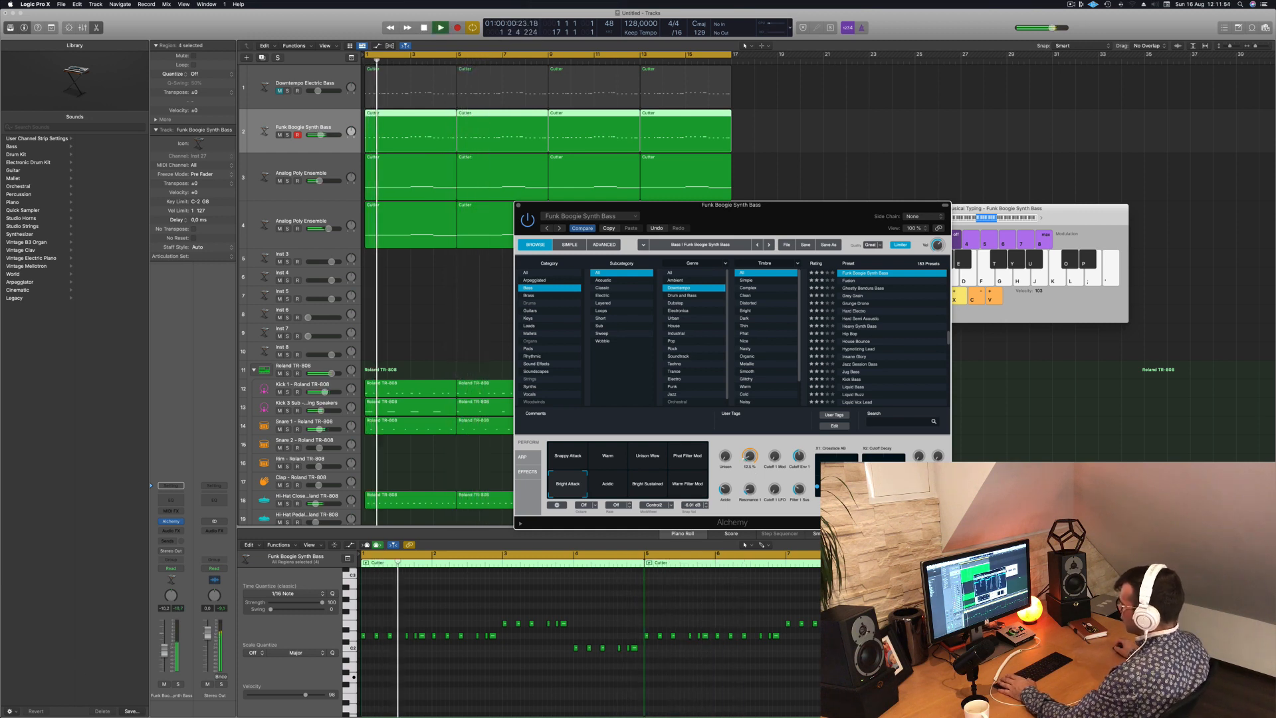
# - Balance the Funk Boogie Synth Bass track's volume during playback and close its Alchemy window
pyautogui.moveTo(164, 653); pyautogui.dragTo(164, 649)
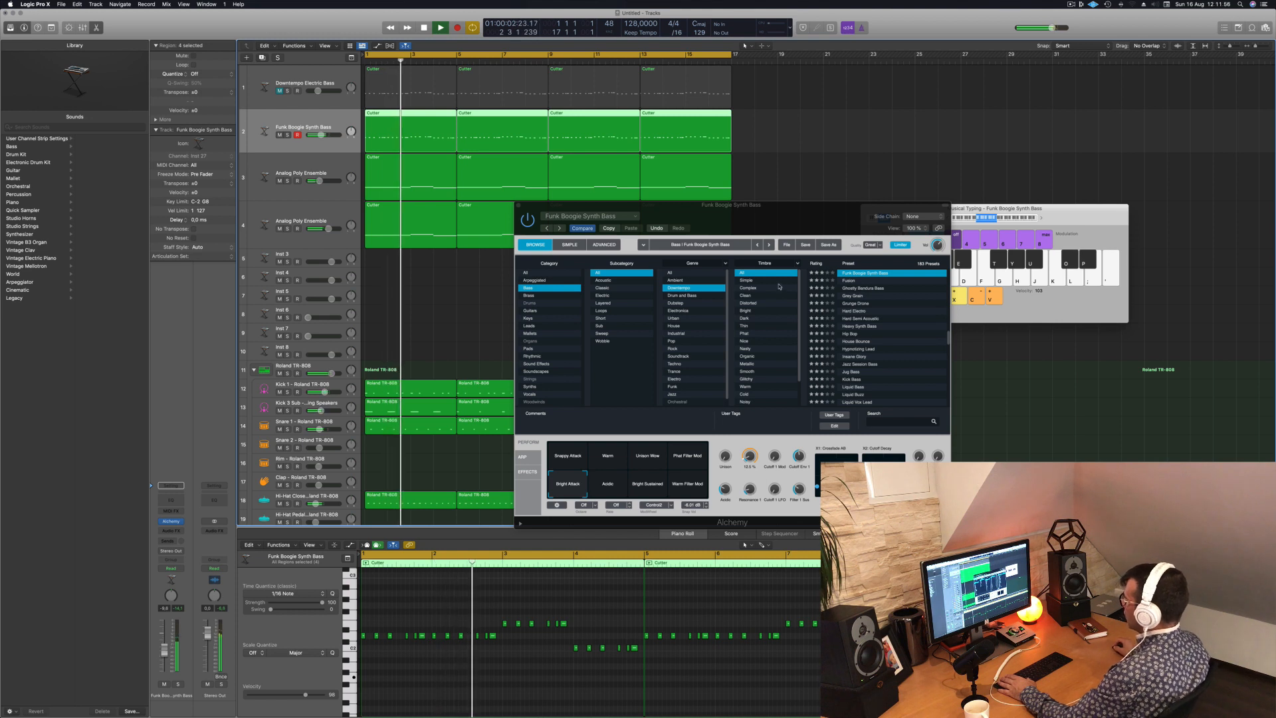
pyautogui.moveTo(694, 210); pyautogui.dragTo(687, 212)
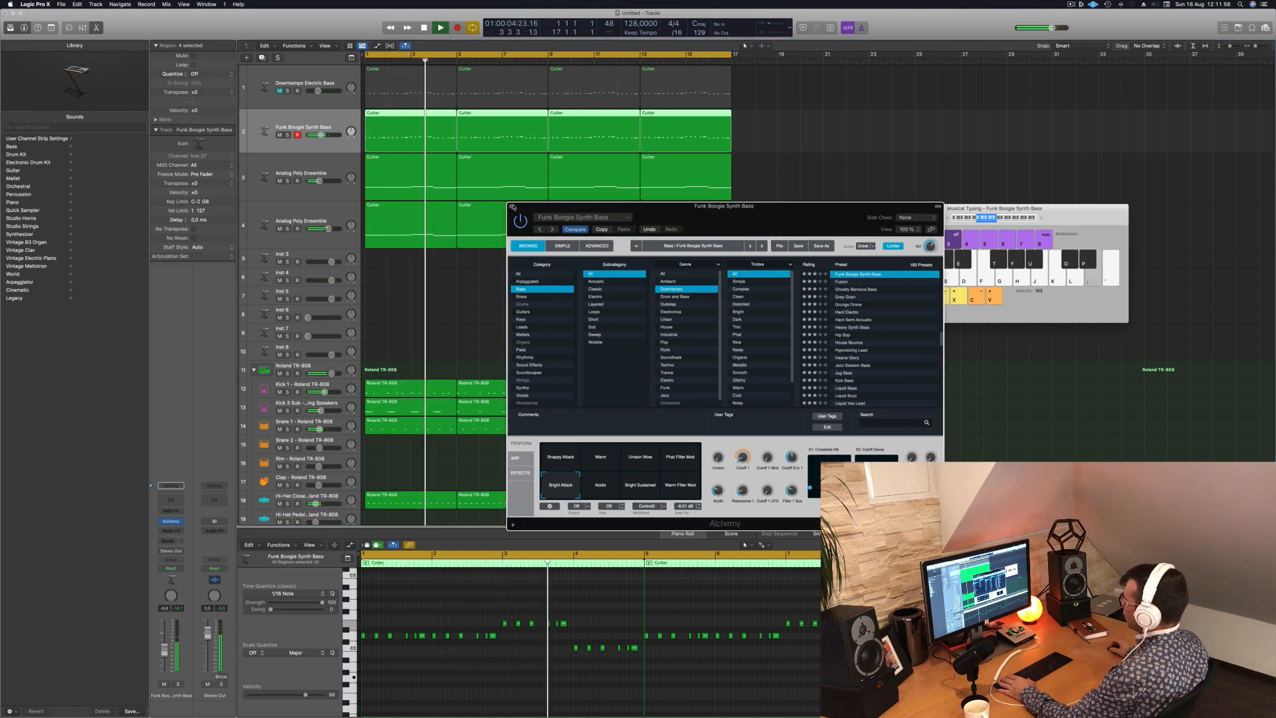
pyautogui.click(511, 206)
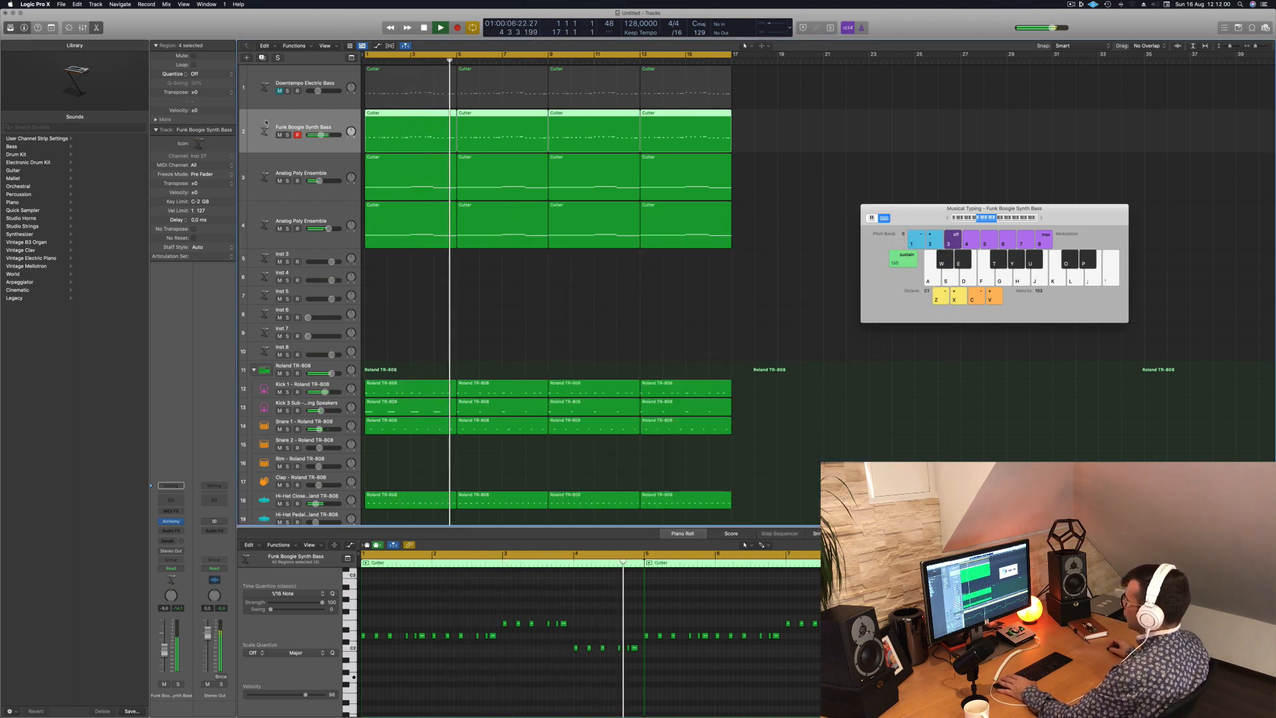
pyautogui.press('Return')
pyautogui.moveTo(167, 652); pyautogui.dragTo(167, 656)
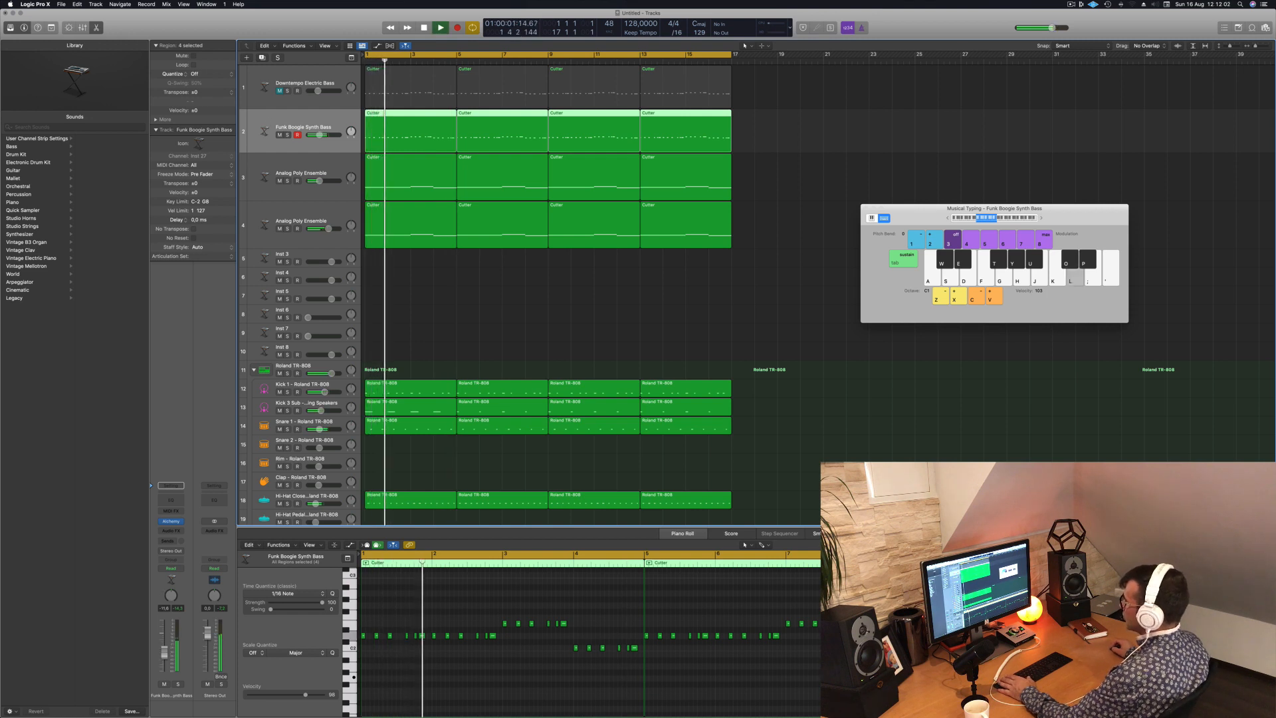
pyautogui.press('Return')
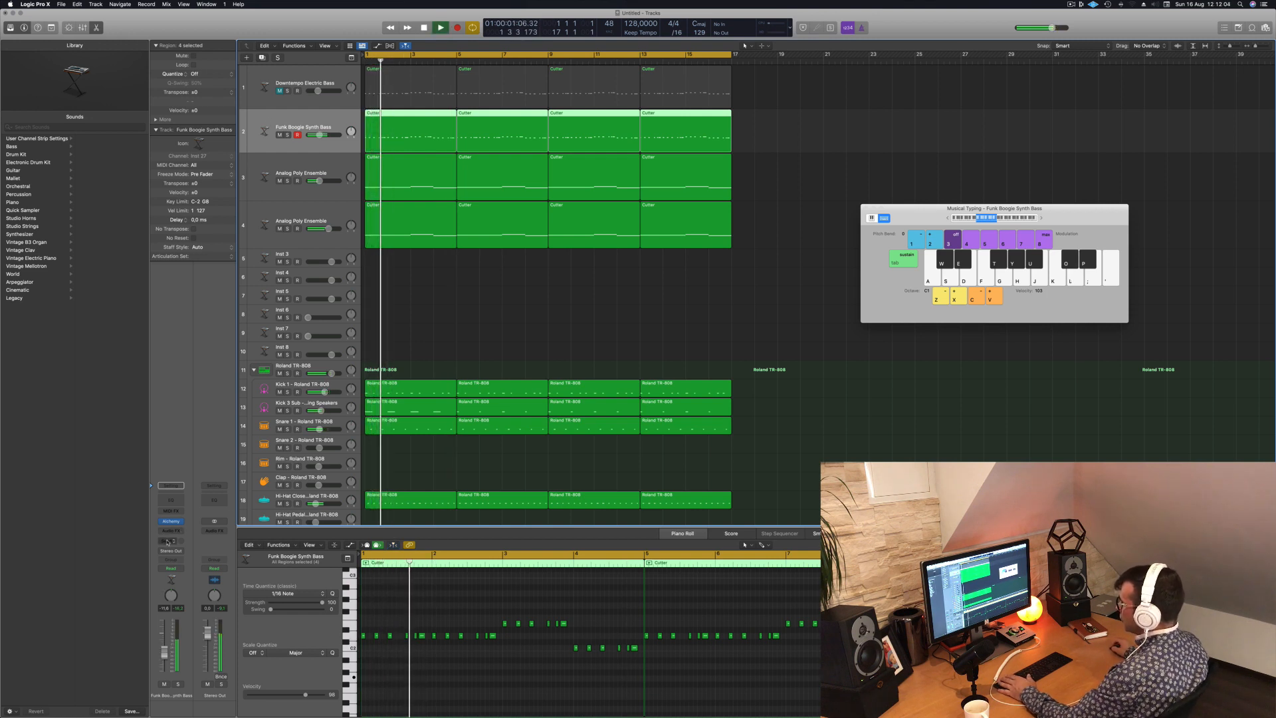
# - Send the Funk Boogie Synth Bass to Bus 4 and insert a stereo Stereo Delay on Aux 4
pyautogui.click(167, 538)
pyautogui.moveTo(176, 552)
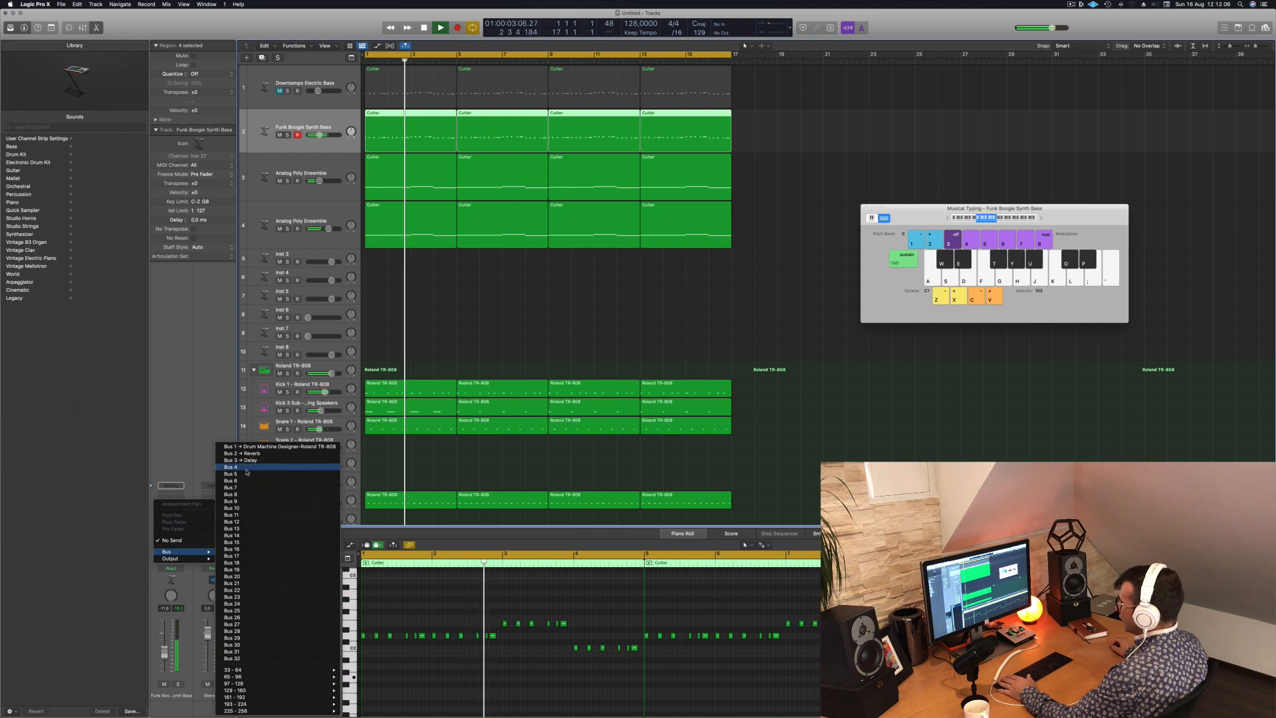
pyautogui.click(240, 466)
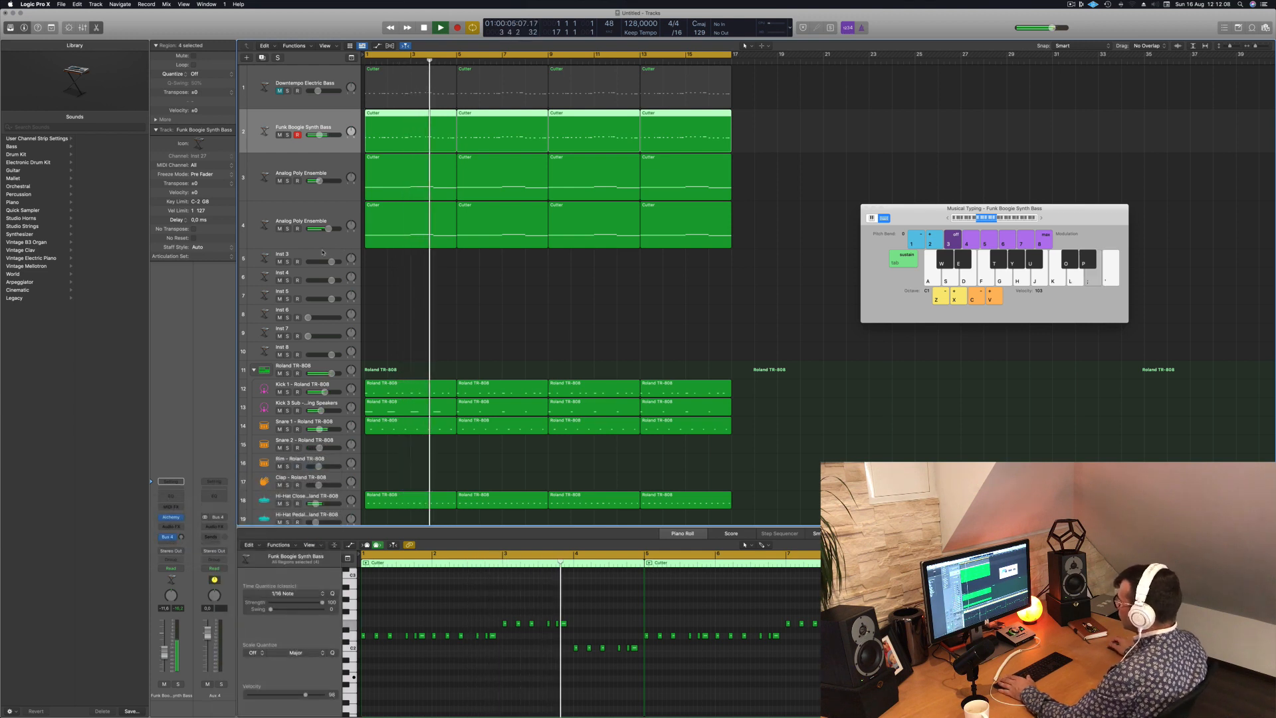
pyautogui.click(206, 527)
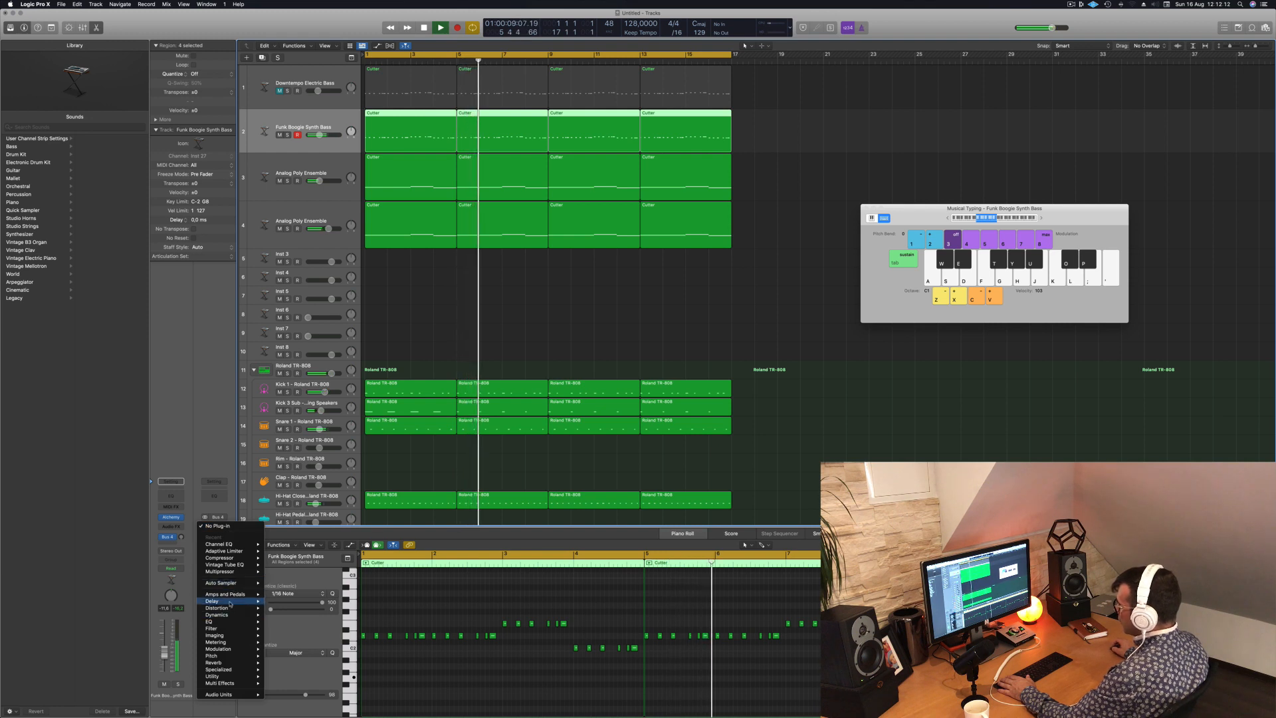
pyautogui.moveTo(223, 601)
pyautogui.moveTo(303, 622)
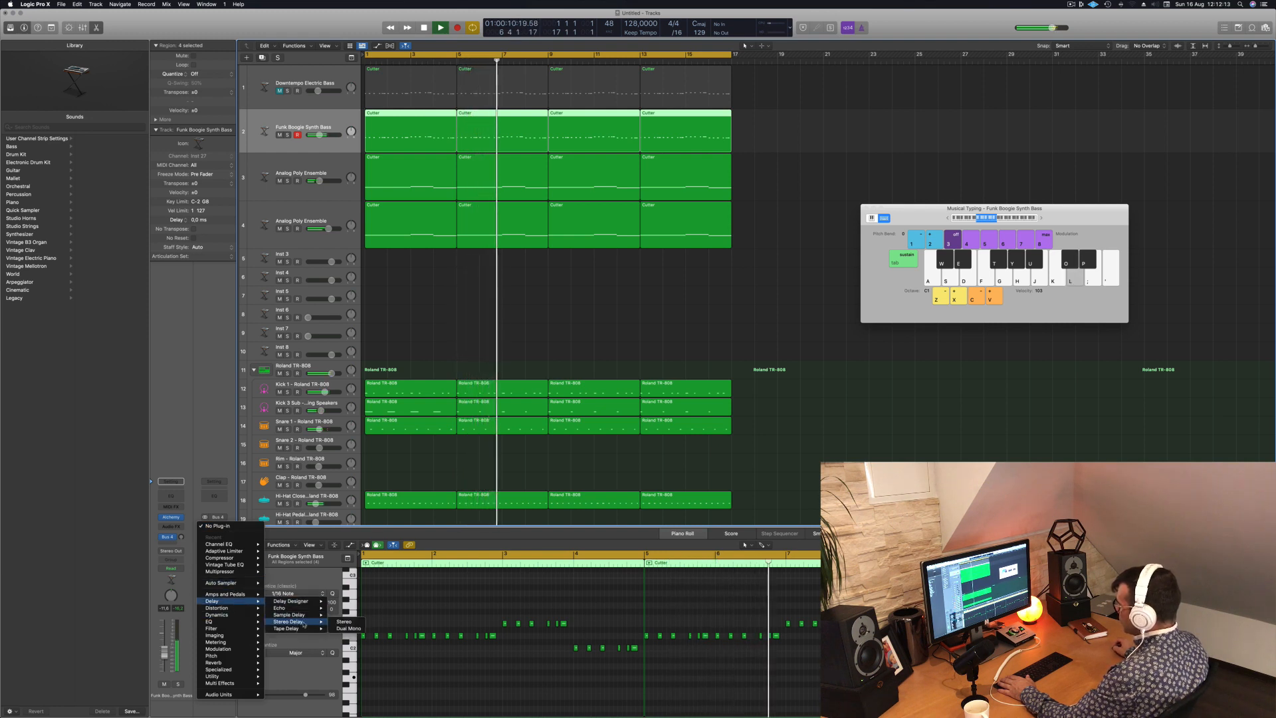
pyautogui.click(343, 621)
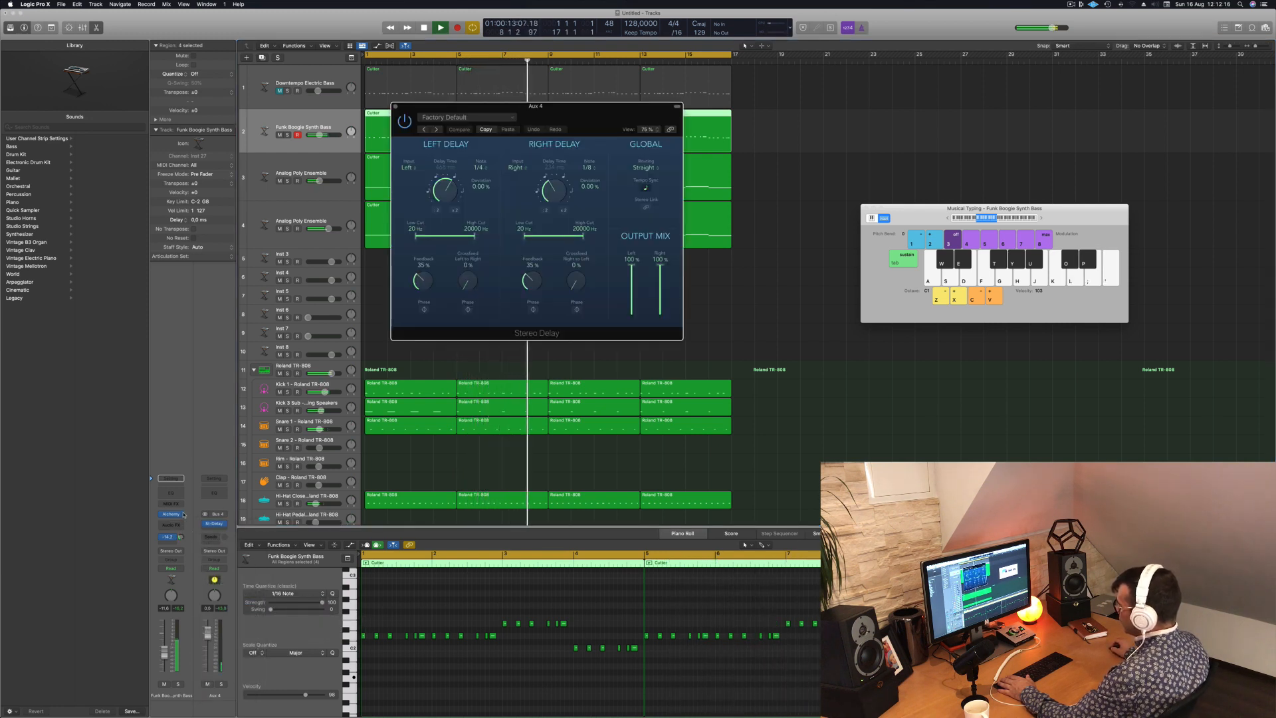
# - Add a Channel EQ to Aux 4 with a low cut at 332 Hz and 18 dB/Oct, and close the EQ window
pyautogui.click(214, 493)
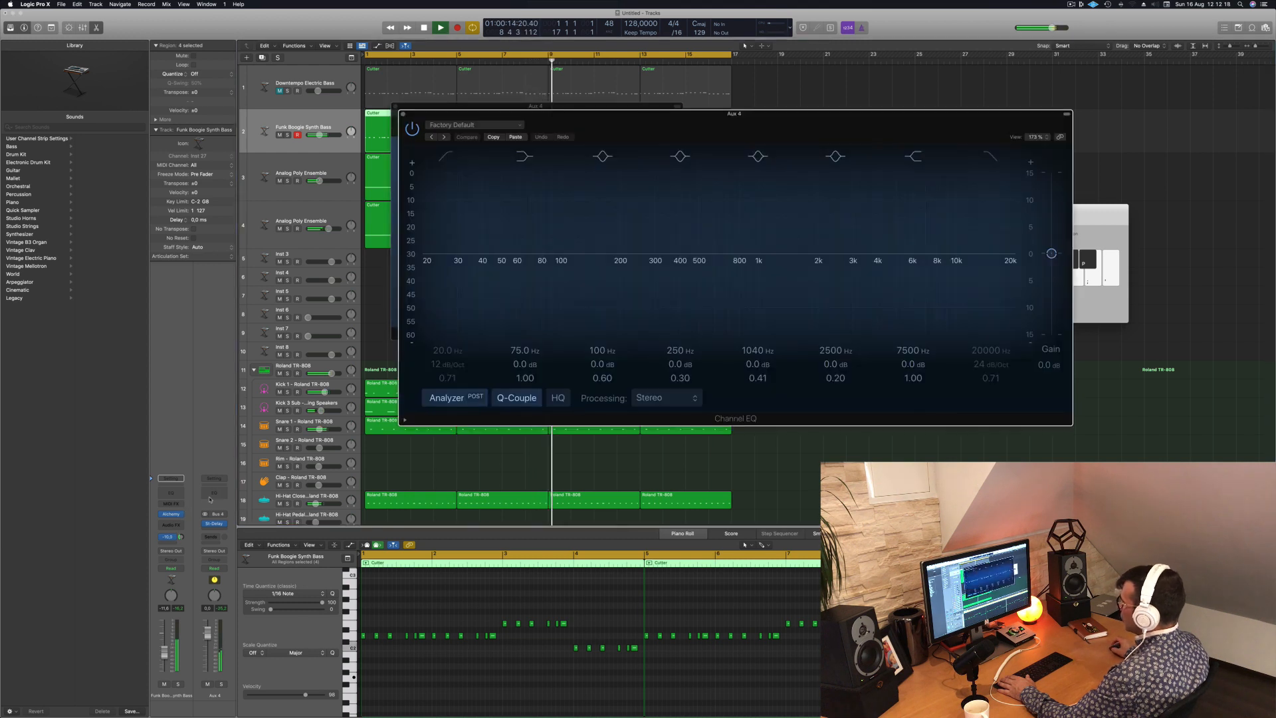
pyautogui.click(453, 154)
pyautogui.moveTo(456, 222); pyautogui.dragTo(654, 222)
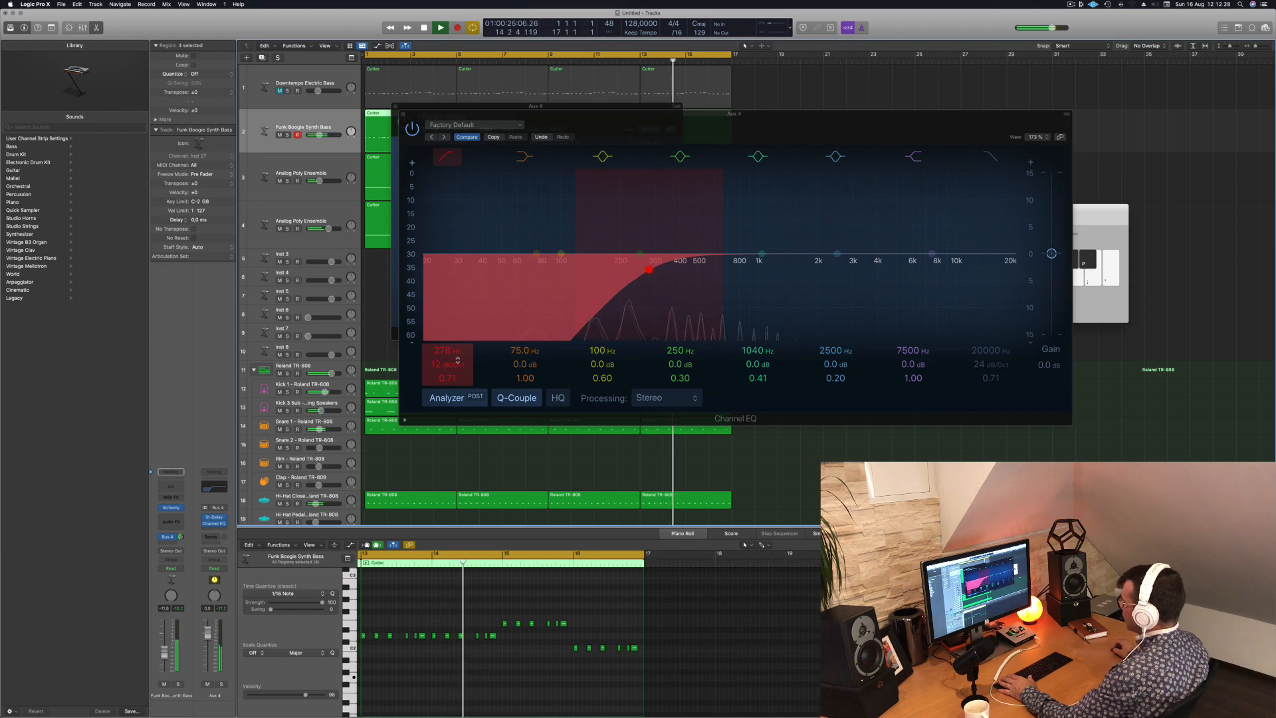
pyautogui.moveTo(446, 364); pyautogui.dragTo(449, 346)
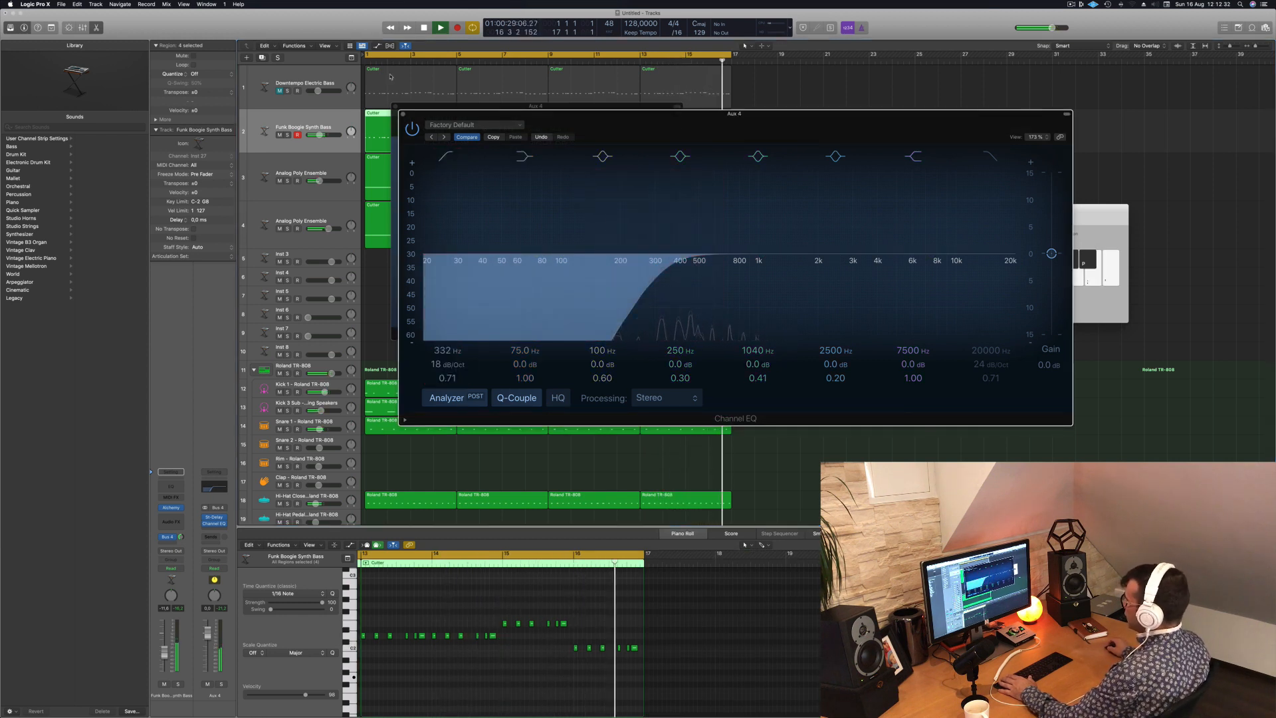
pyautogui.click(402, 114)
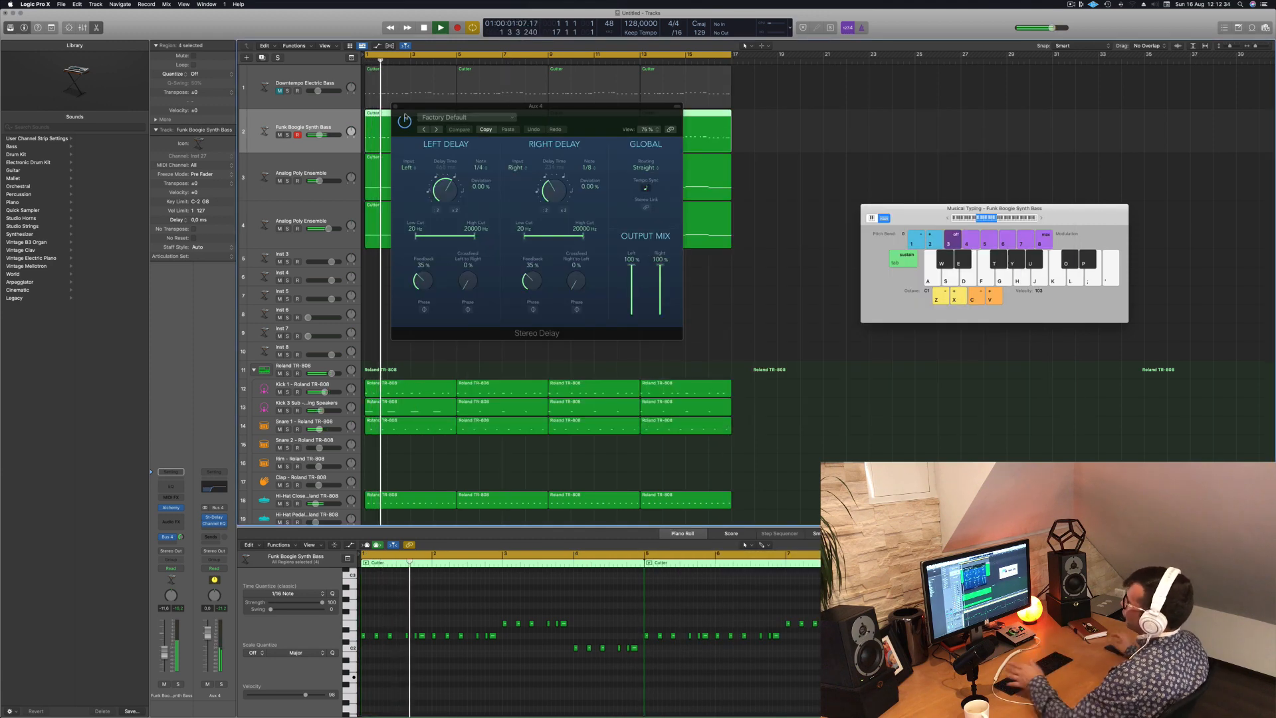
# - Close the Stereo Delay window, lower Aux 4's volume and deselect the bass regions
pyautogui.moveTo(575, 113); pyautogui.dragTo(514, 151)
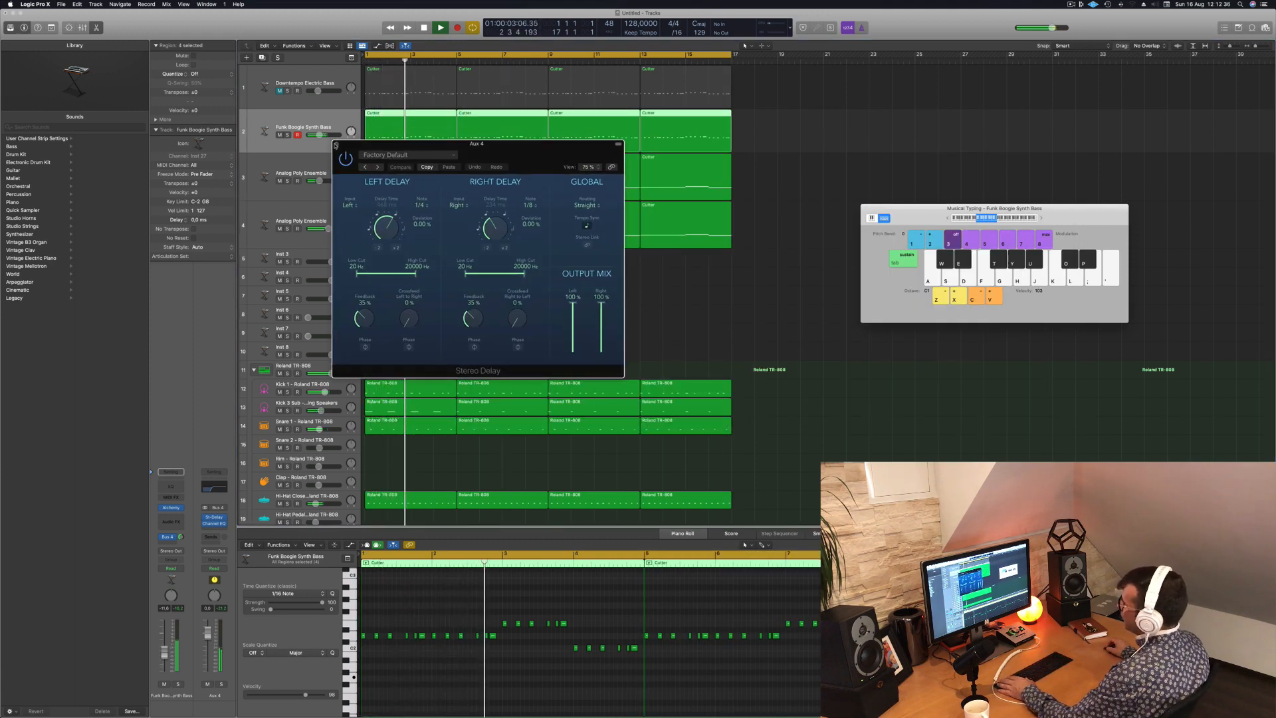
pyautogui.click(335, 144)
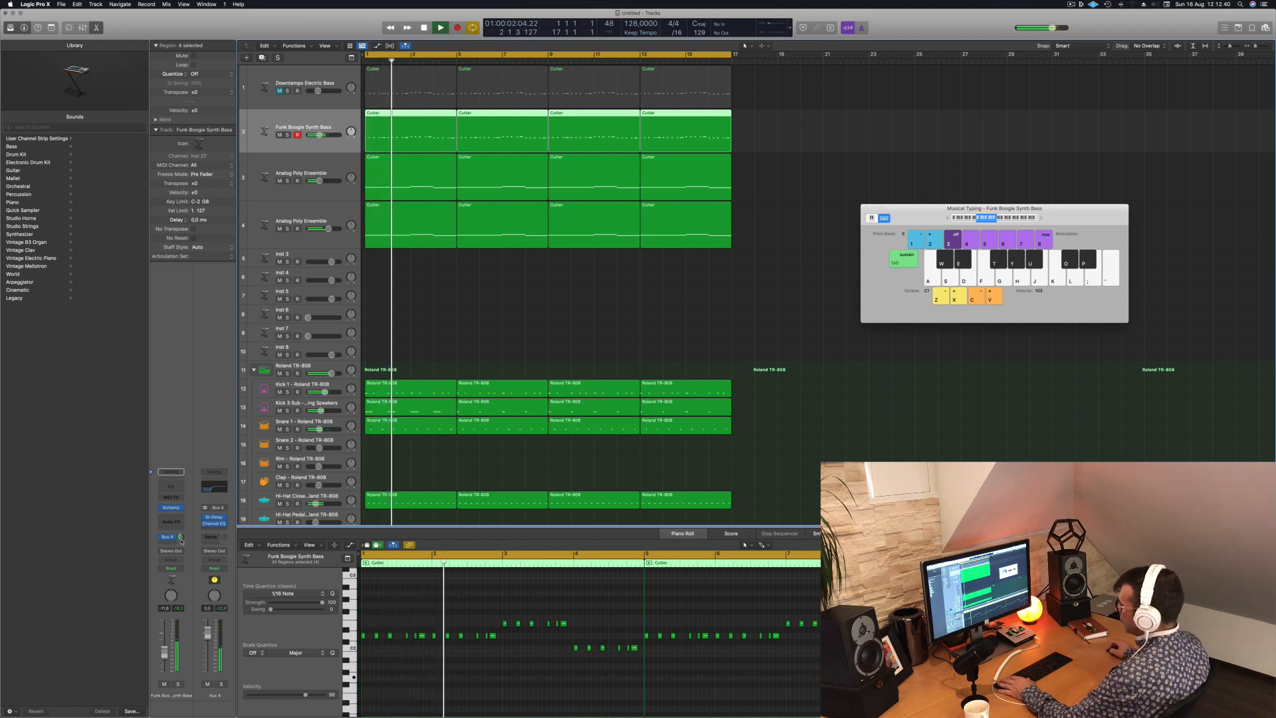
pyautogui.moveTo(207, 636); pyautogui.dragTo(207, 641)
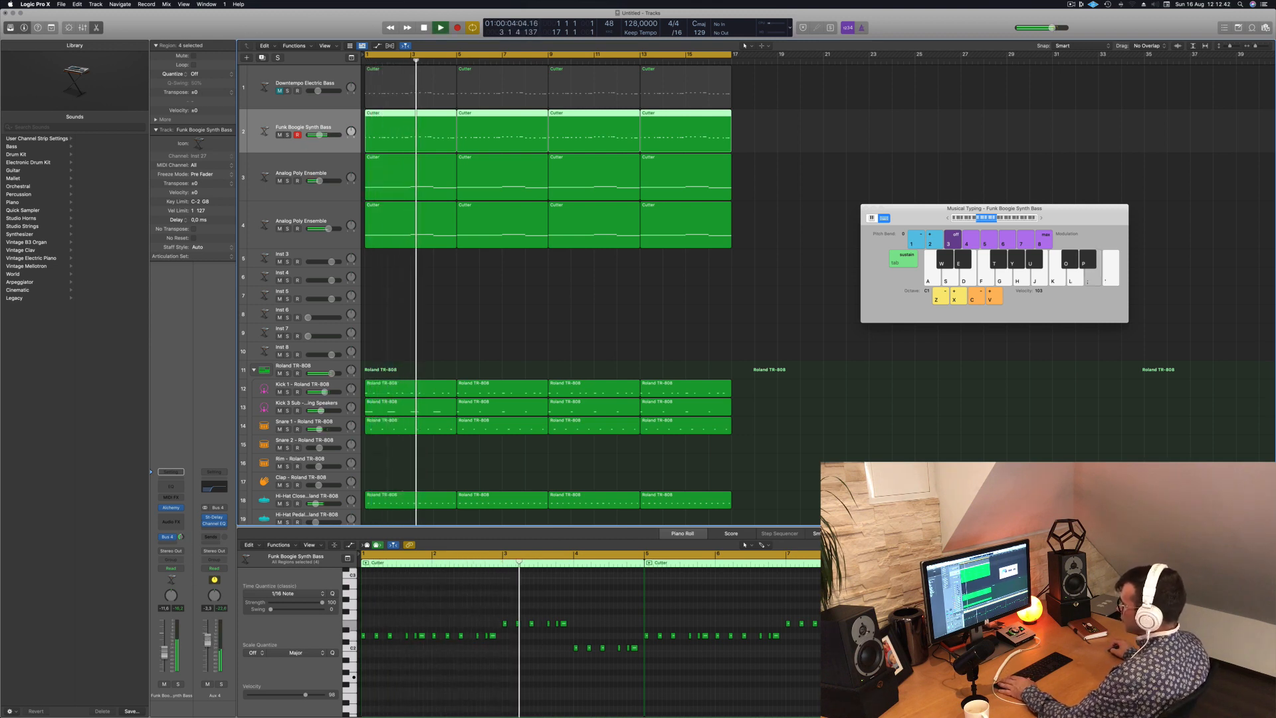
pyautogui.click(502, 329)
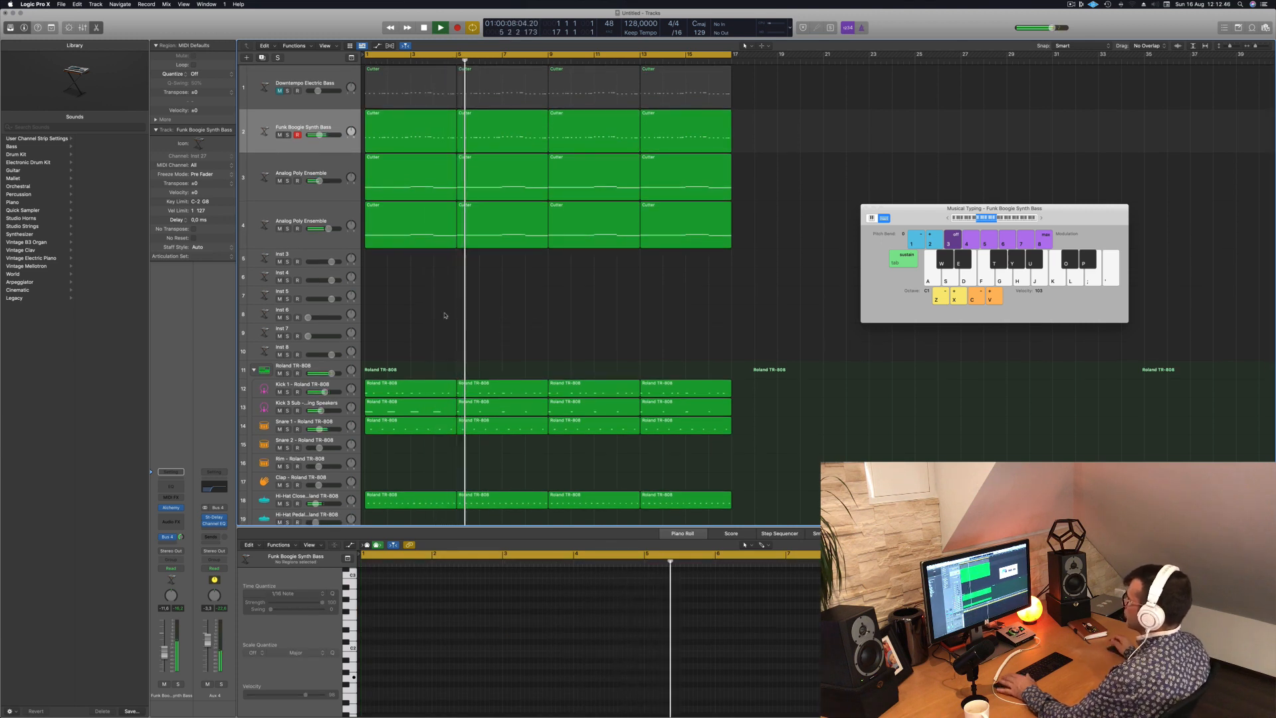
# - Compare the mix with the original Analog Poly Ensemble muted and unmuted, select that track and replay from the start
pyautogui.click(279, 181)
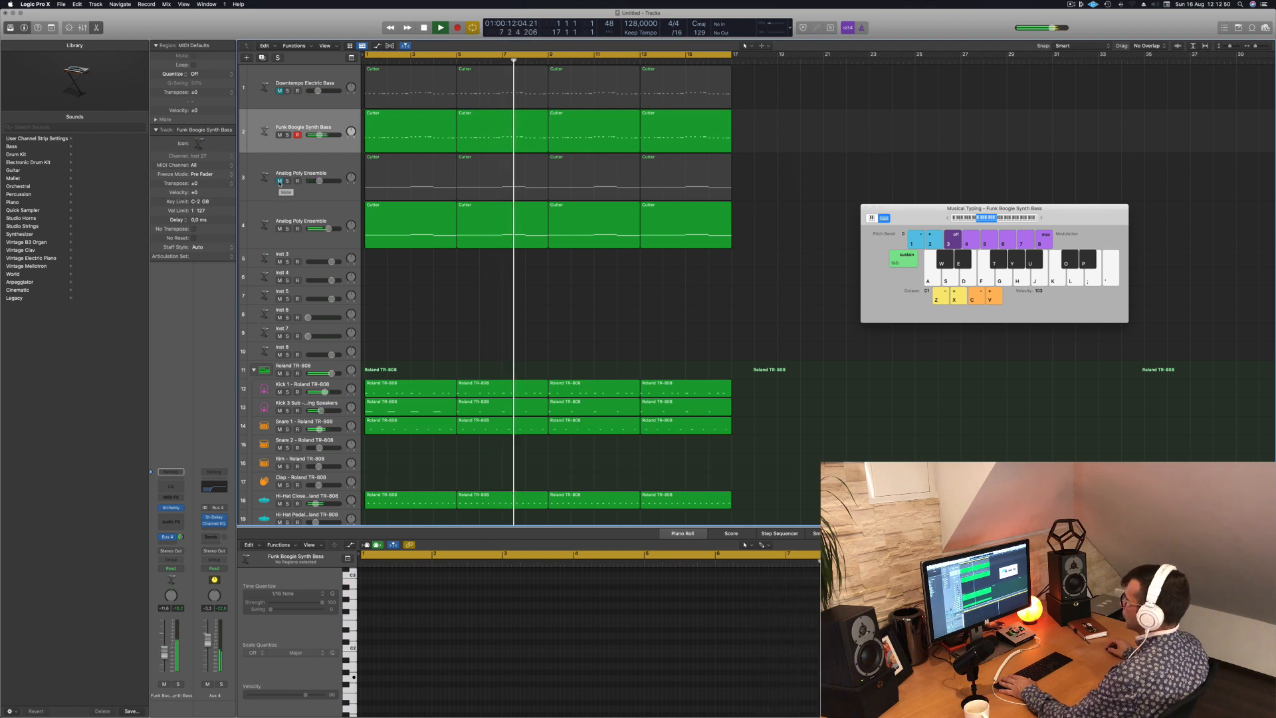
pyautogui.click(279, 181)
pyautogui.click(326, 162)
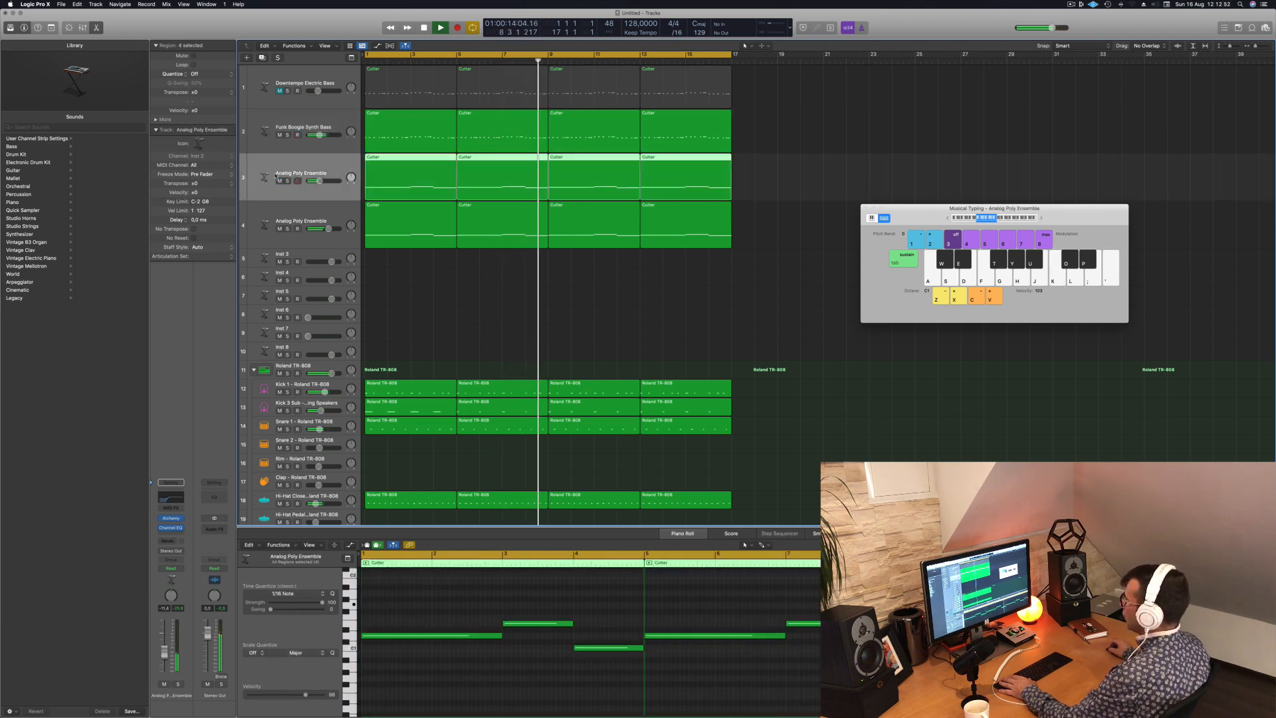
pyautogui.press('Return')
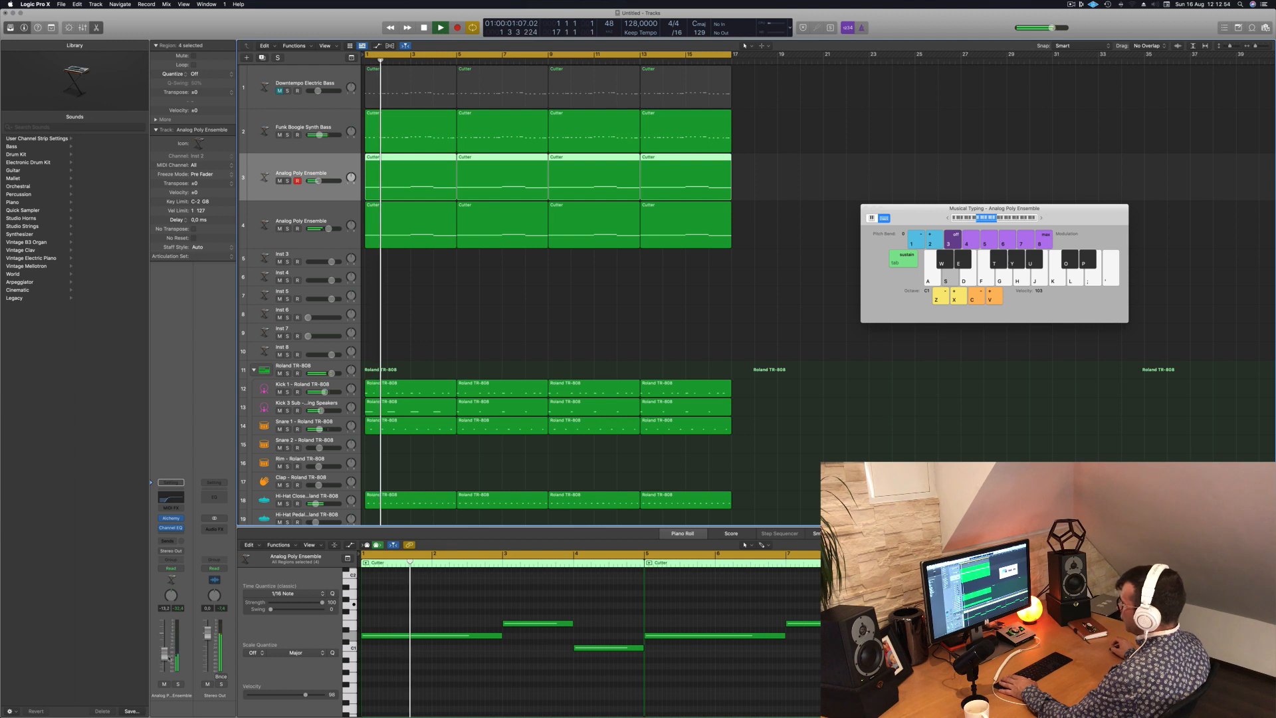
# - Deselect the pad regions, stop playback and copy the first Shaker region onto the Conga track
pyautogui.click(461, 298)
pyautogui.scroll(-3, 460, 298)
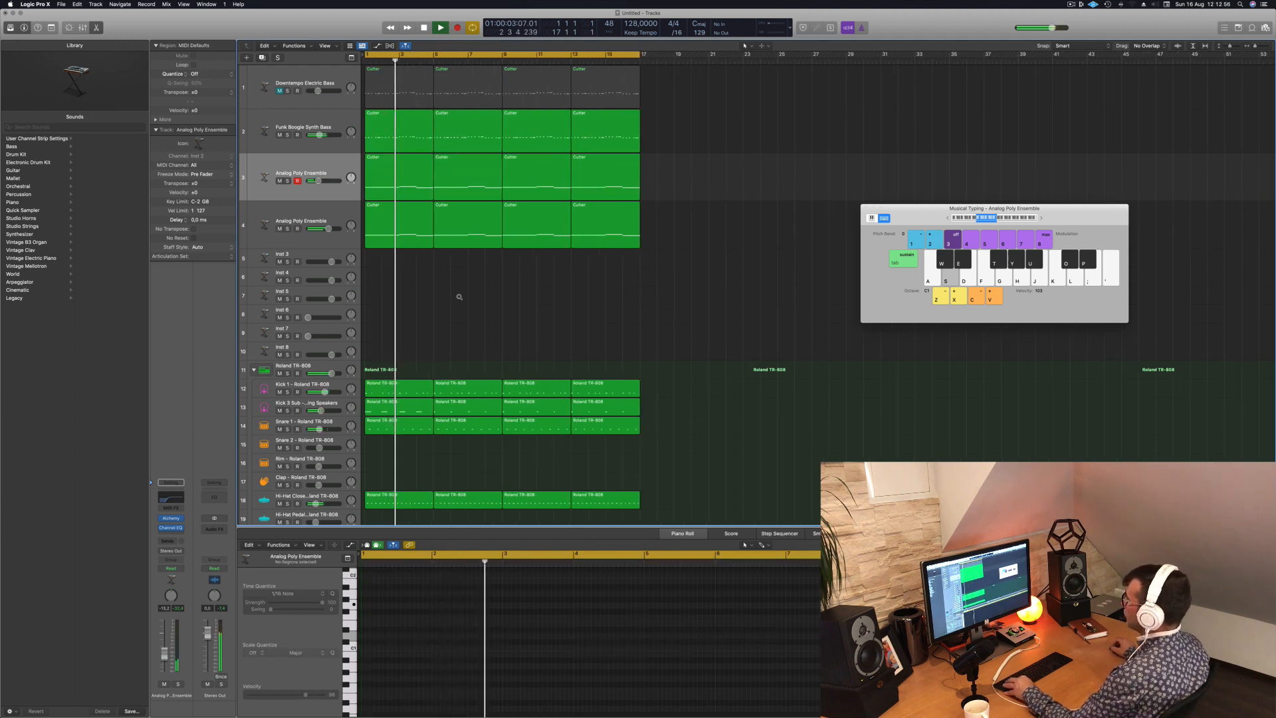
pyautogui.scroll(2, 465, 298)
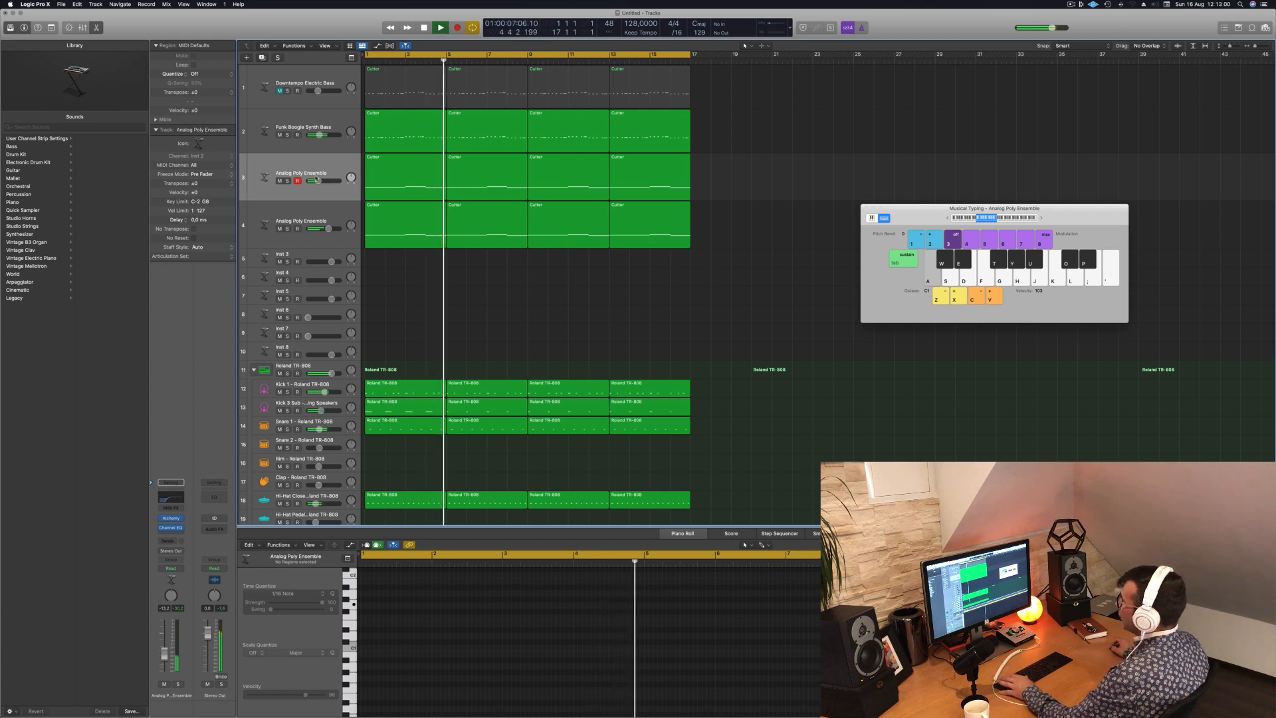
pyautogui.scroll(-1, 503, 342)
pyautogui.scroll(-3, 502, 342)
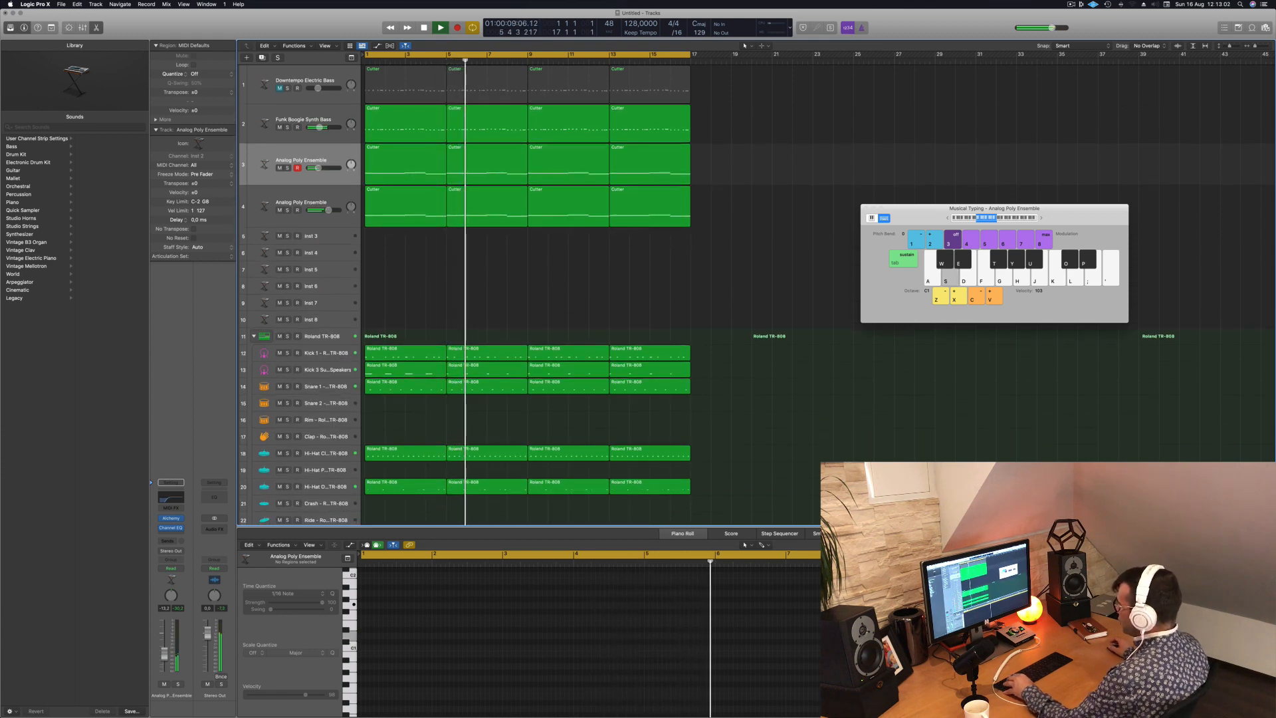
pyautogui.scroll(-3, 465, 318)
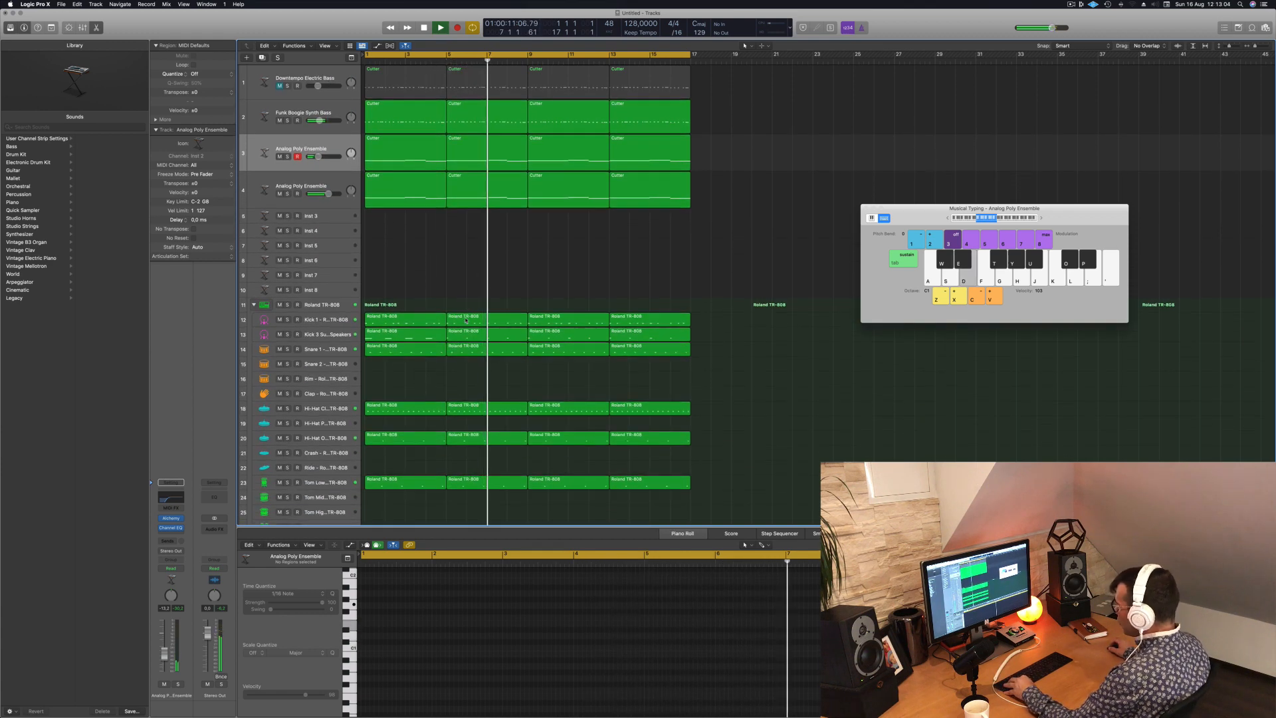
pyautogui.scroll(-3, 439, 458)
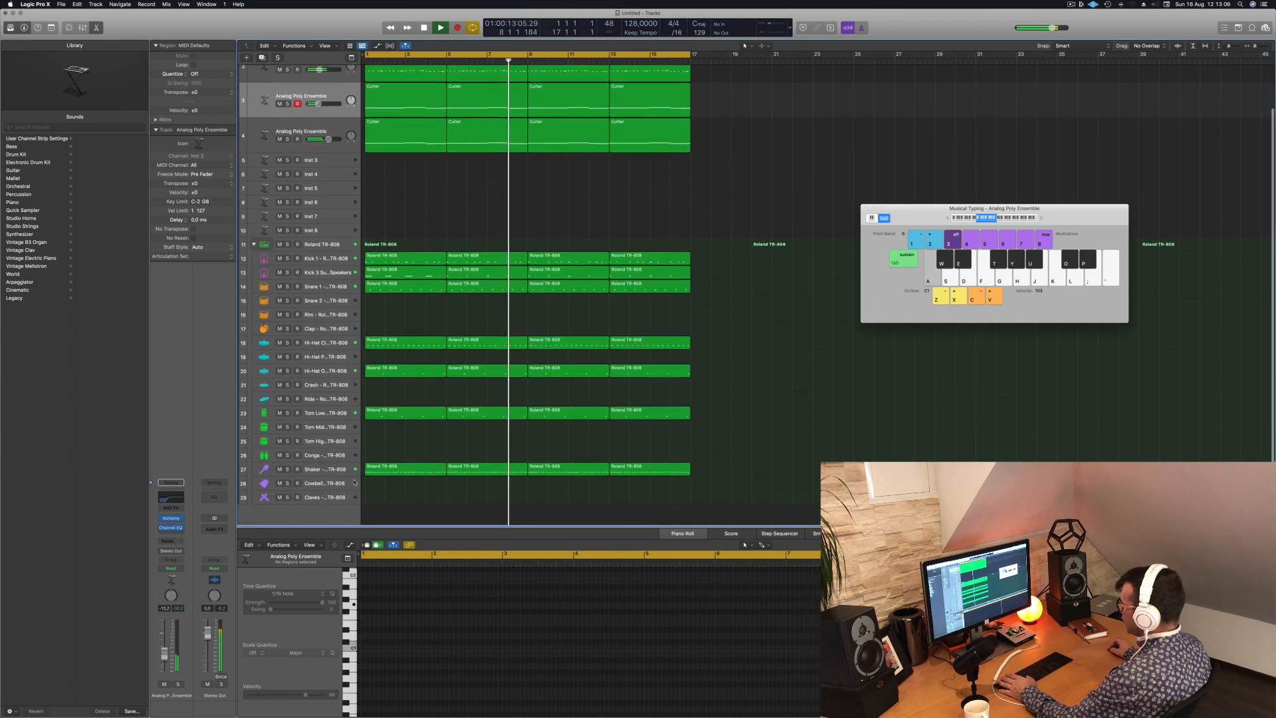
pyautogui.press('space')
pyautogui.click(383, 469)
pyautogui.moveTo(384, 470); pyautogui.dragTo(383, 456)
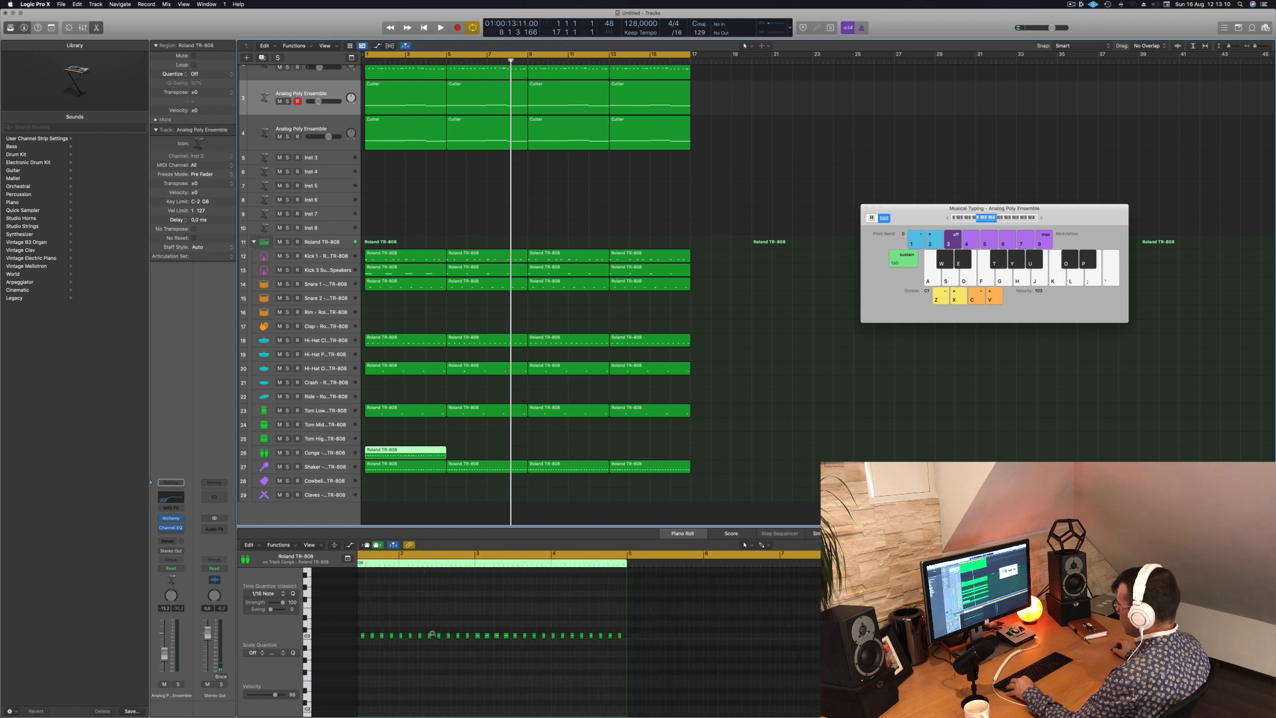
# - Select all notes in the new Conga region and move them up to the drum's key row
pyautogui.scroll(-2, 432, 633)
pyautogui.scroll(5, 433, 635)
pyautogui.scroll(-4, 431, 635)
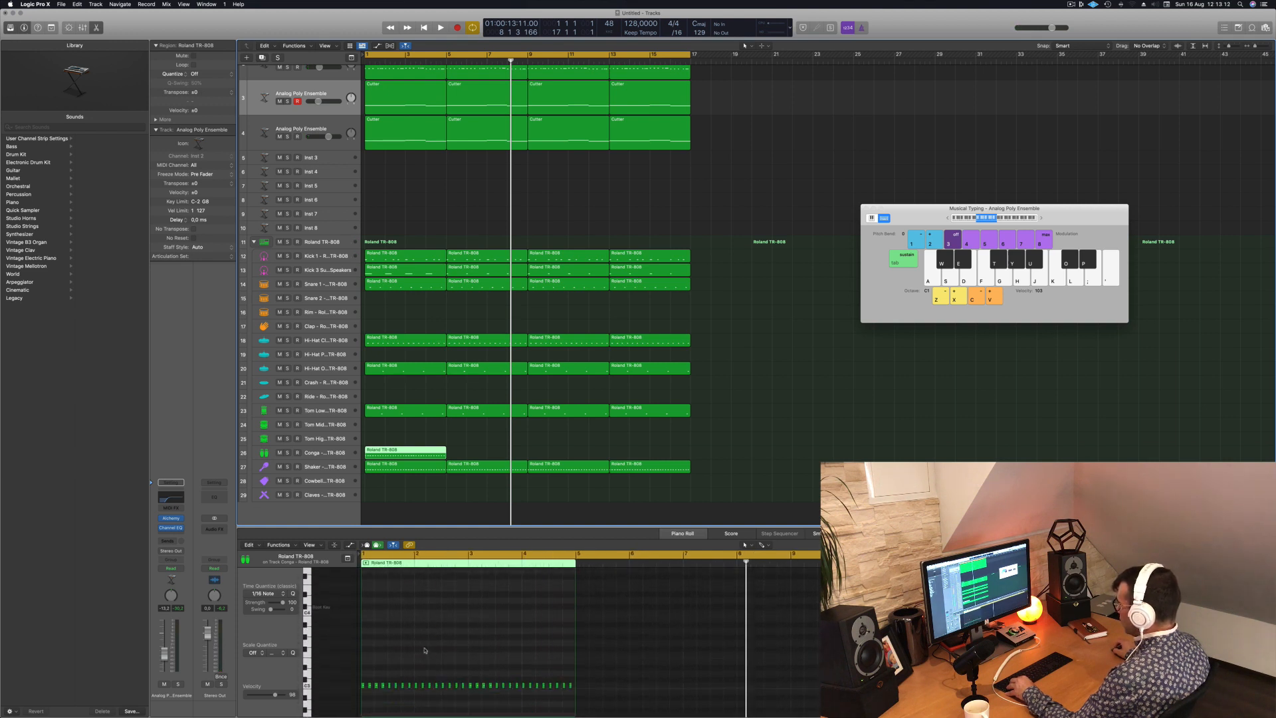
pyautogui.scroll(-1, 425, 651)
pyautogui.click(398, 709)
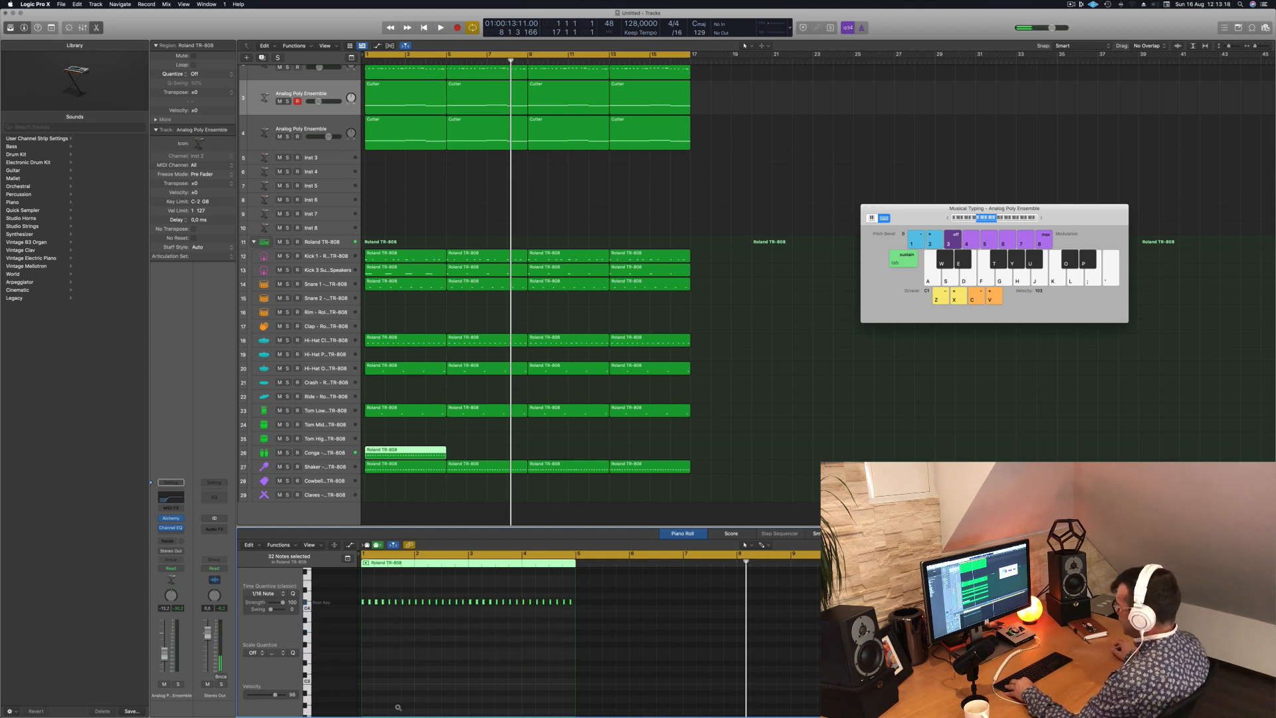
pyautogui.scroll(5, 405, 664)
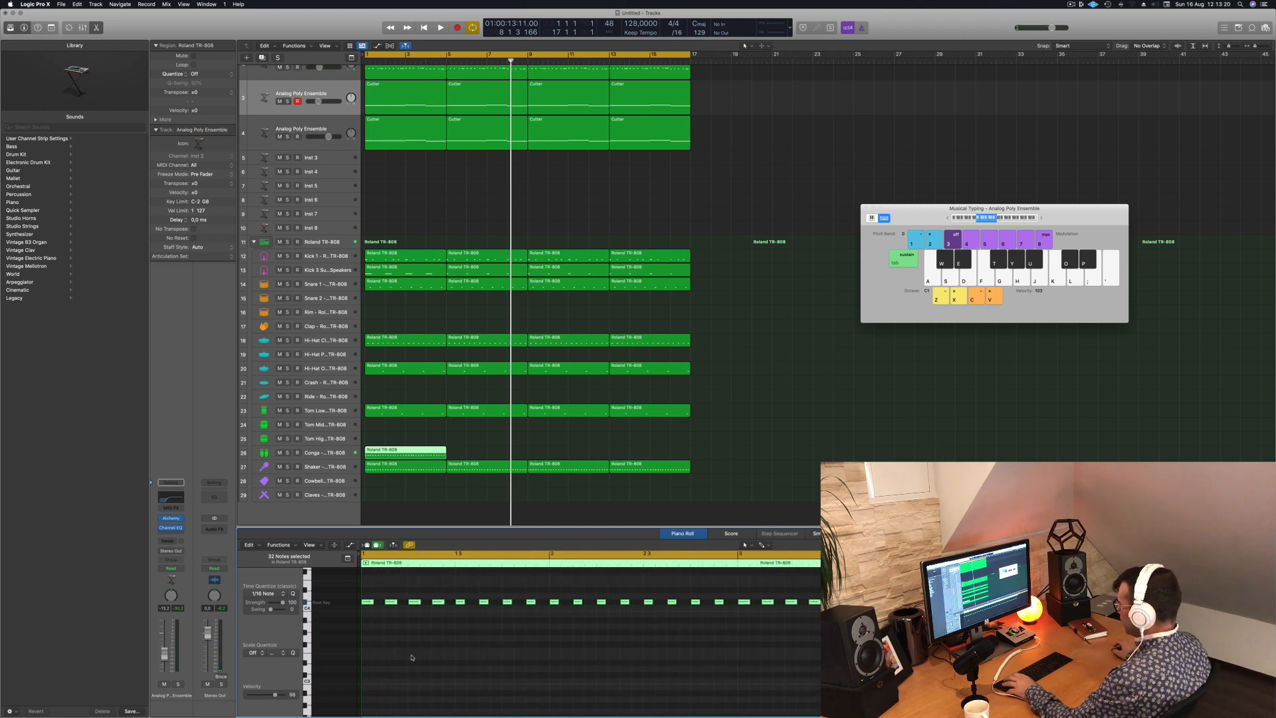
# - Play the Conga region and delete all its notes after the first bar
pyautogui.press('space')
pyautogui.scroll(-2, 424, 667)
pyautogui.press('space')
pyautogui.press('space')
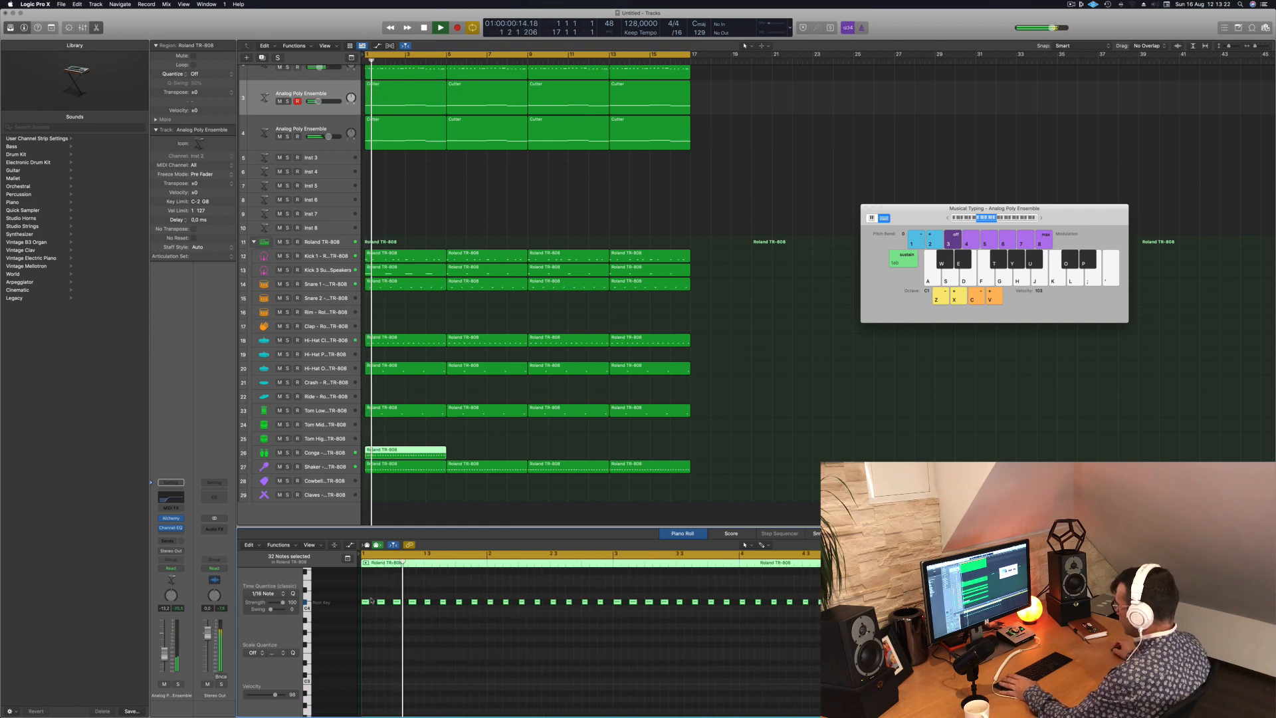
pyautogui.press('super+a')
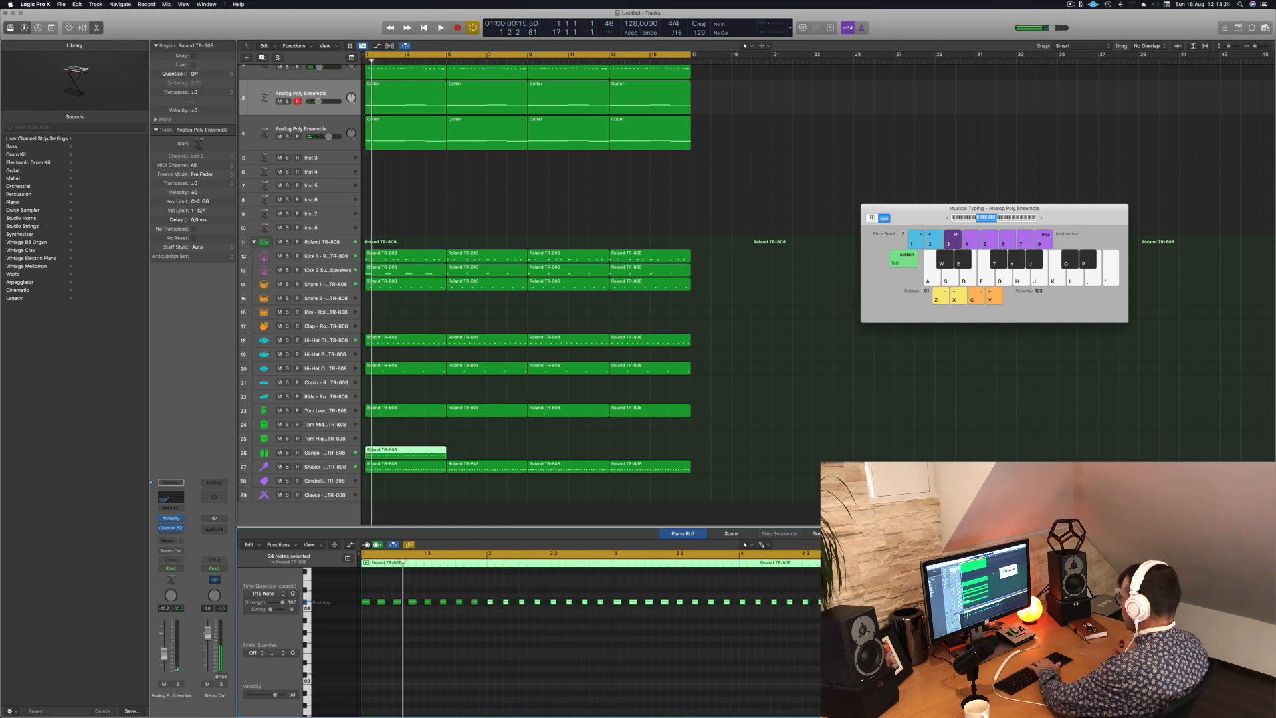
pyautogui.press('space')
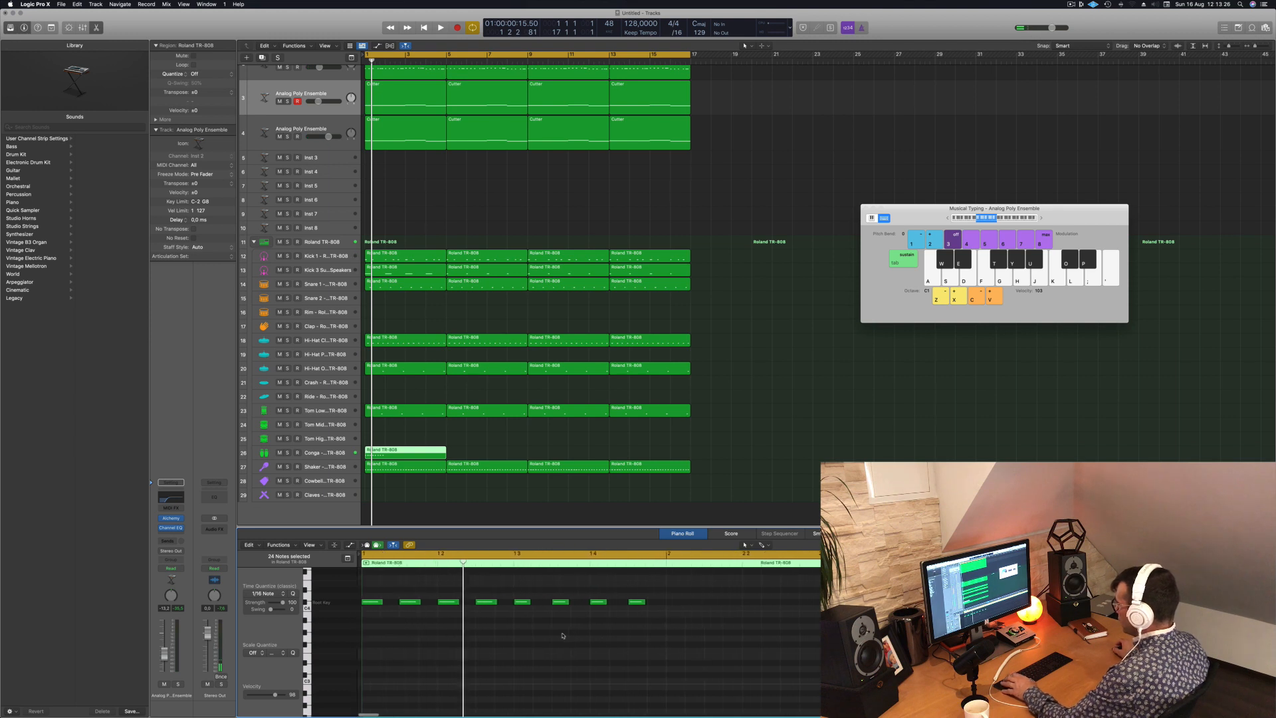
# - Thin the first bar's Conga notes down to the second, fifth and eighth notes, checking the rhythm in playback
pyautogui.press('space')
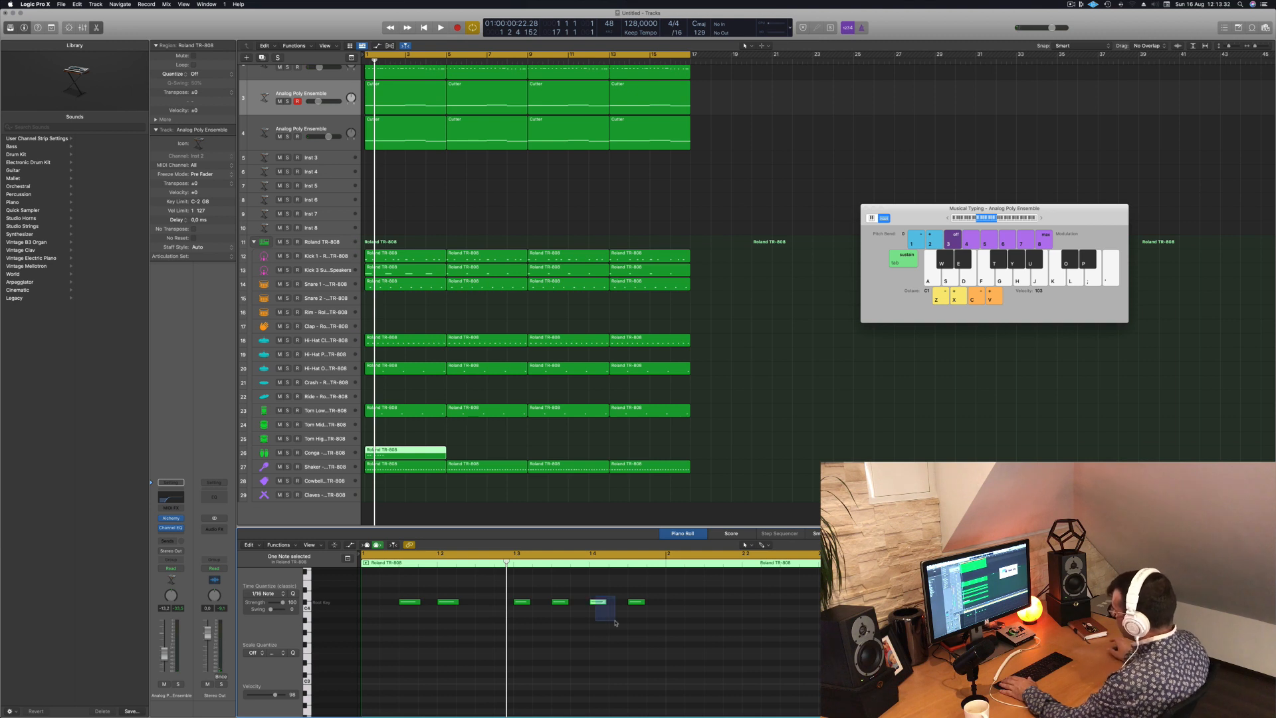
pyautogui.press('Delete')
pyautogui.press('space')
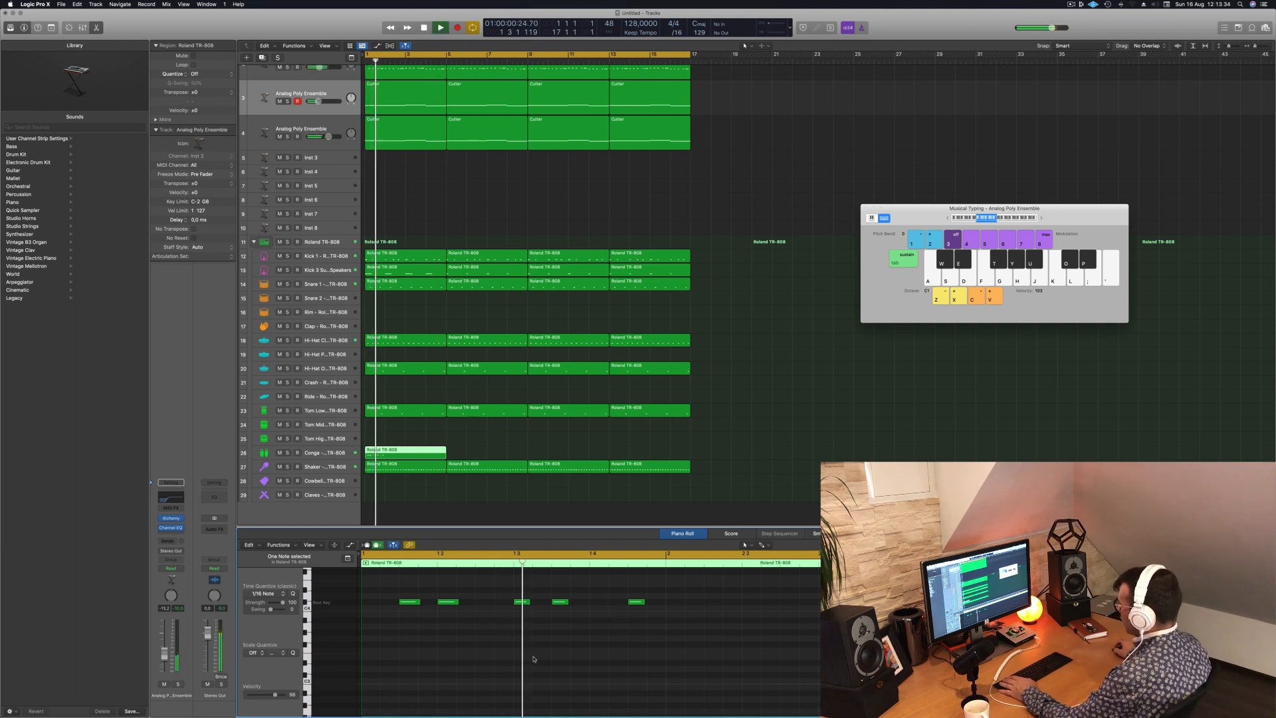
pyautogui.press('space')
pyautogui.press('space')
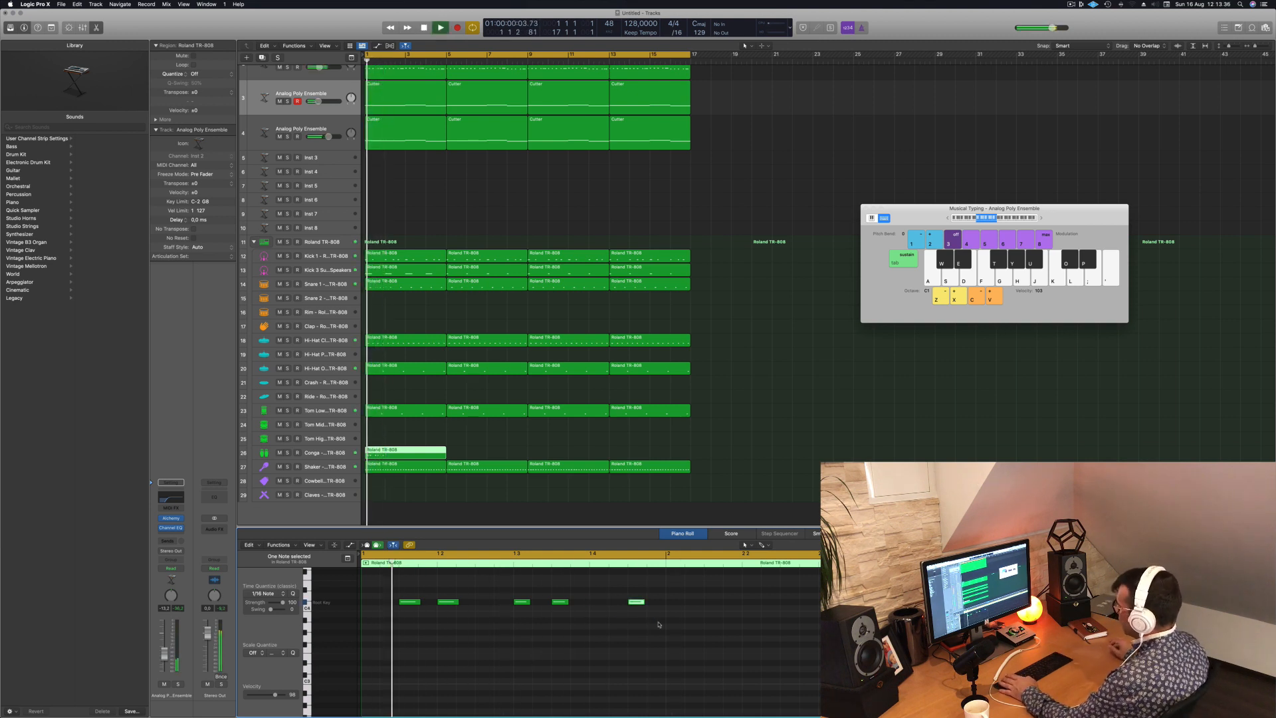
pyautogui.press('space')
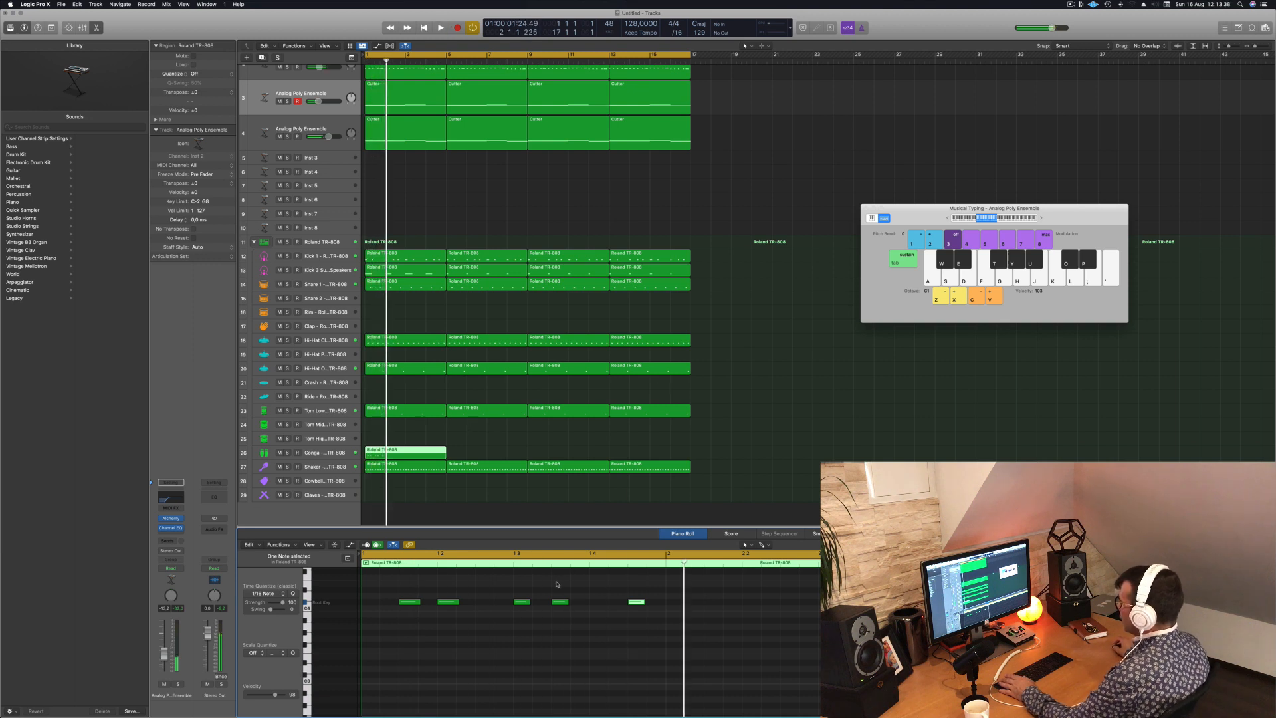
pyautogui.press('space')
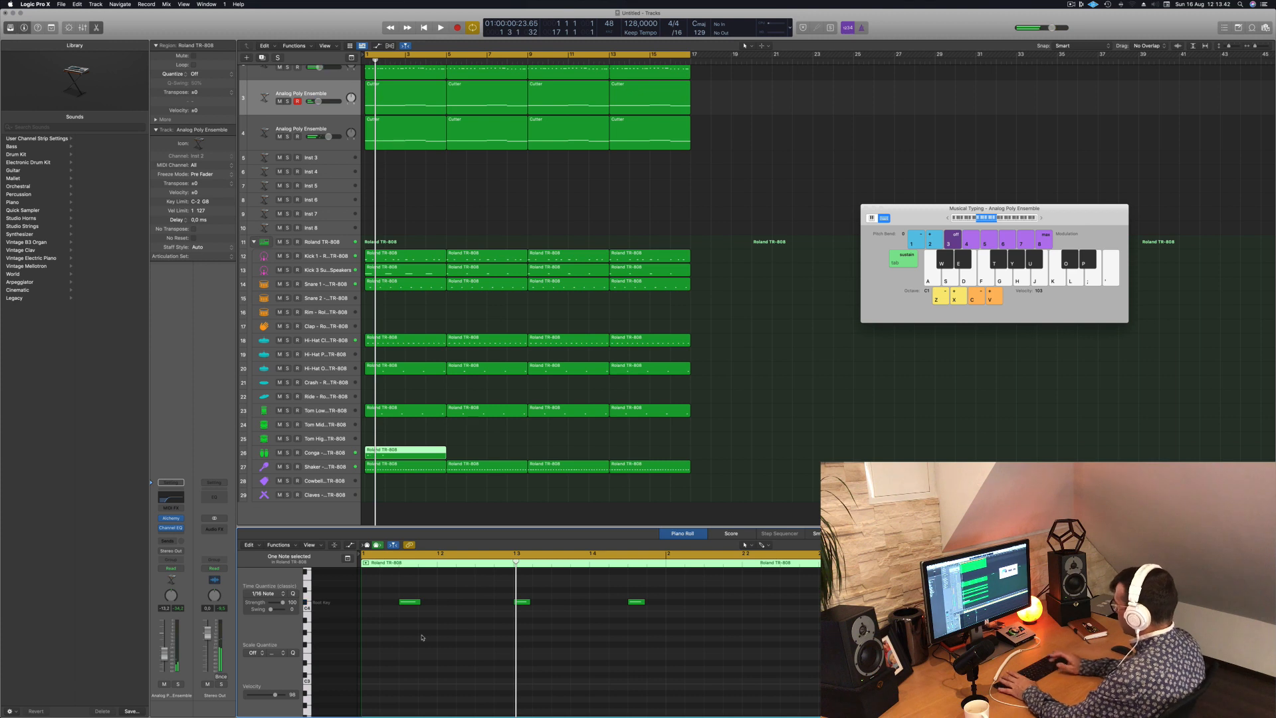
pyautogui.press('space')
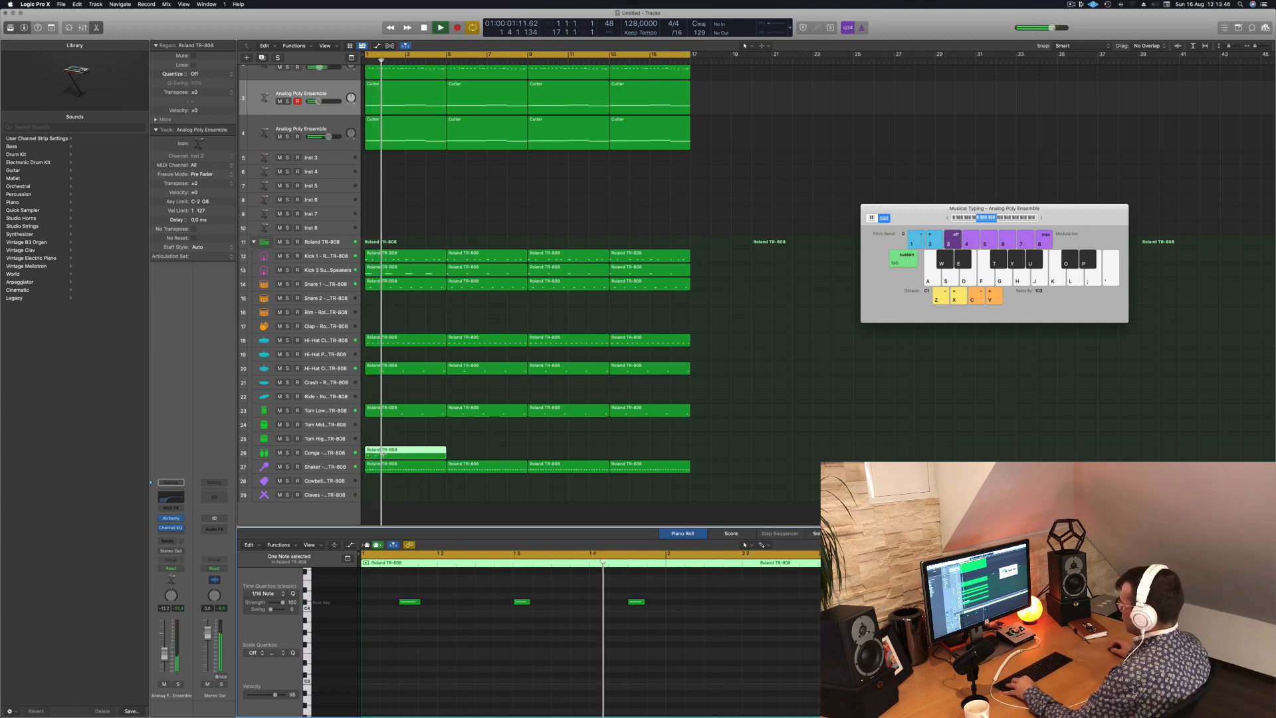
# - Cut the Conga region down to its first bar, repeat it across all 16 bars and replay from the start
pyautogui.click(385, 454)
pyautogui.press('Delete')
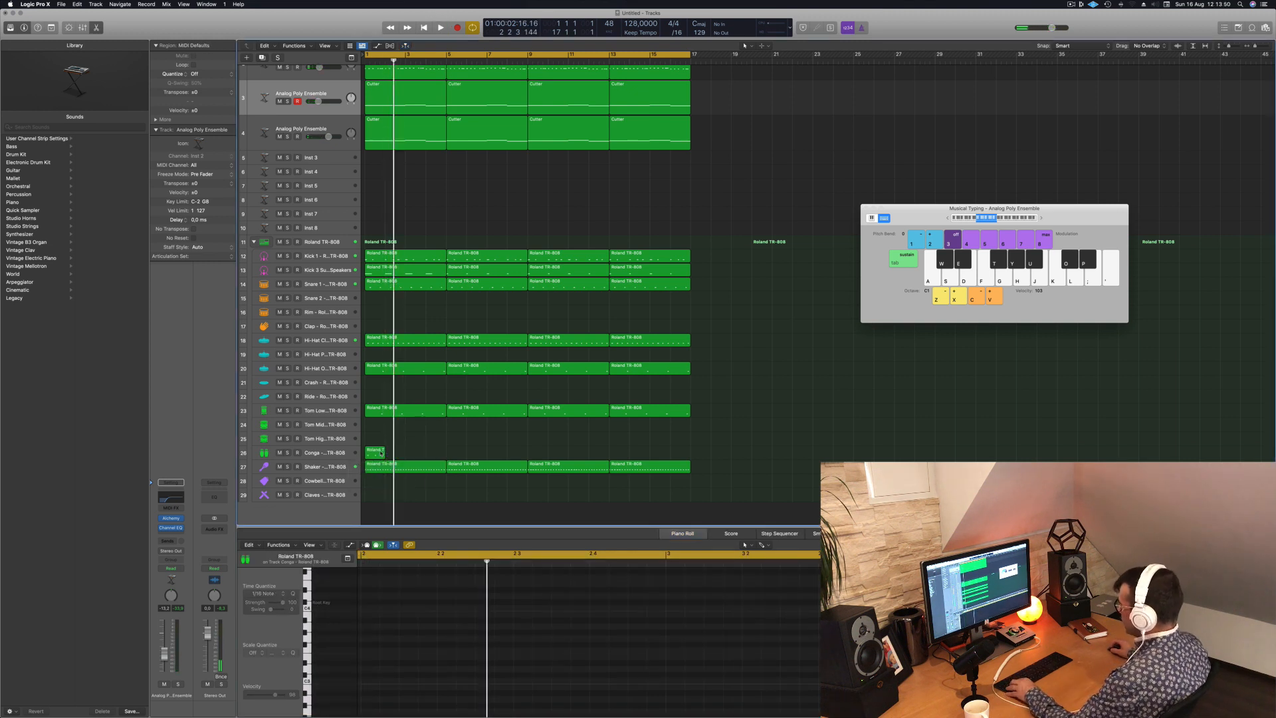
pyautogui.moveTo(381, 453); pyautogui.dragTo(418, 455)
pyautogui.keyDown('shift'); pyautogui.click(378, 458); pyautogui.keyUp('shift')
pyautogui.moveTo(480, 450)
pyautogui.mouseDown()
pyautogui.moveTo(379, 456)
pyautogui.moveTo(463, 456)
pyautogui.mouseUp()
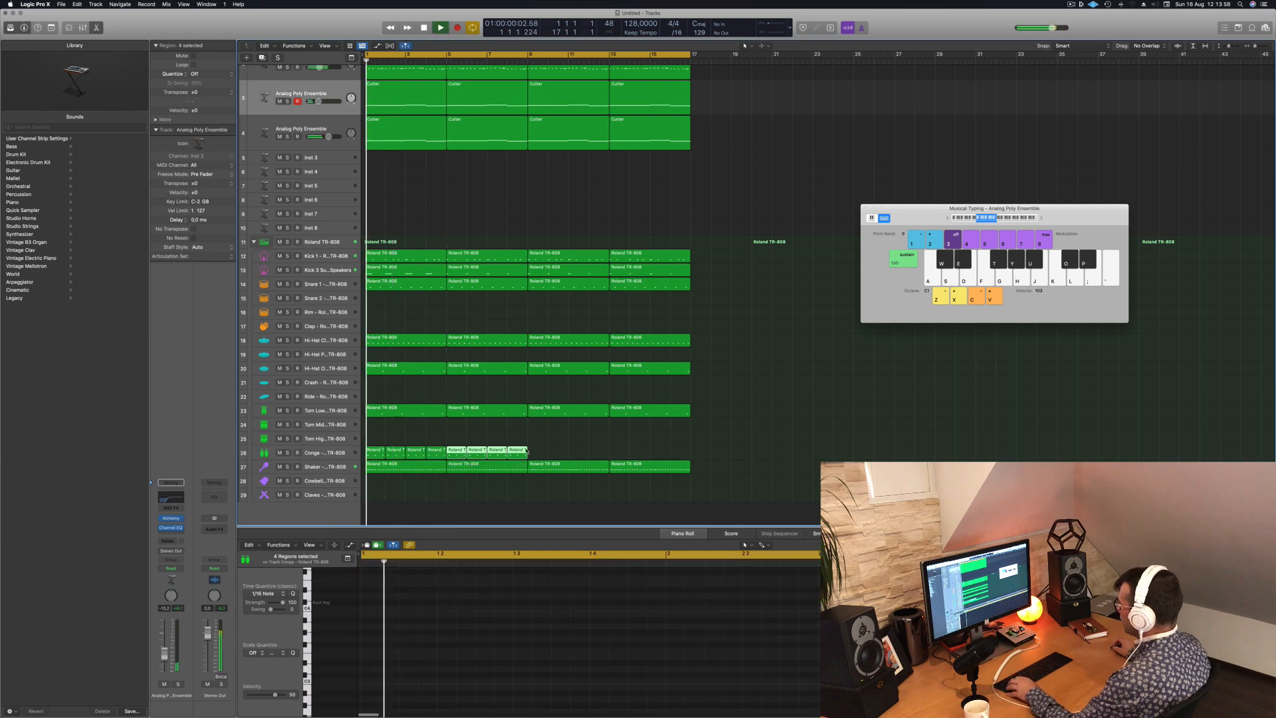
pyautogui.press('space')
pyautogui.moveTo(386, 456); pyautogui.dragTo(549, 456)
pyautogui.press('Return')
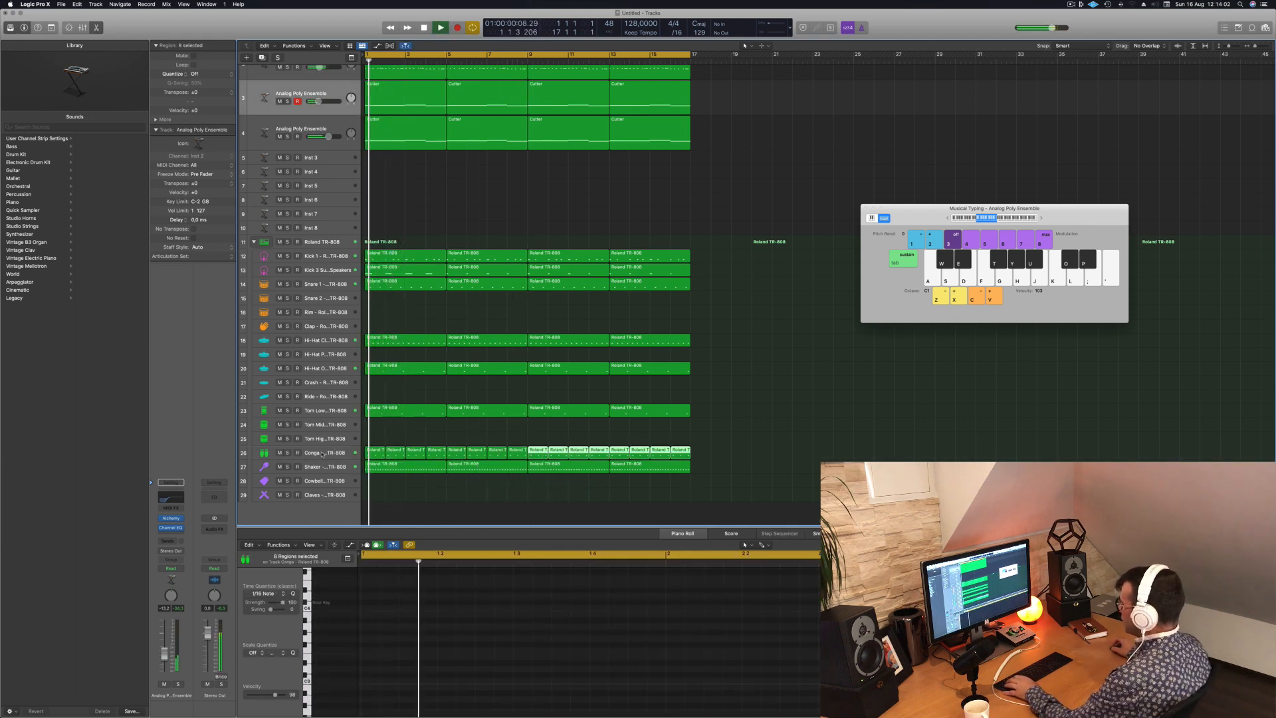
# - Select the Conga track and audition Conga Low presets from Modern TR-727 through Hybrid Knock to Hard Bass House
pyautogui.click(344, 452)
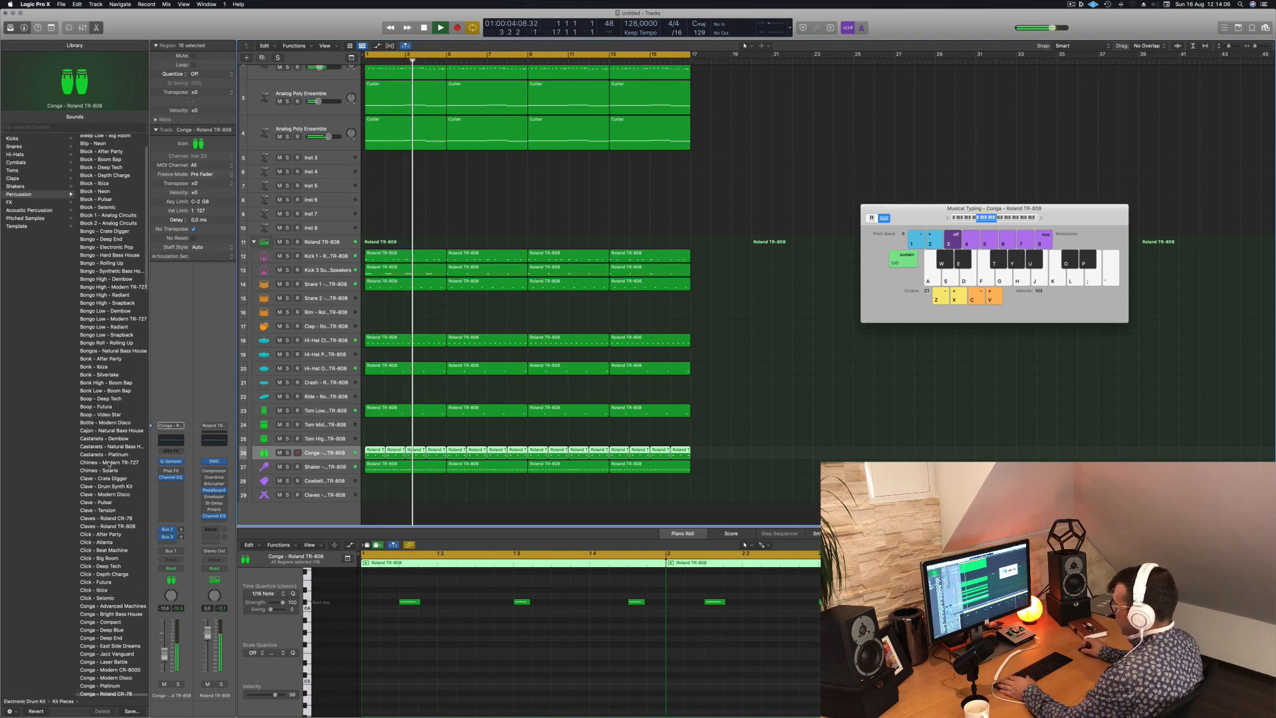
pyautogui.scroll(-10, 110, 438)
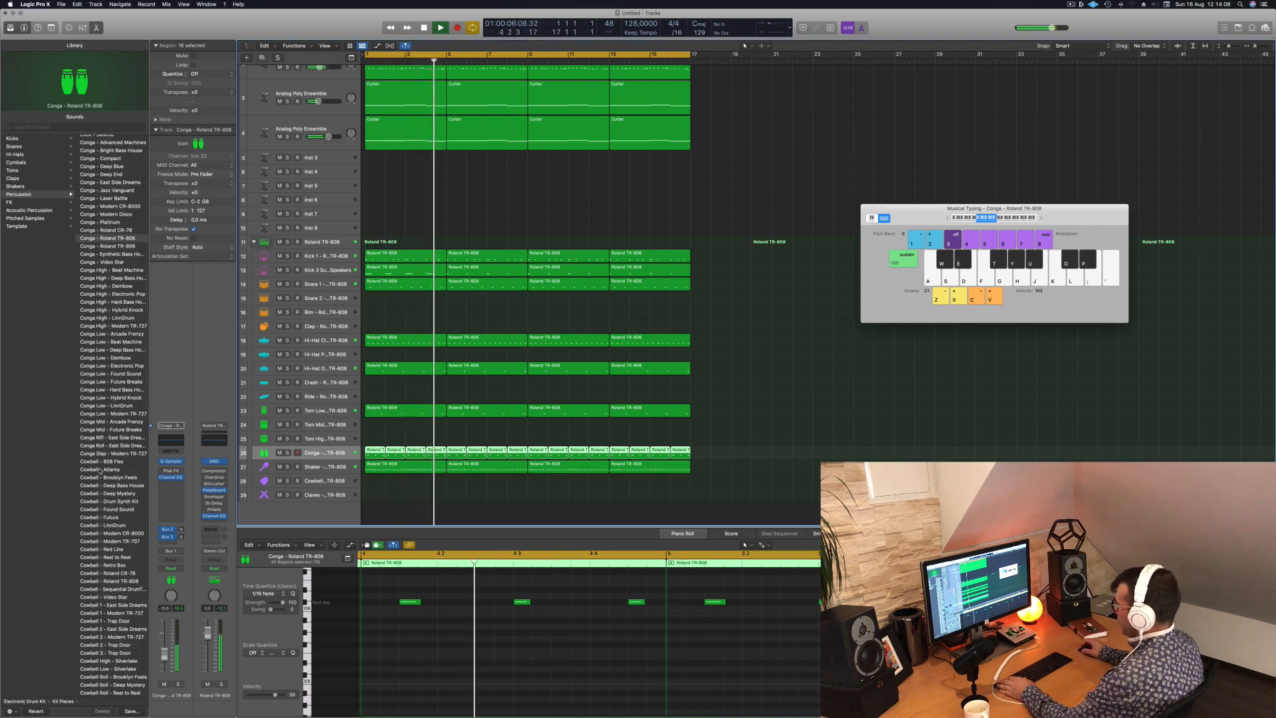
pyautogui.click(89, 414)
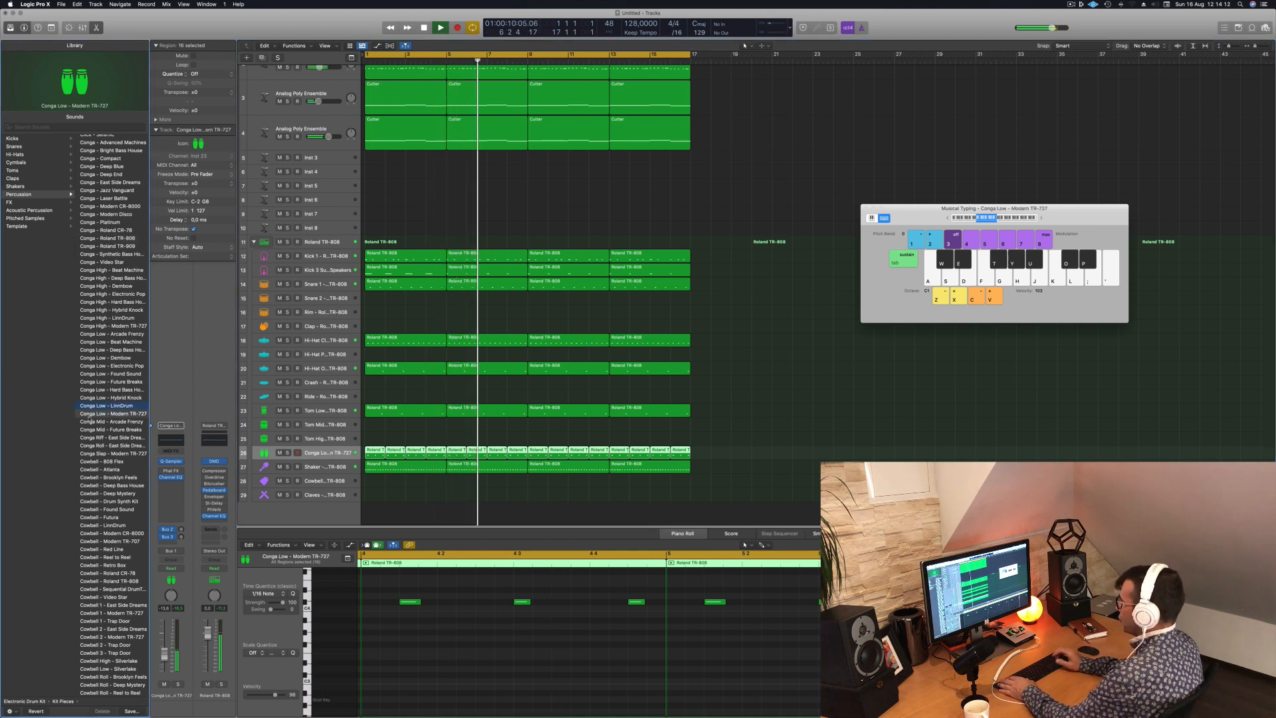
pyautogui.press('Up')
pyautogui.press('Up')
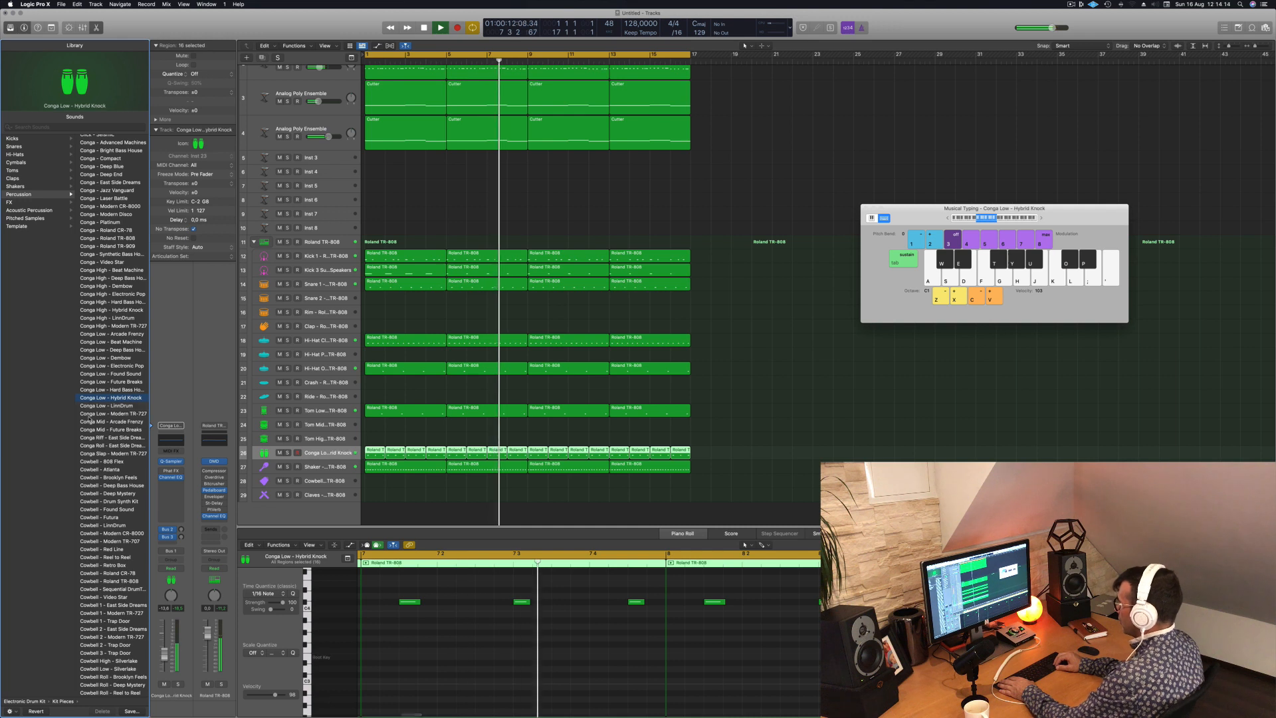
pyautogui.press('Up')
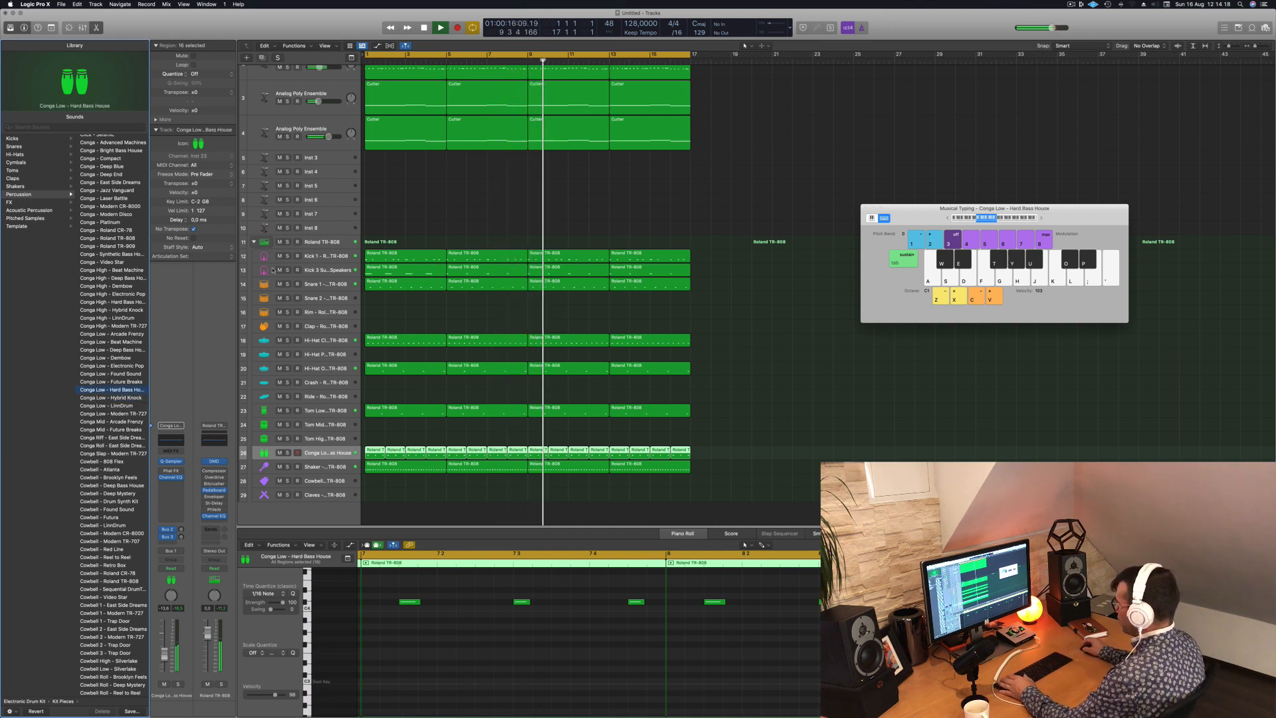
# - Select the notes of all Conga regions and move them down to the new sound's key row
pyautogui.click(493, 660)
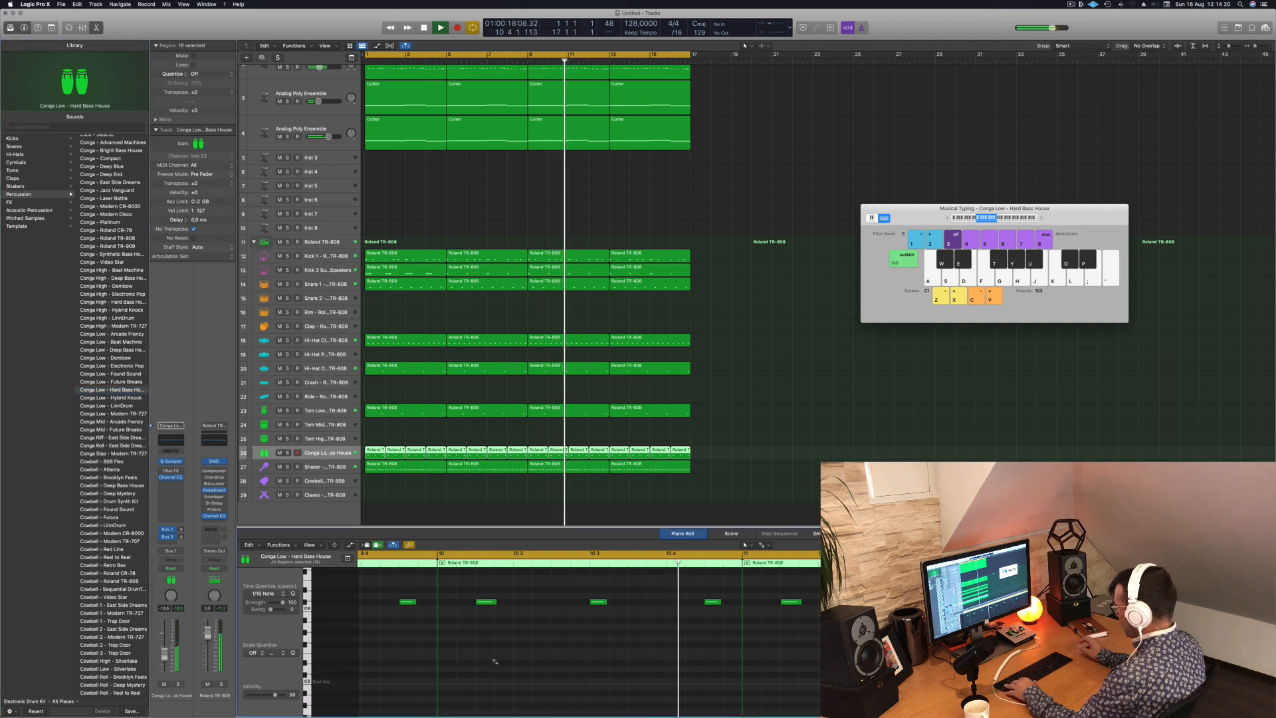
pyautogui.press('super+a')
pyautogui.hotkey('alt', 'Down')
pyautogui.hotkey('alt', 'Down')
pyautogui.hotkey('alt', 'Down')
pyautogui.hotkey('alt', 'Down')
pyautogui.hotkey('alt', 'Down')
pyautogui.hotkey('alt', 'Down')
pyautogui.hotkey('alt', 'Down')
pyautogui.hotkey('alt', 'Down')
pyautogui.hotkey('alt', 'Down')
pyautogui.hotkey('alt', 'Down')
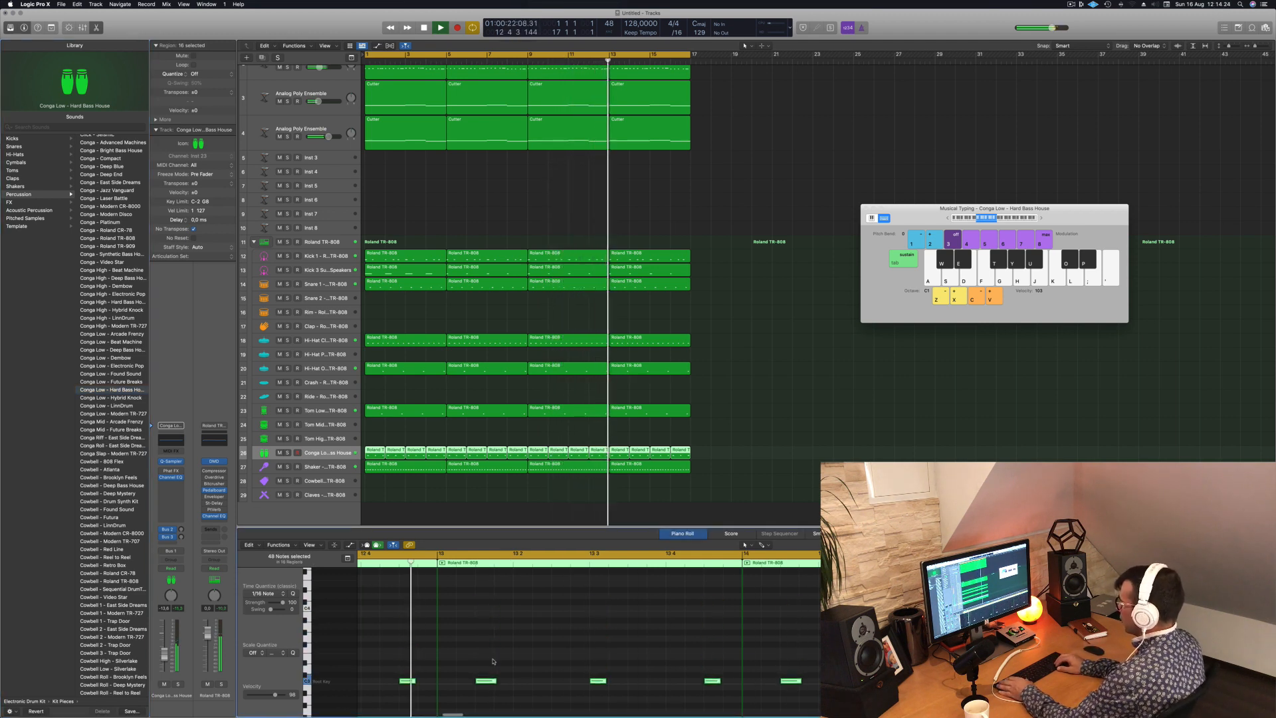
# - Audition Conga Low - Found Sound, settle on Conga Low - Dembow and replay from the start
pyautogui.click(100, 375)
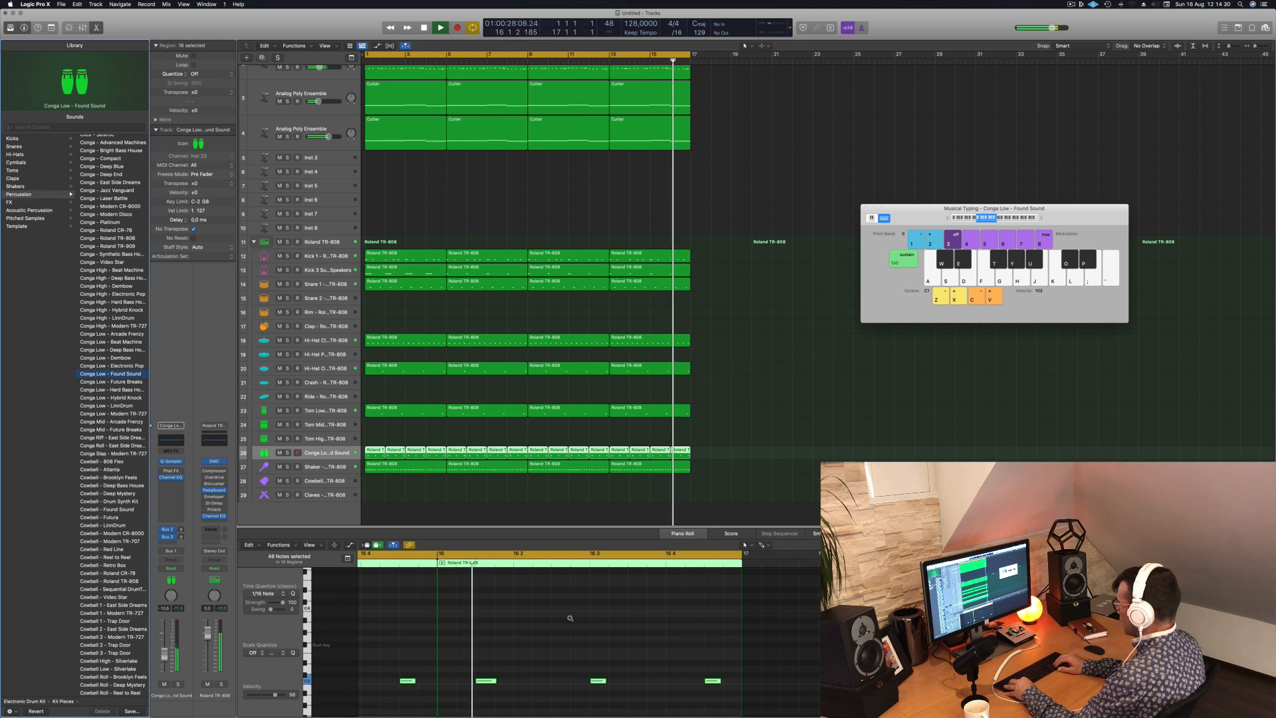
pyautogui.press('Up')
pyautogui.press('Up')
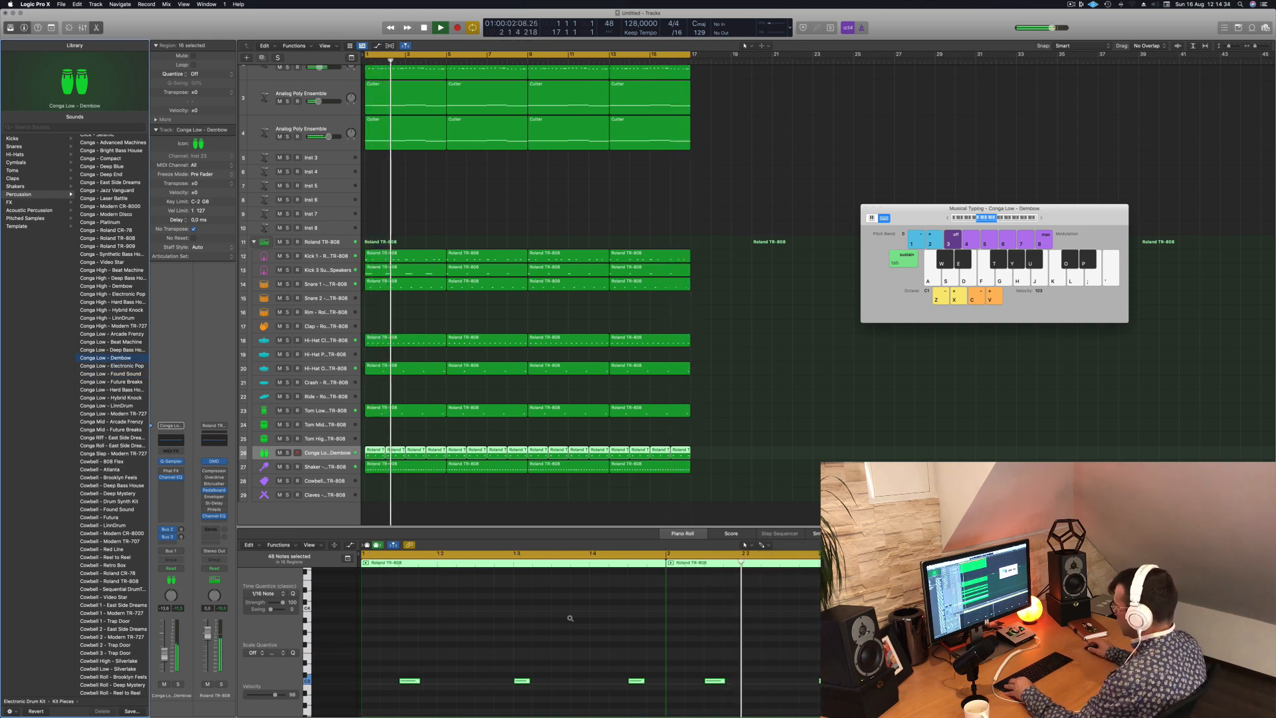
pyautogui.scroll(-4, 521, 648)
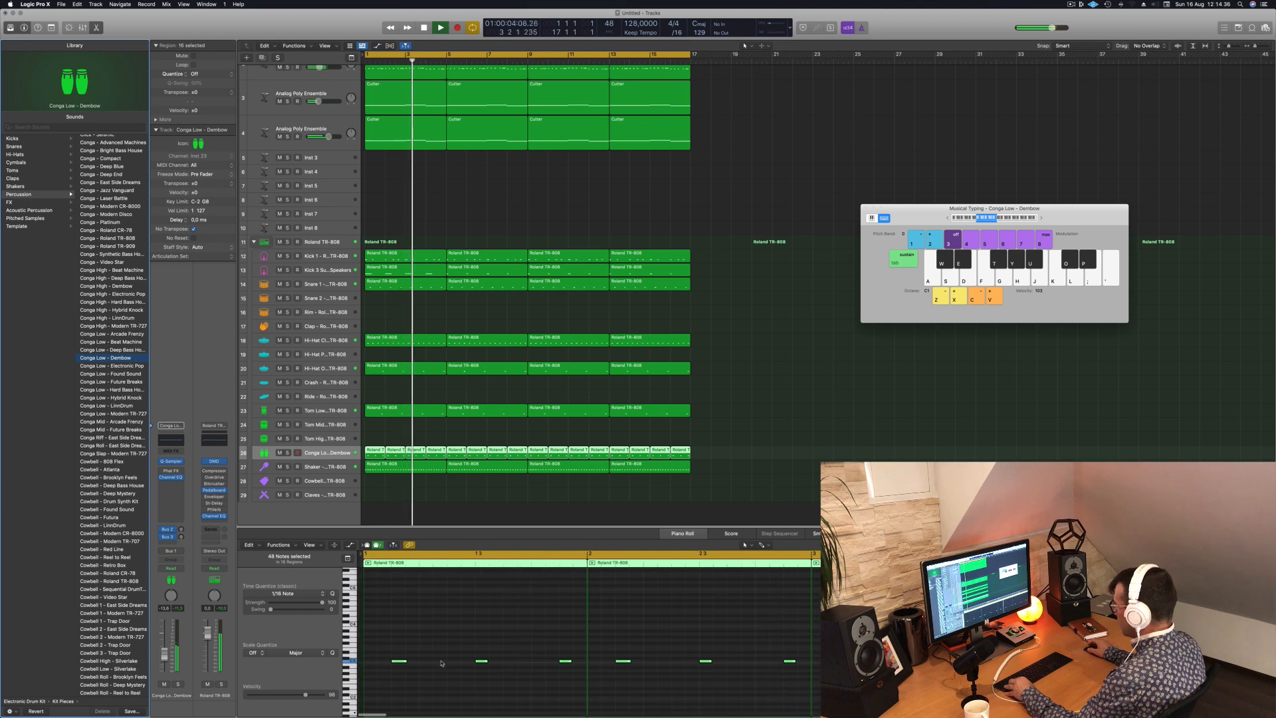
pyautogui.scroll(3, 441, 663)
pyautogui.scroll(-5, 441, 663)
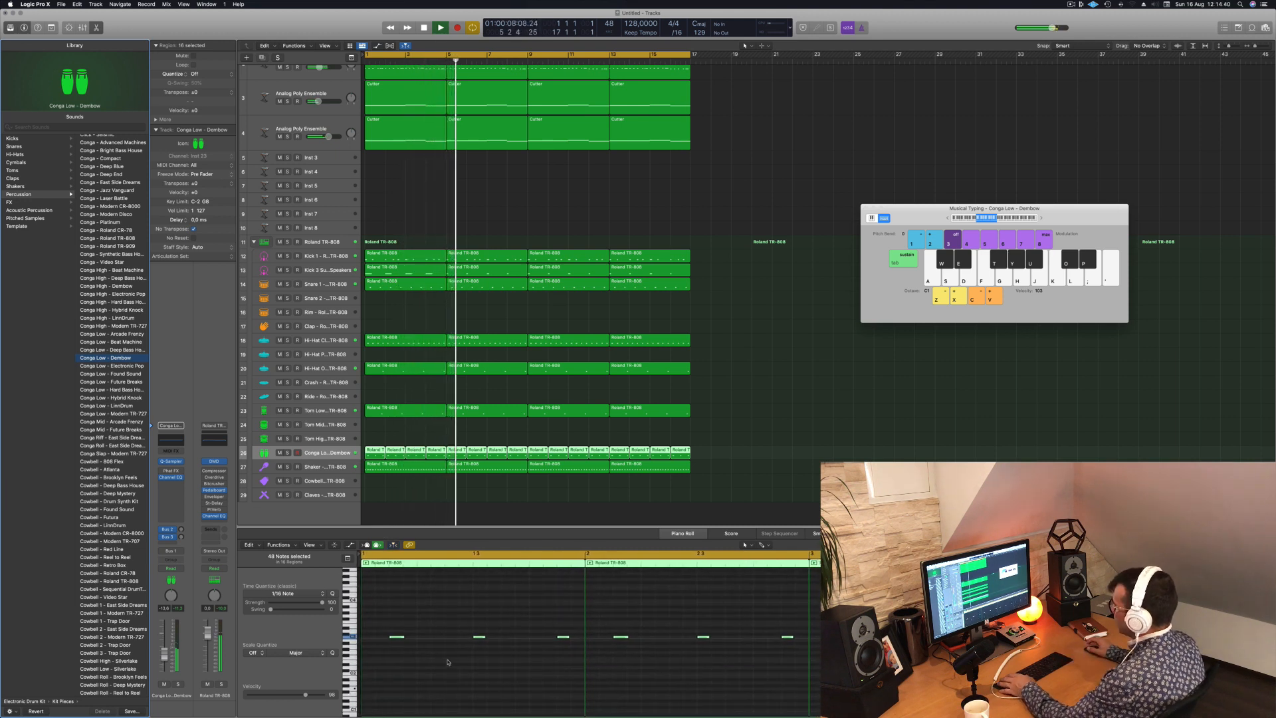
pyautogui.press('Return')
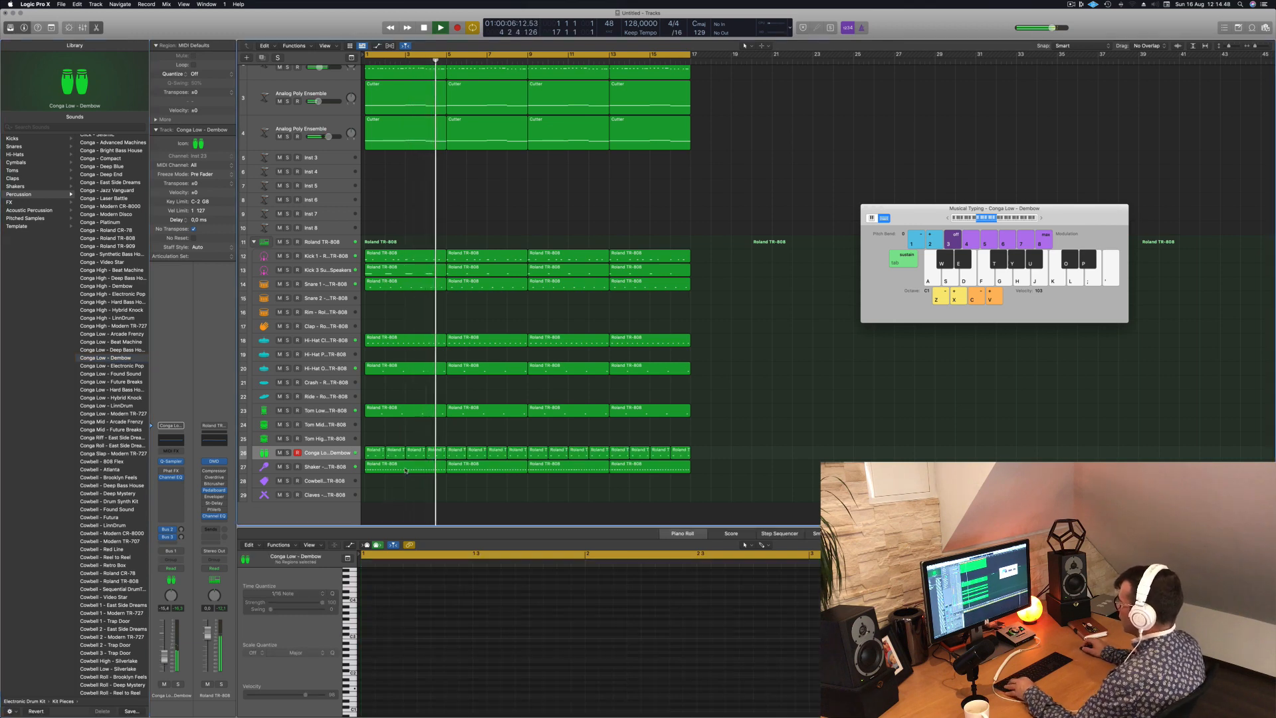
# - Copy the first Shaker region onto the Cowbell track and replay the loop from the start
pyautogui.moveTo(397, 468); pyautogui.dragTo(398, 483)
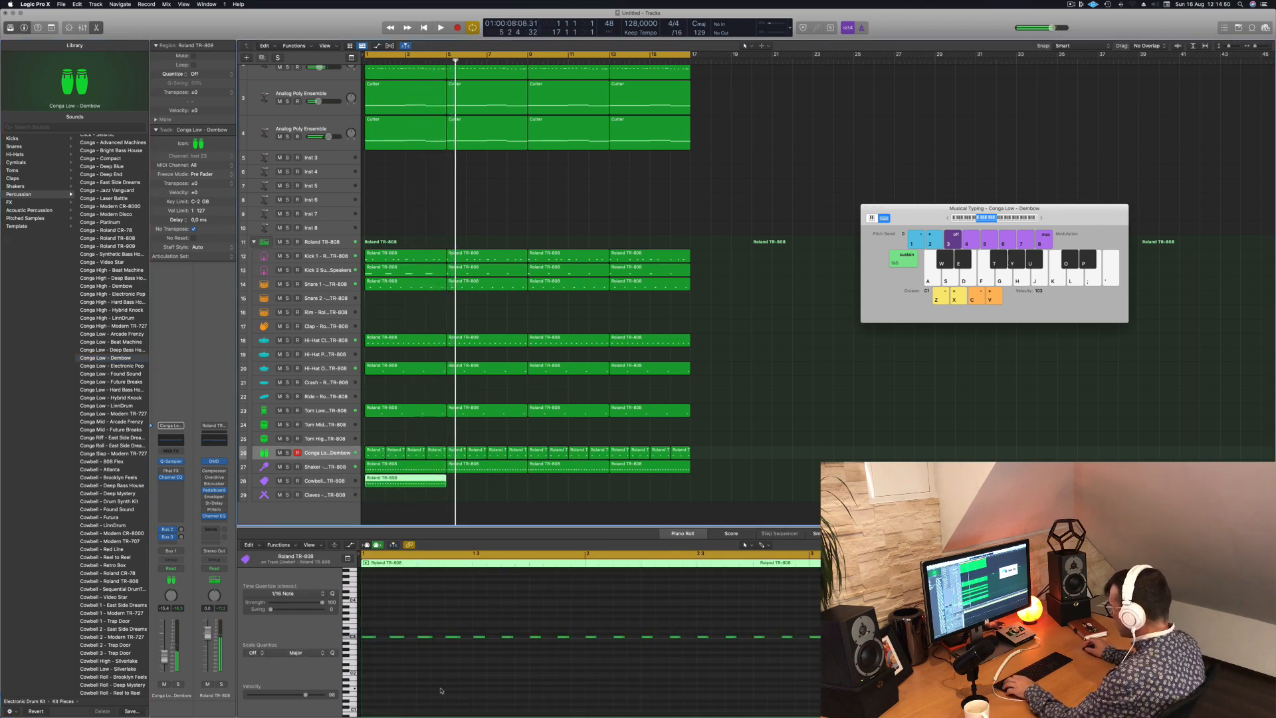
pyautogui.press('Return')
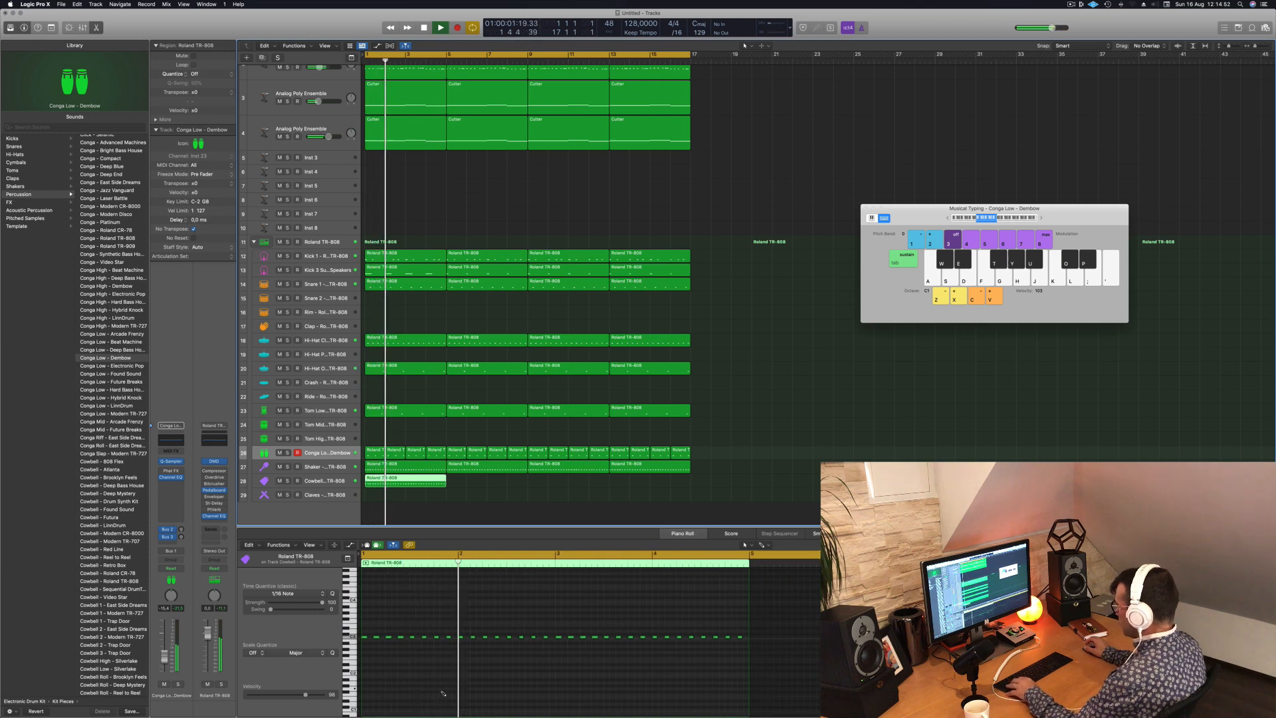
pyautogui.press('super+a')
pyautogui.click(484, 503)
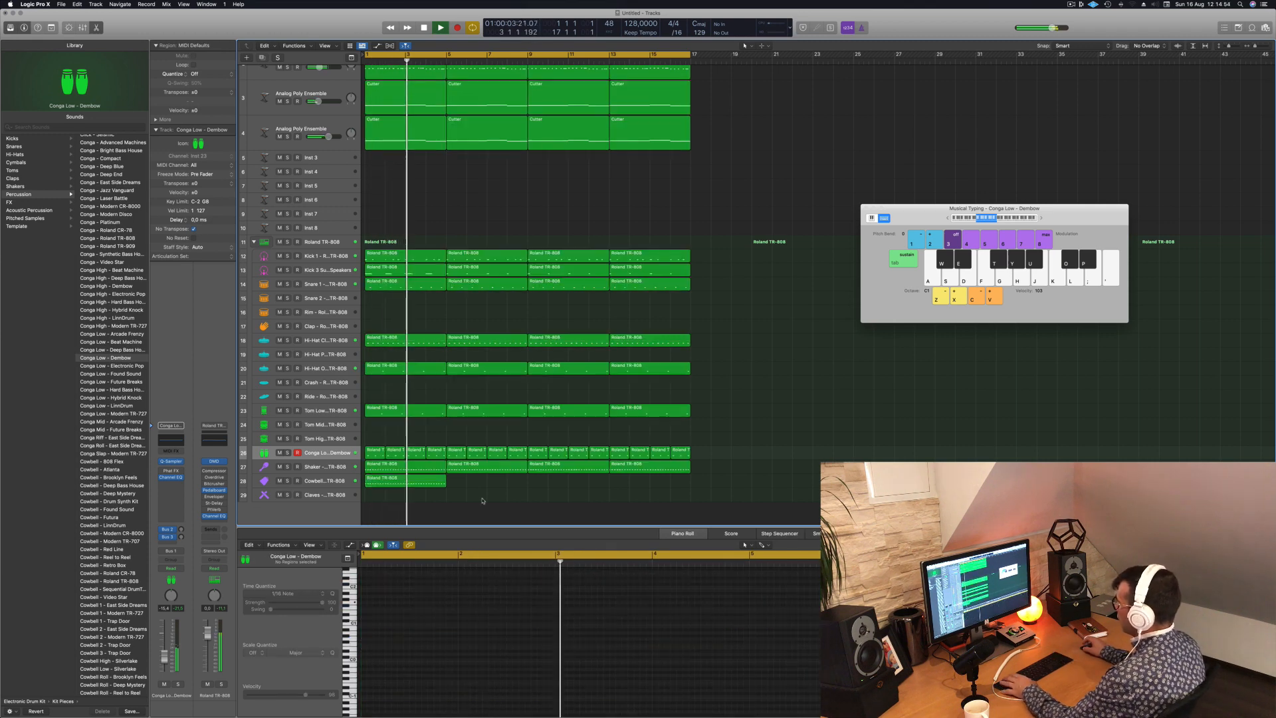
pyautogui.press('Return')
# - Show the Cowbell region's notes and raise the second note in pitch while playing from the start
pyautogui.click(394, 479)
pyautogui.scroll(5, 464, 684)
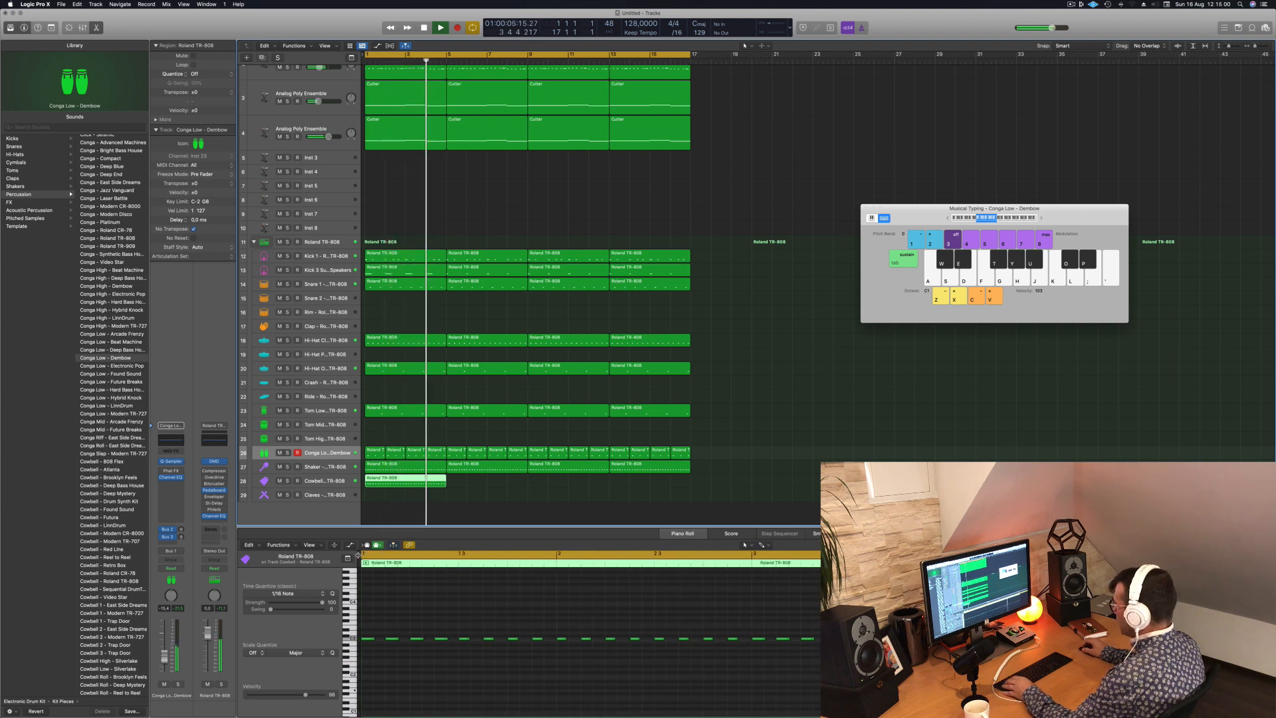
pyautogui.moveTo(359, 556); pyautogui.dragTo(370, 557)
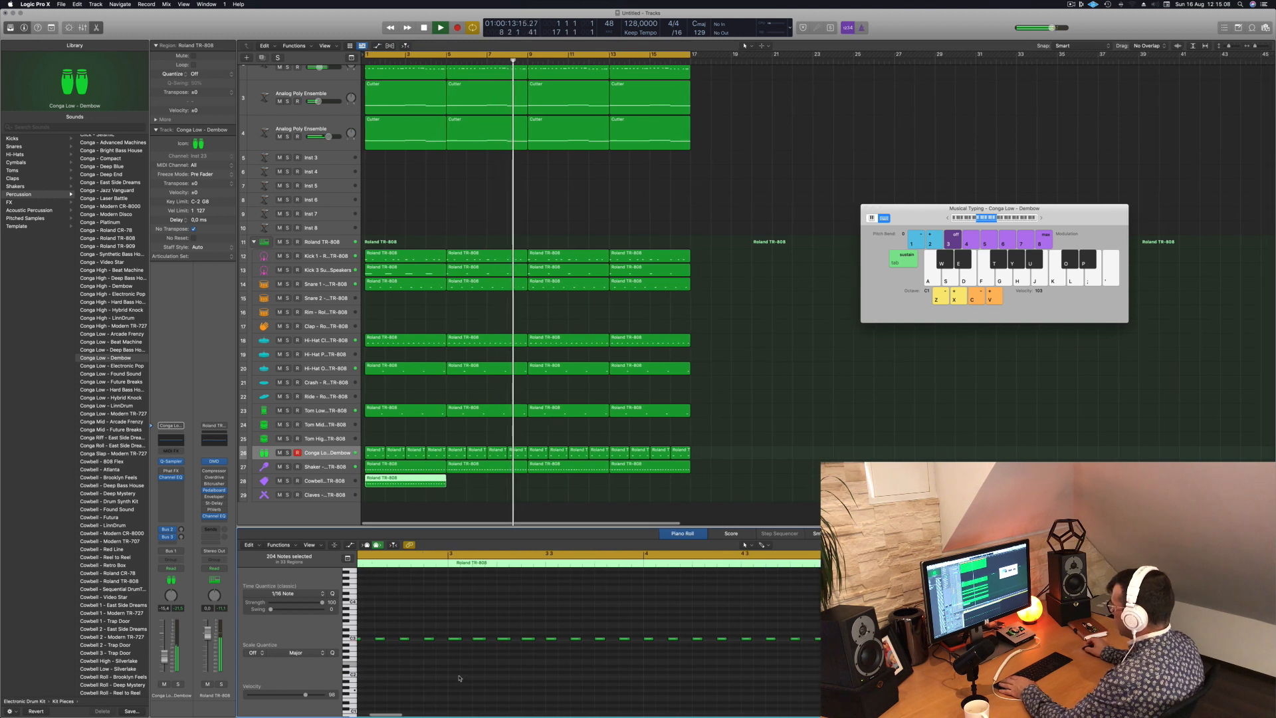
pyautogui.press('Return')
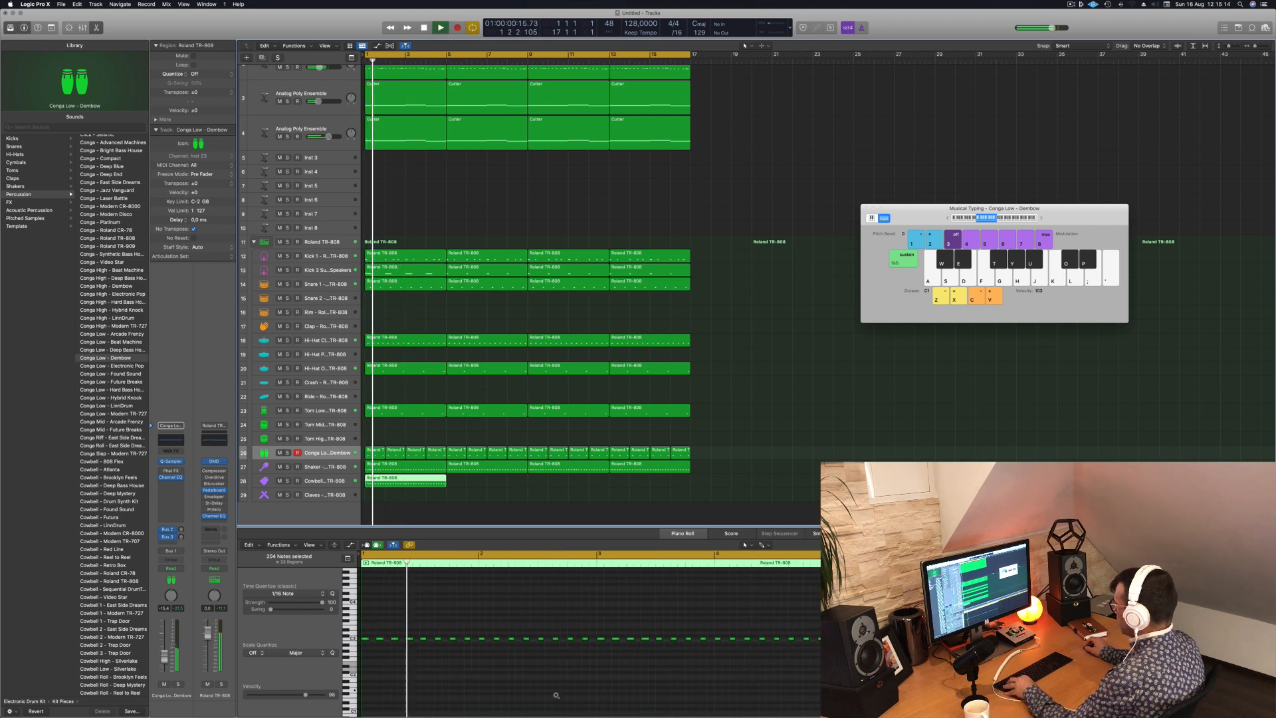
pyautogui.click(379, 639)
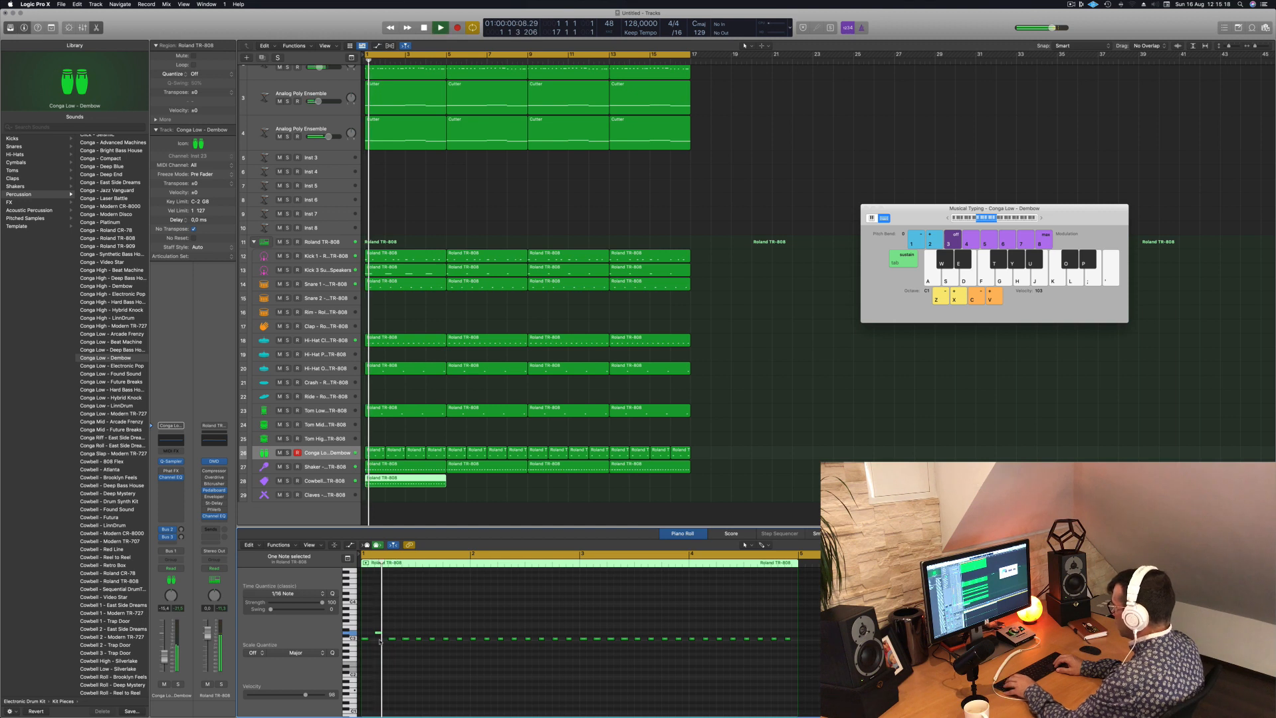
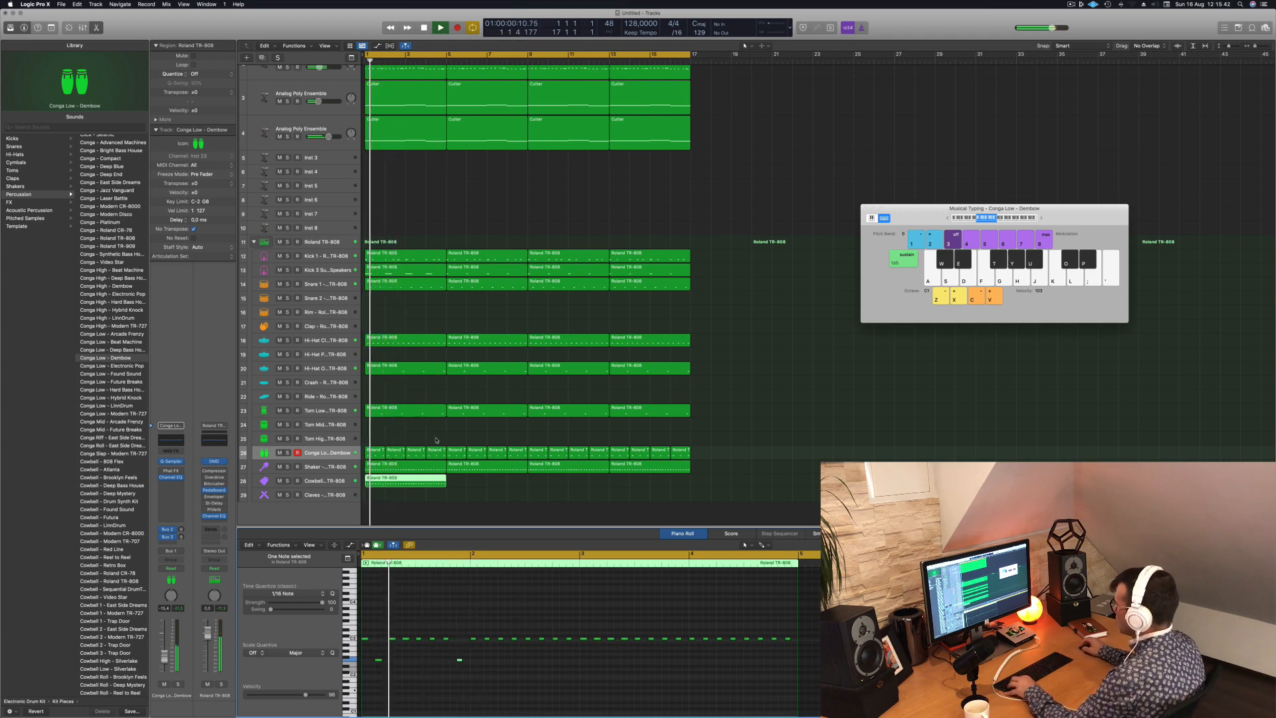
# - Trim the Cowbell region to its first bar, copy that bar repeatedly to fill all 16 bars and replay from the start
pyautogui.keyDown('super'); pyautogui.doubleClick(384, 479); pyautogui.keyUp('super')
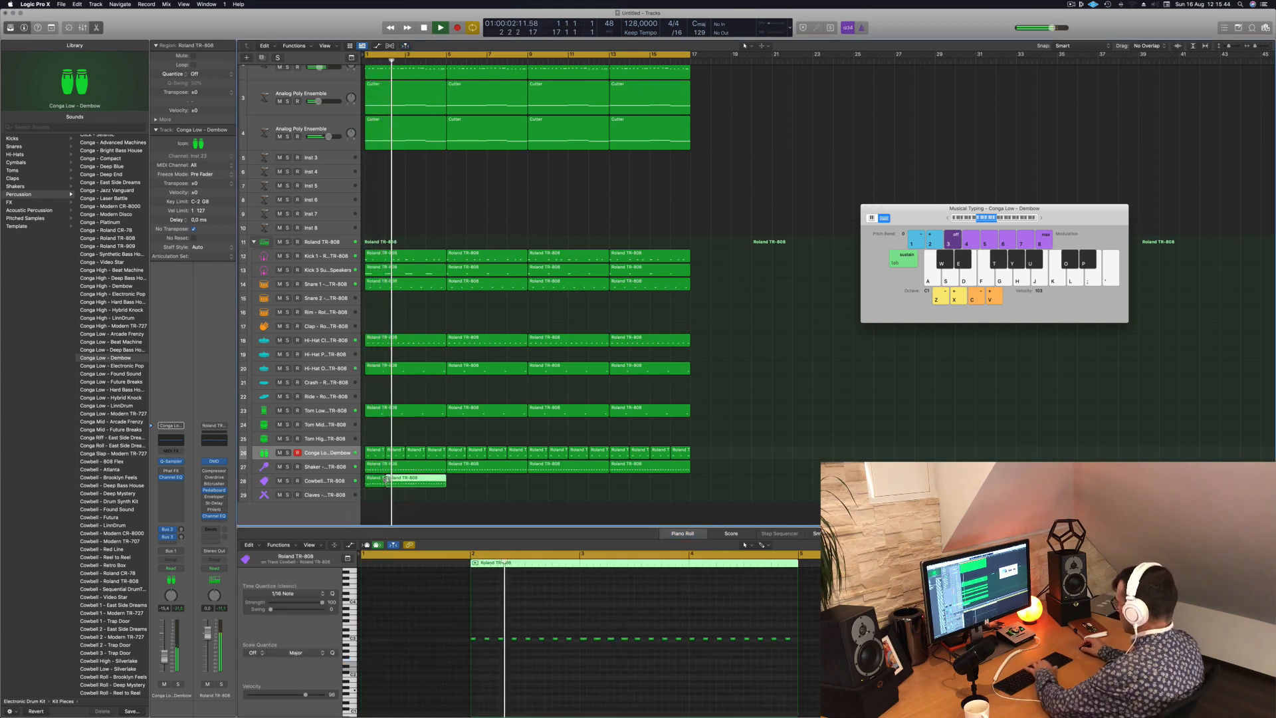
pyautogui.press('Delete')
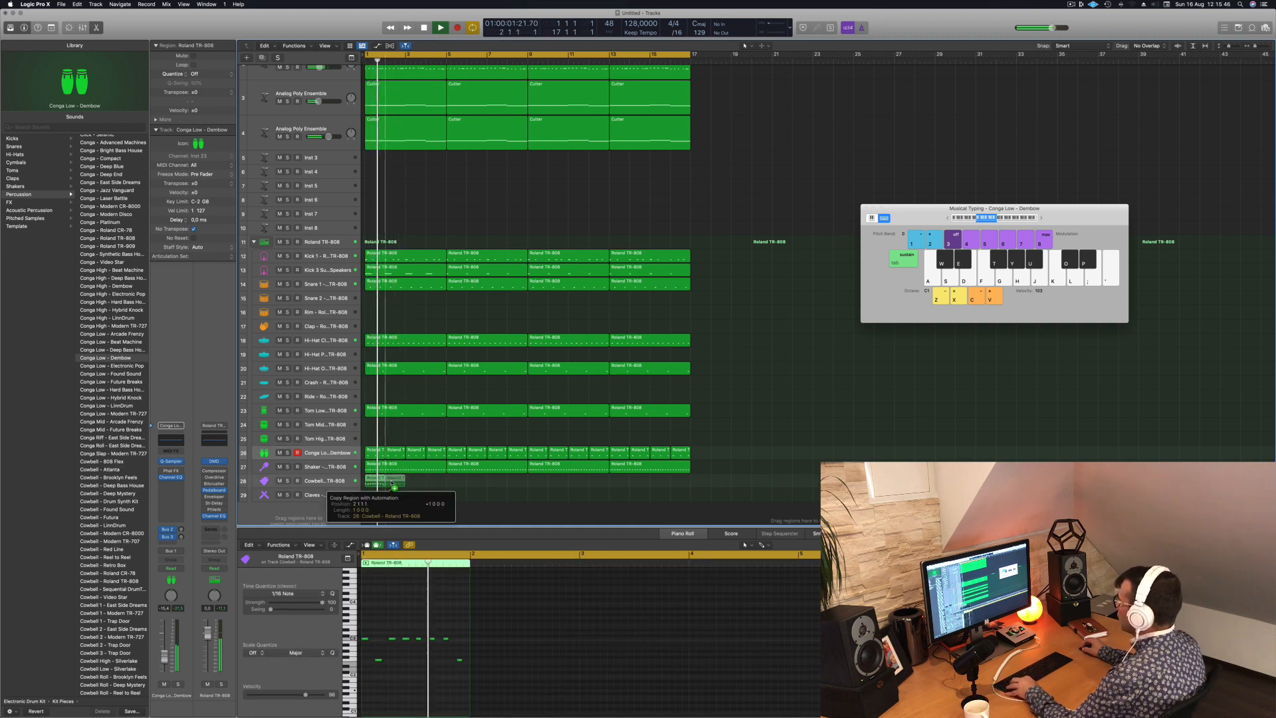
pyautogui.moveTo(392, 483); pyautogui.dragTo(392, 484)
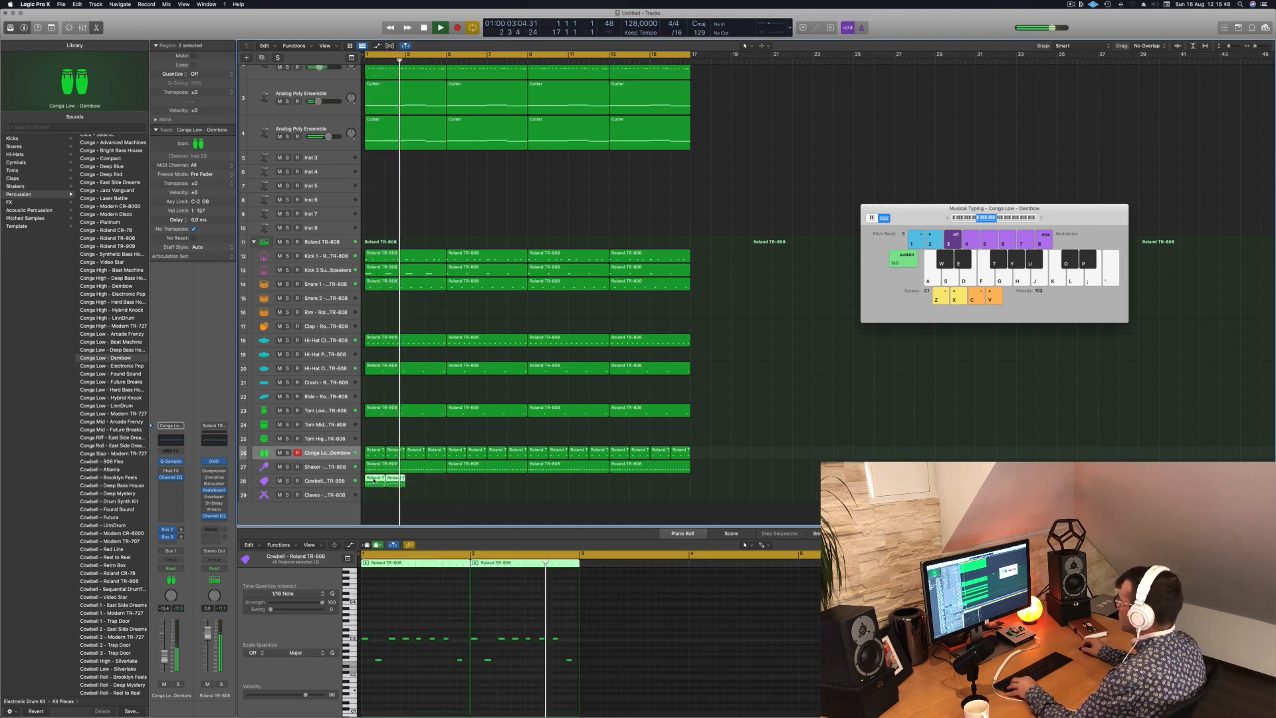
pyautogui.press('super+r')
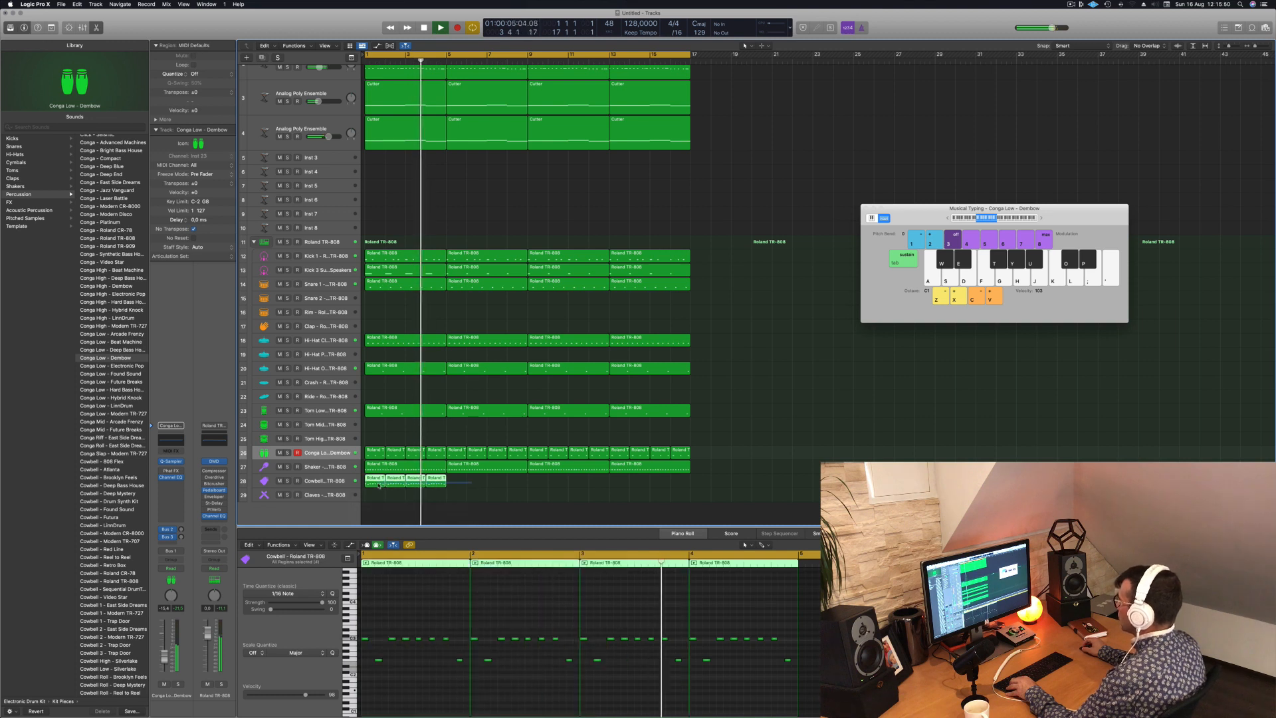
pyautogui.moveTo(380, 485); pyautogui.dragTo(461, 484)
pyautogui.moveTo(376, 481); pyautogui.dragTo(539, 484)
pyautogui.press('space')
pyautogui.press('space')
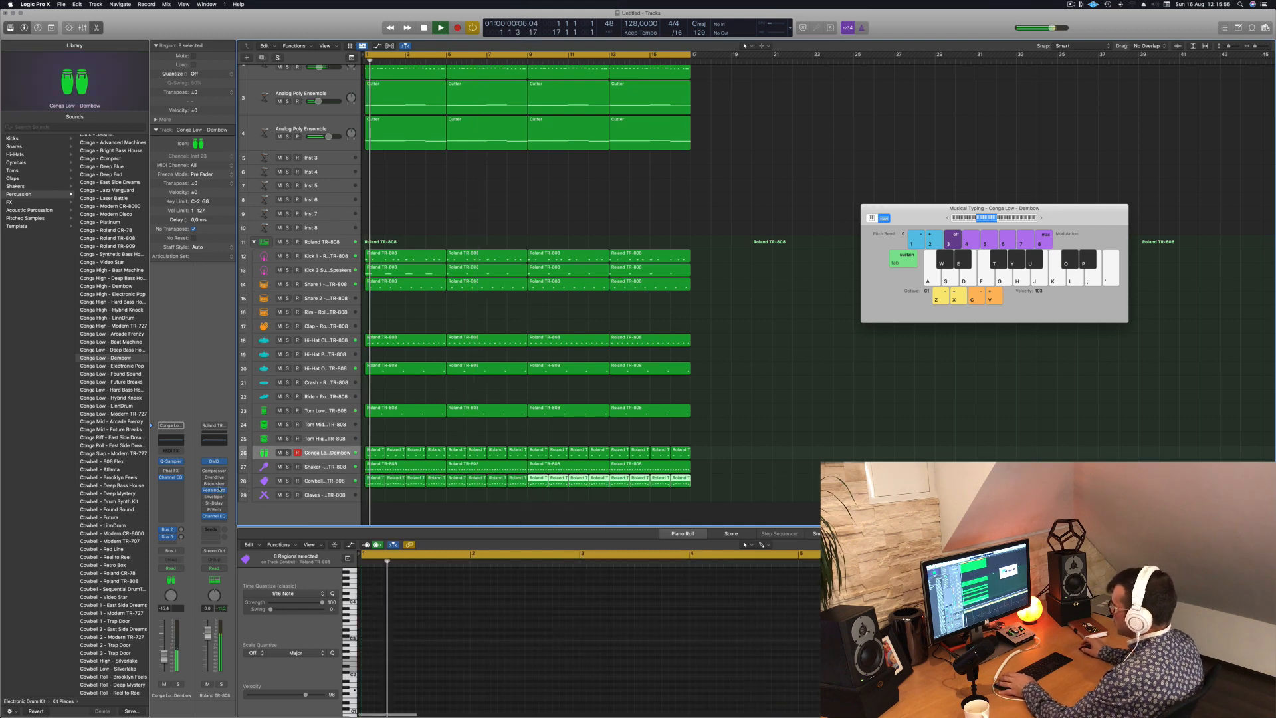
# - Listen to the Cowbell track in solo and return to the full mix
pyautogui.click(328, 480)
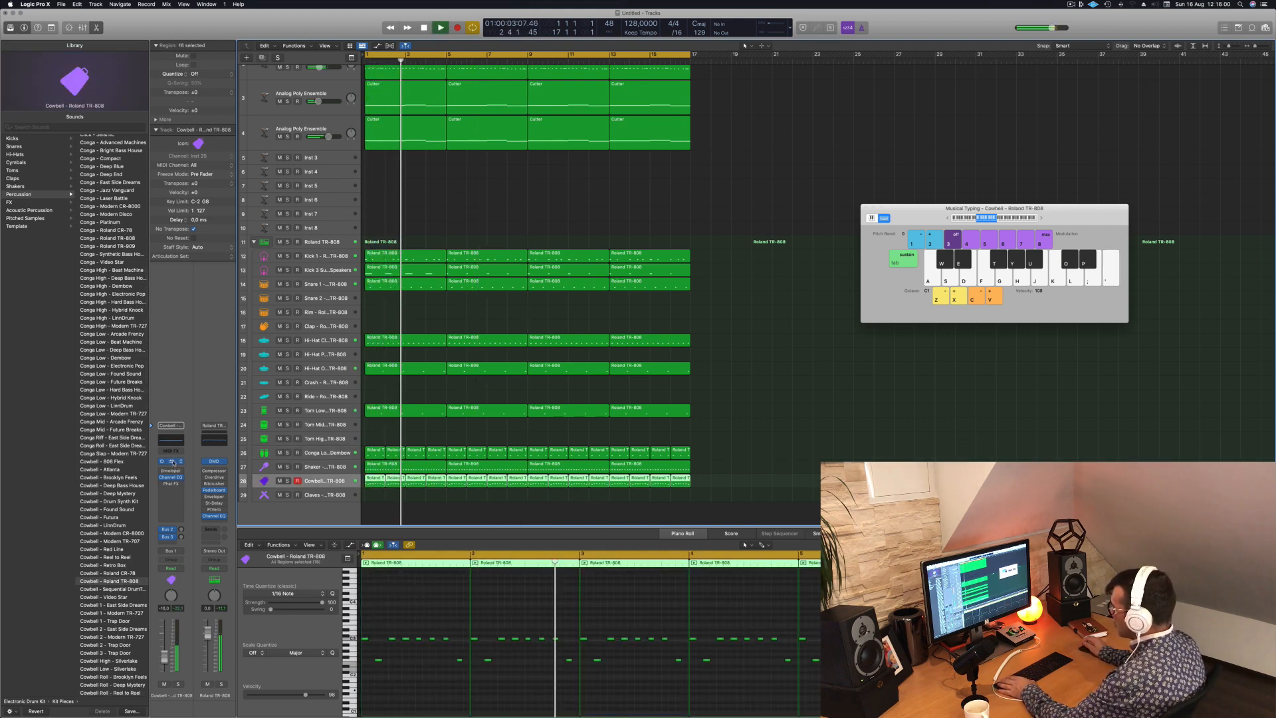
pyautogui.click(178, 684)
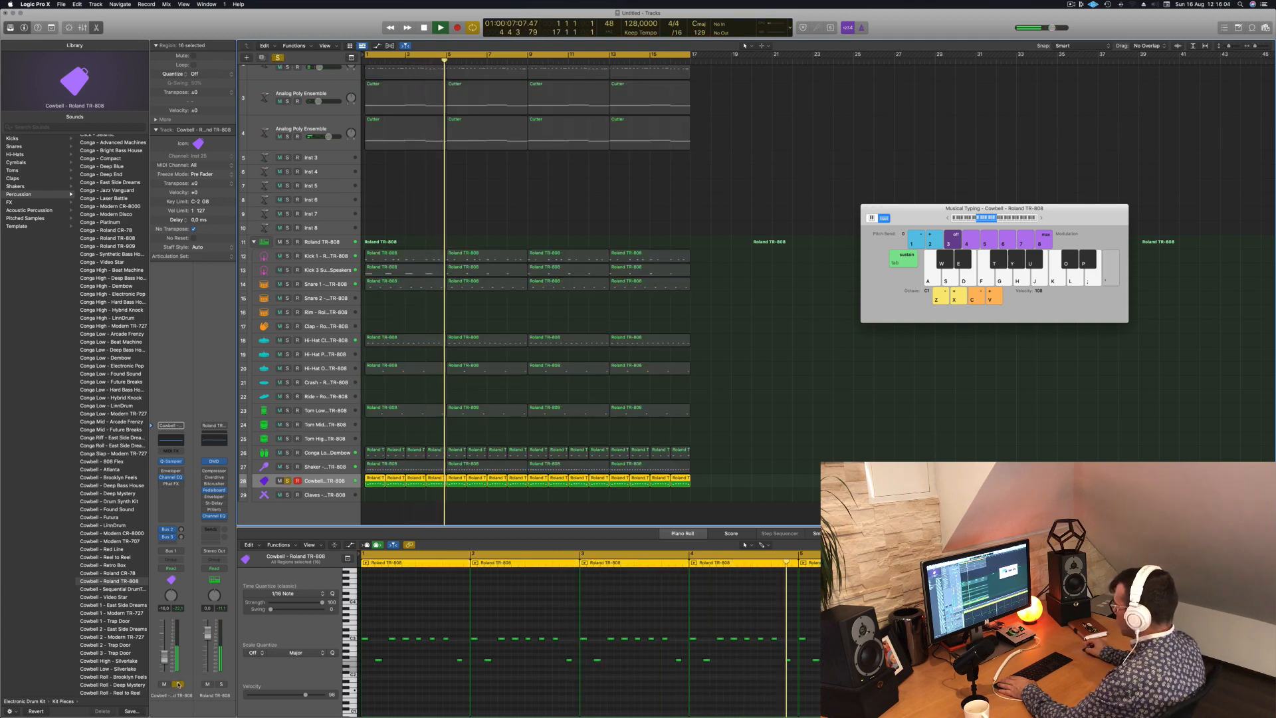
pyautogui.click(179, 684)
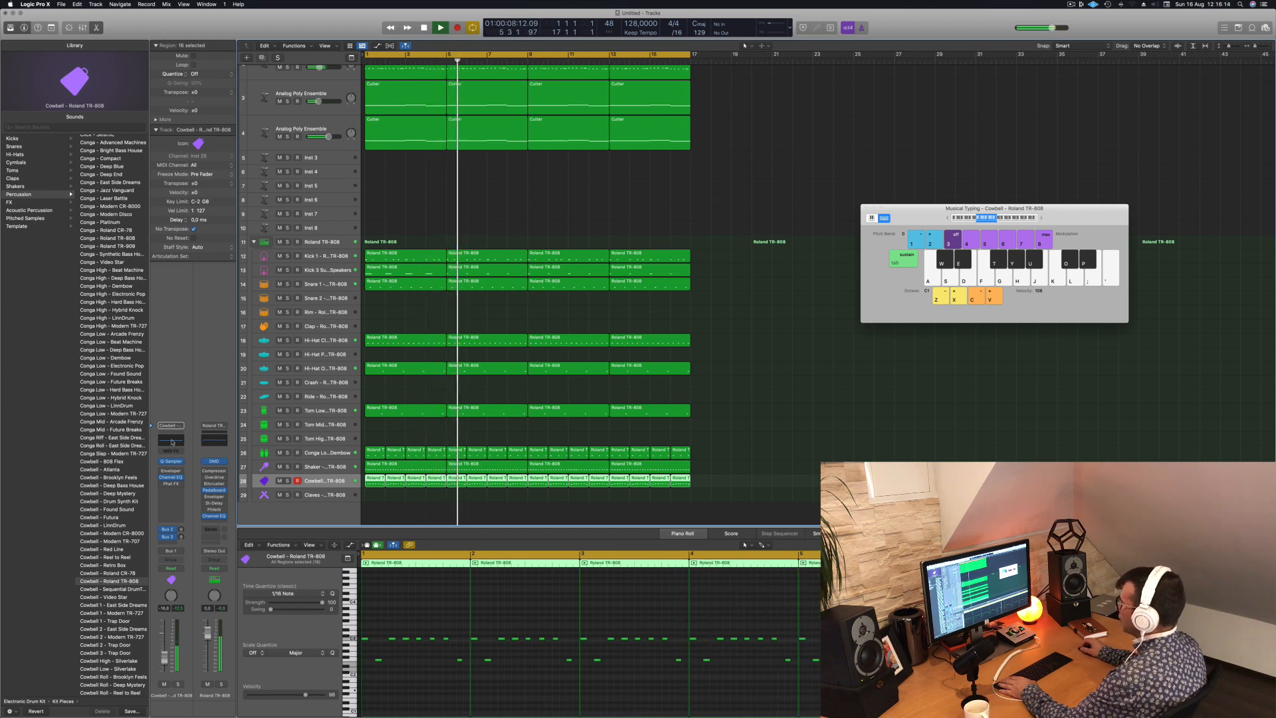
# - Enable the low cut in the Cowbell's Channel EQ at 185 Hz and fine-tune the track's volume
pyautogui.click(171, 439)
pyautogui.click(439, 149)
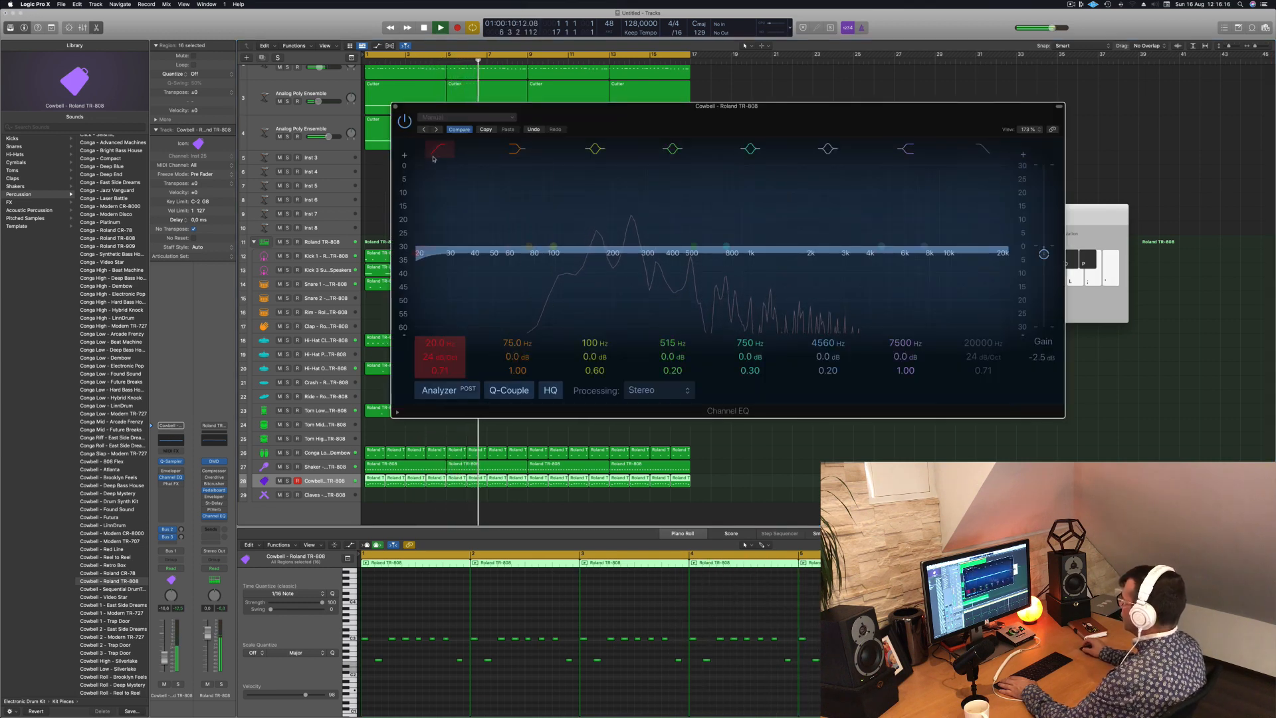
pyautogui.moveTo(443, 229); pyautogui.dragTo(628, 229)
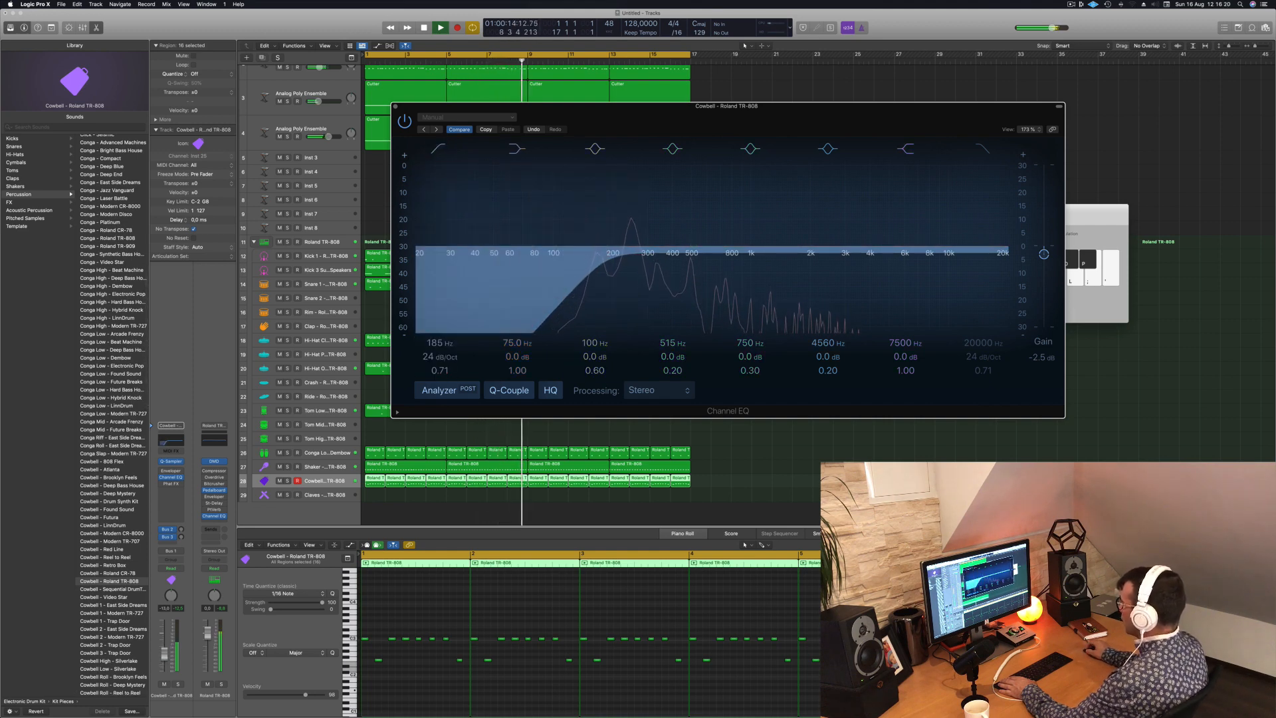
pyautogui.moveTo(164, 661); pyautogui.dragTo(165, 660)
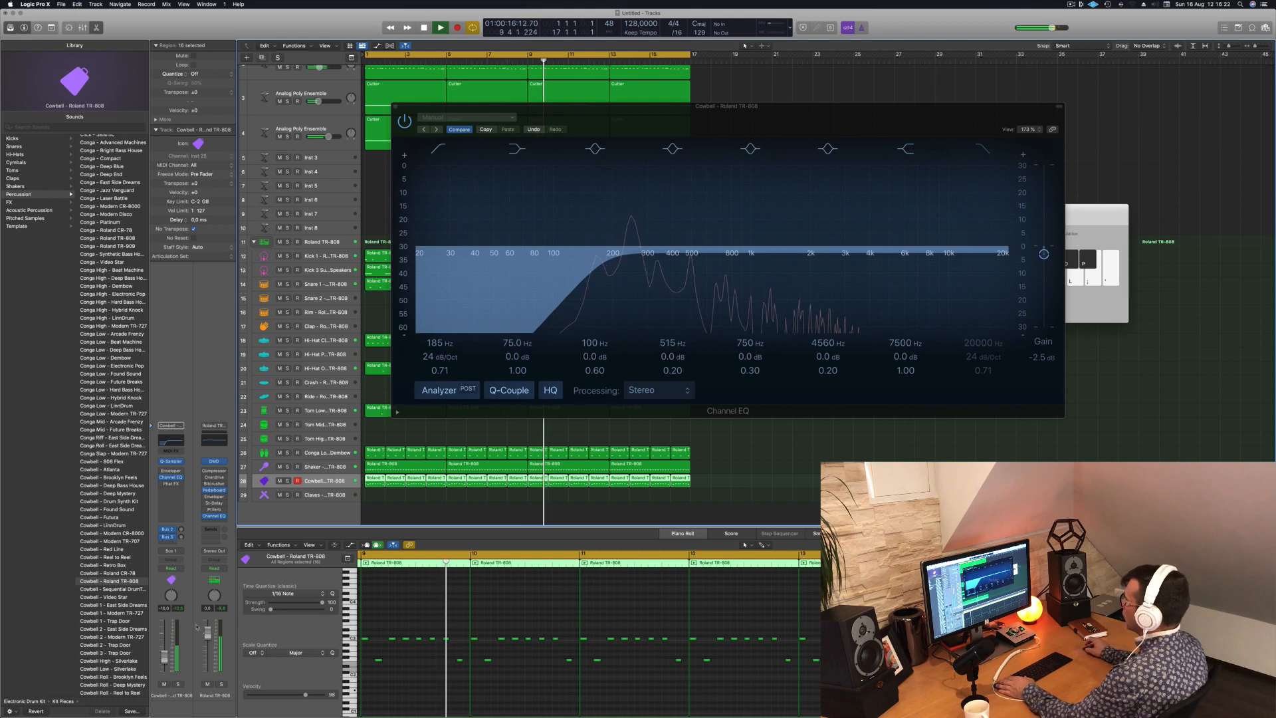
pyautogui.click(395, 106)
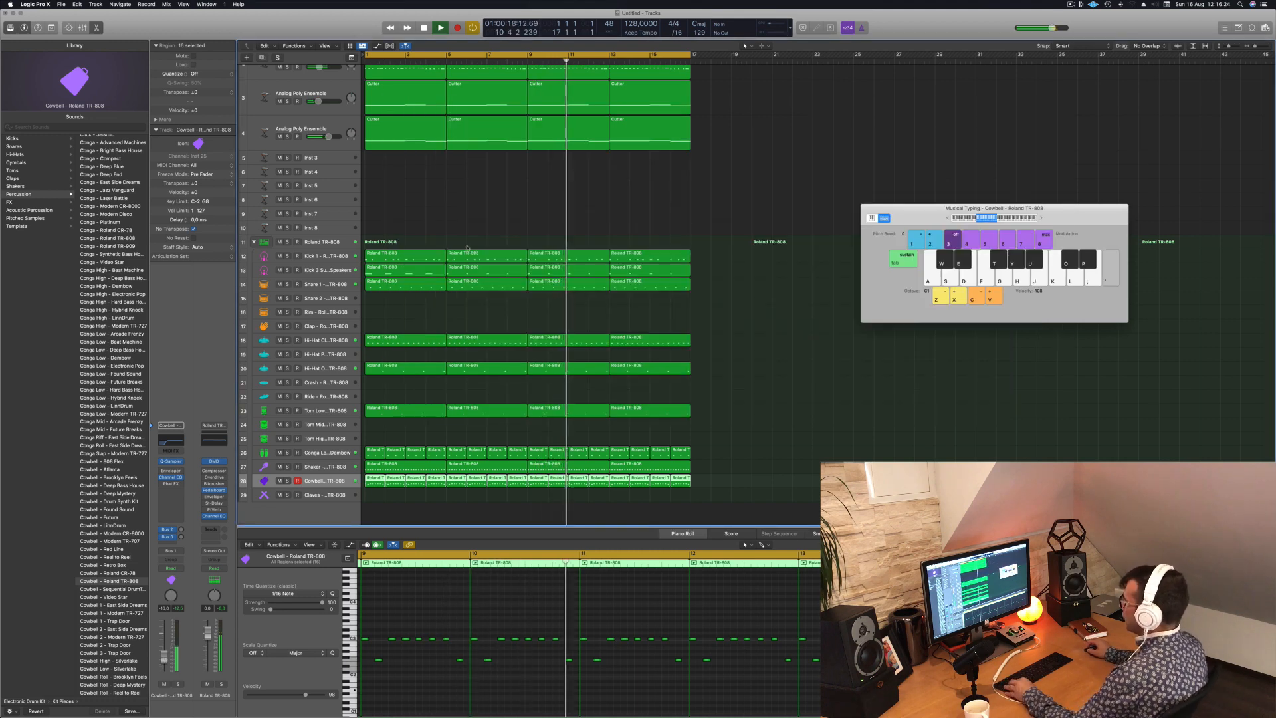
# - Copy the first Snare 1 region onto the Clap track
pyautogui.press('super+Left')
pyautogui.click(400, 325)
pyautogui.moveTo(387, 290); pyautogui.dragTo(387, 326)
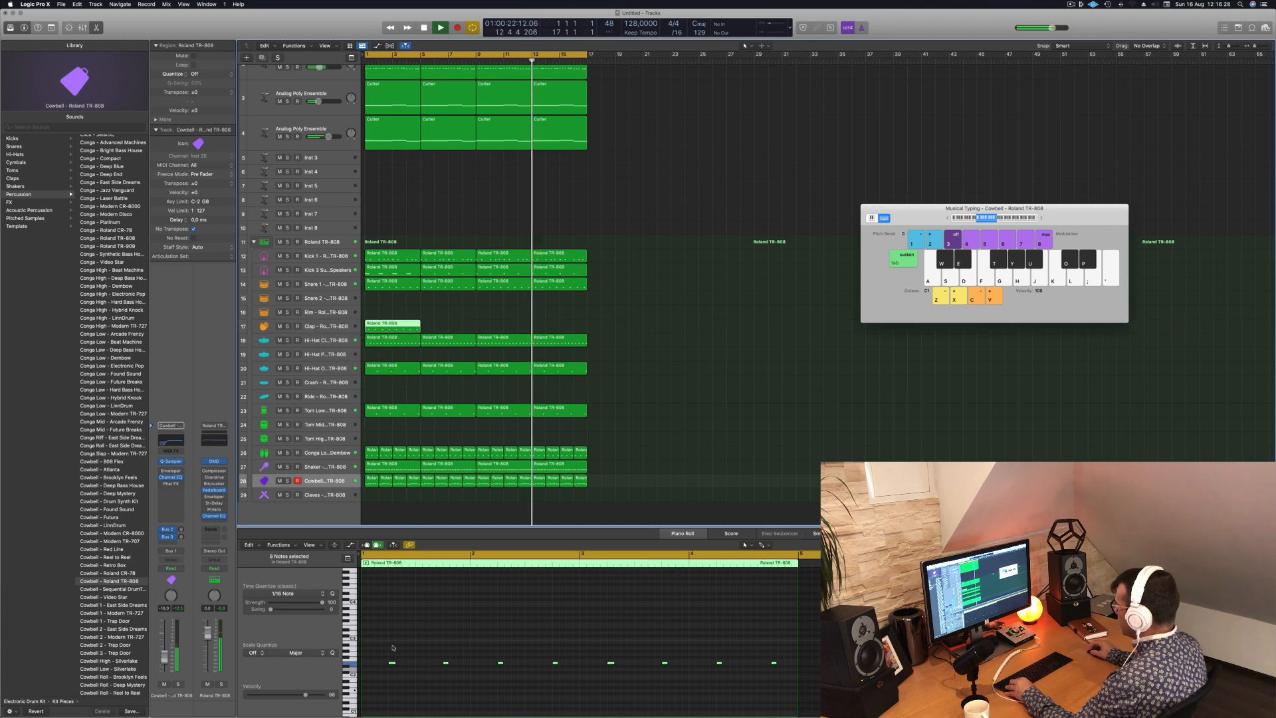
# - Select every note except the first in the Clap region, shift them to a pitch above the first note and replay from the start
pyautogui.scroll(-3, 391, 651)
pyautogui.moveTo(385, 649); pyautogui.dragTo(665, 681)
pyautogui.hotkey('alt', 'Down')
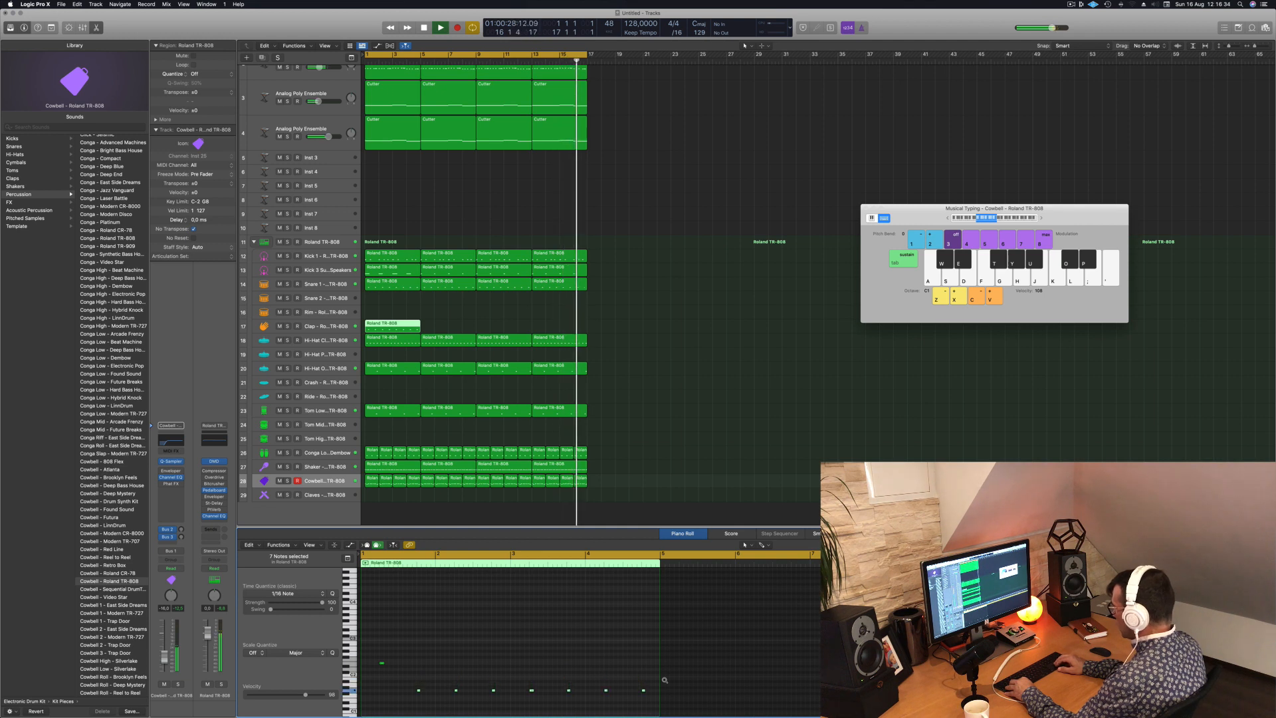
pyautogui.press('space')
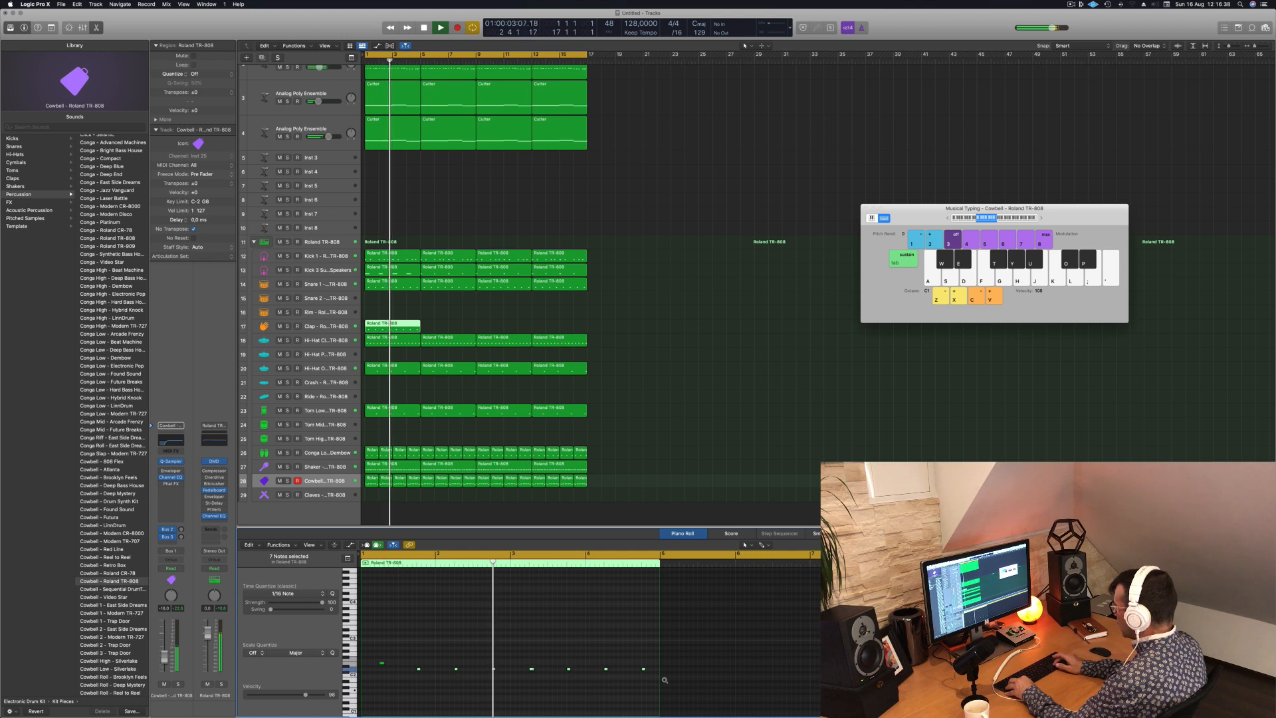
pyautogui.hotkey('alt', 'Up')
pyautogui.hotkey('alt', 'Up')
pyautogui.hotkey('alt', 'Up')
pyautogui.hotkey('alt', 'Up')
pyautogui.hotkey('alt', 'Up')
pyautogui.hotkey('alt', 'Up')
pyautogui.hotkey('alt', 'Up')
pyautogui.hotkey('alt', 'Up')
pyautogui.hotkey('alt', 'Up')
pyautogui.hotkey('alt', 'Up')
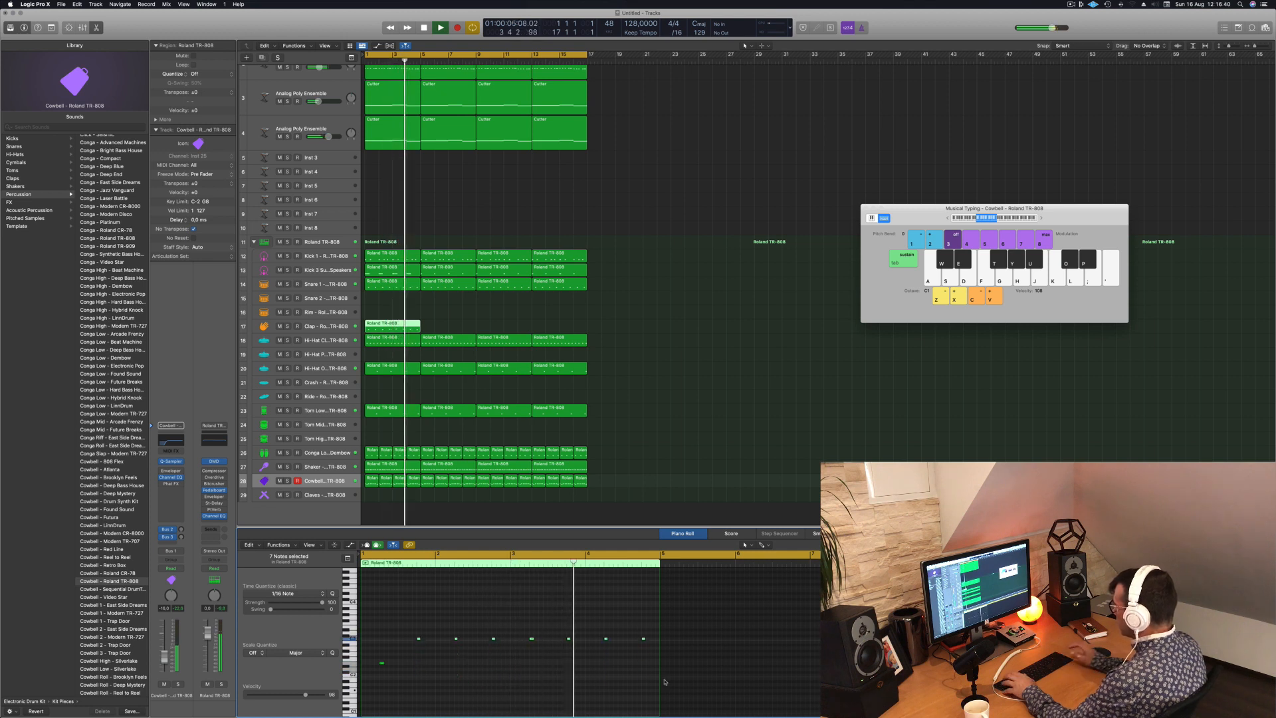
pyautogui.press('Return')
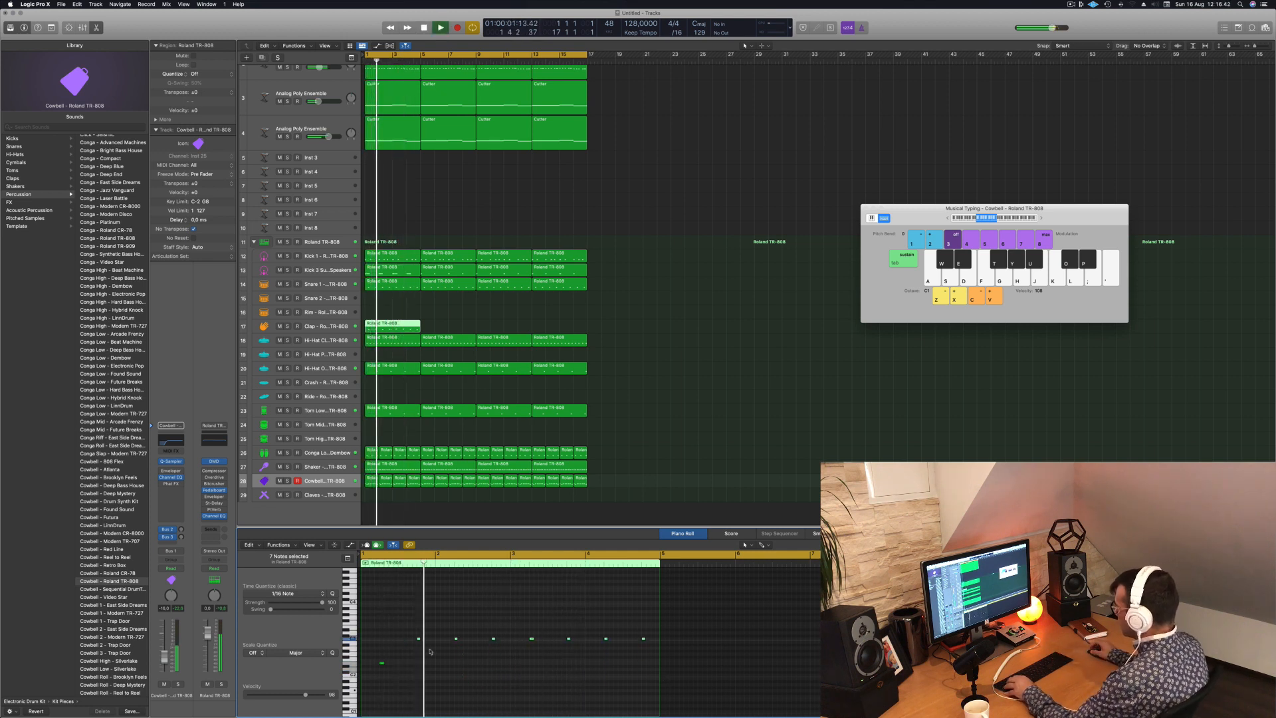
pyautogui.press('Return')
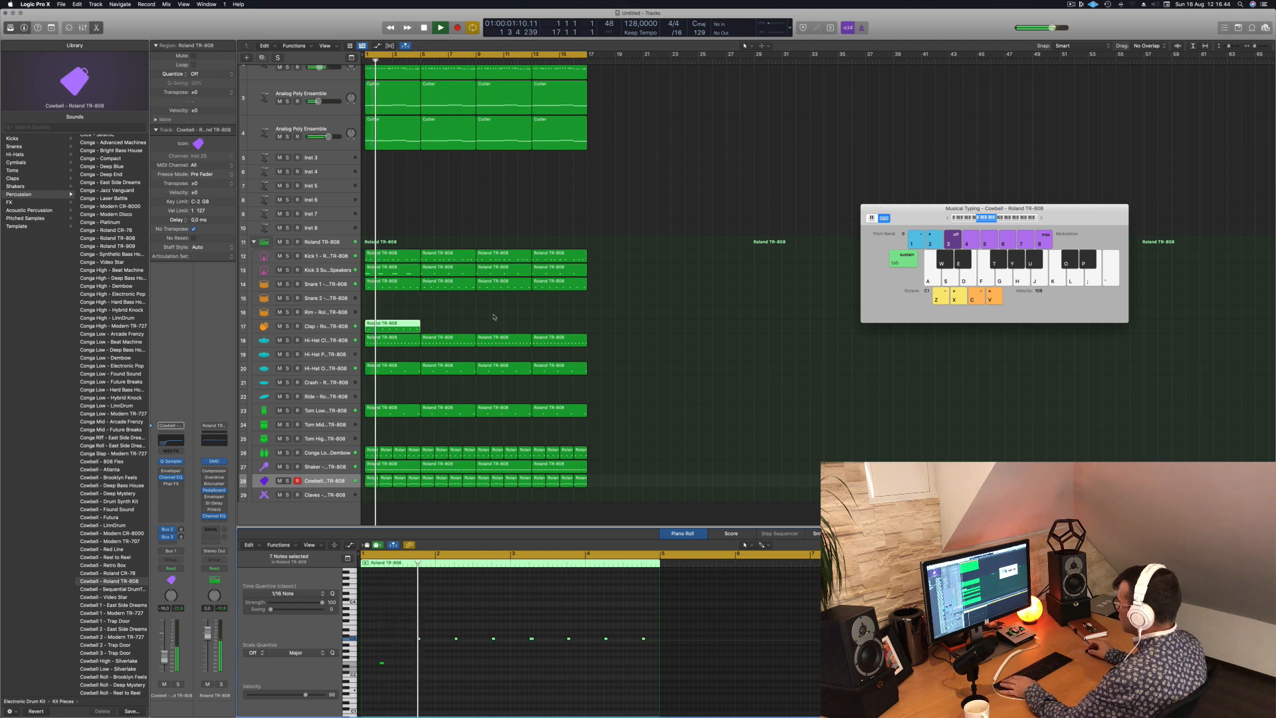
# - Trim the Clap region to its first bar, copy it across all 16 bars and replay from the start
pyautogui.click(379, 325)
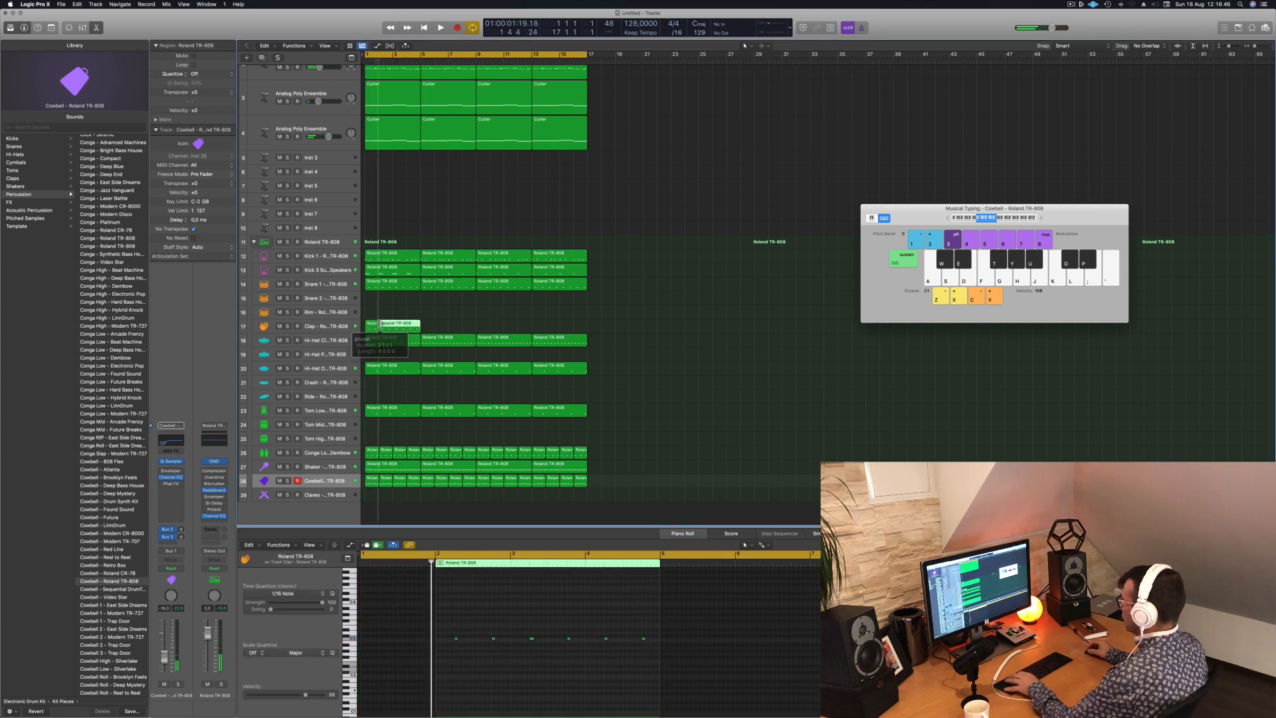
pyautogui.press('Delete')
pyautogui.press('space')
pyautogui.click(371, 328)
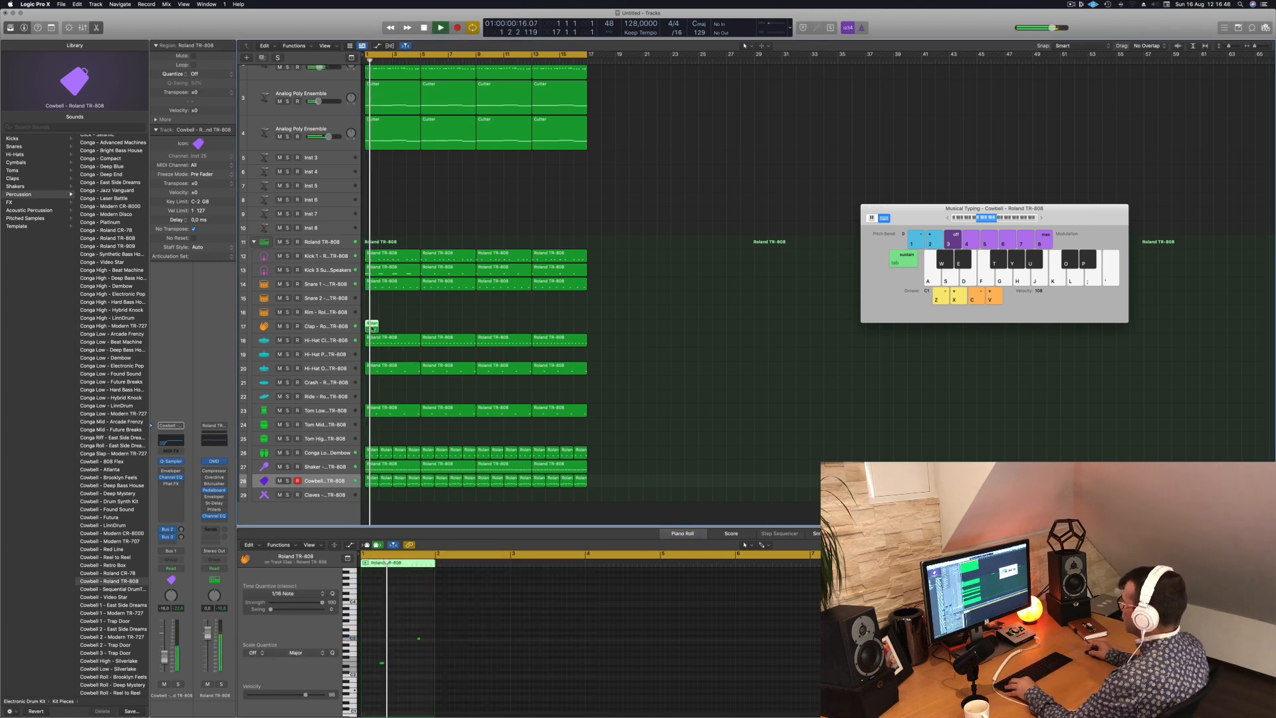
pyautogui.moveTo(371, 328); pyautogui.dragTo(483, 330)
pyautogui.press('space')
pyautogui.press('space')
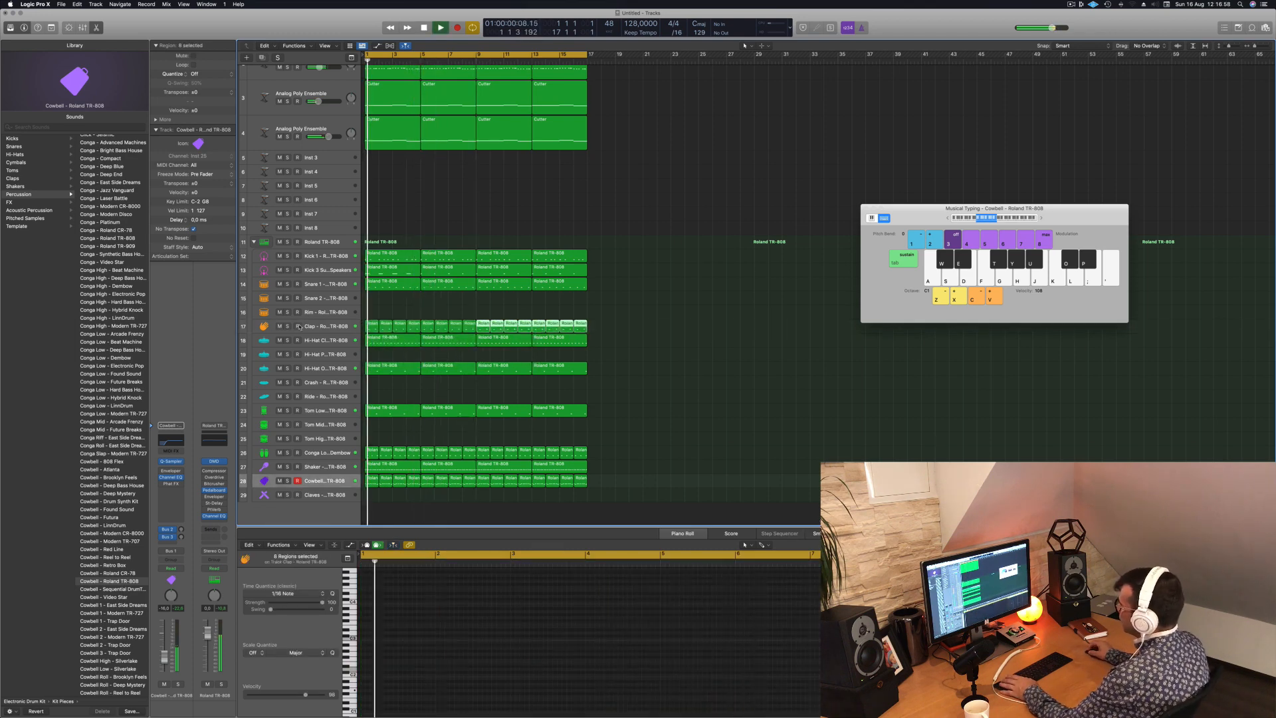
# - Enable the low cut in the Clap track's Channel EQ at 412 Hz
pyautogui.click(325, 326)
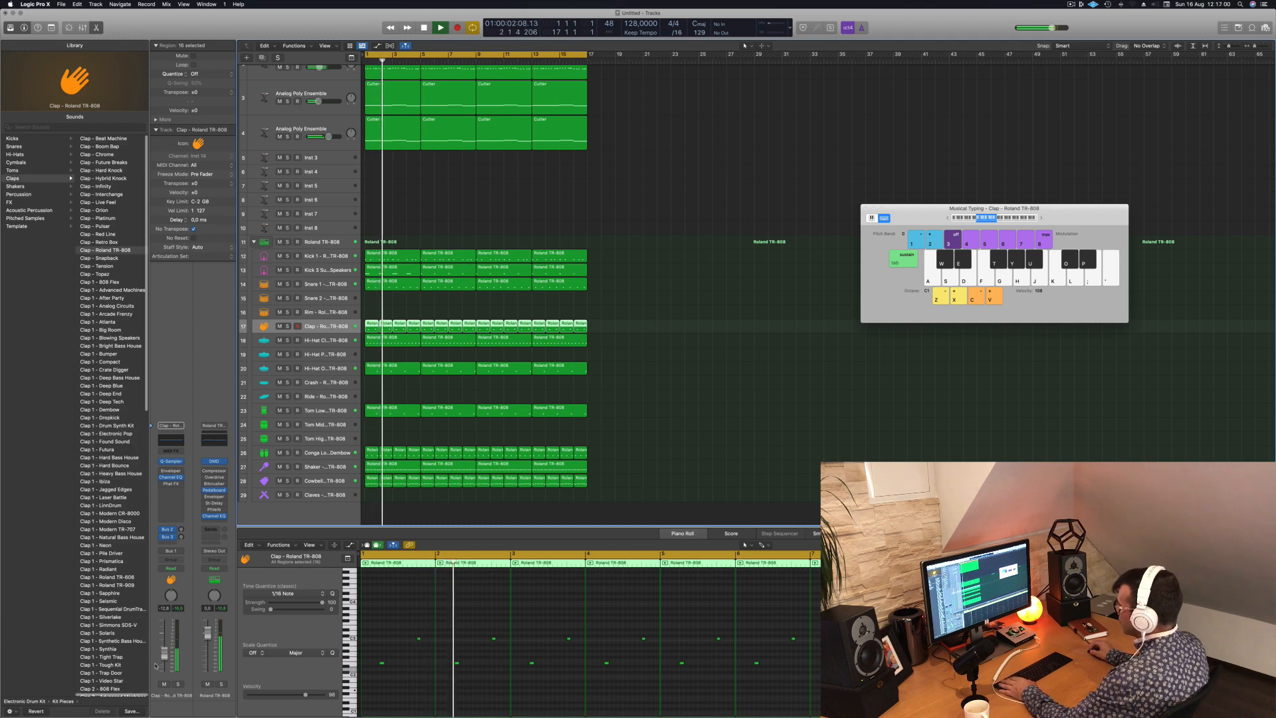
pyautogui.click(174, 439)
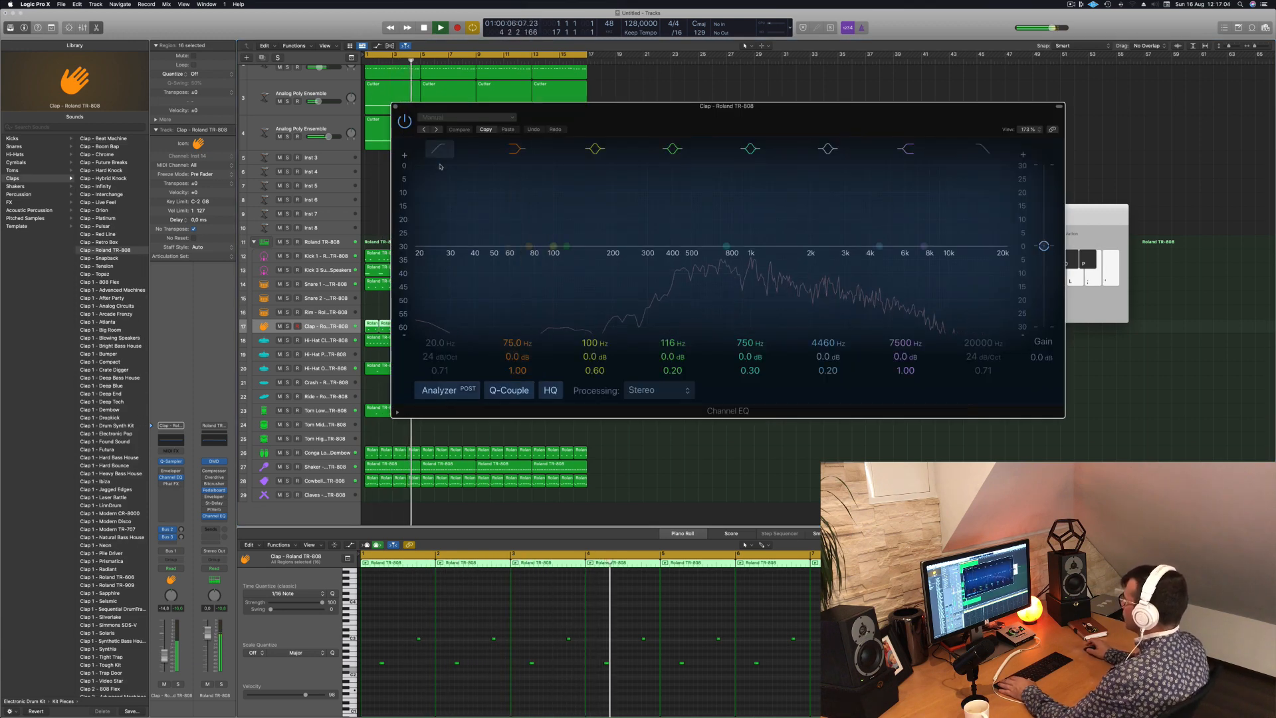
pyautogui.moveTo(432, 247); pyautogui.dragTo(704, 243)
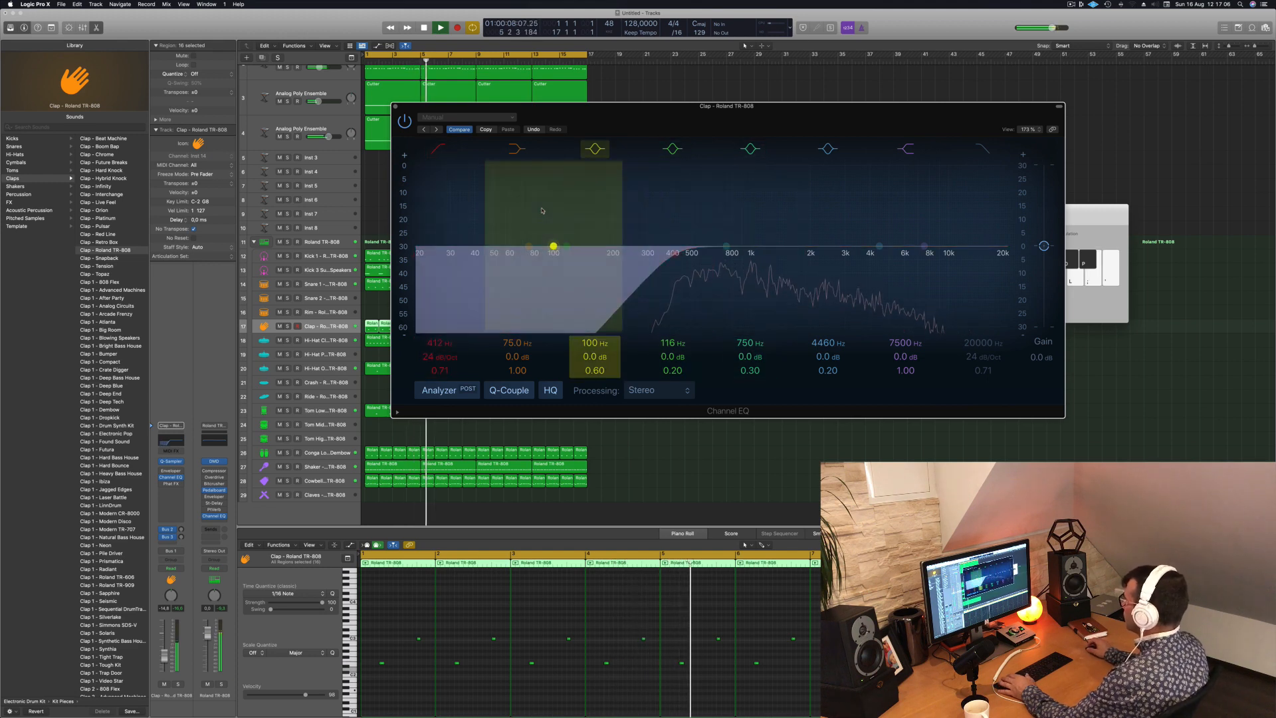
pyautogui.click(397, 107)
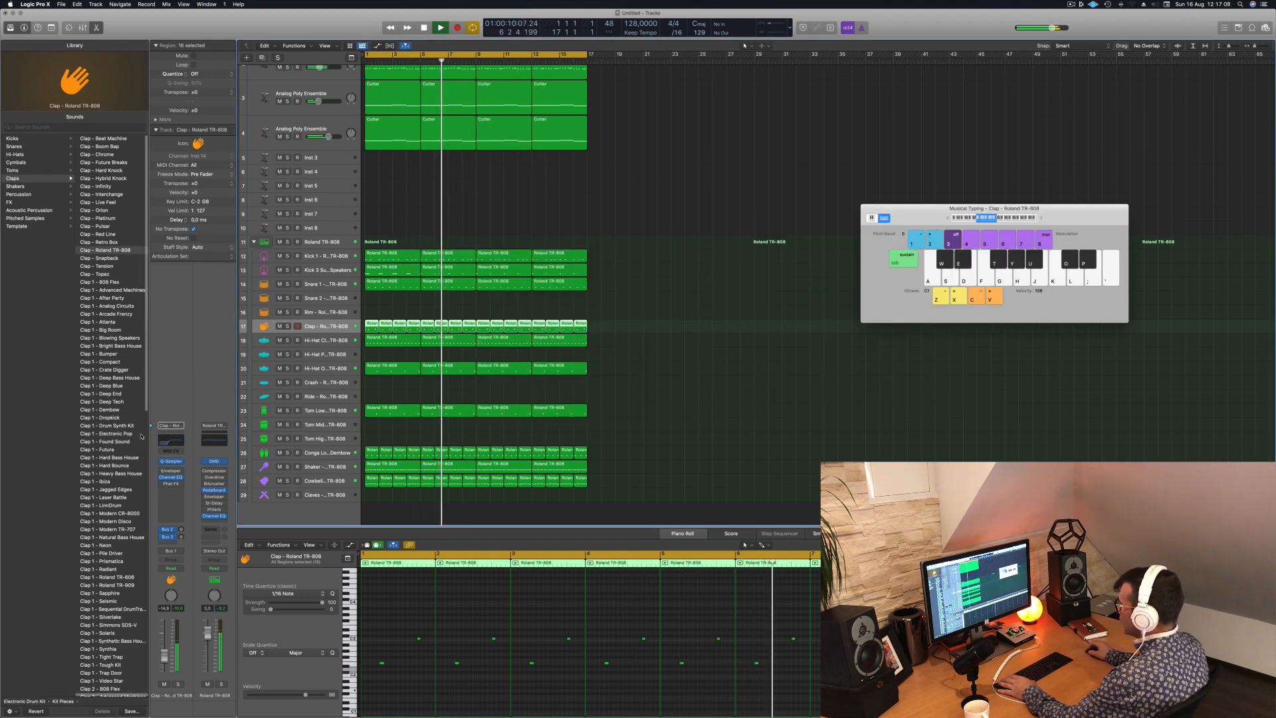
# - Adjust the Clap's Bus 2 reverb and Bus 3 delay sends, checking the reverb's ChromaVerb settings
pyautogui.click(167, 529)
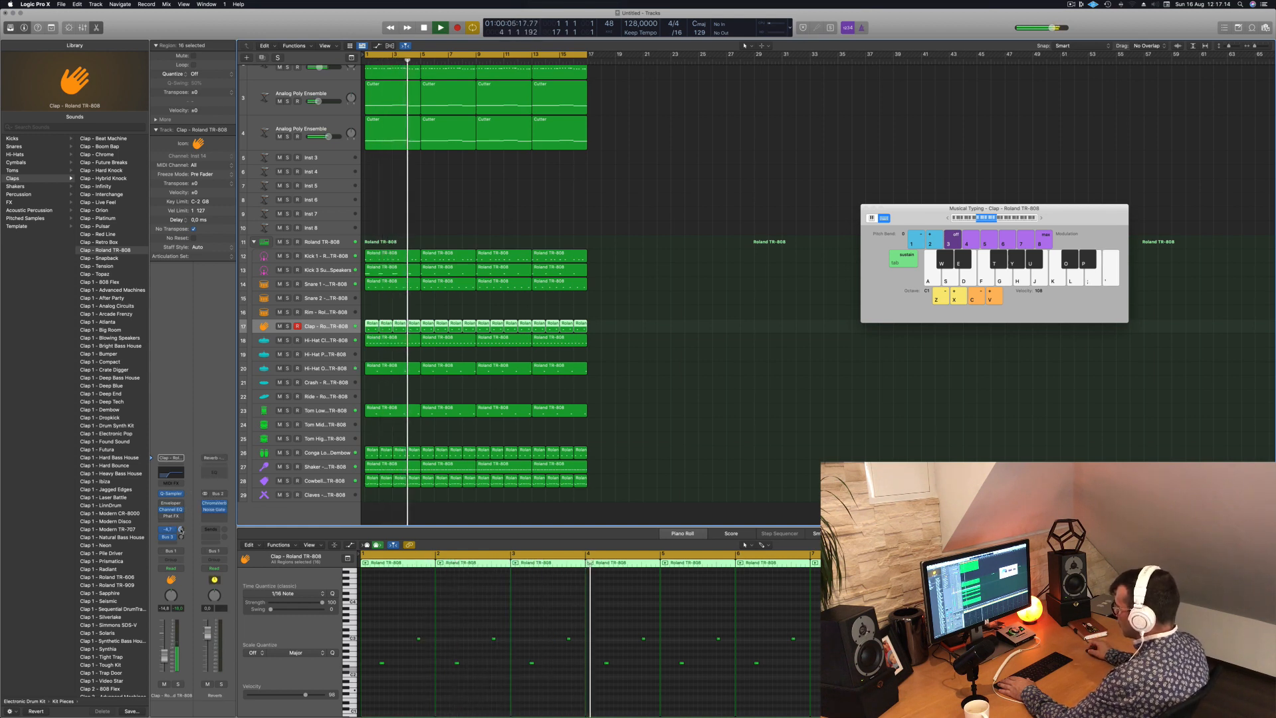
pyautogui.moveTo(182, 530); pyautogui.dragTo(180, 527)
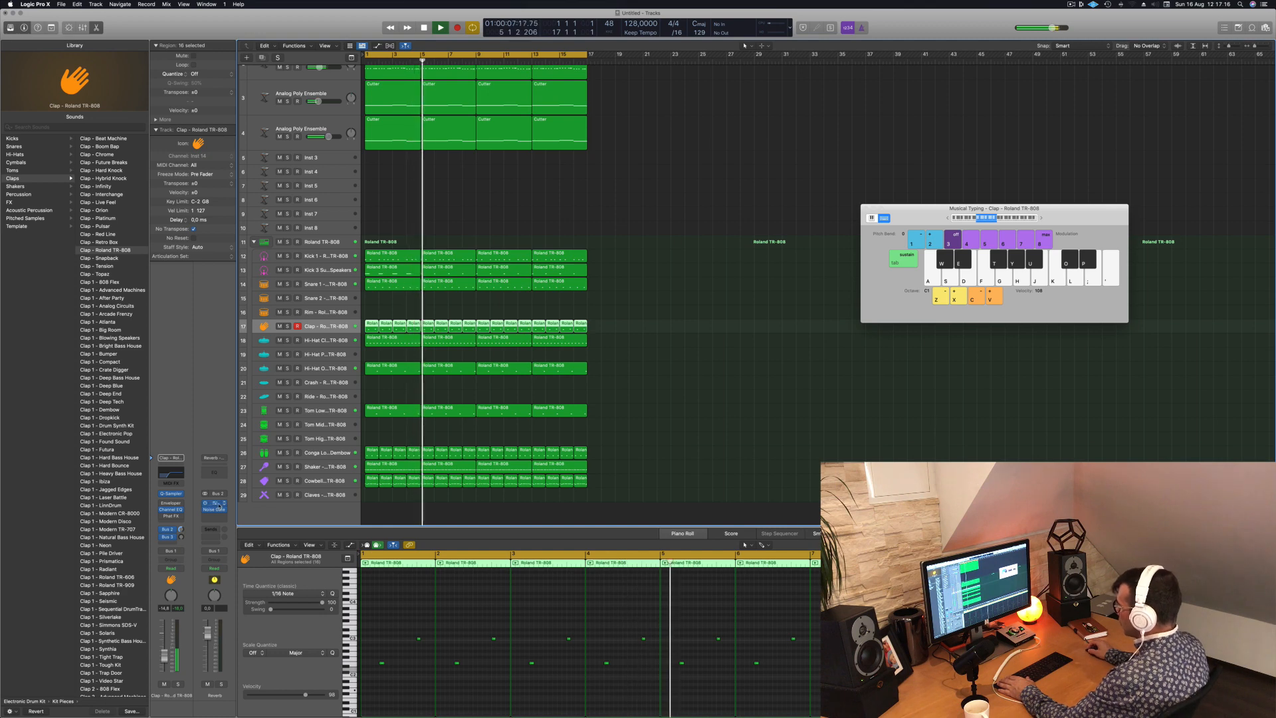
pyautogui.click(217, 504)
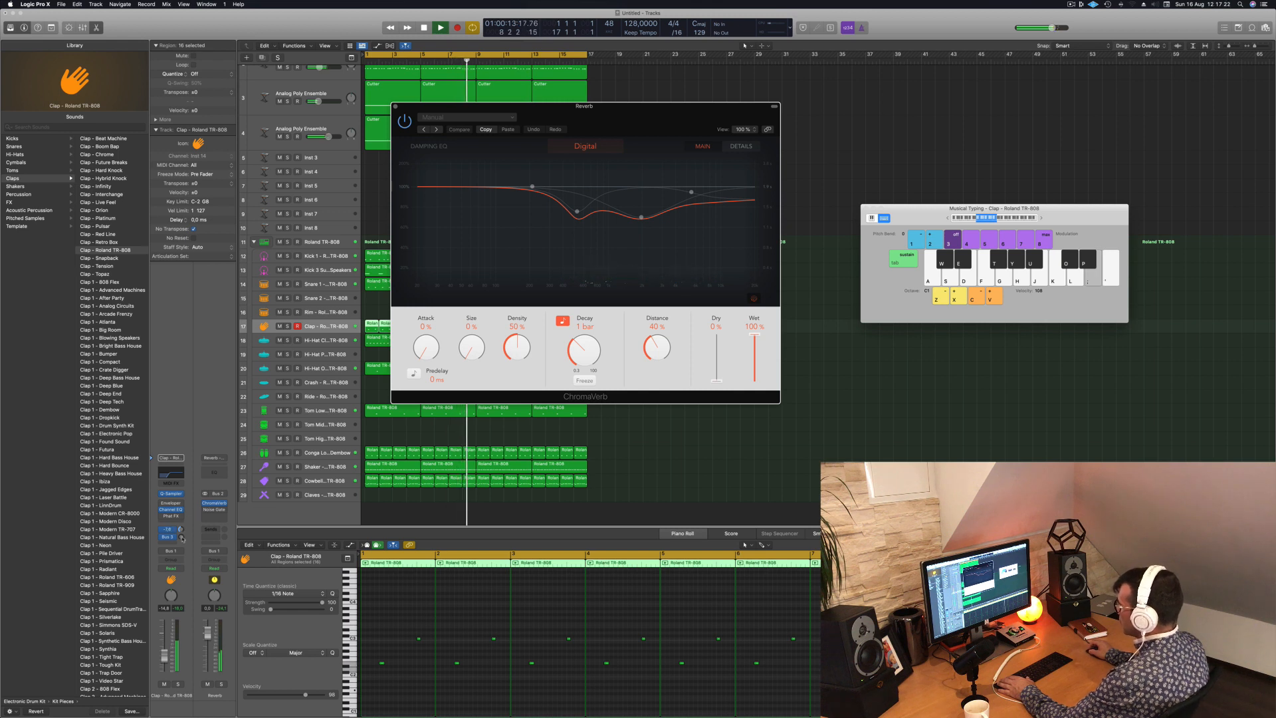
pyautogui.click(182, 537)
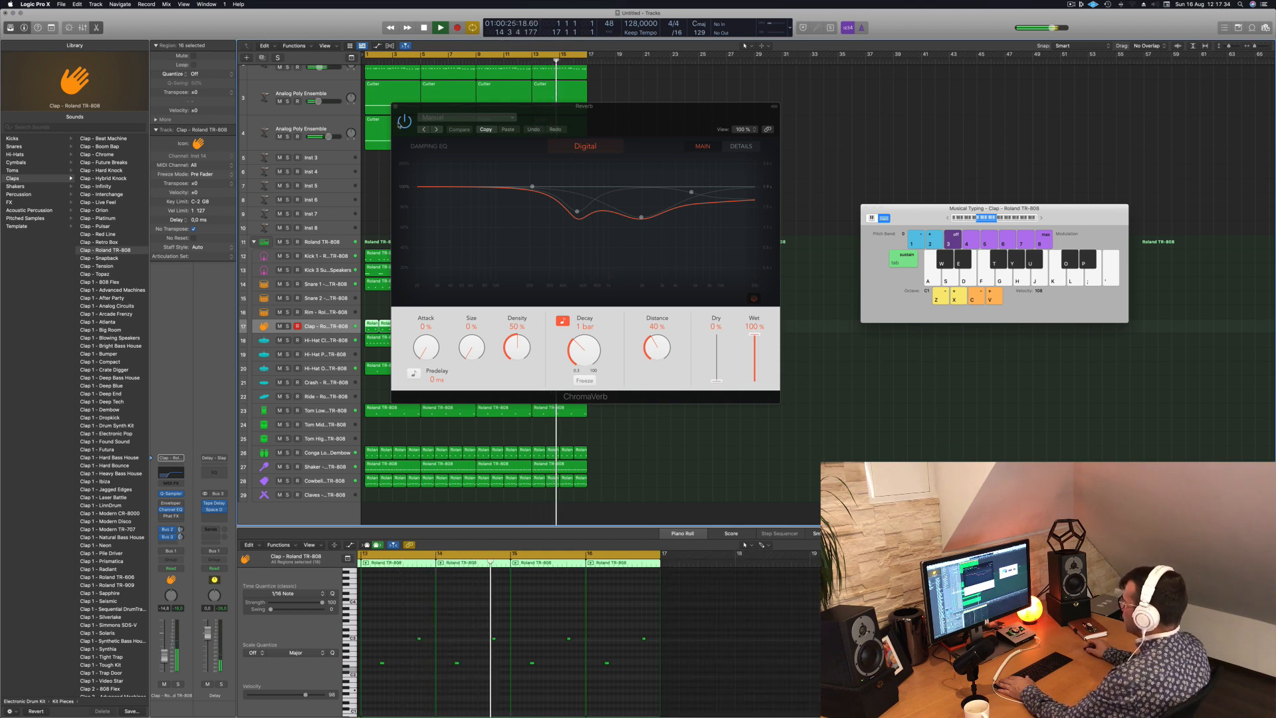
pyautogui.click(396, 106)
# - Compare the full mix with the Cowbell track muted and unmuted and fine-tune the Cowbell's volume
pyautogui.press('super+Left')
pyautogui.press('super+Left')
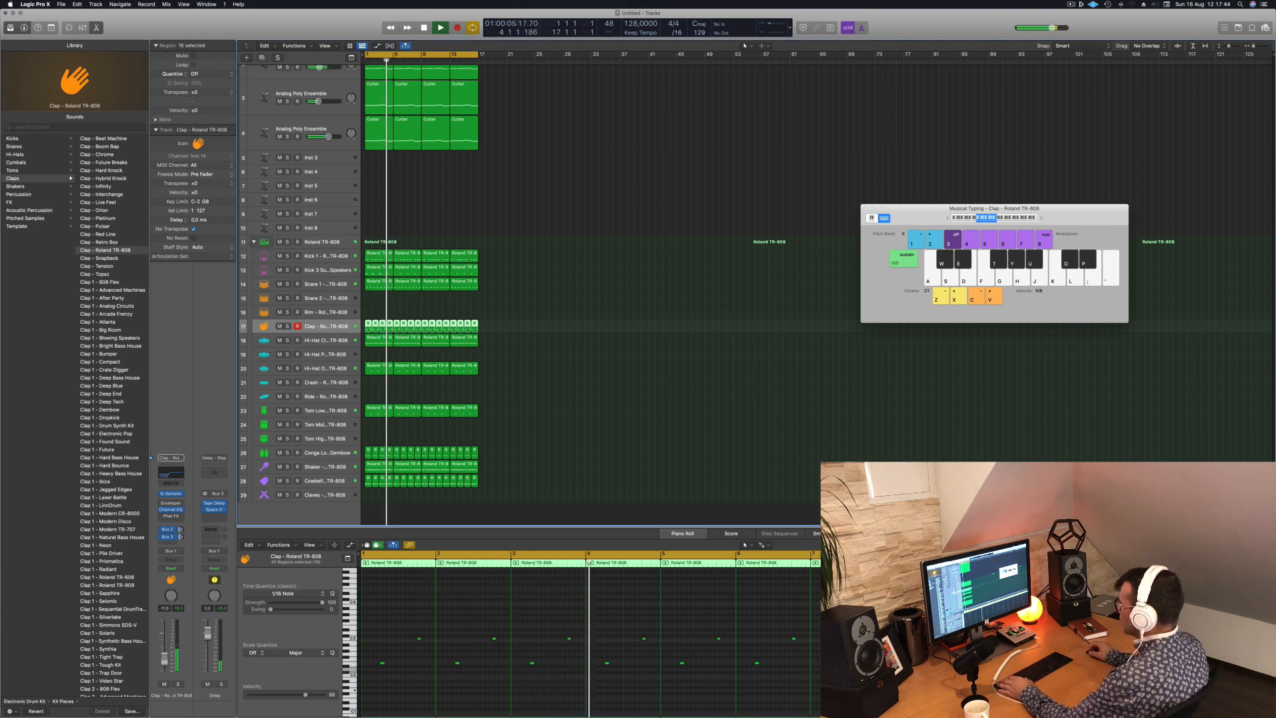
pyautogui.click(538, 207)
pyautogui.scroll(-1, 525, 206)
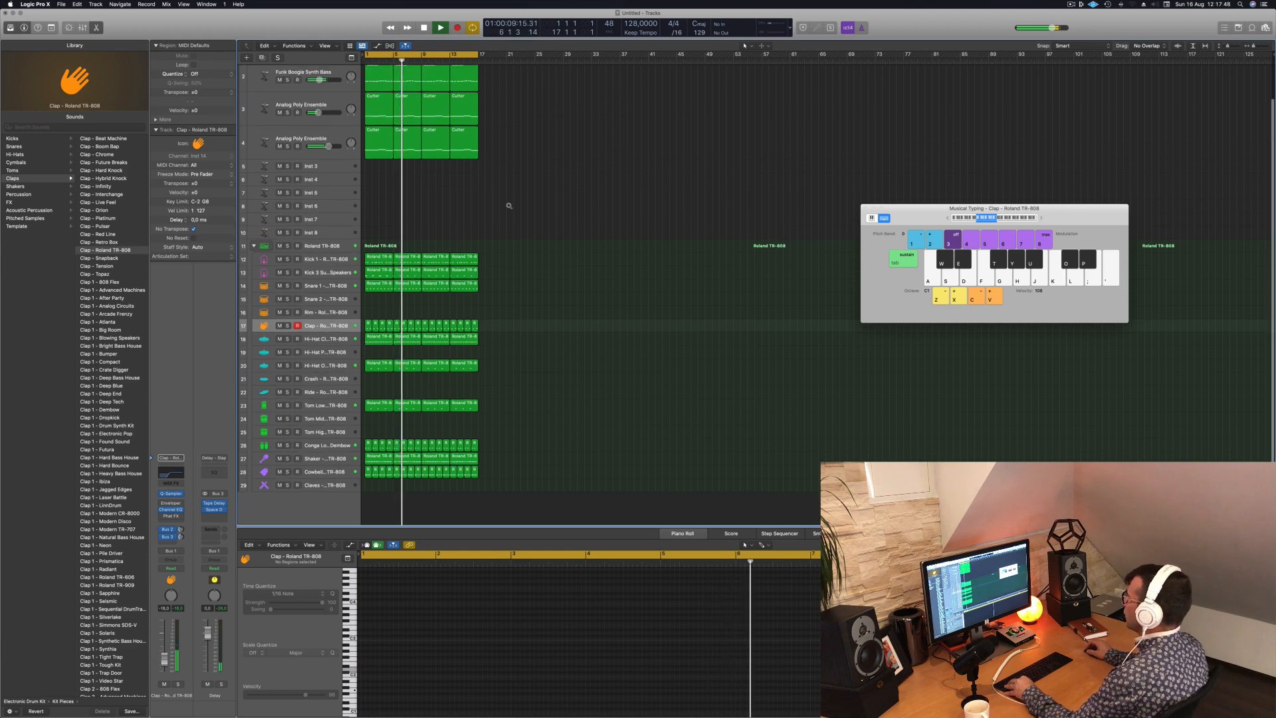
pyautogui.scroll(-3, 508, 199)
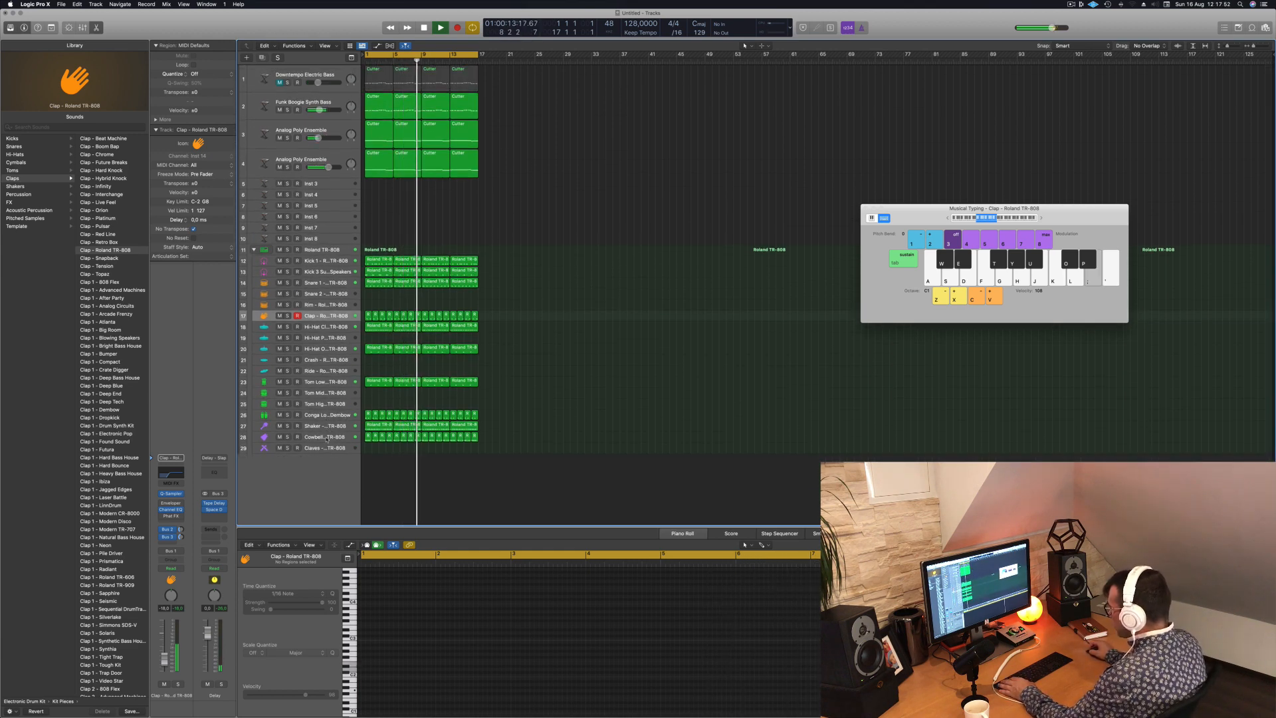
pyautogui.click(322, 437)
pyautogui.click(279, 437)
pyautogui.click(279, 437)
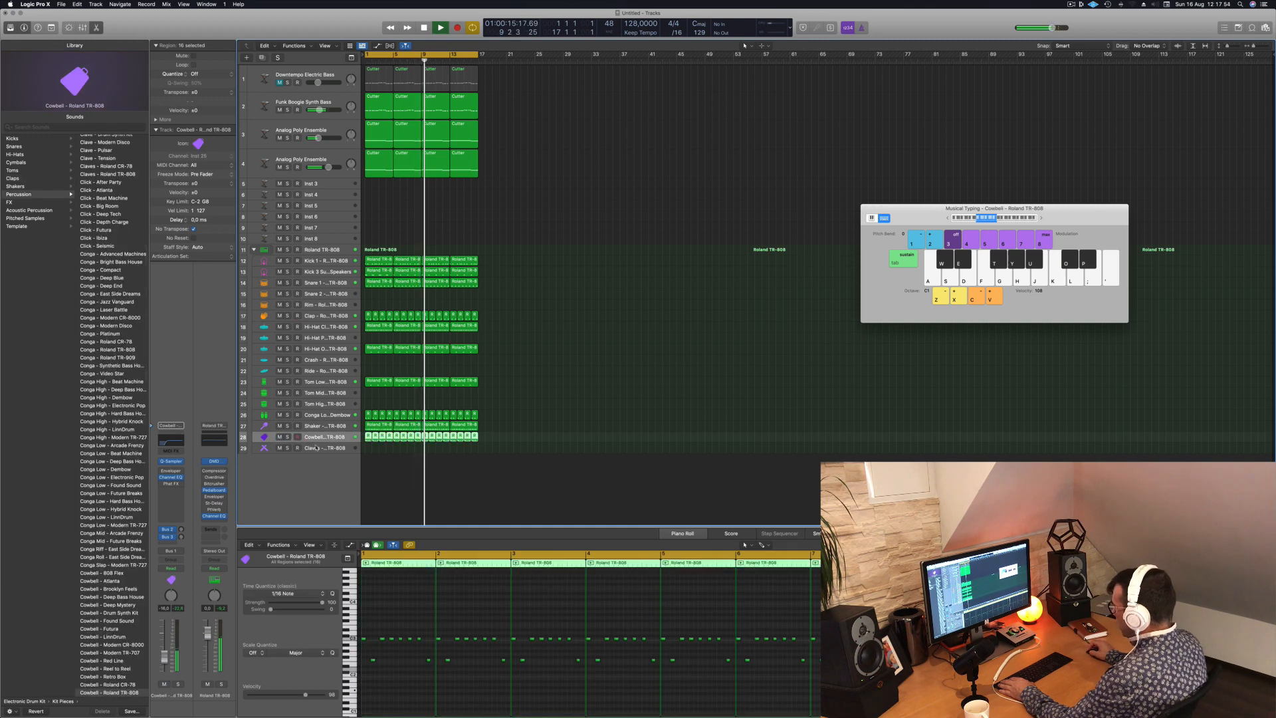
pyautogui.moveTo(164, 655); pyautogui.dragTo(164, 658)
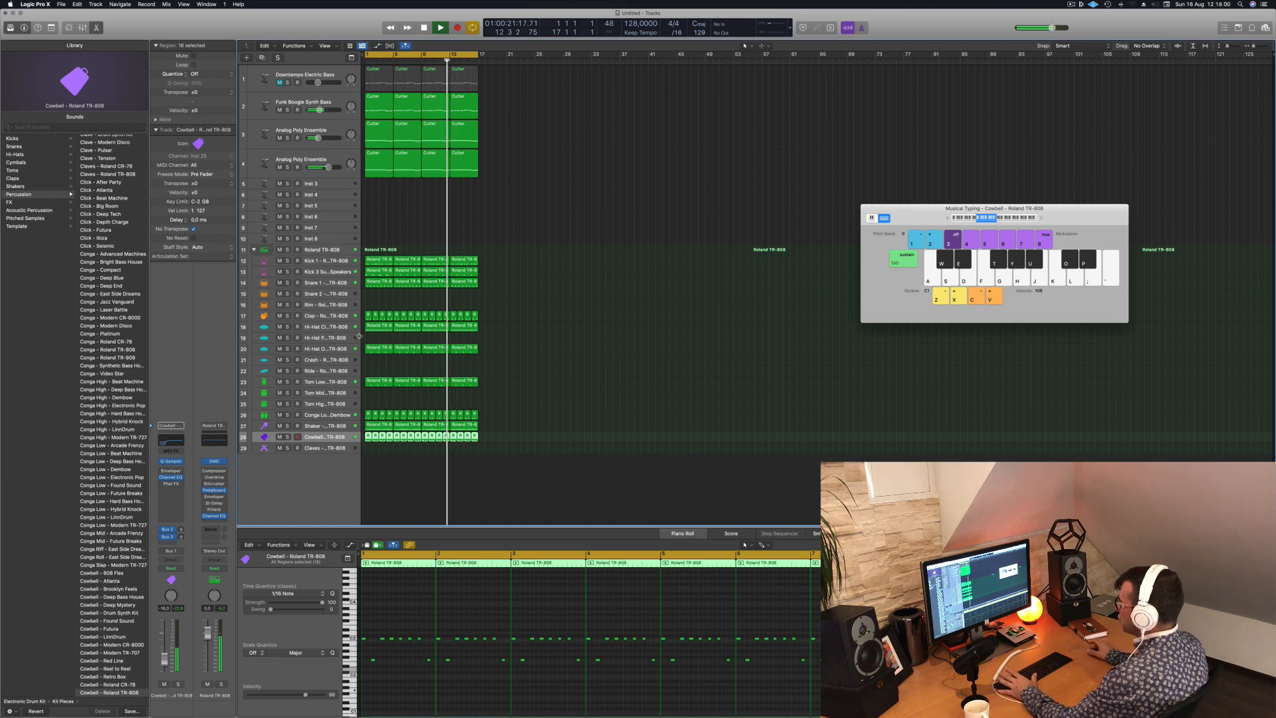
pyautogui.scroll(-5, 495, 243)
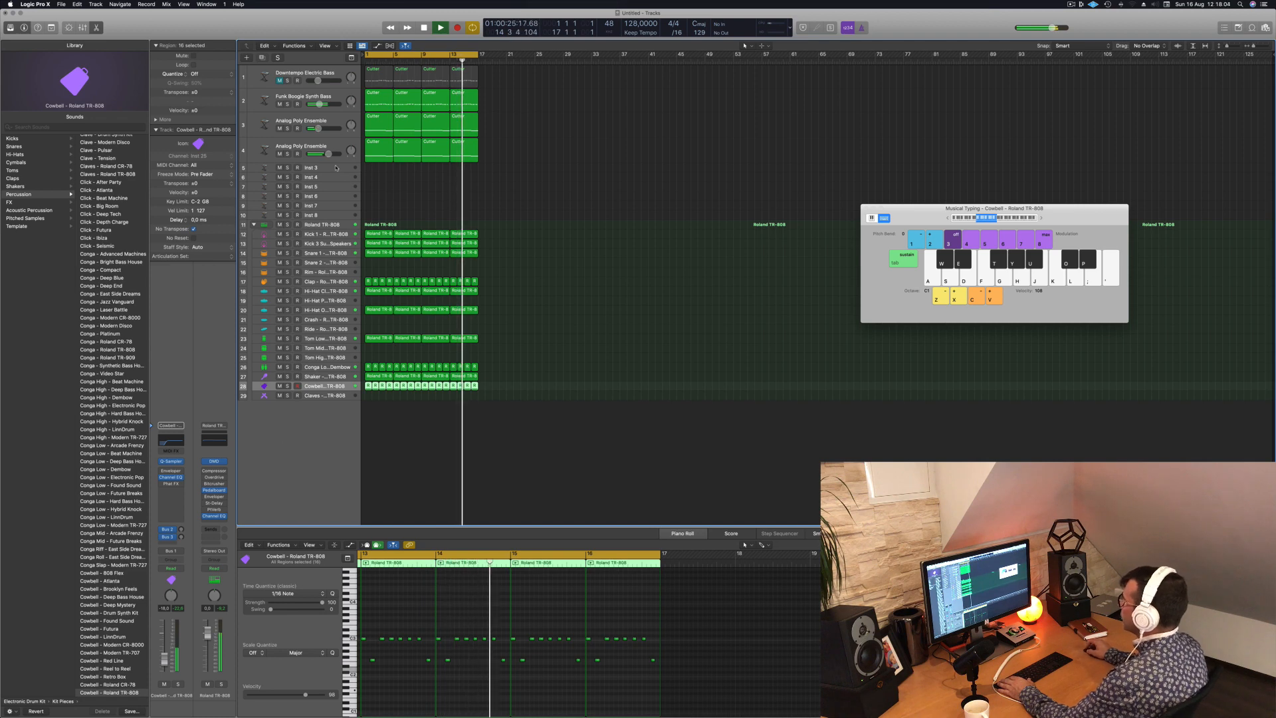
# - Adjust the Cutoff 1 control in the Funk Boogie Synth Bass track's Alchemy, slightly raise the track's volume and close the plug-in
pyautogui.click(337, 96)
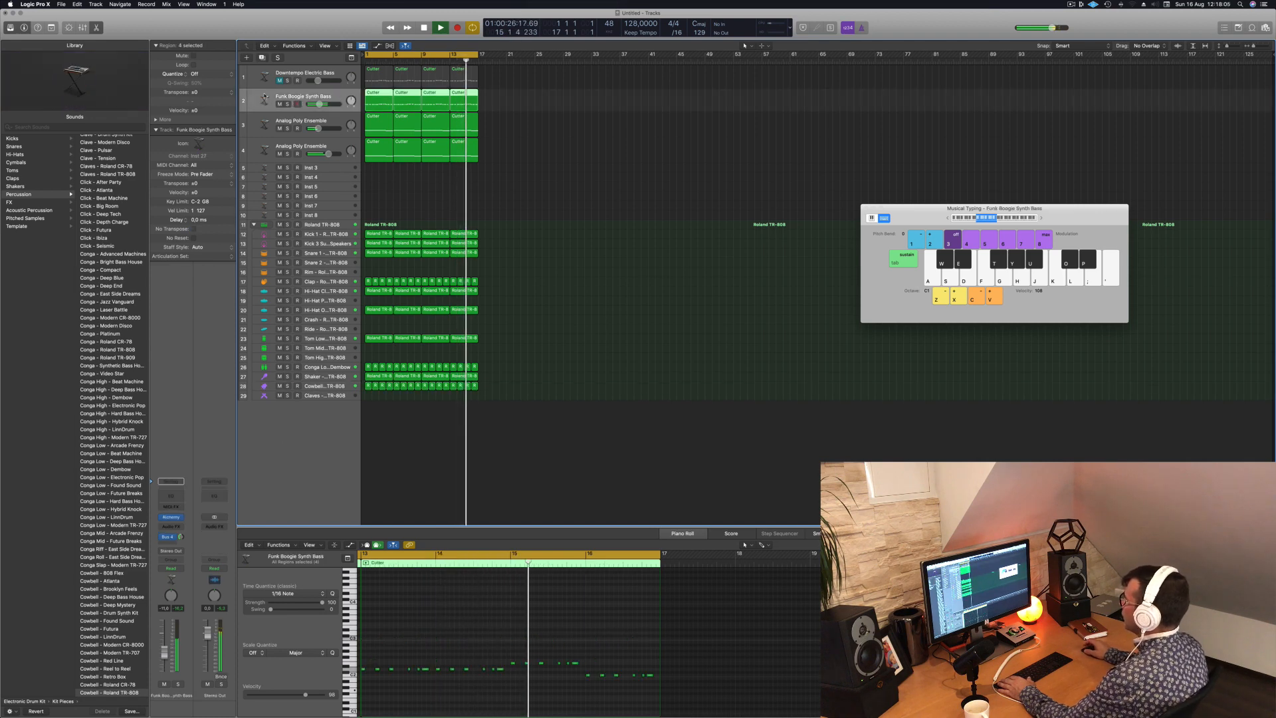
pyautogui.click(171, 517)
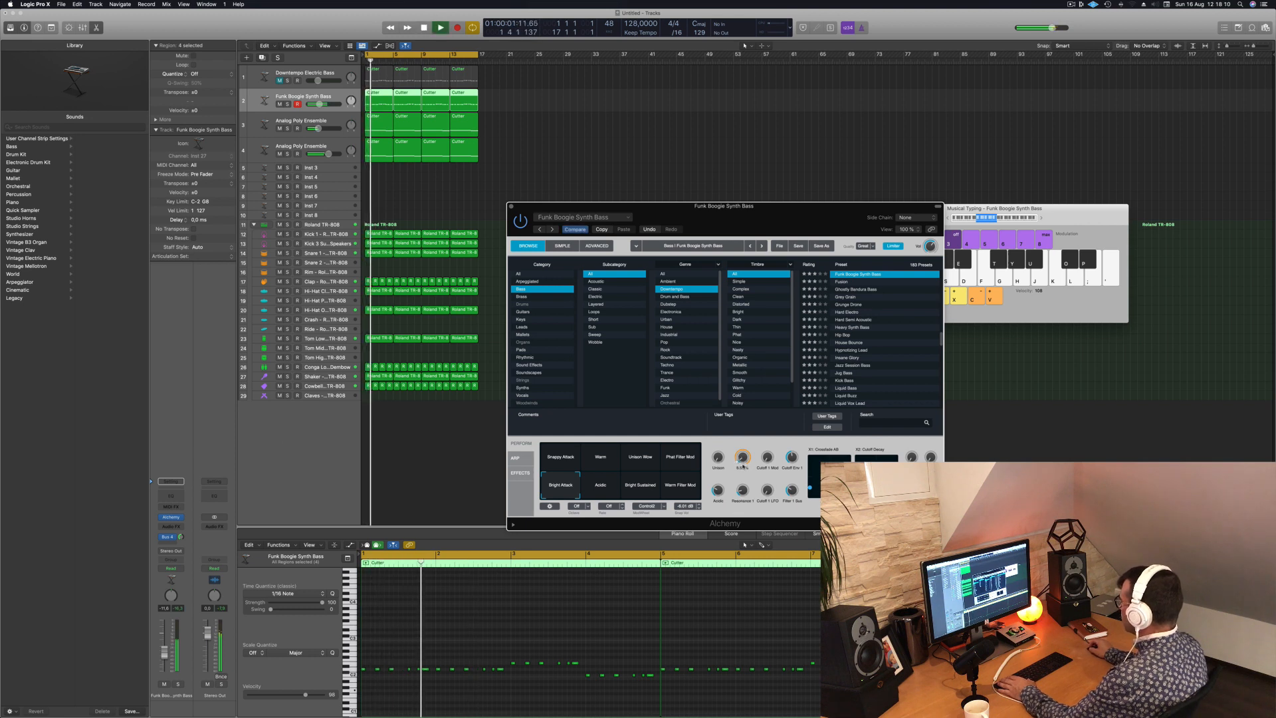
pyautogui.moveTo(742, 458); pyautogui.dragTo(745, 460)
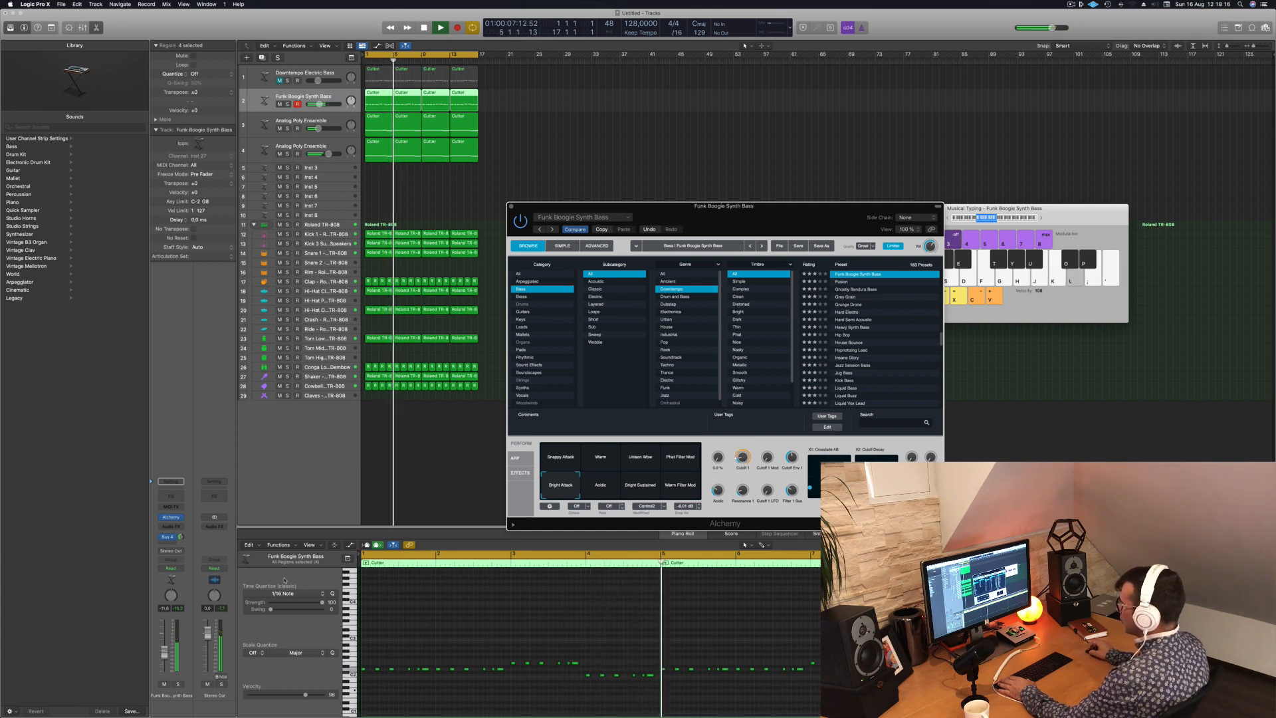
pyautogui.moveTo(164, 654); pyautogui.dragTo(164, 652)
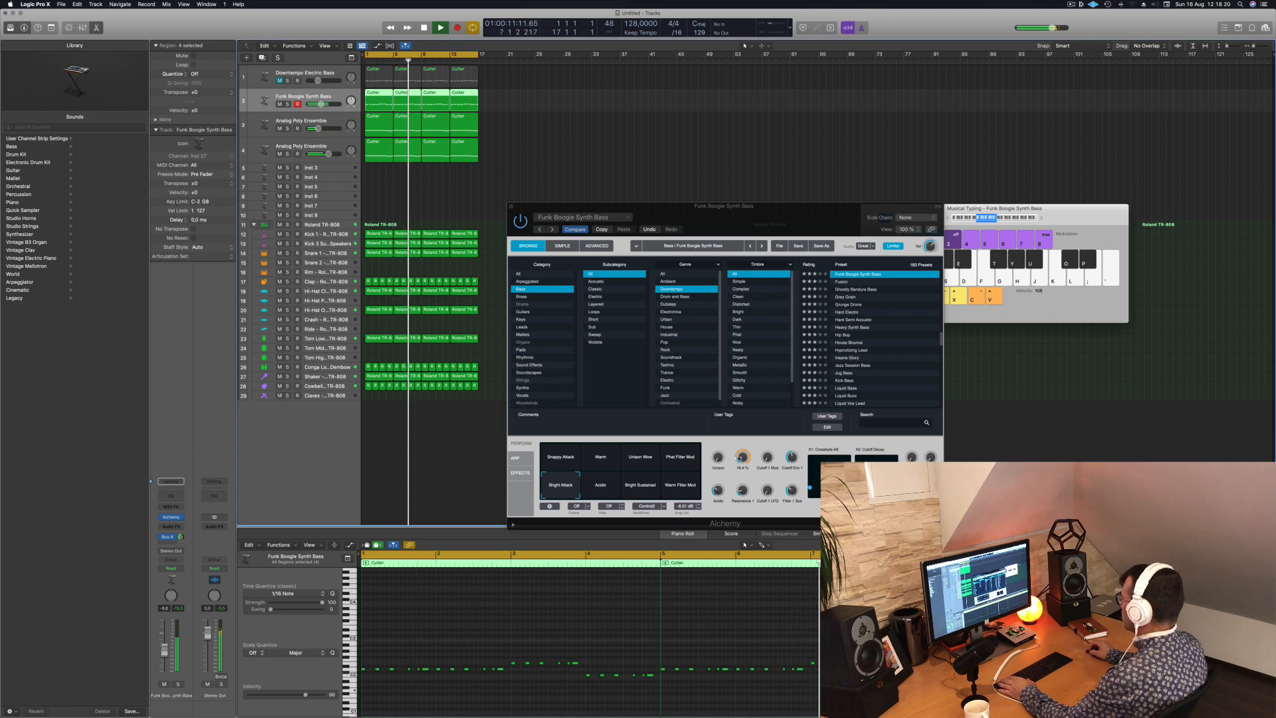
pyautogui.click(736, 460)
pyautogui.moveTo(737, 459); pyautogui.dragTo(736, 461)
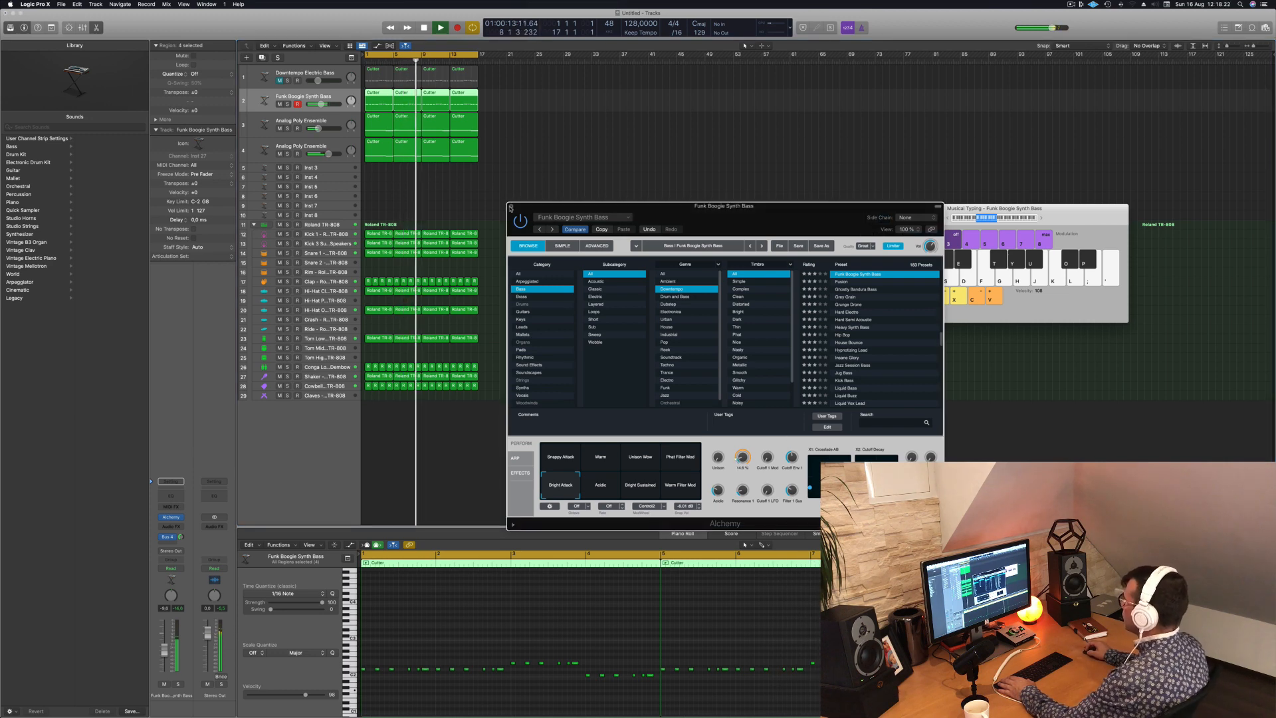
pyautogui.click(511, 206)
pyautogui.click(476, 207)
# - Select every region and repeat the selection three times to extend the arrangement to 64 bars
pyautogui.scroll(2, 484, 205)
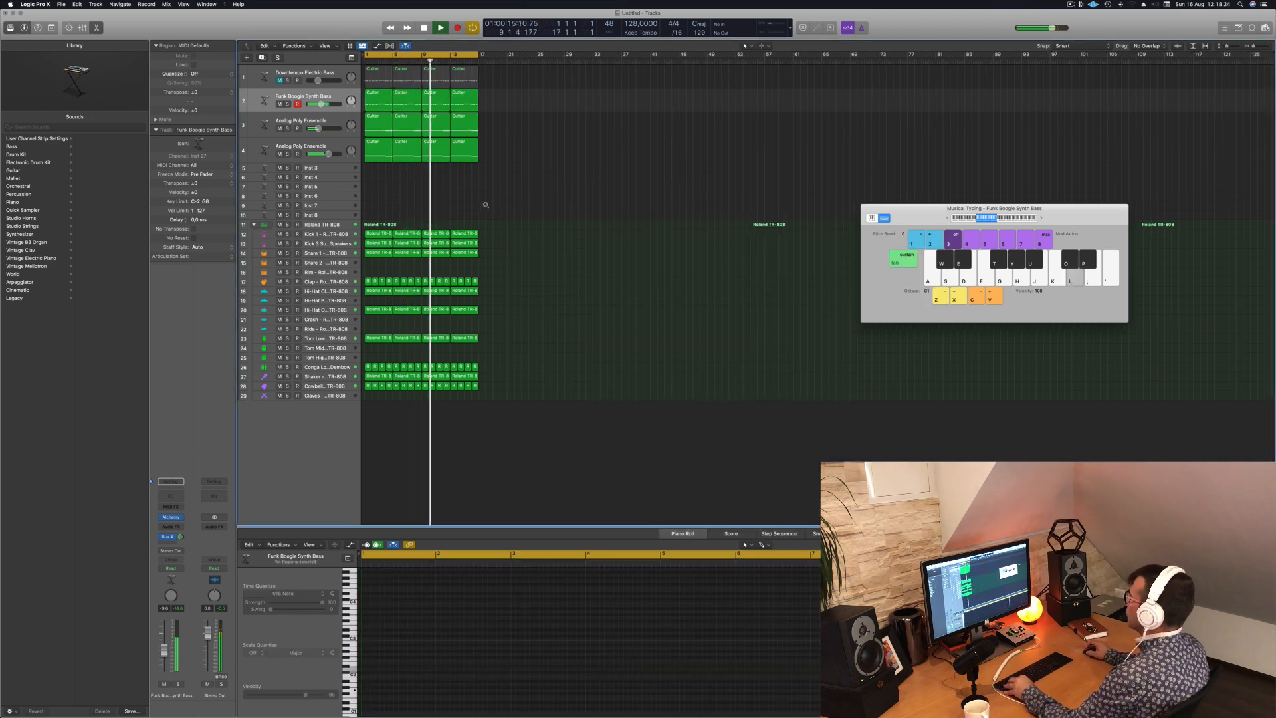
pyautogui.scroll(-1, 521, 202)
pyautogui.press('super+a')
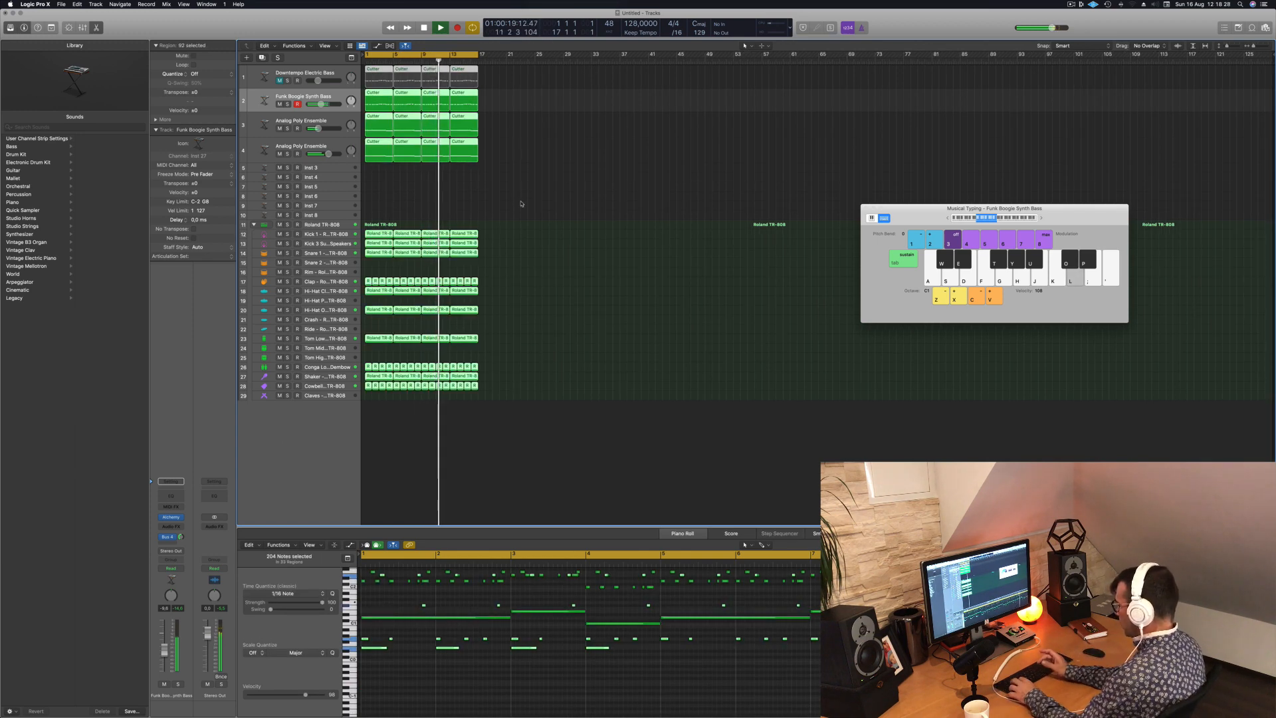
pyautogui.press('super+r')
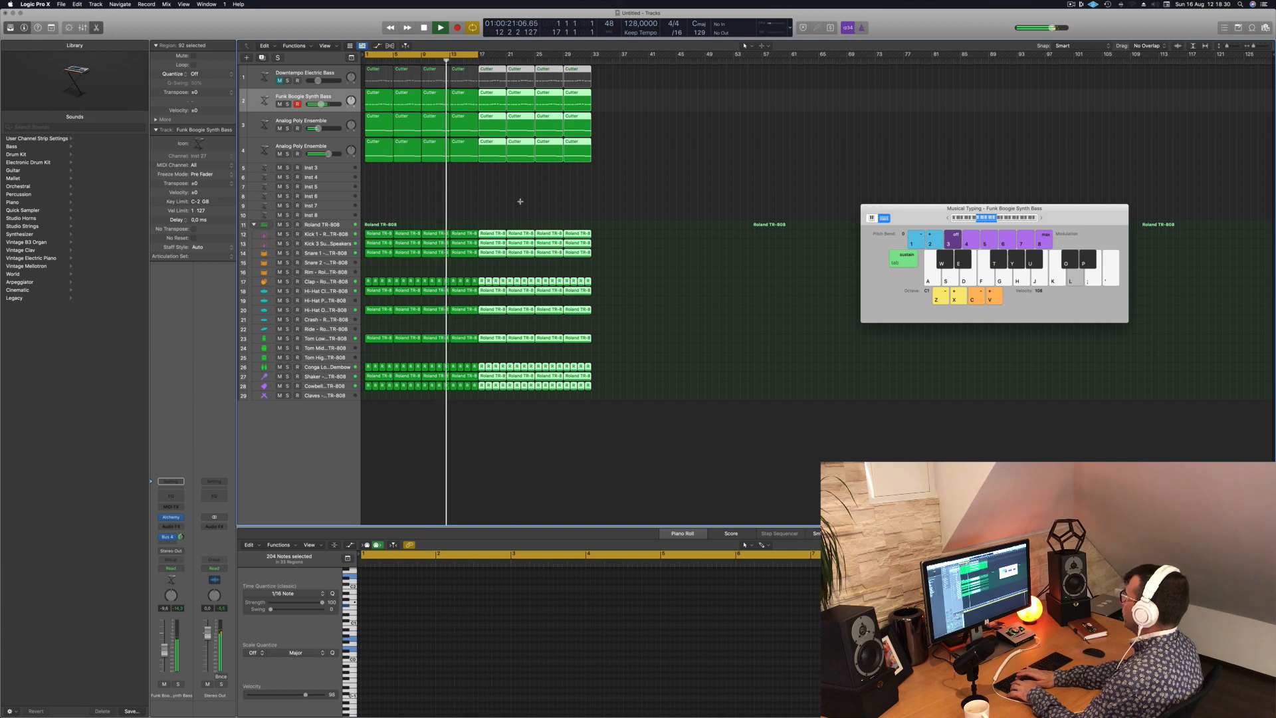
pyautogui.press('super+r')
pyautogui.press('super+r')
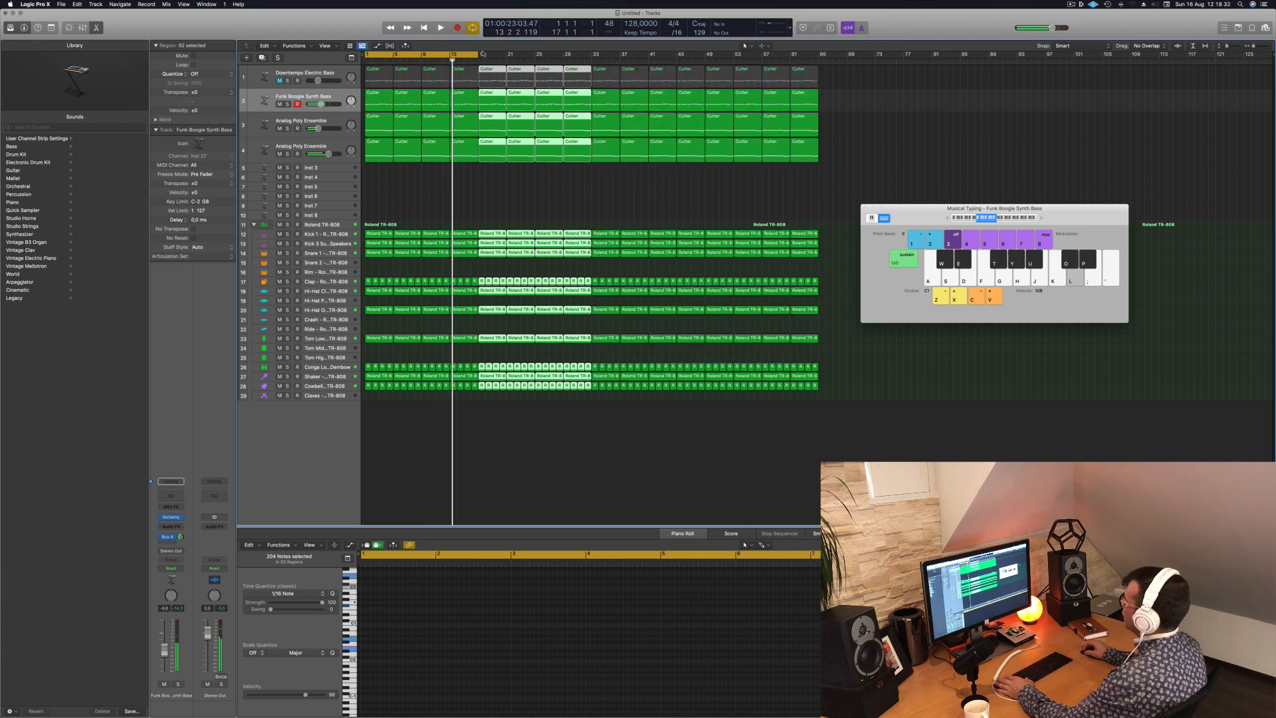
# - Extend the cycle range to bar 65, start playback and clear the region selection
pyautogui.moveTo(477, 54); pyautogui.dragTo(815, 72)
pyautogui.click(1072, 4)
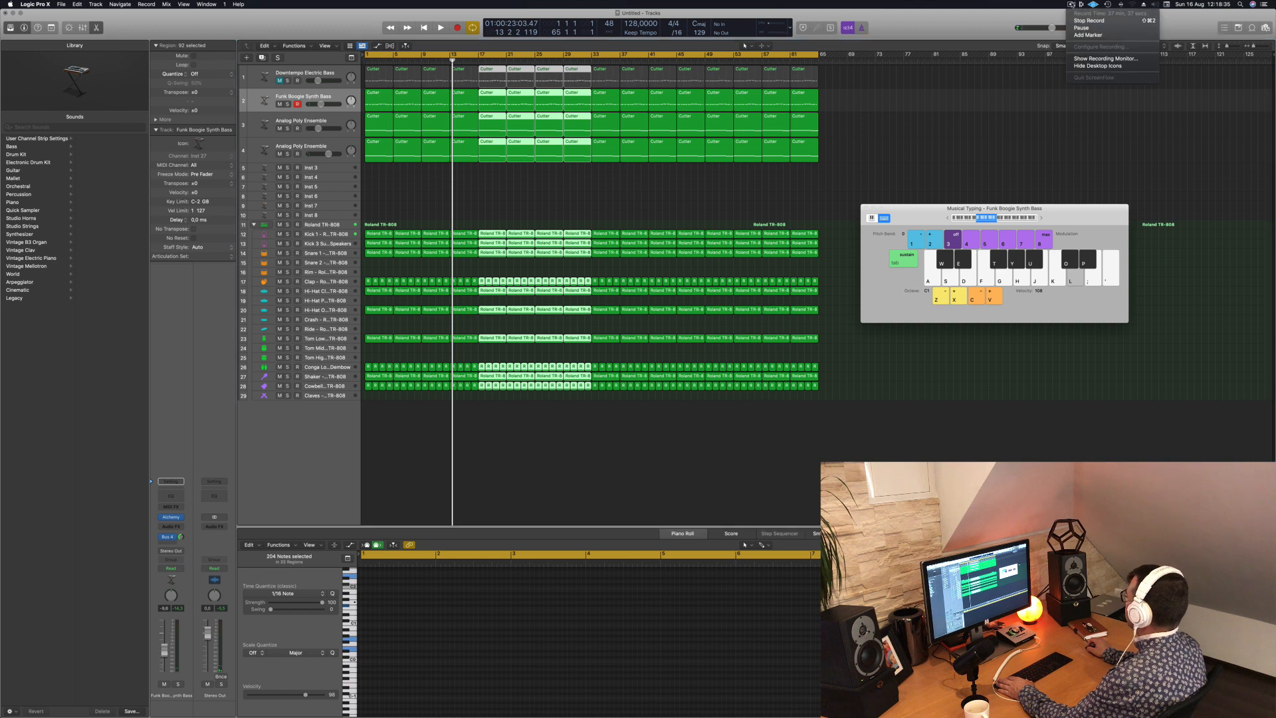
pyautogui.click(961, 35)
pyautogui.press('space')
pyautogui.click(544, 204)
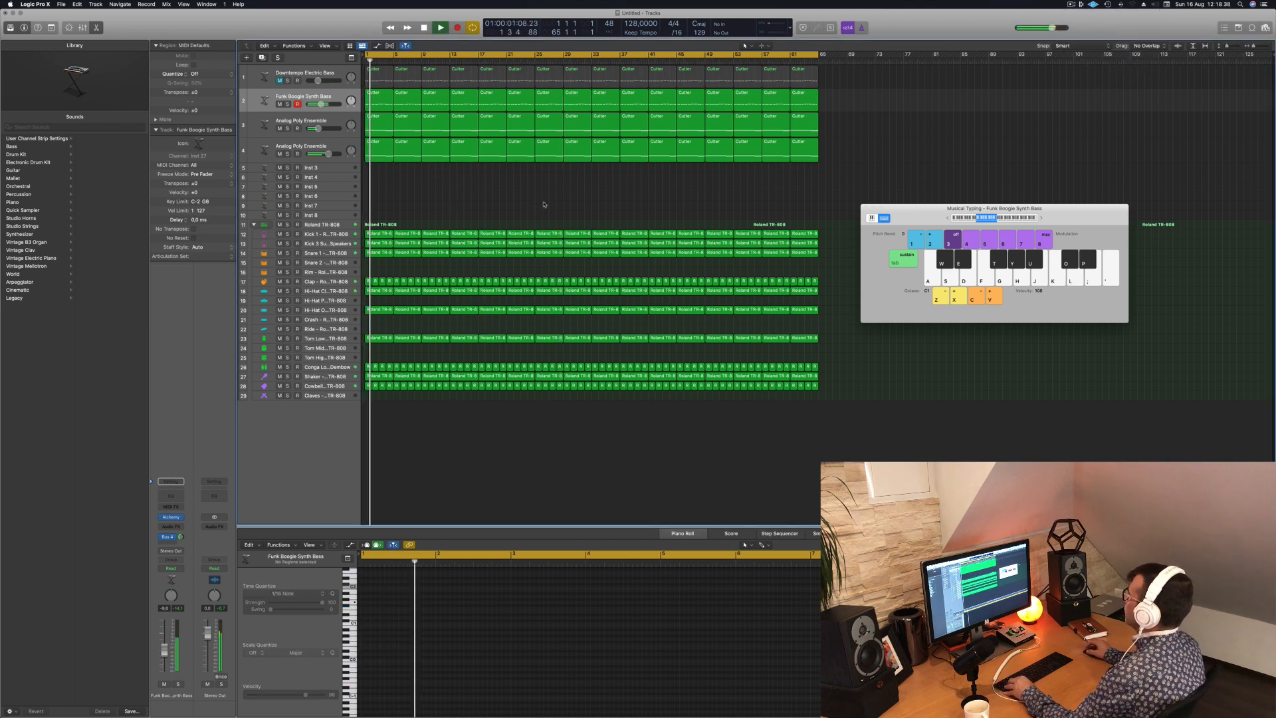
# - Move the Musical Typing window aside, enlarge the Inst 3 track's height and replay the song from the start
pyautogui.moveTo(921, 208); pyautogui.dragTo(1023, 213)
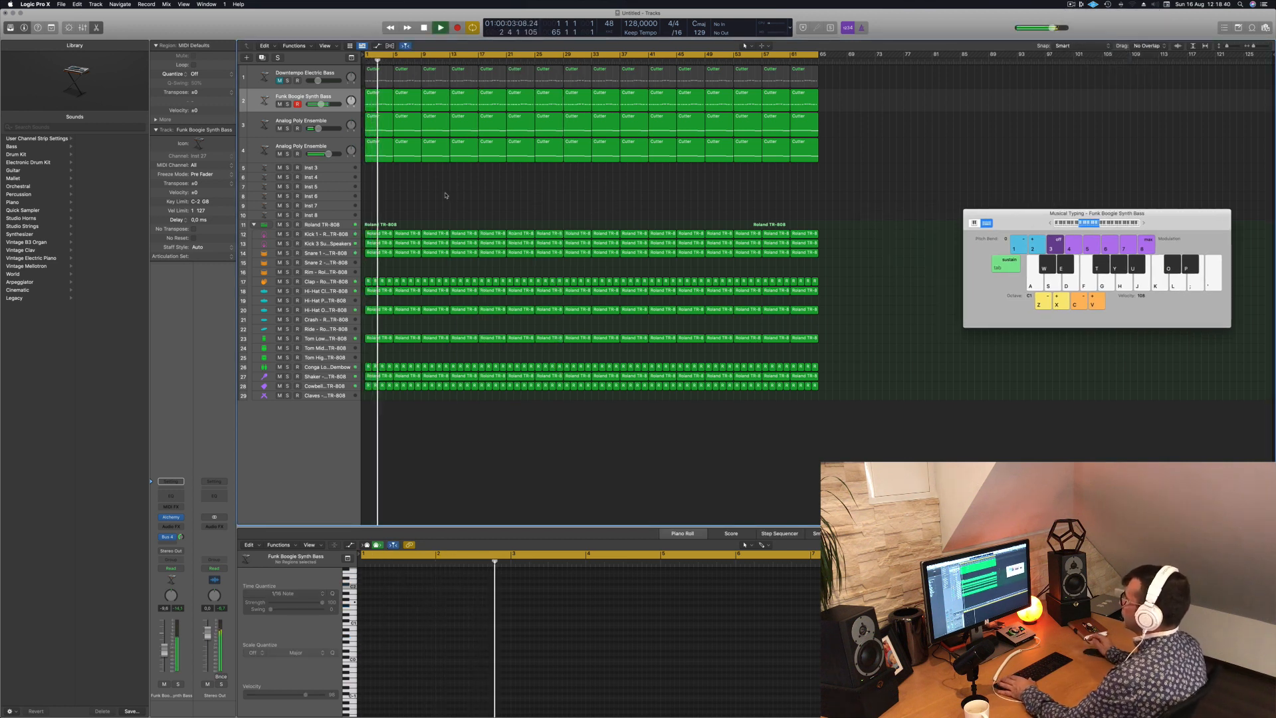
pyautogui.click(338, 170)
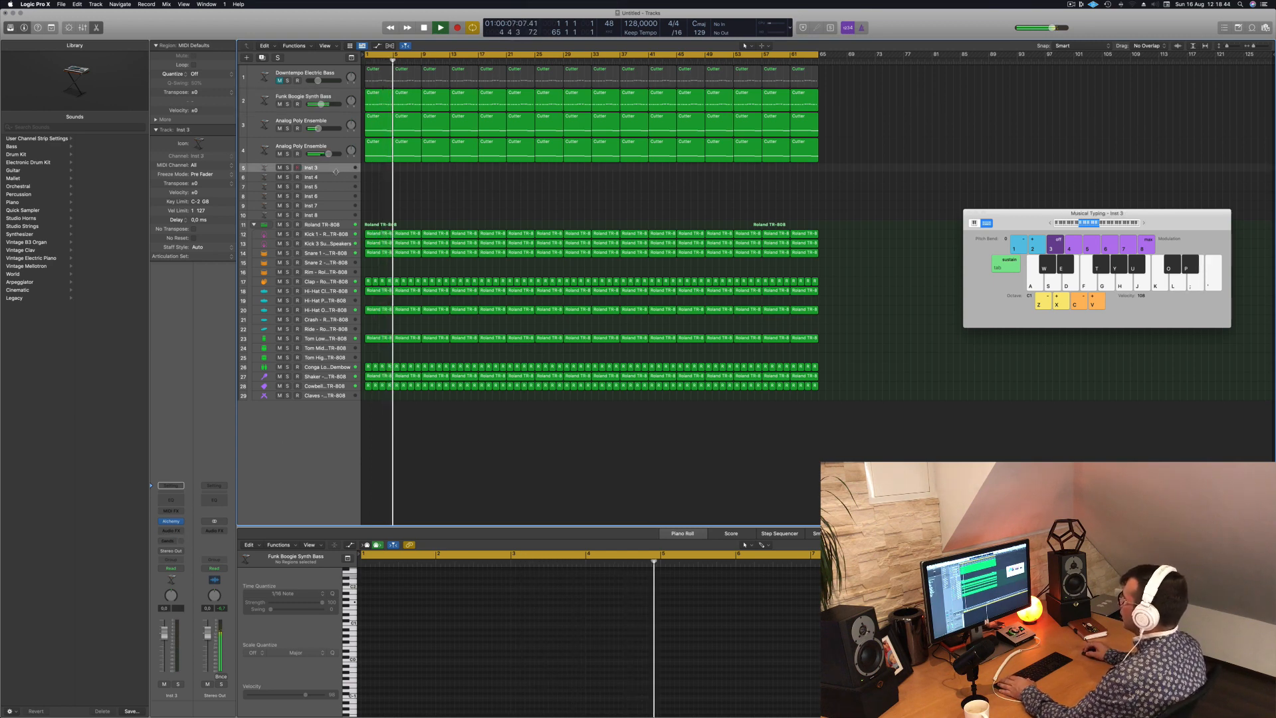
pyautogui.moveTo(336, 172); pyautogui.dragTo(336, 233)
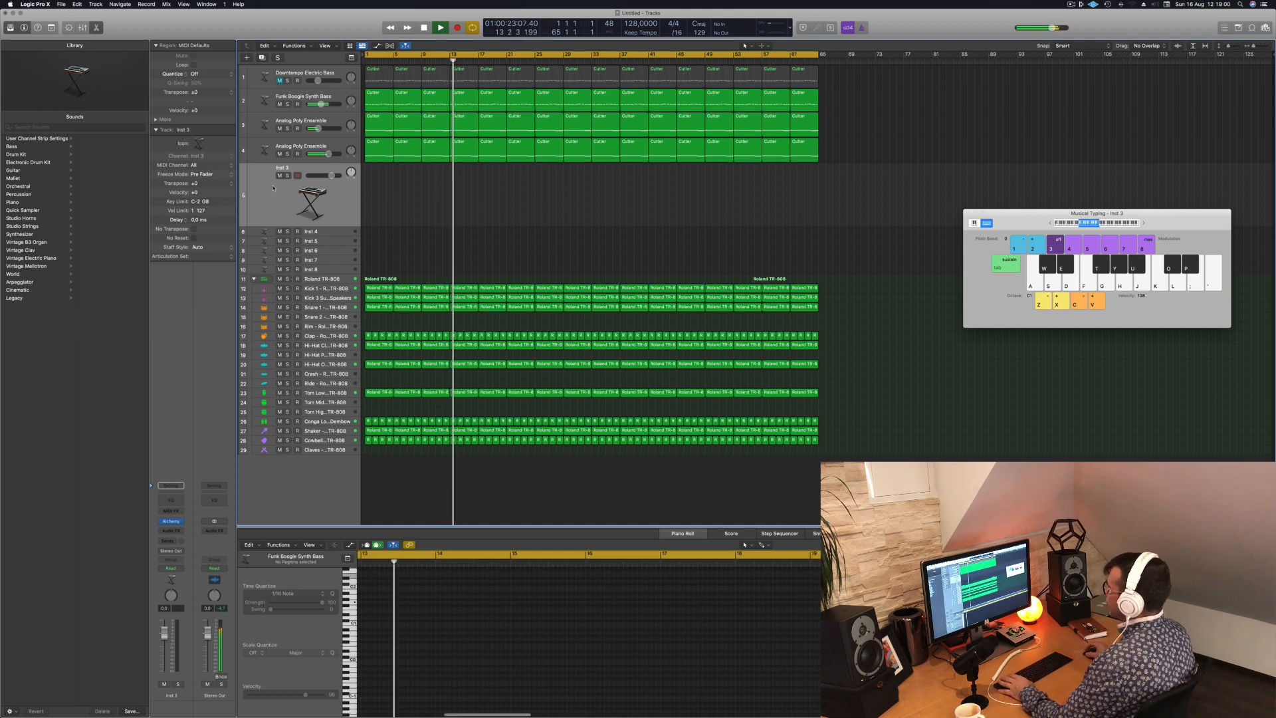
pyautogui.press('Return')
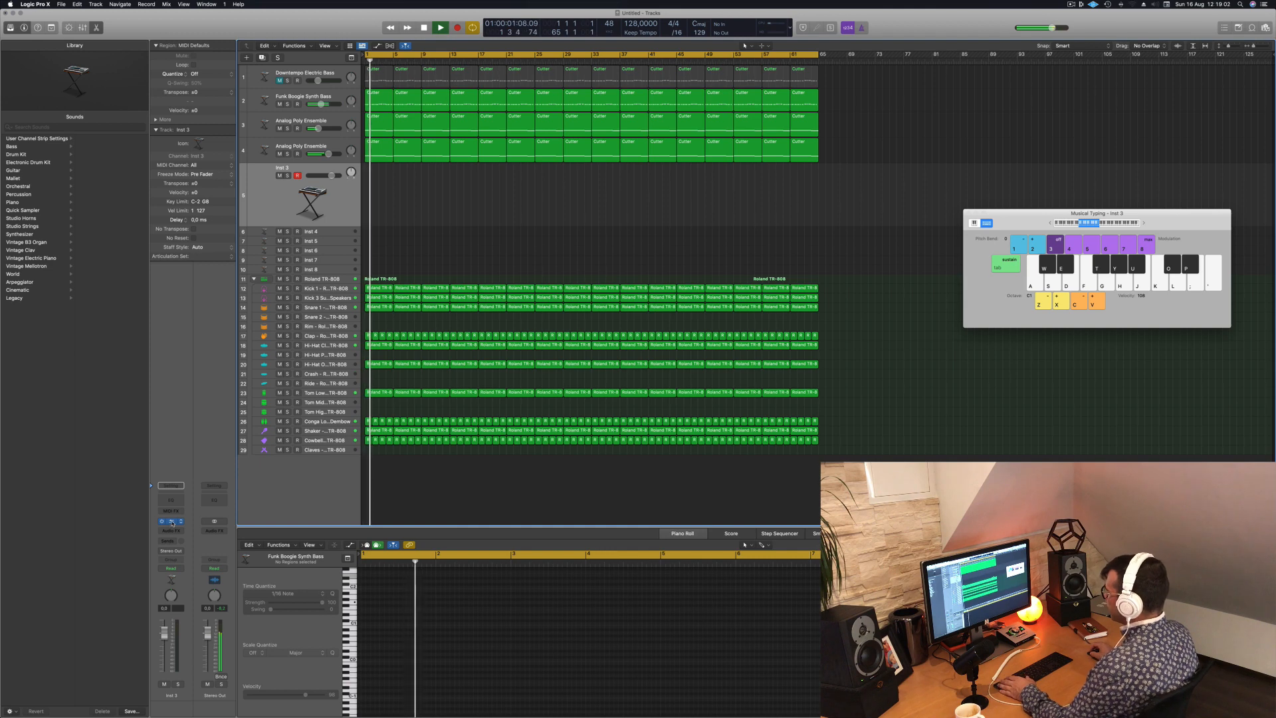
# - Open the Alchemy instrument on the Inst 3 track and place its window clear of the track headers
pyautogui.click(171, 521)
pyautogui.moveTo(638, 123); pyautogui.dragTo(908, 198)
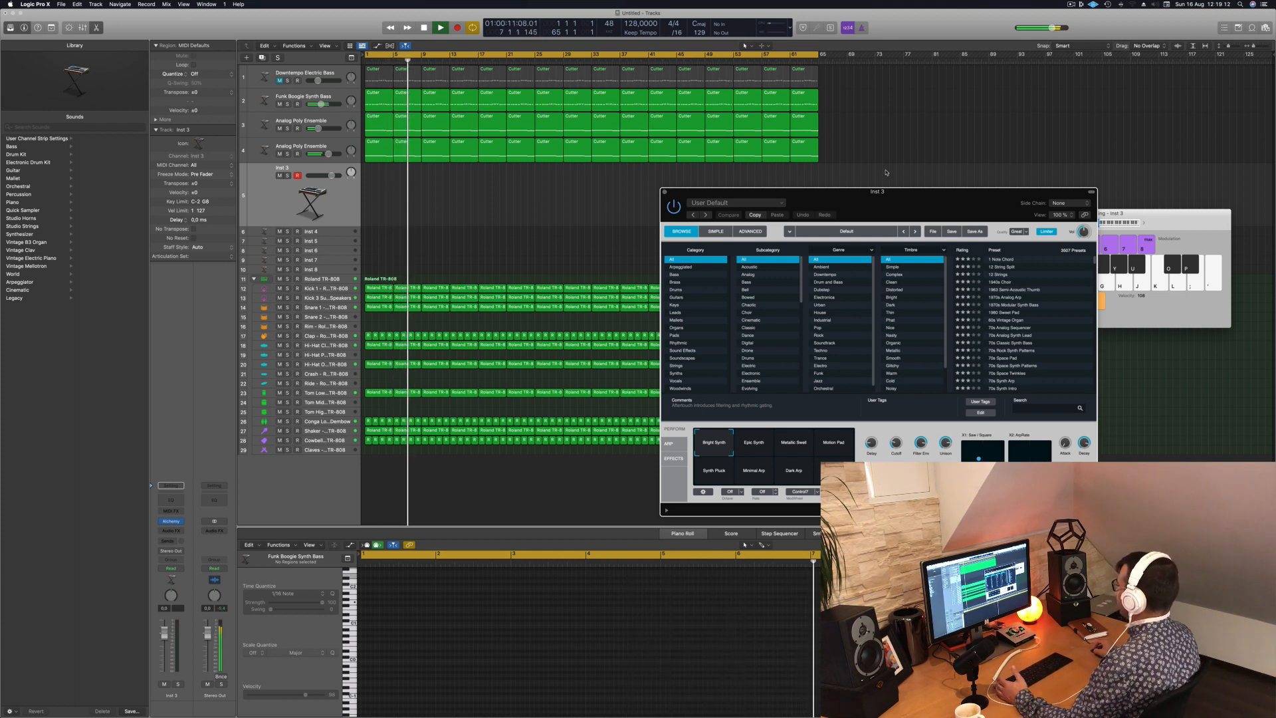
pyautogui.moveTo(902, 194); pyautogui.dragTo(849, 152)
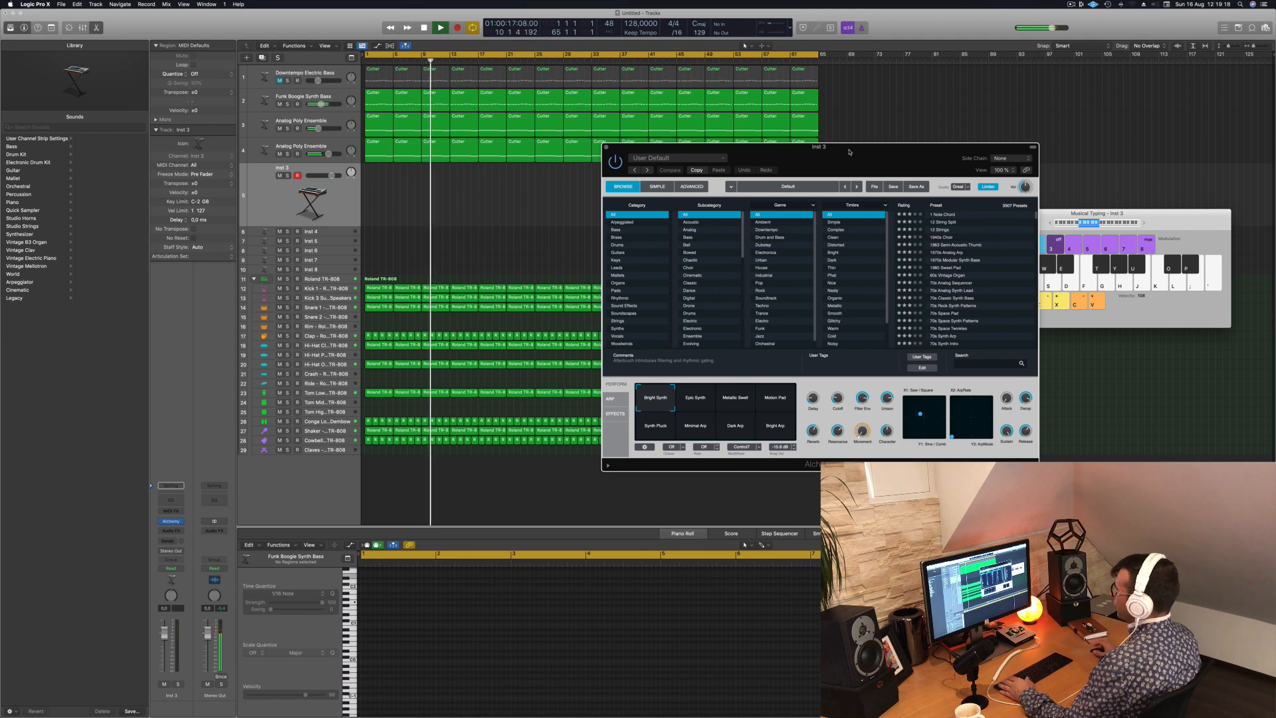
# - Select all regions in the arrangement and name them by their tracks
pyautogui.click(337, 206)
pyautogui.press('super+a')
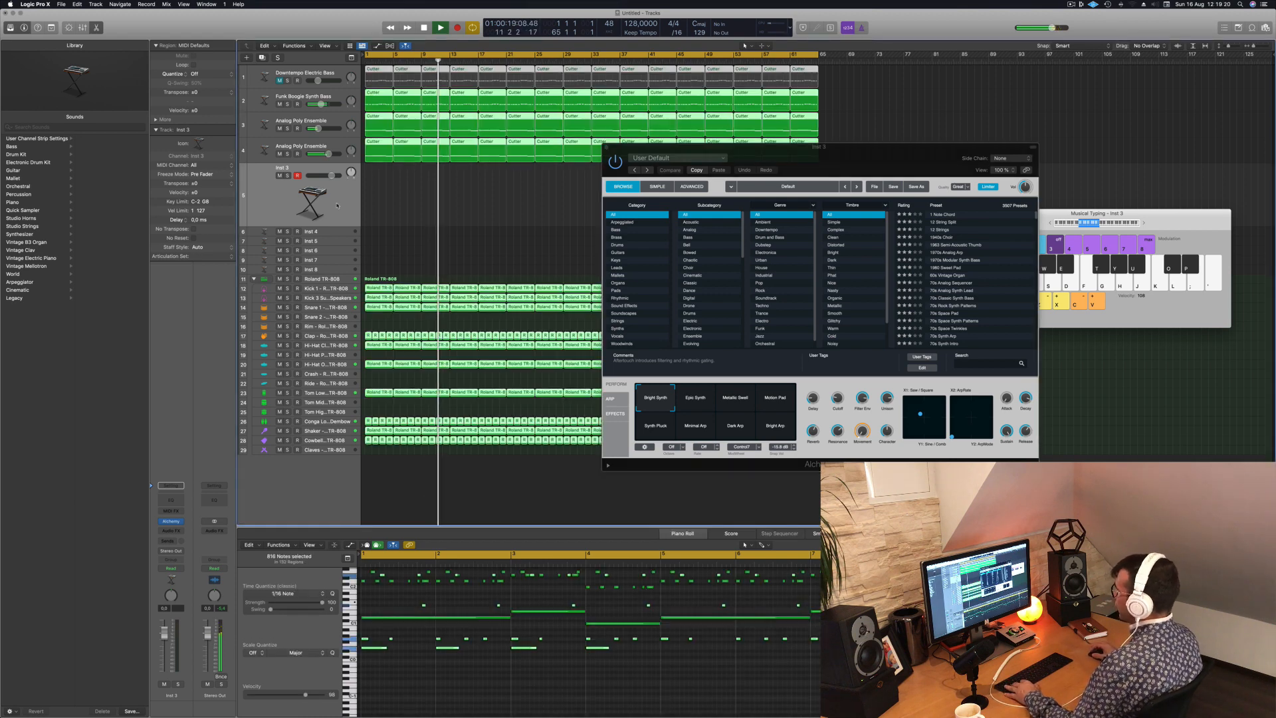
pyautogui.rightClick(424, 183)
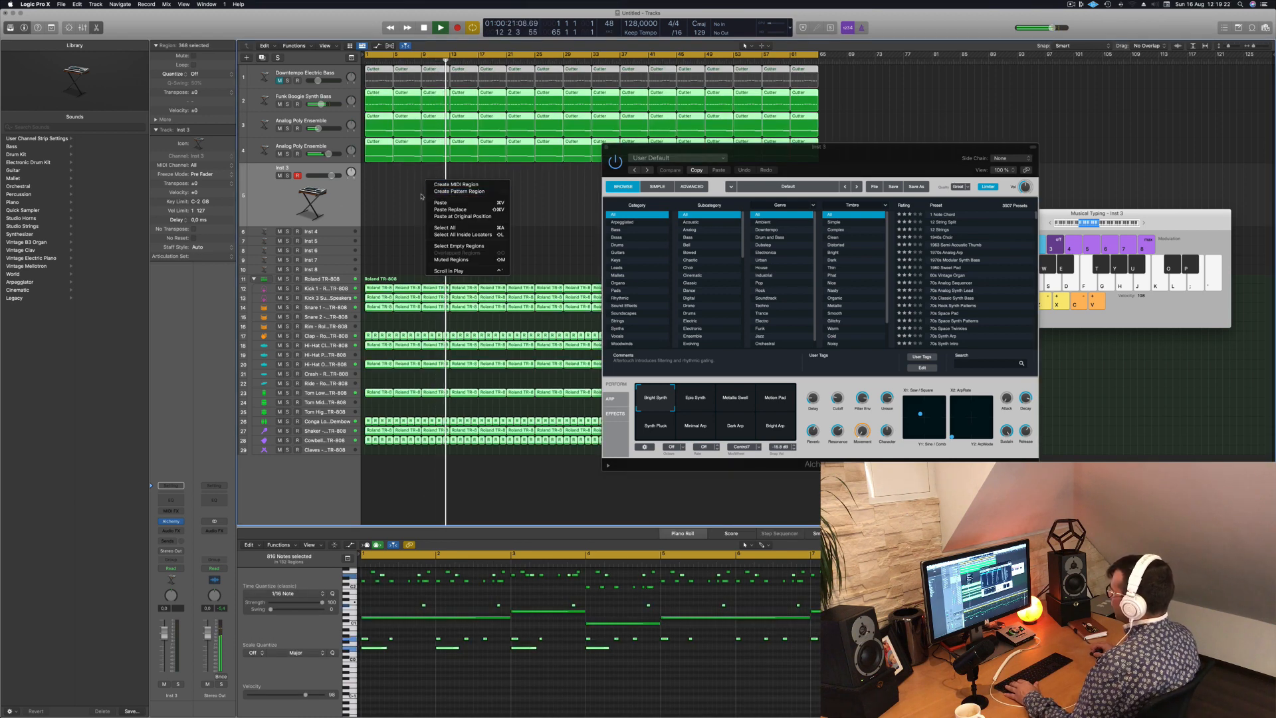
pyautogui.rightClick(432, 289)
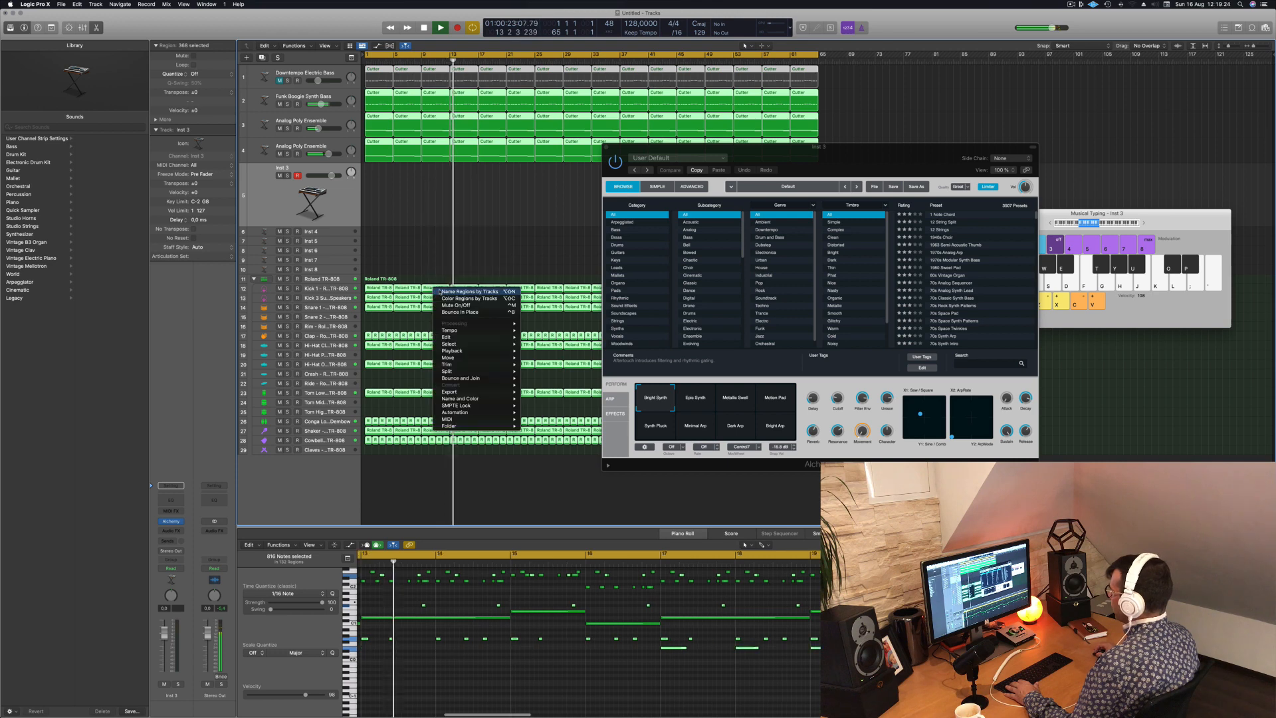
pyautogui.click(435, 291)
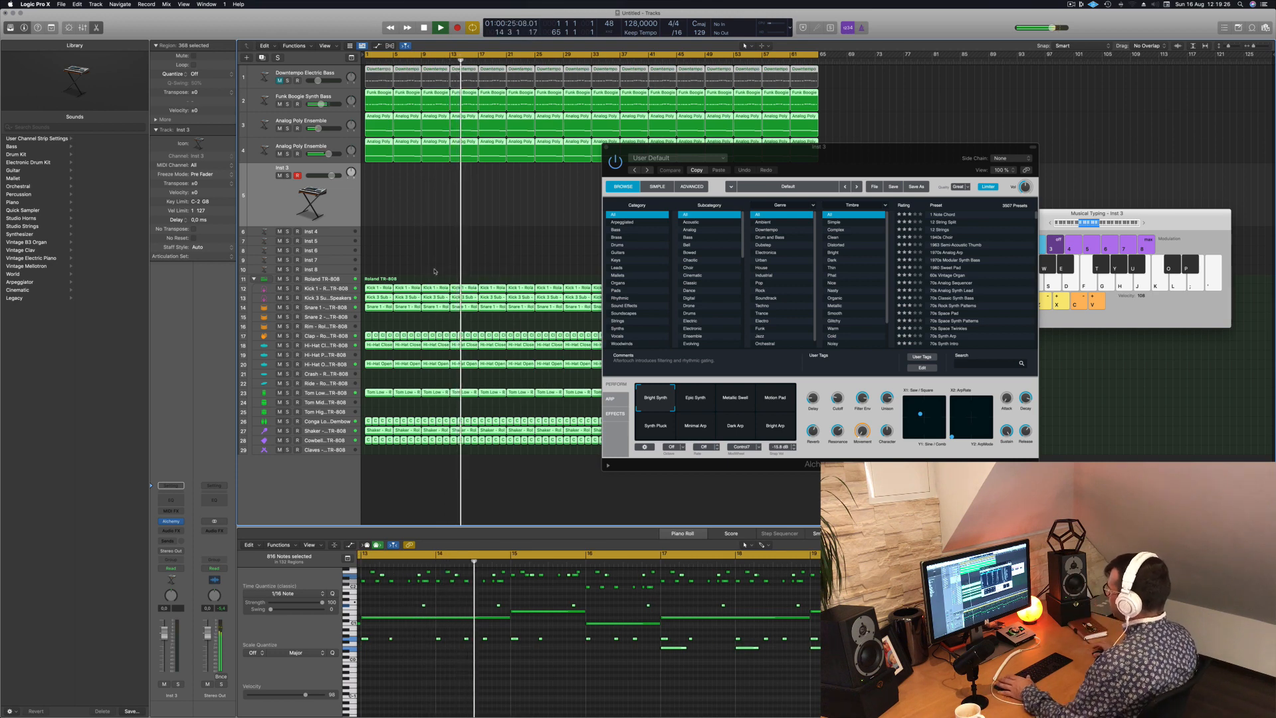
# - Load the 80s Synth Pop Lead (1) preset from Alchemy's Leads category on the Inst 3 track
pyautogui.moveTo(905, 164); pyautogui.dragTo(897, 160)
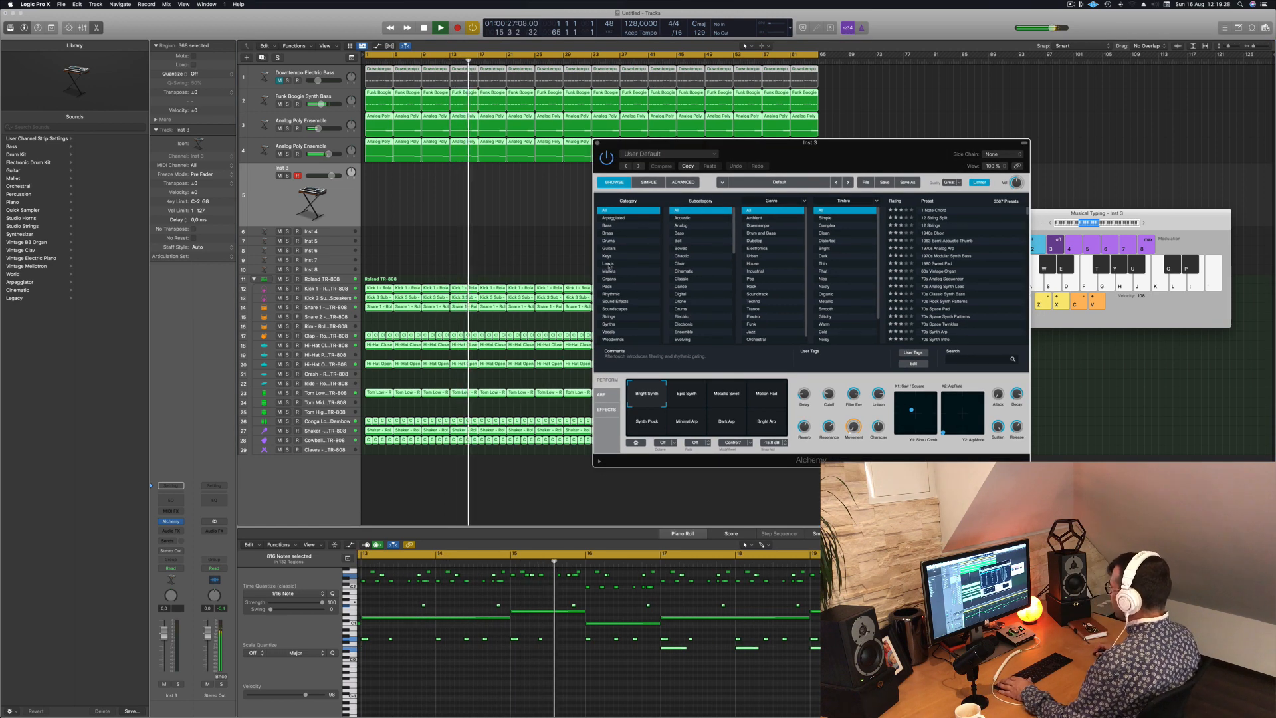
pyautogui.click(625, 264)
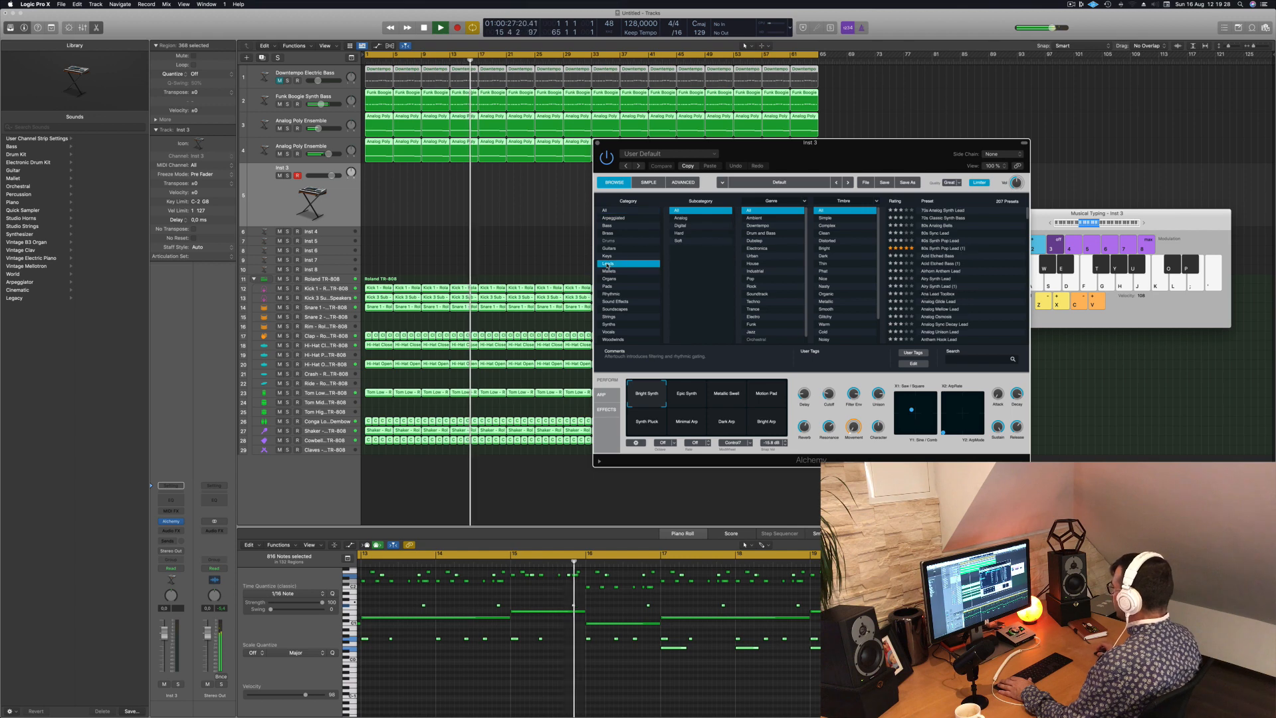
pyautogui.click(941, 248)
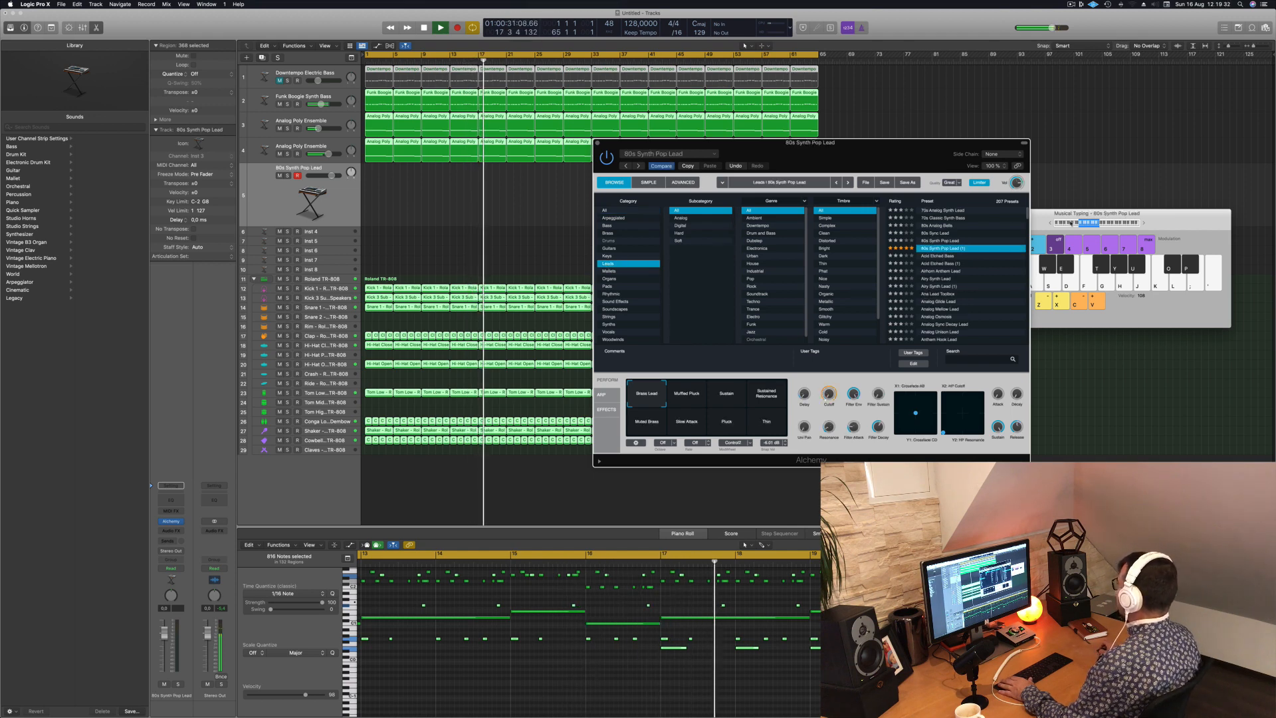
# - Raise the Musical Typing octave, play a test note and lower the 80s Synth Pop Lead track's volume to about -12.8 dB
pyautogui.click(1142, 222)
pyautogui.click(1142, 224)
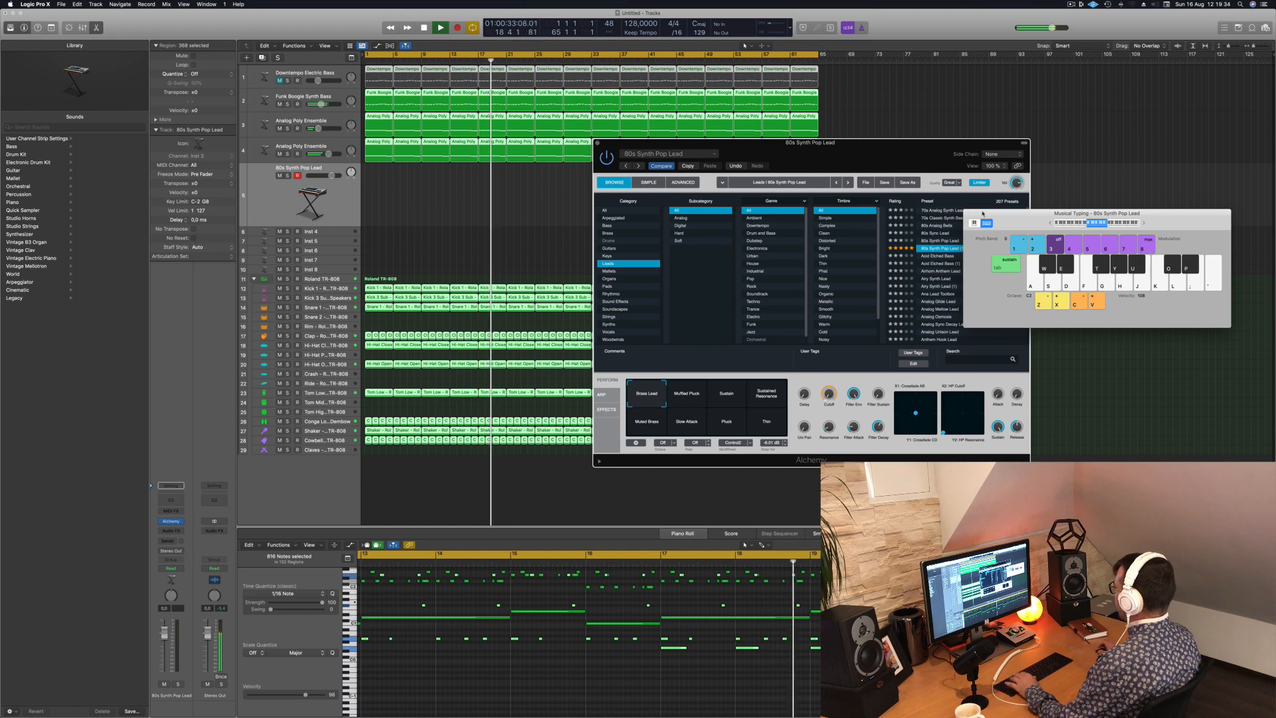
pyautogui.press('g')
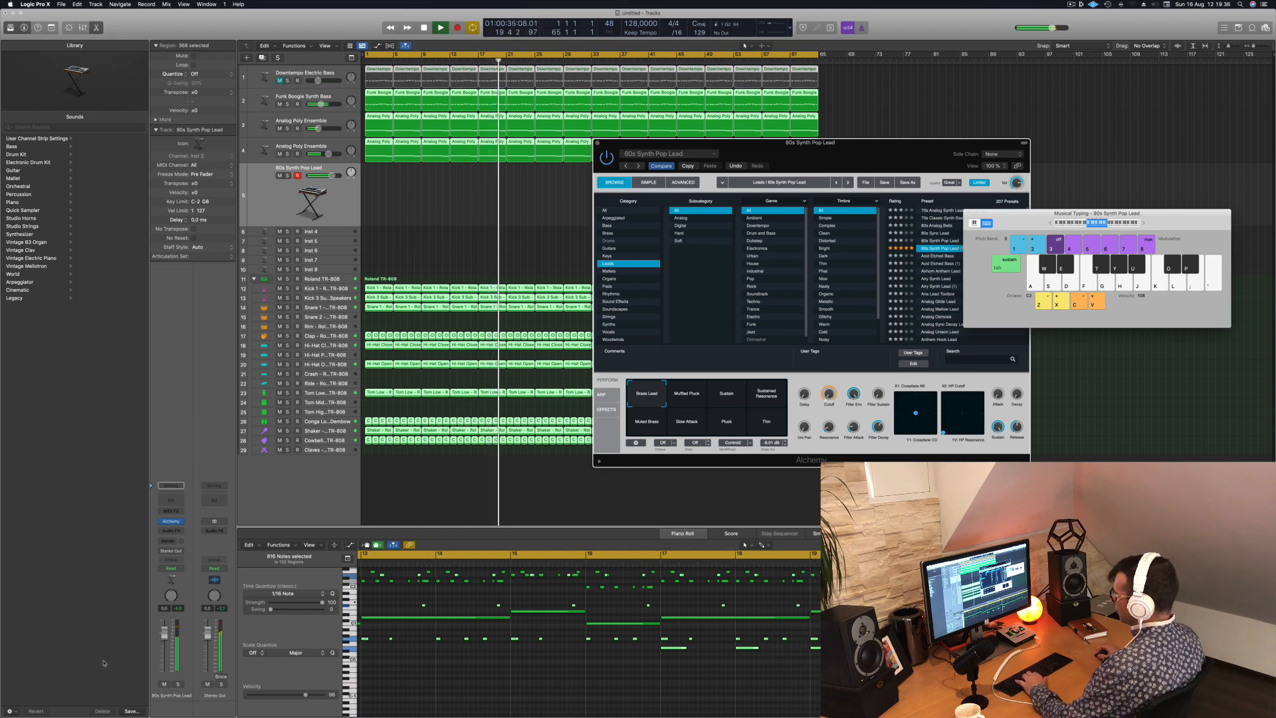
pyautogui.moveTo(164, 650); pyautogui.dragTo(166, 662)
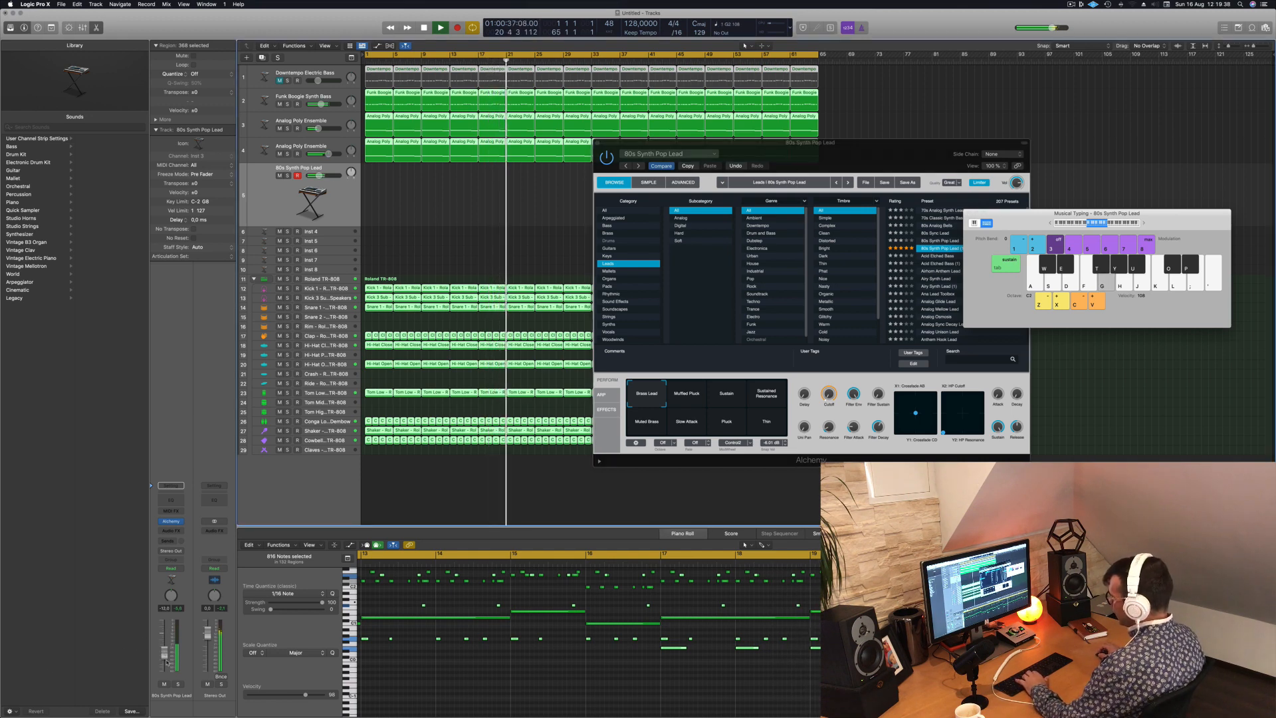
# - Add a Bus 5 send to the 80s Synth Pop Lead track and insert a stereo SilverVerb reverb on Aux 5
pyautogui.click(170, 540)
pyautogui.moveTo(170, 551)
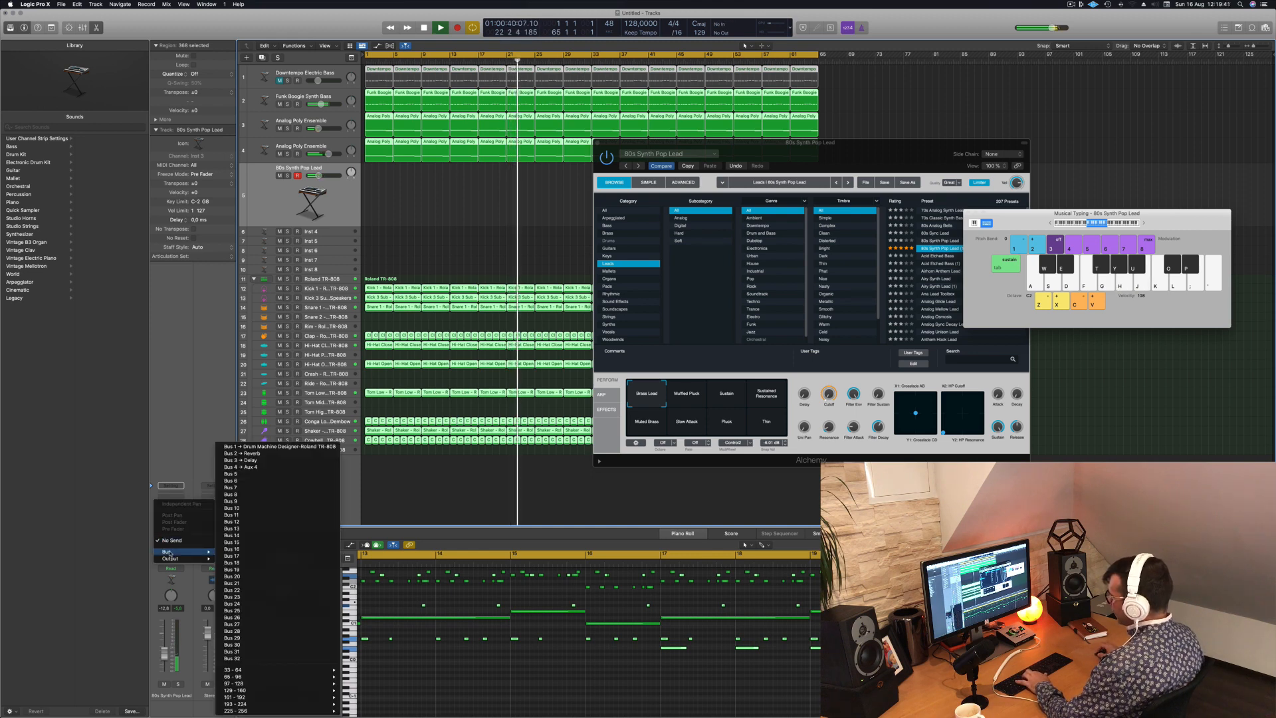
pyautogui.click(229, 473)
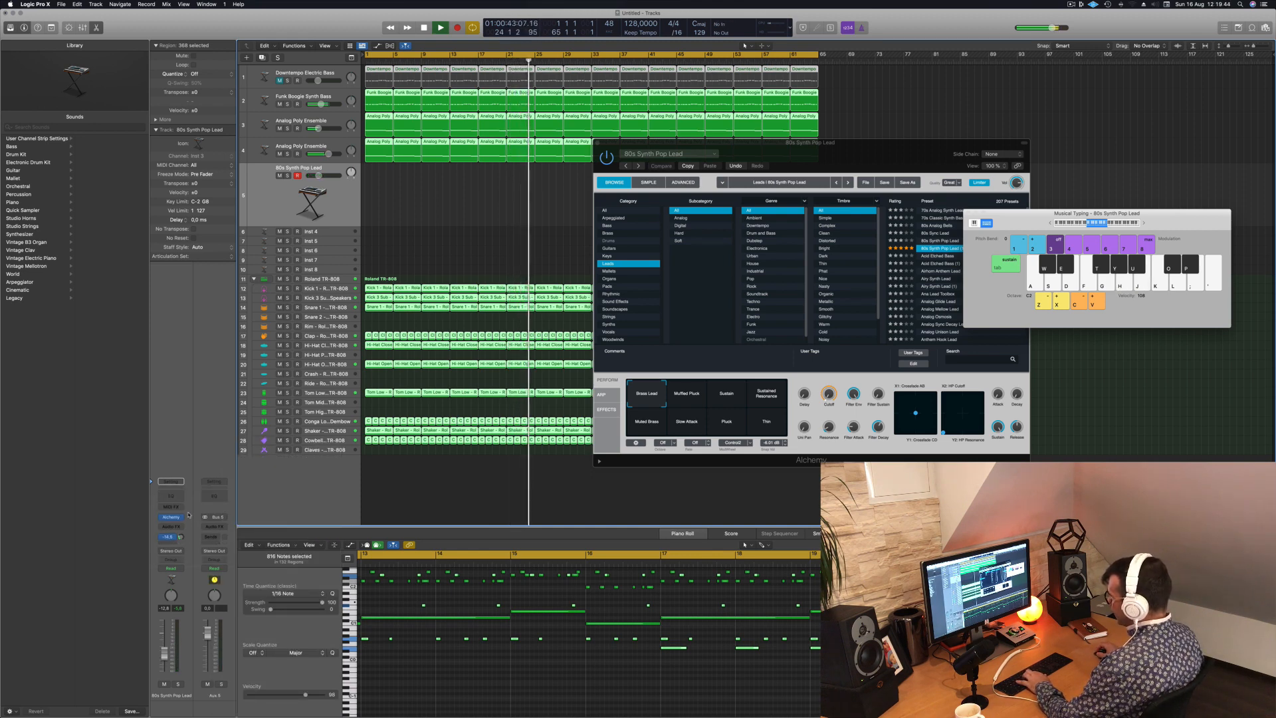
pyautogui.click(219, 526)
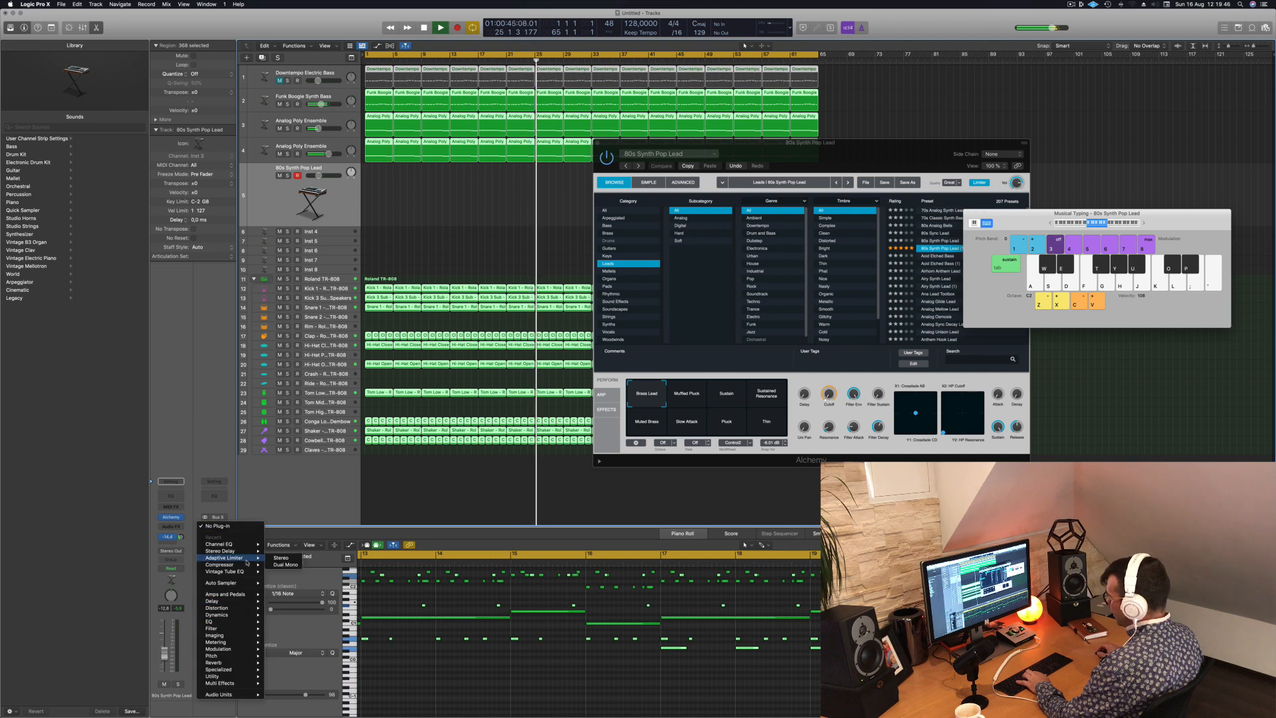
pyautogui.moveTo(247, 551)
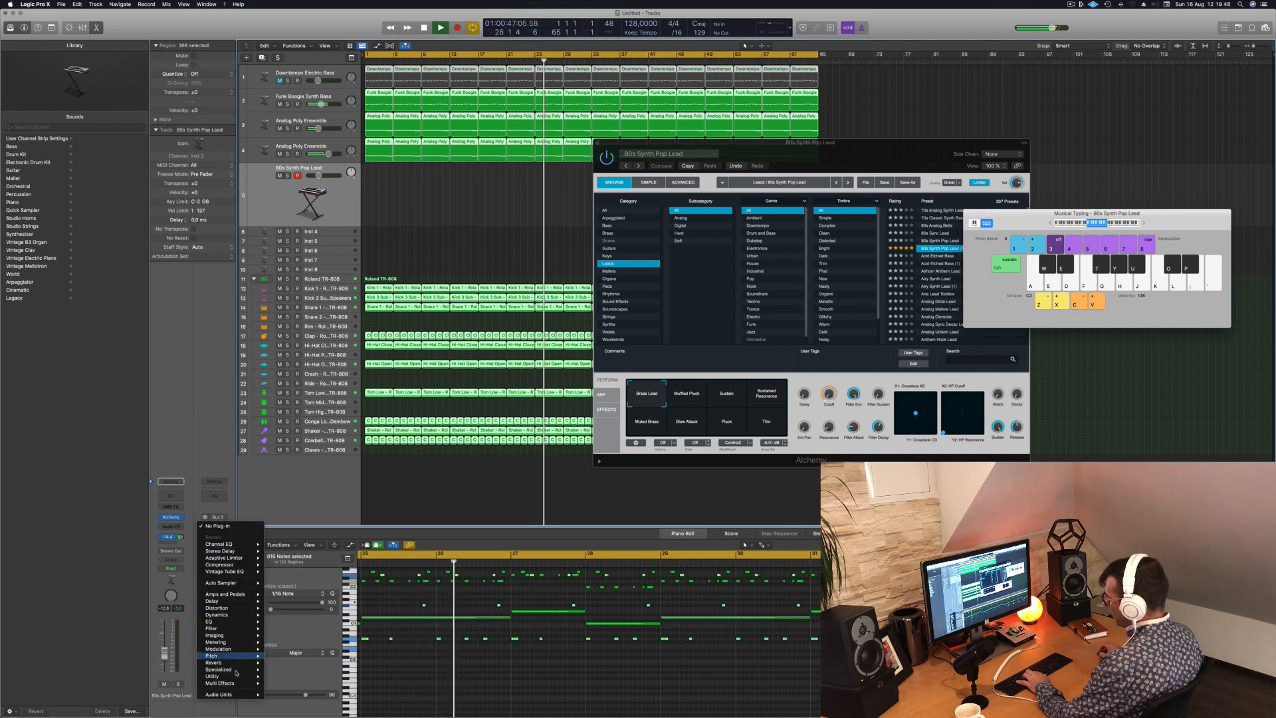
pyautogui.moveTo(242, 663)
pyautogui.moveTo(299, 683)
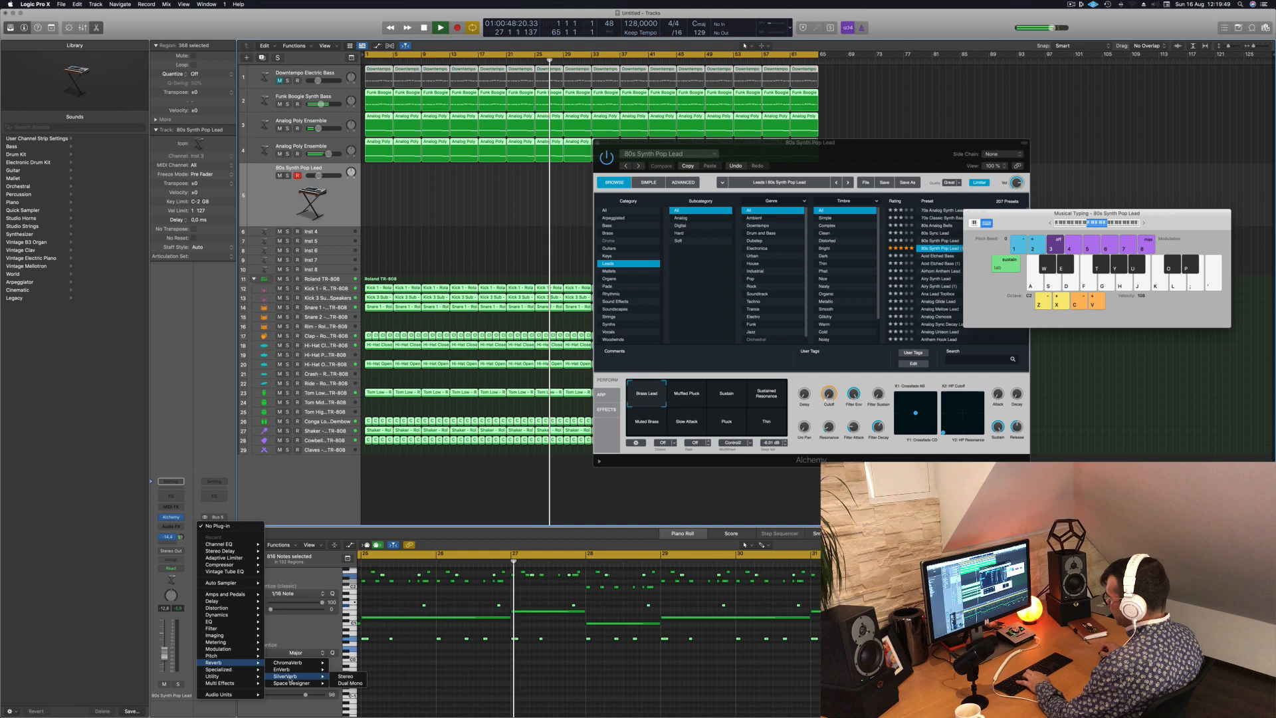
pyautogui.click(345, 684)
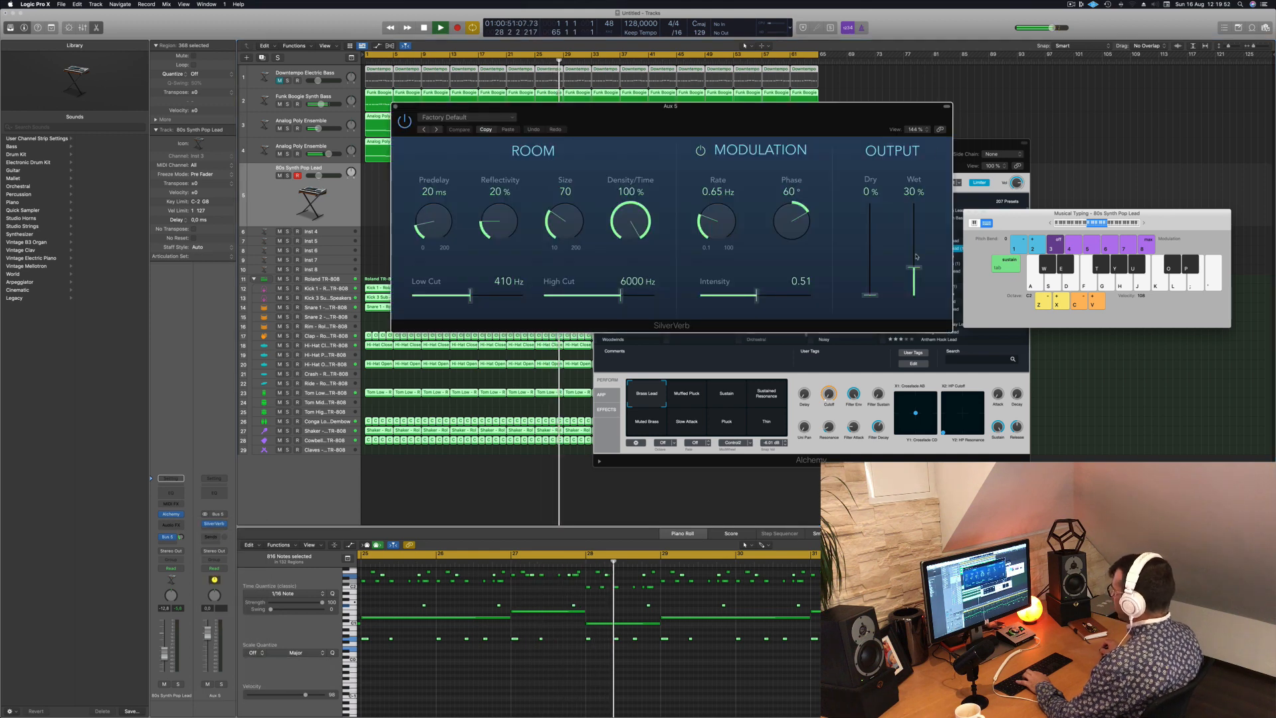
# - Set the SilverVerb's wet output to 100% and load its grandiose preset
pyautogui.moveTo(915, 257); pyautogui.dragTo(915, 203)
pyautogui.click(466, 117)
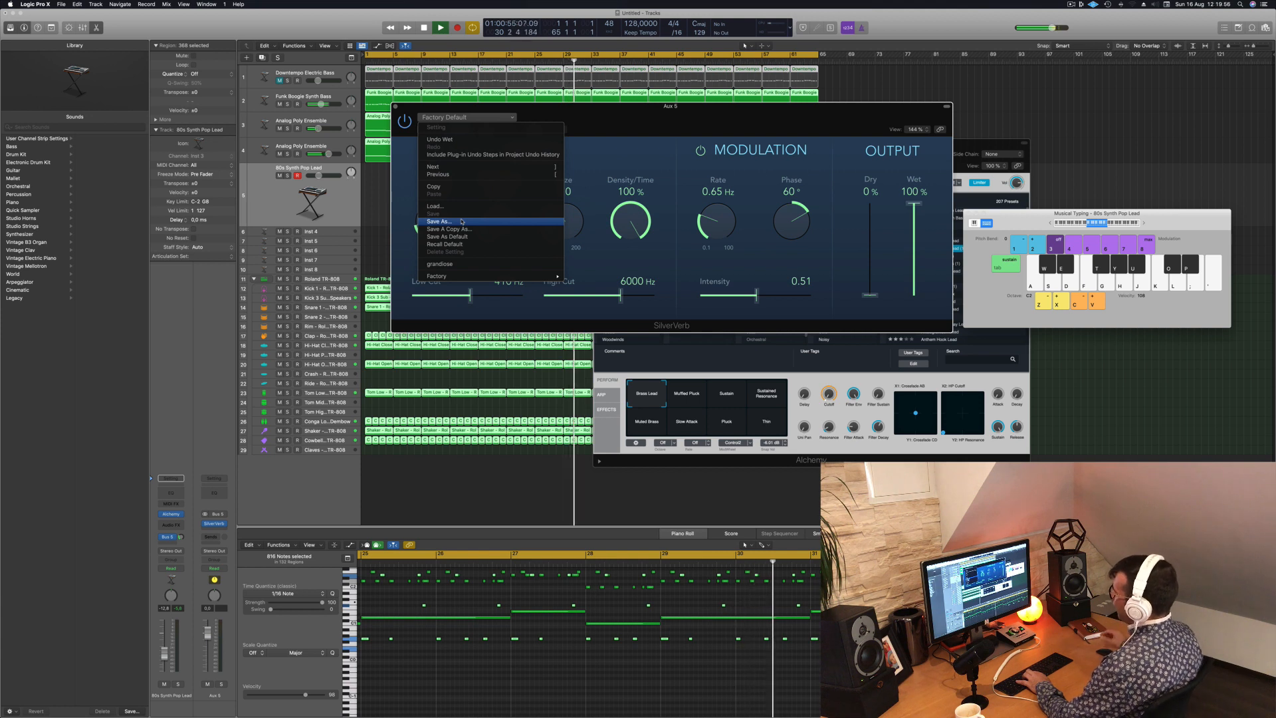
pyautogui.click(446, 265)
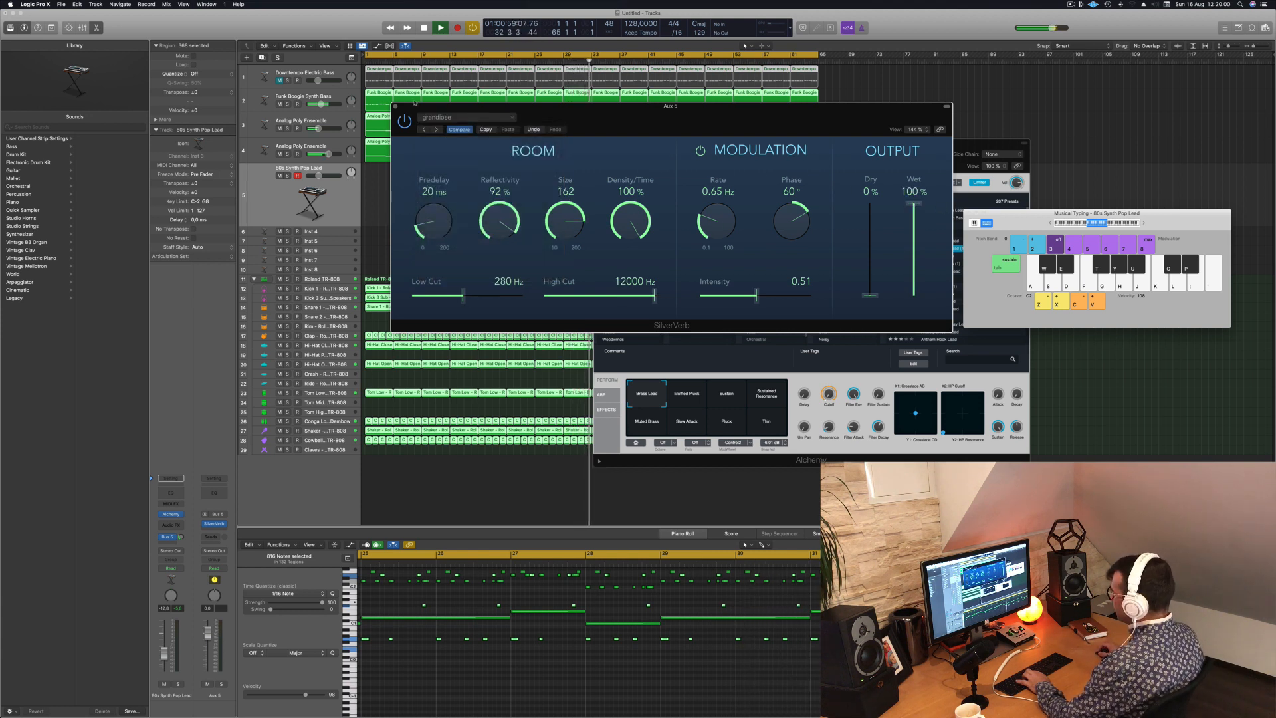
# - Close the reverb window, move the Alchemy window aside and audition the 80s Synth Pop Lead's other performance snapshots during playback
pyautogui.click(396, 106)
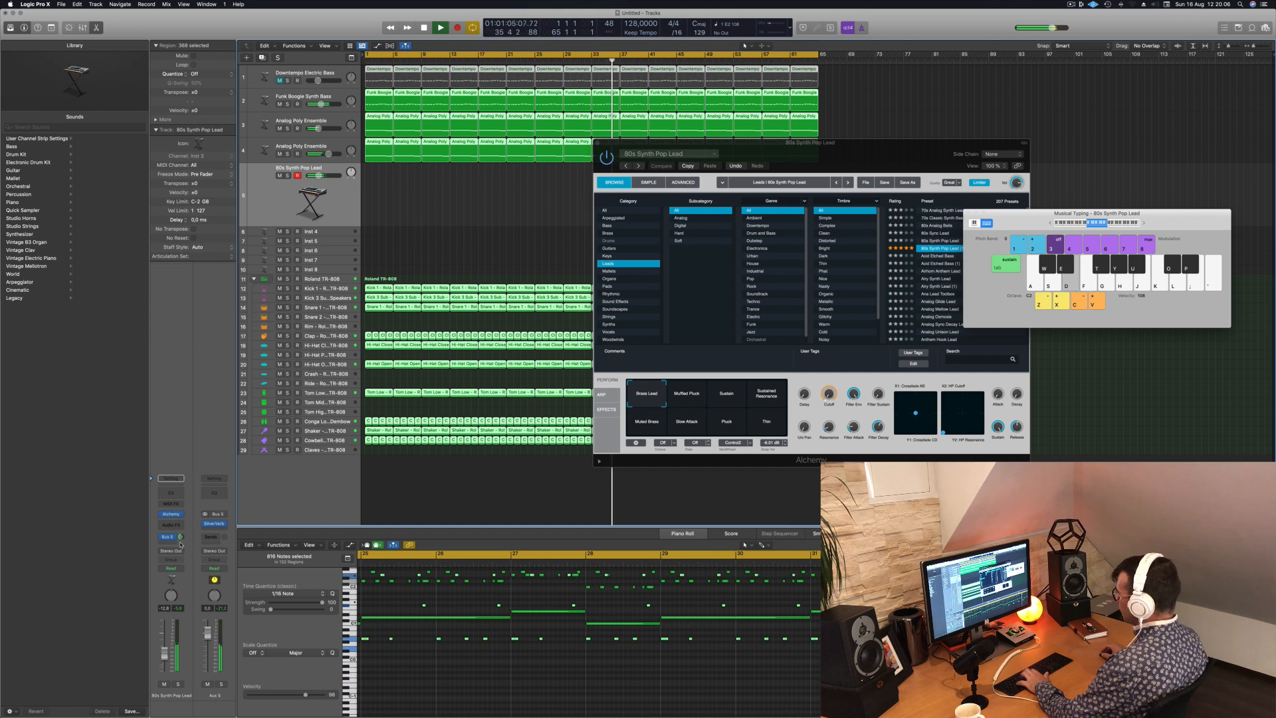
pyautogui.moveTo(877, 151); pyautogui.dragTo(935, 229)
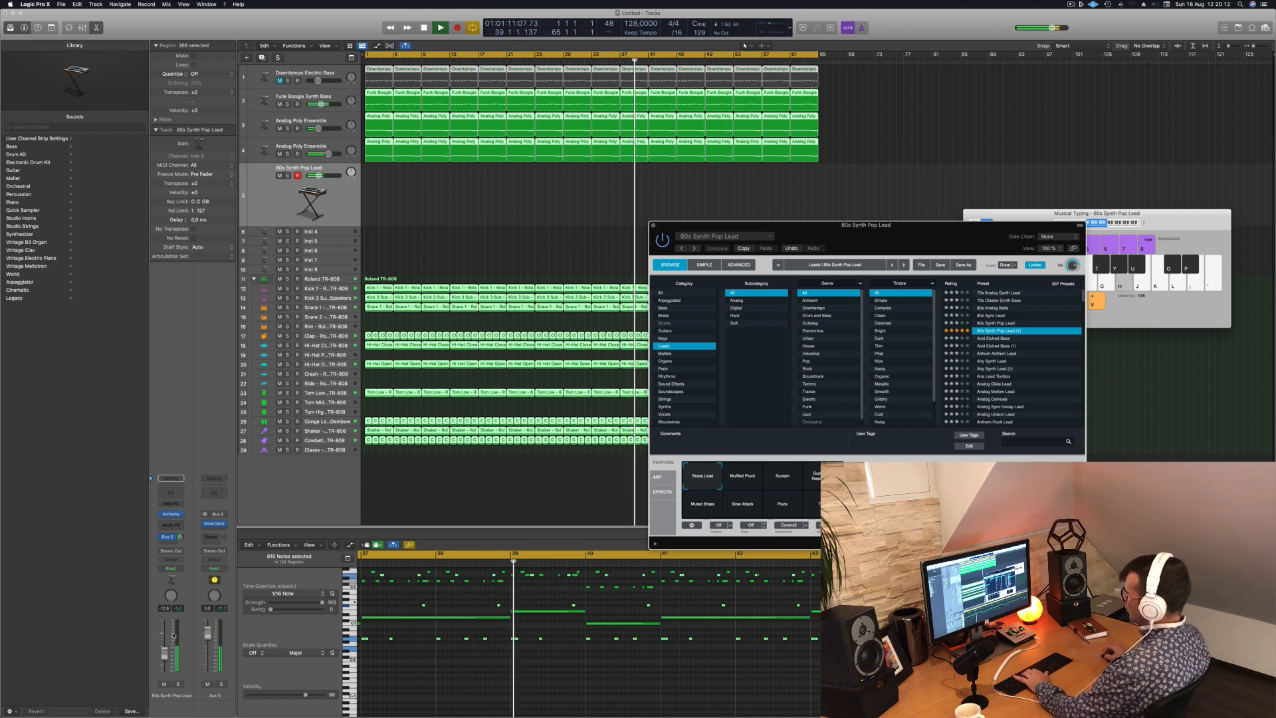
pyautogui.click(751, 477)
pyautogui.click(782, 477)
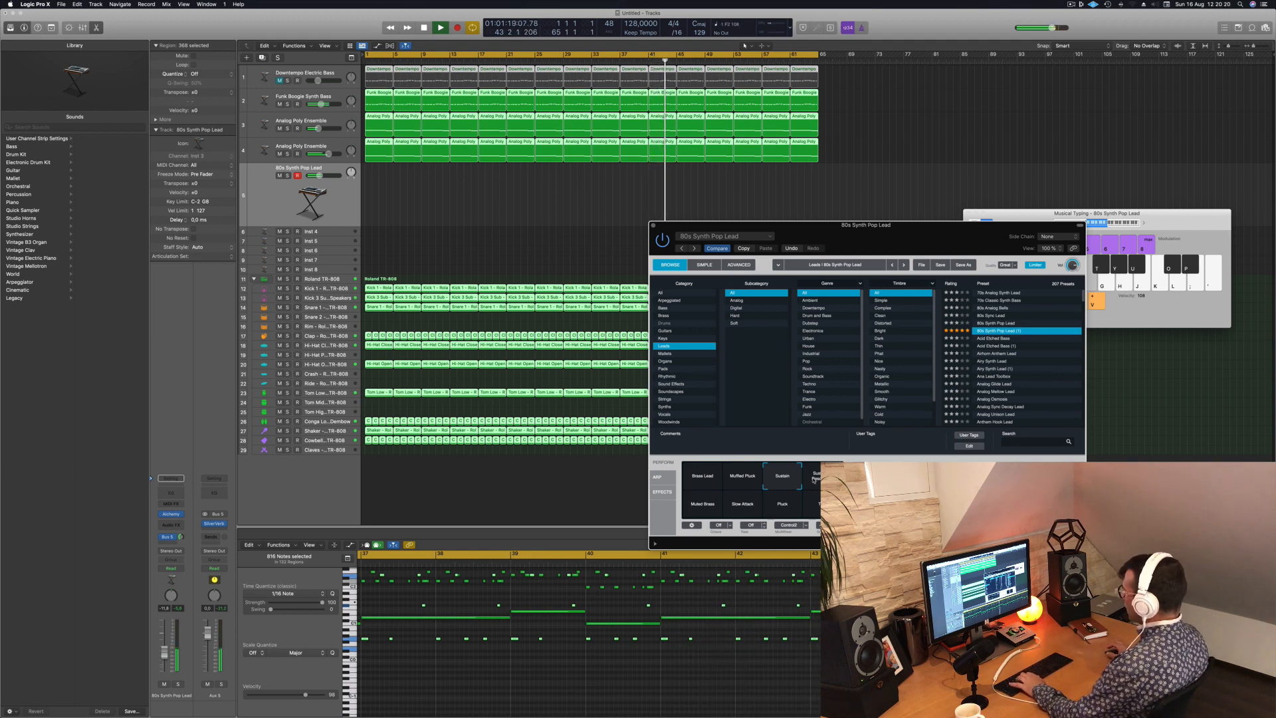
pyautogui.click(704, 506)
pyautogui.click(743, 506)
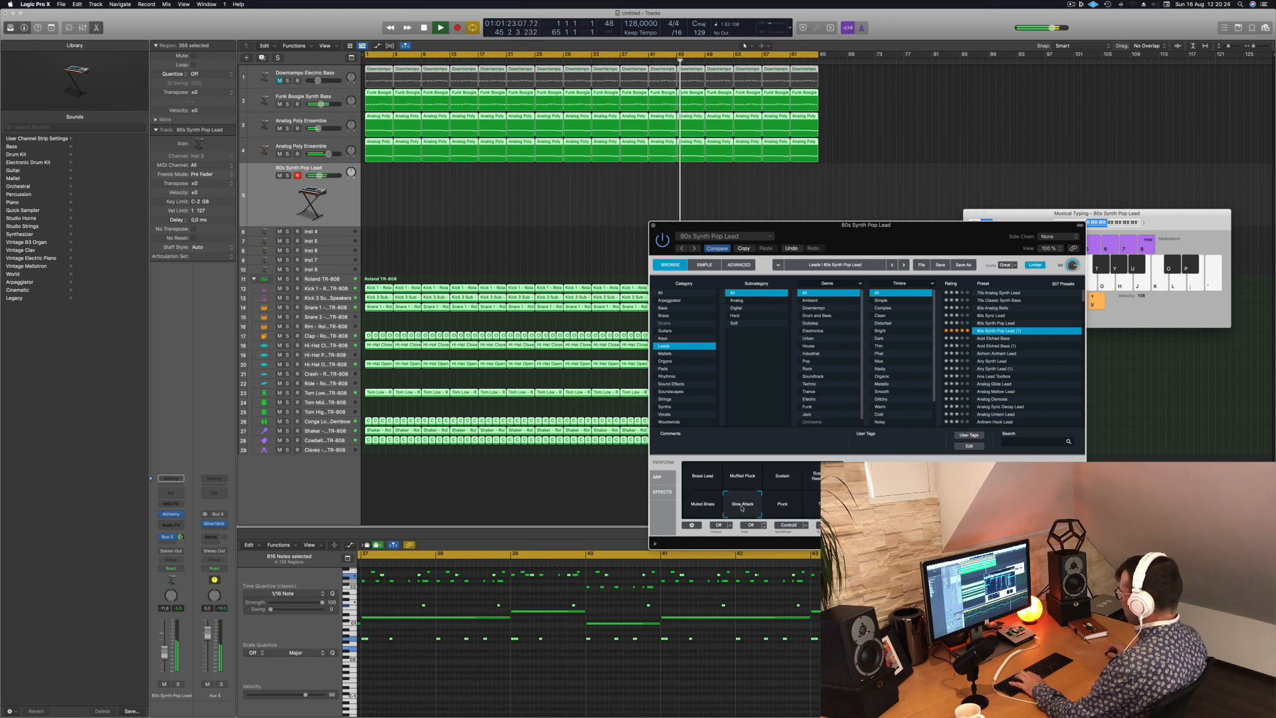
pyautogui.click(784, 506)
pyautogui.click(817, 506)
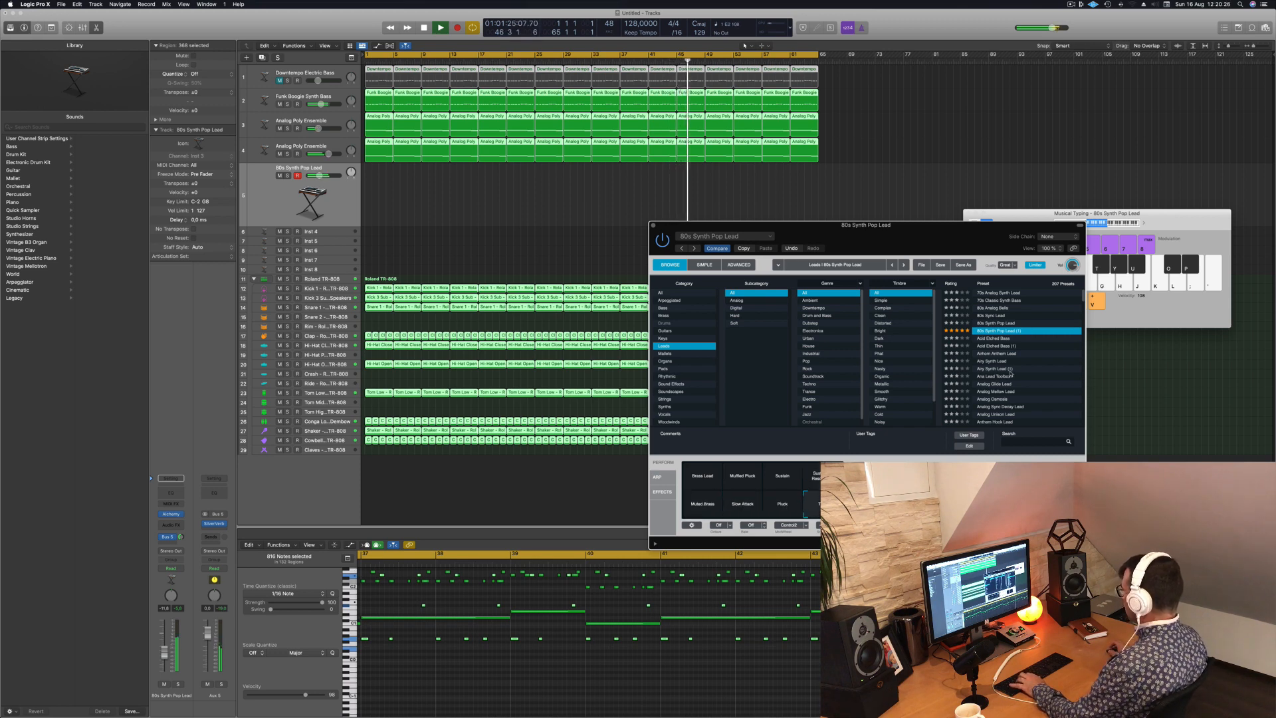
# - Load Alchemy's Resonant Sweep lead preset, adjust the track volume and audition its snapshots, including Dark, Dark LFO and Deep Phase
pyautogui.scroll(-15, 1047, 368)
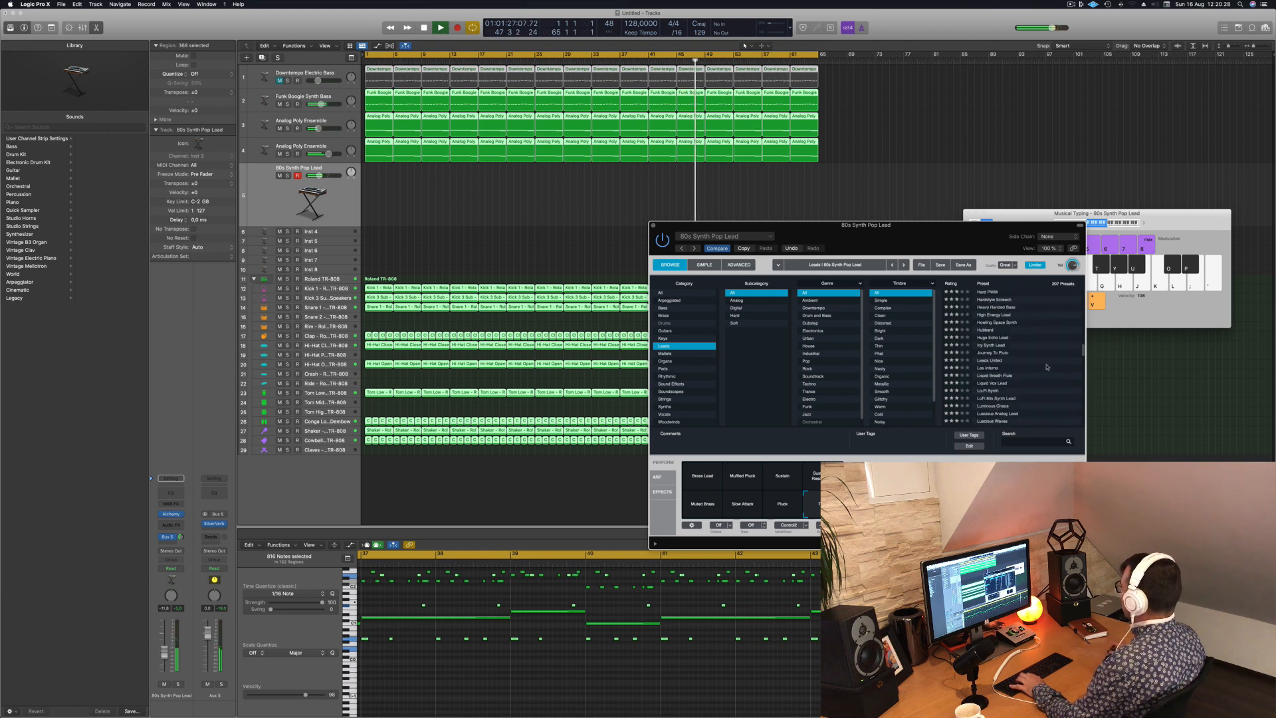
pyautogui.click(986, 358)
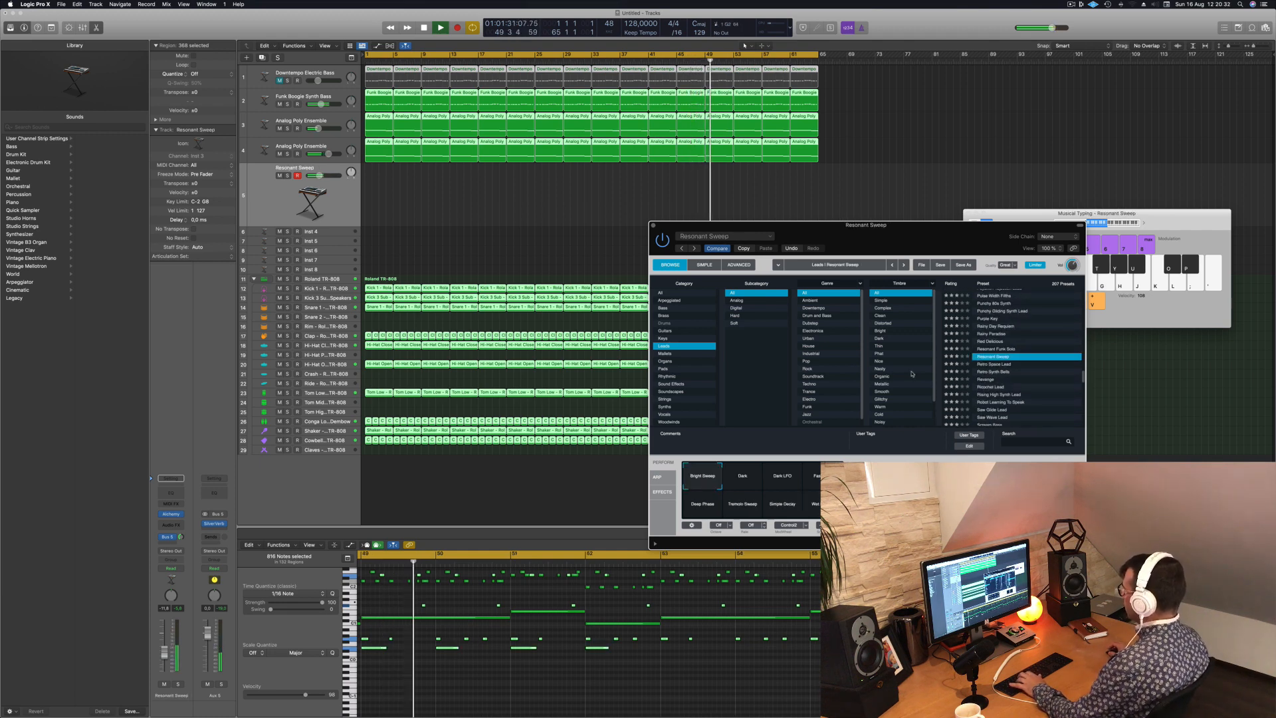
pyautogui.click(747, 481)
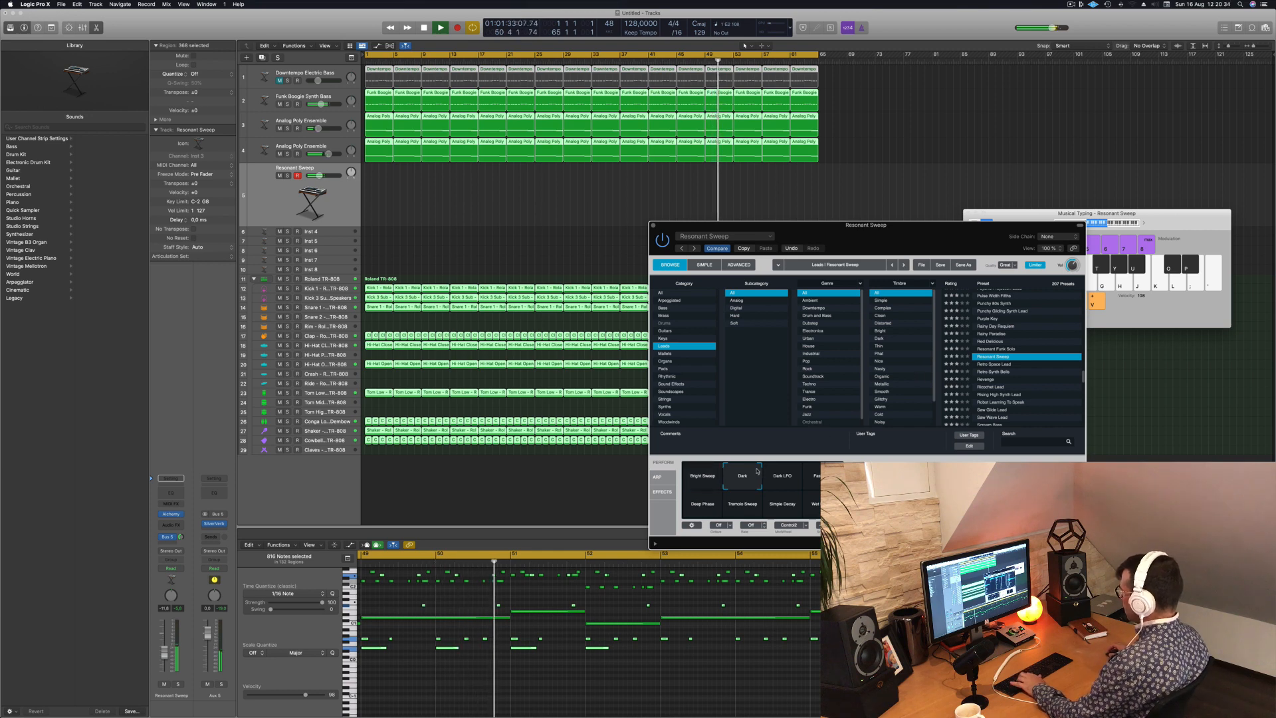
pyautogui.click(785, 478)
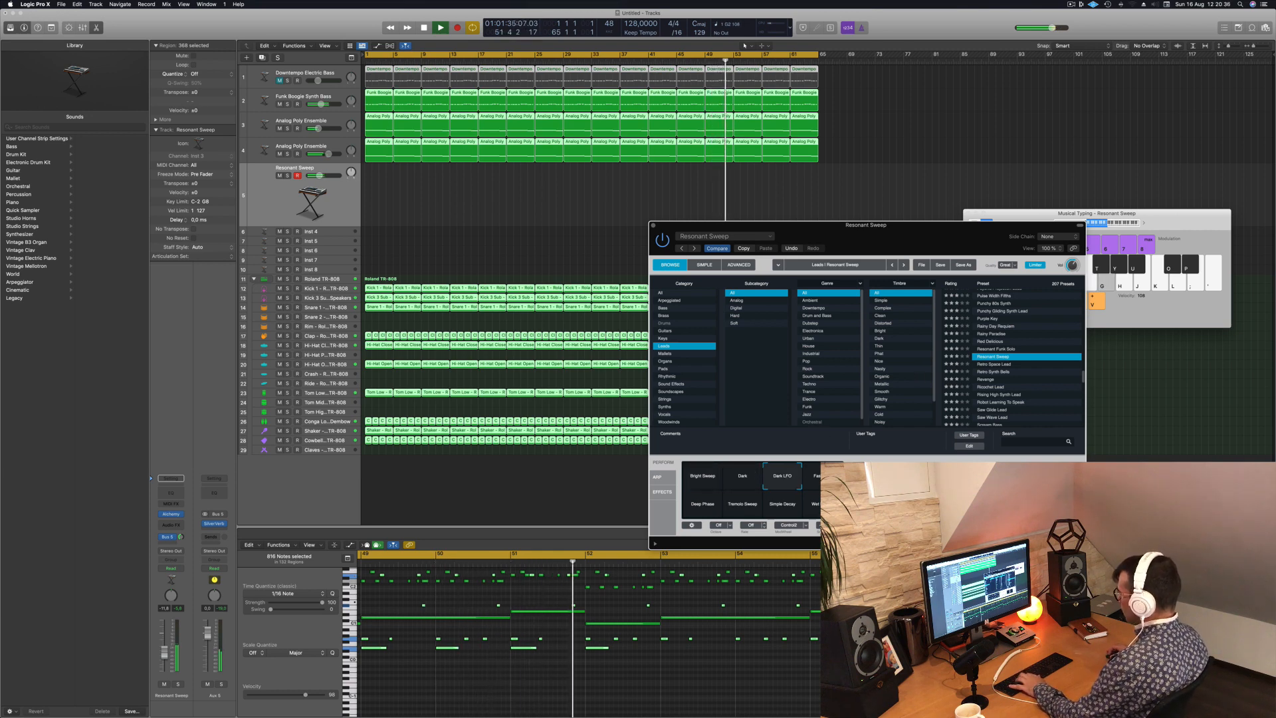
pyautogui.moveTo(323, 176); pyautogui.dragTo(325, 176)
pyautogui.press('d')
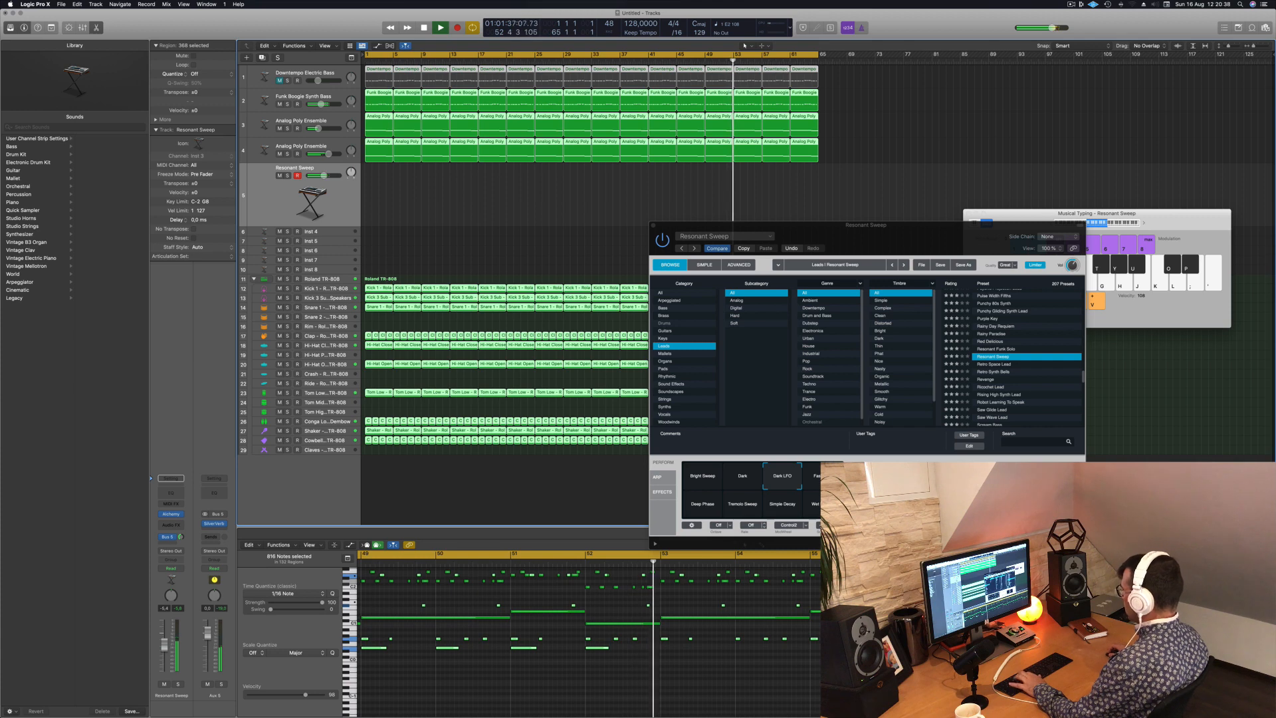
pyautogui.click(824, 477)
pyautogui.click(699, 507)
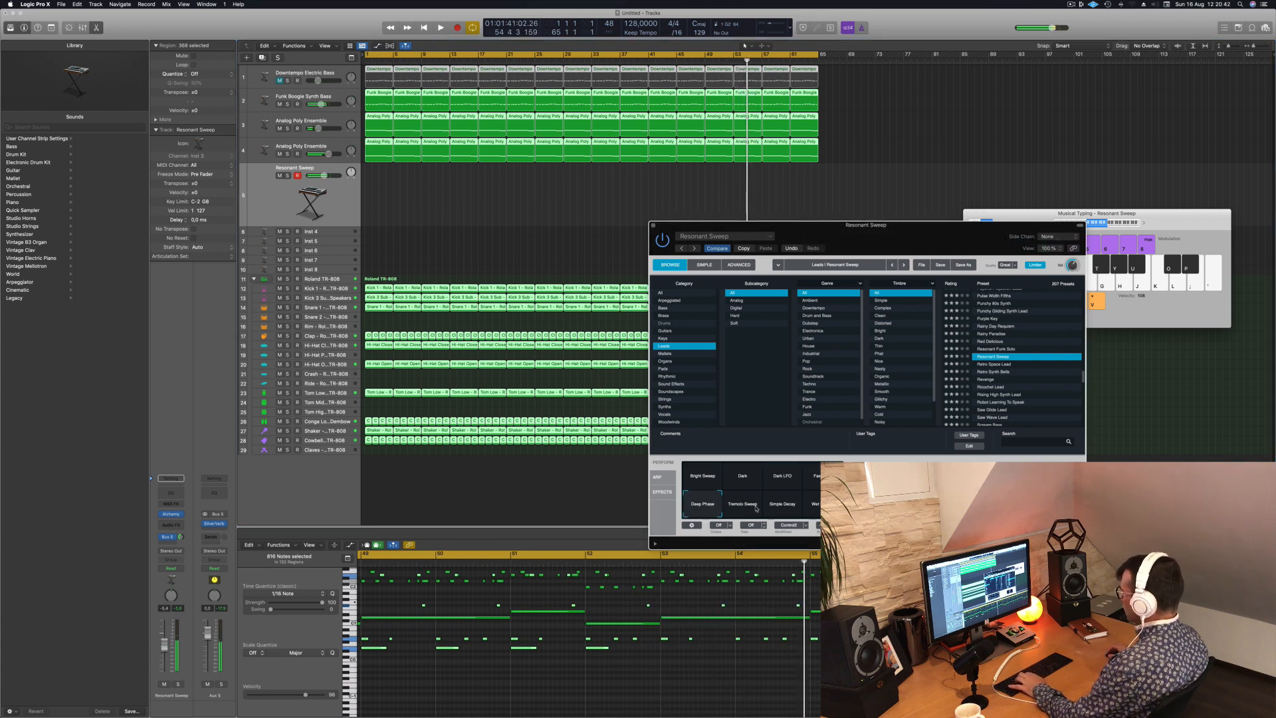
# - Restart playback and audition the Retro Space Lead and Ricochet Lead presets on the lead track
pyautogui.press('space')
pyautogui.press('d')
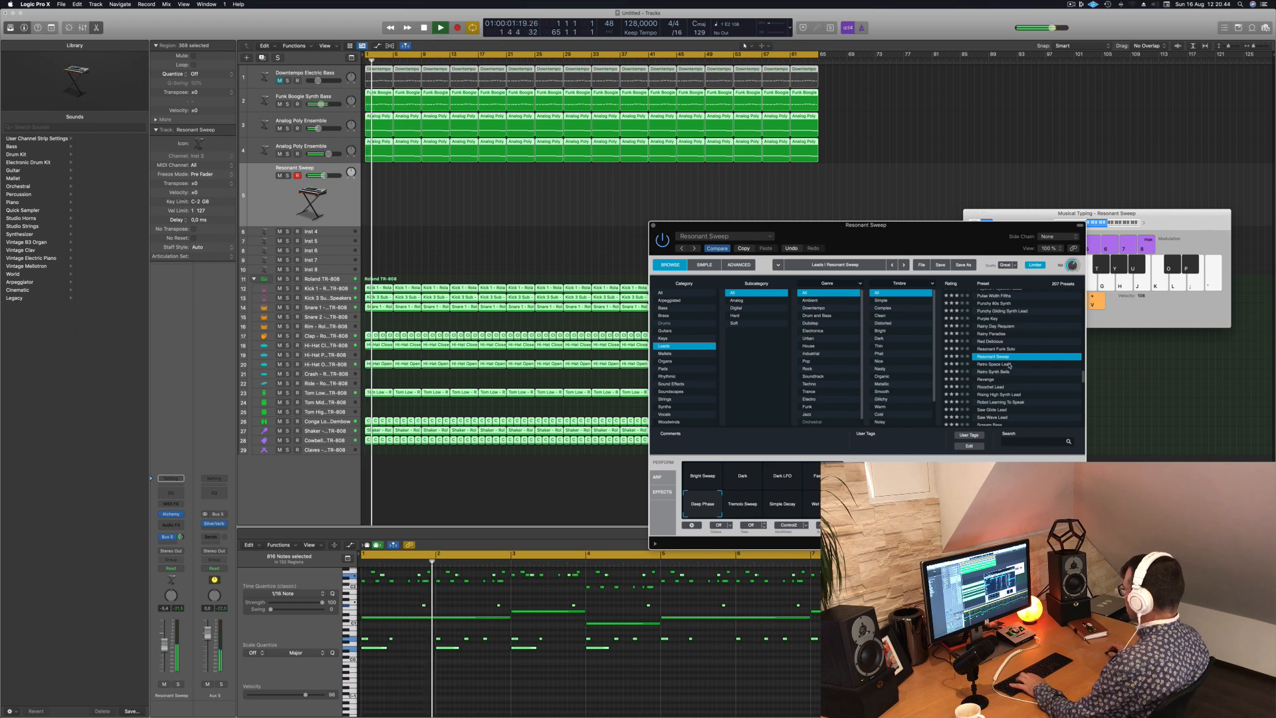
pyautogui.click(1005, 364)
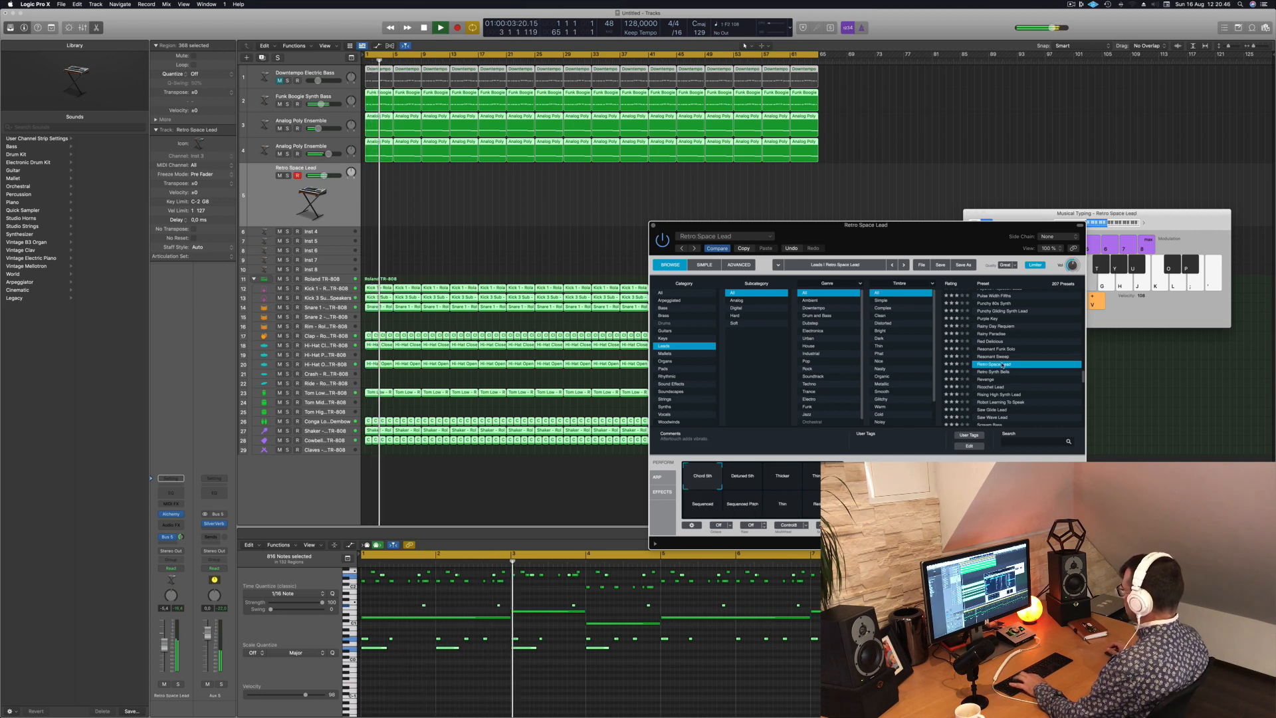
pyautogui.press('j')
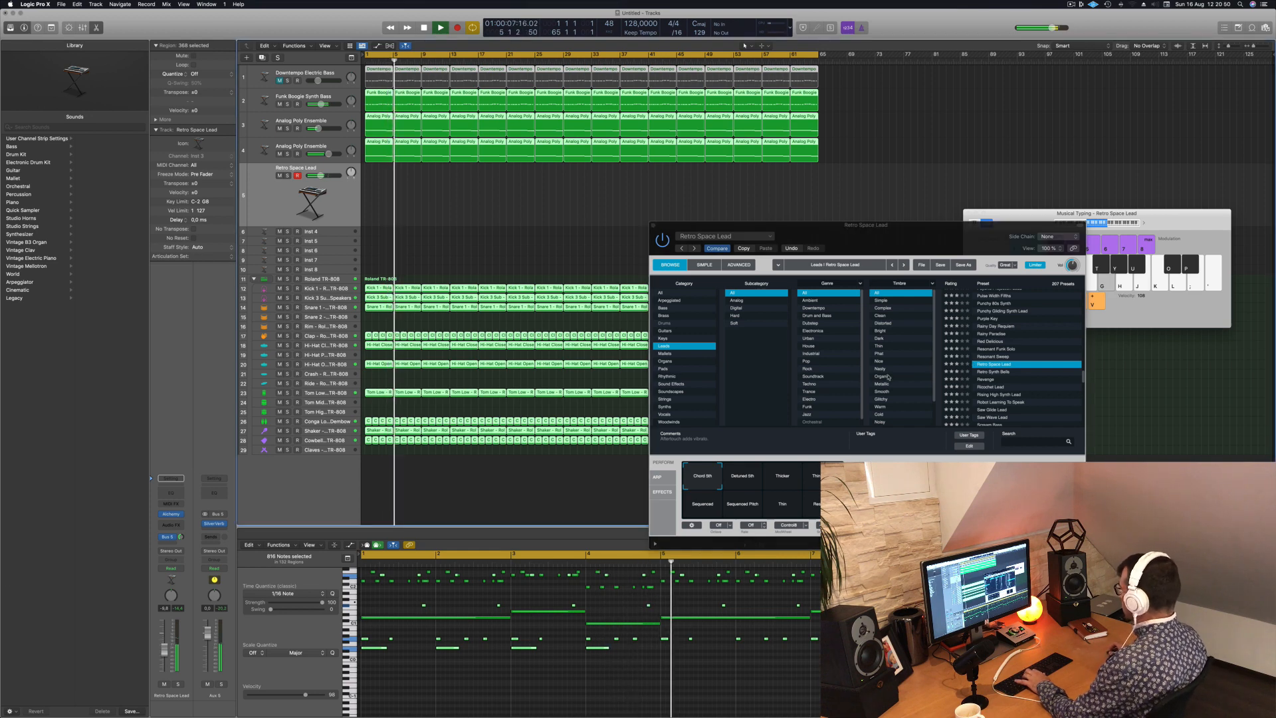
pyautogui.scroll(-3, 1011, 345)
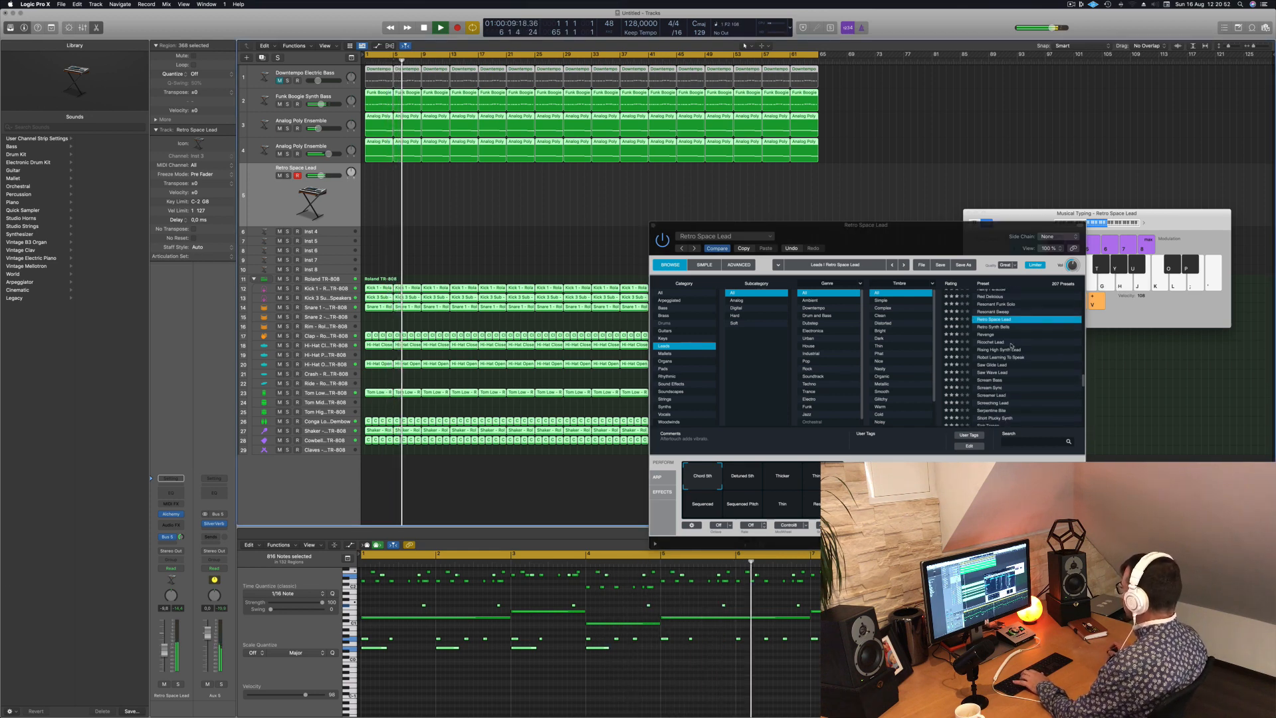
pyautogui.click(1003, 342)
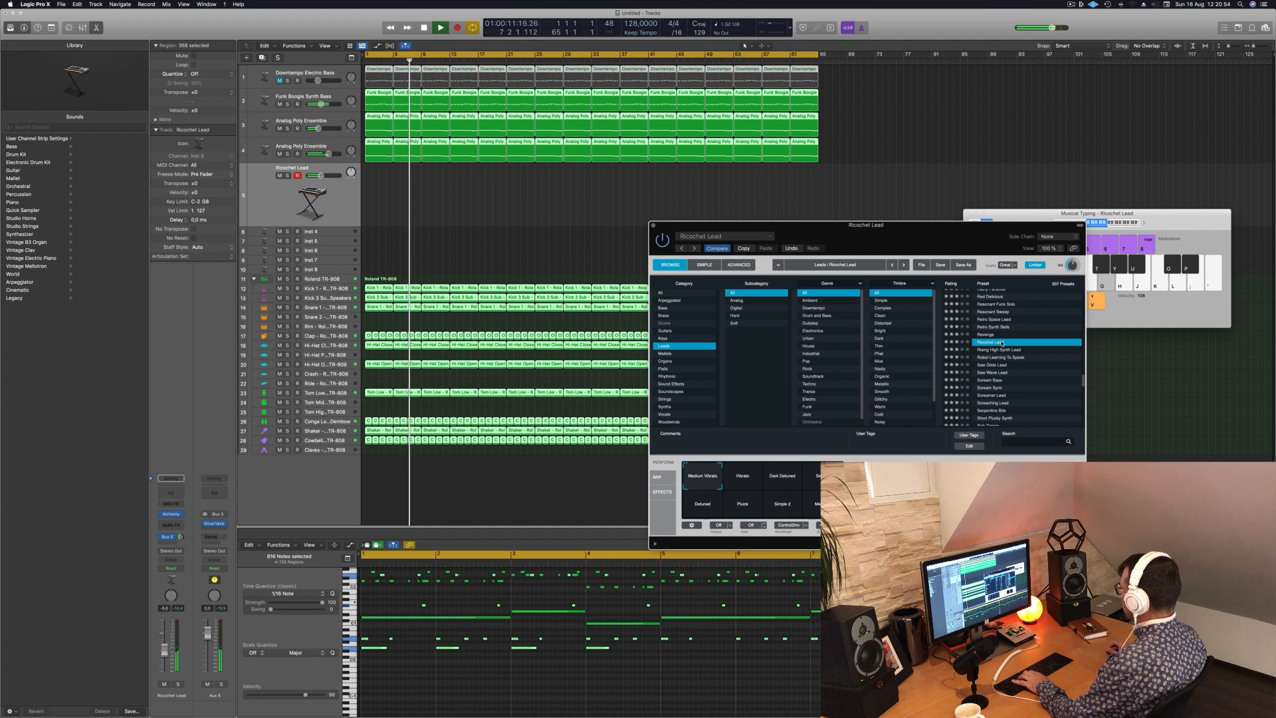
# - Load the Rising High Synth Lead preset and audition its Big Buzz and Thin Wobble snapshots with test notes
pyautogui.click(1004, 351)
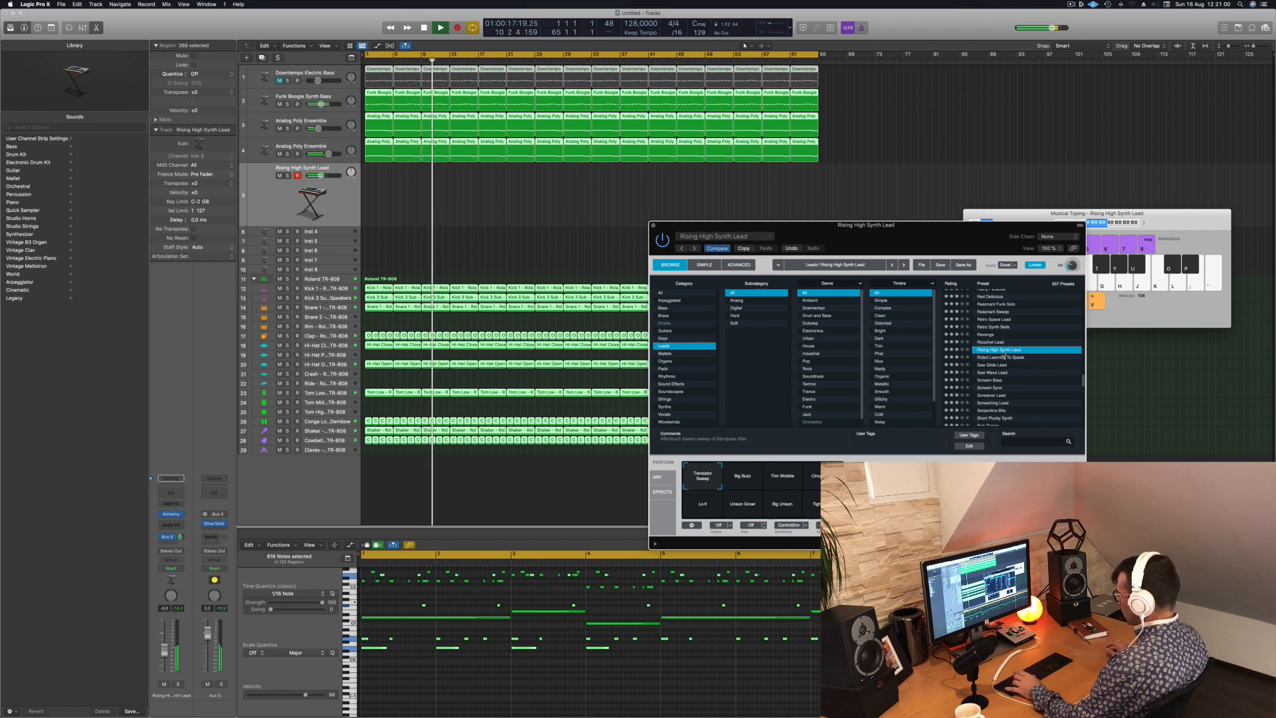
pyautogui.click(748, 474)
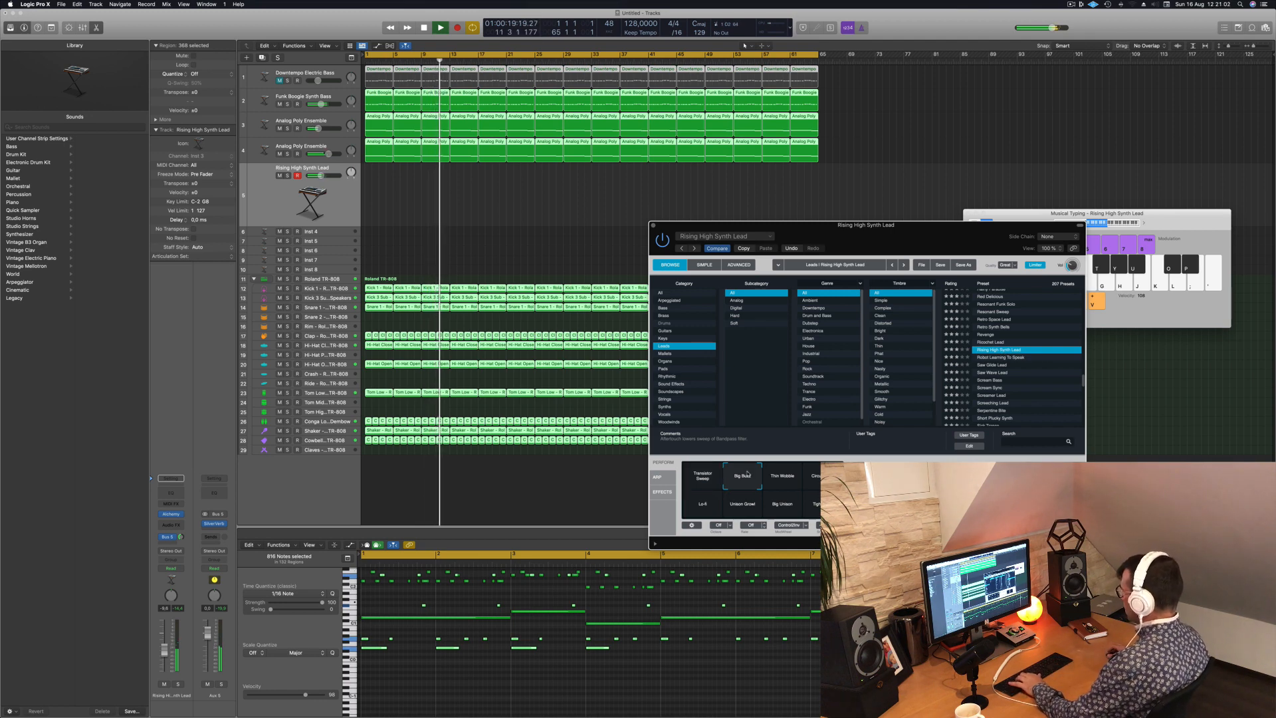
pyautogui.press('g')
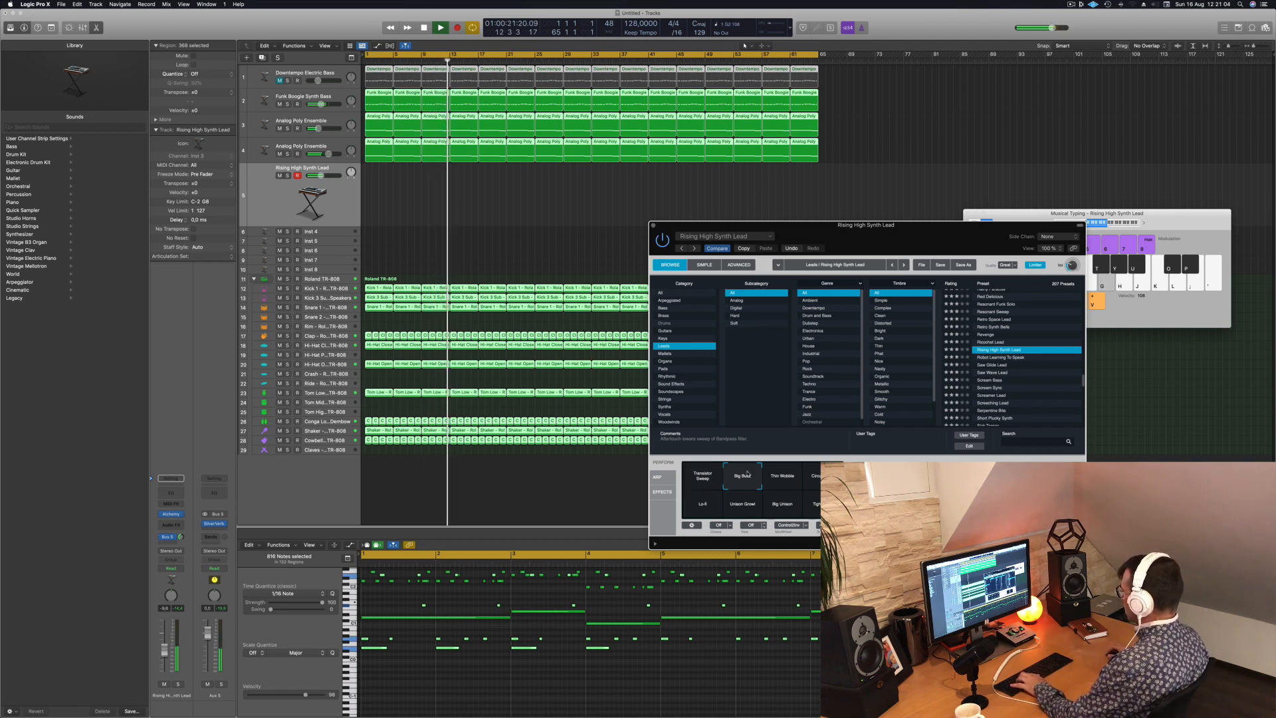
pyautogui.press('d')
pyautogui.click(782, 476)
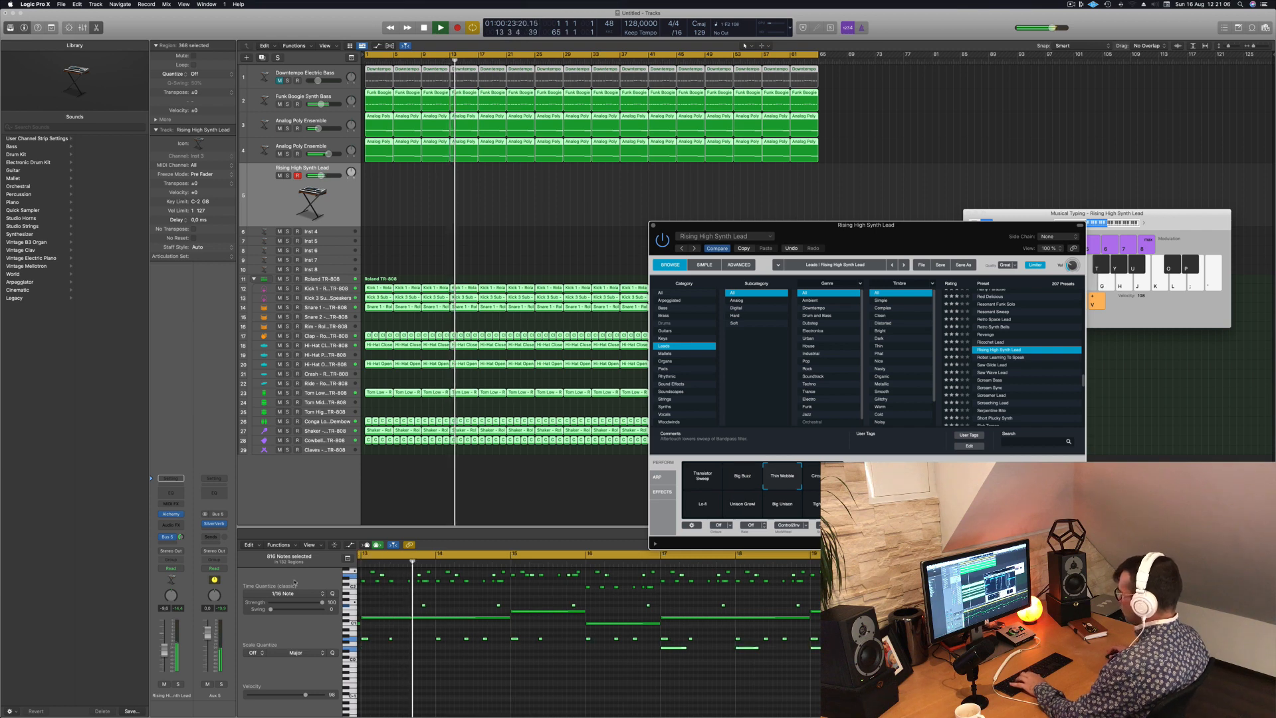
pyautogui.press('f')
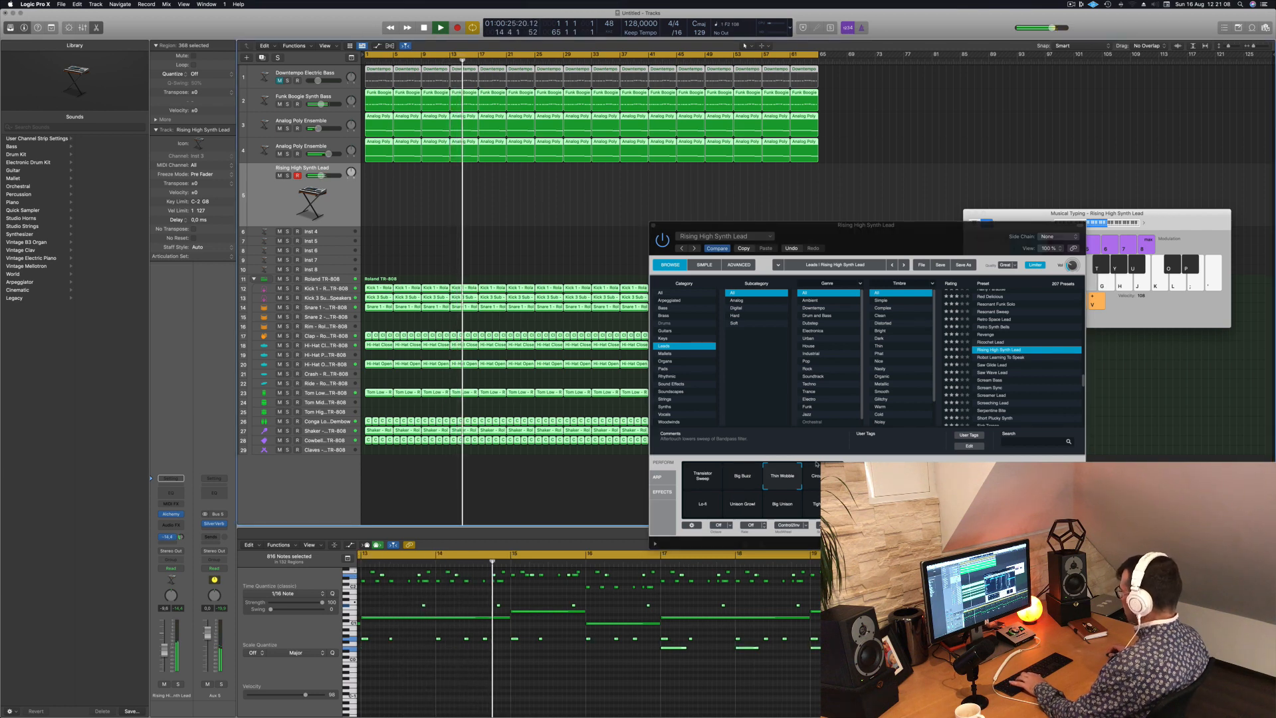
# - Adjust the lead's Bus 5 send, compare the remaining snapshots with test notes and settle on Circuit Bent
pyautogui.moveTo(181, 536); pyautogui.dragTo(181, 533)
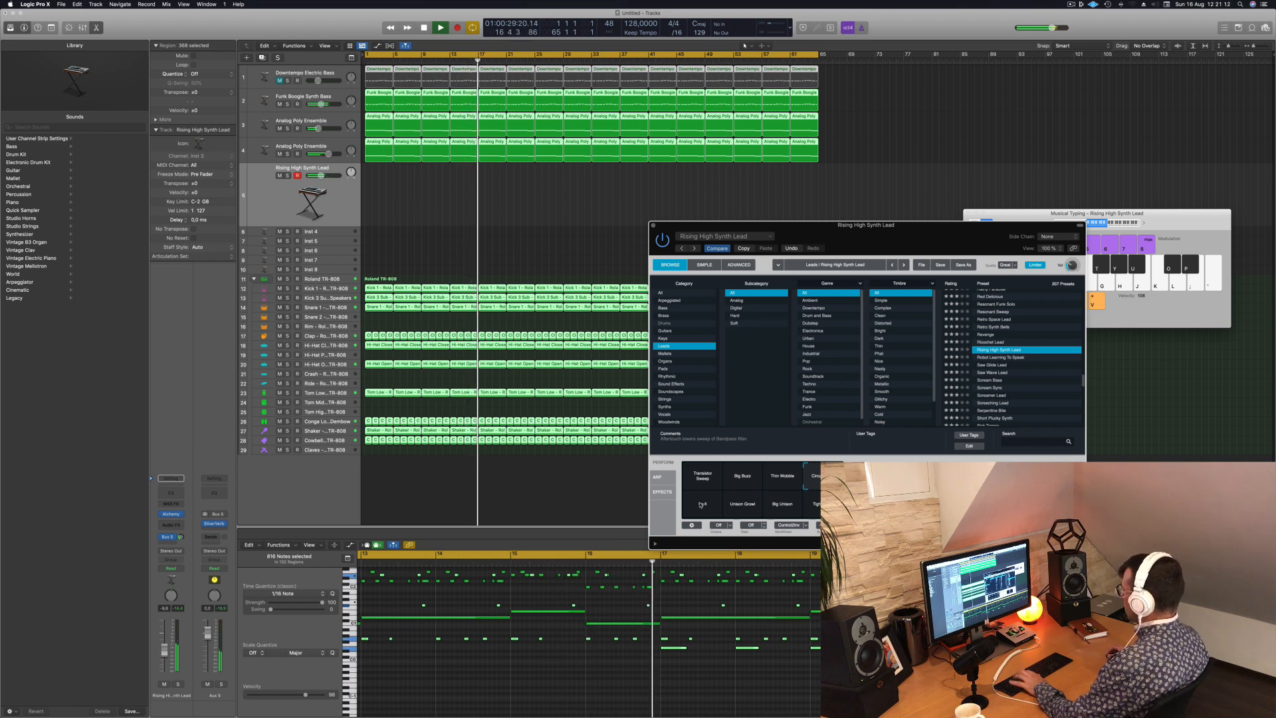
pyautogui.press('d')
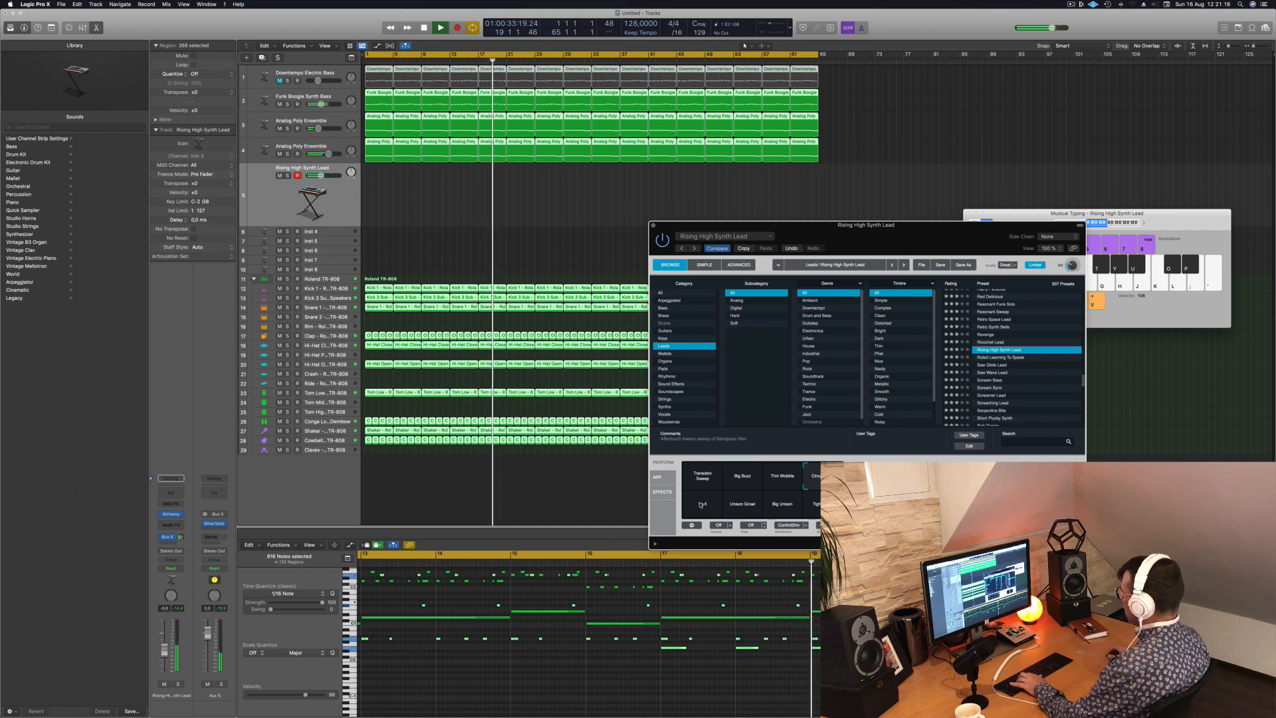
pyautogui.press('d')
pyautogui.click(701, 505)
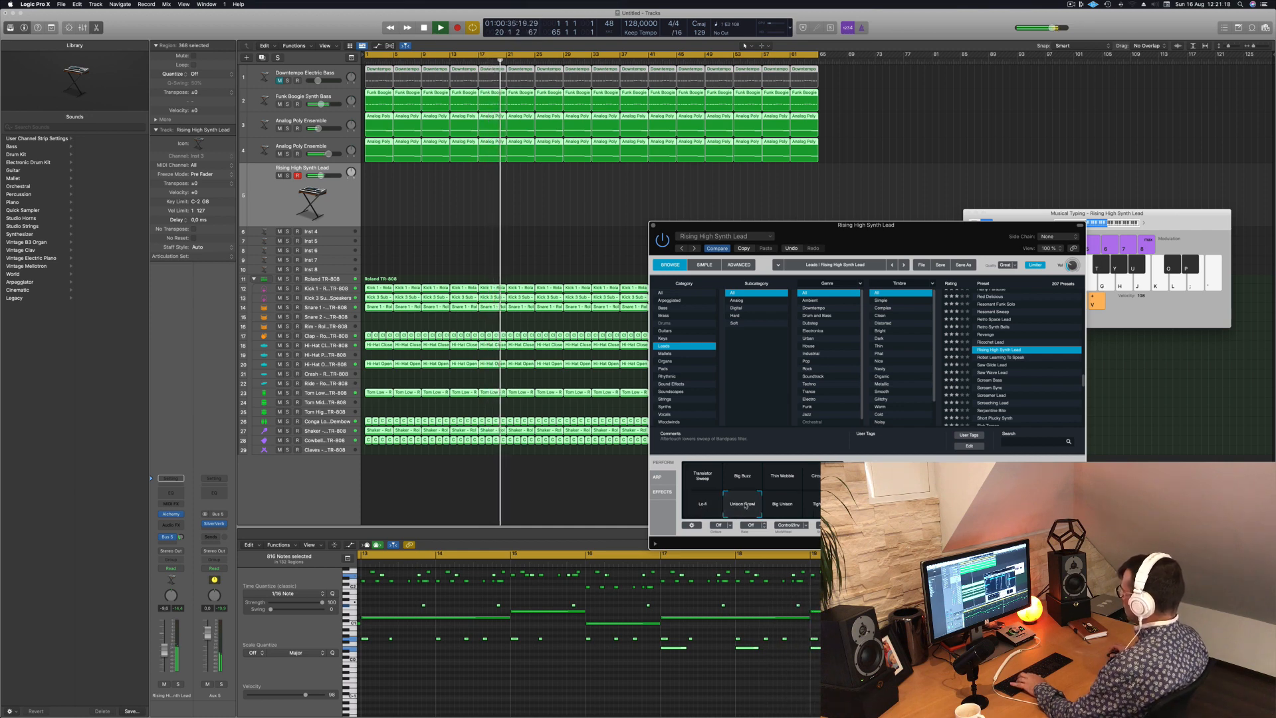
pyautogui.click(742, 504)
pyautogui.click(780, 508)
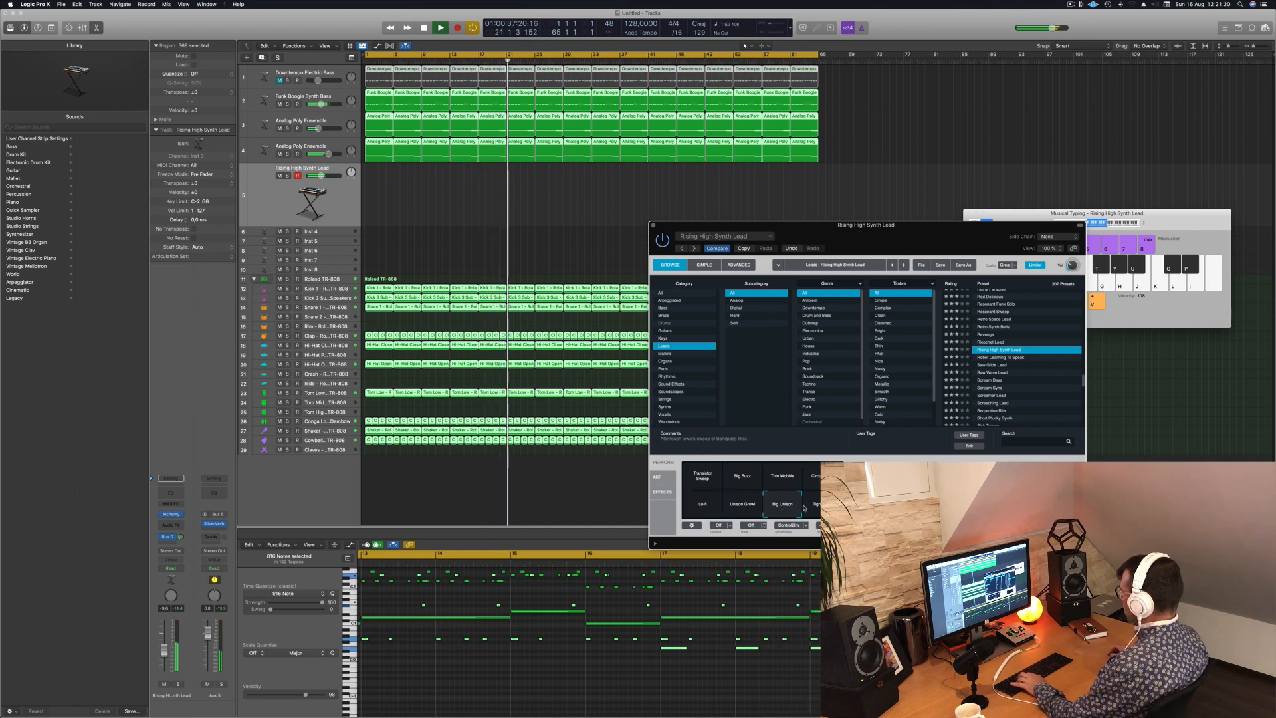
pyautogui.click(816, 507)
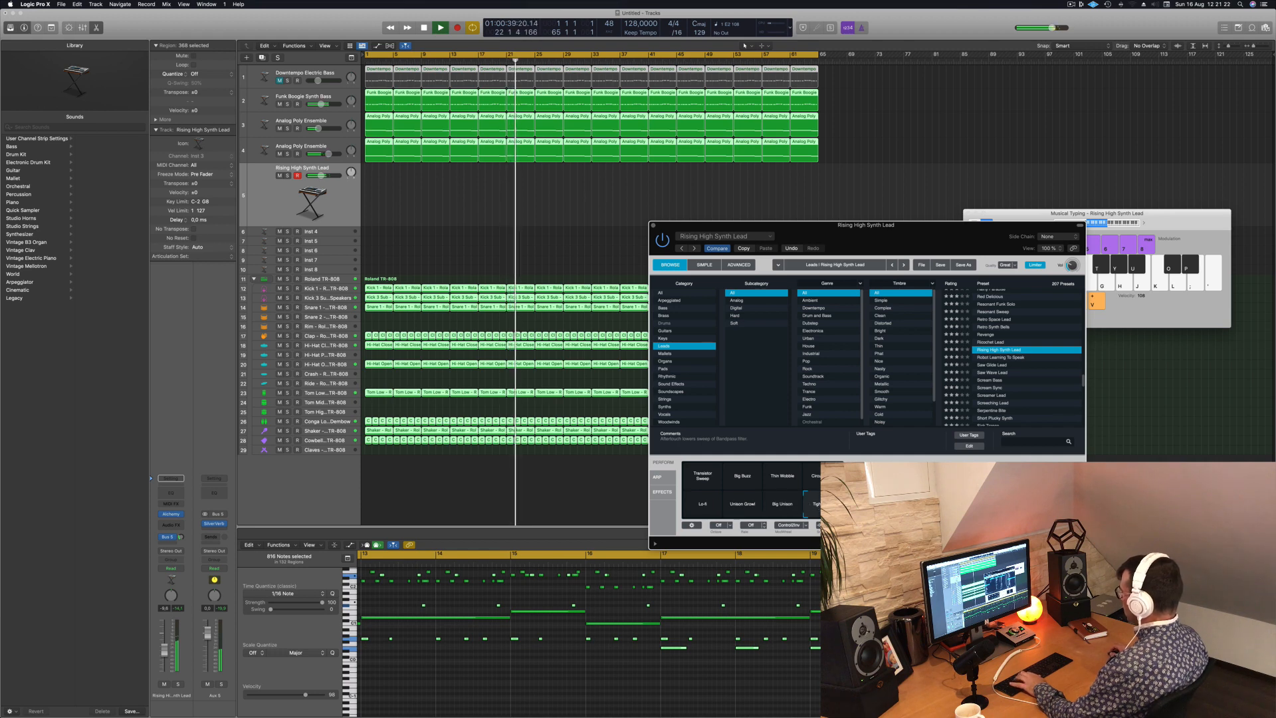
pyautogui.click(820, 478)
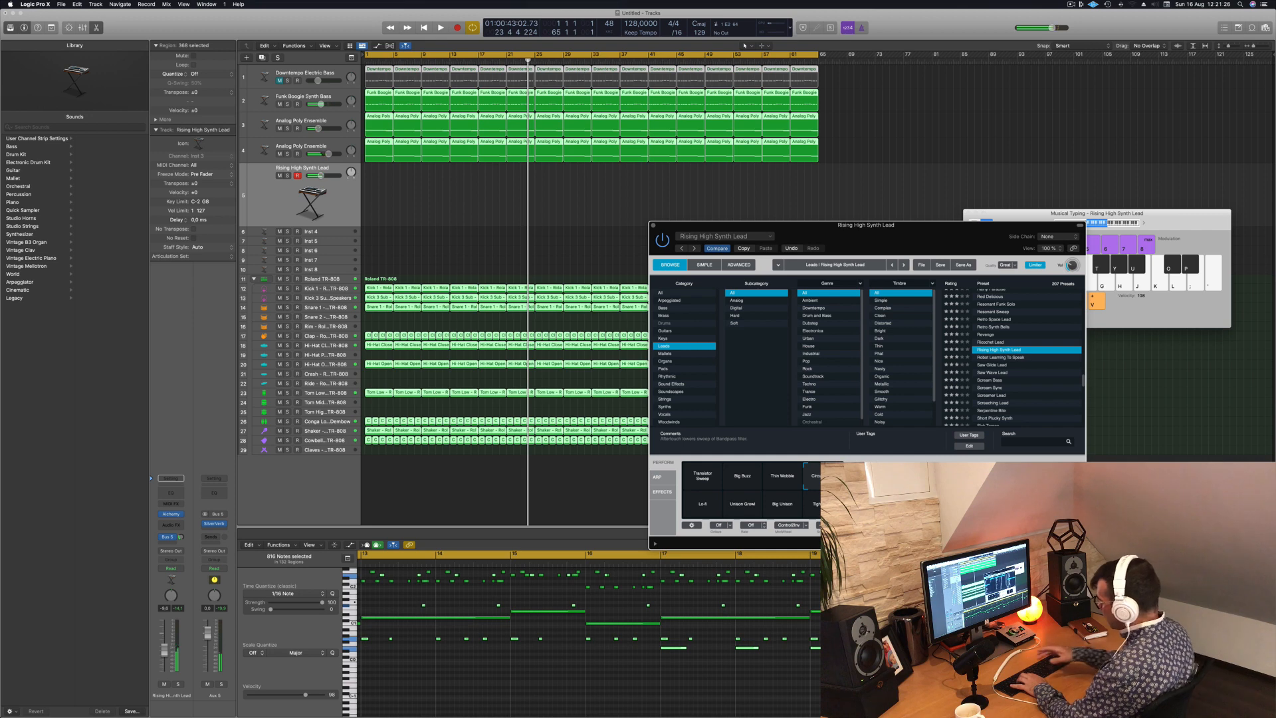
# - Record a two-bar lead note at the start of the Rising High Synth Lead track and play the song from the beginning
pyautogui.press('r')
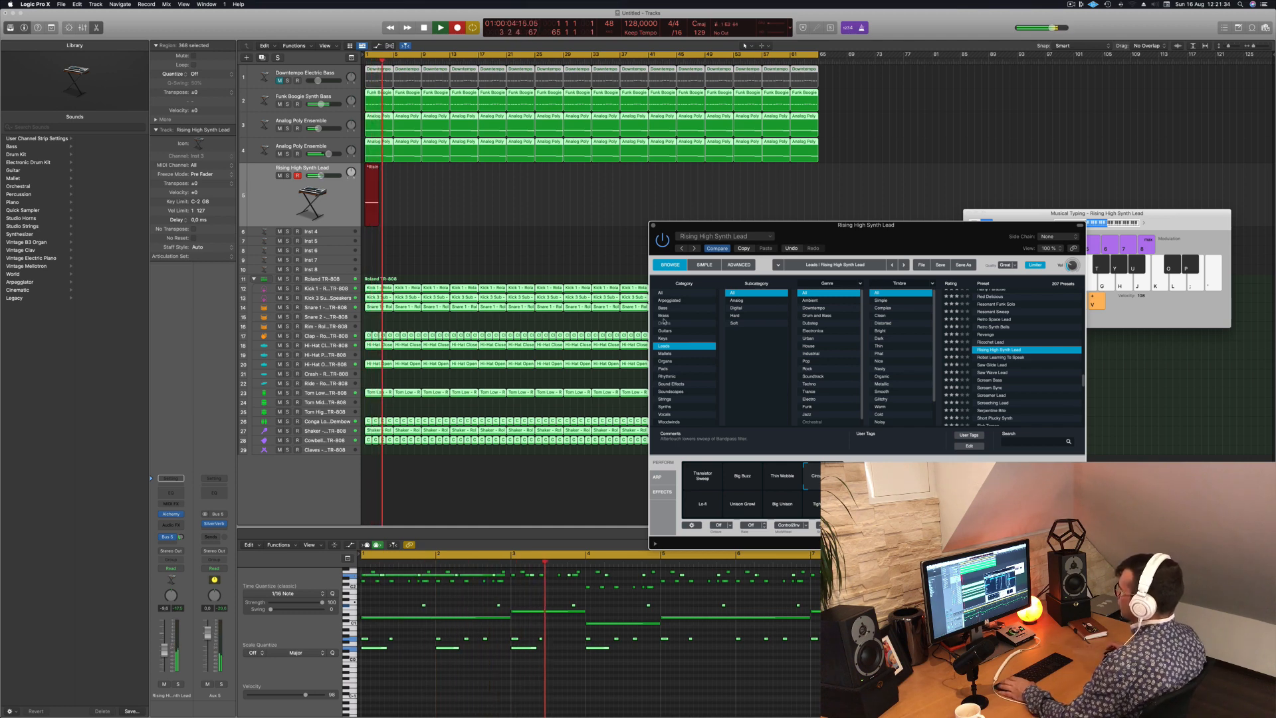
pyautogui.press('space')
pyautogui.press('space')
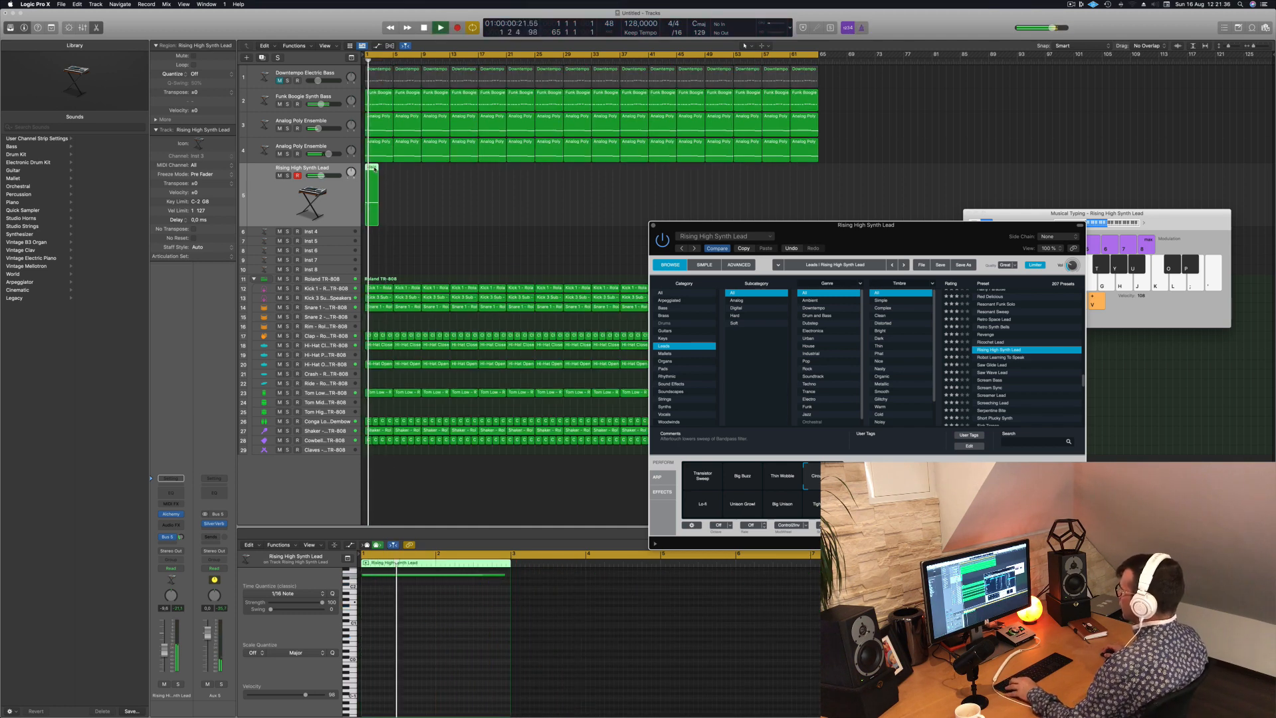
# - Copy the recorded lead region to bars 5, 9 and 13 and lower the lead track's volume
pyautogui.moveTo(373, 169)
pyautogui.mouseDown()
pyautogui.moveTo(402, 173)
pyautogui.moveTo(372, 186)
pyautogui.mouseUp()
pyautogui.press('super+r')
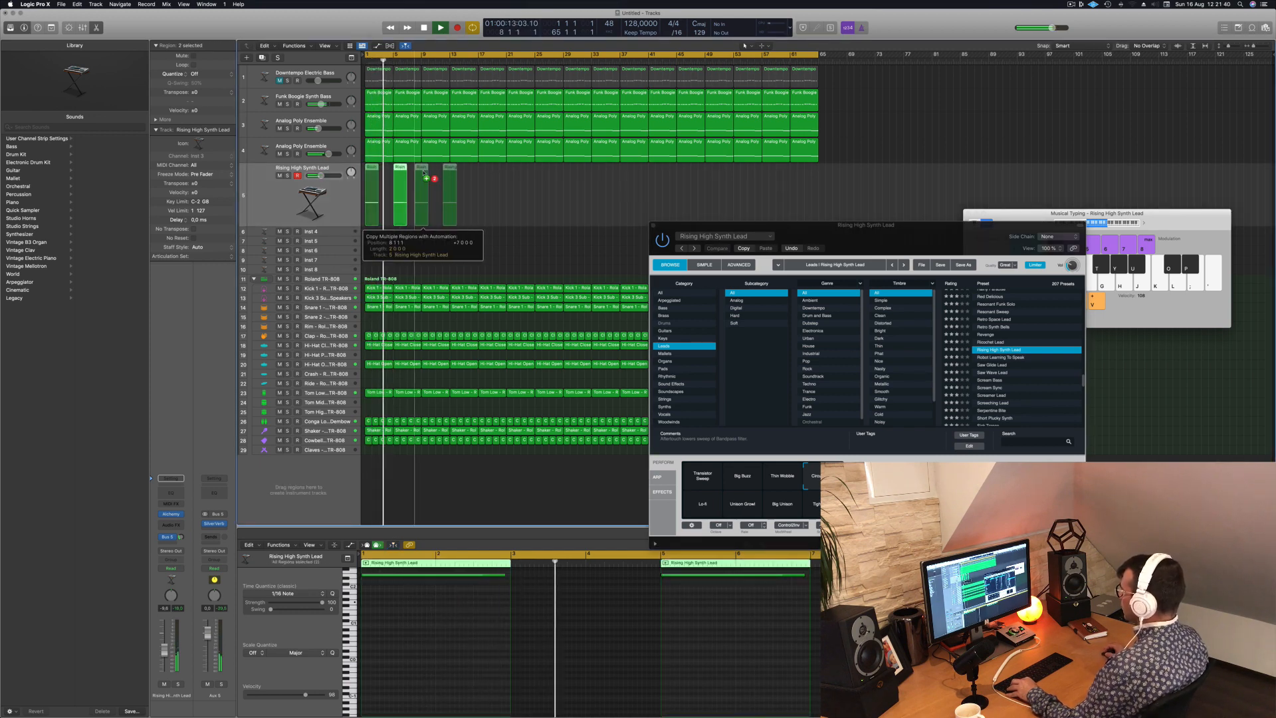
pyautogui.press('Return')
pyautogui.click(327, 222)
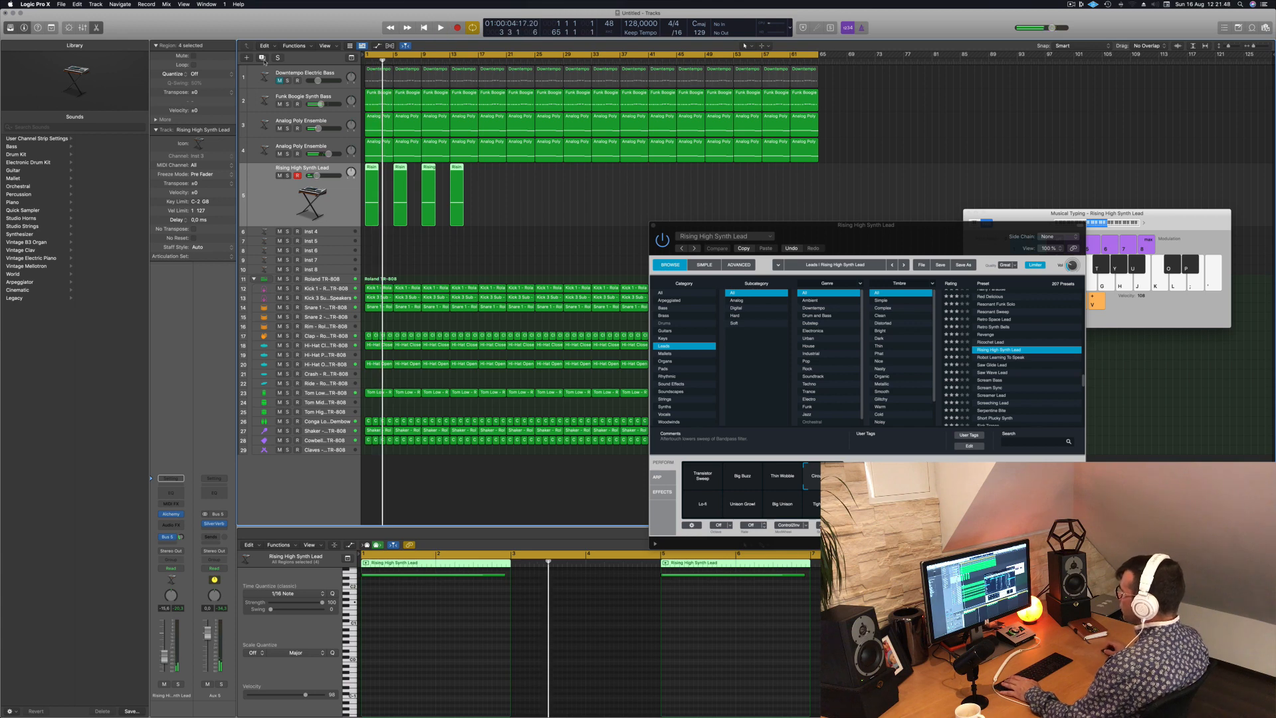
# - Duplicate the Rising High Synth Lead track and repeat the original track's four regions every four bars across the 64-bar song
pyautogui.press('super+d')
pyautogui.moveTo(499, 194); pyautogui.dragTo(358, 217)
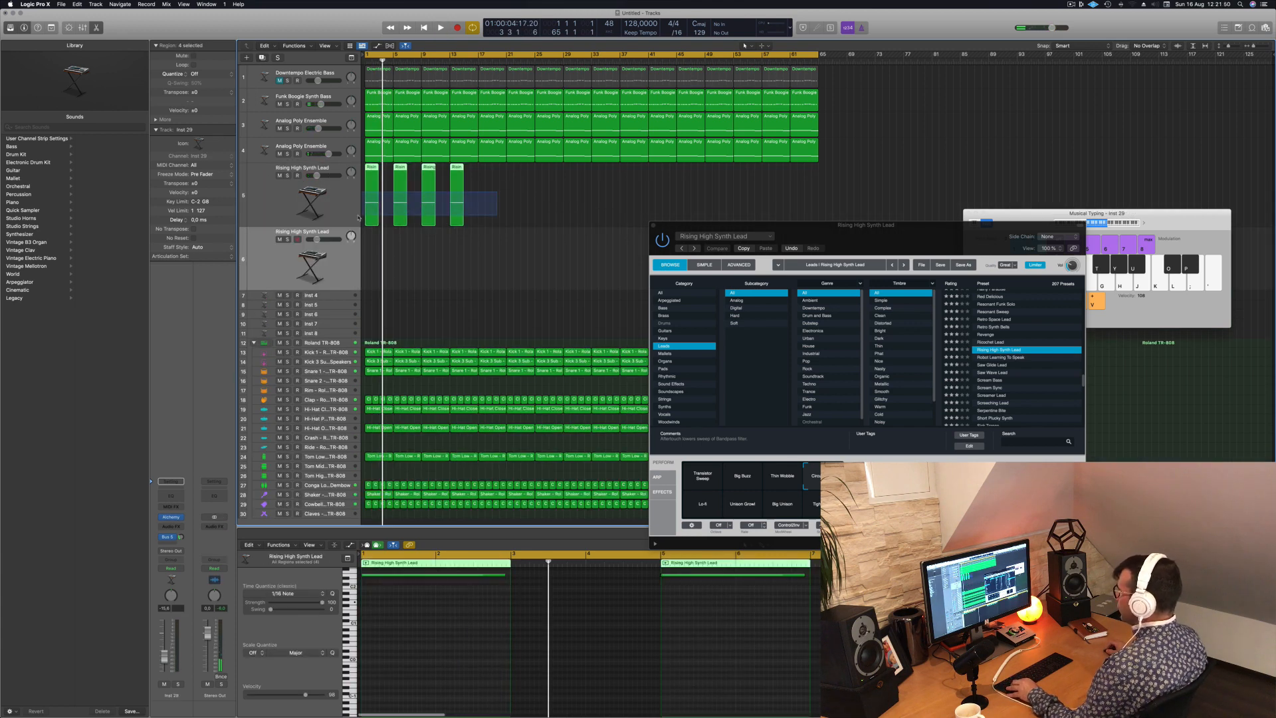
pyautogui.moveTo(370, 170); pyautogui.dragTo(486, 183)
pyautogui.moveTo(657, 185); pyautogui.dragTo(601, 179)
# - Copy all the lead regions to the duplicate track starting at bar 3 and play the song from the beginning
pyautogui.moveTo(875, 189); pyautogui.dragTo(385, 259)
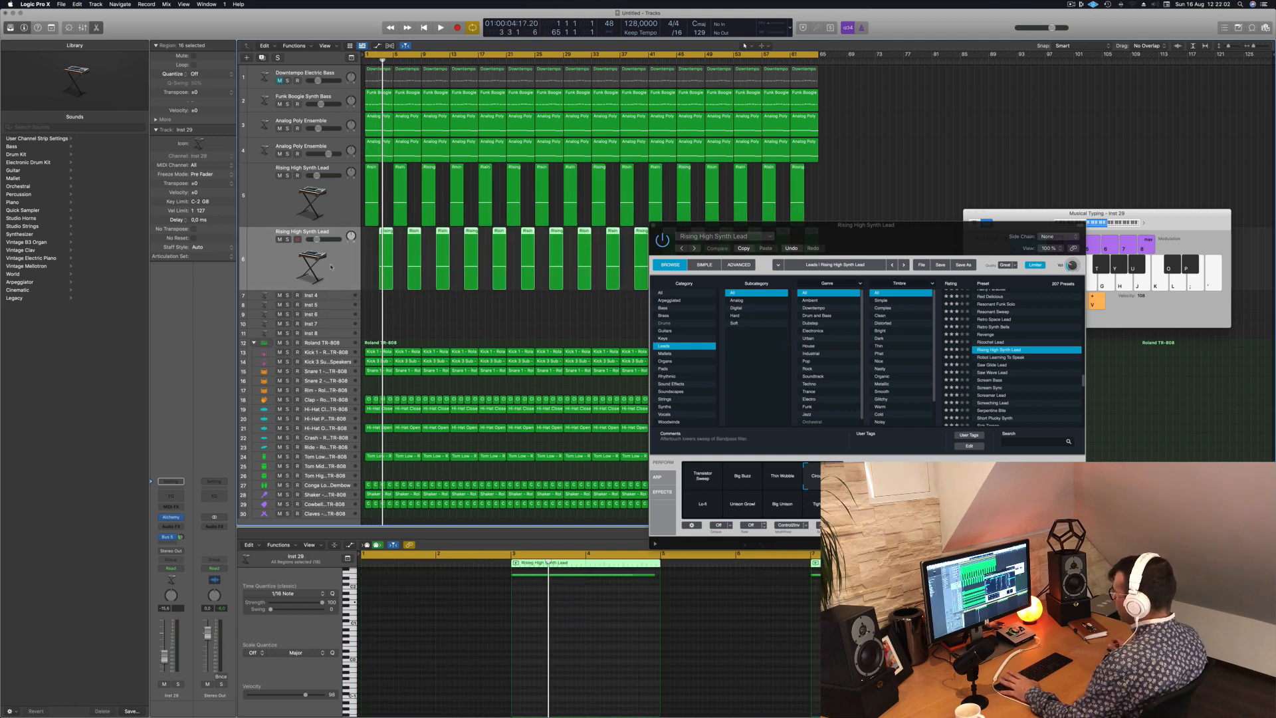
pyautogui.press('Return')
pyautogui.press('space')
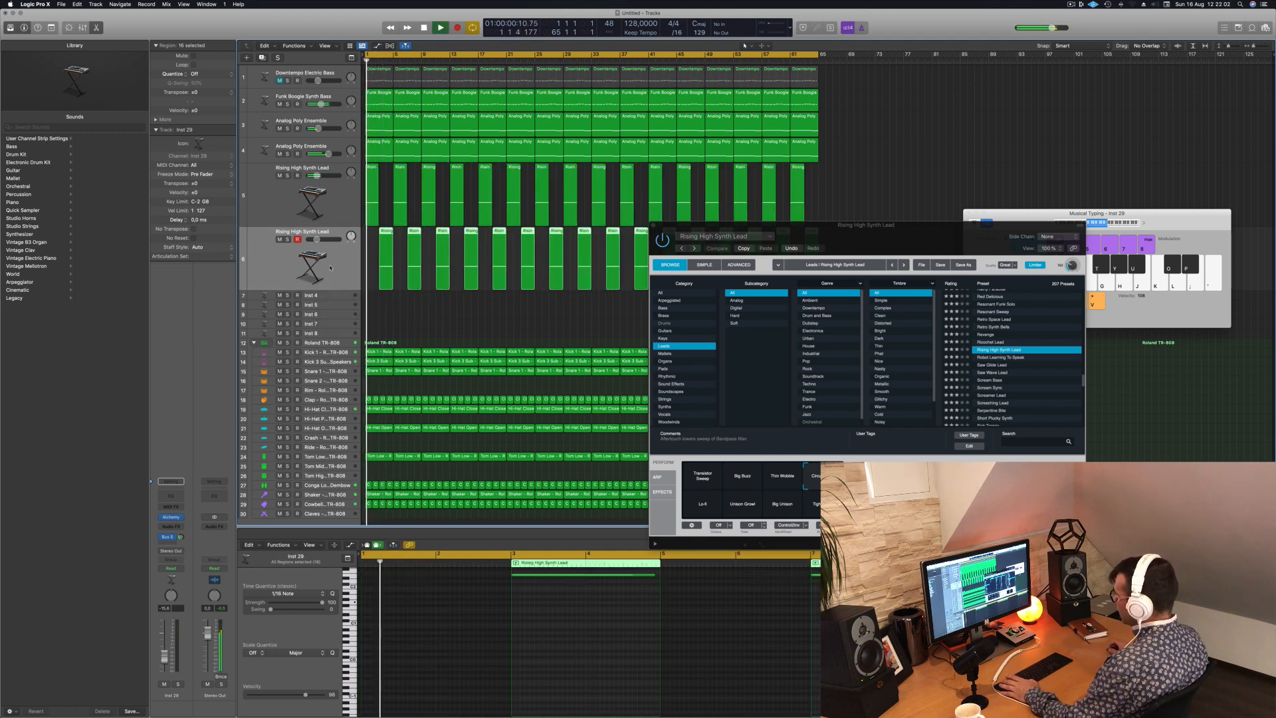
# - Open the duplicated lead track's Alchemy synth, try the Tight Stab variation and play the song from the beginning
pyautogui.click(170, 517)
pyautogui.moveTo(692, 111); pyautogui.dragTo(1024, 185)
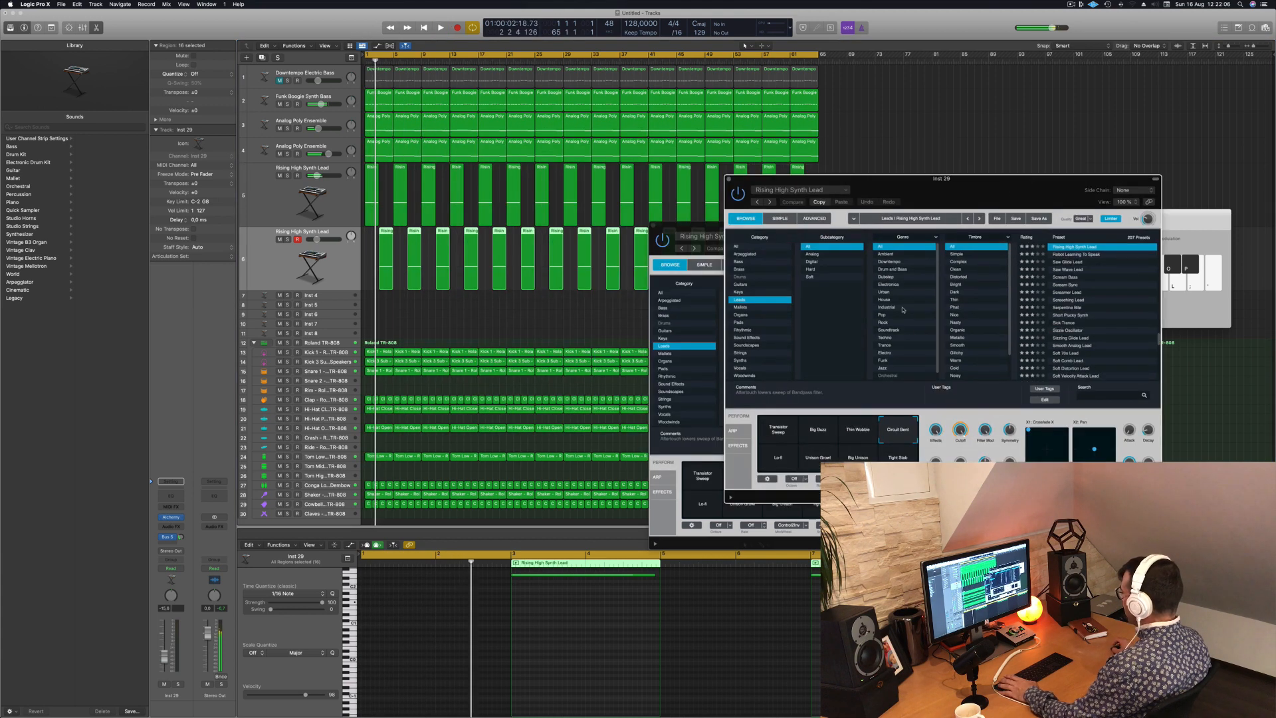
pyautogui.click(774, 461)
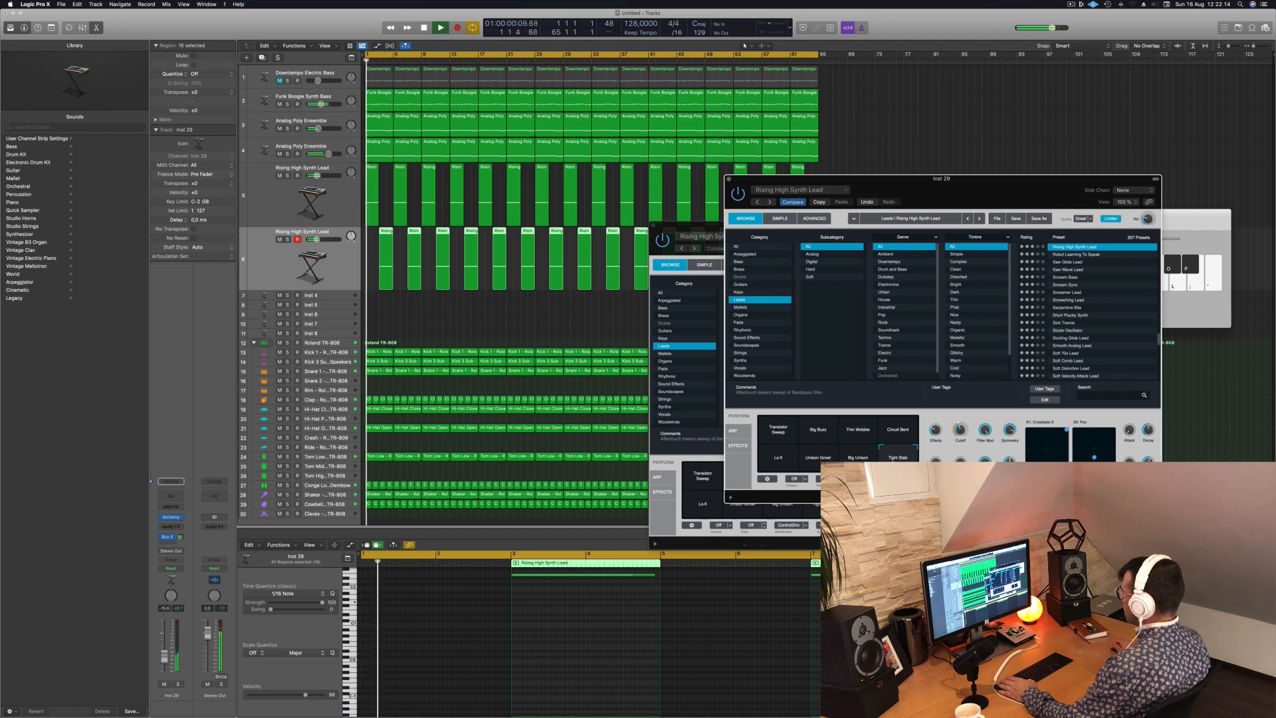
pyautogui.press('Up')
pyautogui.press('Return')
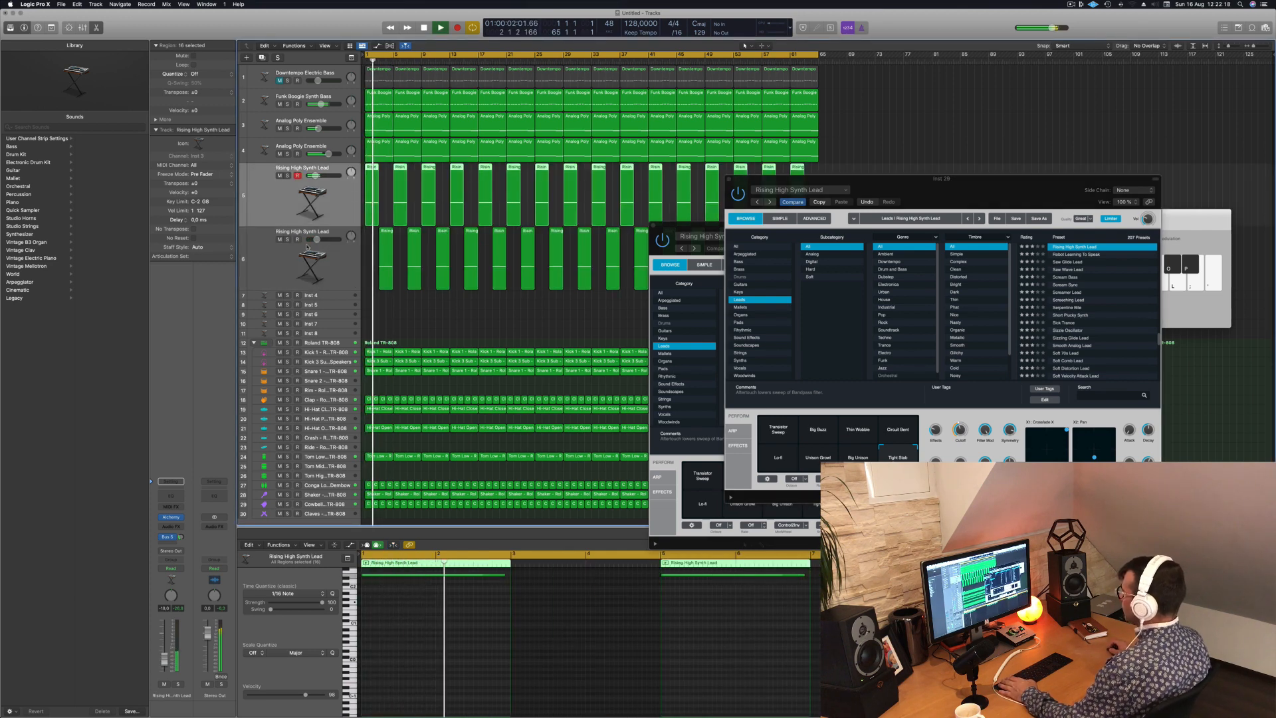
# - Raise the duplicated lead track's volume, audition Circuit Bent and Lo-Fi in Alchemy, and choose the Transistor Sweep variation
pyautogui.click(323, 269)
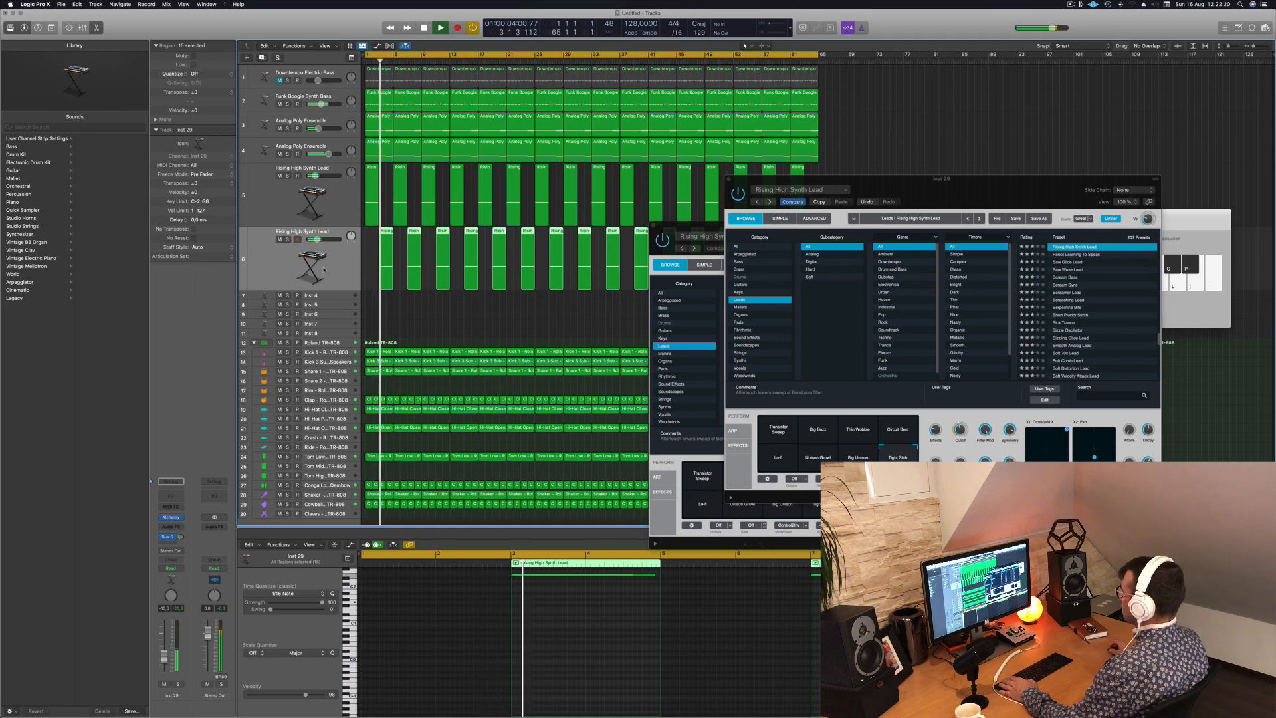
pyautogui.moveTo(166, 656); pyautogui.dragTo(166, 645)
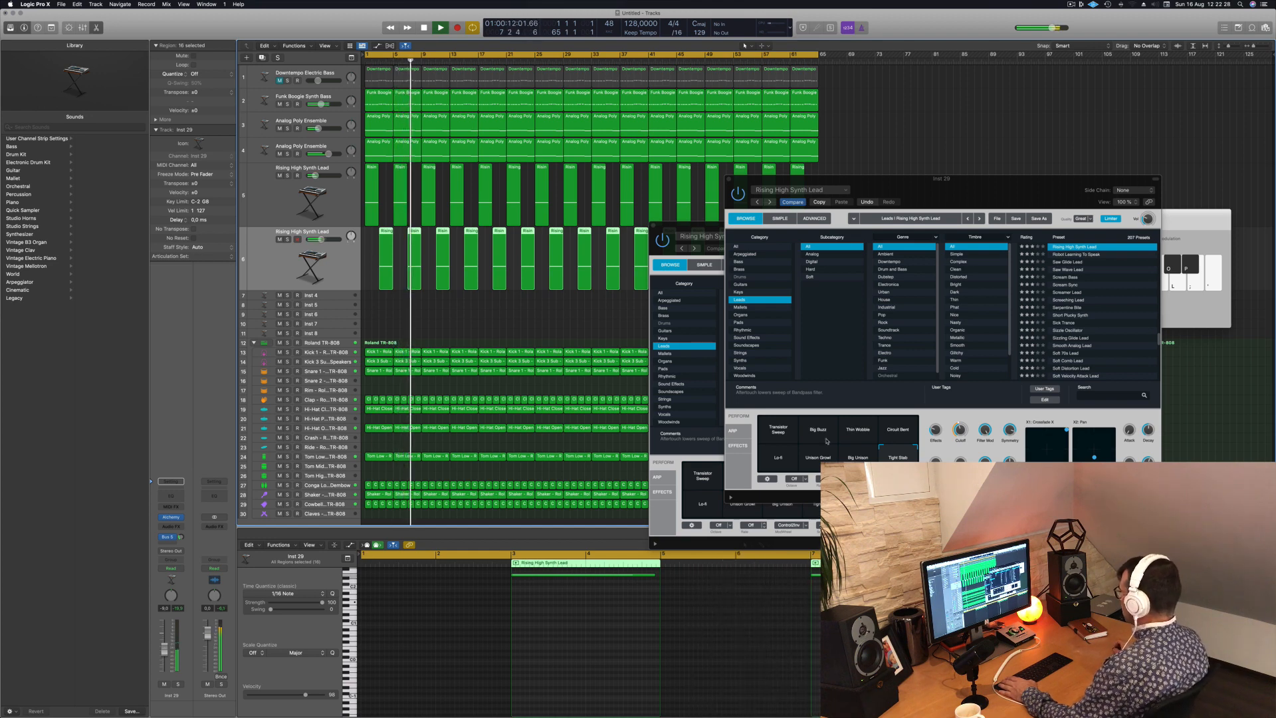
pyautogui.click(893, 431)
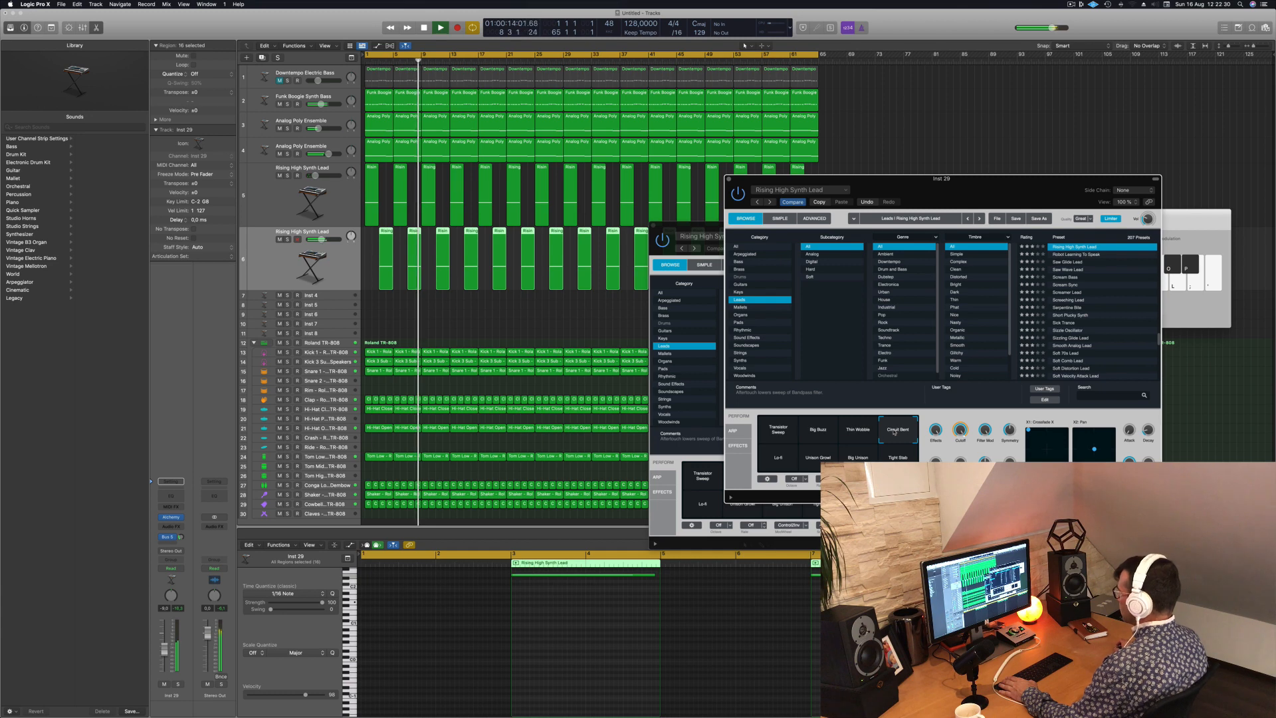
pyautogui.click(782, 457)
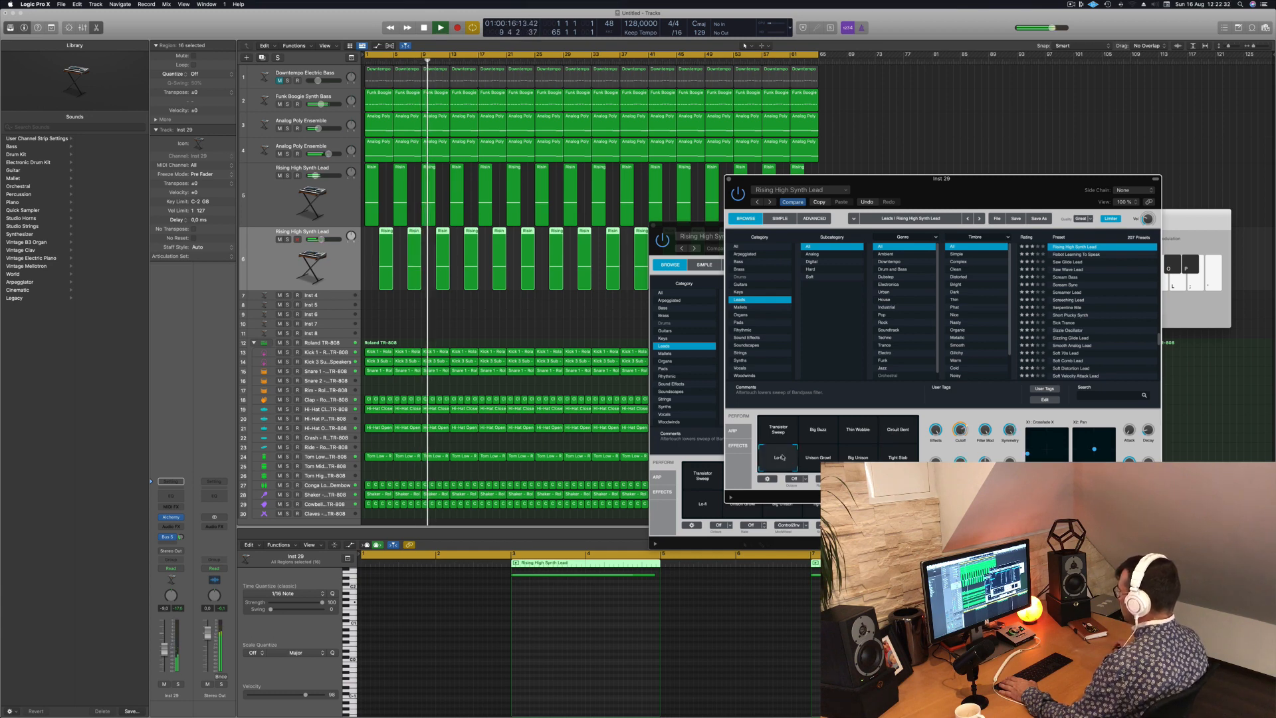
pyautogui.click(777, 429)
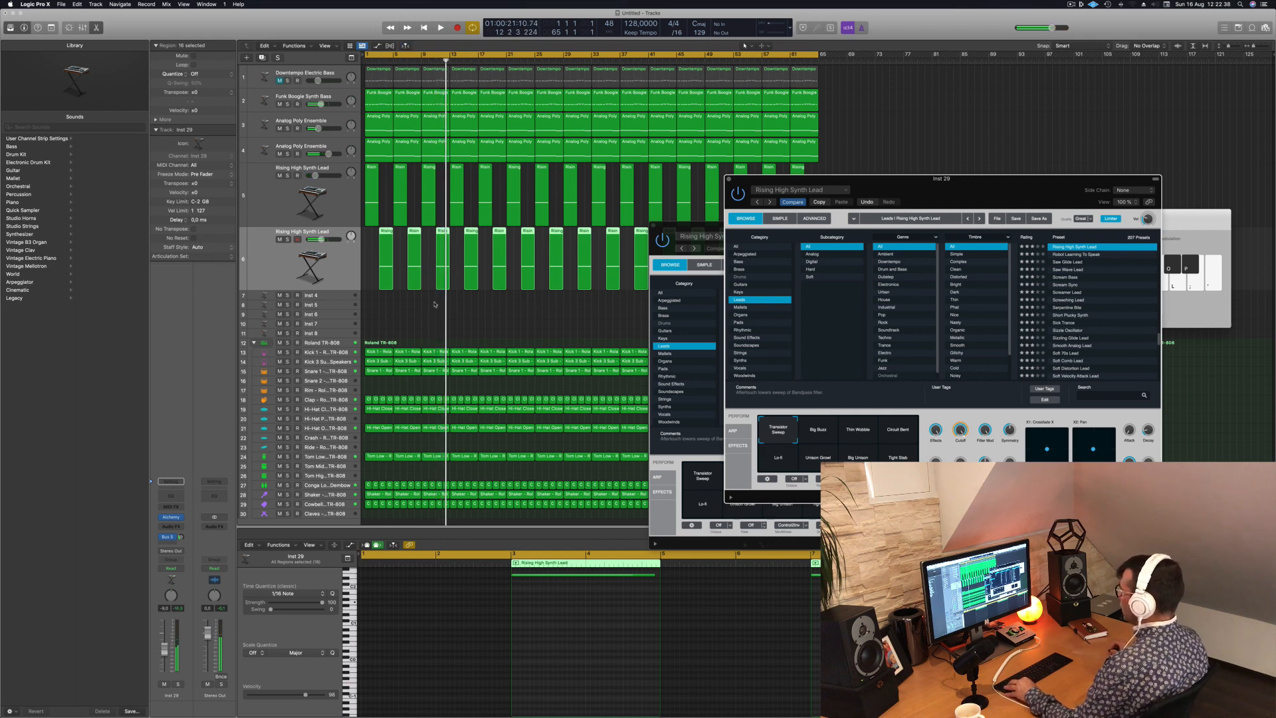
# - Move both Alchemy windows clear of the arrangement regions and play the song
pyautogui.moveTo(911, 196); pyautogui.dragTo(1214, 219)
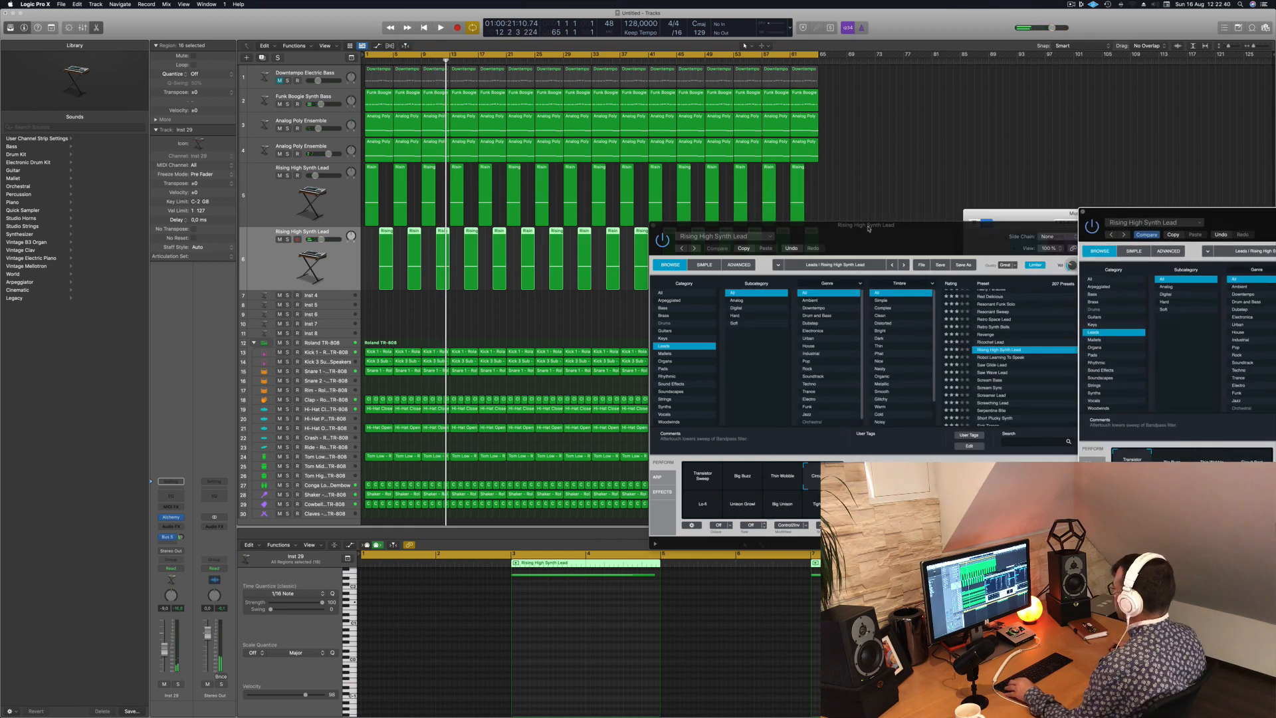
pyautogui.moveTo(868, 228); pyautogui.dragTo(1110, 207)
pyautogui.press('space')
pyautogui.moveTo(372, 258); pyautogui.dragTo(860, 268)
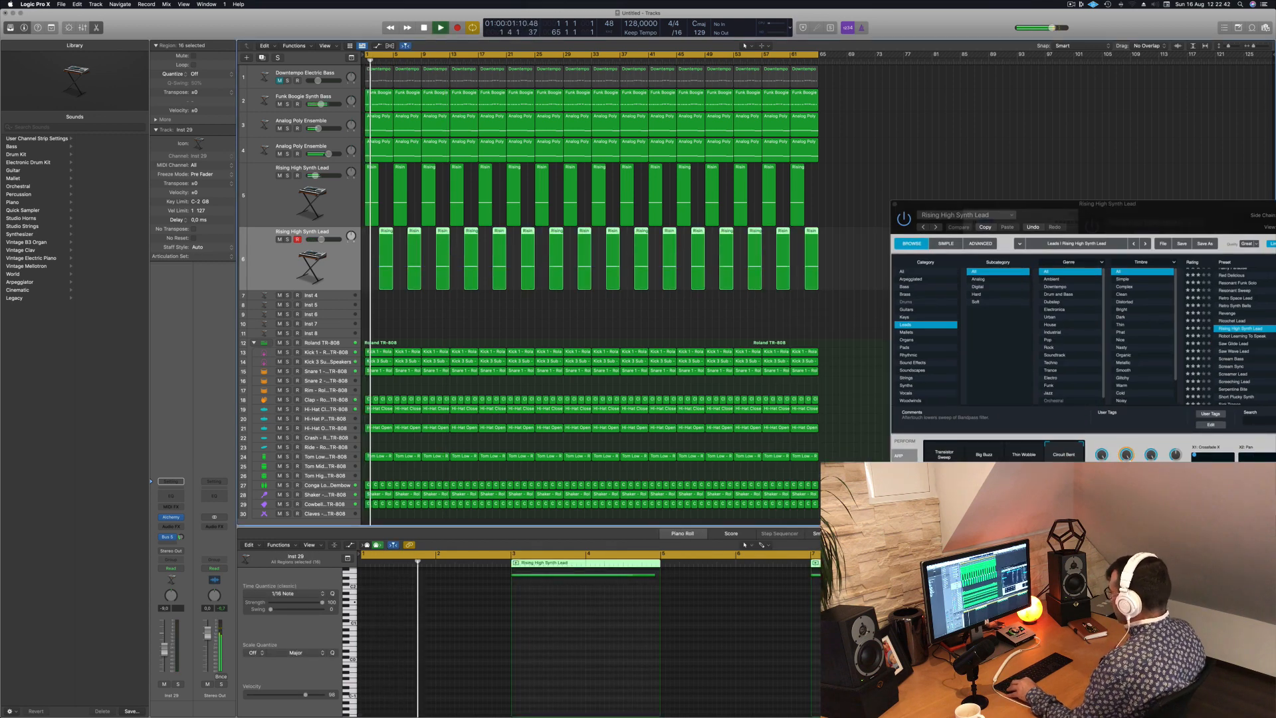
# - Halve all notes in the duplicated lead track's regions to one bar and copy them at a lower pitch into each region's second bar
pyautogui.scroll(-6, 632, 621)
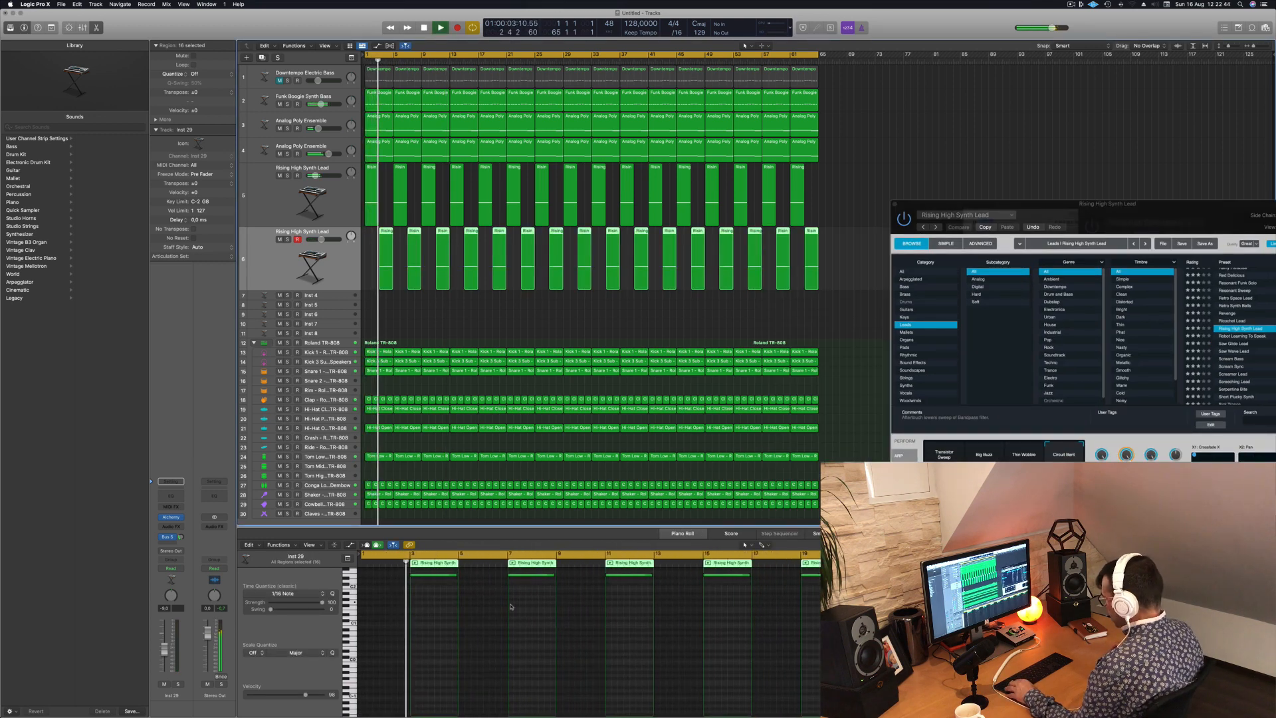
pyautogui.press('super+a')
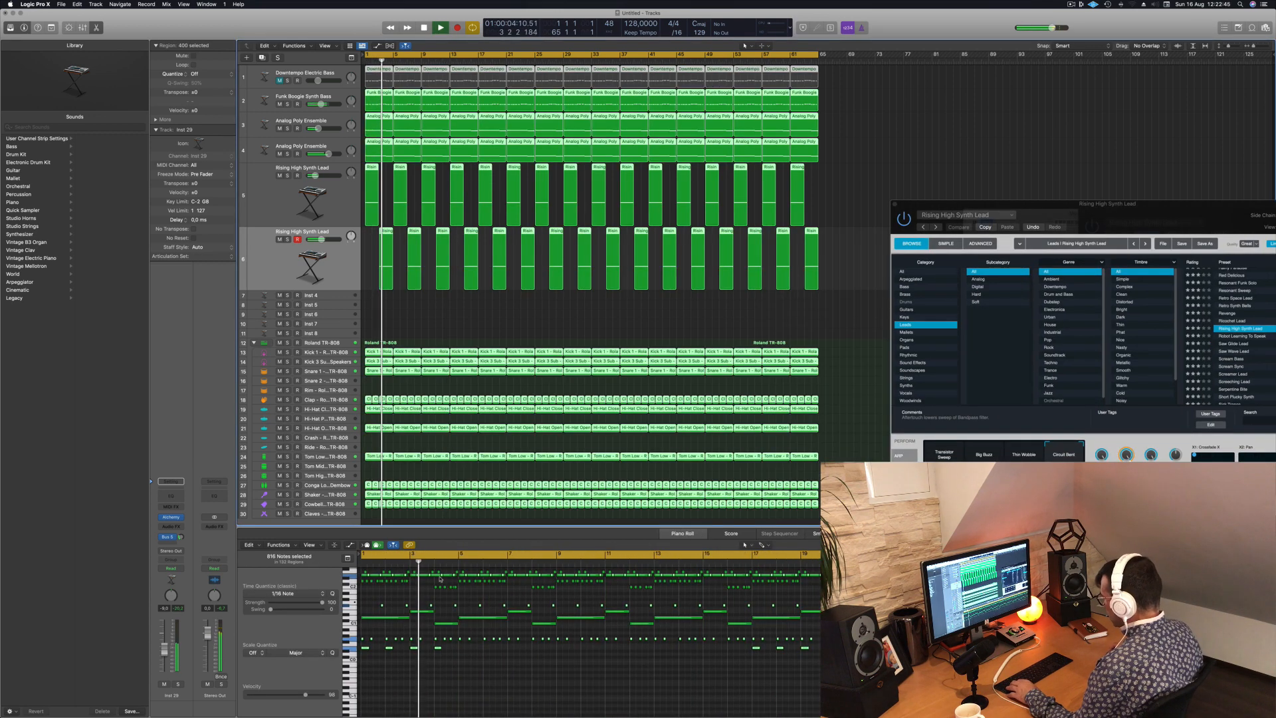
pyautogui.click(437, 315)
pyautogui.click(342, 262)
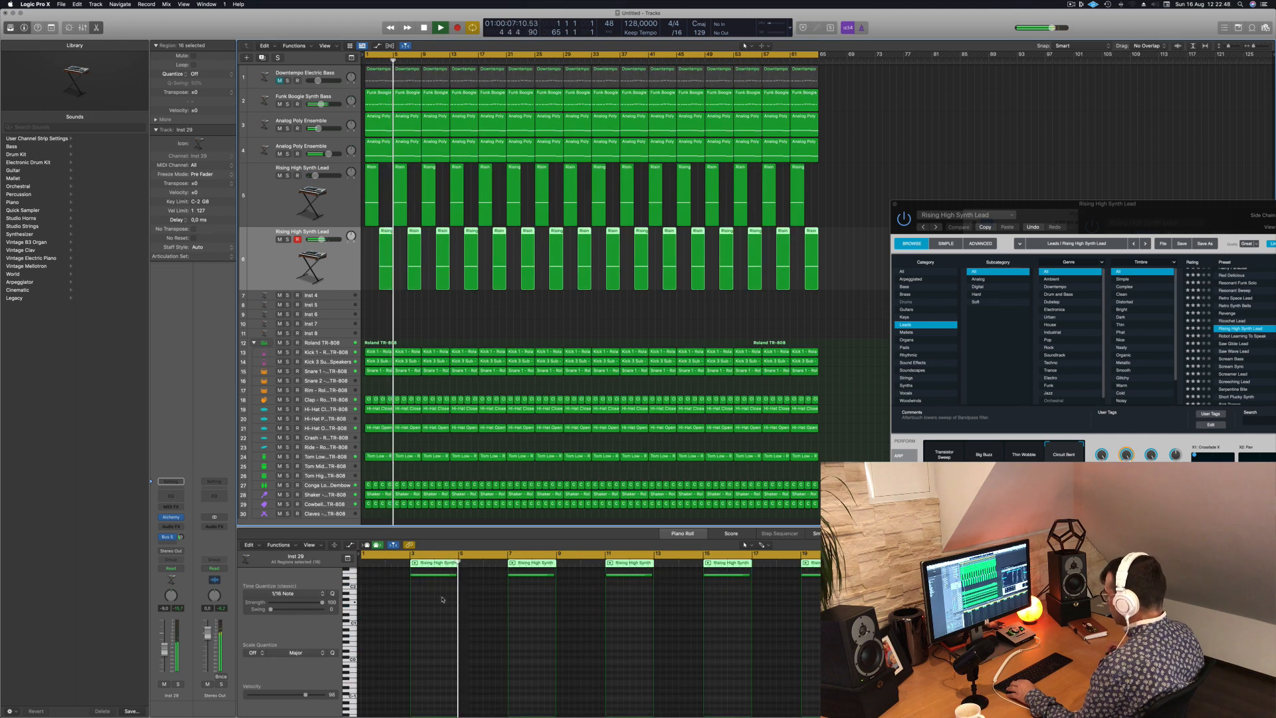
pyautogui.moveTo(458, 575); pyautogui.dragTo(433, 574)
pyautogui.scroll(1, 436, 598)
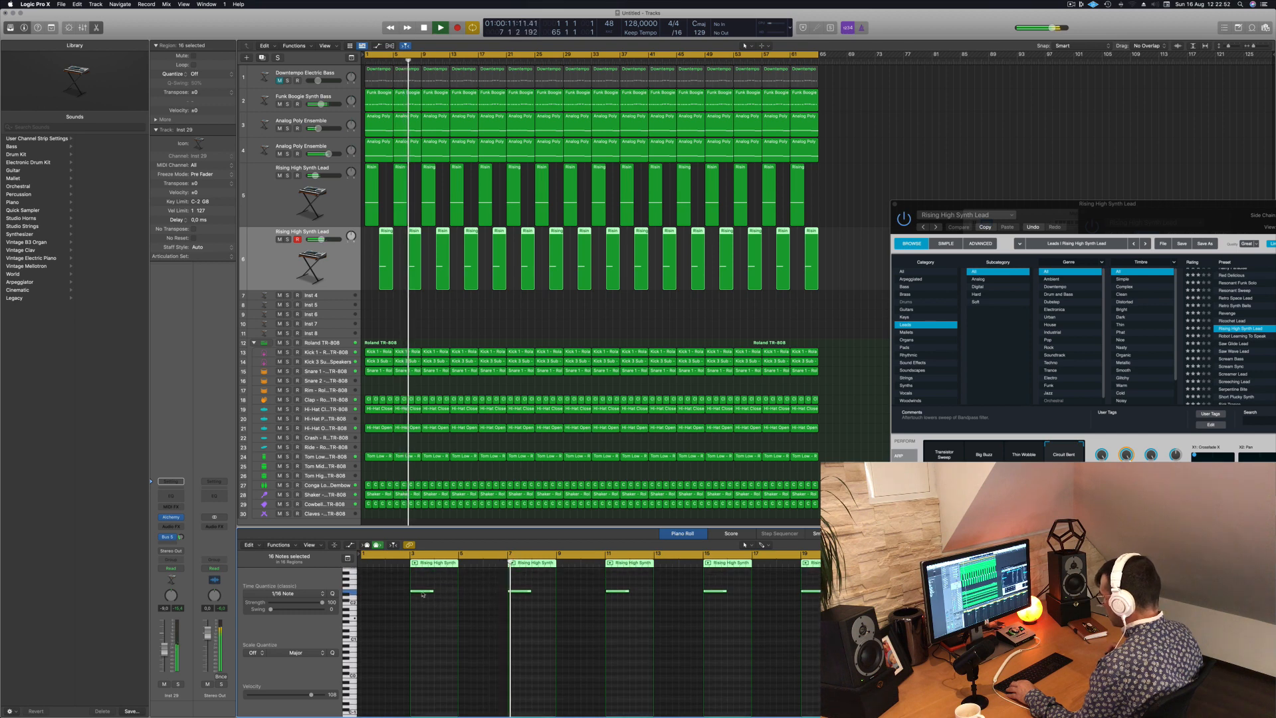
pyautogui.moveTo(425, 592); pyautogui.dragTo(447, 600)
pyautogui.press('Return')
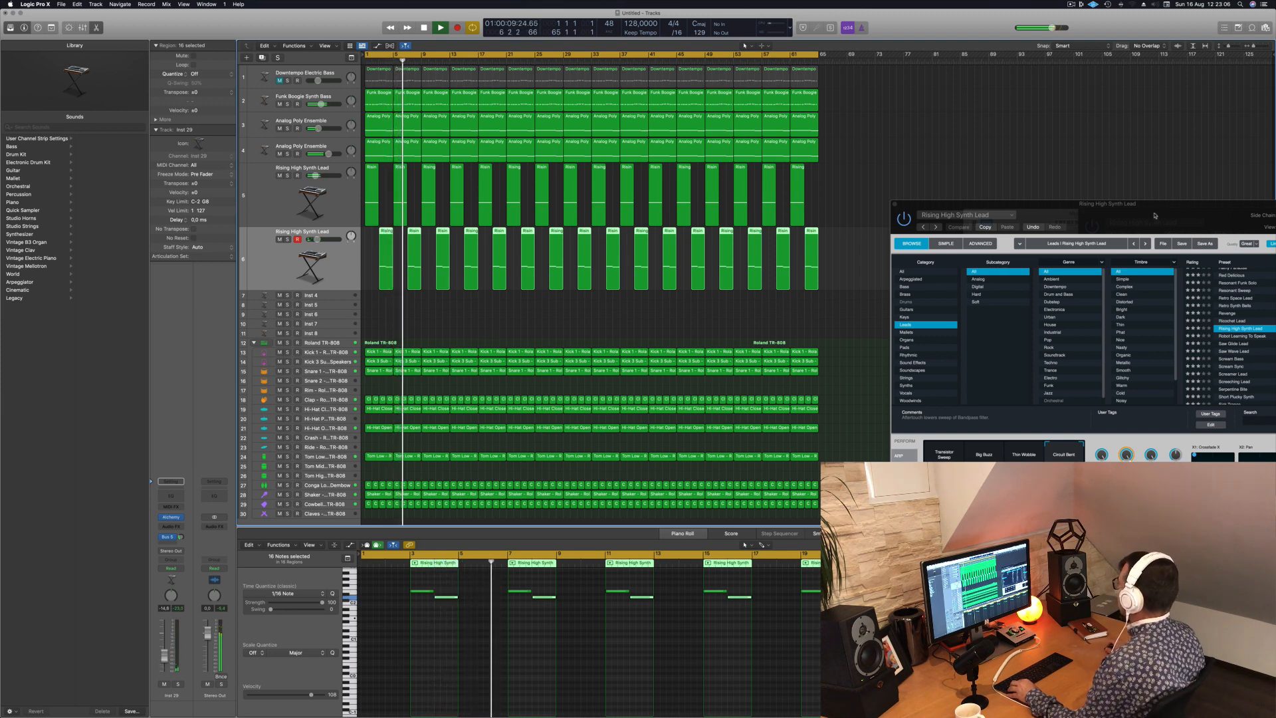
# - Close the first lead's Alchemy window, fit the whole 64-bar arrangement in view and bring the Musical Typing keyboard clear of it
pyautogui.moveTo(1155, 215); pyautogui.dragTo(903, 222)
pyautogui.click(642, 212)
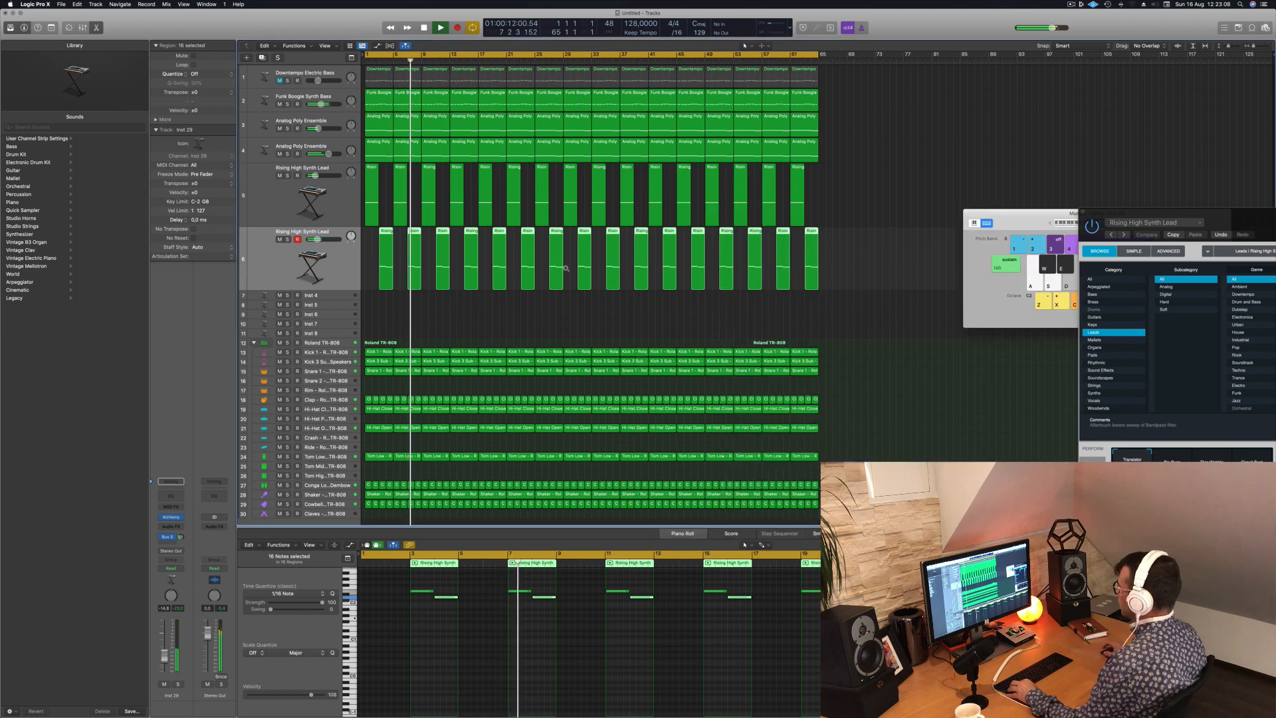
pyautogui.hscroll(3, 550, 309)
pyautogui.scroll(-1, 550, 309)
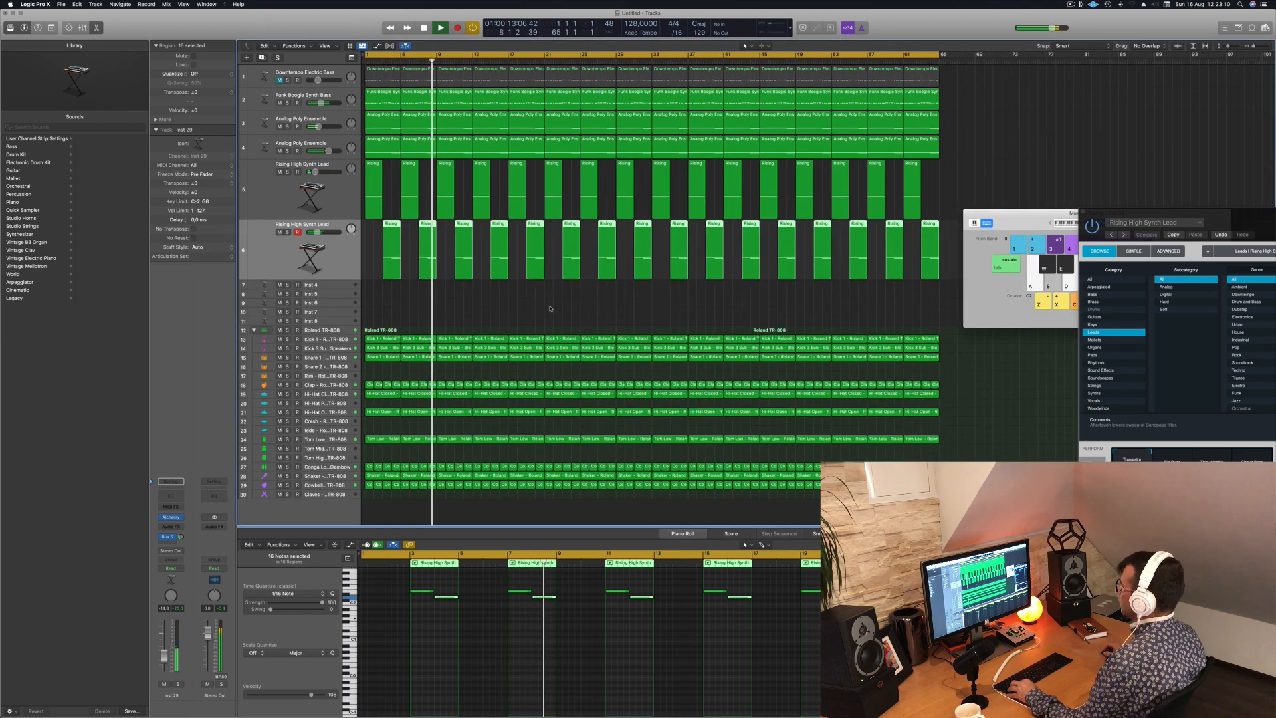
pyautogui.scroll(-2, 549, 309)
pyautogui.moveTo(1034, 223); pyautogui.dragTo(1055, 320)
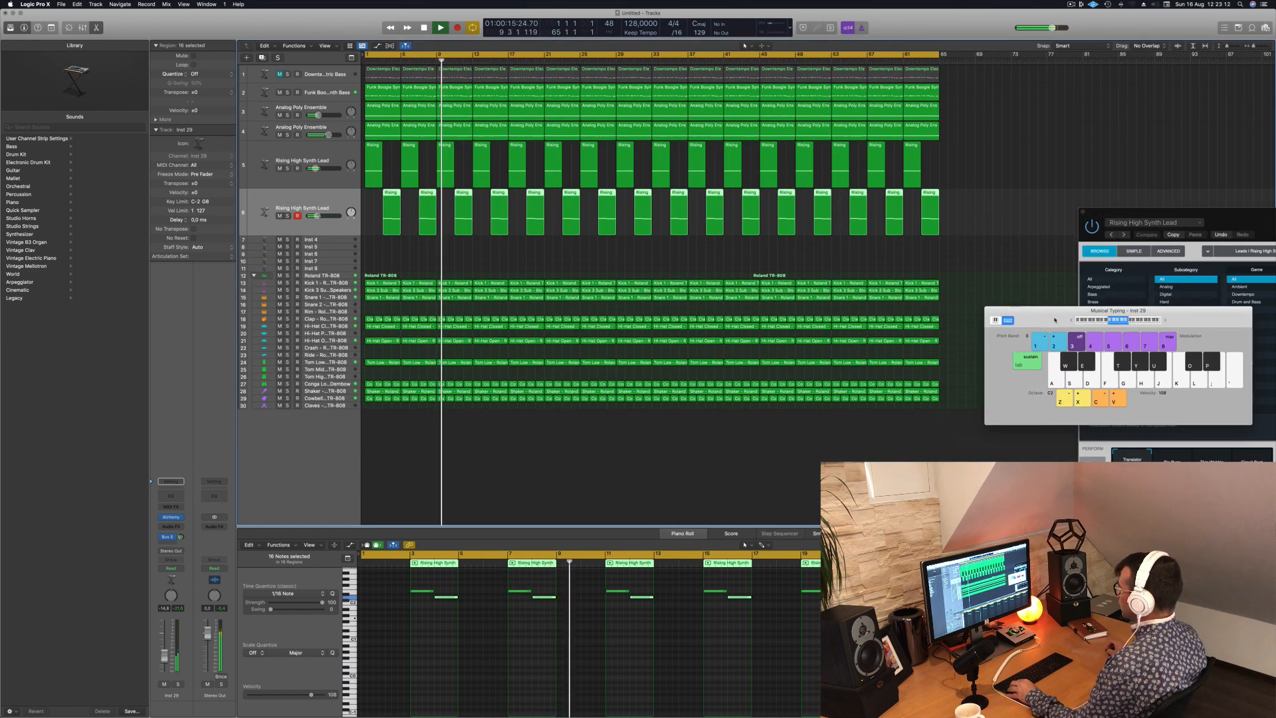
pyautogui.press('Return')
# - Duplicate the second Rising High Synth Lead track as a new empty track and play the song from the beginning
pyautogui.click(328, 240)
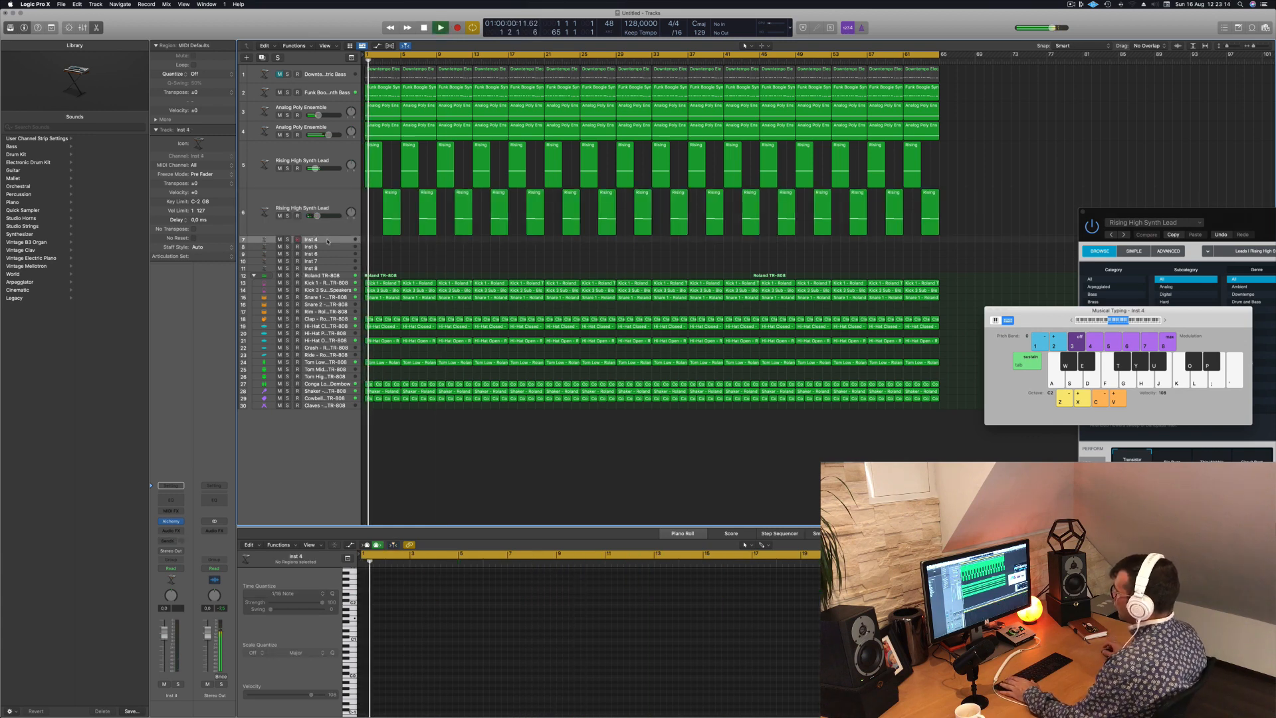
pyautogui.click(309, 200)
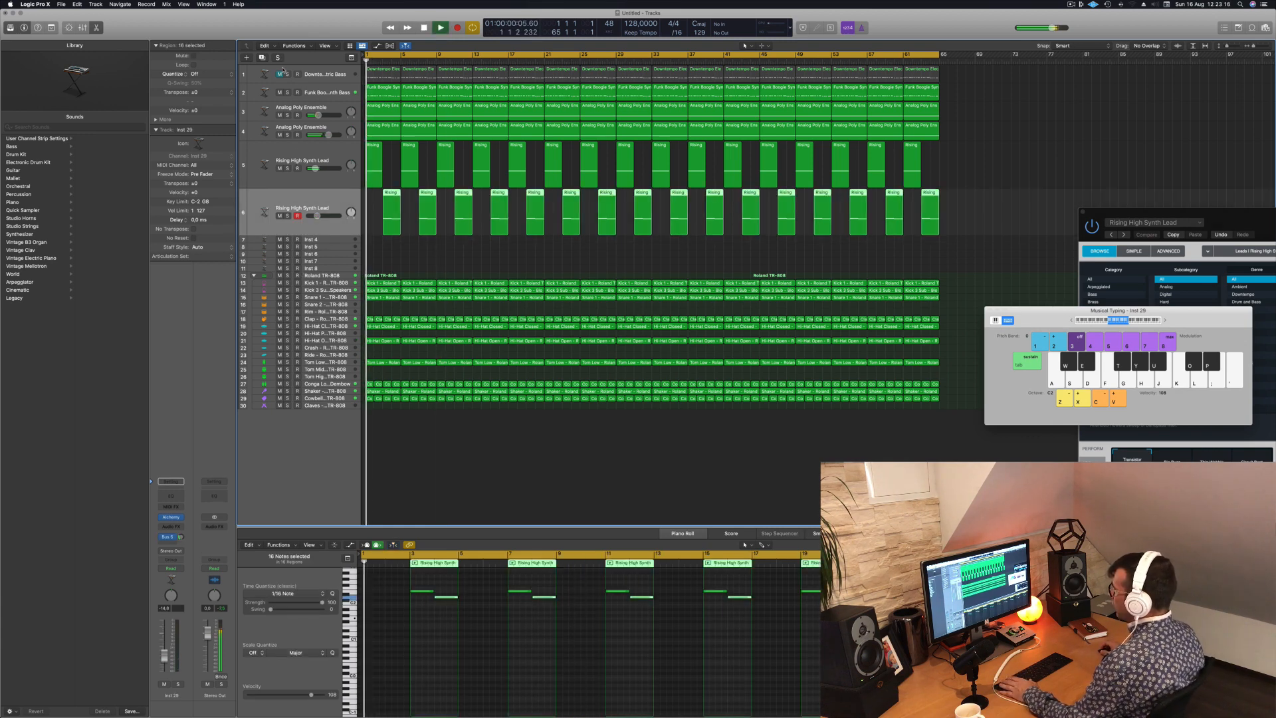
pyautogui.press('super+d')
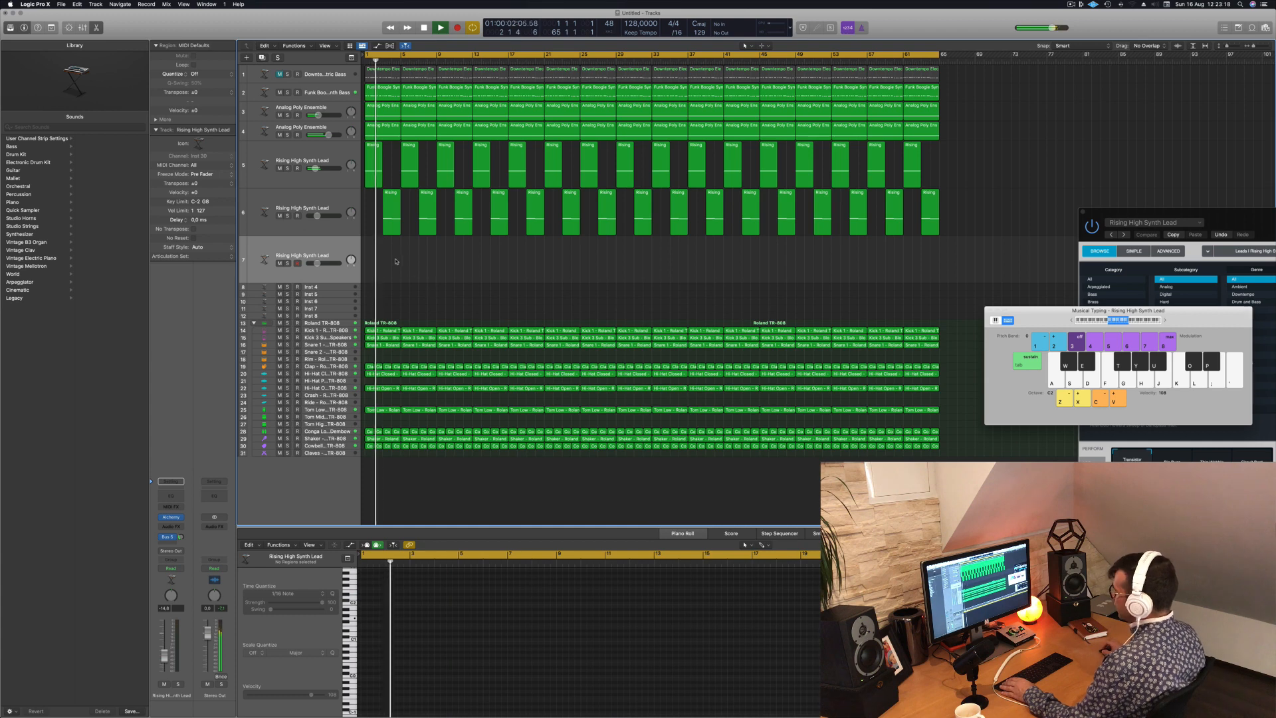
pyautogui.press('Return')
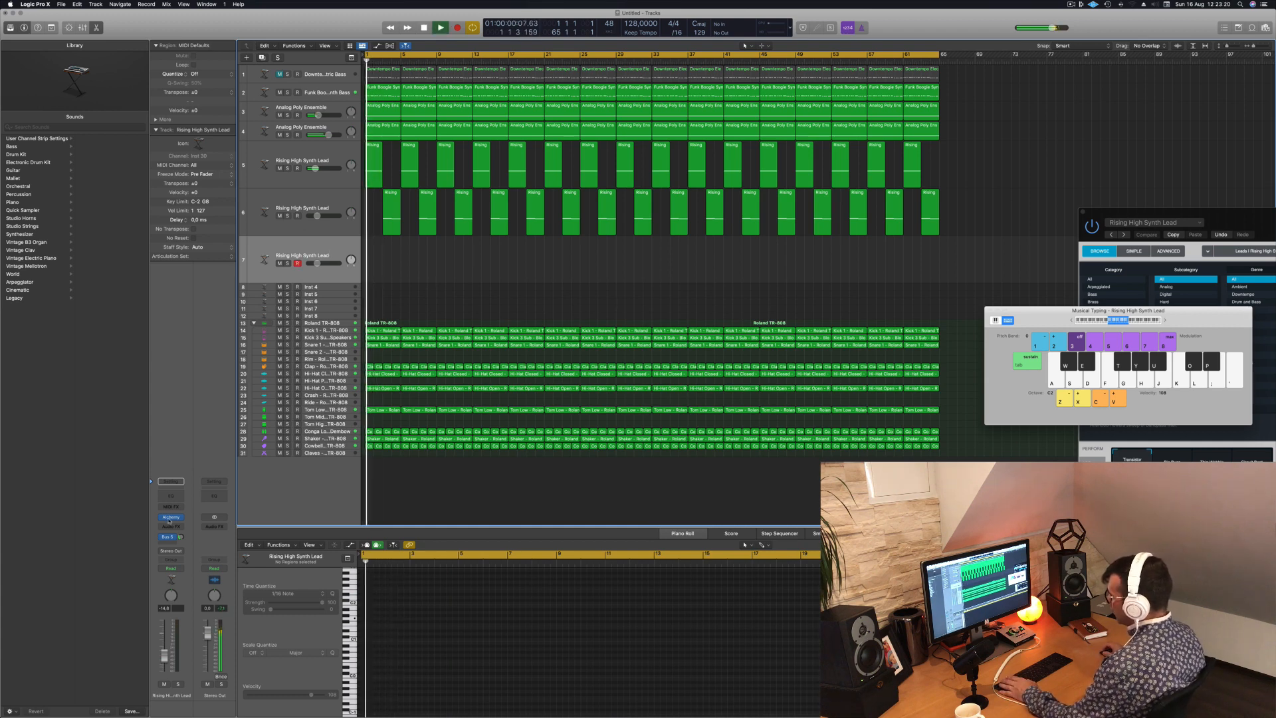
# - Load the Short Plucky Synth preset in the new track's Alchemy synth
pyautogui.click(171, 517)
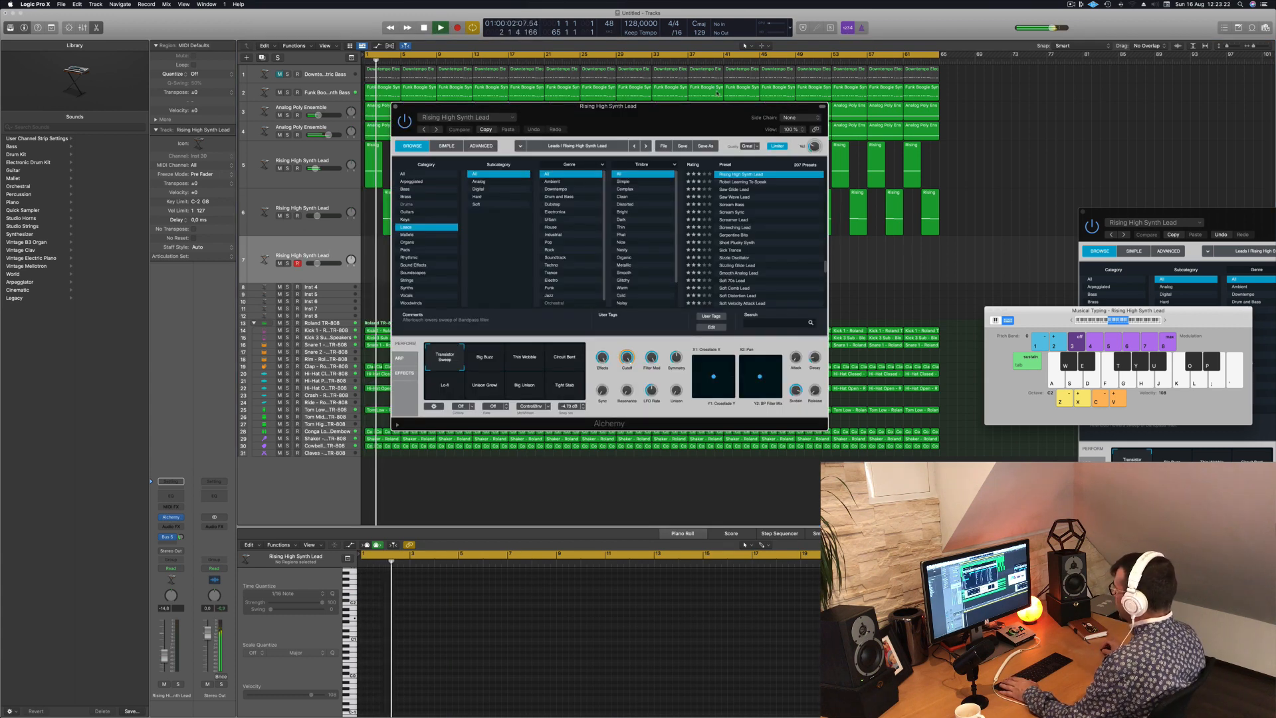
pyautogui.moveTo(717, 106); pyautogui.dragTo(665, 136)
pyautogui.click(686, 272)
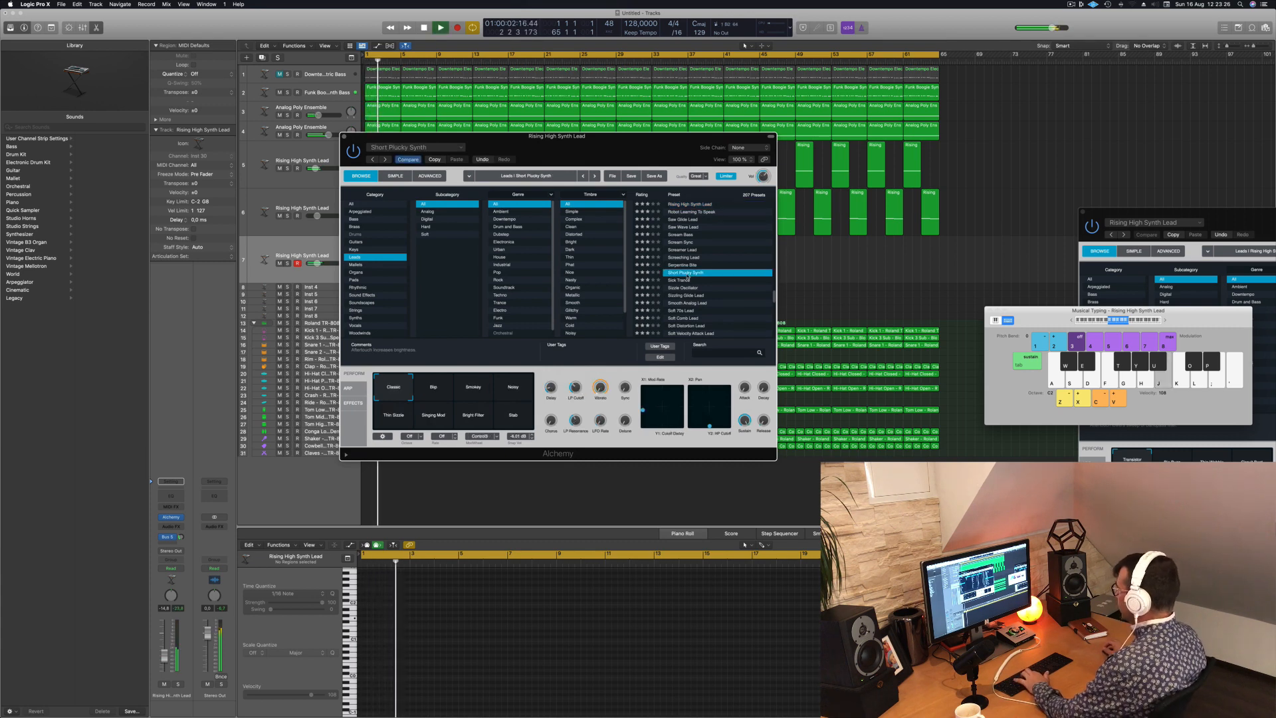
# - Audition Short Plucky Synth with notes over the song and raise the new track's Bus 5 reverb send
pyautogui.press('g')
pyautogui.press('h')
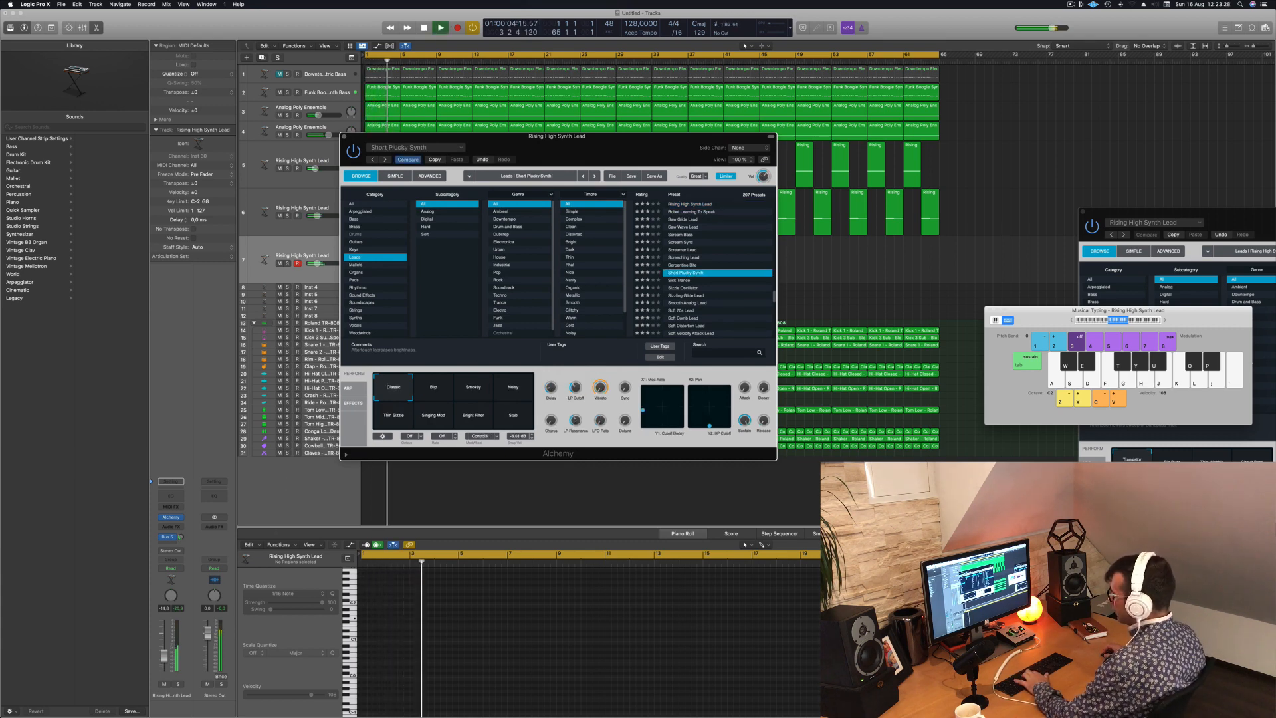
pyautogui.press('g')
pyautogui.moveTo(180, 537); pyautogui.dragTo(183, 526)
pyautogui.press('h')
pyautogui.press('j')
pyautogui.press('d')
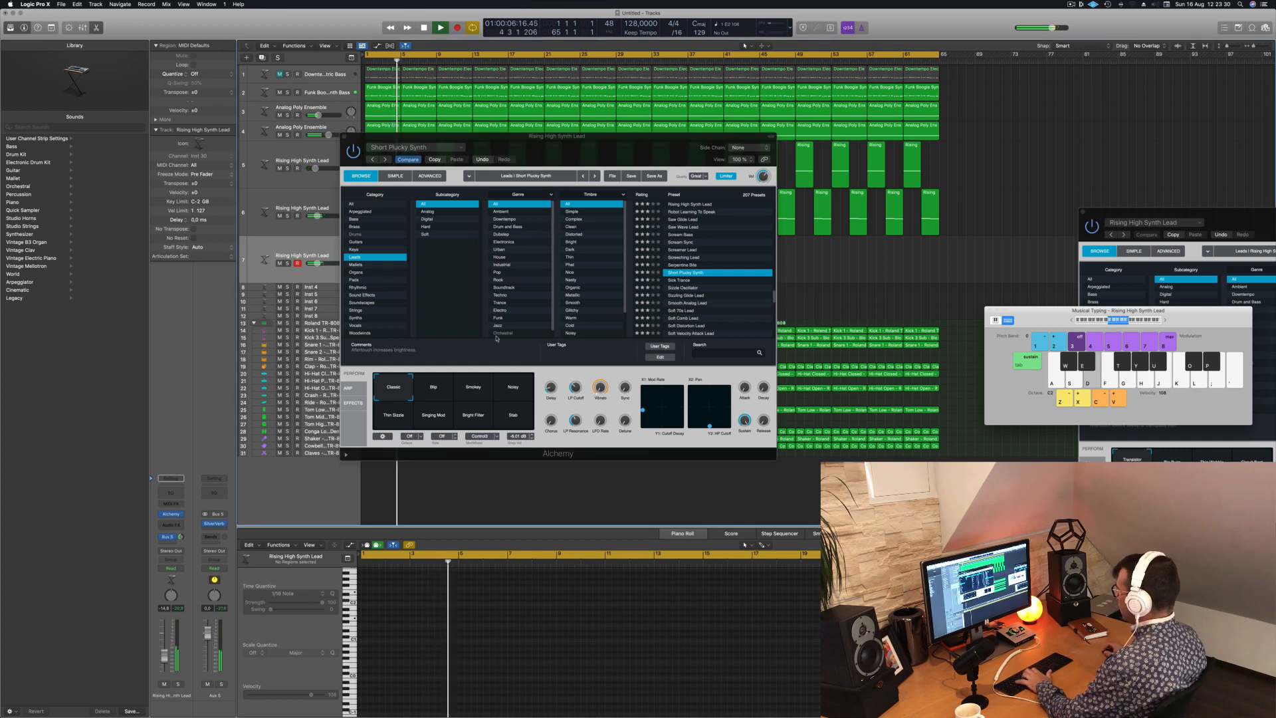
pyautogui.press('g')
pyautogui.press('h')
# - Audition the Blip and Smokey variations of Short Plucky Synth over the song and switch to the Noisy variation
pyautogui.click(438, 386)
pyautogui.press('g')
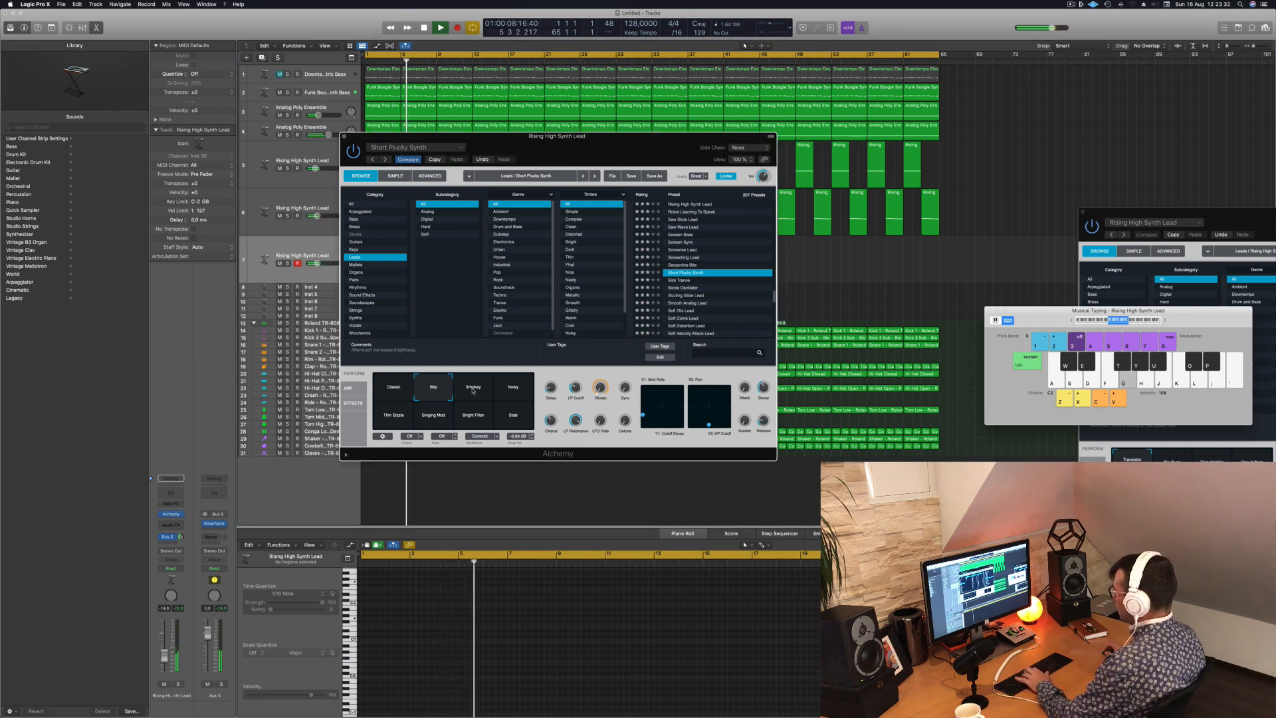
pyautogui.press('g')
pyautogui.press('g')
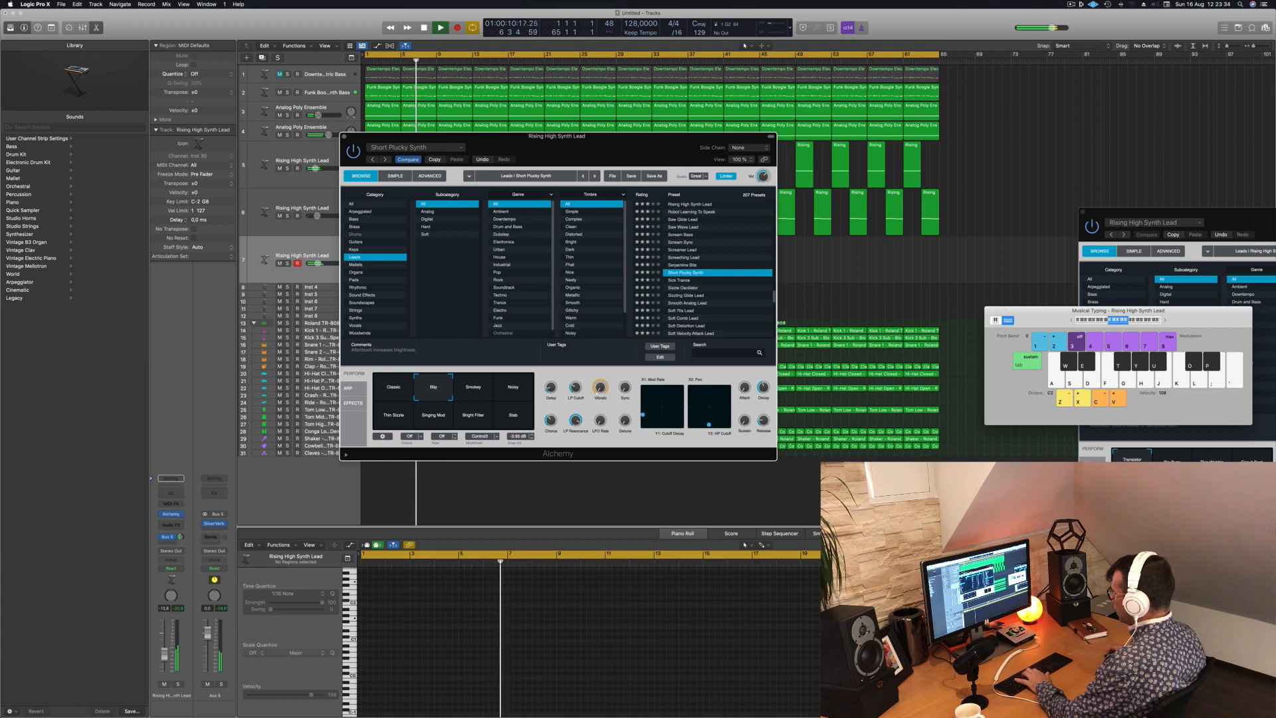
pyautogui.click(227, 599)
pyautogui.press('h')
pyautogui.press('j')
pyautogui.click(473, 389)
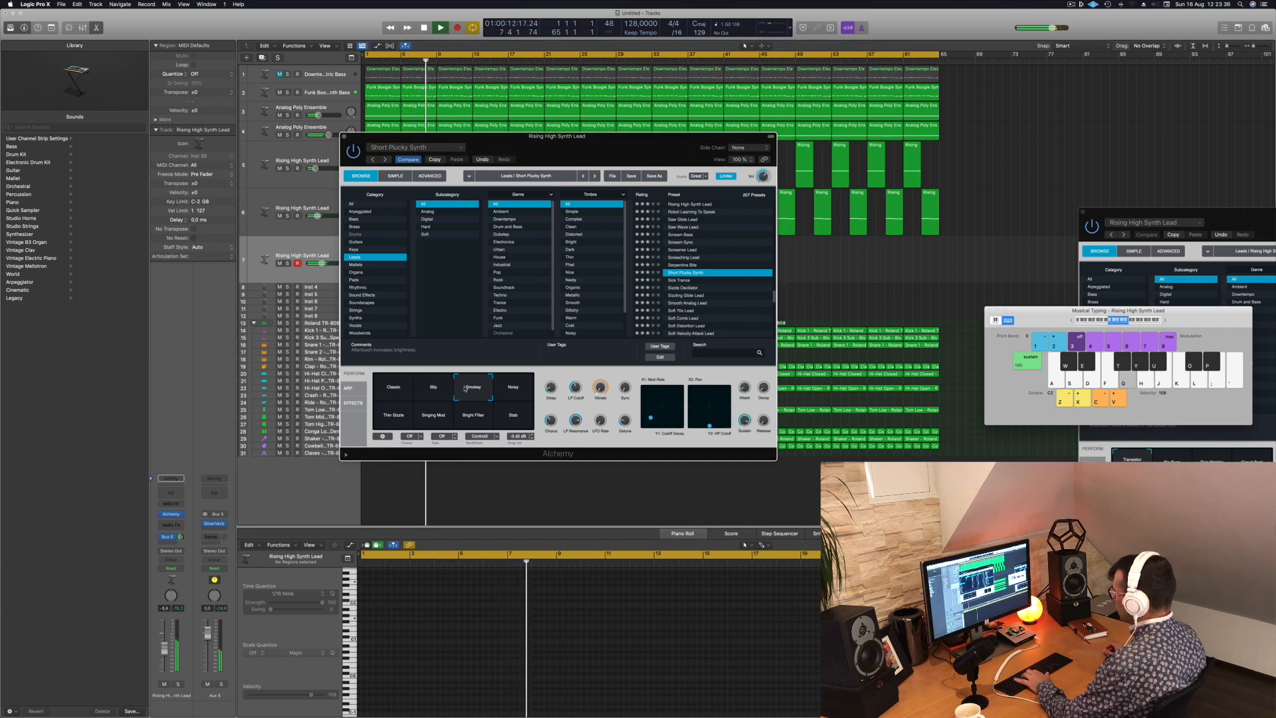
pyautogui.press('h')
pyautogui.click(511, 393)
pyautogui.press('h')
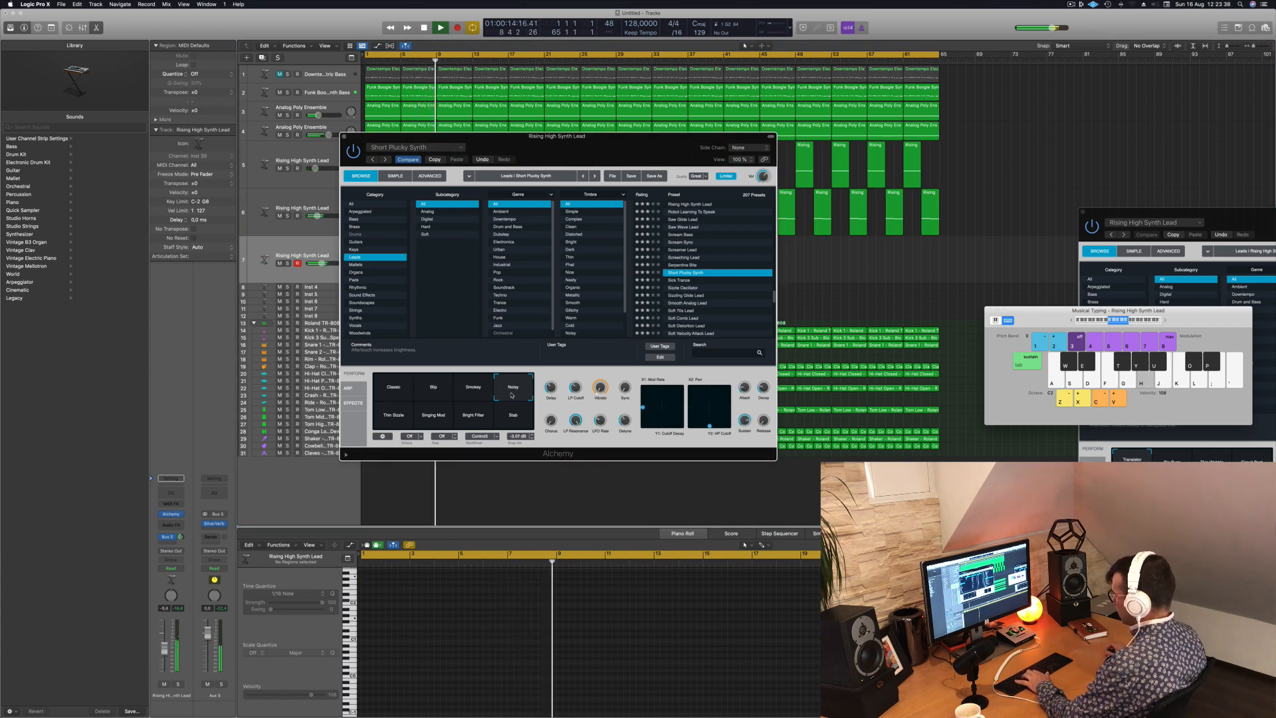
# - Shift the Musical Typing keyboard to a higher range and try out melody notes with the Noisy variation over the song
pyautogui.press('a')
pyautogui.press('d')
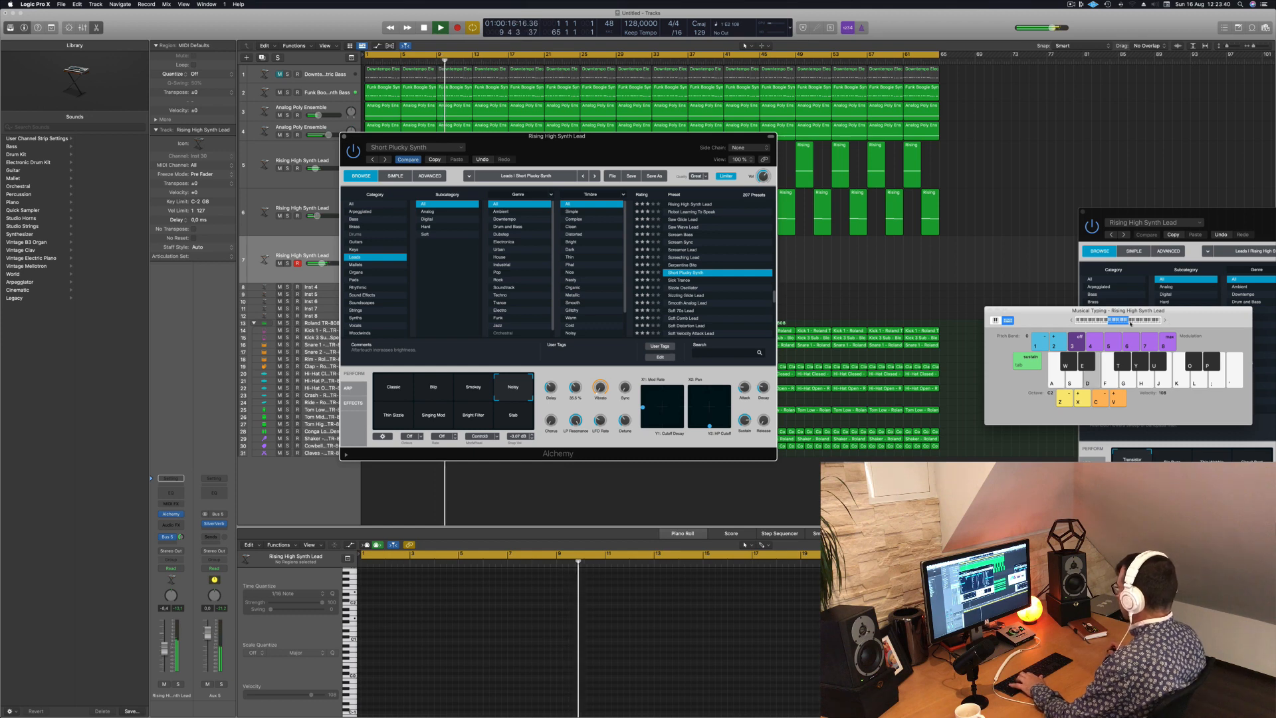
pyautogui.click(1130, 322)
pyautogui.press('d')
pyautogui.press('d')
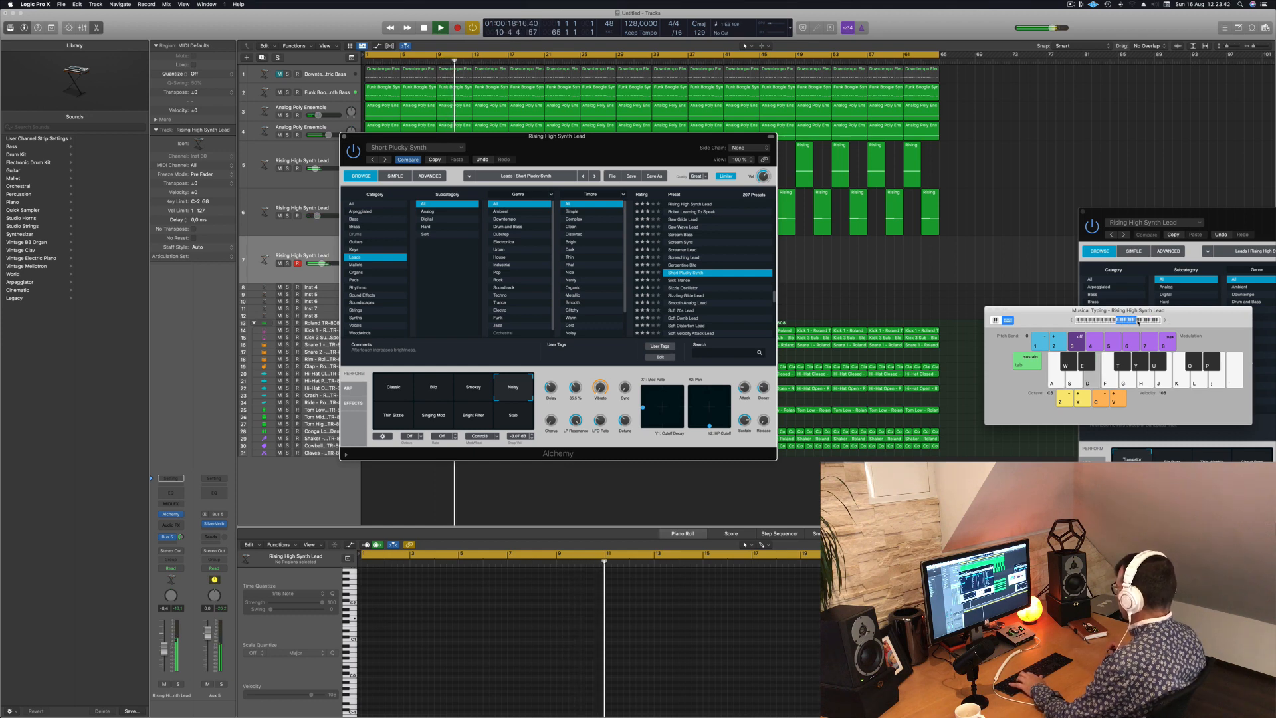
pyautogui.click(1138, 323)
pyautogui.press('d')
pyautogui.press('f')
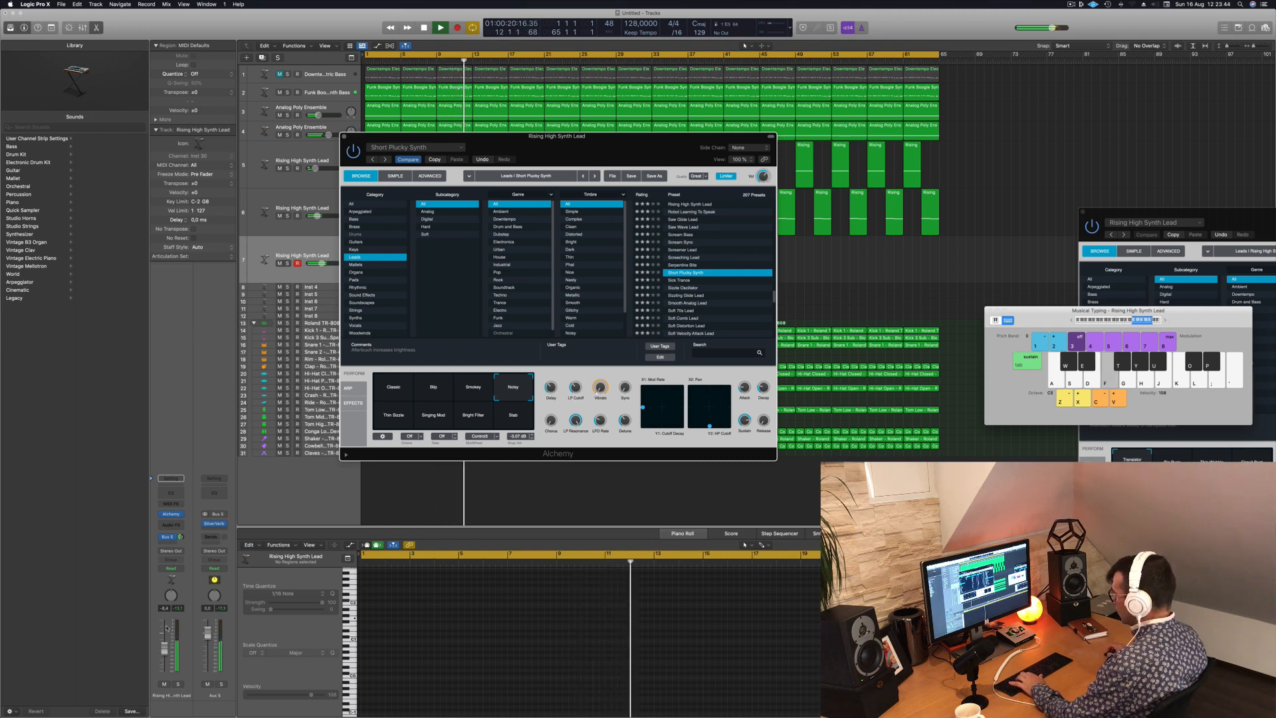
pyautogui.press('g')
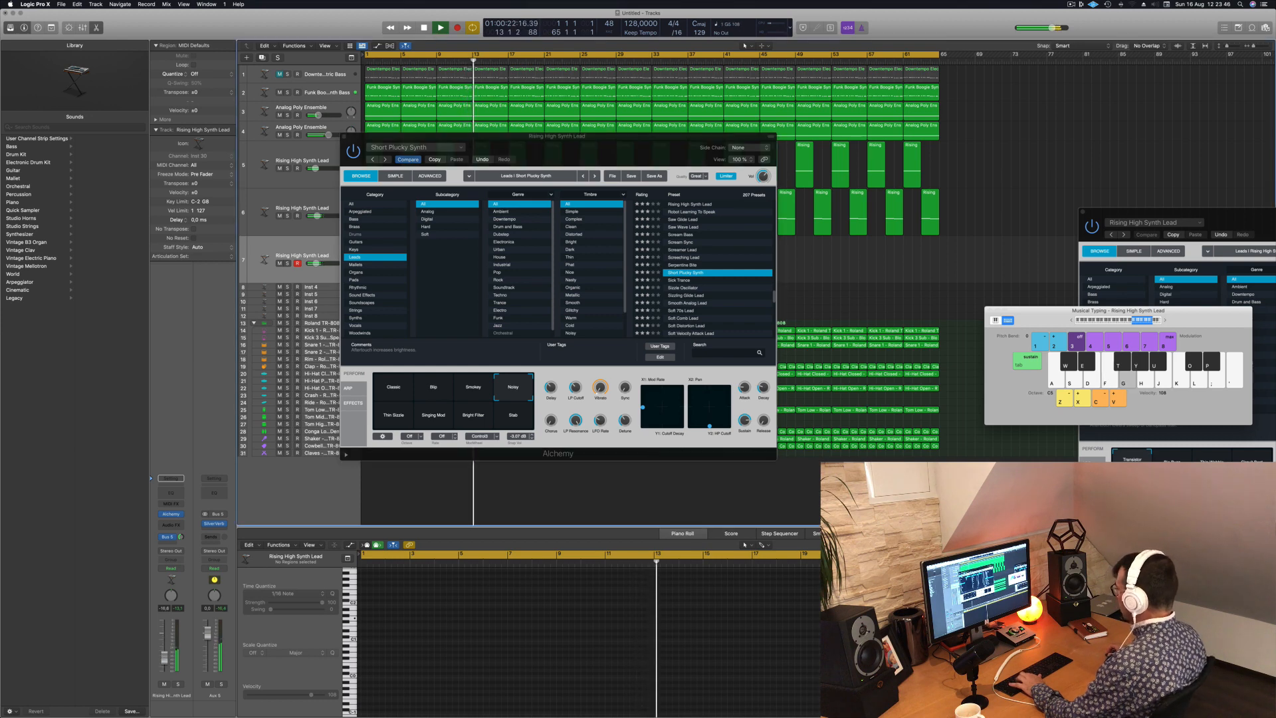
pyautogui.press('d')
pyautogui.press('a')
pyautogui.press('d')
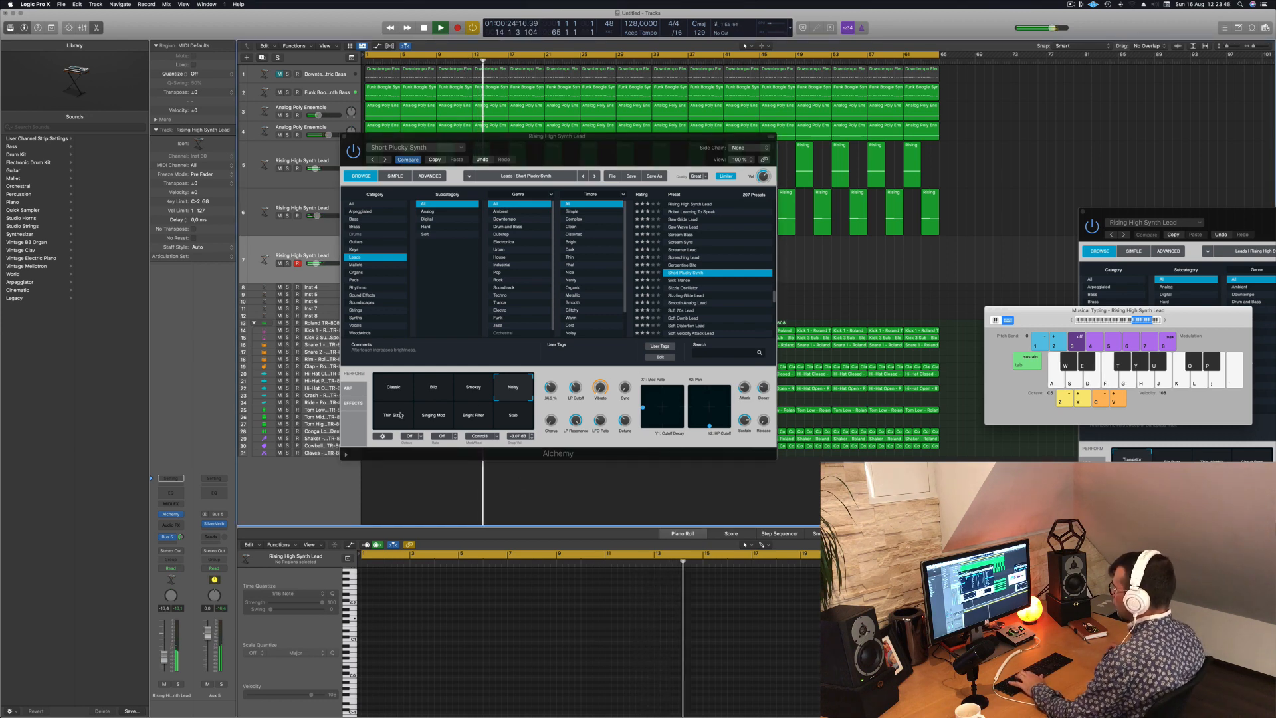
# - Audition the remaining Short Plucky Synth variations, including Singing Mod, Bright Filter and Stab, with notes over the song
pyautogui.click(400, 415)
pyautogui.click(433, 415)
pyautogui.click(471, 418)
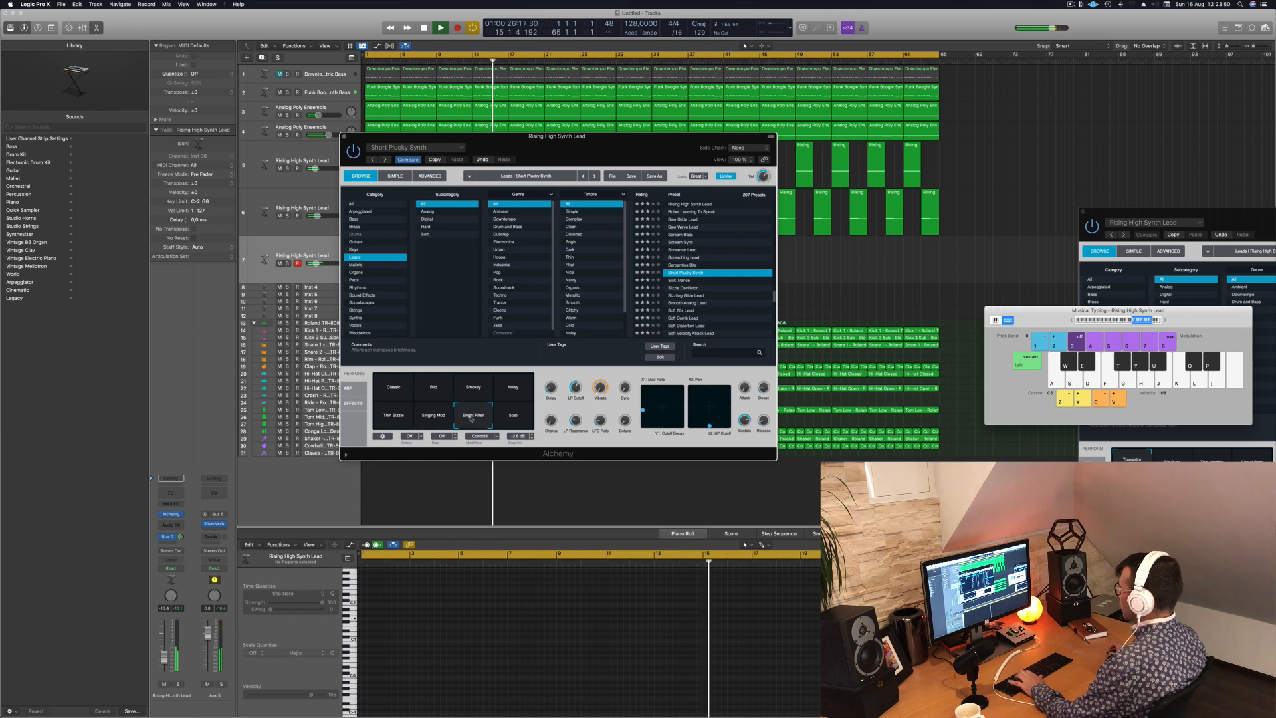
pyautogui.press('f')
pyautogui.click(507, 415)
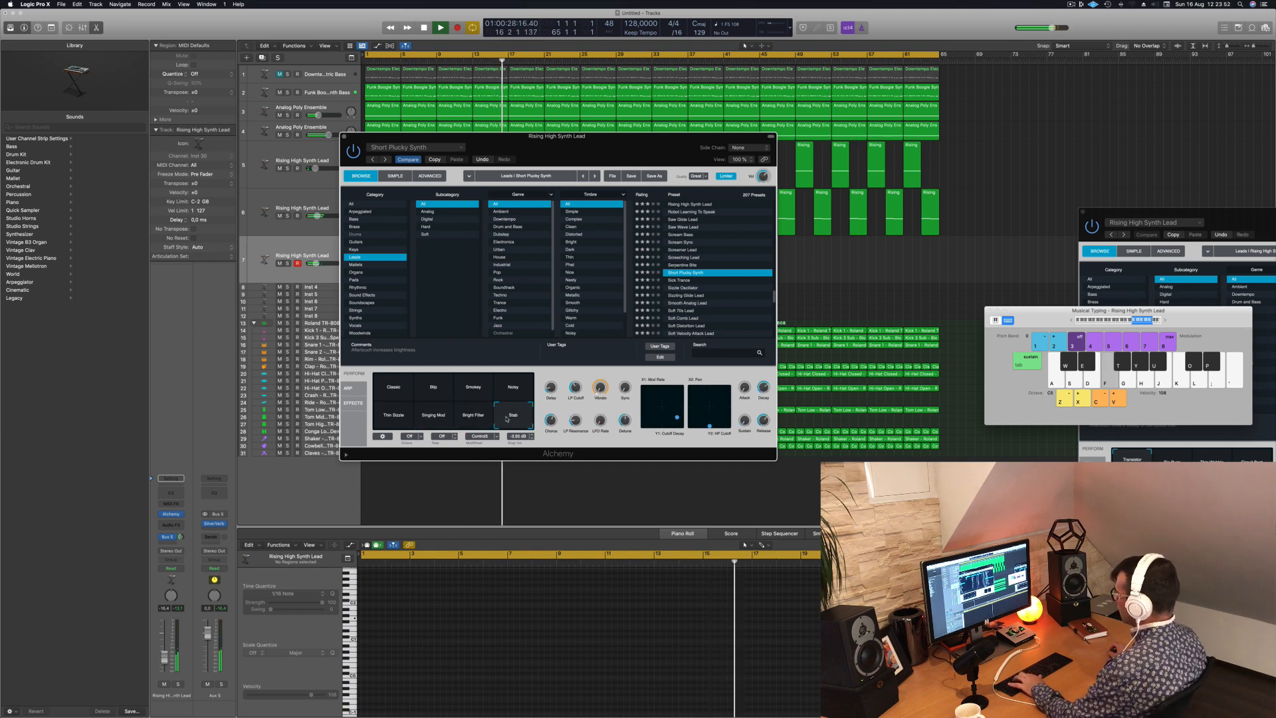
pyautogui.press('d')
pyautogui.press('d')
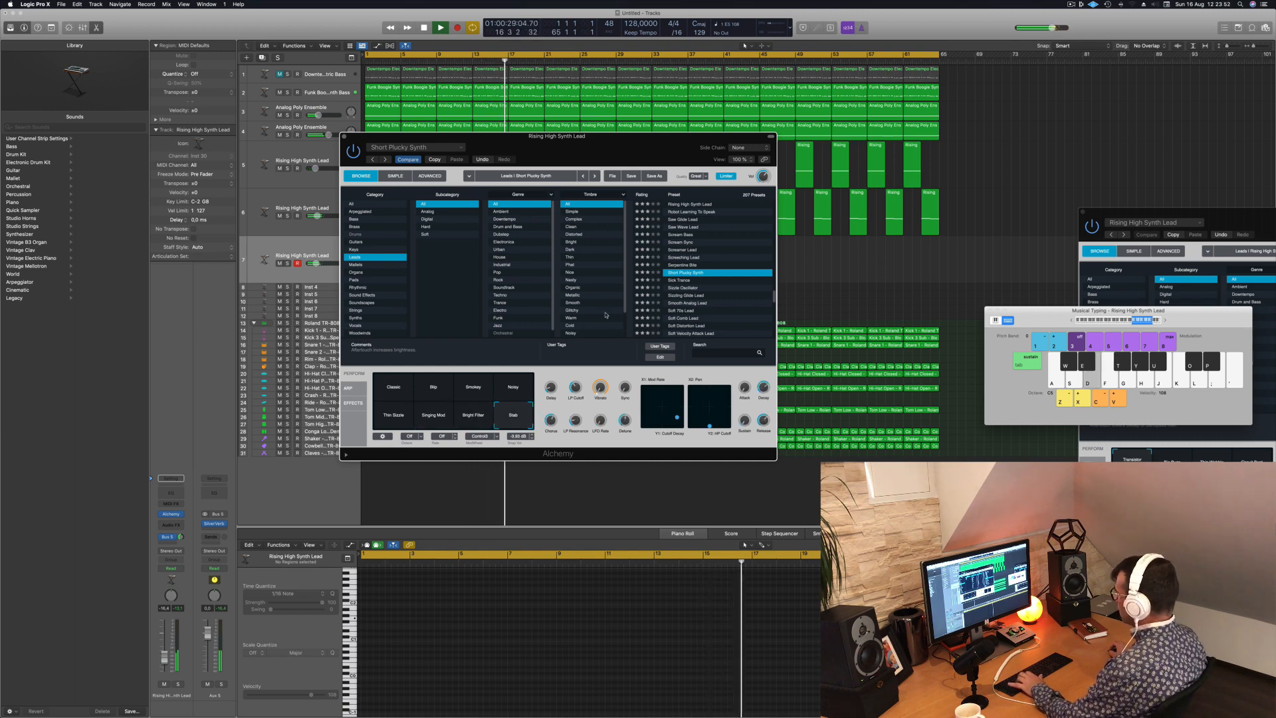
# - Load the Sizzle Oscillator preset on the new lead track and try it out with a few notes over the song
pyautogui.click(691, 288)
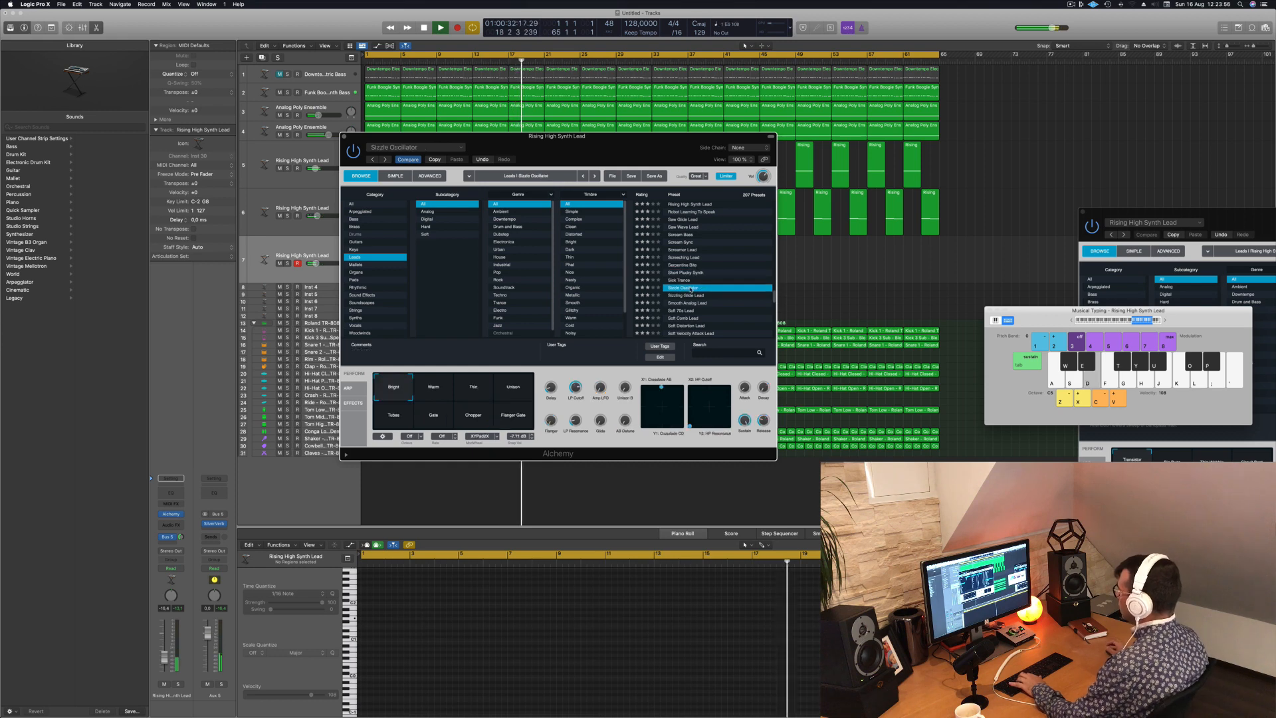
pyautogui.press('f')
pyautogui.press('g')
pyautogui.press('a')
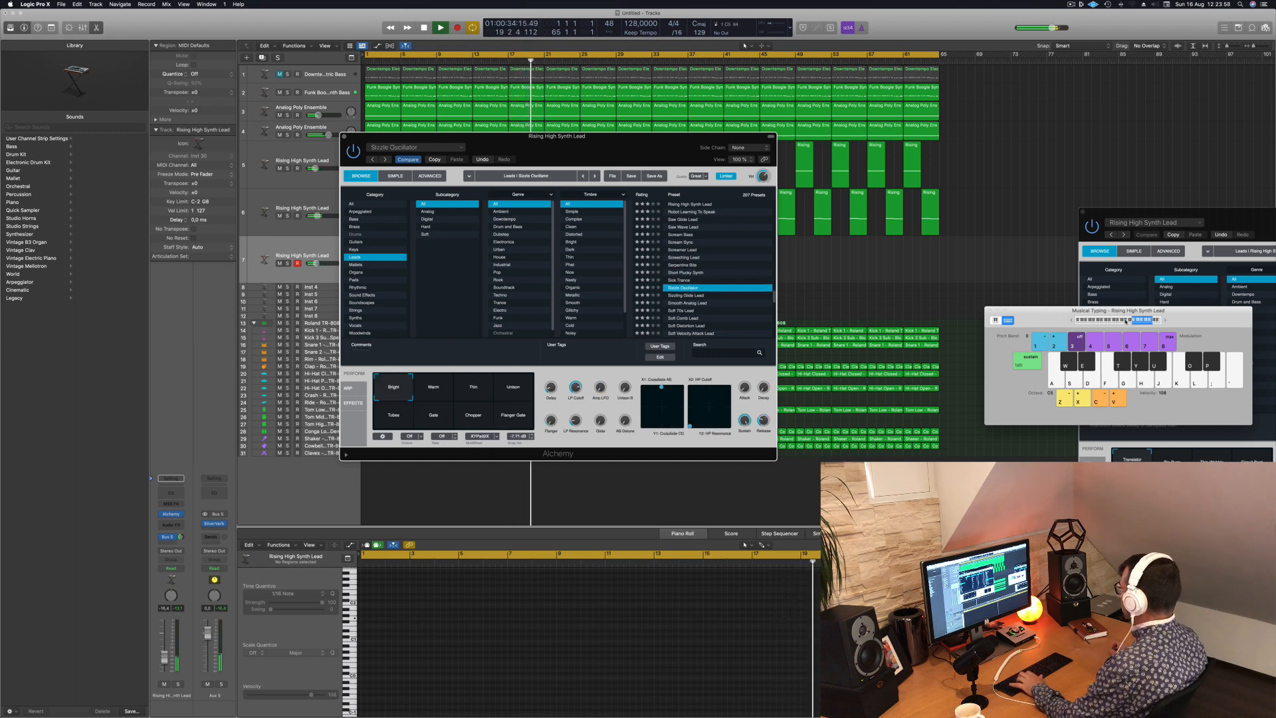
# - Shift the Musical Typing keyboard down to octave C3 and move its window next to the front Alchemy window
pyautogui.click(1126, 322)
pyautogui.moveTo(1181, 314); pyautogui.dragTo(1011, 168)
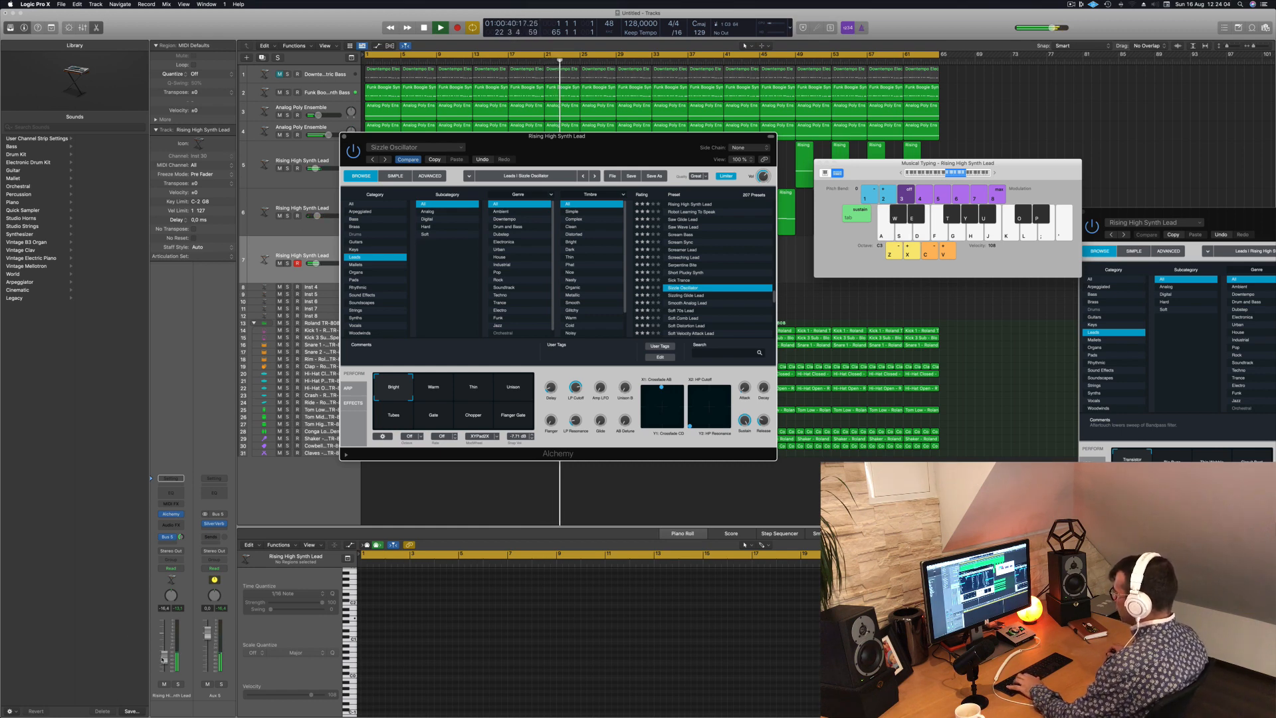
# - Audition the Sizzle Oscillator variations from Warm through Flanger Gate over the song
pyautogui.click(440, 386)
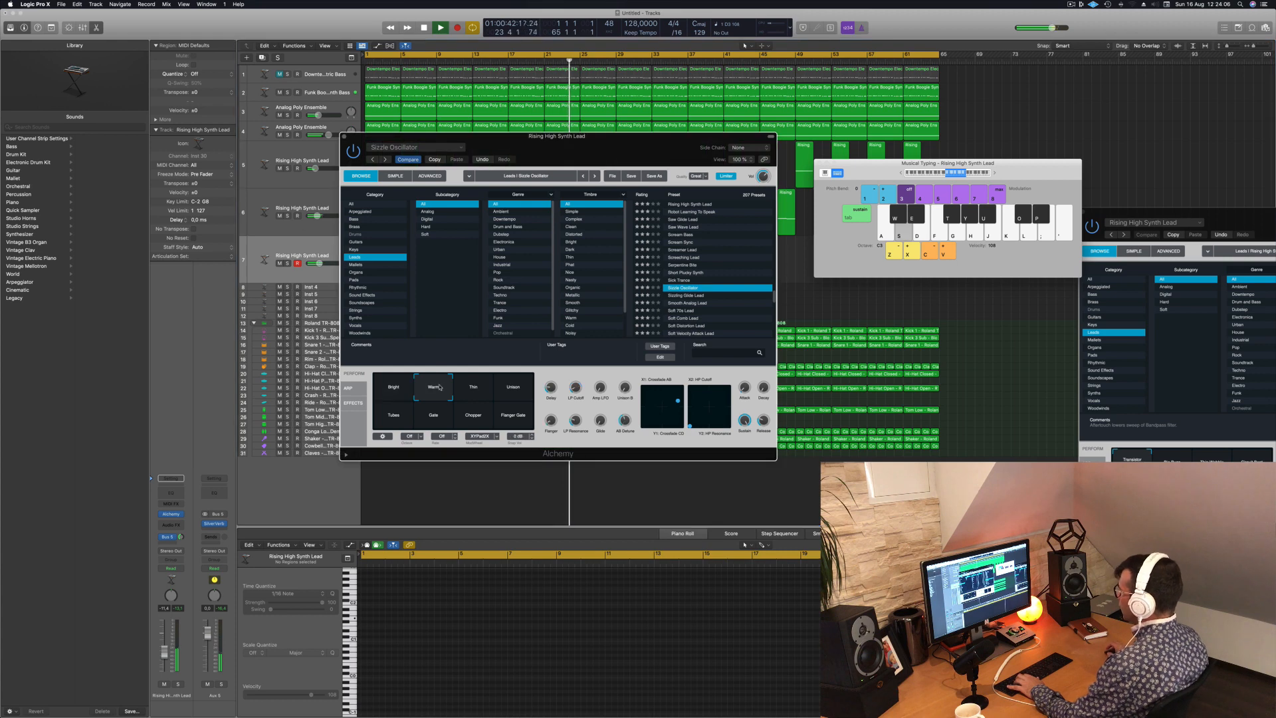
pyautogui.click(473, 391)
pyautogui.click(515, 393)
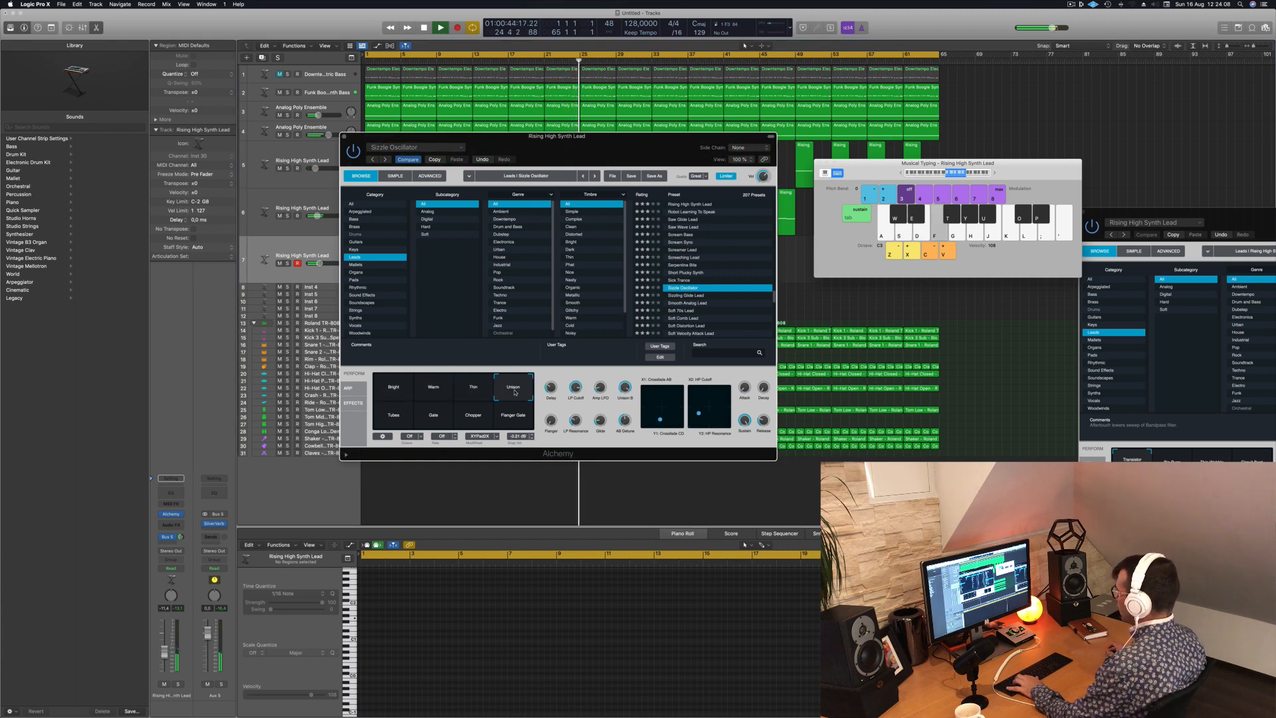
pyautogui.click(390, 415)
pyautogui.click(446, 417)
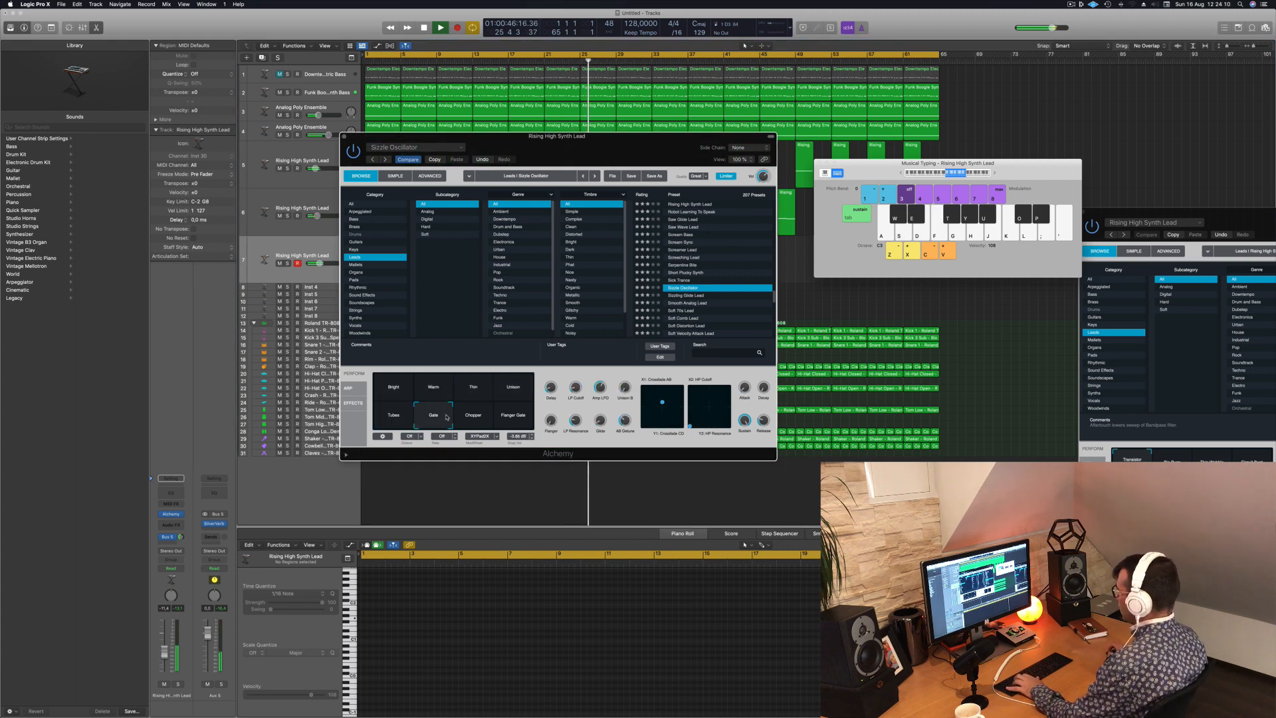
pyautogui.click(465, 417)
pyautogui.click(516, 418)
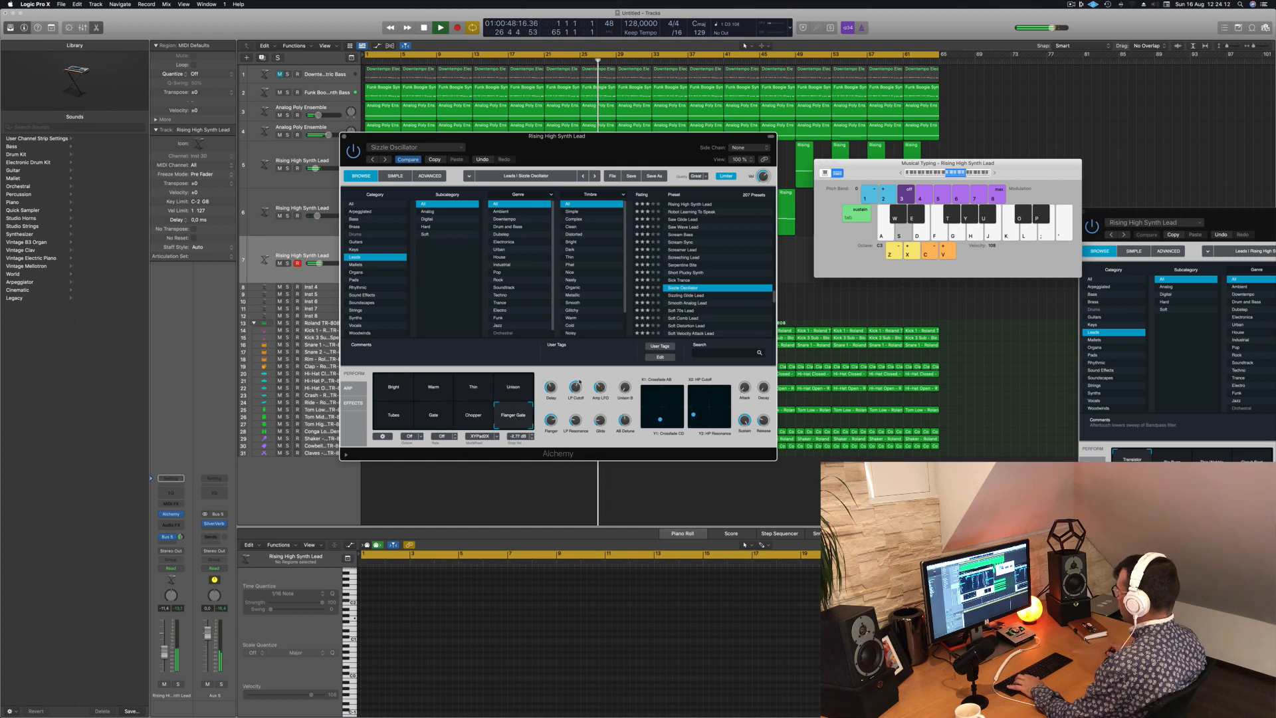
# - Briefly load Sizzling Glide Lead and return to Sizzle Oscillator with the Flanger Gate variation
pyautogui.click(686, 296)
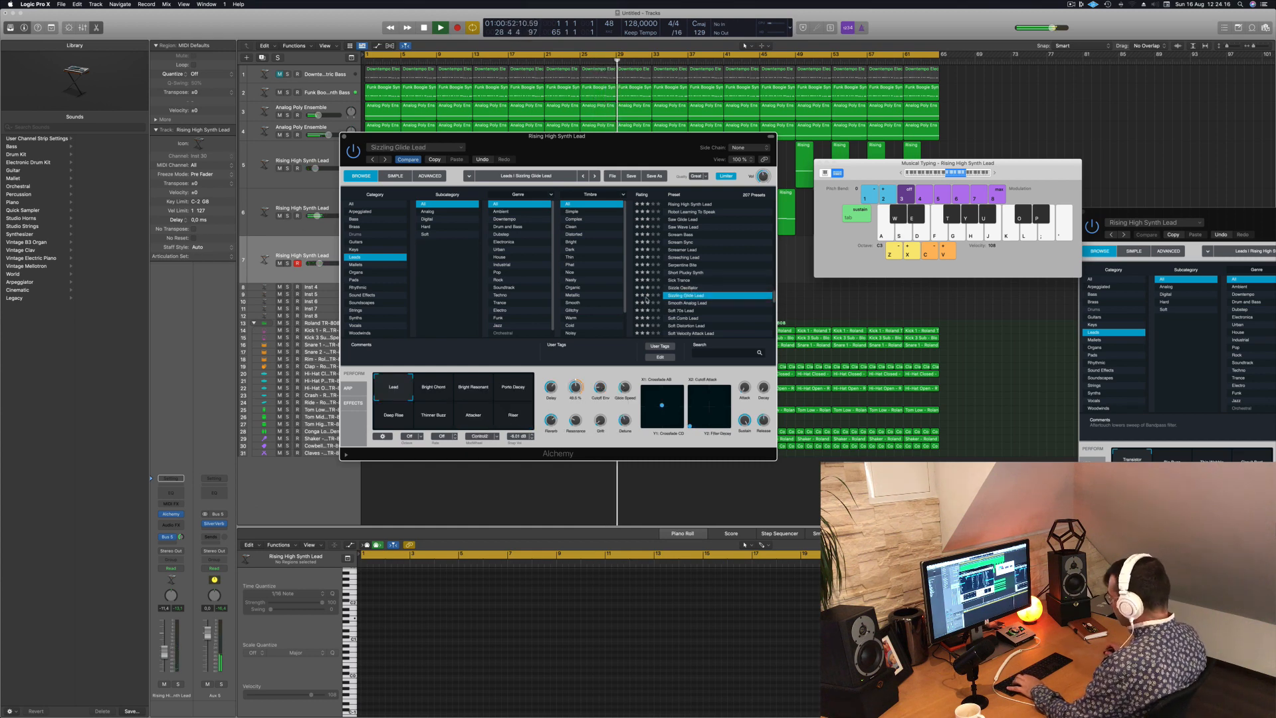
pyautogui.press('Up')
pyautogui.click(507, 419)
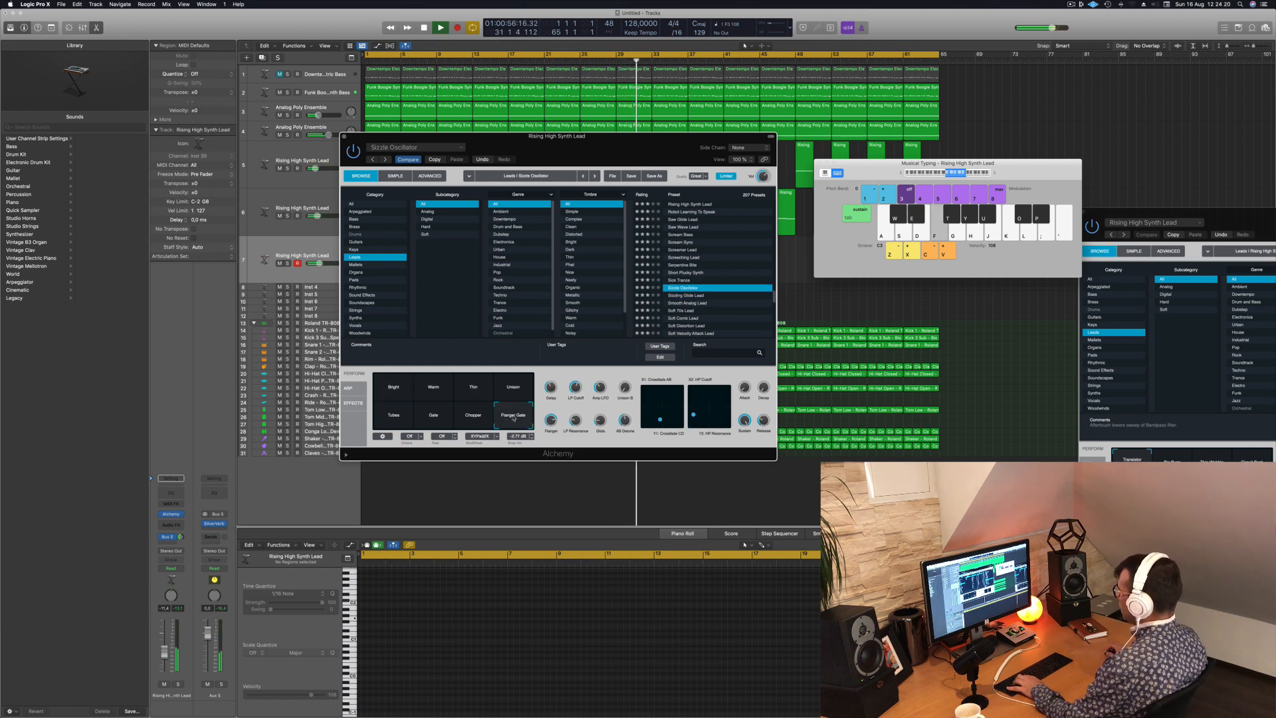
# - Try out low and high melody notes with Sizzle Oscillator's Flanger Gate variation over the song
pyautogui.press('f')
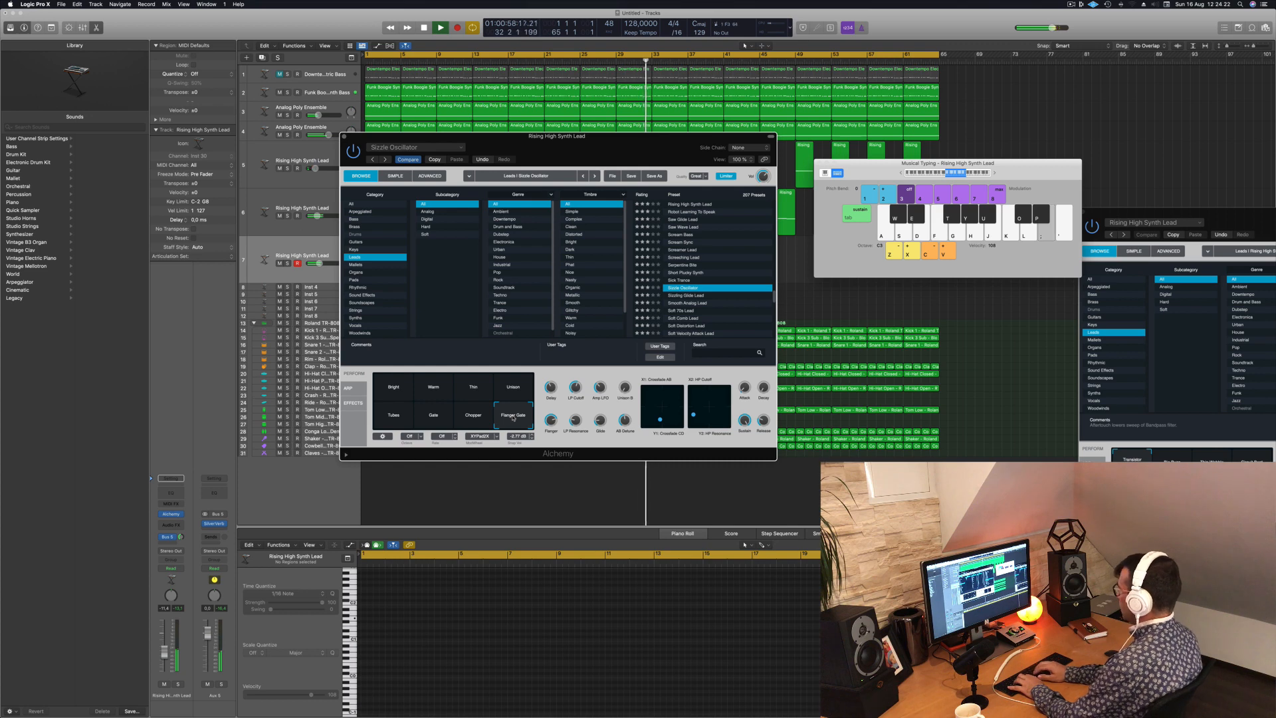
pyautogui.press('f')
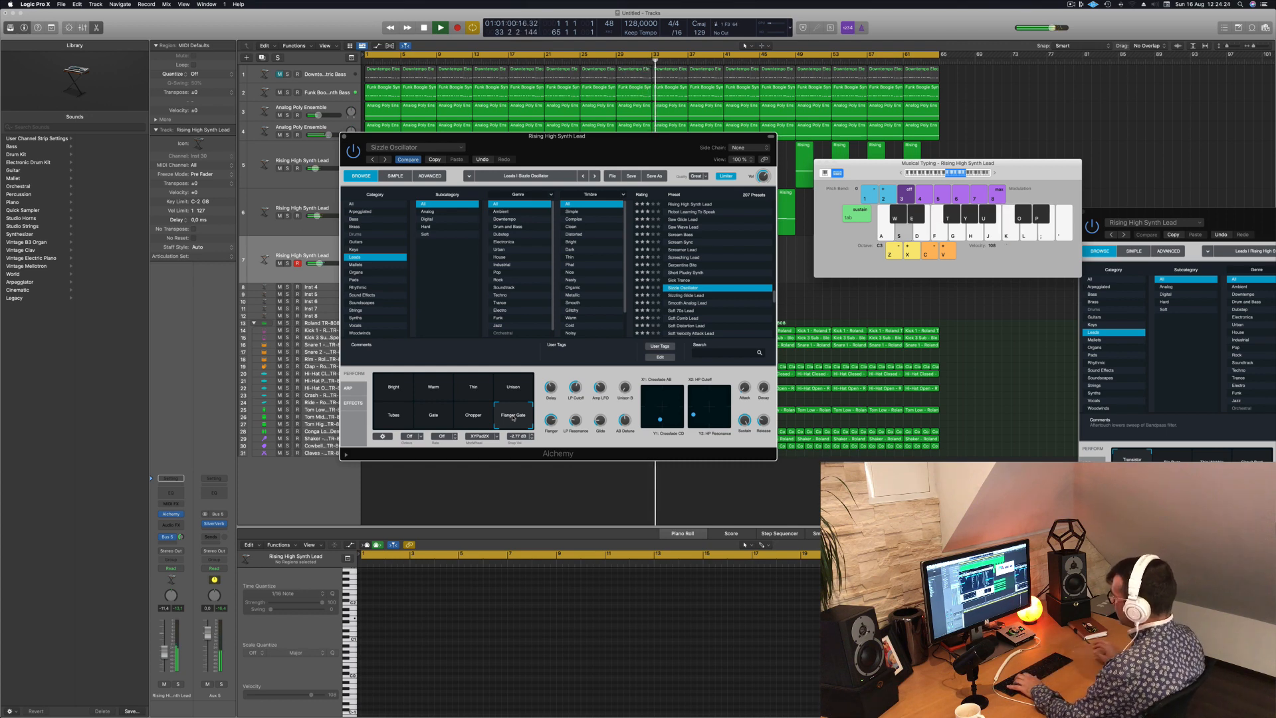
pyautogui.press('f')
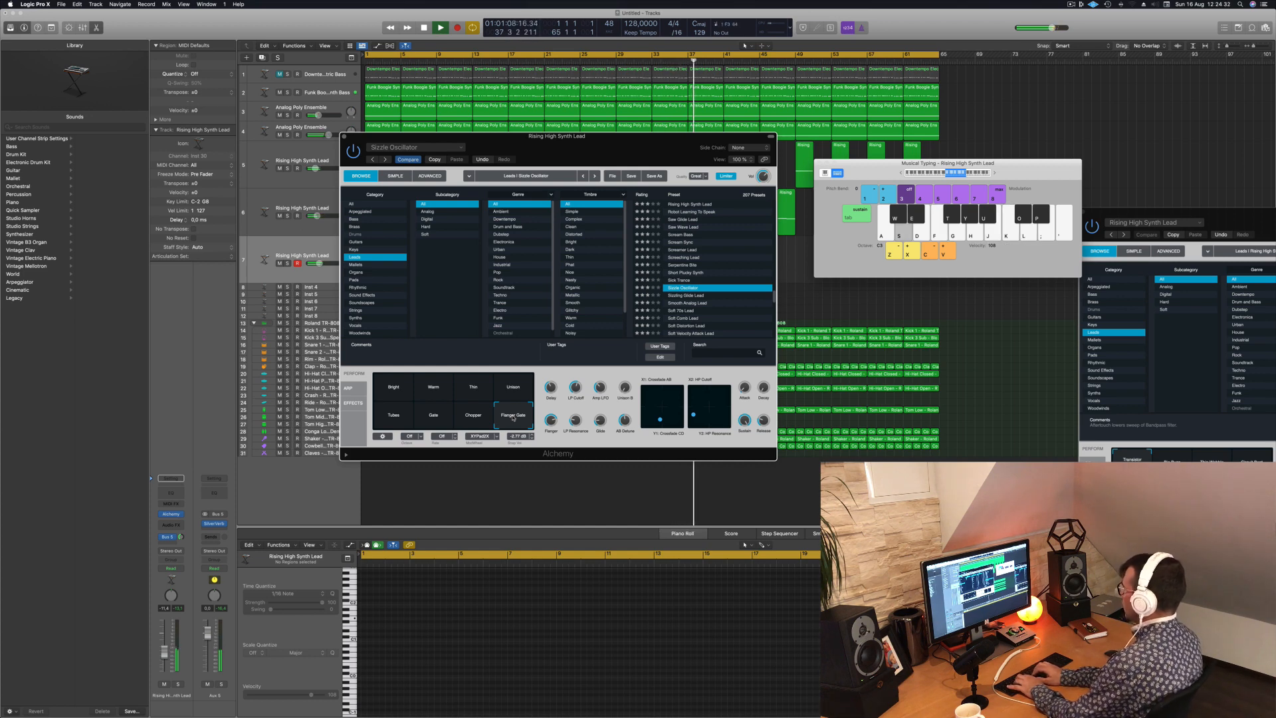
pyautogui.press('l')
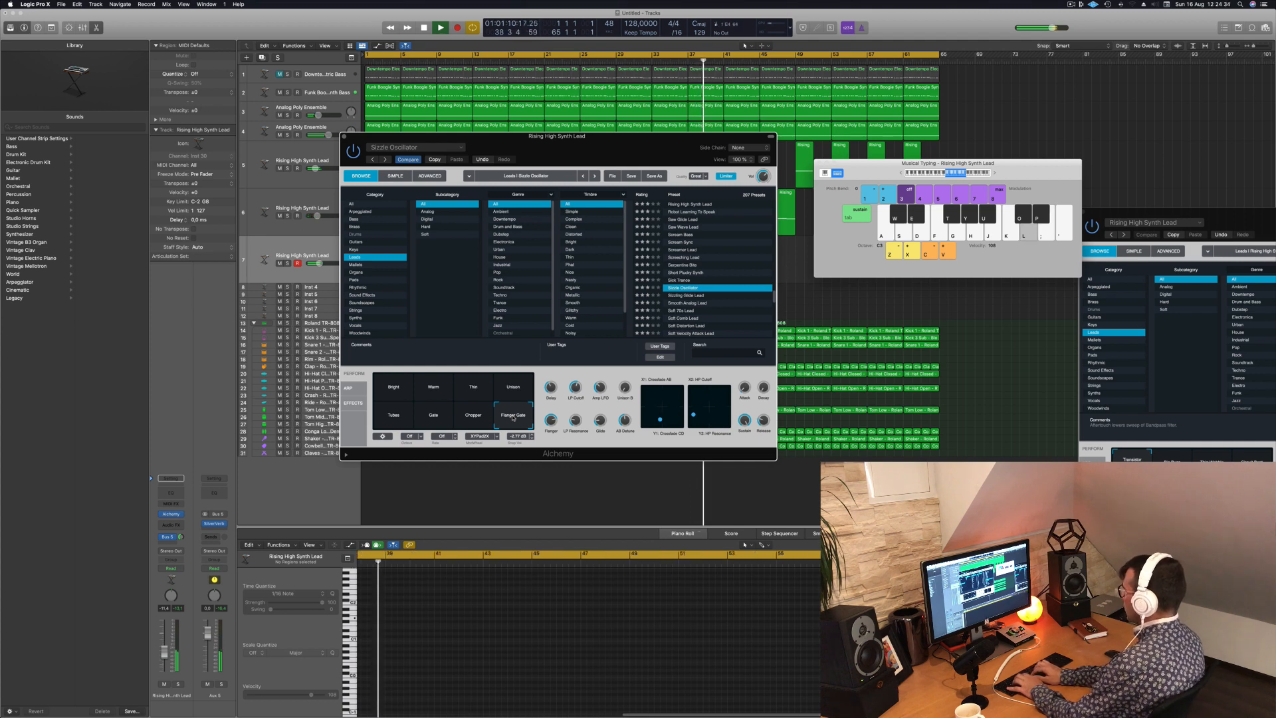
pyautogui.press('f')
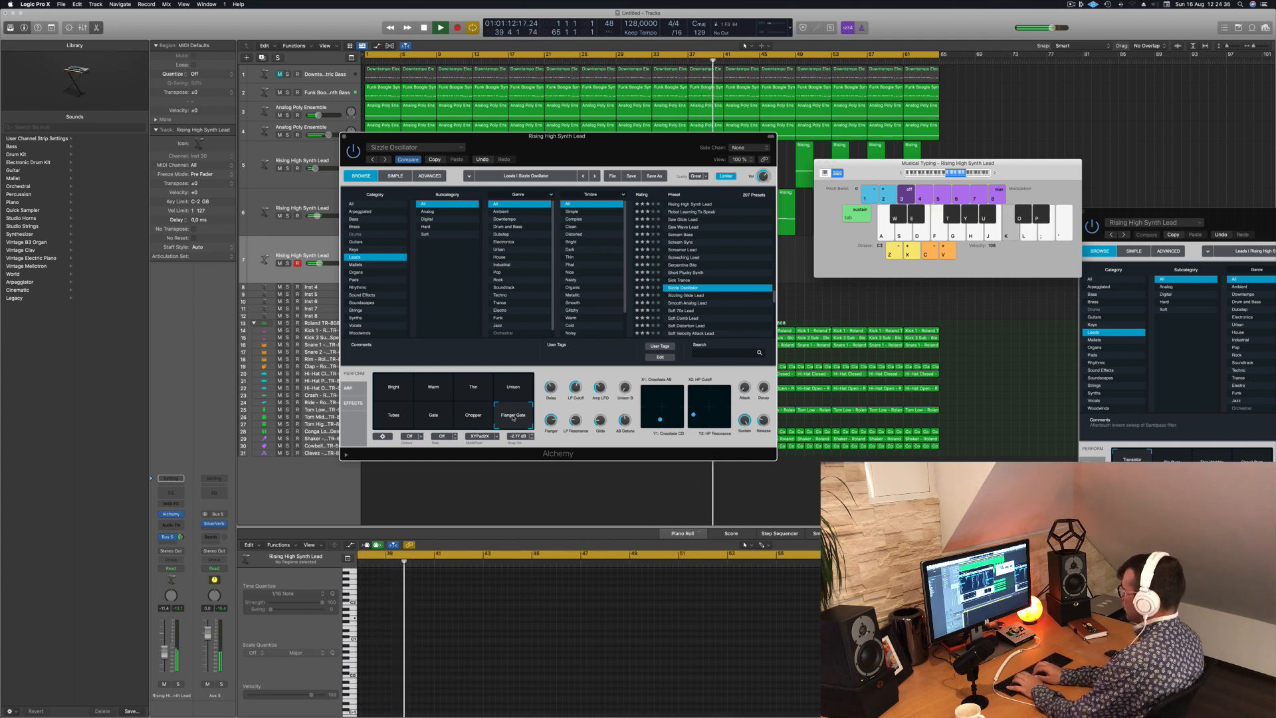
pyautogui.press('s')
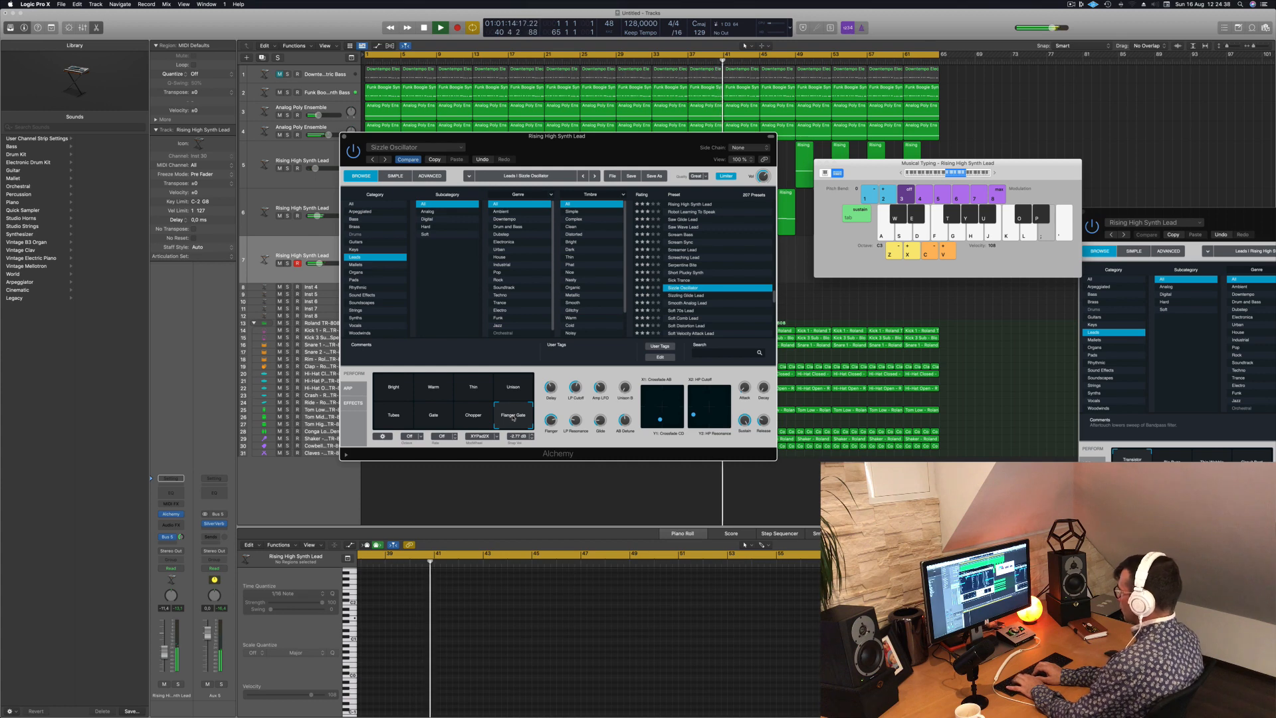
pyautogui.press(';')
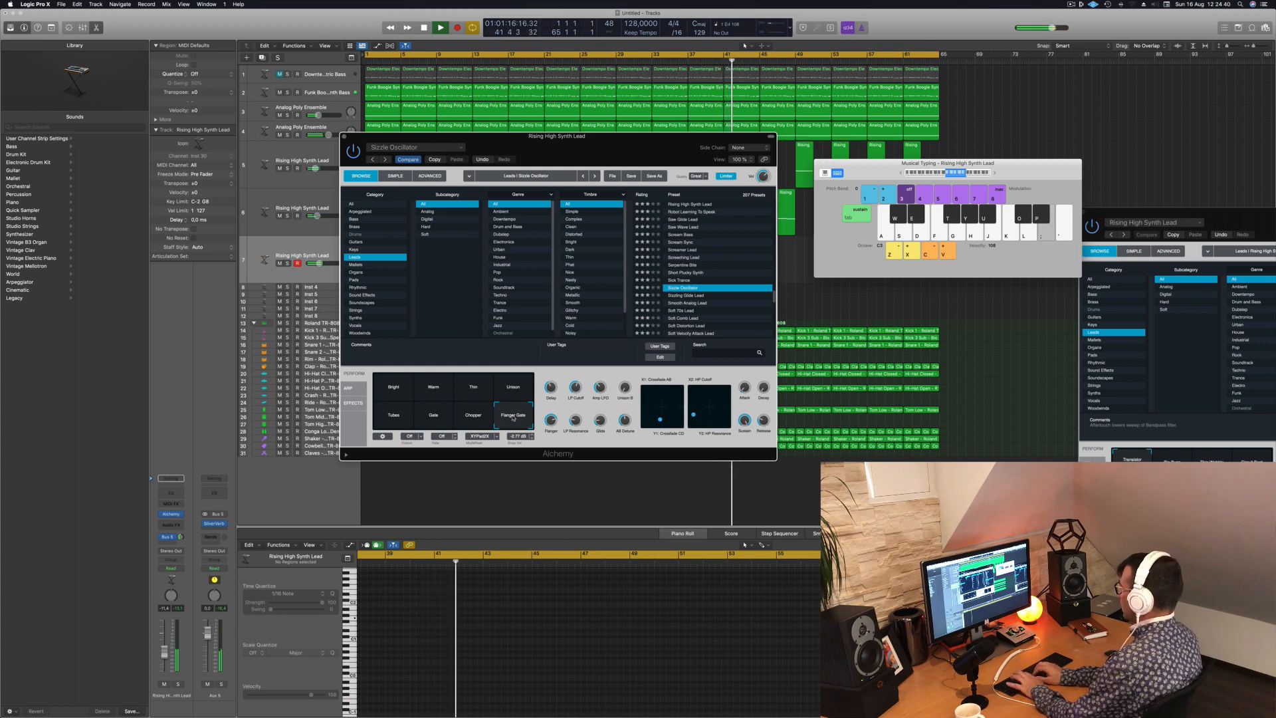
pyautogui.press(';')
pyautogui.press('f')
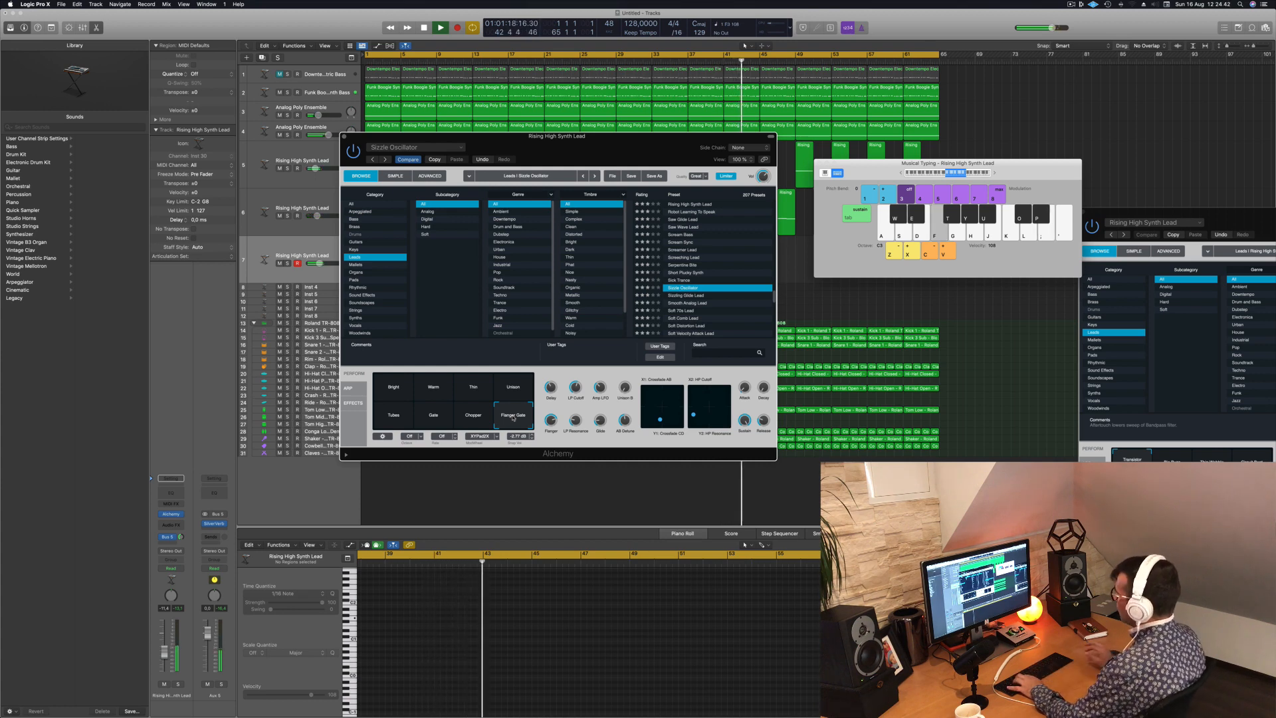
# - Load the Sizzling Glide Lead preset and try it out with a short run of notes over the song
pyautogui.click(686, 296)
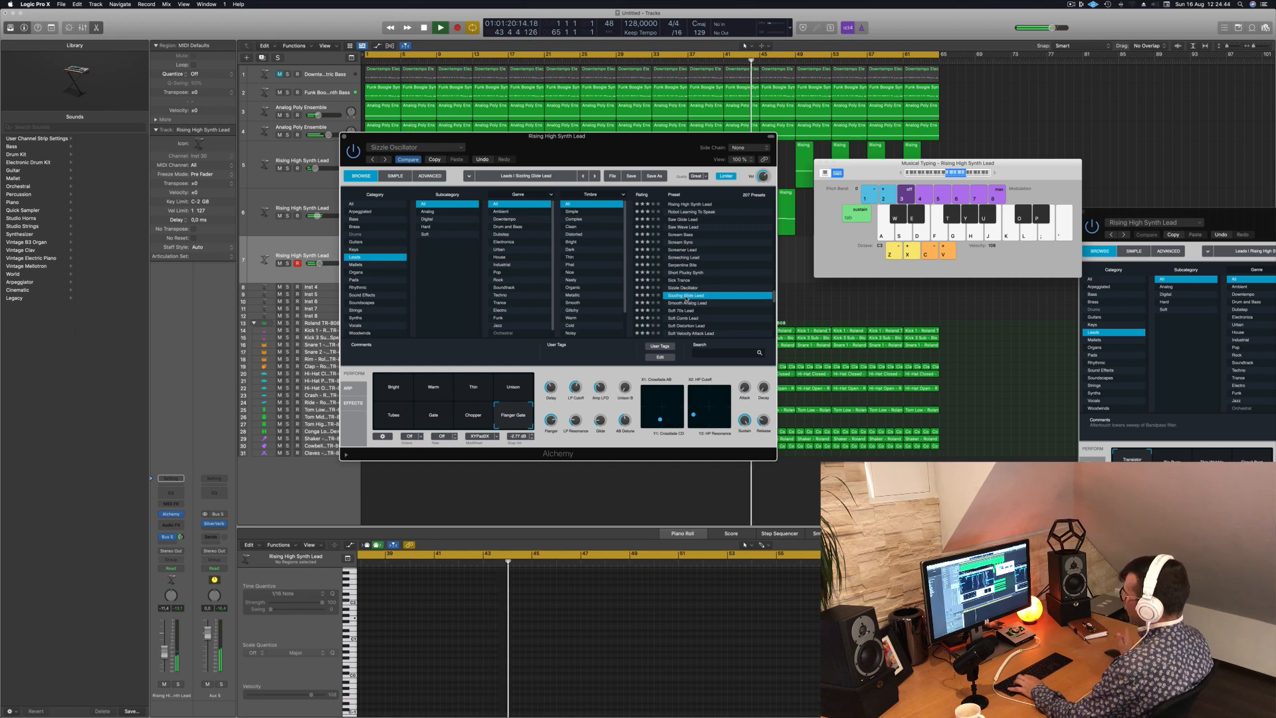
pyautogui.press('f')
pyautogui.press('d')
pyautogui.press('f')
pyautogui.press('g')
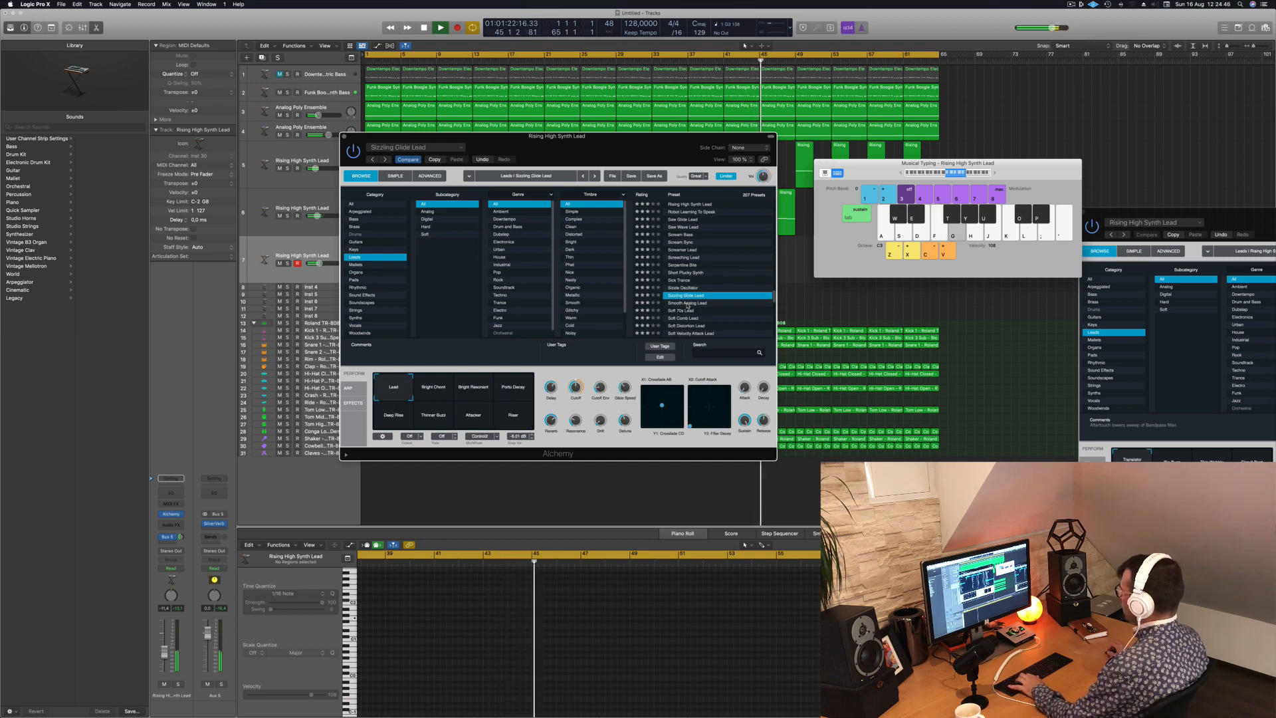
# - Load the Smooth Analog Lead preset and audition it with notes over the song
pyautogui.click(688, 304)
pyautogui.press('d')
pyautogui.press('f')
pyautogui.scroll(-4, 688, 305)
pyautogui.press('g')
pyautogui.press('d')
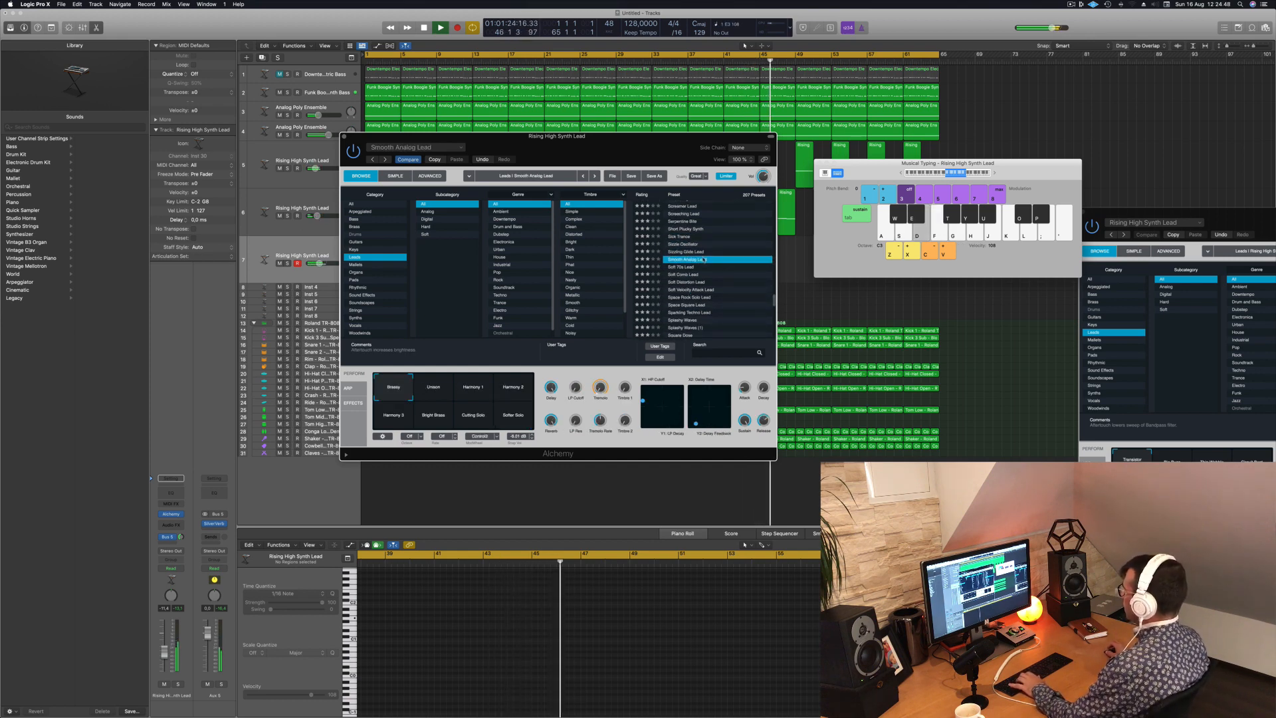
pyautogui.press('f')
pyautogui.press('g')
# - Audition the Soft 70s Lead and Soft Comb Lead presets with single notes over the song
pyautogui.click(683, 267)
pyautogui.press('d')
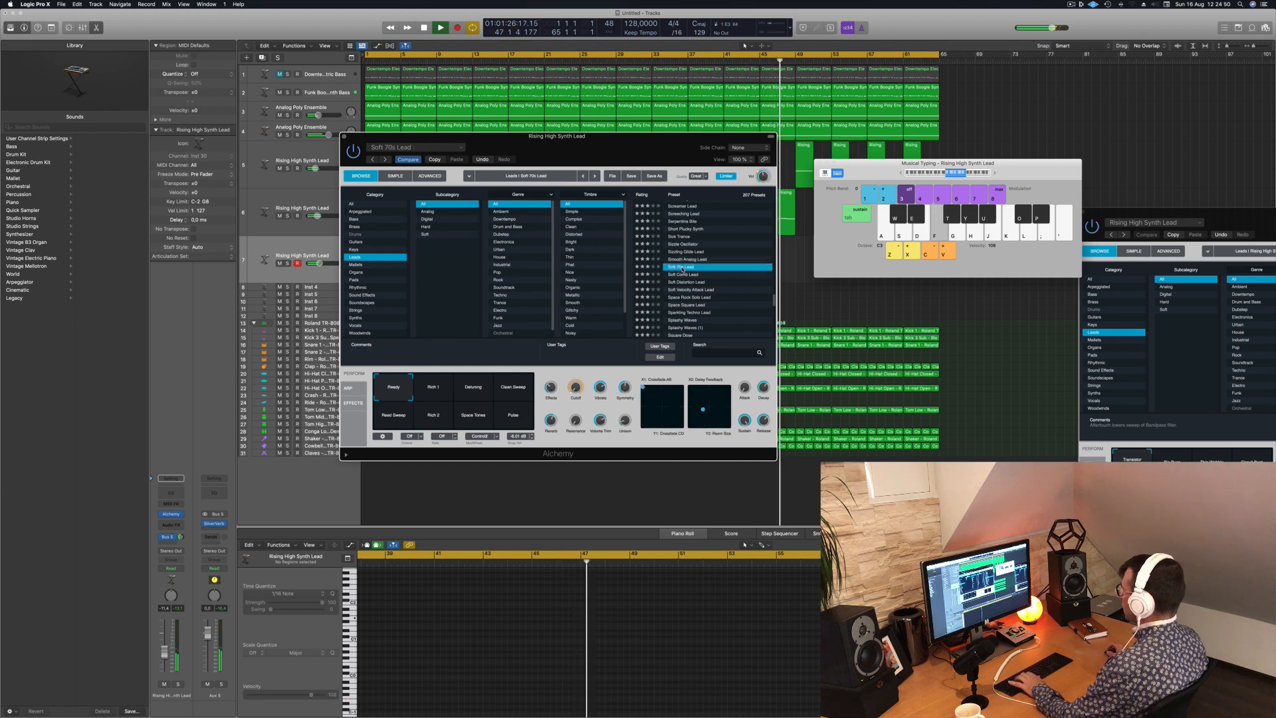
pyautogui.click(688, 274)
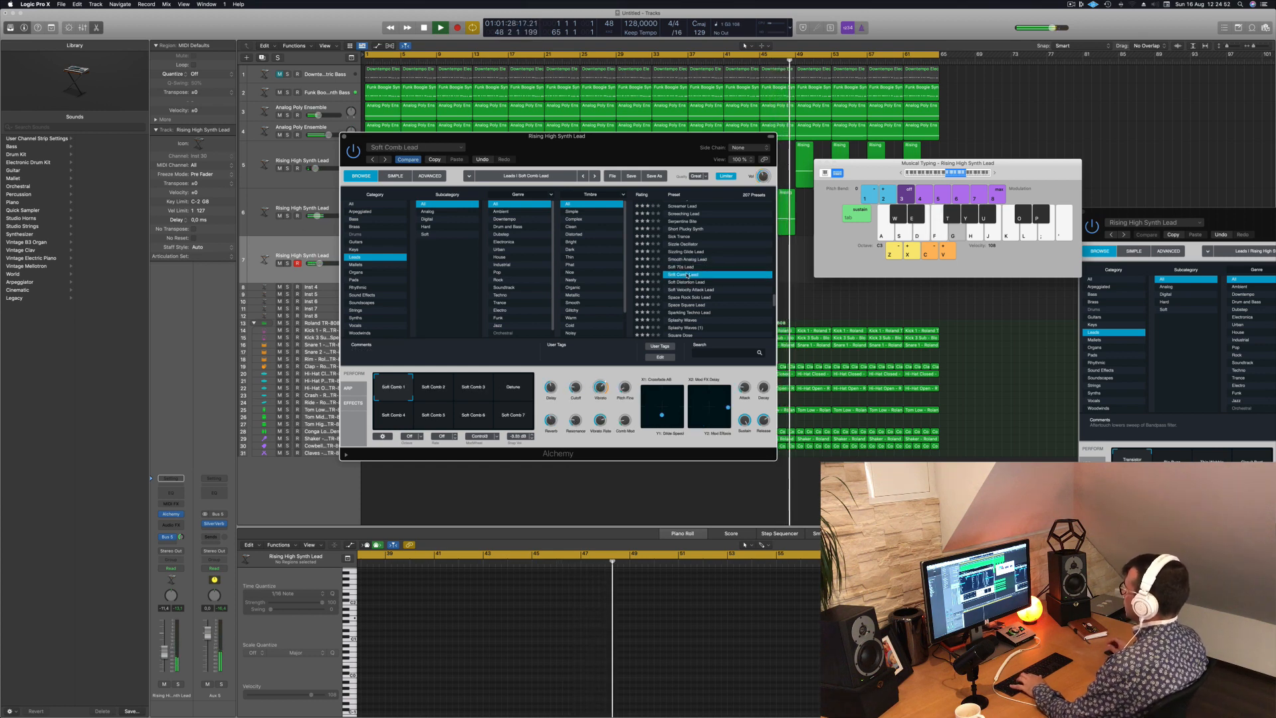
pyautogui.press('g')
# - Load the Soft Distortion Lead preset, play notes over the song and lower the lead track's volume slightly
pyautogui.click(684, 282)
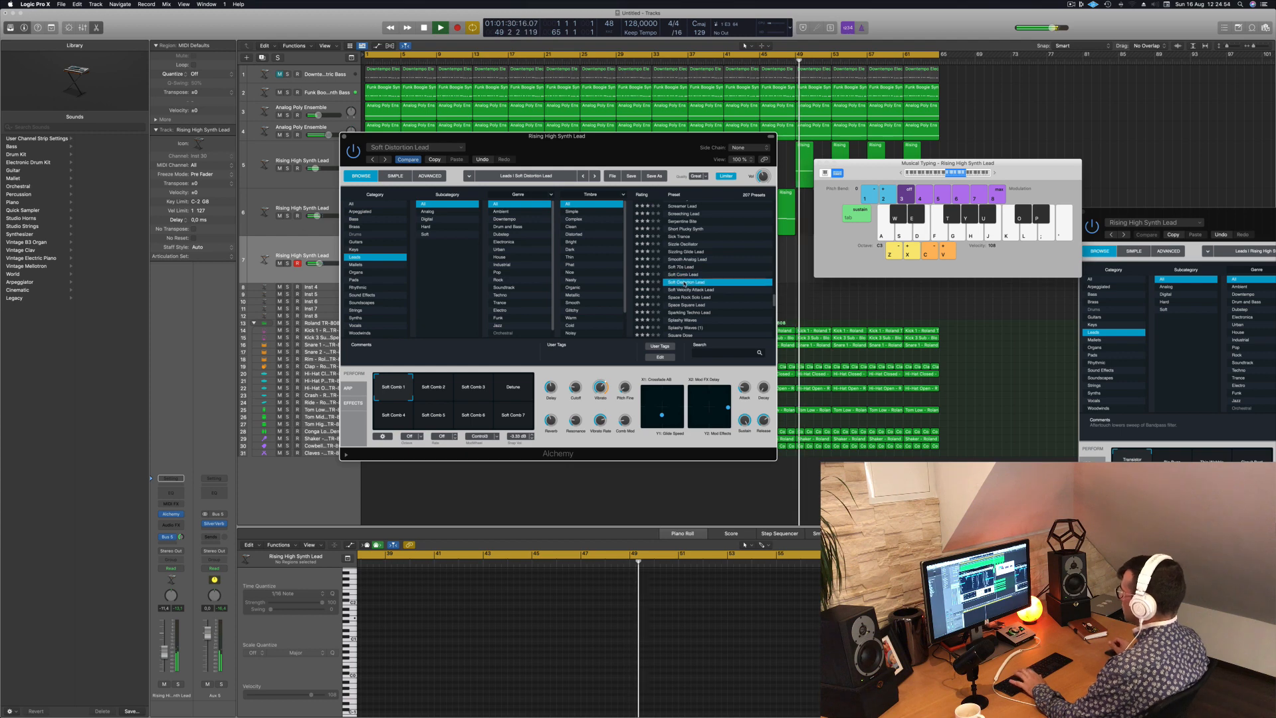
pyautogui.press('d')
pyautogui.press('s')
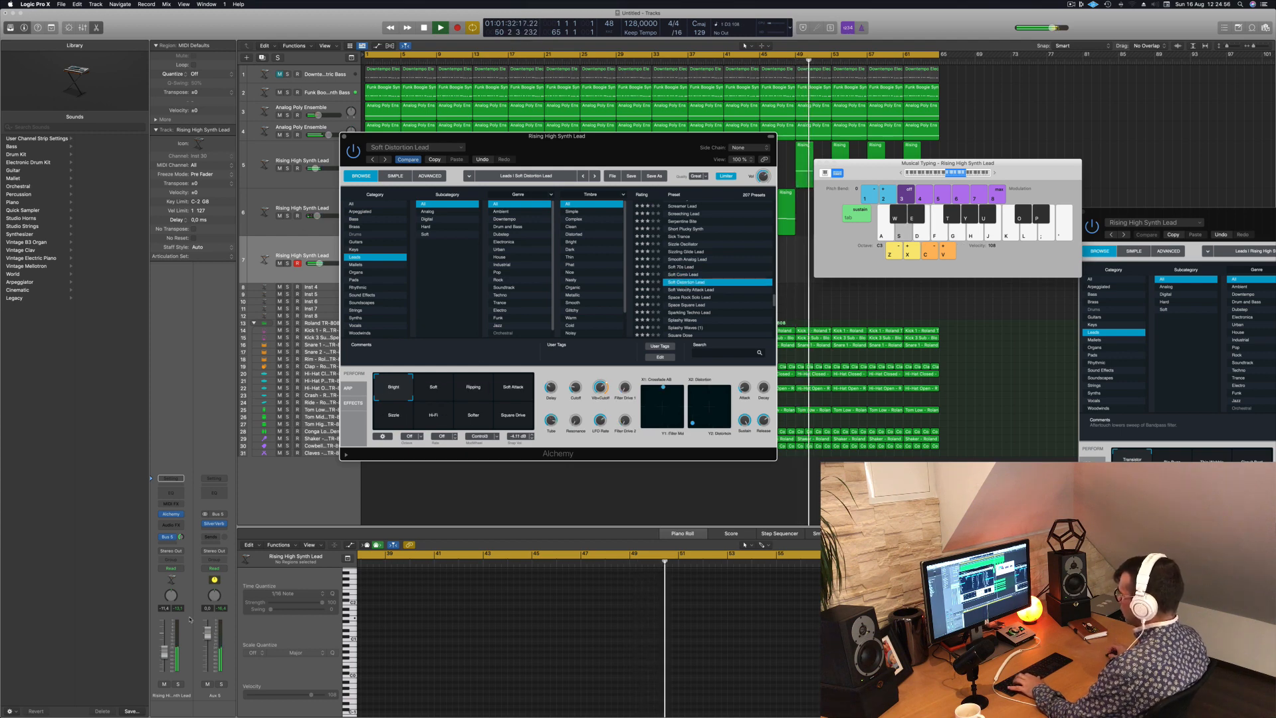
pyautogui.moveTo(164, 655); pyautogui.dragTo(164, 656)
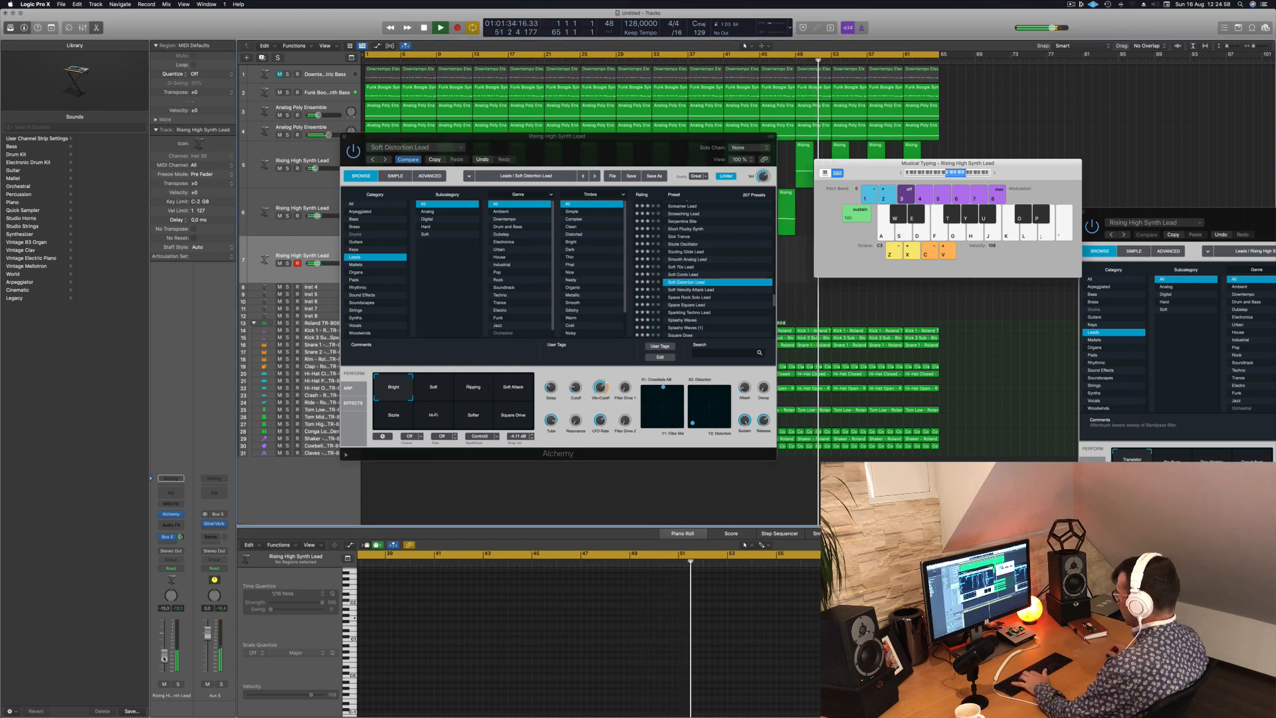
pyautogui.press('j')
pyautogui.press('h')
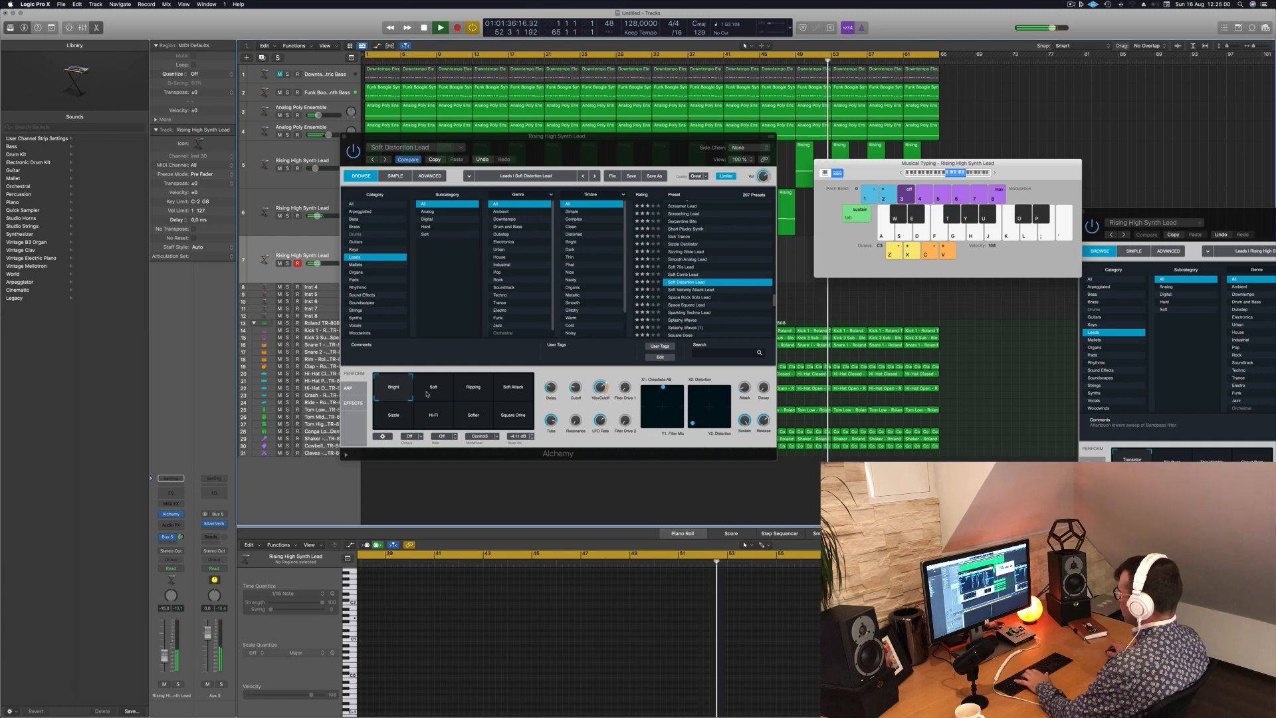
# - Audition Soft Distortion Lead's variations from Soft through Soft Attack with notes over the song
pyautogui.click(439, 391)
pyautogui.click(467, 394)
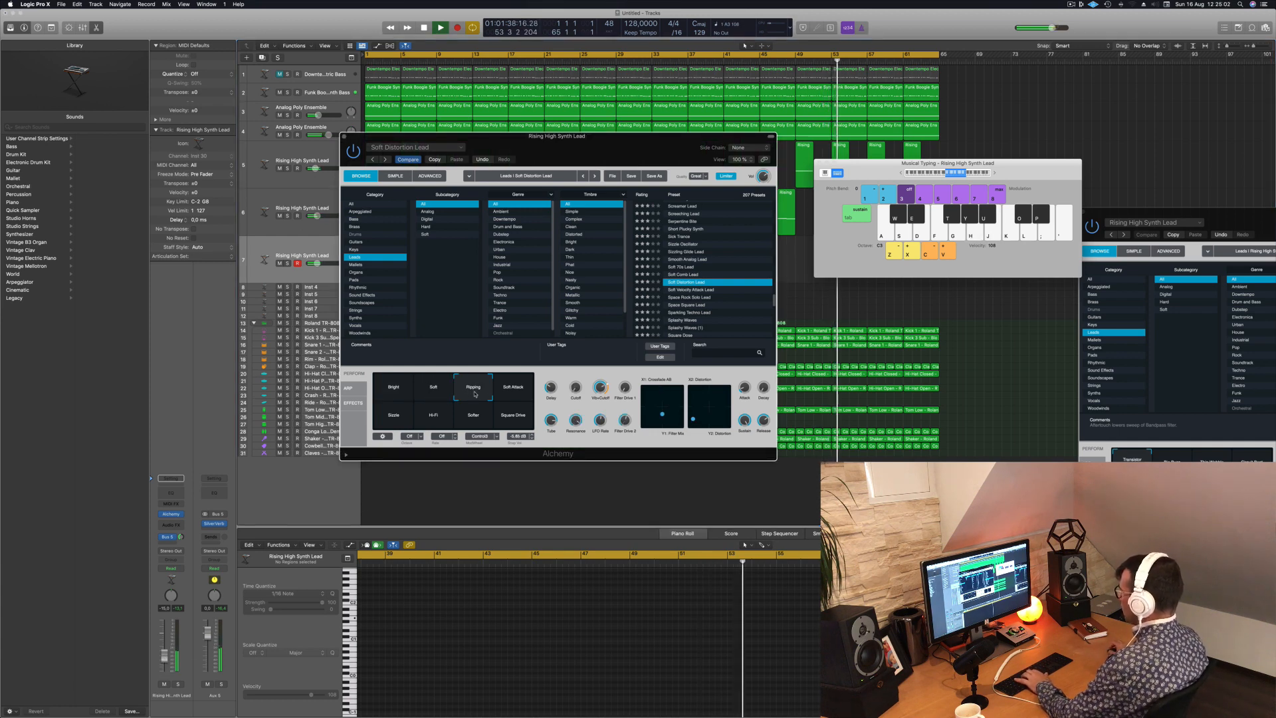
pyautogui.click(498, 396)
pyautogui.press('g')
pyautogui.press('h')
# - Audition further Soft Distortion Lead variations up to Hi-Fi with notes over the song
pyautogui.click(402, 419)
pyautogui.press('g')
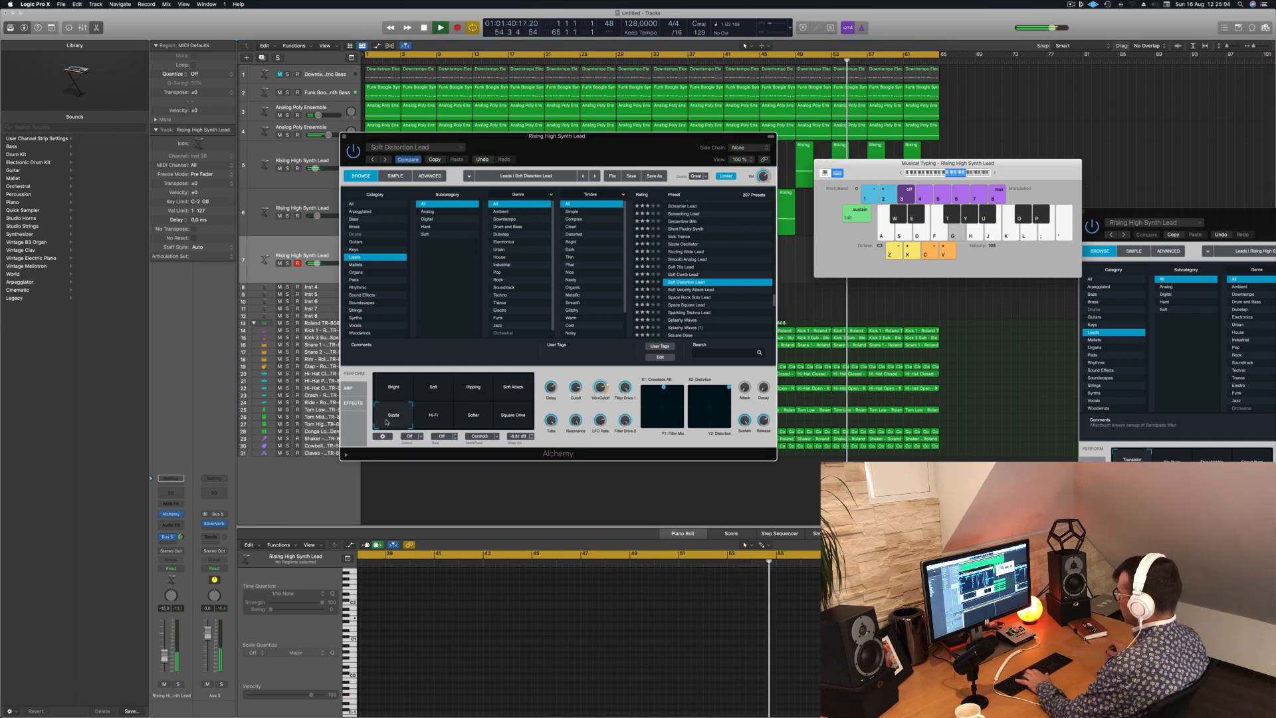
pyautogui.press('h')
pyautogui.click(441, 419)
pyautogui.press('h')
pyautogui.press('j')
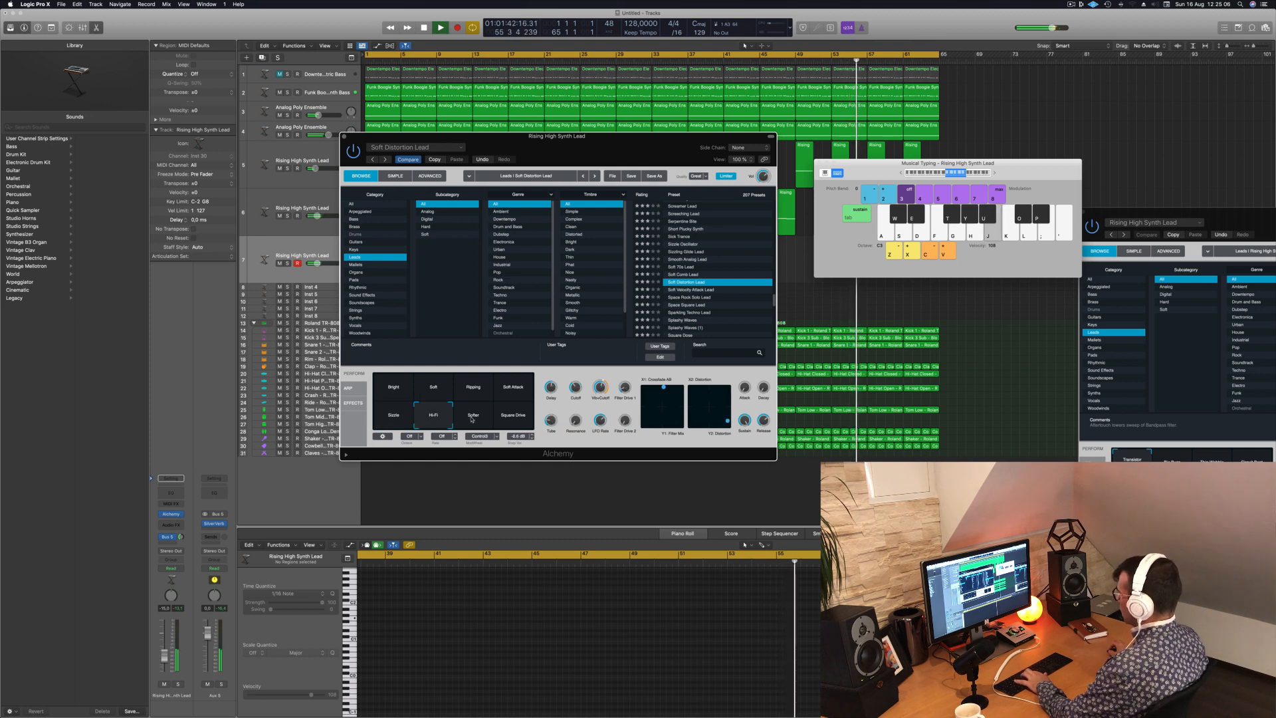
pyautogui.press('g')
# - Compare the Square Drive and Soft Attack variations of Soft Distortion Lead and switch back to Bright
pyautogui.click(528, 416)
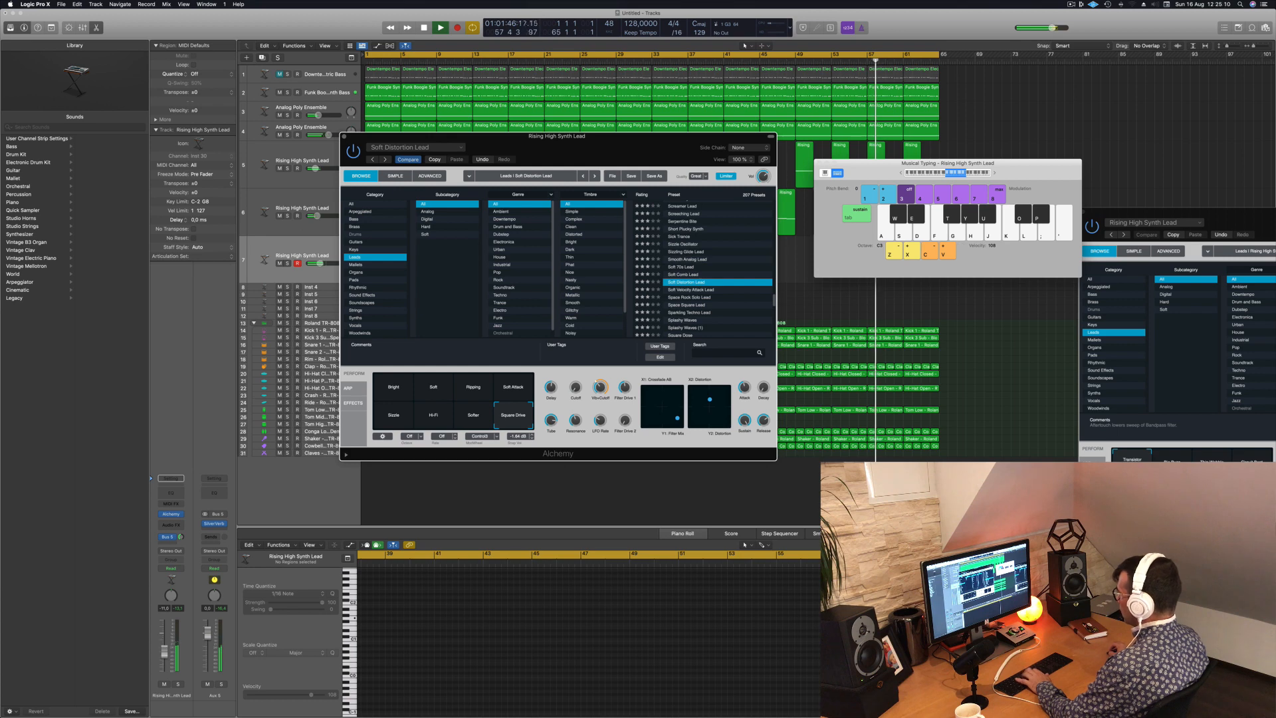
pyautogui.click(530, 395)
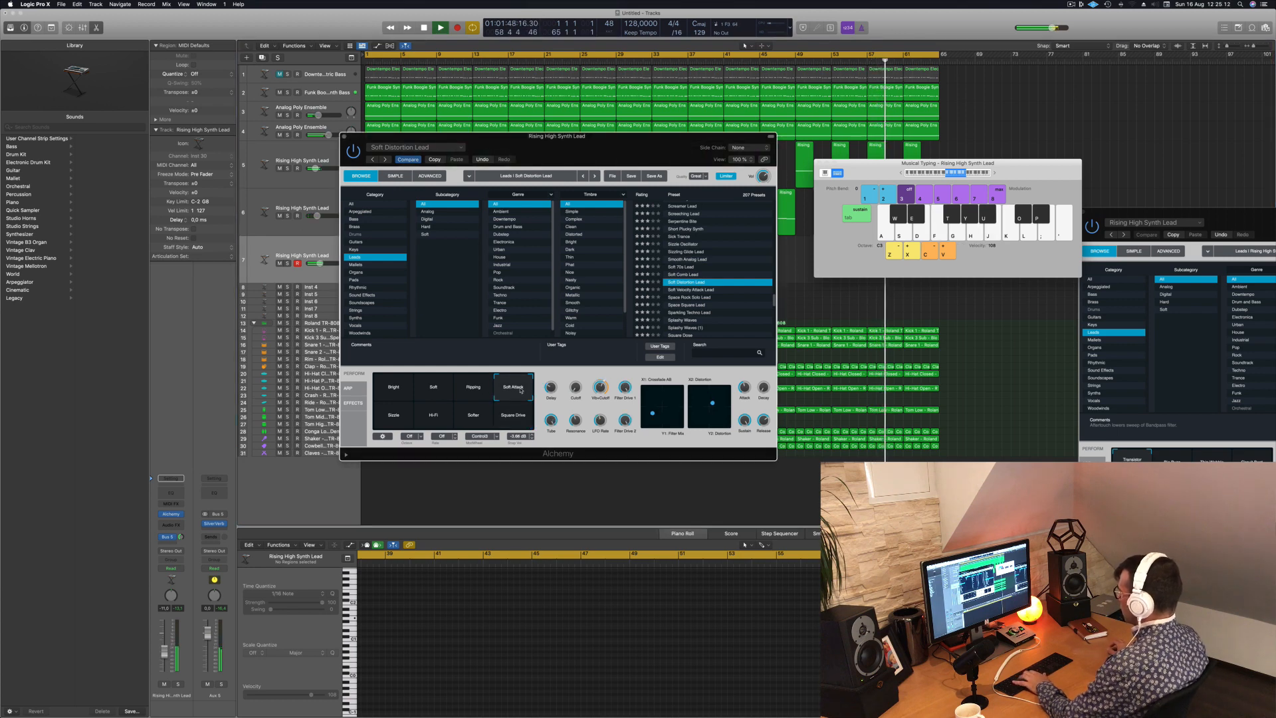
pyautogui.click(397, 388)
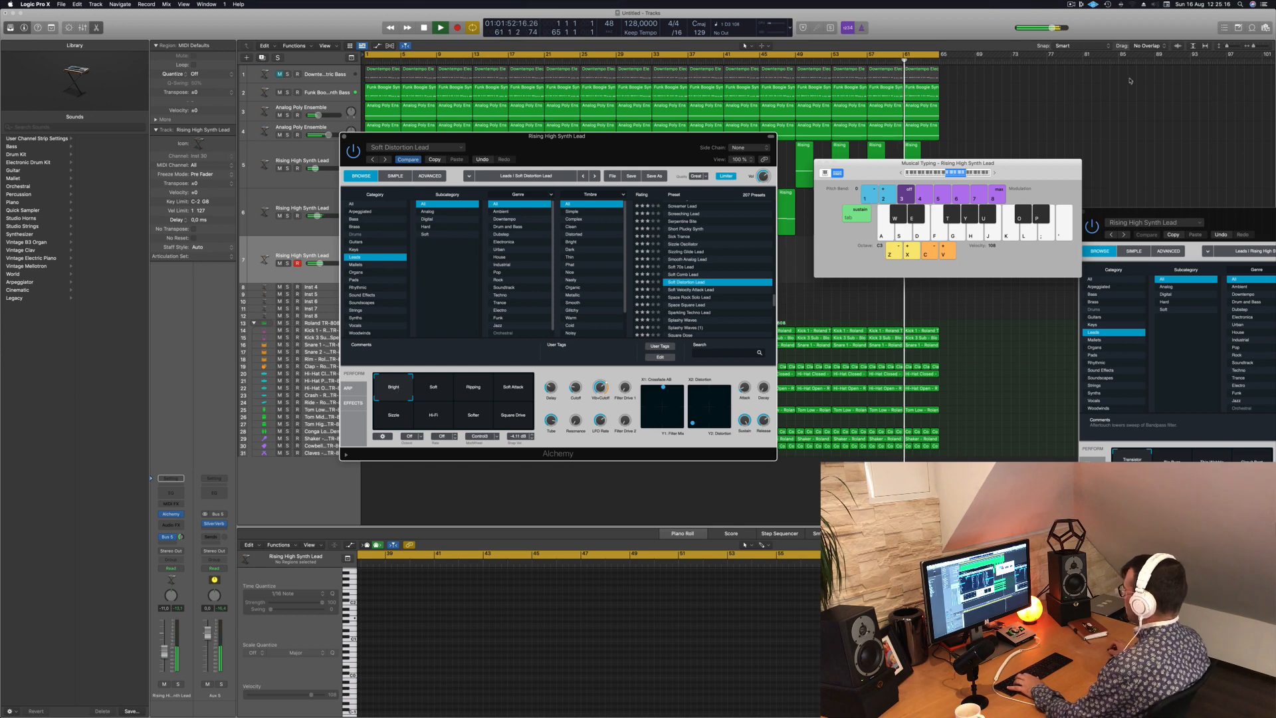
# - Shift the Musical Typing octave range and play notes with Soft Distortion Lead's Bright variation over the song
pyautogui.click(945, 175)
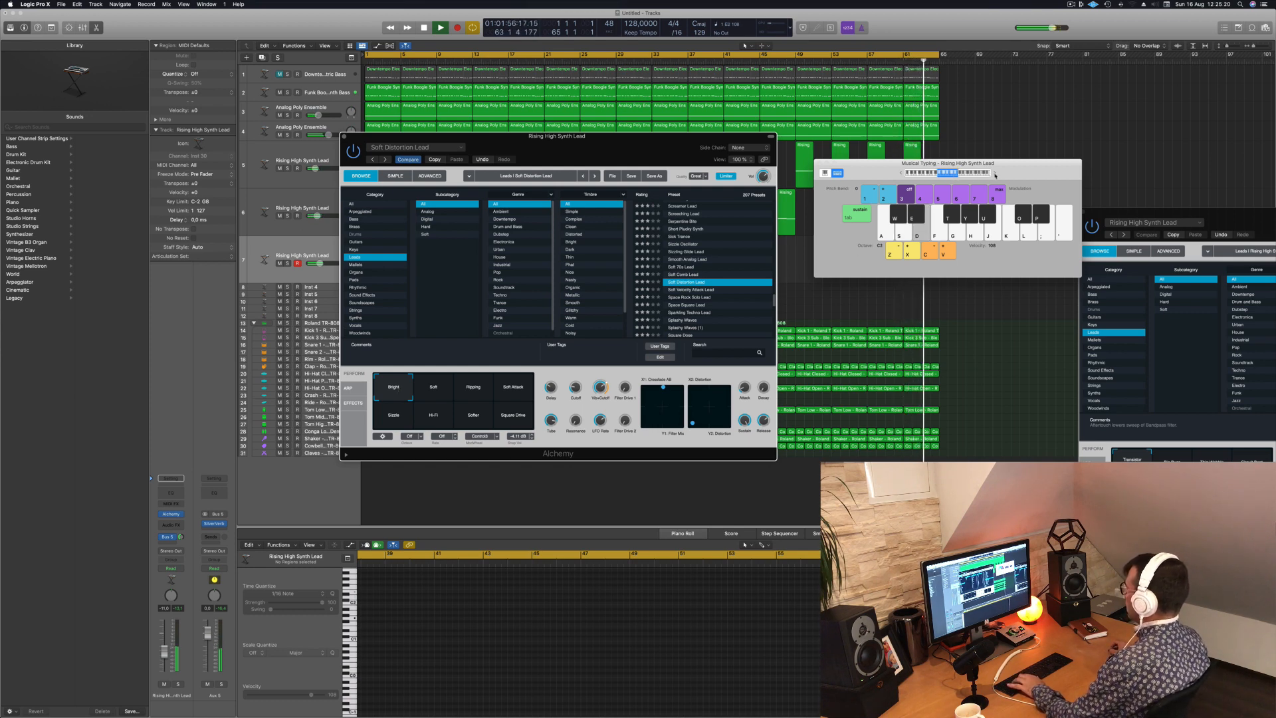
pyautogui.press('f')
pyautogui.press('k')
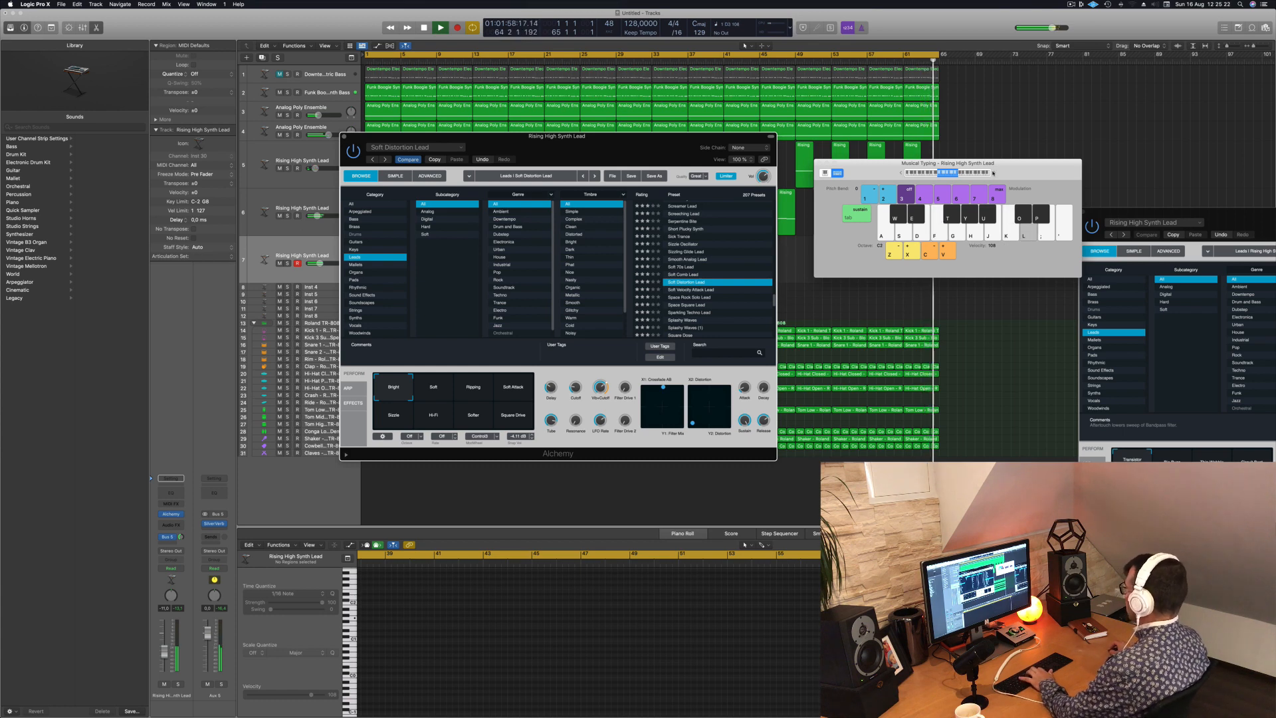
pyautogui.press('j')
pyautogui.press('j')
pyautogui.press('h')
# - Raise the Musical Typing octave to C4 and play a higher melody with Soft Distortion Lead
pyautogui.click(995, 174)
pyautogui.click(995, 174)
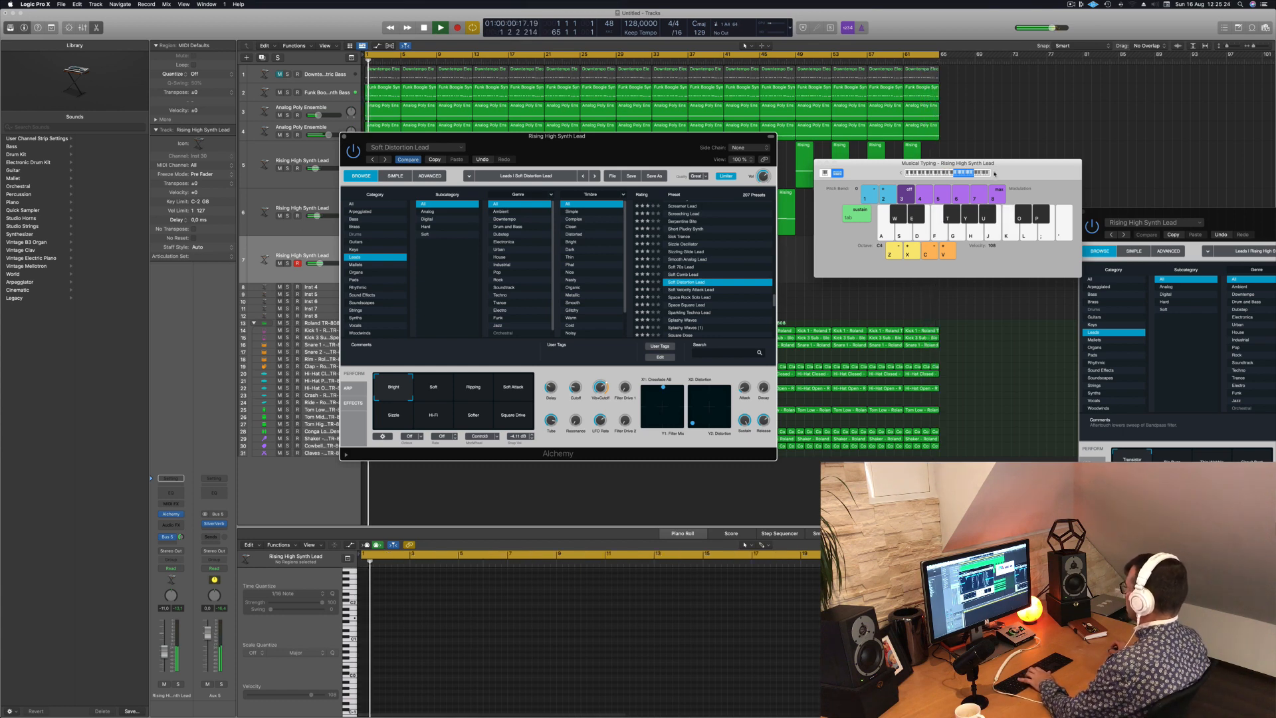
pyautogui.press('h')
pyautogui.press('d')
pyautogui.press('d')
pyautogui.press('d')
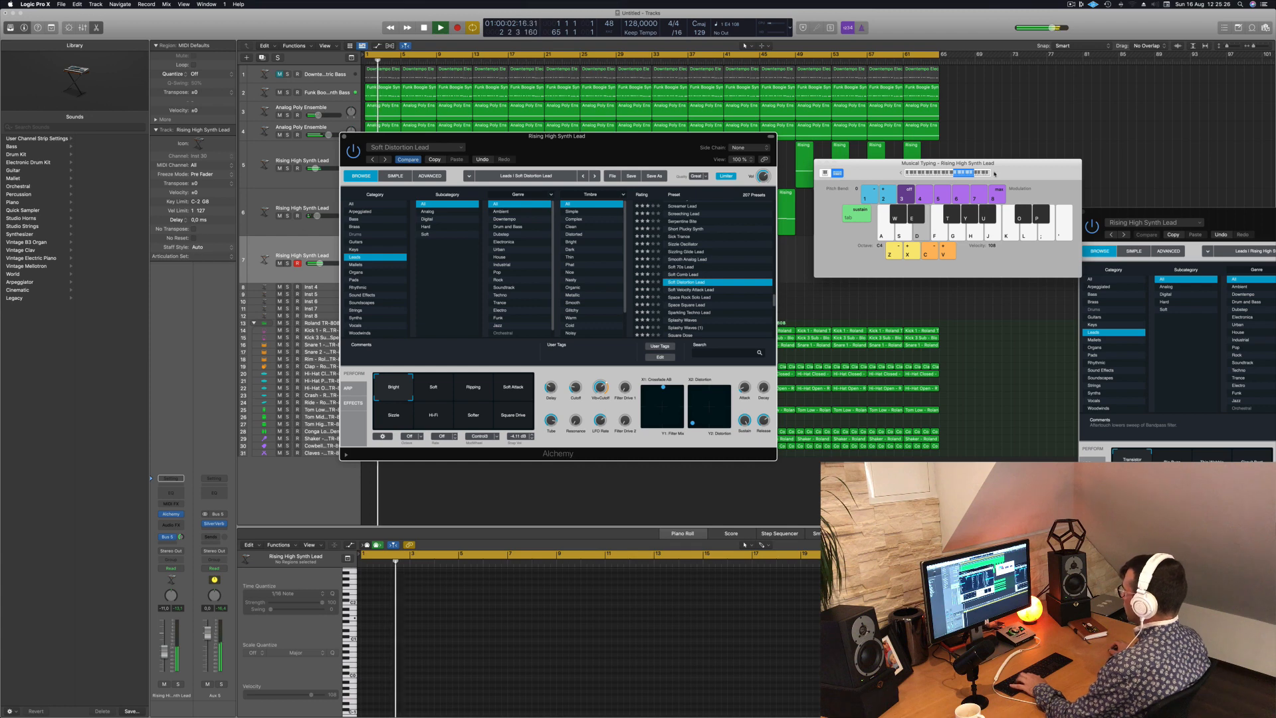
pyautogui.press('f')
pyautogui.press('g')
pyautogui.press('s')
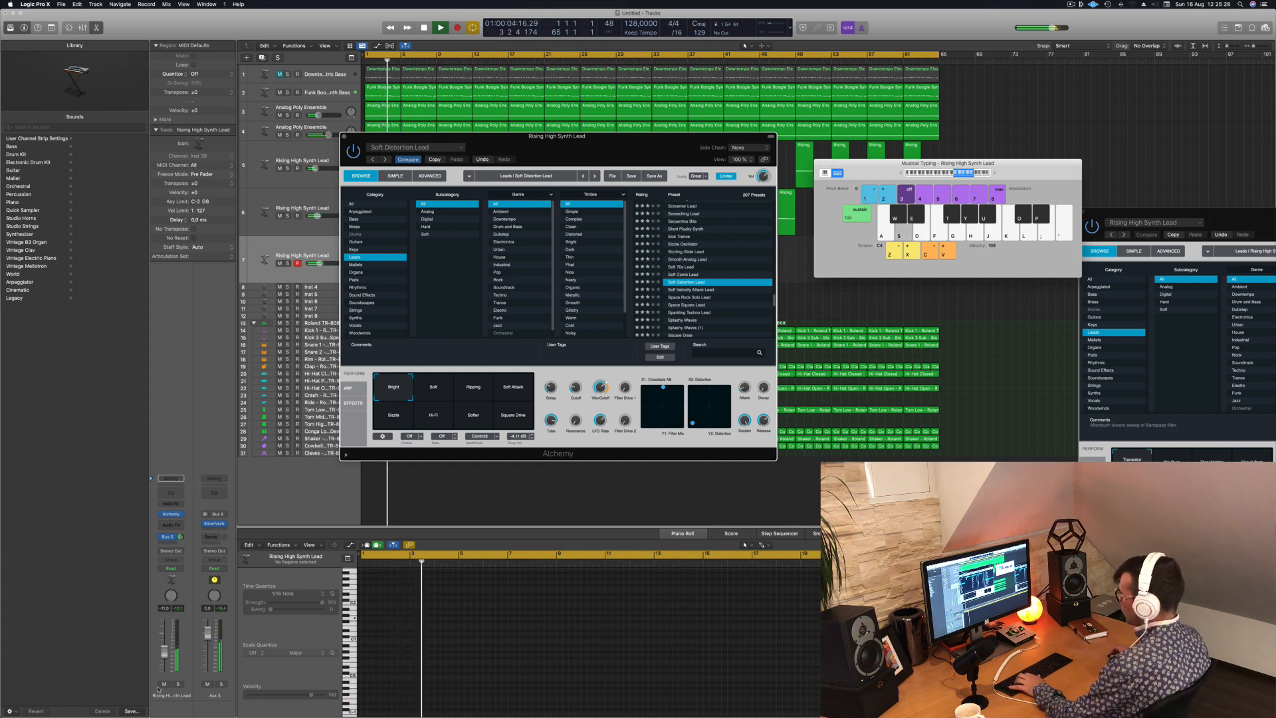
# - Lower the selected lead track's volume slightly while playing Soft Distortion Lead notes over the song
pyautogui.press('s')
pyautogui.moveTo(165, 653); pyautogui.dragTo(167, 657)
pyautogui.press('d')
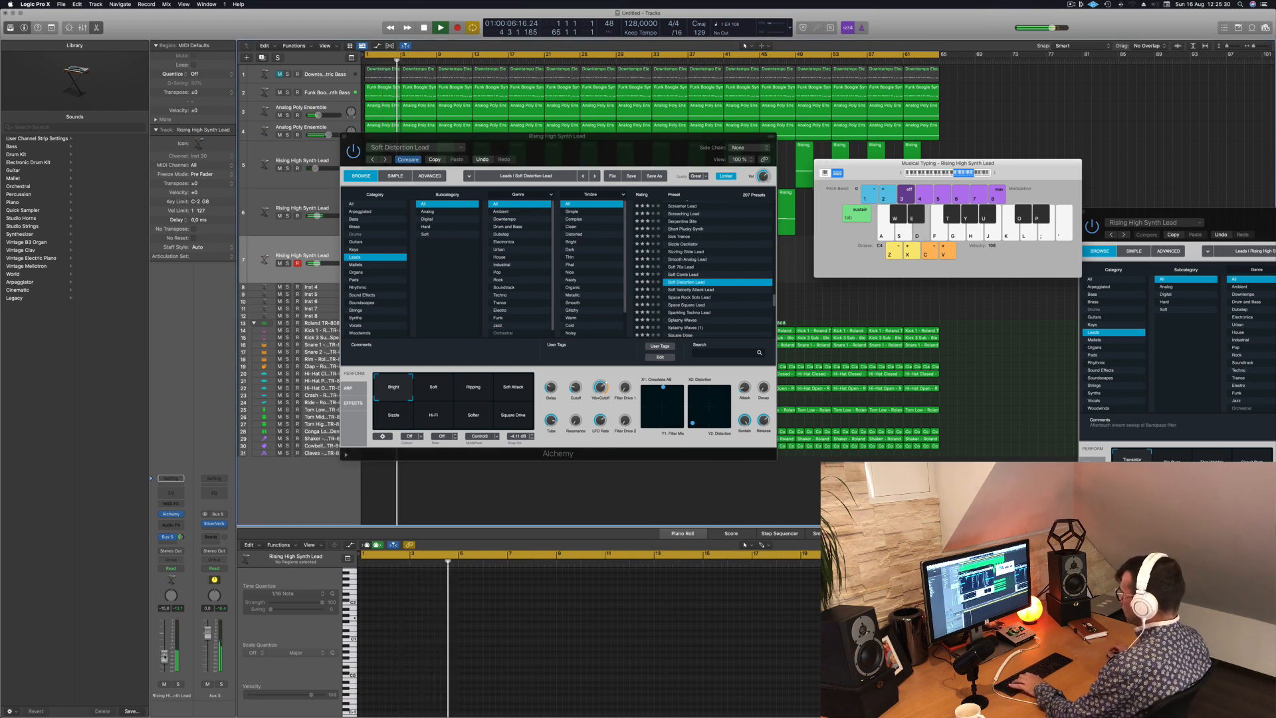
pyautogui.press('f')
pyautogui.press('s')
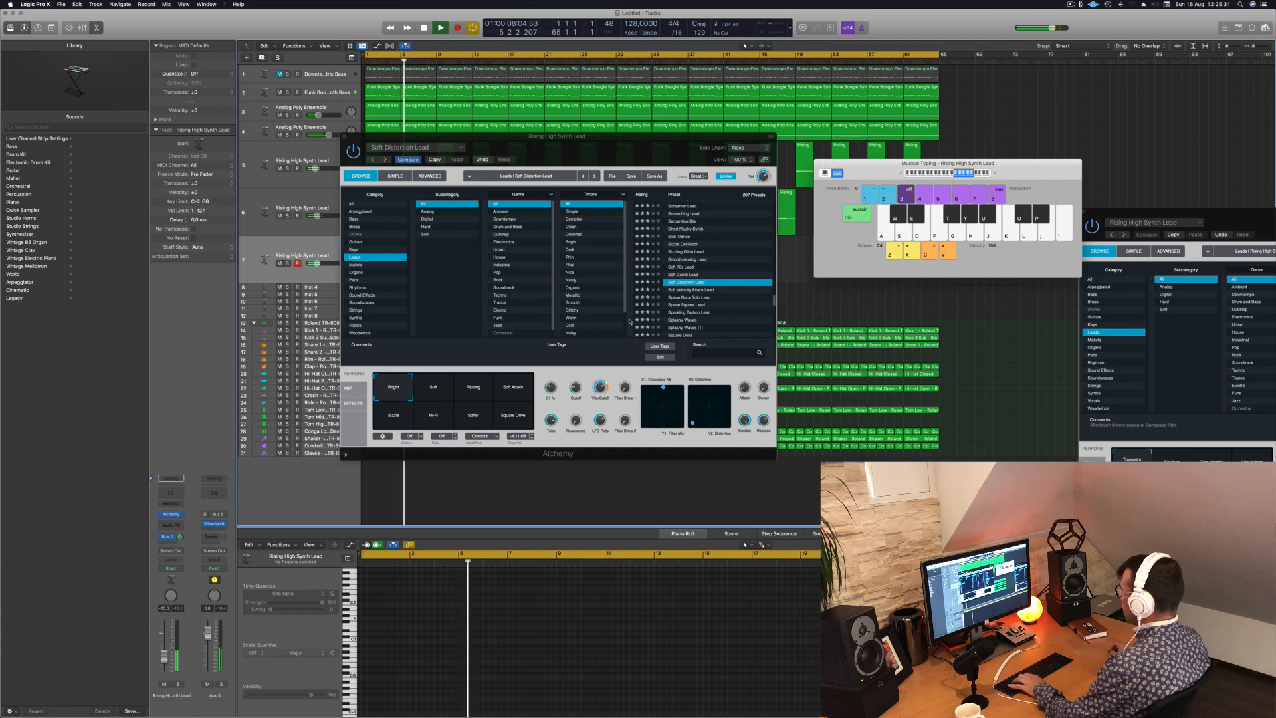
# - Load Soft Velocity Attack Lead, switch to Space Rock Solo Lead and audition its Whistler variation with notes
pyautogui.click(696, 290)
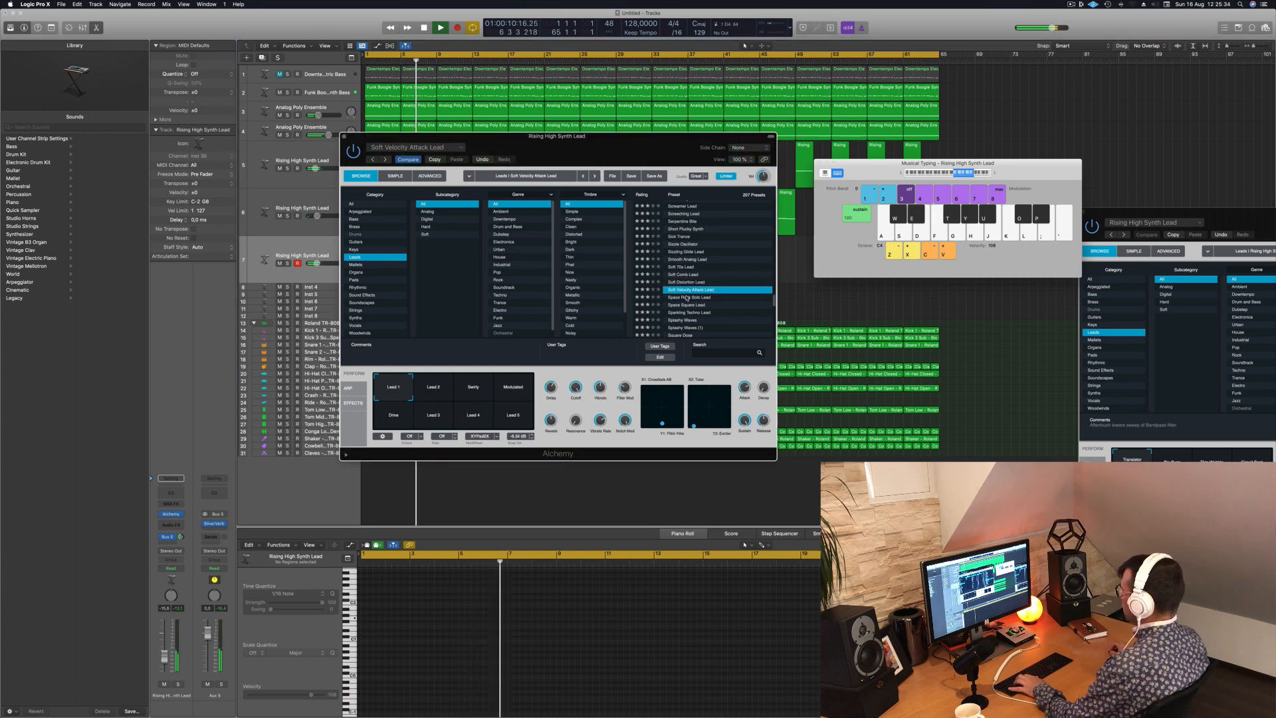
pyautogui.click(687, 297)
pyautogui.press('d')
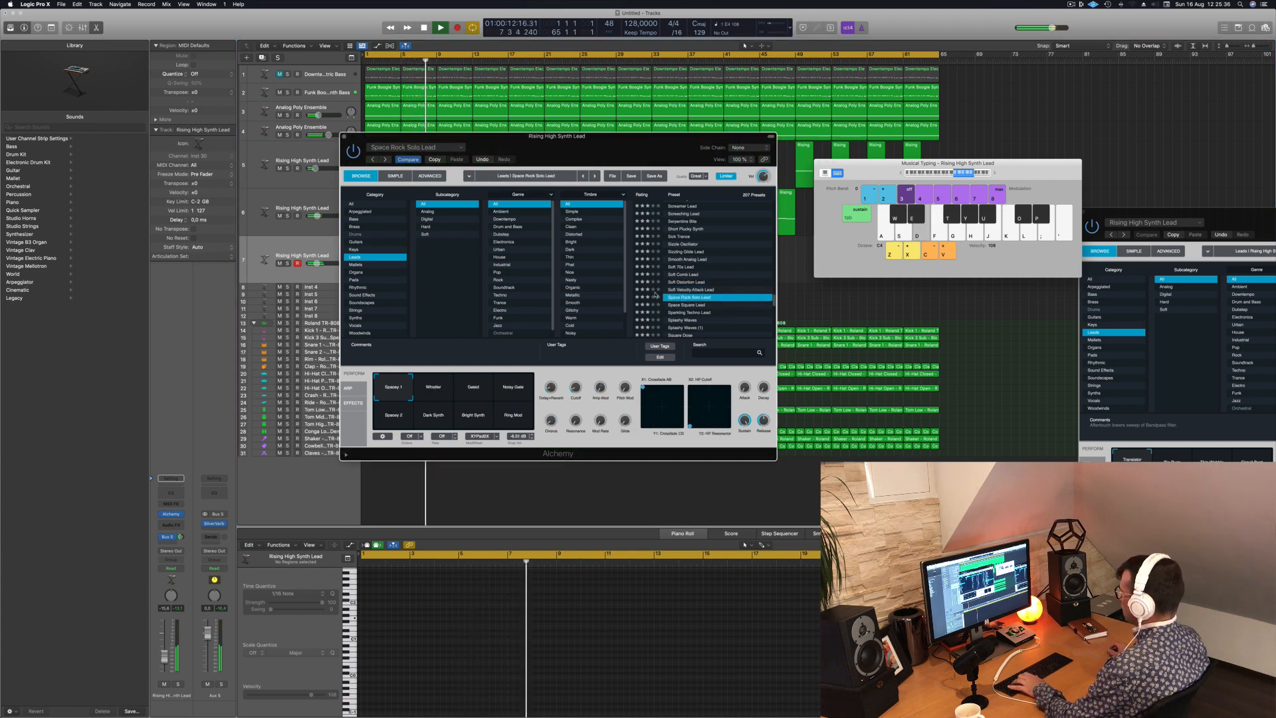
pyautogui.click(428, 384)
pyautogui.press('s')
pyautogui.press('d')
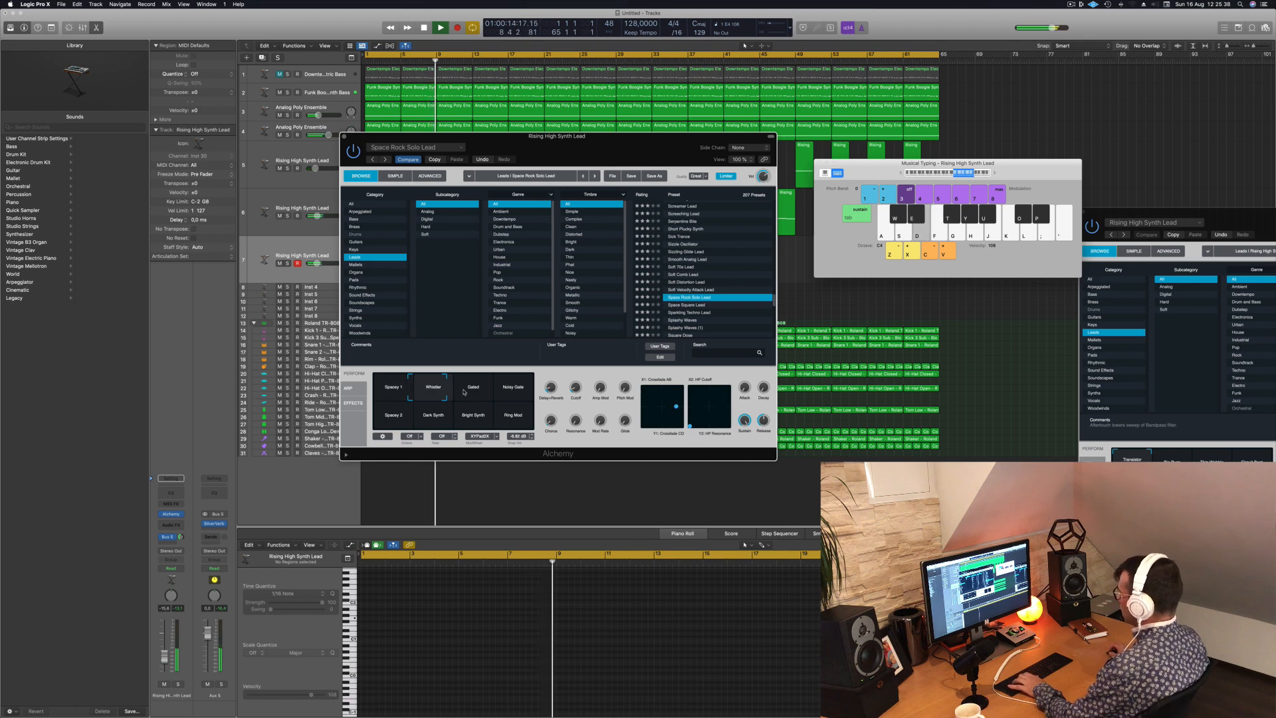
# - Audition Space Rock Solo Lead's Gated, Noisy Gate and Ring Mod variations with notes over the song
pyautogui.click(471, 389)
pyautogui.press('s')
pyautogui.click(515, 393)
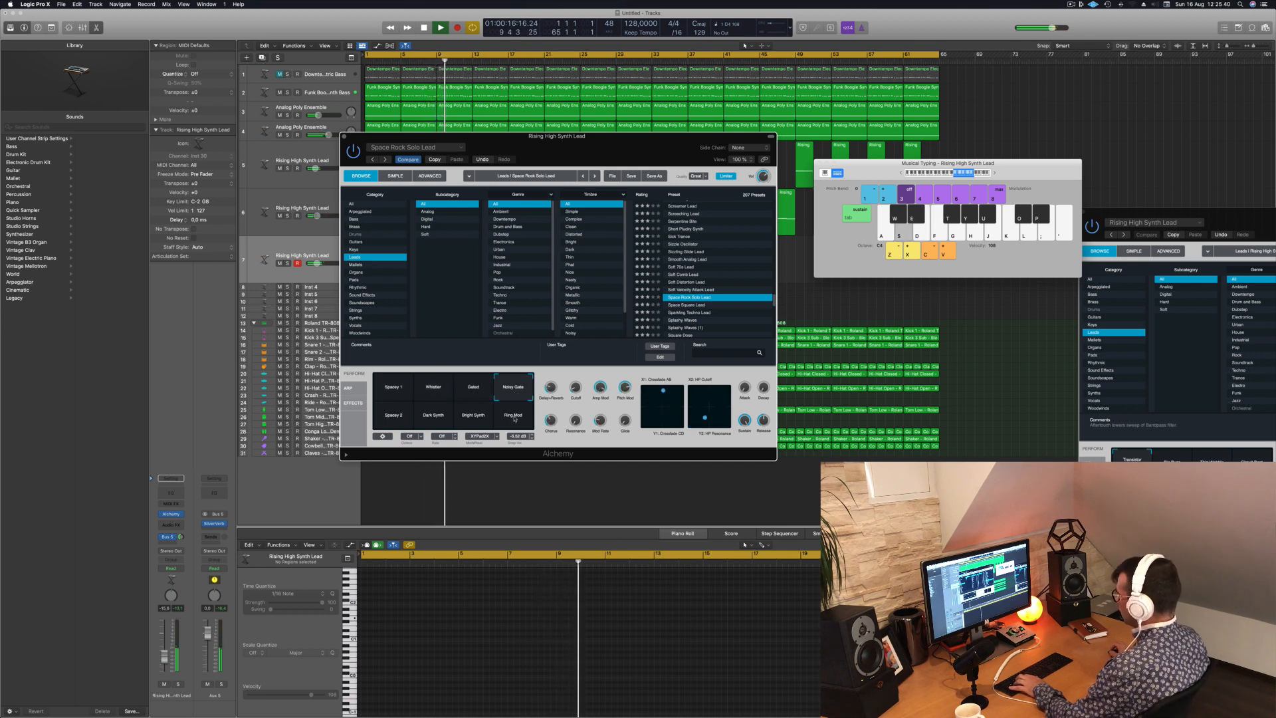
pyautogui.press('f')
pyautogui.press('d')
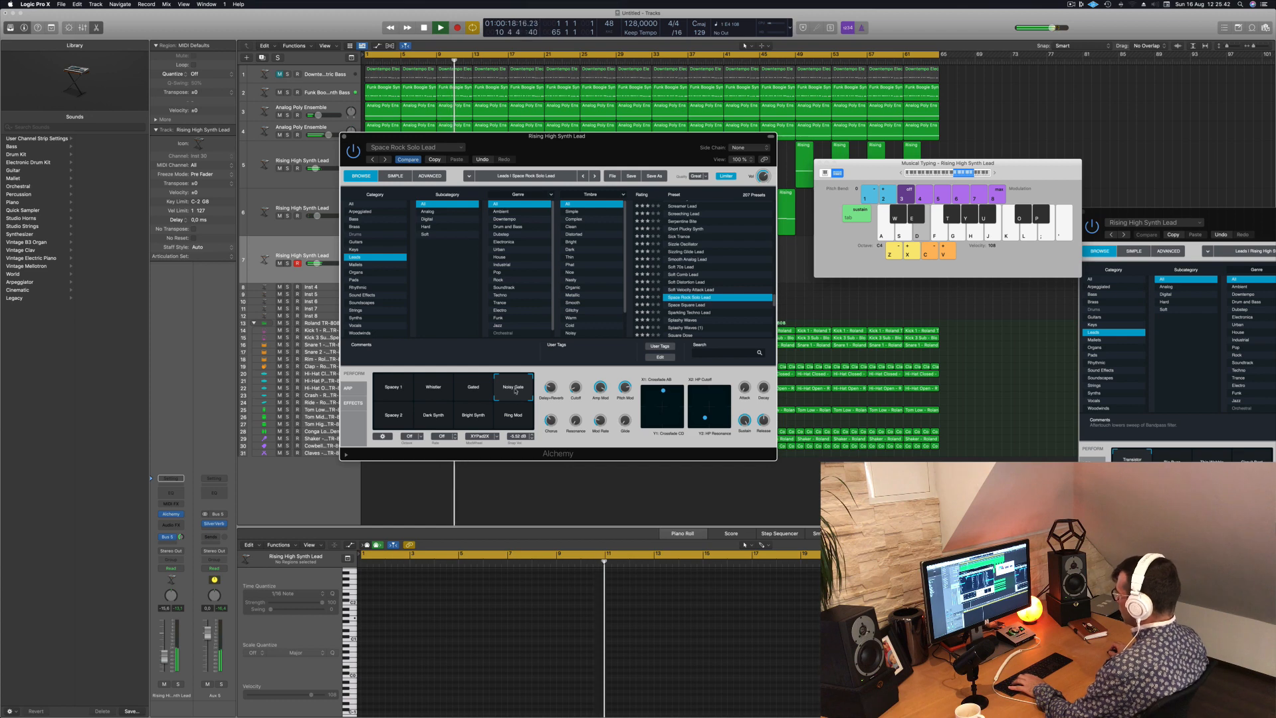
pyautogui.click(513, 415)
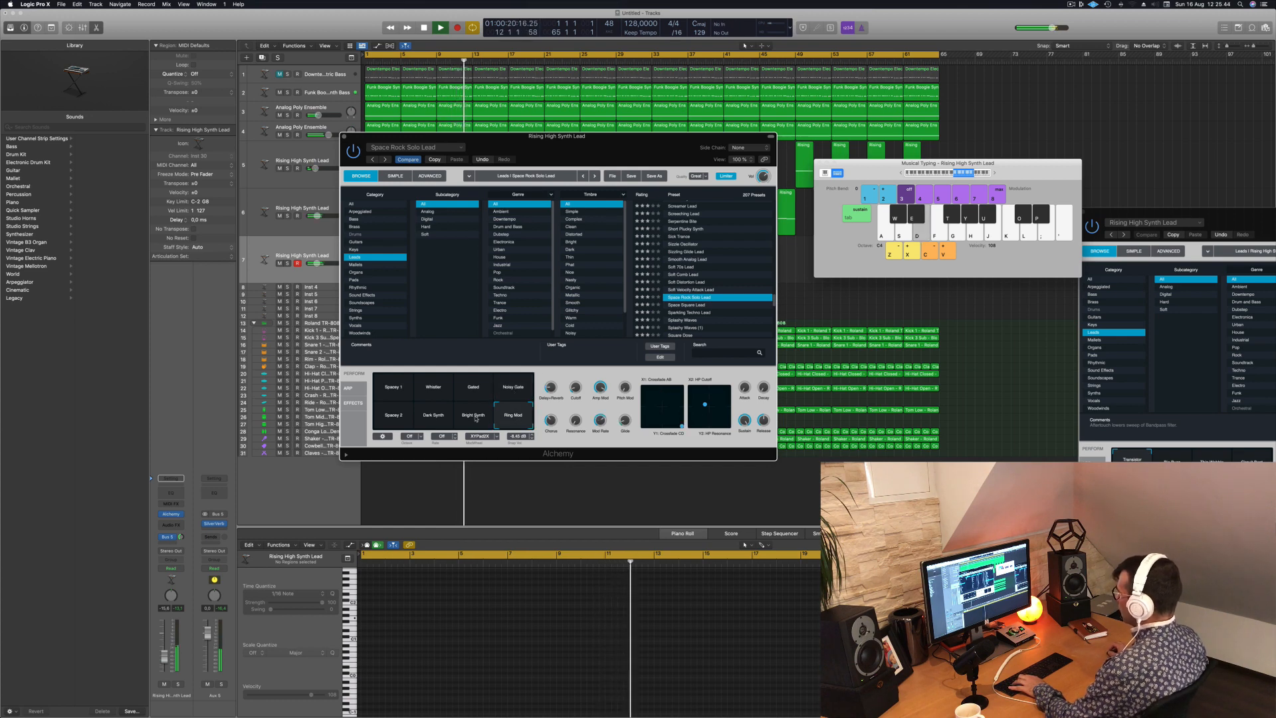
# - Raise the lead track's volume slightly and audition Space Rock Solo Lead's Bright Synth and Dark Synth variations
pyautogui.moveTo(164, 657); pyautogui.dragTo(164, 652)
pyautogui.press('f')
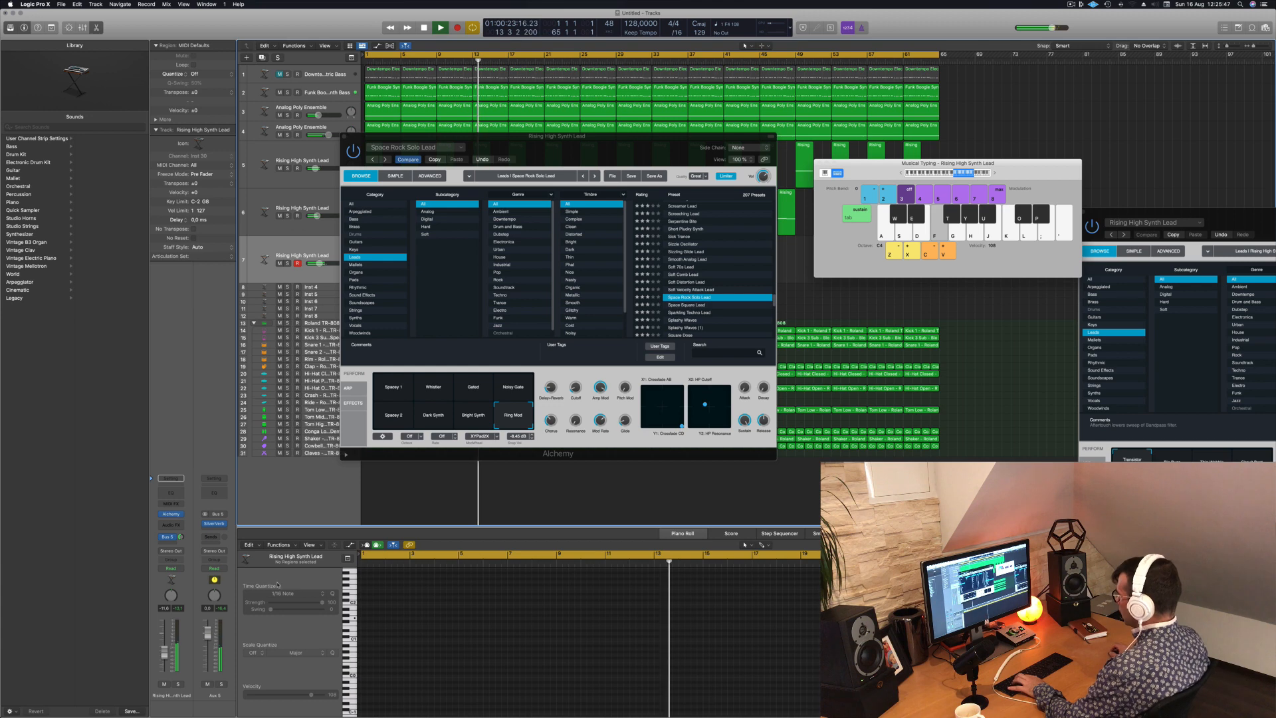
pyautogui.click(473, 416)
pyautogui.click(438, 416)
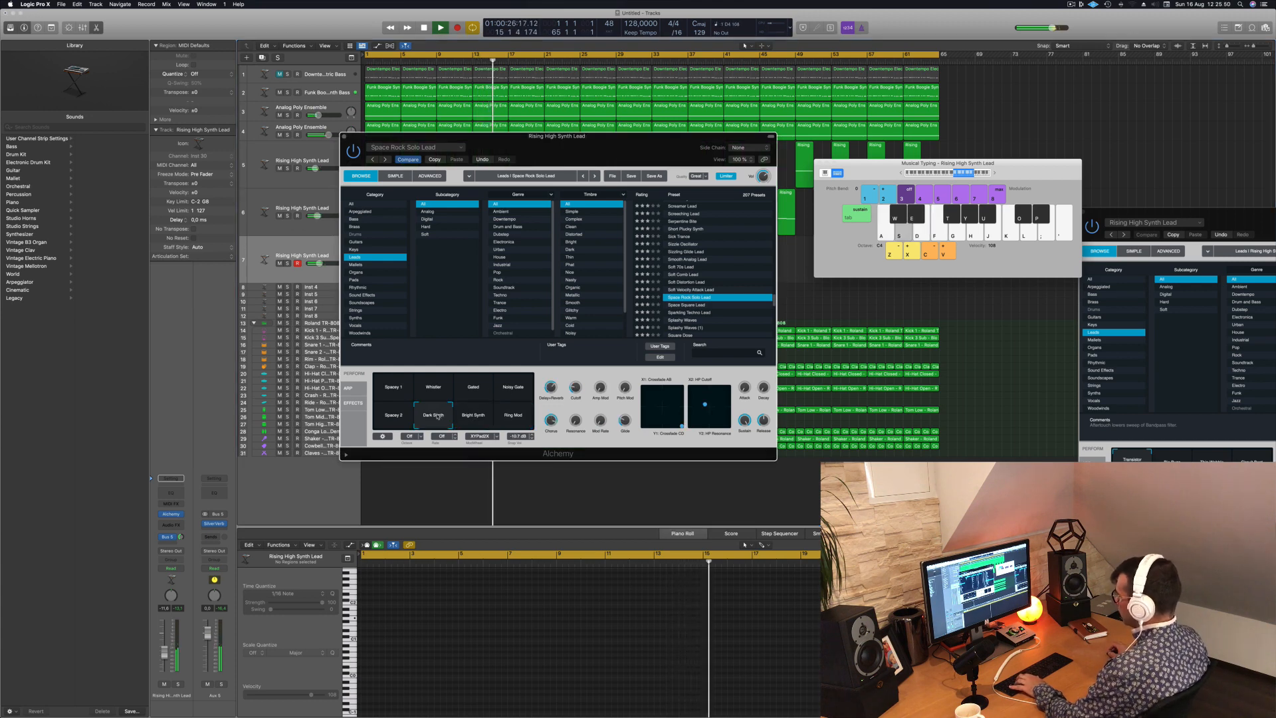
pyautogui.press('d')
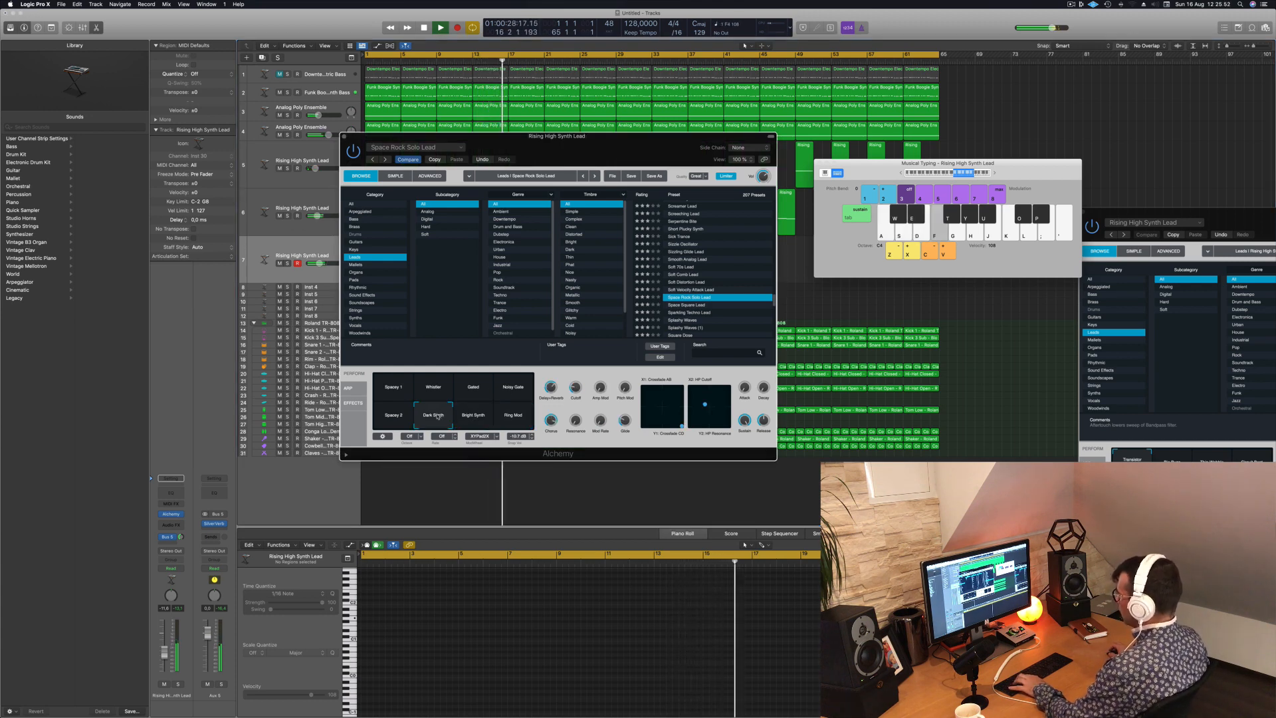
# - Move the Alchemy window clear of the first lead regions and play notes with the Dark Synth variation
pyautogui.moveTo(639, 143); pyautogui.dragTo(698, 151)
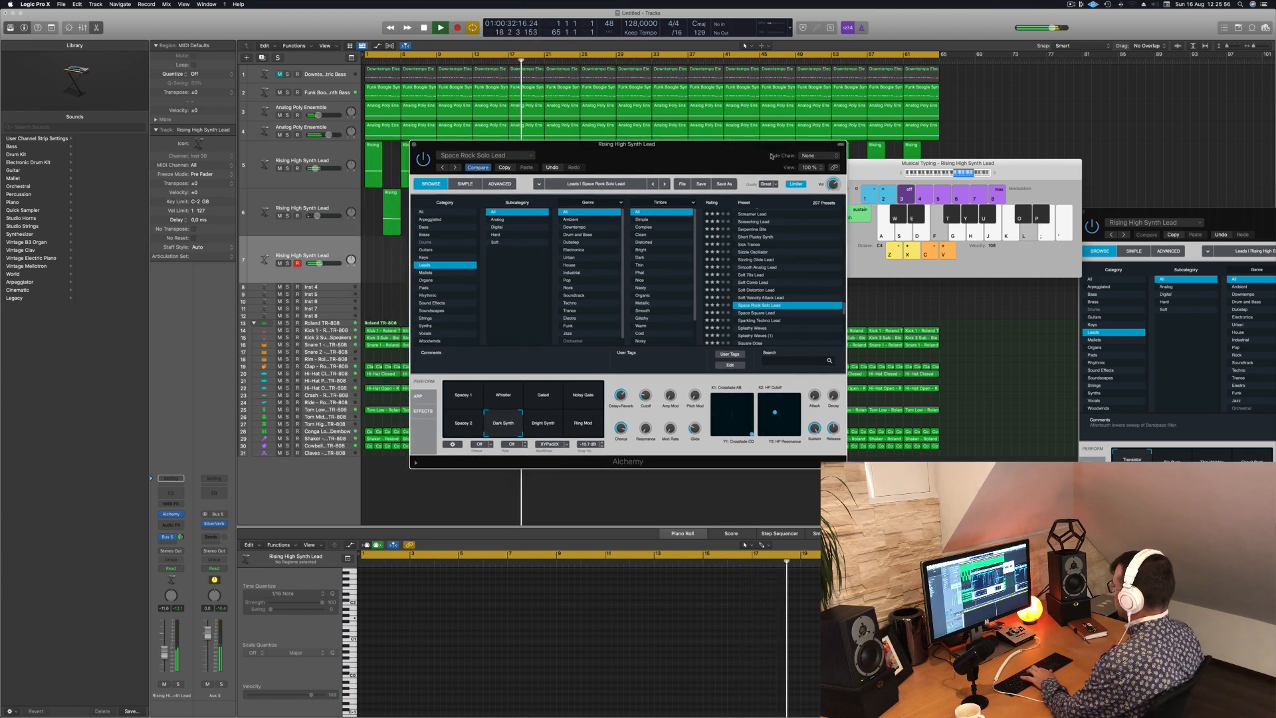
pyautogui.moveTo(690, 156); pyautogui.dragTo(889, 173)
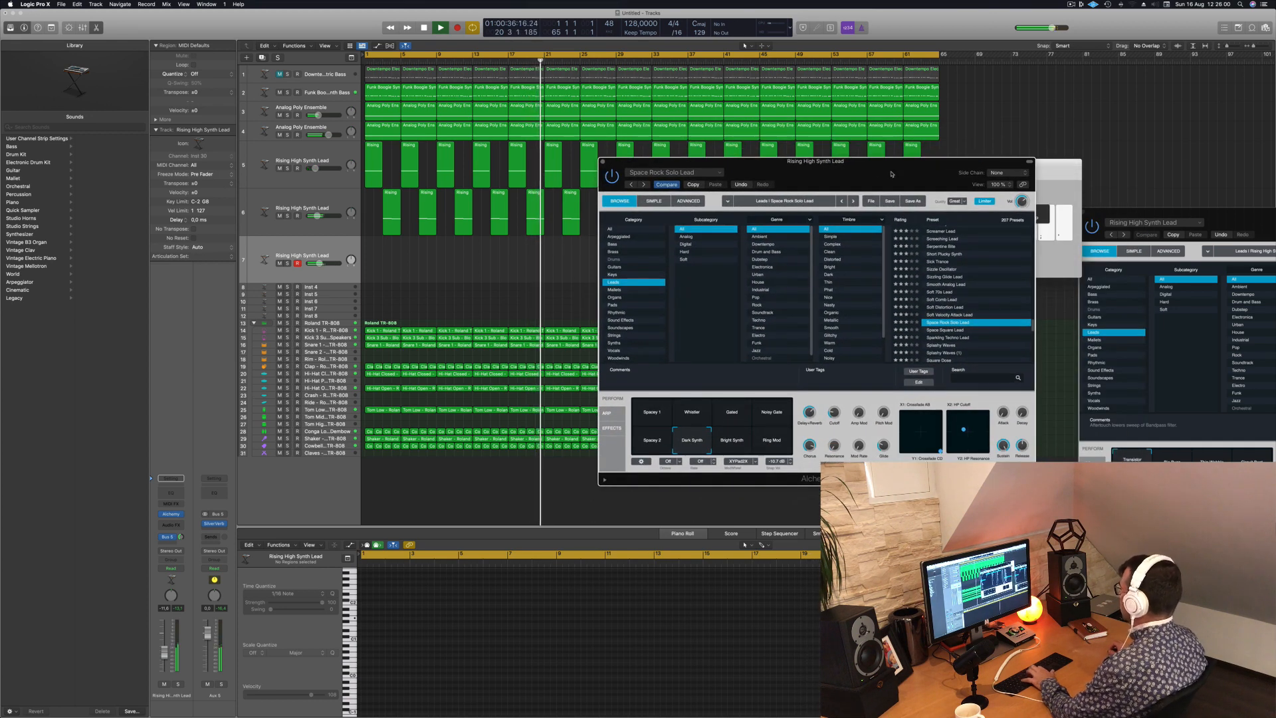
pyautogui.press('d')
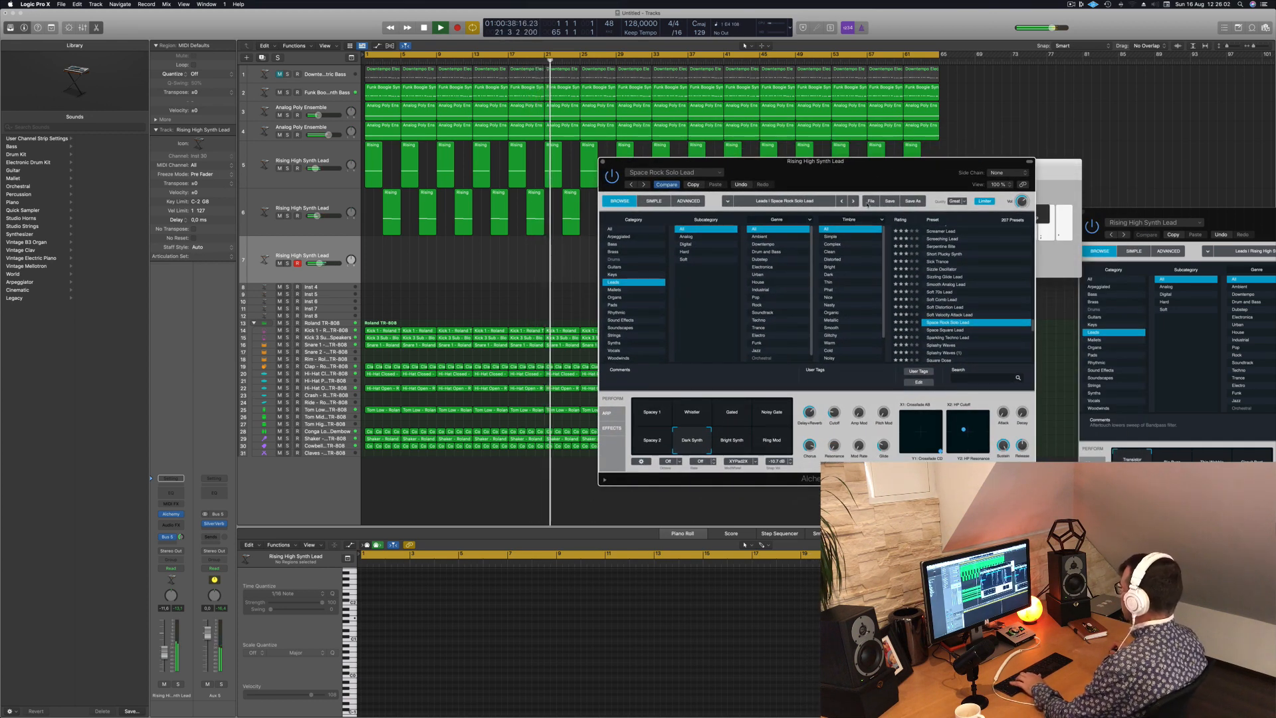
pyautogui.press('f')
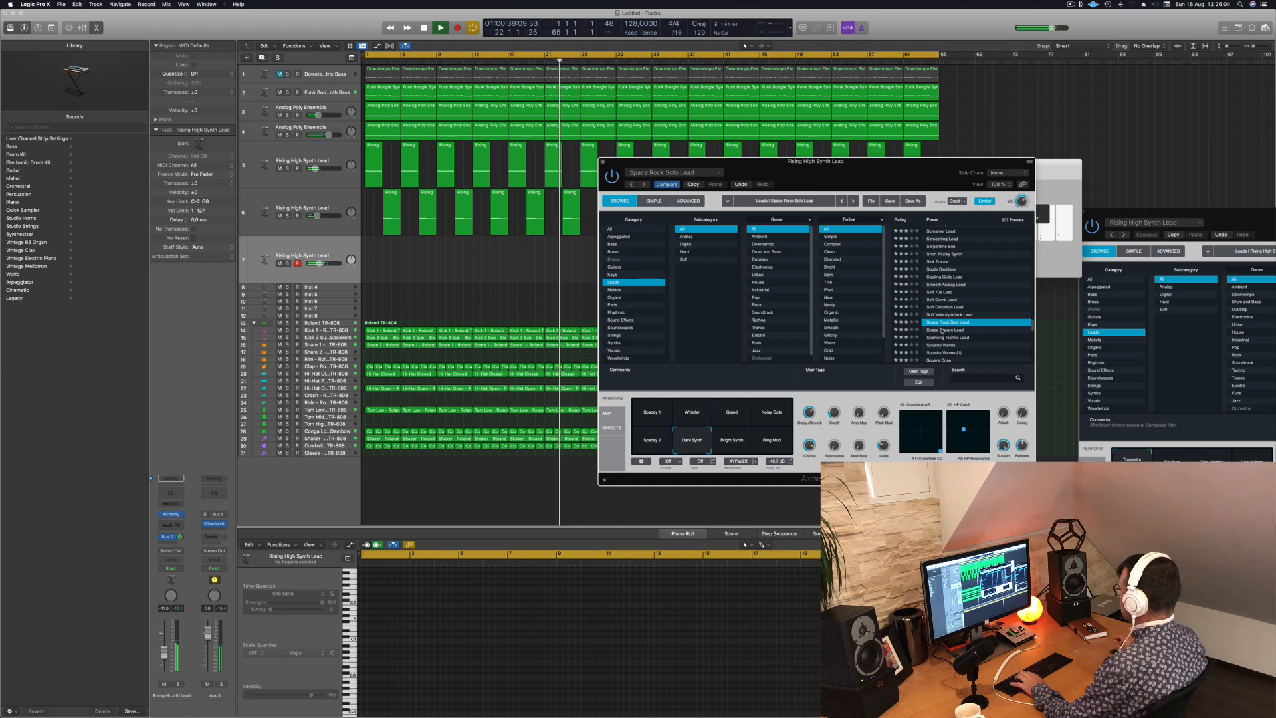
# - Audition the Space Square Lead and Sparkling Techno Lead presets with notes over the song
pyautogui.click(942, 330)
pyautogui.press('d')
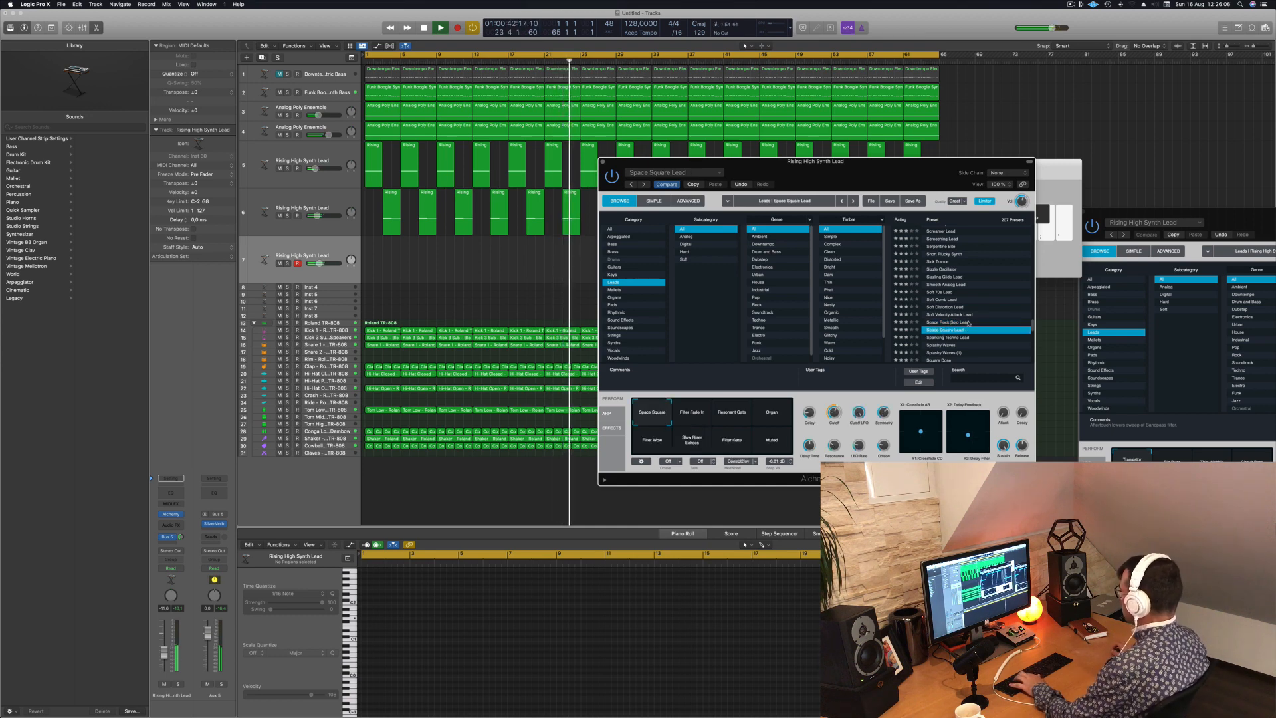
pyautogui.click(944, 339)
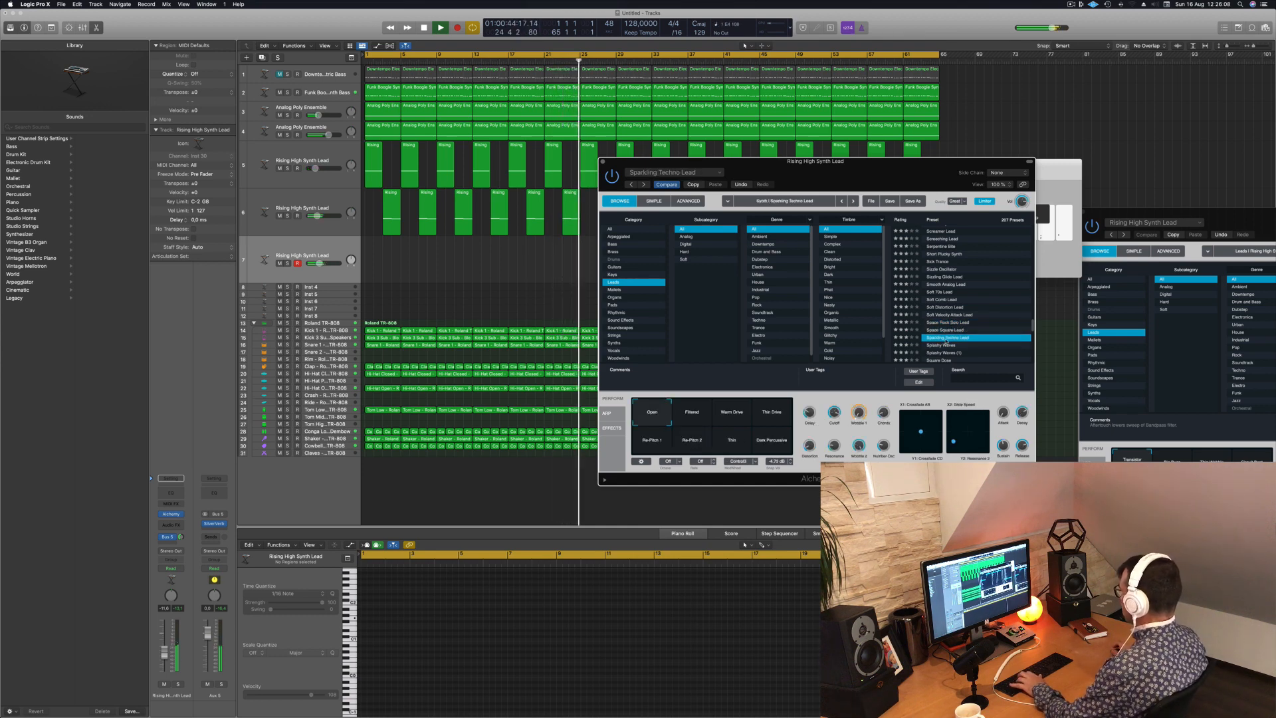
pyautogui.press('f')
# - Audition Sparkling Techno Lead's Filtered, Warm Drive, Thin Drive, Re-Pitch 1 and Thin variations over the song
pyautogui.click(693, 414)
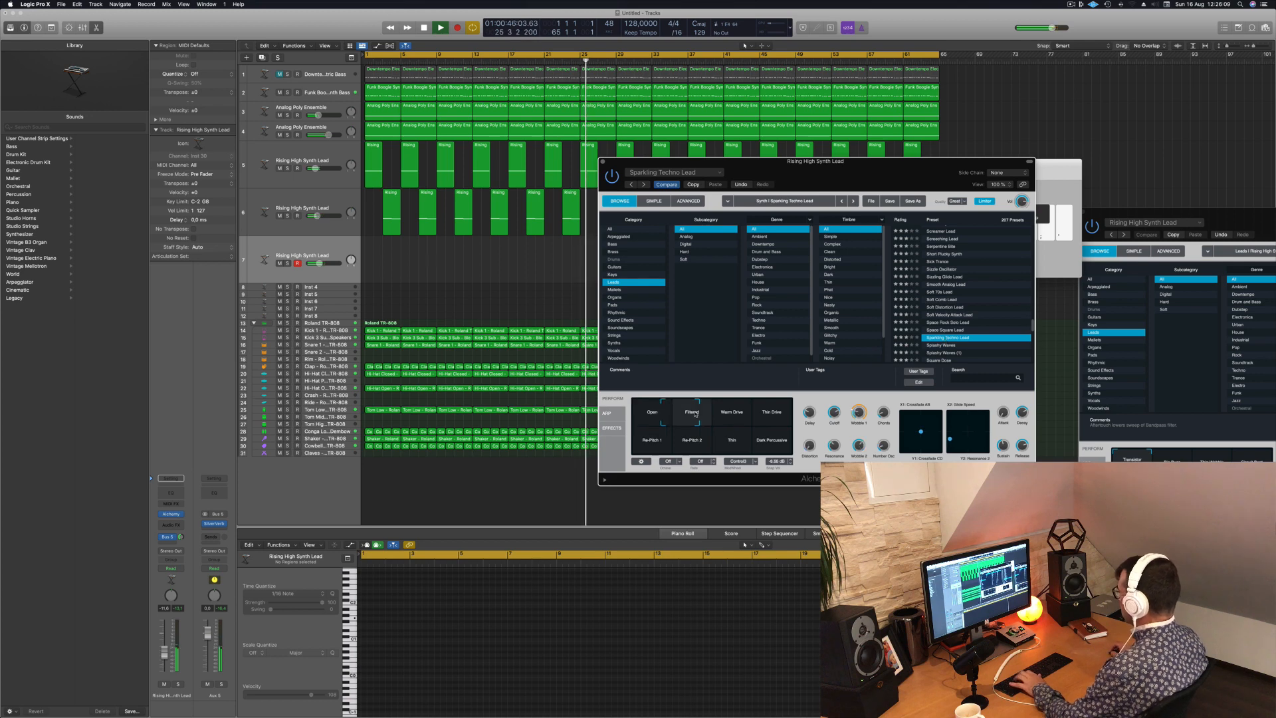
pyautogui.click(732, 411)
pyautogui.click(772, 413)
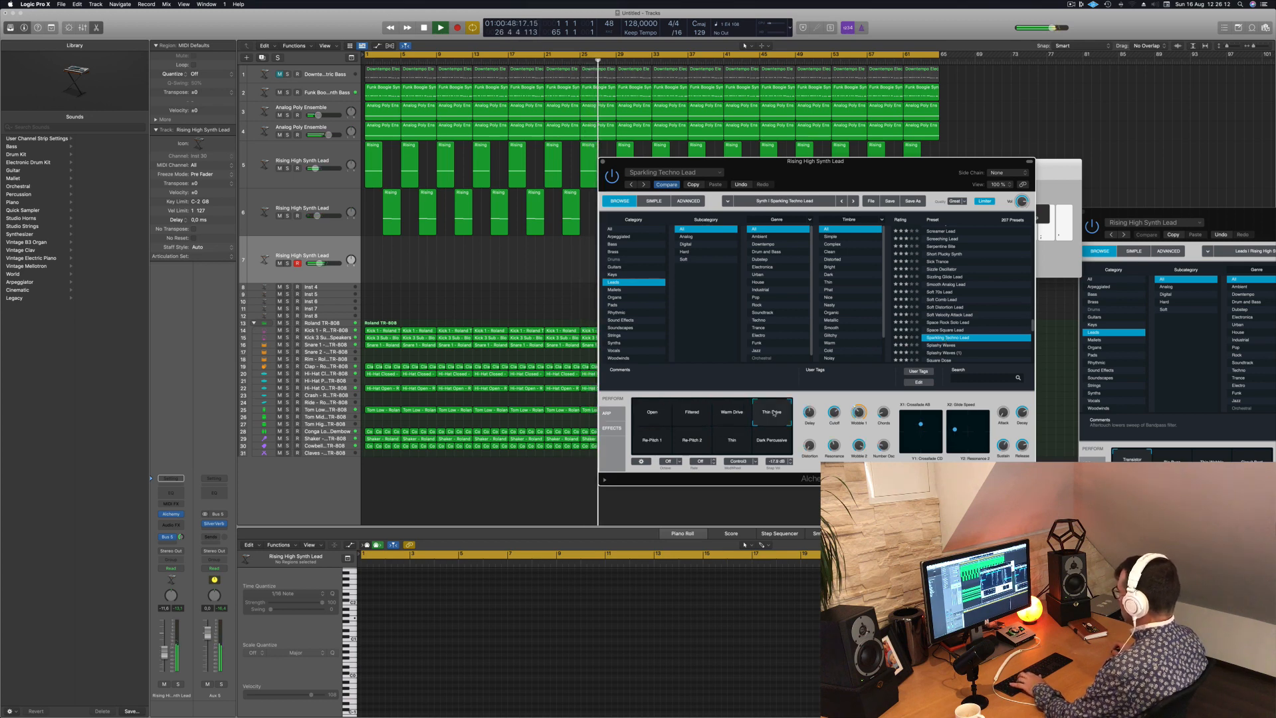
pyautogui.click(660, 447)
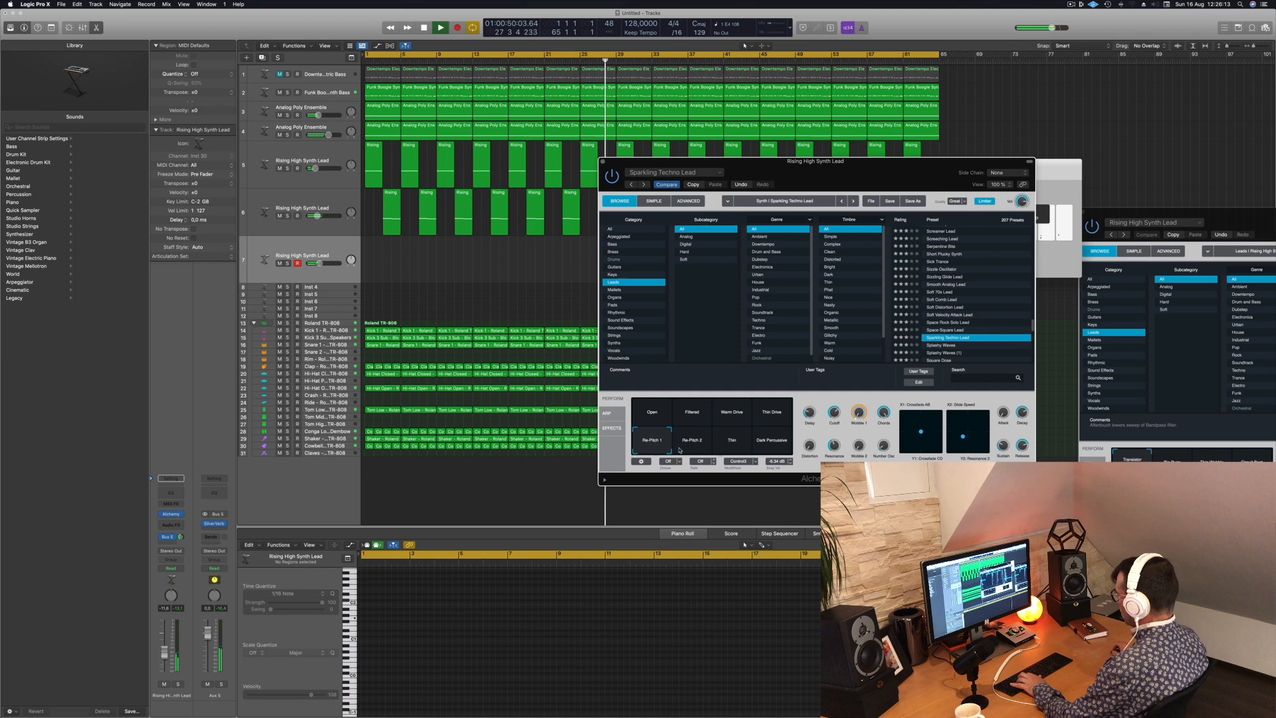
pyautogui.click(731, 445)
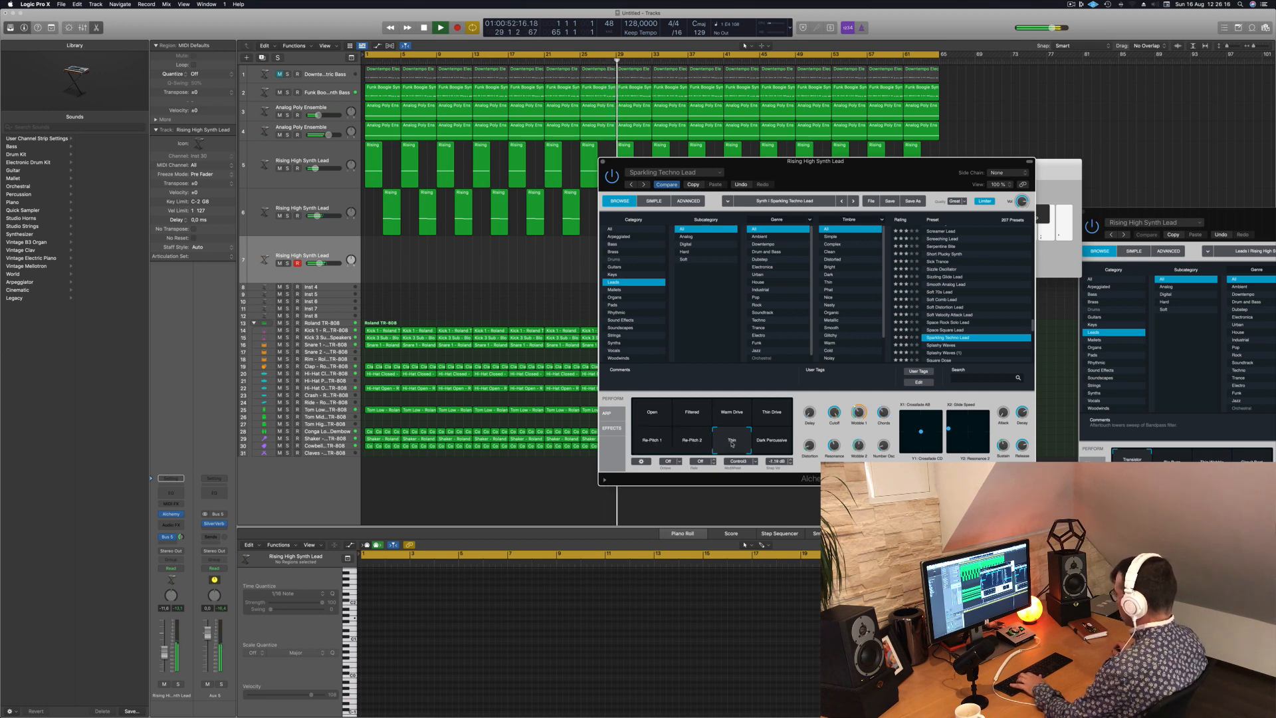
# - Load the Splashy Waves (1) preset, lower the lead track's volume and play notes at octave C3
pyautogui.scroll(-3, 966, 339)
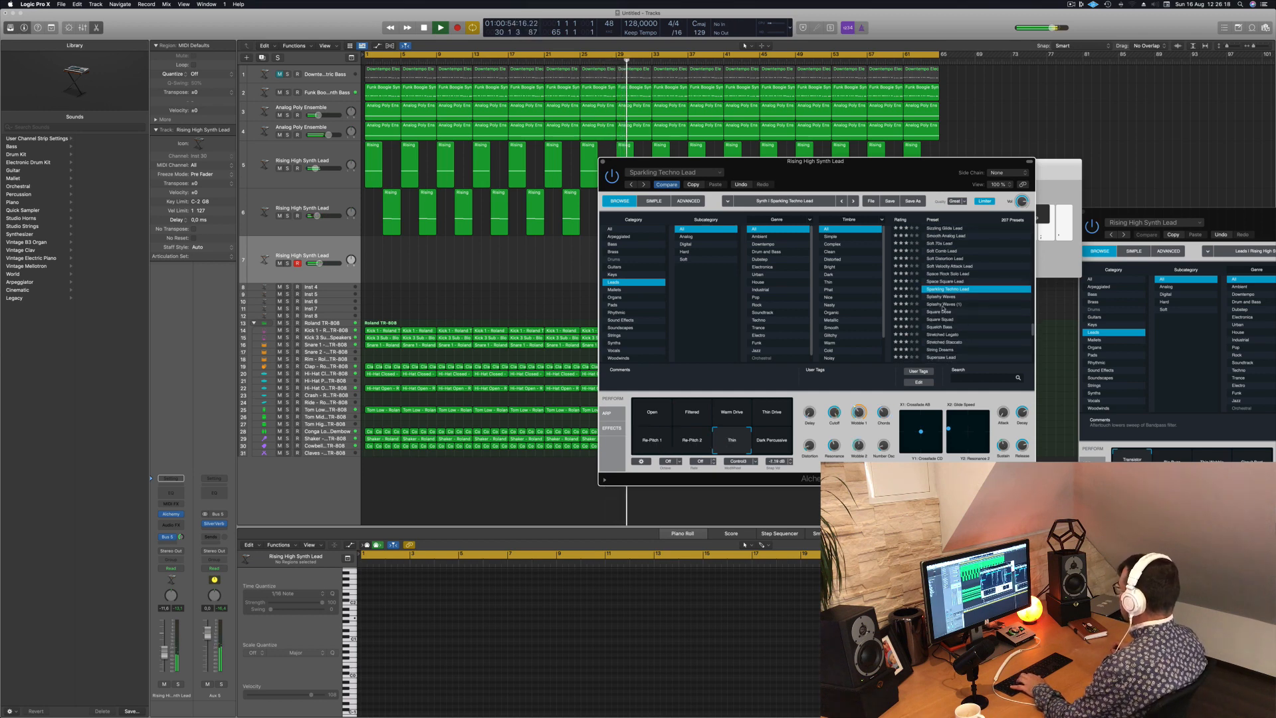
pyautogui.click(947, 305)
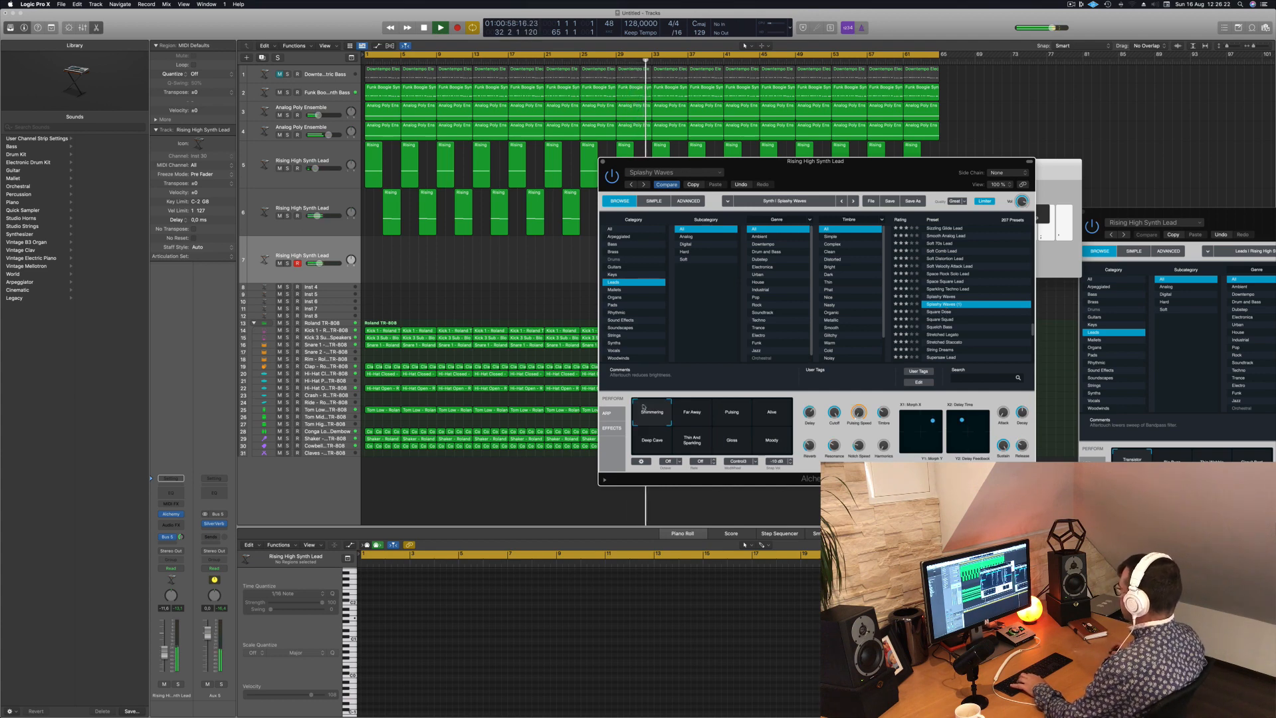
pyautogui.moveTo(164, 655); pyautogui.dragTo(165, 660)
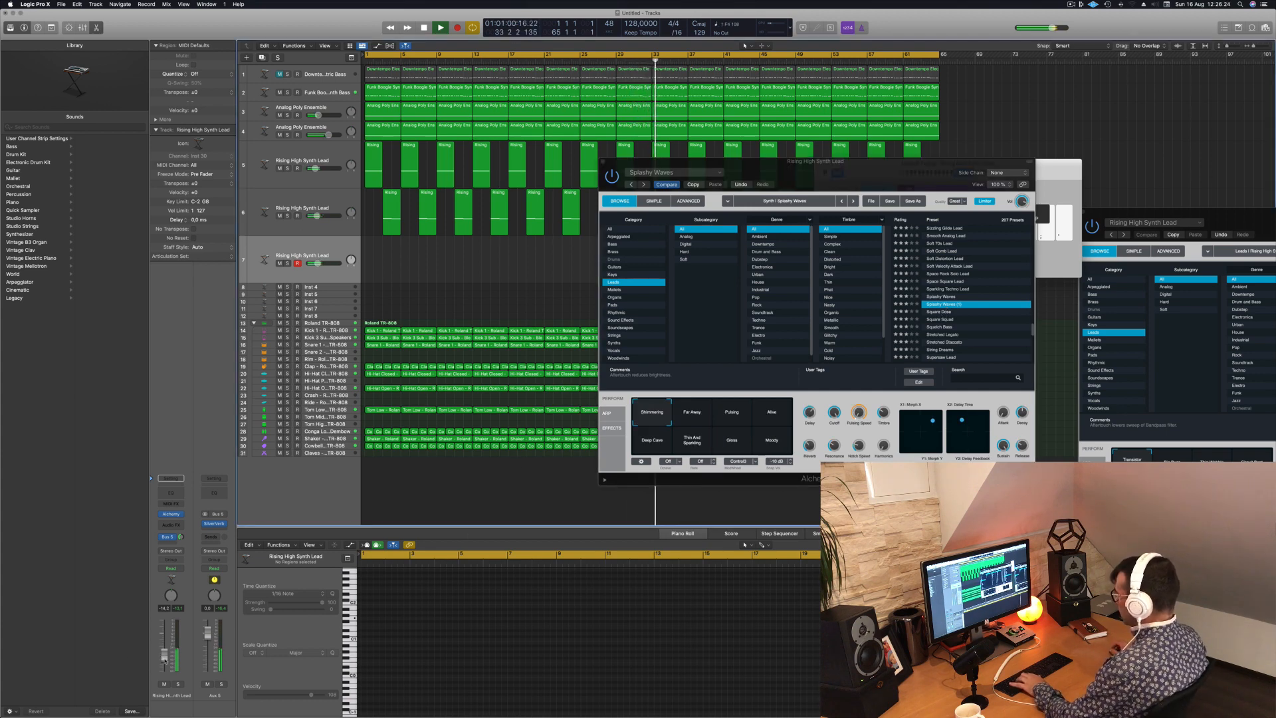
pyautogui.click(1053, 175)
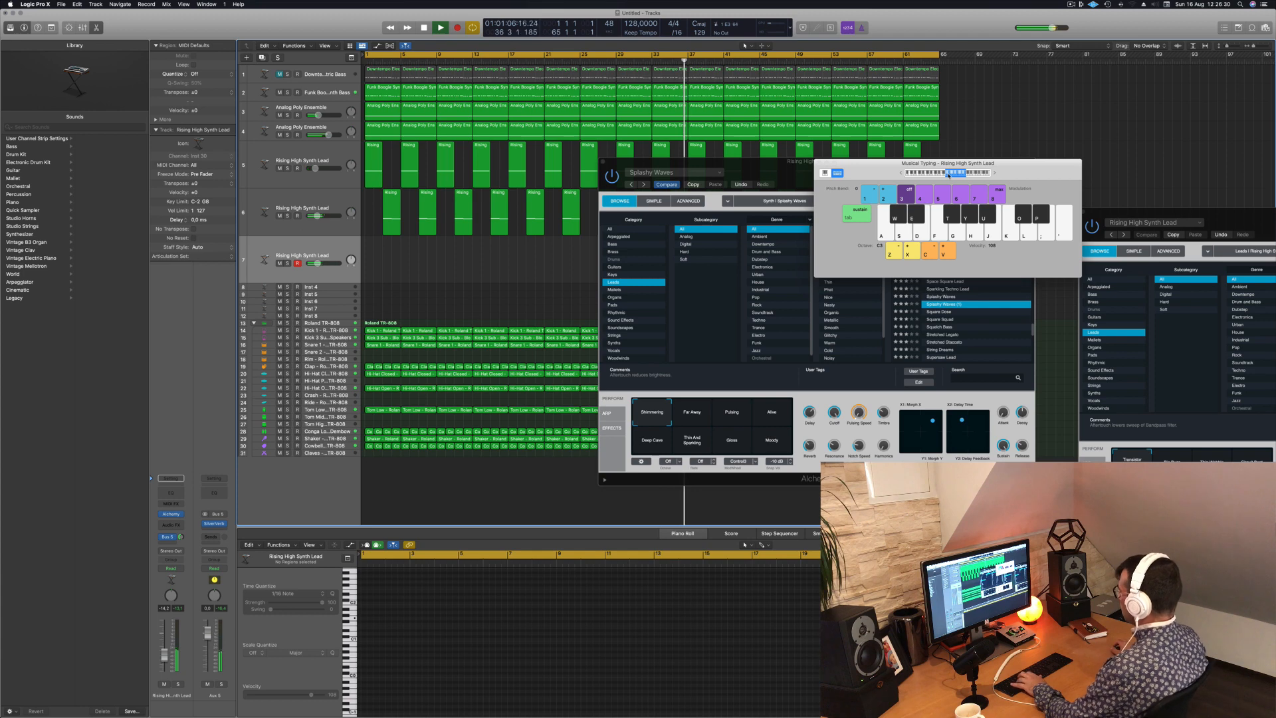
pyautogui.press('f')
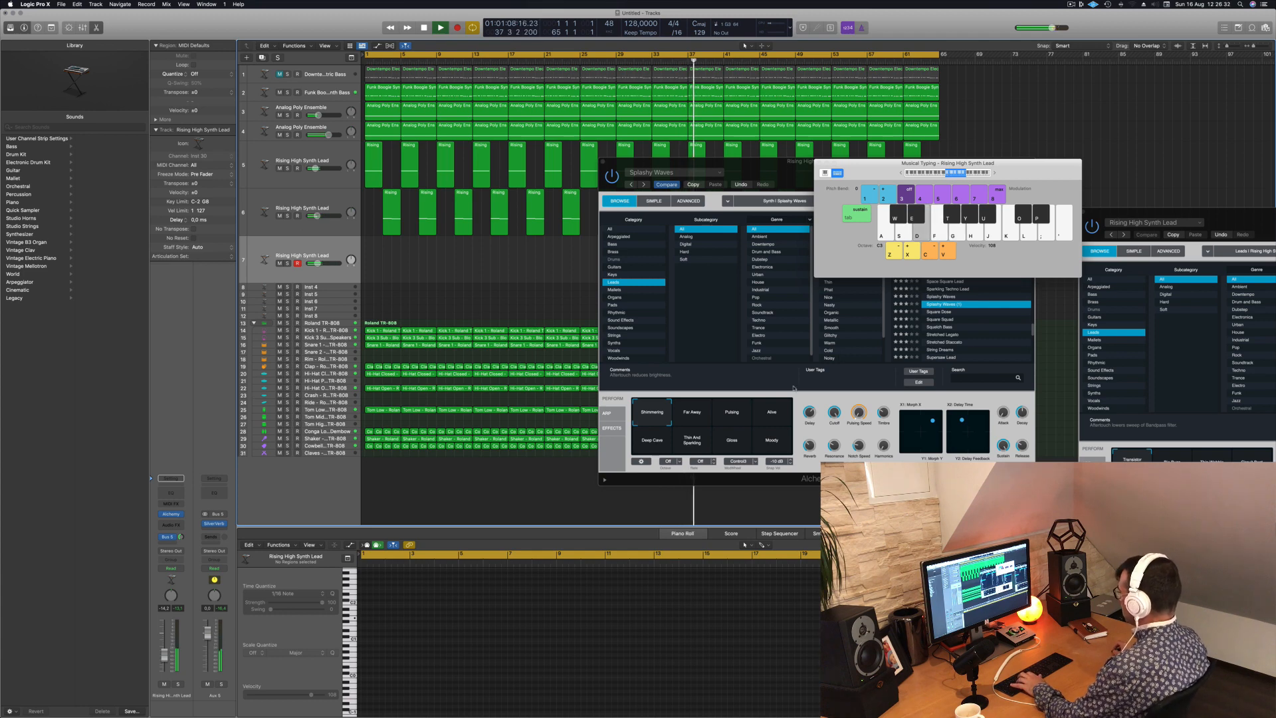
# - Audition the Far Away, Pulsing and Alive variations of Splashy Waves over the song
pyautogui.click(692, 412)
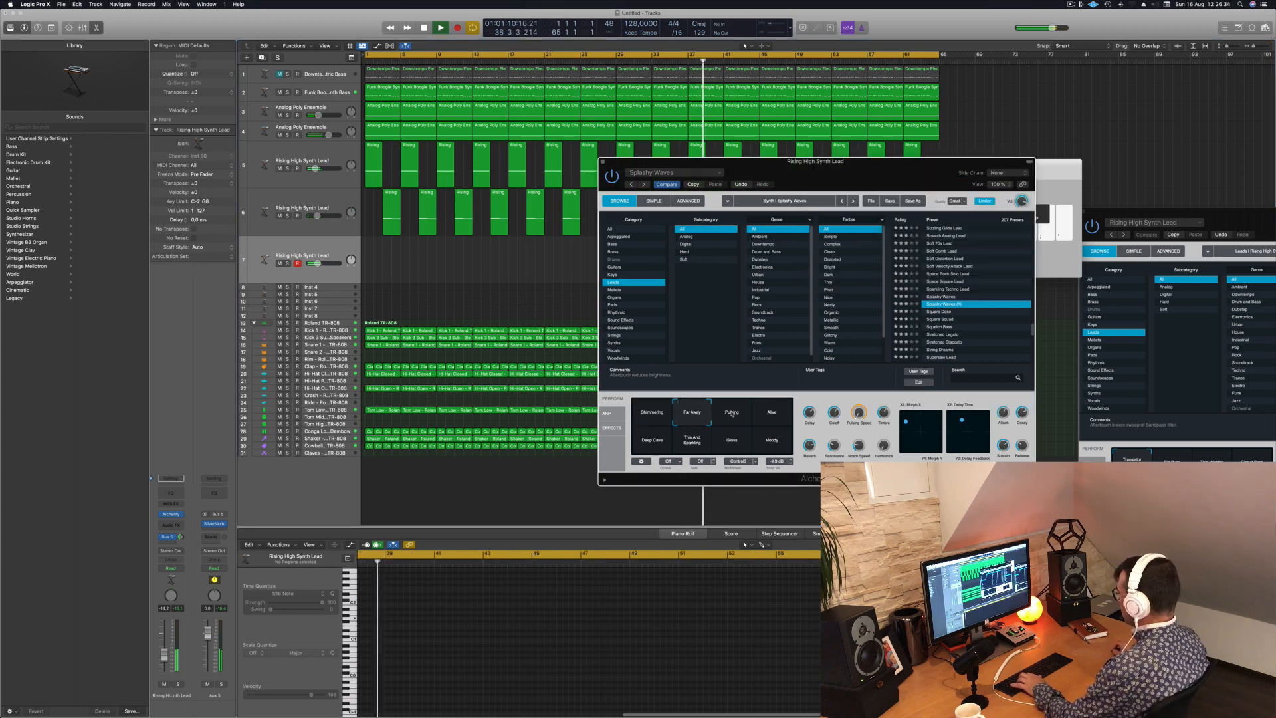
pyautogui.click(732, 413)
pyautogui.click(779, 414)
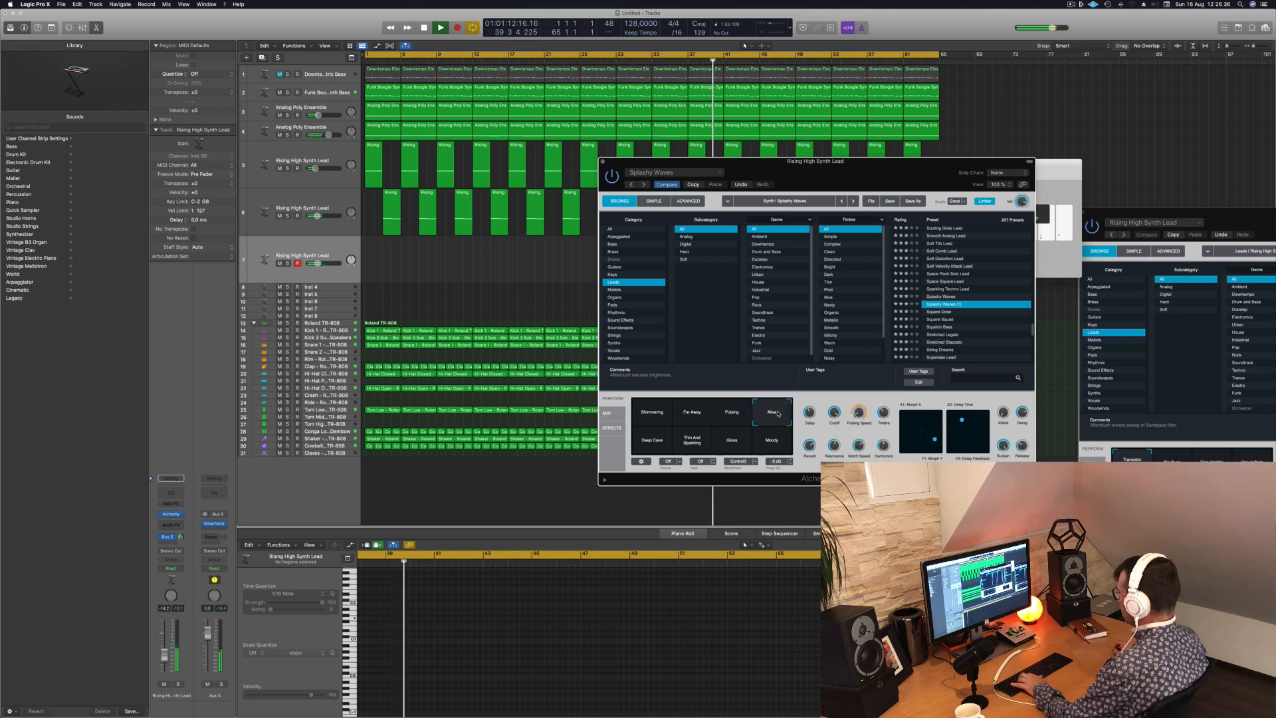
# - Raise the lead track's volume and audition Splashy Waves' Deep Cave and Thin And Sparkling variations
pyautogui.moveTo(167, 656); pyautogui.dragTo(166, 647)
pyautogui.click(658, 443)
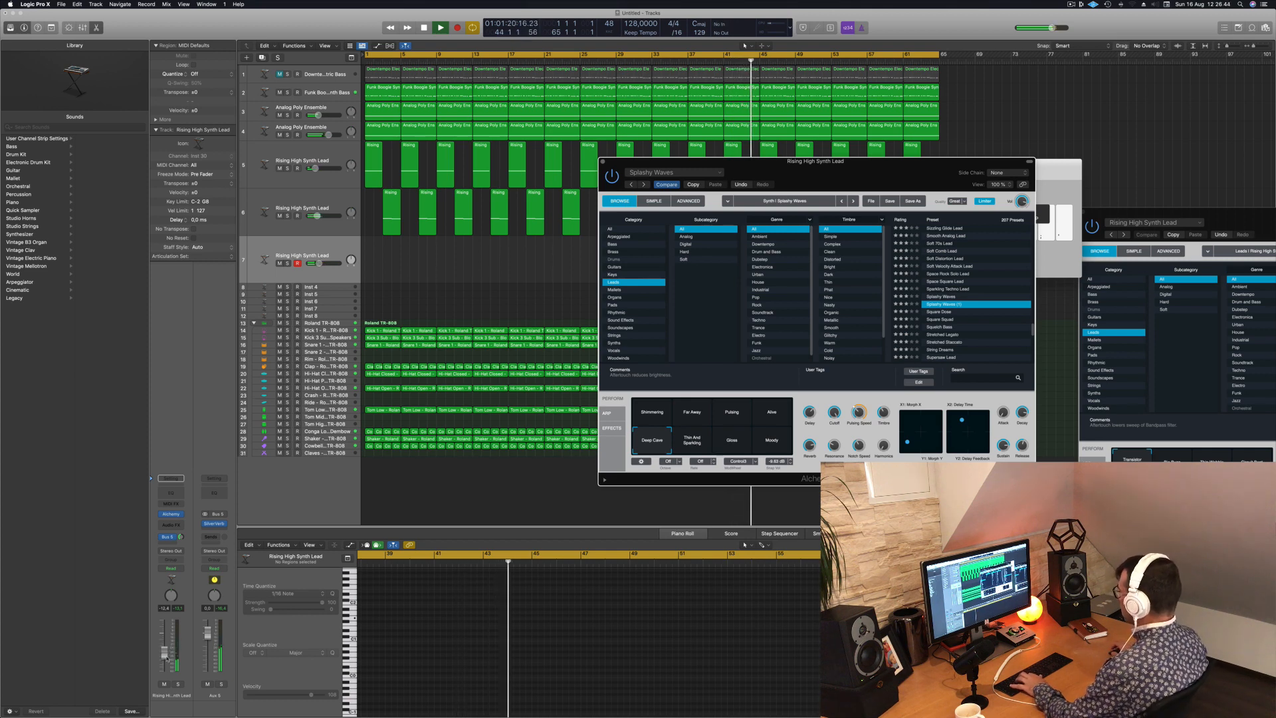
pyautogui.click(472, 493)
pyautogui.click(727, 440)
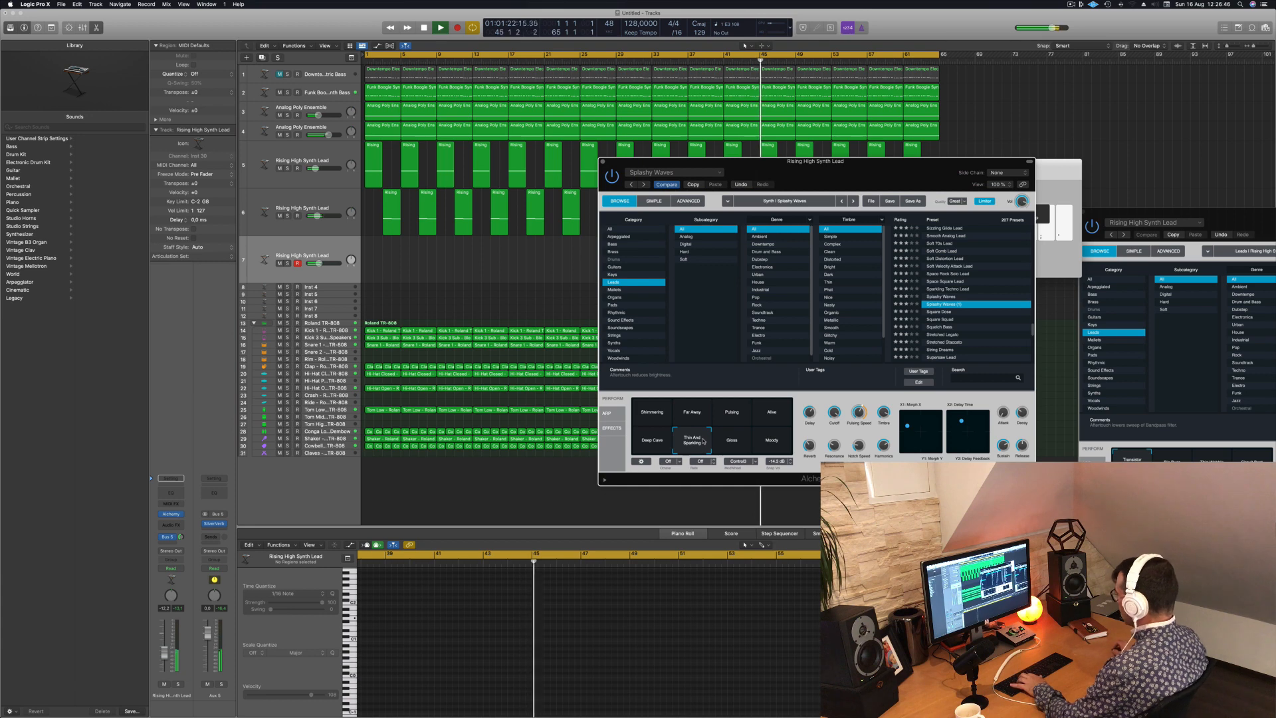
# - Audition Splashy Waves' Moody variation, load the Squelch Bass preset and play notes through its Solid and Phase 2 variations
pyautogui.click(775, 440)
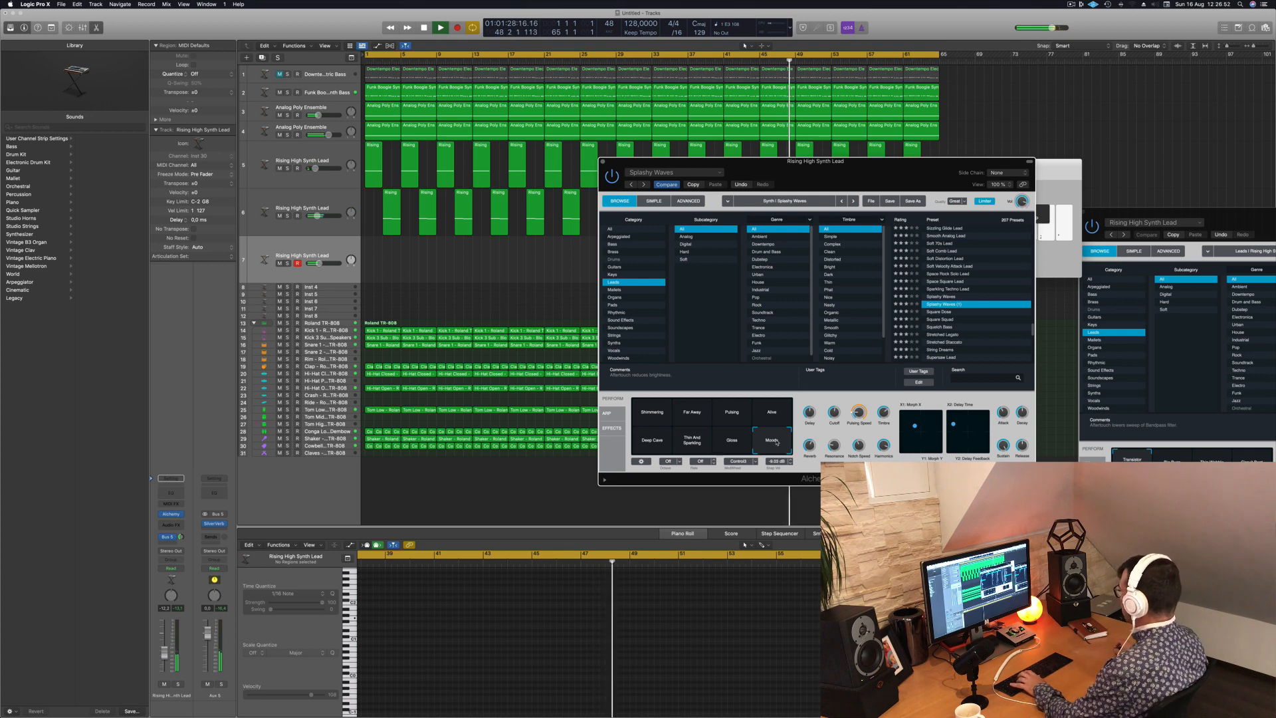
pyautogui.click(944, 327)
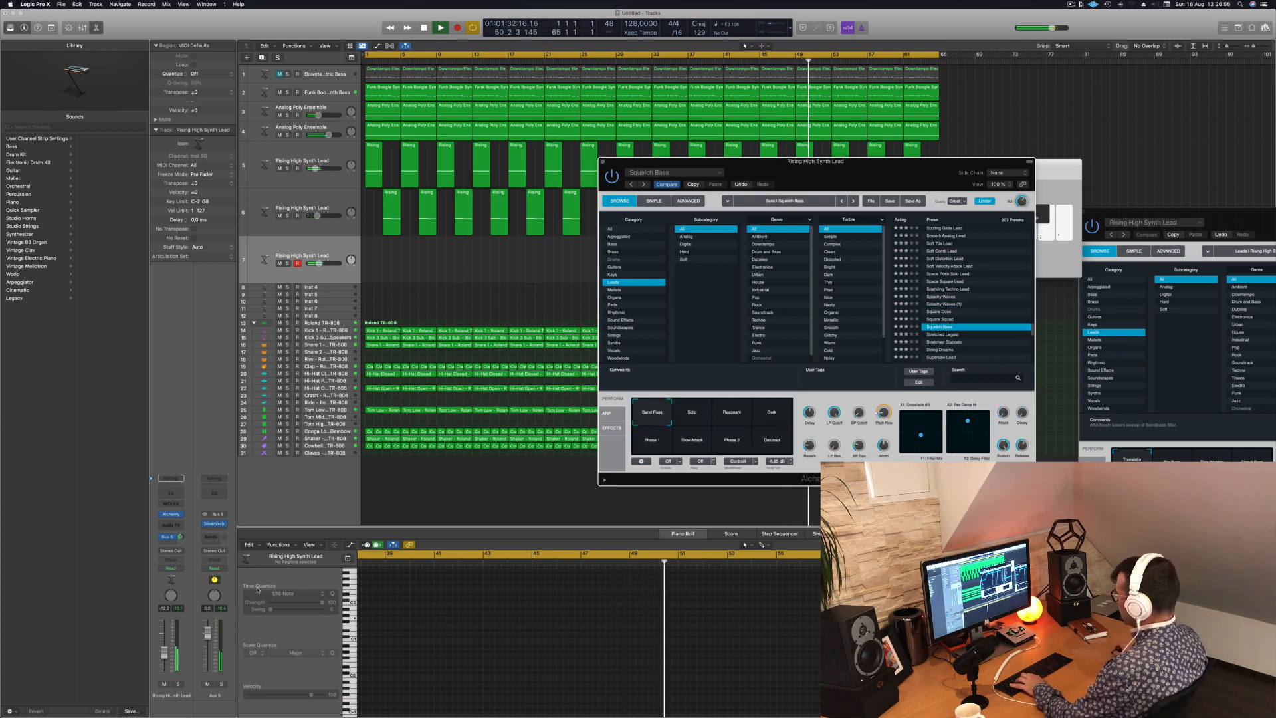
pyautogui.click(695, 415)
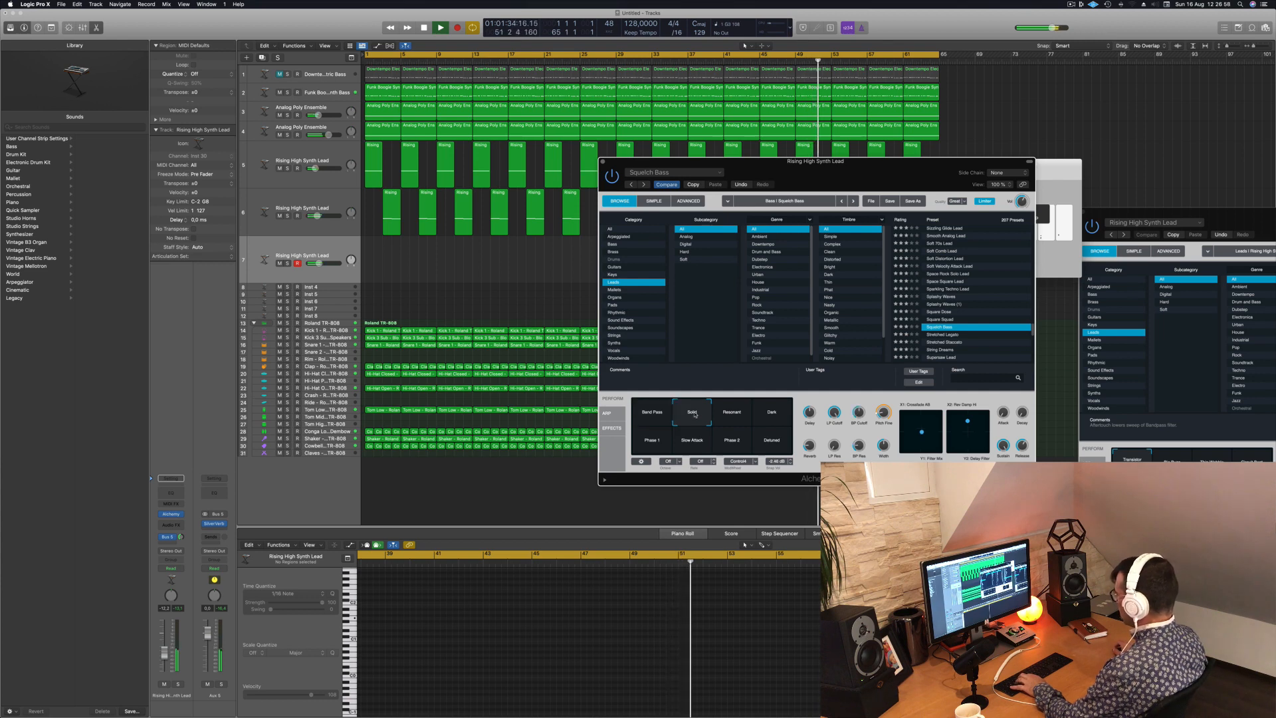
pyautogui.press('h')
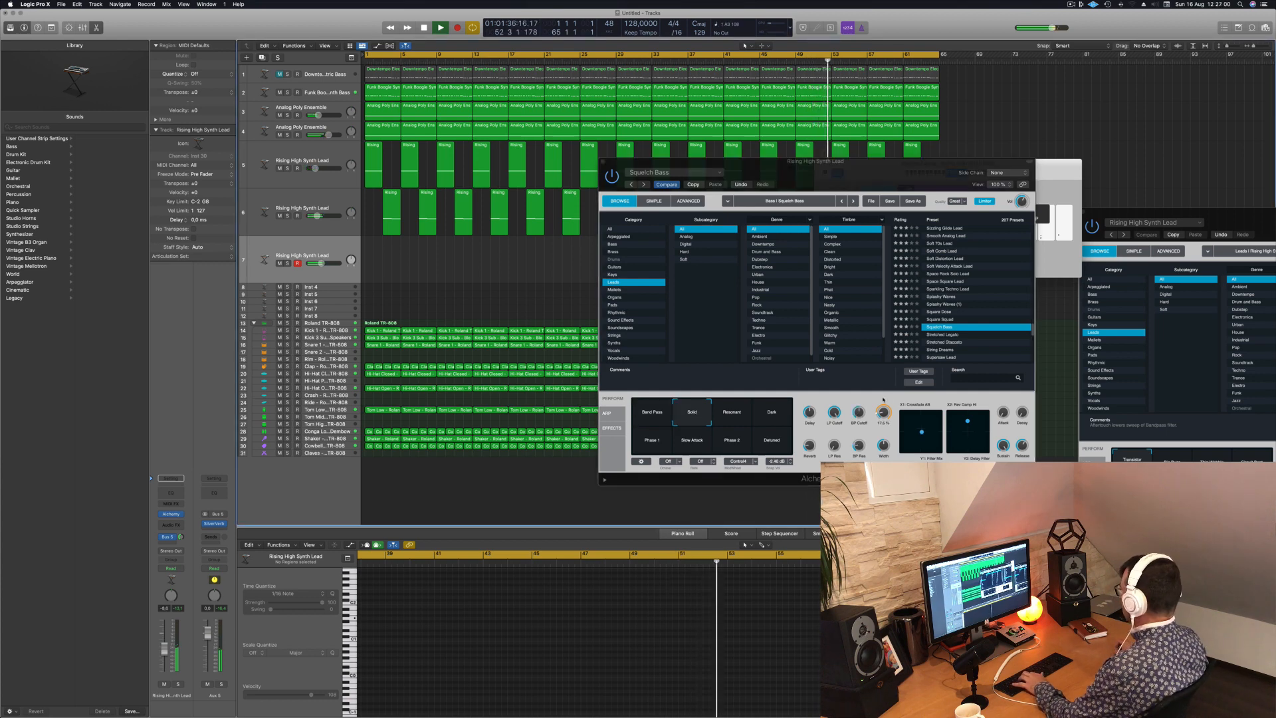
pyautogui.moveTo(1058, 170); pyautogui.dragTo(1095, 172)
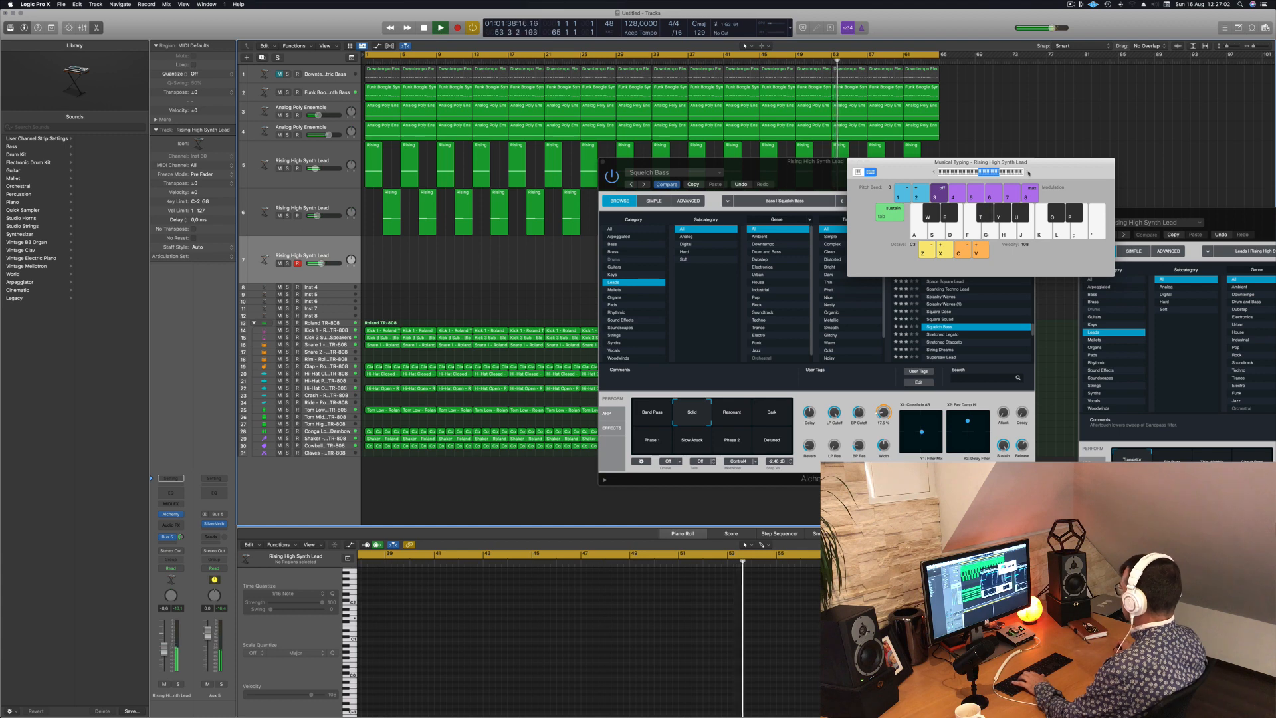
pyautogui.press('h')
pyautogui.press('g')
pyautogui.press('f')
pyautogui.click(731, 440)
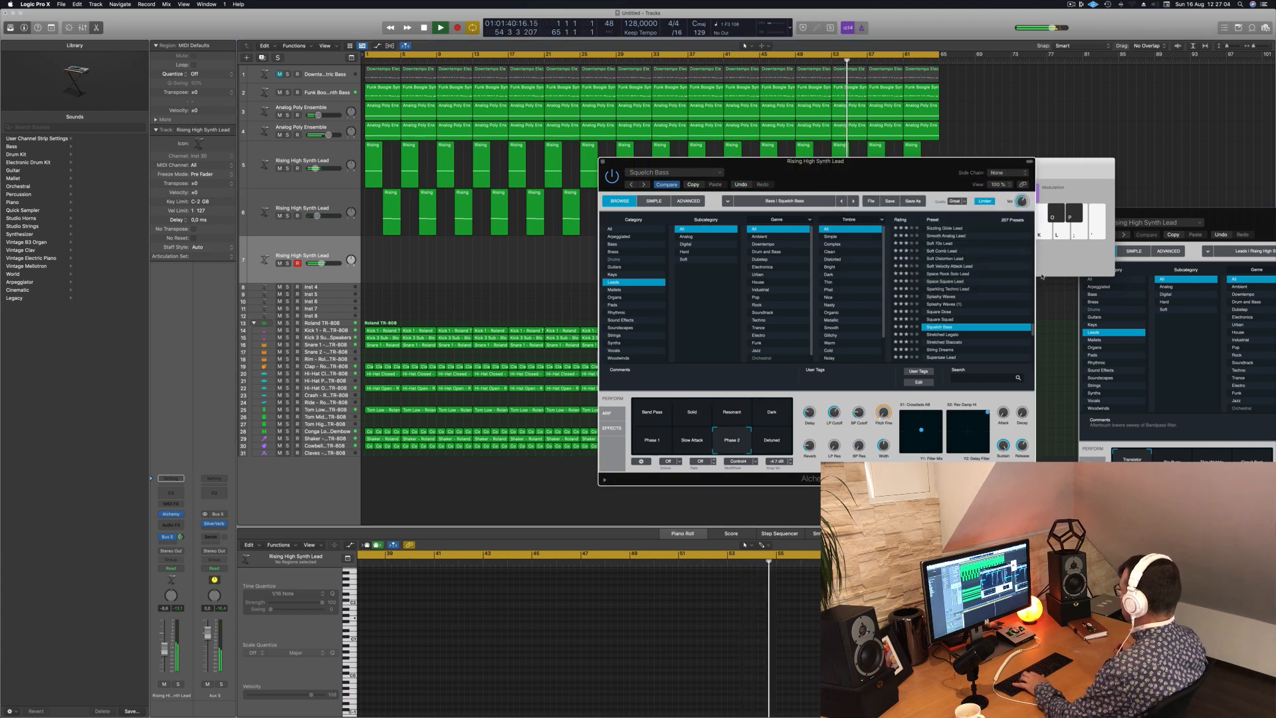
# - Try the Stretched Legato preset, load Stretched Staccato instead and adjust the lead track's volume
pyautogui.scroll(-2, 994, 287)
pyautogui.click(936, 300)
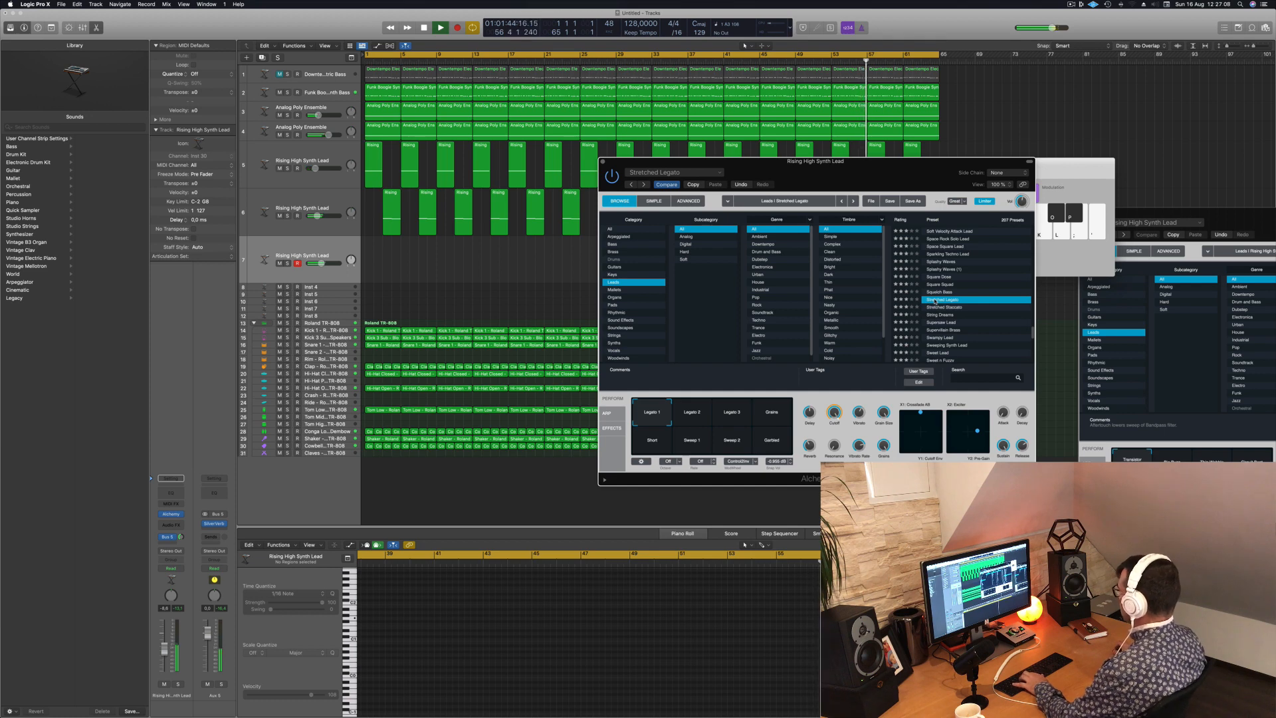
pyautogui.click(946, 307)
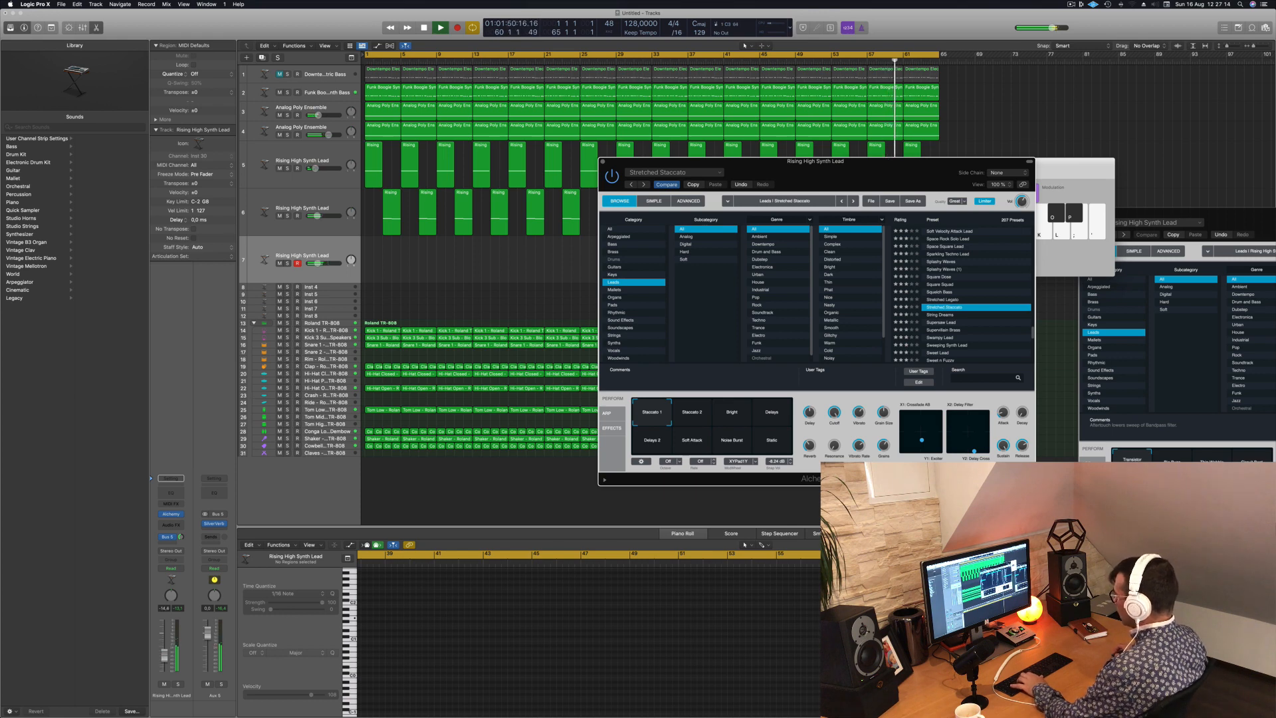
pyautogui.click(165, 659)
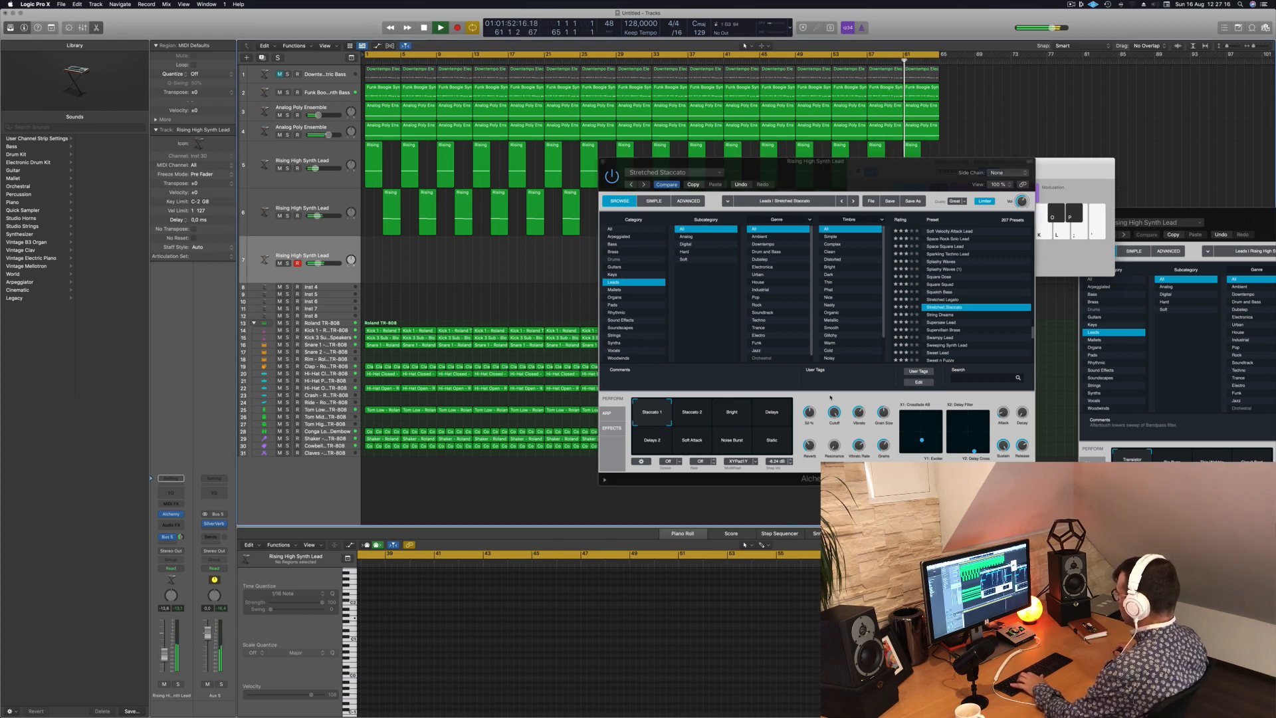
# - Audition Stretched Staccato's Delays, Noise Burst and Soft Attack variations, choose Delays 2 and raise the lead track's volume
pyautogui.click(773, 412)
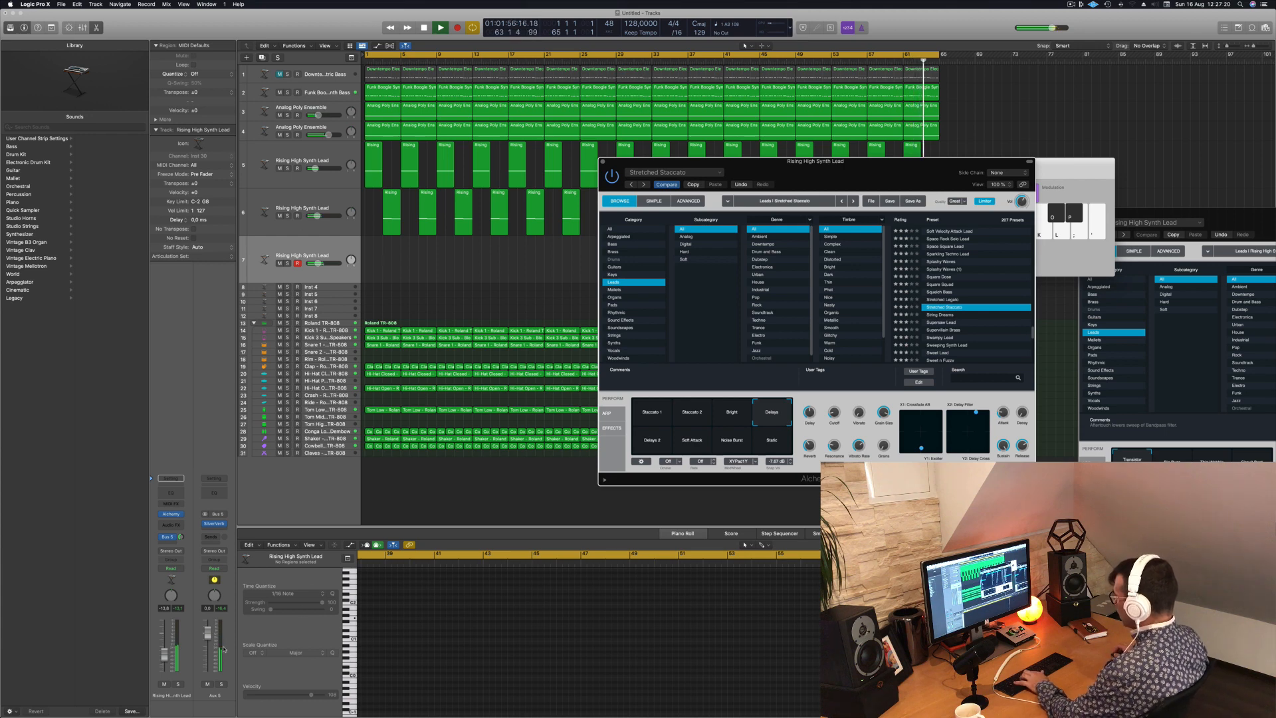
pyautogui.click(166, 653)
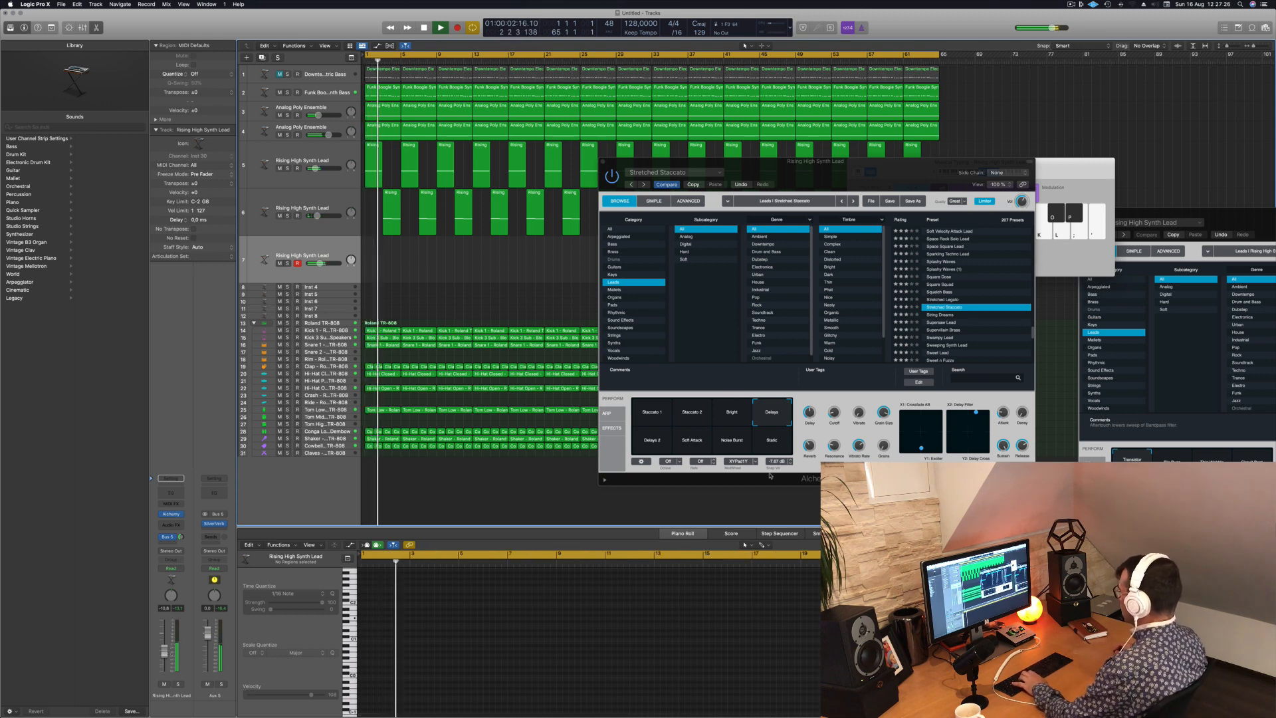
pyautogui.click(764, 442)
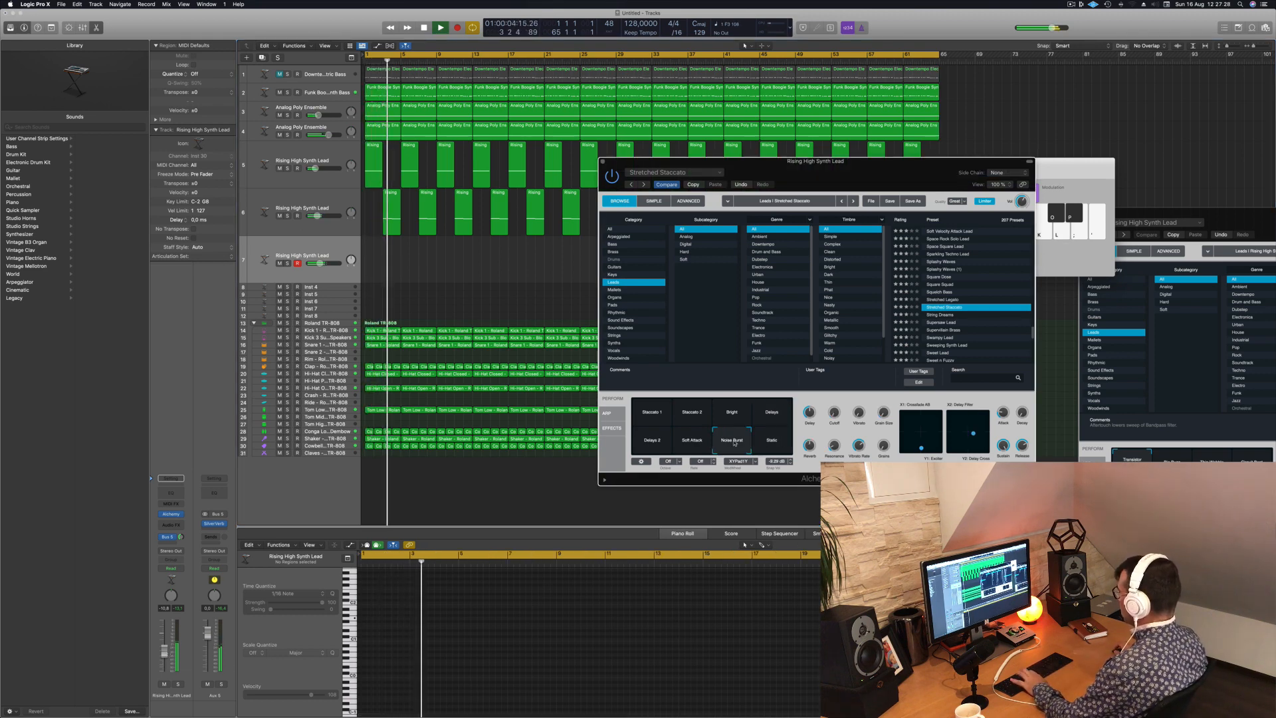
pyautogui.click(694, 442)
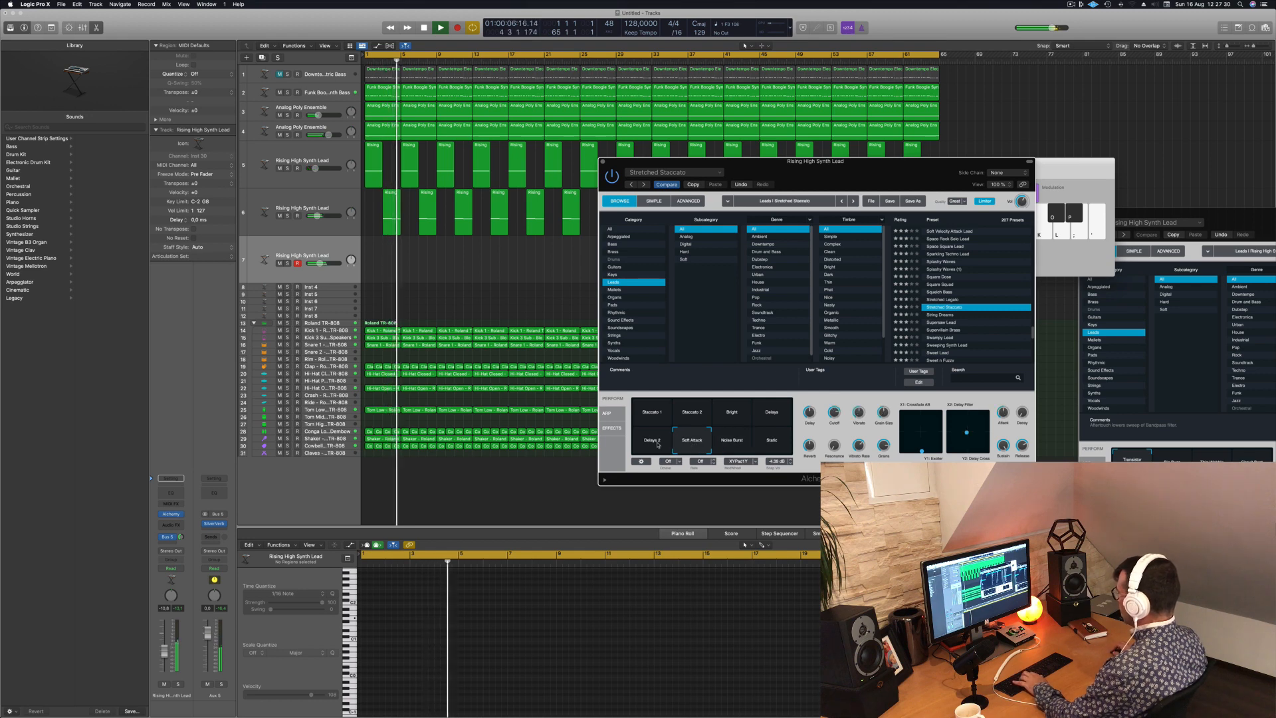
pyautogui.click(654, 443)
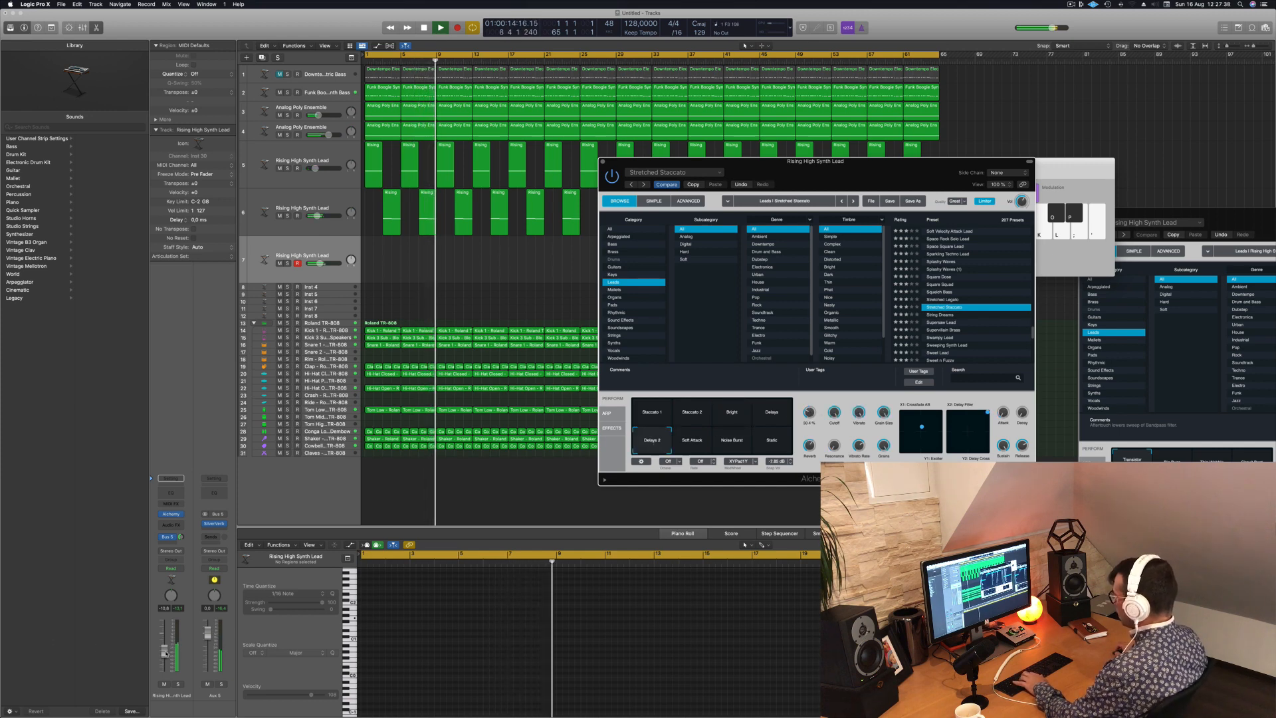
pyautogui.moveTo(165, 652); pyautogui.dragTo(166, 652)
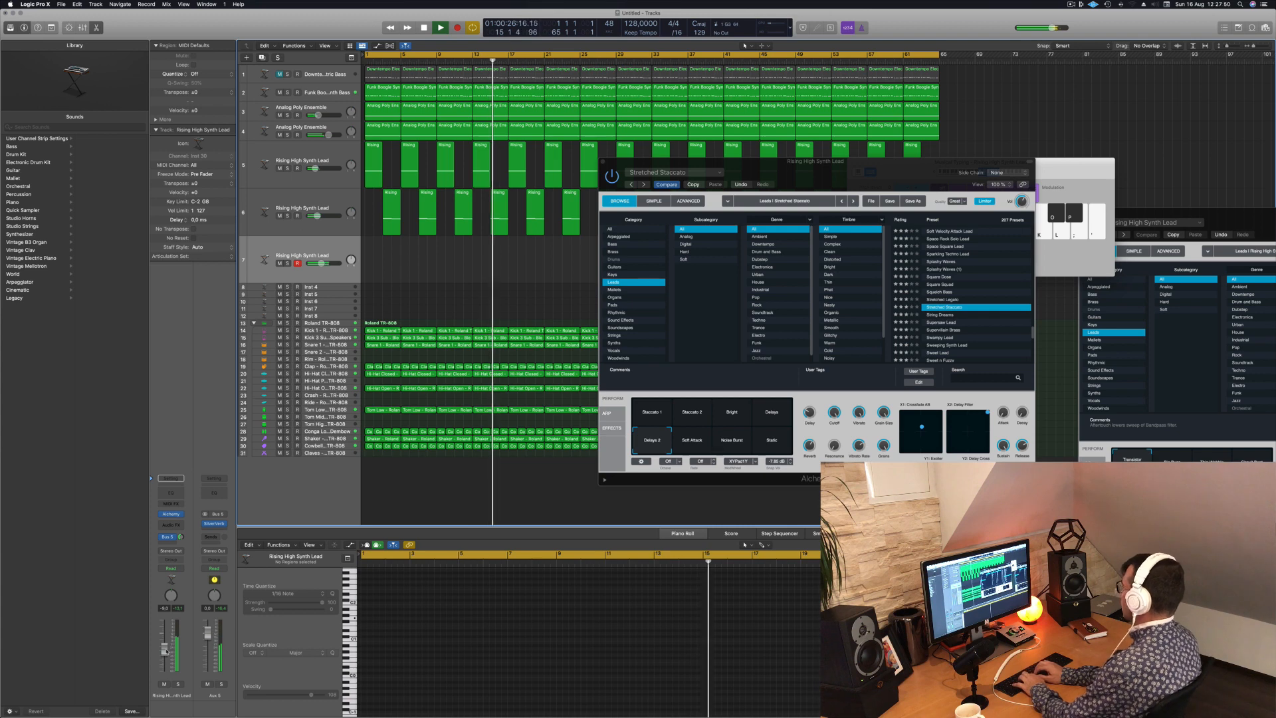
# - Record a played melody on track 7 over the running song, from about bar 17 to bar 39
pyautogui.press('r')
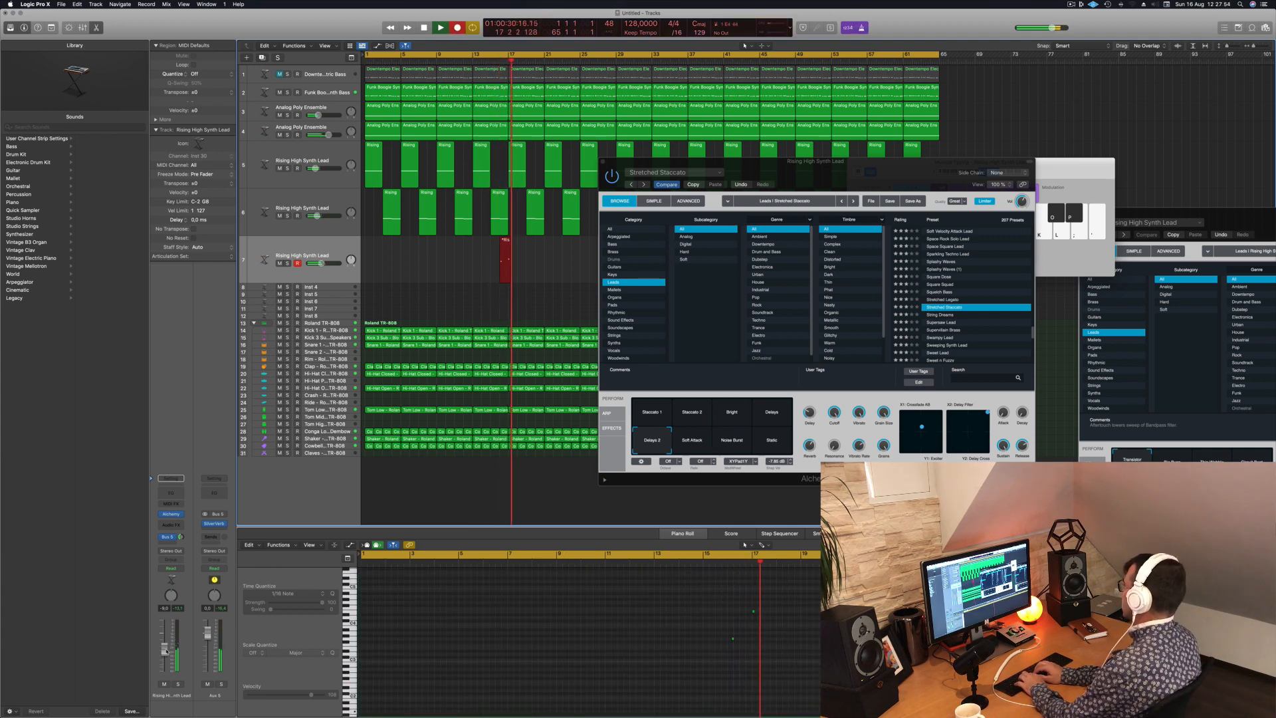
pyautogui.press('k')
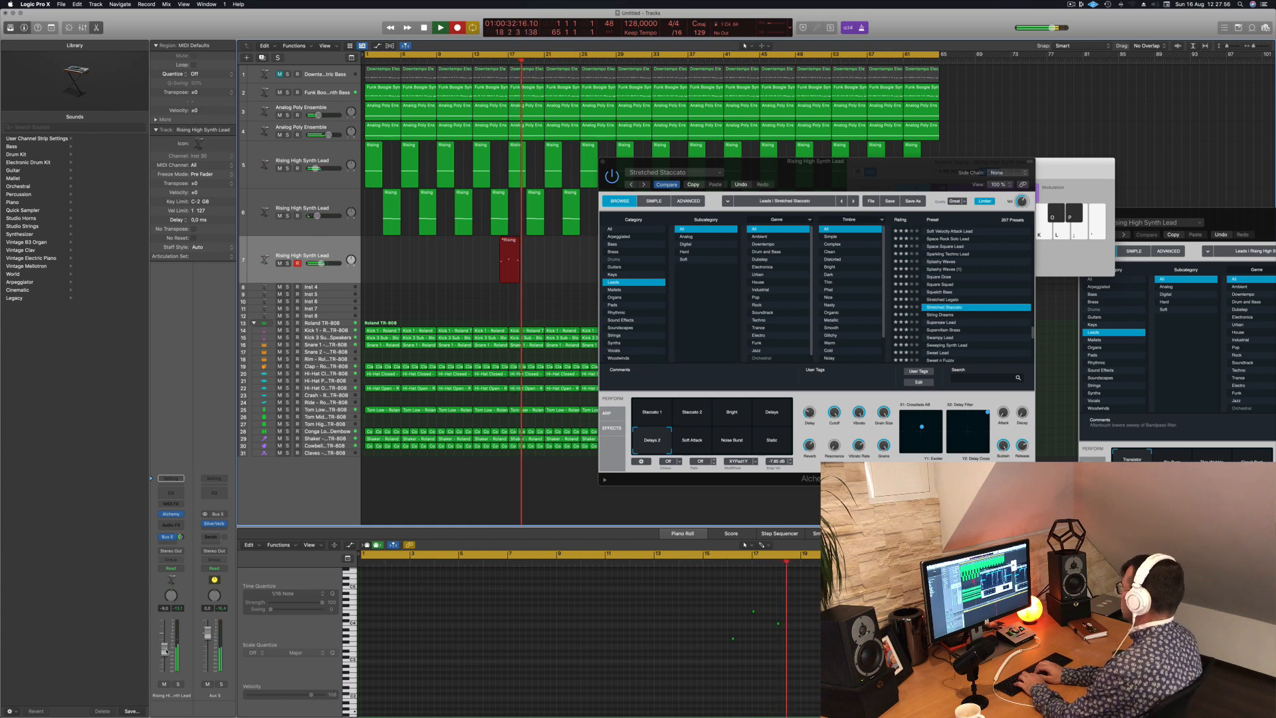
pyautogui.press('l')
pyautogui.press('k')
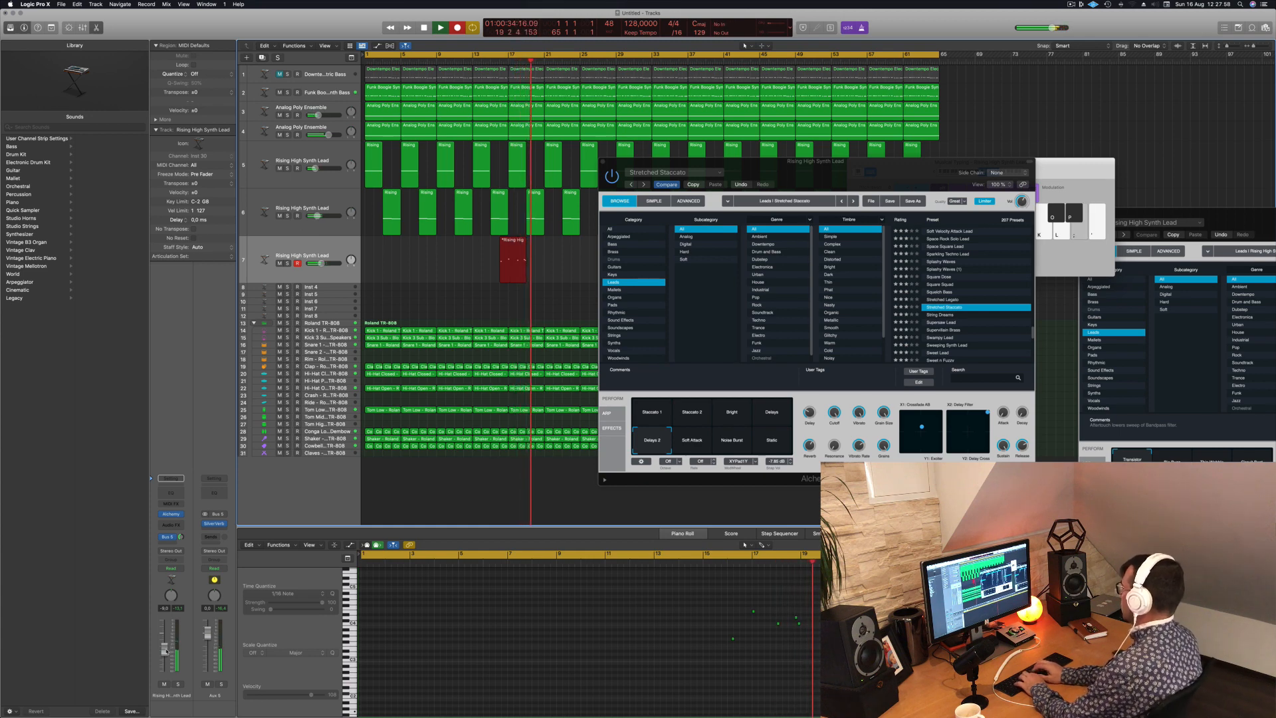
pyautogui.press('k')
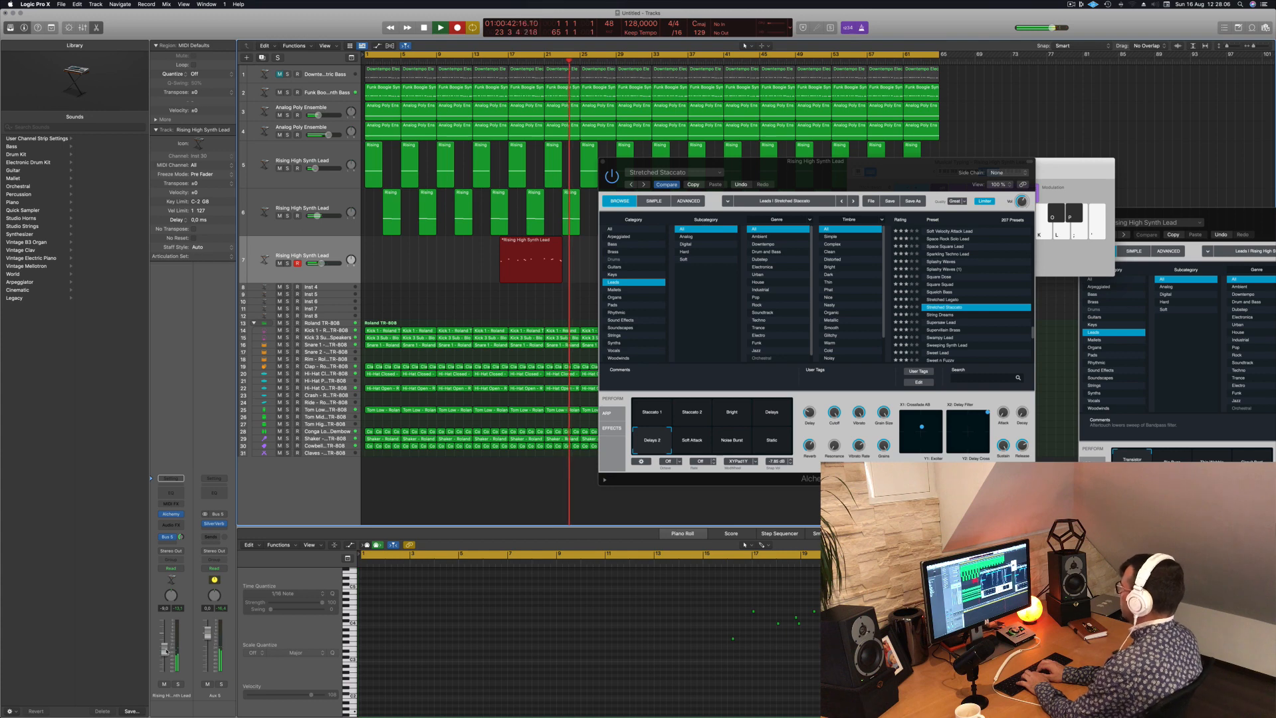
pyautogui.press("'")
pyautogui.press("'")
pyautogui.press(';')
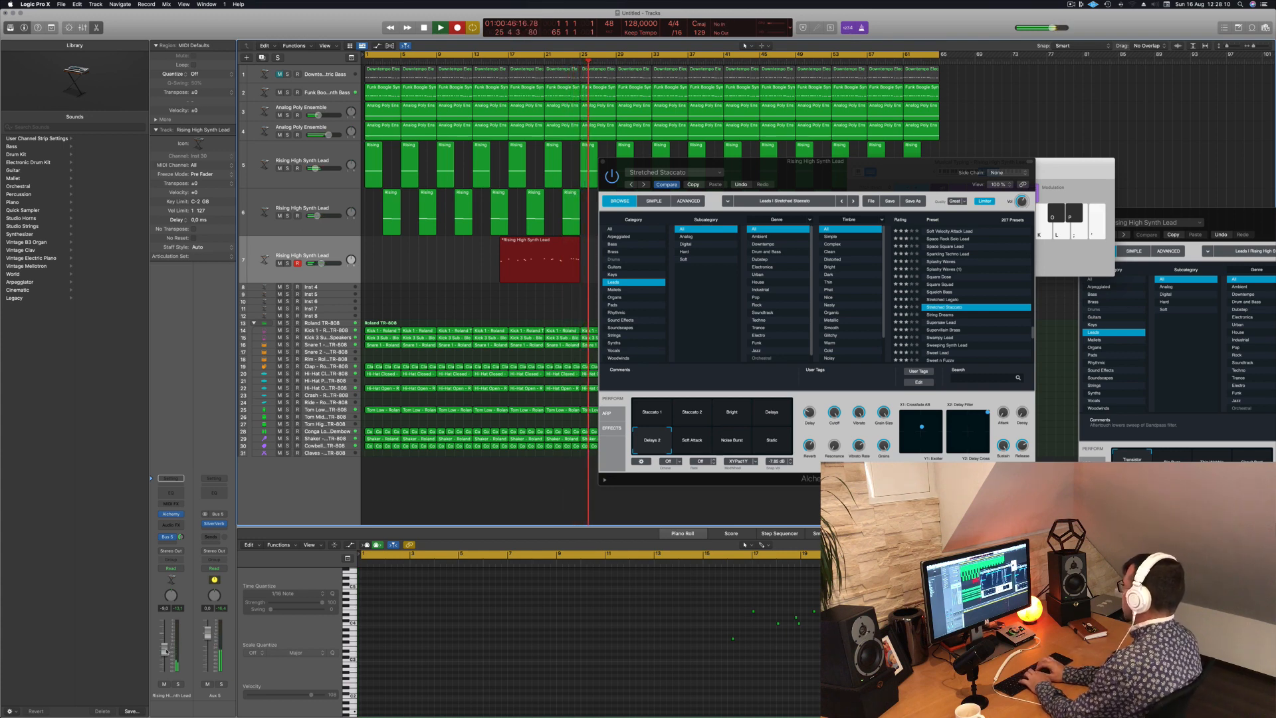
pyautogui.press("'")
pyautogui.press(';')
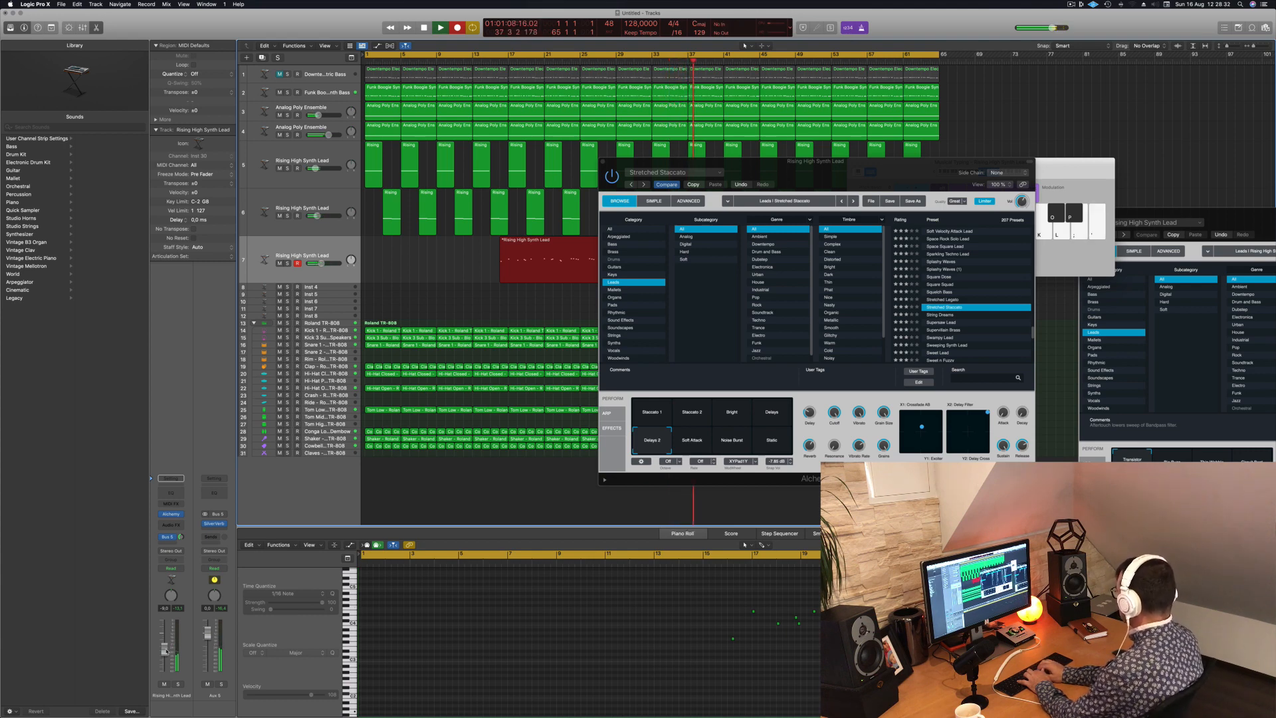
pyautogui.press("'")
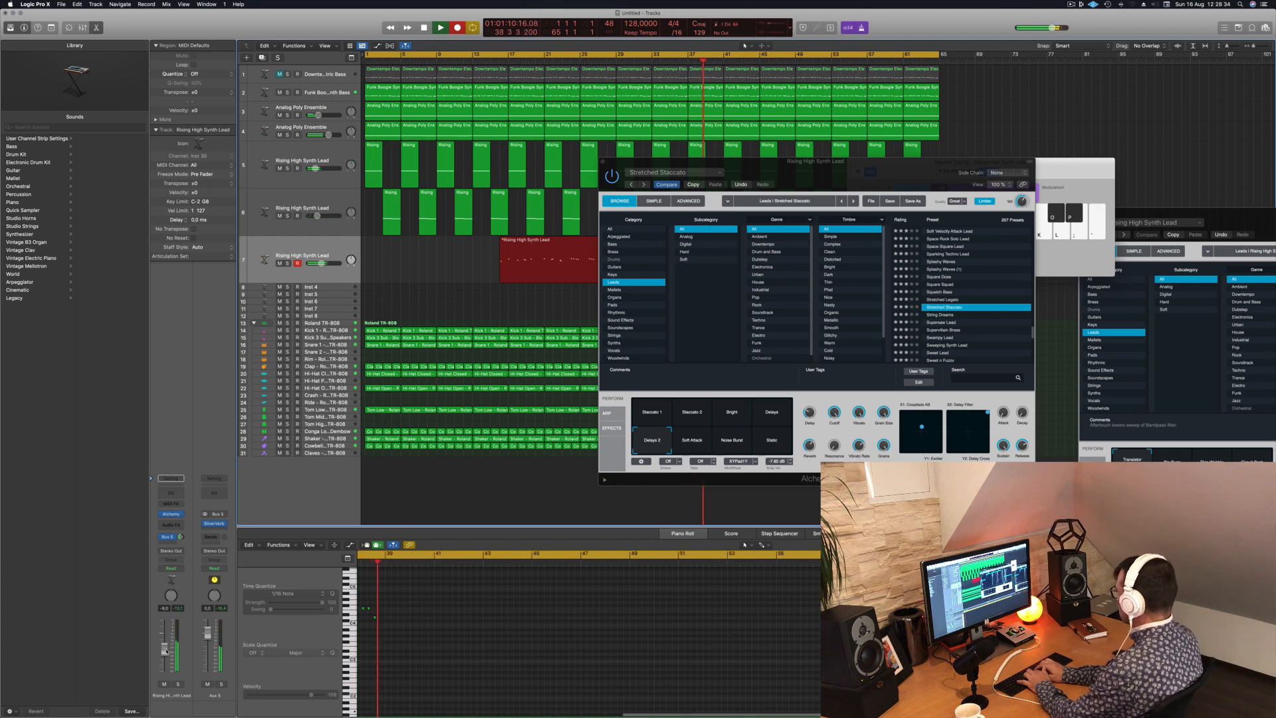
pyautogui.press(';')
pyautogui.press('space')
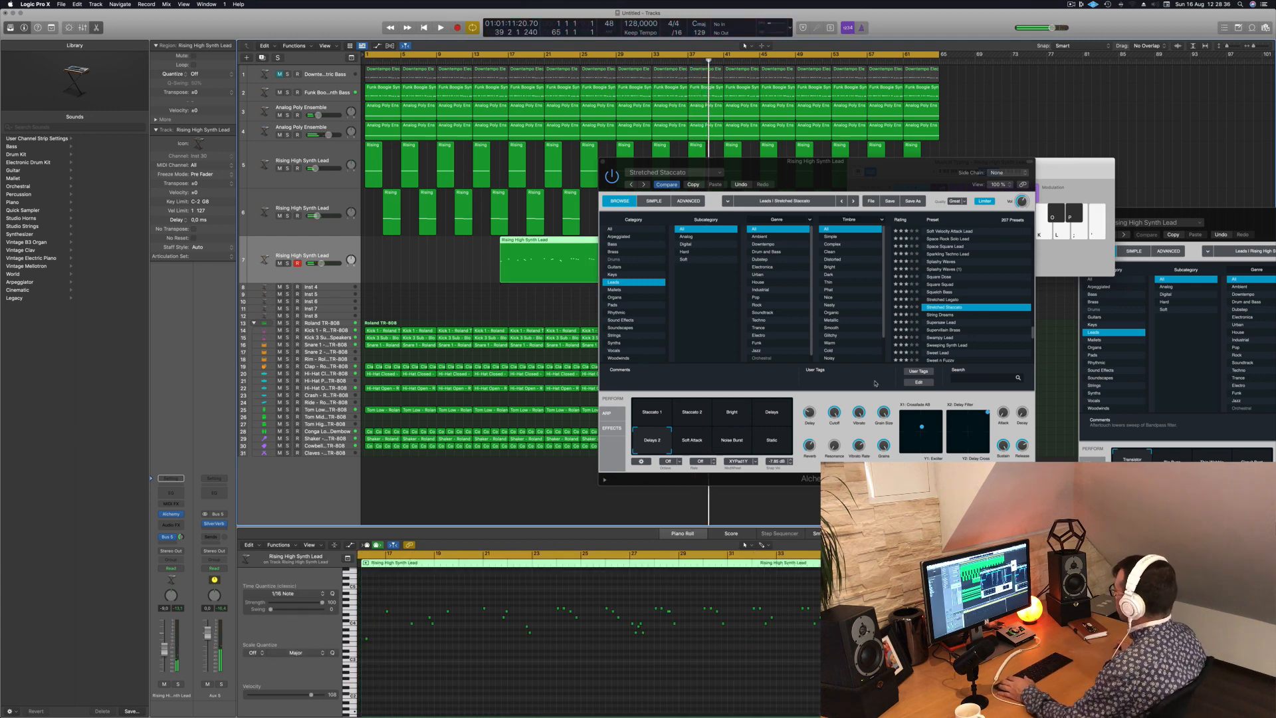
# - Split the recorded melody region at bar 35 and move its last four bars to bar 1 on track 7
pyautogui.moveTo(767, 166); pyautogui.dragTo(1009, 170)
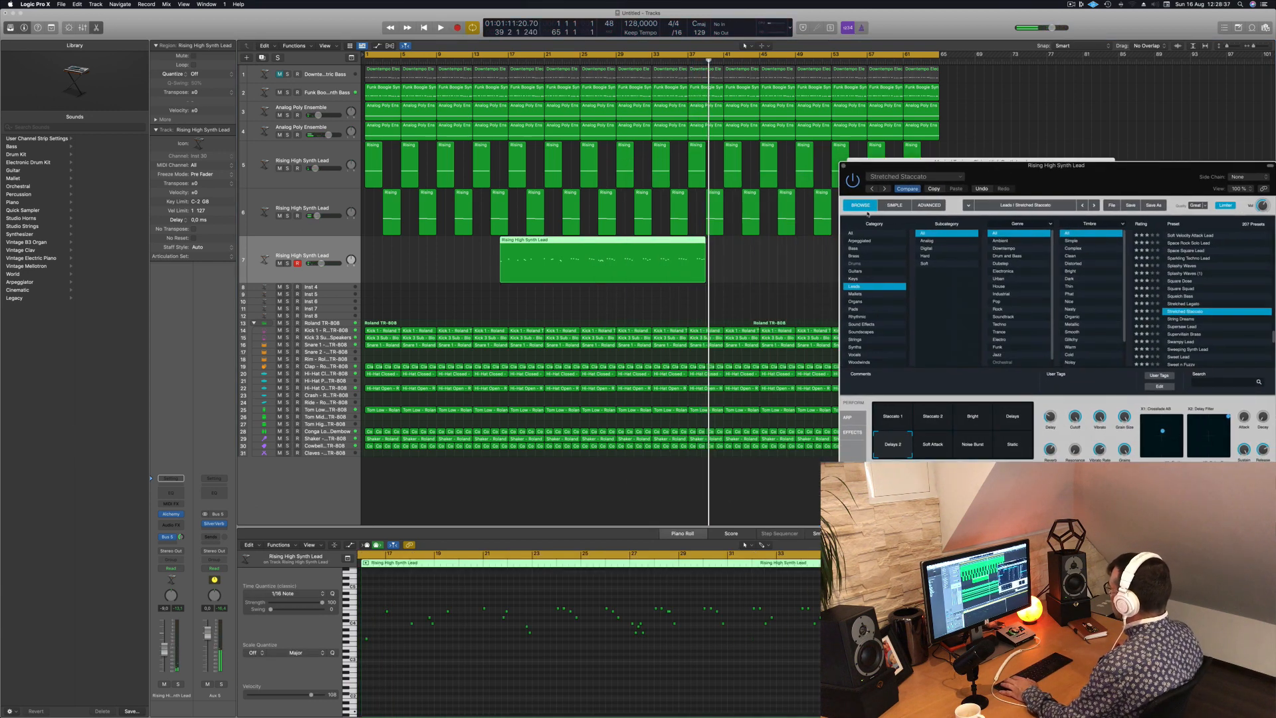
pyautogui.click(670, 247)
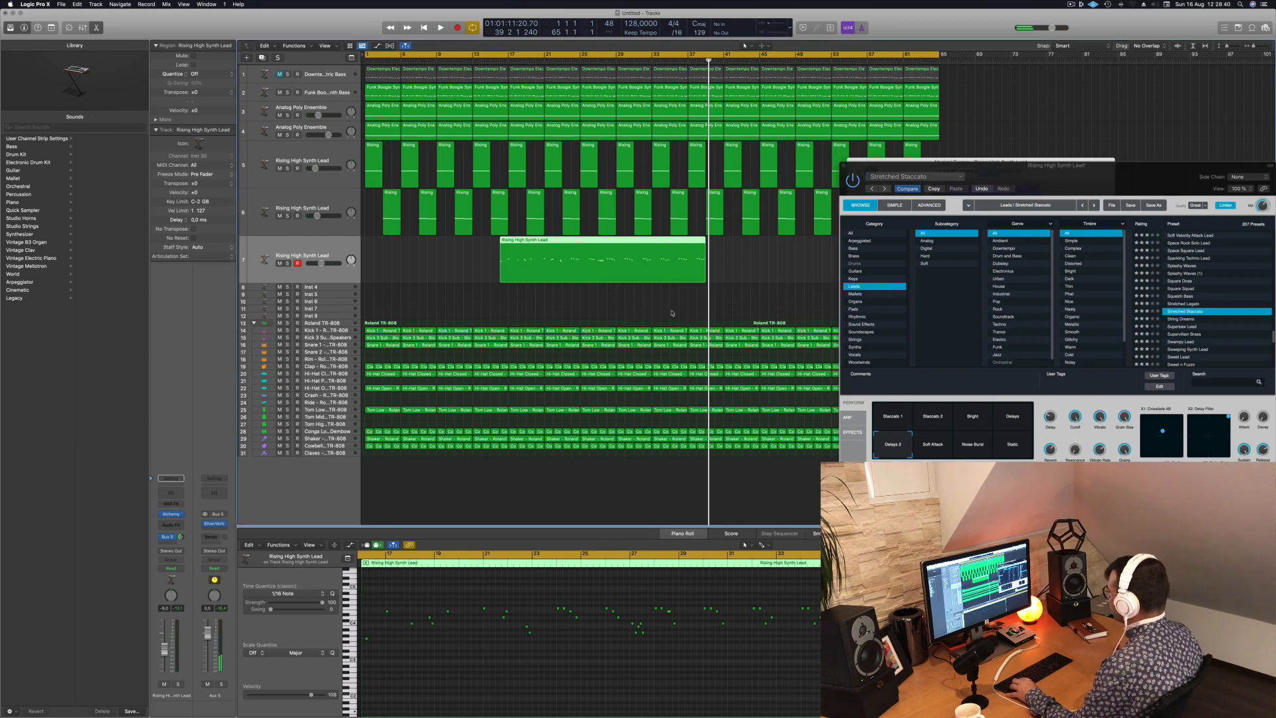
pyautogui.click(658, 291)
pyautogui.click(673, 240)
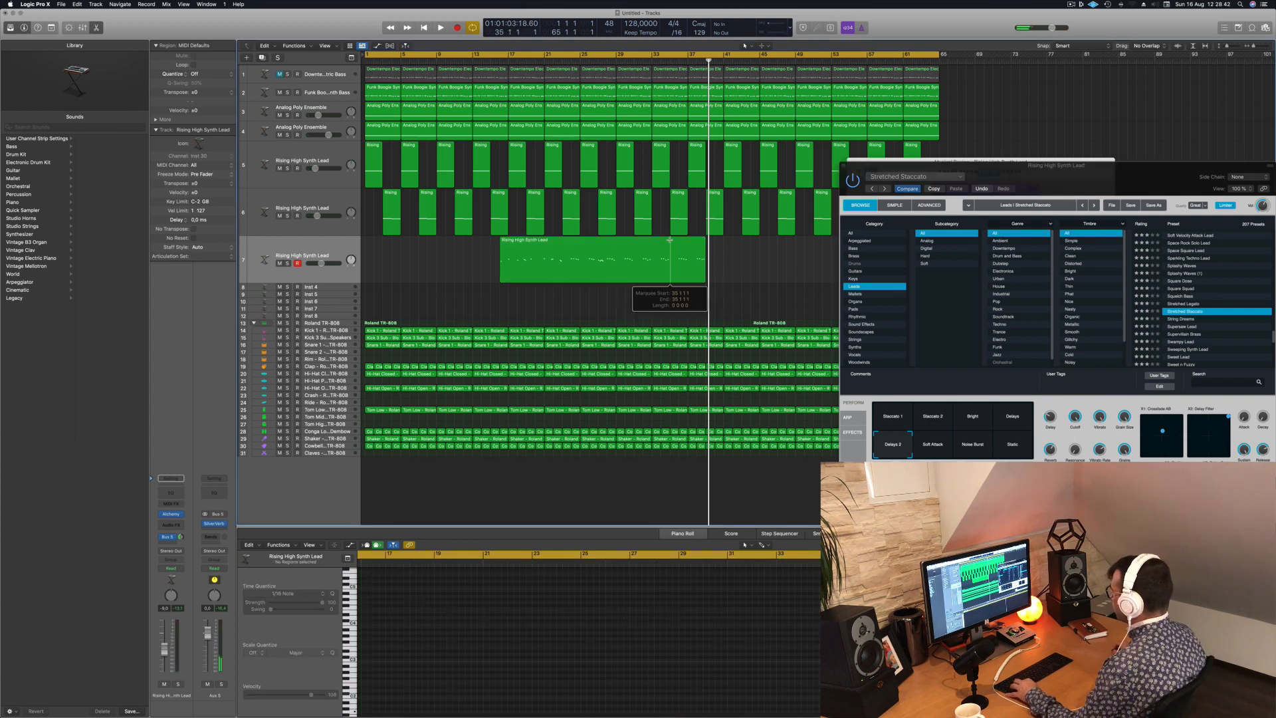
pyautogui.moveTo(687, 245); pyautogui.dragTo(382, 253)
# - Play the song from the start and quantize all notes of the four-bar melody region to 1/16 notes
pyautogui.press('Return')
pyautogui.press('space')
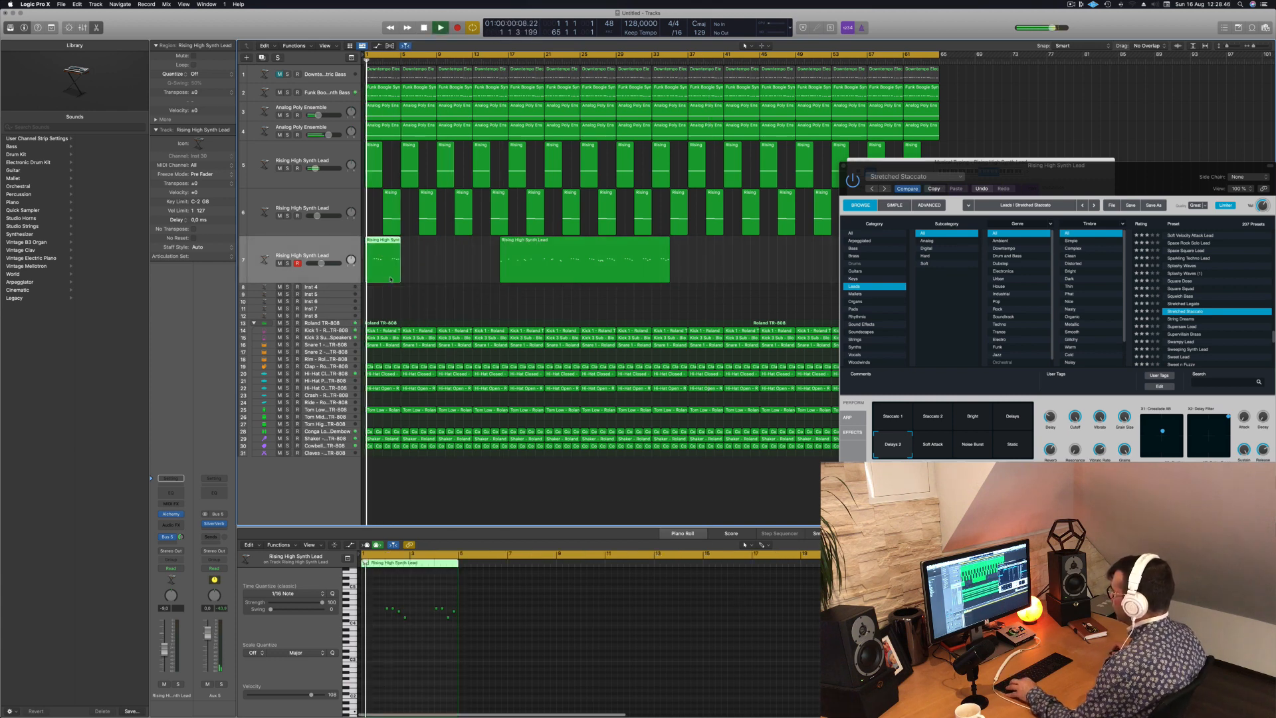
pyautogui.scroll(5, 442, 671)
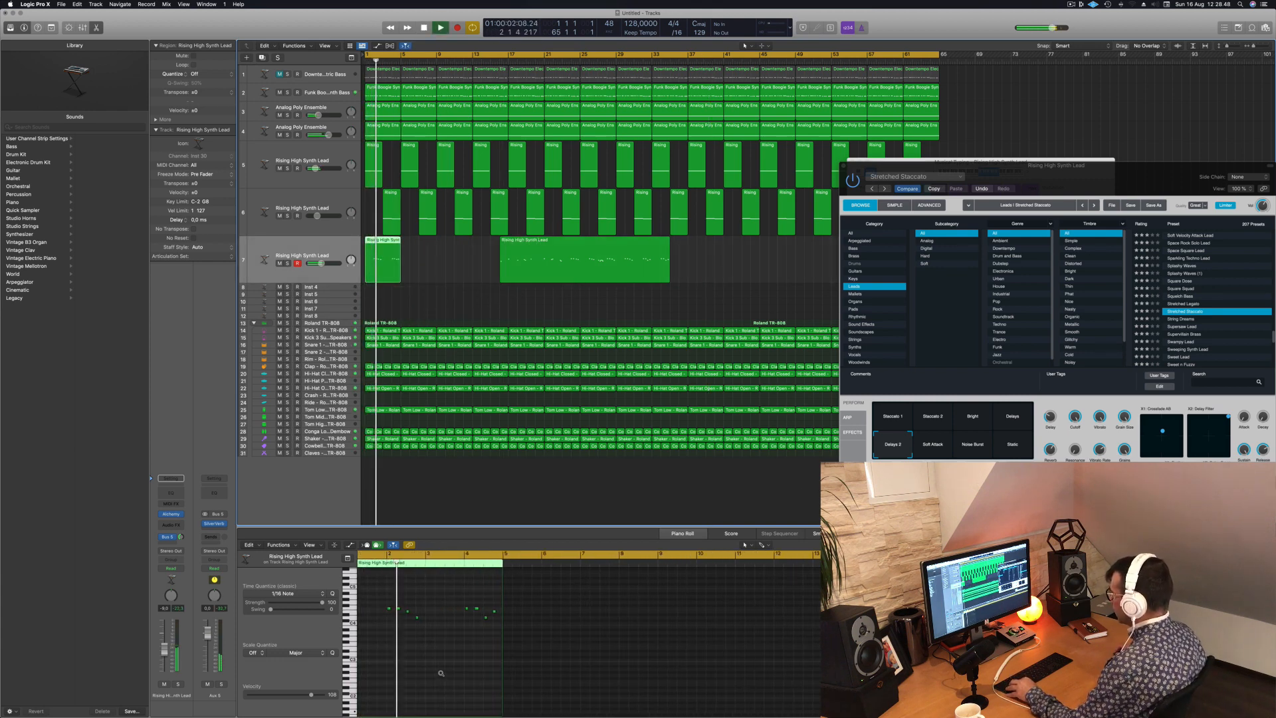
pyautogui.click(468, 667)
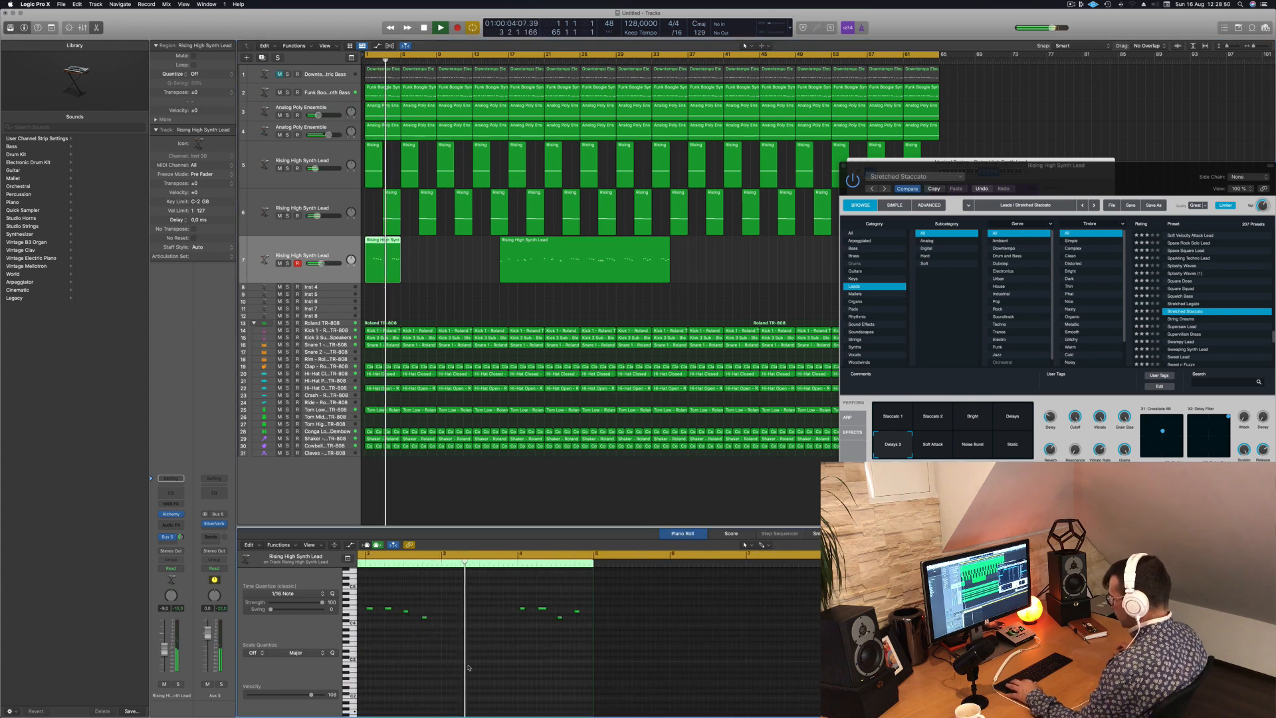
pyautogui.press('super+a')
pyautogui.press('q')
pyautogui.scroll(-2, 469, 659)
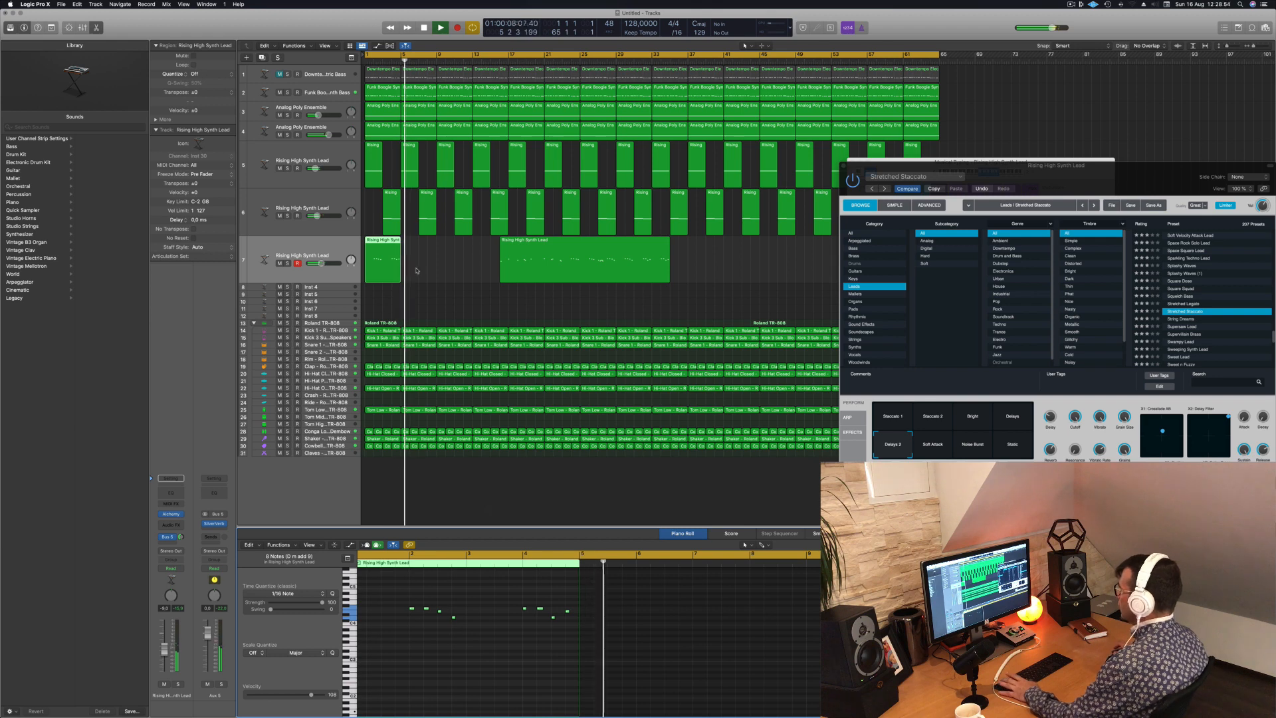
# - Stop playback, rearrange the instrument windows and park the rest of the recorded melody on track 6 beyond the song's end, at about bar 66
pyautogui.click(557, 242)
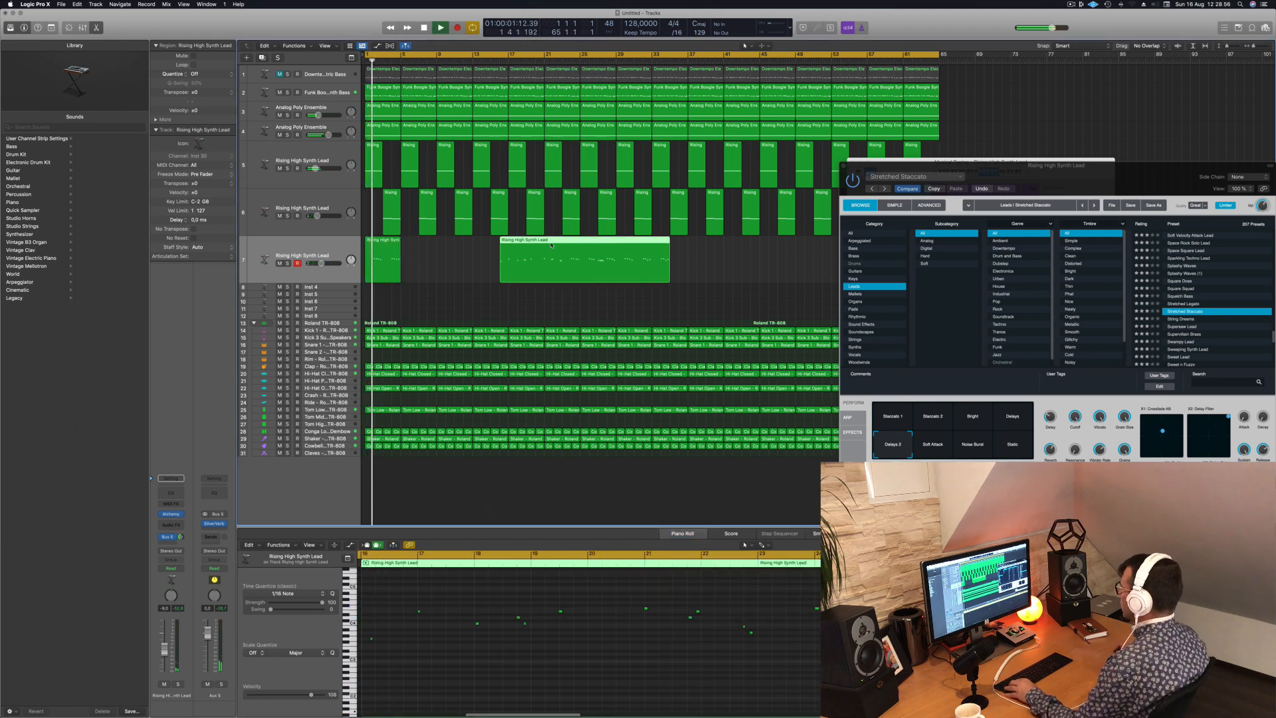
pyautogui.moveTo(557, 243); pyautogui.dragTo(683, 242)
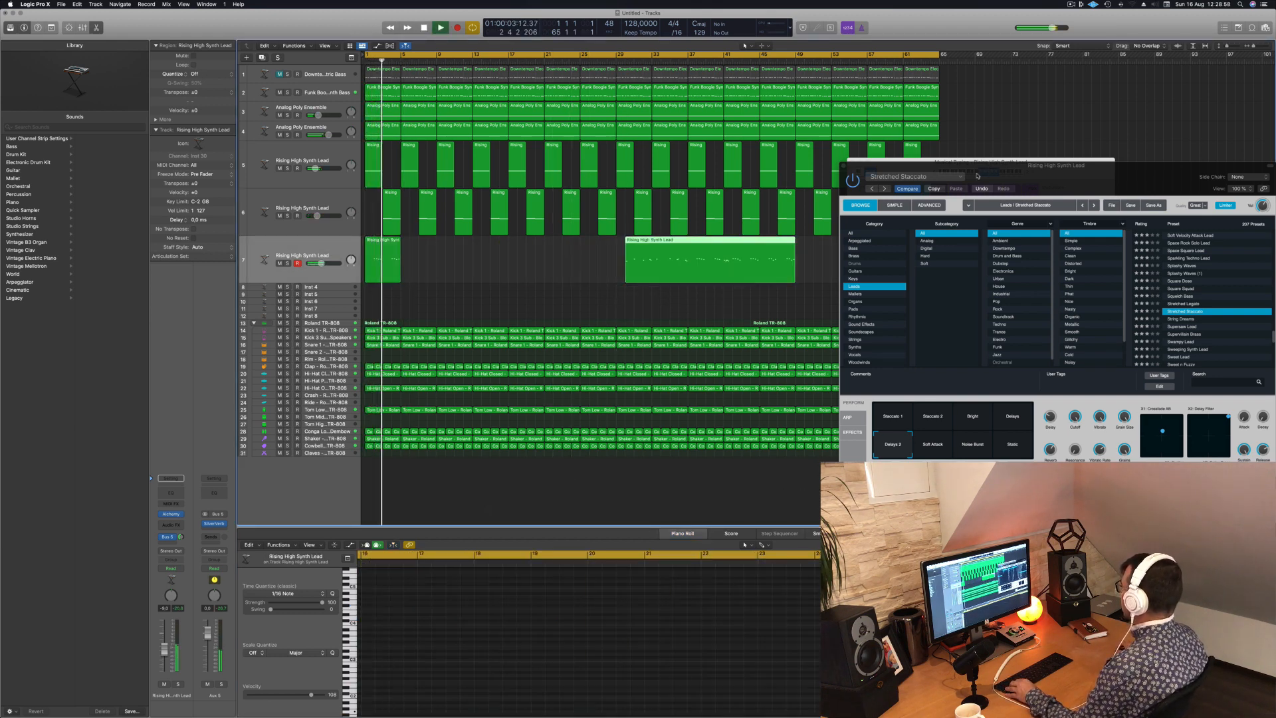
pyautogui.moveTo(990, 165); pyautogui.dragTo(1181, 177)
pyautogui.press('space')
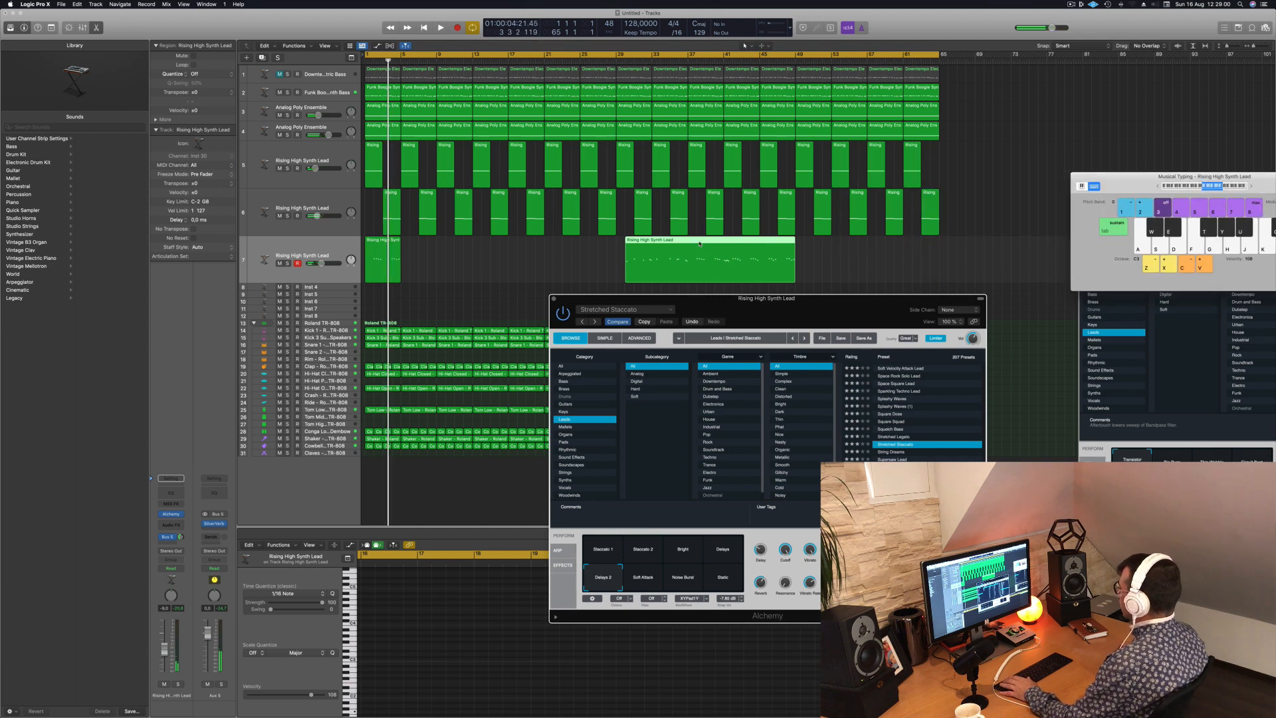
pyautogui.moveTo(699, 244); pyautogui.dragTo(1022, 219)
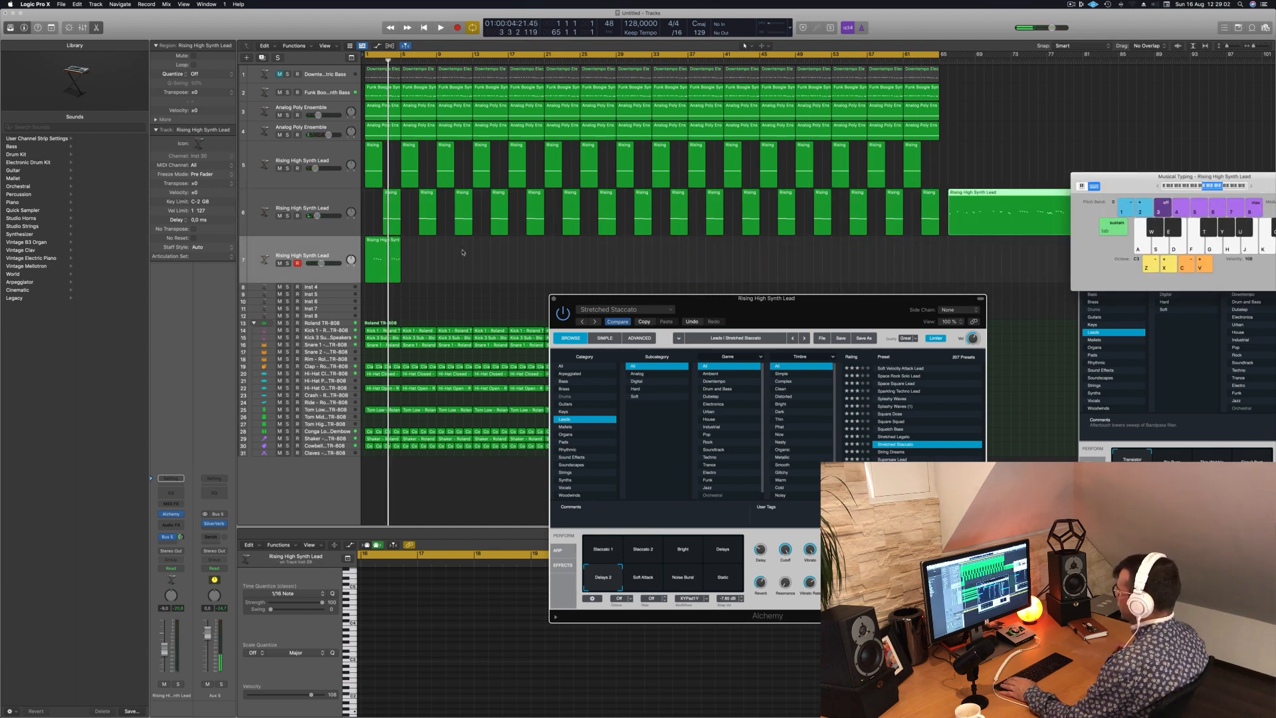
# - Duplicate the four-bar melody region along track 7 until the copies fill the track to the song's end at bar 65
pyautogui.moveTo(385, 249)
pyautogui.mouseDown()
pyautogui.moveTo(421, 250)
pyautogui.moveTo(367, 248)
pyautogui.mouseUp()
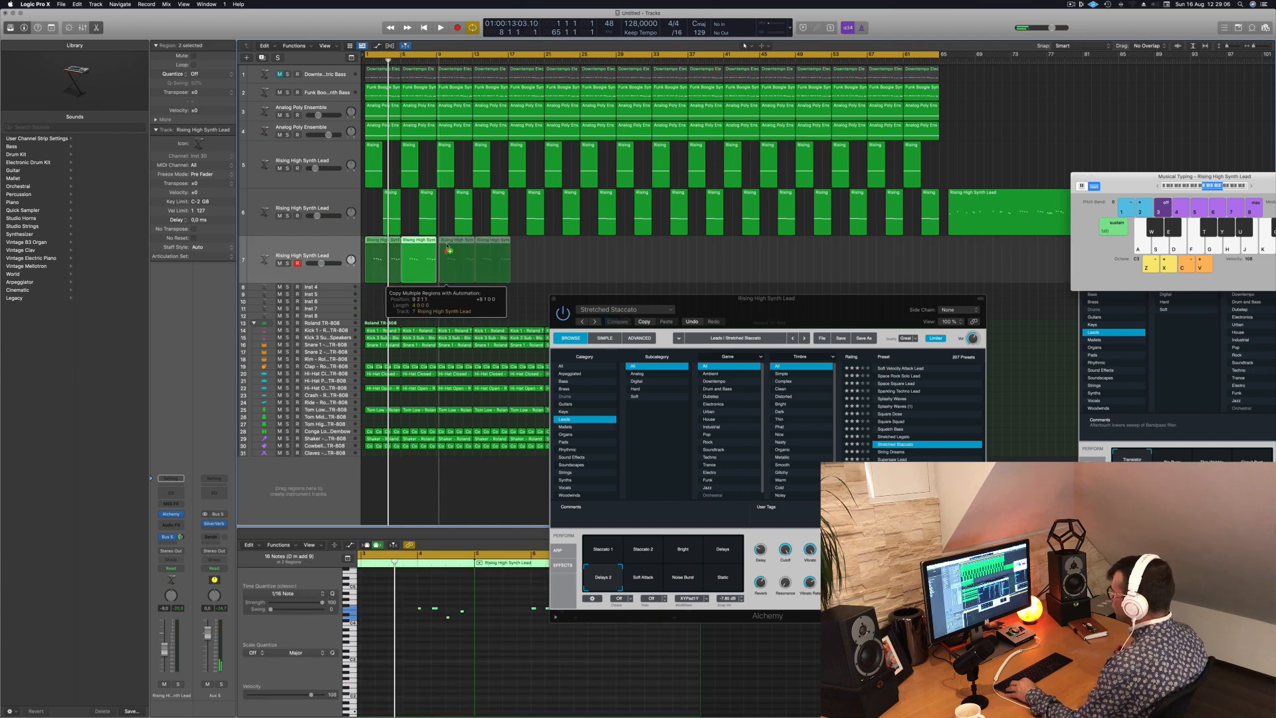
pyautogui.press('super+r')
pyautogui.moveTo(519, 253)
pyautogui.mouseDown()
pyautogui.moveTo(366, 260)
pyautogui.moveTo(535, 254)
pyautogui.mouseUp()
pyautogui.moveTo(713, 253); pyautogui.dragTo(672, 246)
# - Select all melody regions on track 7 and play the song from the start
pyautogui.press('Return')
pyautogui.press('space')
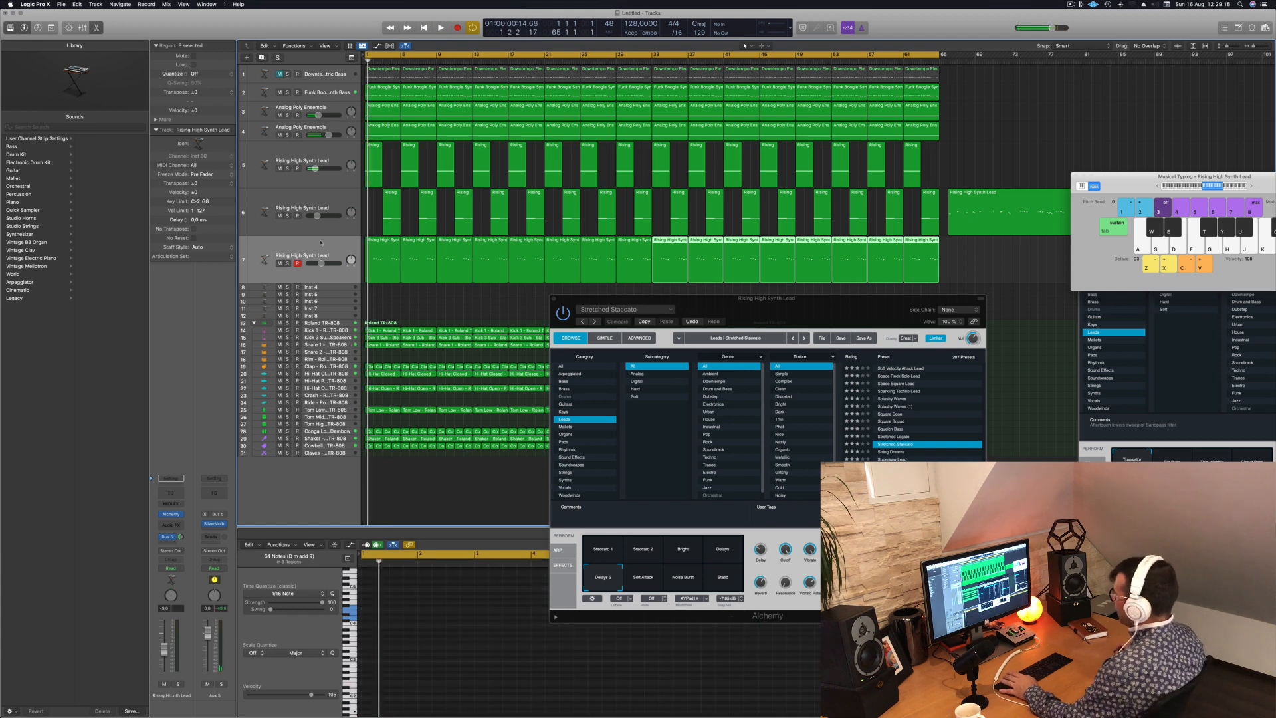
pyautogui.click(321, 243)
pyautogui.press('space')
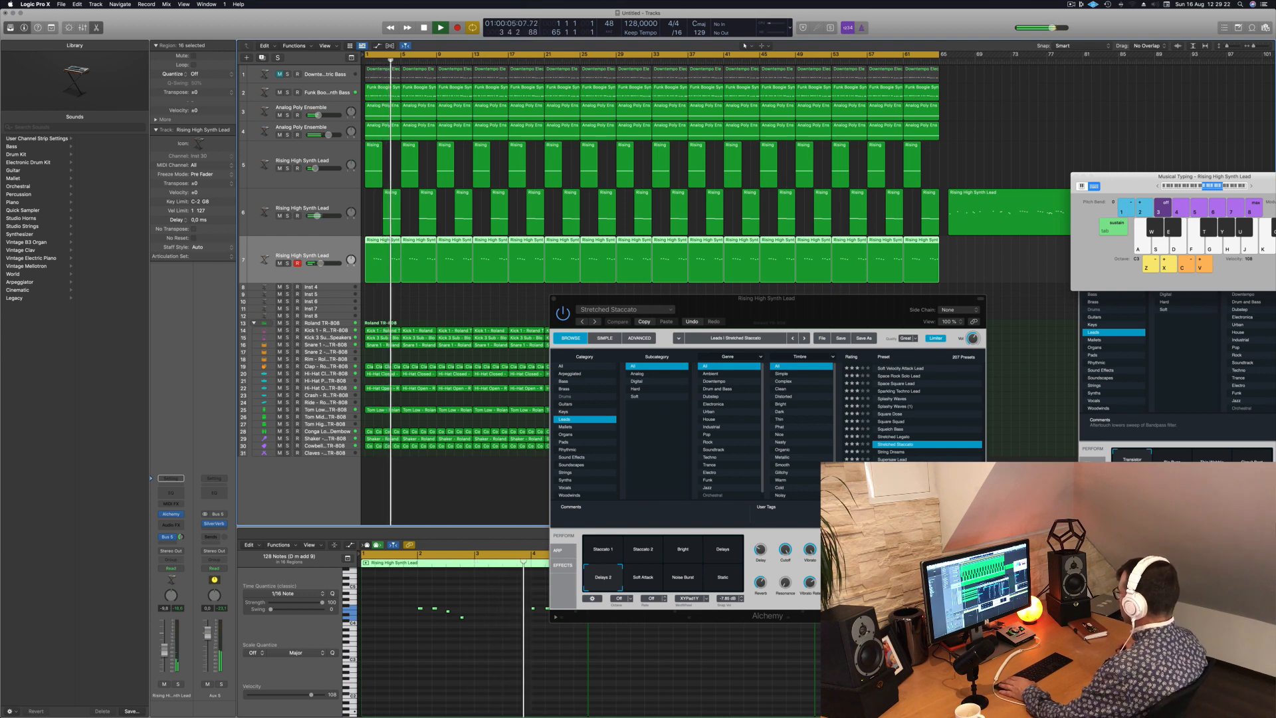
# - Try the lead presets Supersaw Lead and Swampy Lead on track 7 while the song plays
pyautogui.click(890, 459)
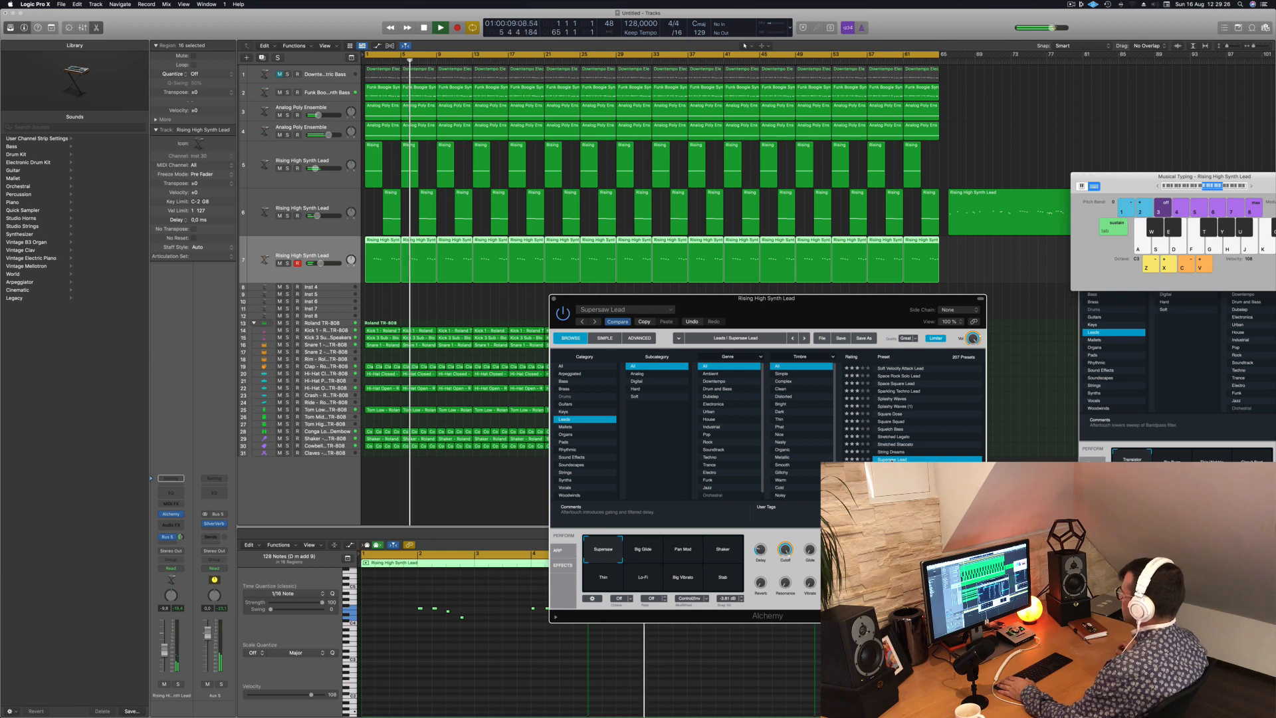
pyautogui.scroll(-1, 931, 456)
pyautogui.click(943, 454)
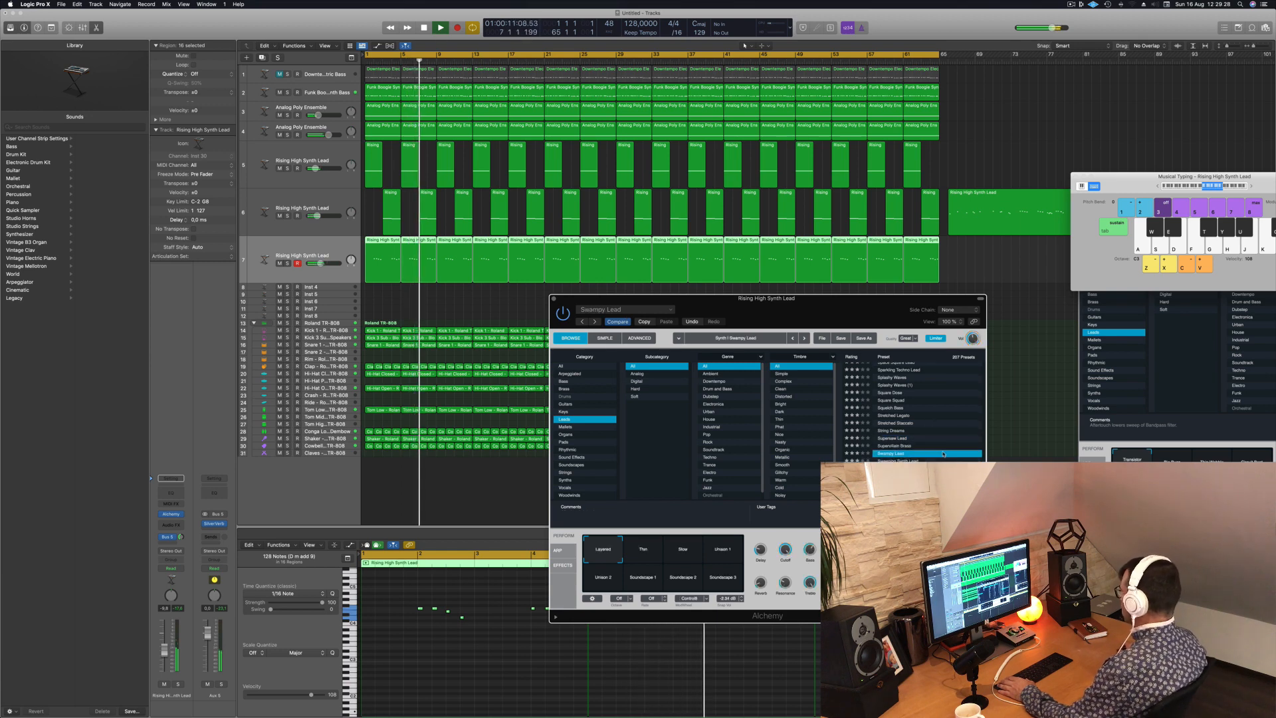
pyautogui.scroll(-2, 943, 454)
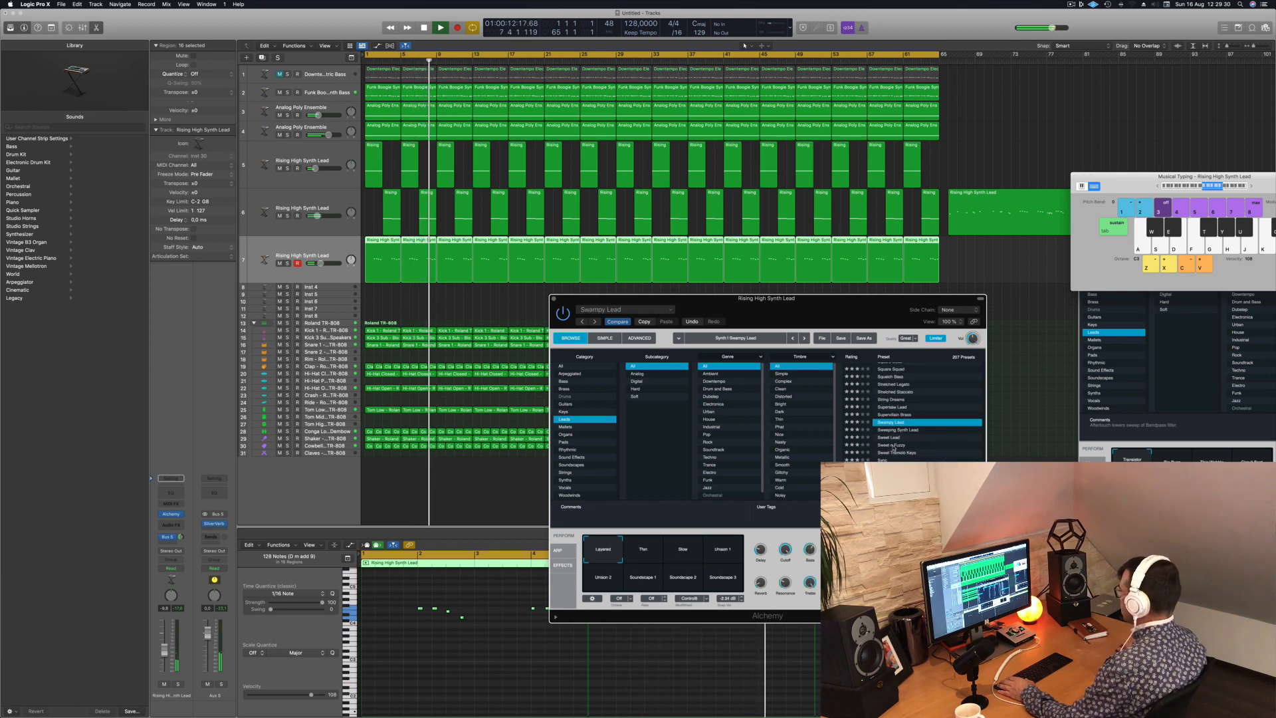
# - Try the Sweet n Fuzzy preset on track 7, lower the track's volume and shift the instrument window aside
pyautogui.click(893, 445)
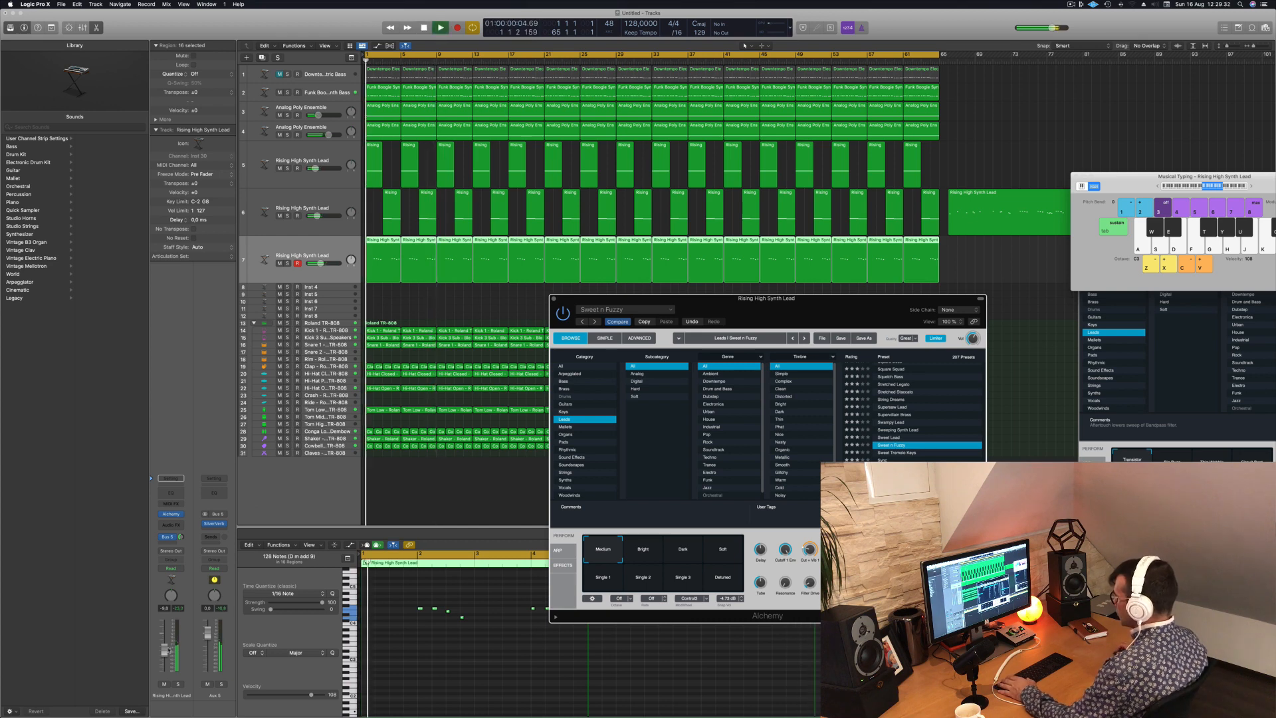
pyautogui.moveTo(167, 650); pyautogui.dragTo(164, 661)
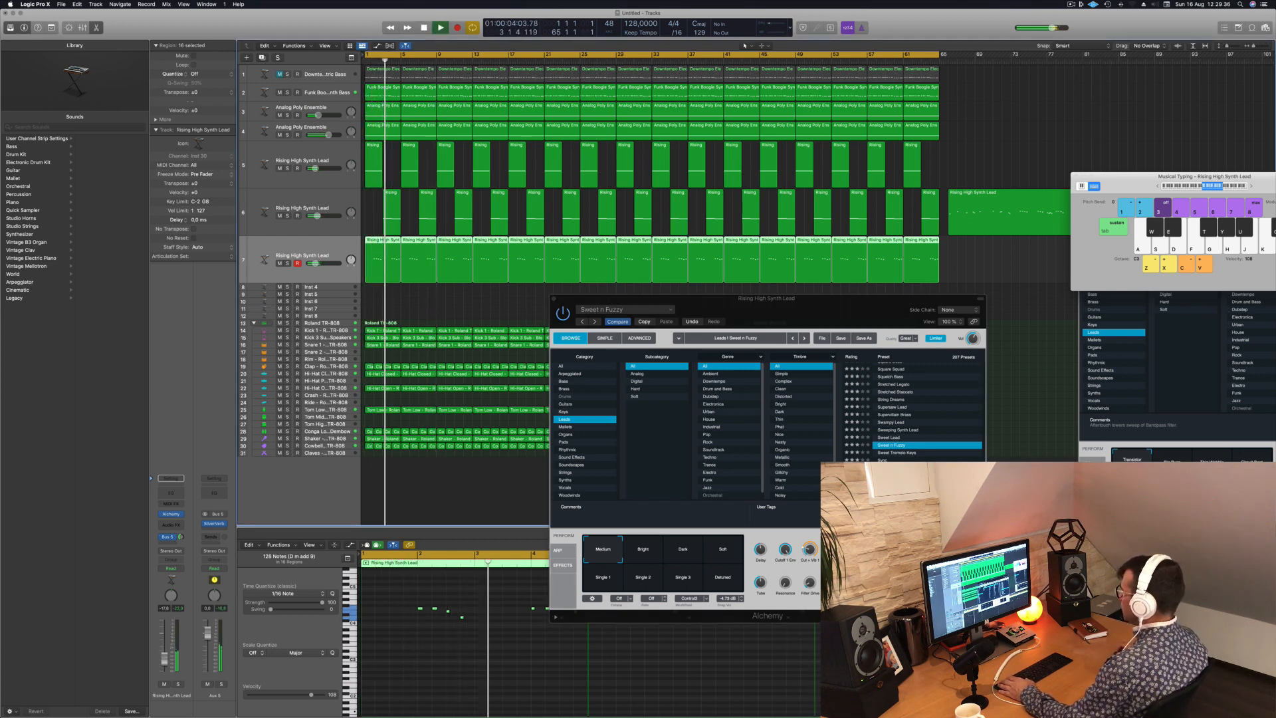
pyautogui.moveTo(802, 313); pyautogui.dragTo(776, 316)
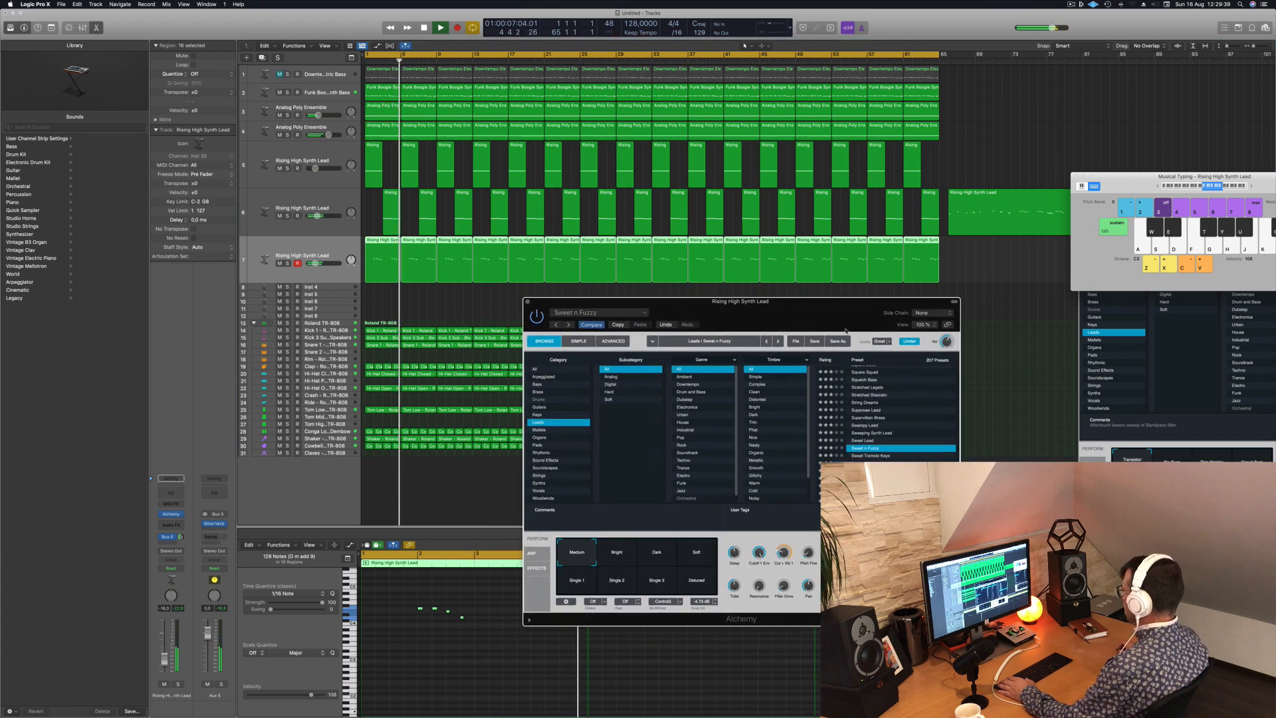
# - Audition Sweet Tremolo Keys, Taurog Moon Bass, Tokyo Futures and Tight Punchy Lead on track 7, finishing on Tokyo Futures
pyautogui.click(868, 456)
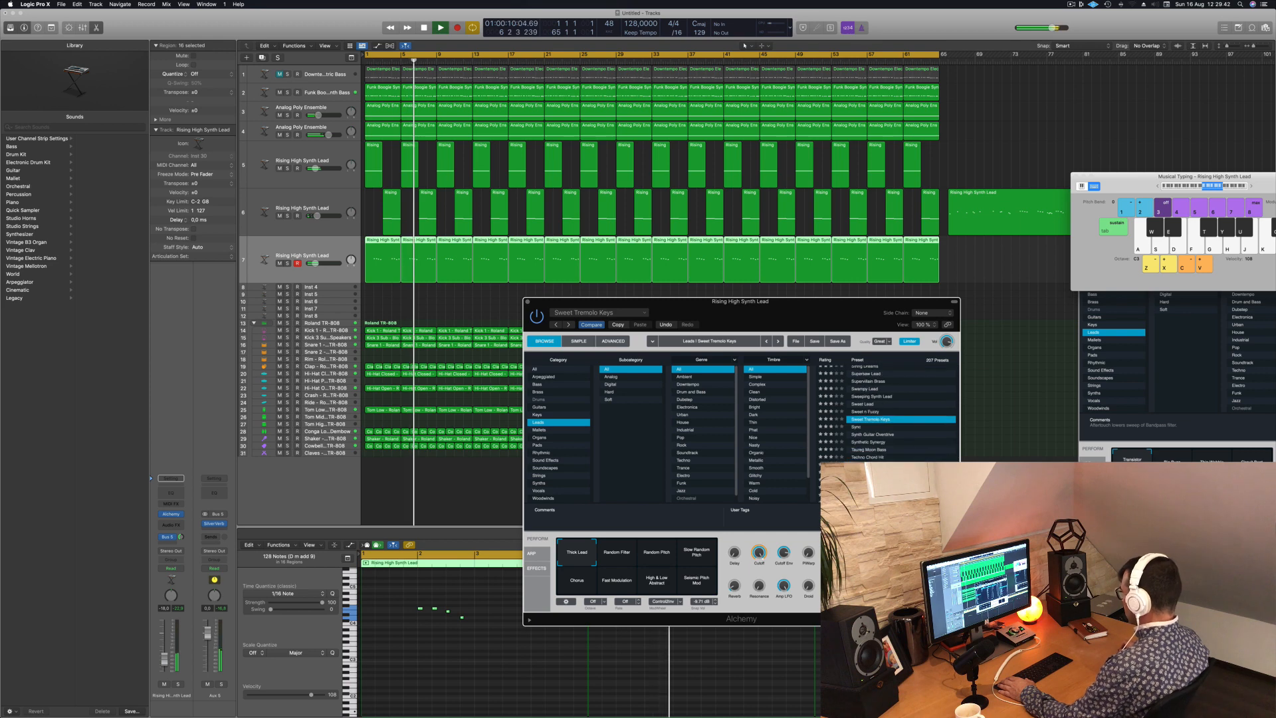
pyautogui.click(872, 449)
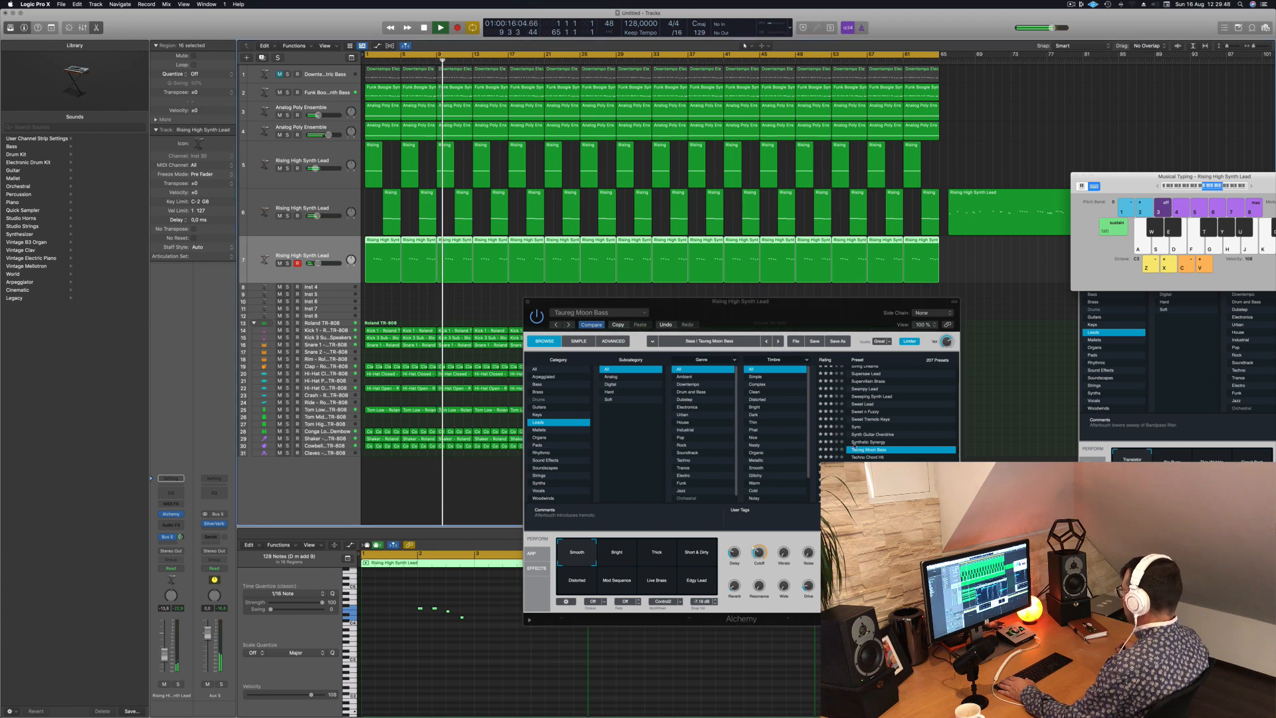
pyautogui.scroll(-3, 854, 445)
pyautogui.click(858, 445)
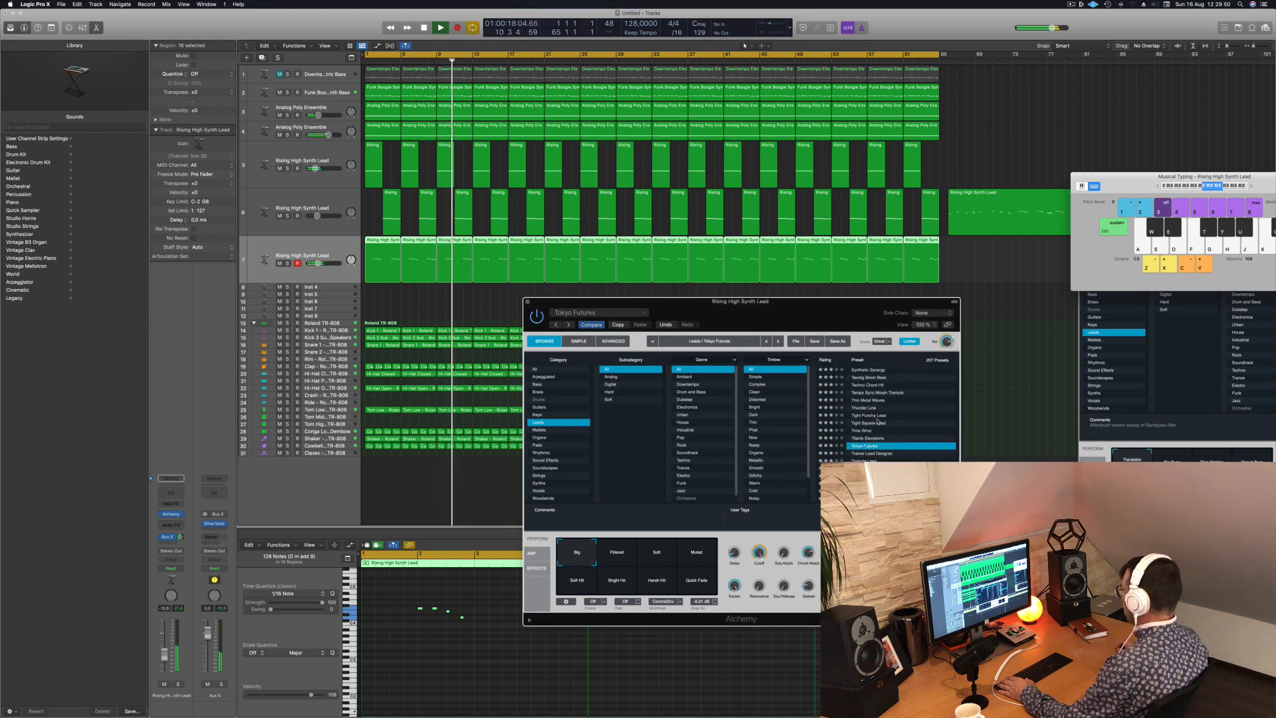
pyautogui.click(875, 415)
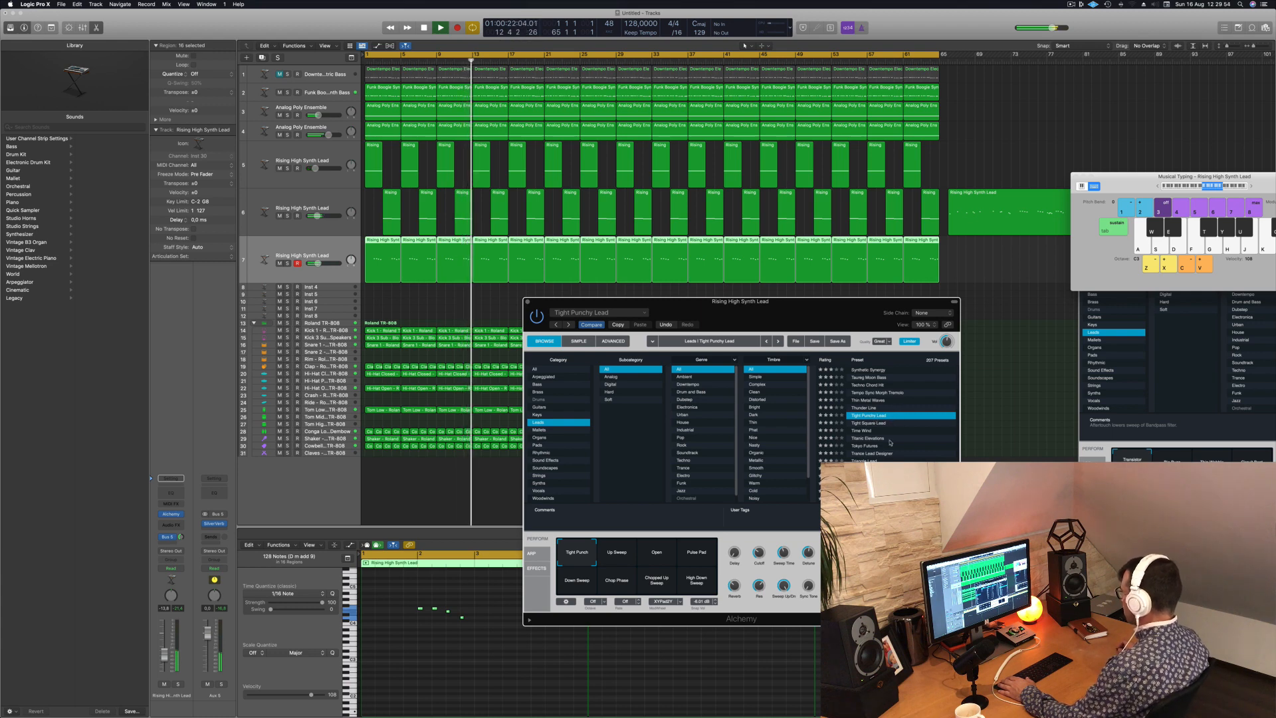
pyautogui.scroll(-1, 890, 442)
pyautogui.click(868, 429)
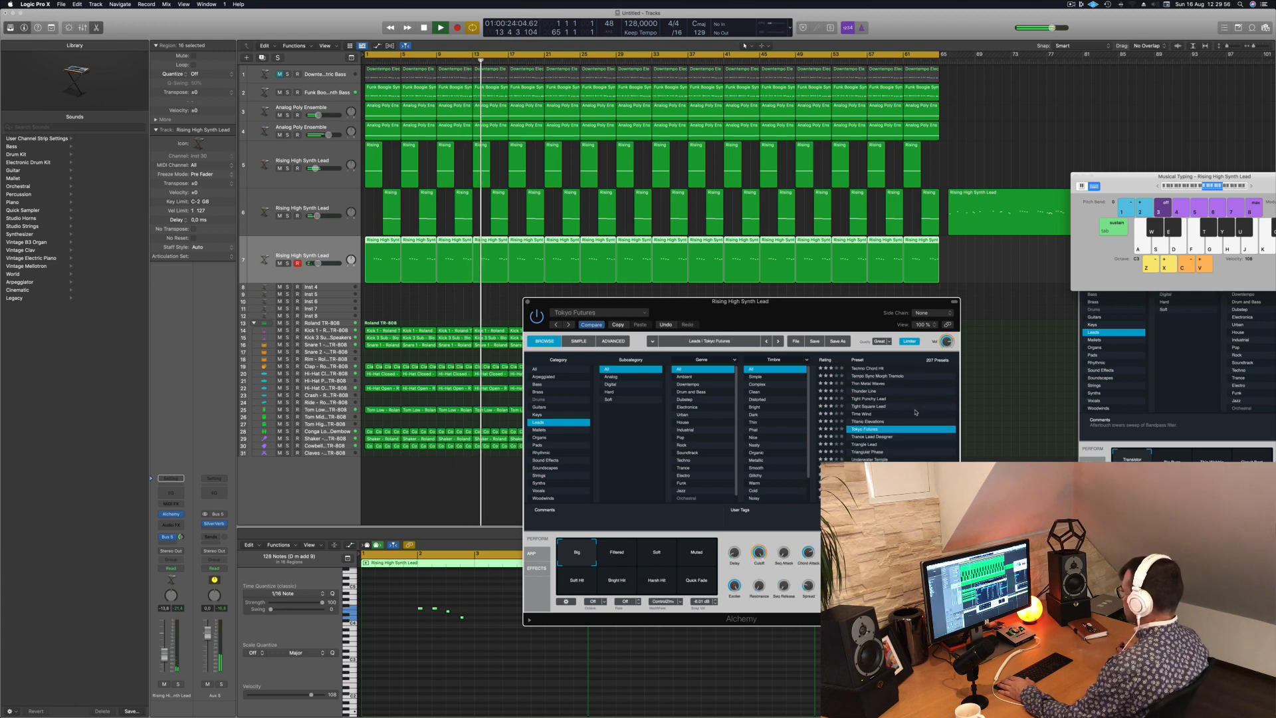
# - Audition the Underwater Temple and Water Shredder presets on track 7, restarting the song in between
pyautogui.scroll(-1, 916, 413)
pyautogui.click(870, 435)
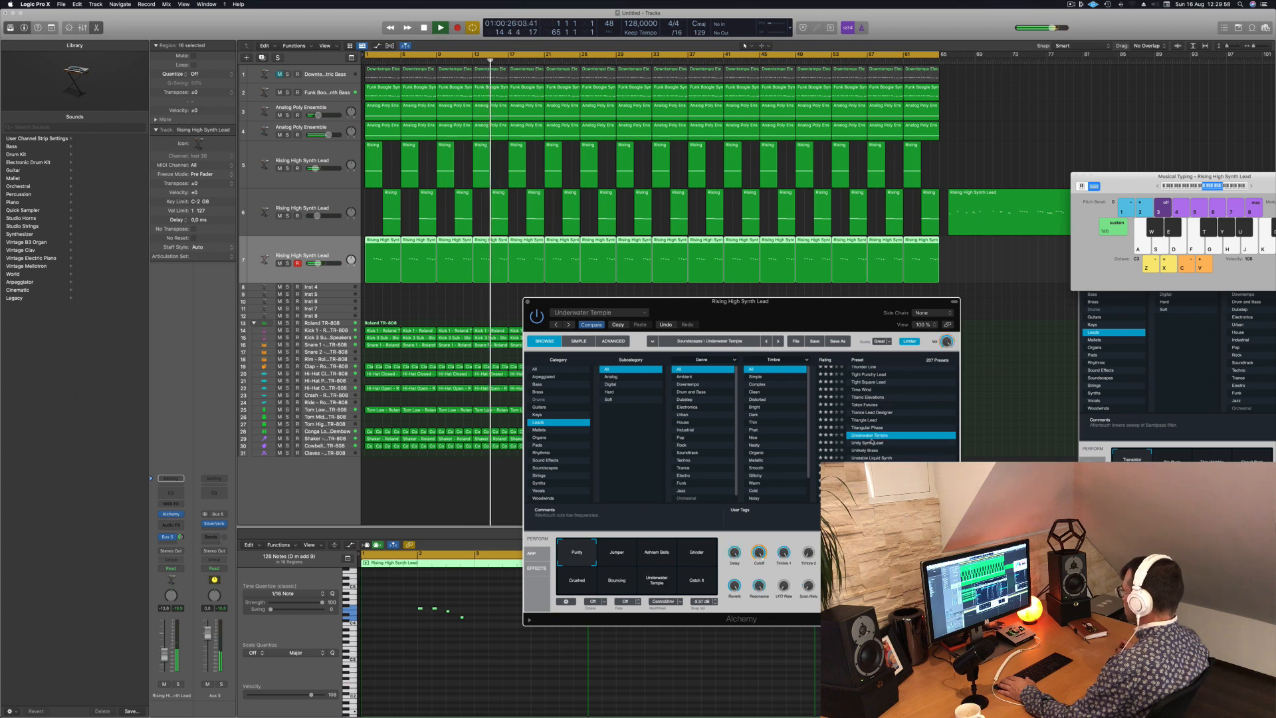
pyautogui.press('Return')
pyautogui.scroll(-2, 898, 455)
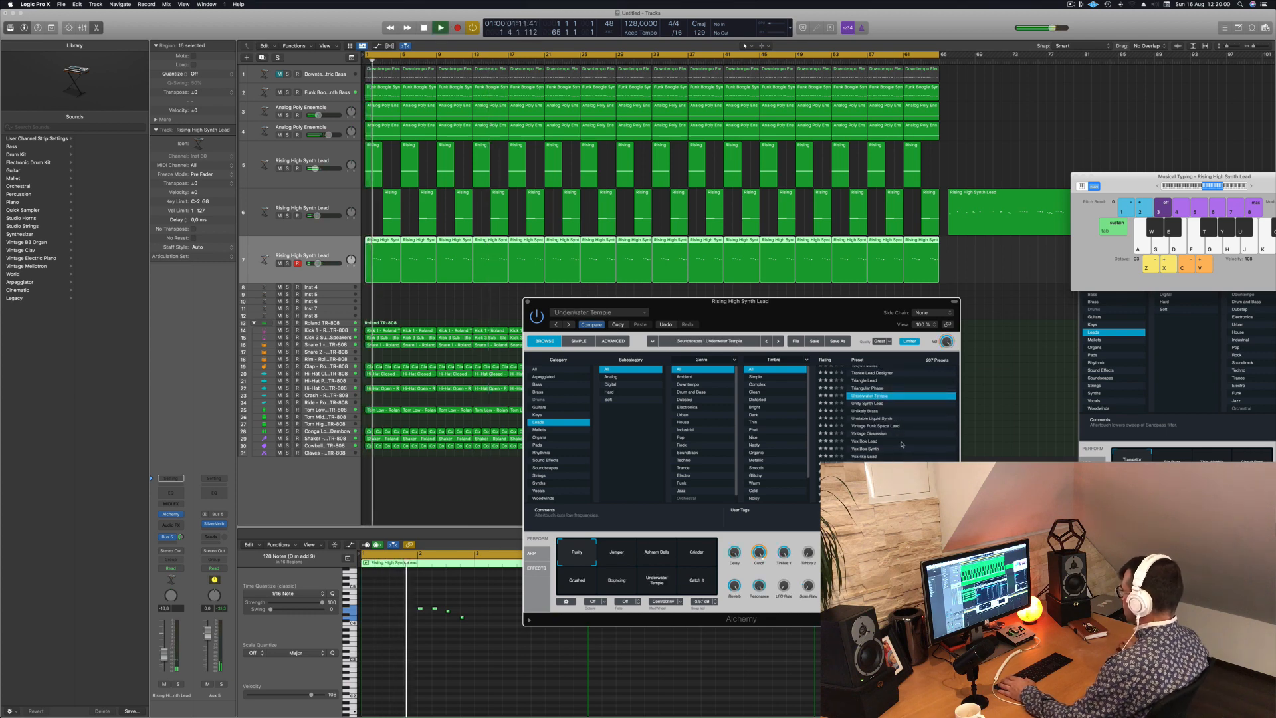
pyautogui.scroll(-2, 896, 449)
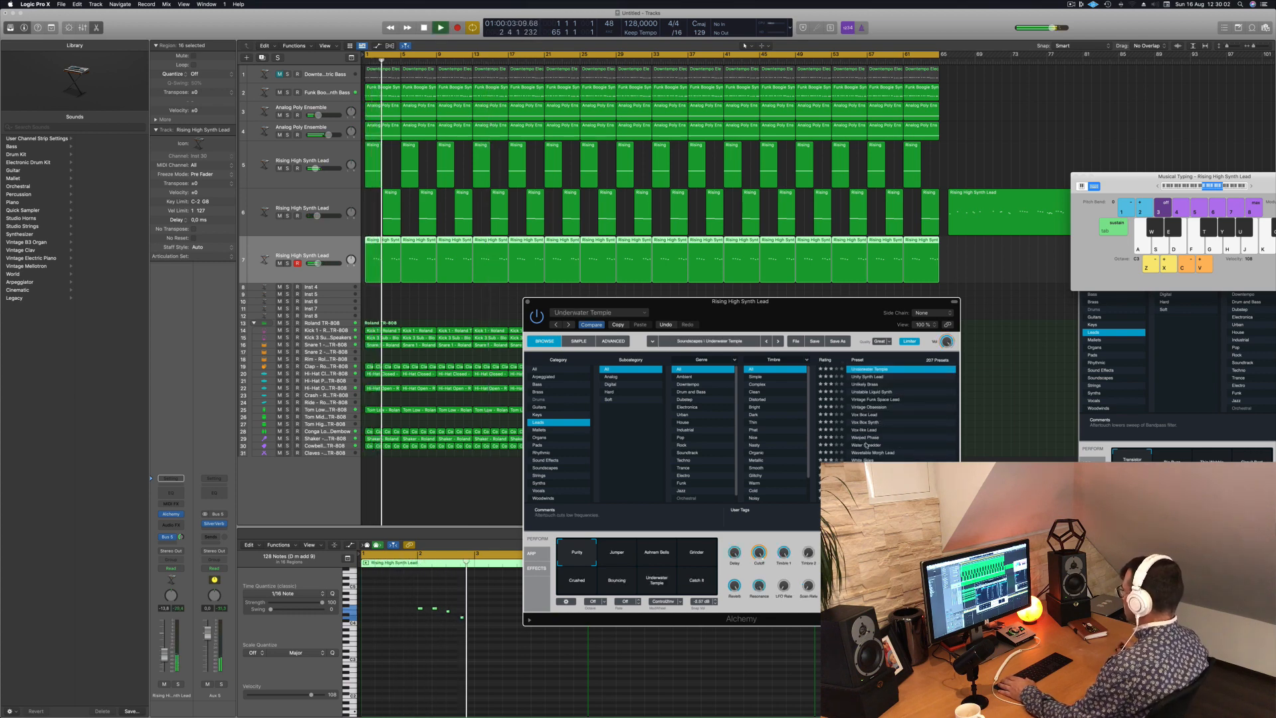
pyautogui.click(895, 444)
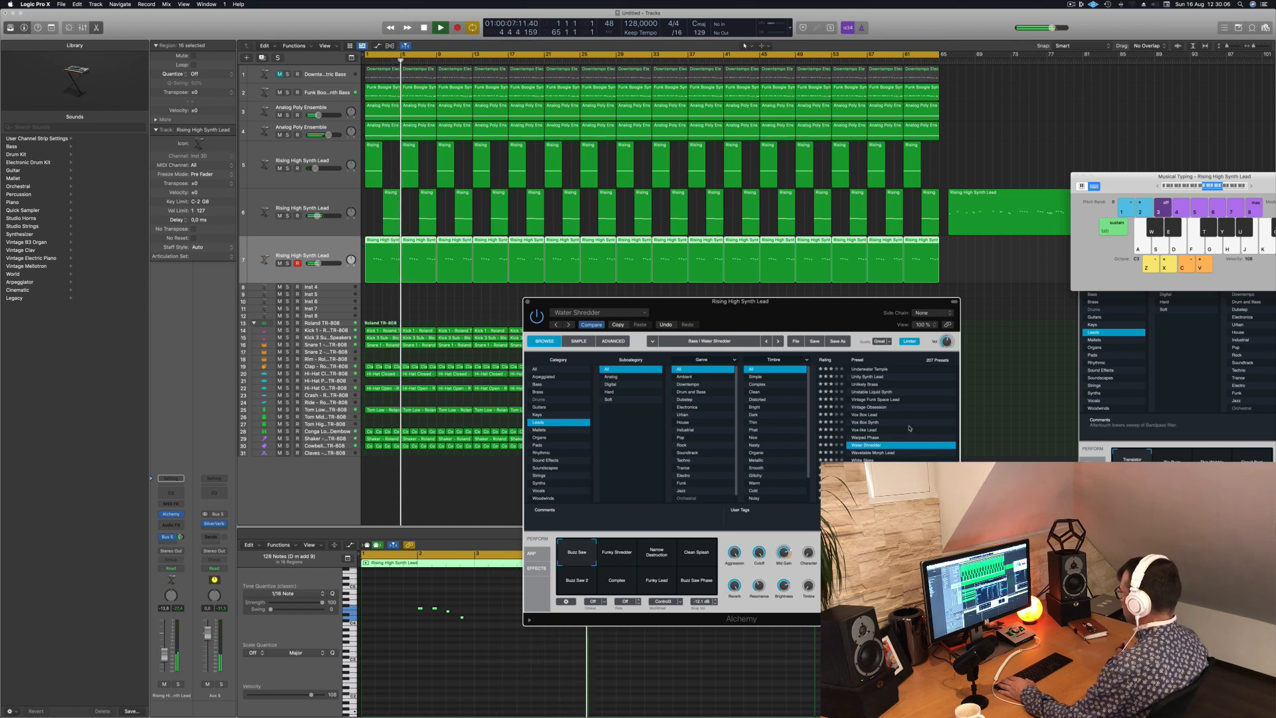
# - Load the 70s Classic Synth Bass preset on track 7 and restart the song from the beginning
pyautogui.scroll(20, 897, 406)
pyautogui.click(886, 378)
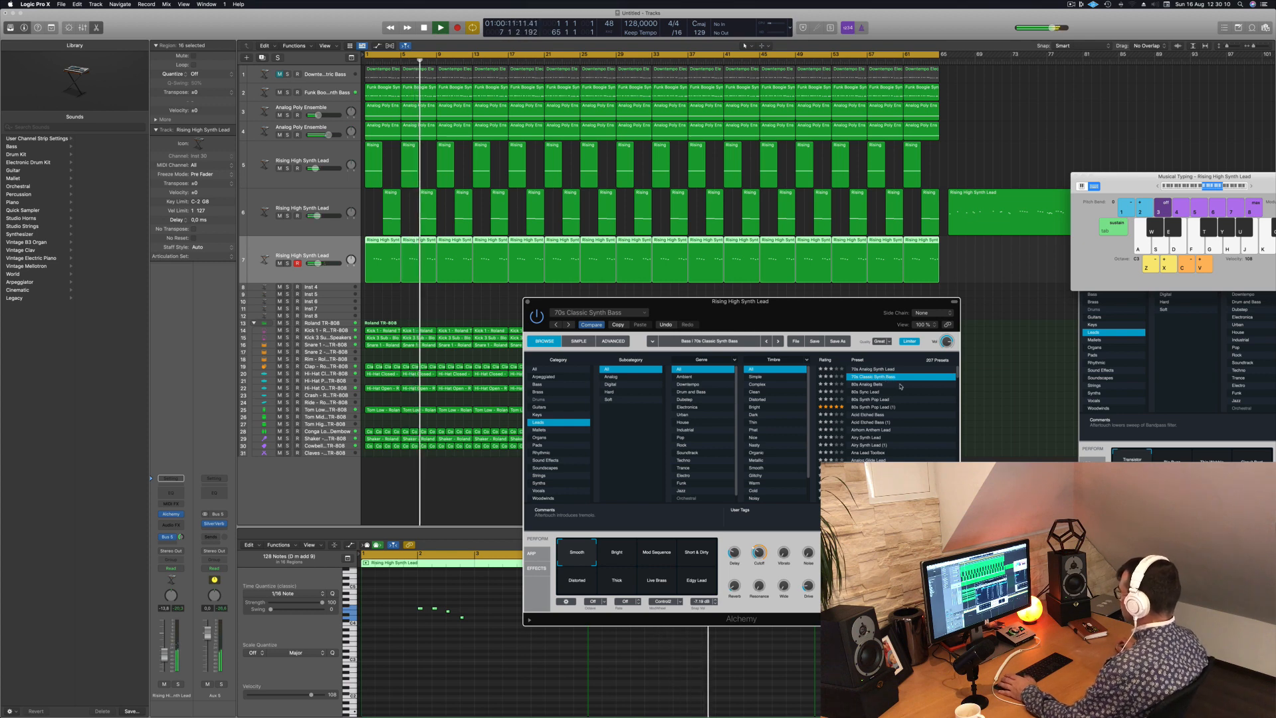
pyautogui.press('Return')
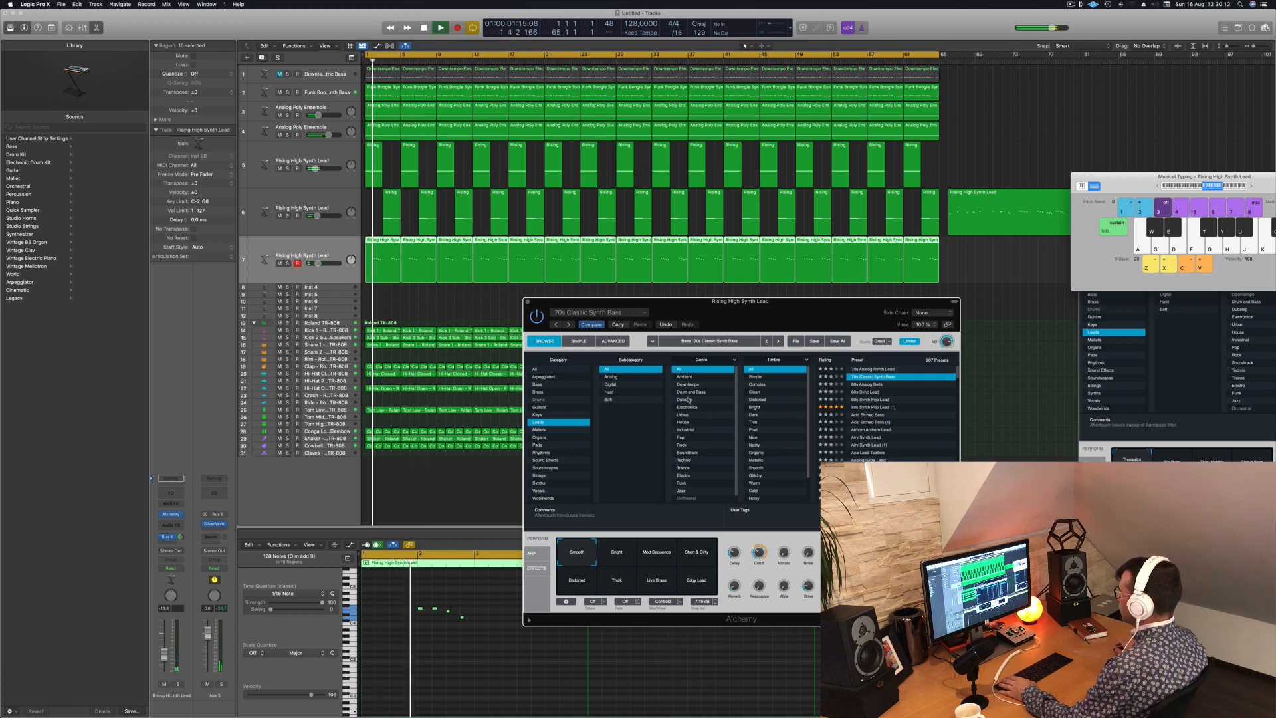
# - Select track 6 and close both track 7's instrument window and the Musical Typing keyboard
pyautogui.moveTo(807, 313); pyautogui.dragTo(901, 216)
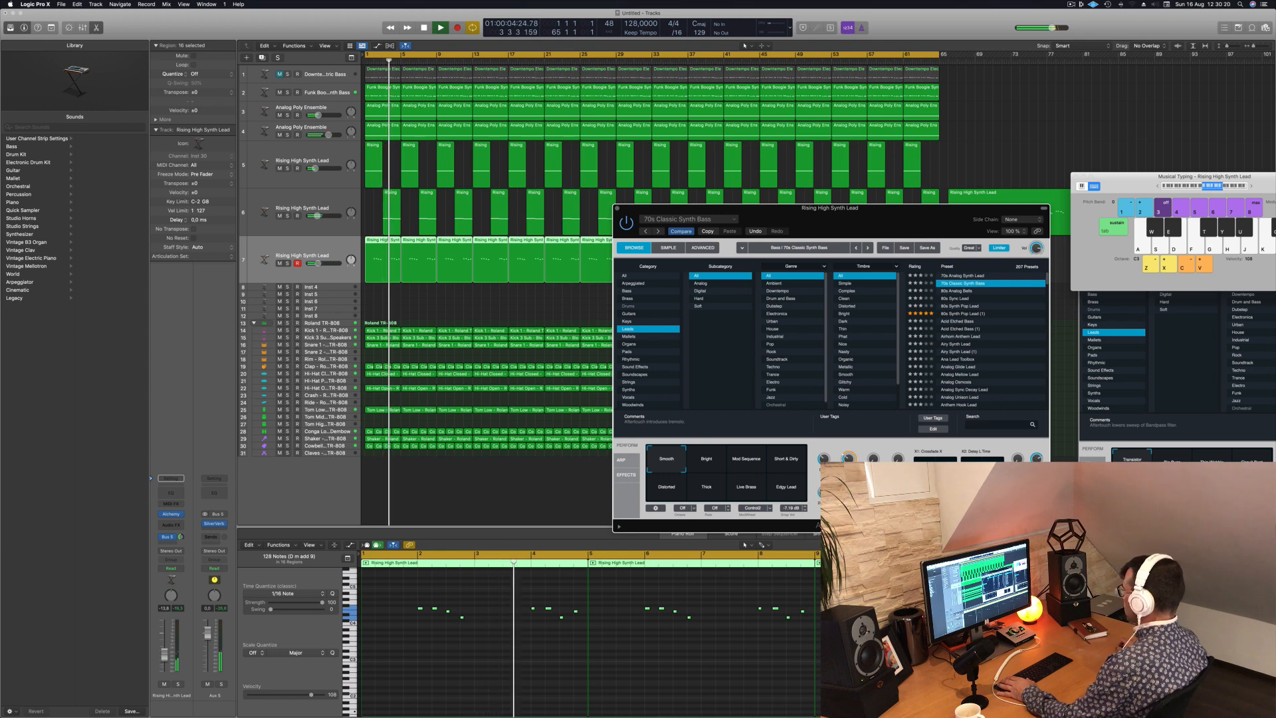
pyautogui.moveTo(809, 208); pyautogui.dragTo(906, 200)
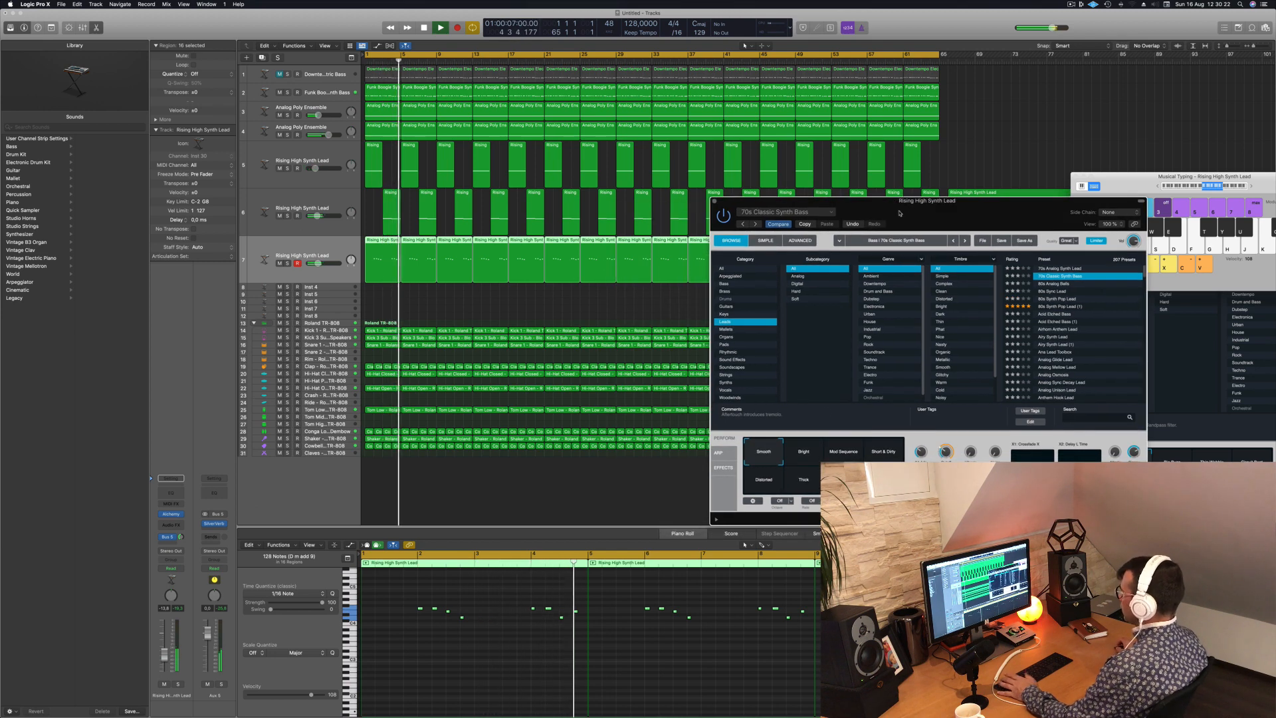
pyautogui.click(278, 137)
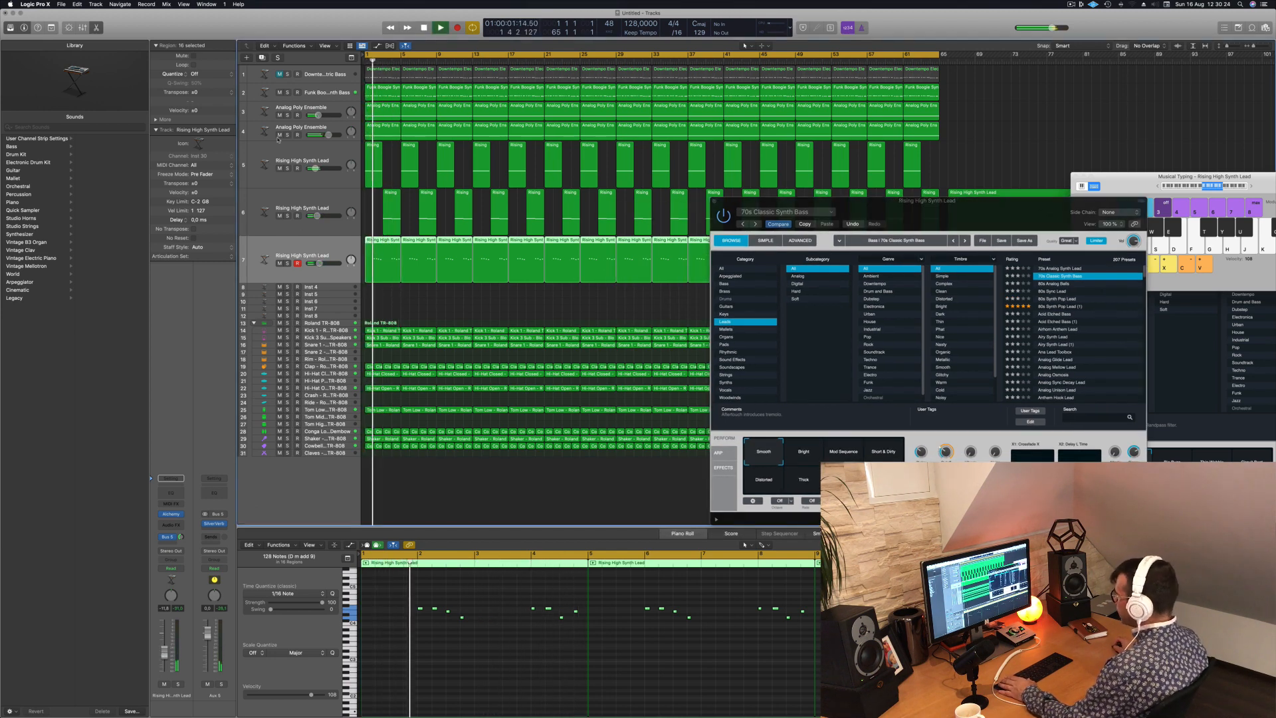
pyautogui.click(332, 207)
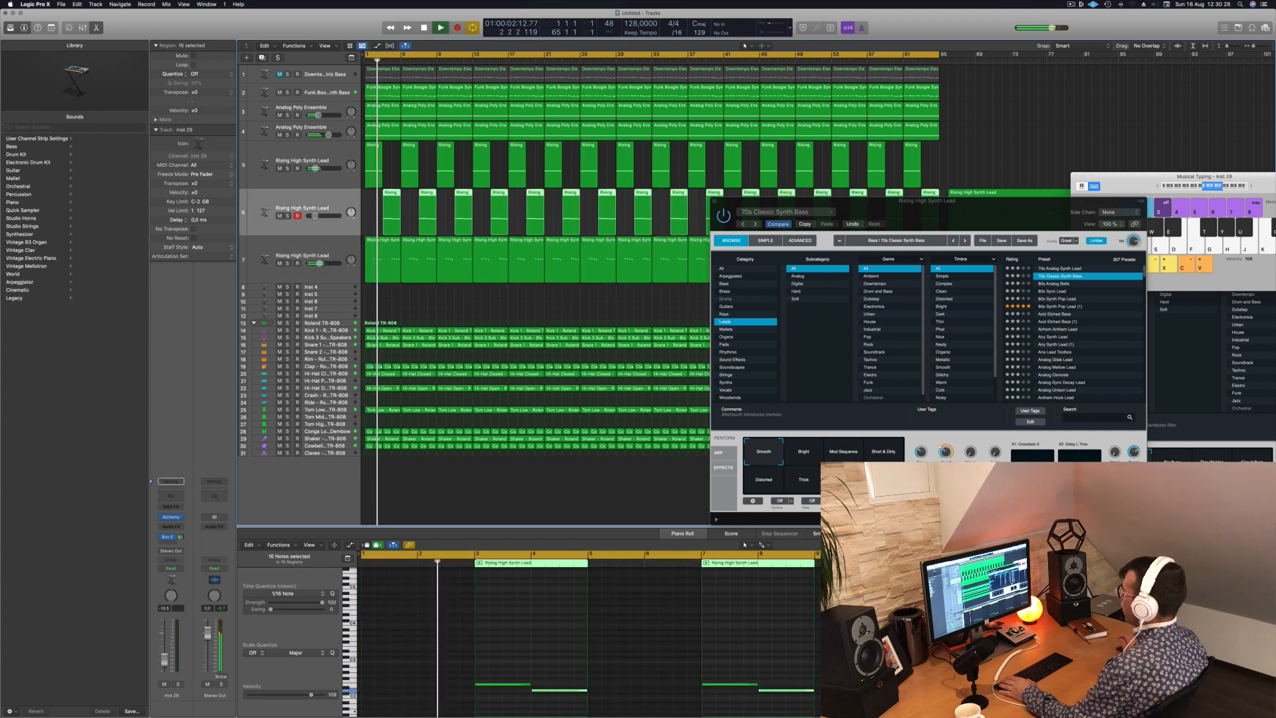
pyautogui.moveTo(994, 221); pyautogui.dragTo(696, 280)
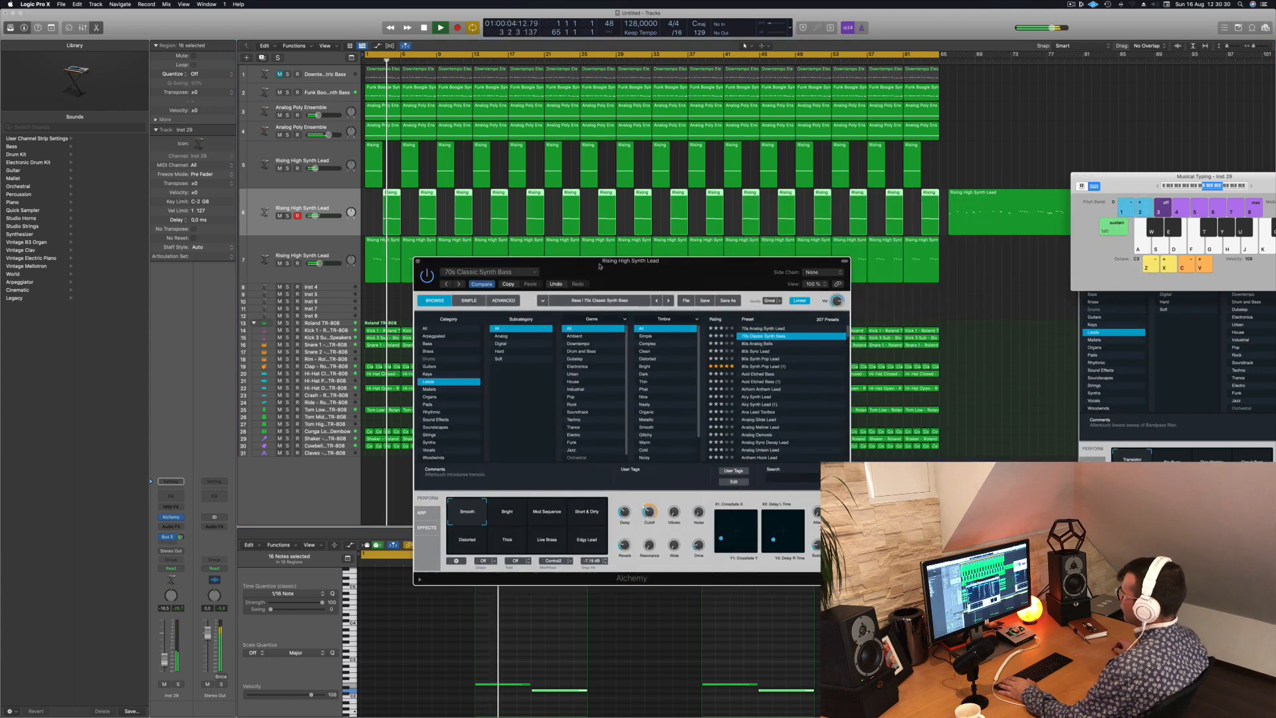
pyautogui.click(416, 259)
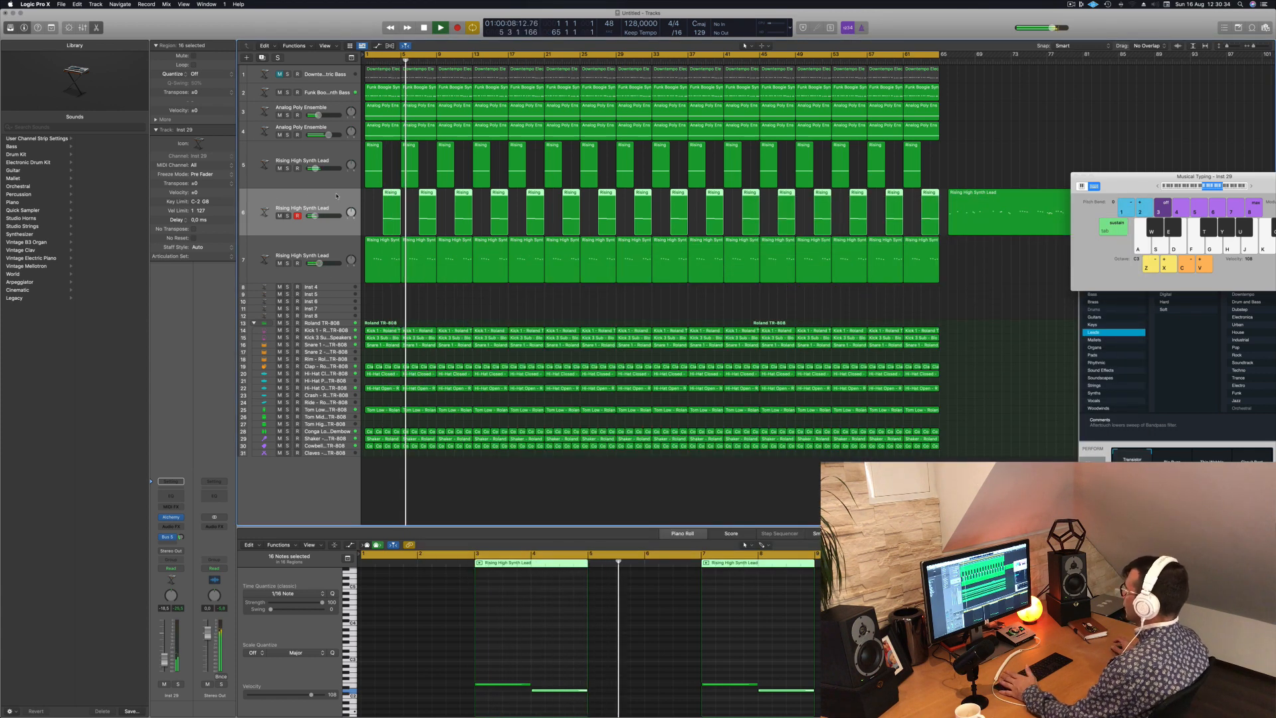
pyautogui.moveTo(1114, 189); pyautogui.dragTo(865, 227)
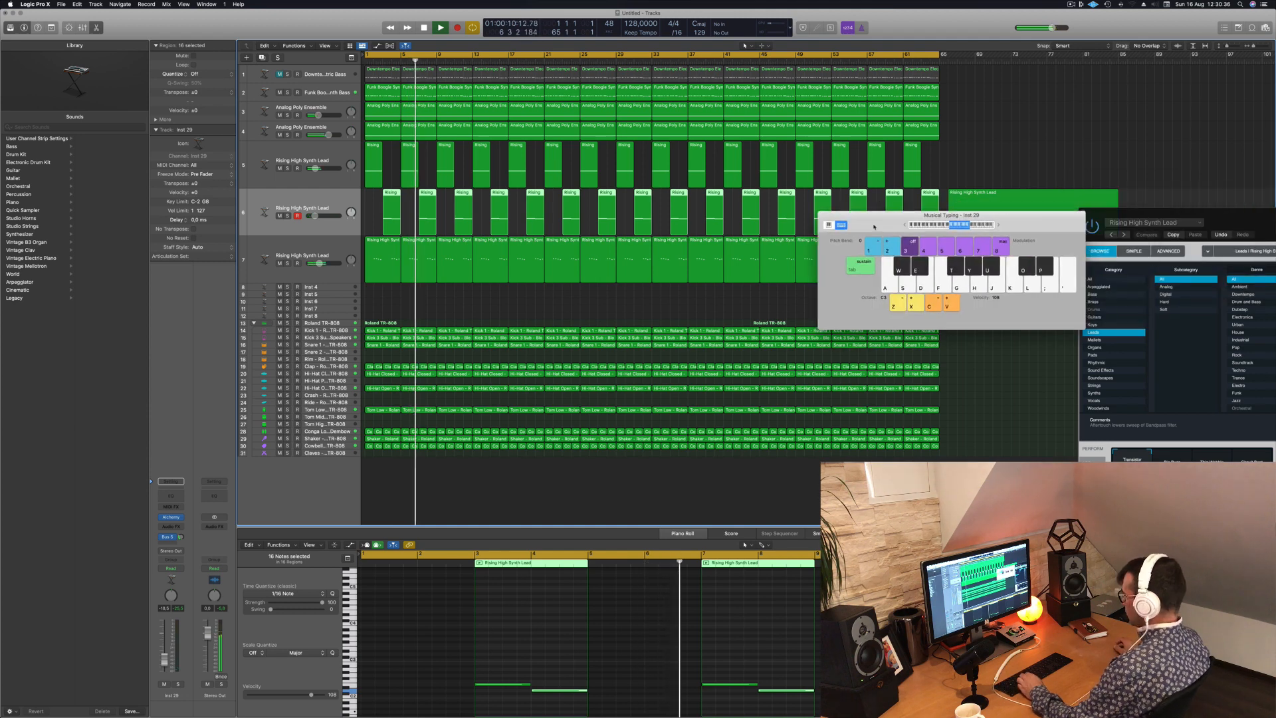
pyautogui.press('super+k')
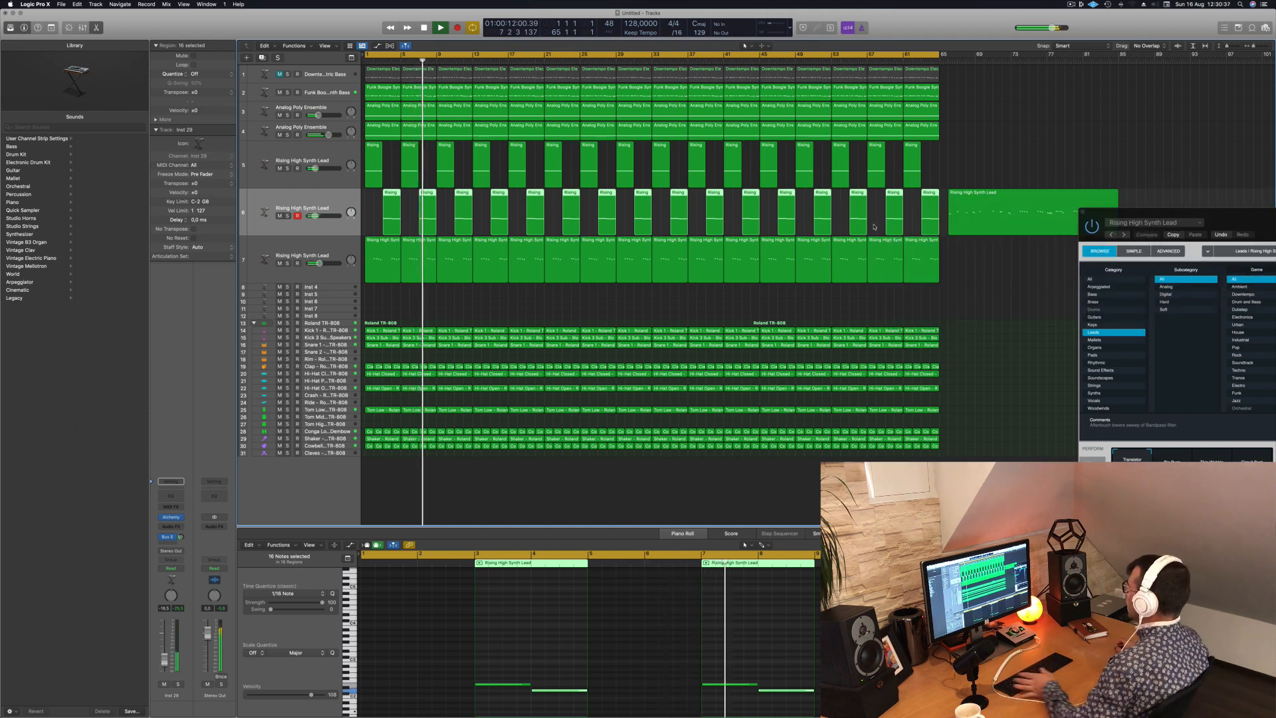
# - Move the parked melody region on track 6 further right to about bar 77 and play the song from the start
pyautogui.press('Return')
pyautogui.click(1017, 133)
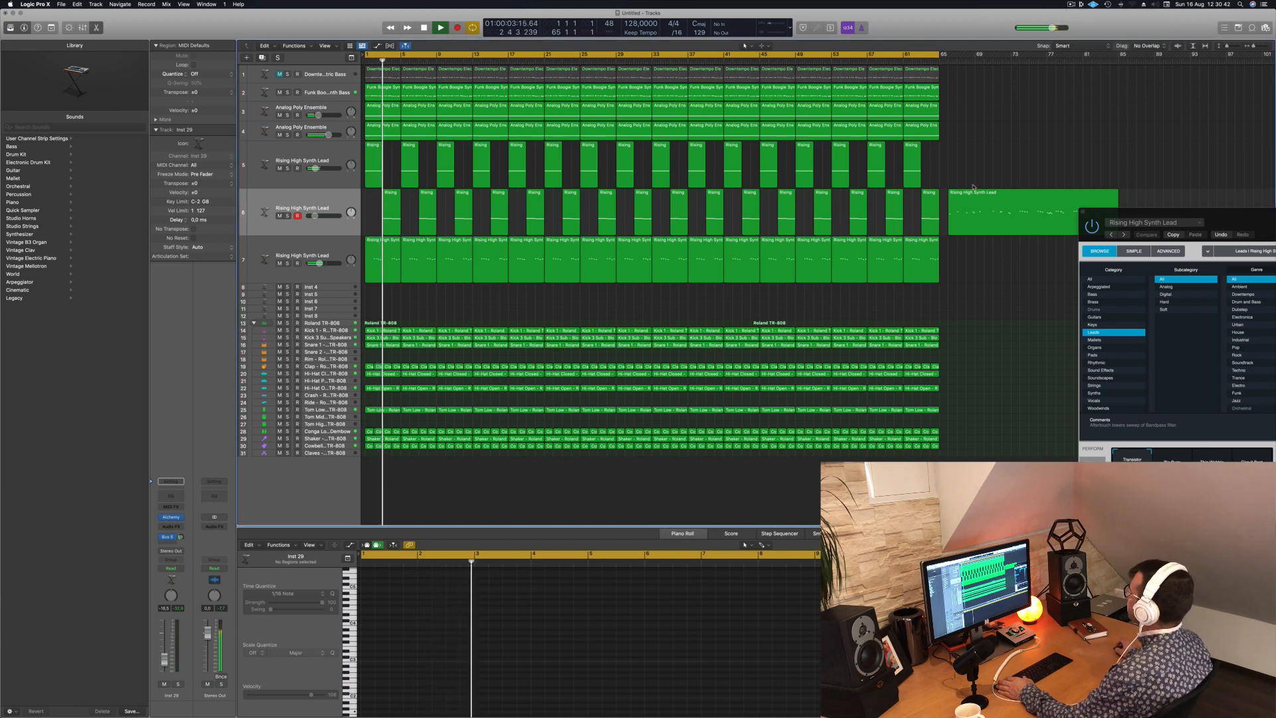
pyautogui.moveTo(957, 225); pyautogui.dragTo(1061, 226)
pyautogui.press('space')
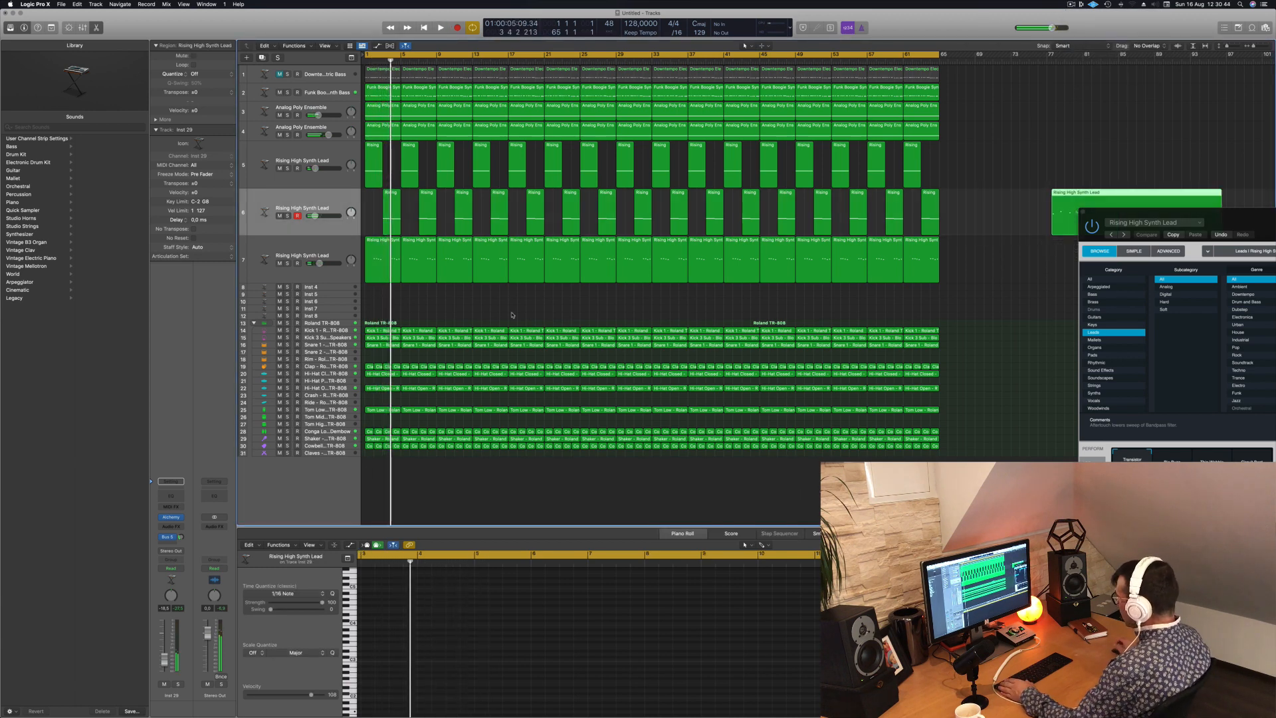
pyautogui.click(459, 304)
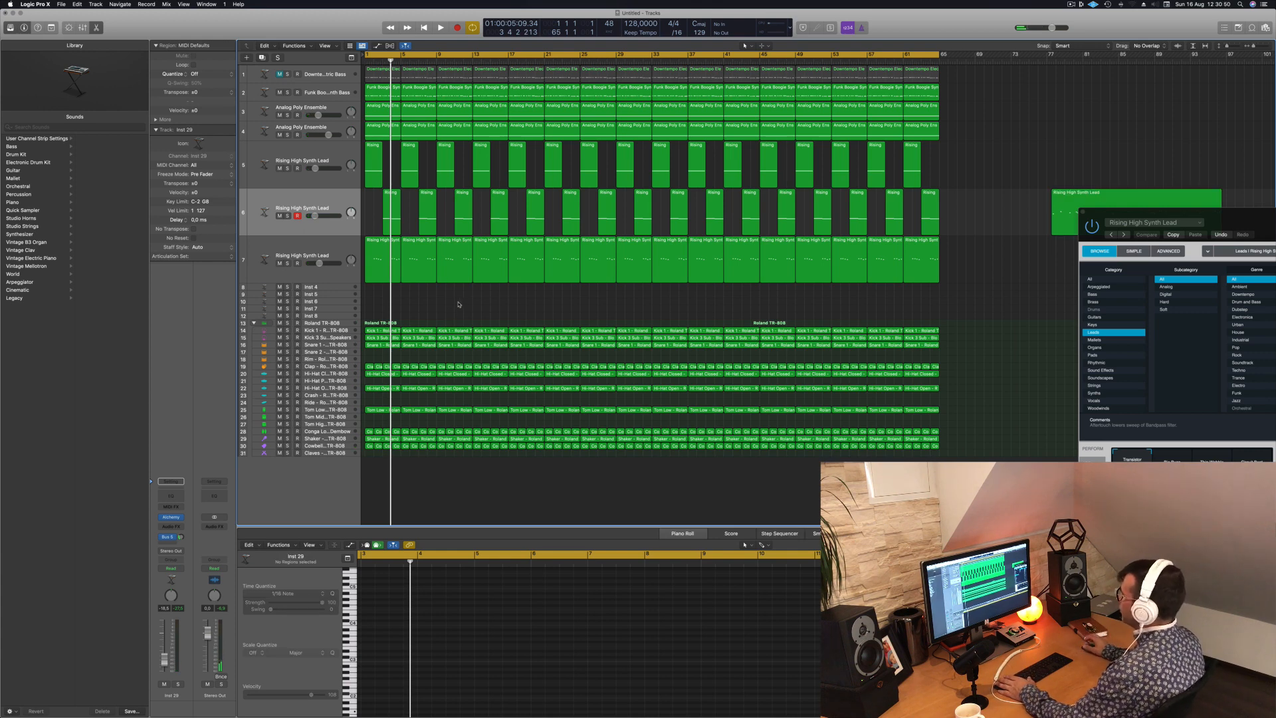
pyautogui.press('Return')
pyautogui.press('space')
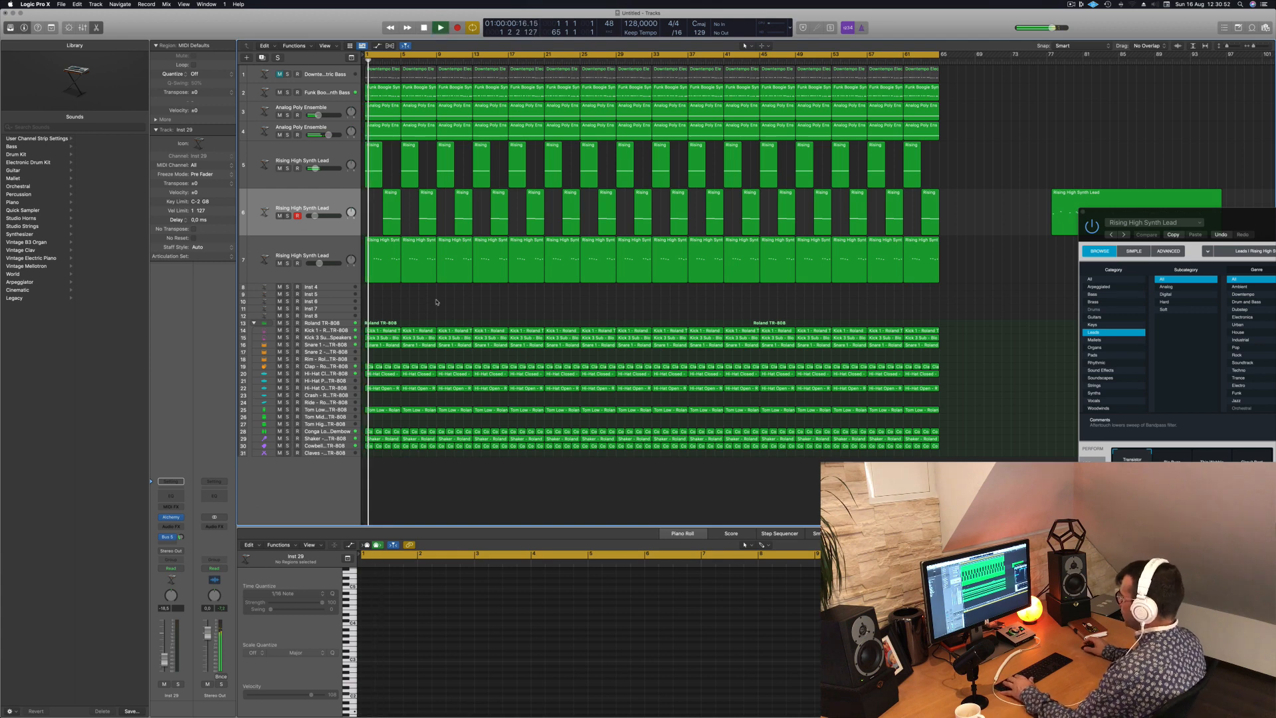
# - Open the mixer, stop playback at the song start, and pull down the faders of all individual TR-808 drum channels together
pyautogui.press('x')
pyautogui.press('Return')
pyautogui.press('space')
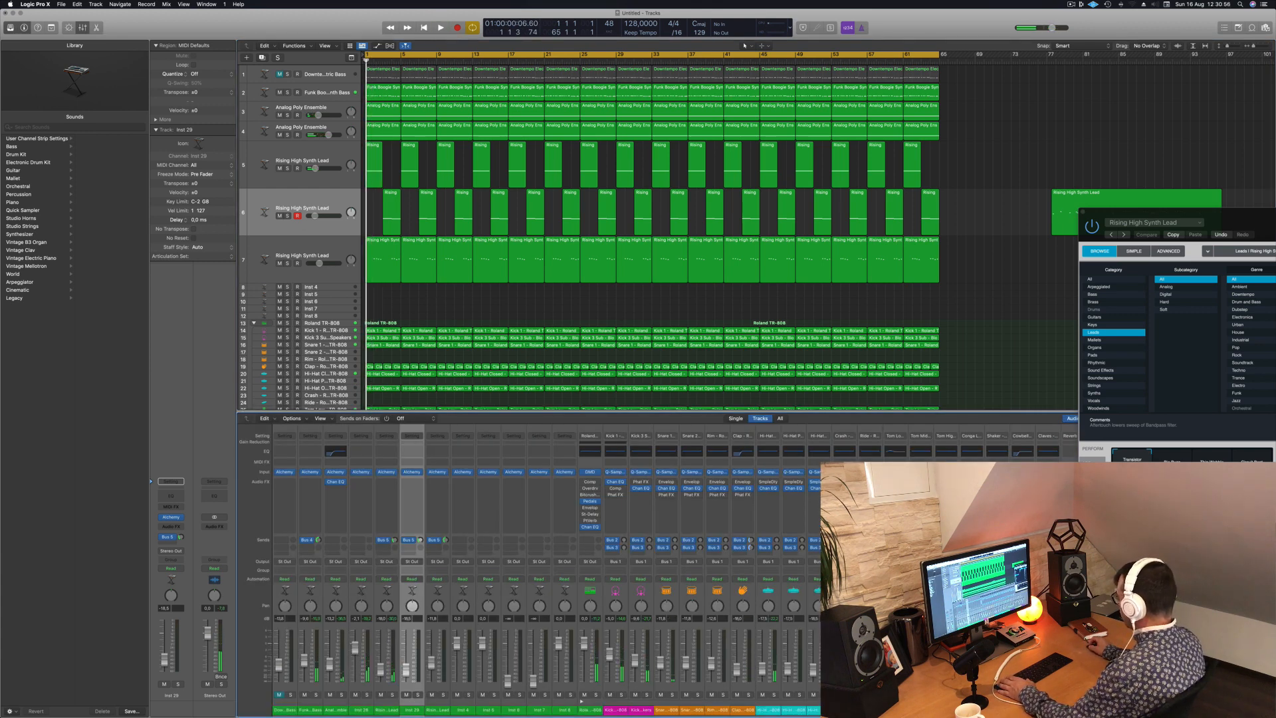
pyautogui.moveTo(1048, 710); pyautogui.dragTo(615, 710)
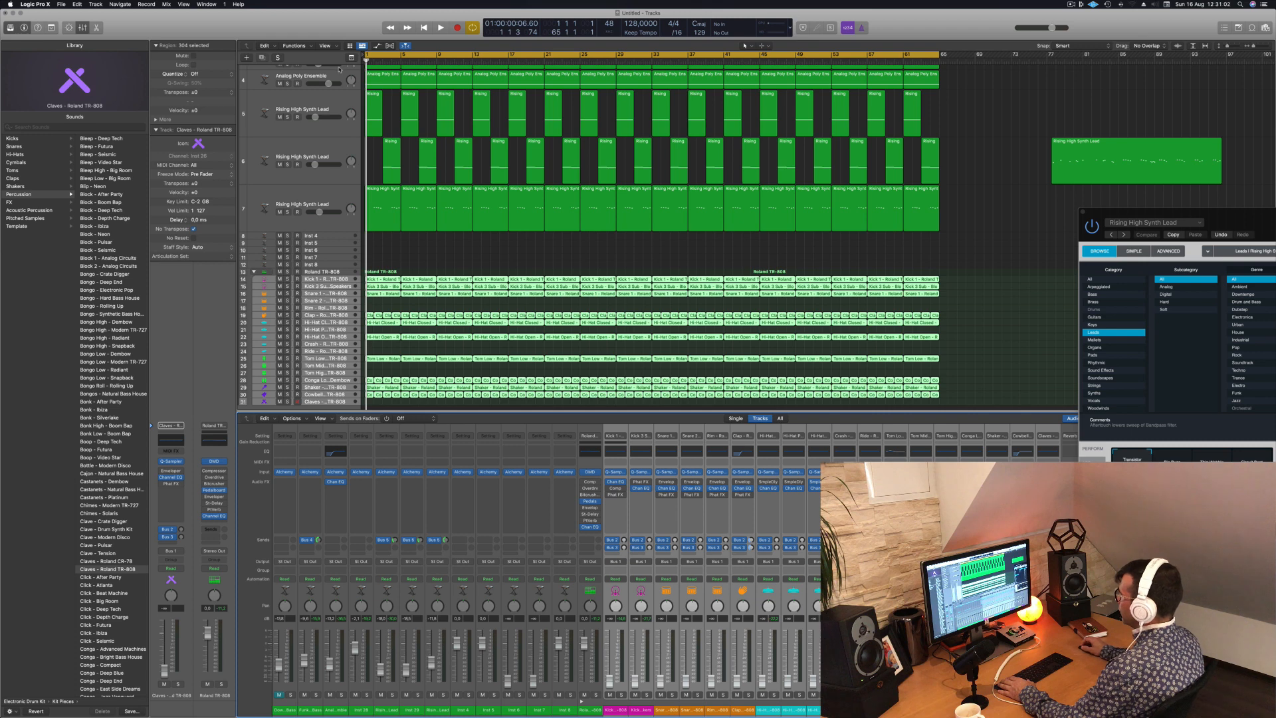
# - Pull down the faders of the synth channels from Funk Boogie Synth Bass through track 7 together, leaving the first bass channel alone
pyautogui.click(306, 711)
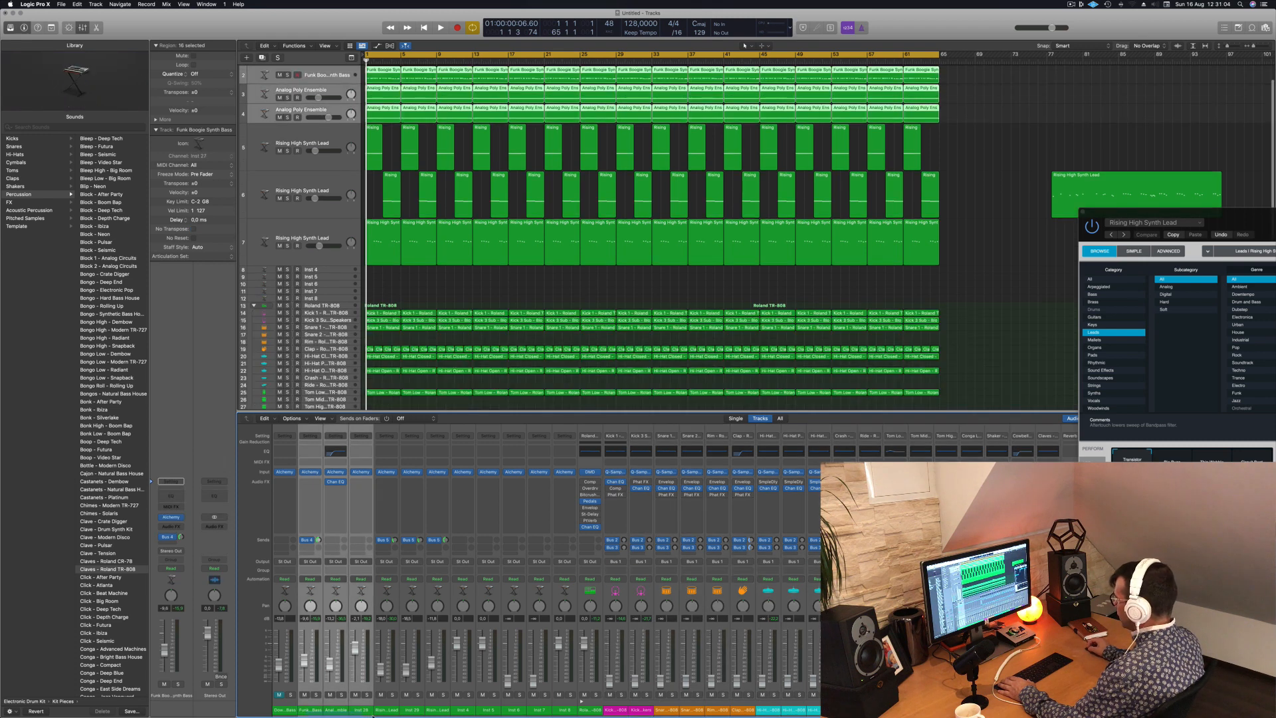
pyautogui.keyDown('shift'); pyautogui.click(429, 712); pyautogui.keyUp('shift')
pyautogui.moveTo(432, 662); pyautogui.dragTo(432, 683)
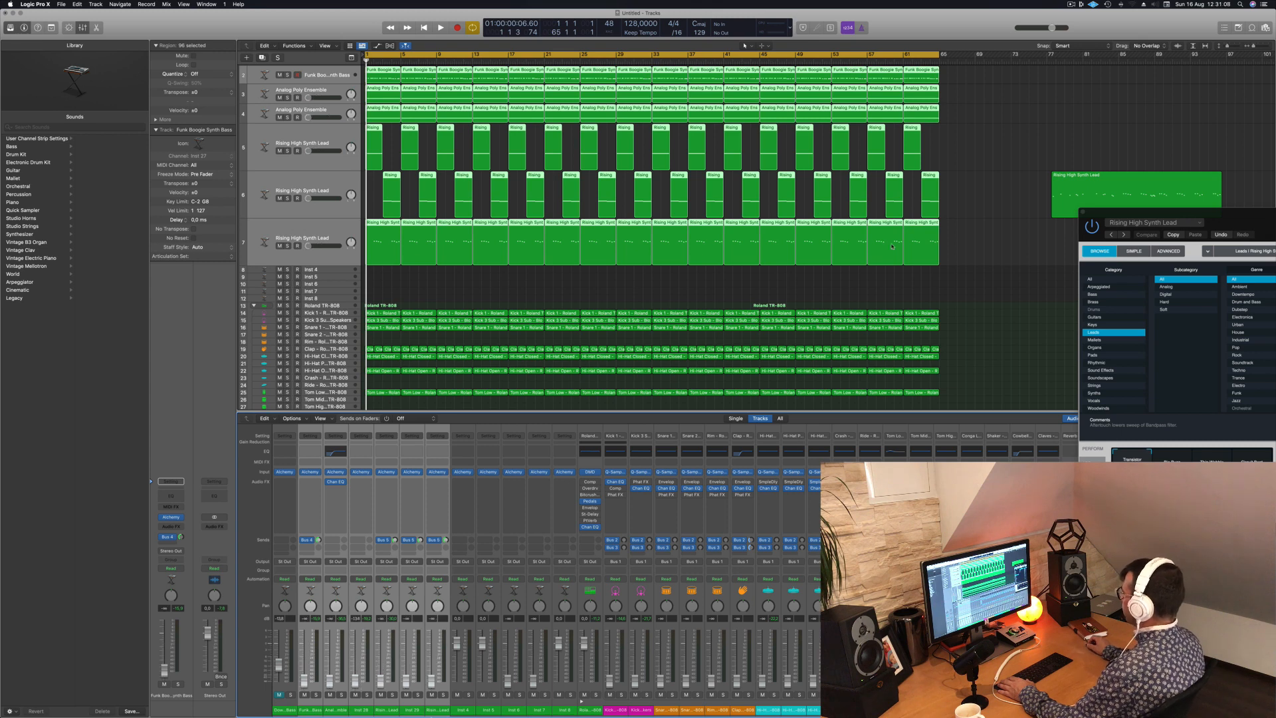
pyautogui.click(1002, 257)
# - Raise the Kick 1 and Kick 3 Sub faders to balance them while replaying the song from the start
pyautogui.press('space')
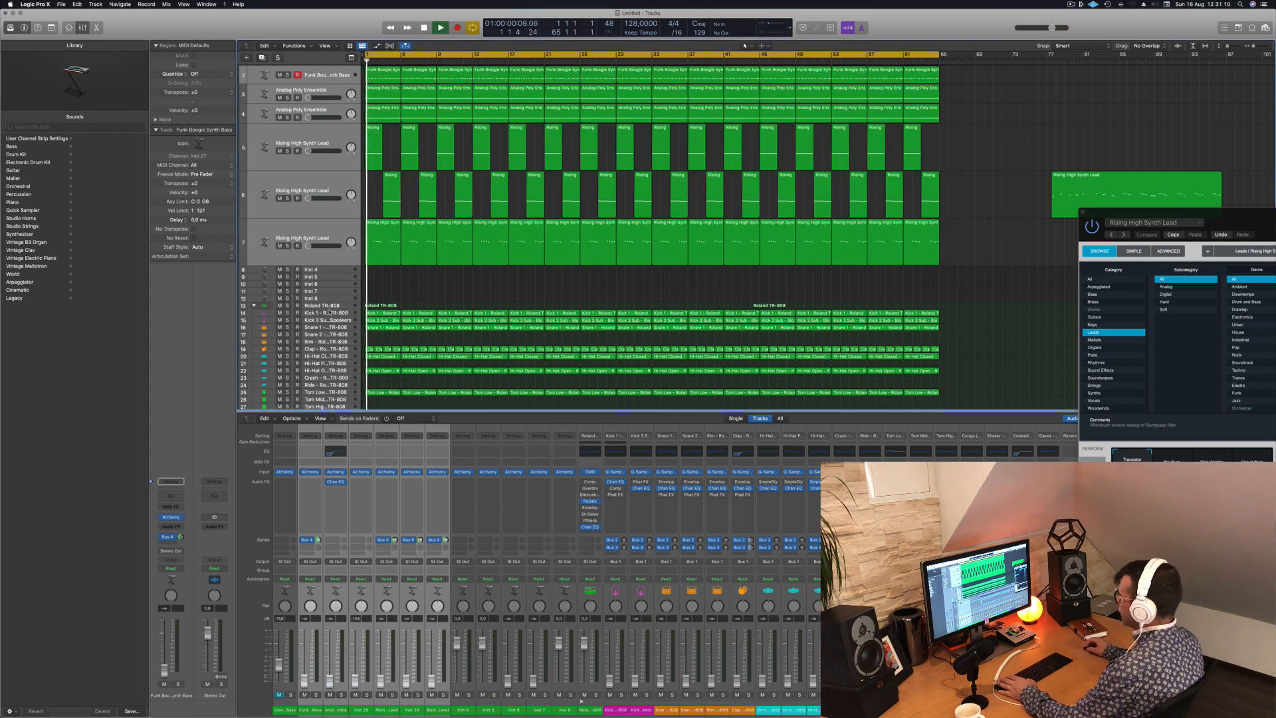
pyautogui.click(329, 312)
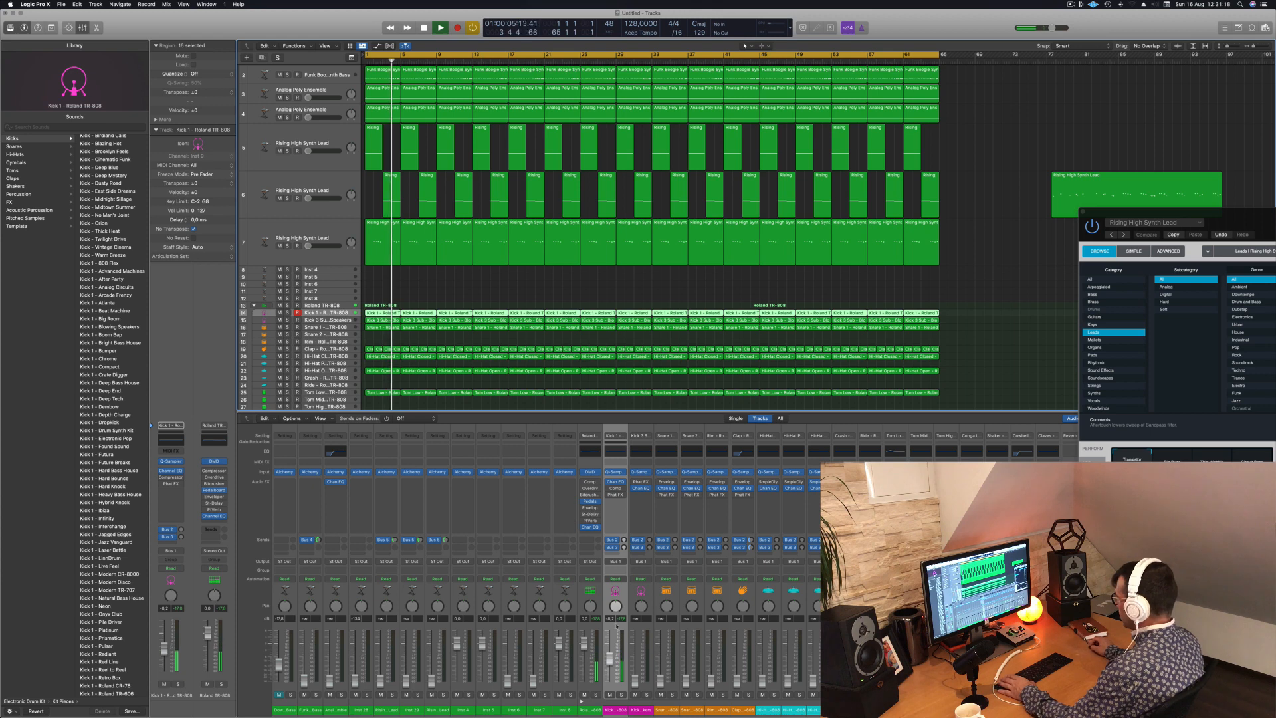
pyautogui.press('Return')
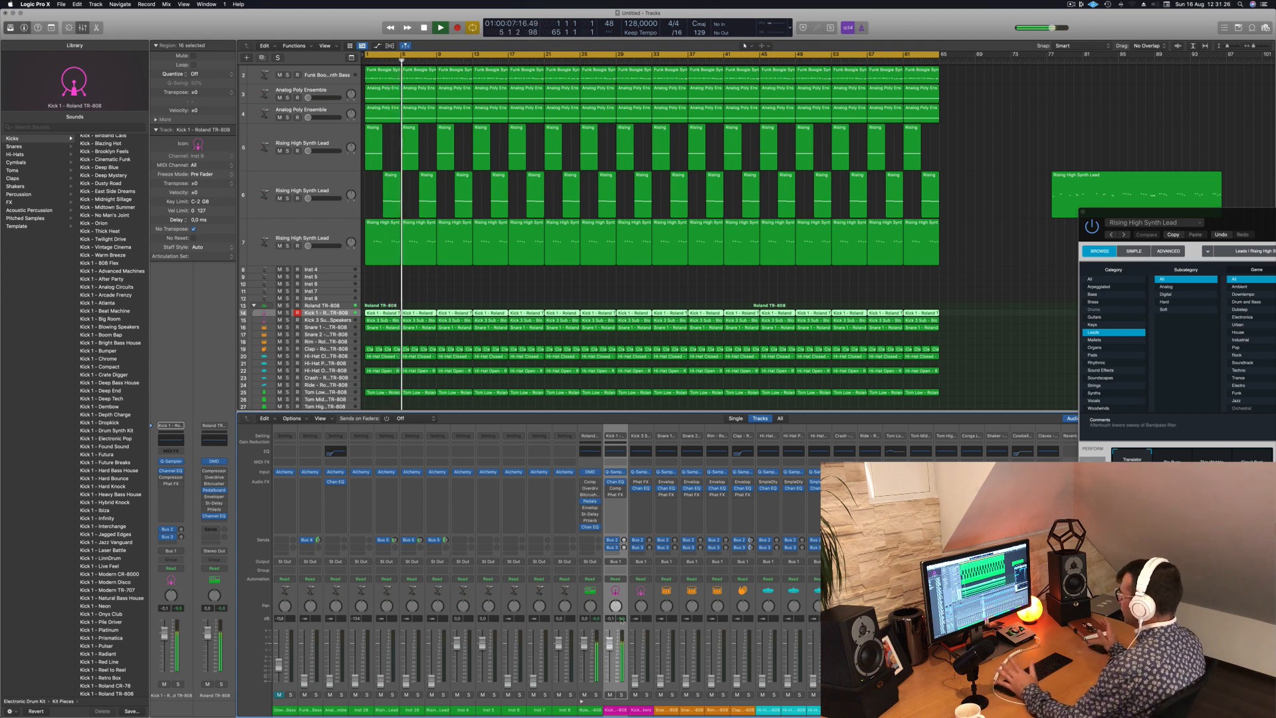
pyautogui.press('Return')
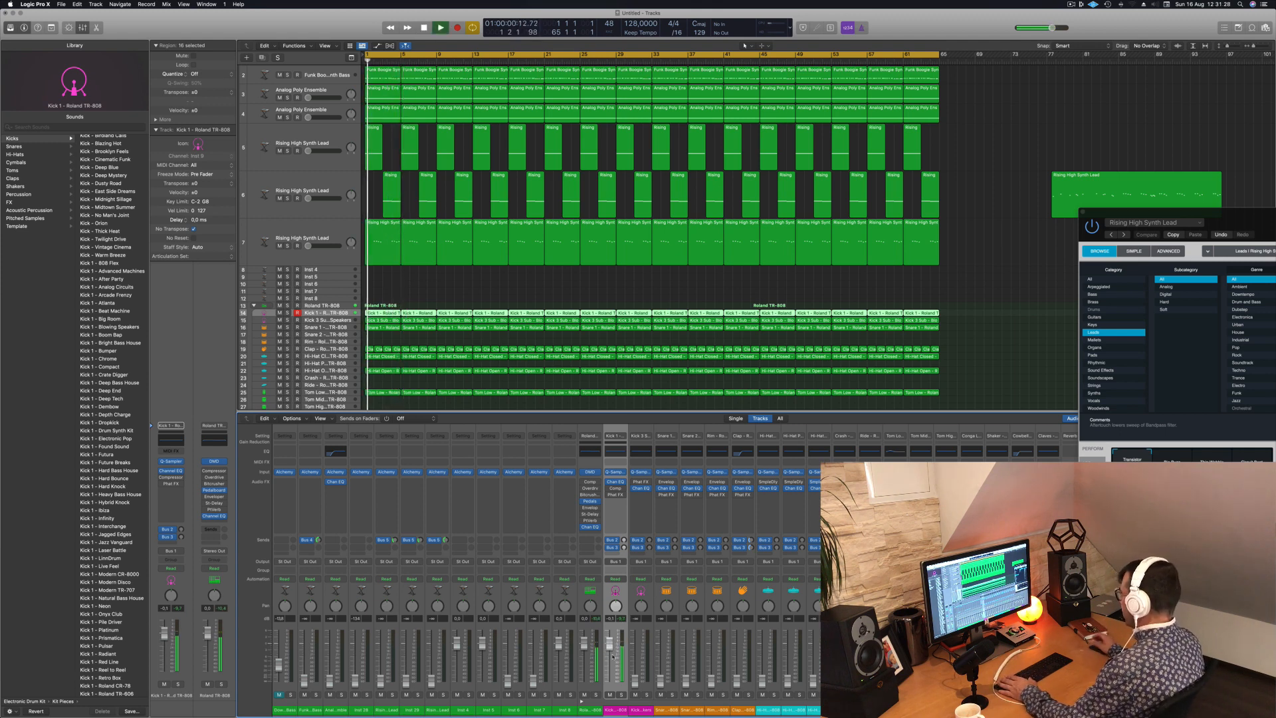
pyautogui.press('Return')
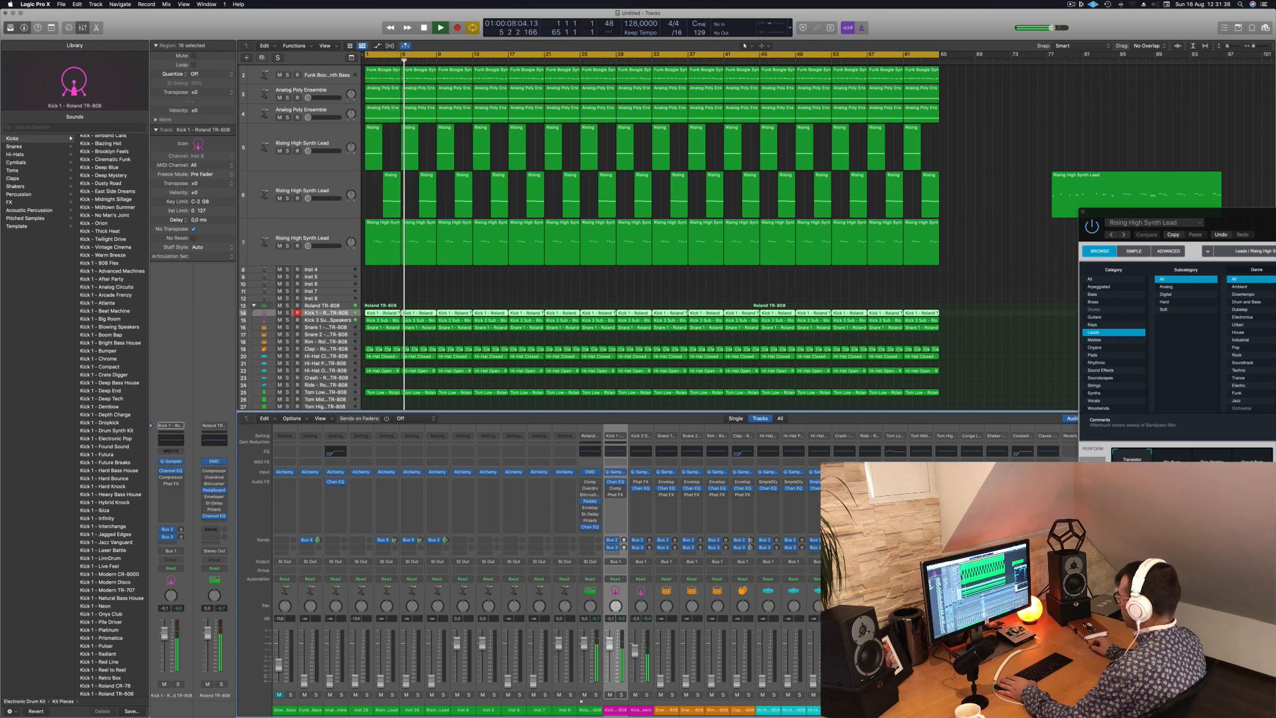
# - Open the Channel EQ on the Kick 3 Sub channel to view its spectrum and move its window off the arrangement
pyautogui.click(643, 454)
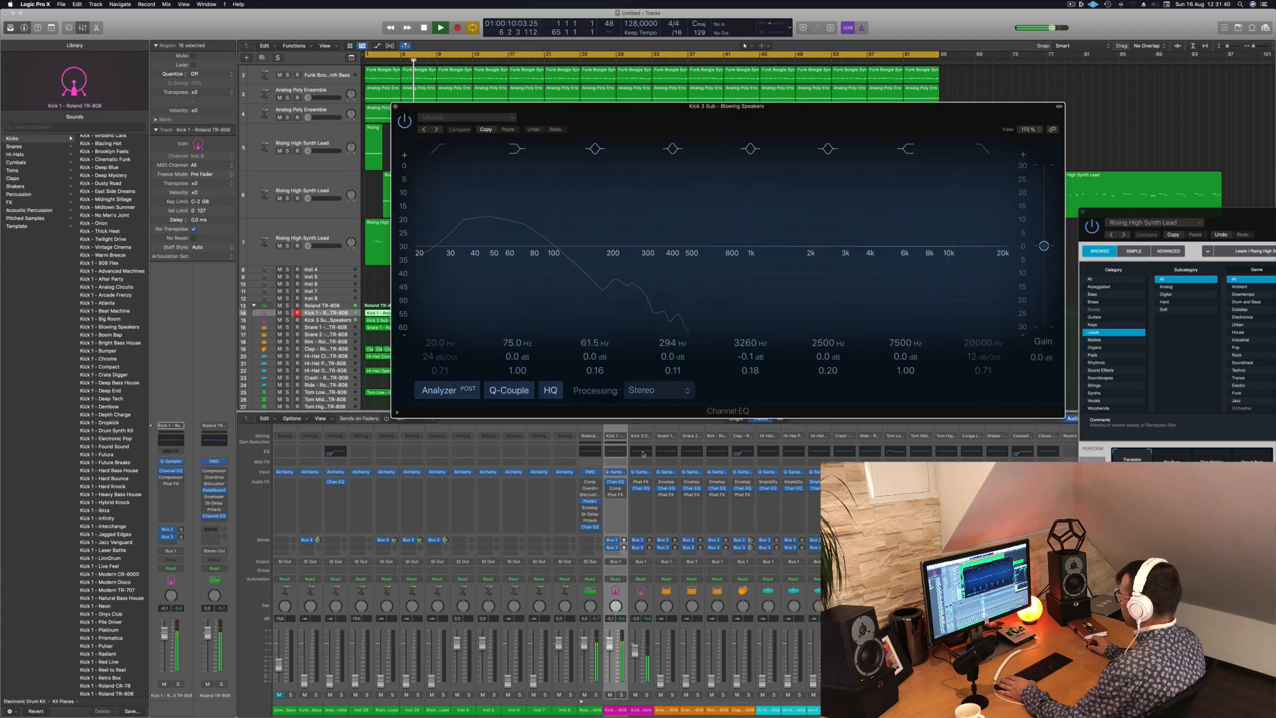
pyautogui.moveTo(423, 106); pyautogui.dragTo(729, 107)
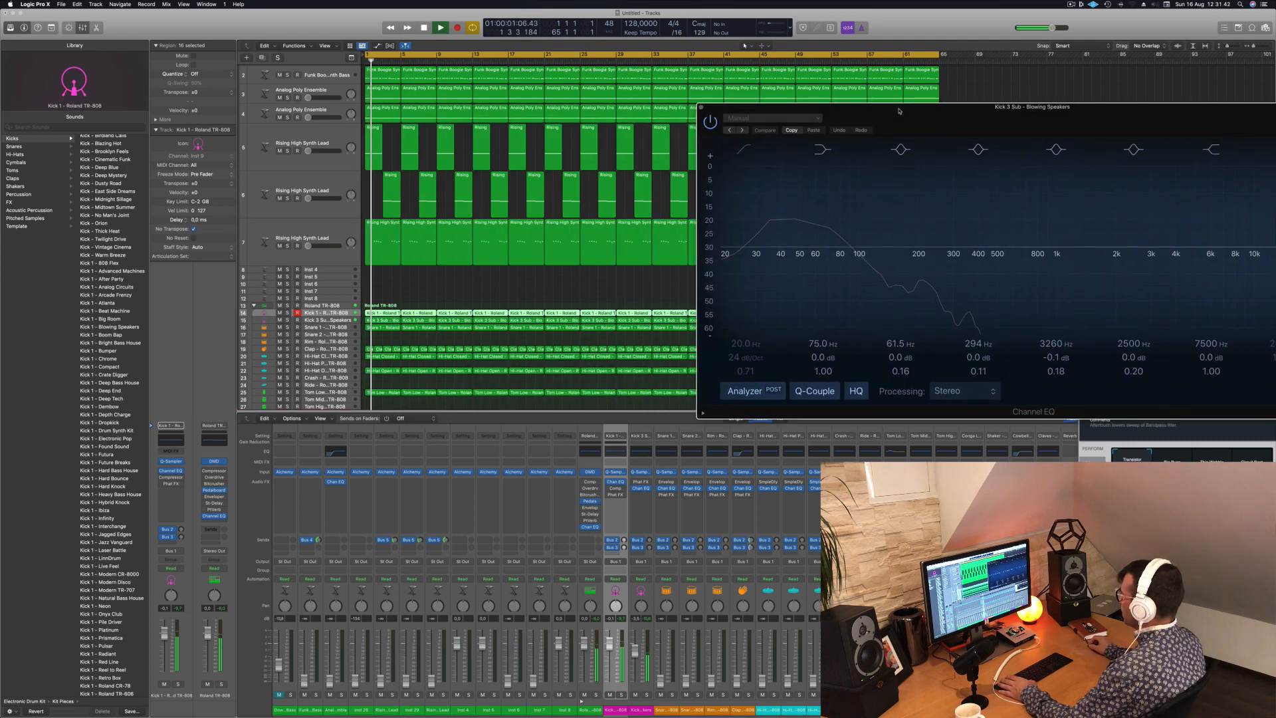
pyautogui.scroll(2, 345, 331)
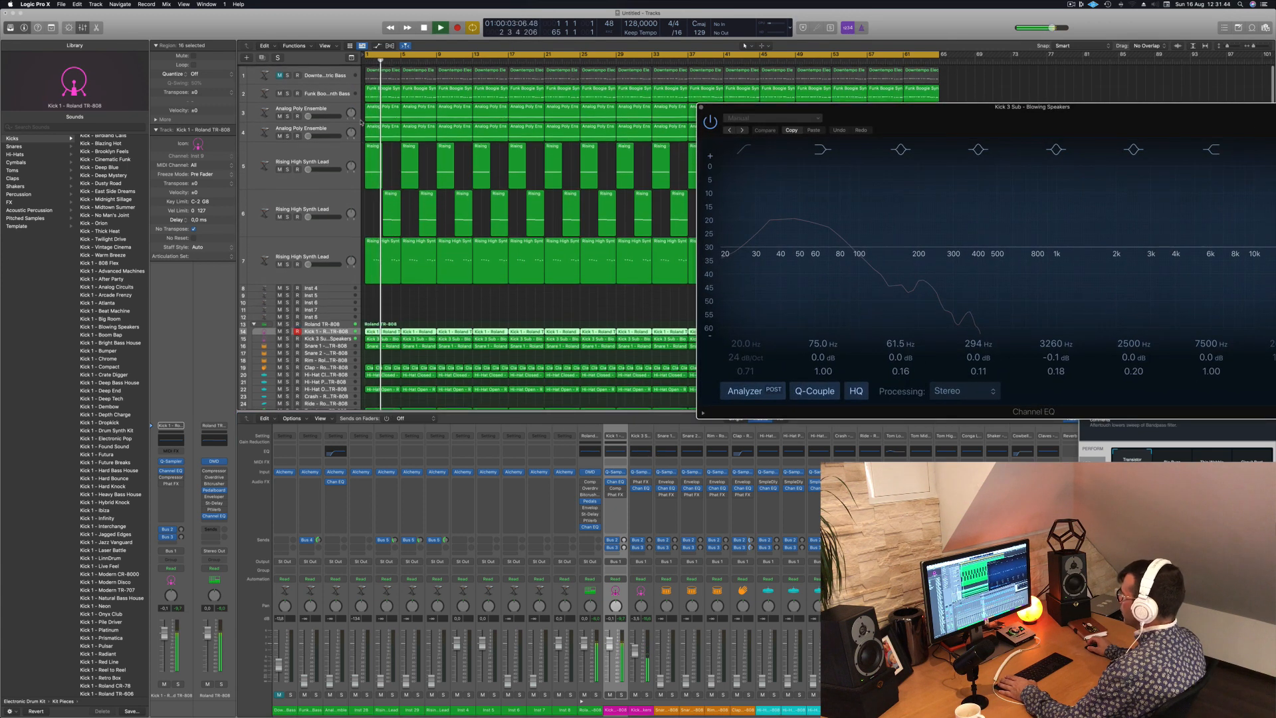
pyautogui.scroll(-3, 345, 331)
# - Select the Kick 3 Sub track, show the toolbar, and enable Track Zoom to enlarge the track
pyautogui.click(335, 311)
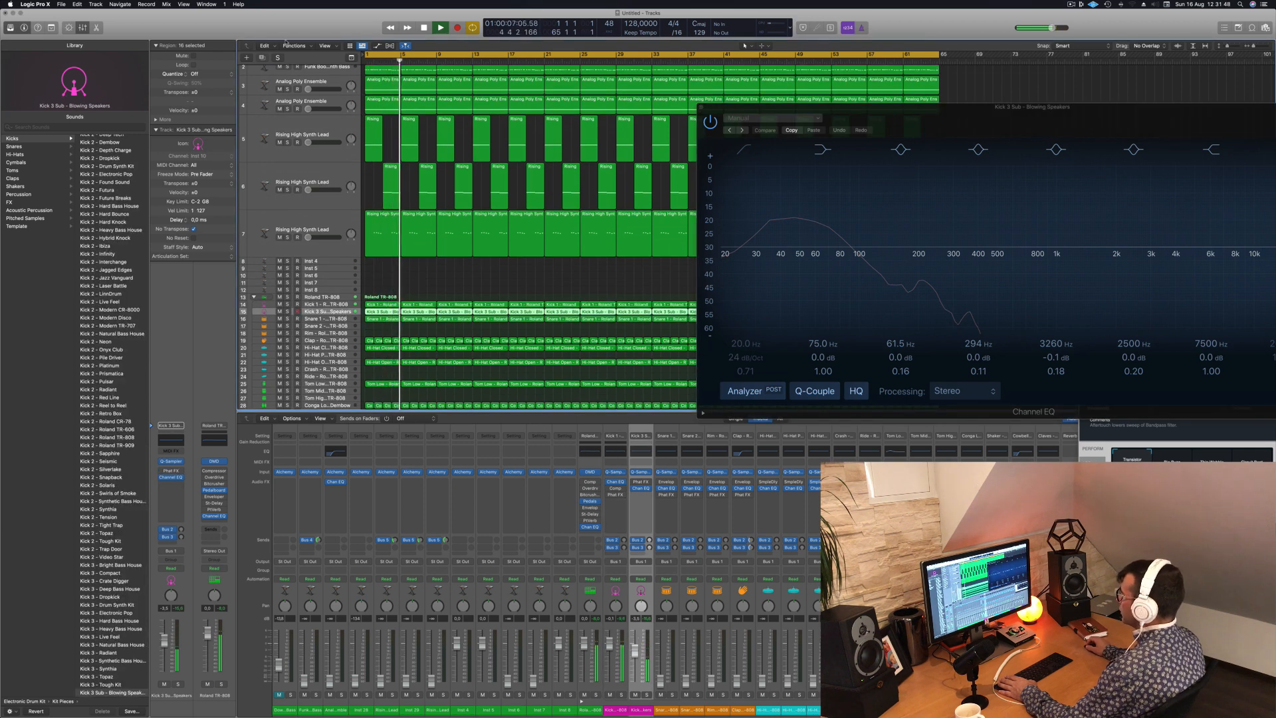
pyautogui.press('ctrl+alt+super+t')
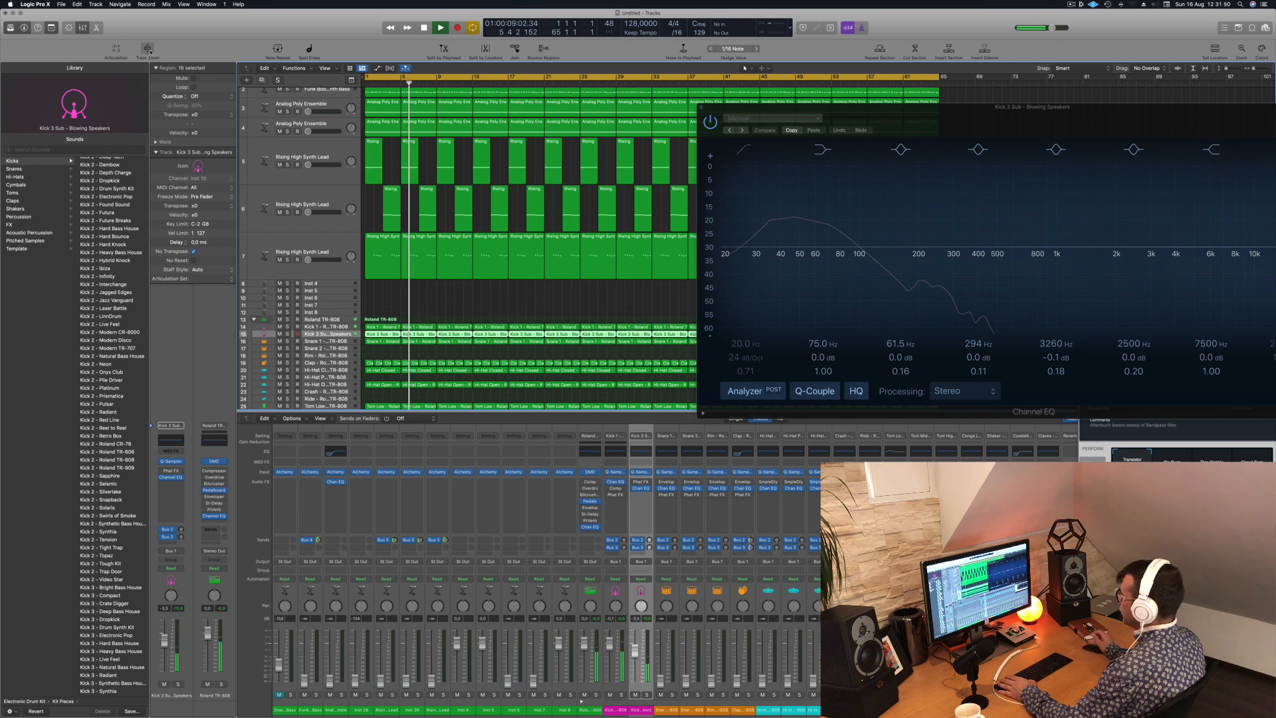
pyautogui.click(147, 50)
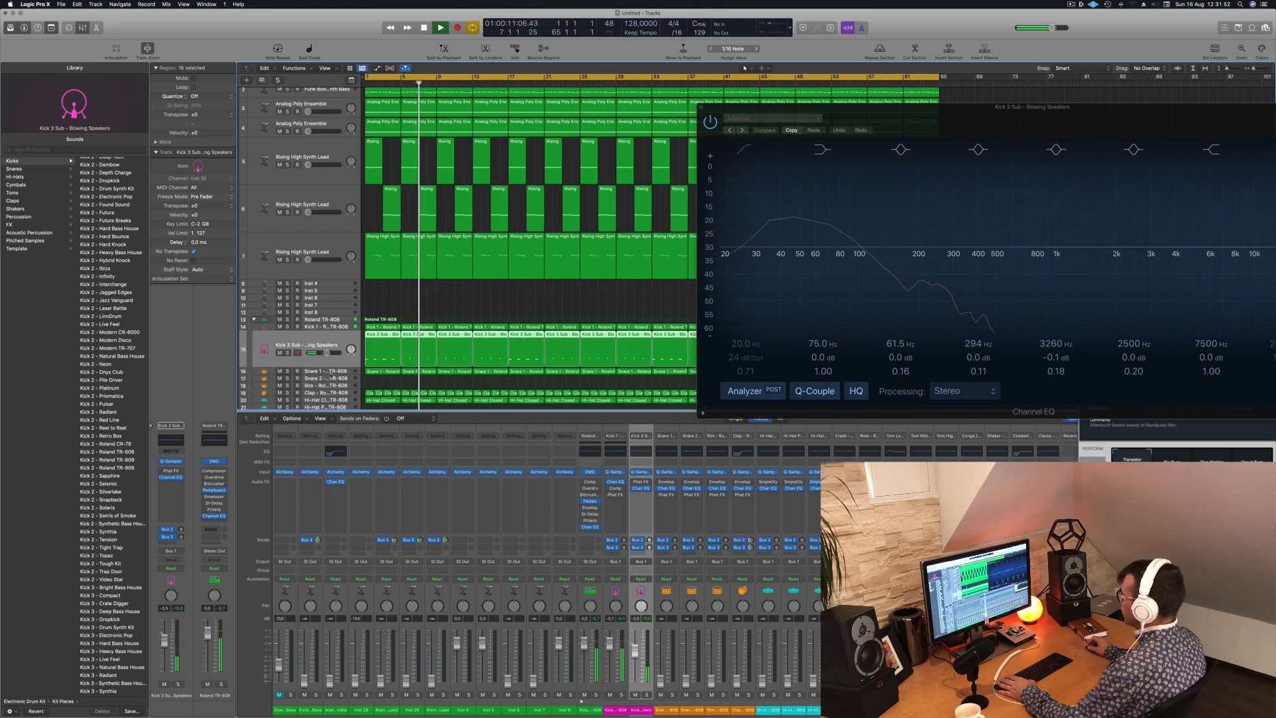
# - Stop playback, delete the Kick 3 Sub regions from the third one onward, and refill the track with copies of the opening regions
pyautogui.press('space')
pyautogui.hscroll(-3, 473, 307)
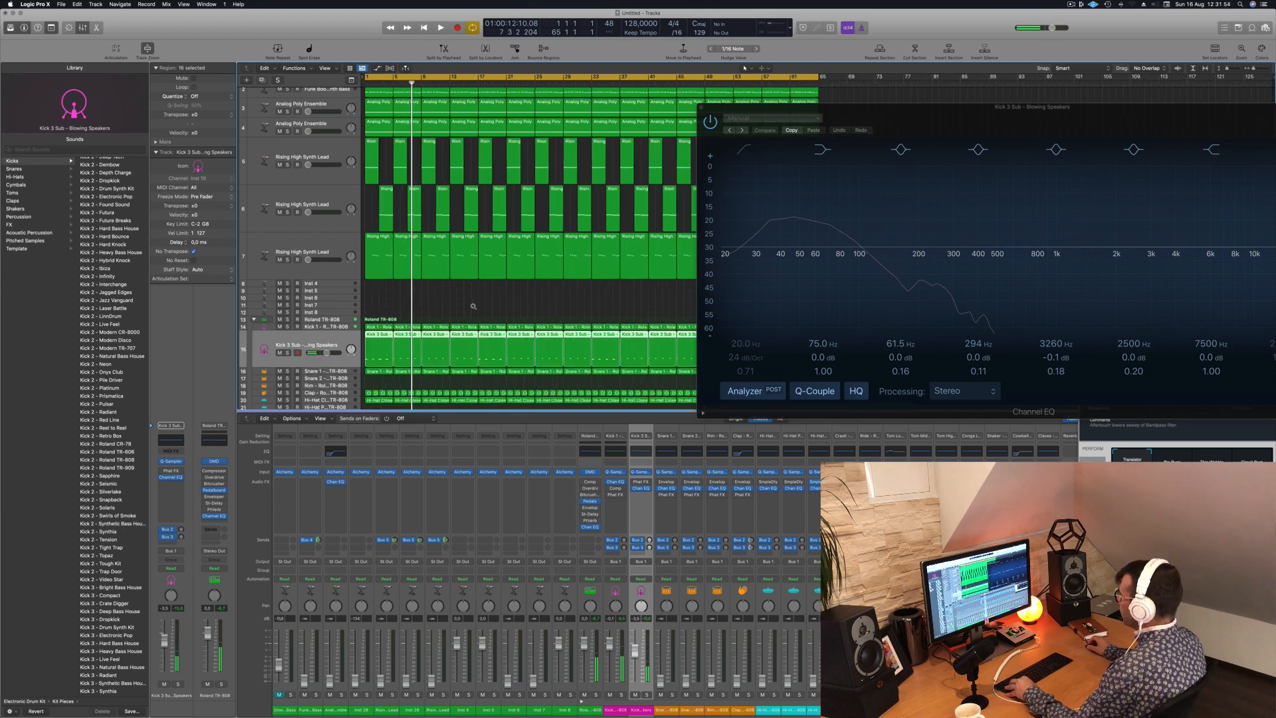
pyautogui.moveTo(932, 105); pyautogui.dragTo(1217, 115)
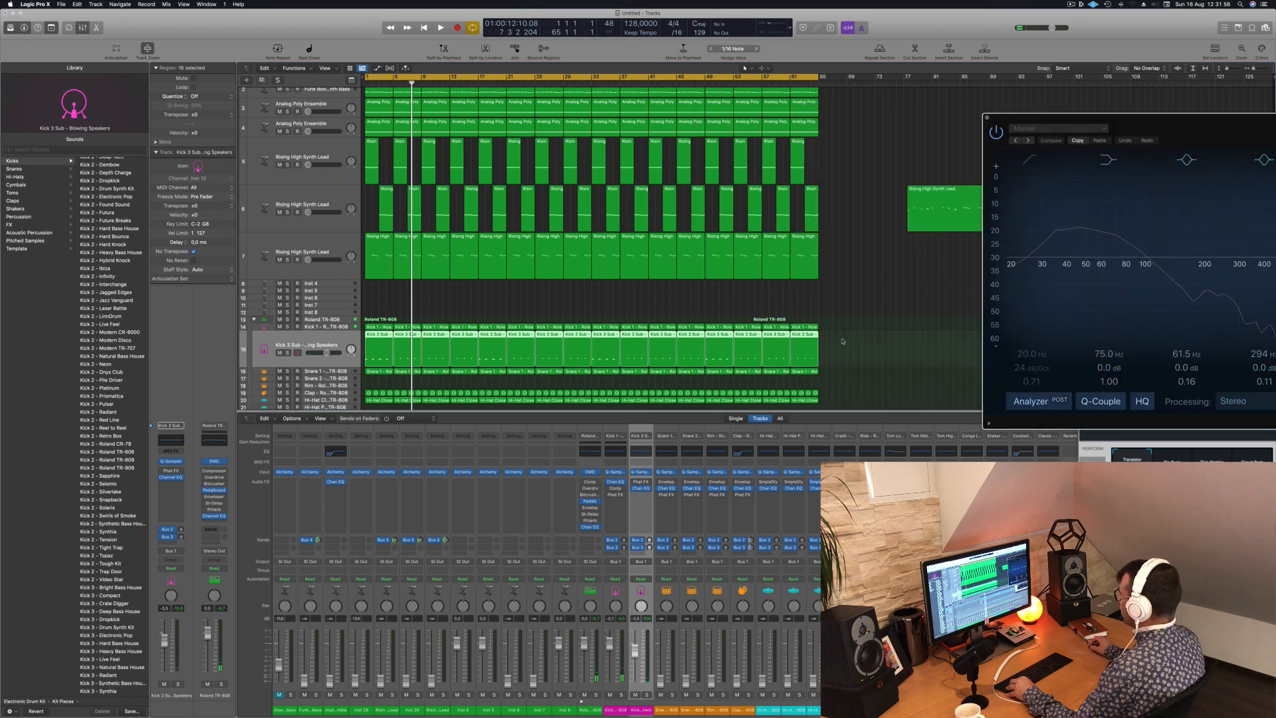
pyautogui.moveTo(842, 337); pyautogui.dragTo(437, 343)
pyautogui.press('Delete')
pyautogui.keyDown('shift'); pyautogui.click(380, 337); pyautogui.keyUp('shift')
pyautogui.moveTo(524, 351); pyautogui.dragTo(721, 339)
# - Play the song to check the Kick 3 Sub pattern, select the Snare 1 track, and restart playback from the beginning
pyautogui.press('space')
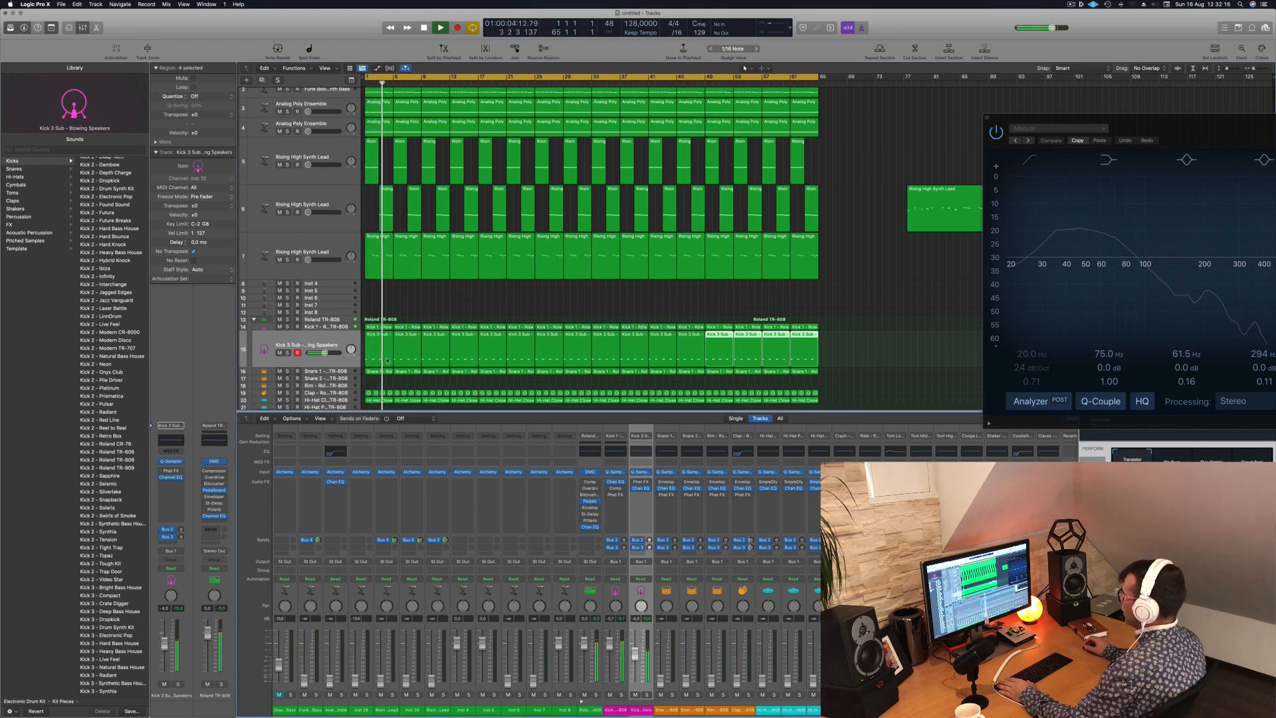
pyautogui.press('space')
pyautogui.press('space')
pyautogui.click(331, 366)
pyautogui.click(332, 370)
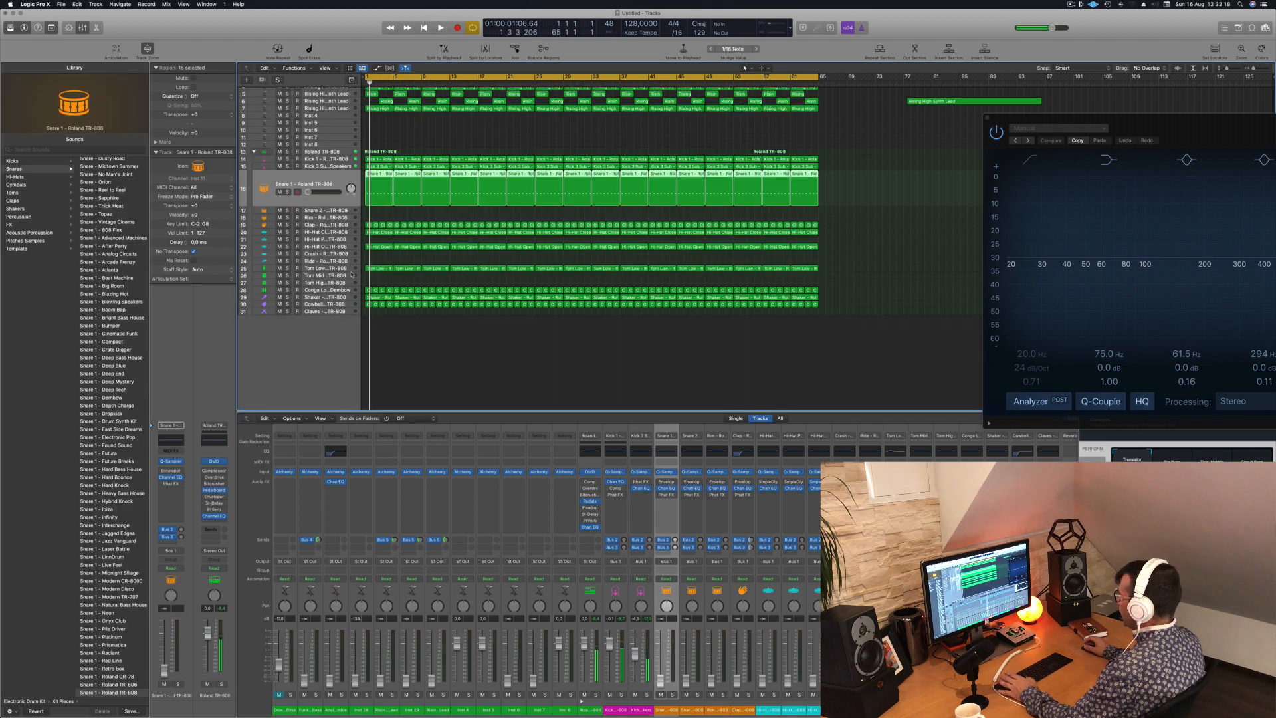
pyautogui.press('space')
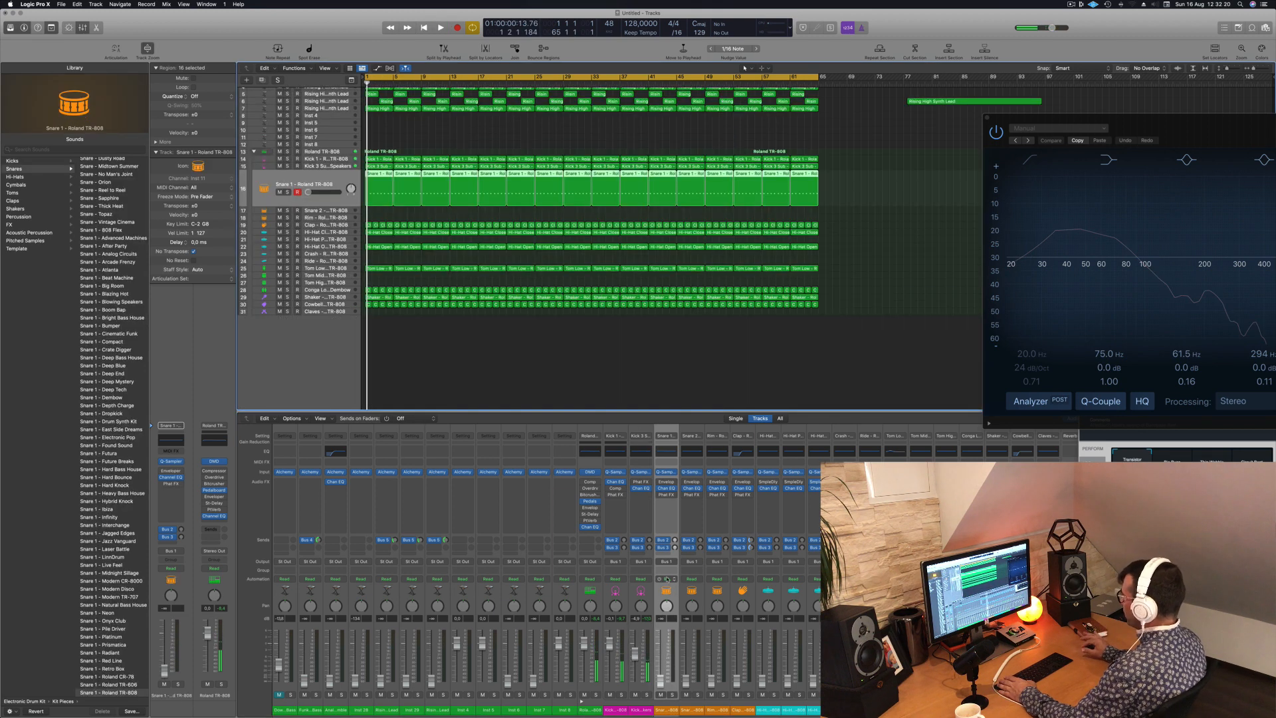
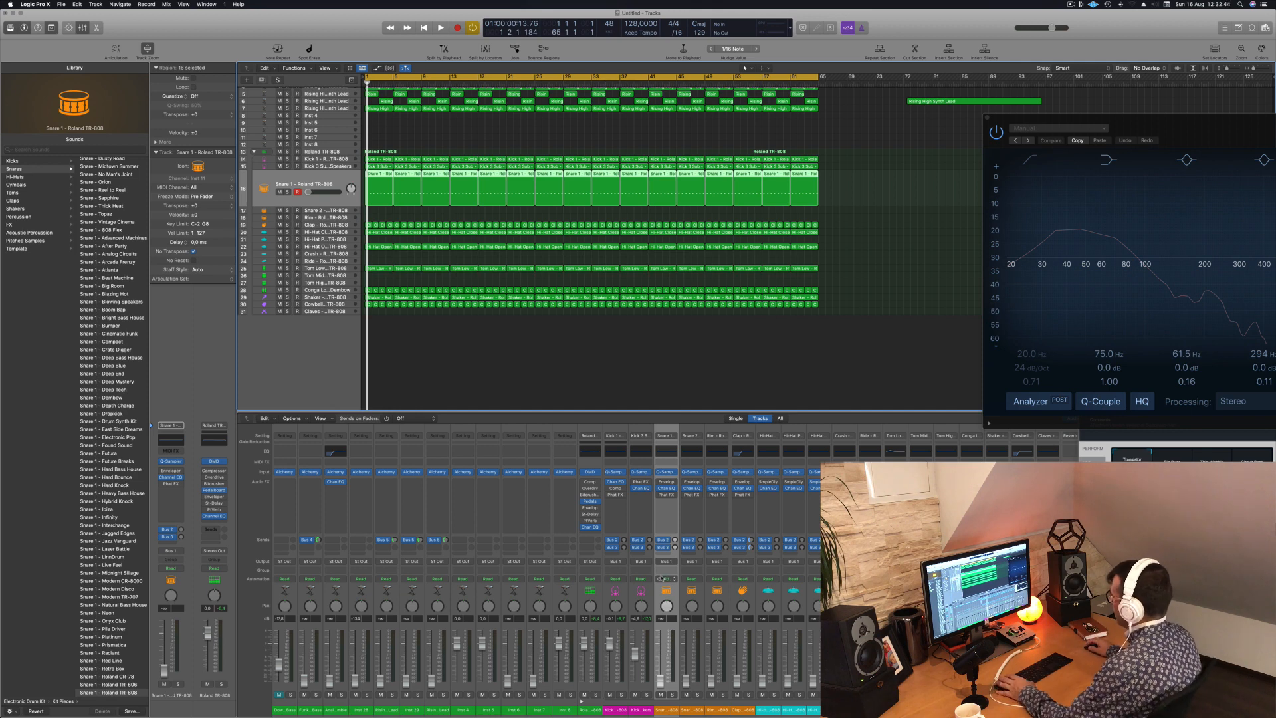
# - During playback, raise the Snare 1 fader, and select the Funk Boogie Synth Bass track and bring its fader up too
pyautogui.press('space')
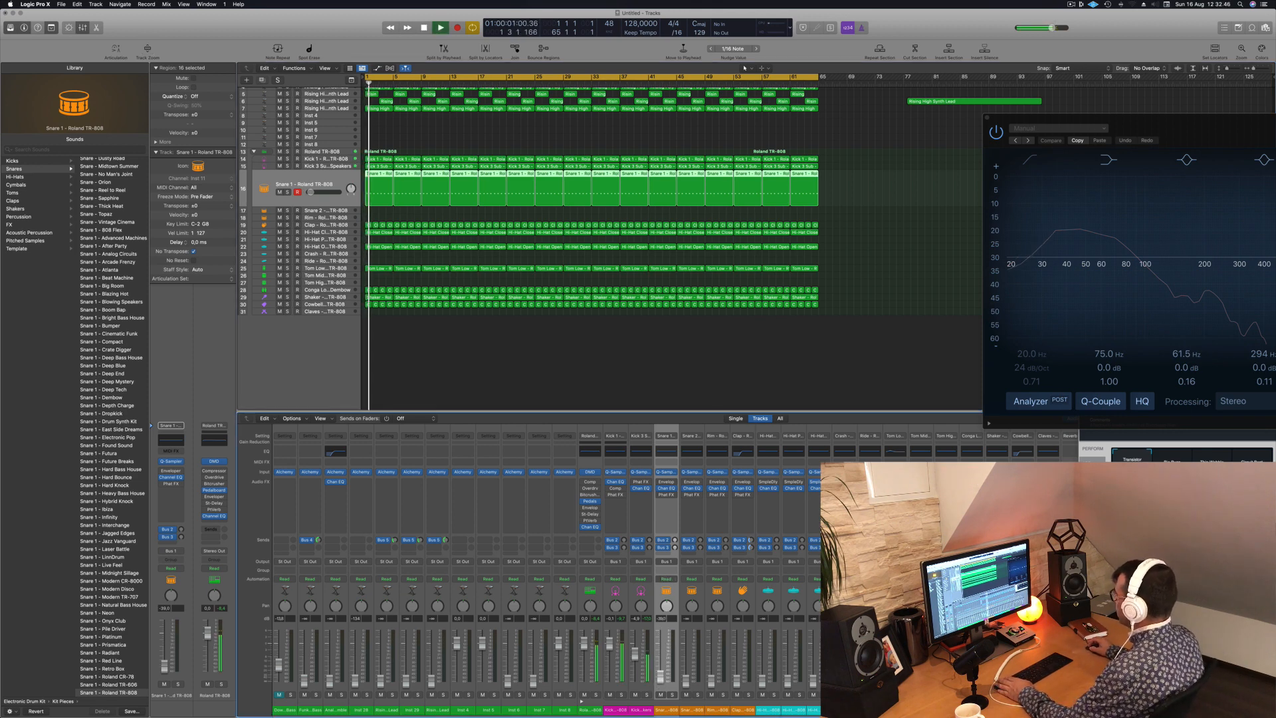
pyautogui.moveTo(660, 675); pyautogui.dragTo(659, 663)
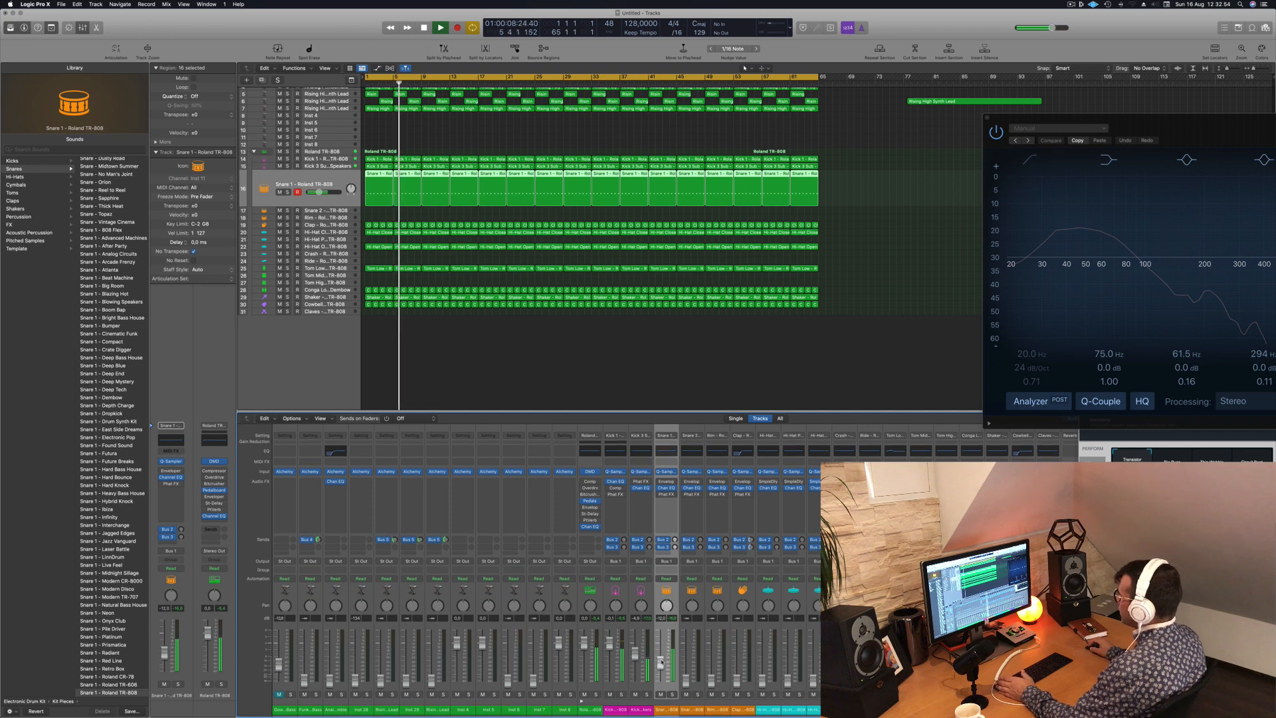
pyautogui.scroll(3, 384, 149)
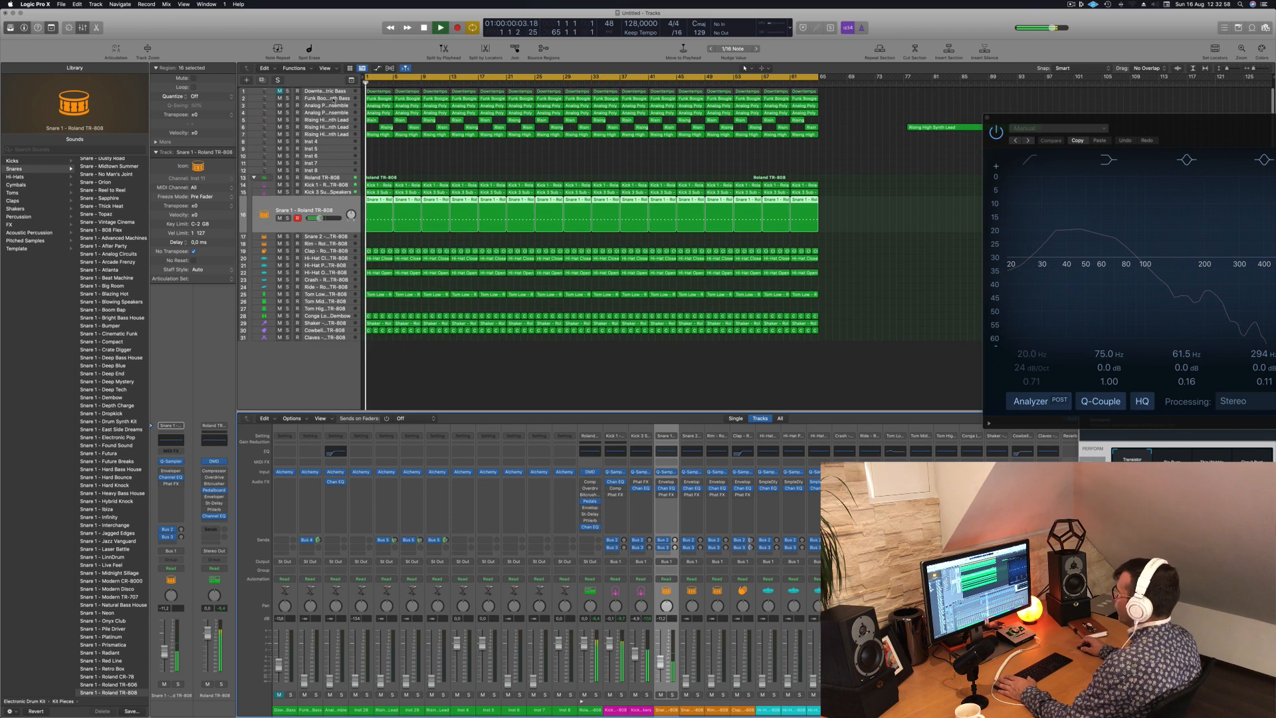
pyautogui.click(331, 99)
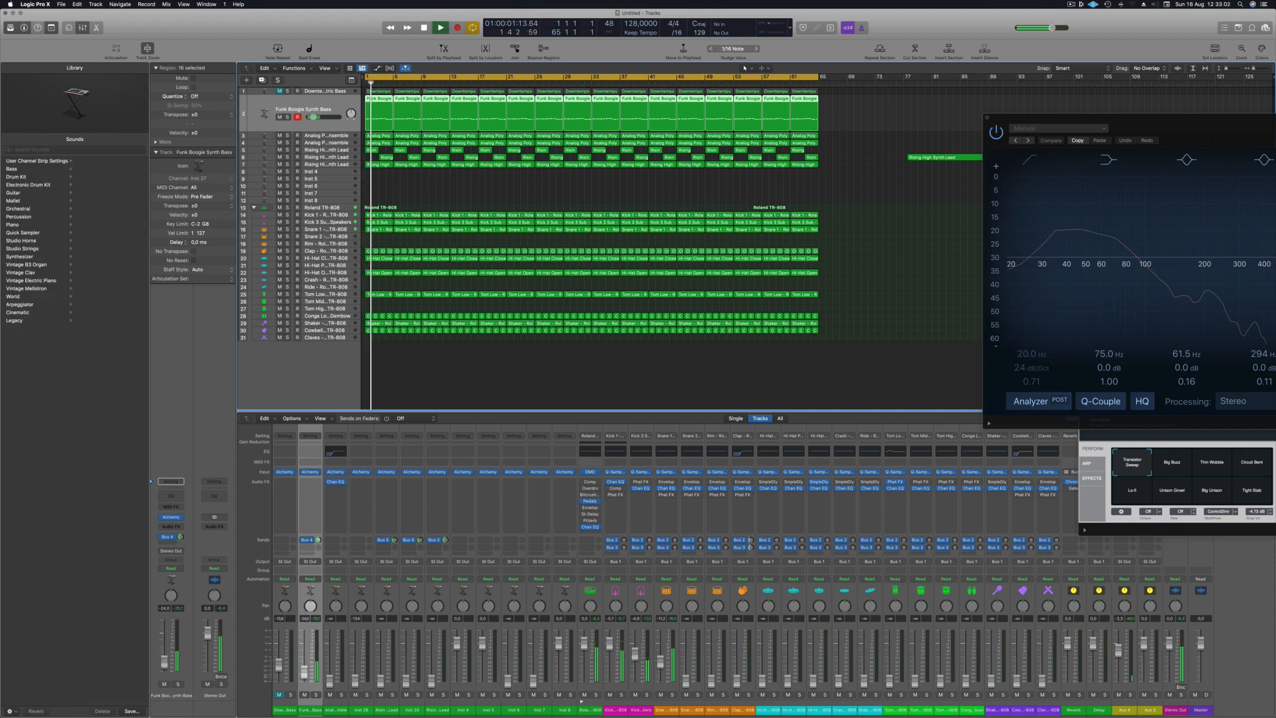
pyautogui.moveTo(164, 661); pyautogui.dragTo(165, 660)
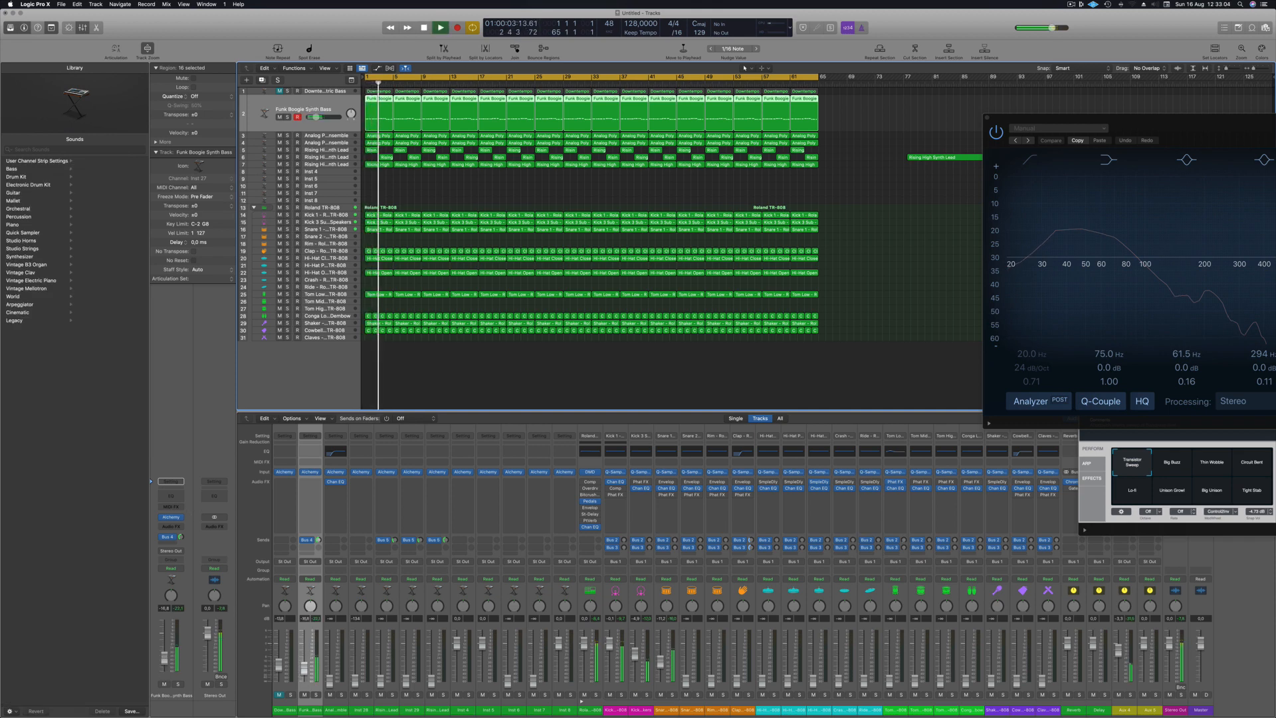
# - Insert a Channel EQ on Funk Boogie Synth Bass, boost the low shelf by 5.1 dB at 85.5 Hz, and compare it with bypass
pyautogui.click(171, 497)
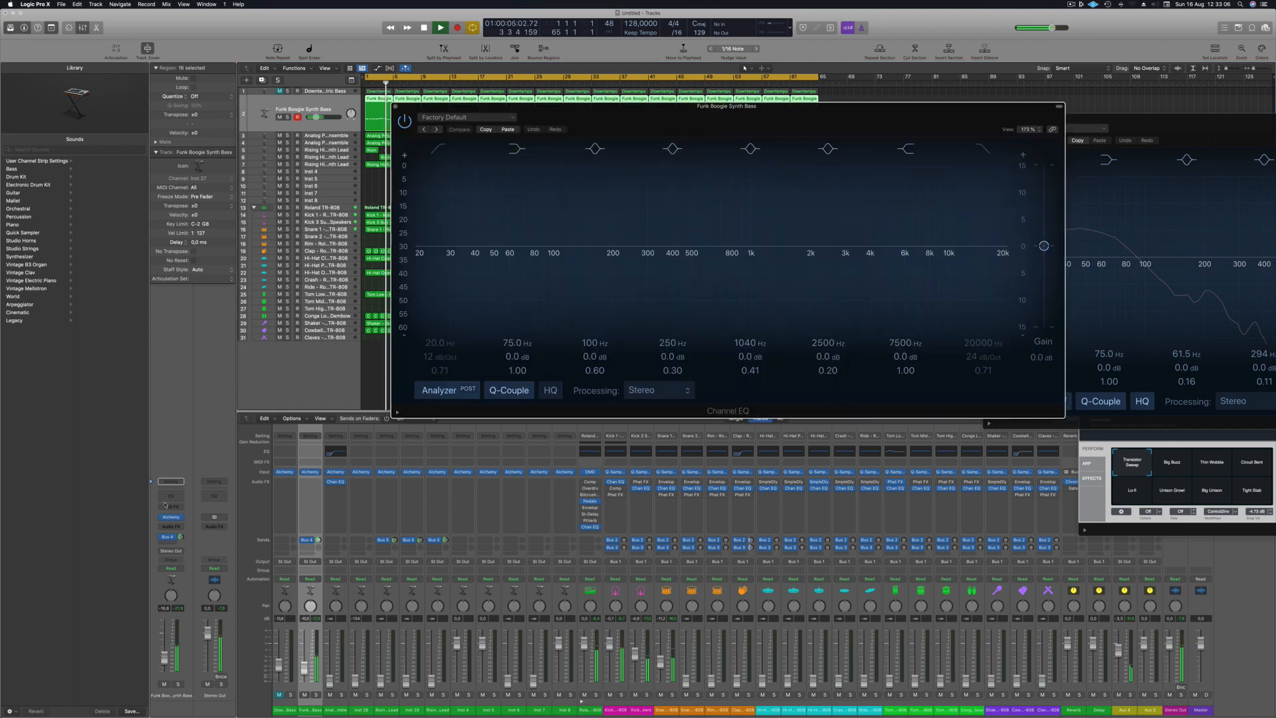
pyautogui.scroll(6, 519, 357)
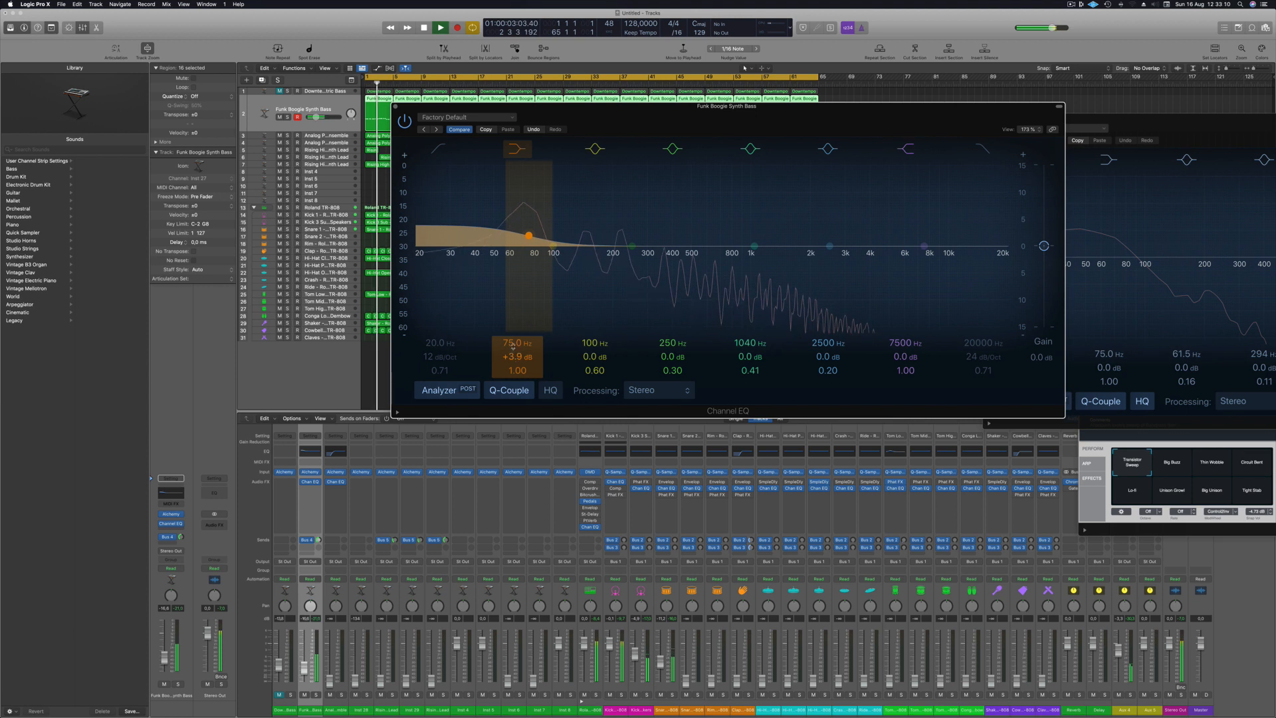
pyautogui.moveTo(516, 343)
pyautogui.mouseDown()
pyautogui.moveTo(516, 331)
pyautogui.moveTo(517, 349)
pyautogui.mouseUp()
pyautogui.click(404, 120)
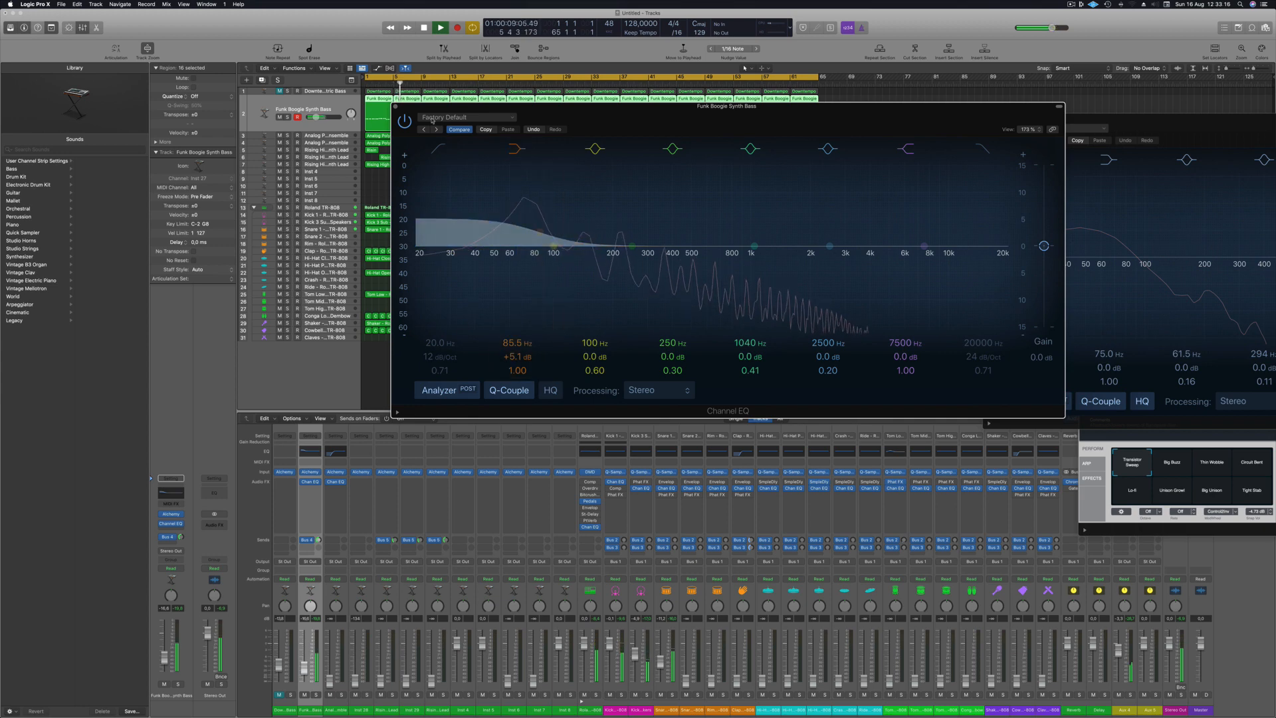
pyautogui.click(404, 121)
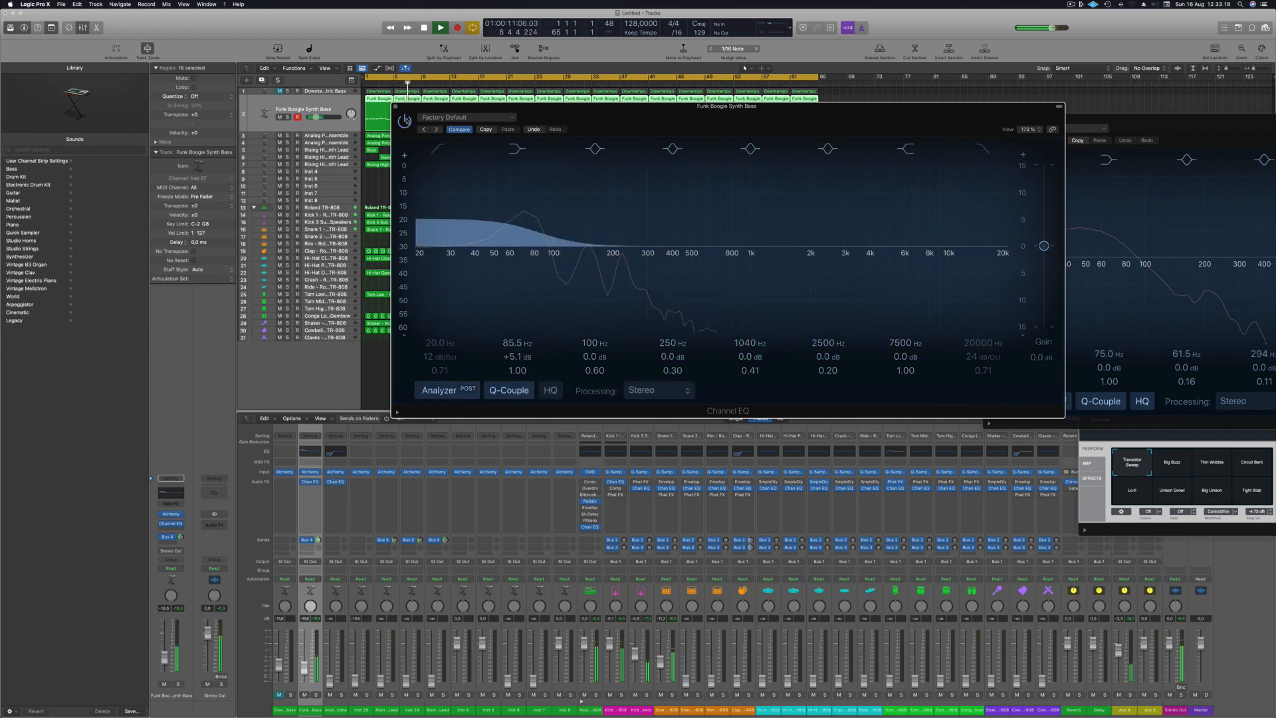
pyautogui.click(396, 106)
pyautogui.press('Return')
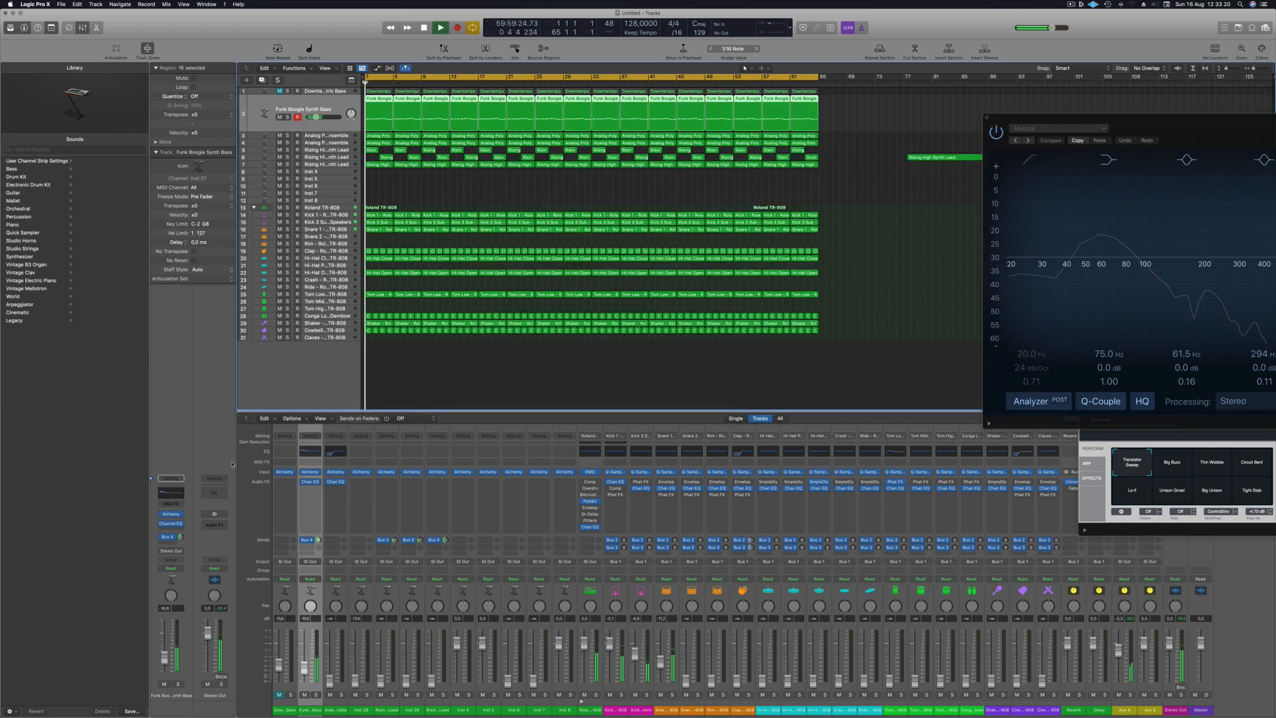
# - Insert a Compressor on the Funk Boogie Synth Bass channel and close its window
pyautogui.click(178, 530)
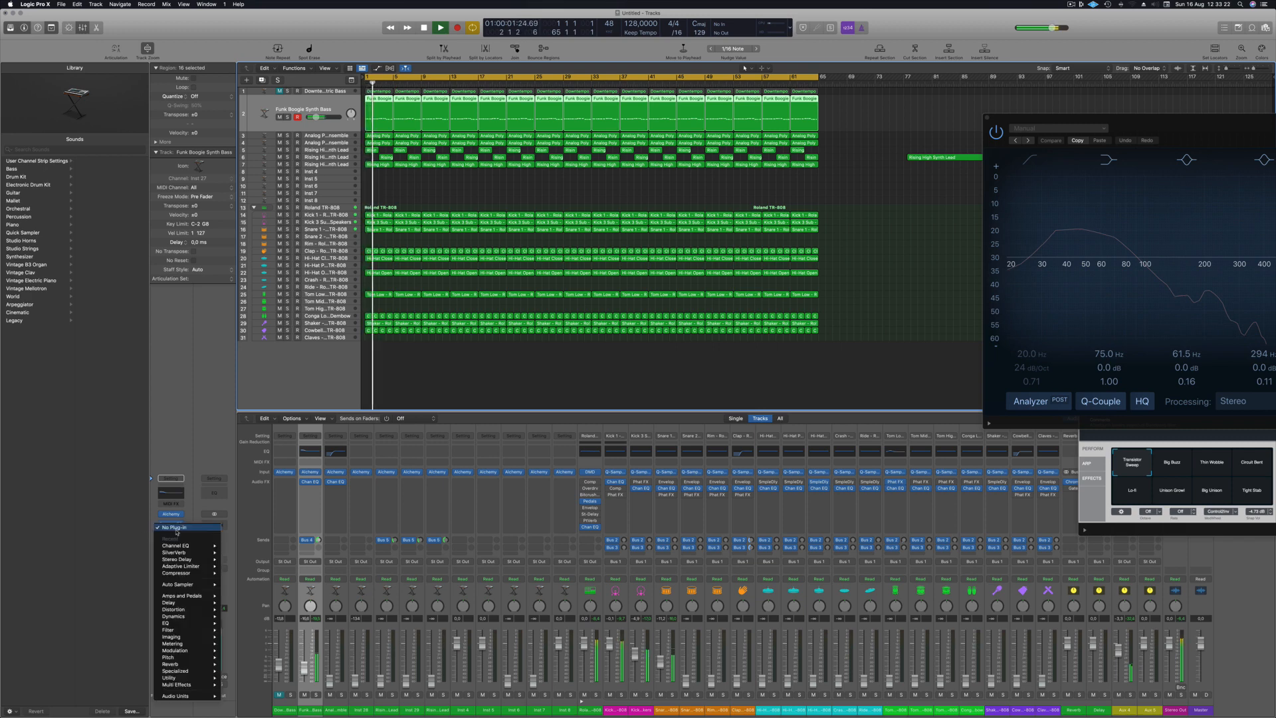
pyautogui.click(248, 574)
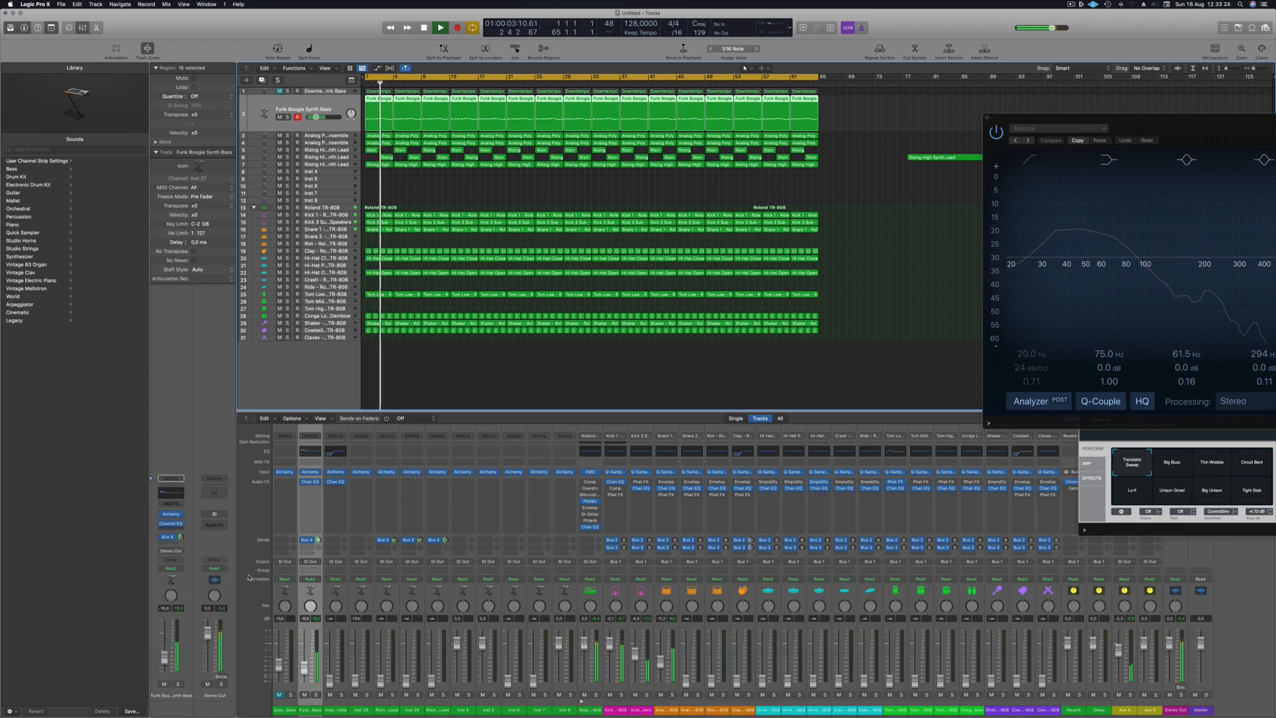
pyautogui.moveTo(564, 111); pyautogui.dragTo(535, 122)
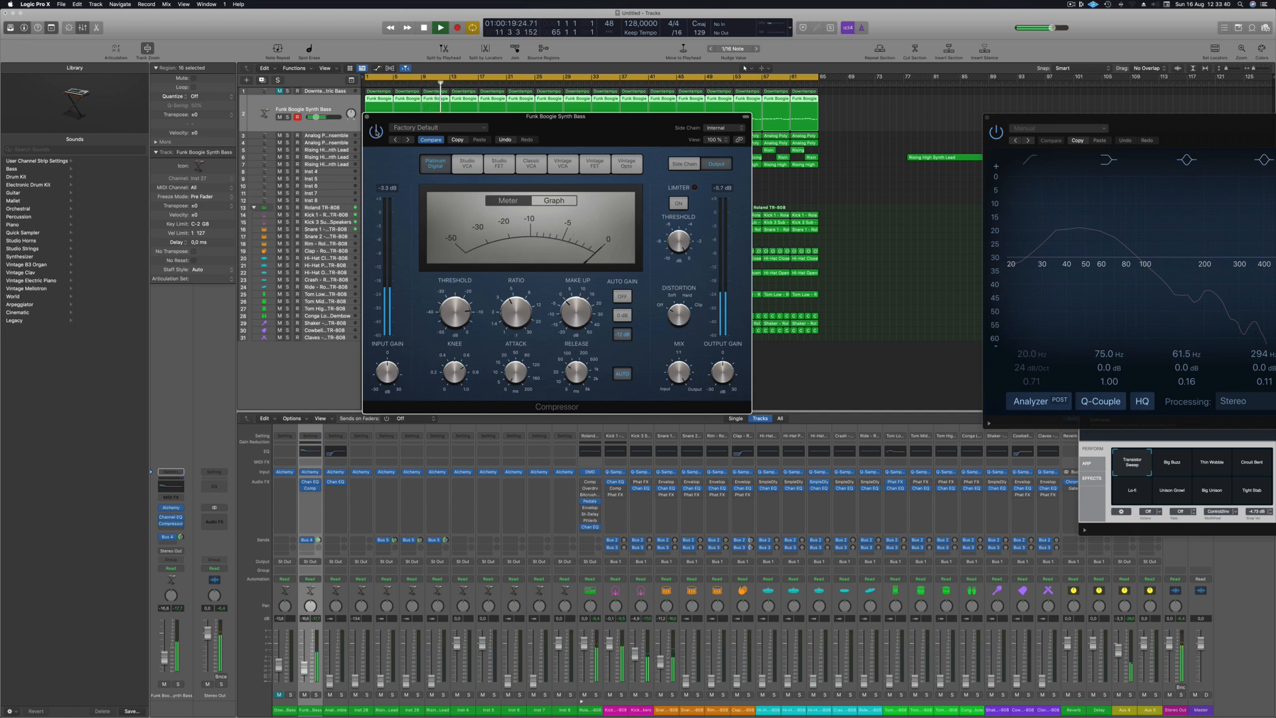
pyautogui.click(367, 118)
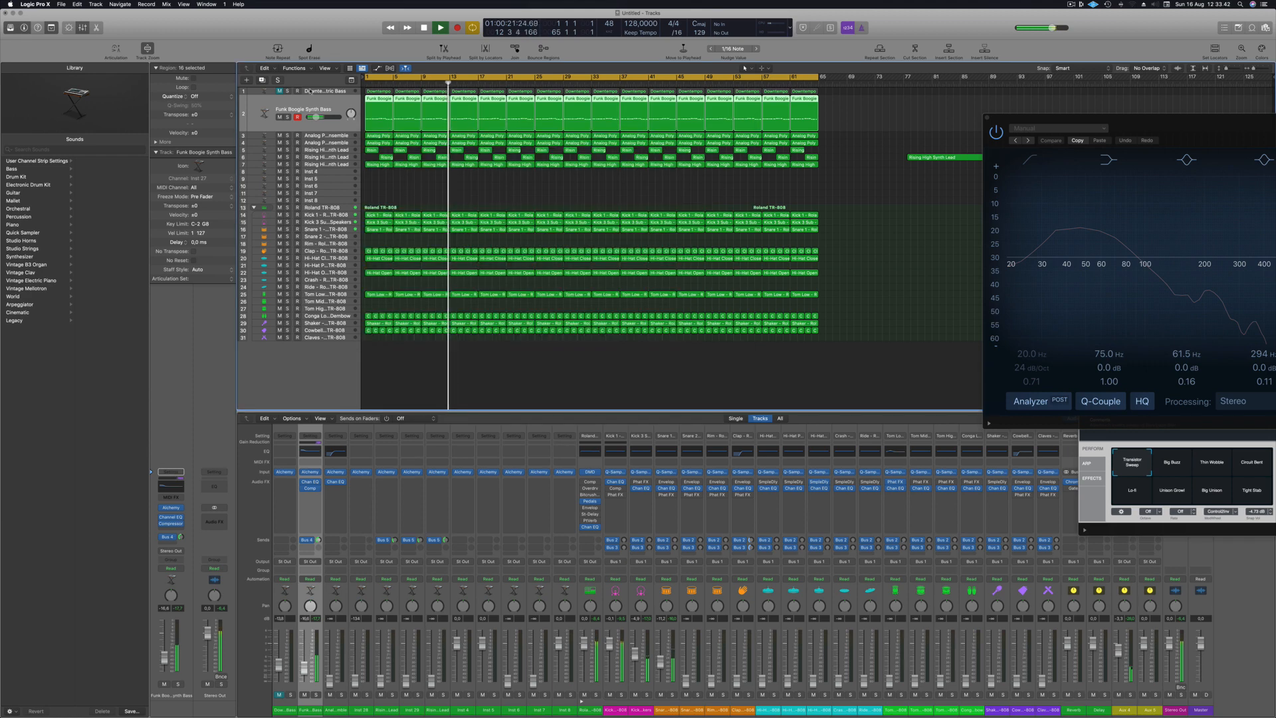
# - Replay from the beginning and fine-tune the Funk Boogie Synth Bass fader and its bus send level
pyautogui.press('Return')
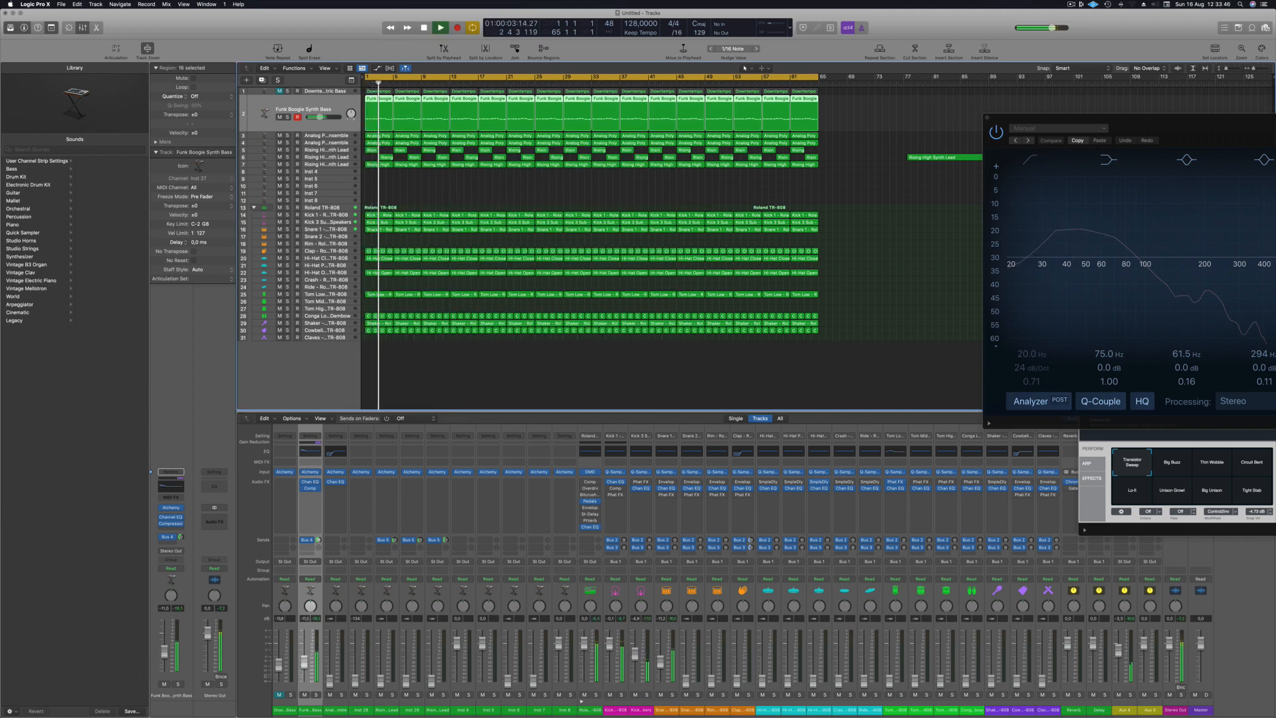
pyautogui.moveTo(164, 652); pyautogui.dragTo(165, 654)
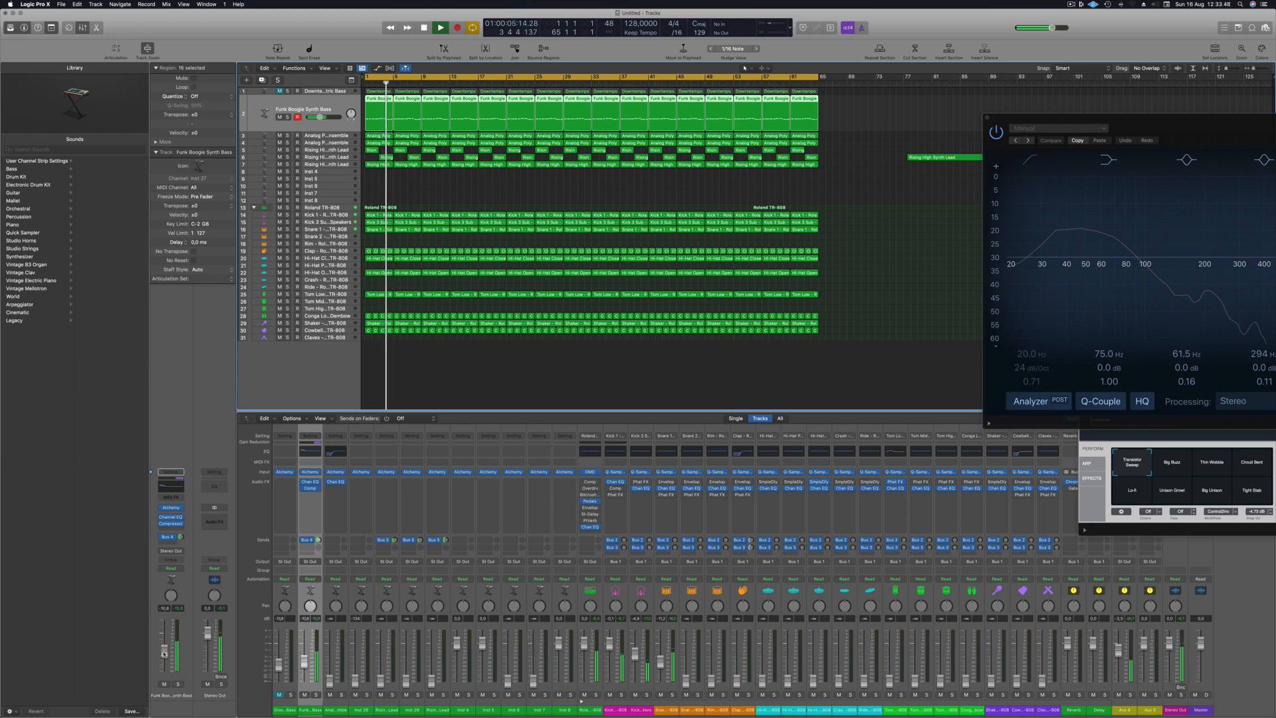
pyautogui.moveTo(181, 537); pyautogui.dragTo(181, 539)
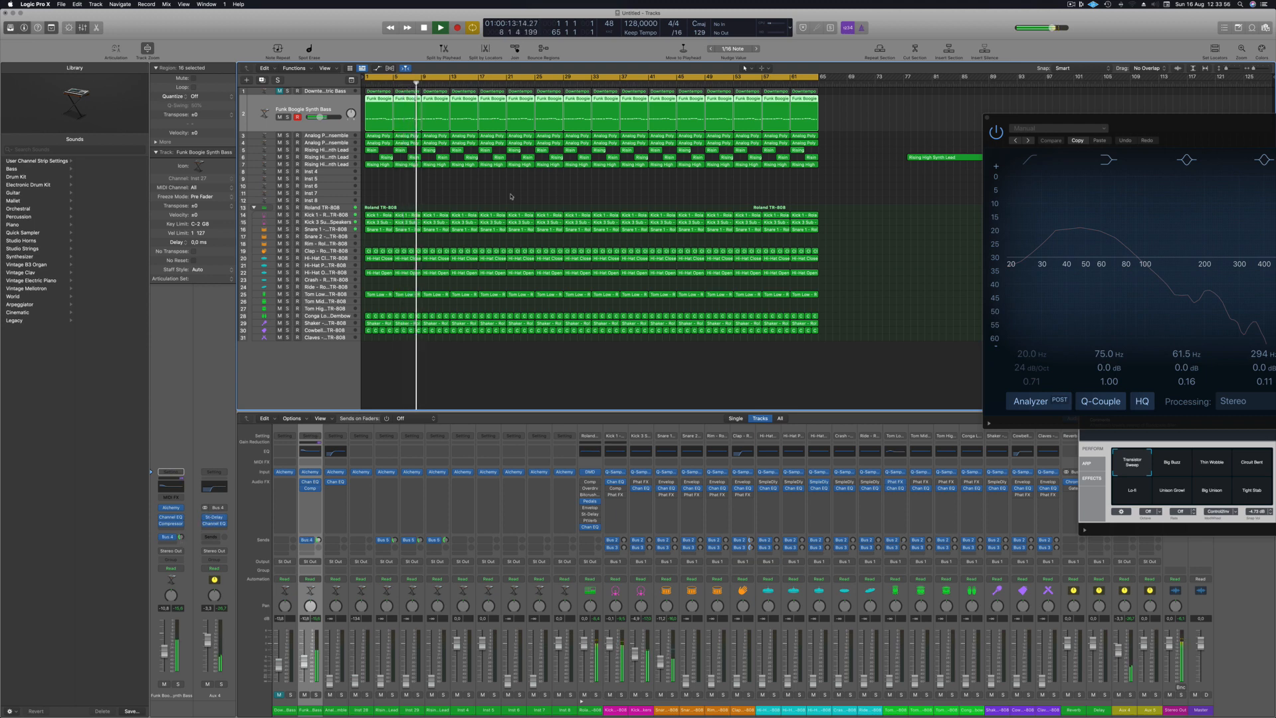
pyautogui.click(396, 188)
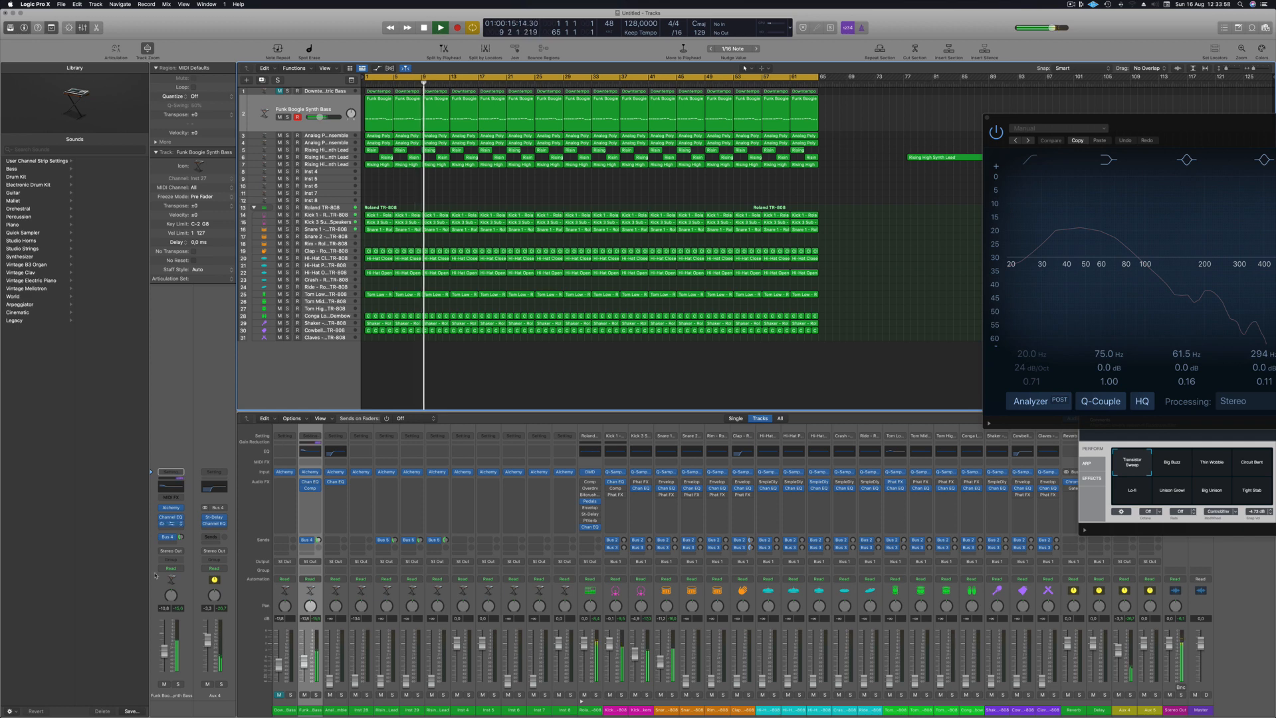
pyautogui.moveTo(164, 654); pyautogui.dragTo(164, 651)
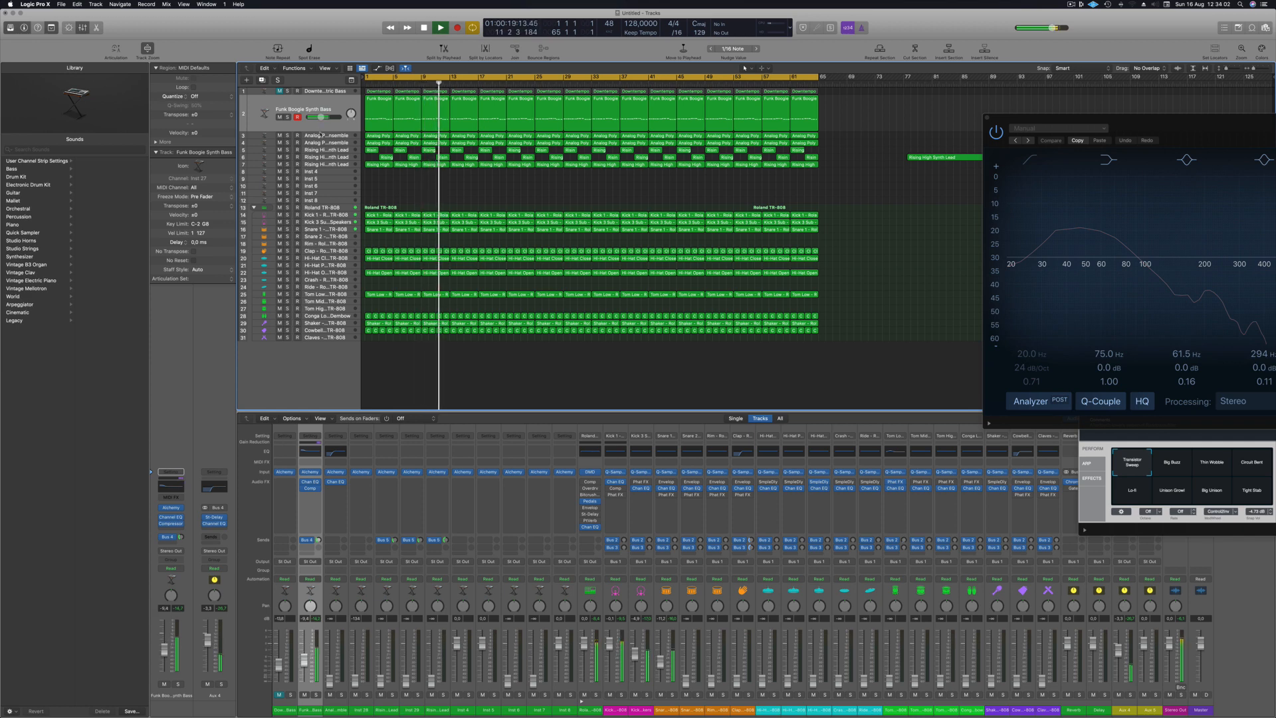
# - Move the first Analog Poly Ensemble track below the second one and restart playback from the beginning
pyautogui.press('space')
pyautogui.click(341, 135)
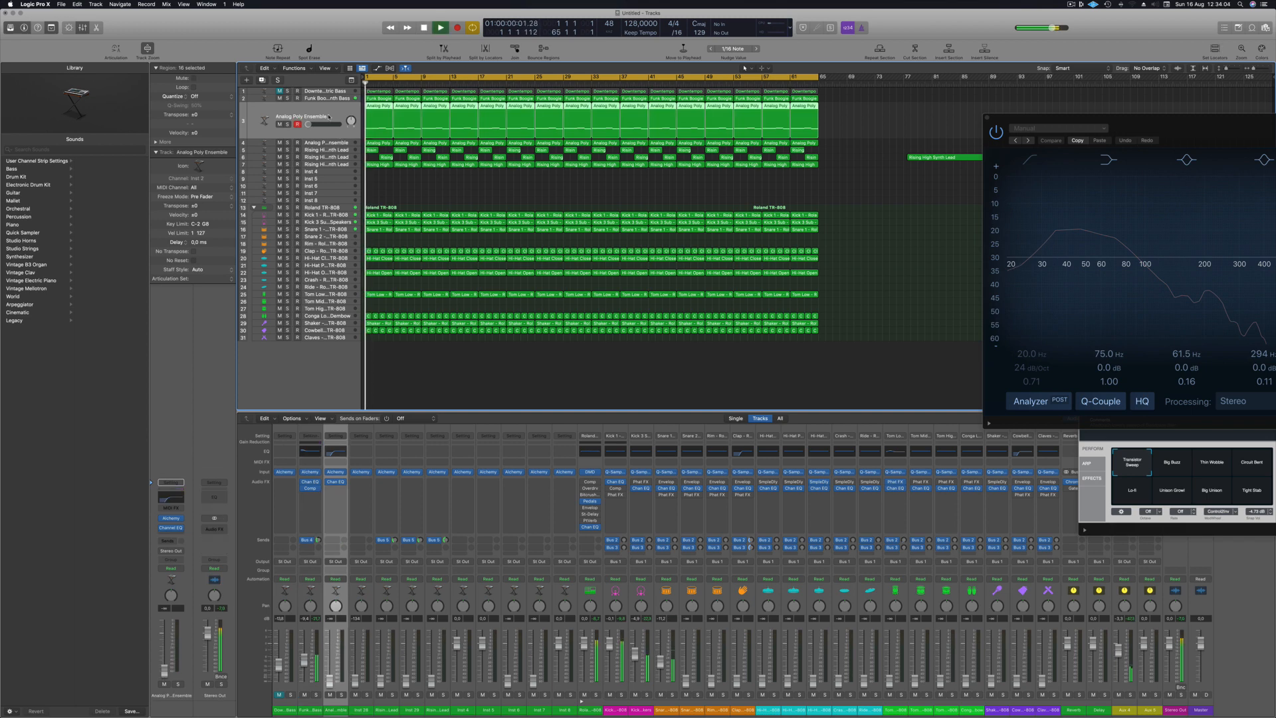
pyautogui.moveTo(308, 124); pyautogui.dragTo(319, 148)
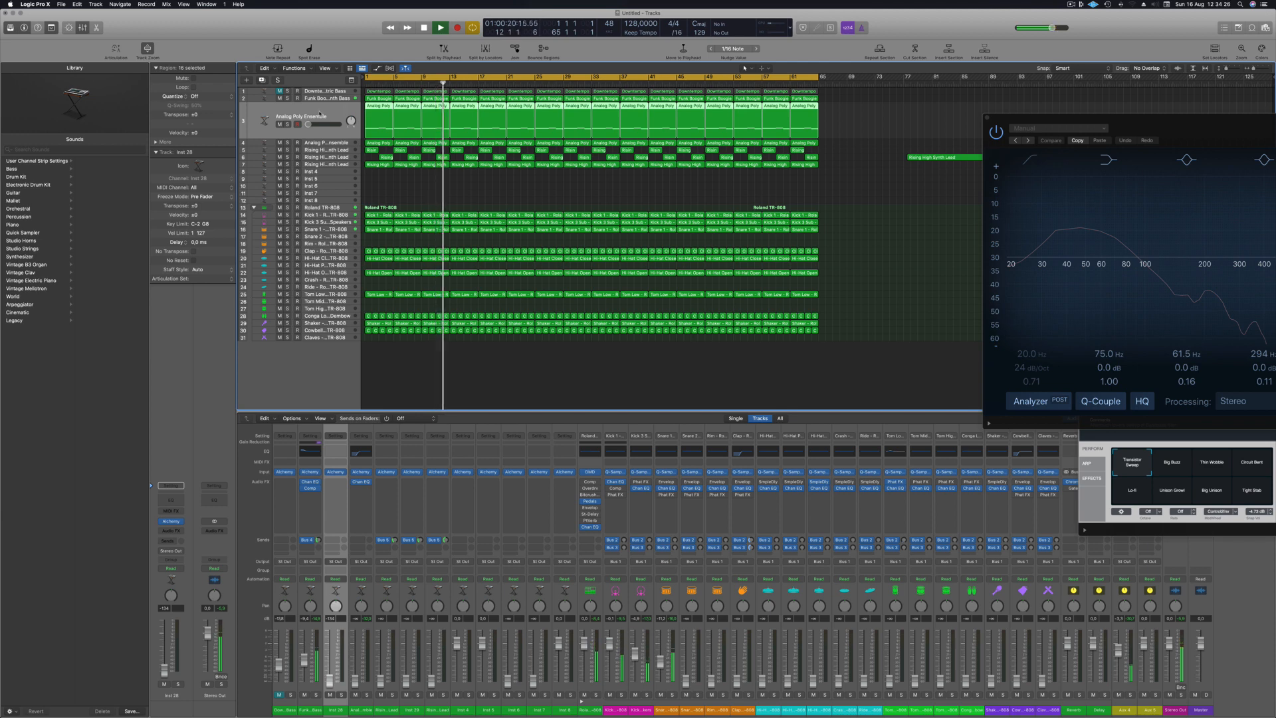
pyautogui.press('Return')
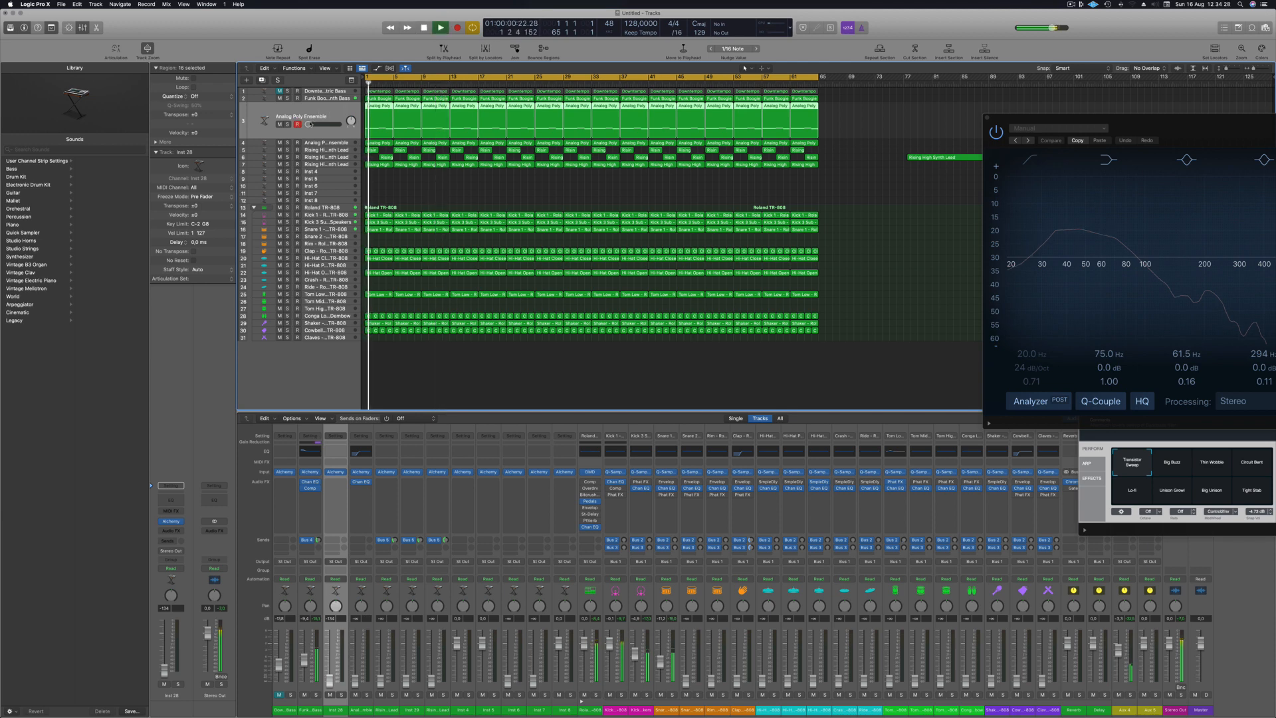
# - Raise the volume of the upper Analog Poly Ensemble track (Inst 28) and replay the opening
pyautogui.moveTo(308, 124); pyautogui.dragTo(319, 124)
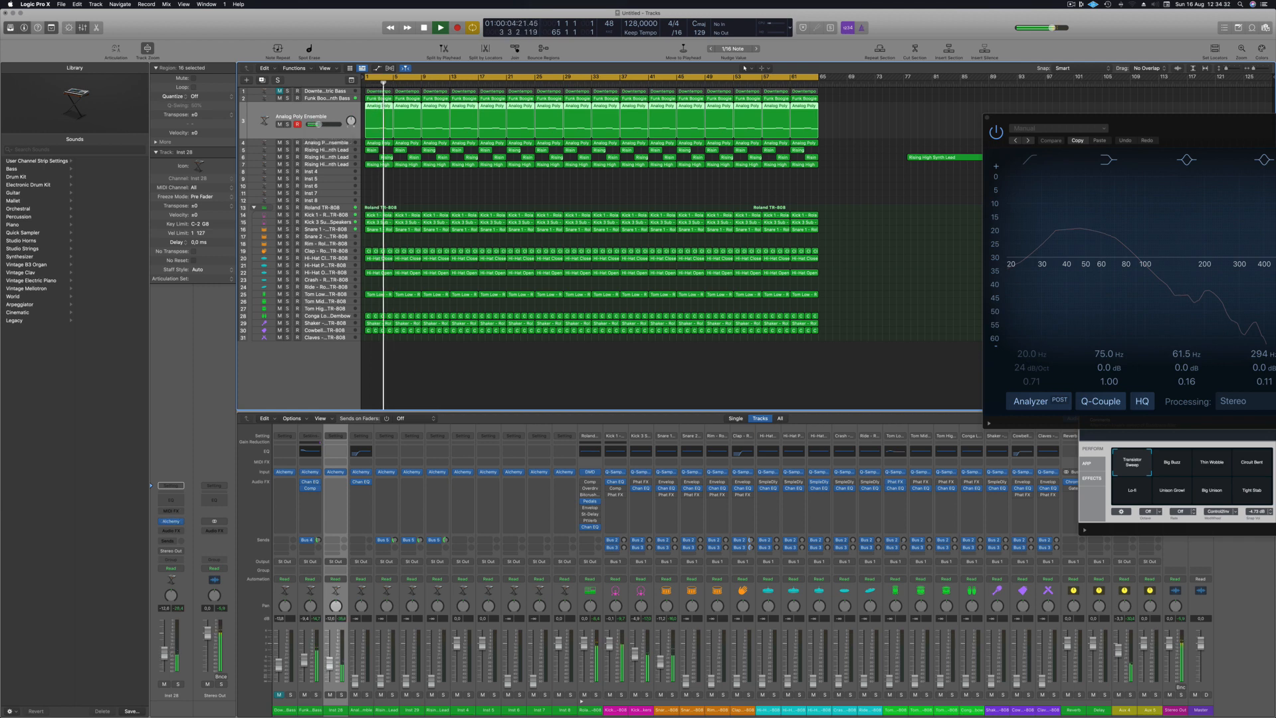
pyautogui.moveTo(160, 630); pyautogui.dragTo(164, 647)
pyautogui.press('space')
pyautogui.press('space')
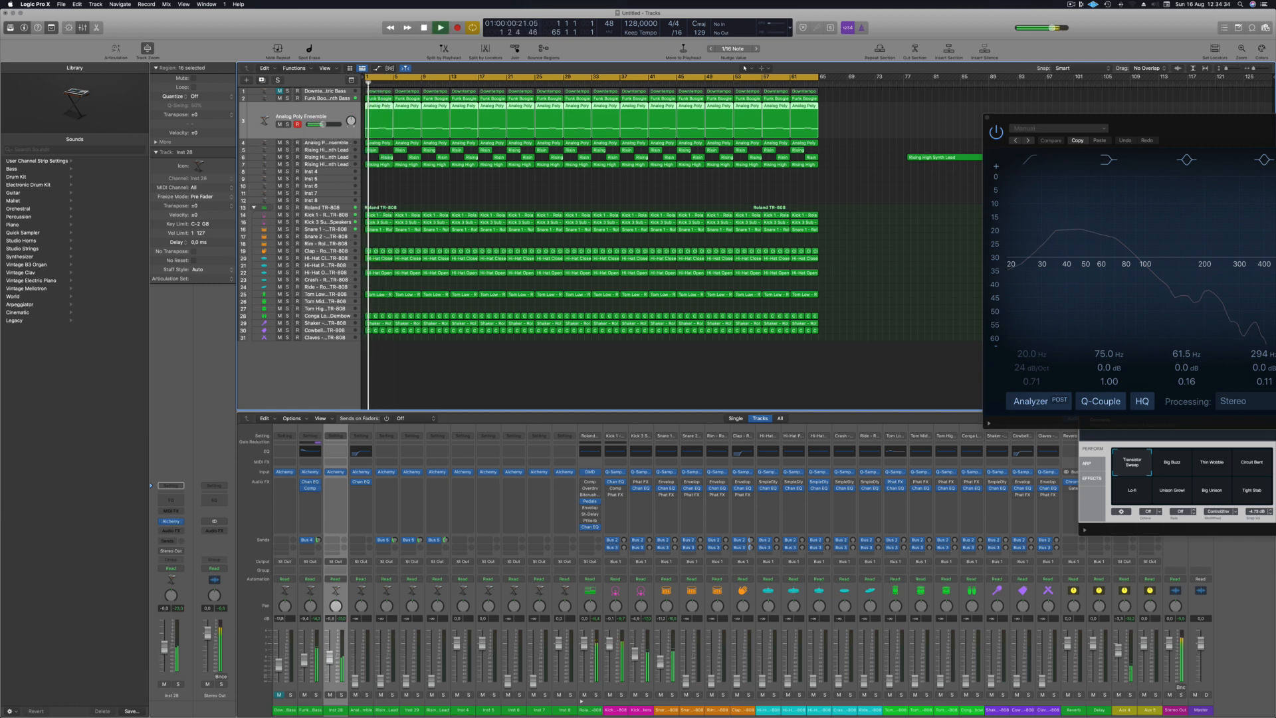
# - Insert SubBass on the upper Analog Poly Ensemble channel, load the Bass Booster preset, and move the plug-in window aside
pyautogui.click(176, 532)
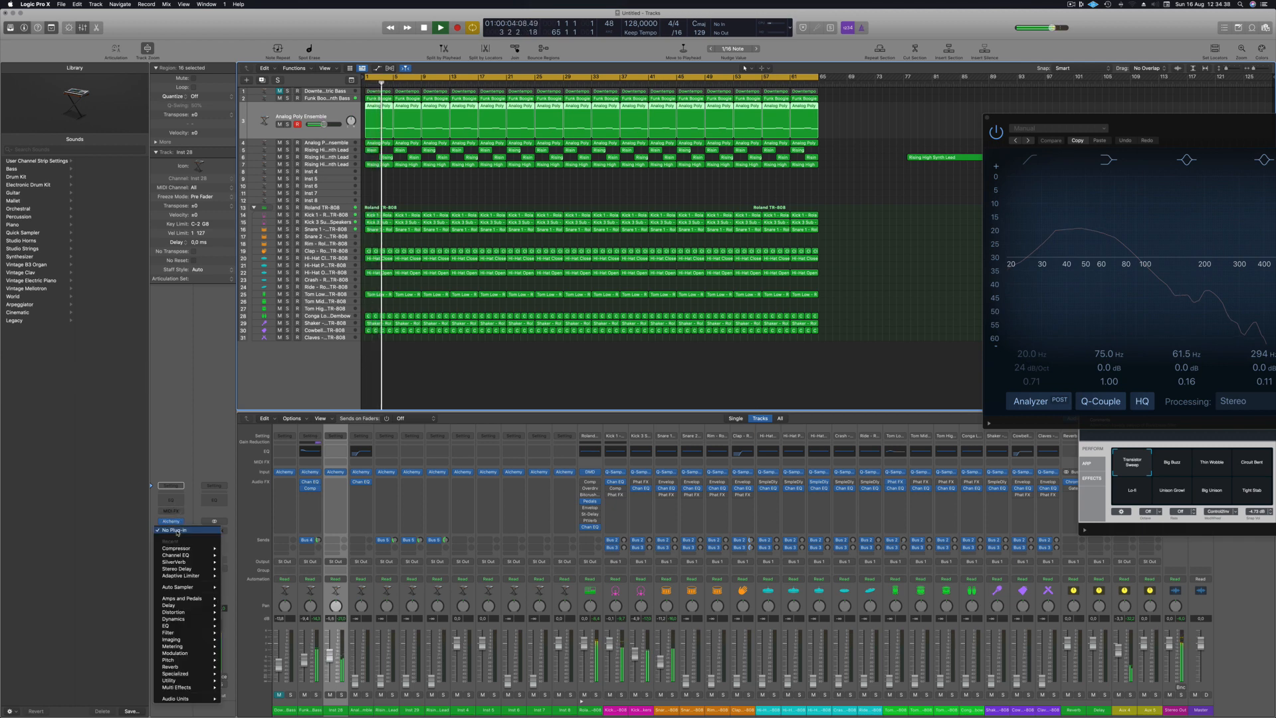
pyautogui.moveTo(192, 686)
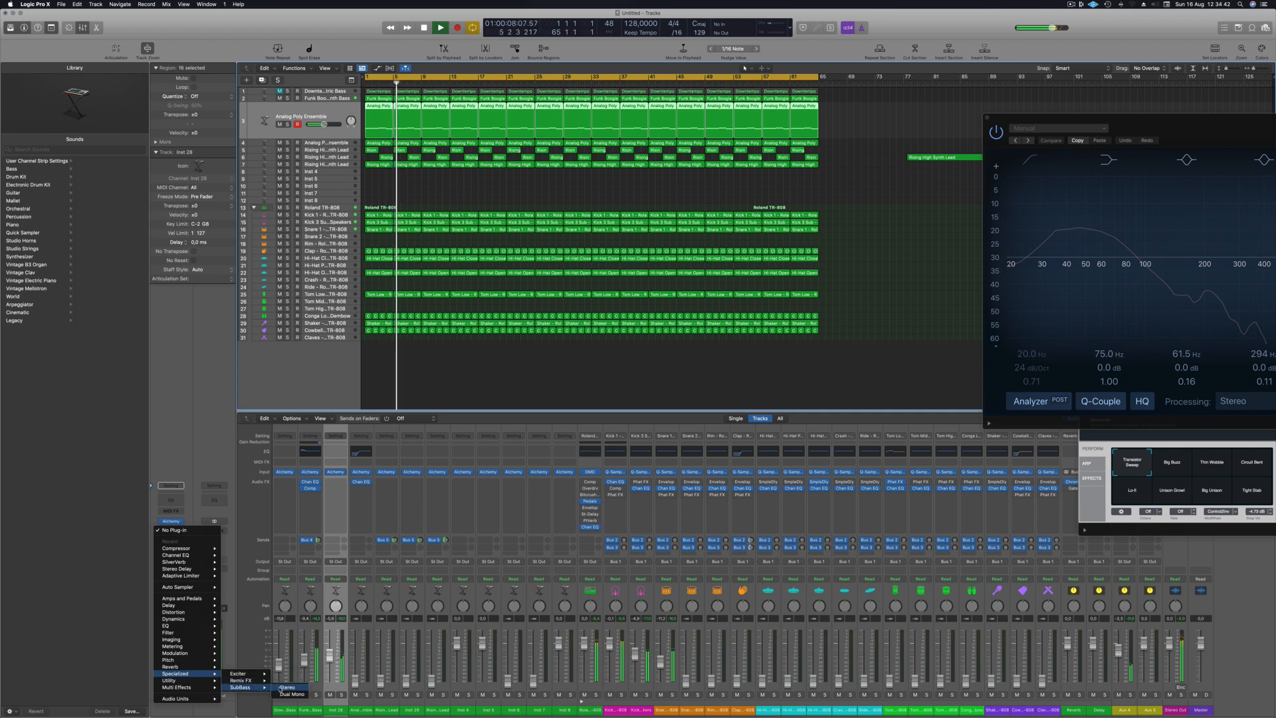
pyautogui.click(240, 688)
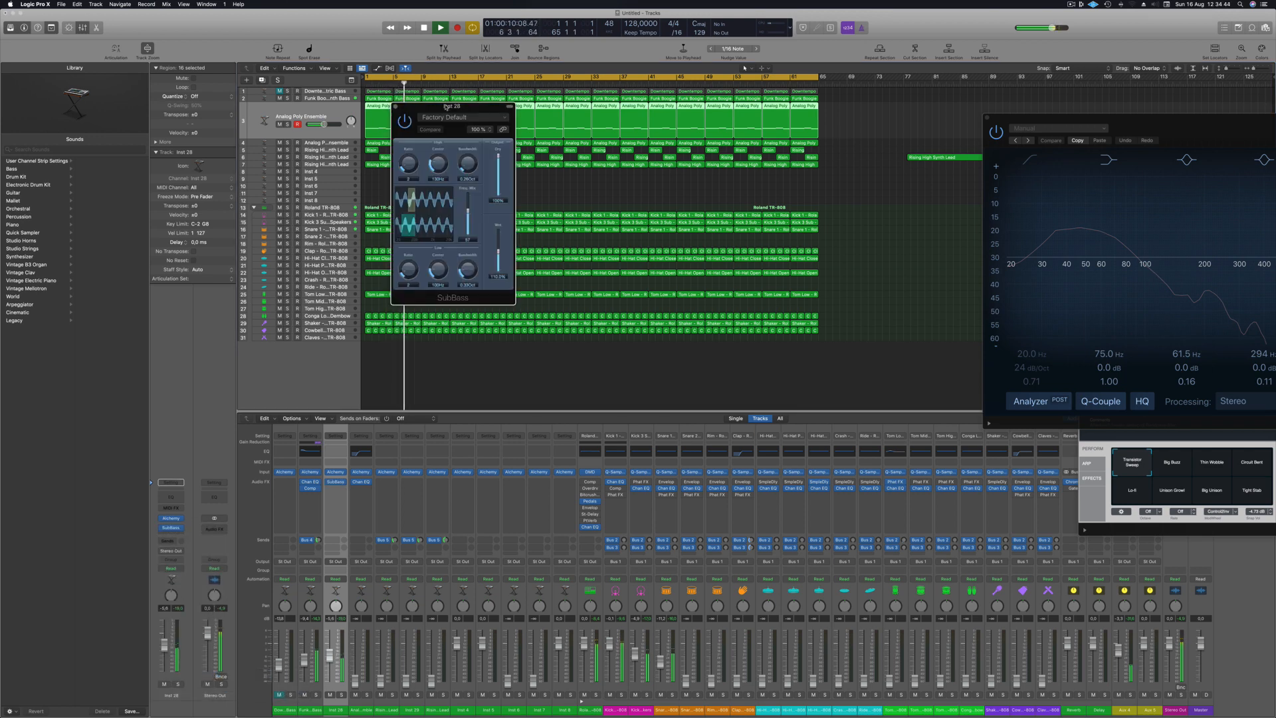
pyautogui.moveTo(447, 107); pyautogui.dragTo(567, 130)
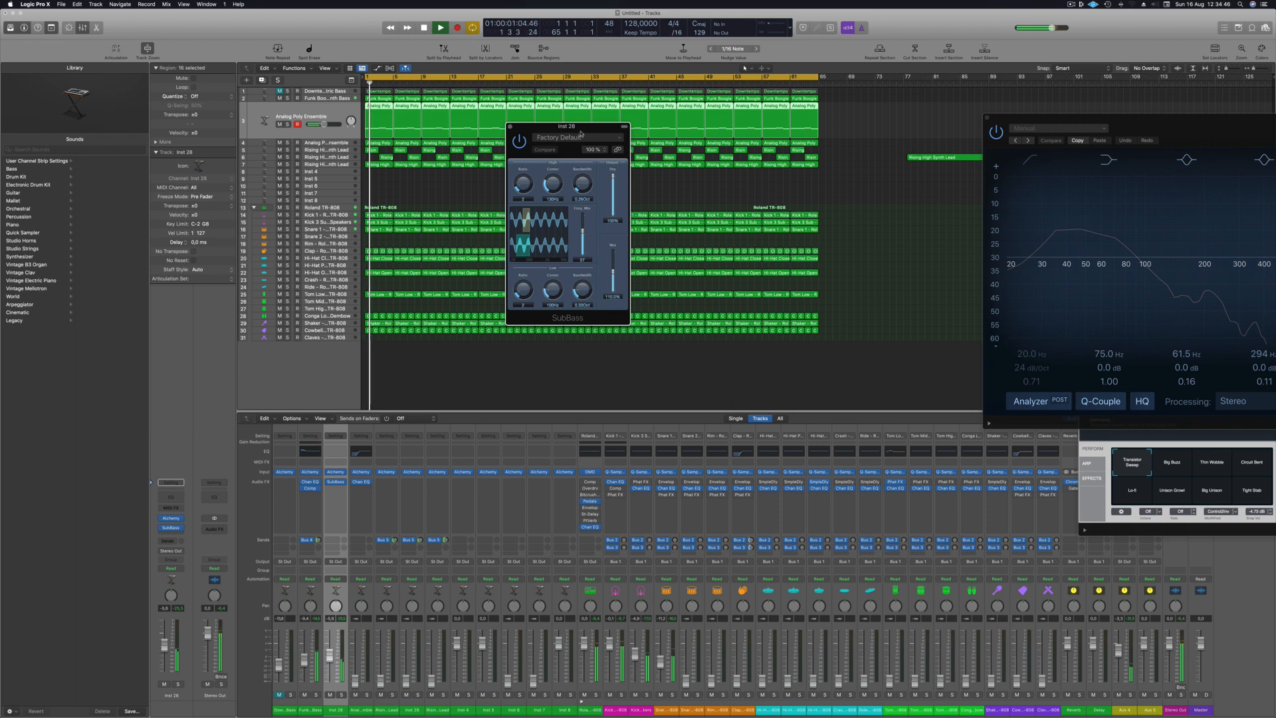
pyautogui.click(580, 135)
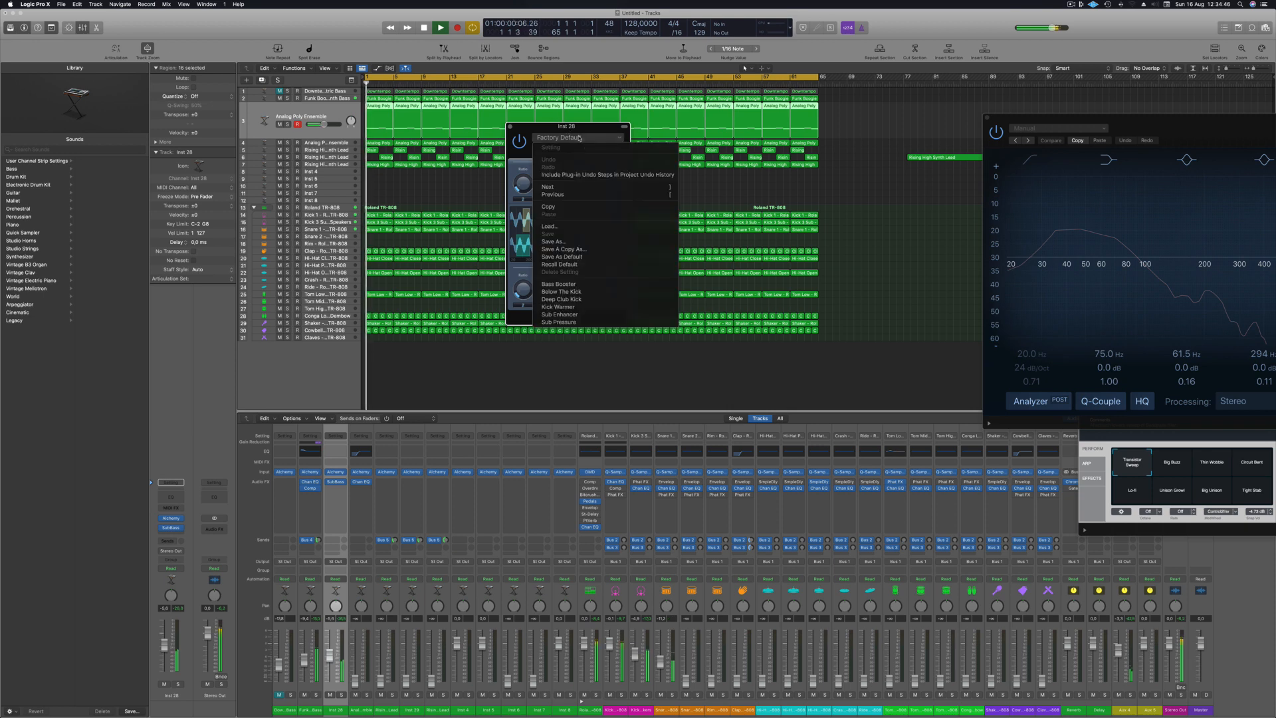
pyautogui.click(605, 289)
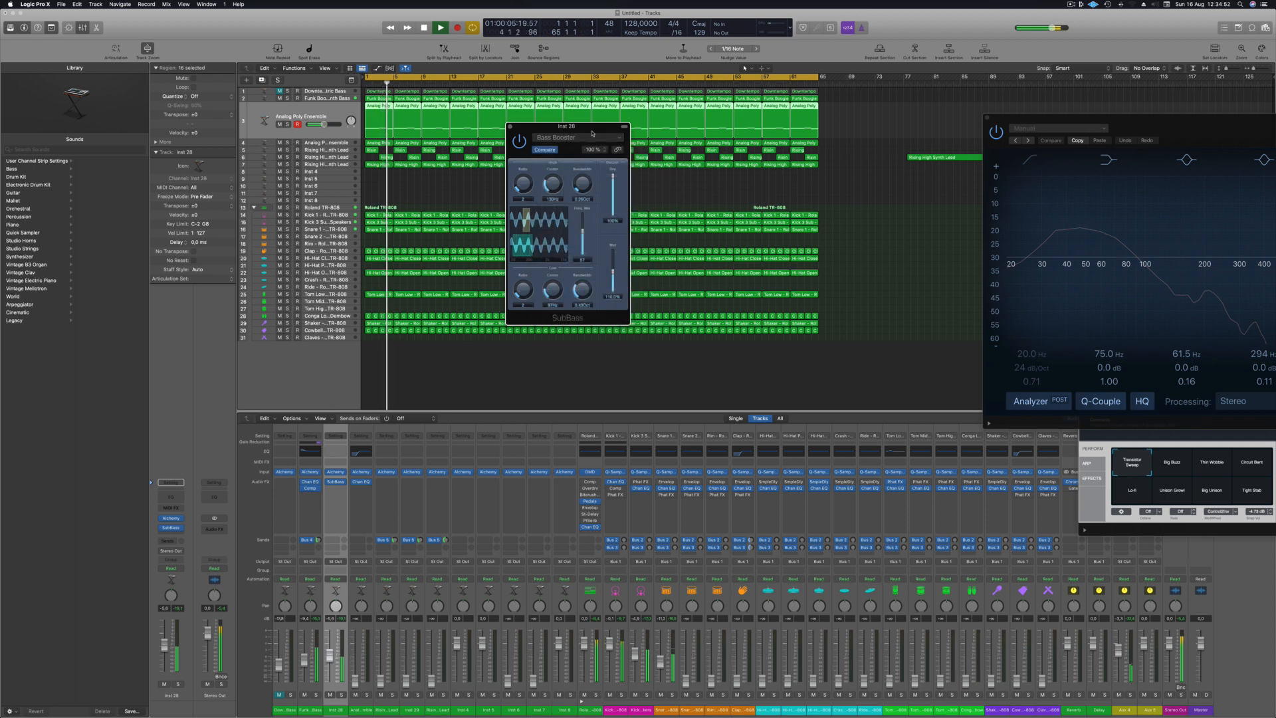
pyautogui.moveTo(593, 128); pyautogui.dragTo(618, 130)
# - Solo the upper Analog Poly Ensemble track, compare SubBass bypassed and active over repeated playback, and adjust its wet level
pyautogui.click(287, 124)
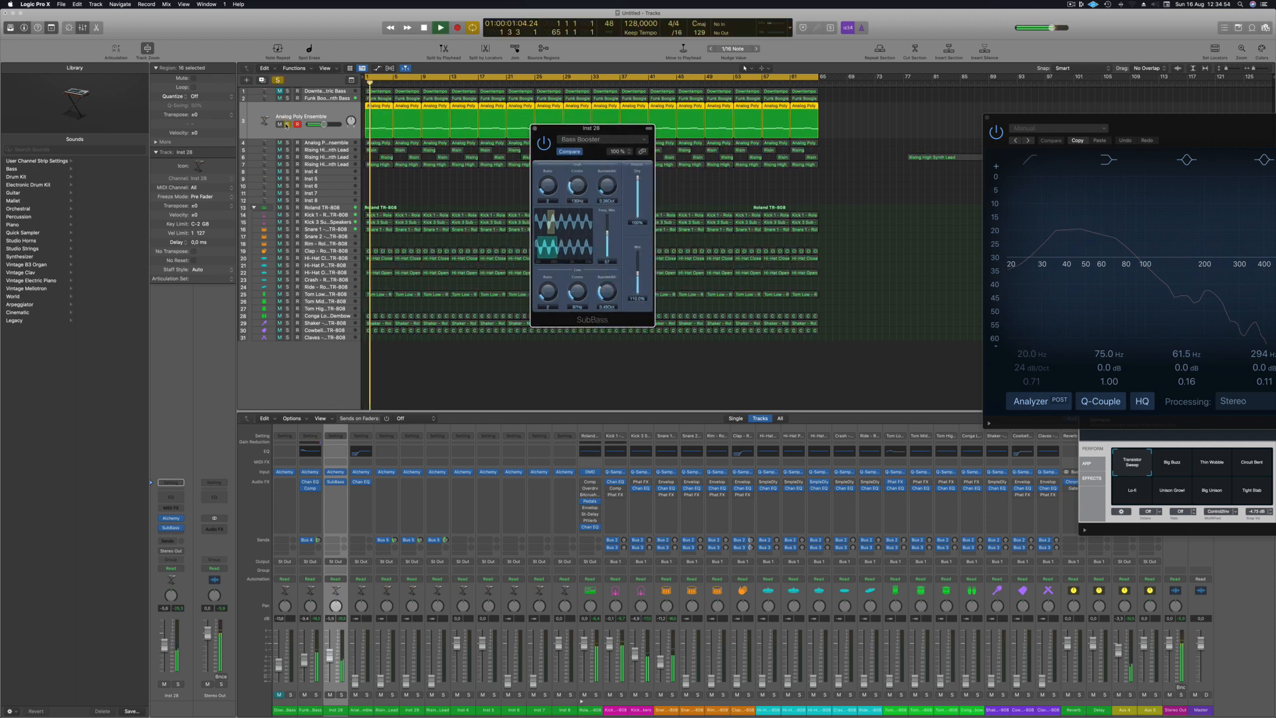
pyautogui.click(544, 143)
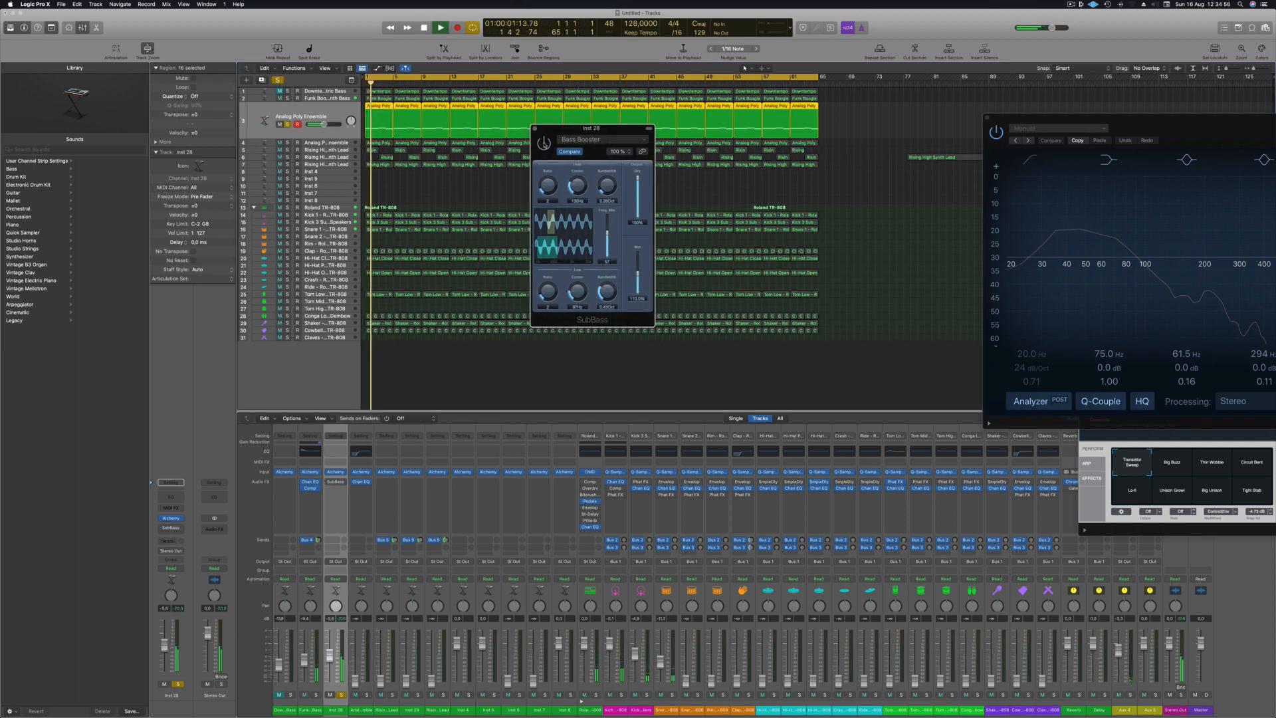
pyautogui.press('space')
pyautogui.press('space')
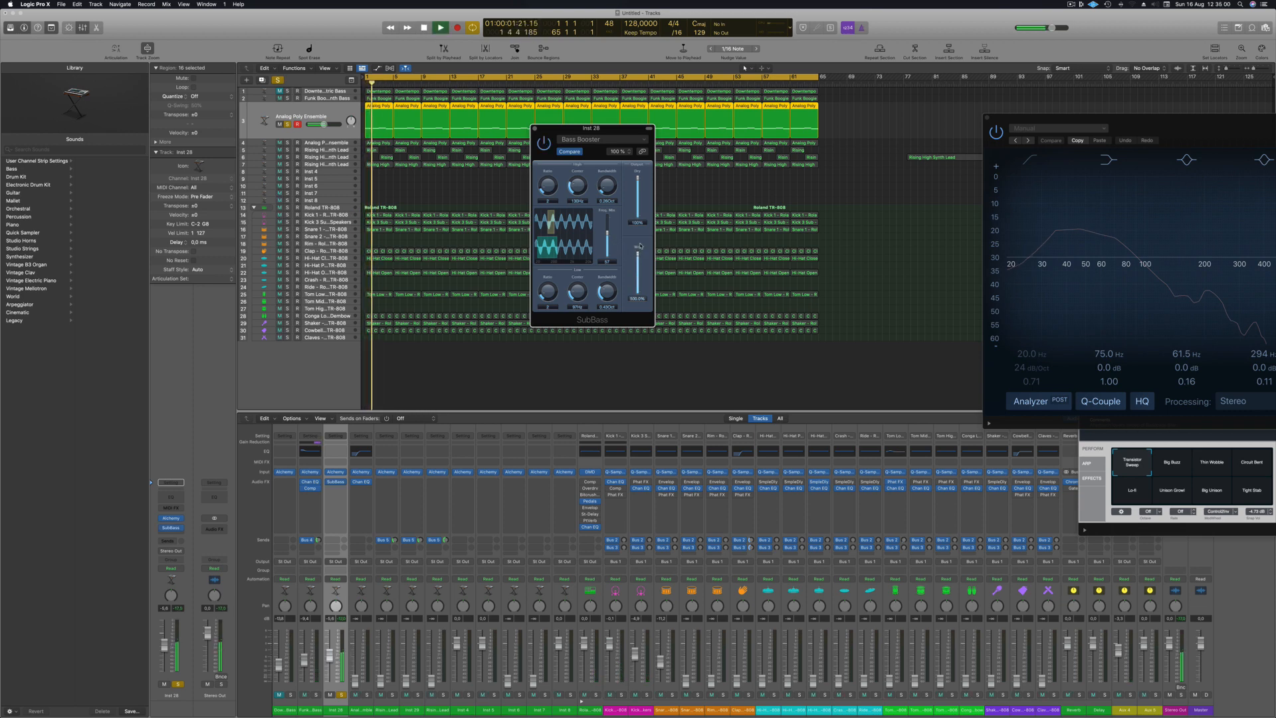
pyautogui.press('space')
pyautogui.press('space')
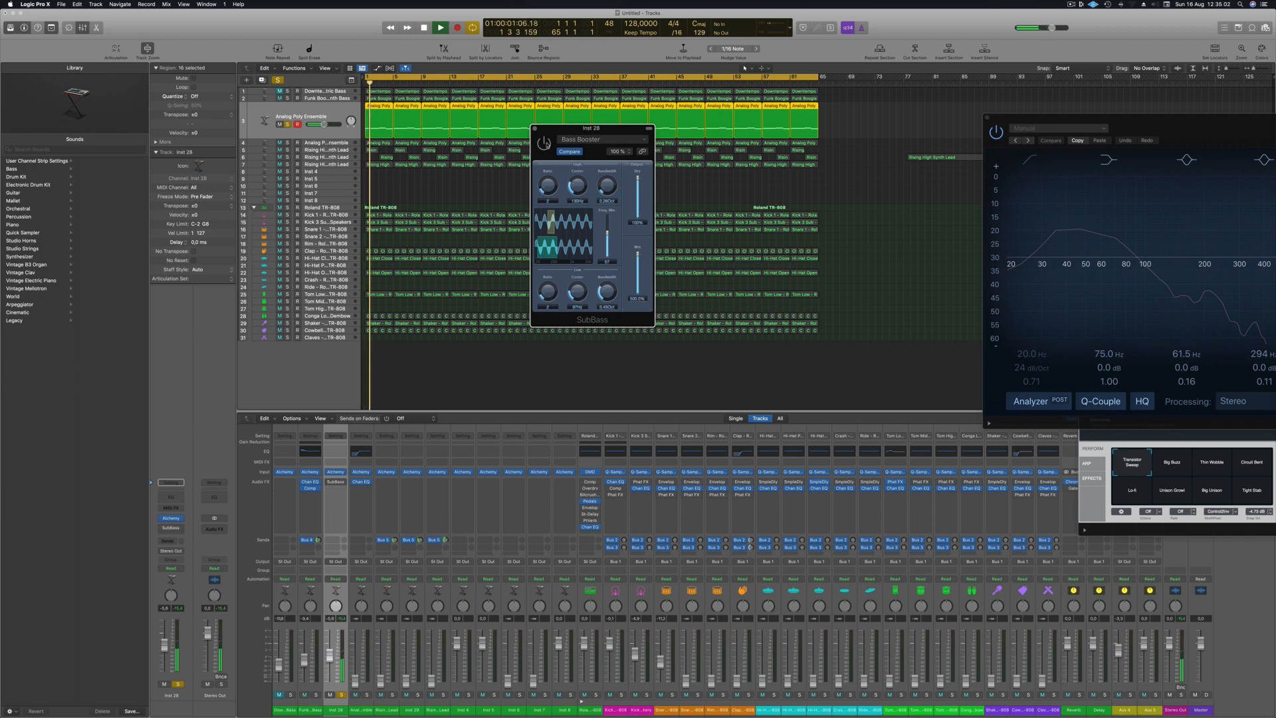
pyautogui.press('space')
pyautogui.press('space')
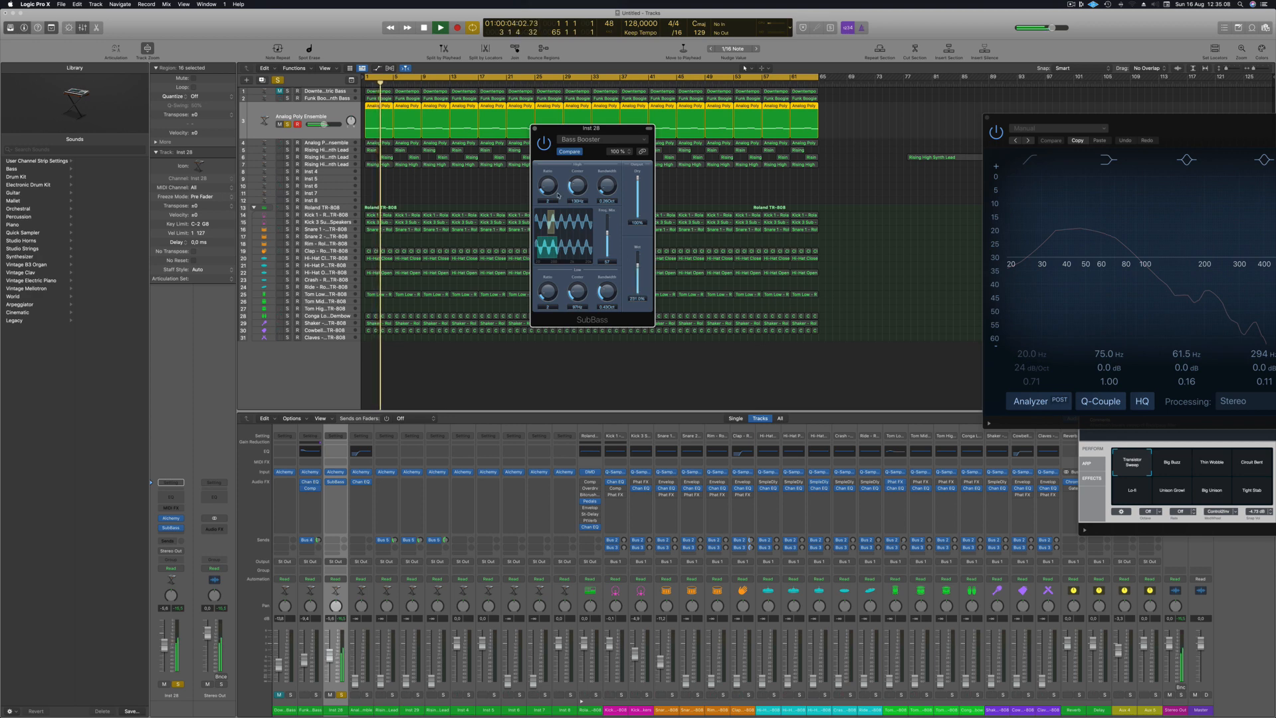
# - Toggle the SubBass bypass, close its window, and unsolo the upper Analog Poly Ensemble track to replay the full mix
pyautogui.click(543, 141)
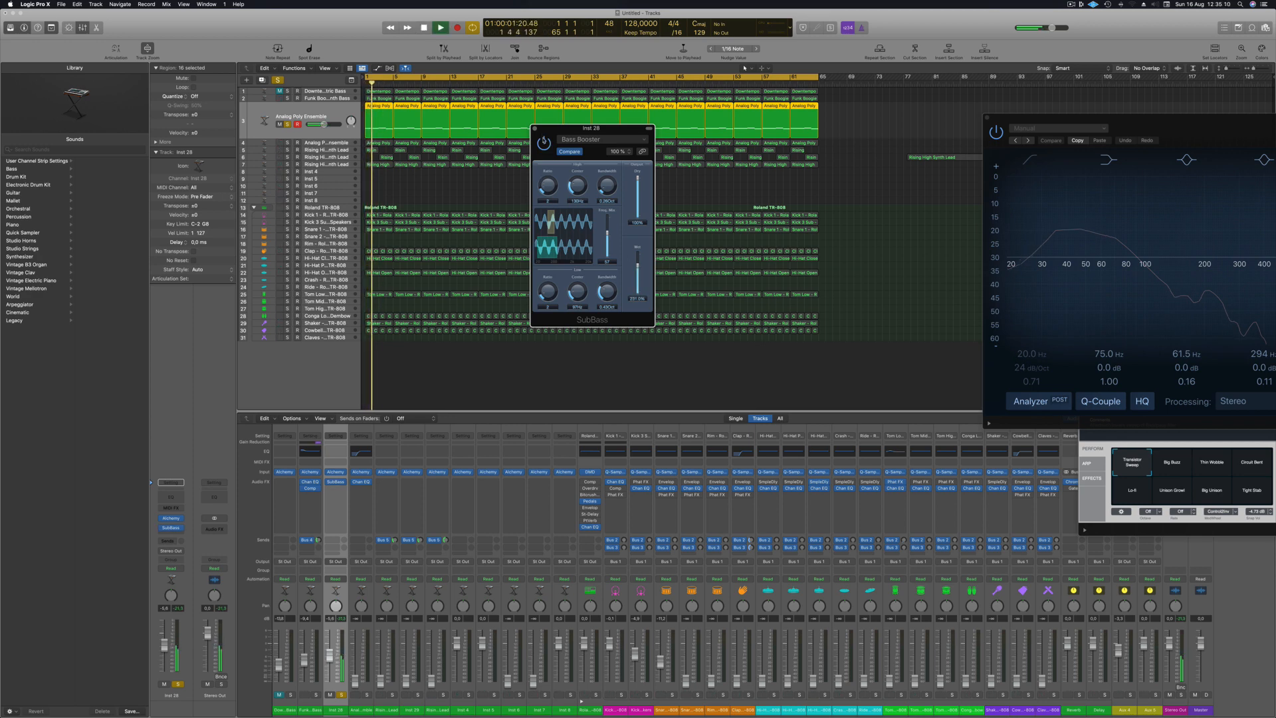
pyautogui.press('space')
pyautogui.click(534, 128)
pyautogui.press('space')
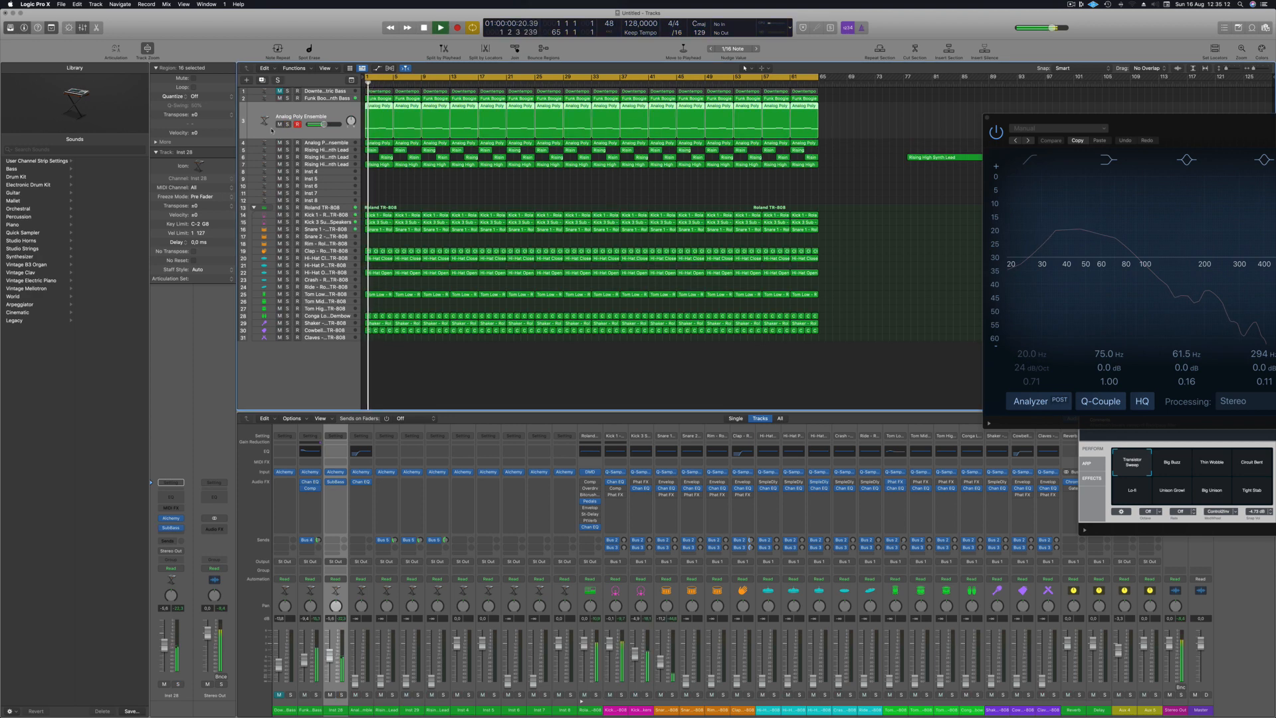
pyautogui.press('space')
pyautogui.press('space')
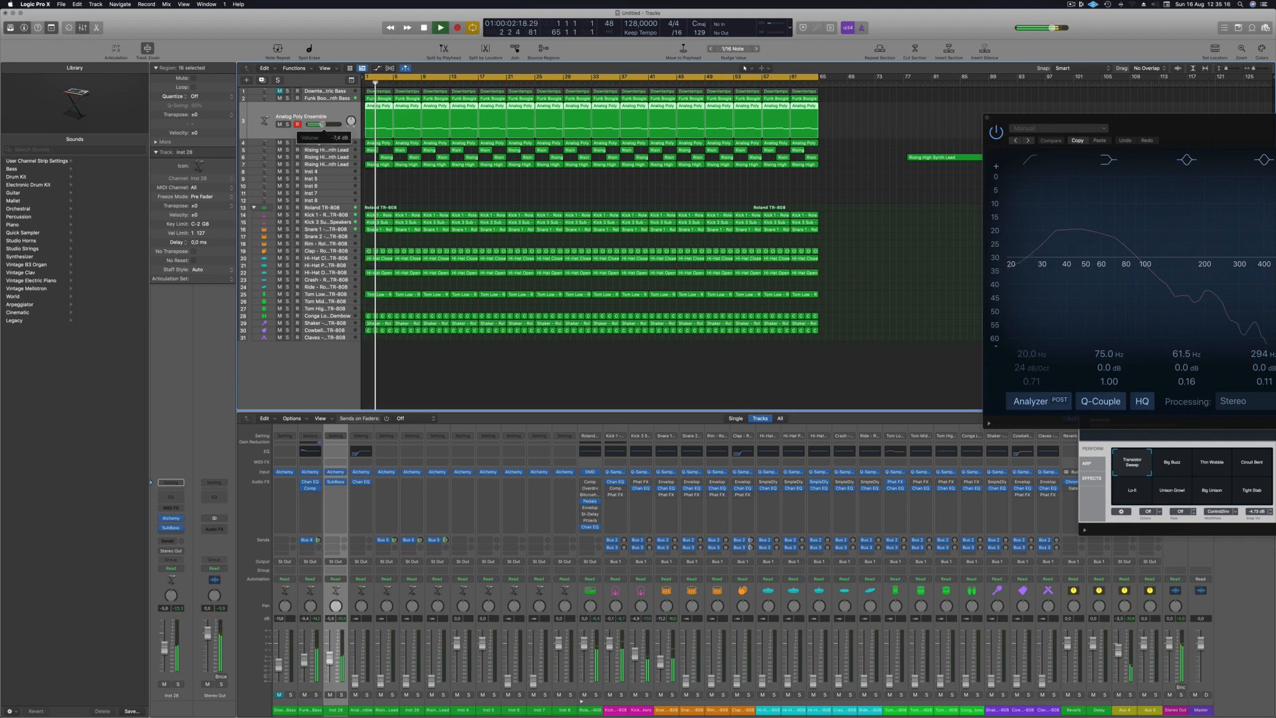
# - Adjust the upper Analog Poly Ensemble track's volume and bring up the lower Analog Poly Ensemble track's level during playback
pyautogui.moveTo(322, 126); pyautogui.dragTo(323, 131)
pyautogui.click(323, 142)
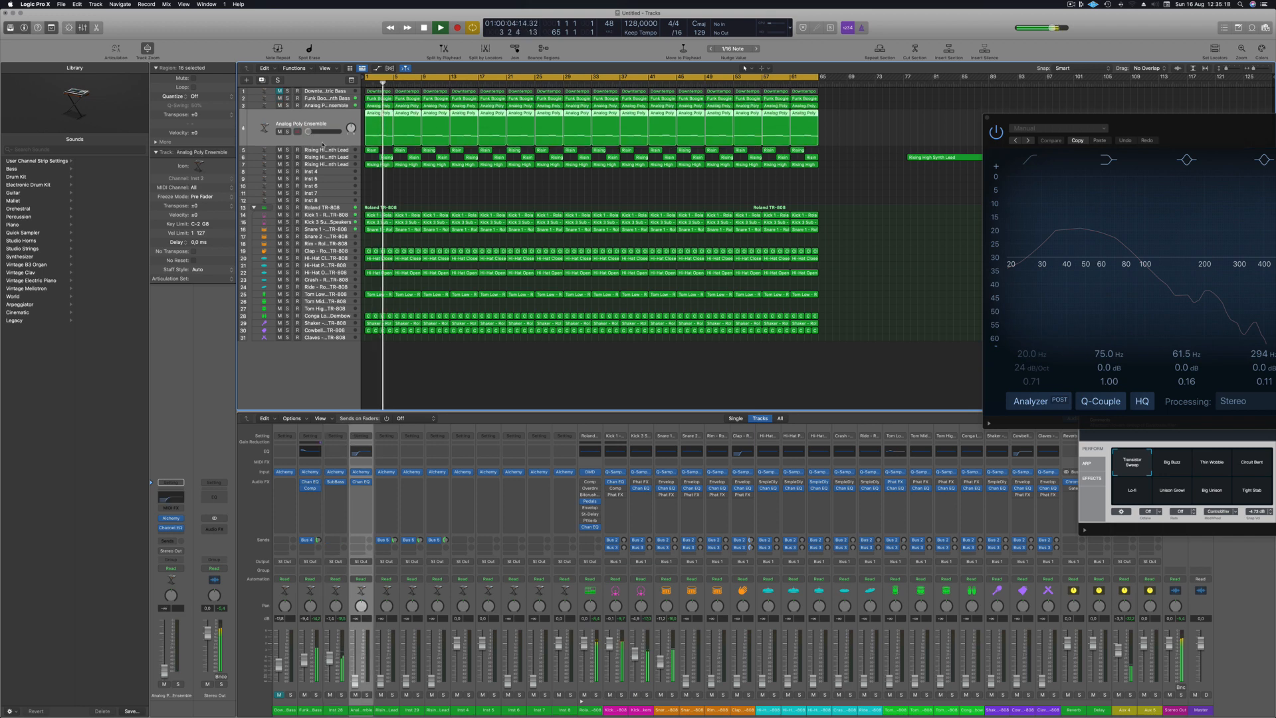
pyautogui.moveTo(308, 131); pyautogui.dragTo(313, 131)
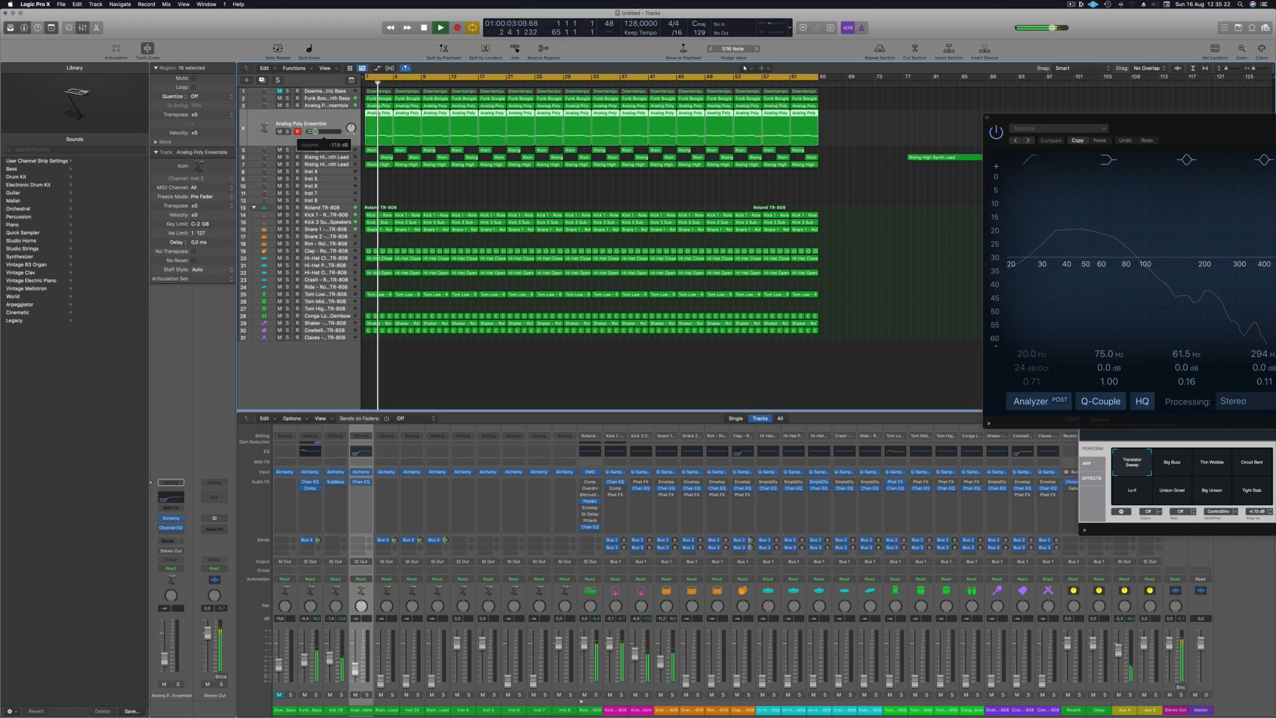
pyautogui.moveTo(317, 131); pyautogui.dragTo(317, 131)
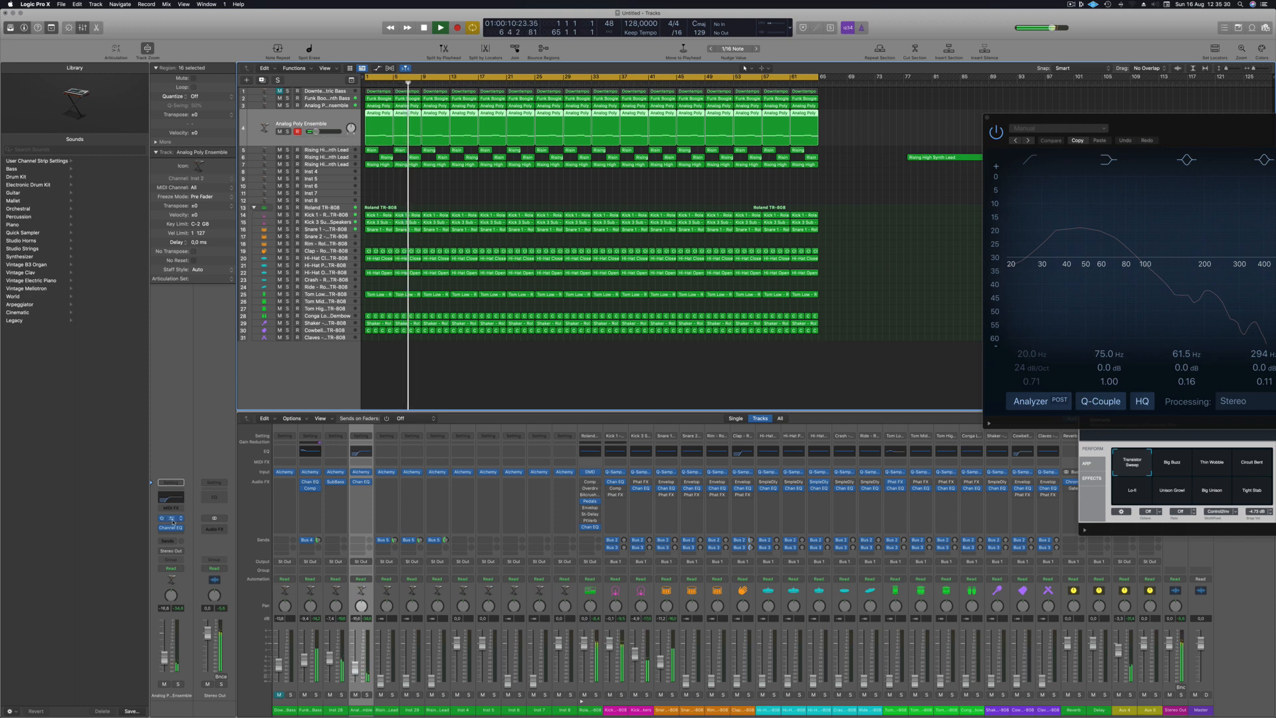
# - Adjust the Reverb knob of the lower Analog Poly Ensemble's Alchemy instrument and replay from the start
pyautogui.click(172, 519)
pyautogui.press('space')
pyautogui.press('space')
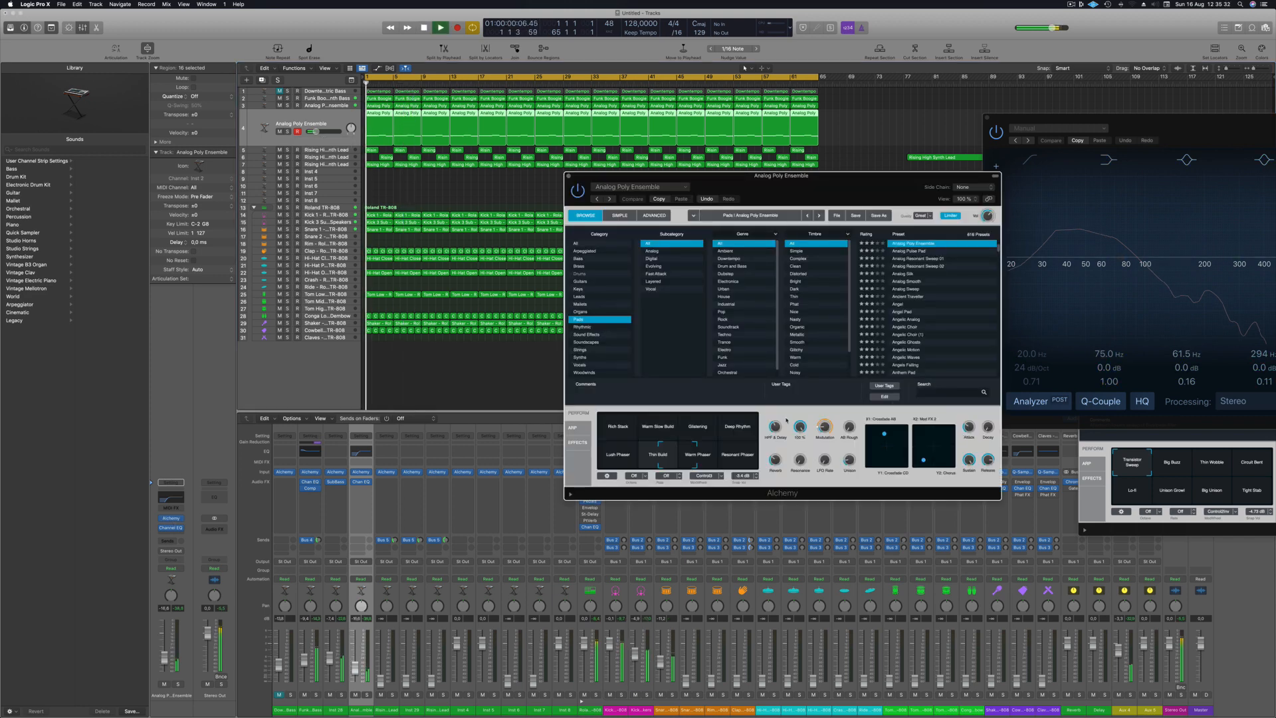
pyautogui.moveTo(775, 460); pyautogui.dragTo(777, 470)
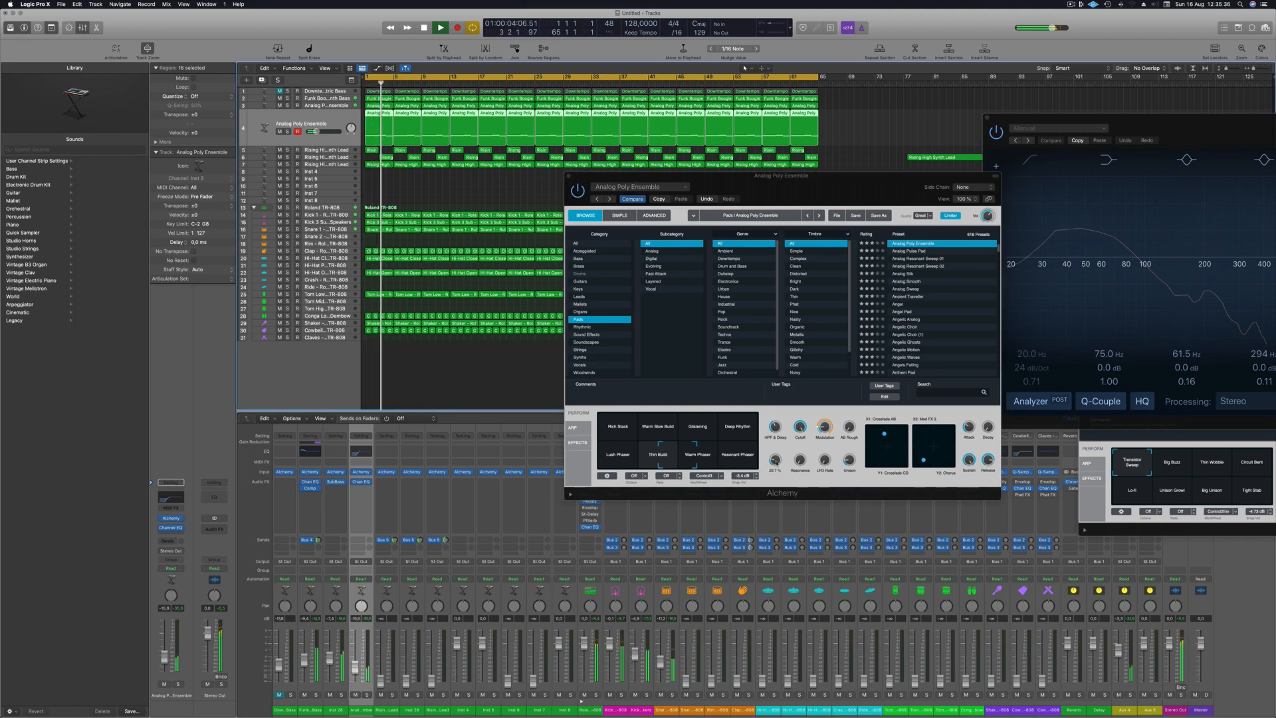
pyautogui.moveTo(775, 460); pyautogui.dragTo(717, 490)
pyautogui.press('Return')
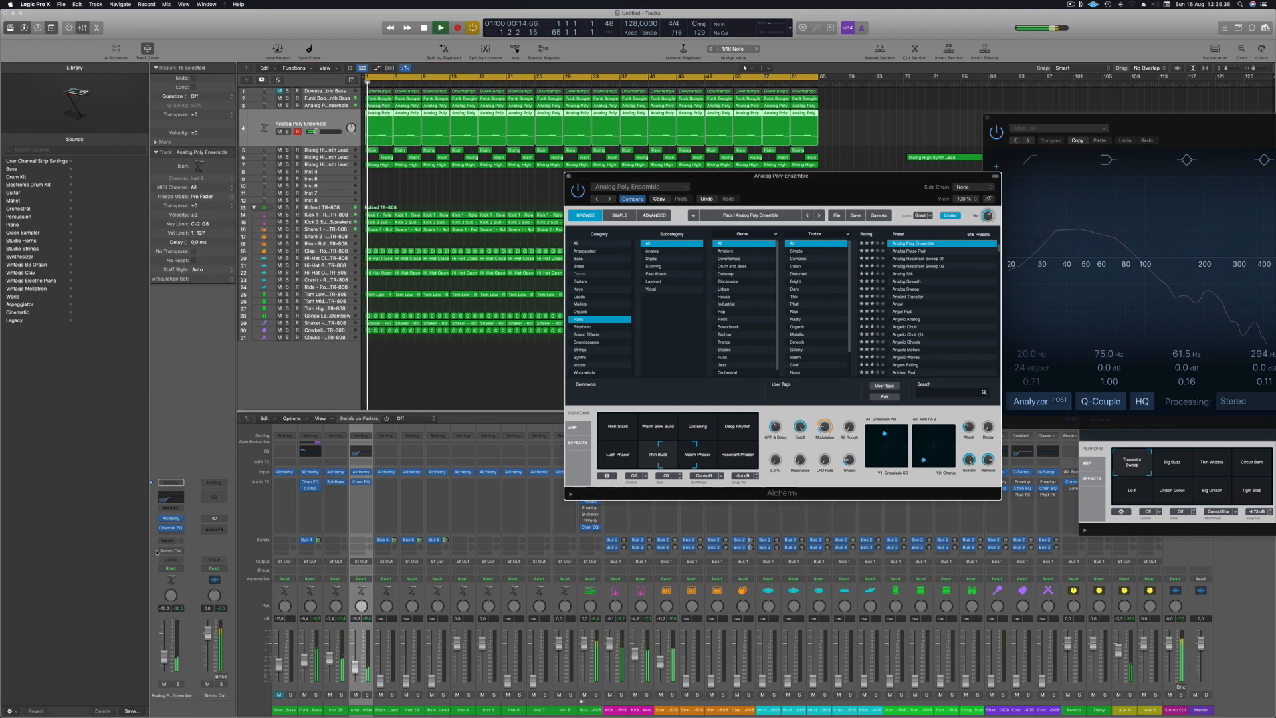
# - Add a Bus 5 send to the lower Analog Poly Ensemble channel and fine-tune its send level during playback
pyautogui.click(170, 540)
pyautogui.moveTo(169, 551)
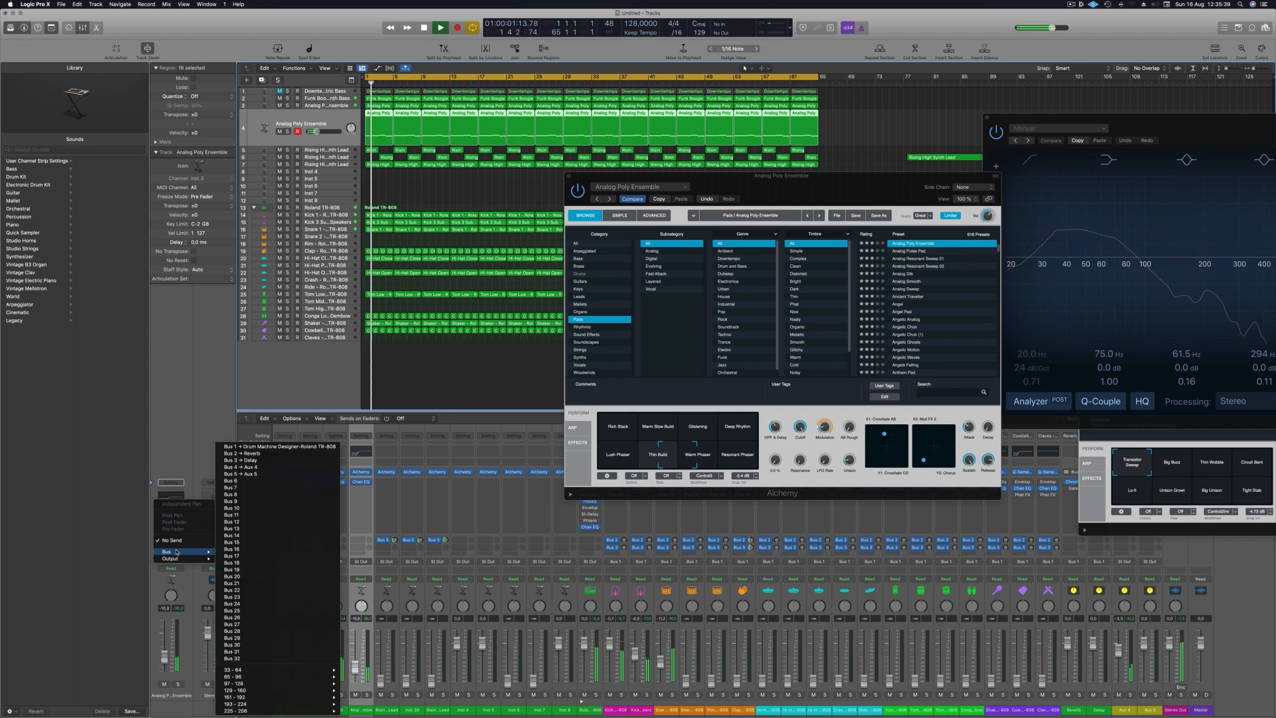
pyautogui.click(256, 474)
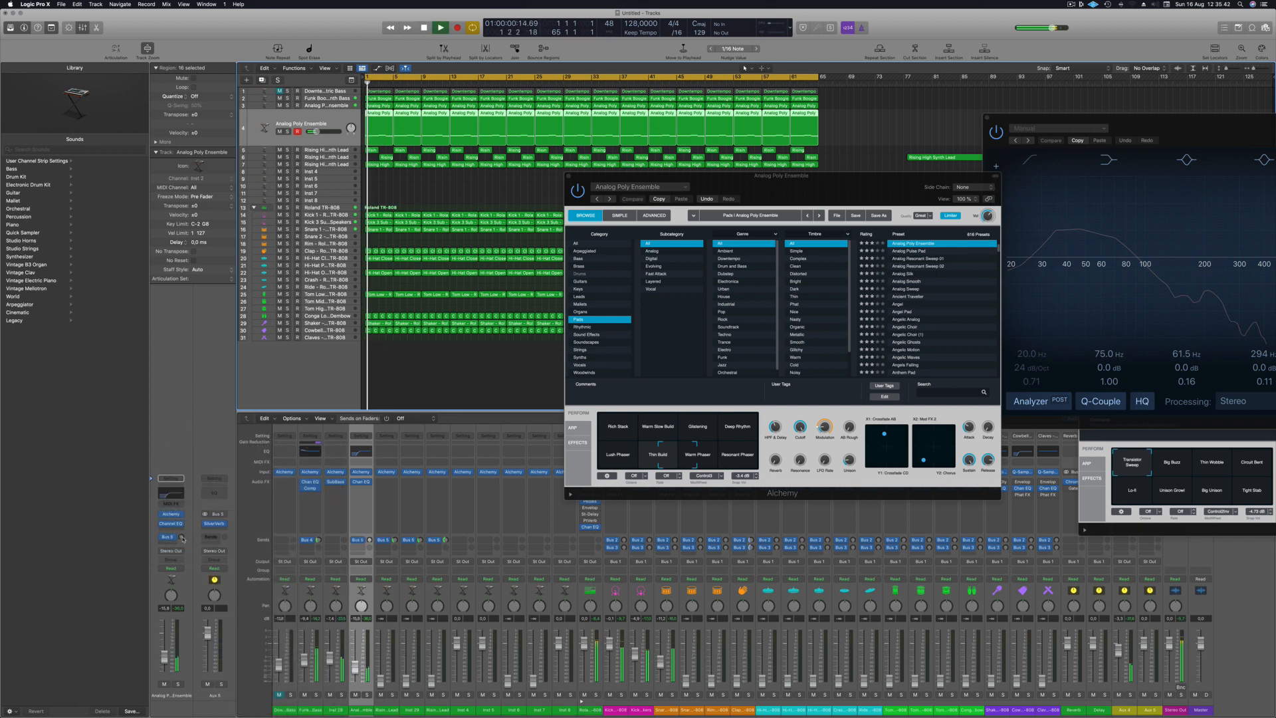
pyautogui.moveTo(182, 536); pyautogui.dragTo(182, 508)
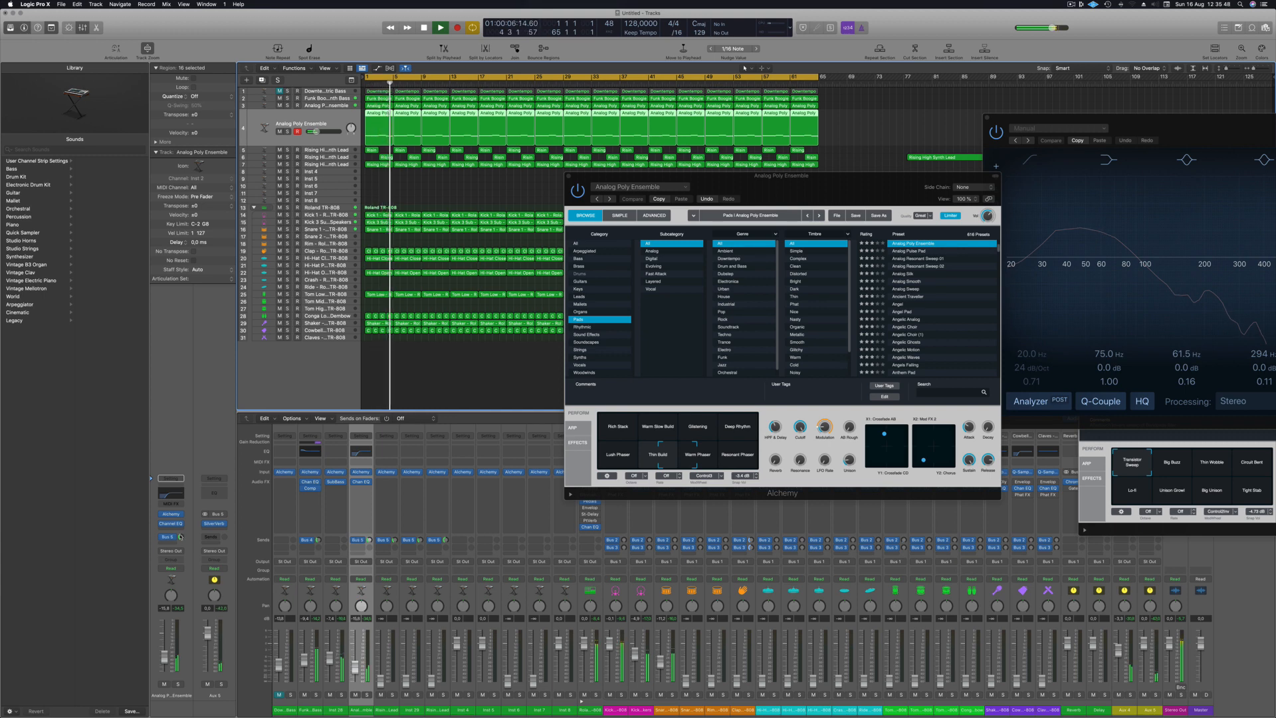
pyautogui.moveTo(181, 537); pyautogui.dragTo(181, 533)
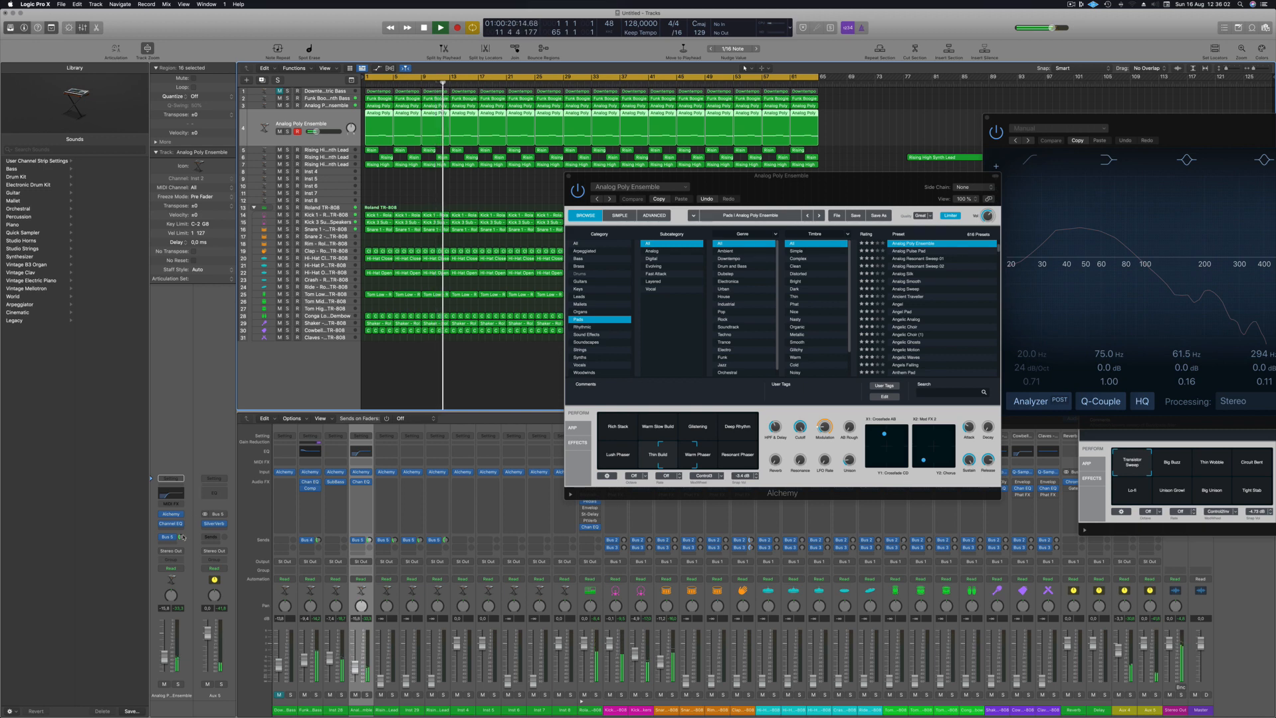
pyautogui.moveTo(181, 537); pyautogui.dragTo(181, 533)
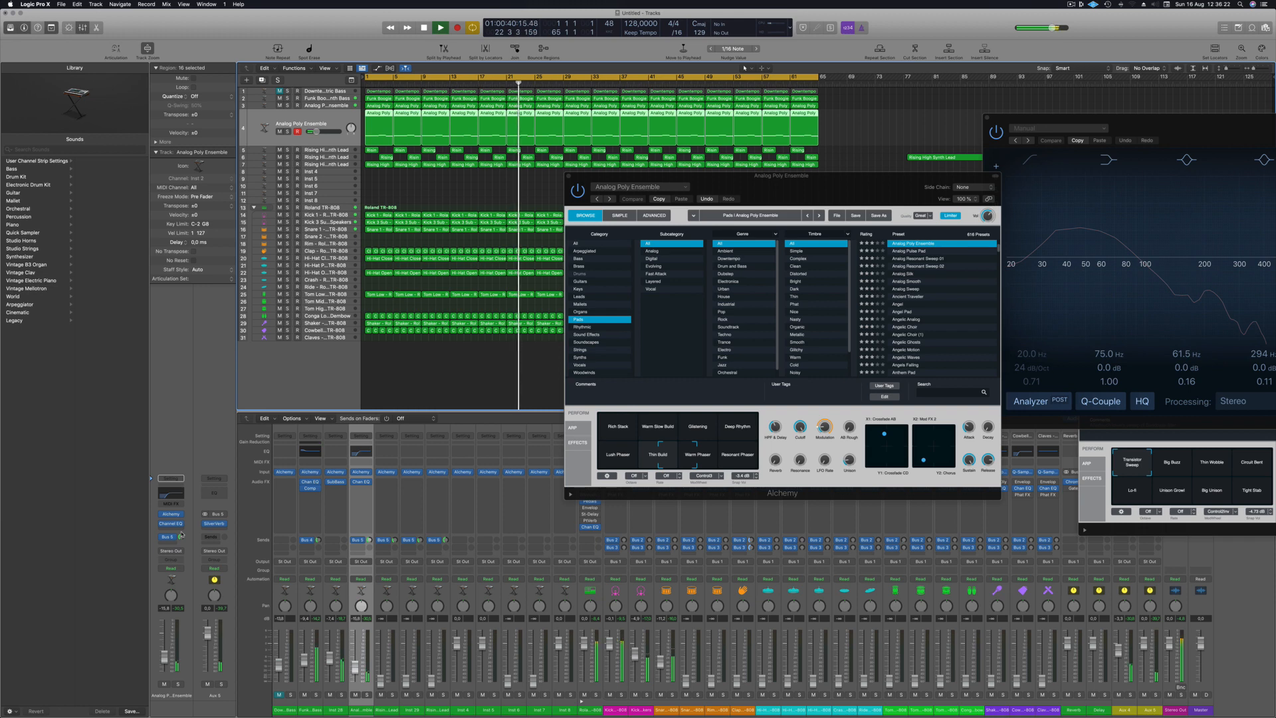
pyautogui.moveTo(181, 536); pyautogui.dragTo(181, 543)
# - Add a Channel EQ to Aux 5 with a low cut at 288 Hz and 18 dB/Oct, then close its window
pyautogui.click(210, 495)
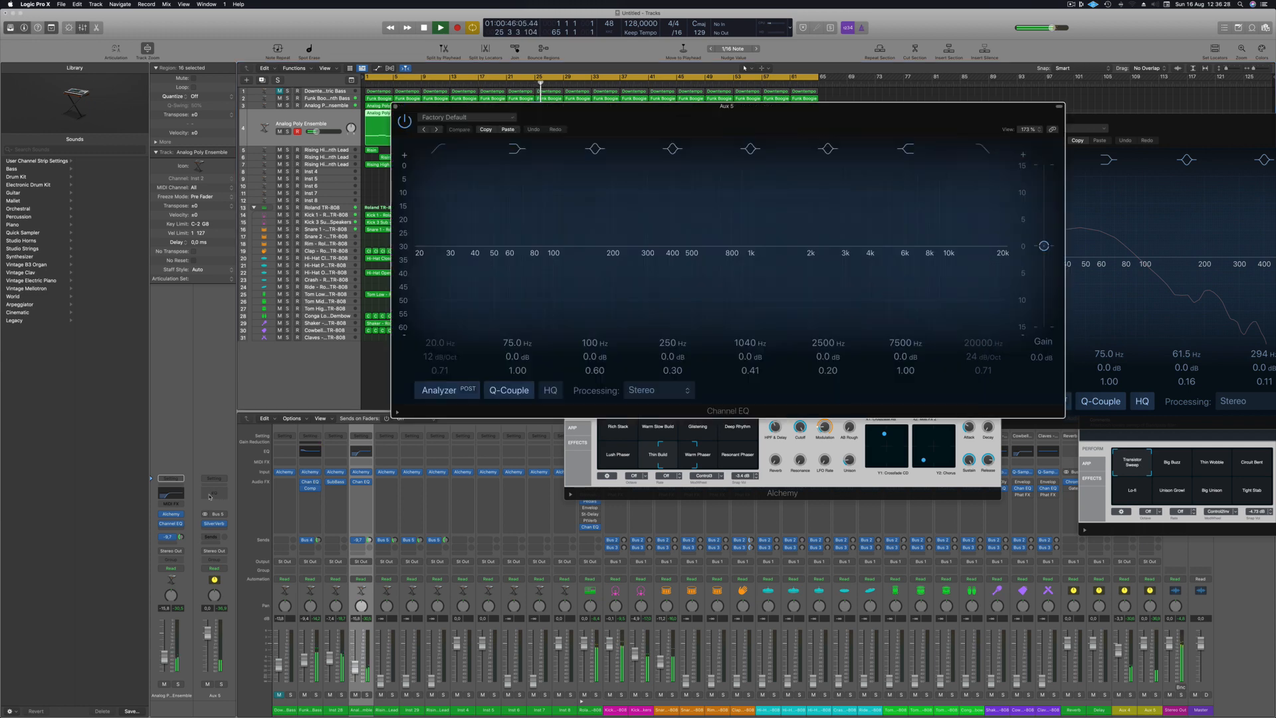
pyautogui.click(438, 149)
pyautogui.moveTo(445, 246); pyautogui.dragTo(588, 238)
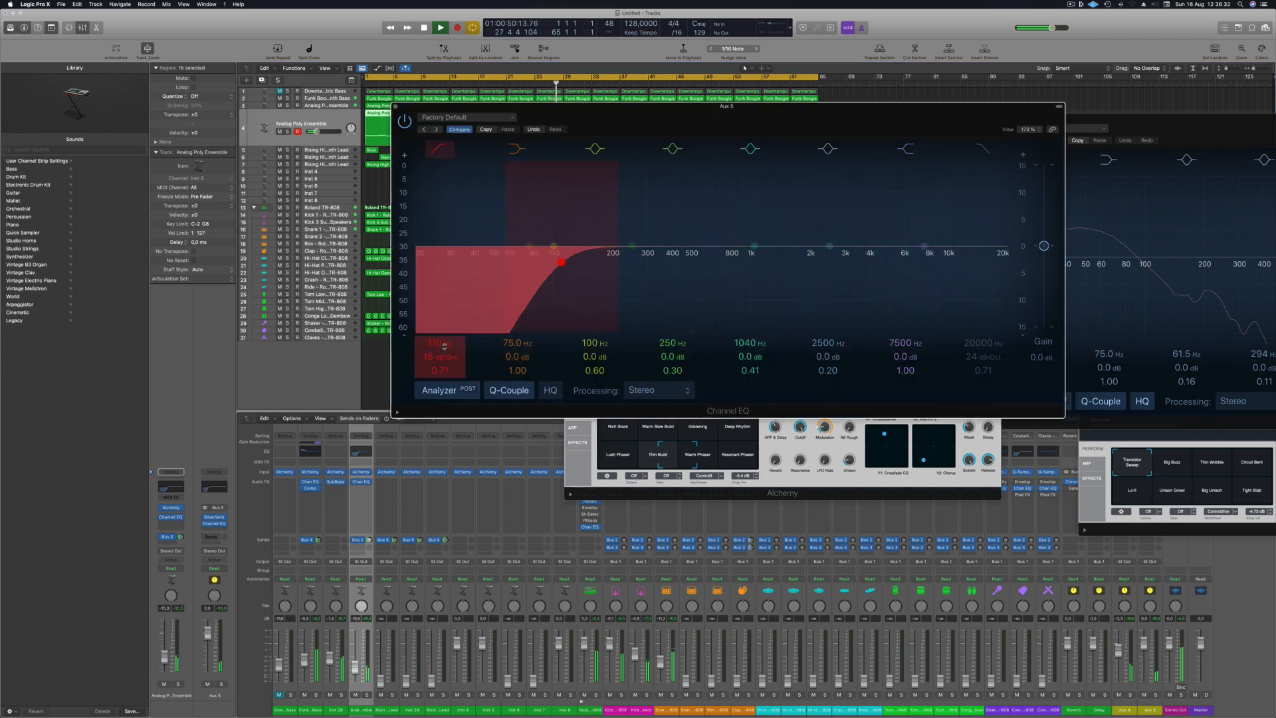
pyautogui.moveTo(444, 346); pyautogui.dragTo(444, 325)
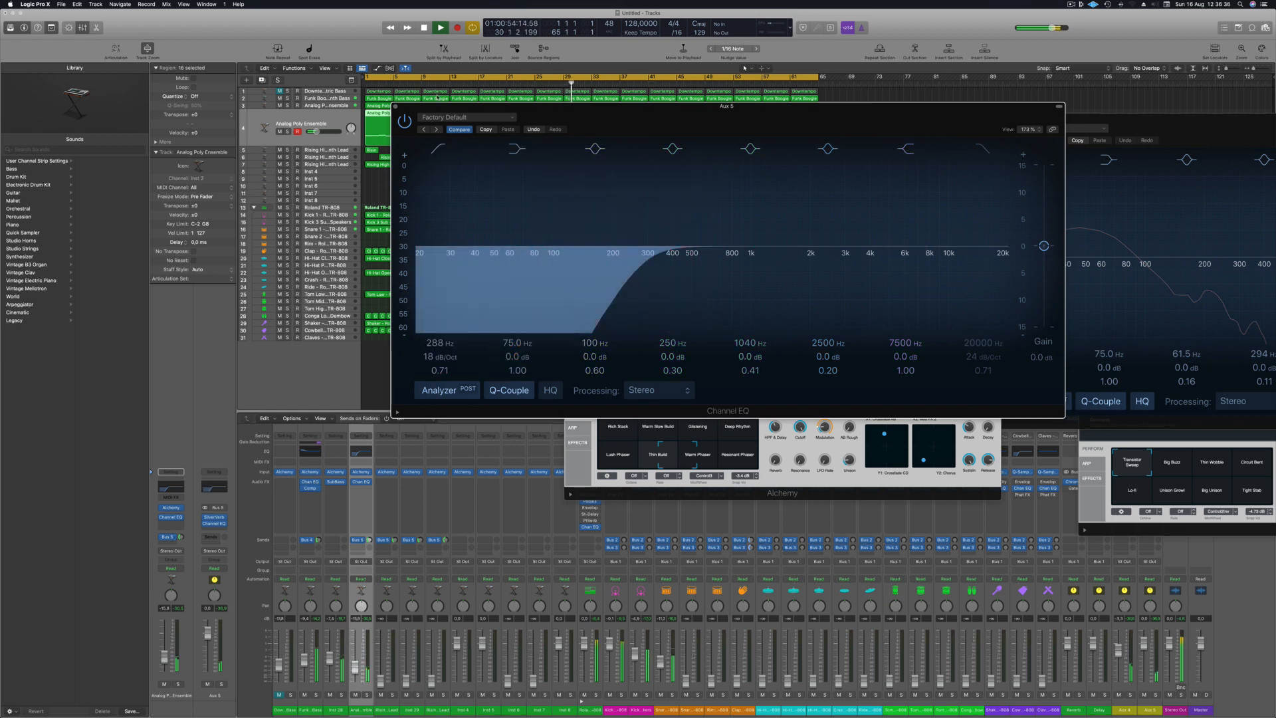
pyautogui.click(395, 106)
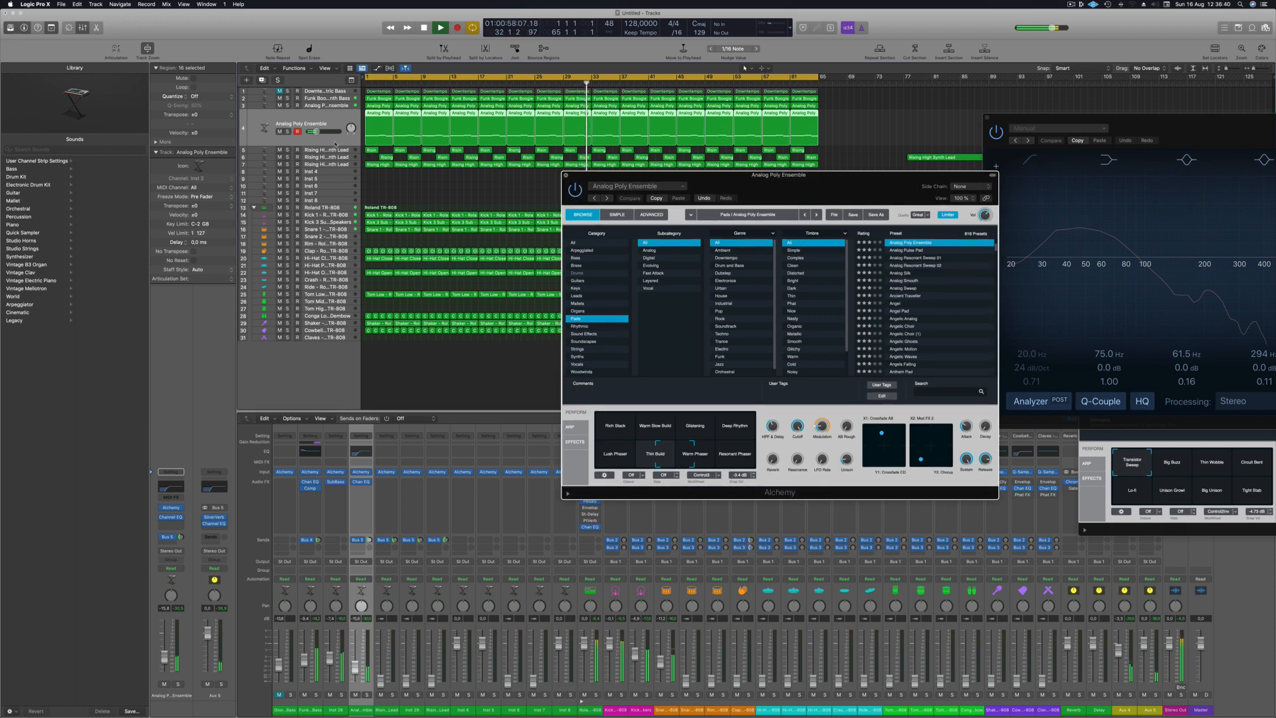
# - Close the Alchemy window and raise the lowest Rising High Synth Lead track's volume to about -15.2 dB, replaying from the start
pyautogui.click(566, 175)
pyautogui.click(322, 152)
pyautogui.press('Return')
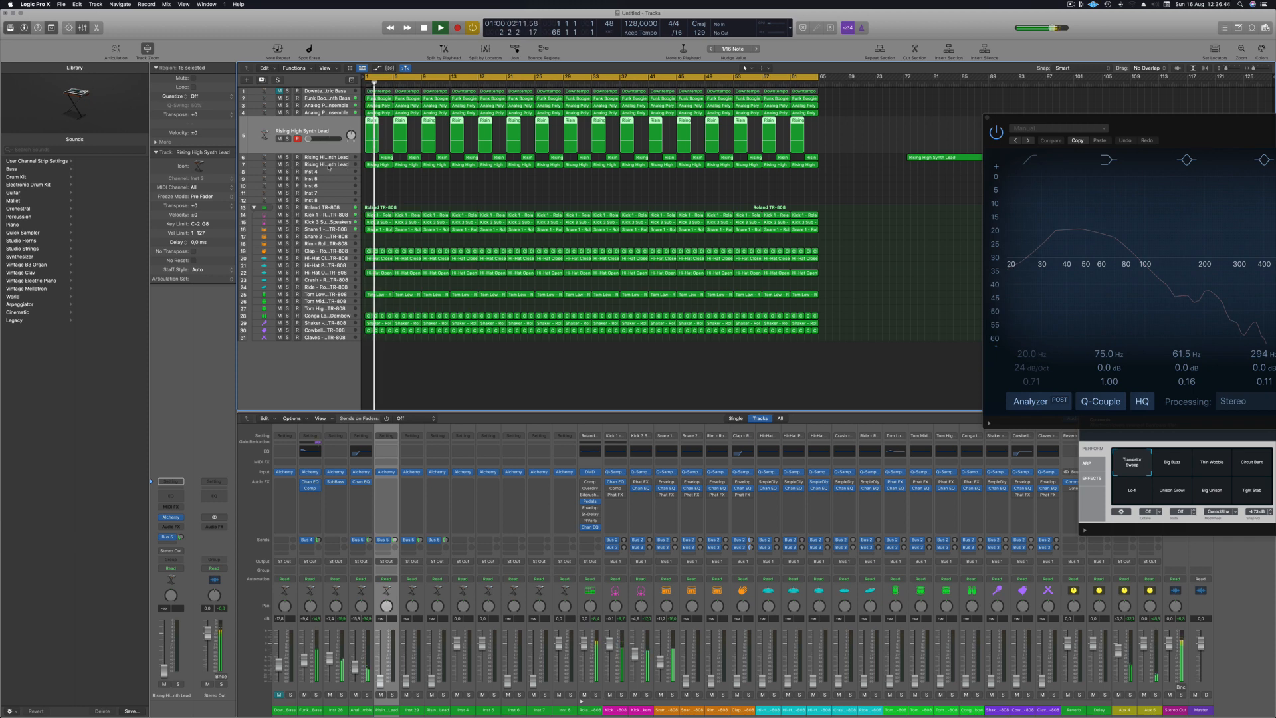
pyautogui.click(329, 165)
pyautogui.press('Return')
pyautogui.press('Return')
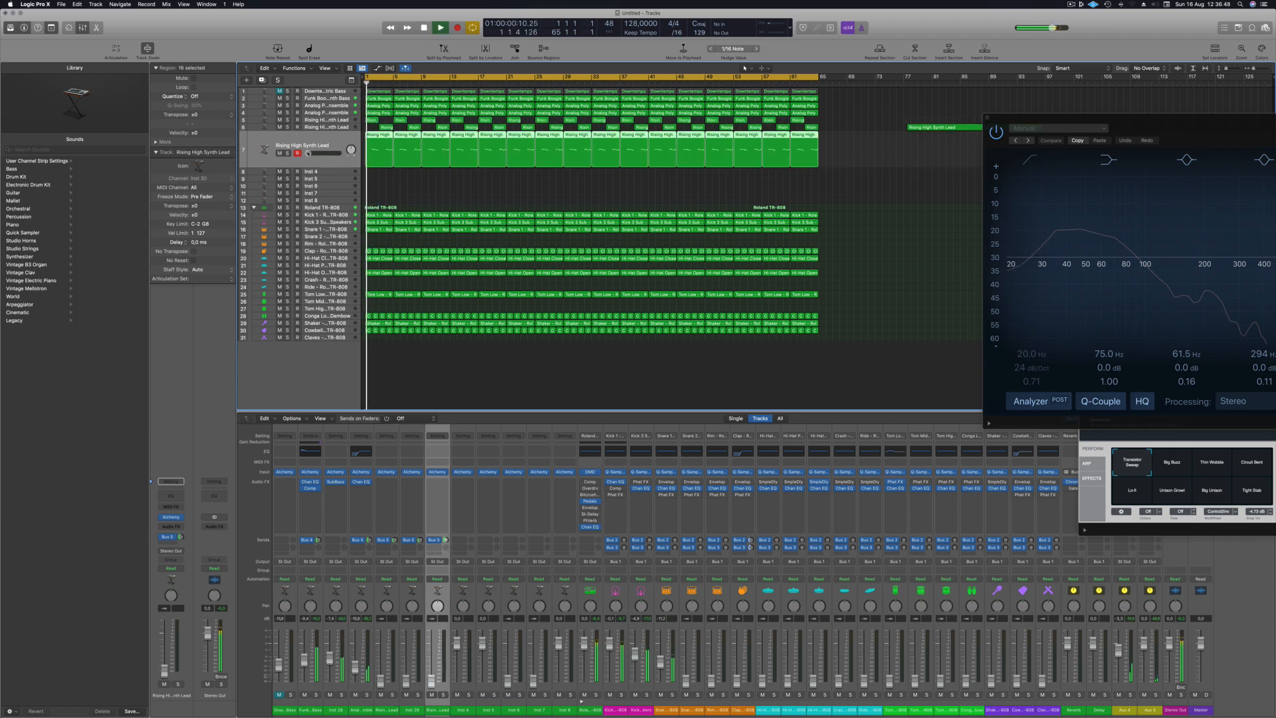
pyautogui.moveTo(308, 153); pyautogui.dragTo(317, 153)
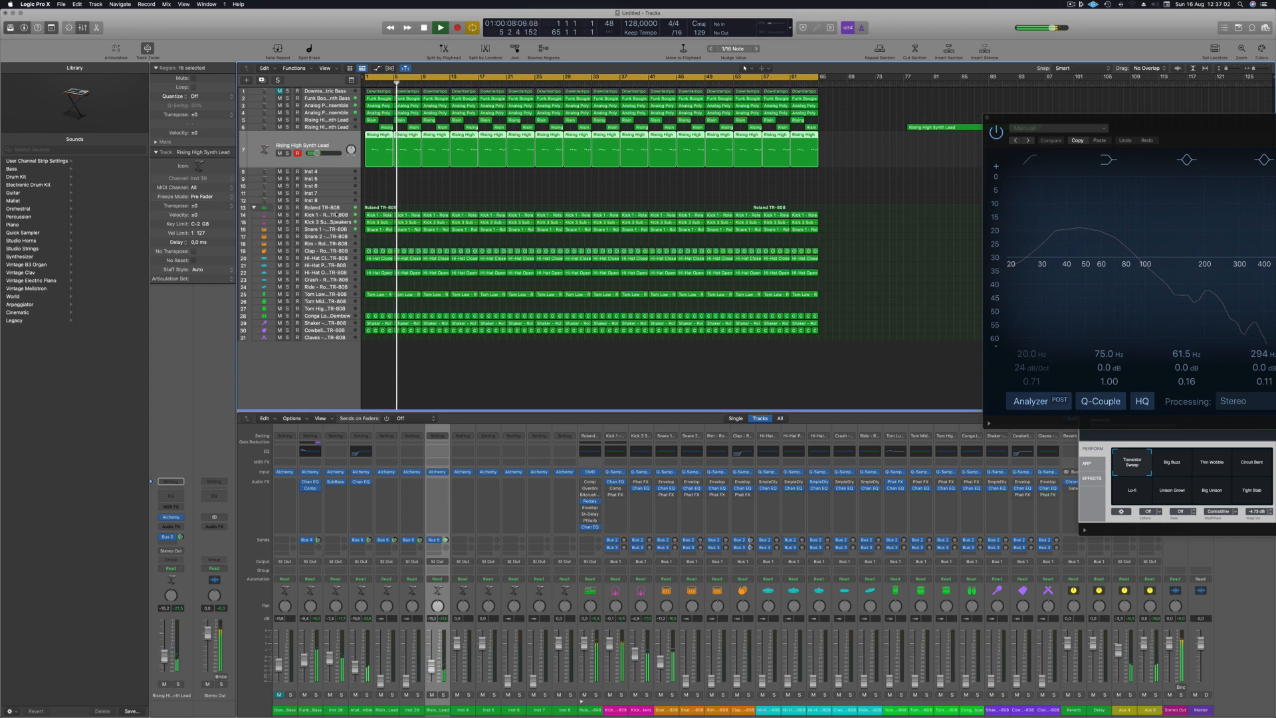
pyautogui.press('Return')
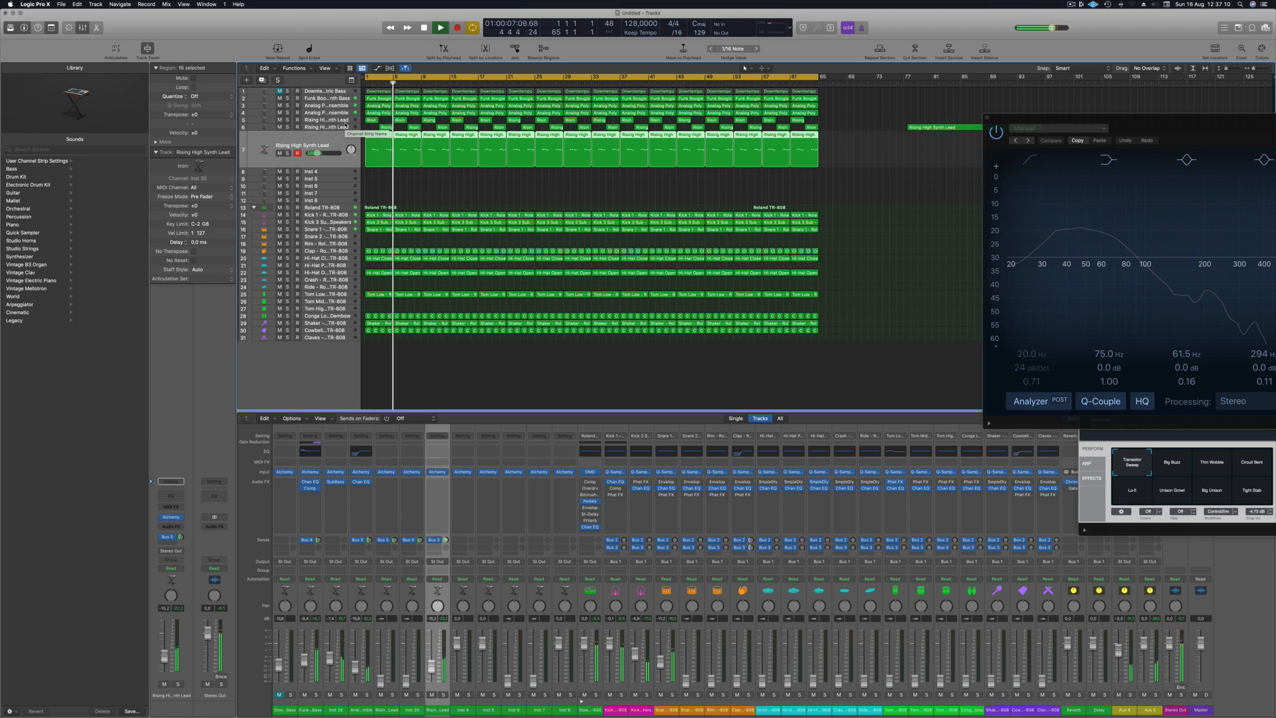
# - Raise the volumes of the TR-808 Clap and closed hi-hat tracks
pyautogui.click(340, 251)
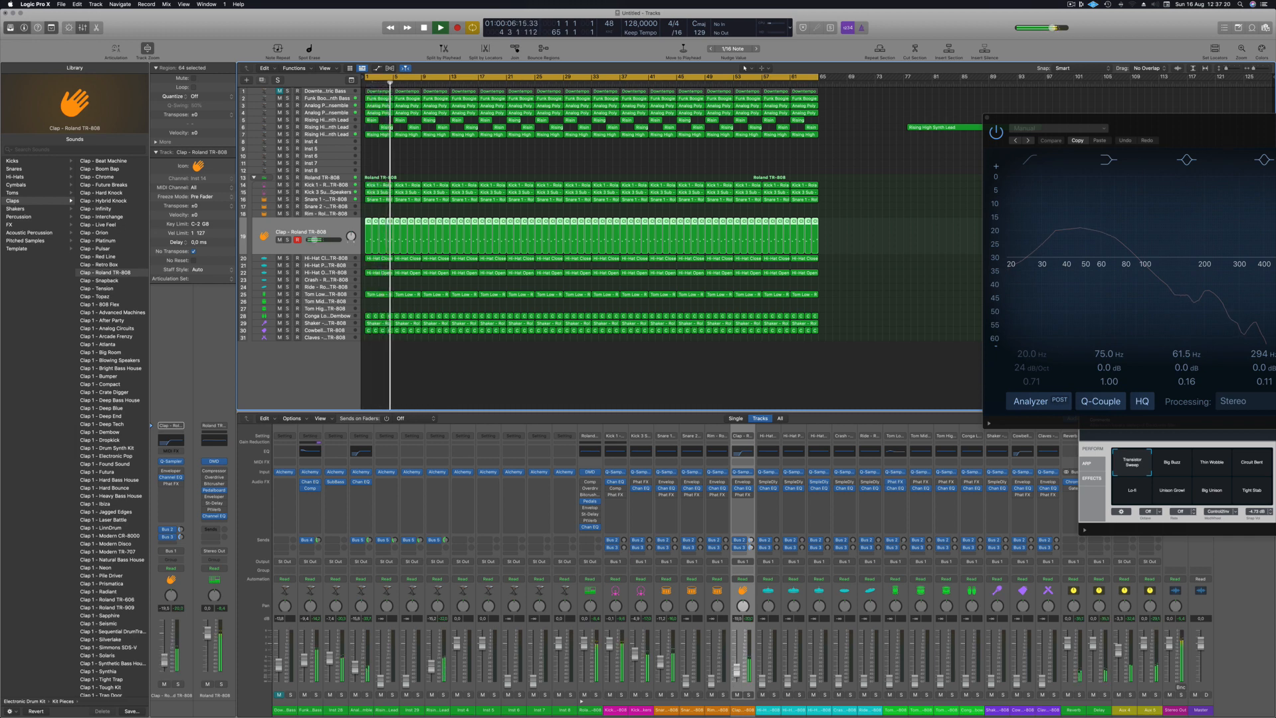
pyautogui.click(334, 259)
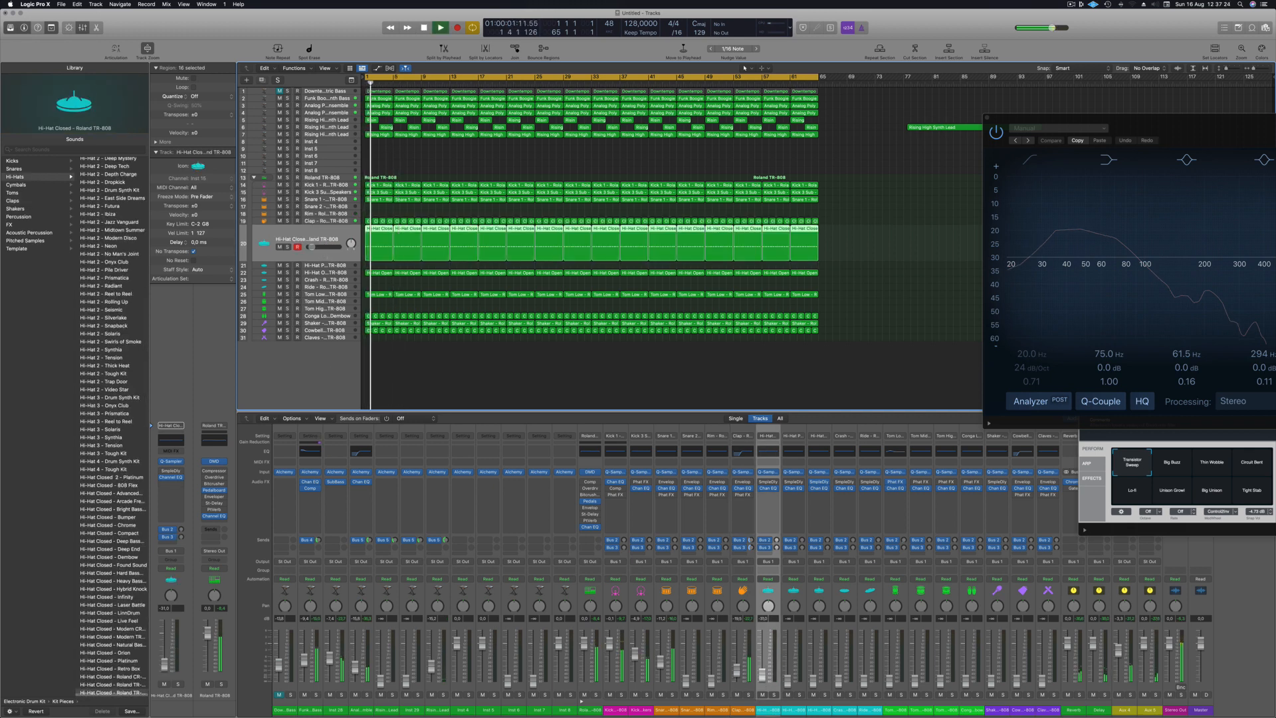
pyautogui.moveTo(164, 673); pyautogui.dragTo(165, 665)
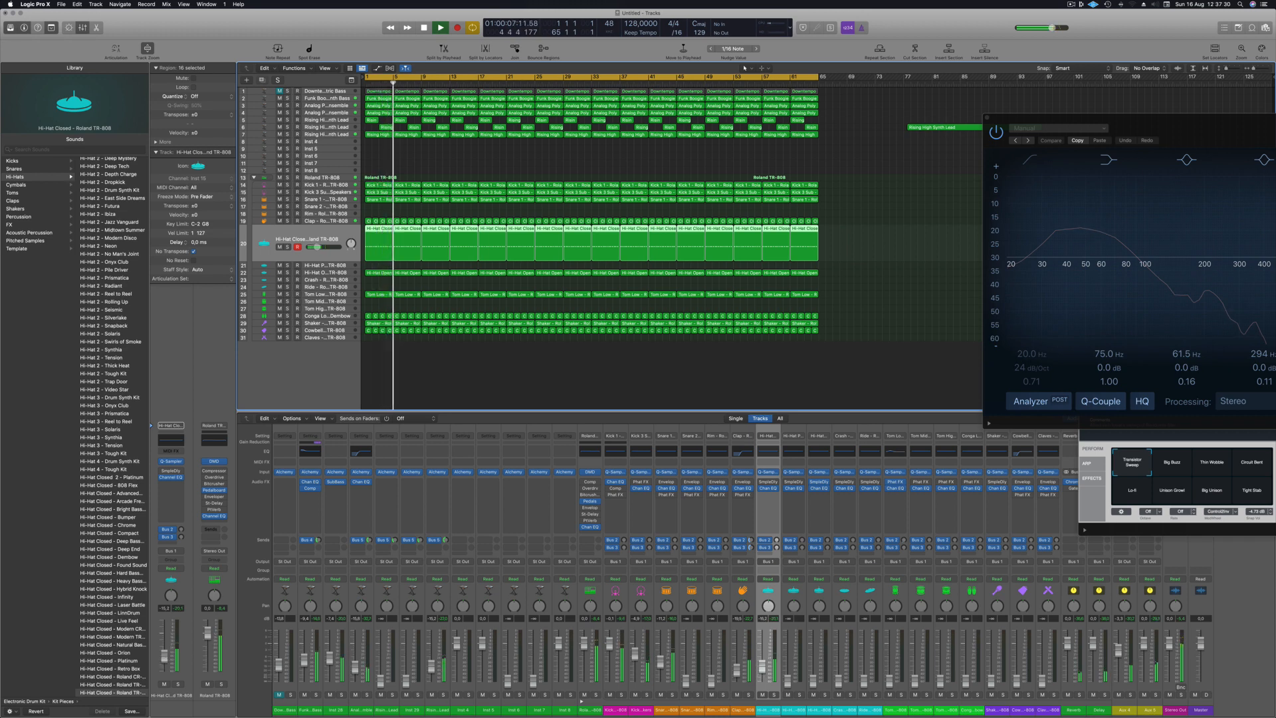
# - Select the TR-808 open hi-hat track and balance its volume while the song plays
pyautogui.click(339, 273)
pyautogui.press('space')
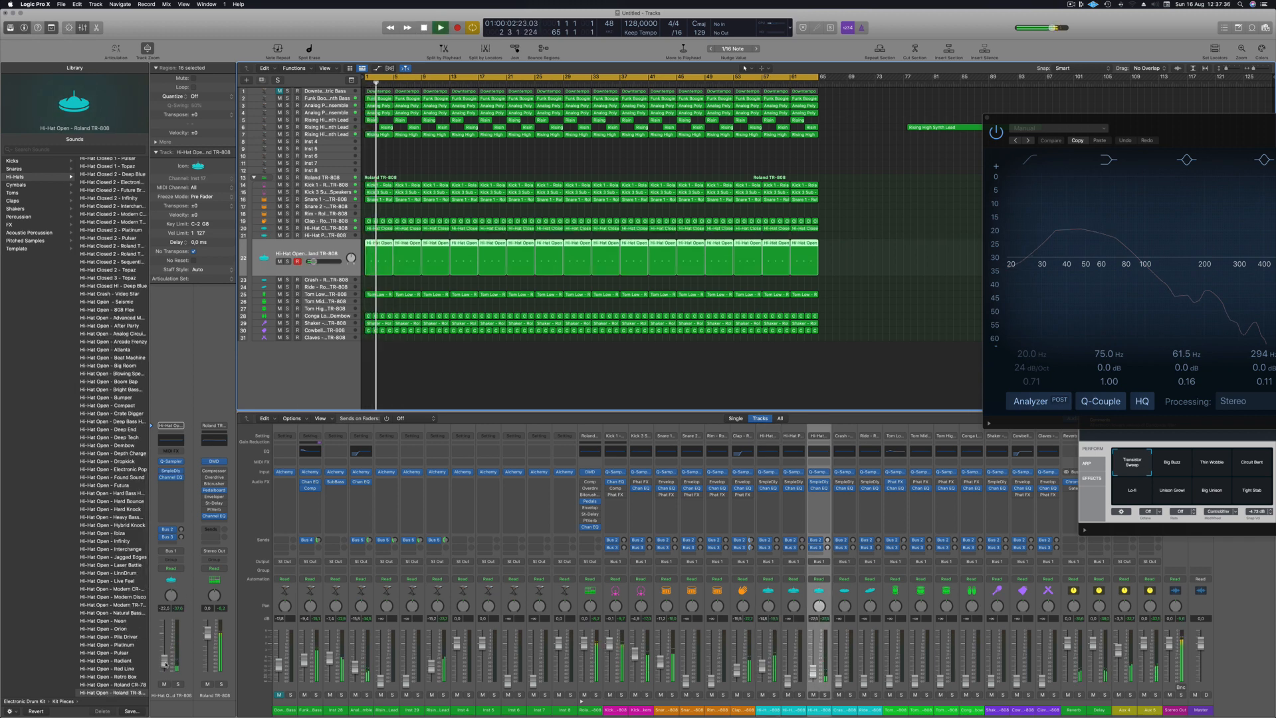
pyautogui.moveTo(166, 664); pyautogui.dragTo(165, 666)
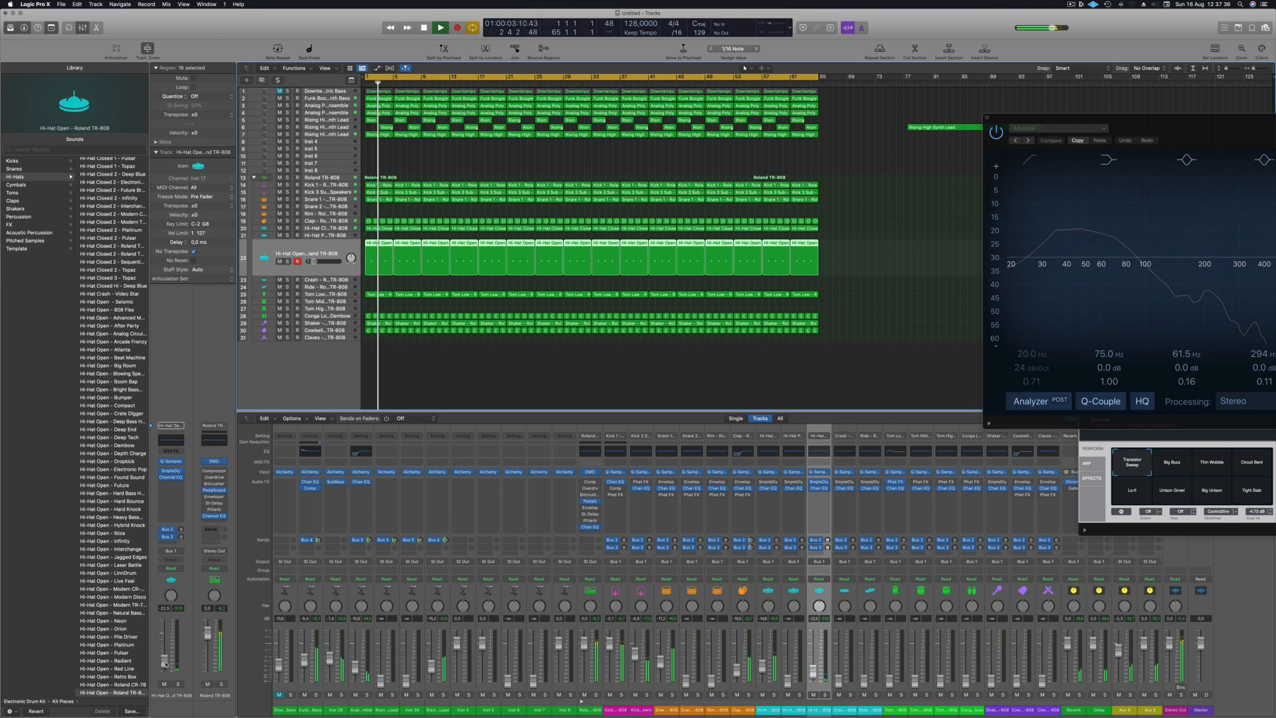
# - Raise the volumes of the TR-808 Tom Low and Conga Low tracks
pyautogui.click(347, 295)
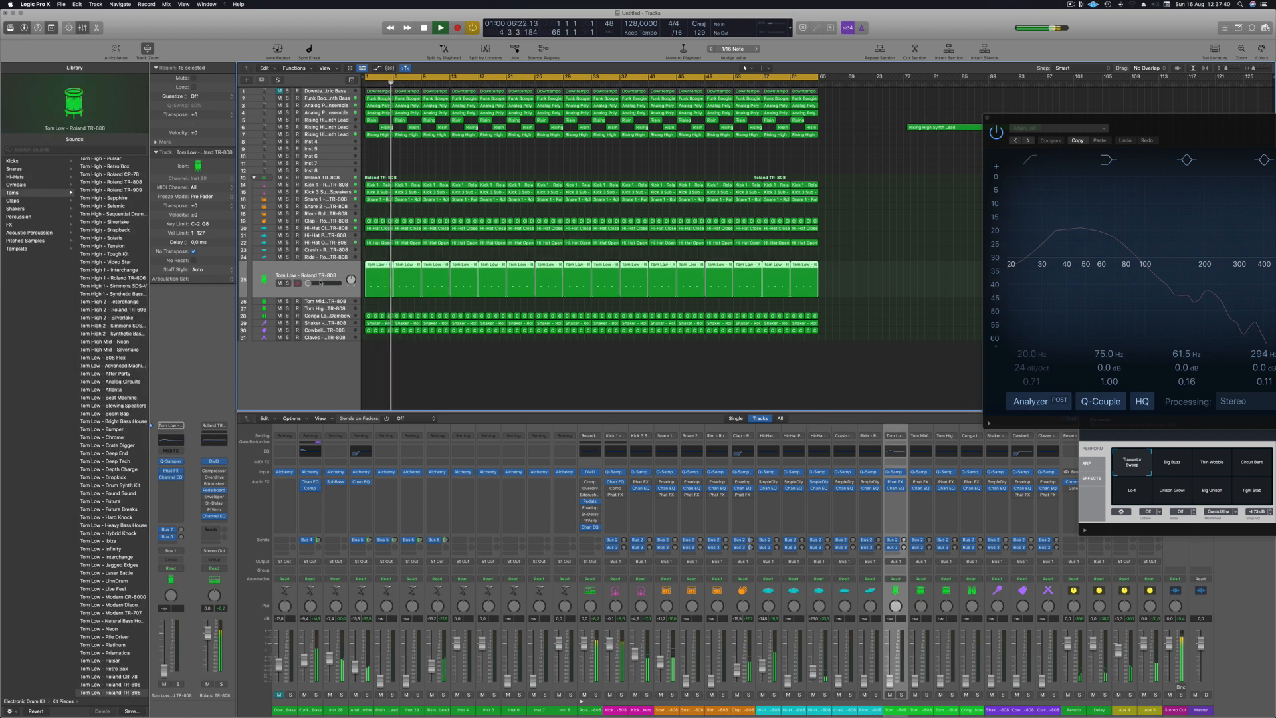
pyautogui.press('space')
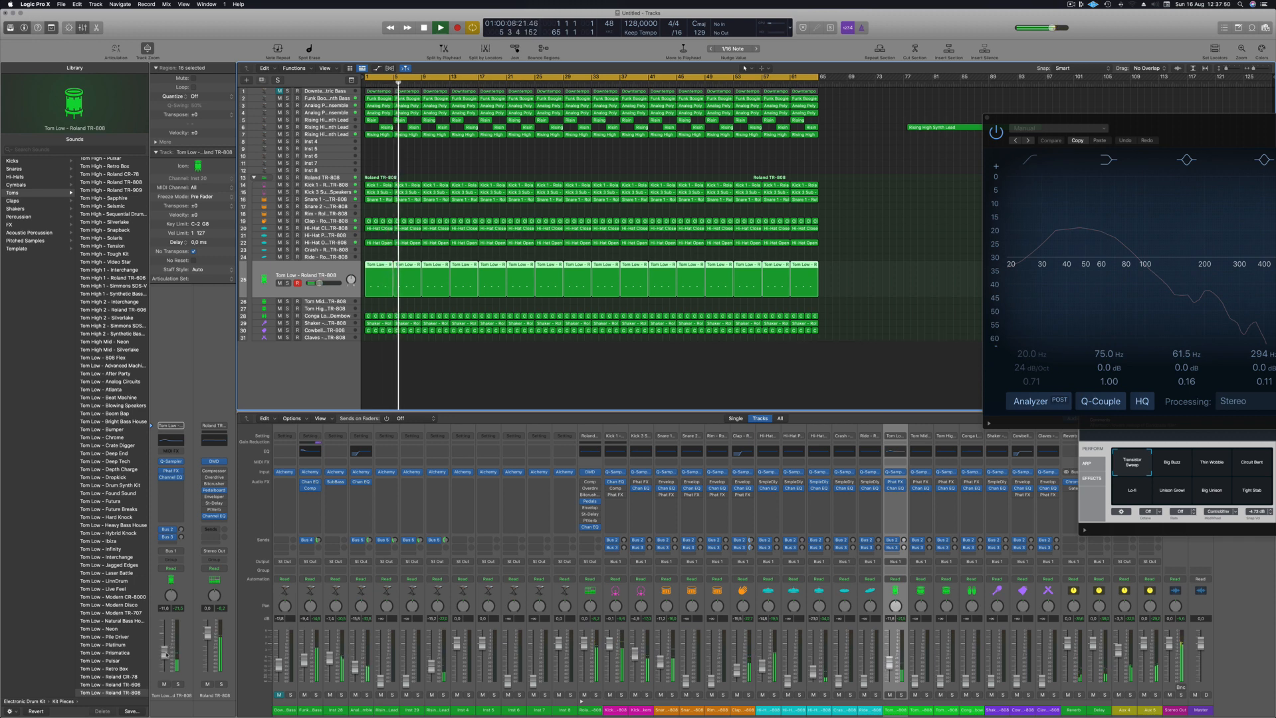
pyautogui.click(331, 315)
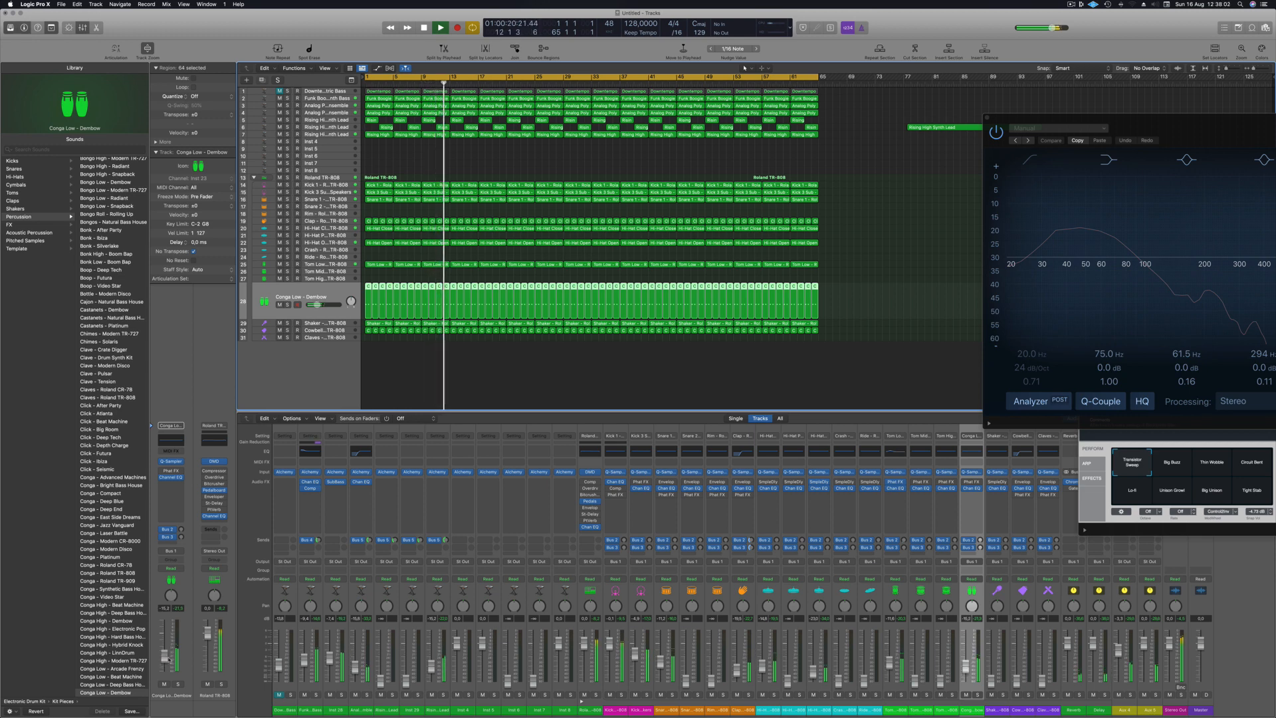
# - Raise the TR-808 Shaker track's volume and insert a stereo Stereo Delay on its channel
pyautogui.click(324, 321)
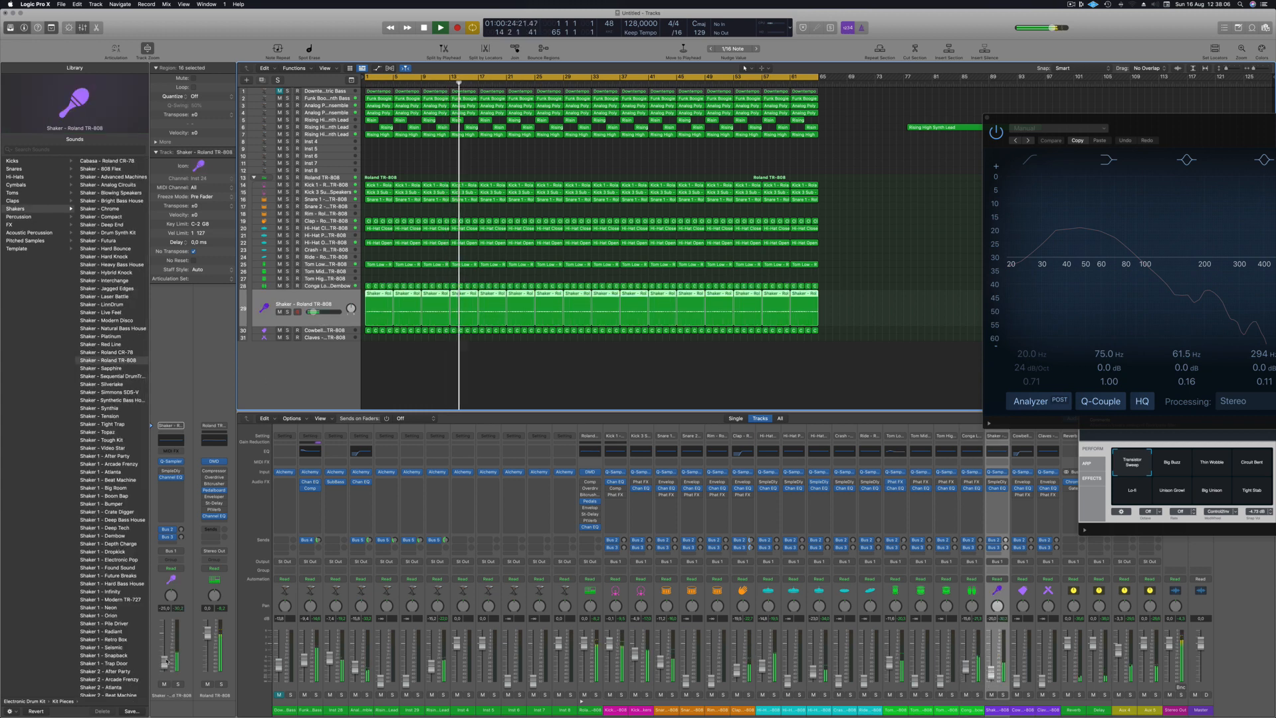
pyautogui.moveTo(166, 662); pyautogui.dragTo(166, 660)
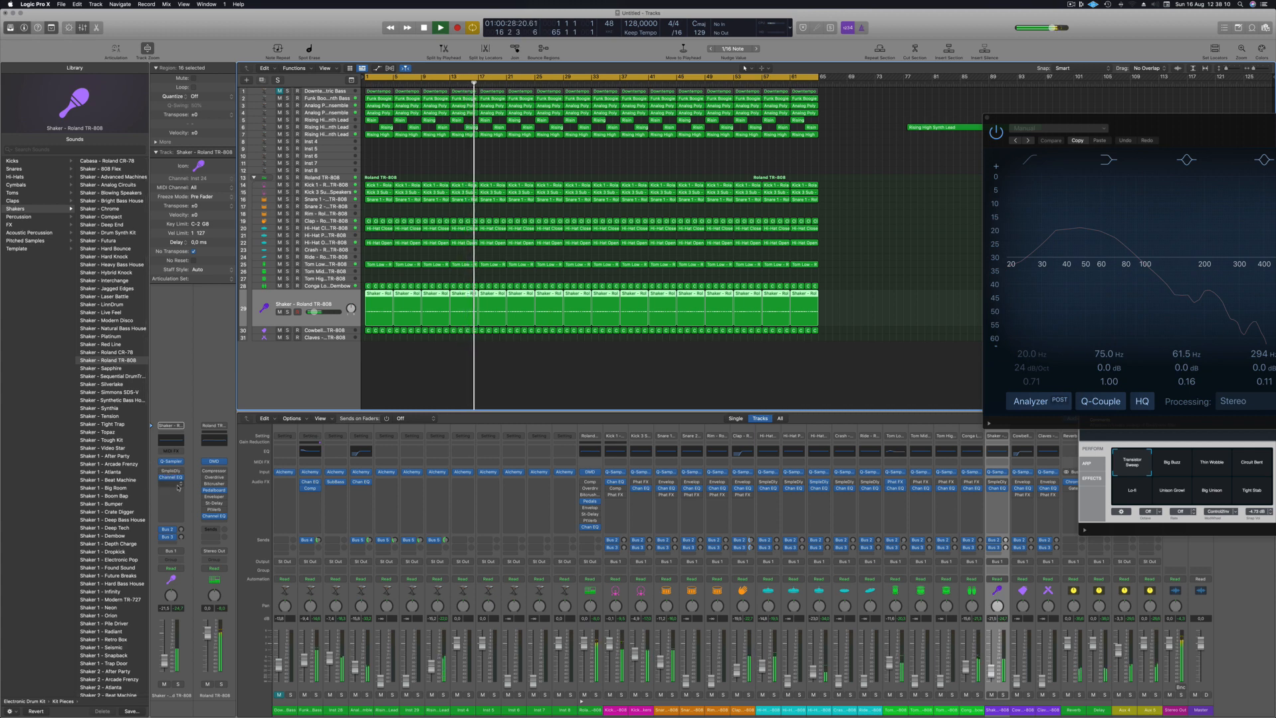
pyautogui.click(178, 486)
pyautogui.moveTo(167, 566)
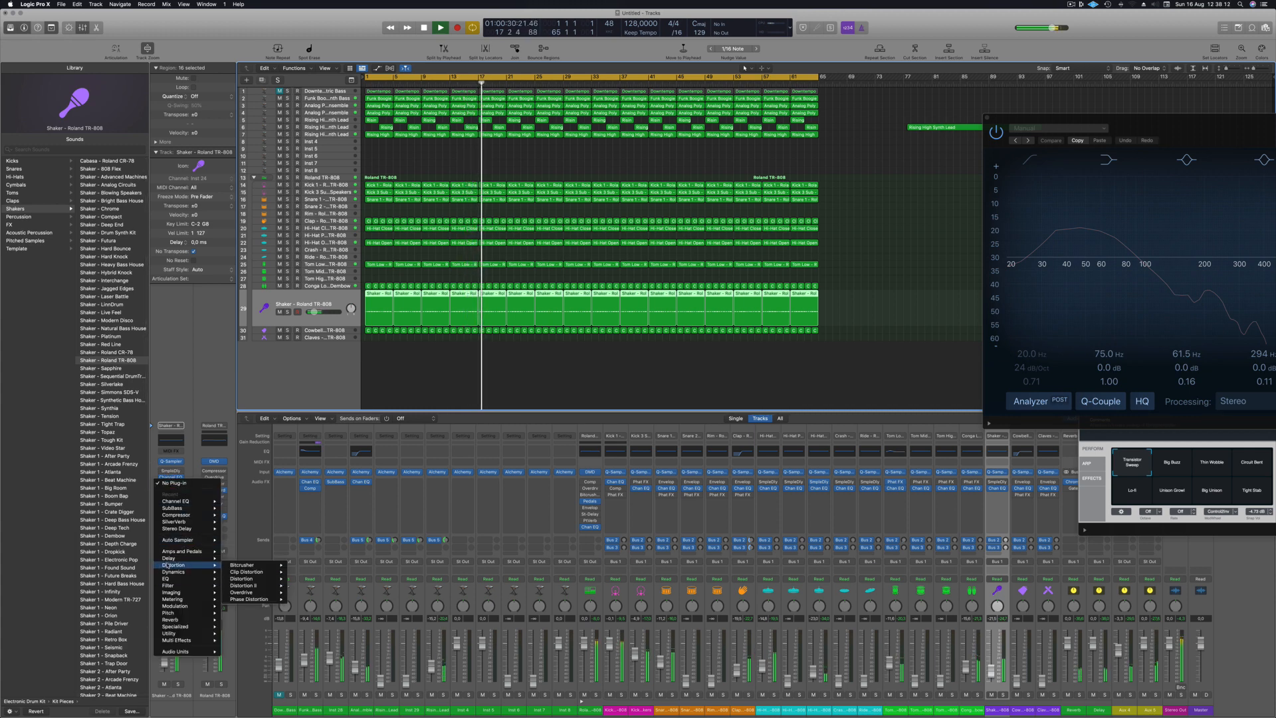
pyautogui.moveTo(259, 581)
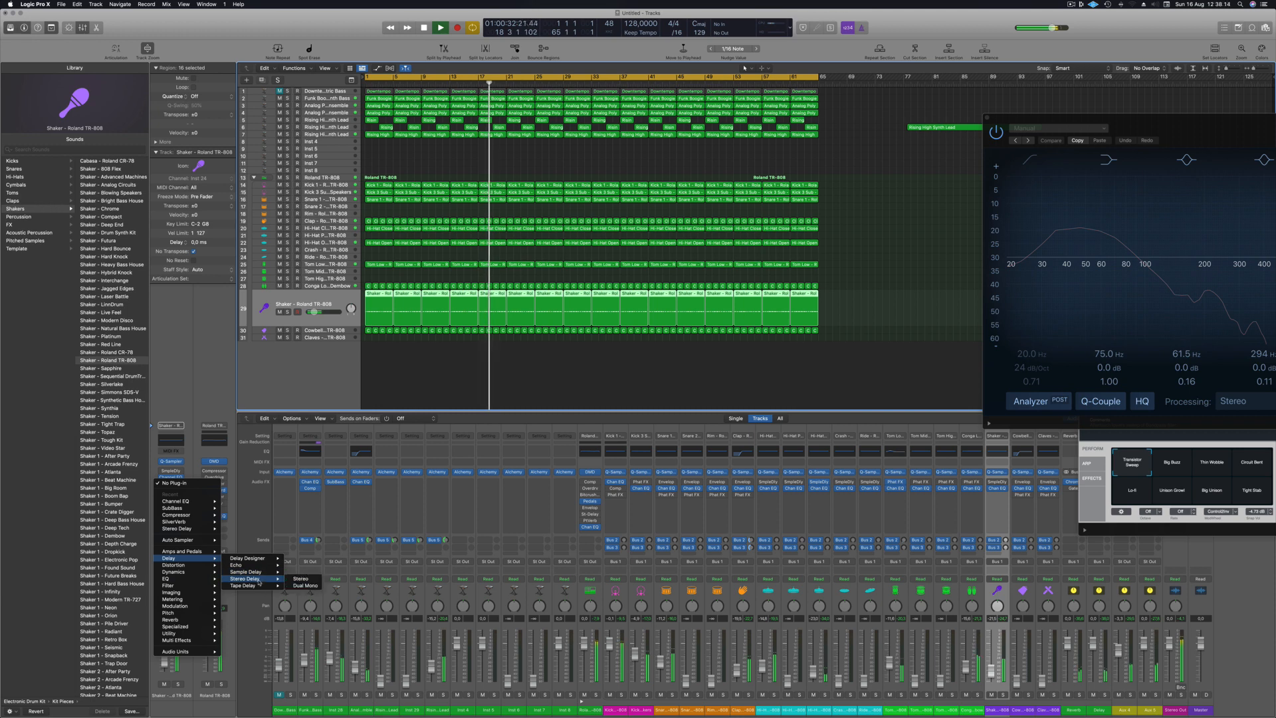
pyautogui.click(301, 578)
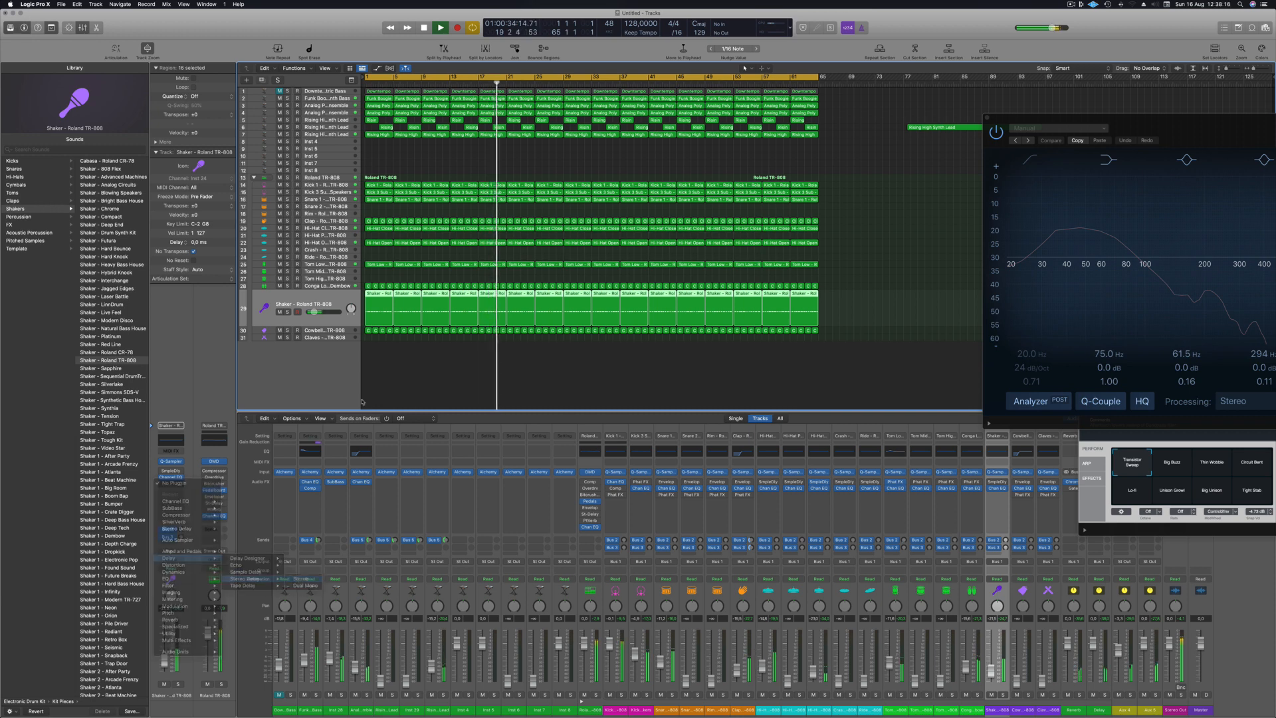
# - Set the Shaker's Stereo Delay to 10 ms left and 25 ms right with 0% feedback on both sides, and raise the track's volume slightly
pyautogui.moveTo(546, 114); pyautogui.dragTo(528, 118)
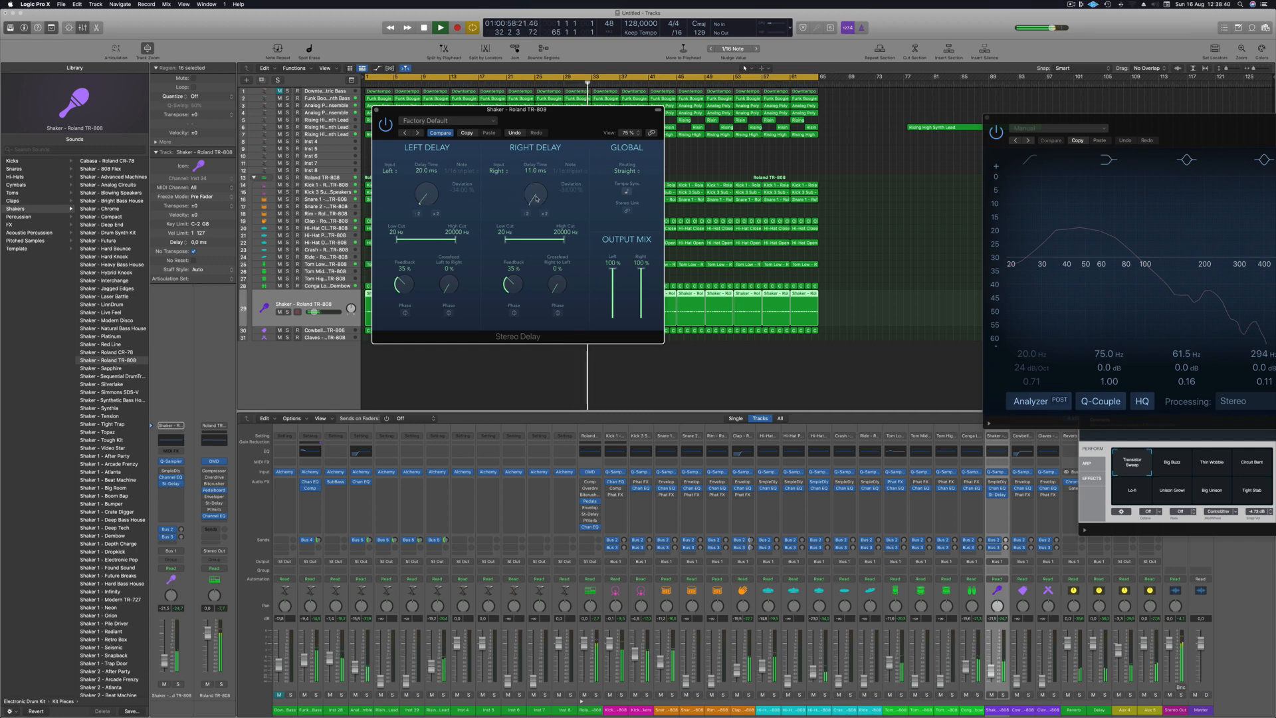
pyautogui.press('space')
pyautogui.press('space')
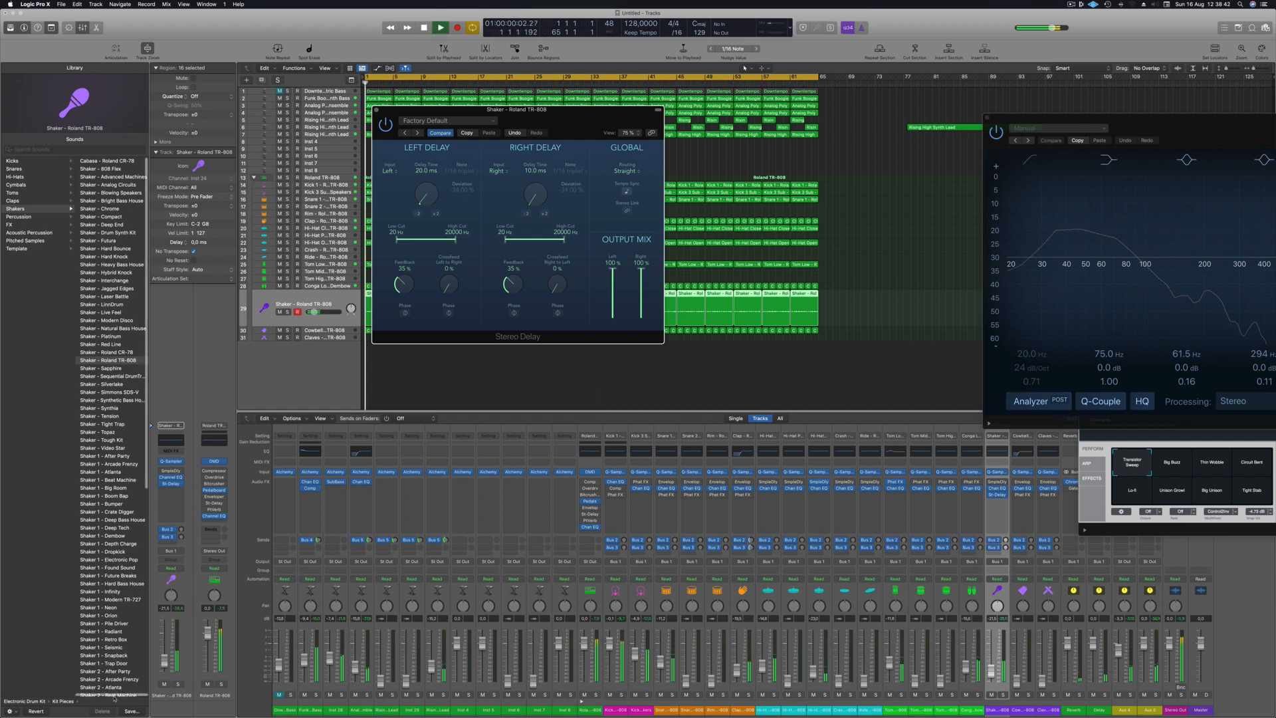
pyautogui.moveTo(314, 312); pyautogui.dragTo(316, 312)
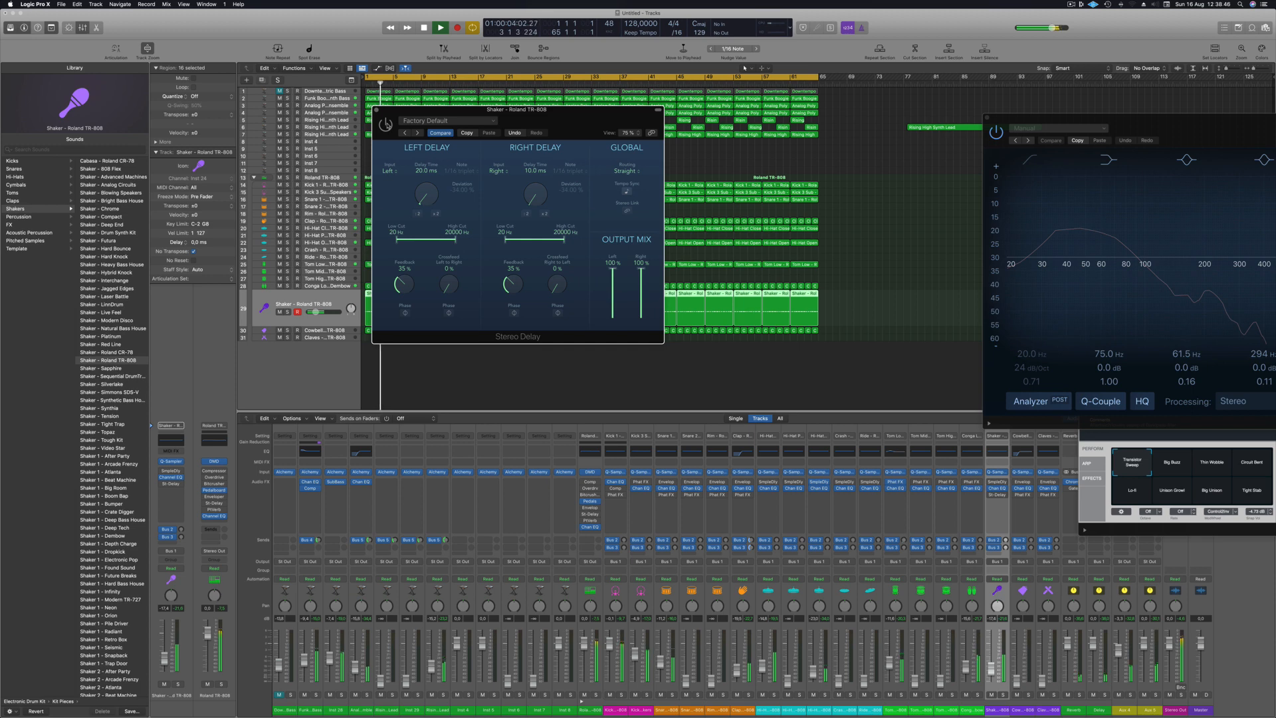
pyautogui.moveTo(573, 112); pyautogui.dragTo(574, 131)
pyautogui.press('space')
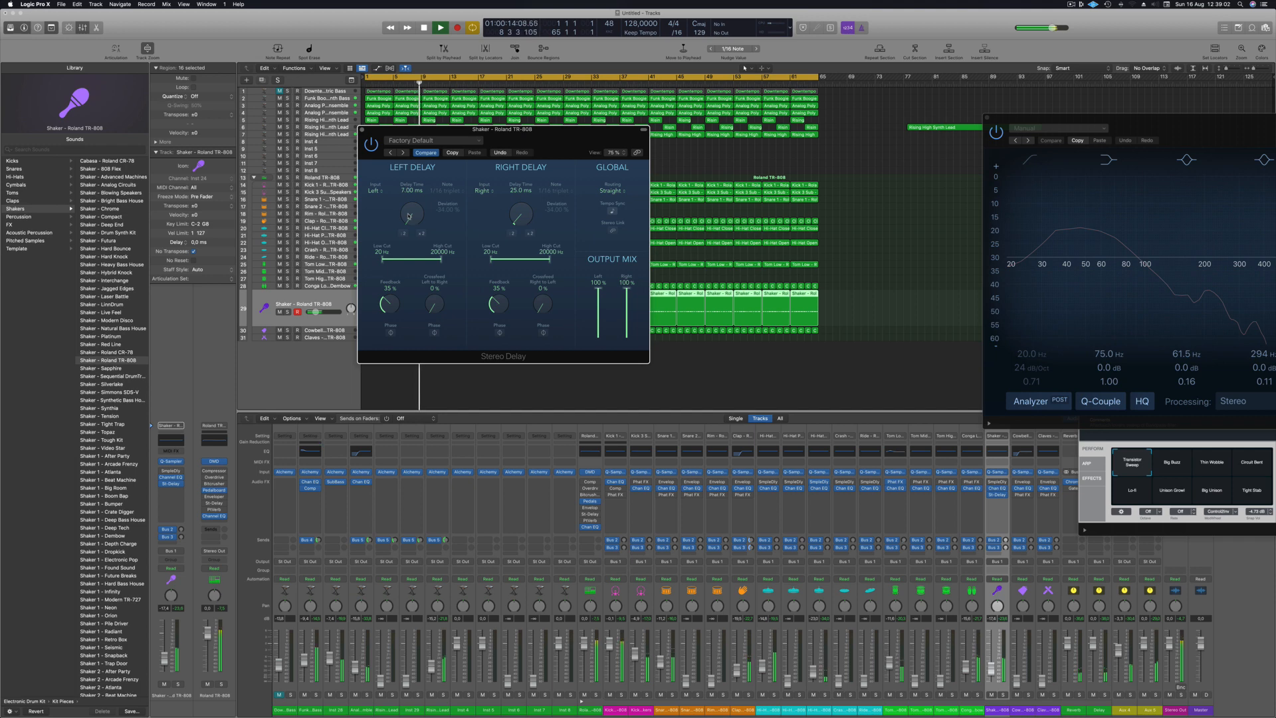
pyautogui.moveTo(513, 155); pyautogui.dragTo(573, 166)
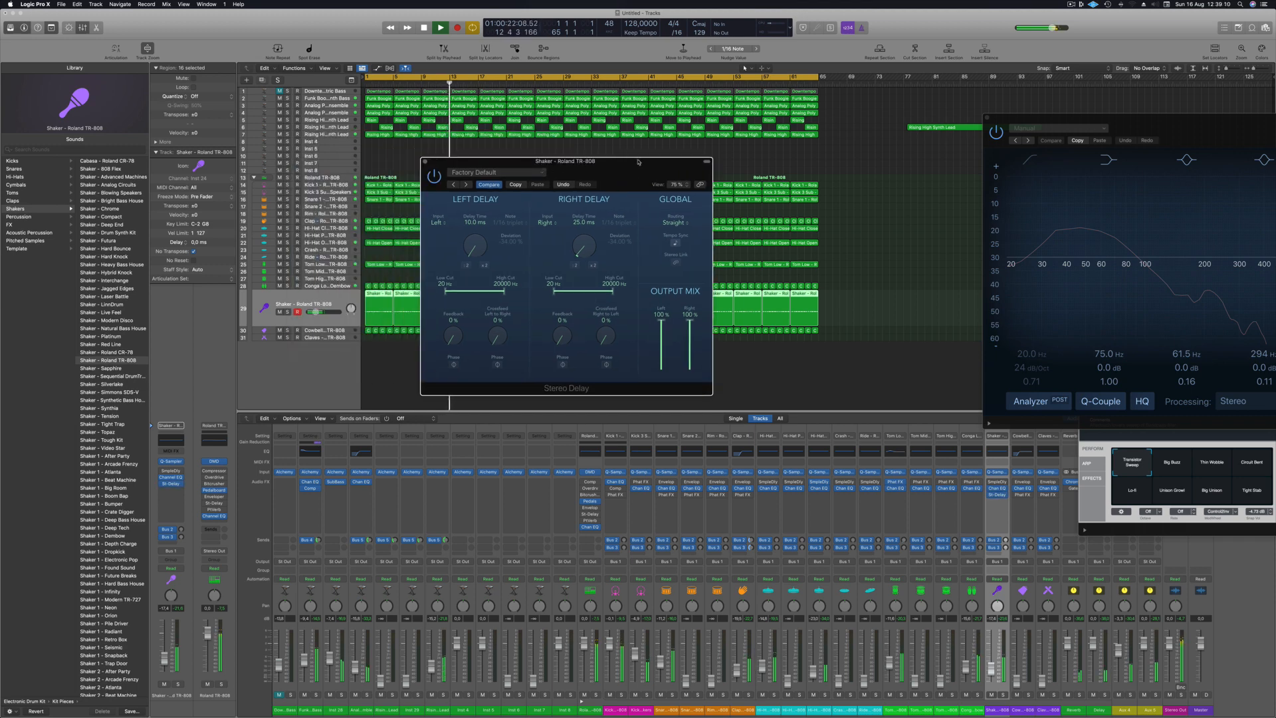
pyautogui.moveTo(638, 162); pyautogui.dragTo(638, 162)
pyautogui.click(426, 161)
# - Raise the TR-808 Cowbell track's volume during playback from the start and check the track briefly in solo
pyautogui.press('Return')
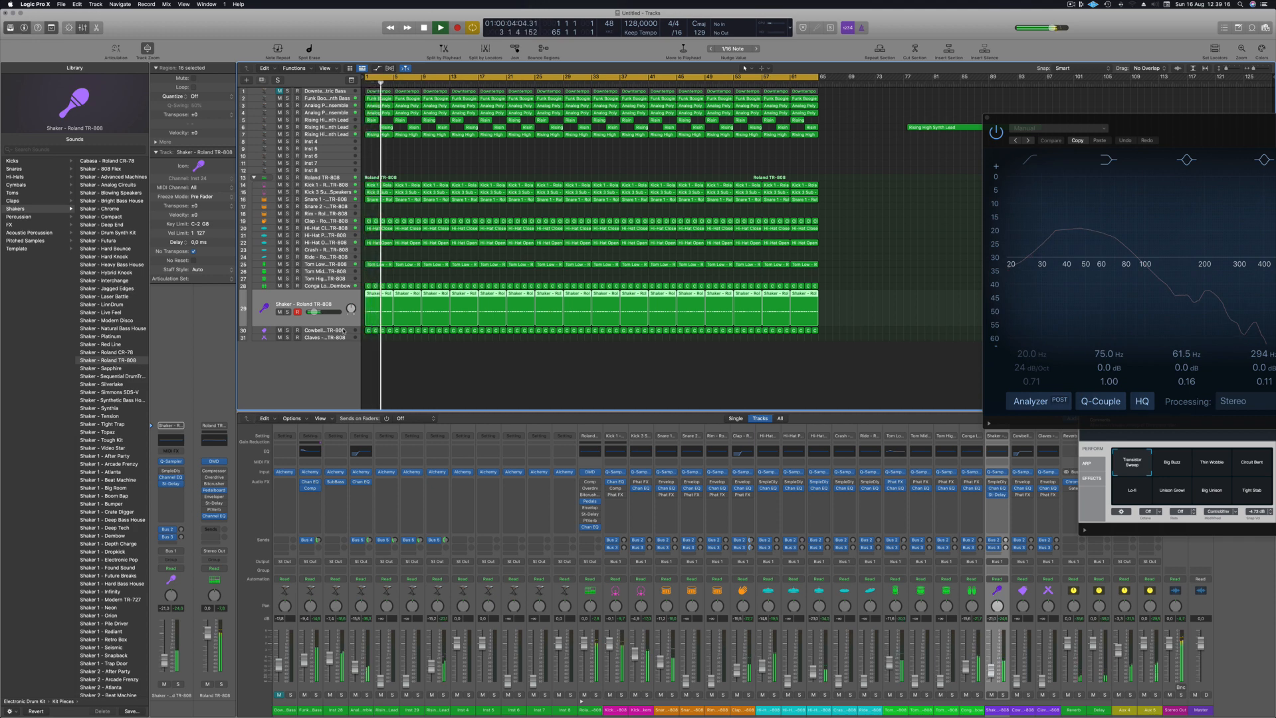
pyautogui.press('Down')
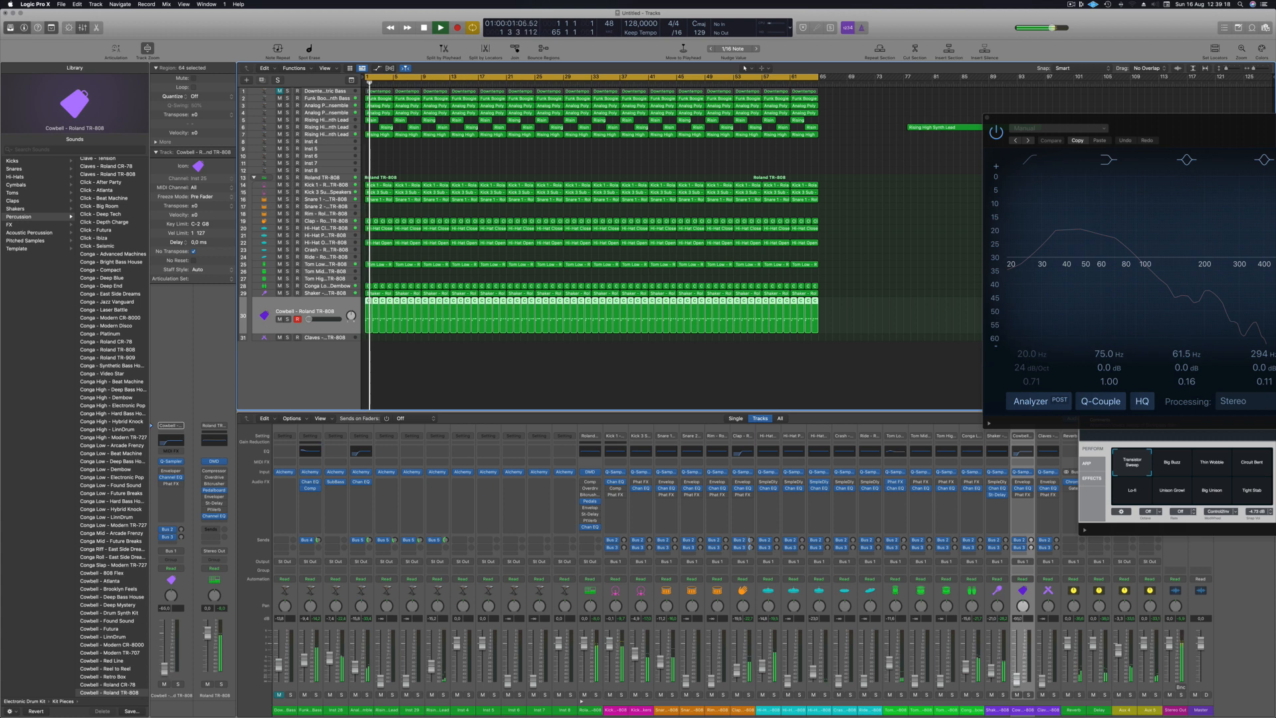
pyautogui.moveTo(165, 667); pyautogui.dragTo(165, 654)
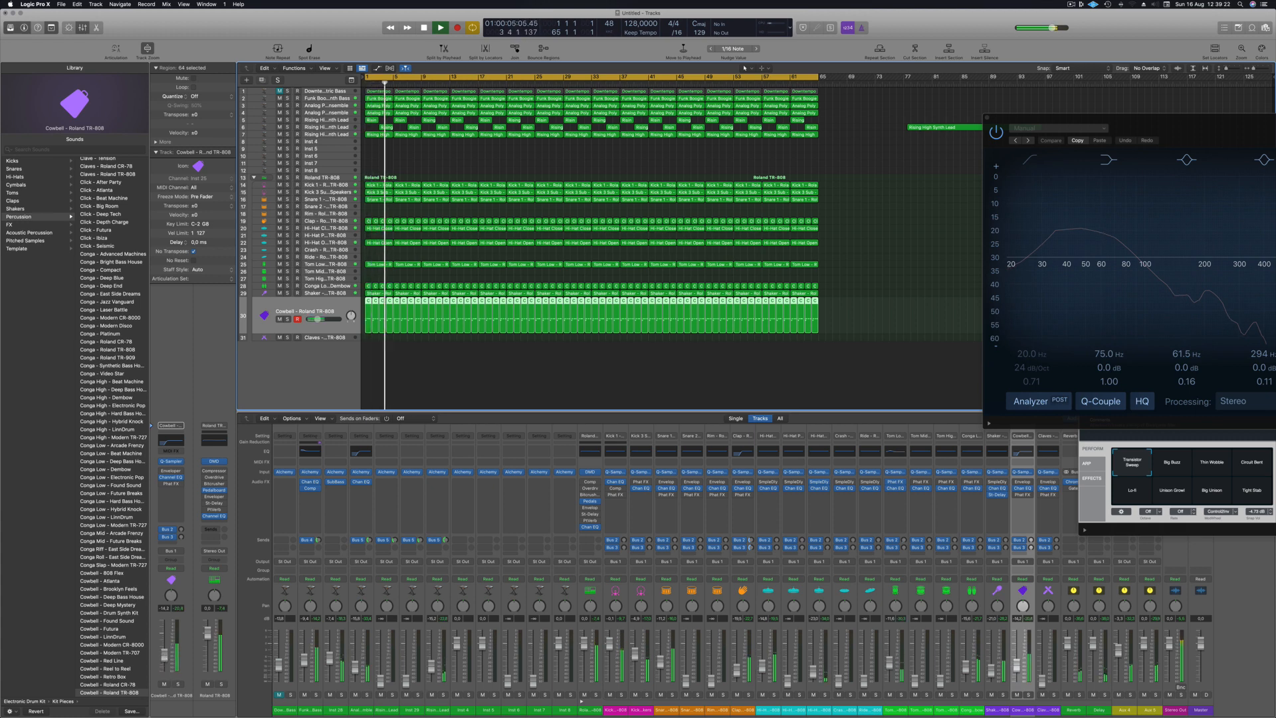
pyautogui.click(178, 684)
pyautogui.click(178, 684)
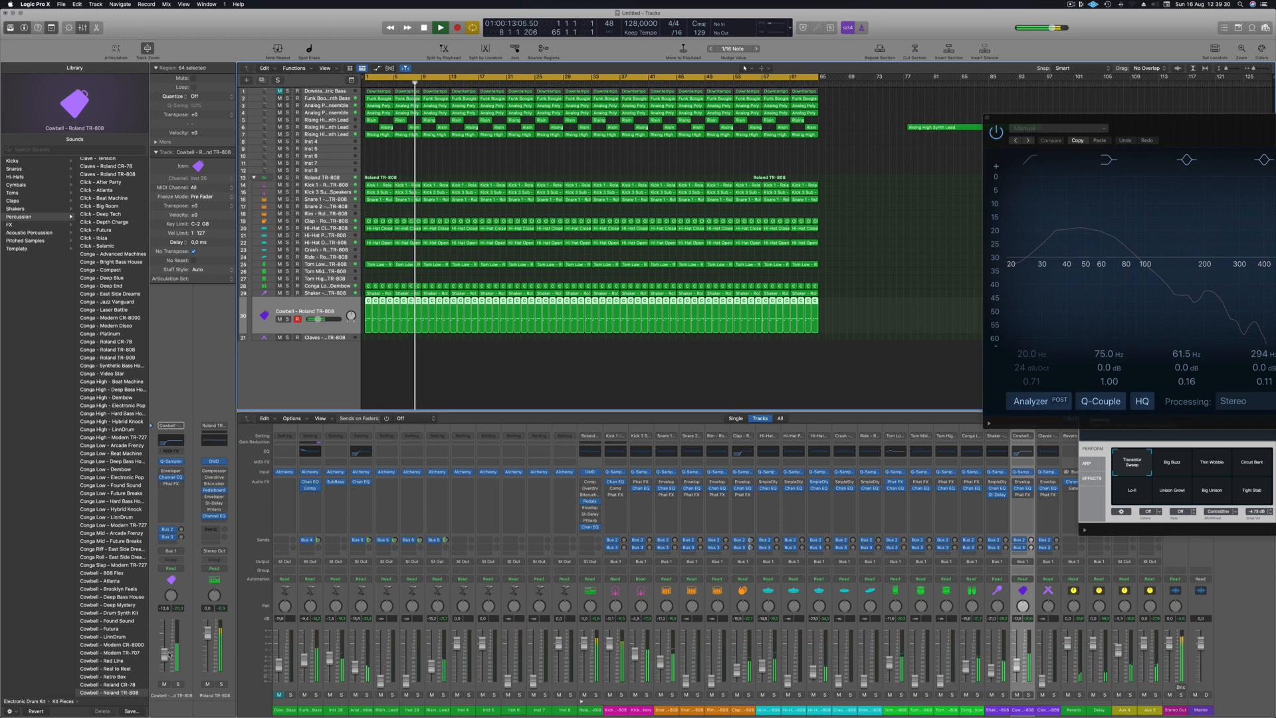
# - Lower the TR-808 Shaker track's volume slightly and replay the song from the start
pyautogui.press('Up')
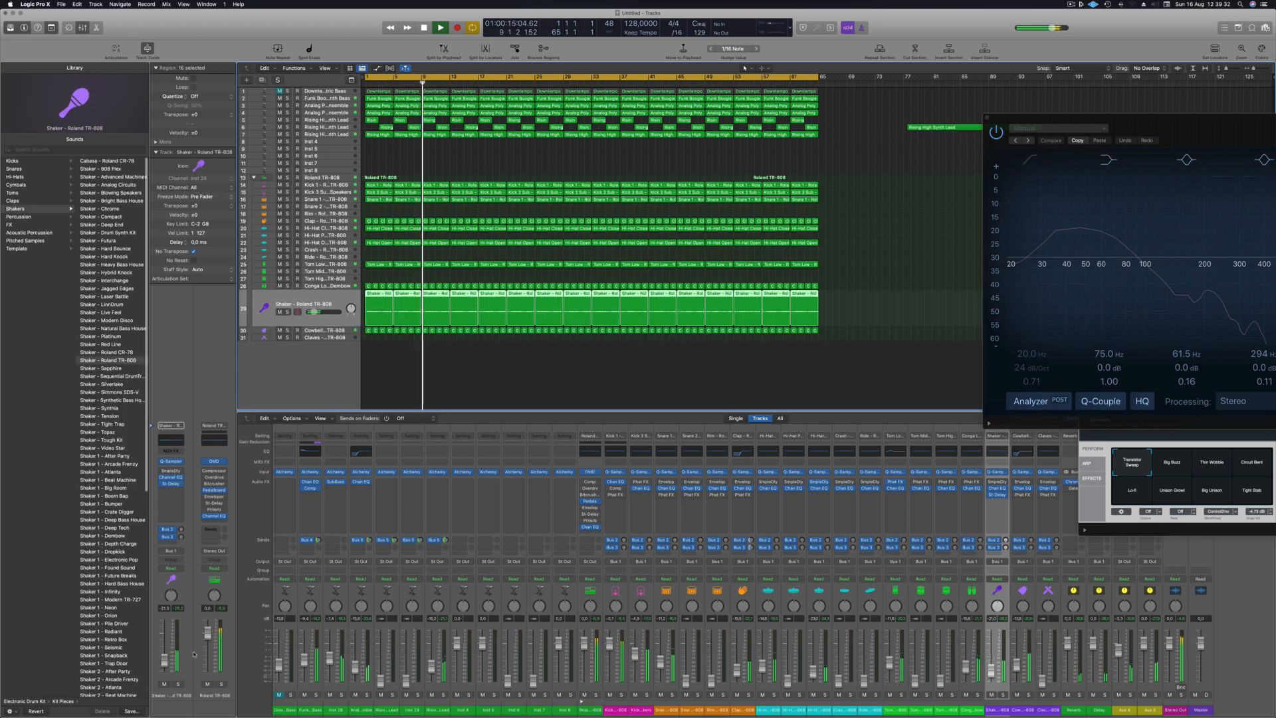
pyautogui.moveTo(165, 660); pyautogui.dragTo(164, 664)
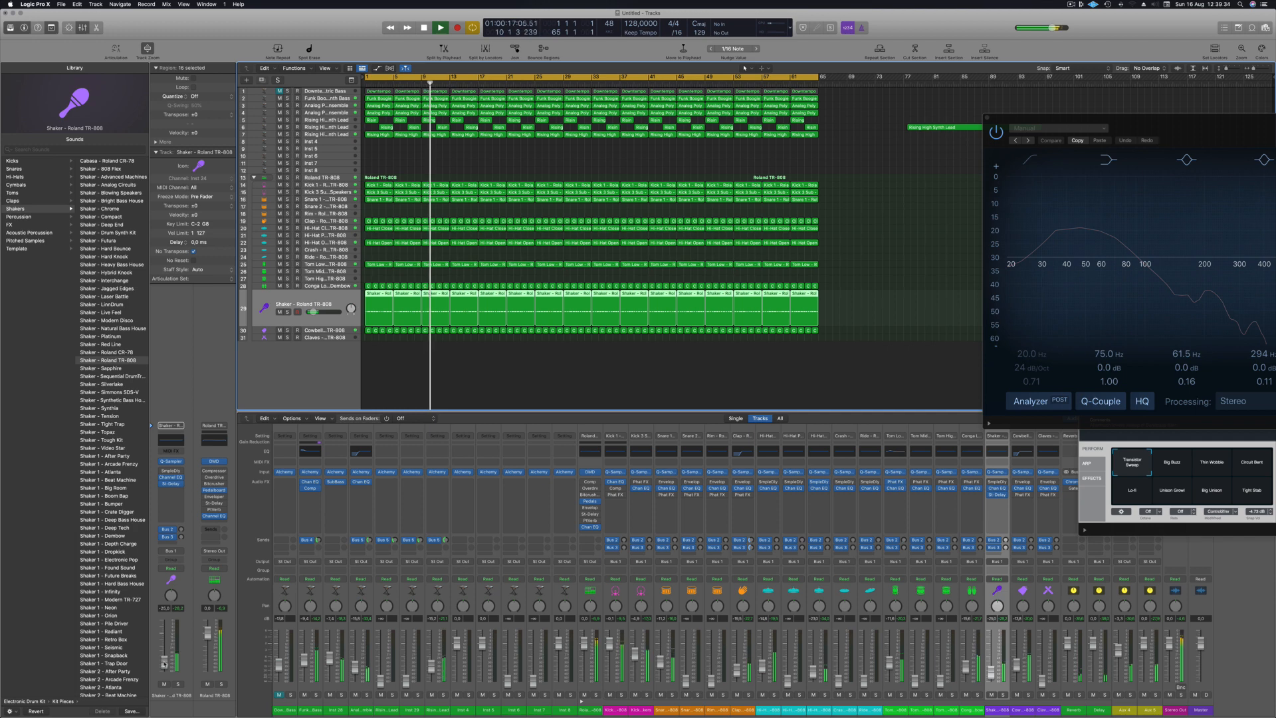
pyautogui.press('Return')
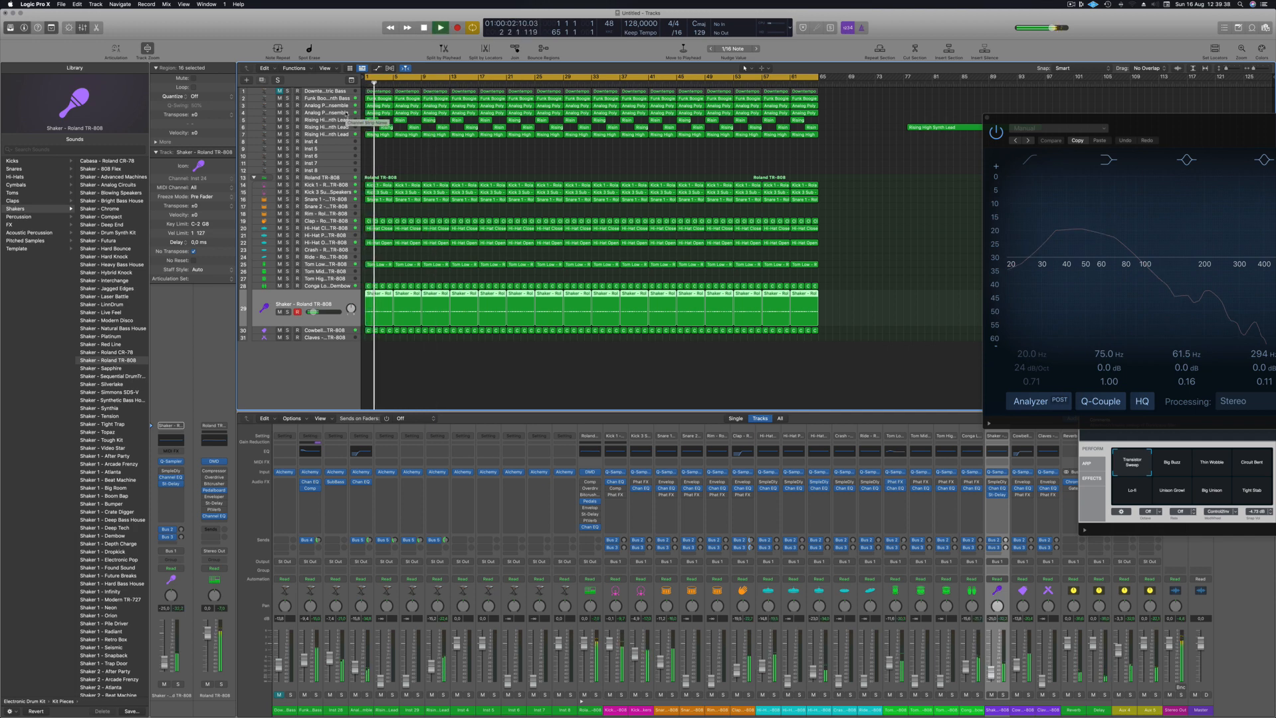
# - Select the first Rising High Synth Lead track and raise its volume while the song plays from the start
pyautogui.click(335, 120)
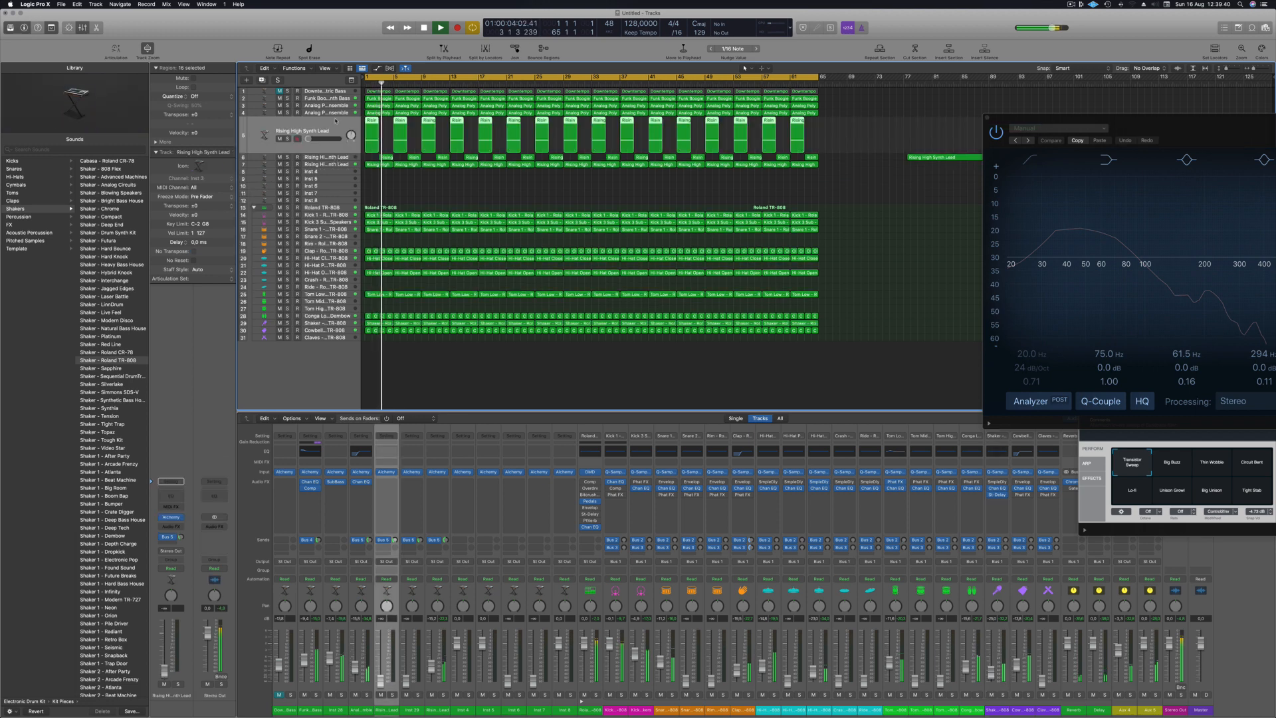
pyautogui.press('space')
pyautogui.press('space')
pyautogui.moveTo(309, 139); pyautogui.dragTo(312, 139)
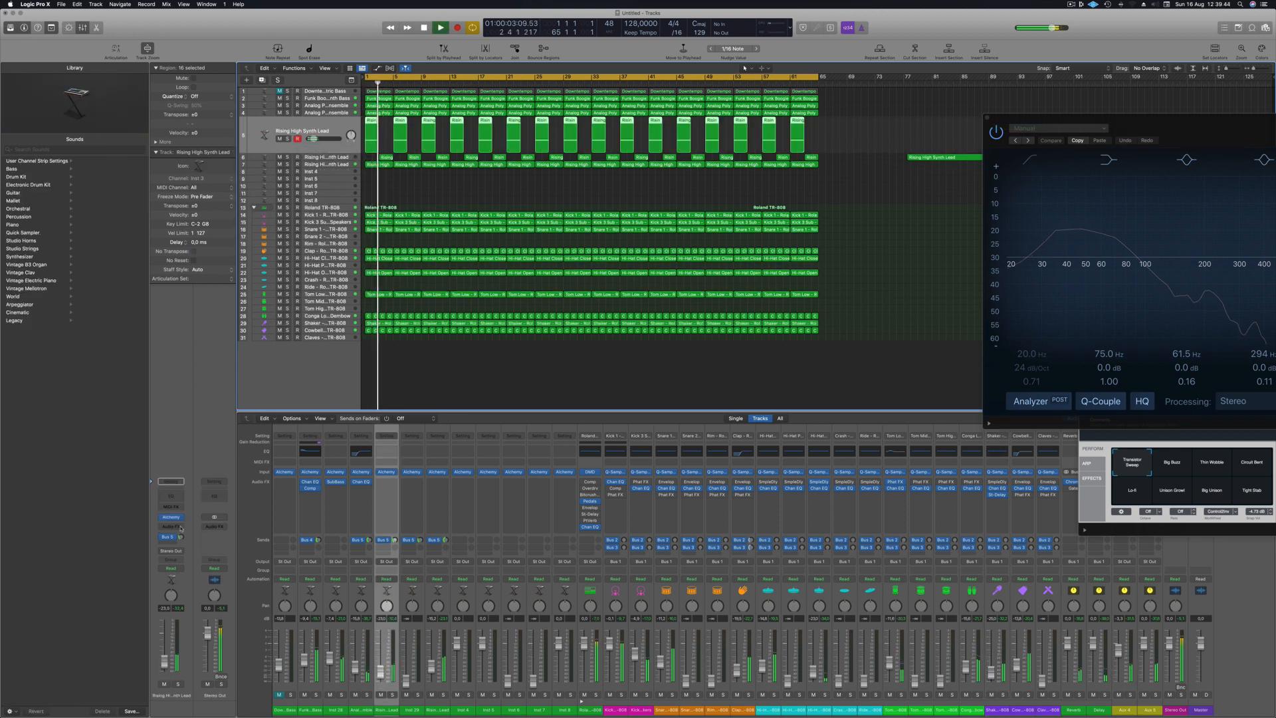
# - Add a Channel EQ with a low cut at 565 Hz to the first Rising High Synth Lead and raise its volume
pyautogui.click(171, 495)
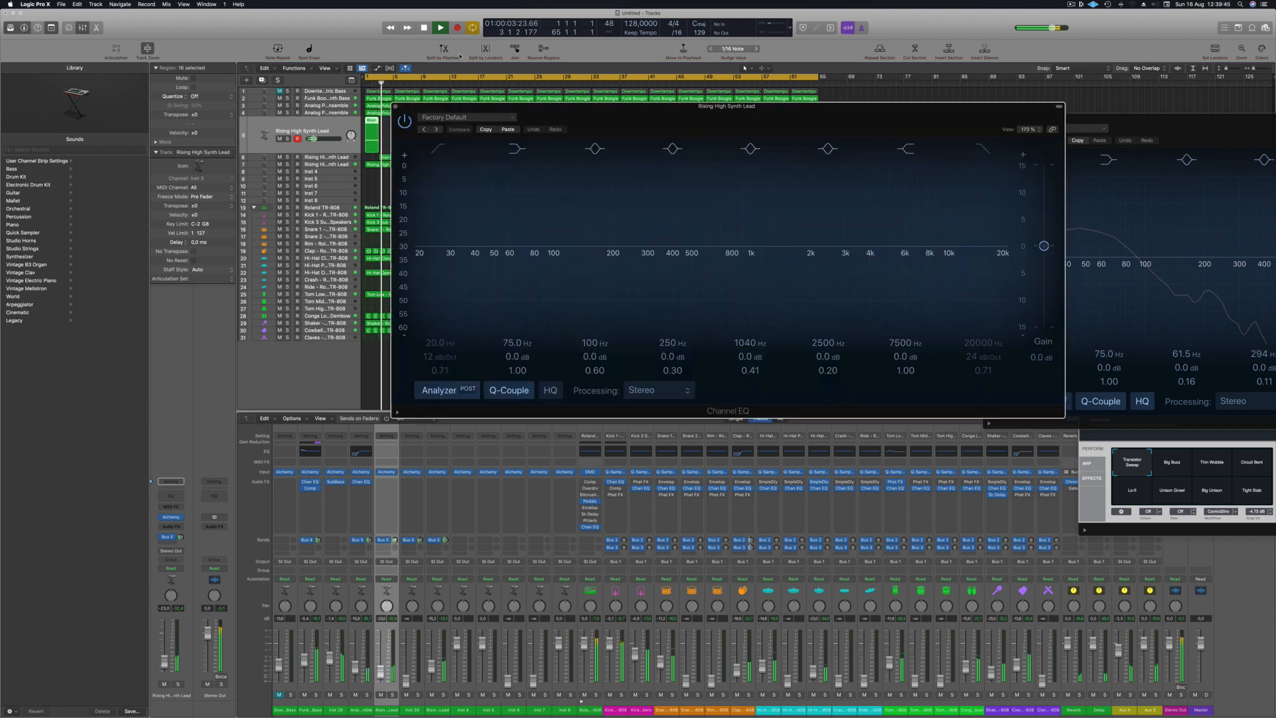
pyautogui.click(442, 148)
pyautogui.moveTo(451, 240); pyautogui.dragTo(702, 260)
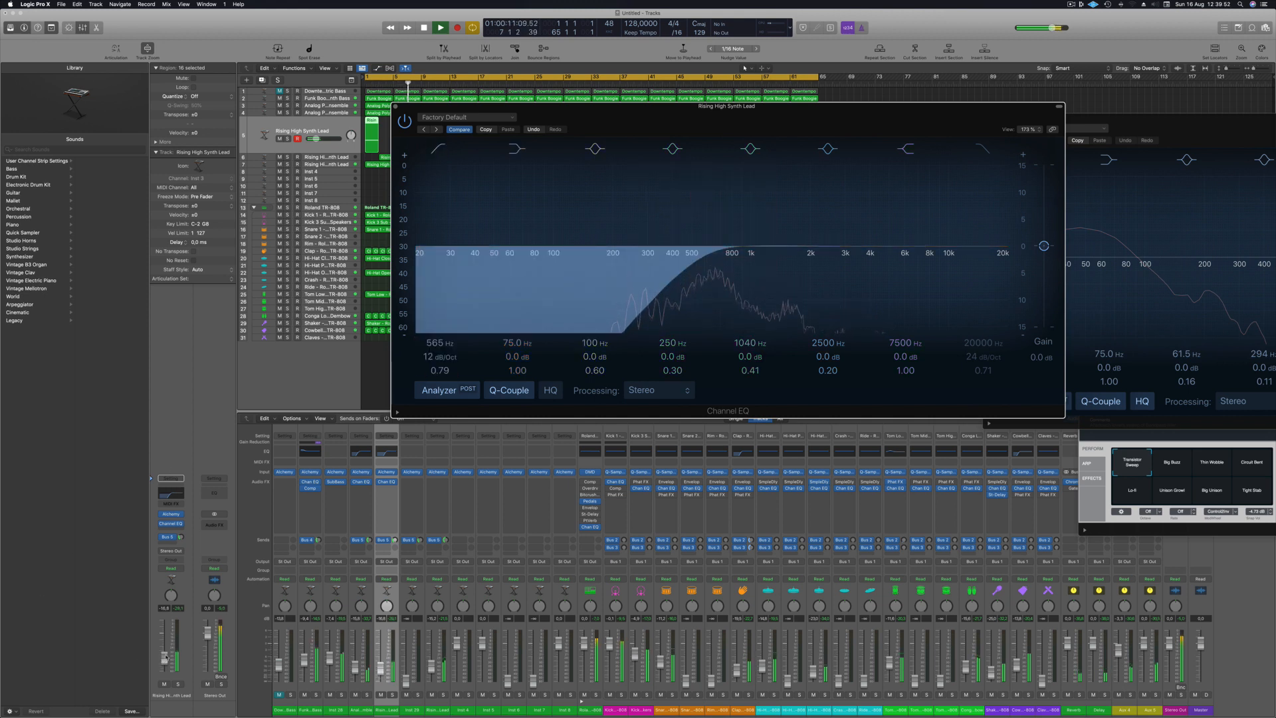
pyautogui.moveTo(165, 660); pyautogui.dragTo(165, 658)
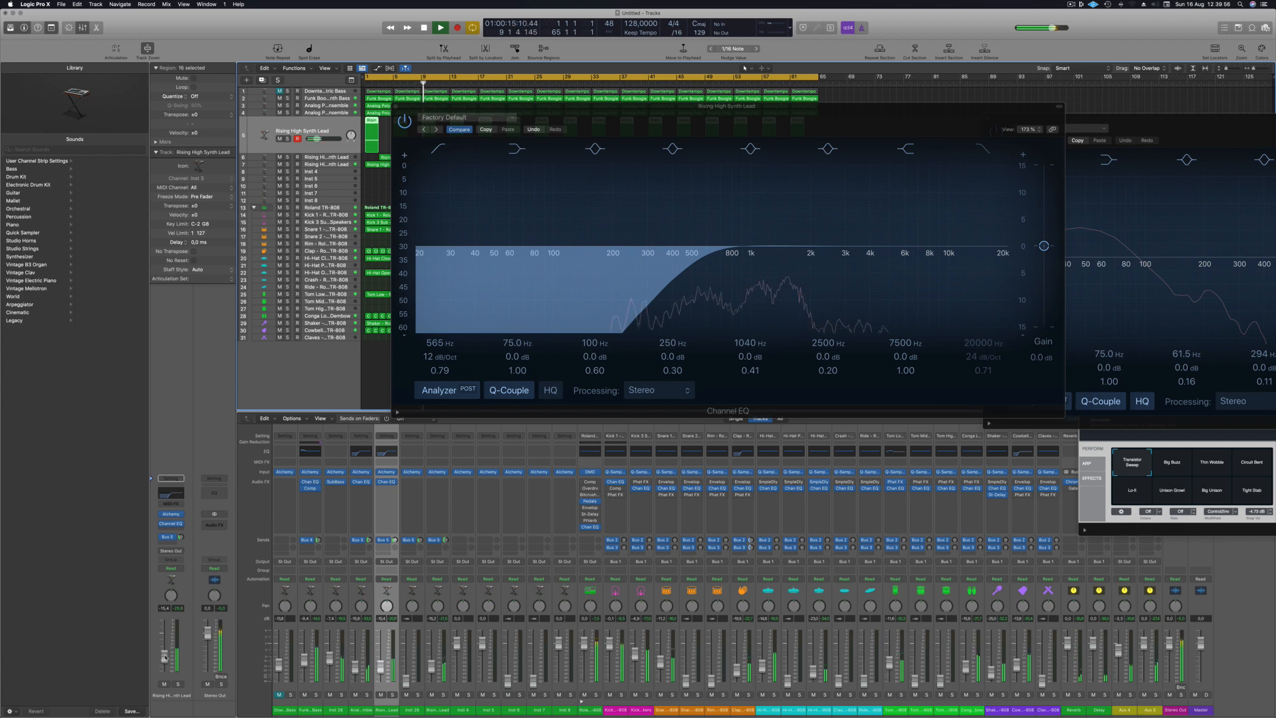
pyautogui.click(395, 107)
# - Add a Channel EQ to the second Rising High Synth Lead track and roll off its low frequencies with the low-cut band
pyautogui.click(329, 160)
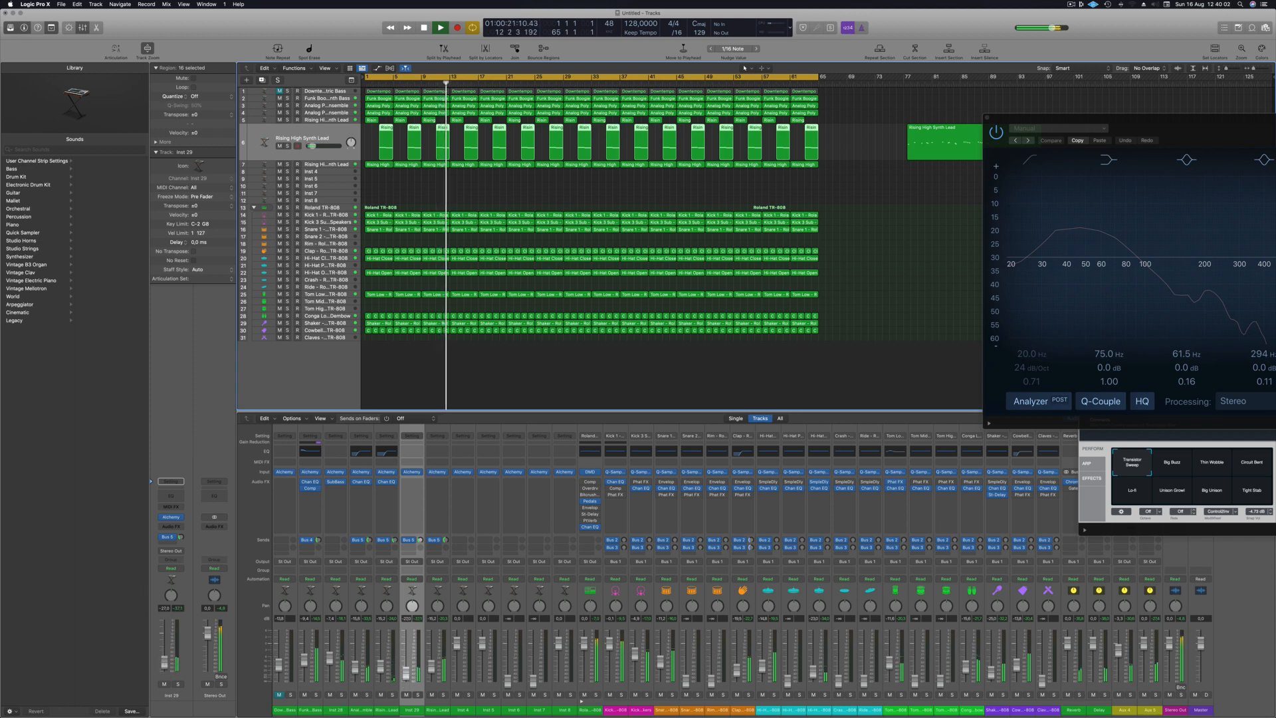
pyautogui.click(174, 496)
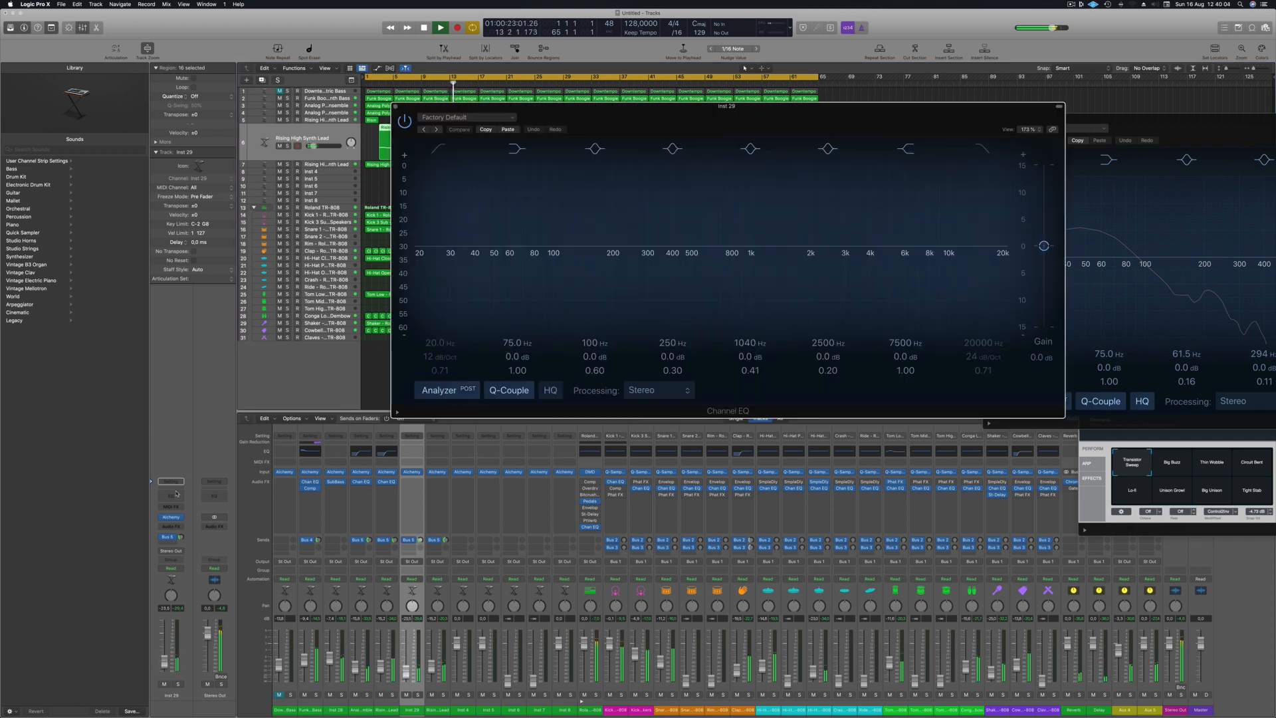
pyautogui.click(440, 149)
pyautogui.moveTo(490, 218); pyautogui.dragTo(651, 258)
pyautogui.click(395, 107)
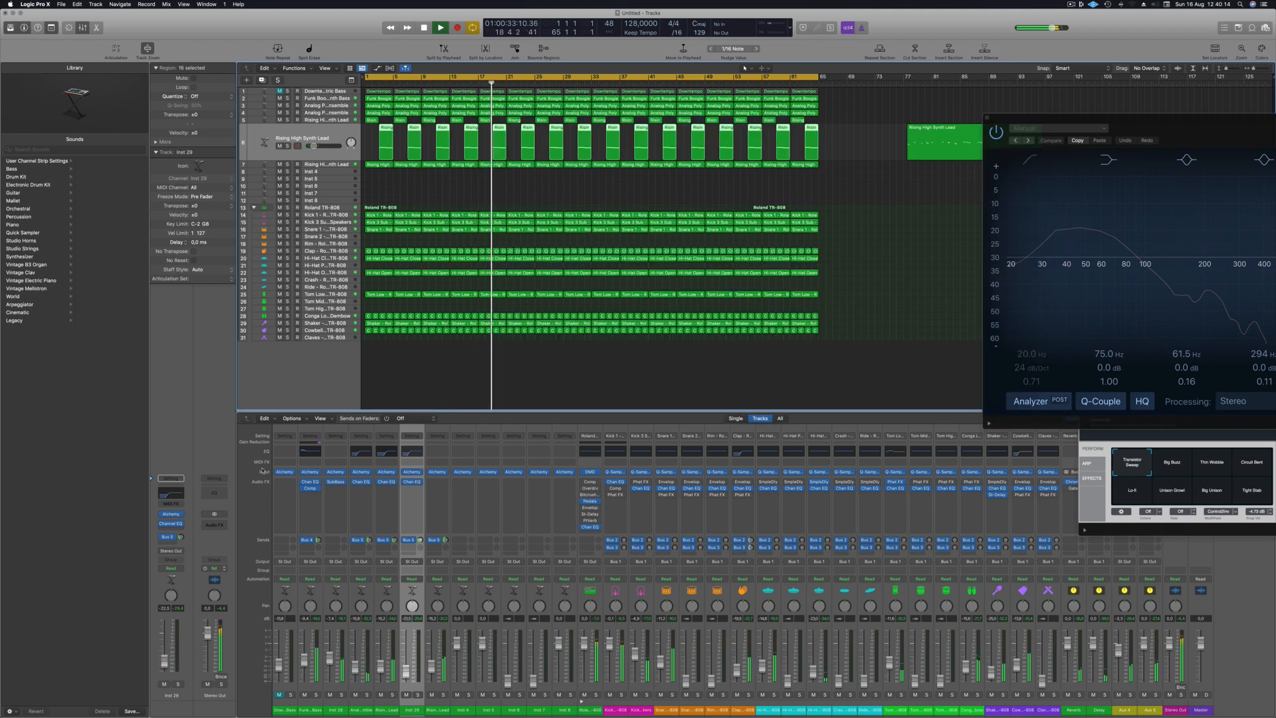
# - Fine-tune the second Rising High Synth Lead track's volume against the first lead and deselect its regions
pyautogui.press('Up')
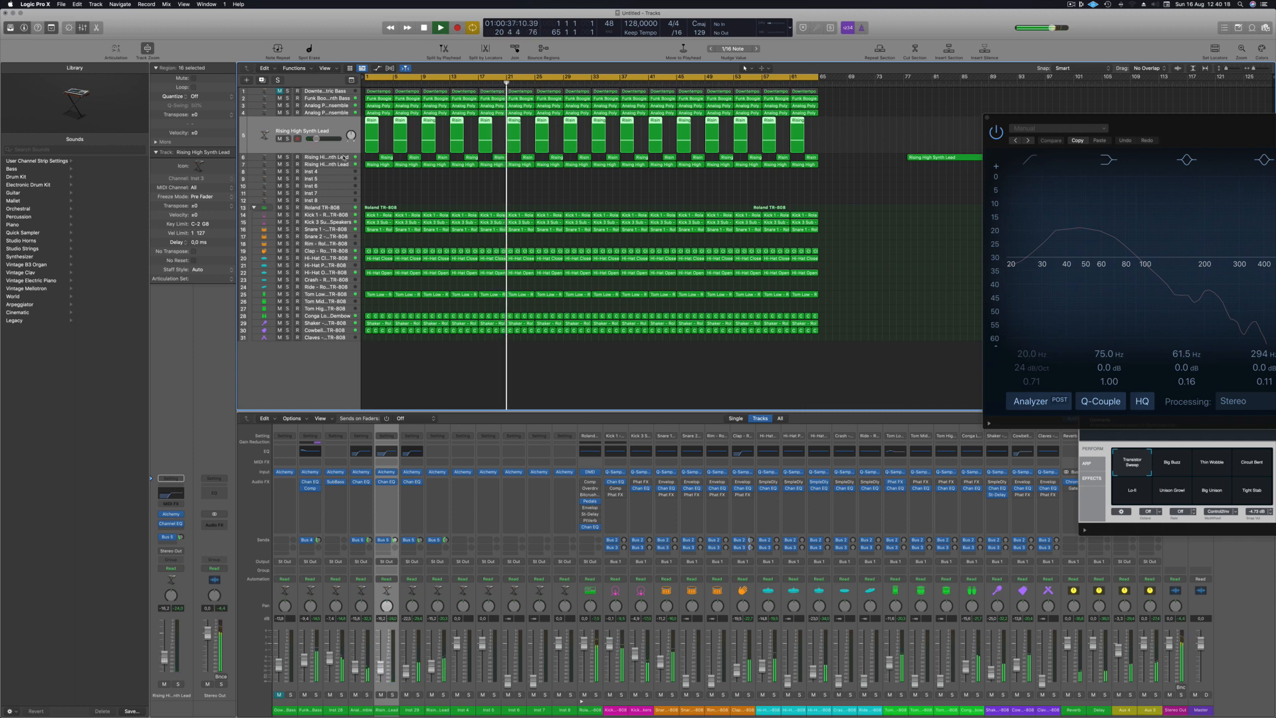
pyautogui.press('Down')
pyautogui.moveTo(168, 666); pyautogui.dragTo(168, 668)
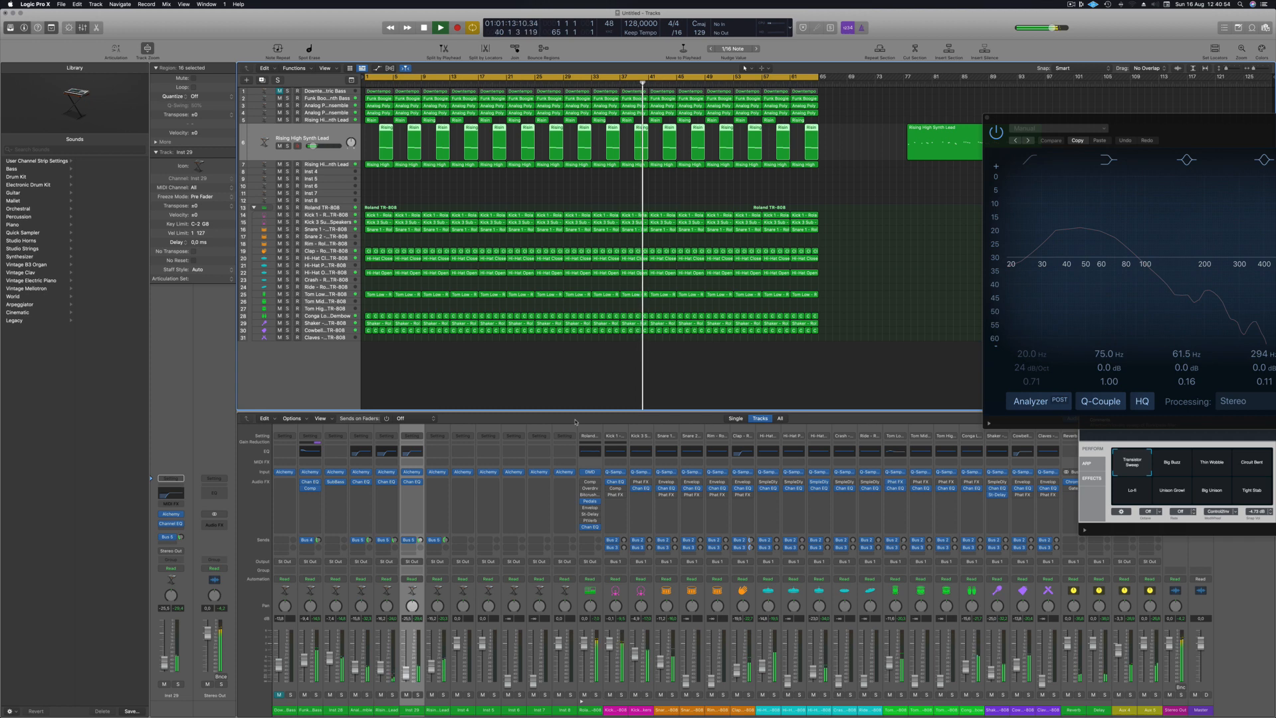
pyautogui.click(886, 294)
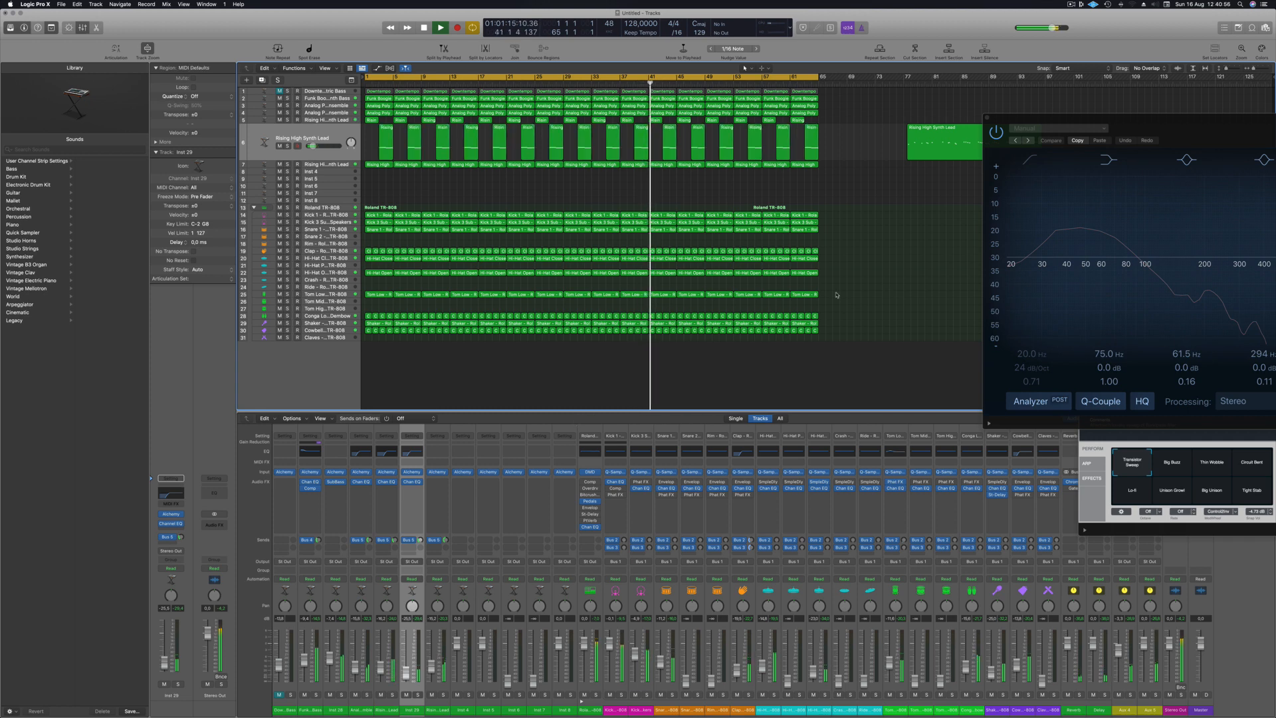